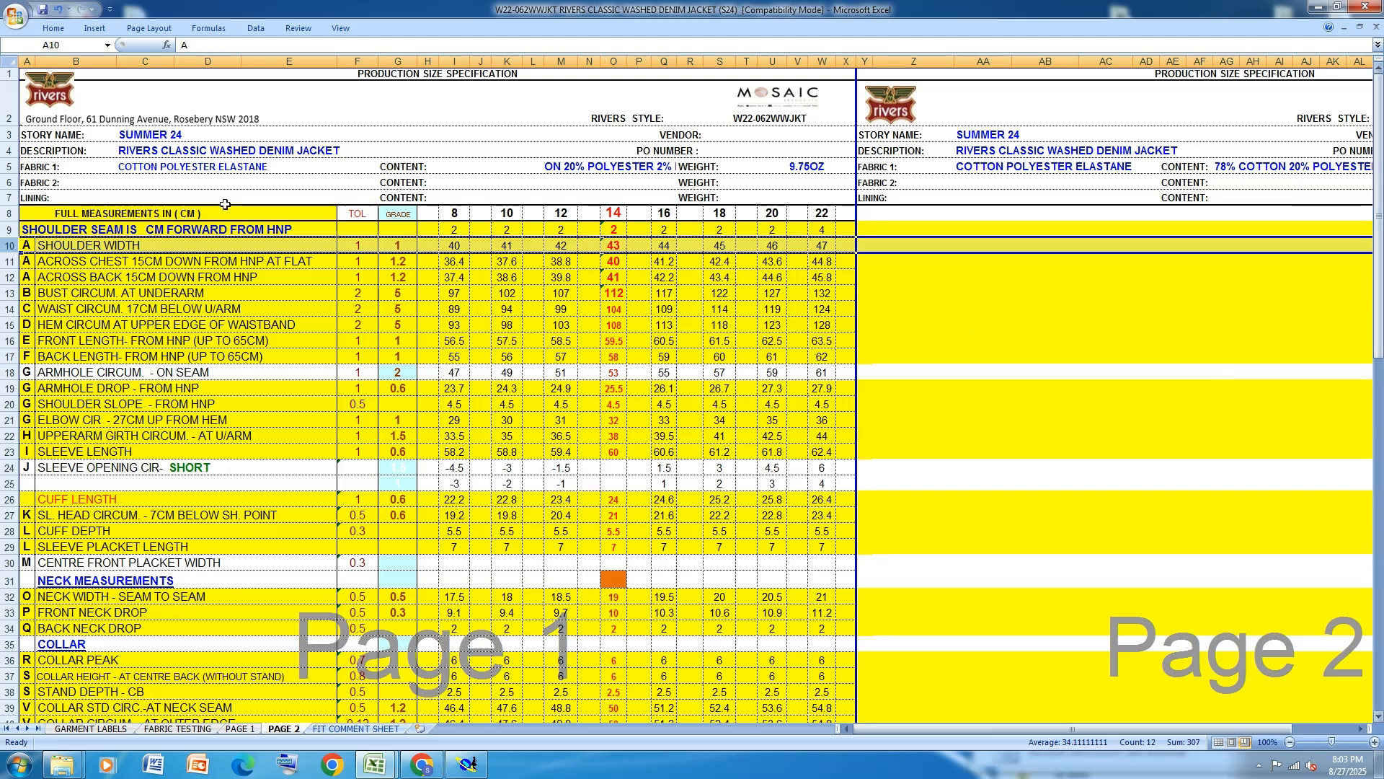
Fill the SHOULDER SEAM row and the SHOULDER WIDTH row of the size specification with orange.
click(11, 230)
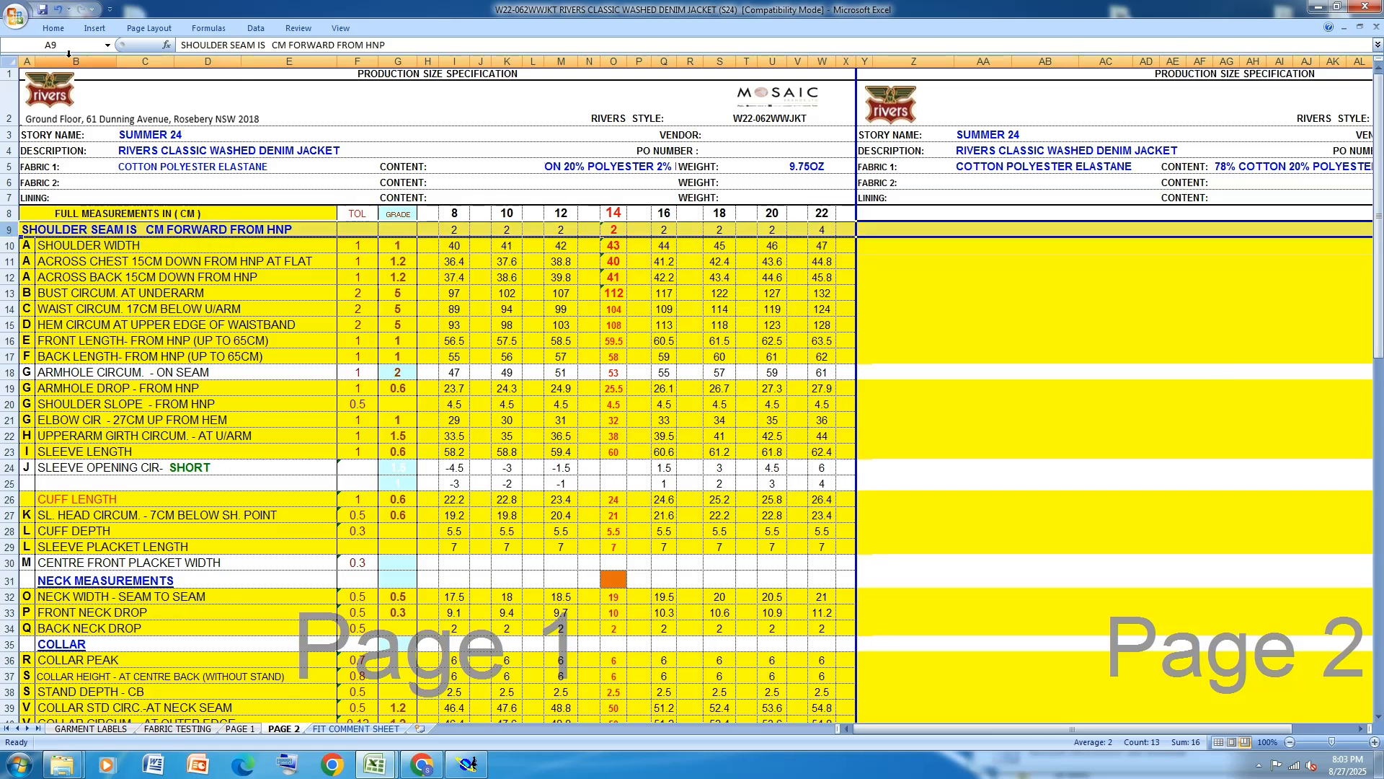
click(53, 28)
click(209, 75)
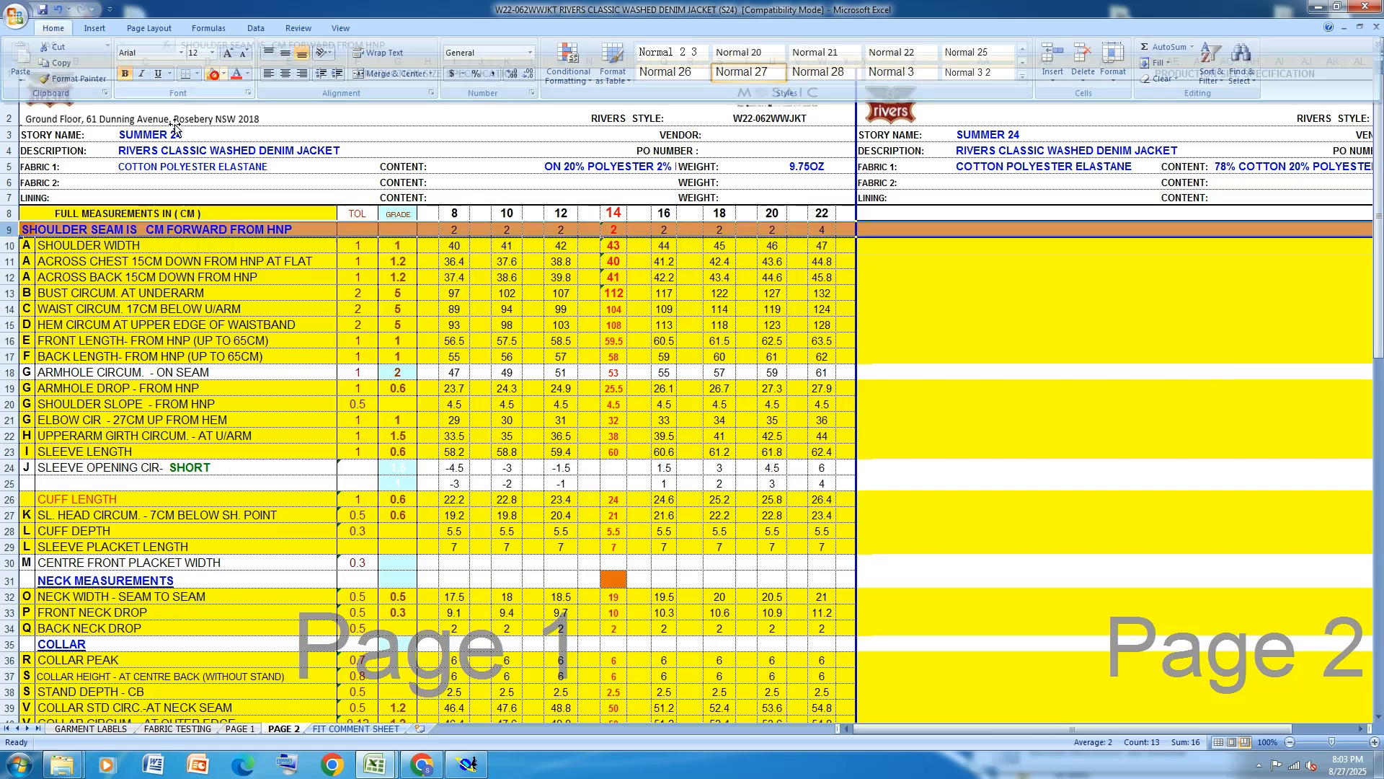
click(11, 246)
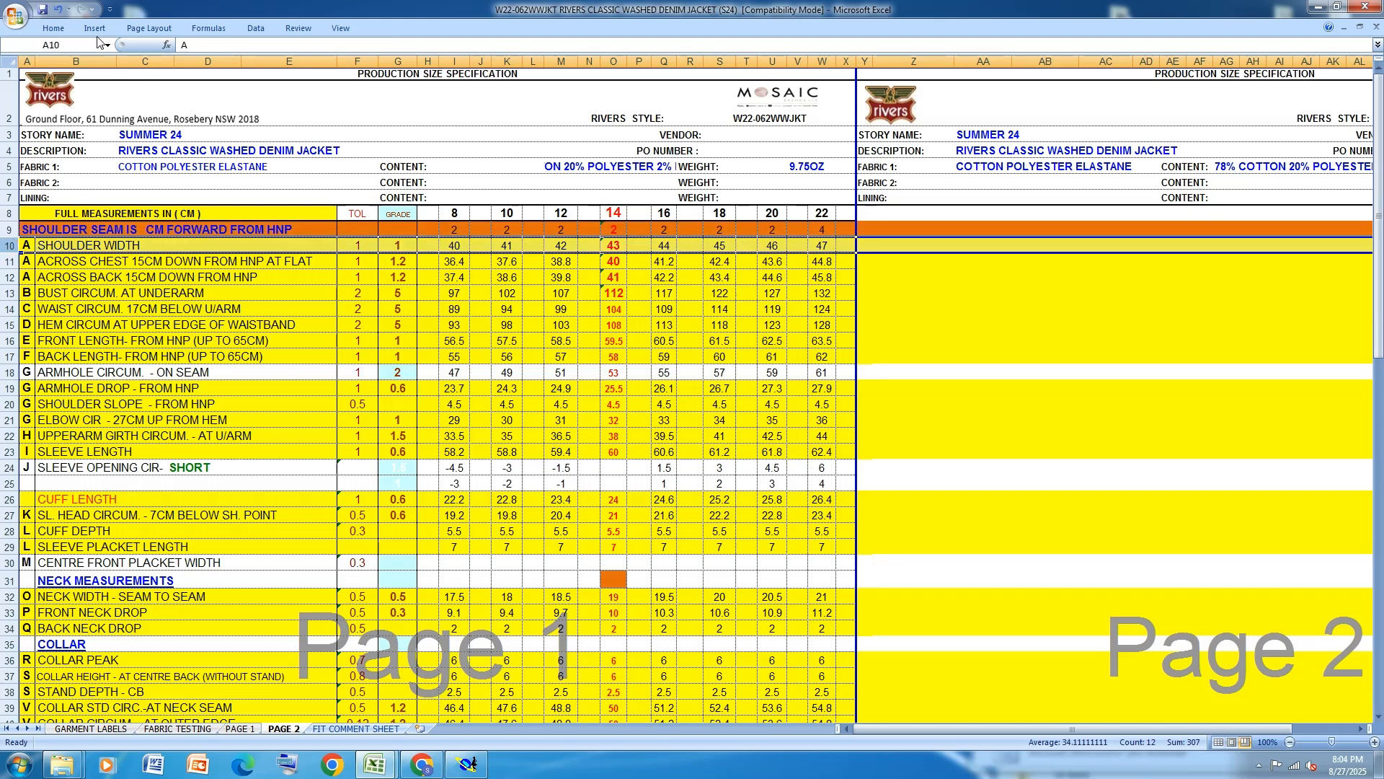
click(53, 28)
click(210, 74)
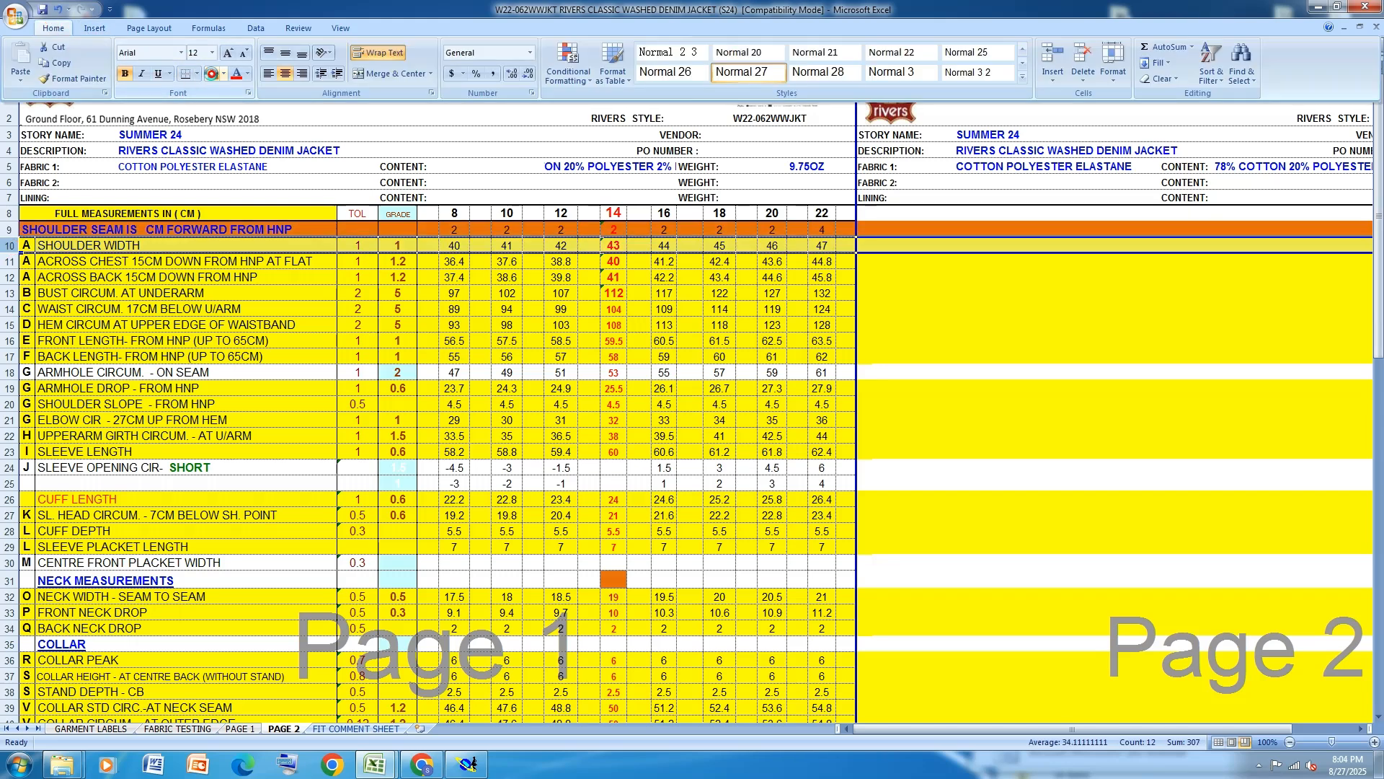
click(10, 261)
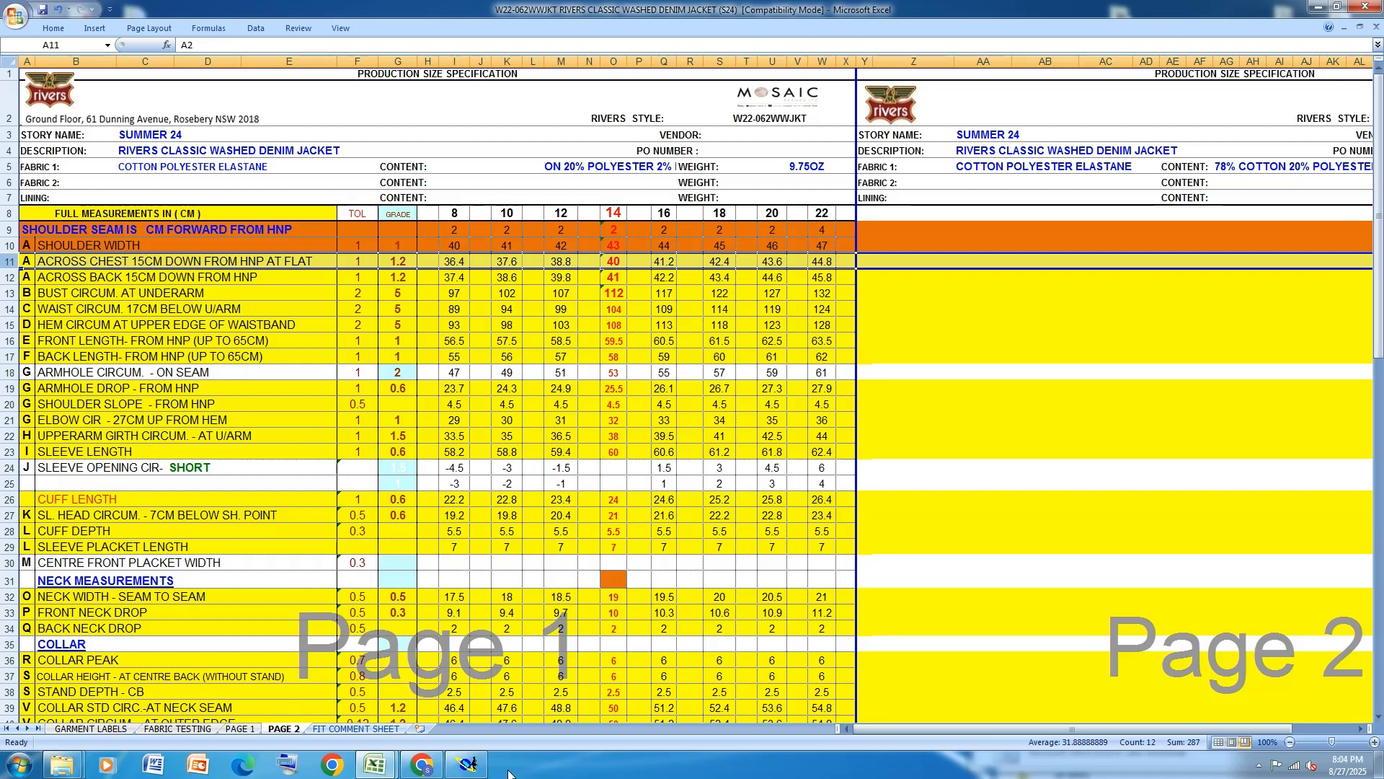
Switch to Modaris, display all sizes on every pattern sheet, and save the denim jacket model.
click(467, 764)
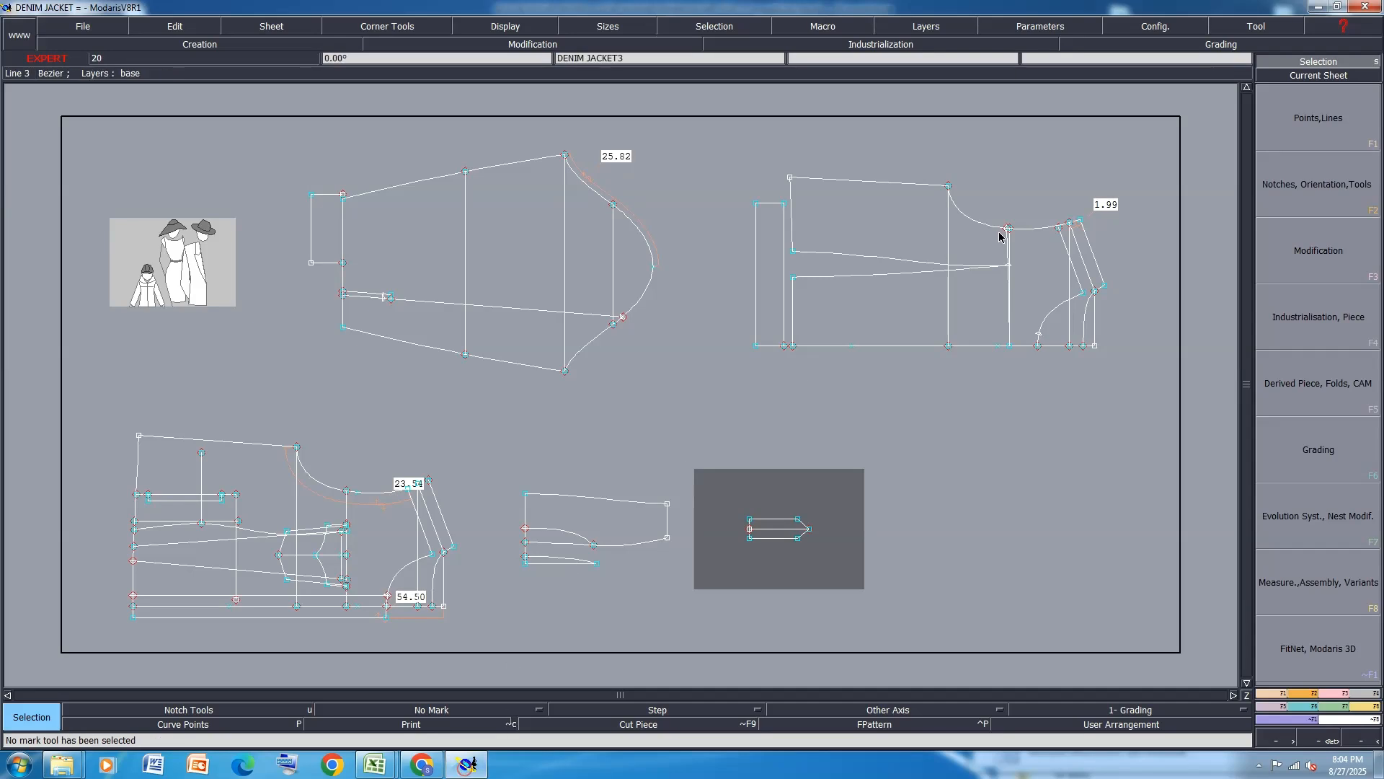
key(ctrl+a)
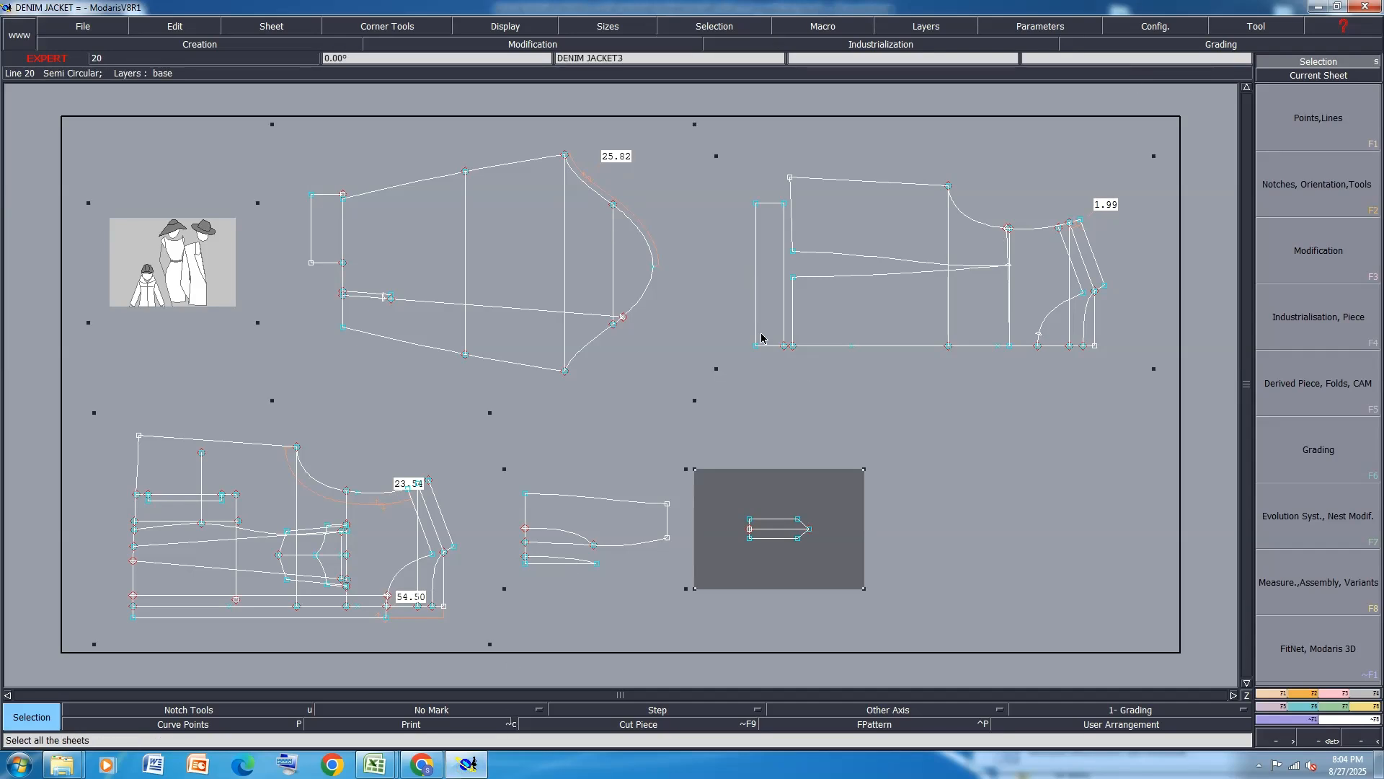
key(F10)
click(983, 527)
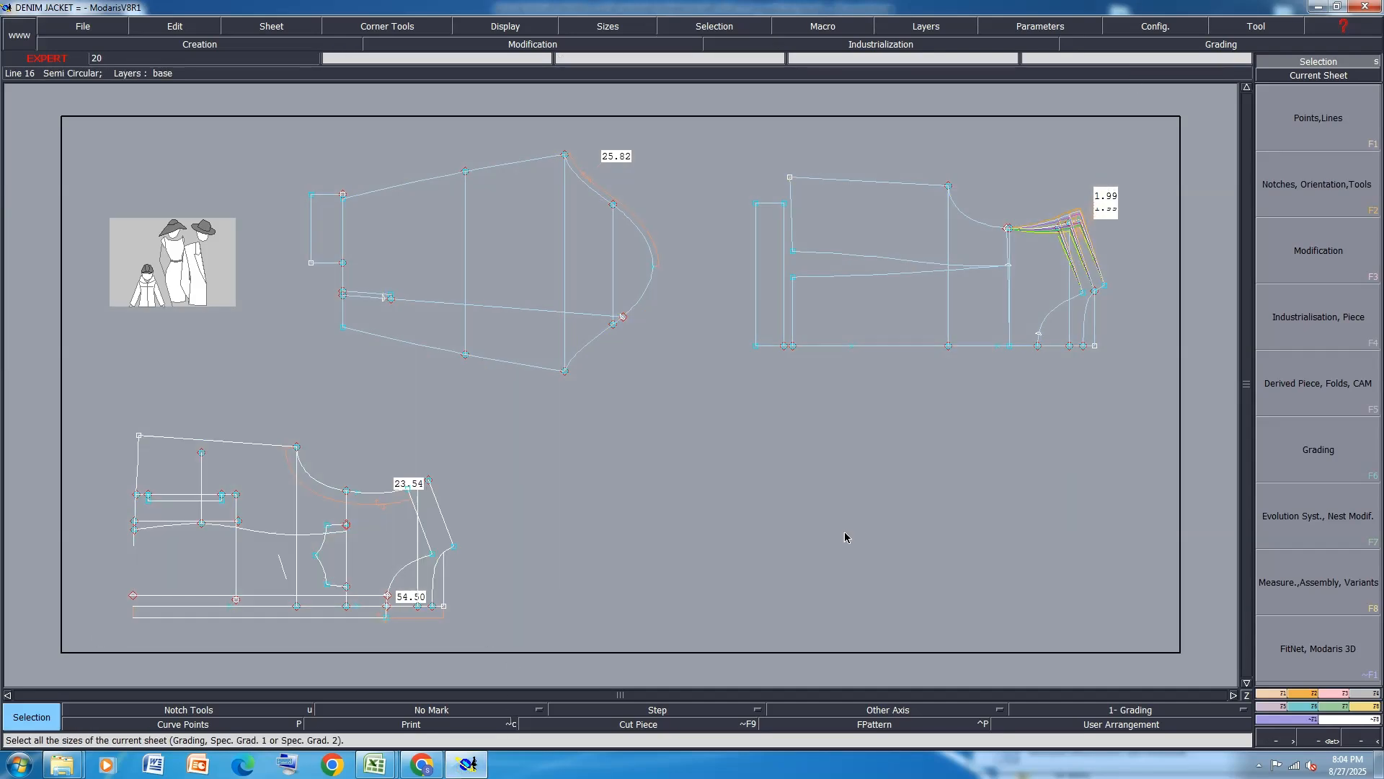
key(ctrl+s)
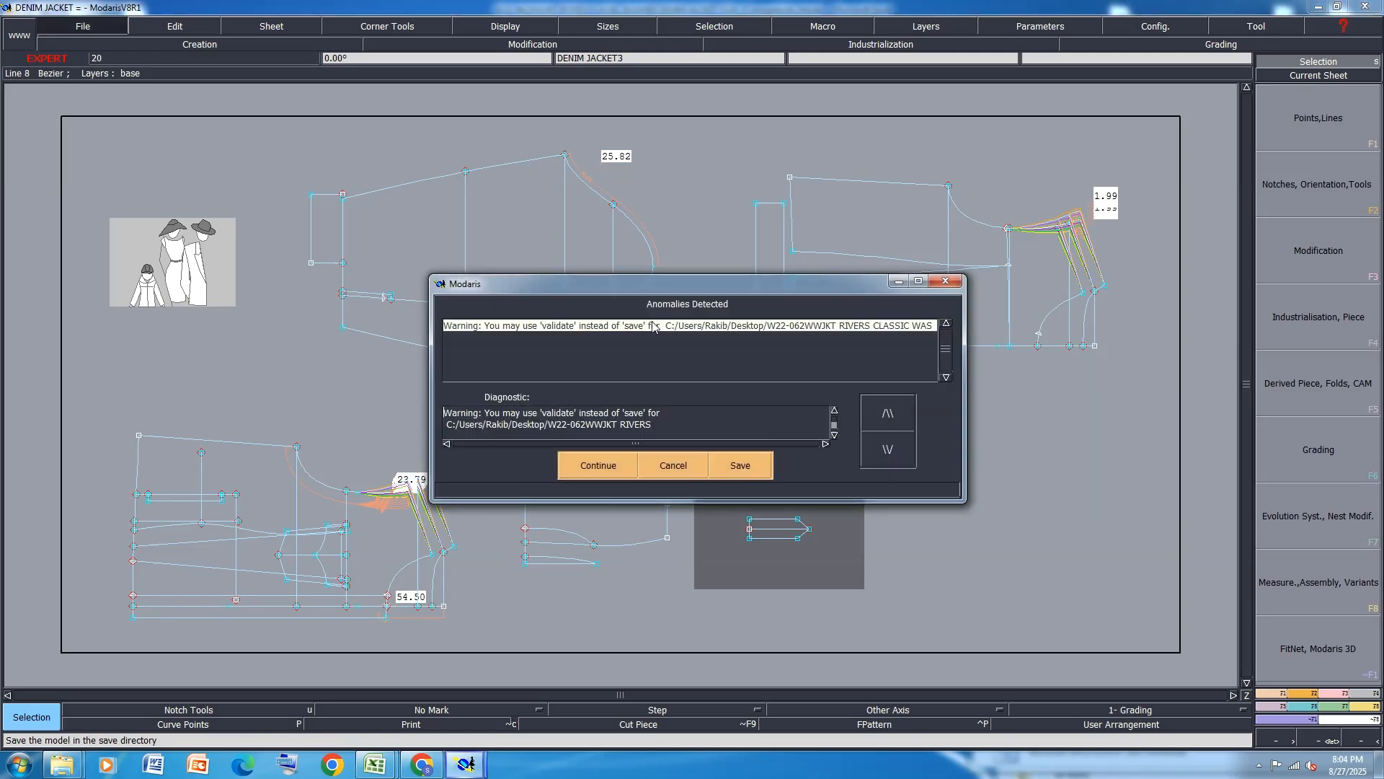
click(604, 463)
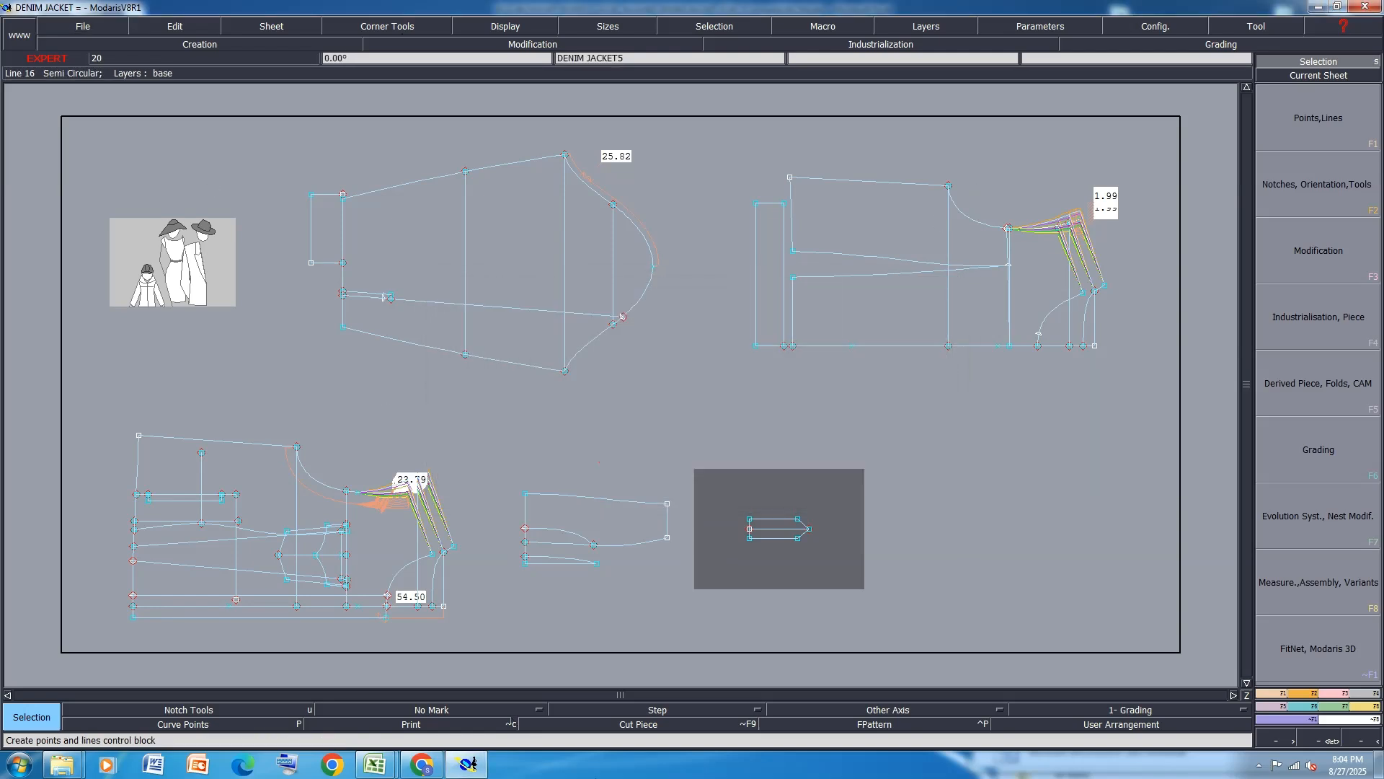
Switch to the Rivers jacket specification in Excel and fill the ACROSS CHEST and ACROSS BACK rows with orange.
mouse_move(374, 764)
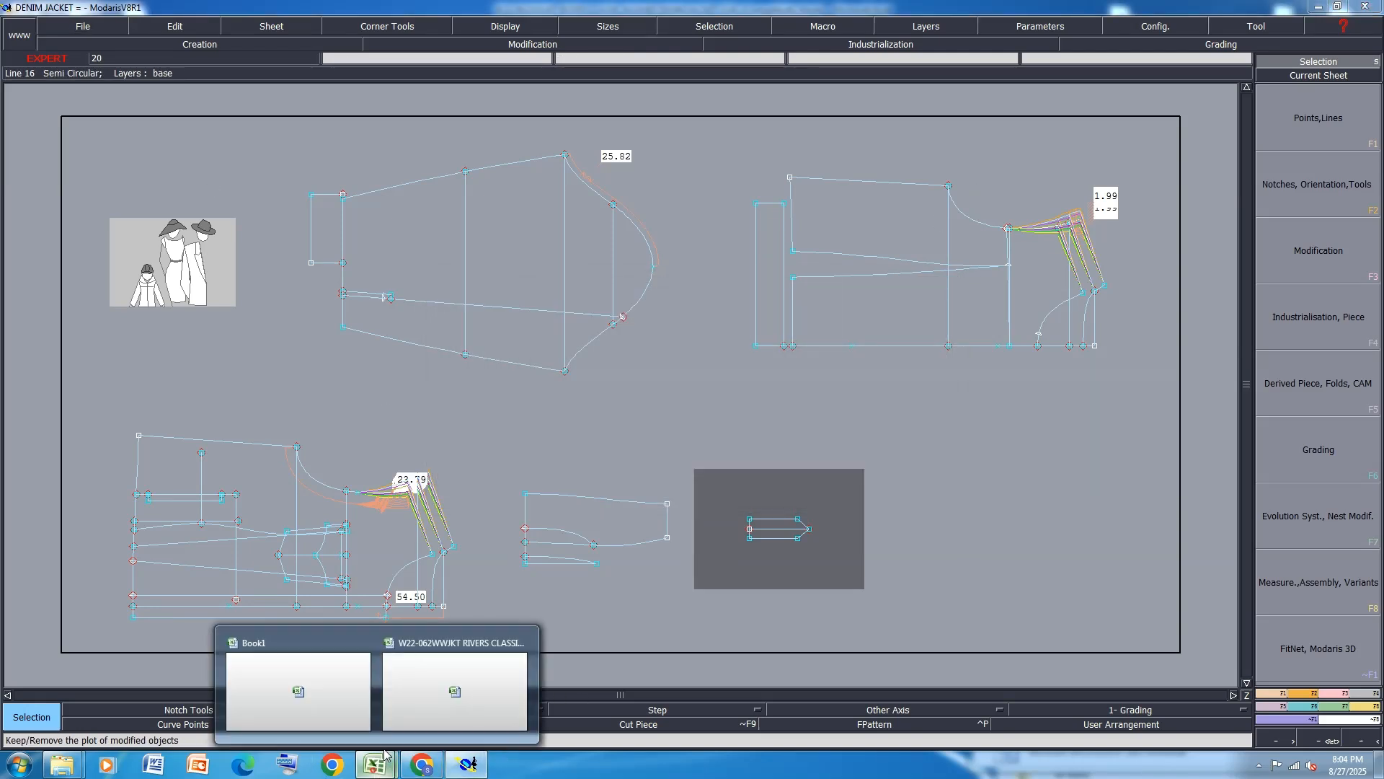
click(423, 695)
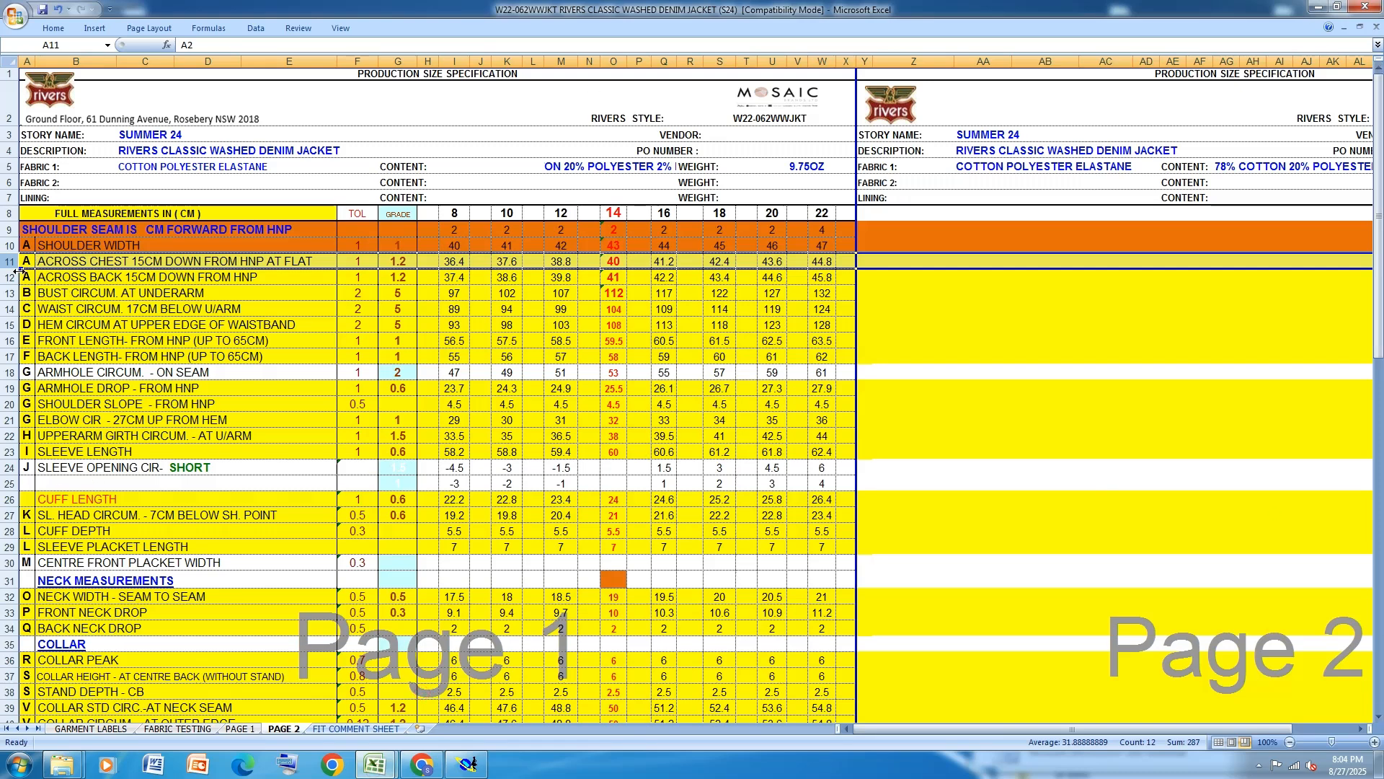
drag(7, 263, 7, 278)
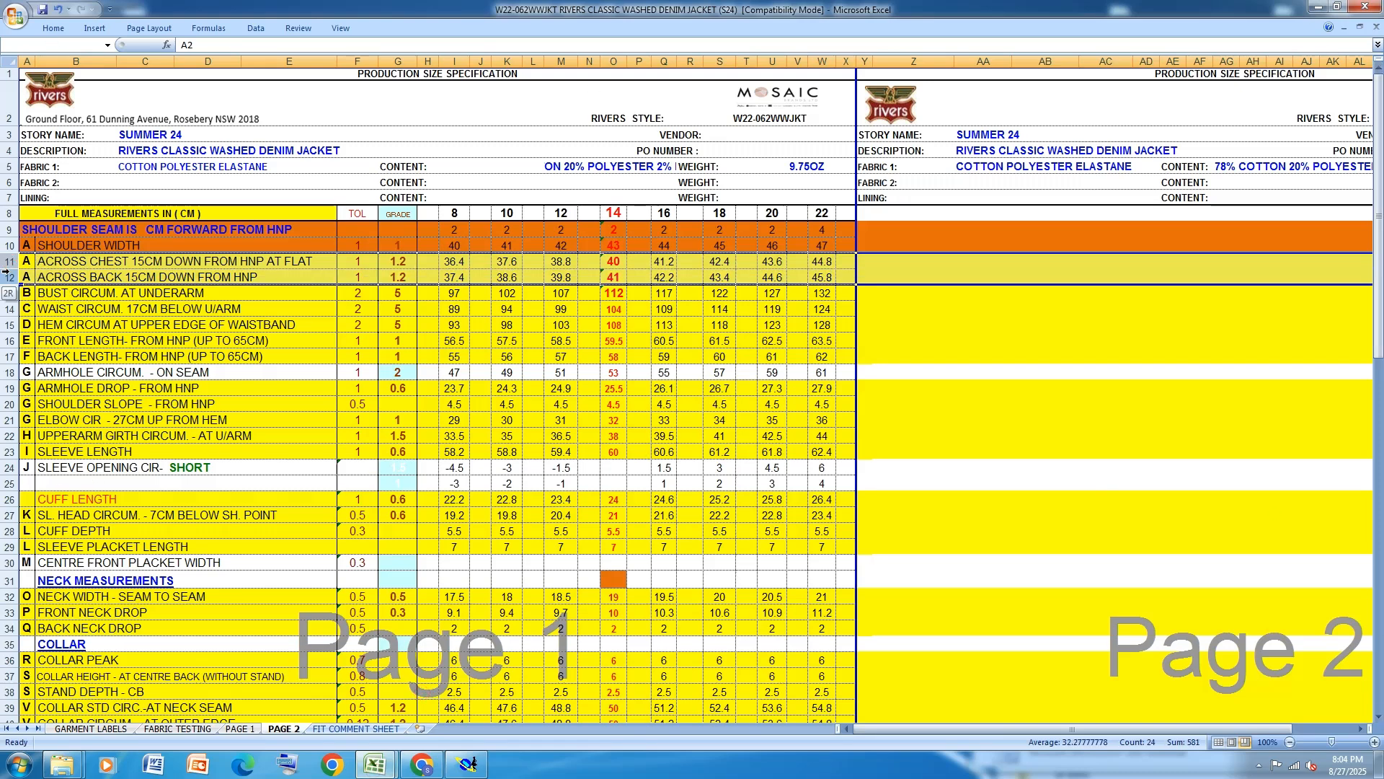
click(54, 28)
click(218, 85)
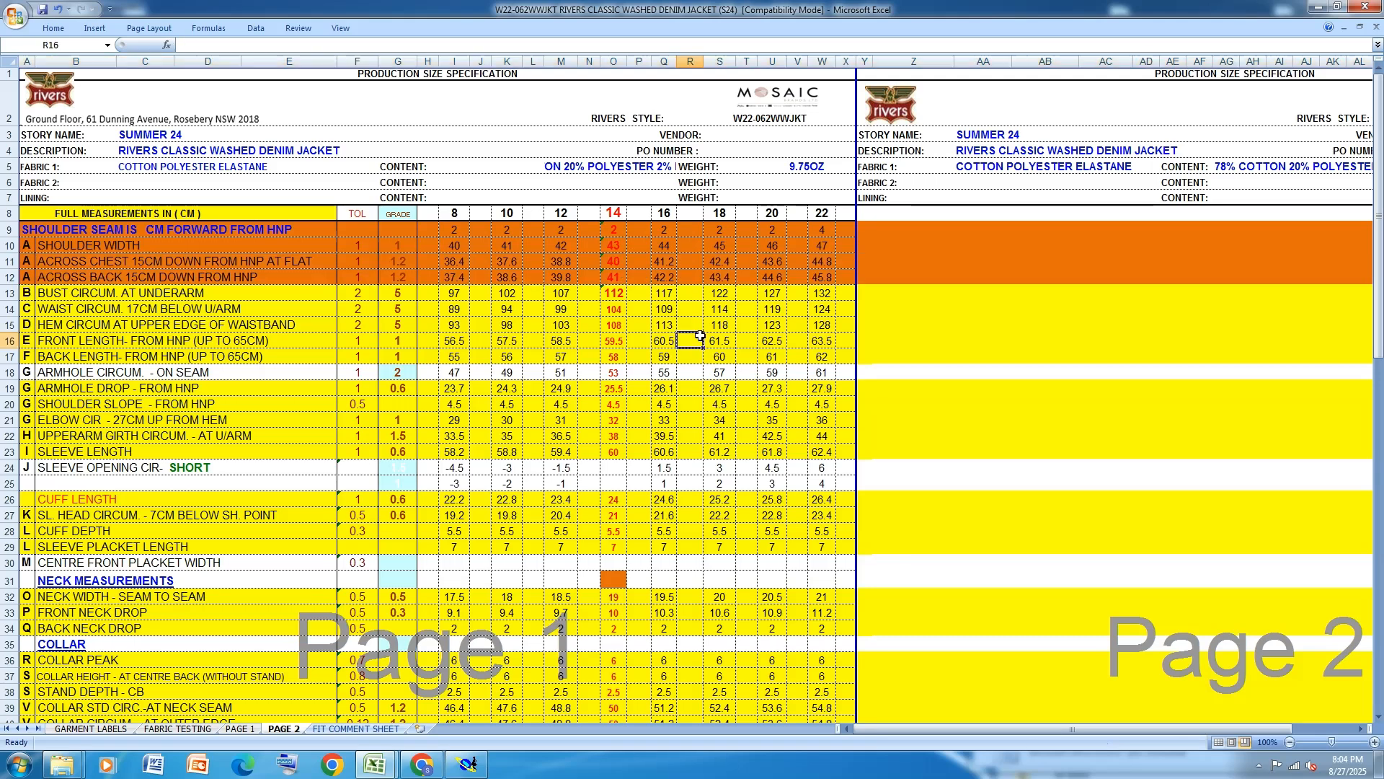
Switch to Modaris and grade the front armhole's across-chest point with a ddy of 0.6 between all sizes.
click(482, 766)
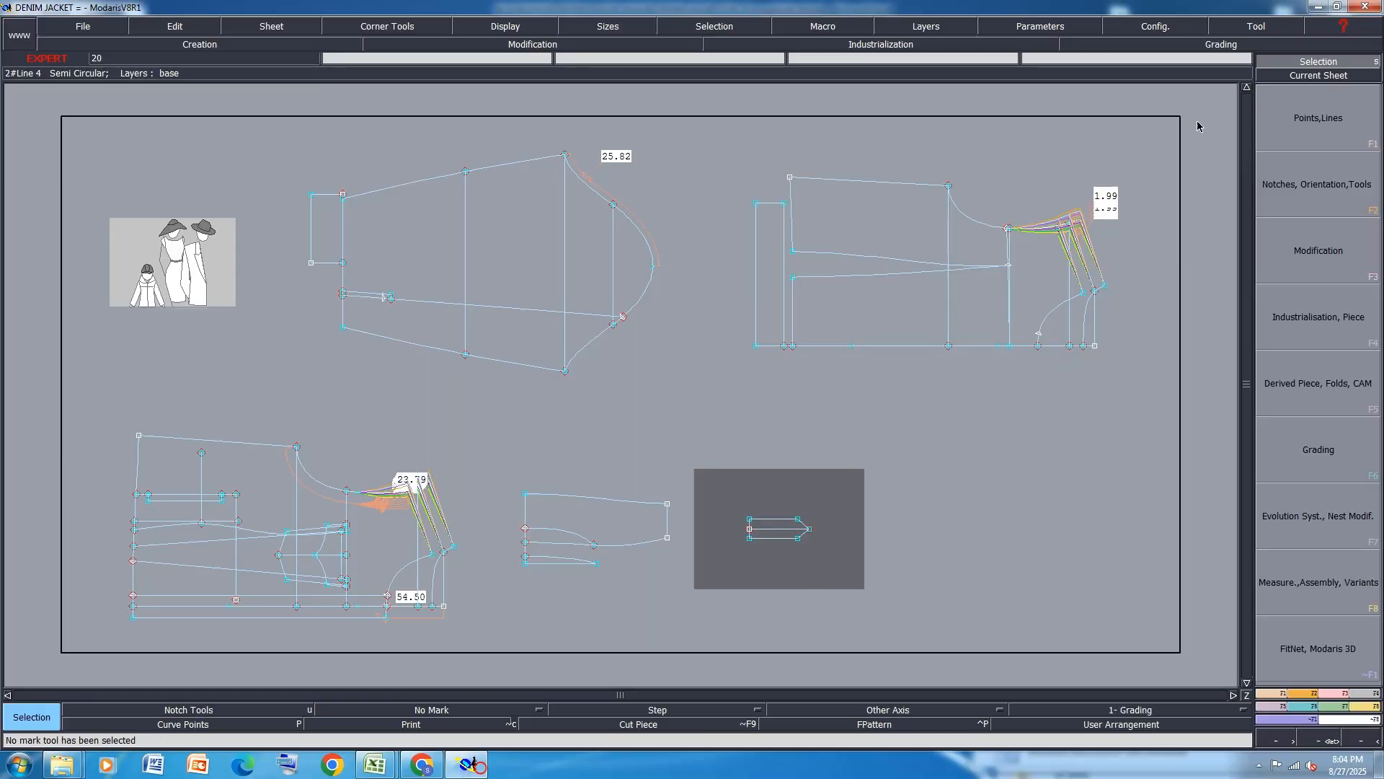
click(1307, 710)
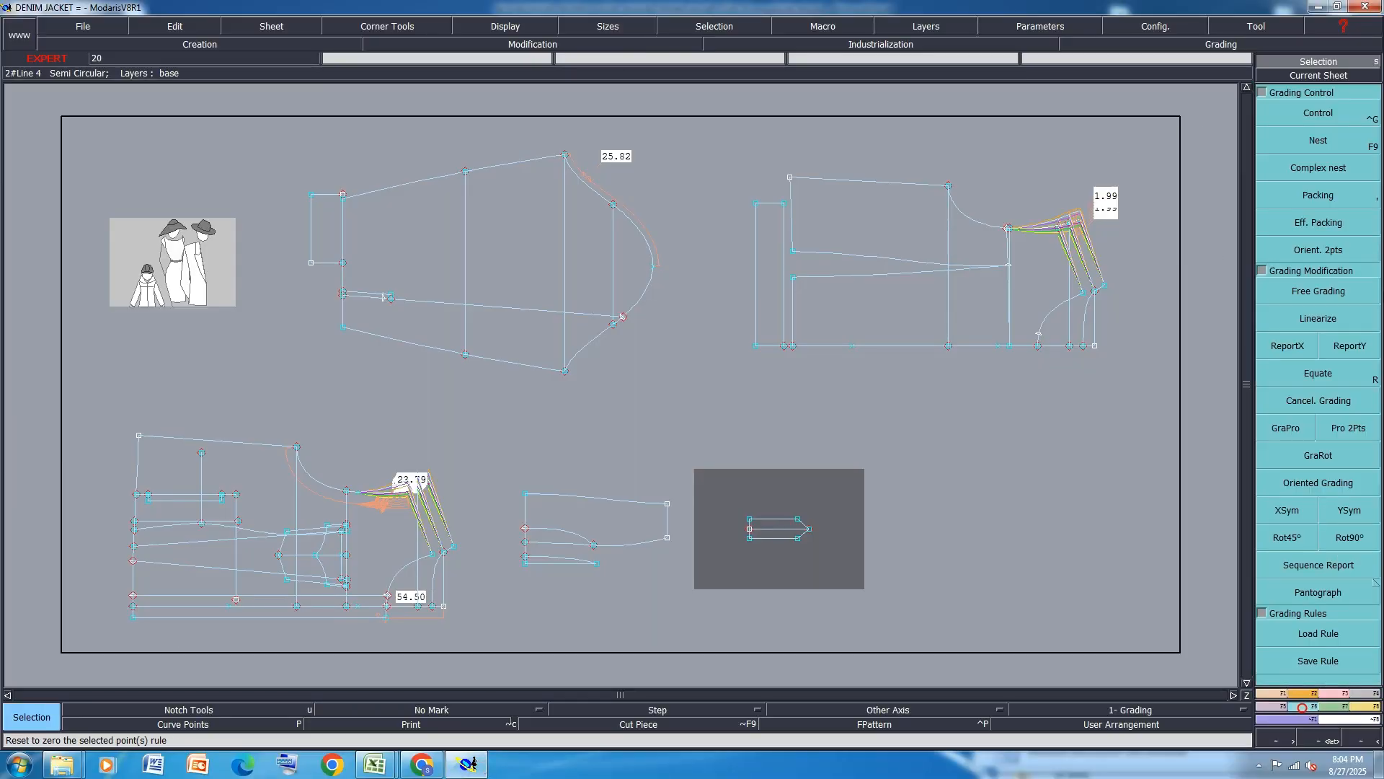
click(1318, 114)
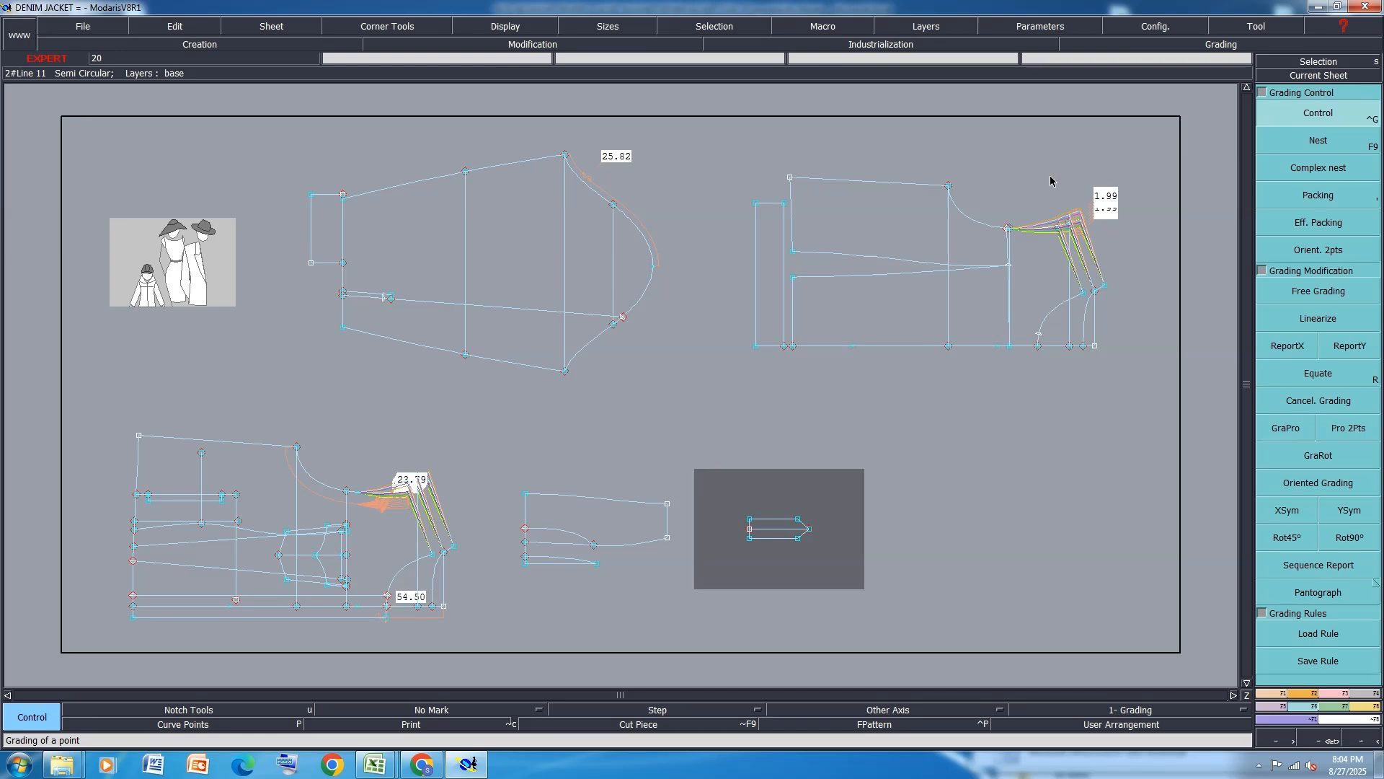
scroll(356, 490, up, 4)
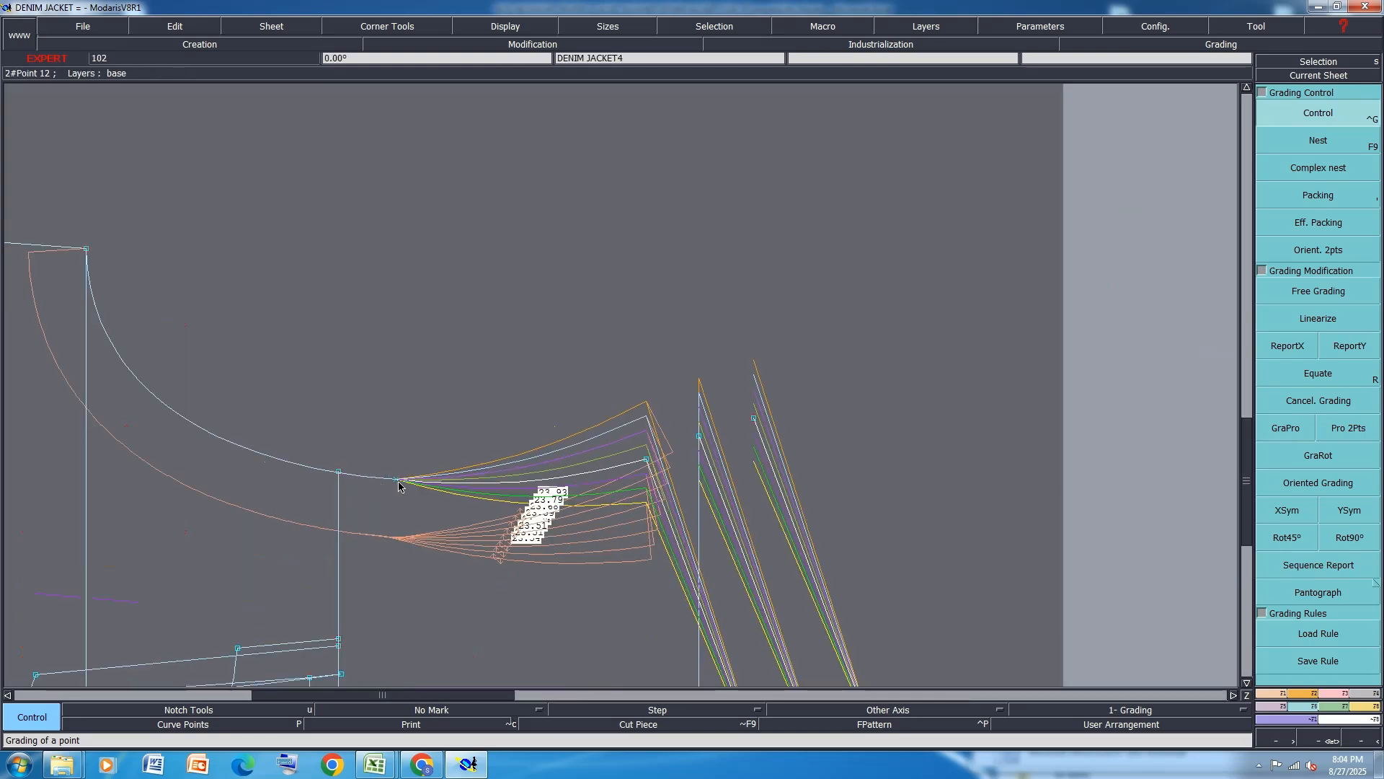
click(395, 480)
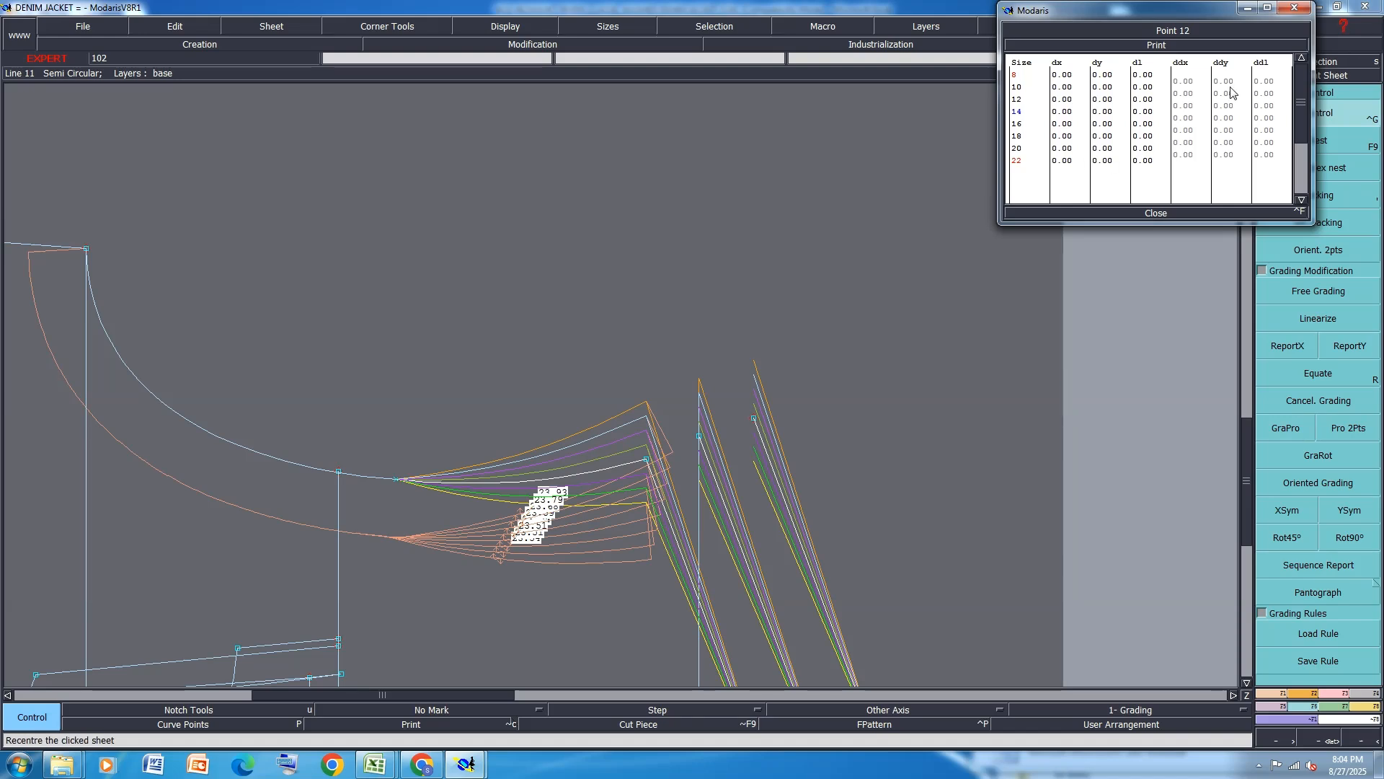
drag(1230, 85, 1225, 156)
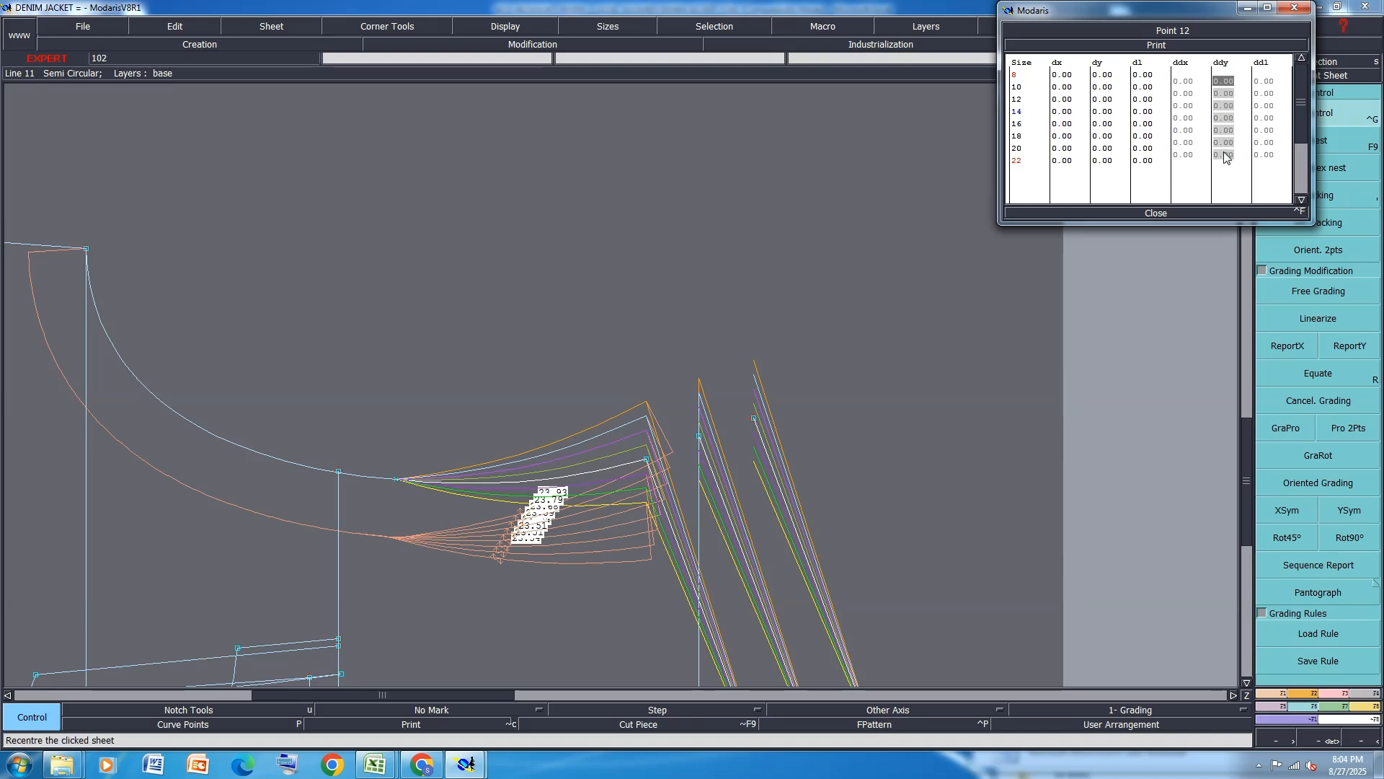
text(0.6)
key(Return)
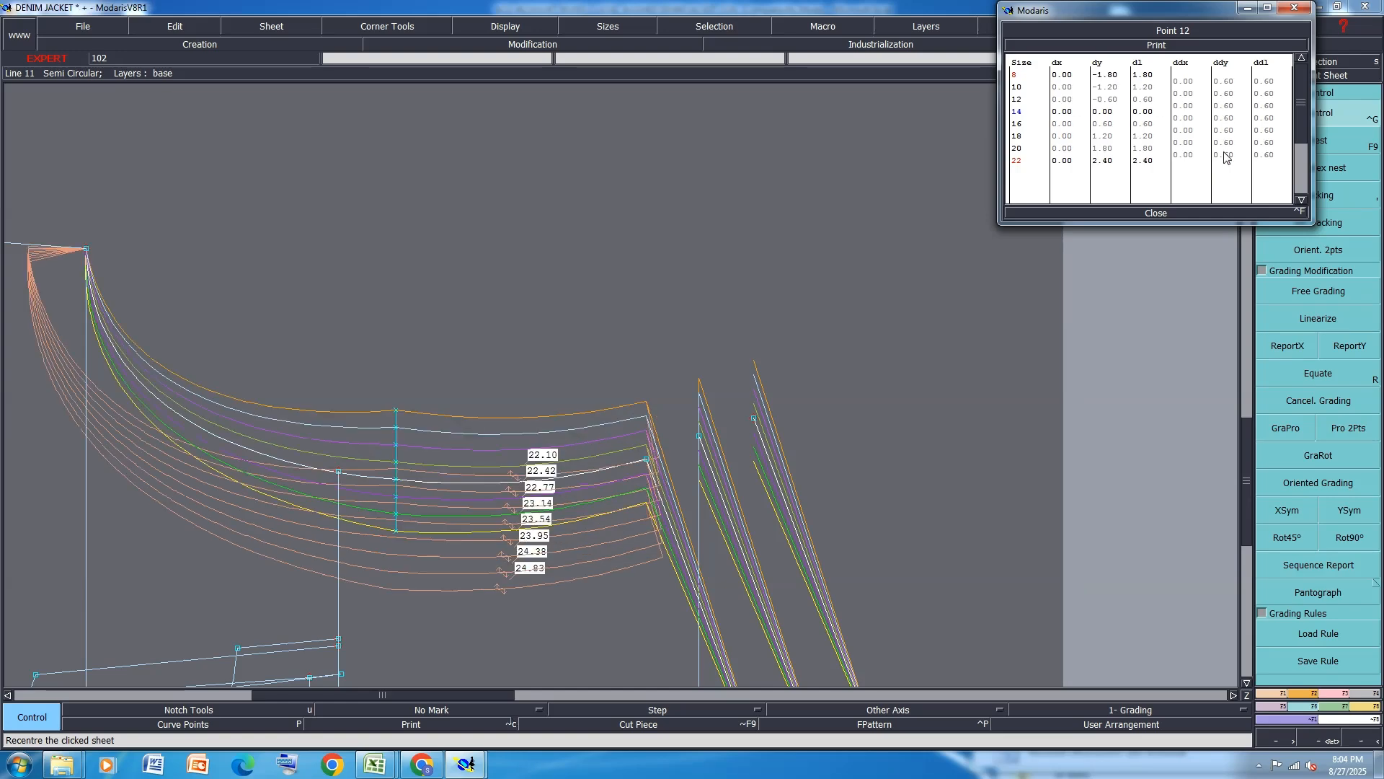
click(1154, 214)
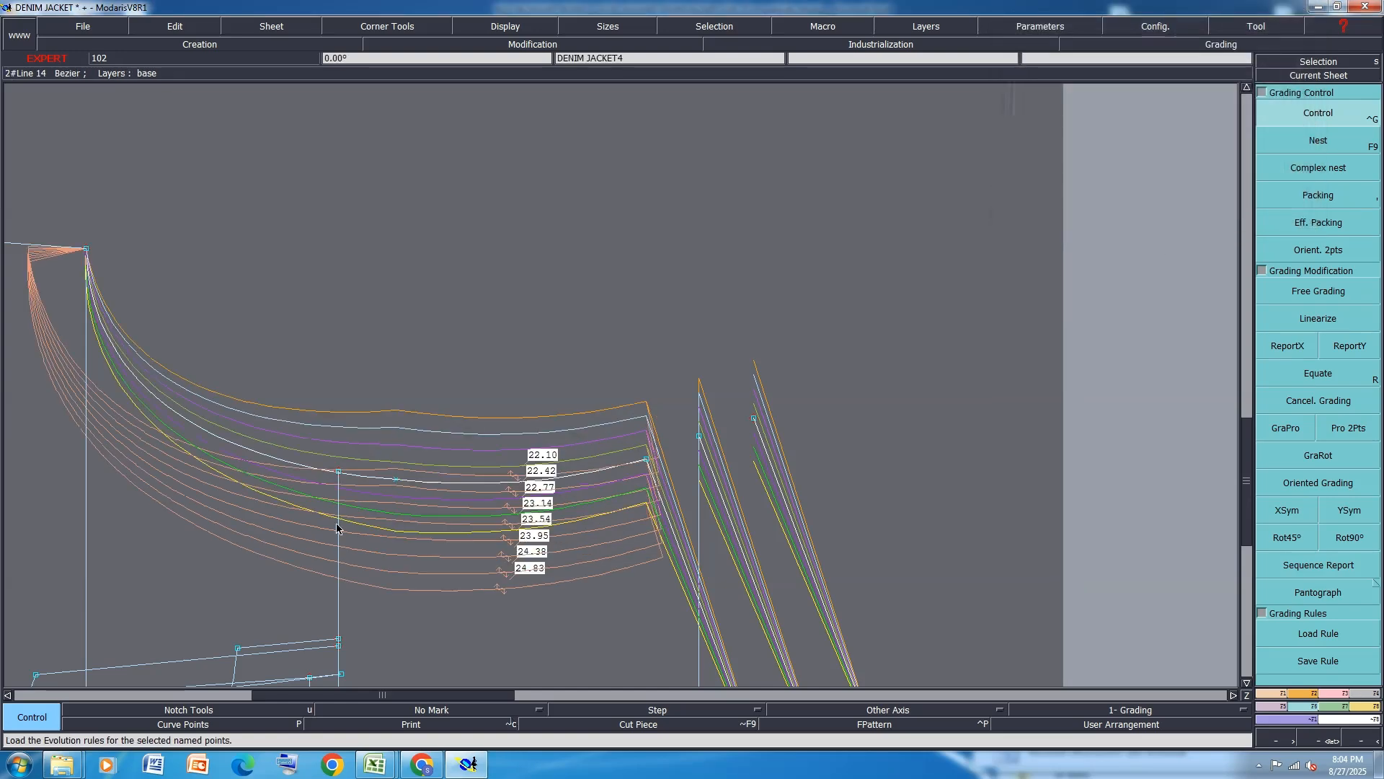
Copy the front across-chest point's Y grading to the across-back point on the back piece's armhole with ReportY.
click(1350, 346)
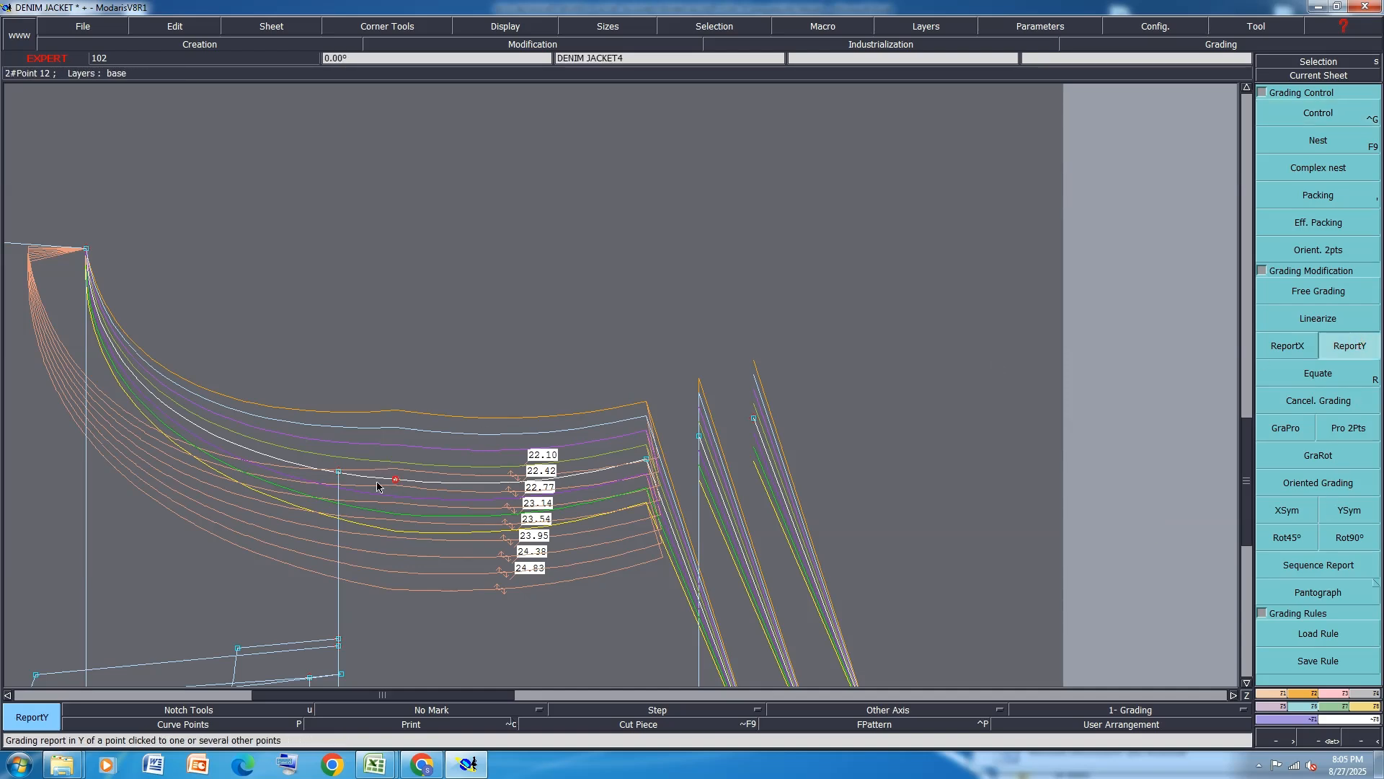
scroll(426, 417, down, 2)
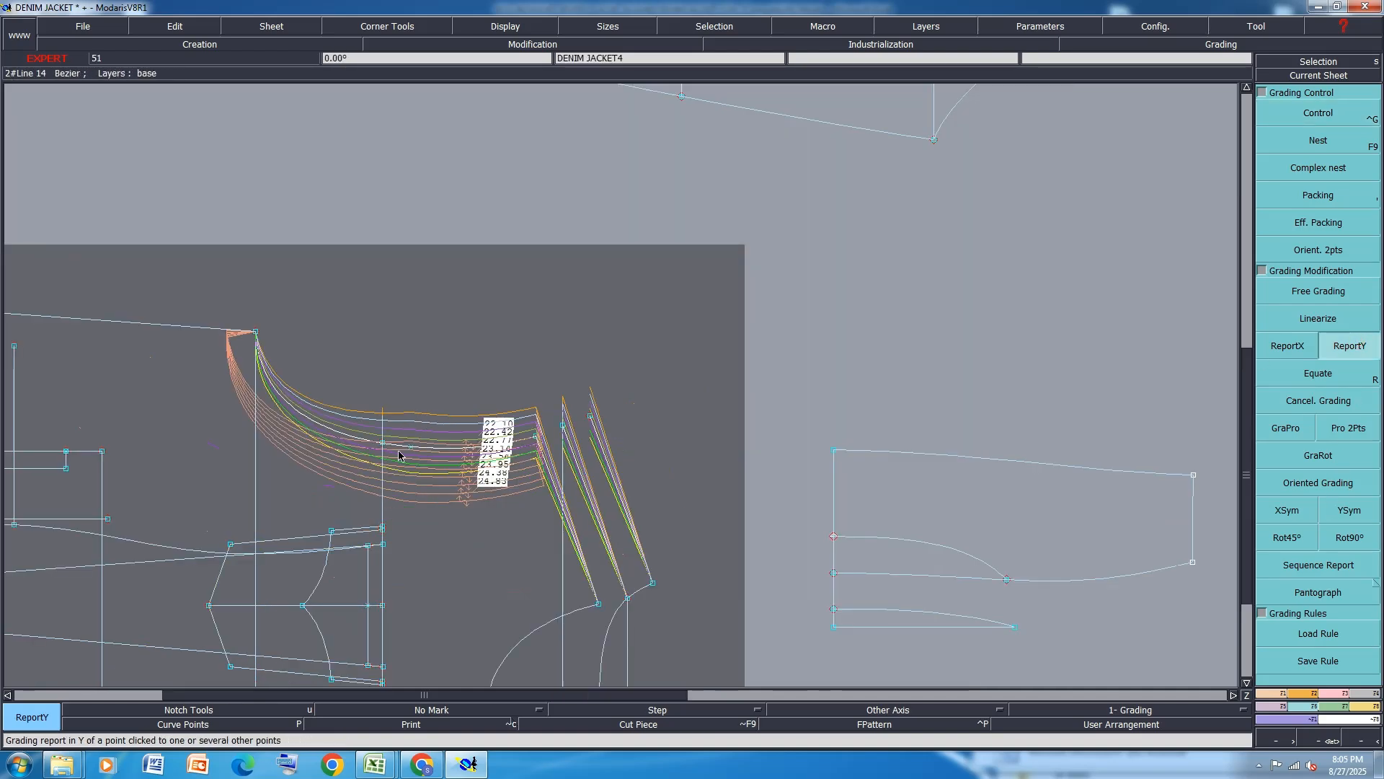
scroll(266, 465, down, 2)
scroll(266, 466, down, 1)
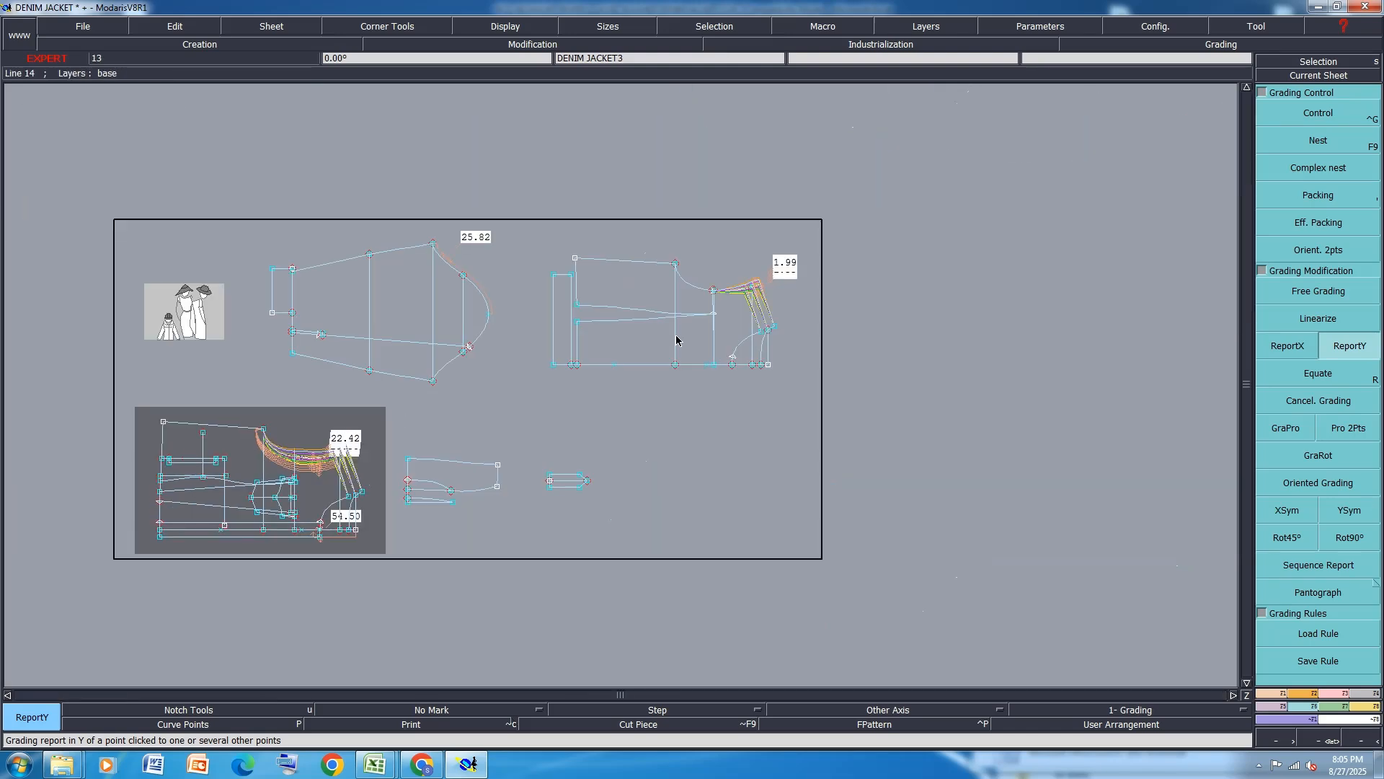
scroll(721, 290, up, 5)
scroll(725, 289, up, 1)
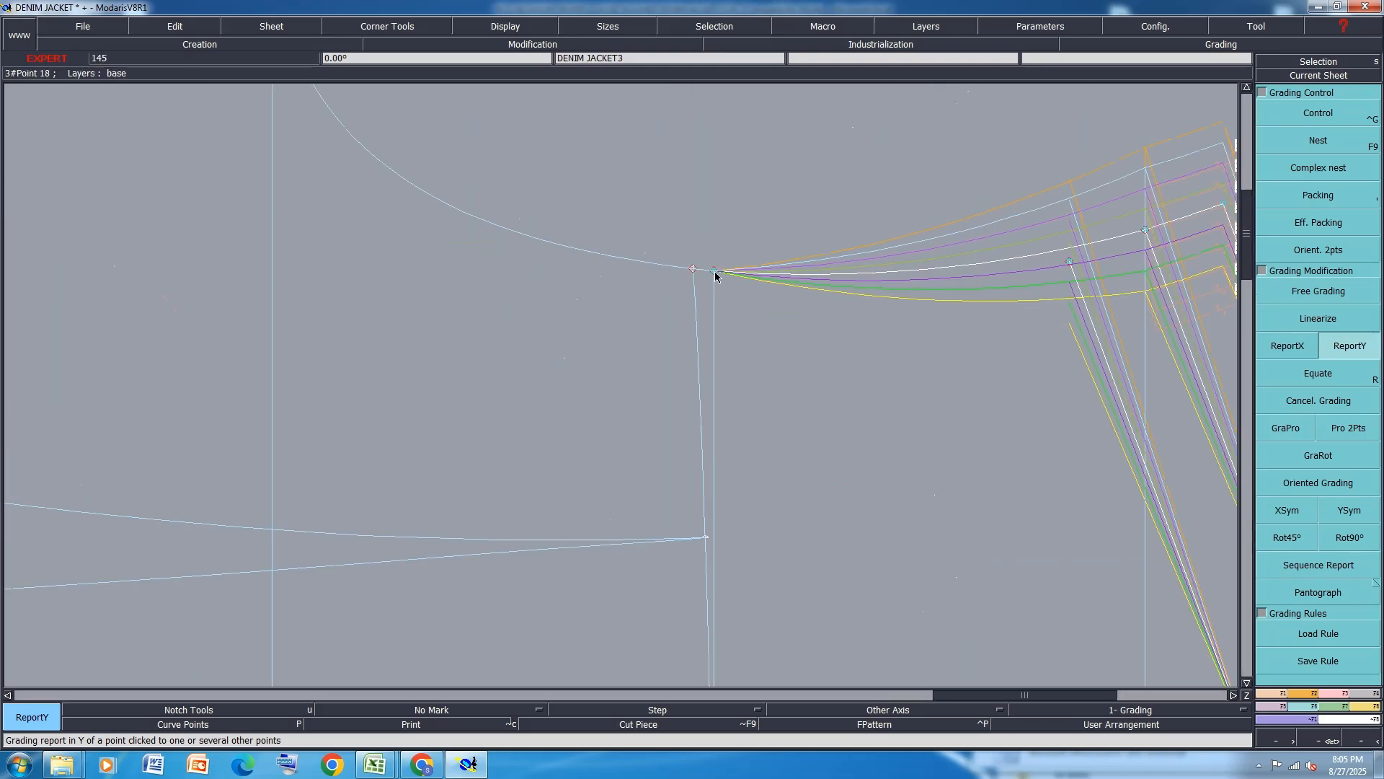
click(714, 272)
scroll(767, 451, down, 1)
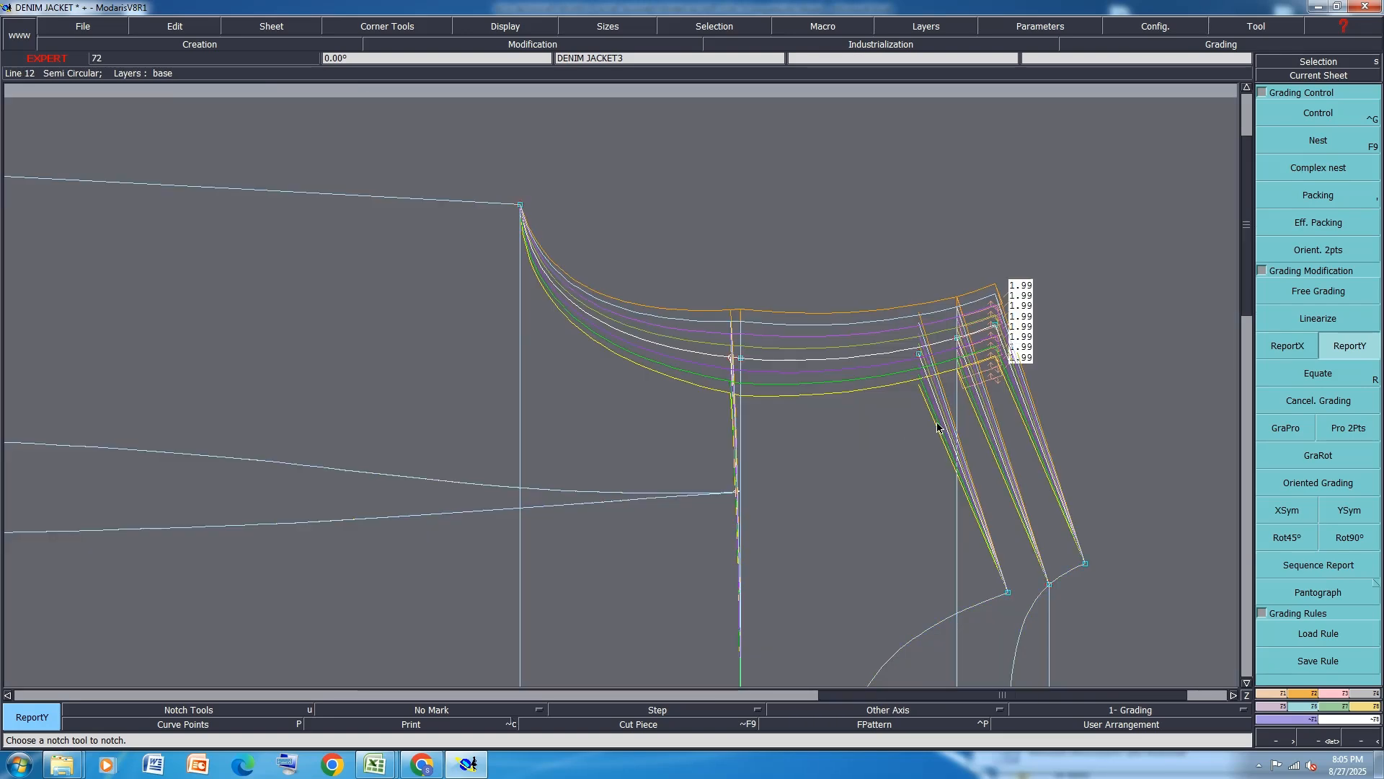
scroll(937, 421, down, 1)
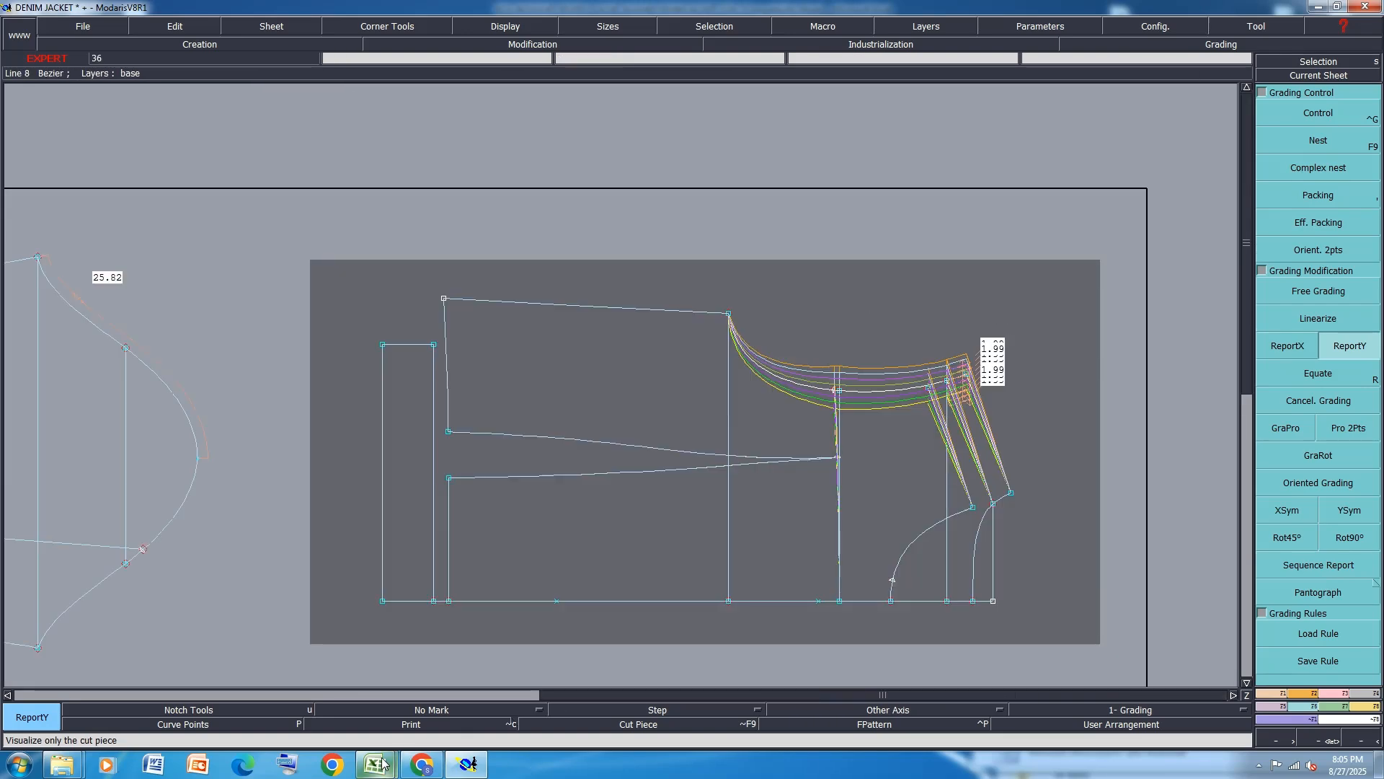
Switch to the jacket specification in Excel and fill the BUST CIRCUM. AT UNDERARM row with orange.
mouse_move(386, 764)
click(450, 692)
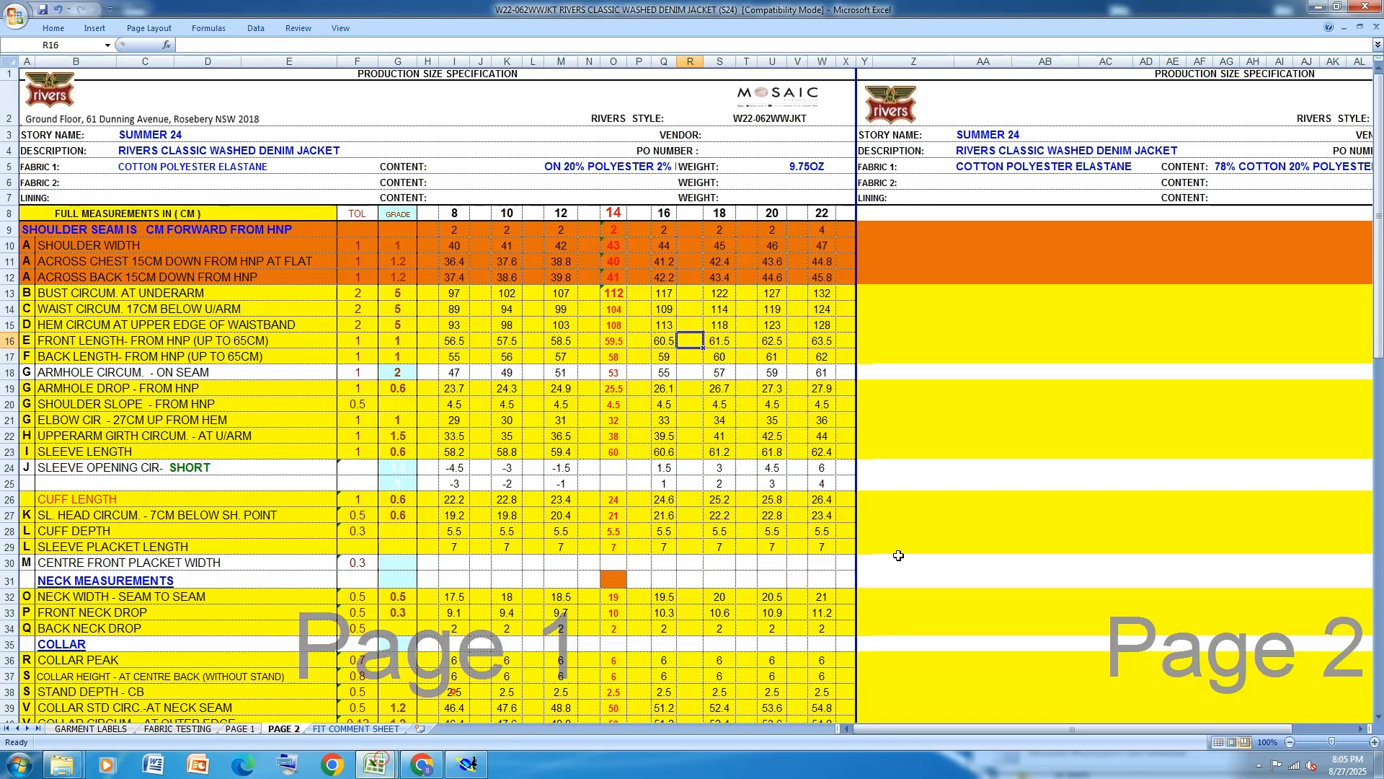
click(9, 292)
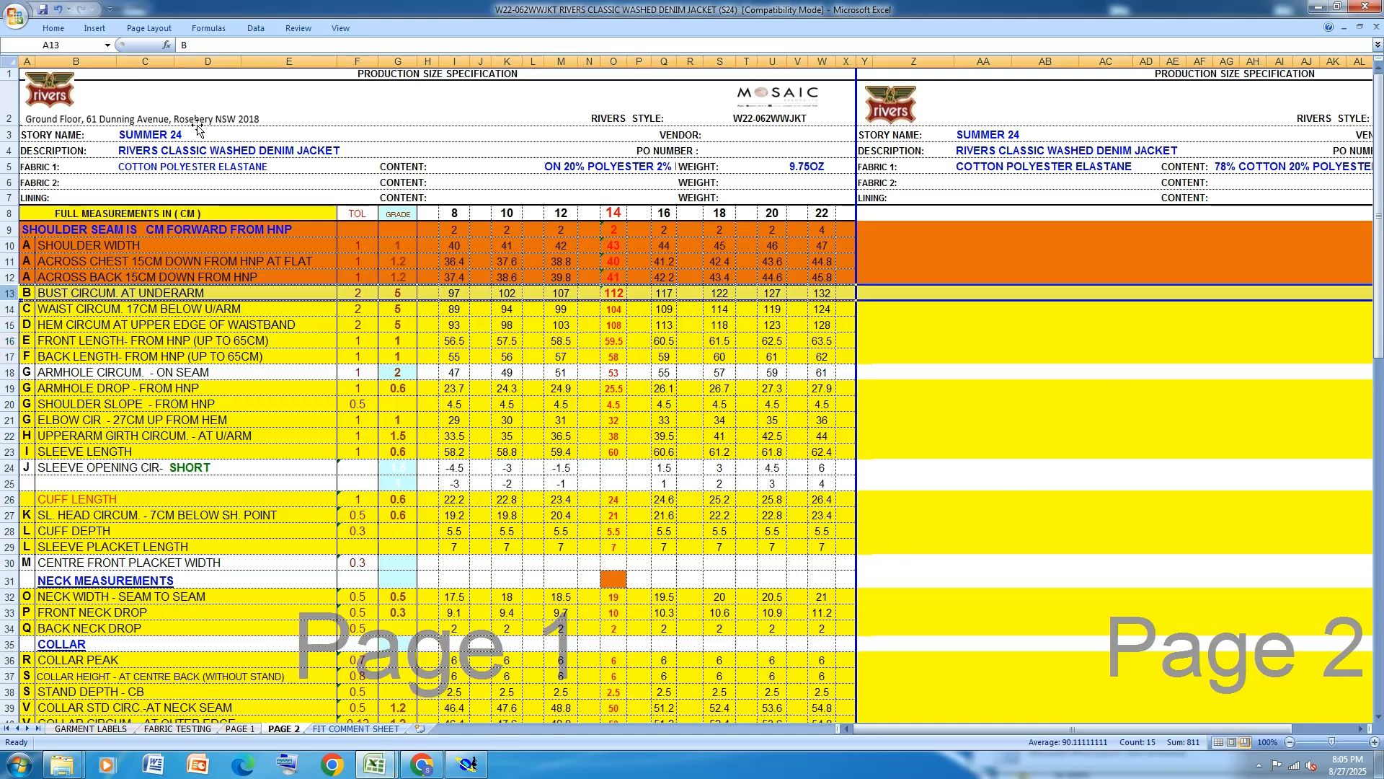
click(53, 29)
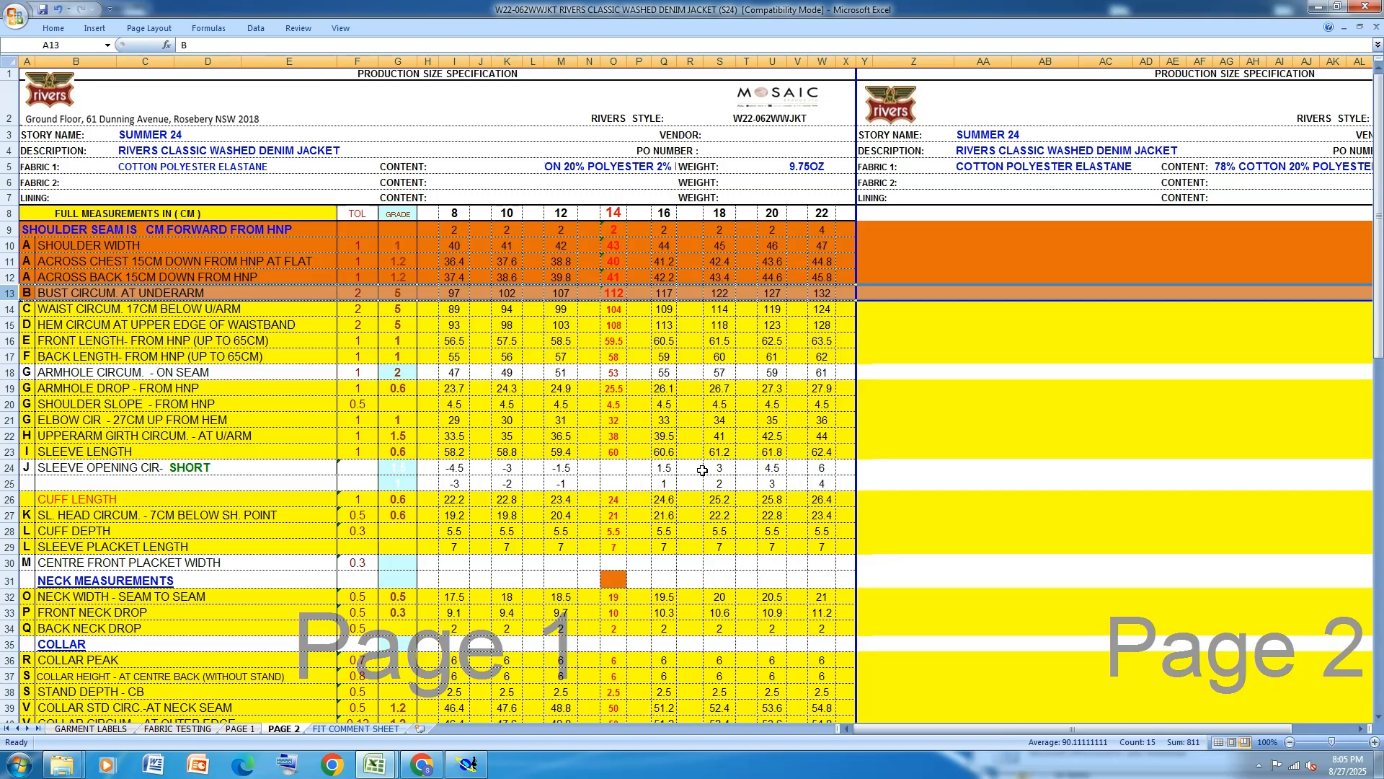
Switch to Modaris and grade the back piece's underarm point with a ddy of 1.25 between all sizes.
click(467, 764)
click(1318, 112)
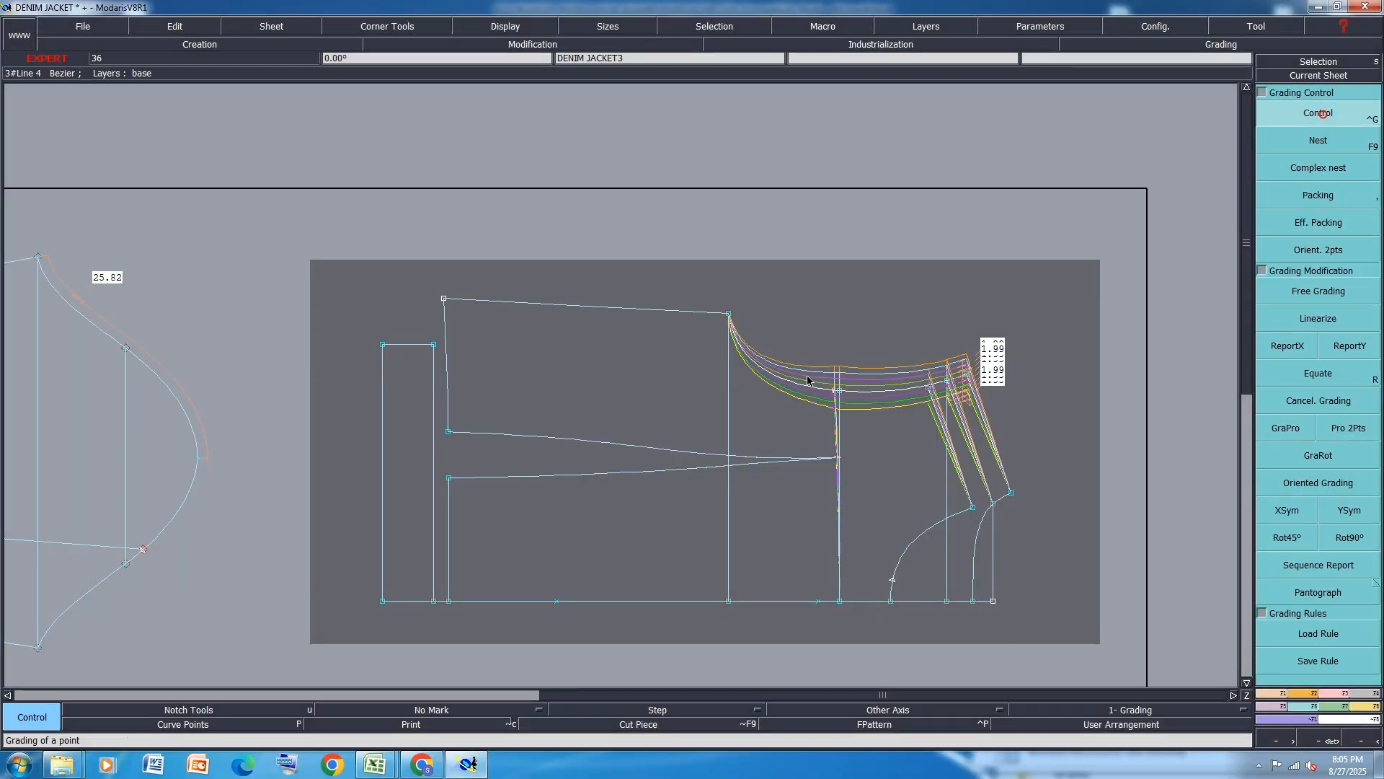
scroll(734, 372, up, 1)
click(726, 286)
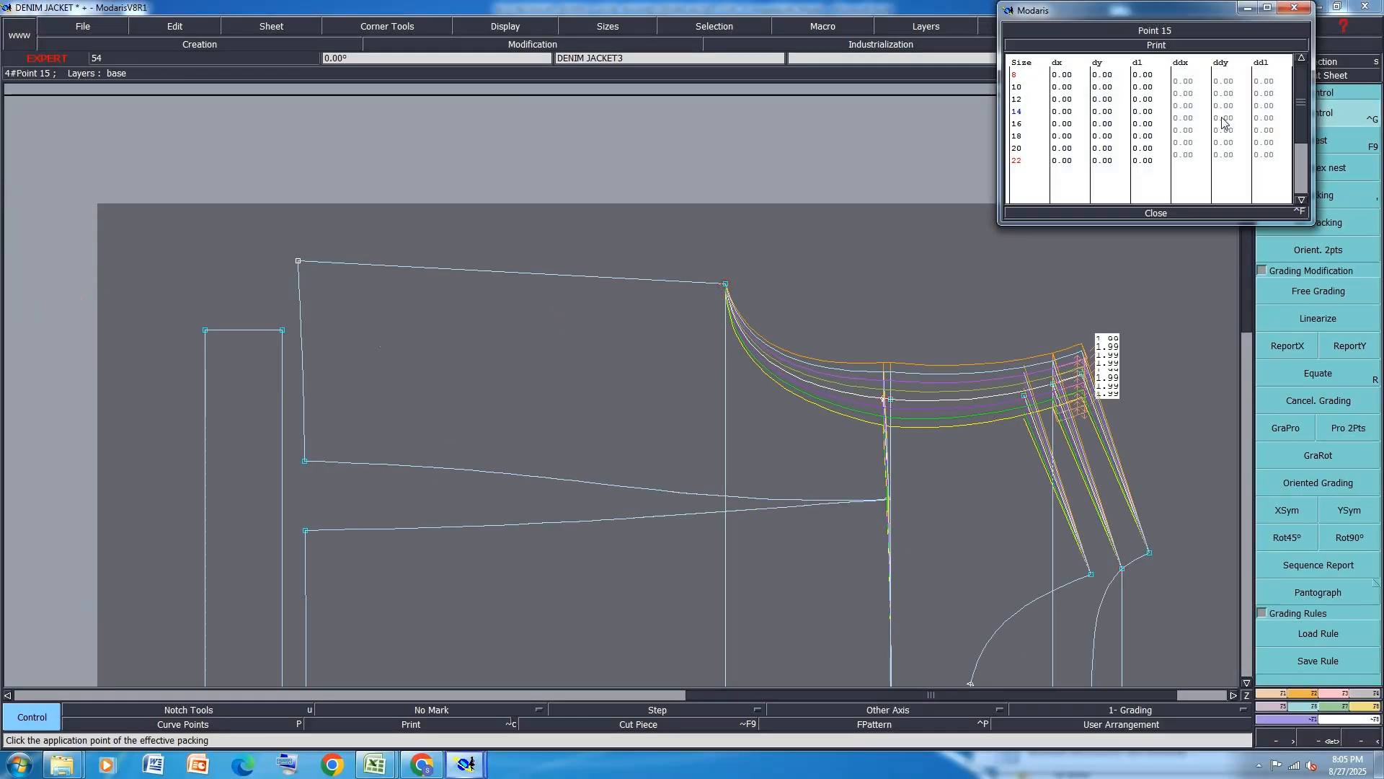
text(1.)
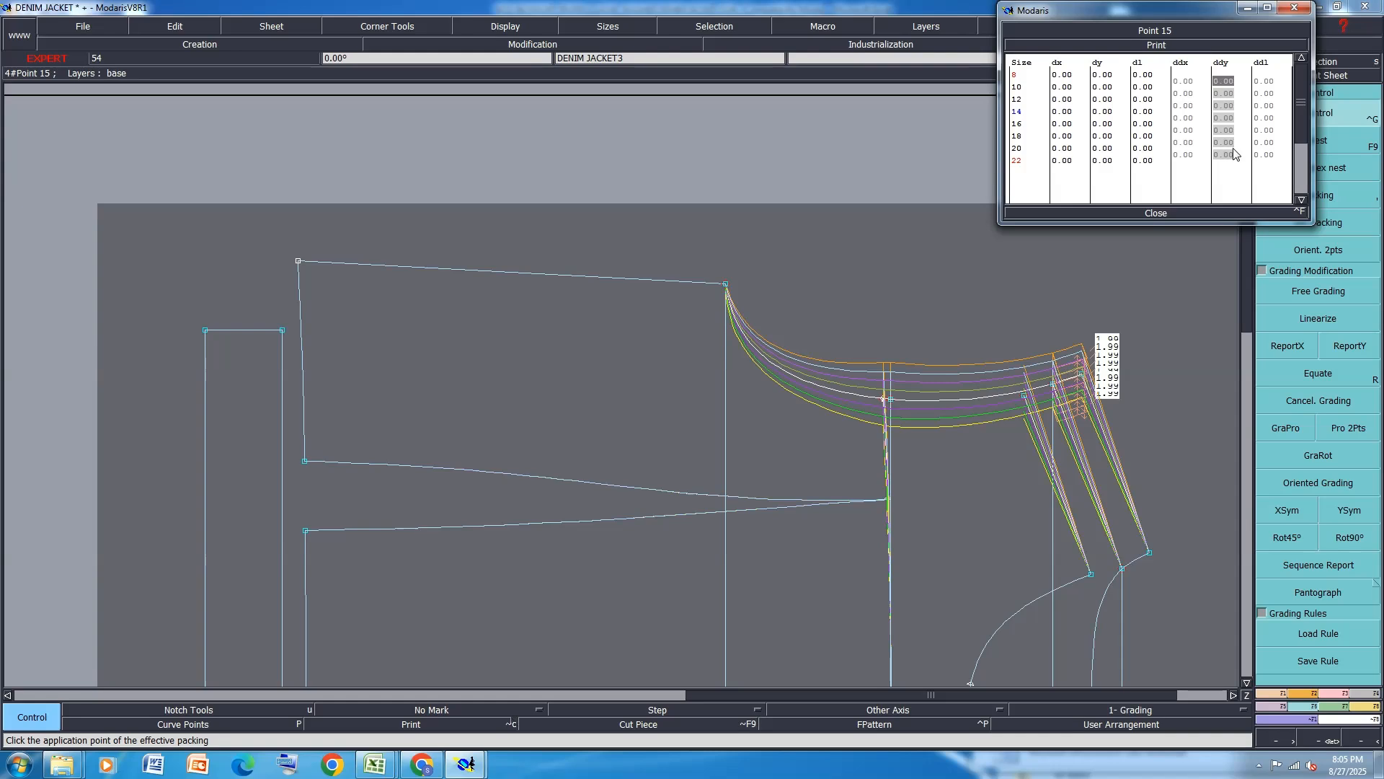
text(25)
key(Return)
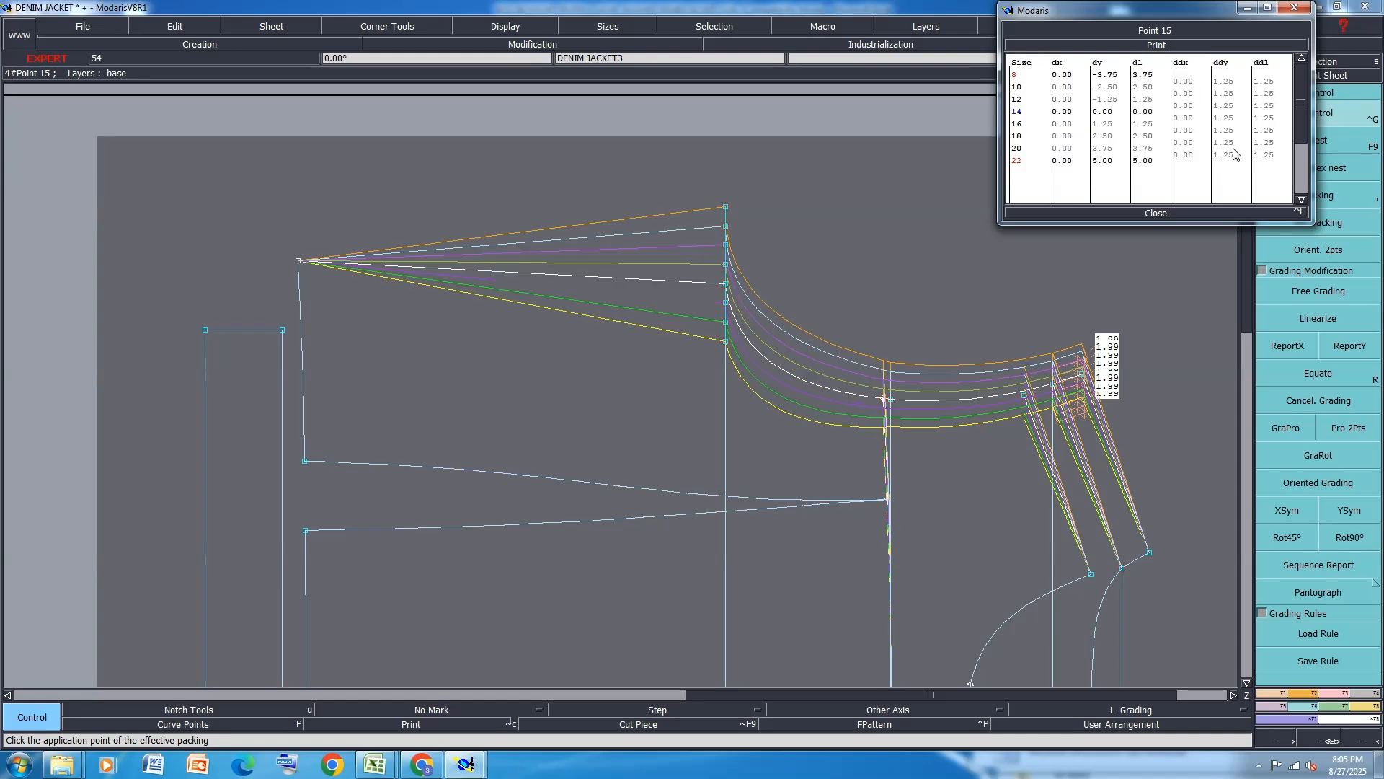
Switch to the jacket specification in Excel and fill the WAIST CIRCUM. 17CM BELOW U/ARM and HEM CIRCUM AT UPPER EDGE OF WAISTBAND rows with orange.
click(1156, 213)
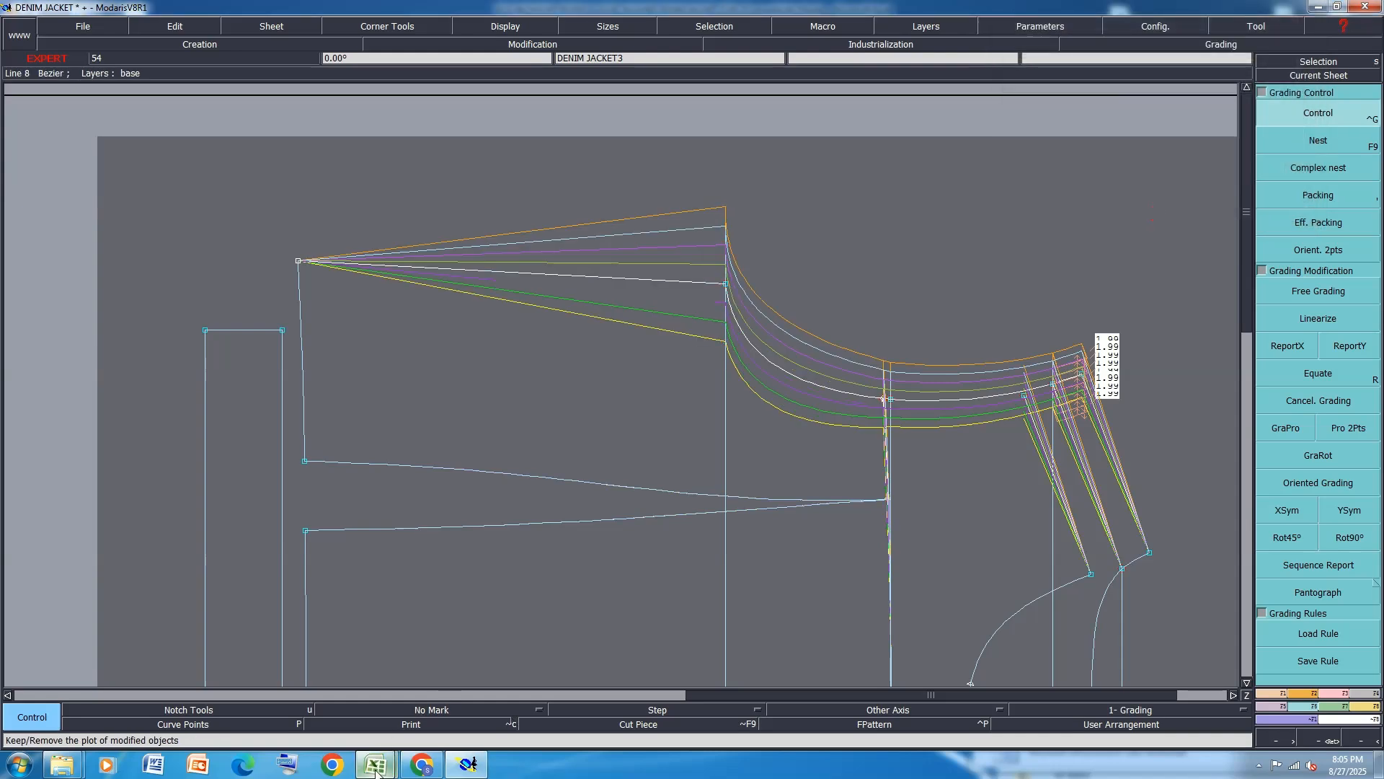
mouse_move(375, 764)
click(438, 695)
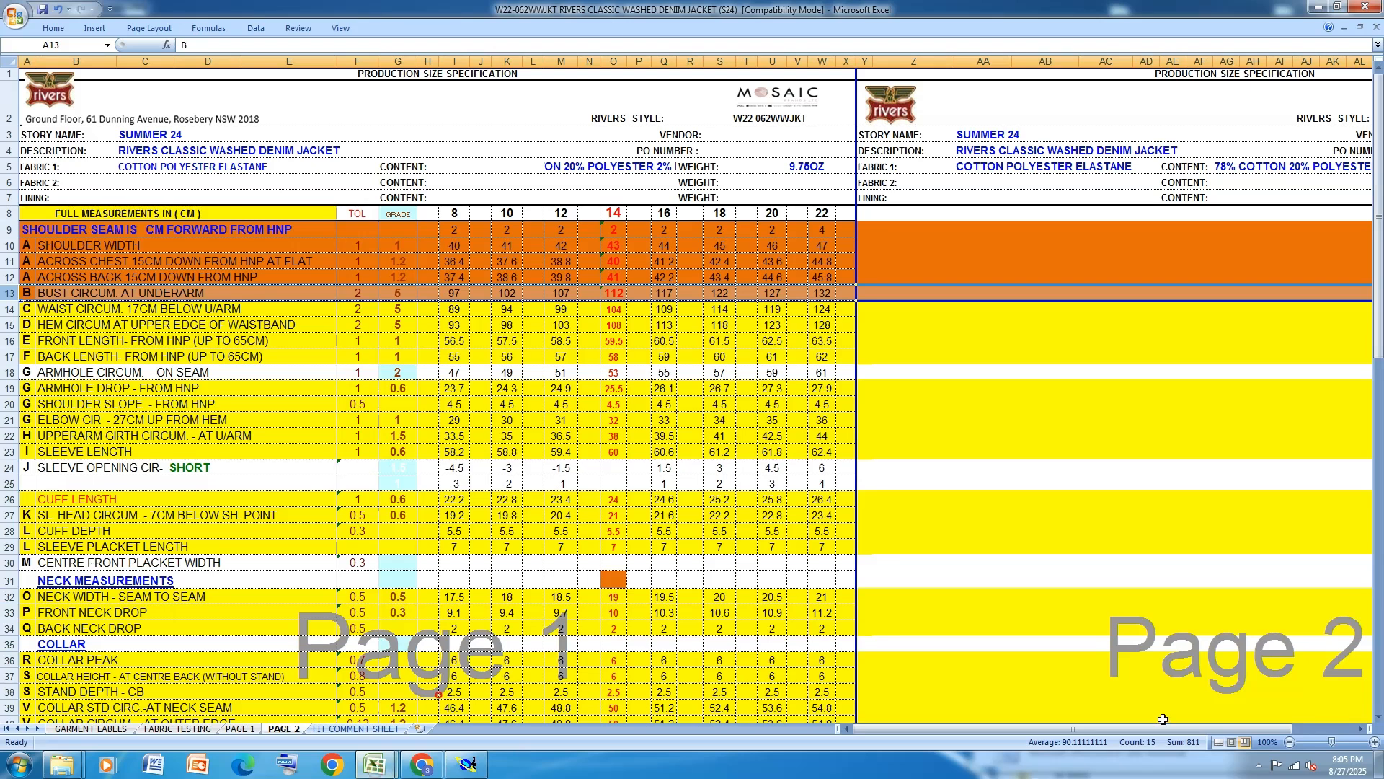
click(8, 309)
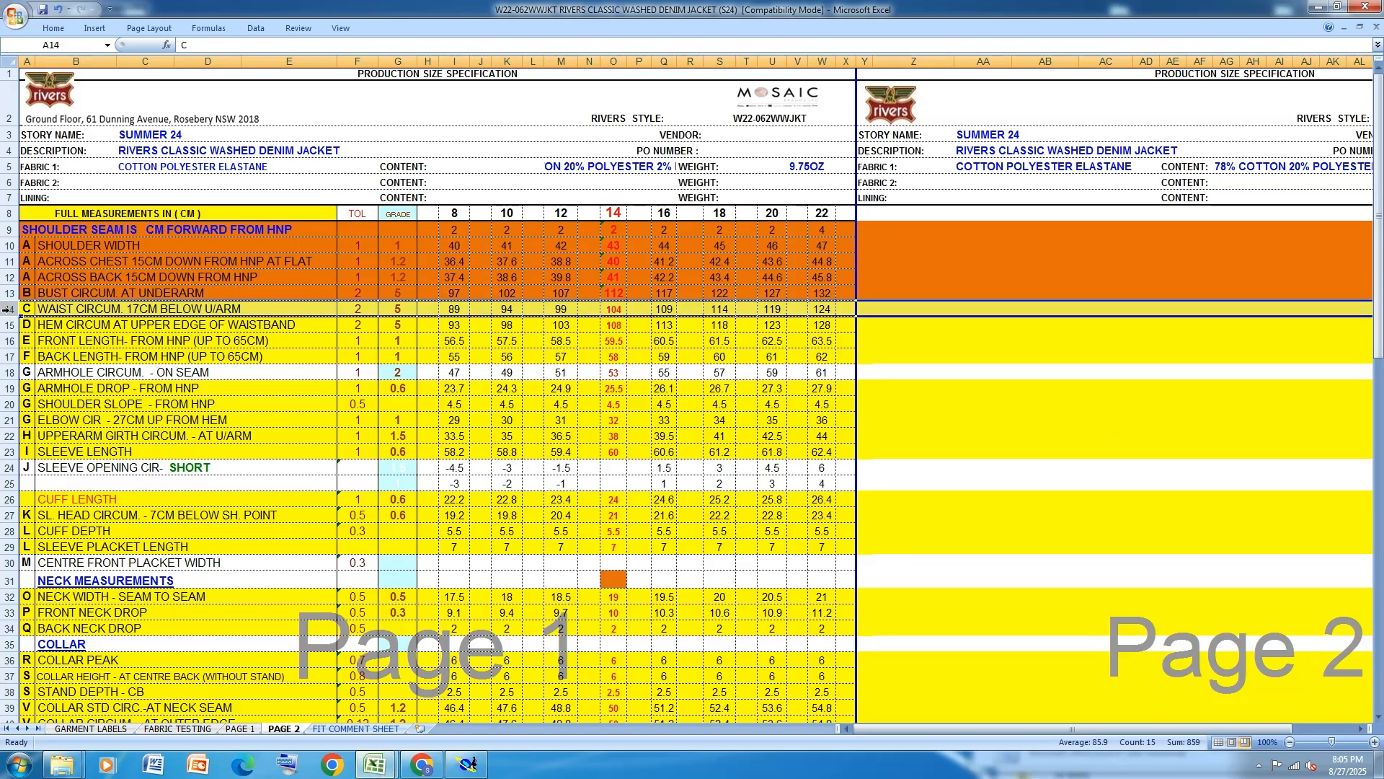
drag(9, 309, 9, 325)
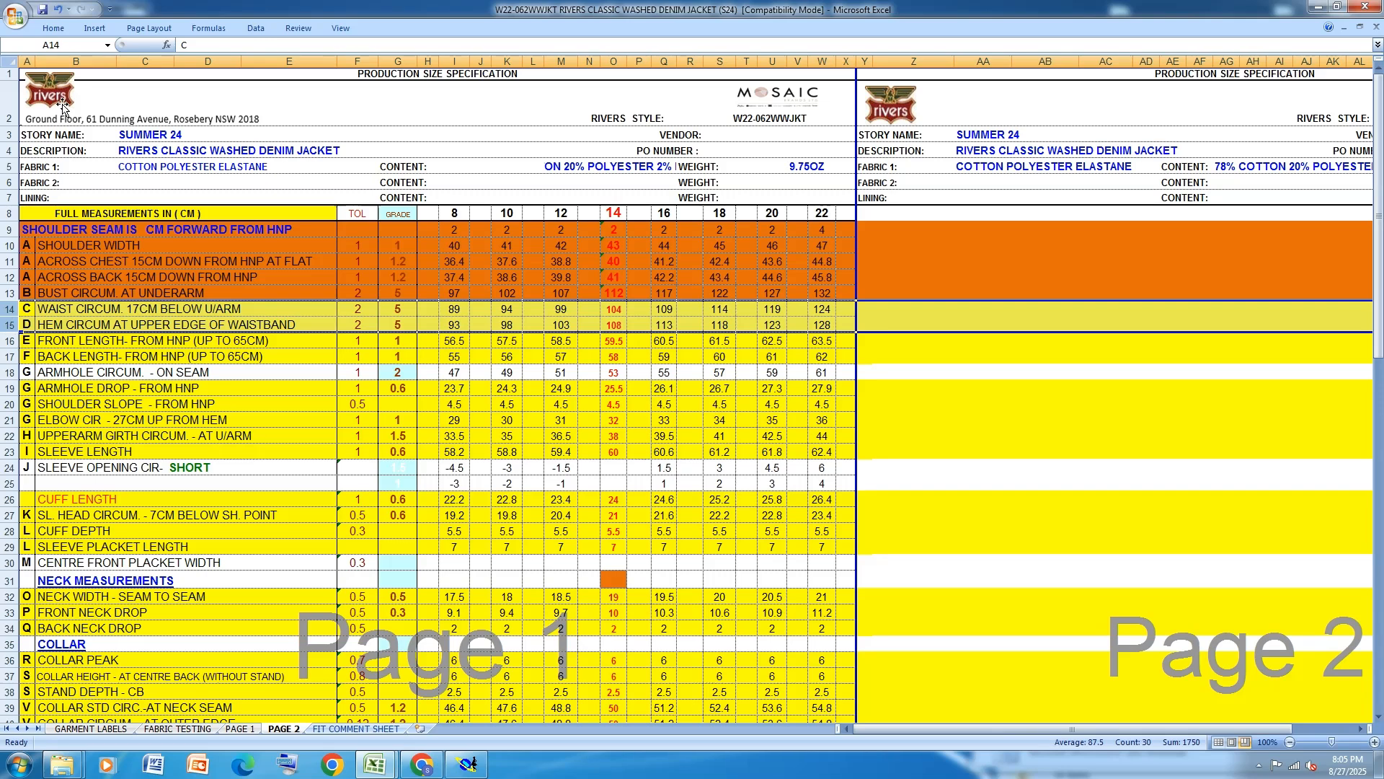
click(52, 29)
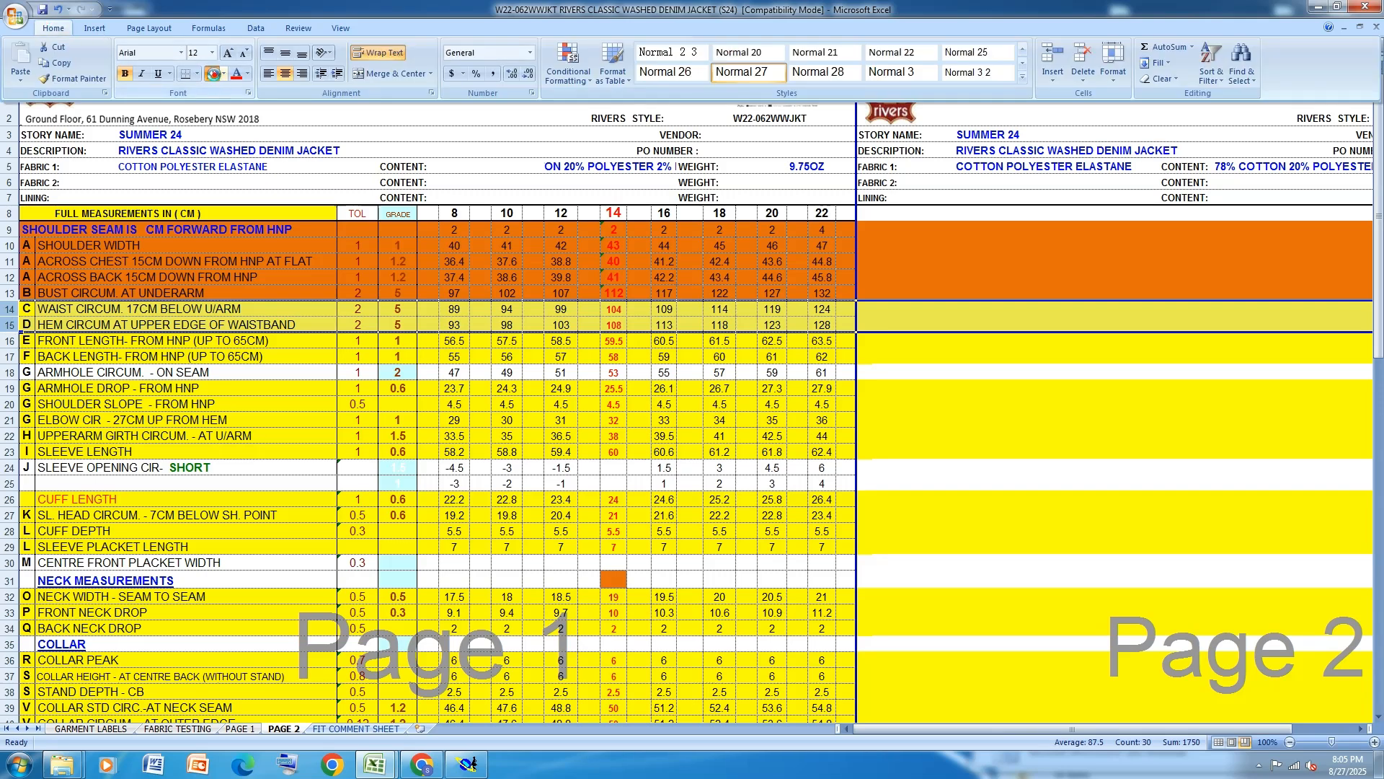
click(214, 77)
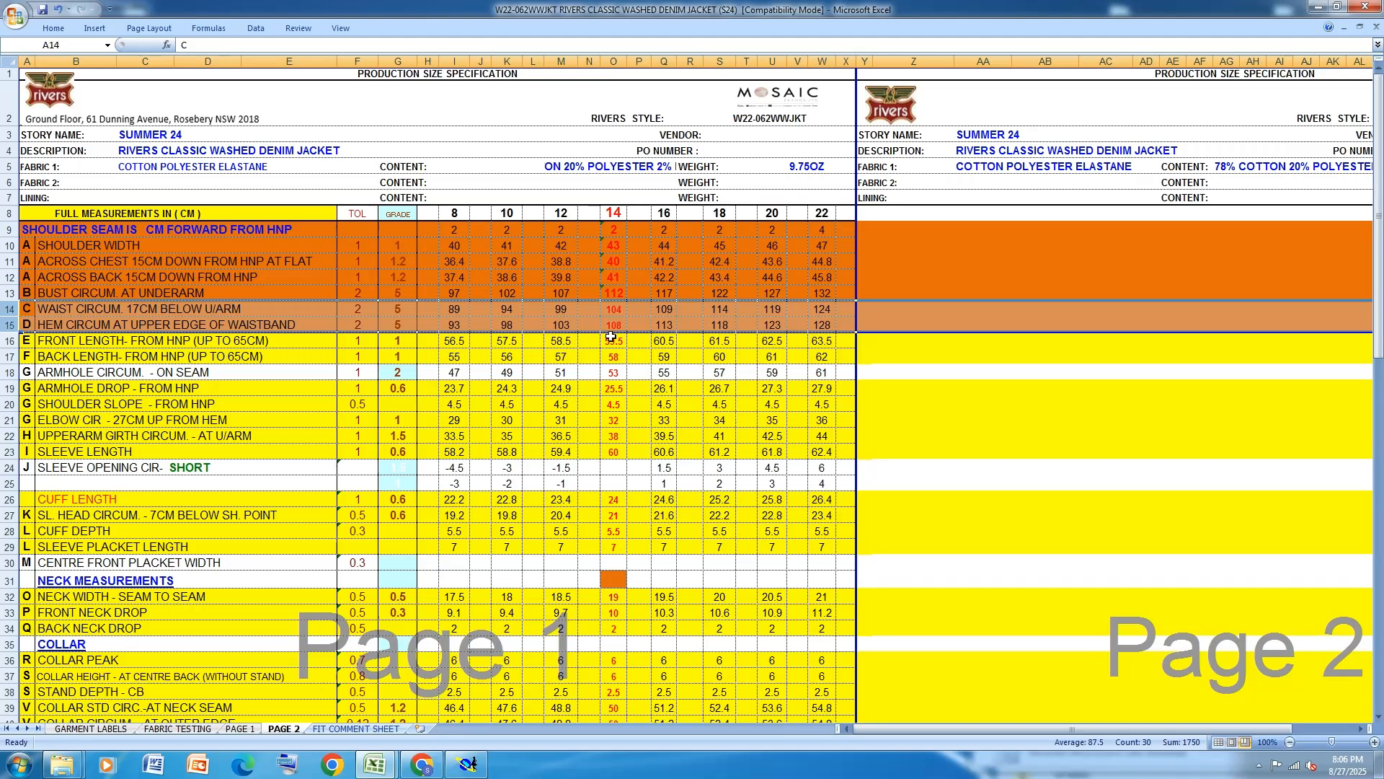
click(712, 328)
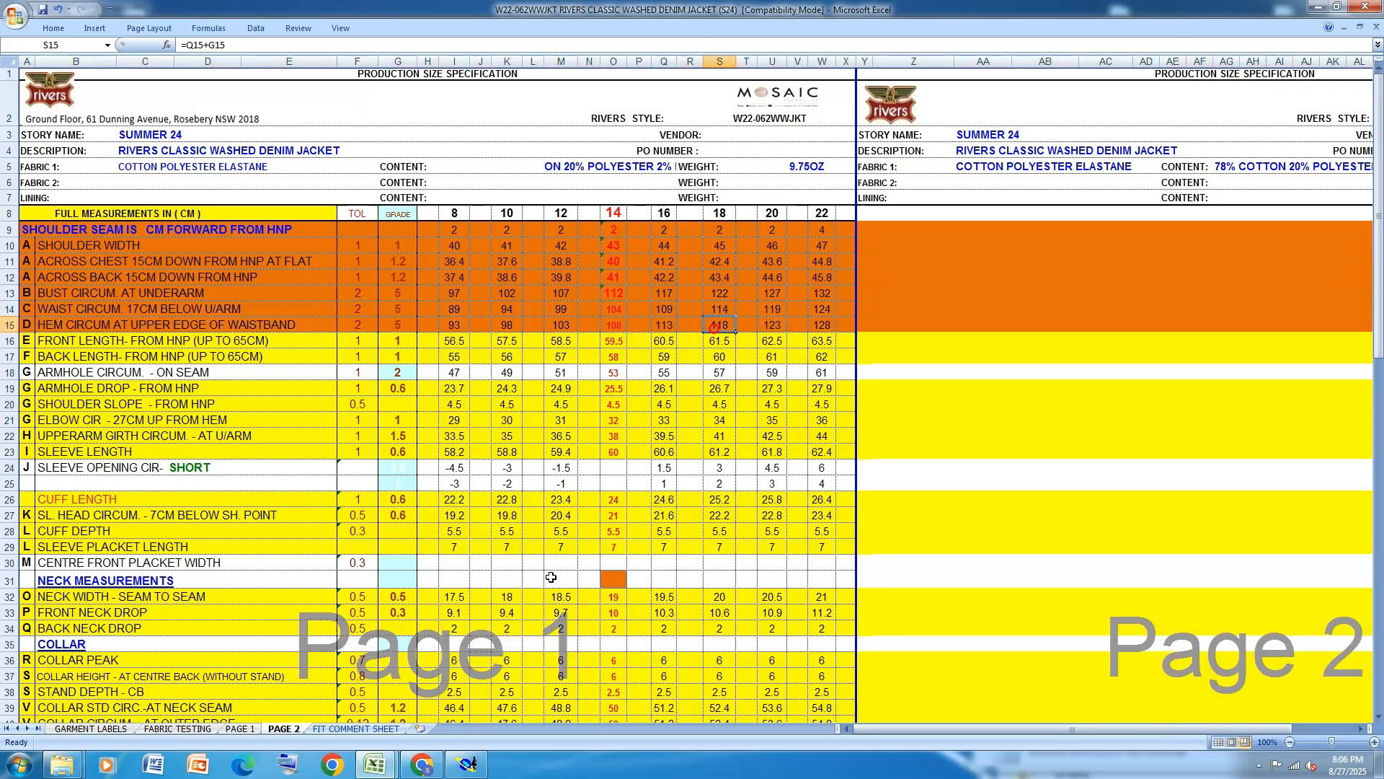
Switch to Modaris and copy the back underarm point's Y grading to the side hem point and the waistband's side corners with ReportY.
click(470, 764)
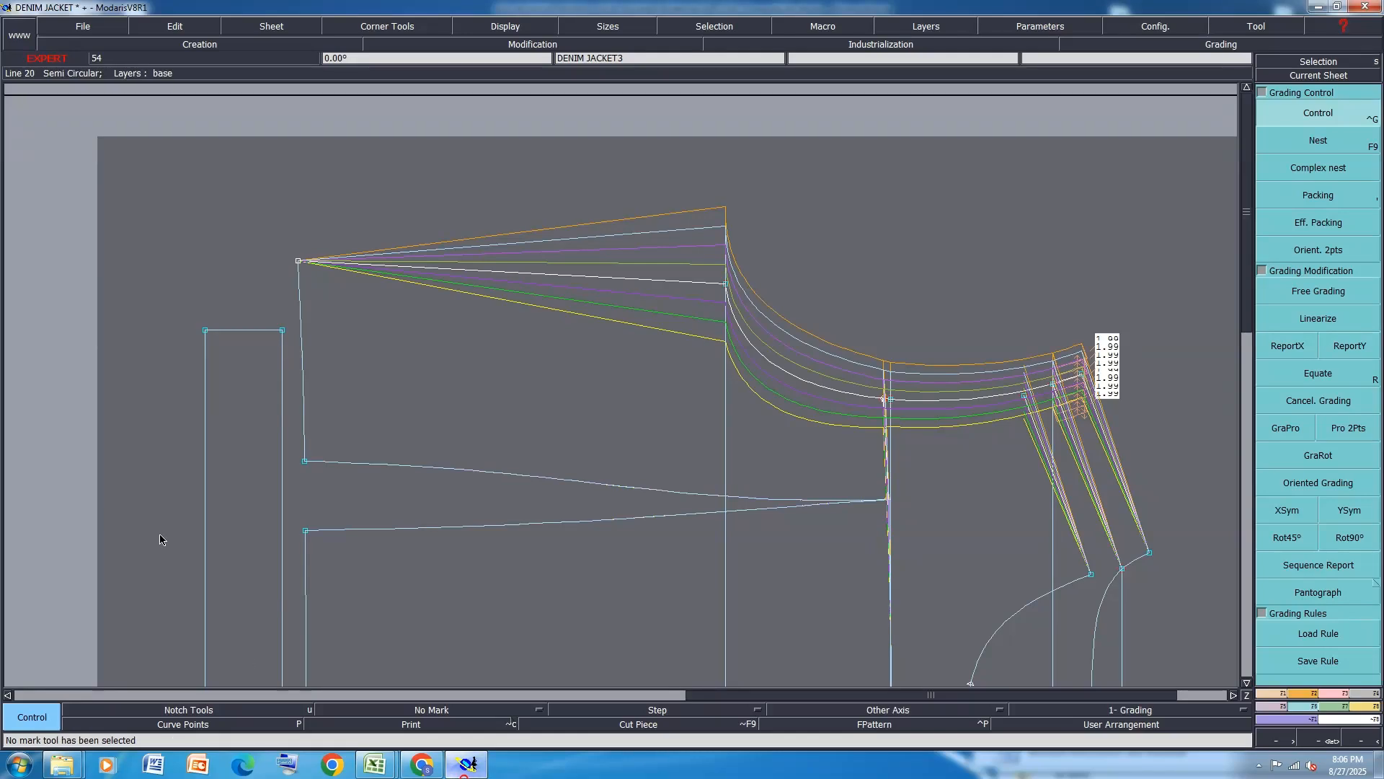
click(1345, 336)
click(725, 283)
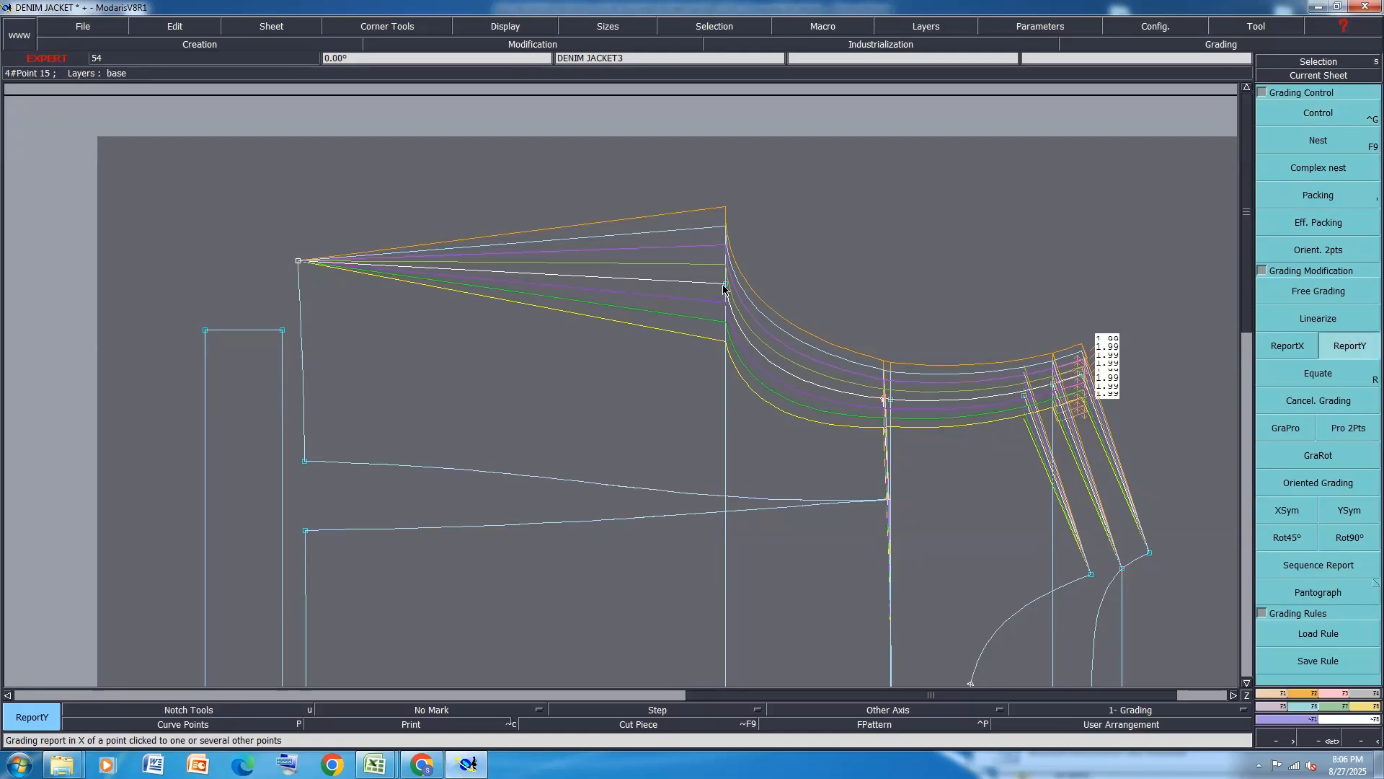
click(299, 261)
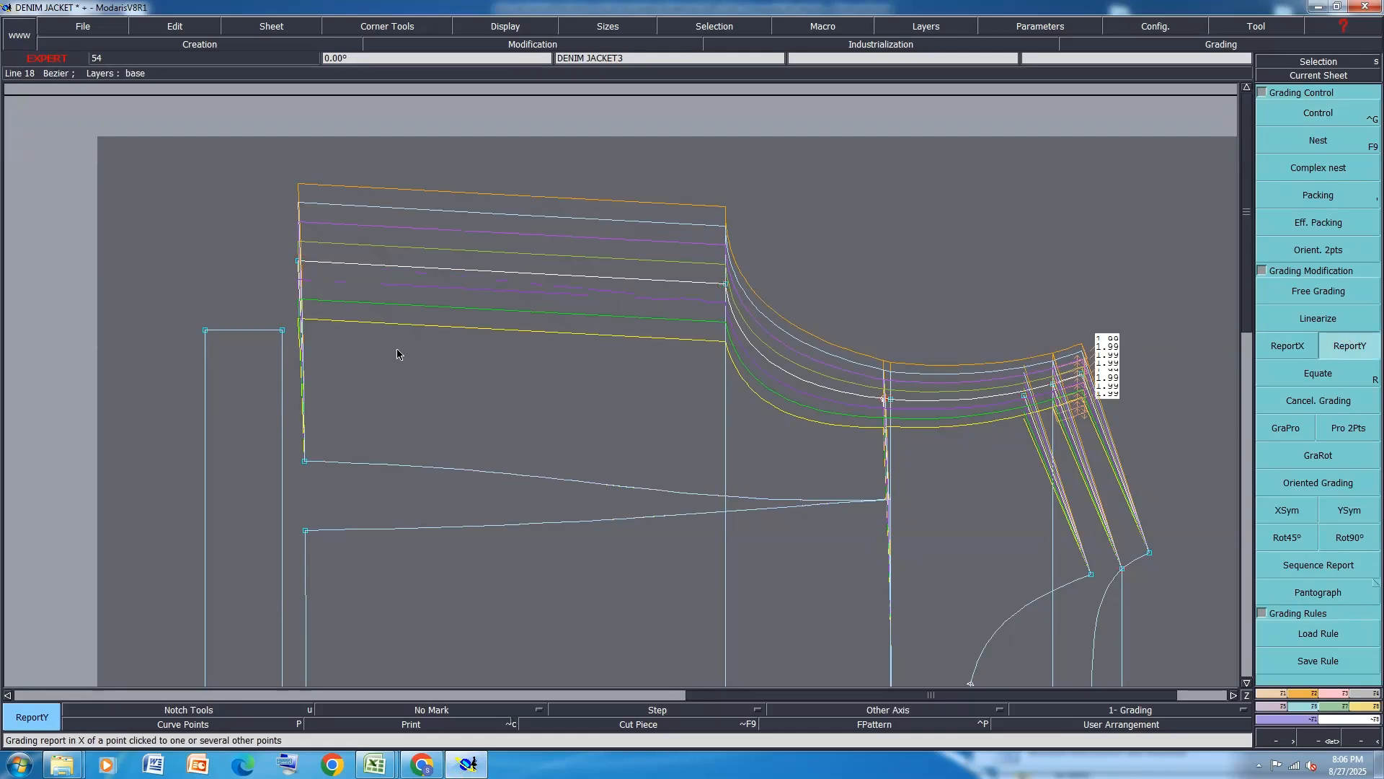
click(284, 331)
Copy the back underarm point's Y grading to the front piece's underarm, side hem and pocket line end points with ReportY.
scroll(488, 347, down, 4)
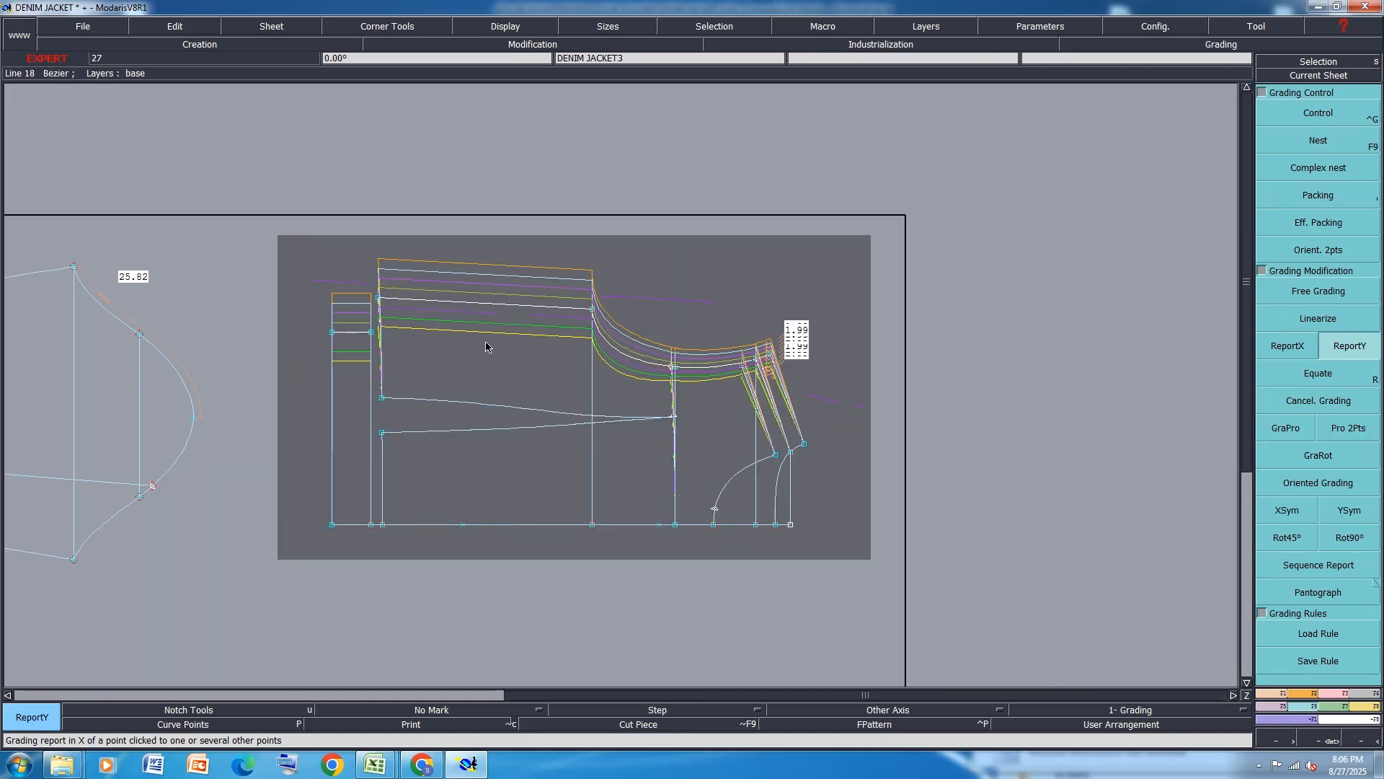
scroll(570, 331, down, 2)
scroll(361, 437, up, 3)
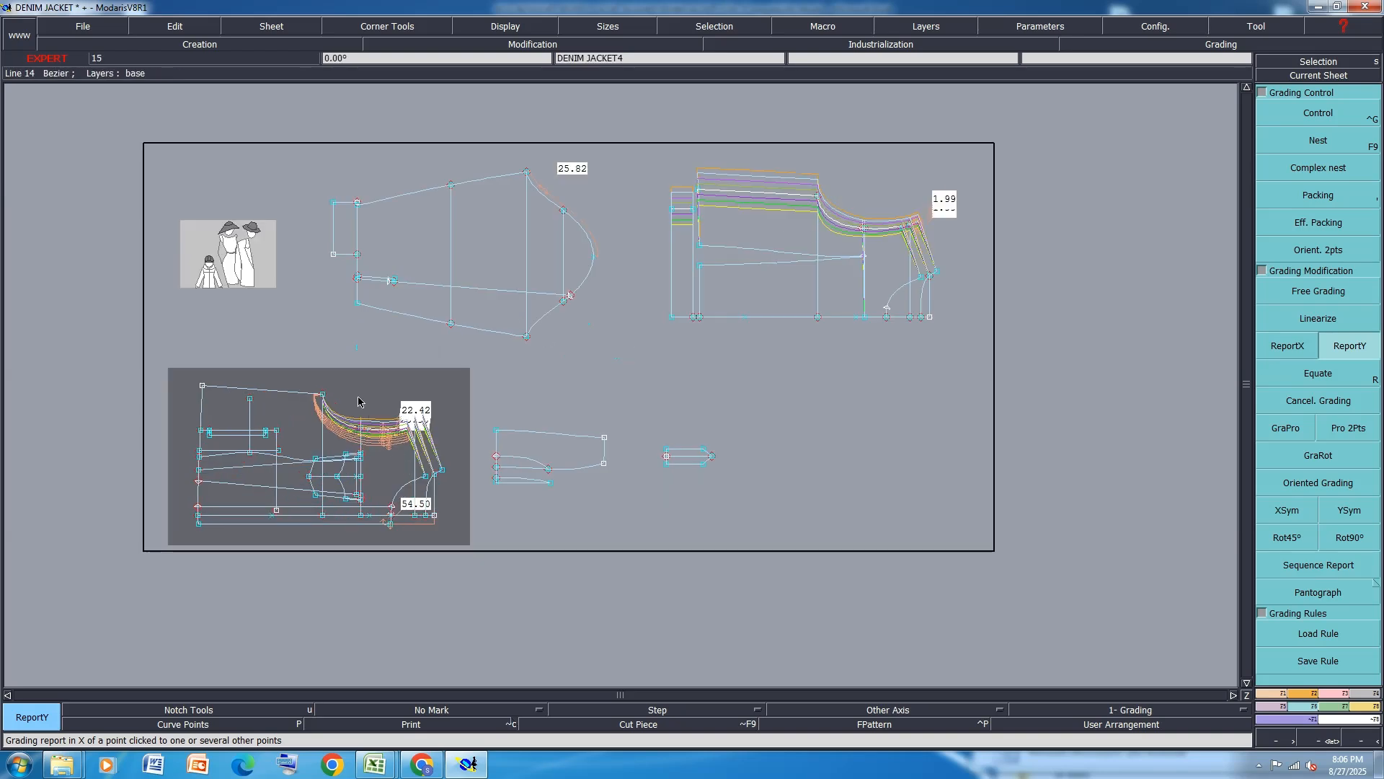
click(252, 402)
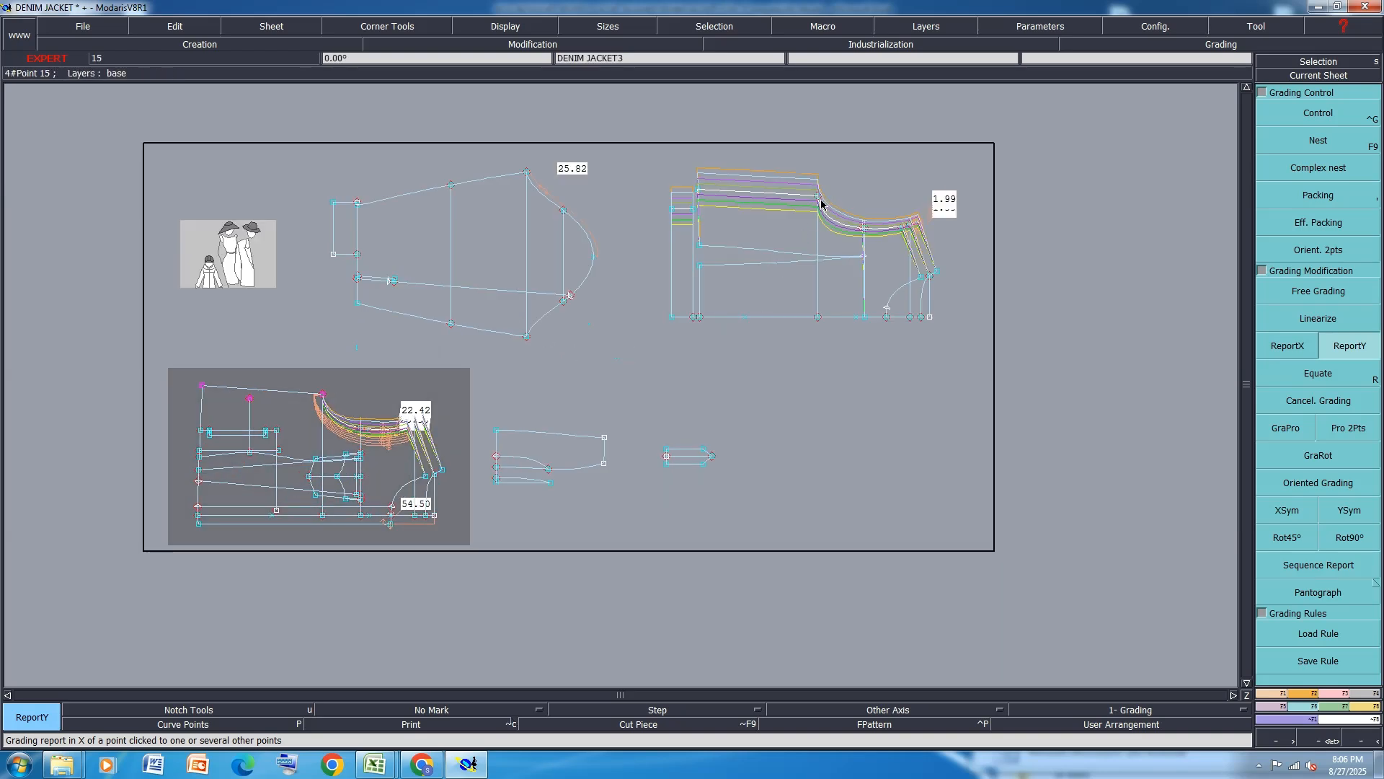
click(322, 394)
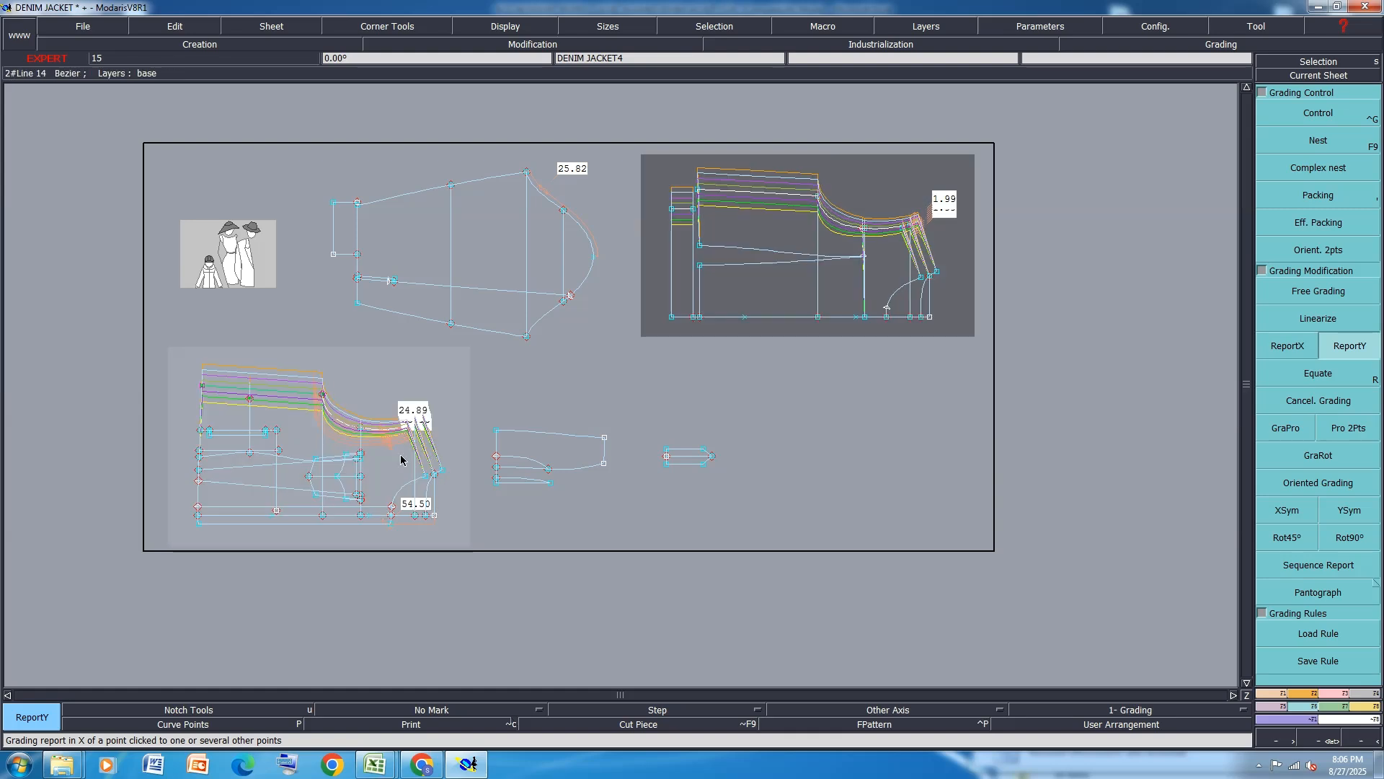
Switch to the jacket specification in Excel and fill the FRONT LENGTH and BACK LENGTH - FROM HNP (UP TO 65CM) rows with orange.
mouse_move(375, 765)
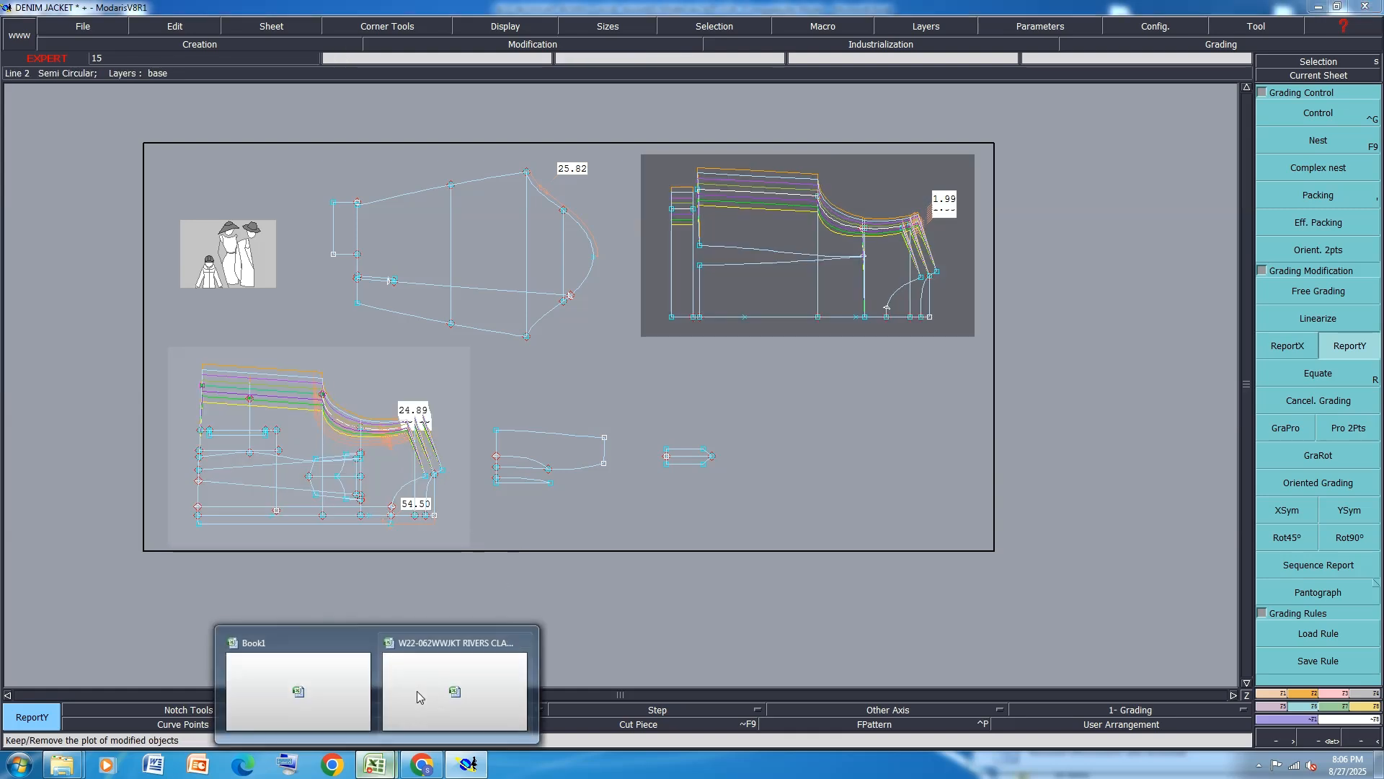
click(451, 680)
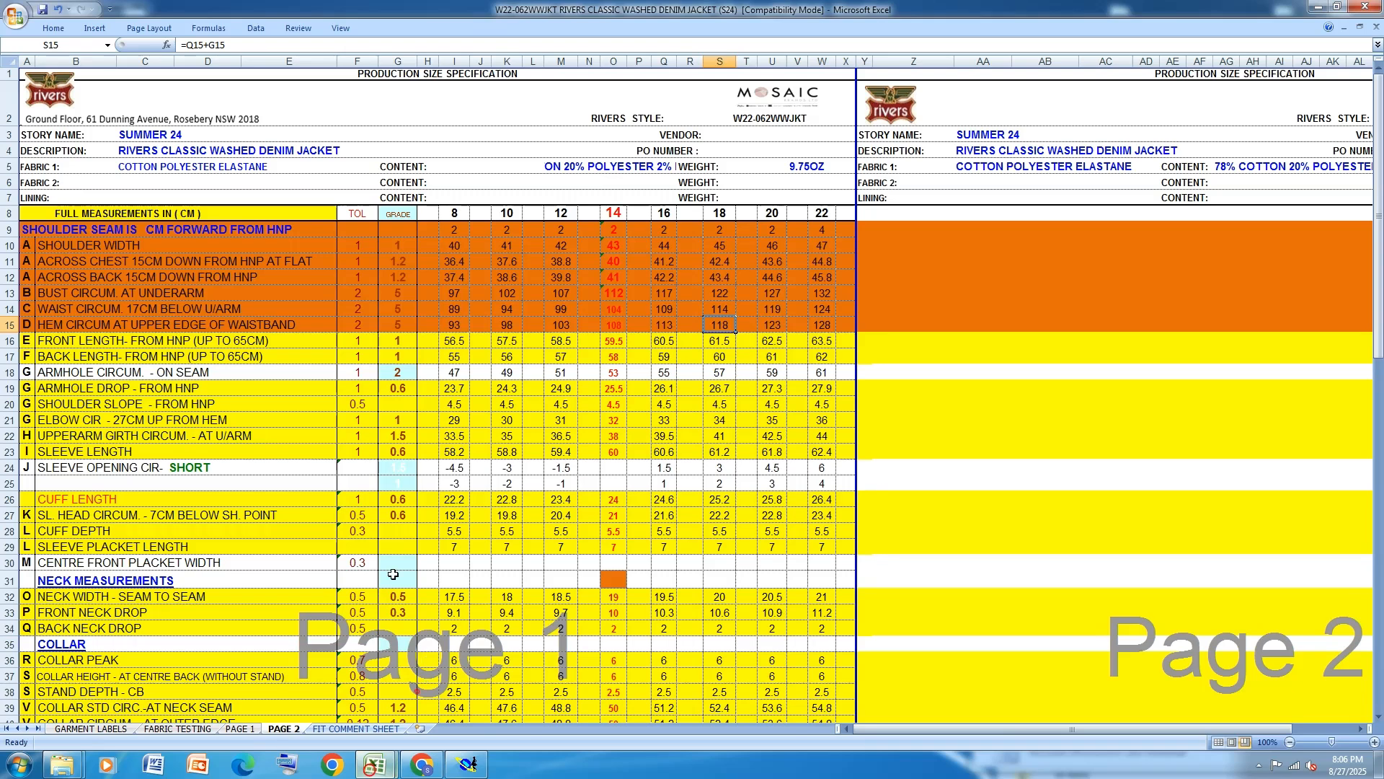
click(10, 340)
drag(10, 339, 10, 357)
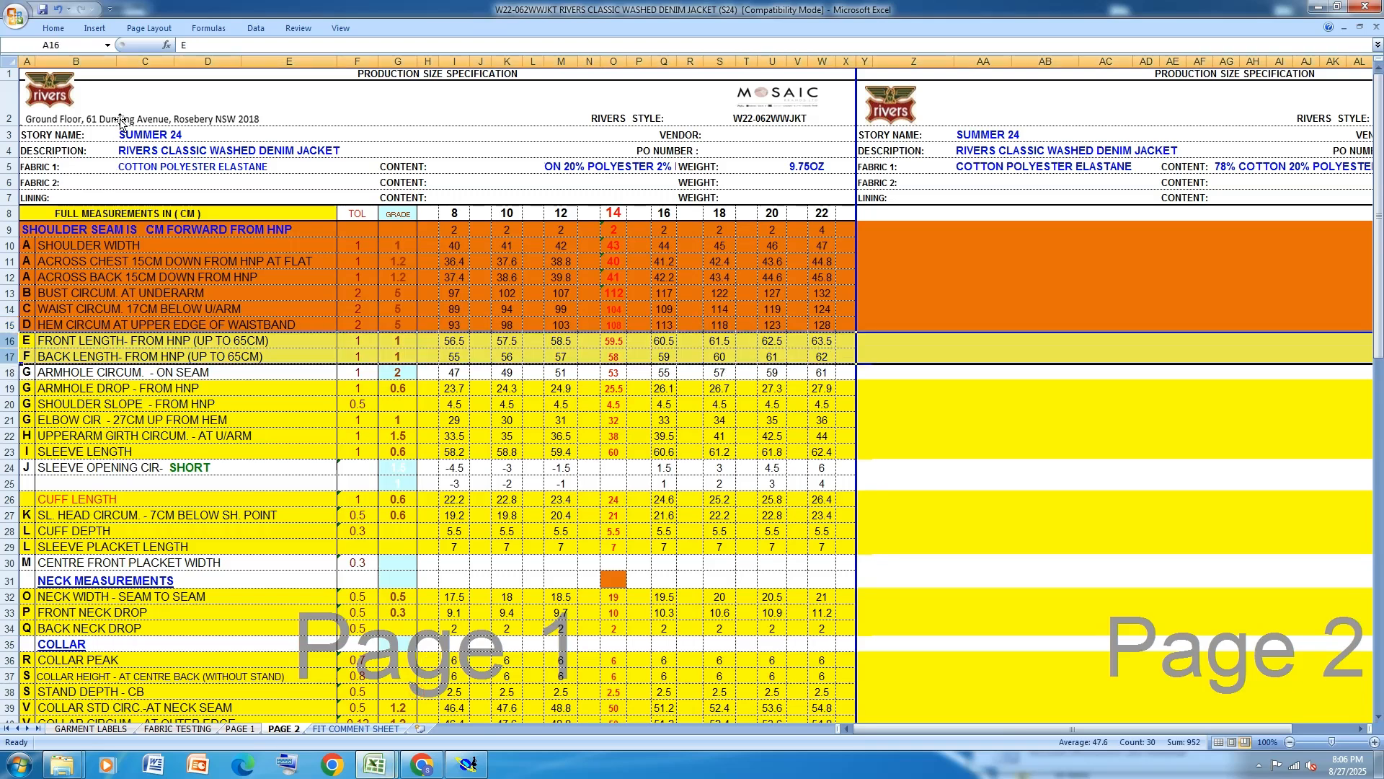
click(53, 28)
click(205, 73)
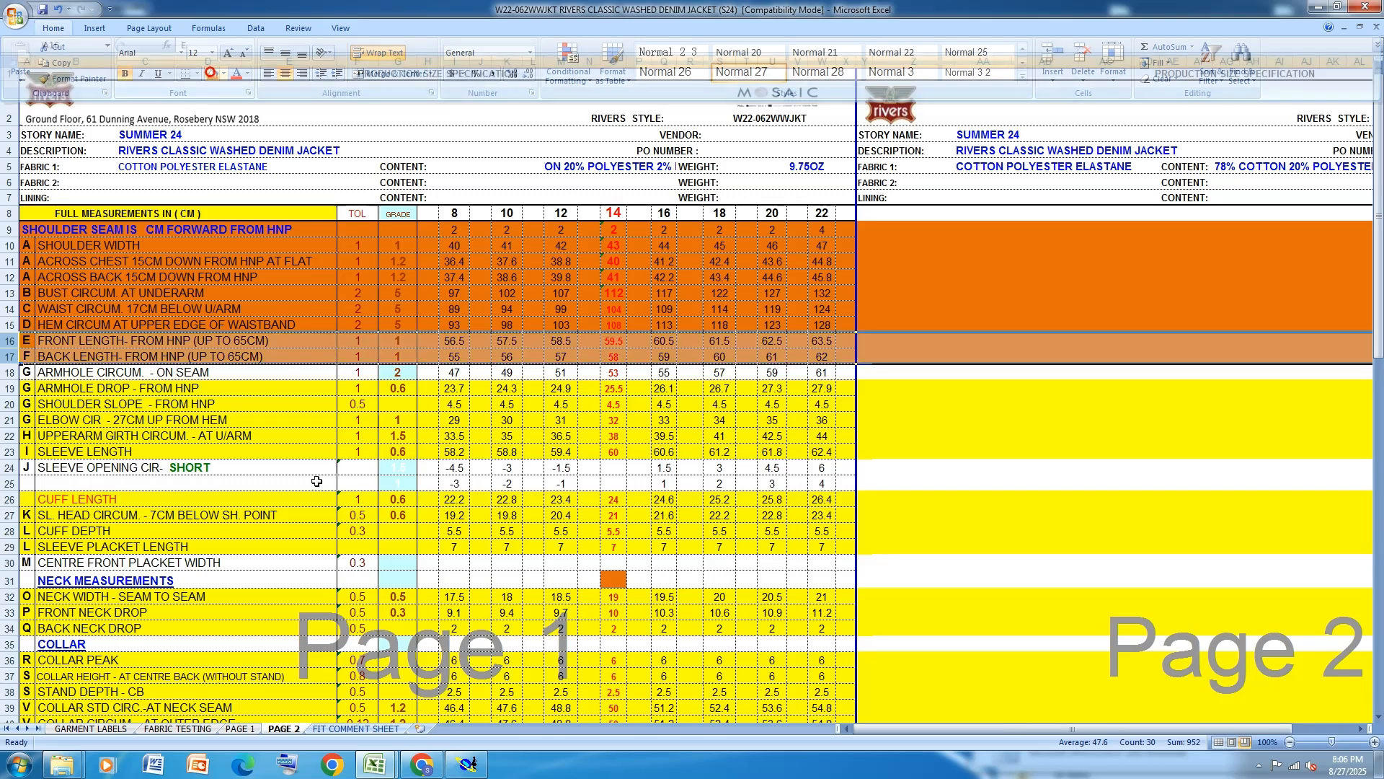
click(596, 433)
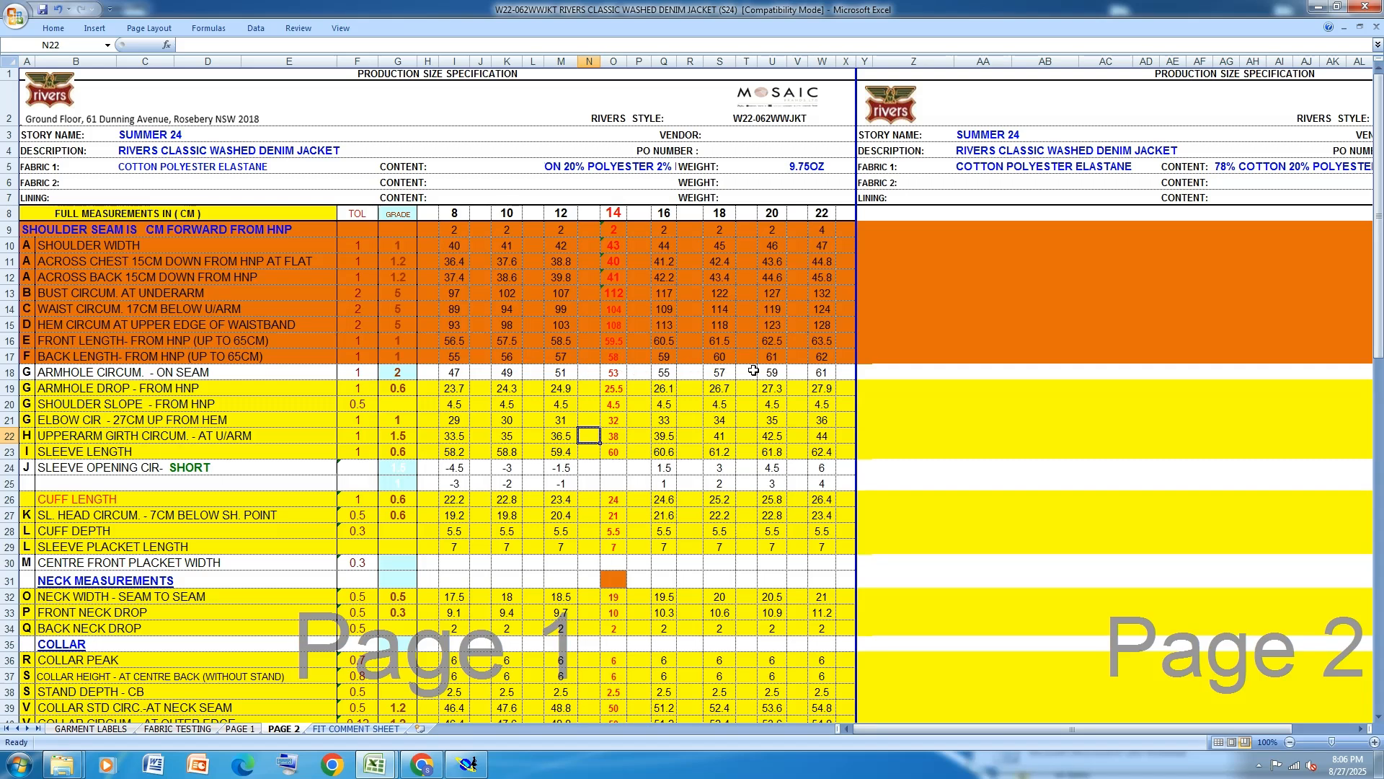
Switch to Modaris and grade the back waistband's outer corner at centre back with a ddx of -1 between all sizes.
click(467, 764)
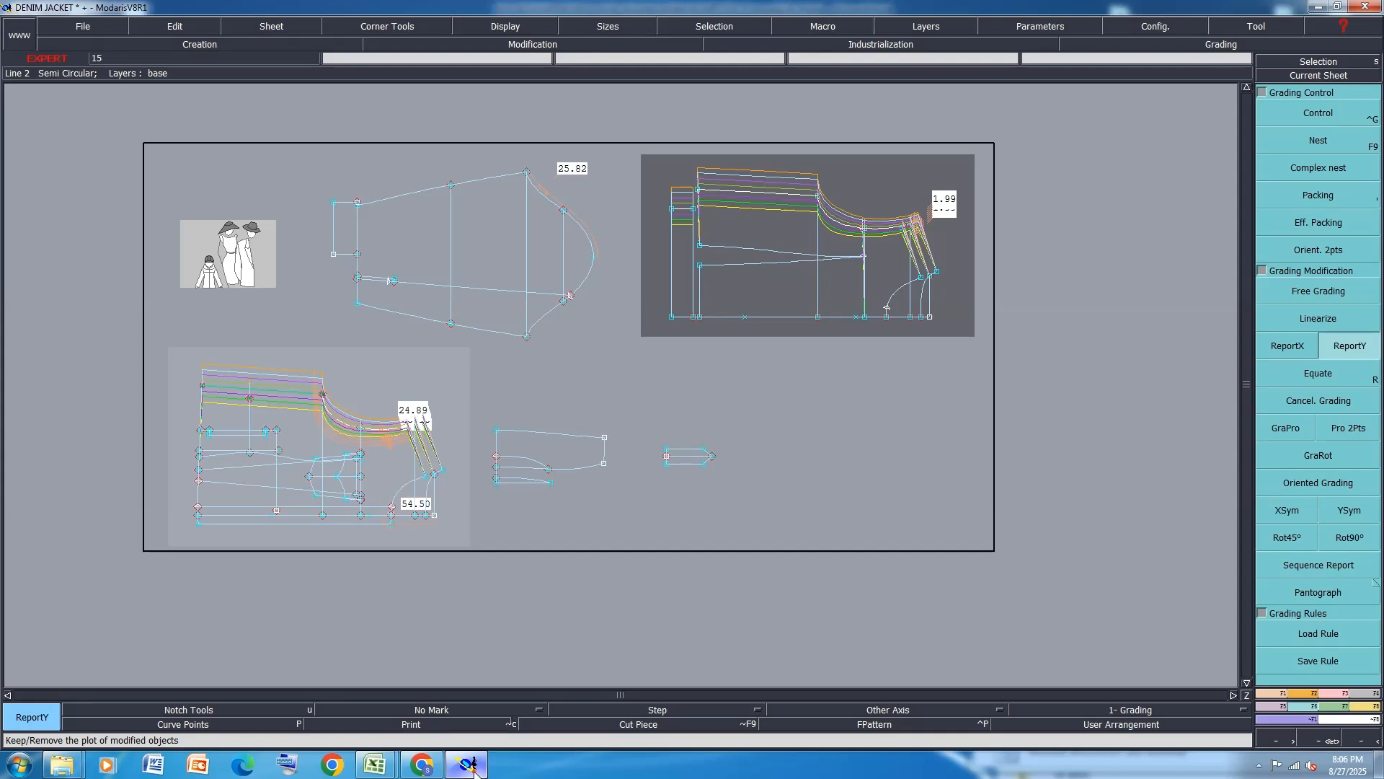
click(1331, 115)
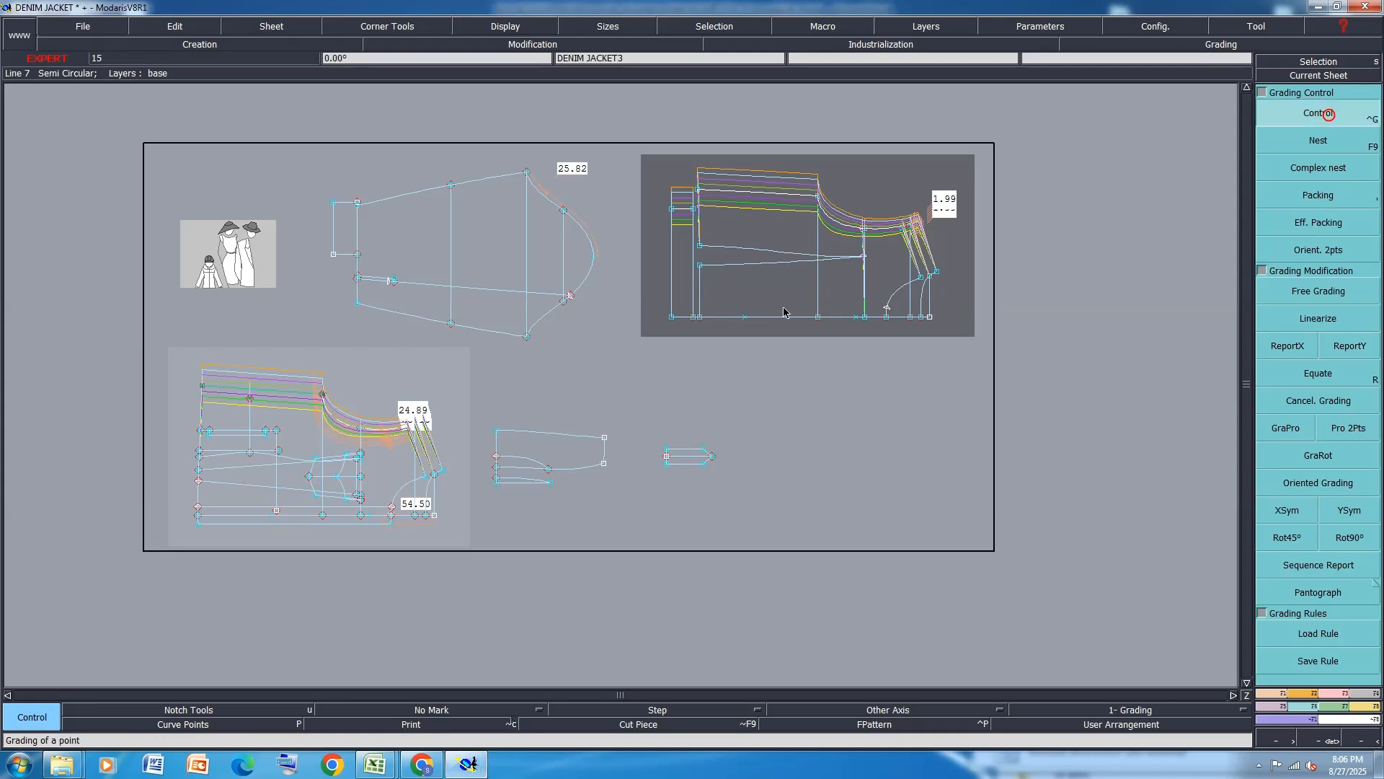
scroll(670, 321, up, 2)
click(669, 316)
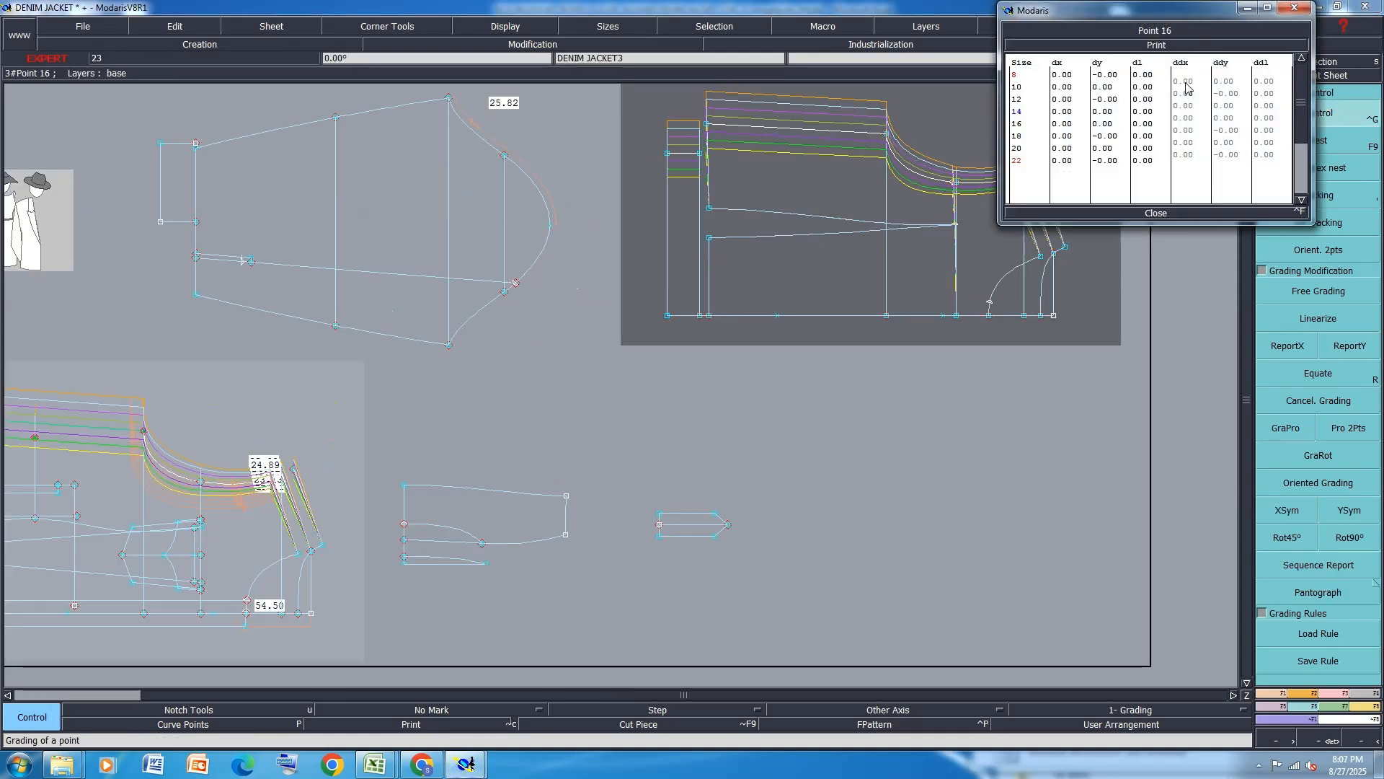
drag(1183, 82, 1183, 158)
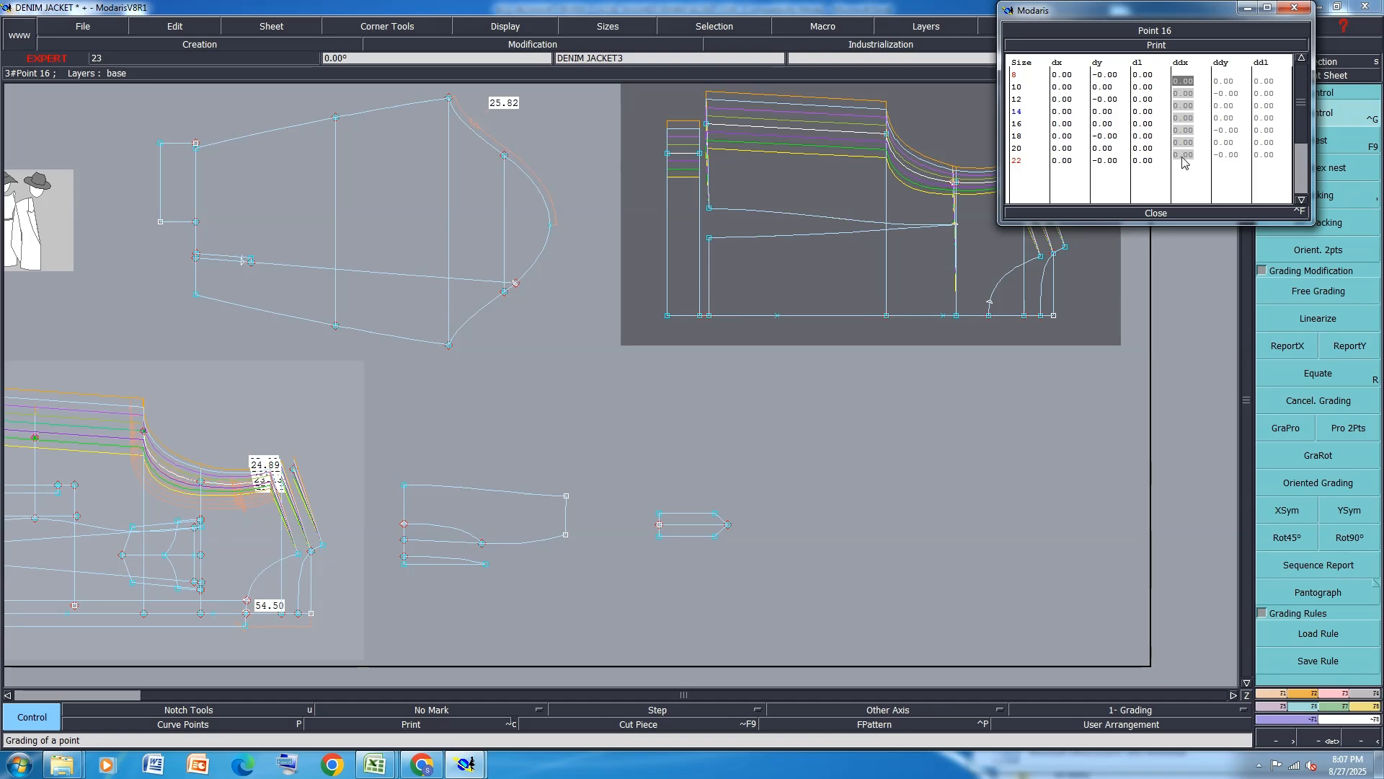
text(-1)
key(Return)
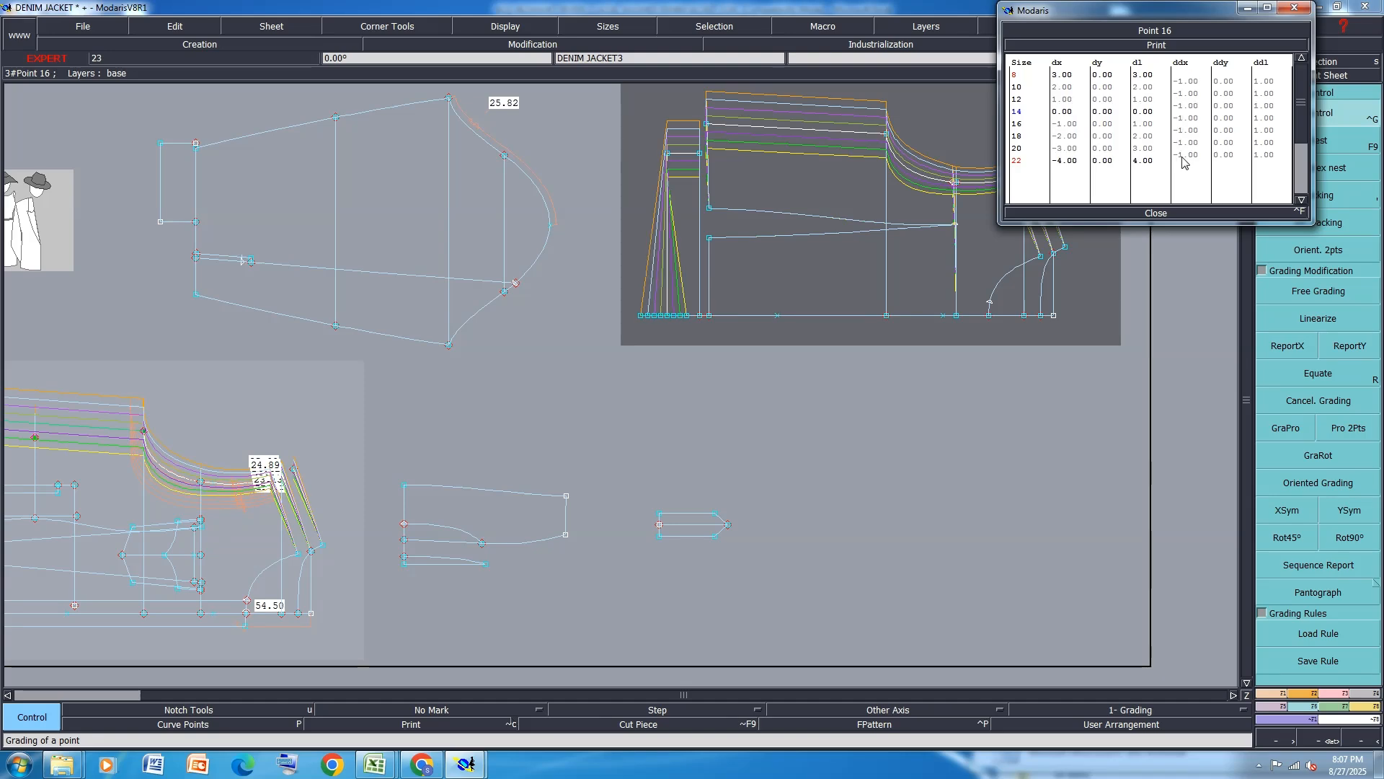
click(1156, 215)
Copy that waistband corner's X grading to the remaining waistband corners and the back piece's hem points with ReportX.
scroll(737, 355, down, 5)
scroll(747, 317, up, 6)
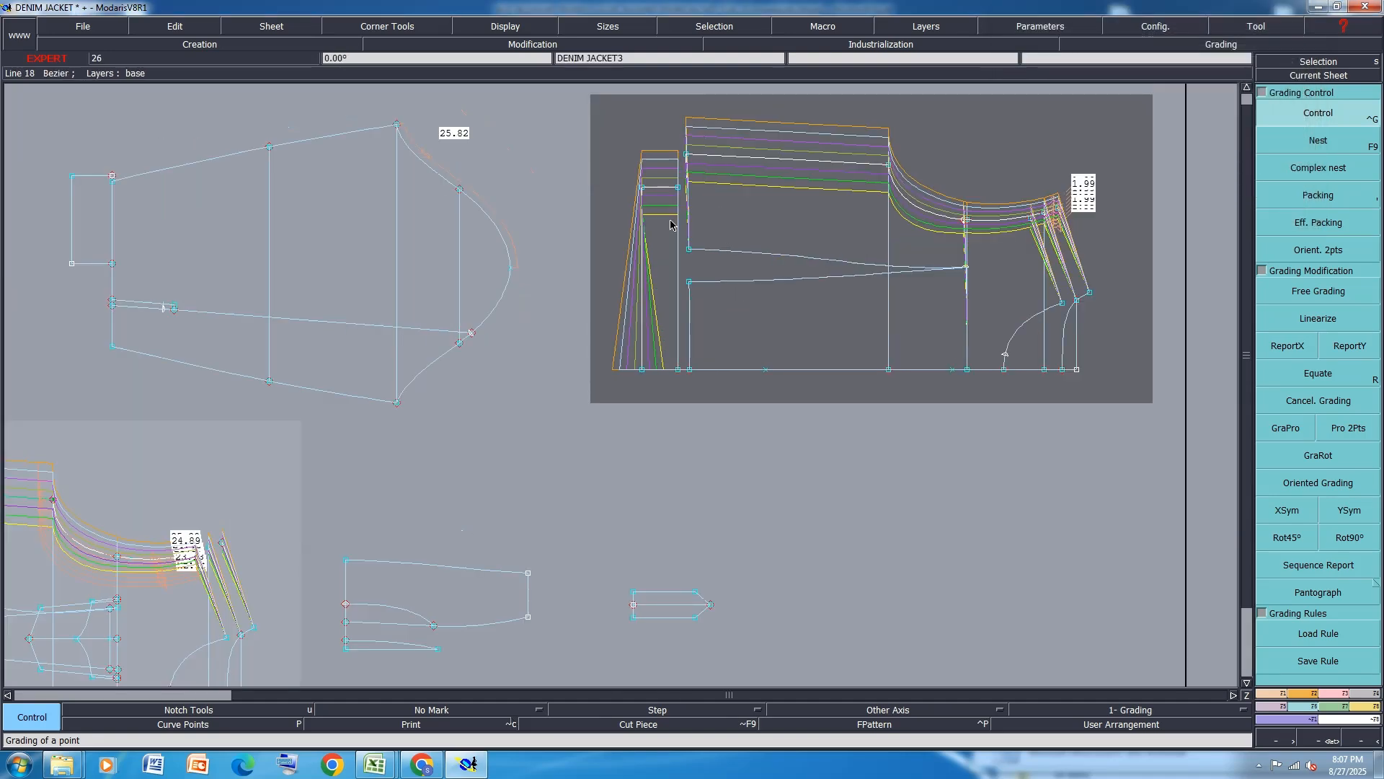
right_drag(709, 110, 597, 443)
click(1302, 344)
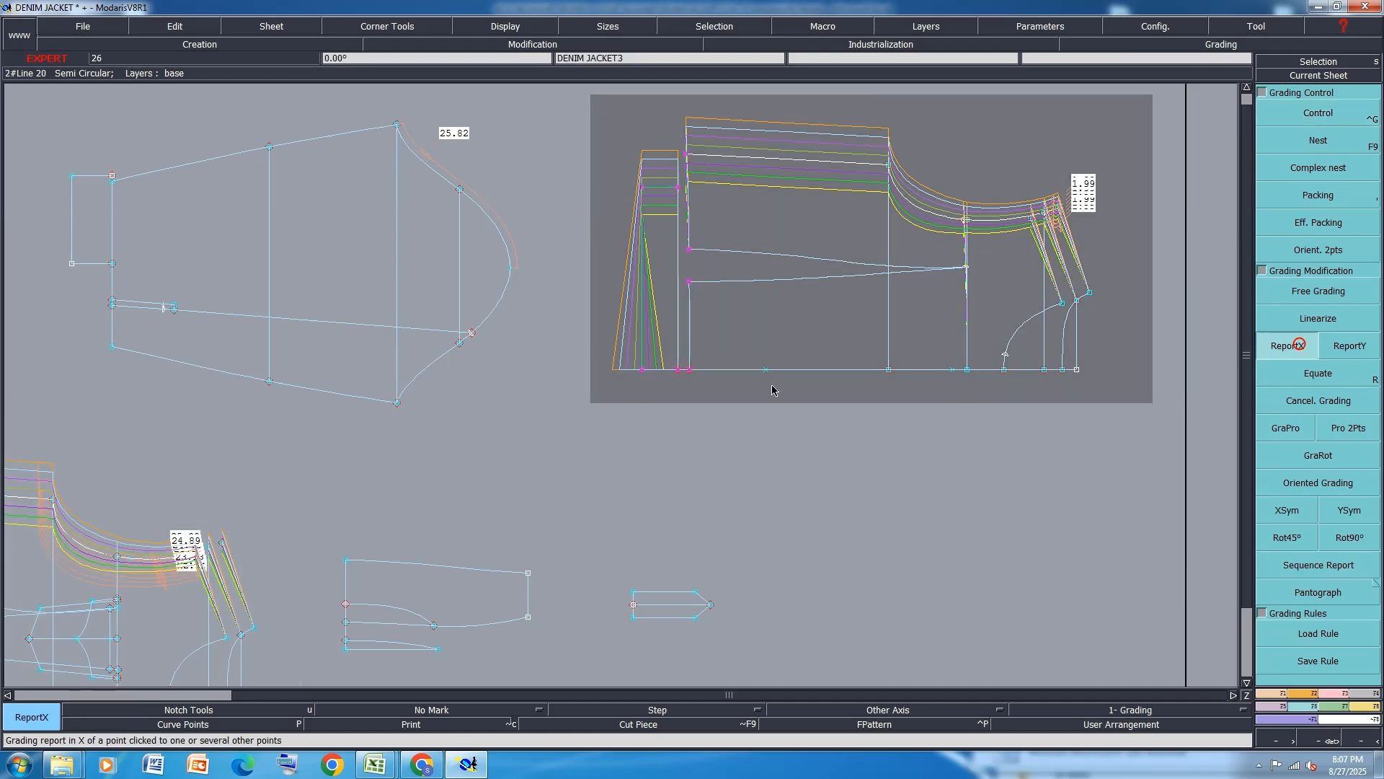
click(640, 374)
Copy the back hem's X grading to all the hem points and the near pocket-welt corners of the front piece with ReportX.
scroll(639, 370, down, 4)
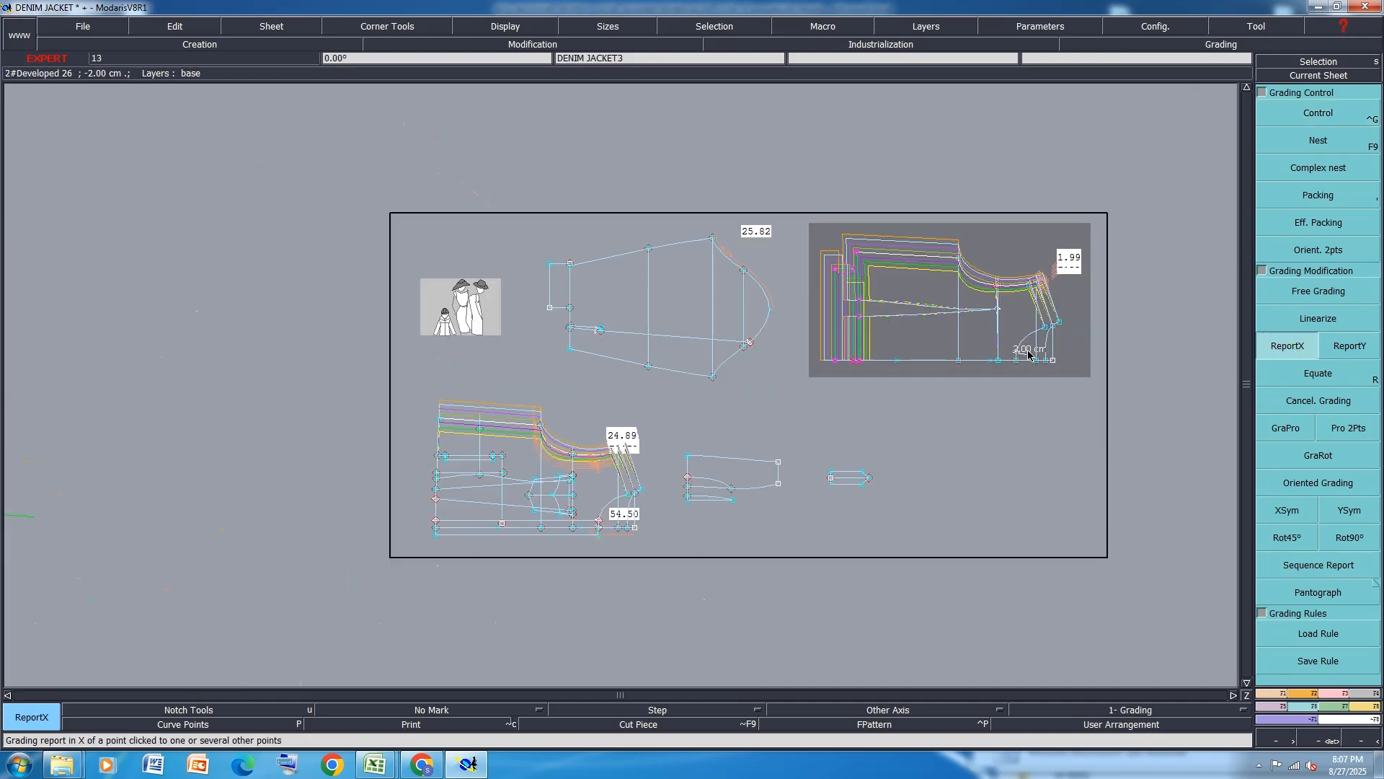
scroll(463, 442, up, 5)
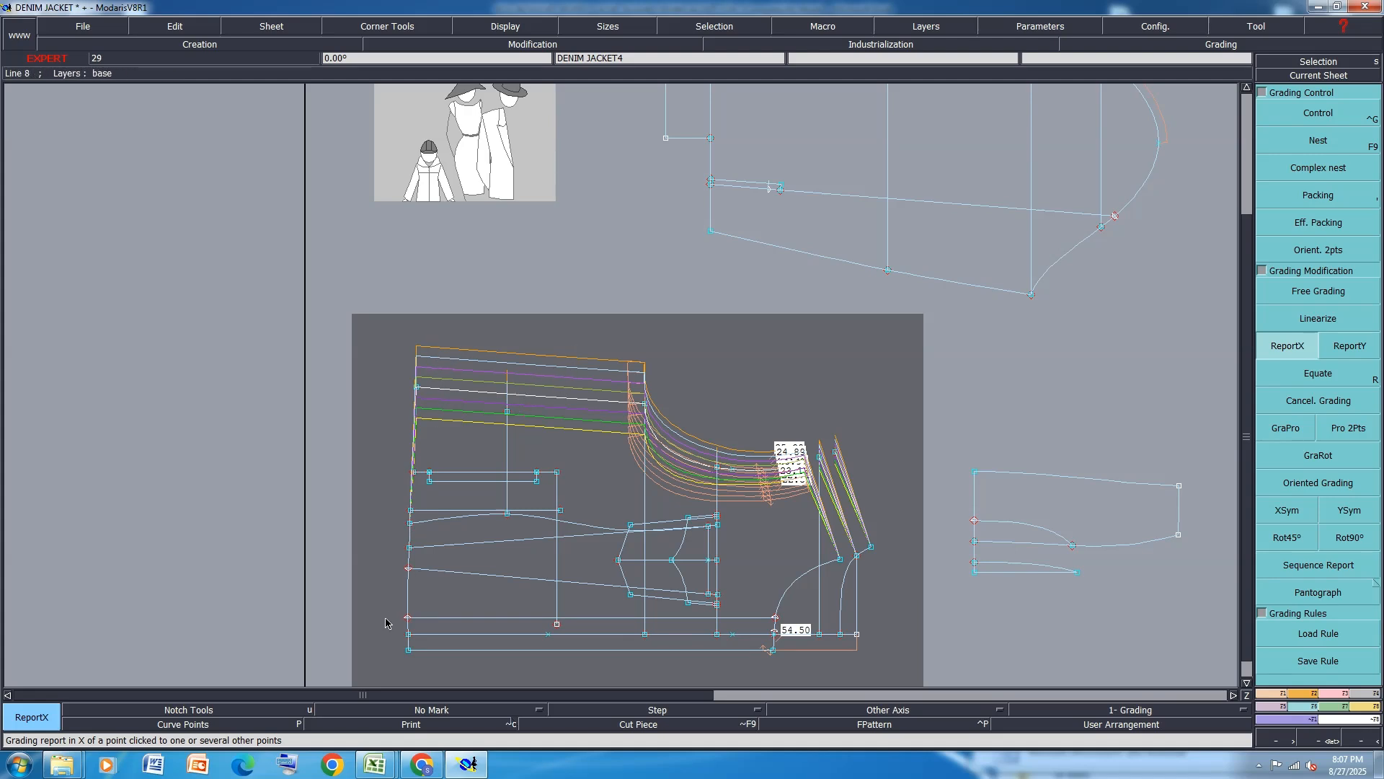
scroll(334, 476, down, 2)
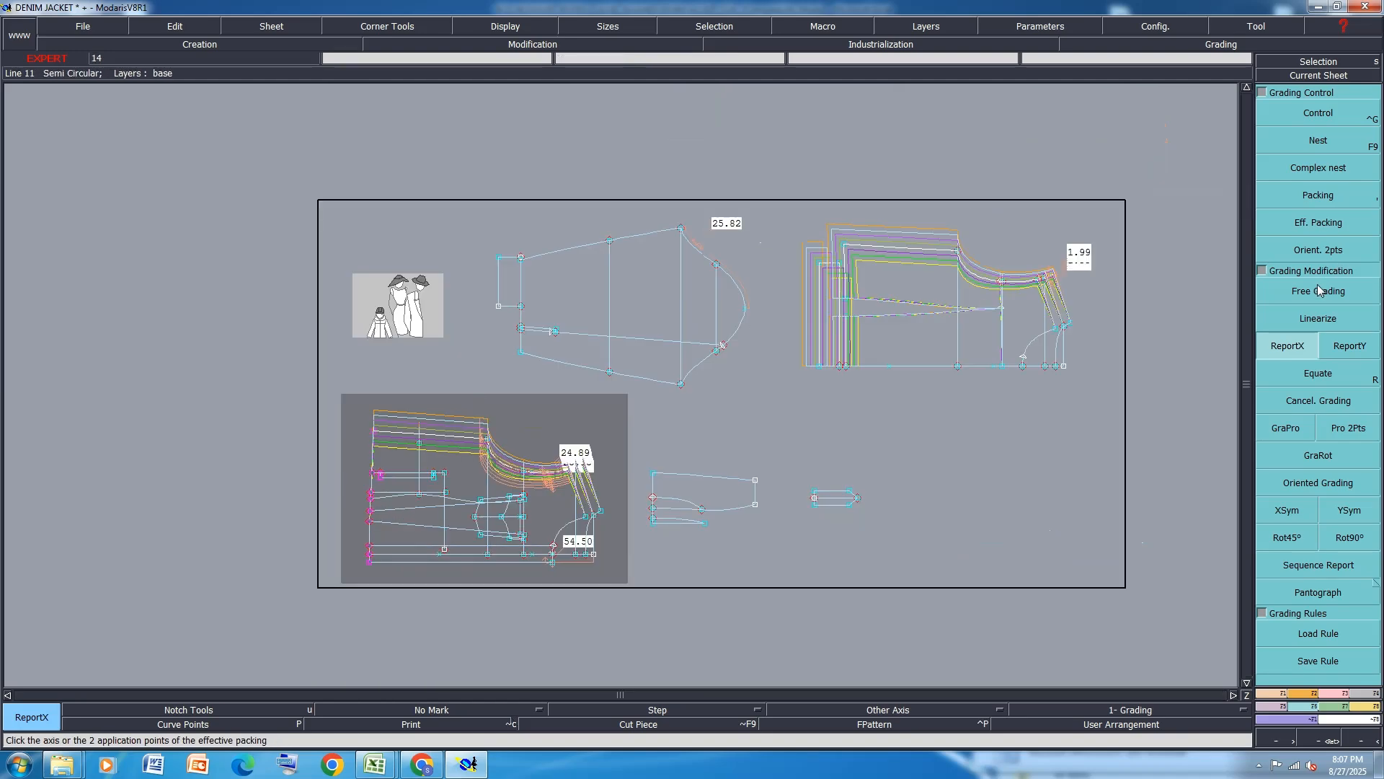
click(844, 244)
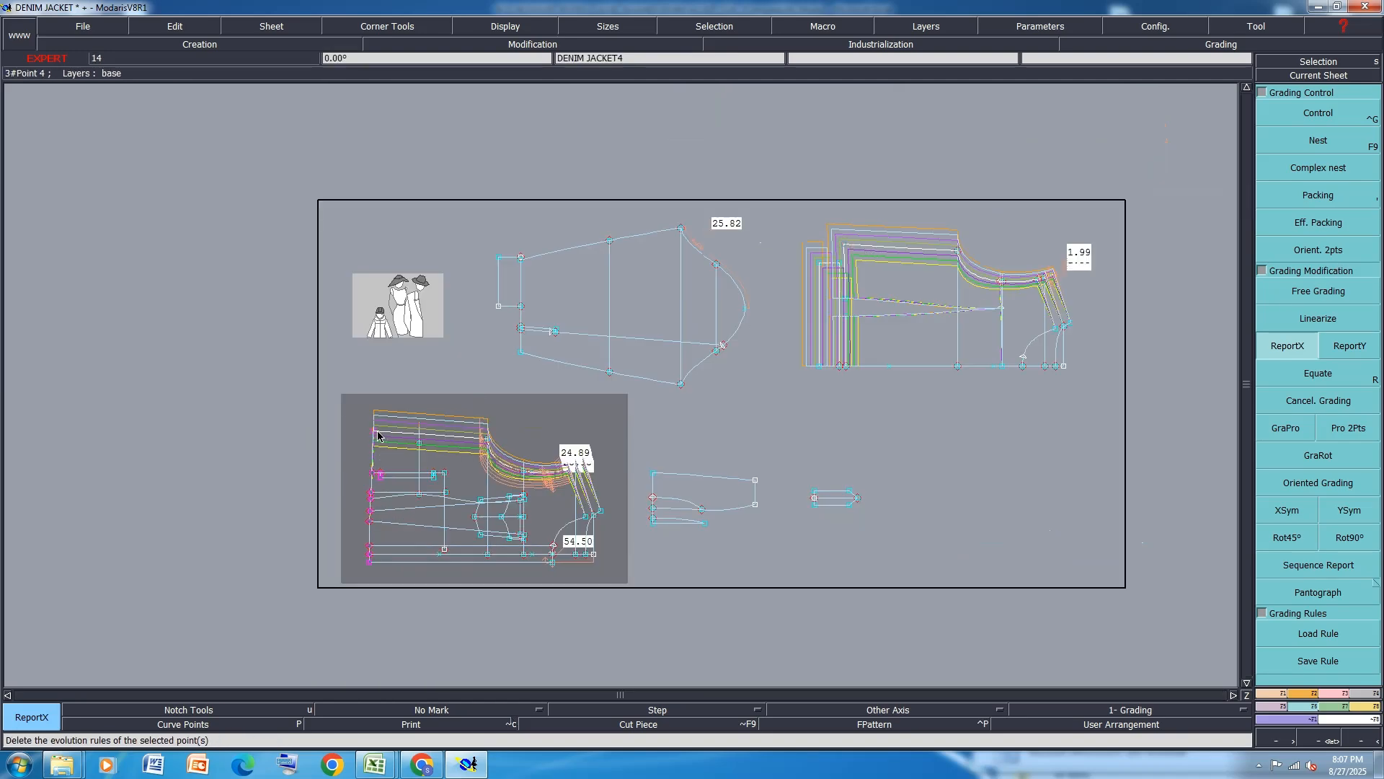
Copy the X grading to the front pocket welt's far corners and both ends of the vertical line beside it with ReportX.
scroll(476, 593, up, 2)
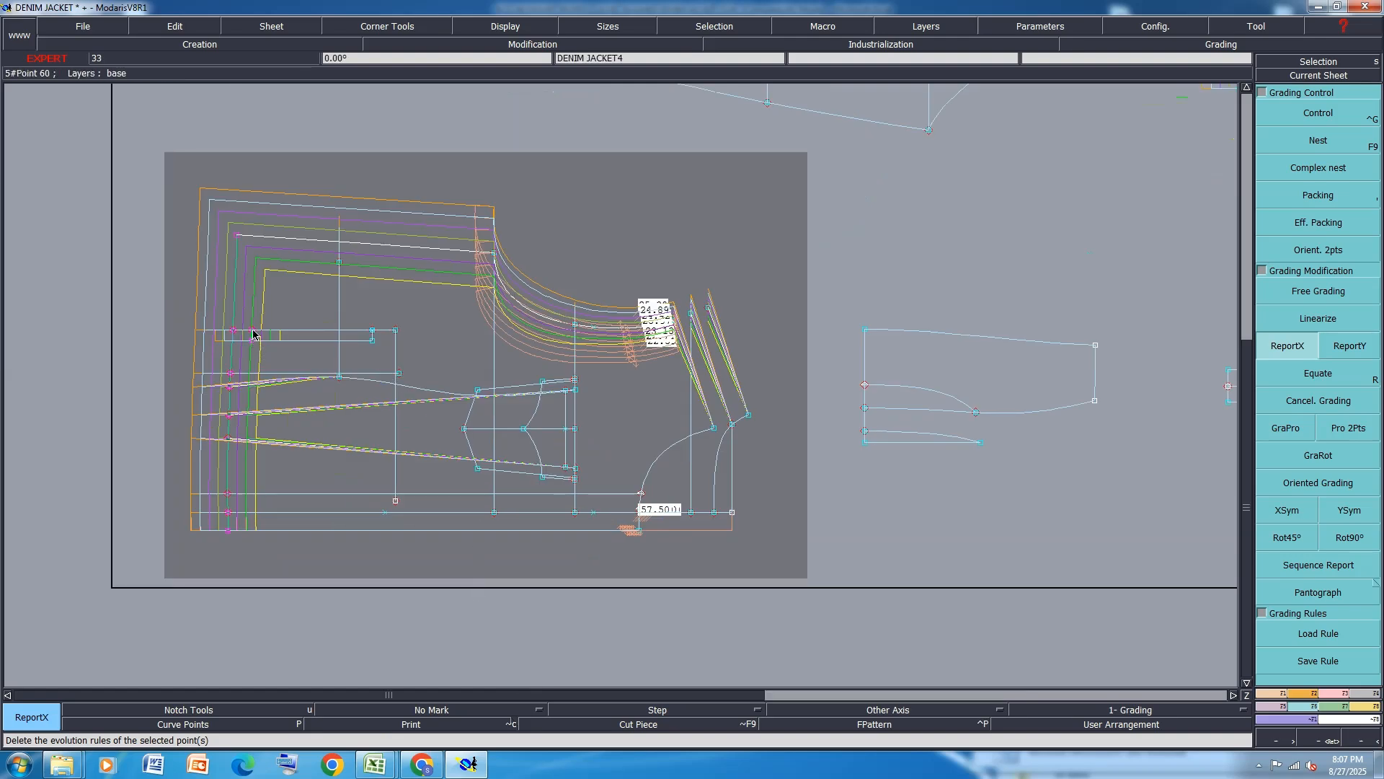
drag(401, 317, 363, 355)
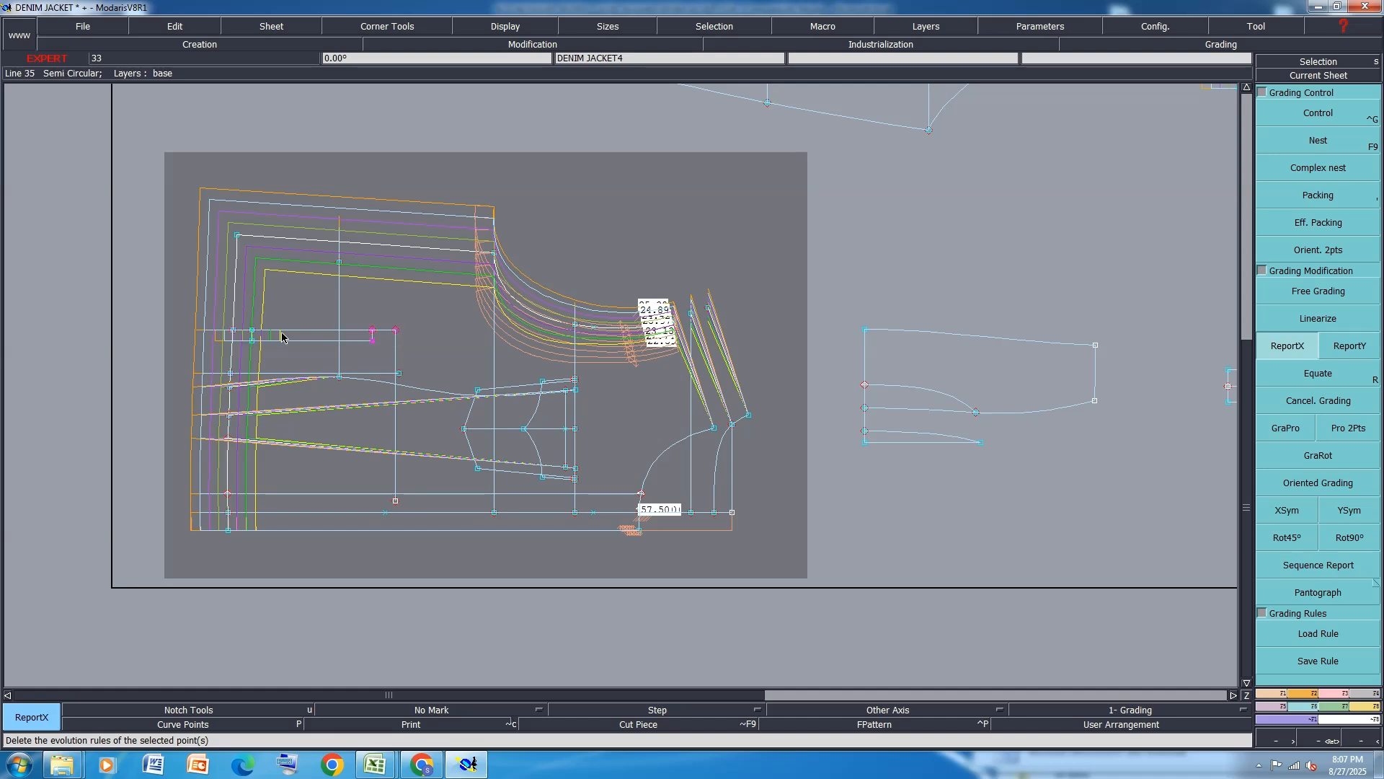
click(395, 331)
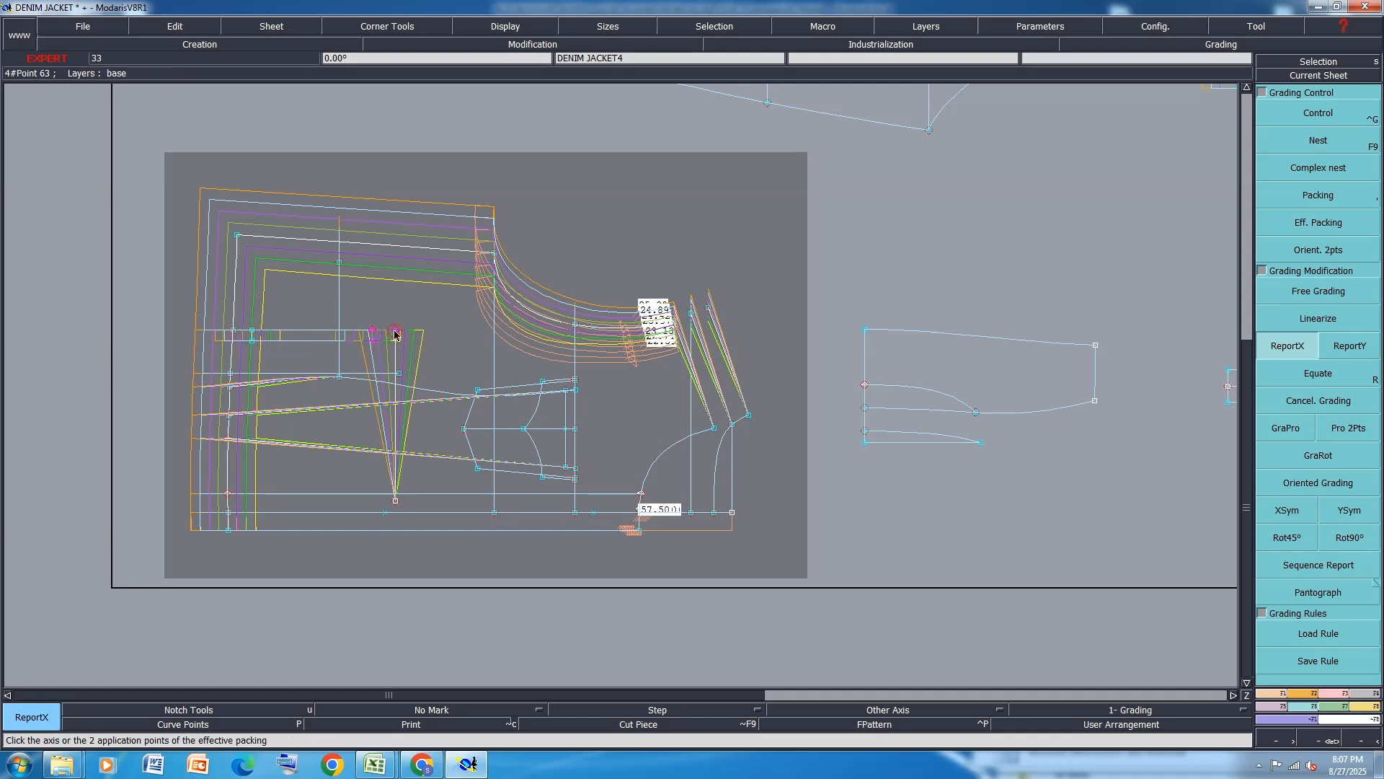
click(395, 499)
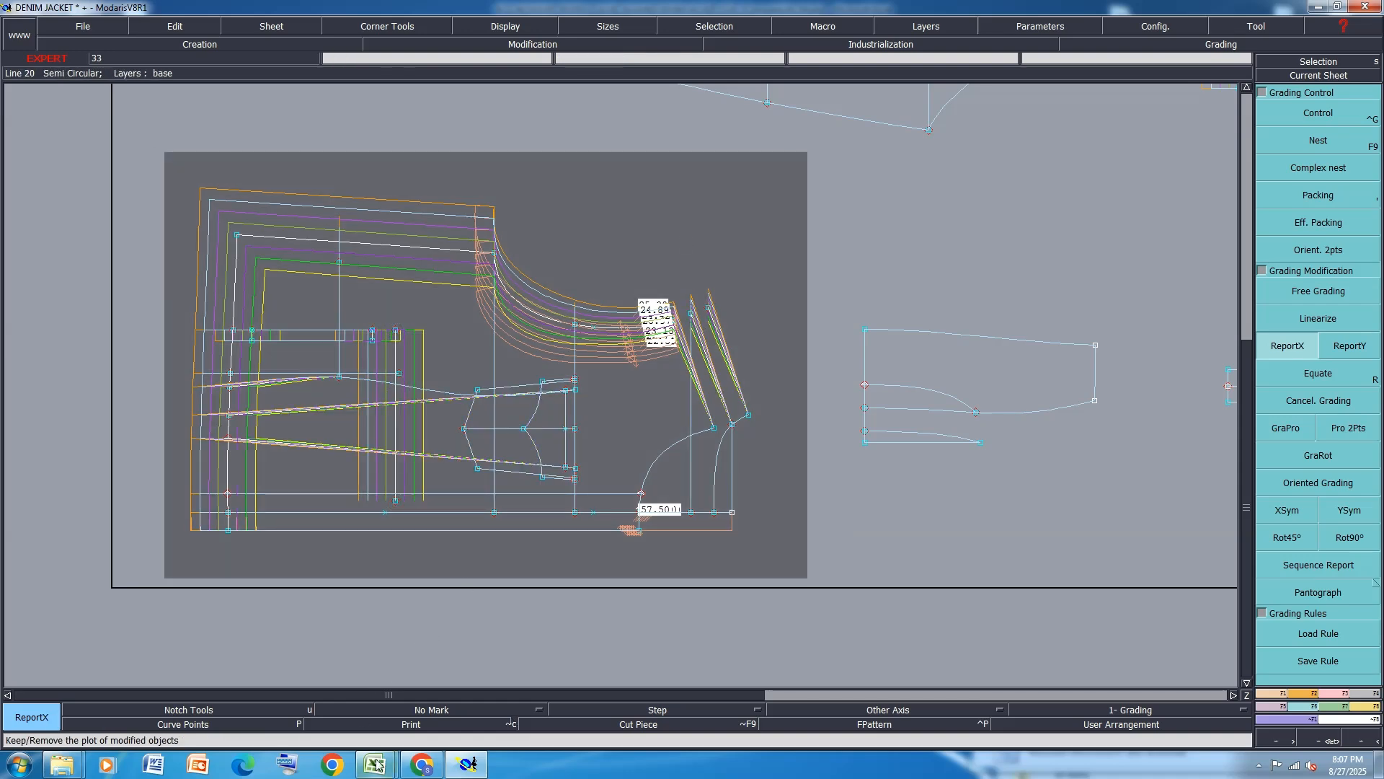
Switch to the Excel size specification and fill the Armhole Drop - From HNP row with orange.
mouse_move(375, 764)
click(426, 707)
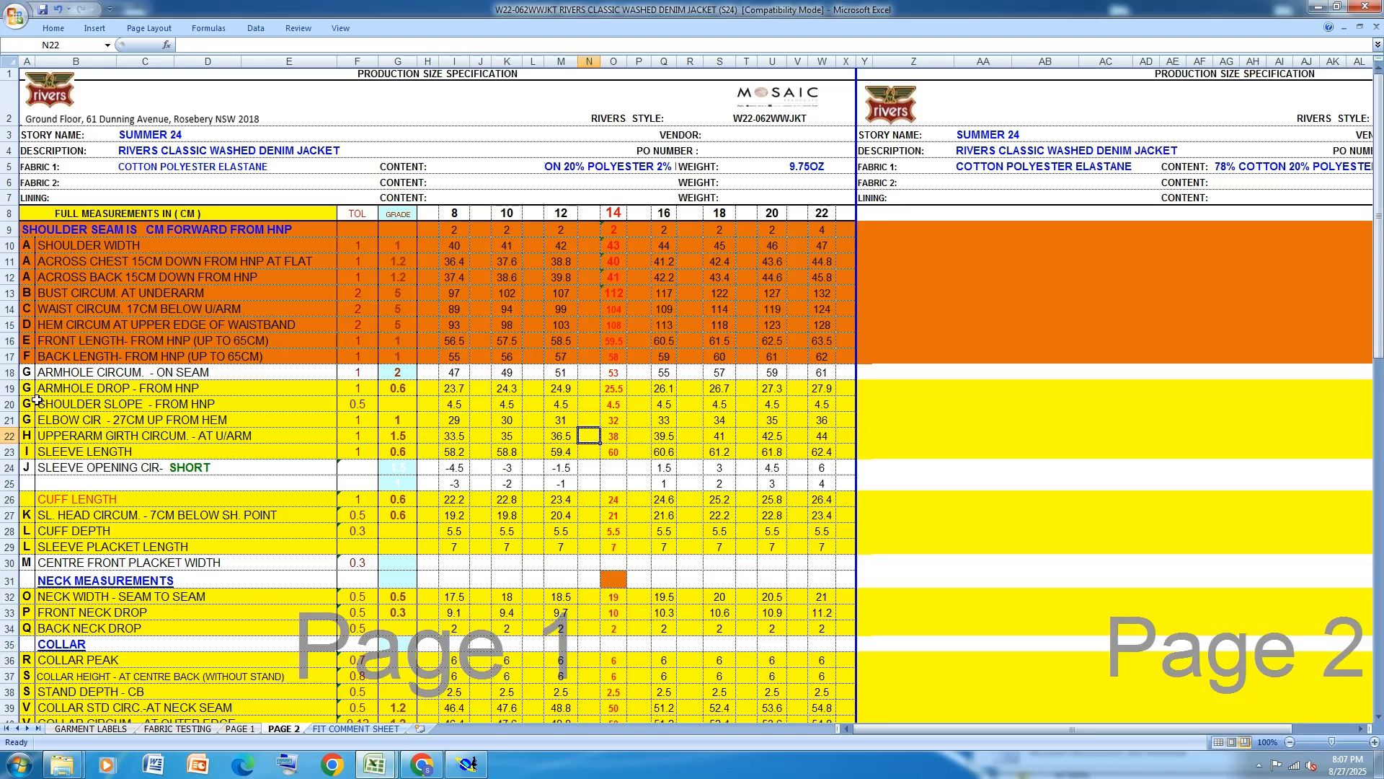
click(6, 387)
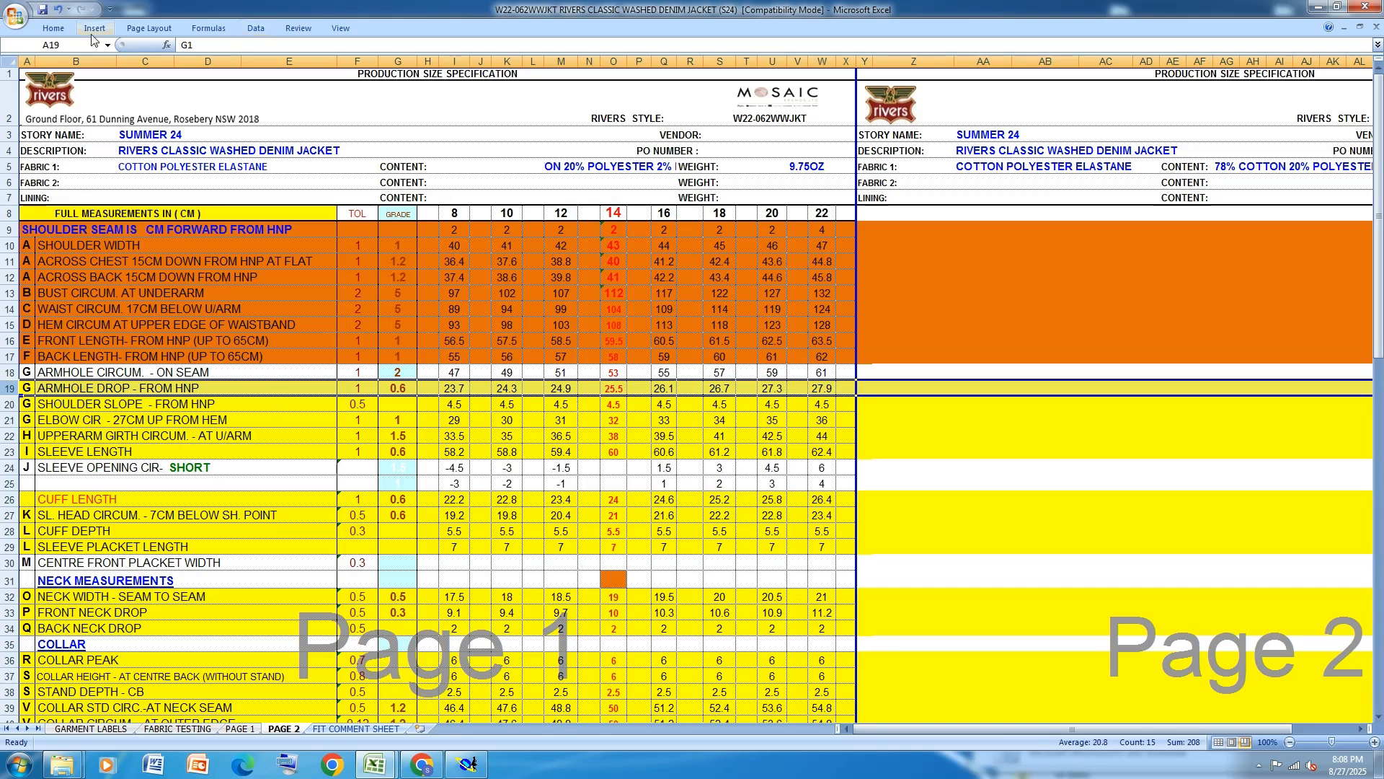
click(60, 33)
click(215, 77)
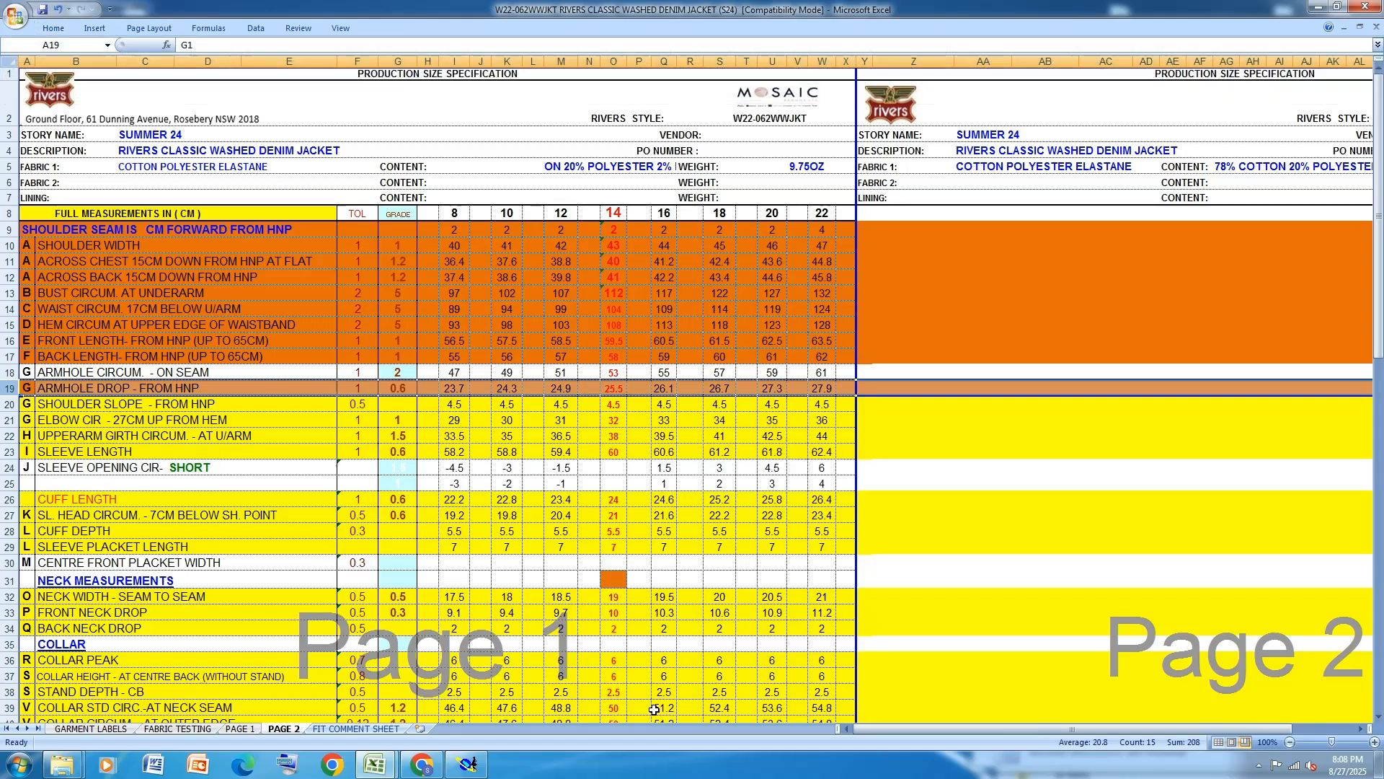
Switch to Modaris and grade the front piece's underarm point with a ddx of -0.6 between all sizes.
click(467, 765)
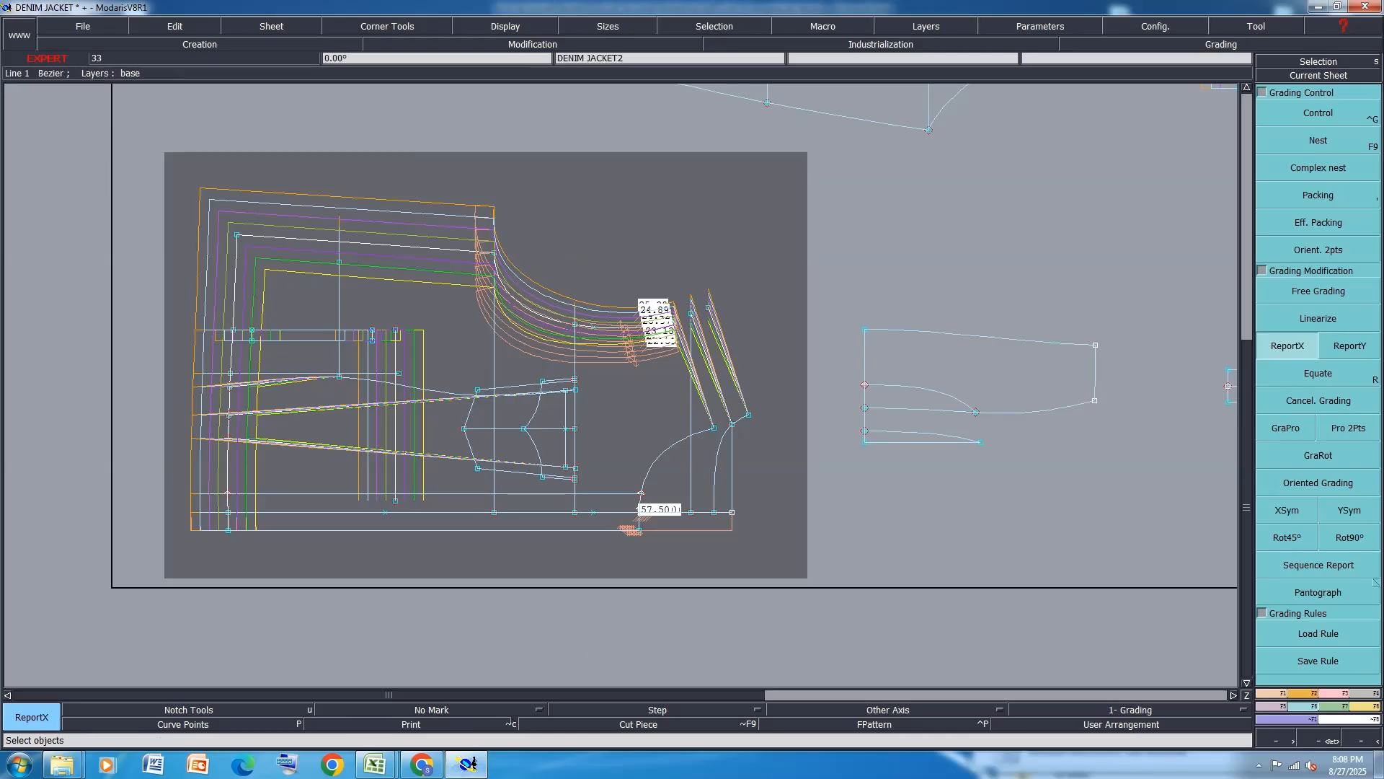
click(1311, 122)
scroll(526, 251, up, 2)
click(478, 254)
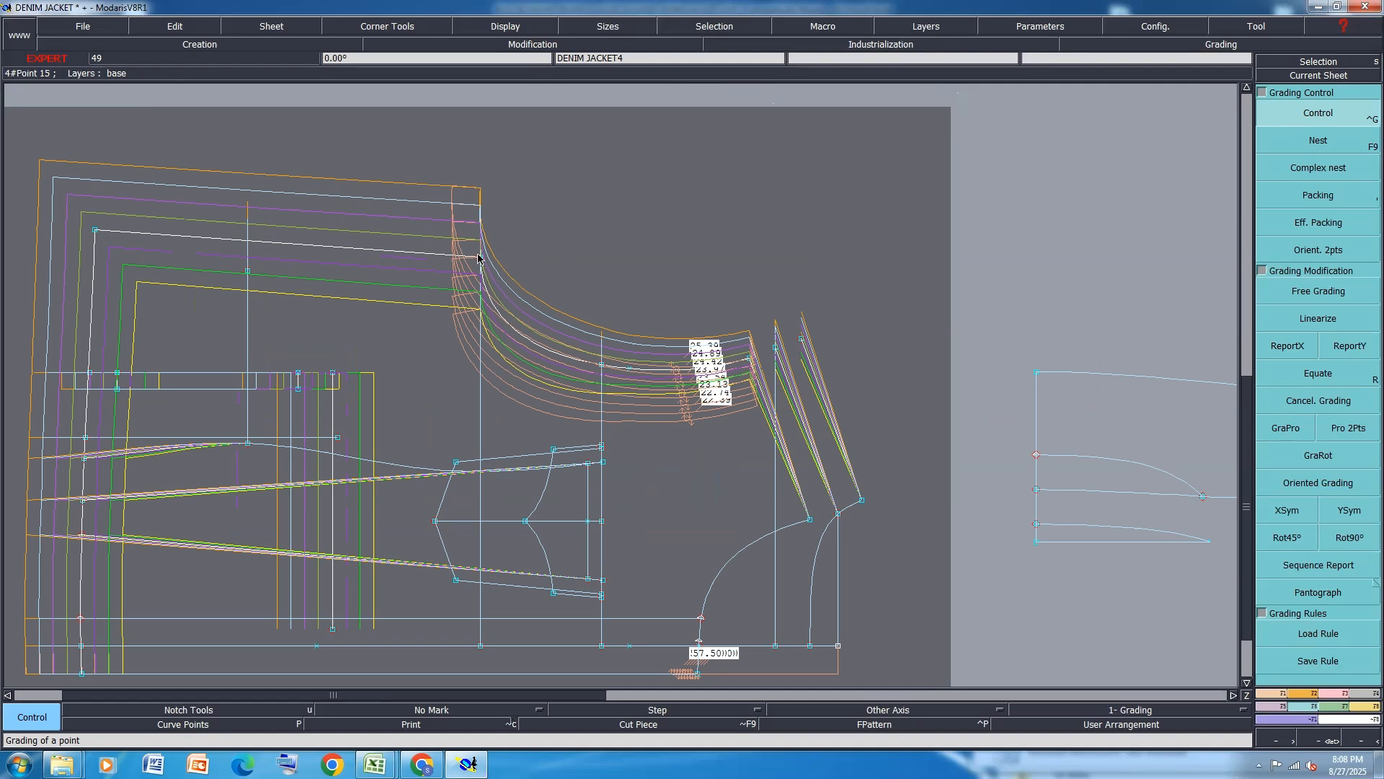
drag(1188, 81, 1189, 154)
text(-0.6)
key(Return)
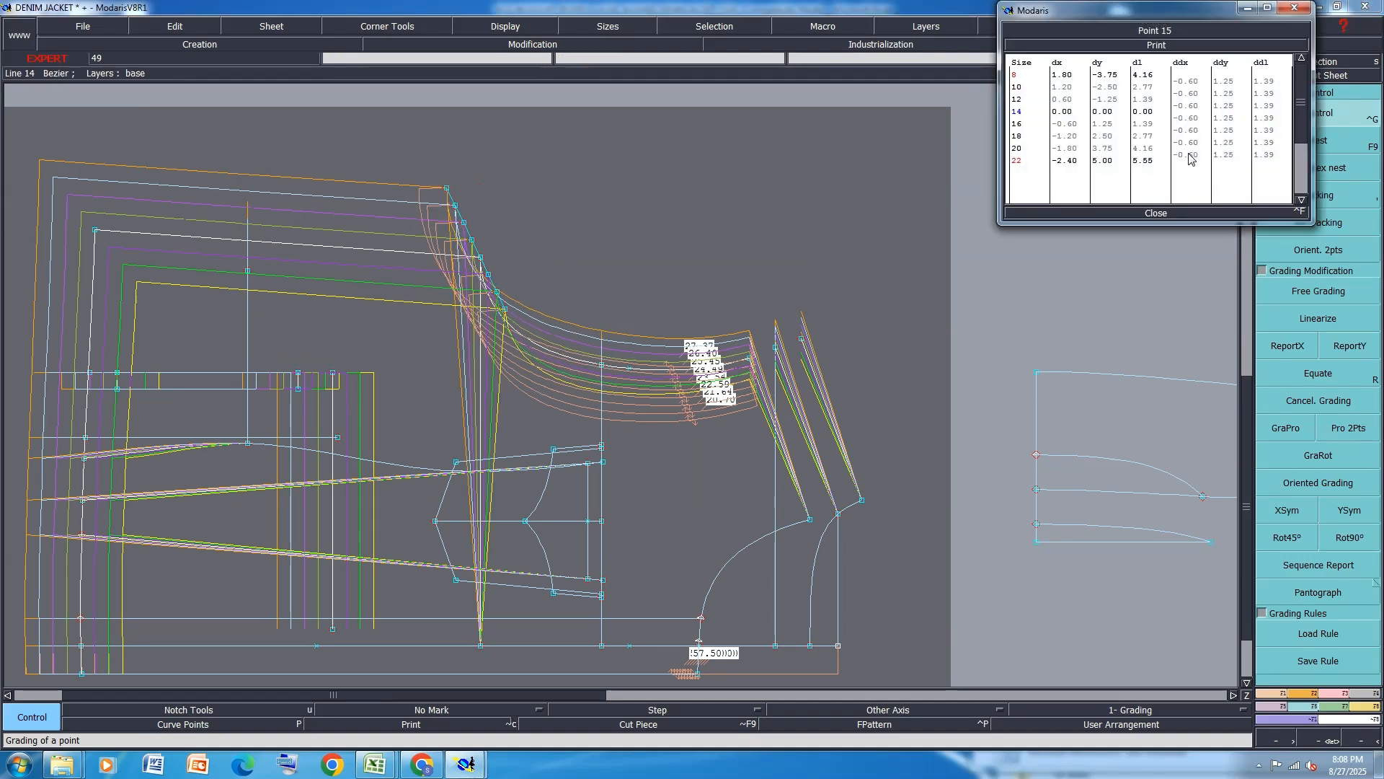
click(1156, 213)
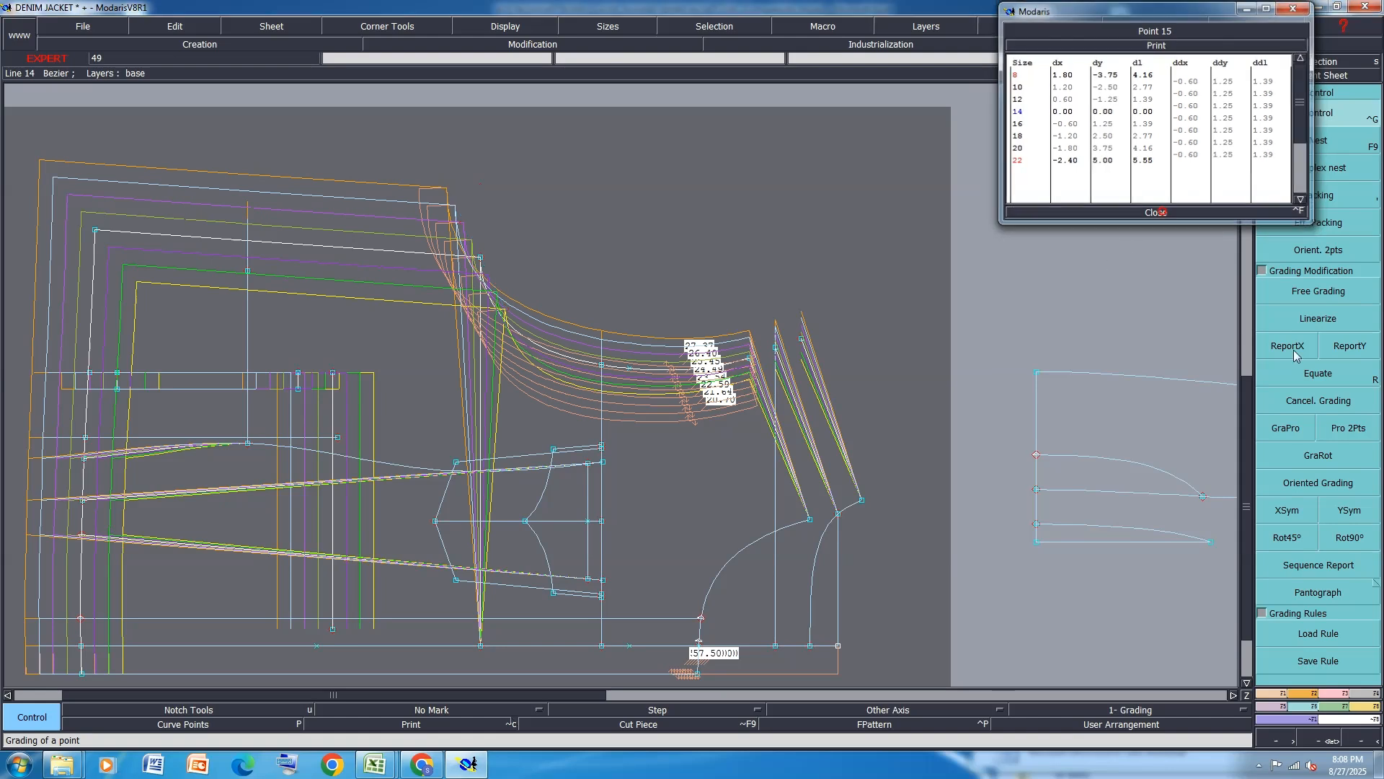
Copy the front underarm point's X grading to the chest line's centre-front end and both ends of the back piece's chest line with ReportX.
click(1287, 345)
click(483, 259)
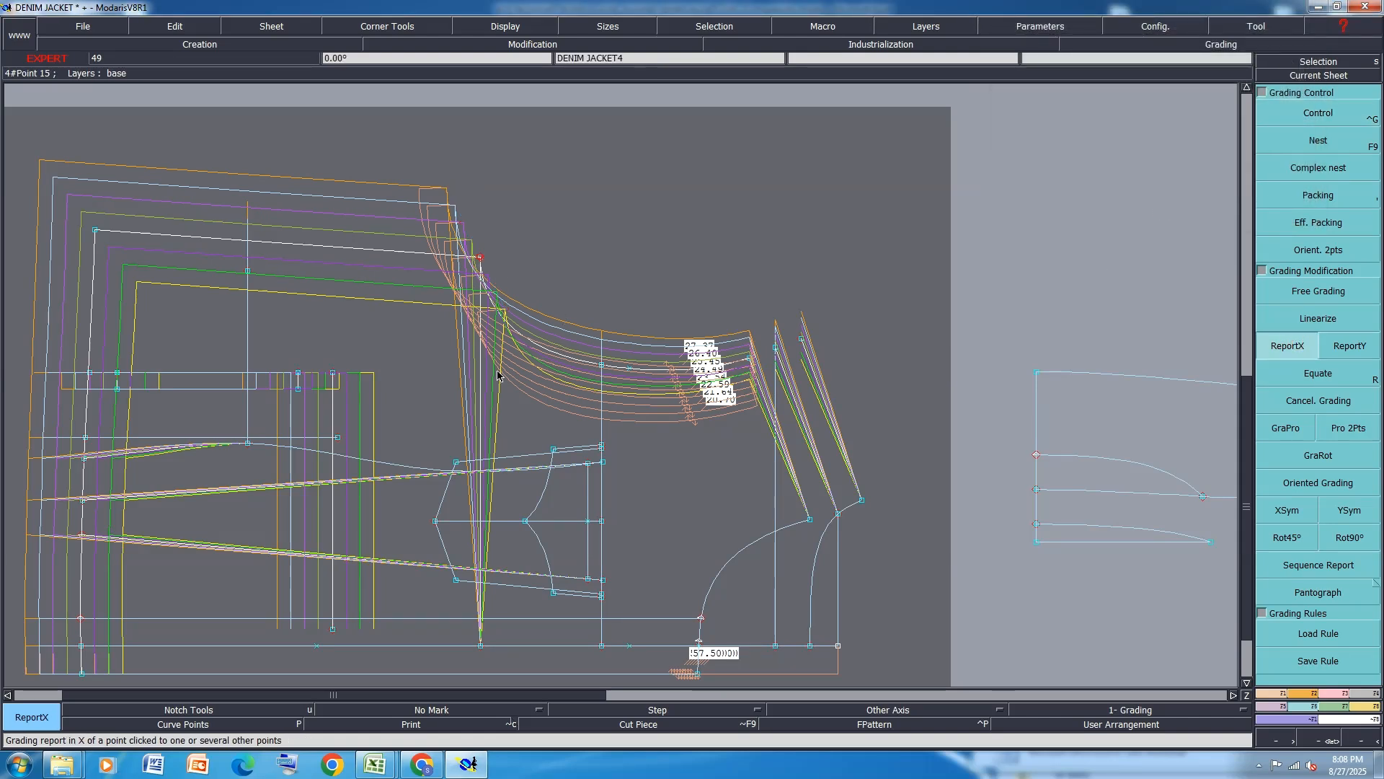
click(481, 645)
scroll(626, 402, down, 4)
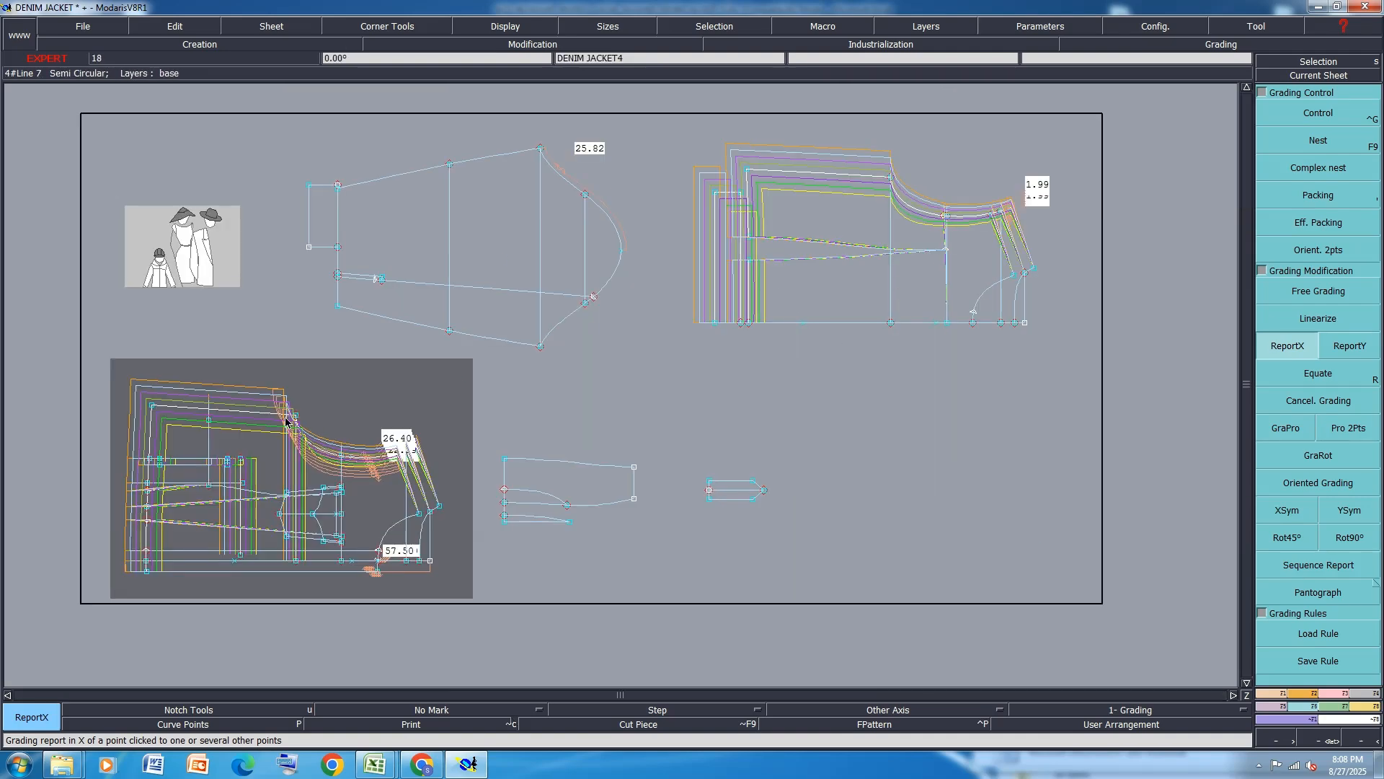
scroll(959, 180, up, 2)
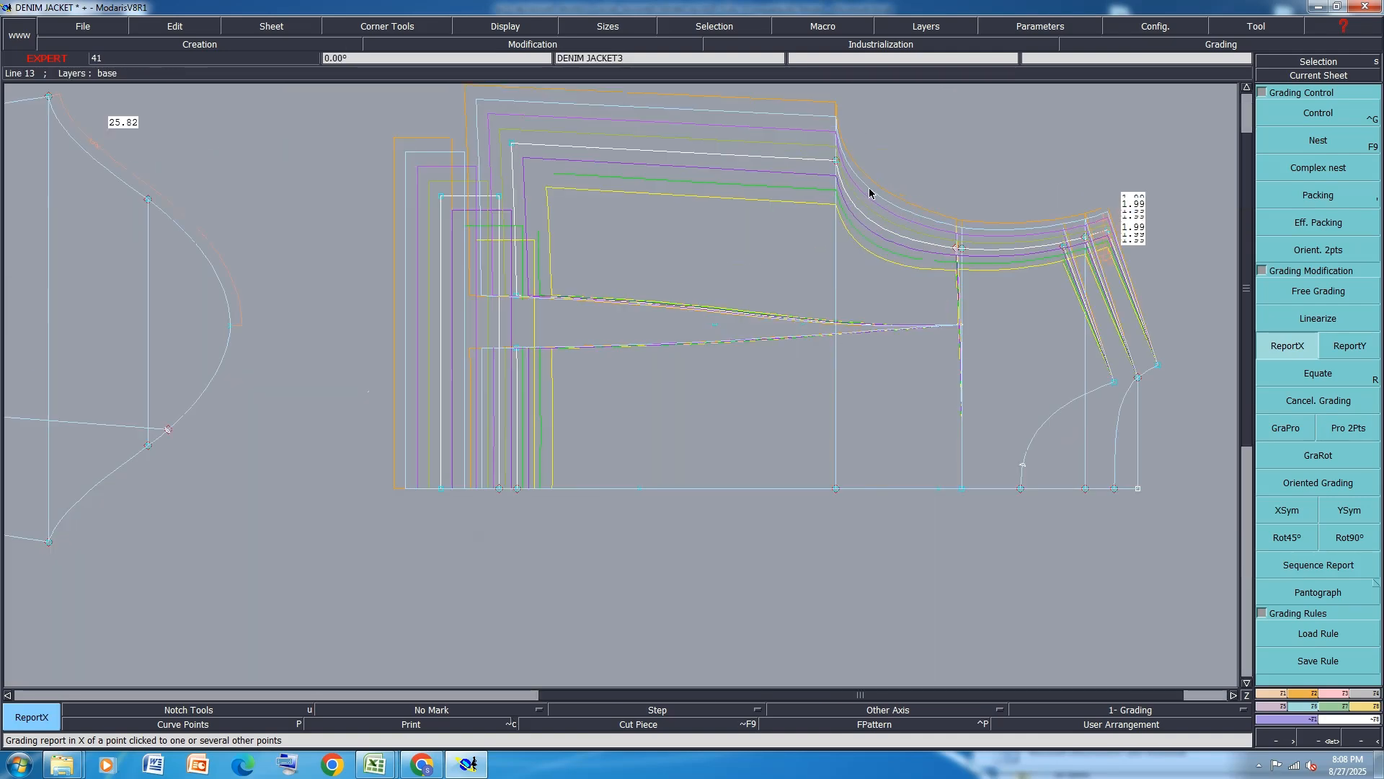
click(836, 160)
click(836, 489)
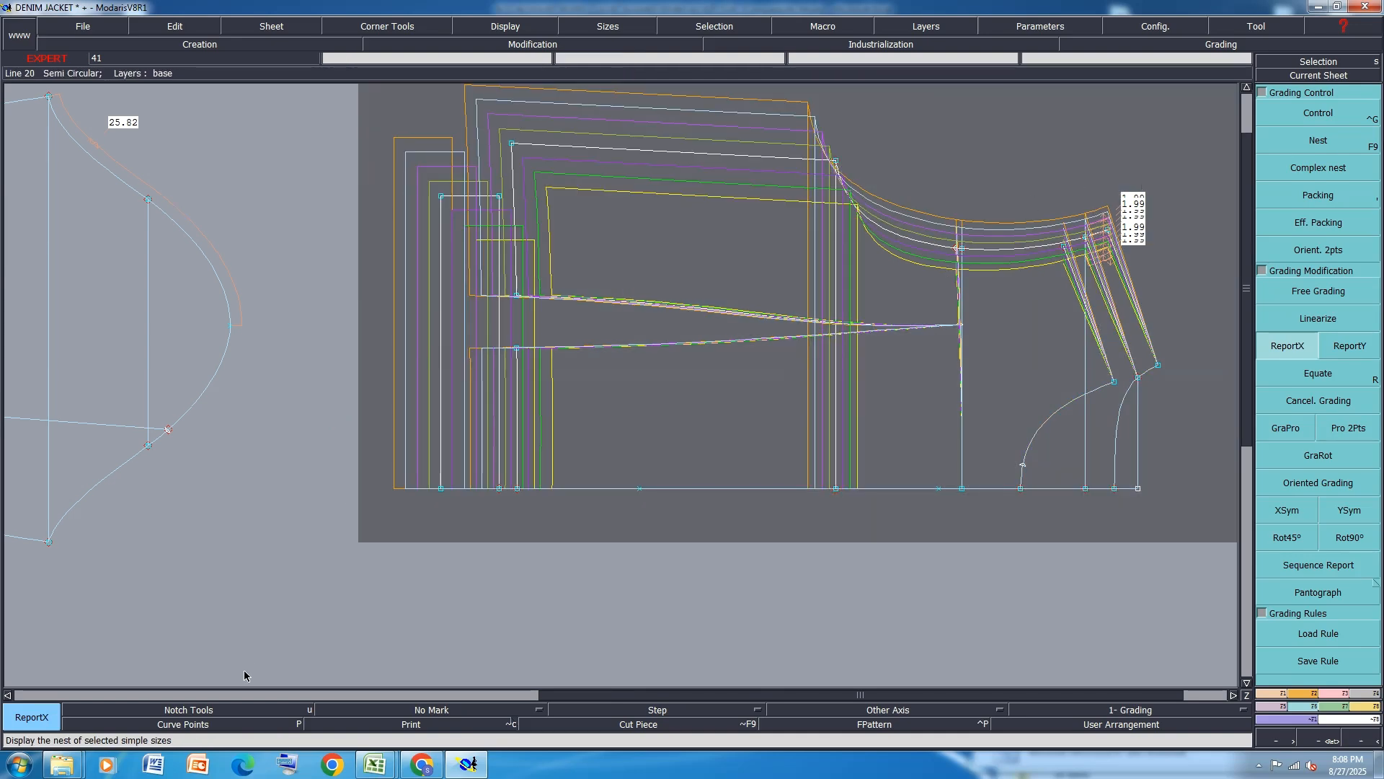
Switch to the Excel size specification and fill the Shoulder Slope - From HNP row with orange.
mouse_move(375, 765)
click(451, 703)
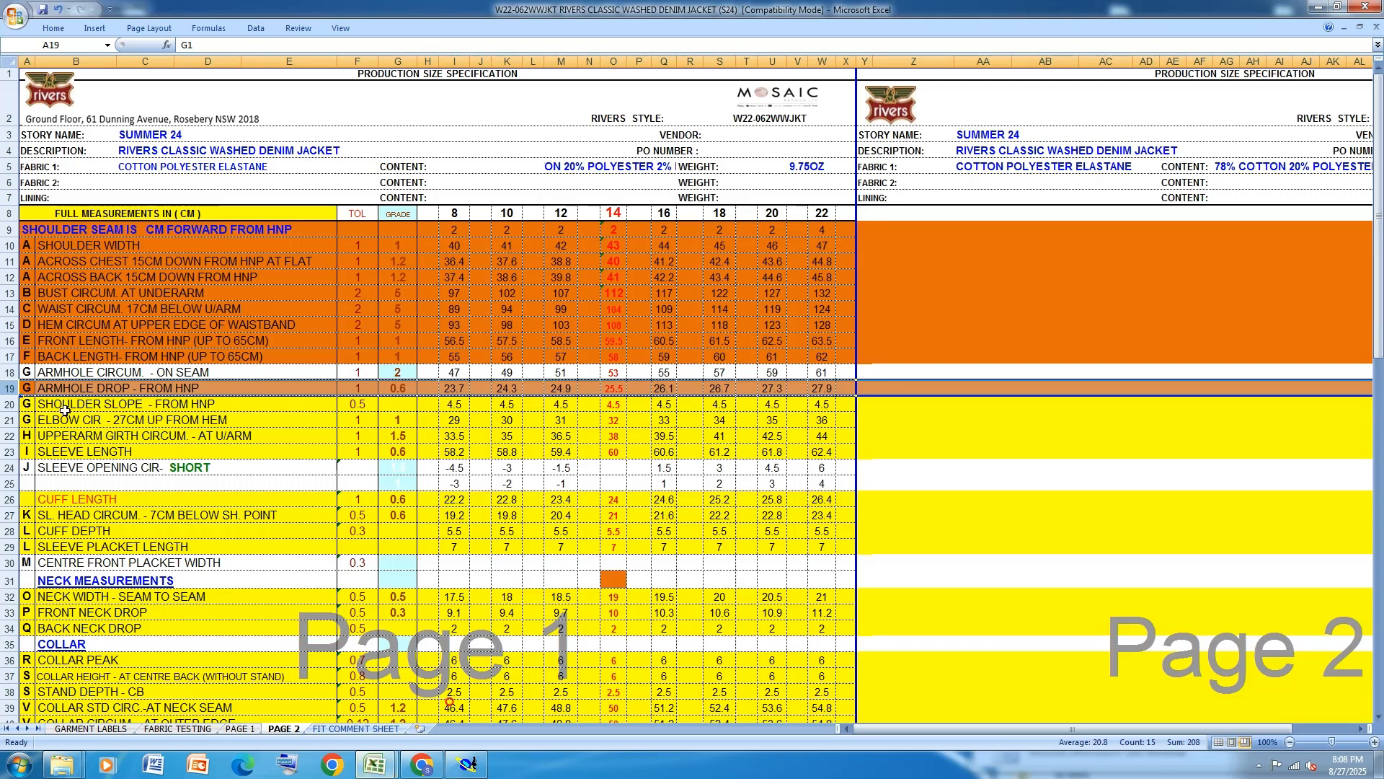
click(10, 404)
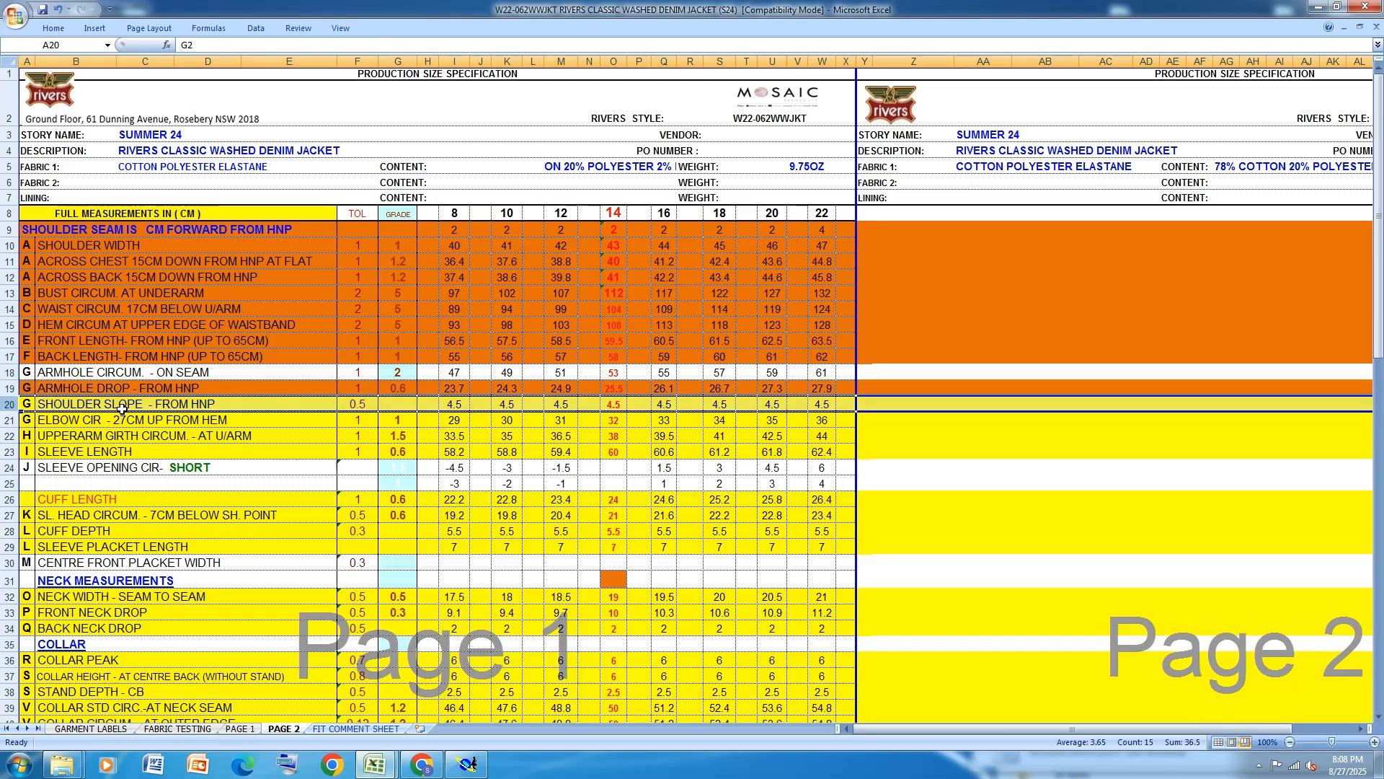
click(55, 30)
click(208, 72)
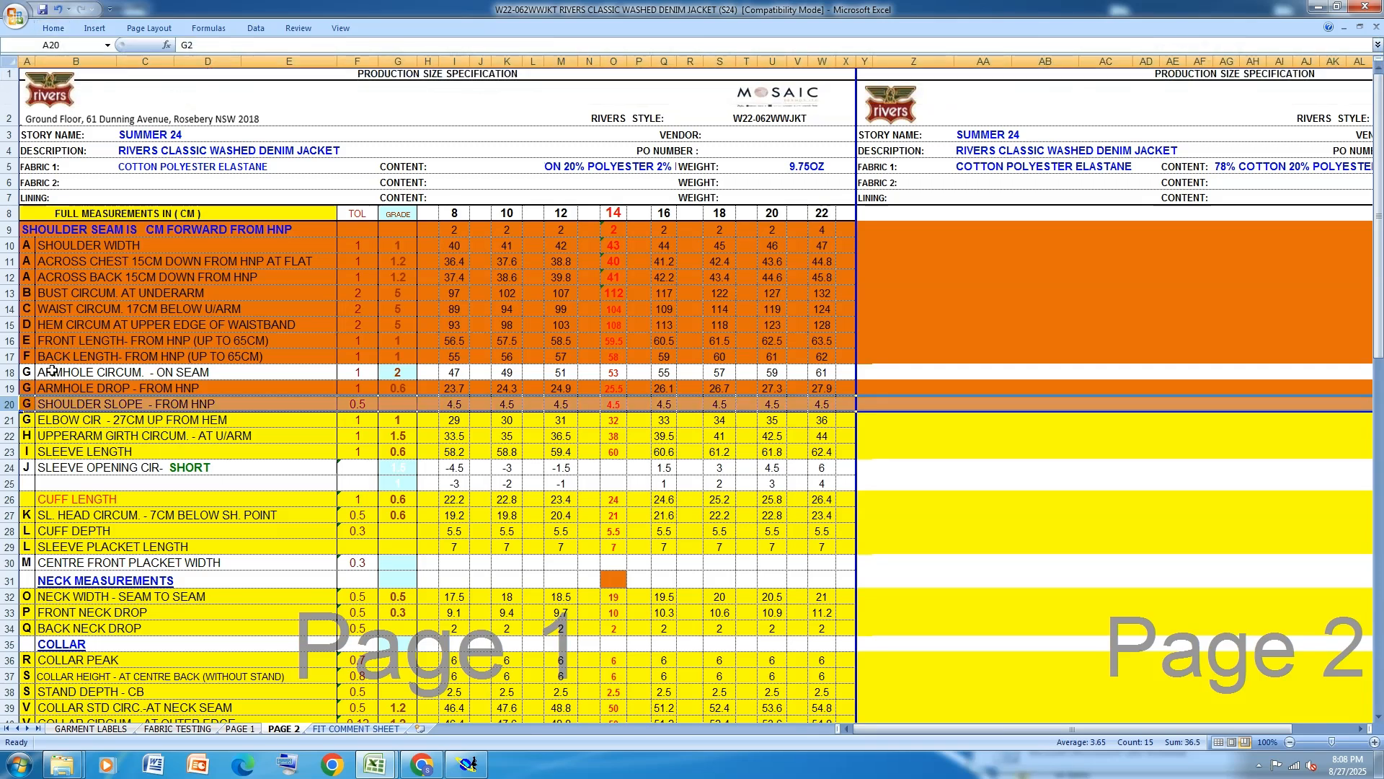
Fill the Elbow Cir - 27cm Up From Hem row with orange.
click(11, 422)
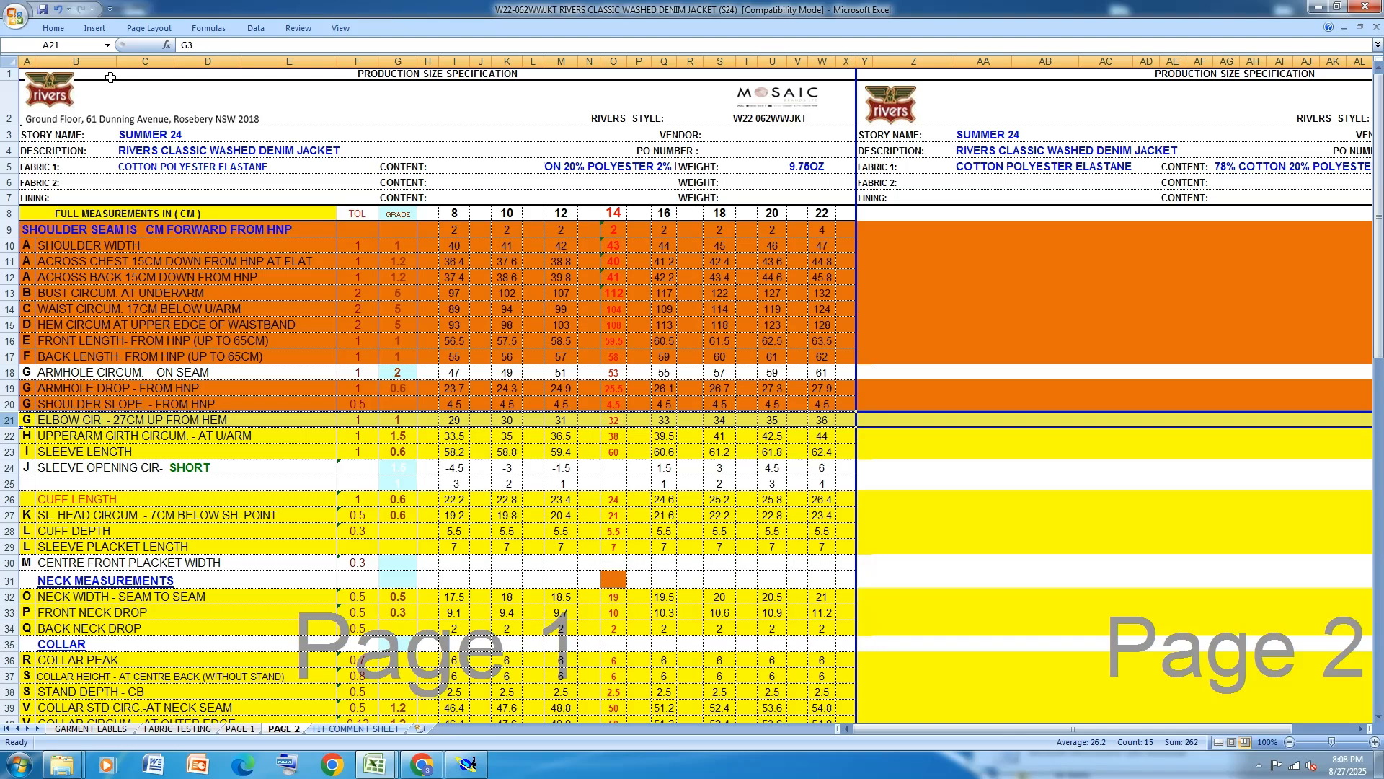
click(53, 28)
click(216, 74)
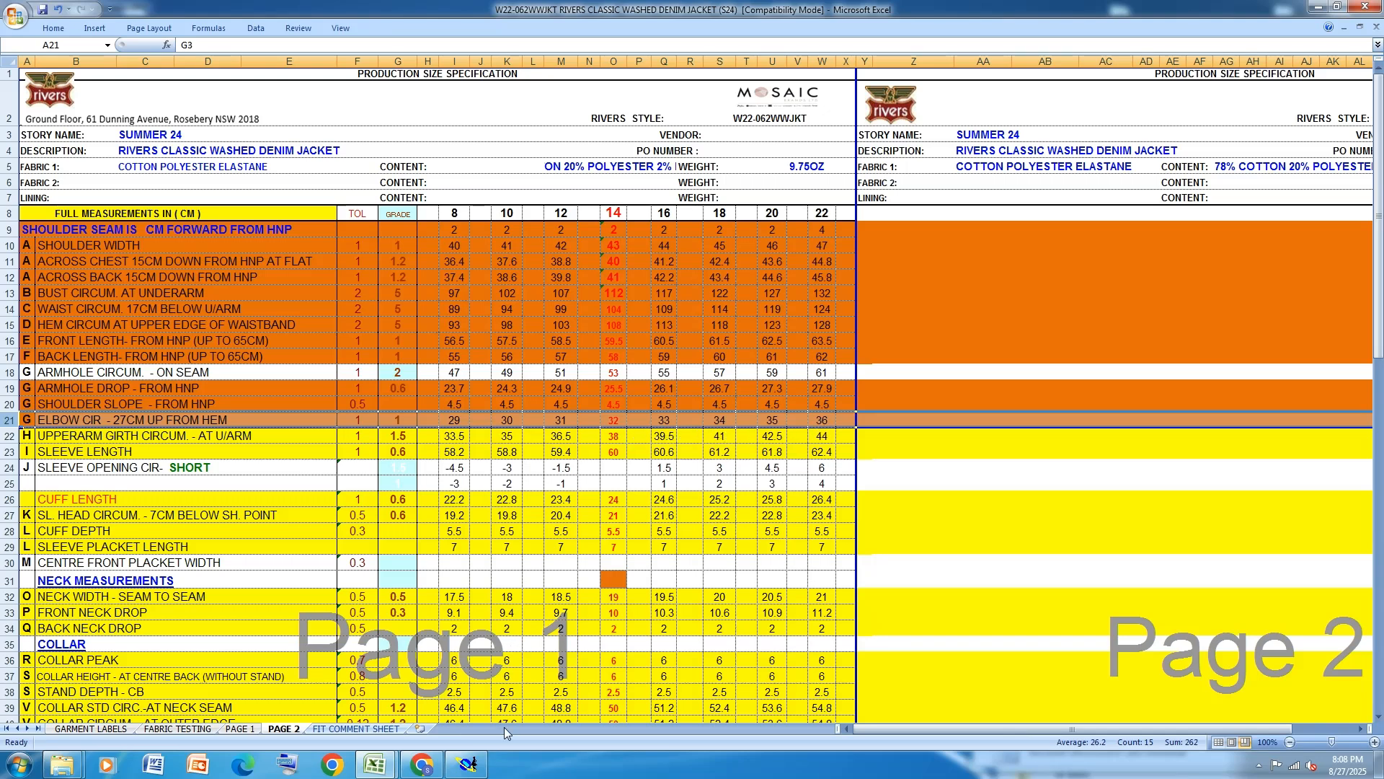
Switch to Modaris and grade the upper end of the sleeve's elbow line with a ddy of 0.5 between all sizes.
click(467, 764)
key(Return)
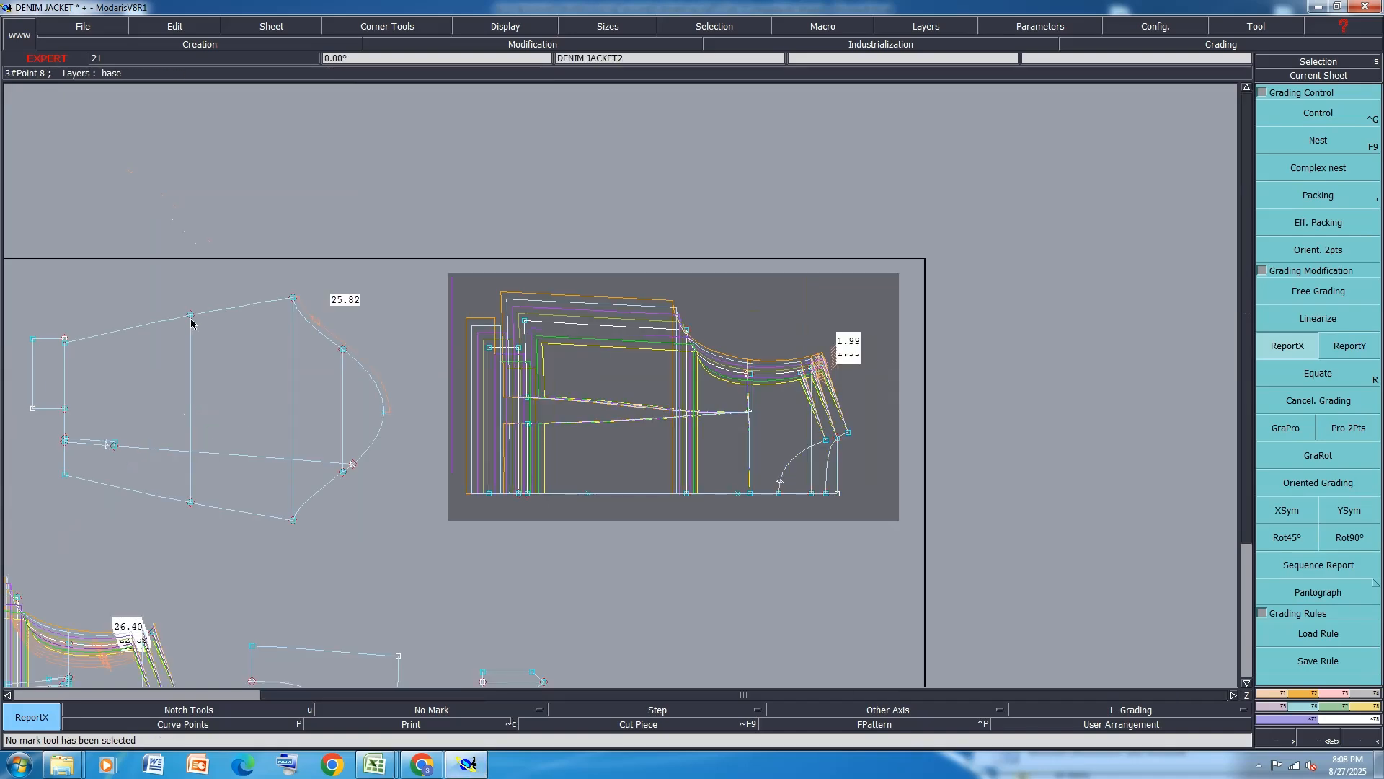
click(1312, 117)
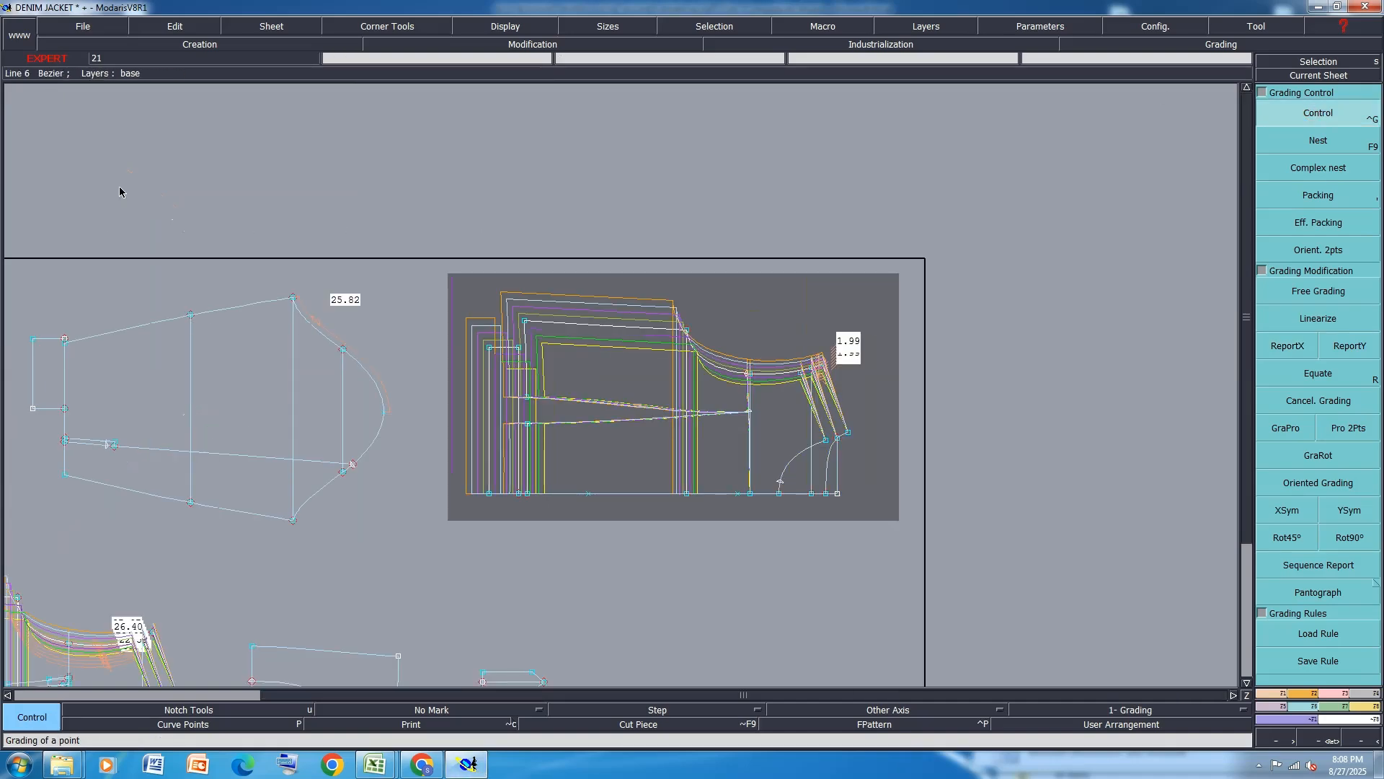
click(191, 315)
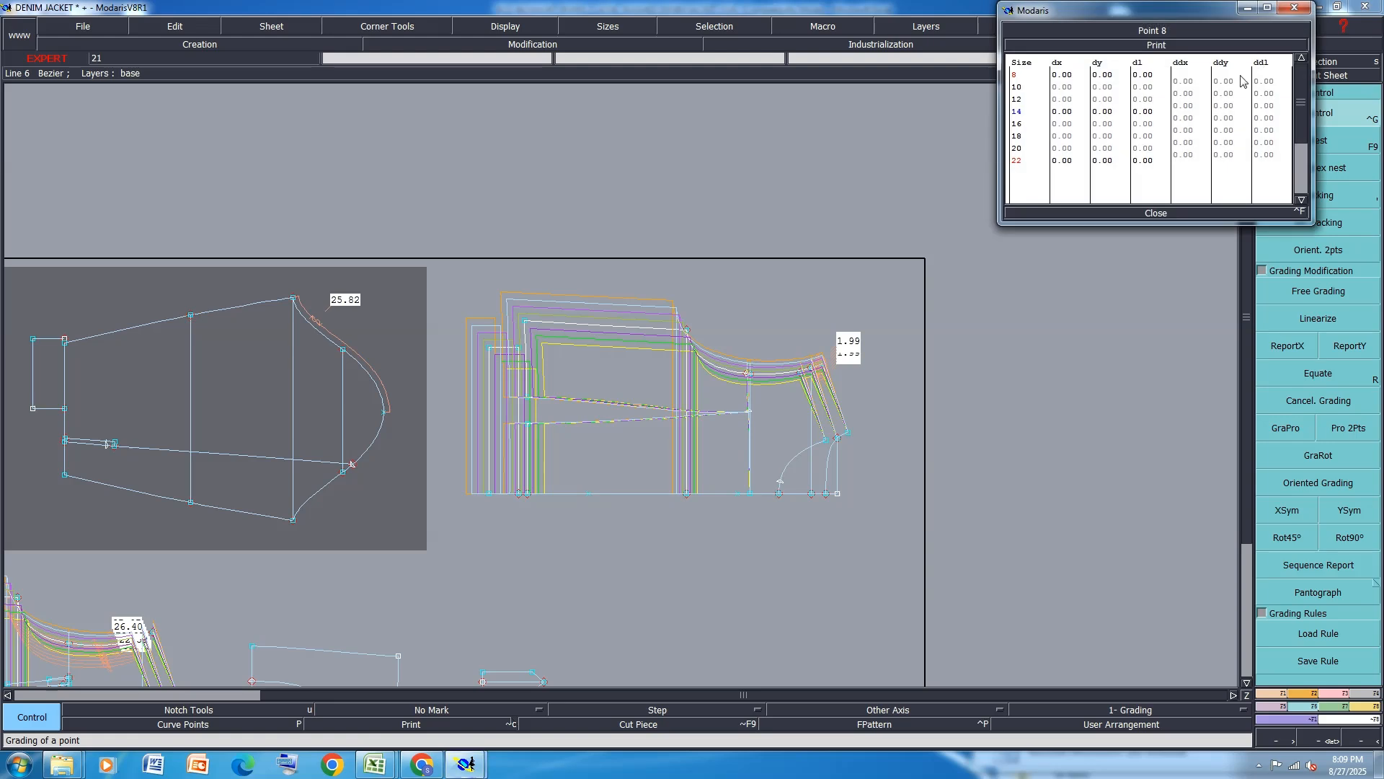
drag(1228, 80, 1230, 161)
text(0.5)
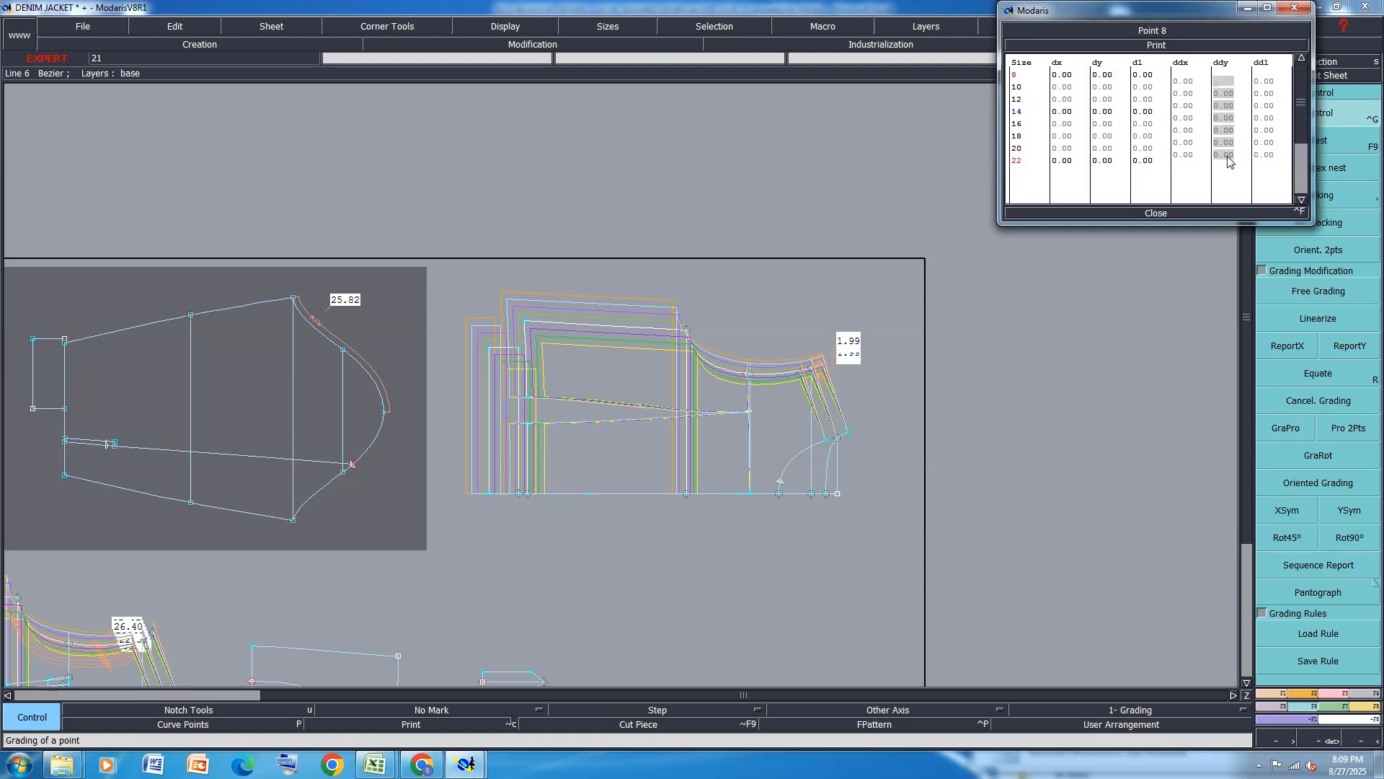
key(Return)
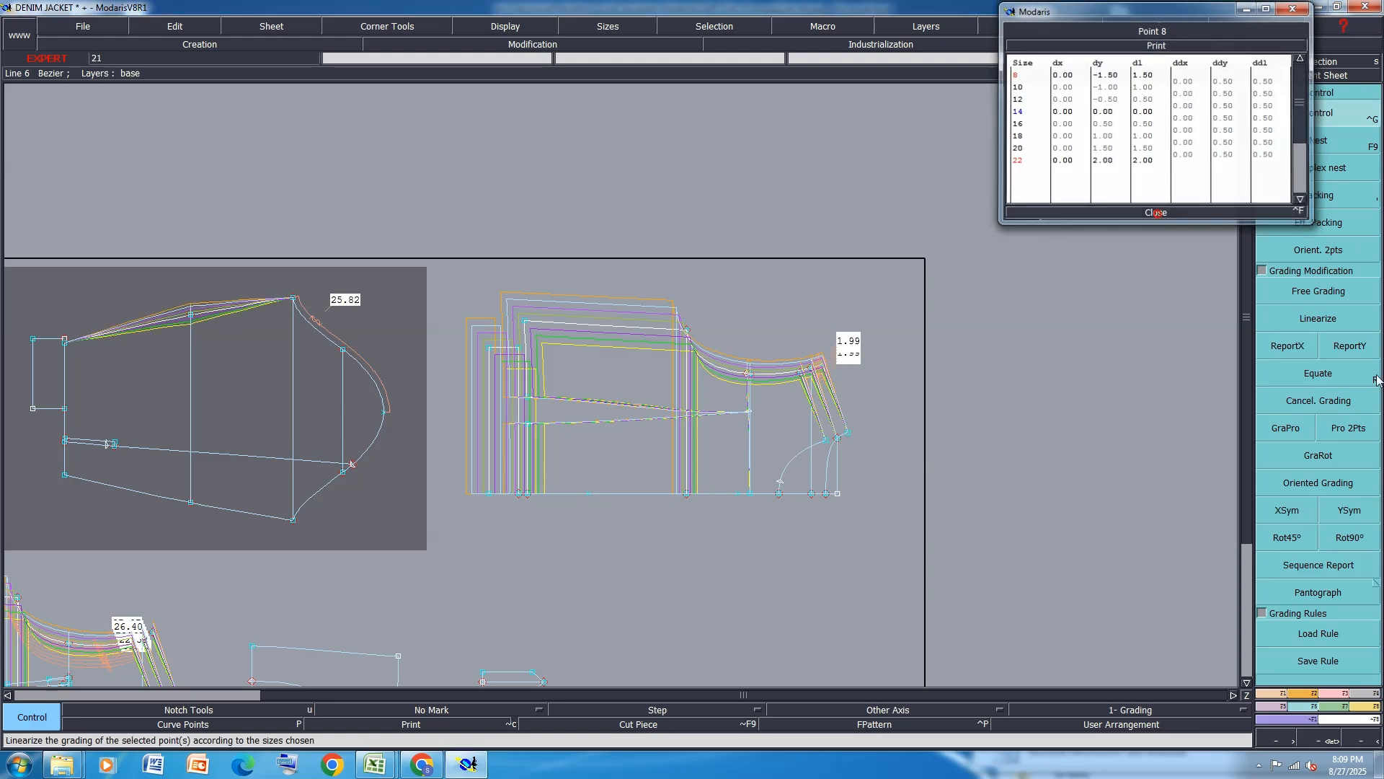
click(1156, 213)
Copy the Y grading to the lower end of the sleeve's elbow line with ReportY and mirror it with XSym.
click(1350, 347)
click(190, 317)
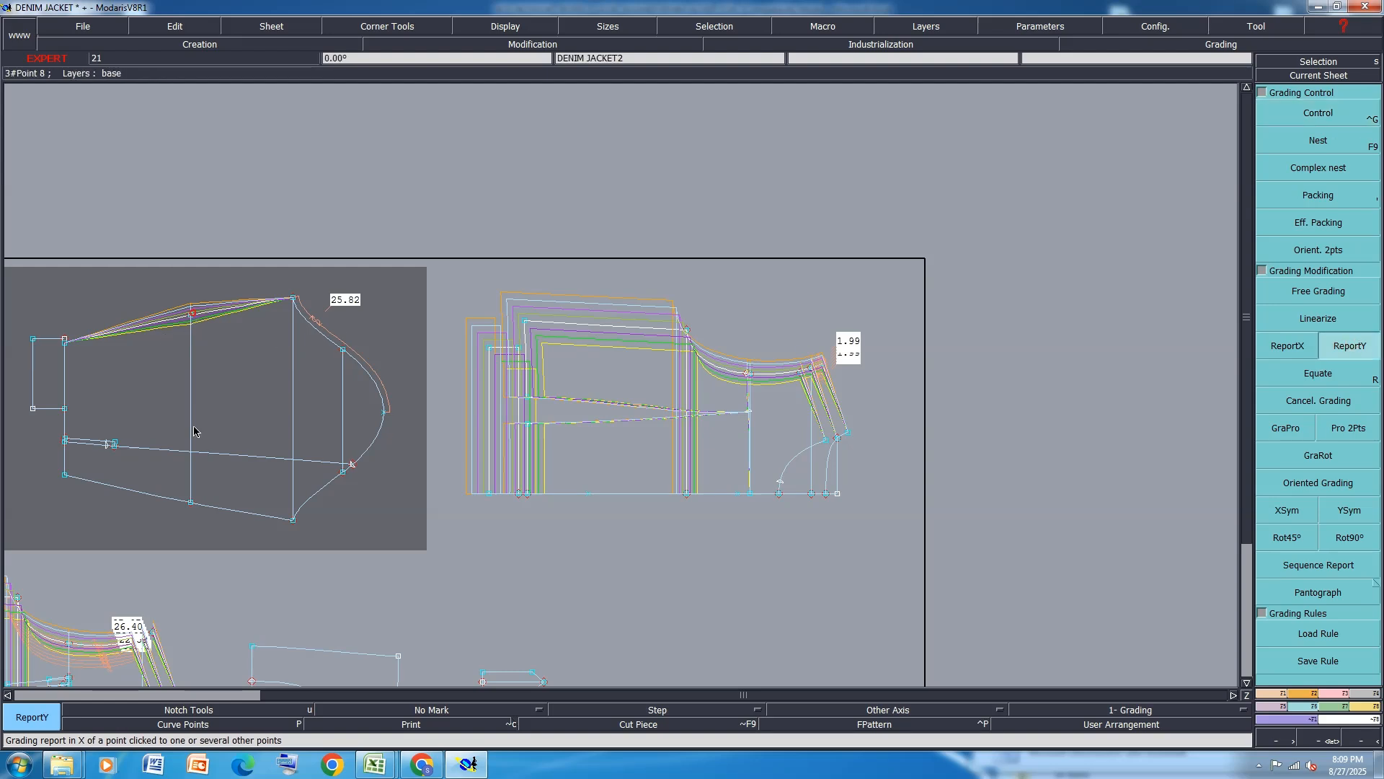
click(191, 503)
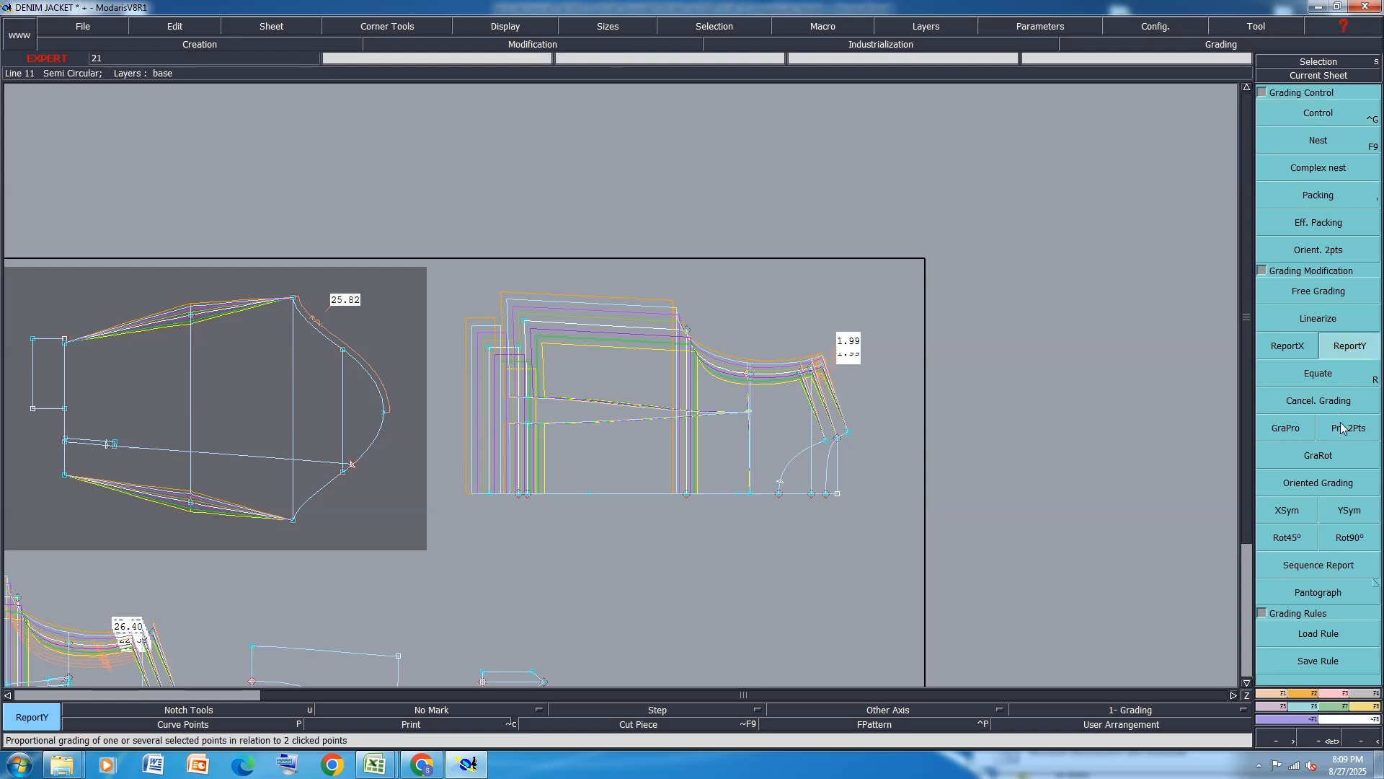
click(1286, 510)
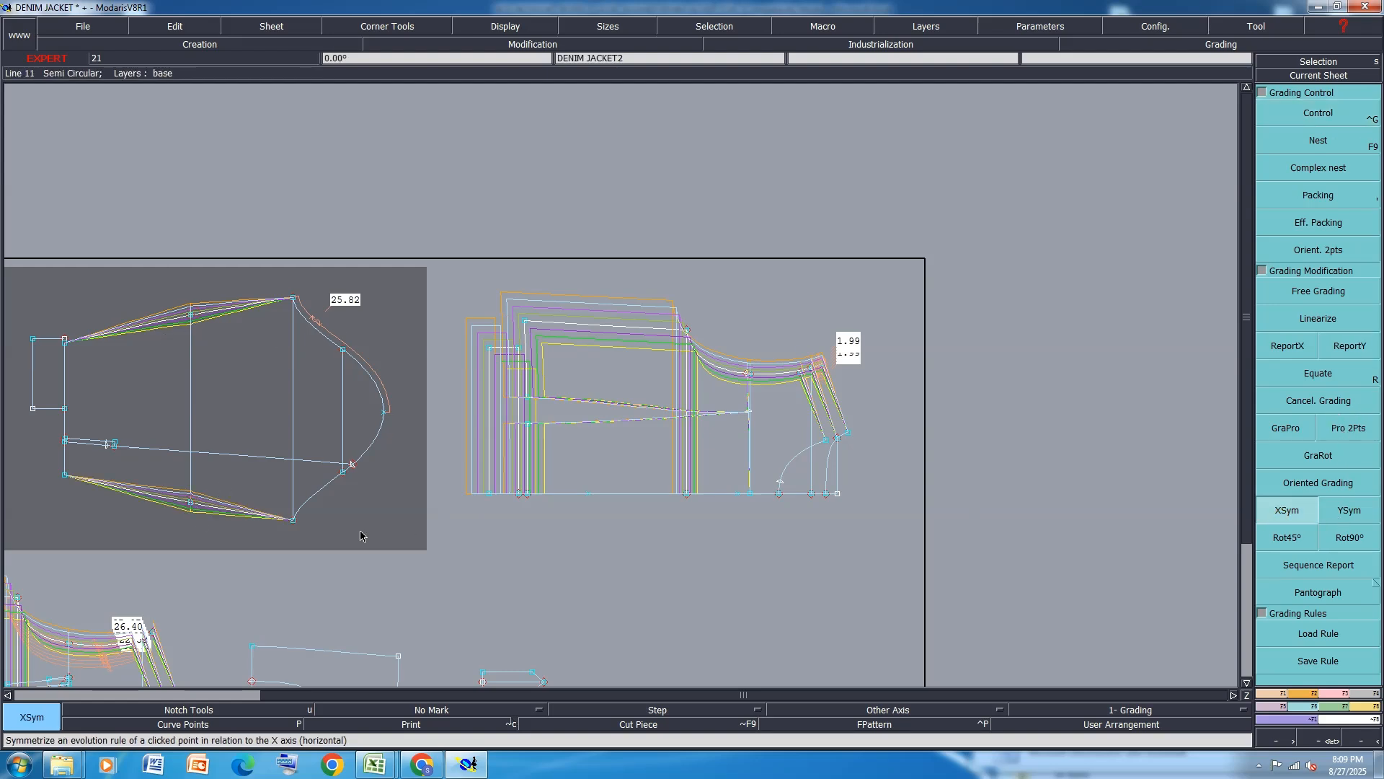
click(191, 504)
Switch to the Excel size specification and select the Upperarm Girth Circum. - At U/Arm row to check its grade.
mouse_move(375, 764)
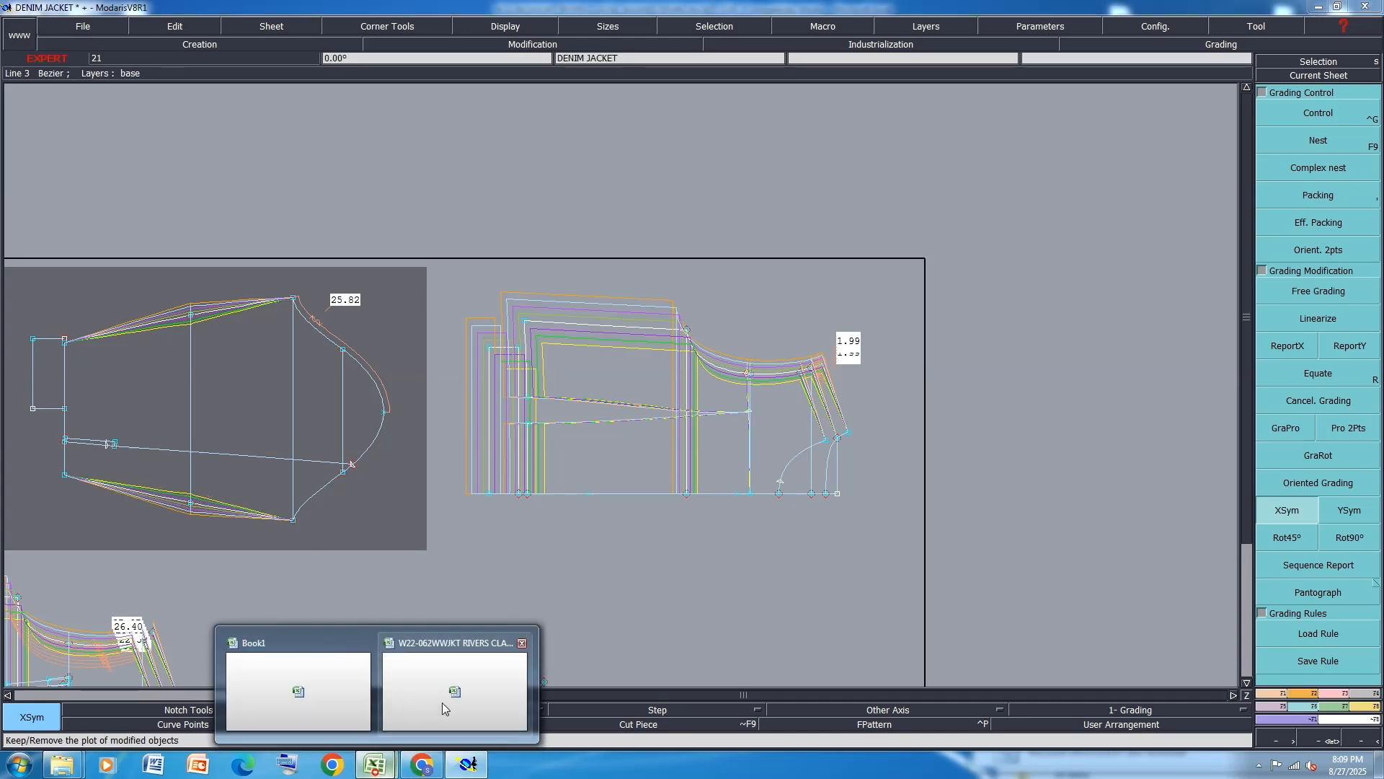
click(442, 702)
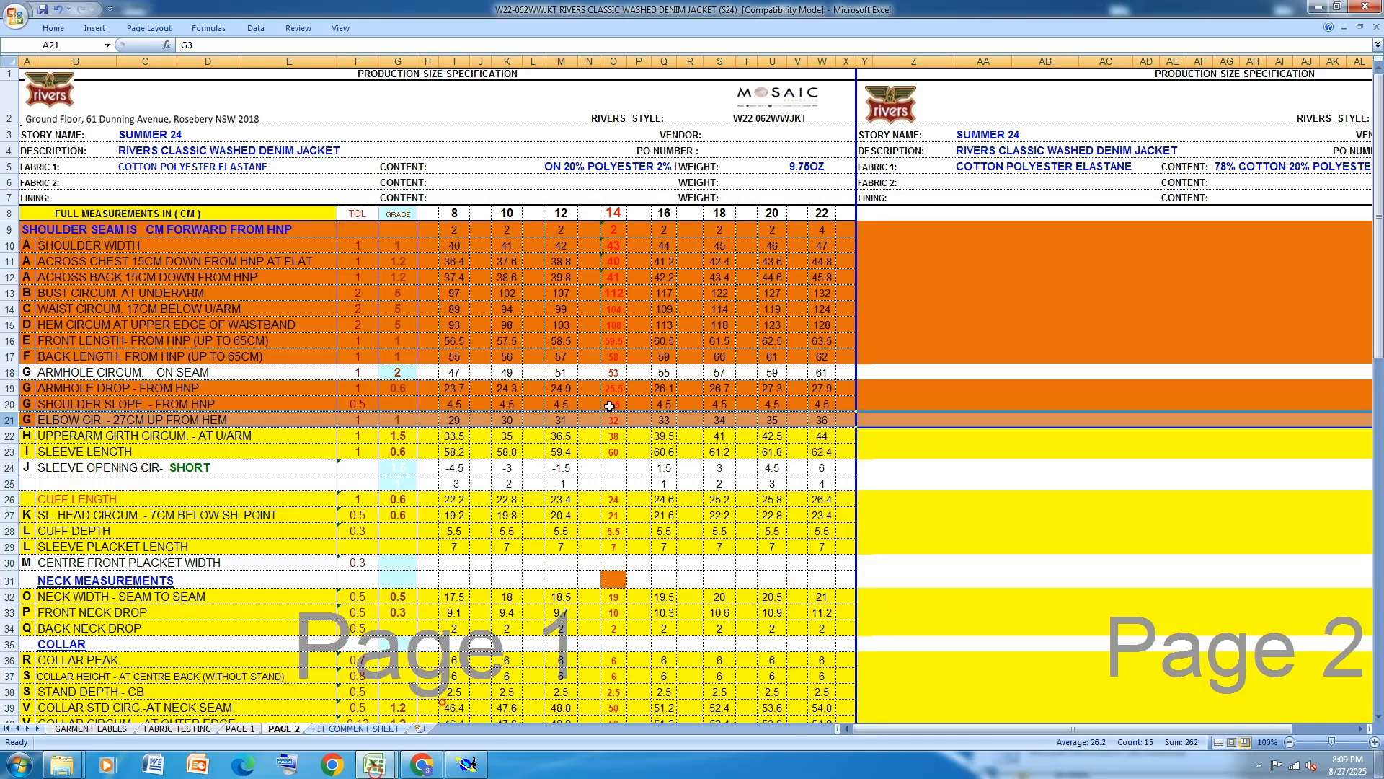
click(9, 435)
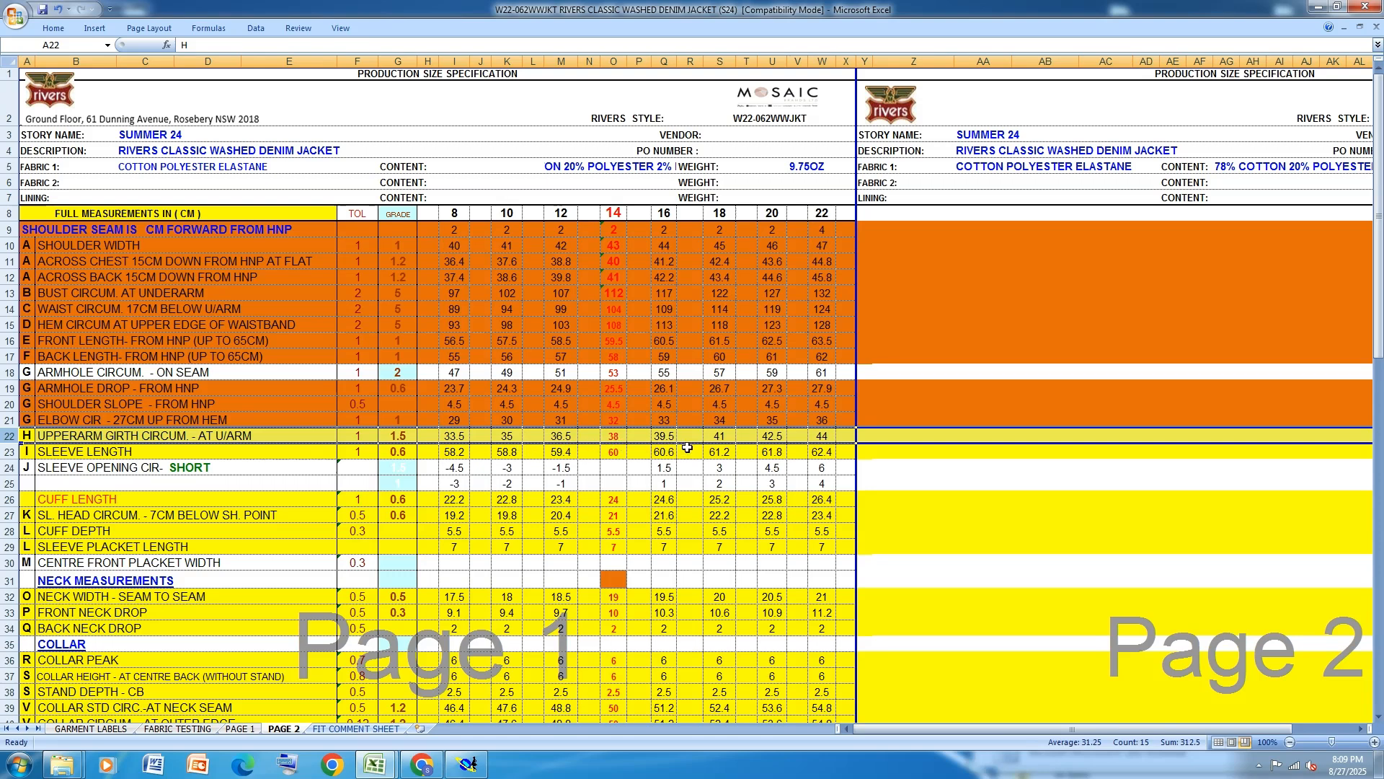
Switch to Modaris and grade the sleeve's upper underarm point with a ddy of 0.75 between all sizes.
click(468, 764)
key(ctrl+g)
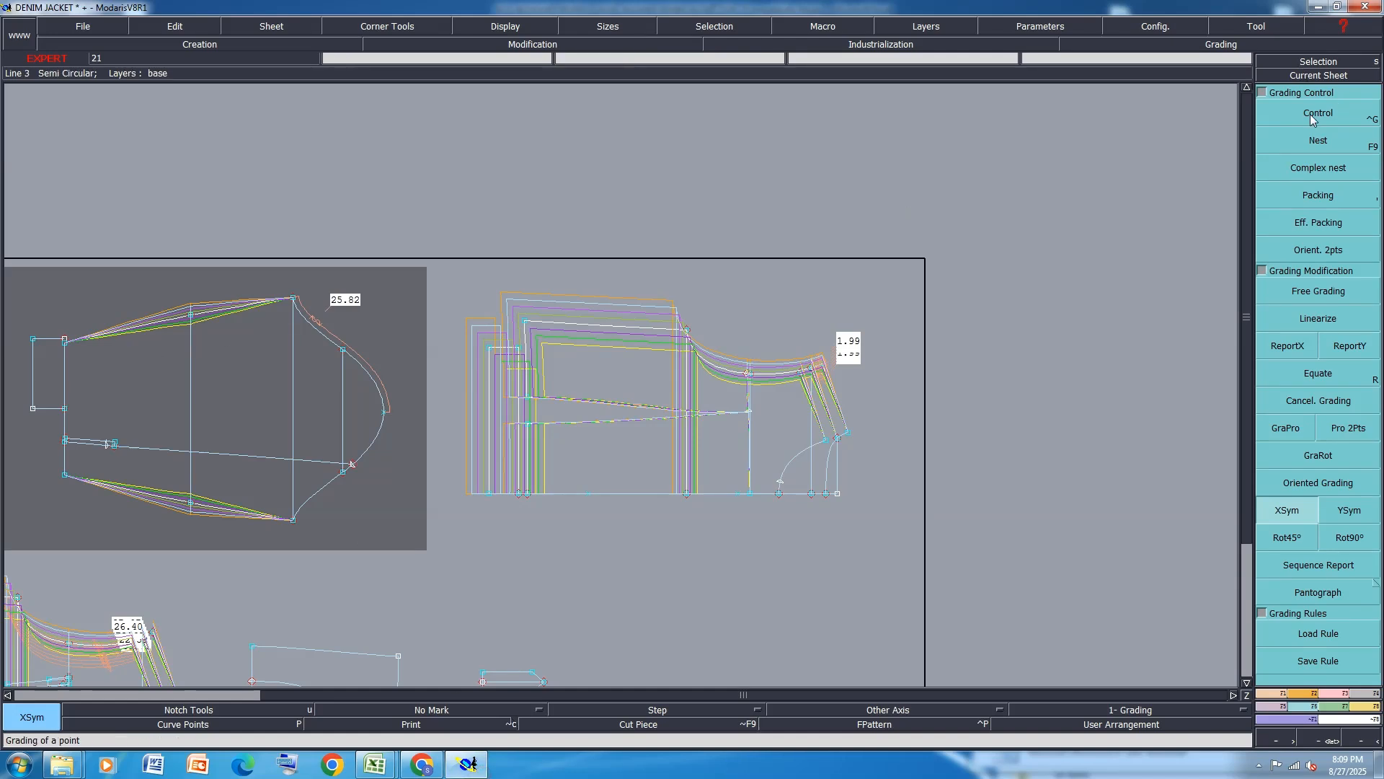
click(294, 299)
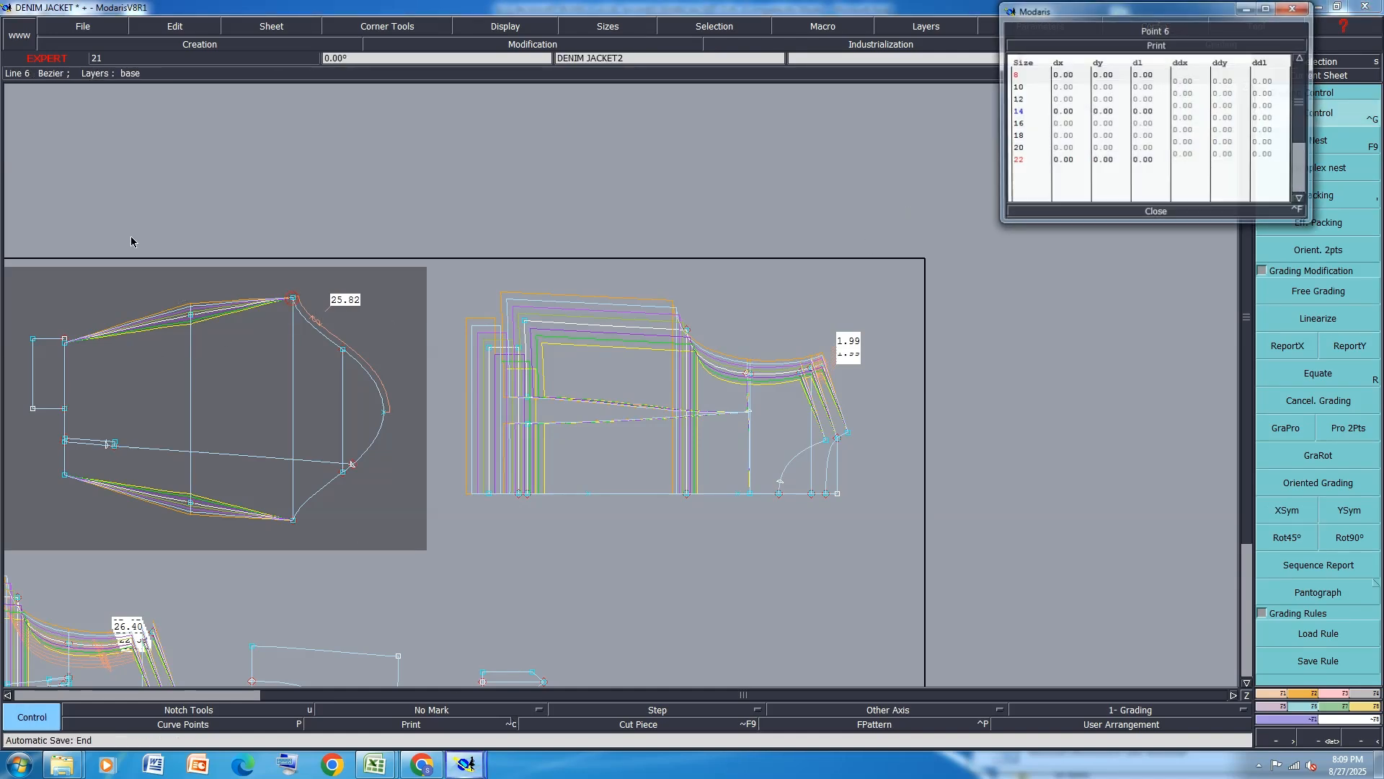
drag(1224, 85, 1231, 160)
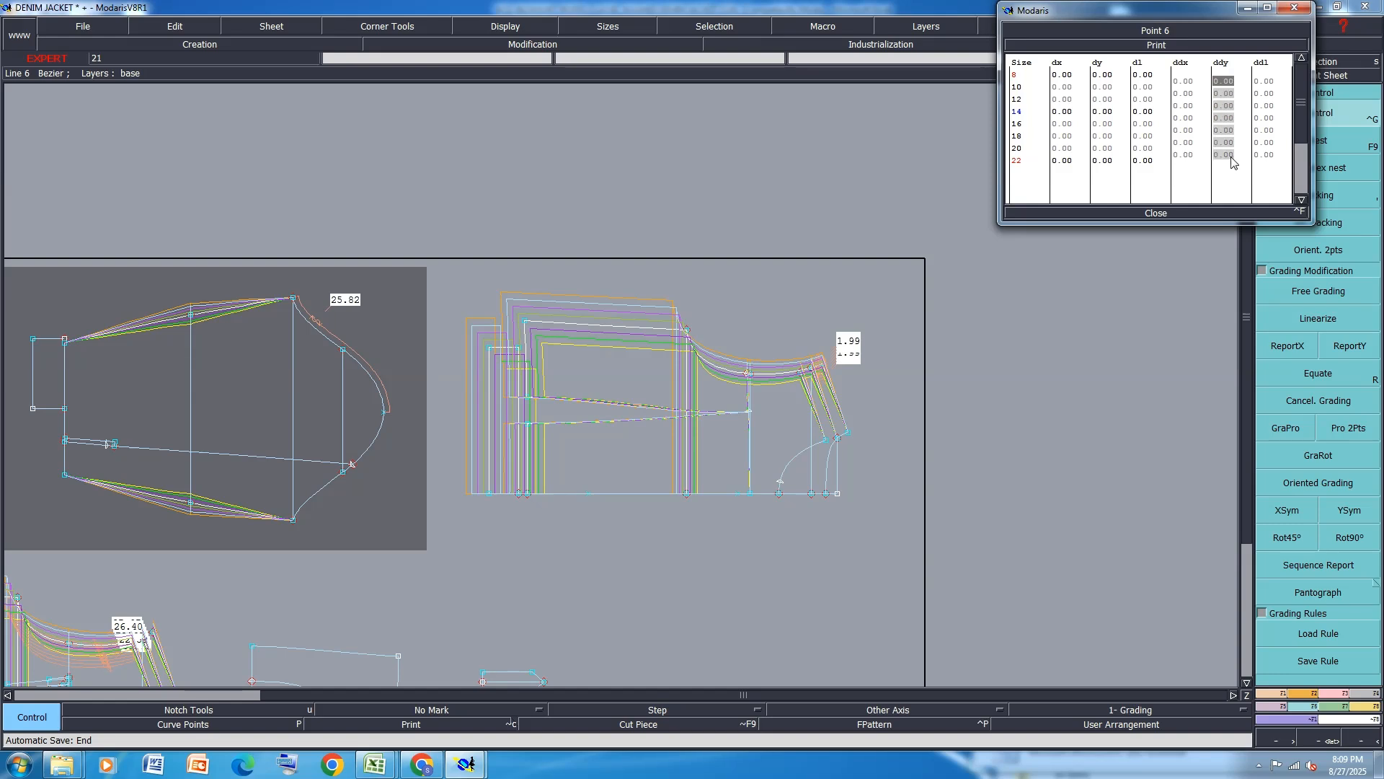
text(.75)
key(Return)
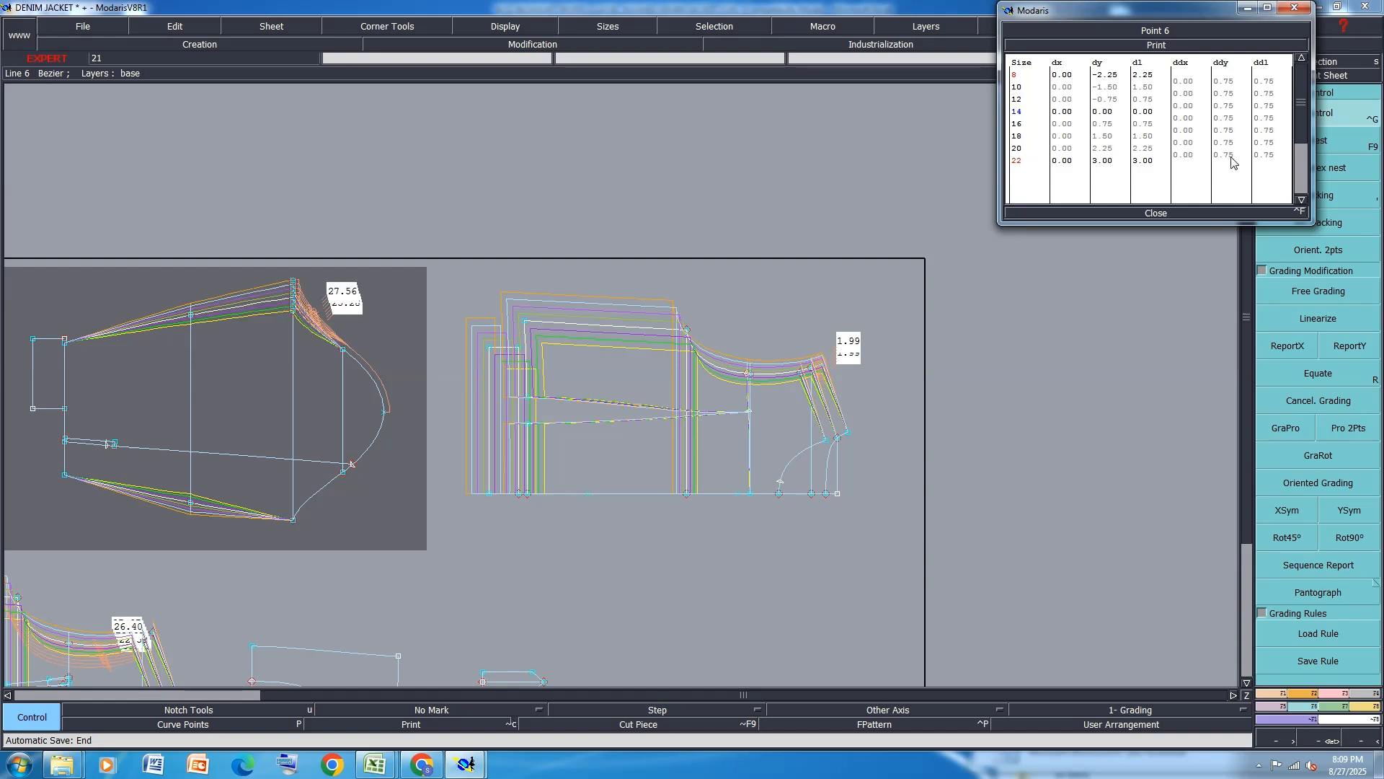
click(1155, 213)
Copy the Y grading to the sleeve's lower underarm point with ReportY and mirror it with XSym.
click(1350, 346)
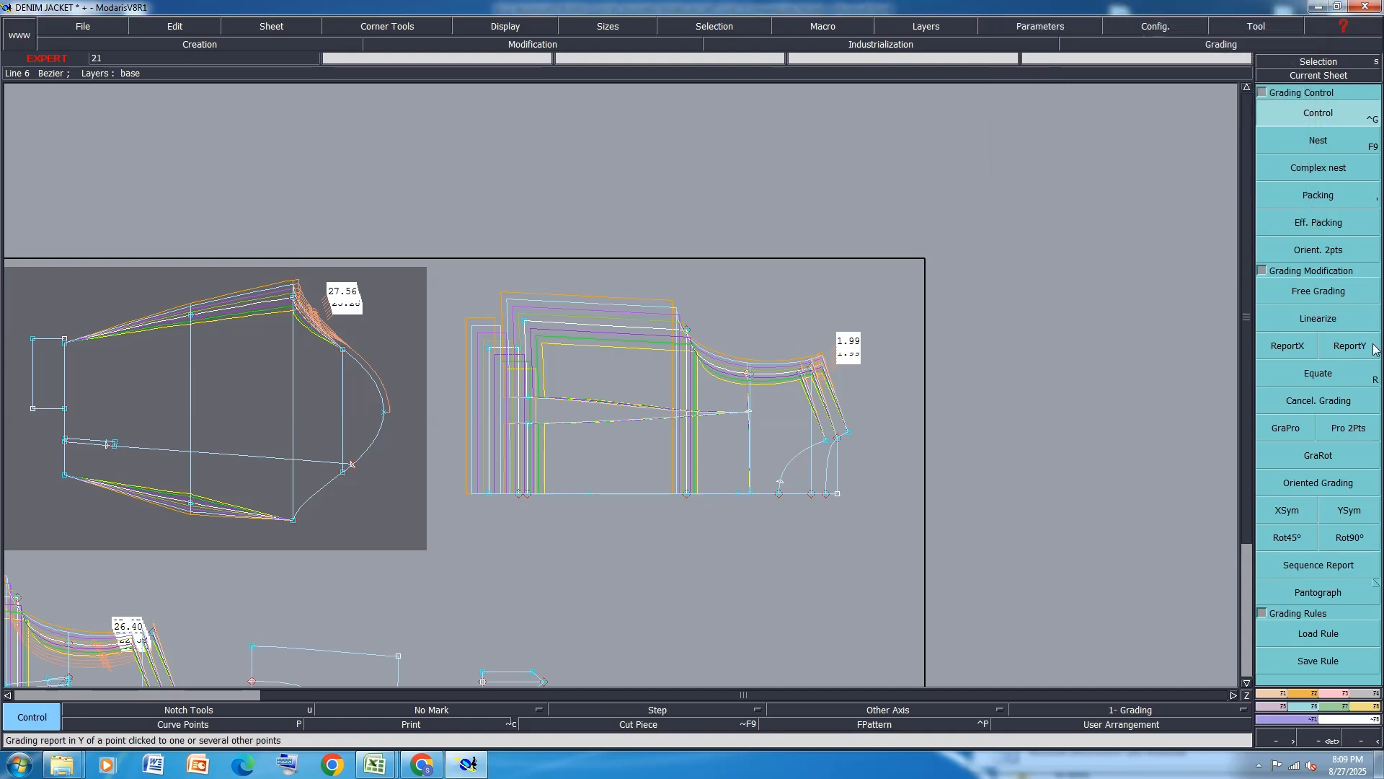
click(292, 520)
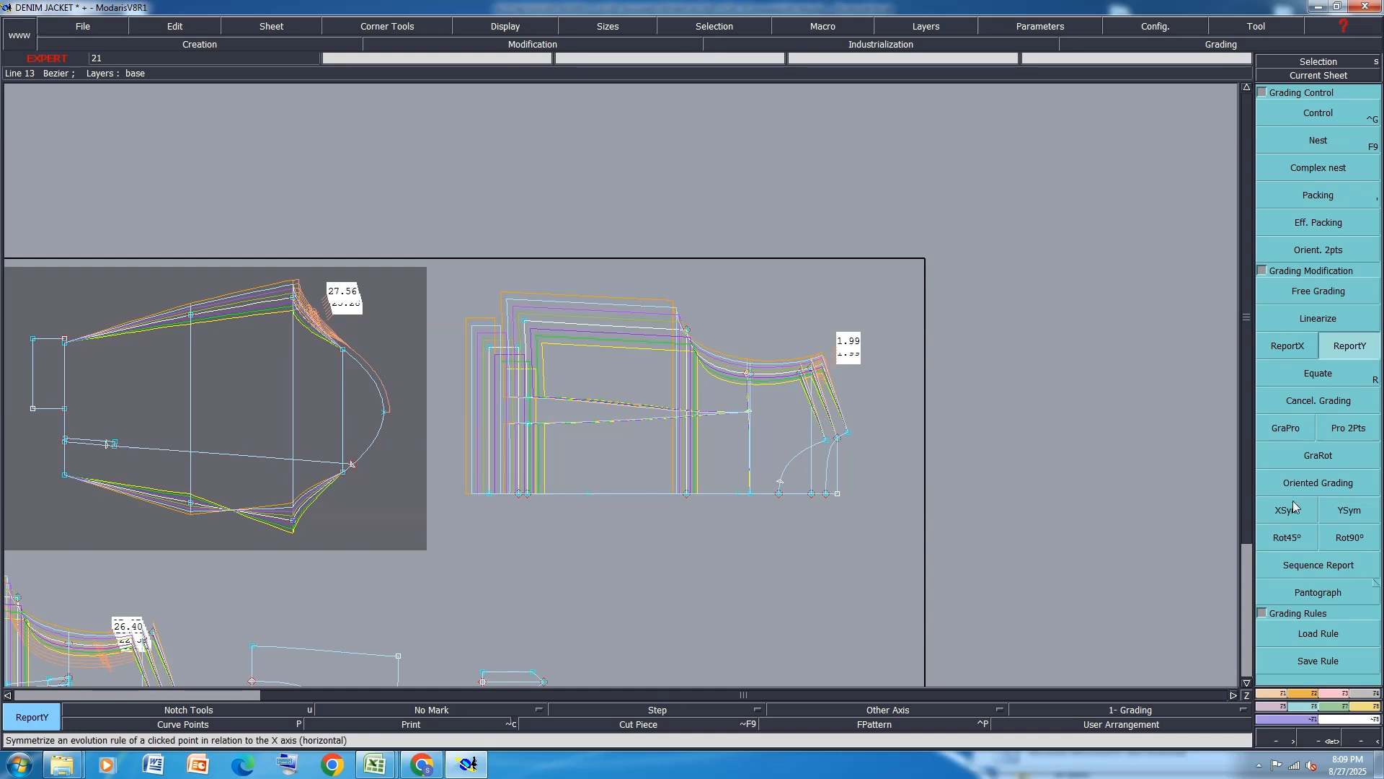
click(1289, 510)
click(292, 520)
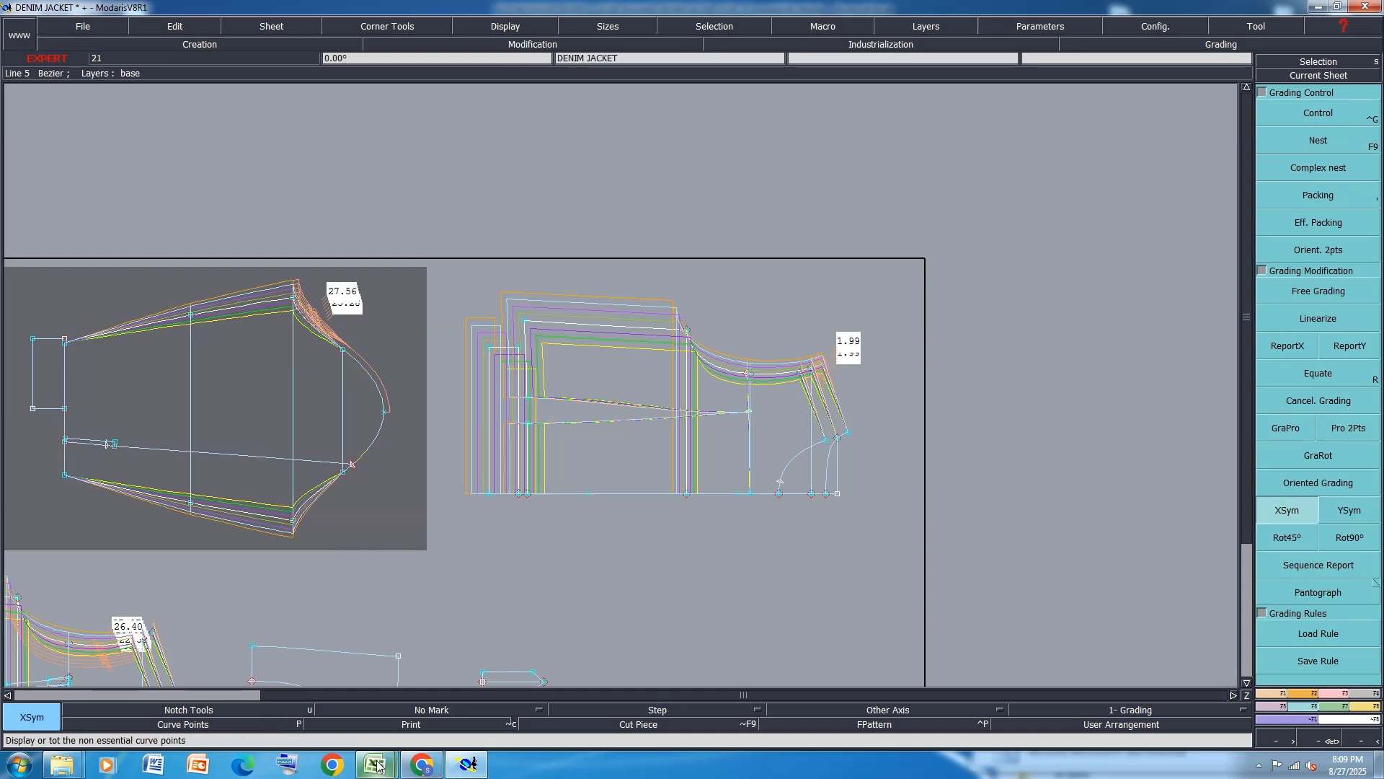
Switch to the Excel size specification and fill the Upperarm Girth Circum. and Sleeve Length rows with orange.
mouse_move(375, 764)
click(453, 685)
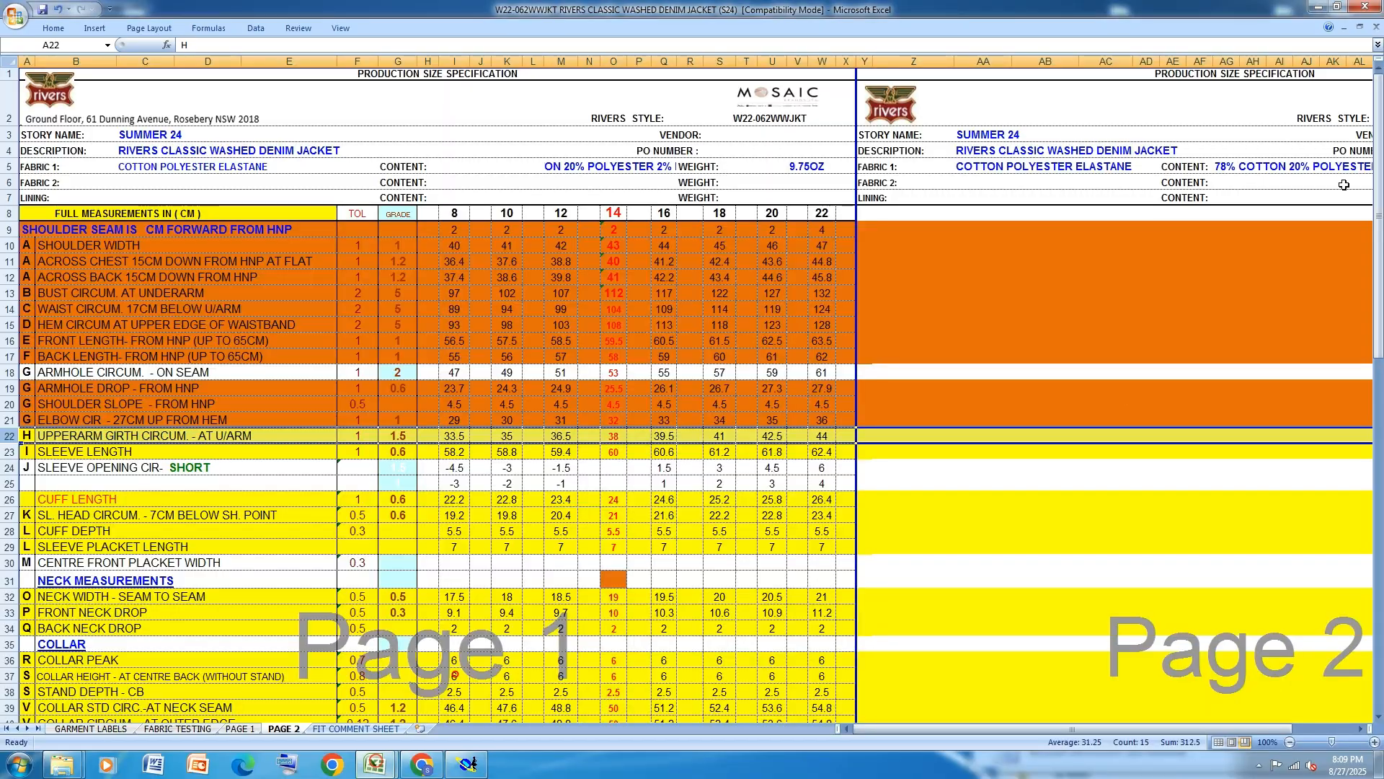
click(8, 452)
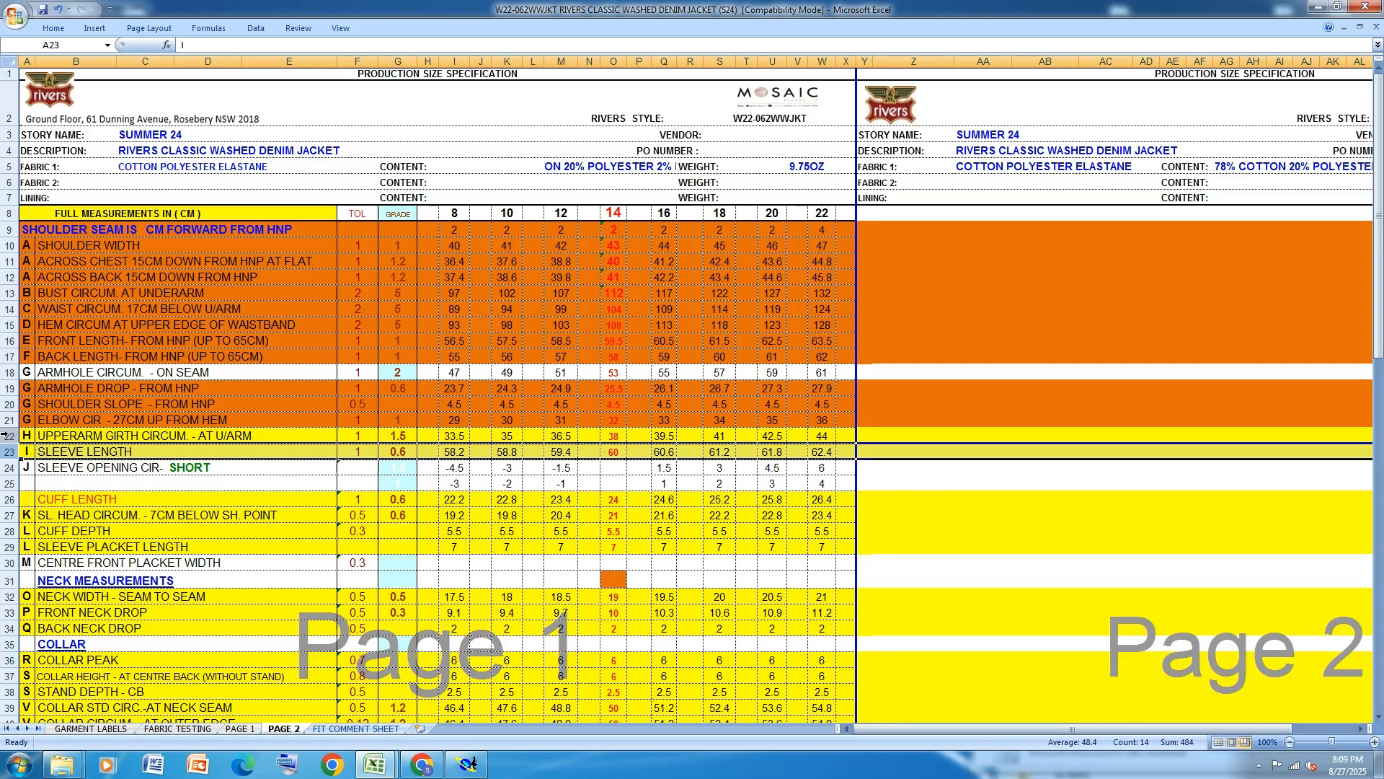
drag(7, 436, 3, 452)
click(53, 29)
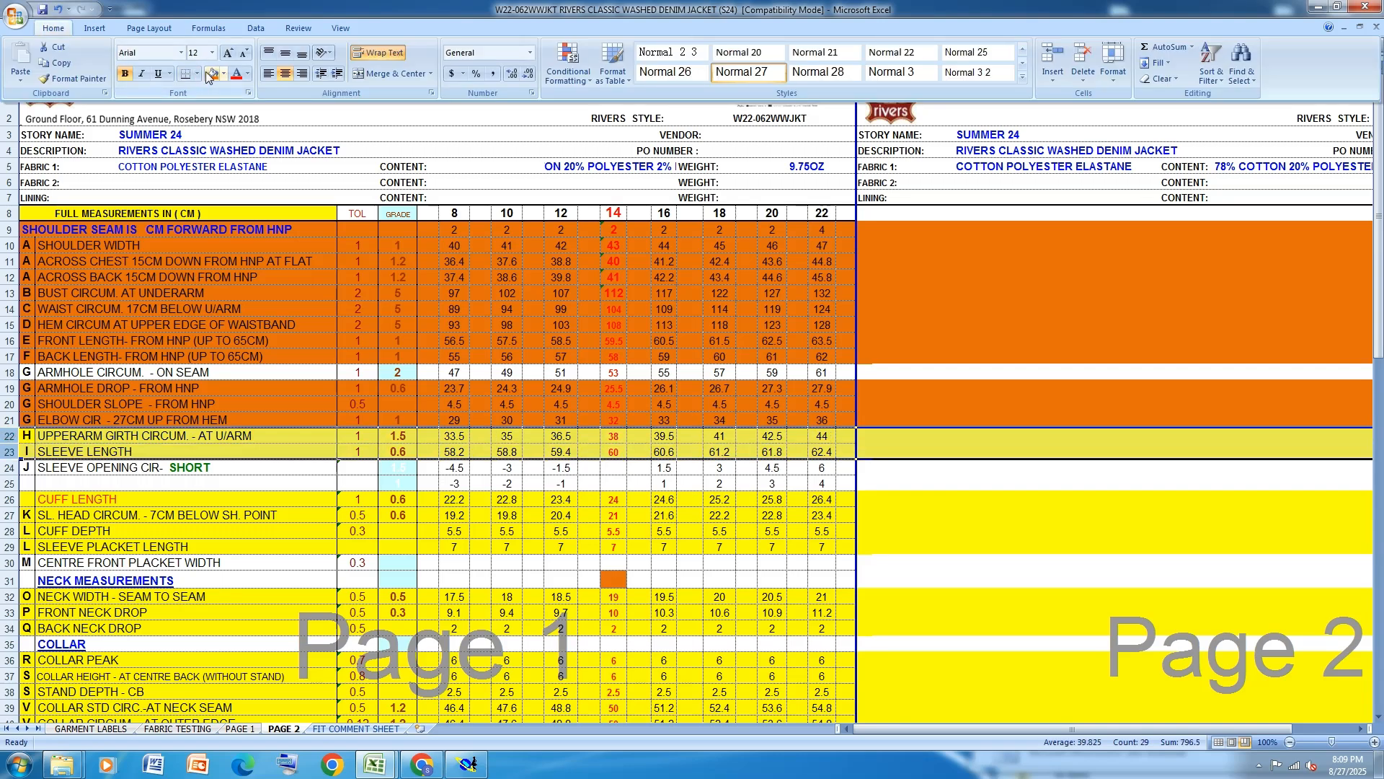
click(205, 72)
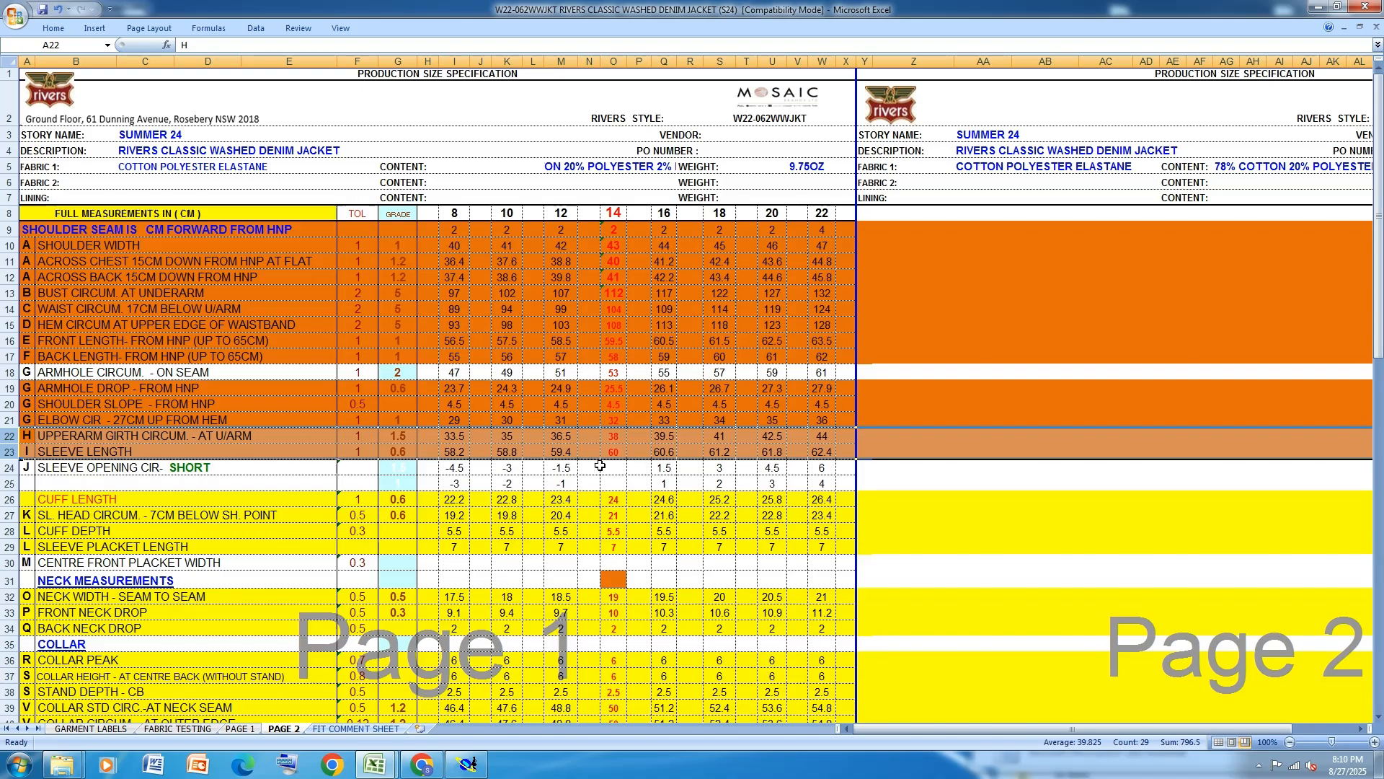
Switch to Modaris and grade the sleeve's lower hem corner with a ddx of -0.6 between all sizes.
click(482, 761)
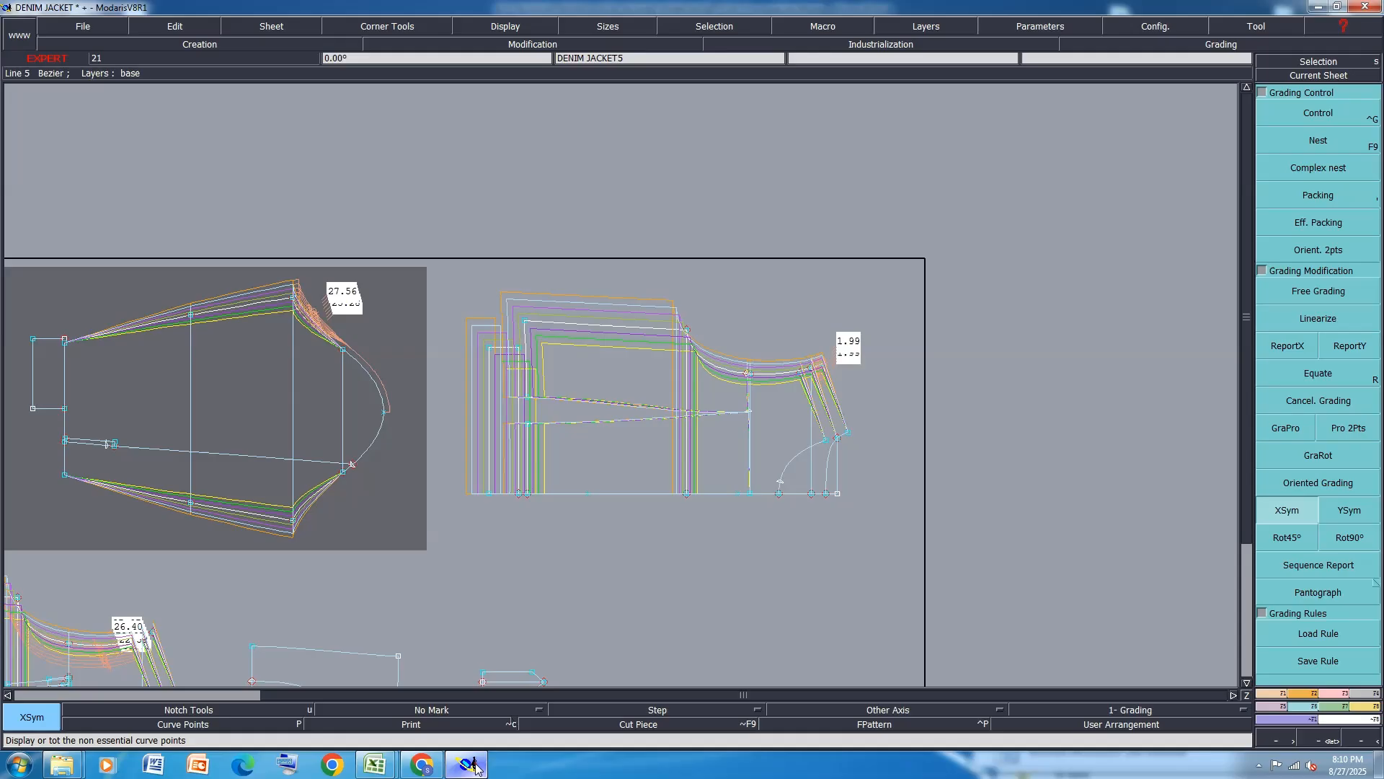
click(1300, 114)
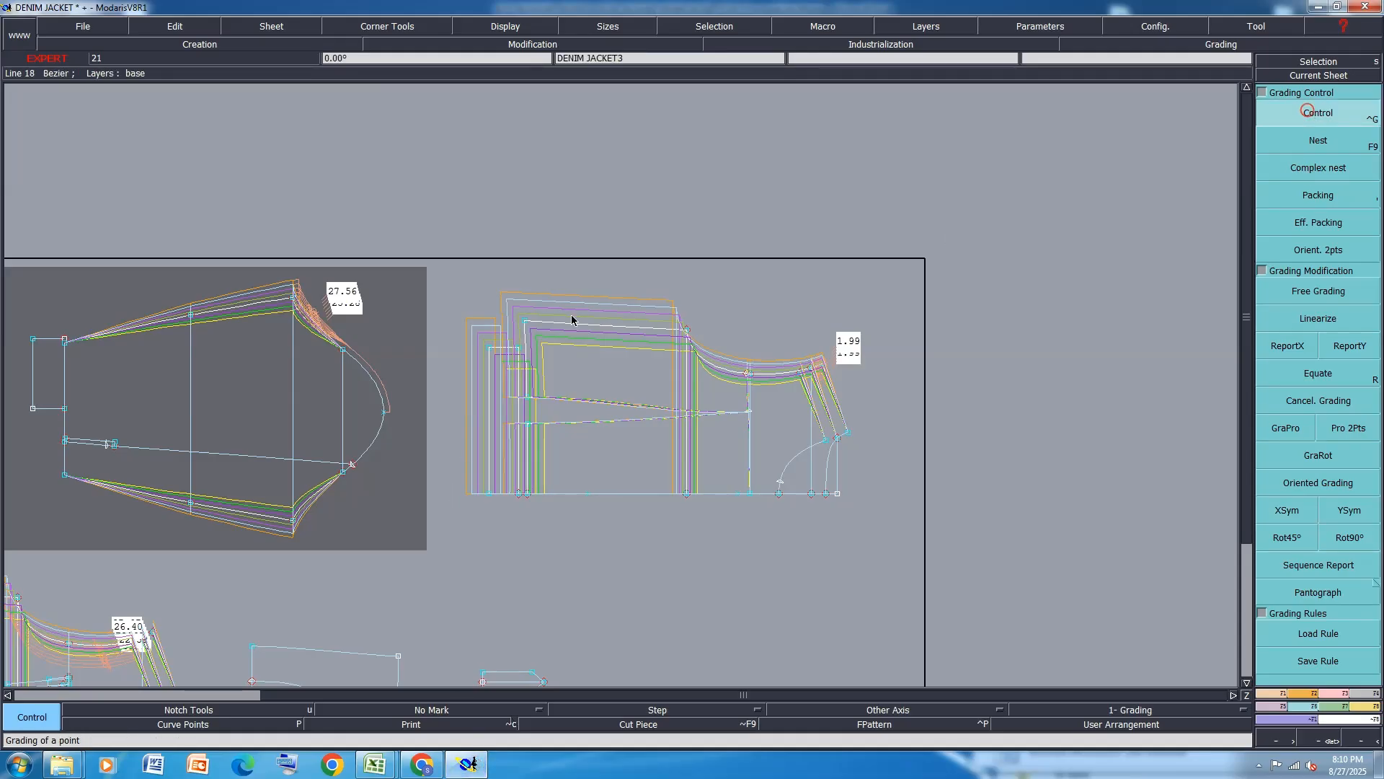
scroll(571, 314, down, 3)
scroll(350, 364, up, 4)
click(322, 409)
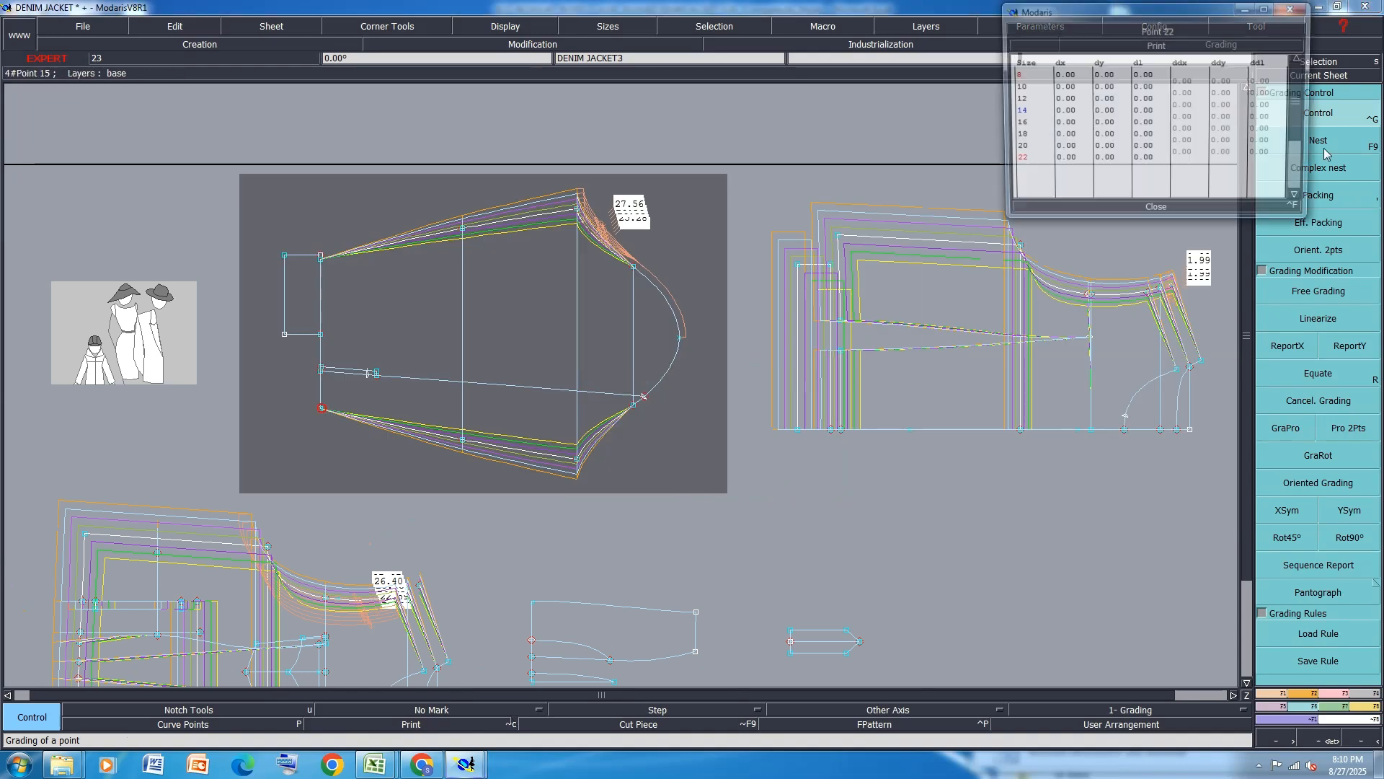
drag(1181, 80, 1188, 149)
text(-0)
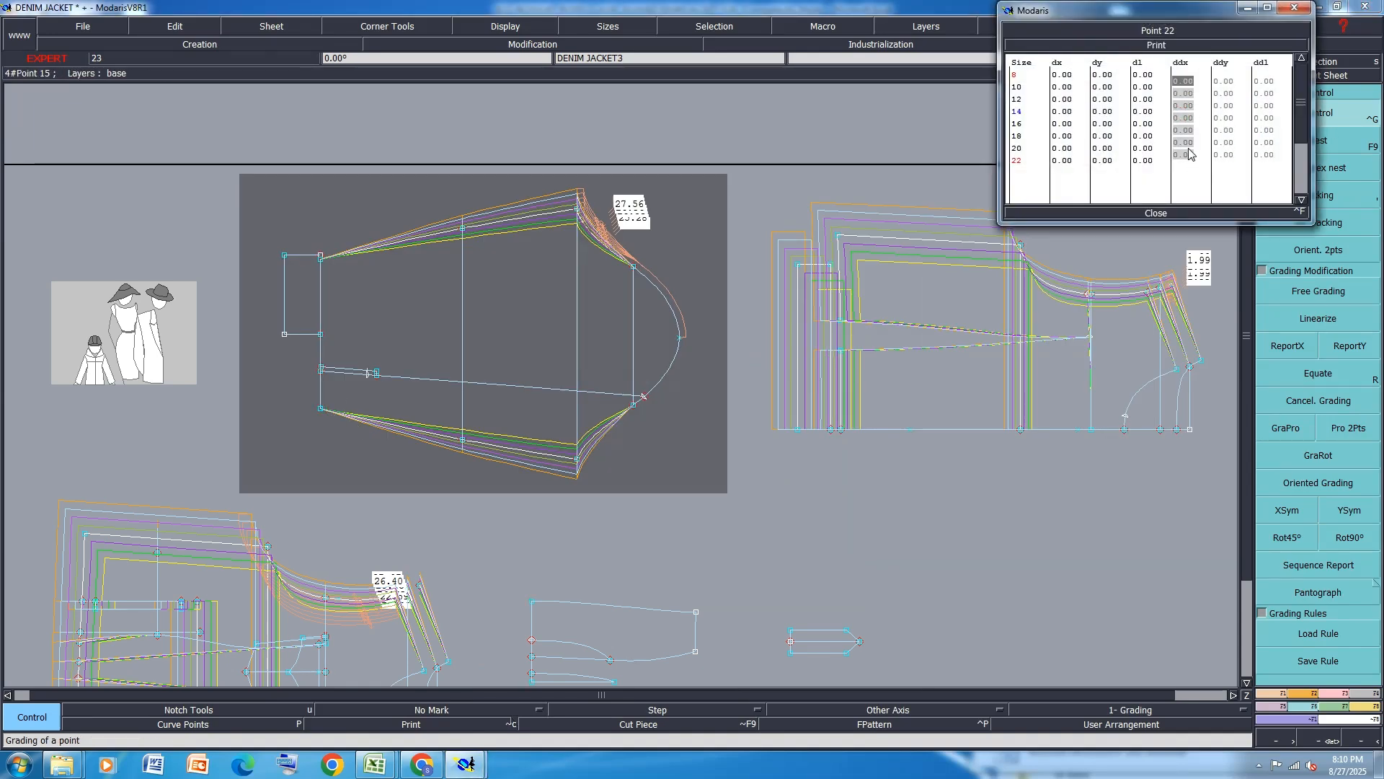
text(.6)
key(Return)
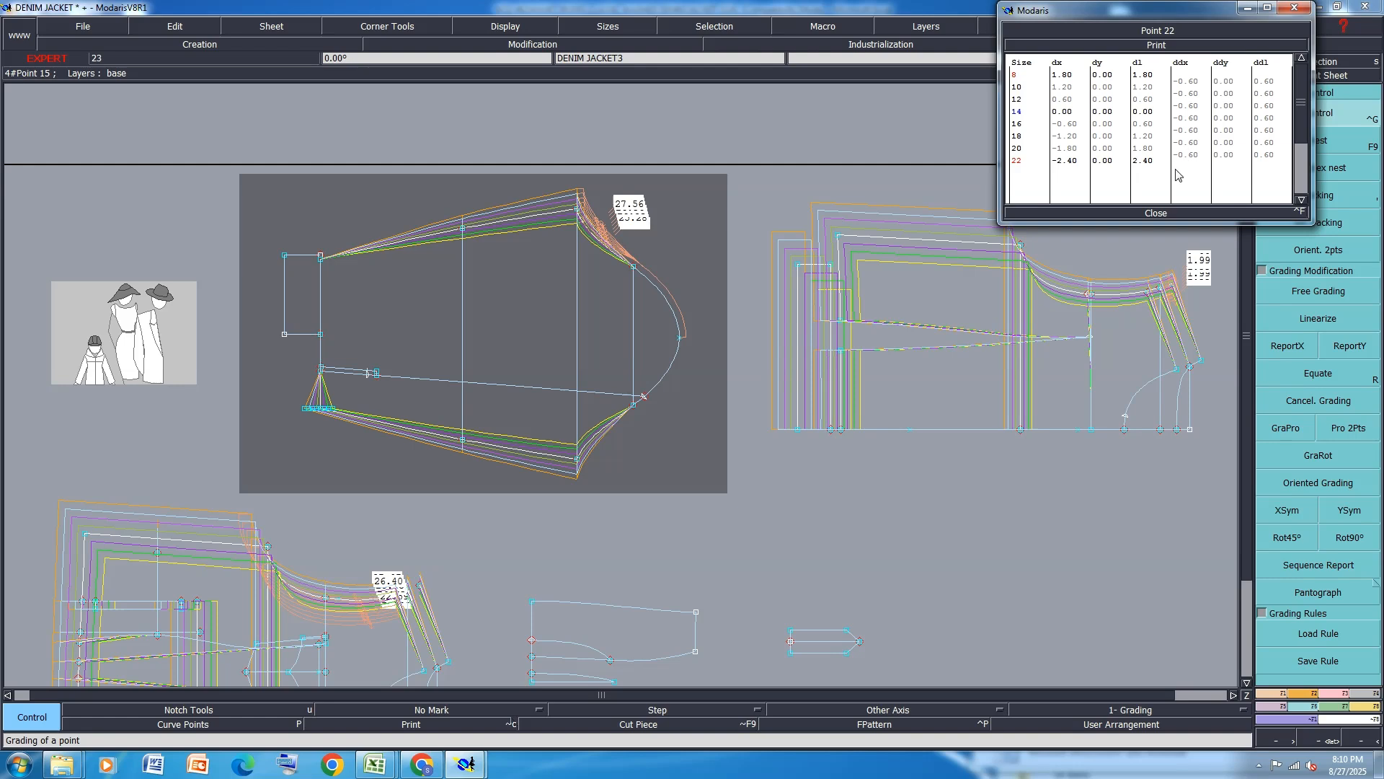
click(1172, 214)
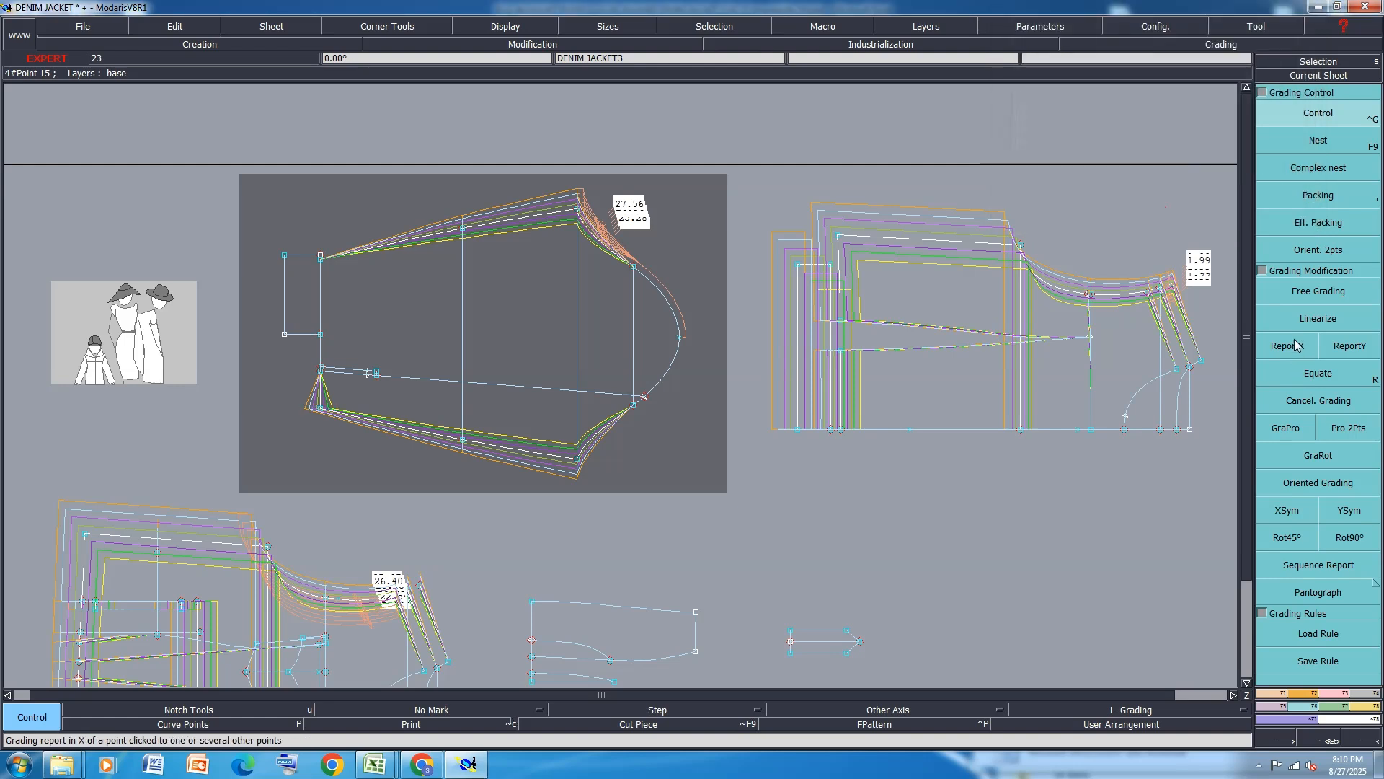
Copy the X grading of the lower hem corner to the sleeve's hem, cuff and placket points with ReportX.
click(1295, 345)
drag(398, 201, 258, 468)
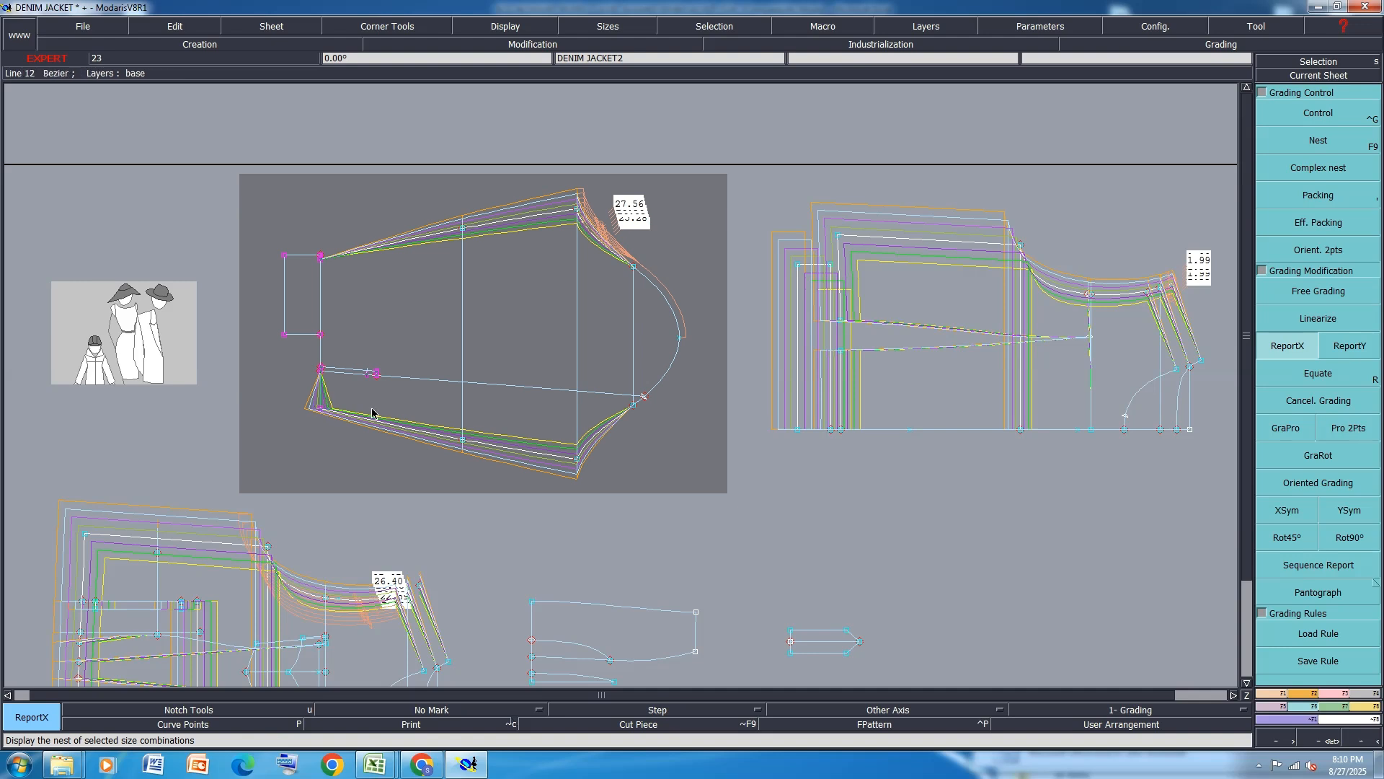
click(322, 368)
click(352, 471)
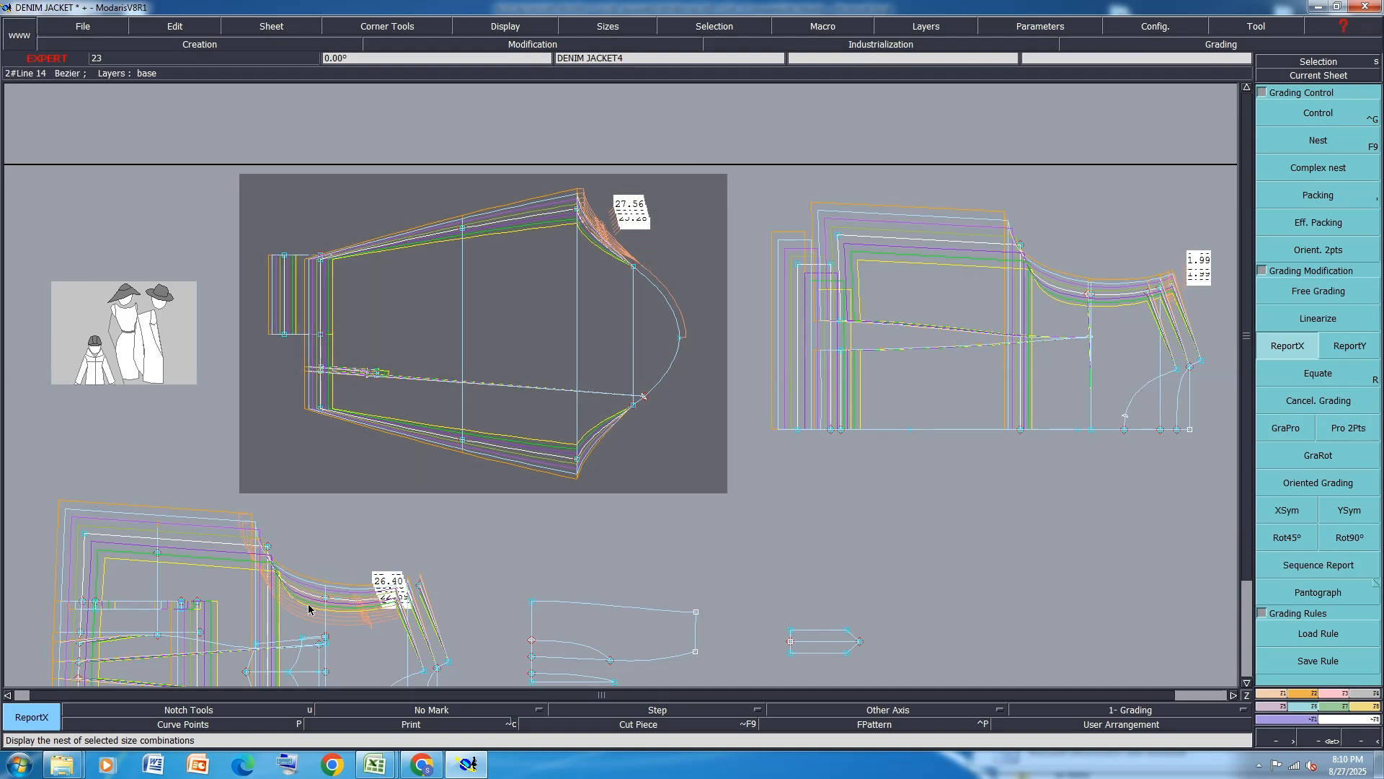
Switch to the Excel size specification and fill the Cuff Length row with orange.
mouse_move(373, 770)
click(448, 693)
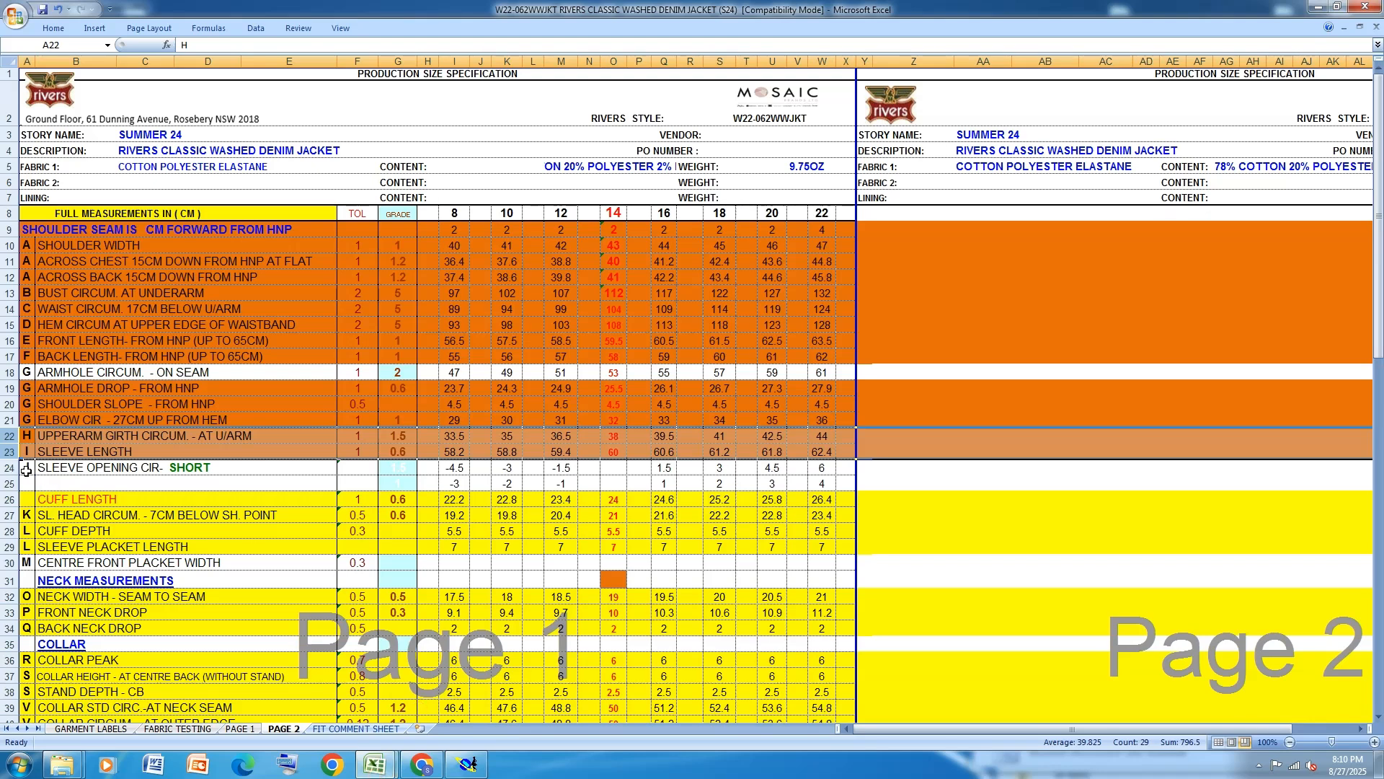
click(10, 499)
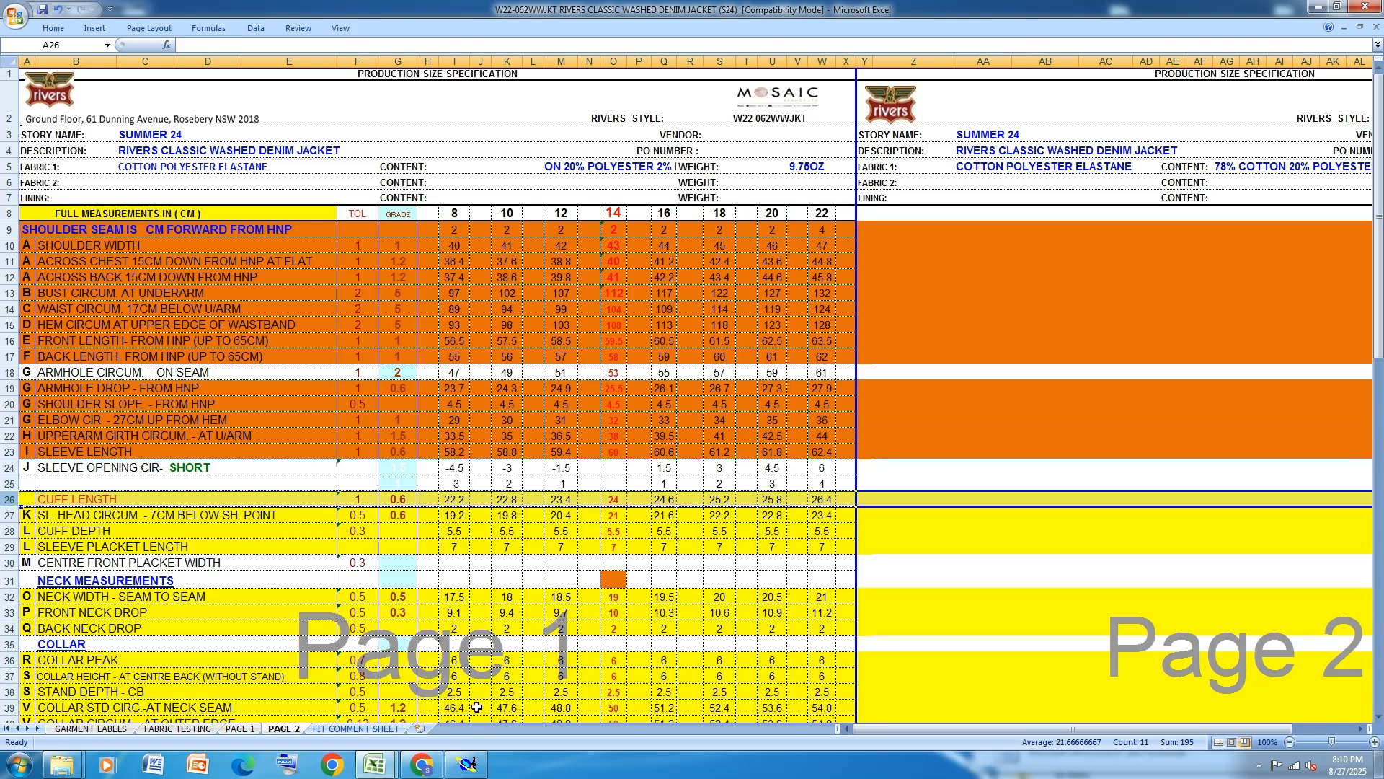
click(53, 28)
click(215, 75)
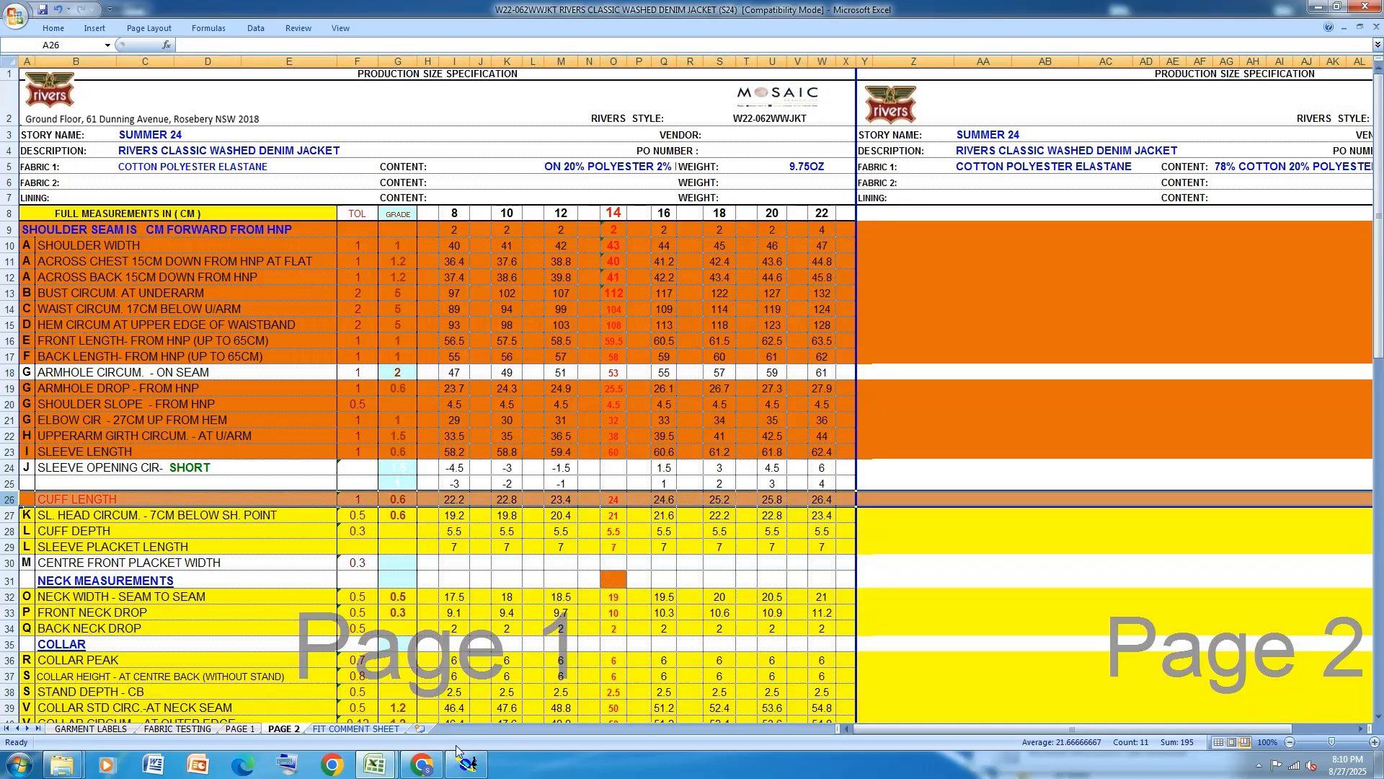
Switch to Modaris and grade the sleeve's upper hem corner with a ddy of 0.3 between all sizes.
click(467, 764)
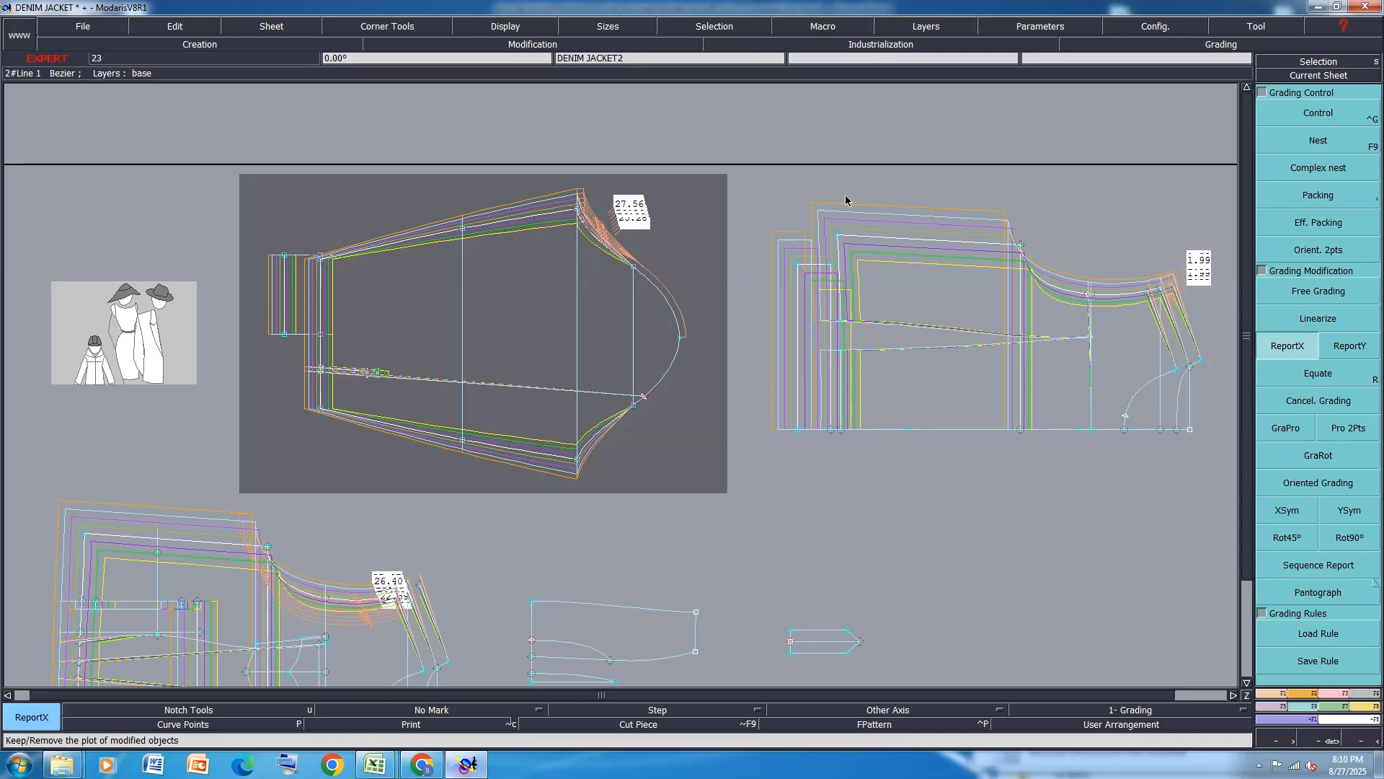
click(1318, 112)
scroll(317, 274, up, 4)
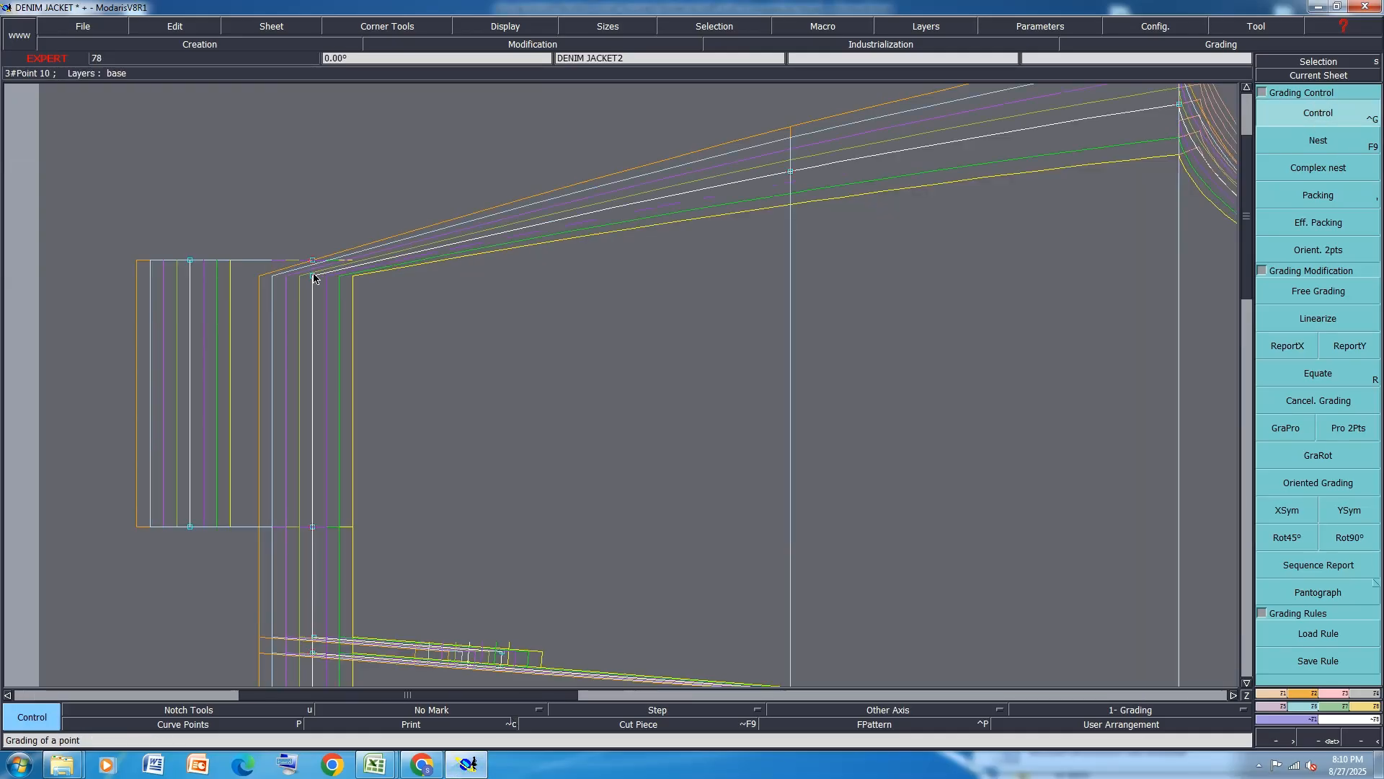
click(313, 276)
drag(1227, 81, 1229, 154)
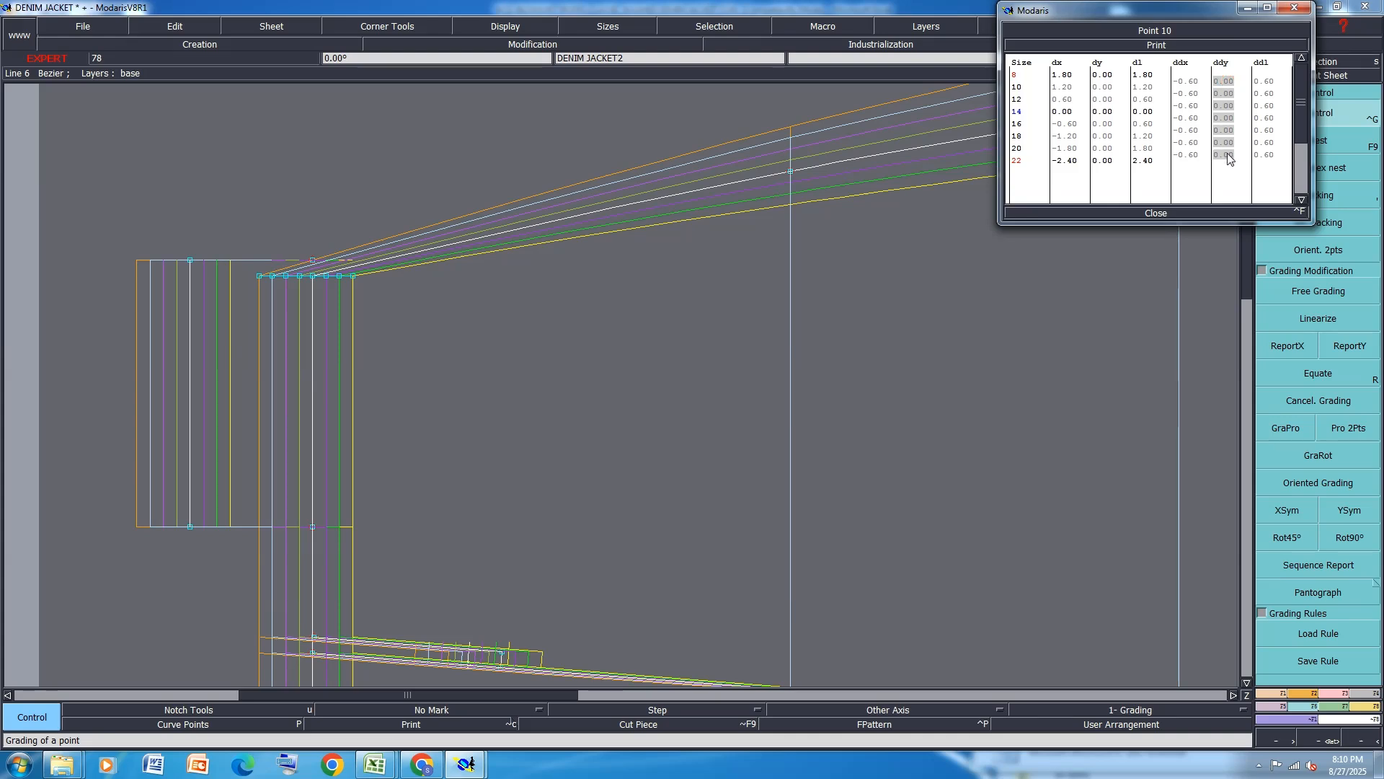
text(.3)
key(Return)
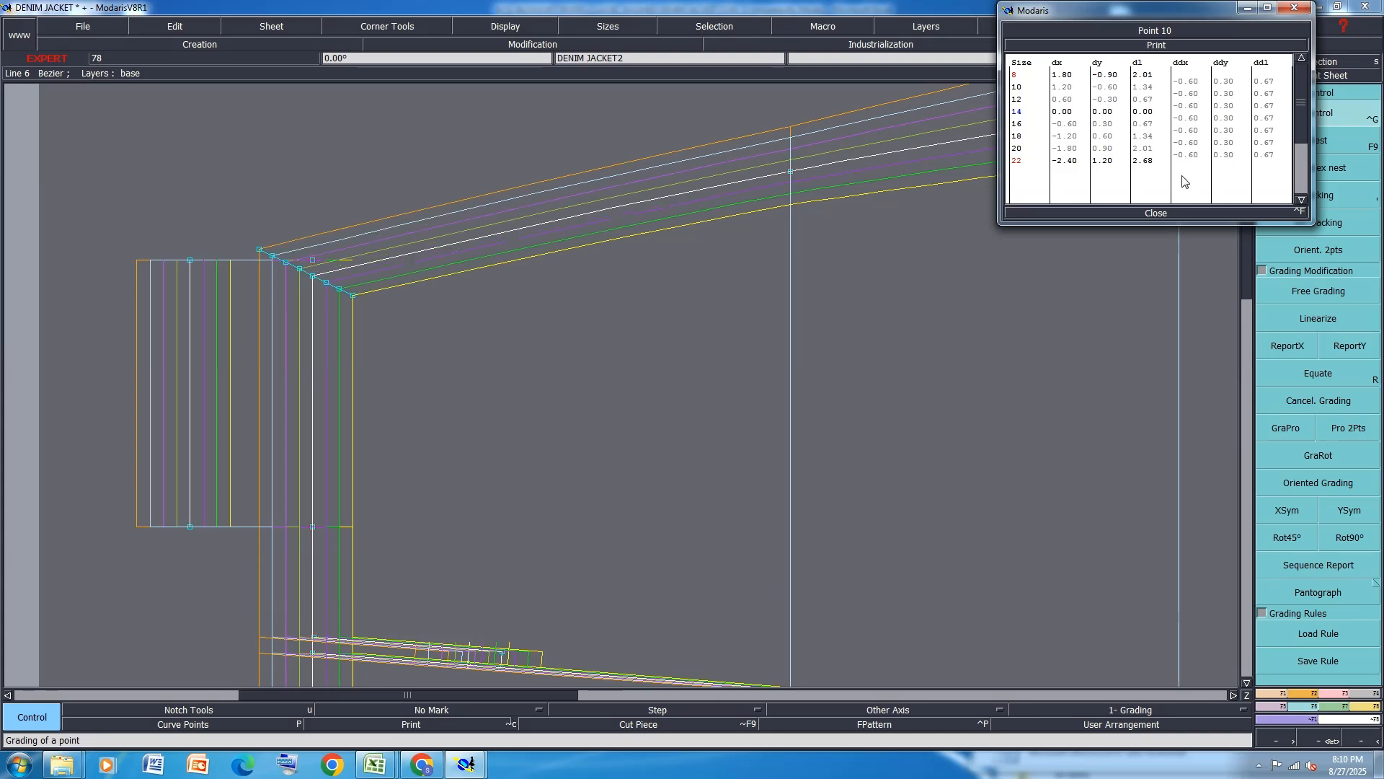
click(1155, 214)
Copy the Y grading of the sleeve's upper hem corner to the upper cuff points with ReportY.
click(1350, 345)
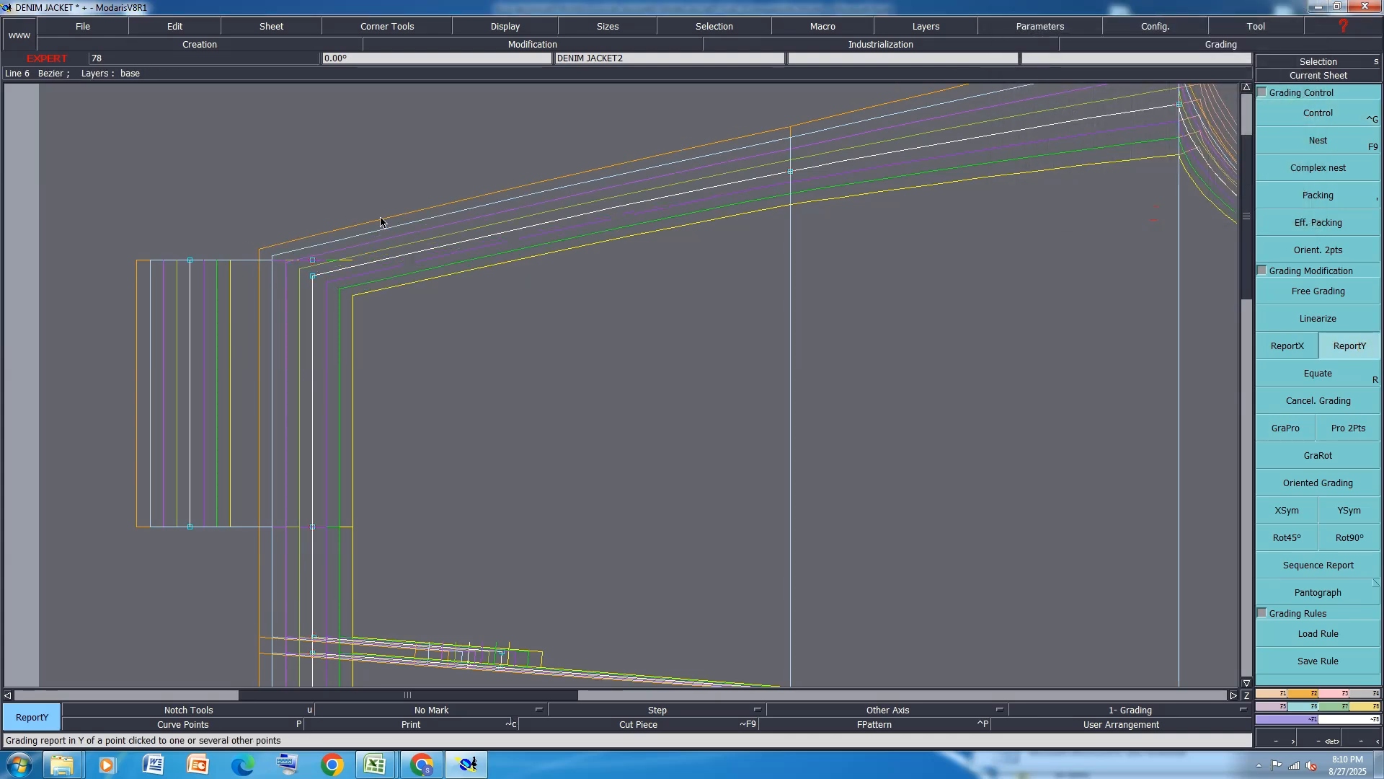
drag(367, 223, 124, 332)
click(312, 276)
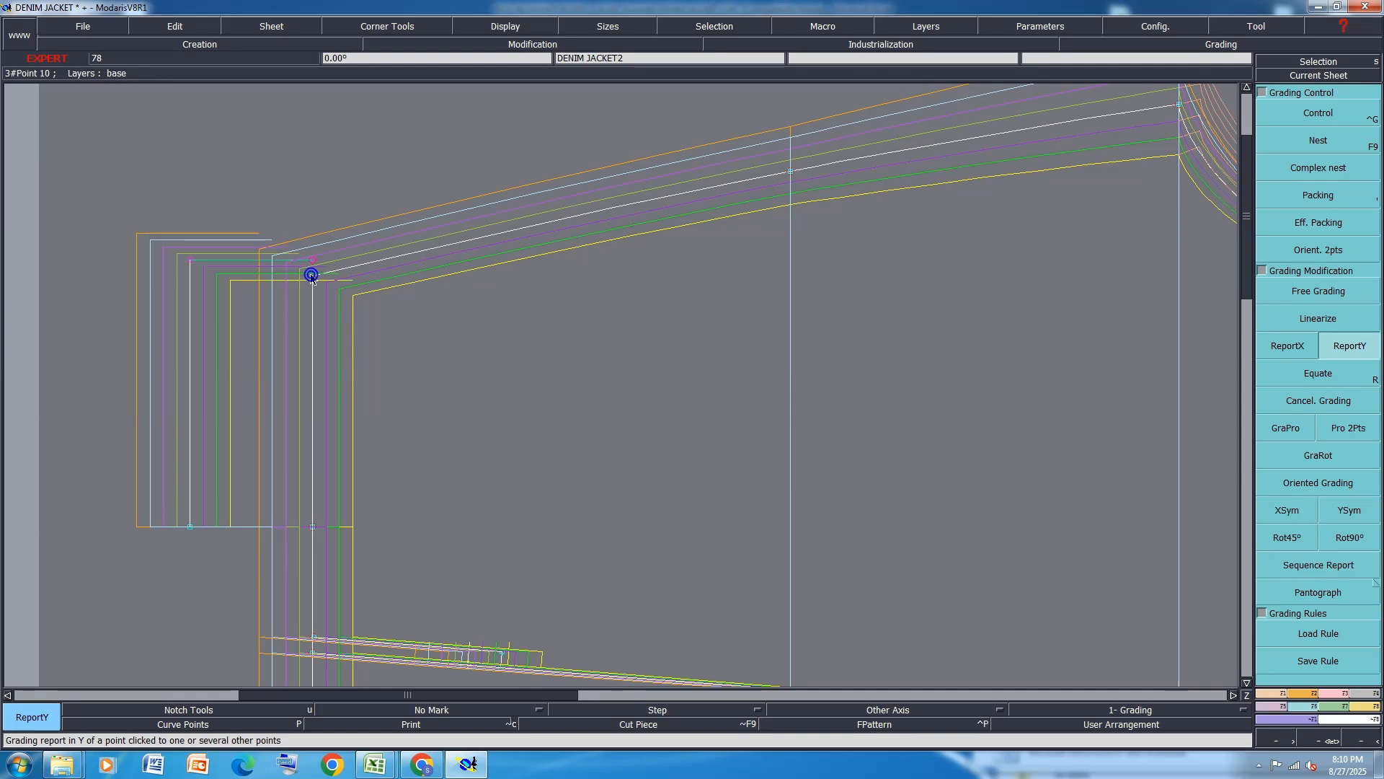
Copy the Y grading to the sleeve's lower hem corner with ReportY and mirror it with XSym.
scroll(322, 195, down, 1)
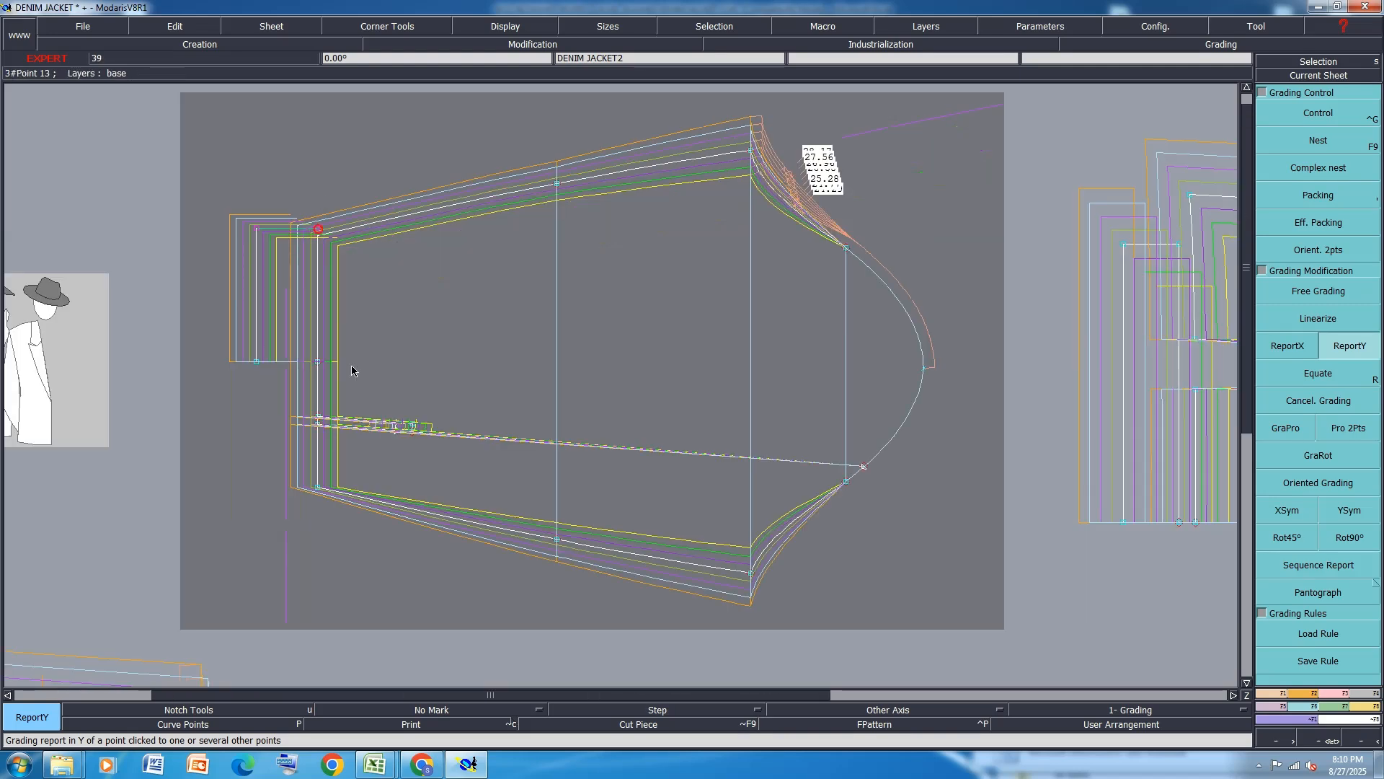
click(319, 484)
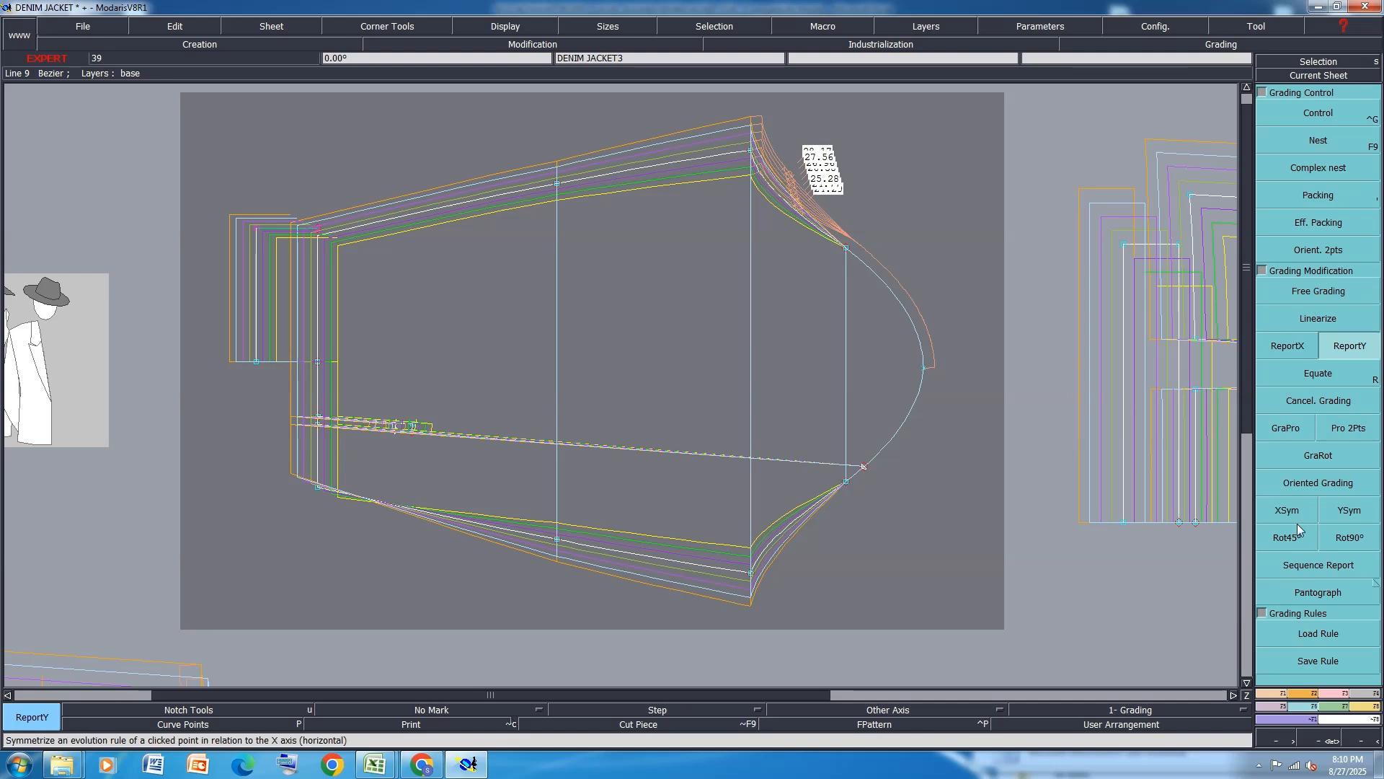
click(1291, 514)
click(318, 486)
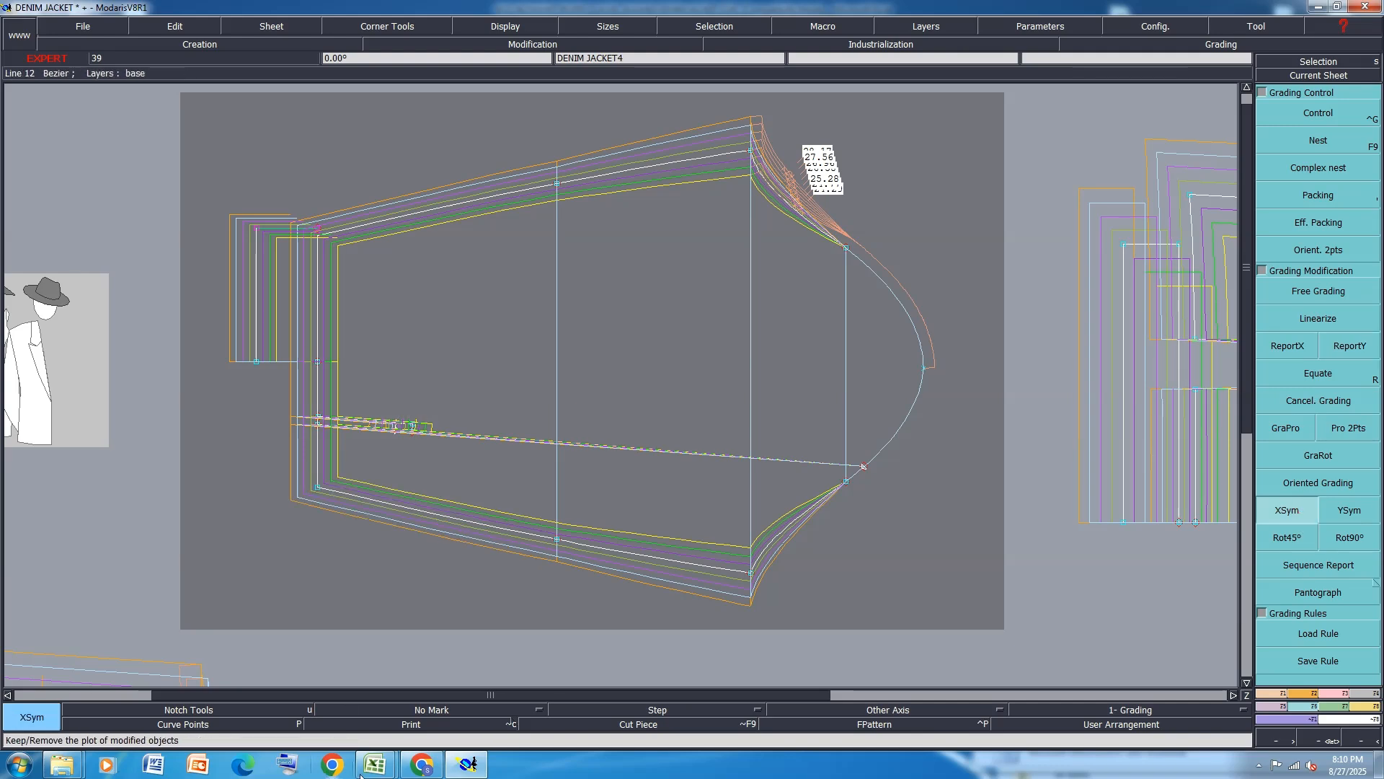
Switch to the Excel size specification and fill the SL. Head Circum. - 7cm Below SH. Point row with orange.
mouse_move(375, 764)
click(422, 698)
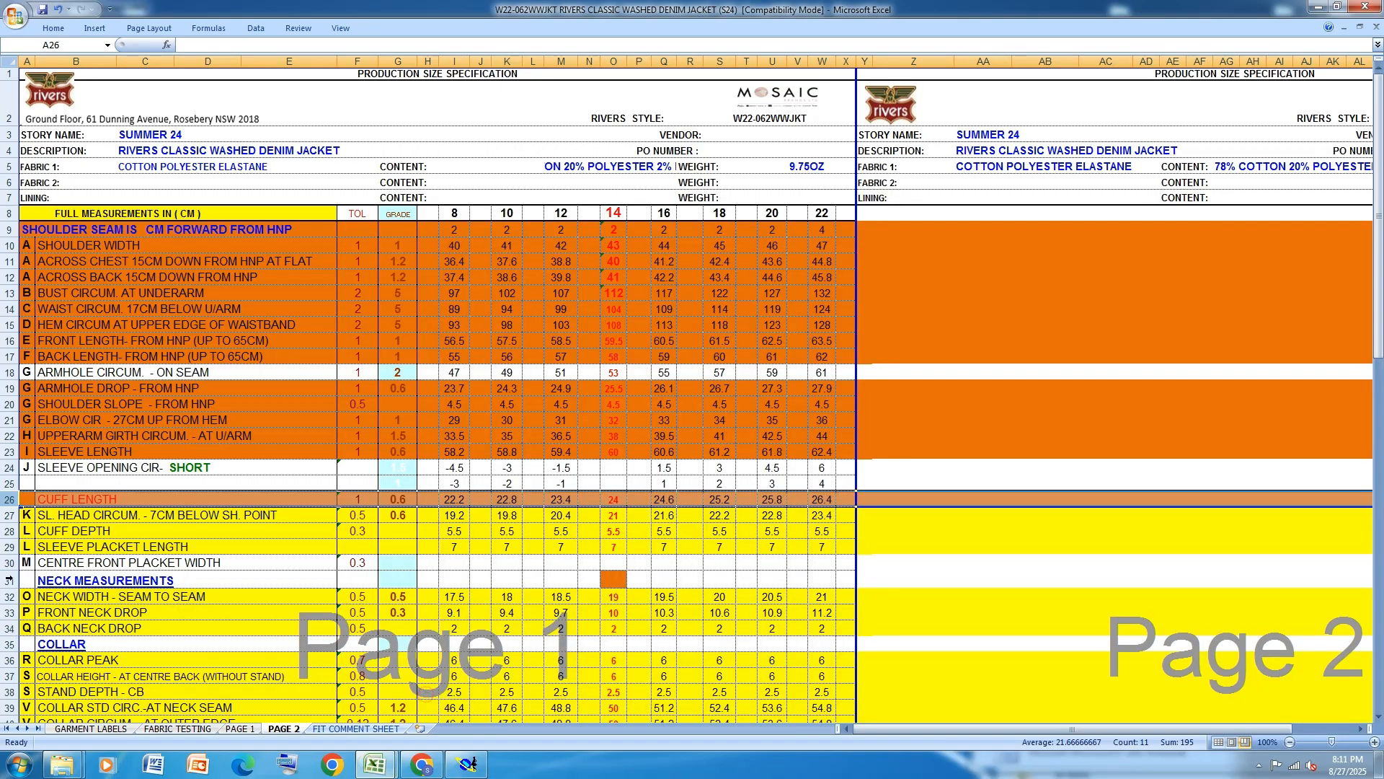
click(9, 515)
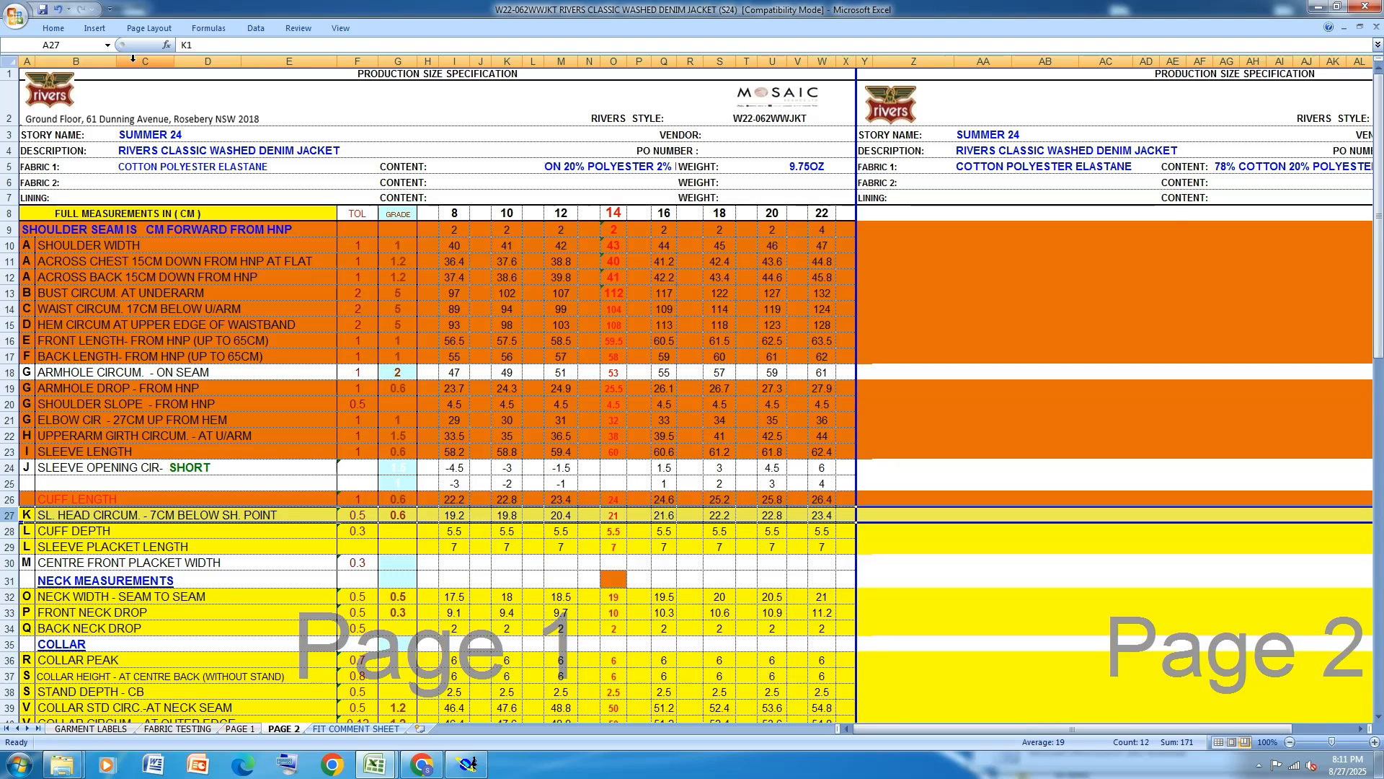
click(54, 28)
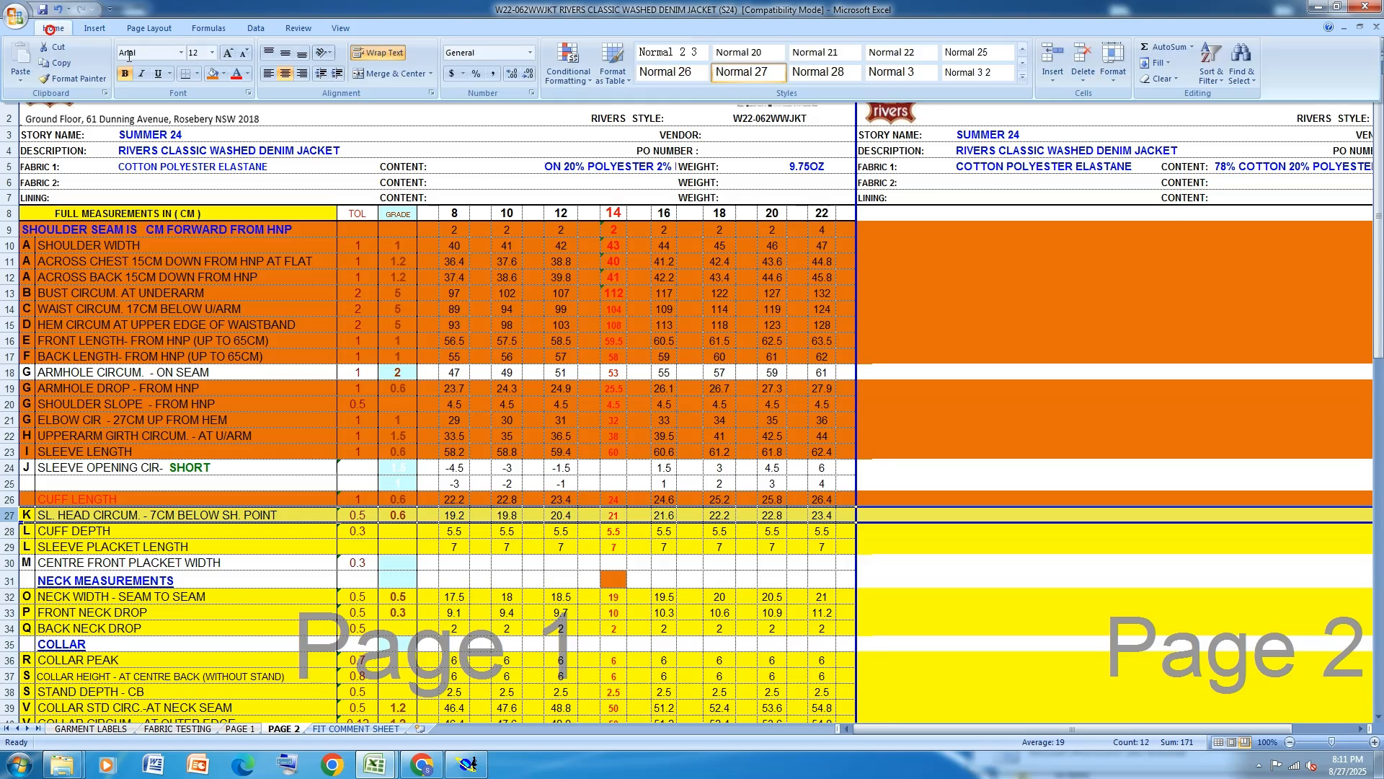
click(212, 74)
click(336, 625)
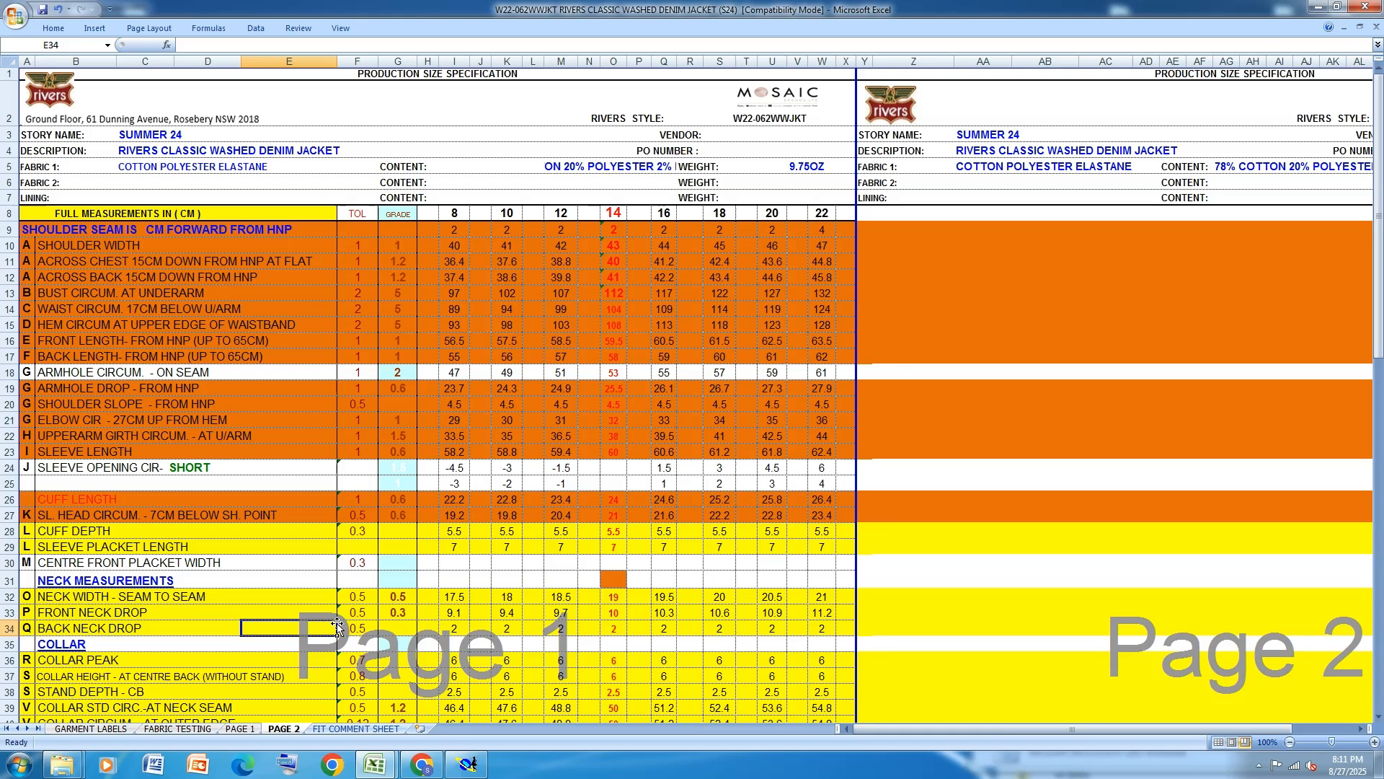
Fill the Cuff Depth and Sleeve Placket Length rows with orange.
click(10, 531)
click(52, 29)
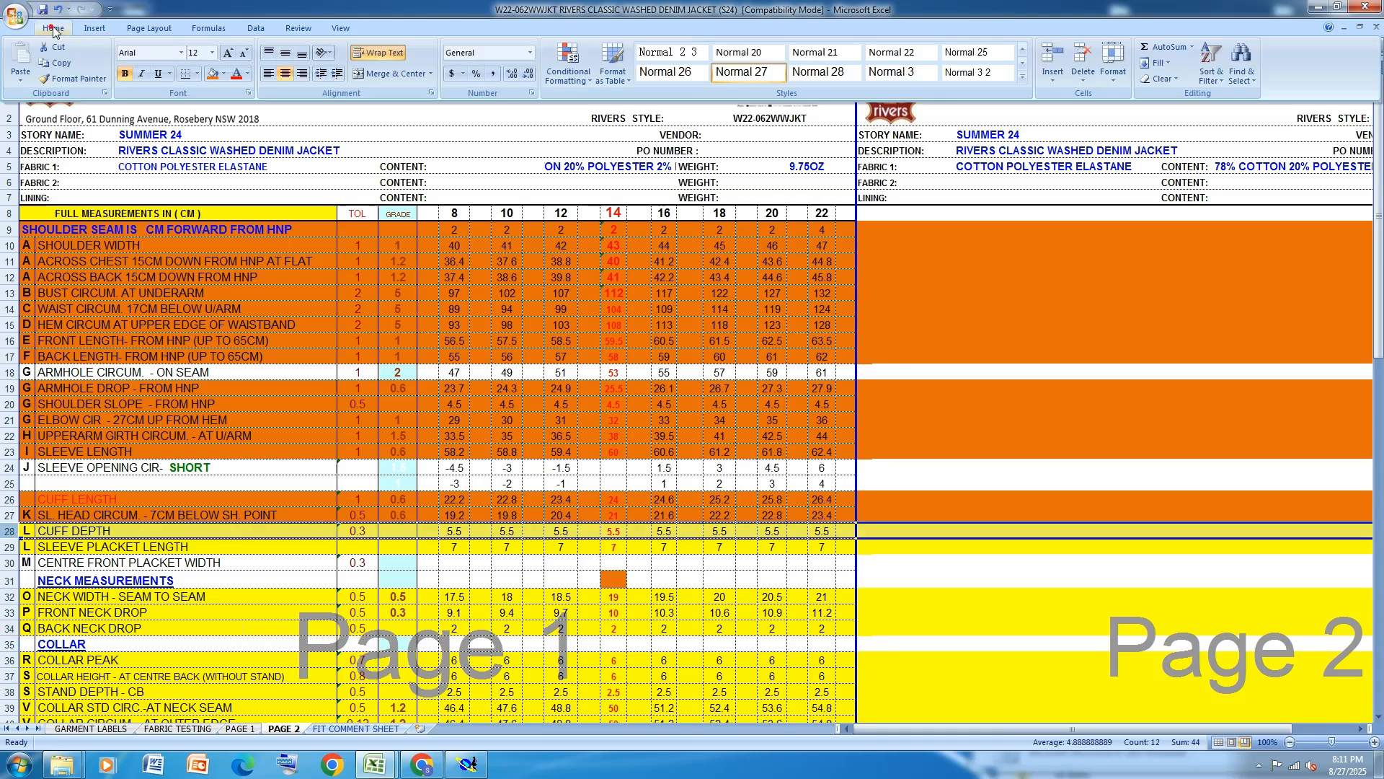
click(213, 75)
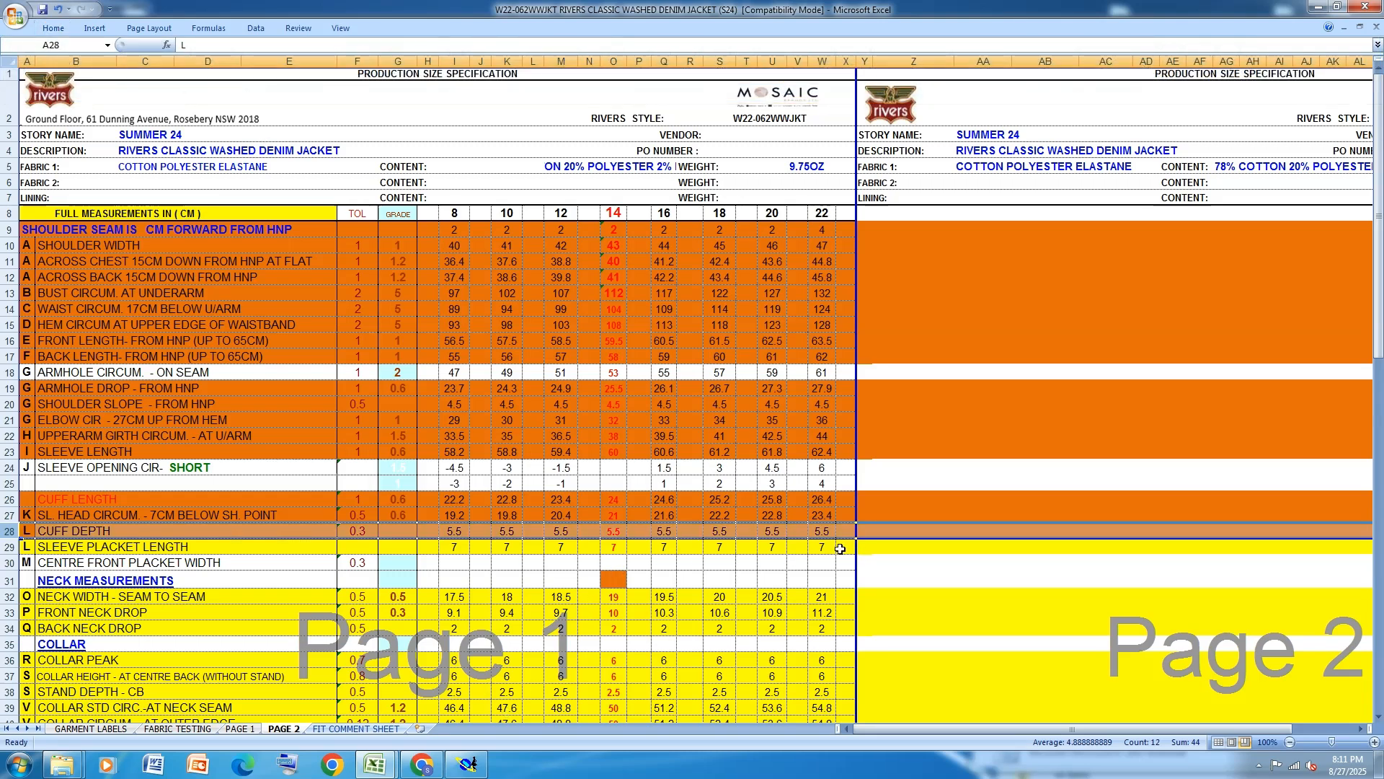
click(10, 547)
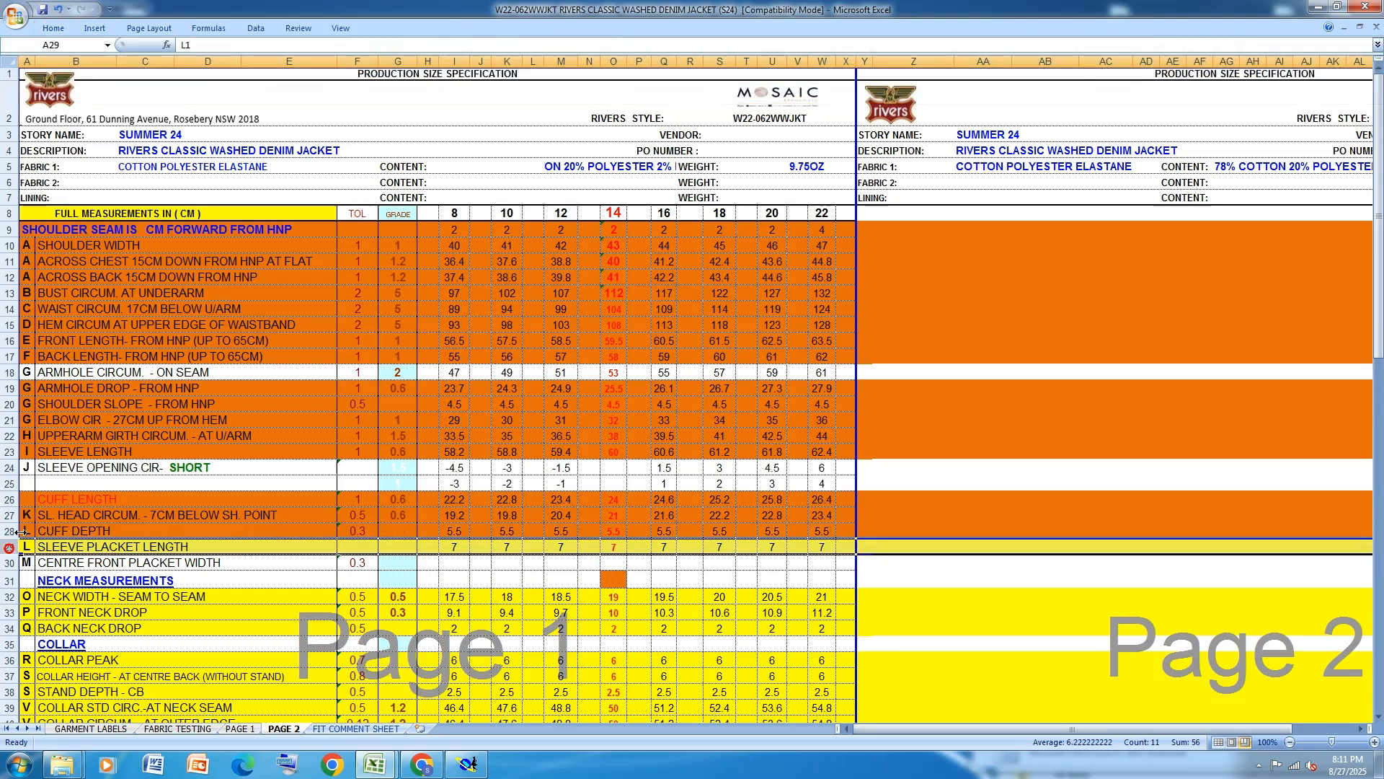
click(52, 29)
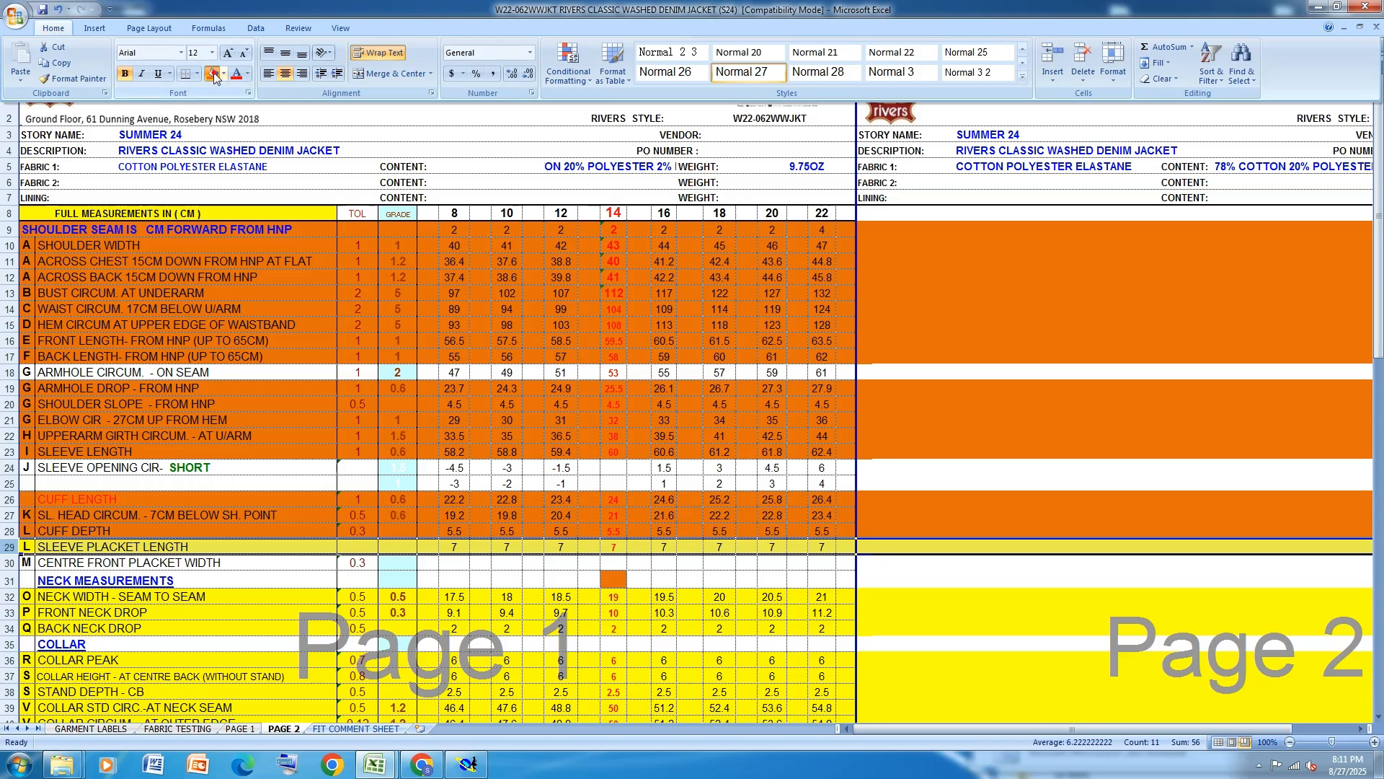
click(213, 74)
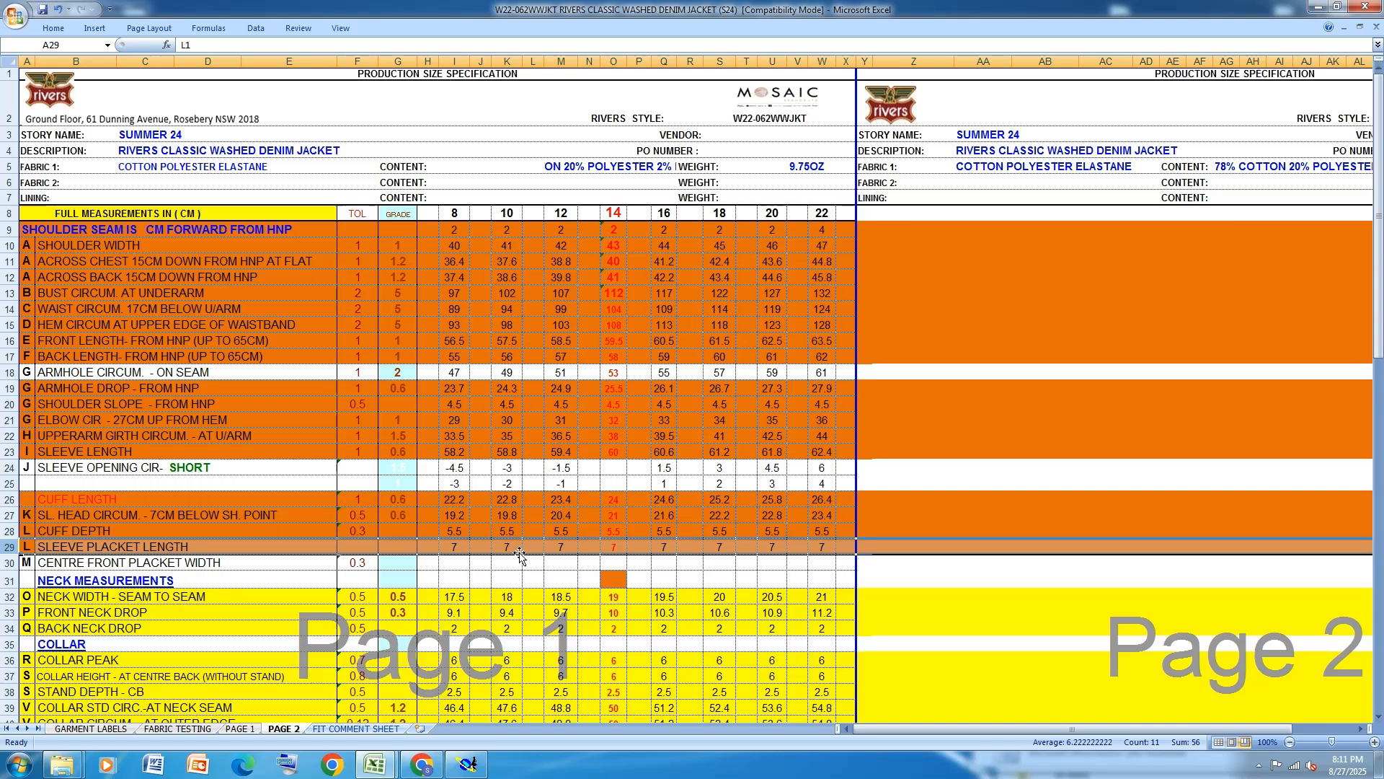
Switch to Modaris and set the Y grading step (ddy) of the sleeve cap's upper curve point to 0.3 for all sizes.
click(483, 770)
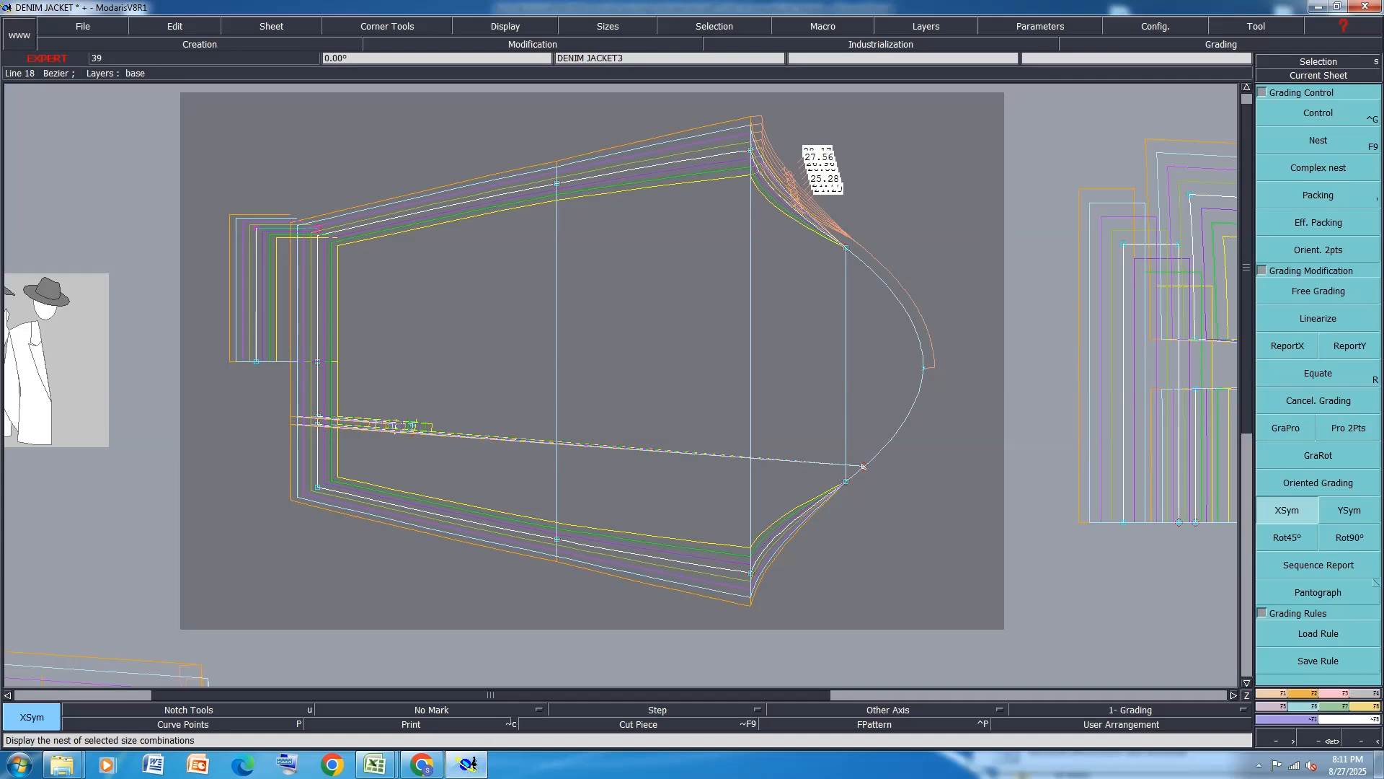
click(1361, 122)
click(846, 248)
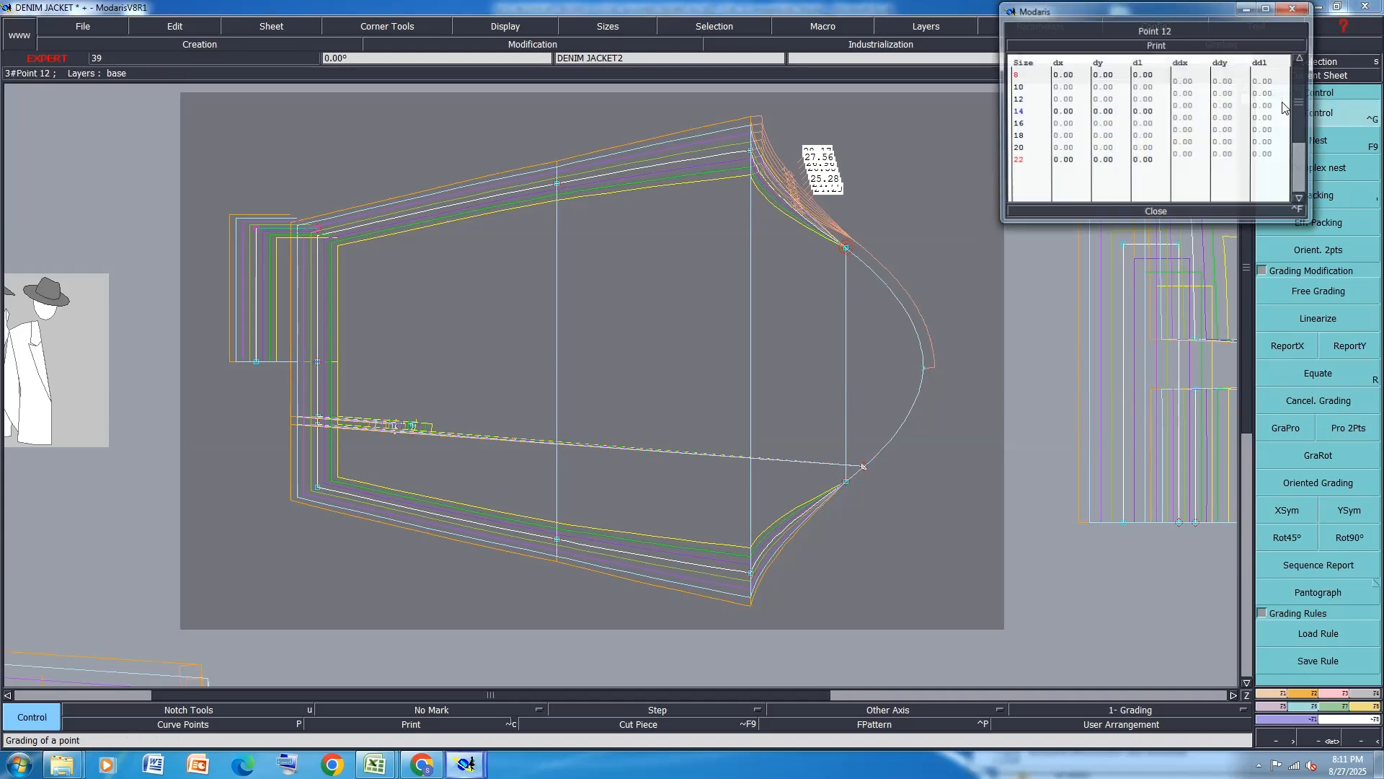
drag(1230, 86, 1230, 163)
text(.3)
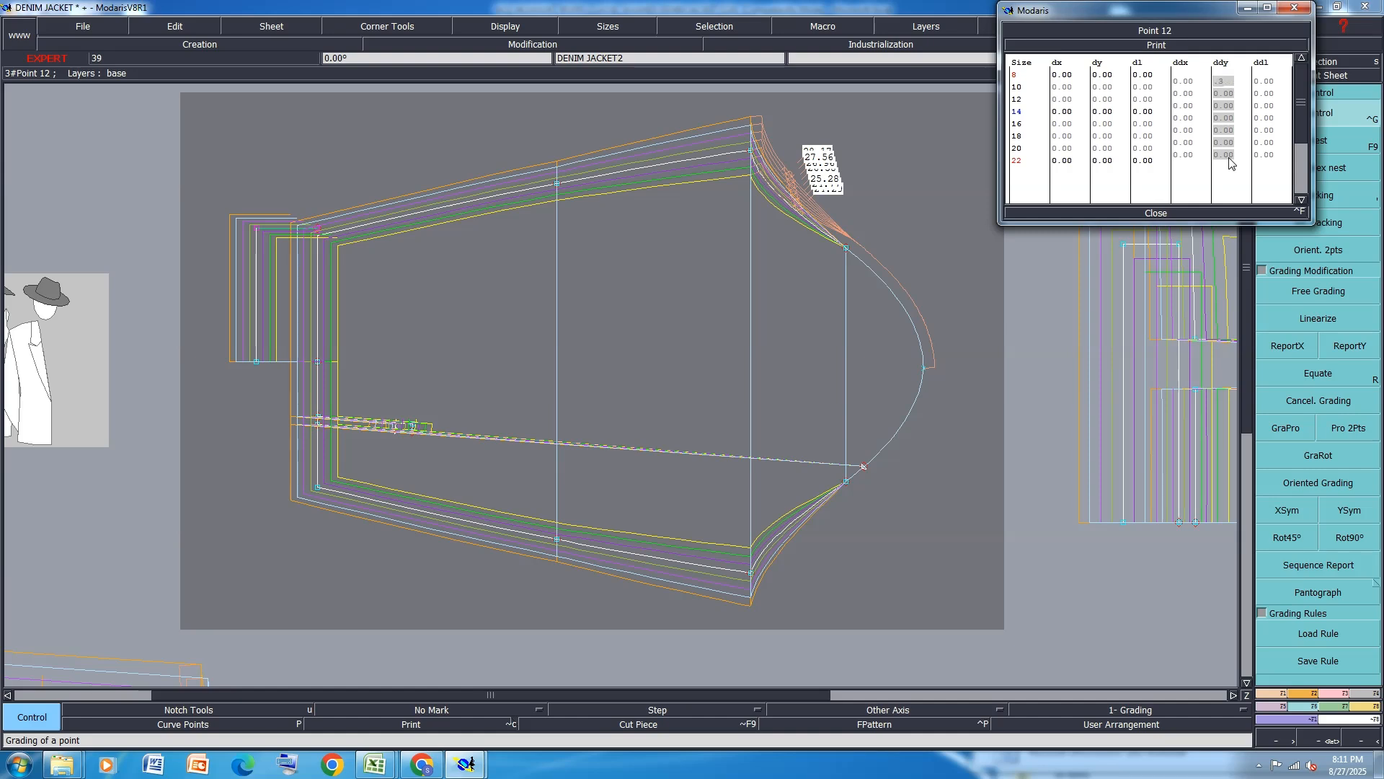
key(Return)
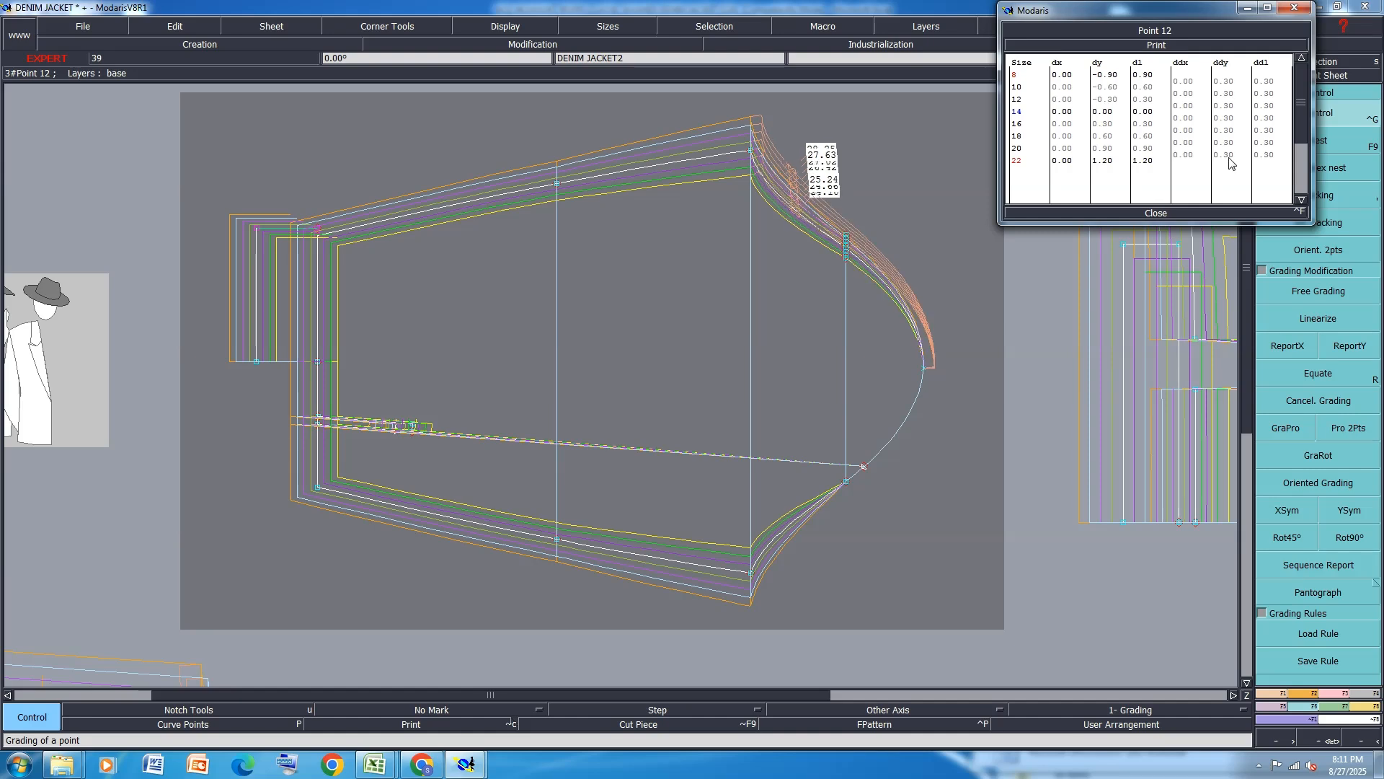
click(1157, 212)
Copy the Y grading to the sleeve cap's lower curve point with ReportY and mirror it with XSym.
click(1350, 346)
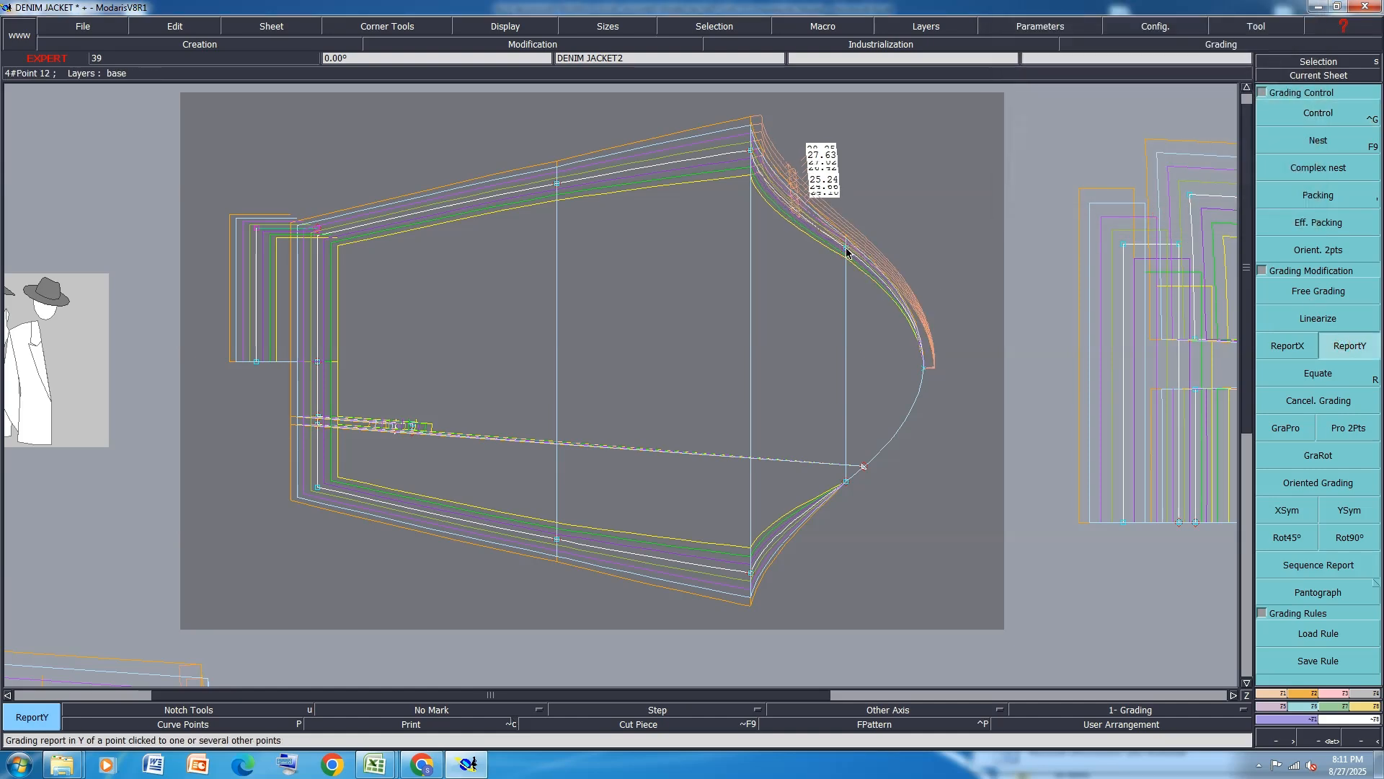
click(847, 481)
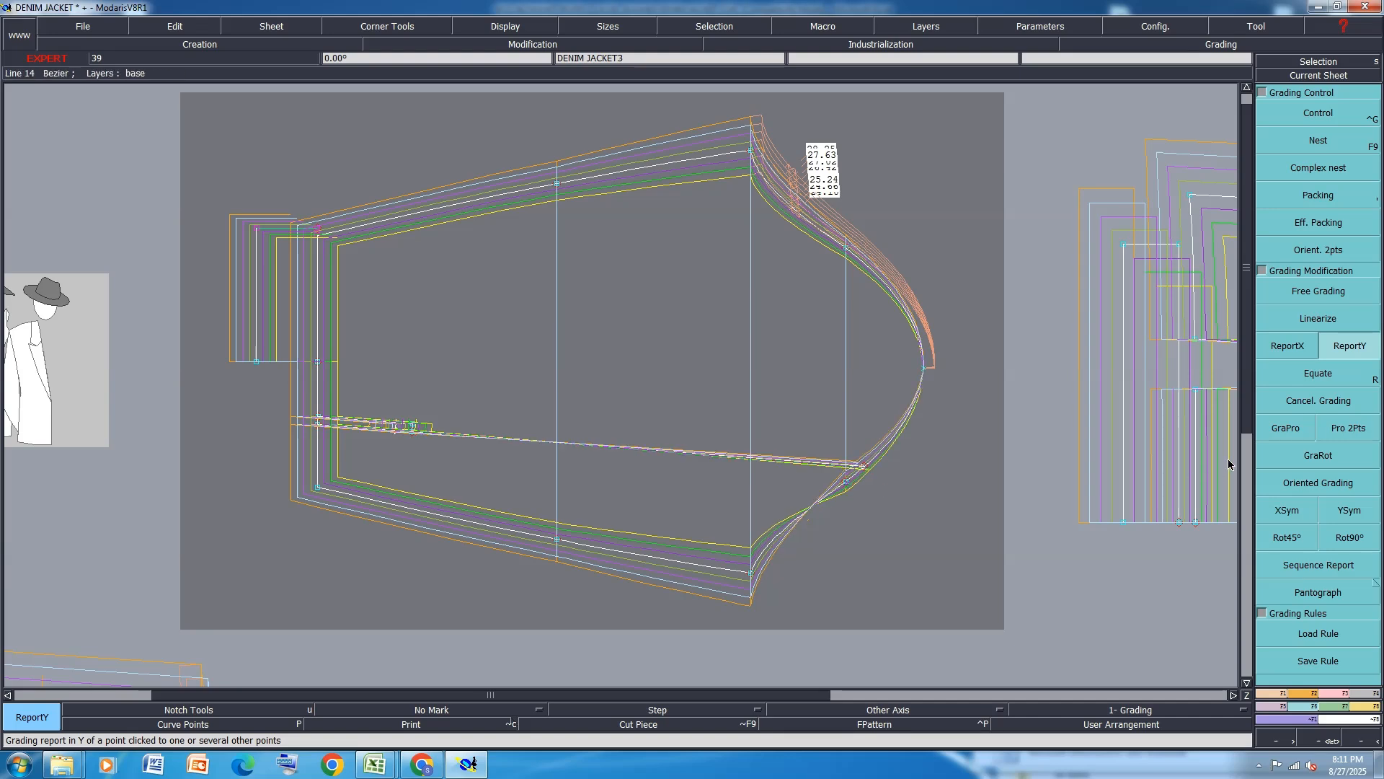
click(1298, 518)
click(846, 481)
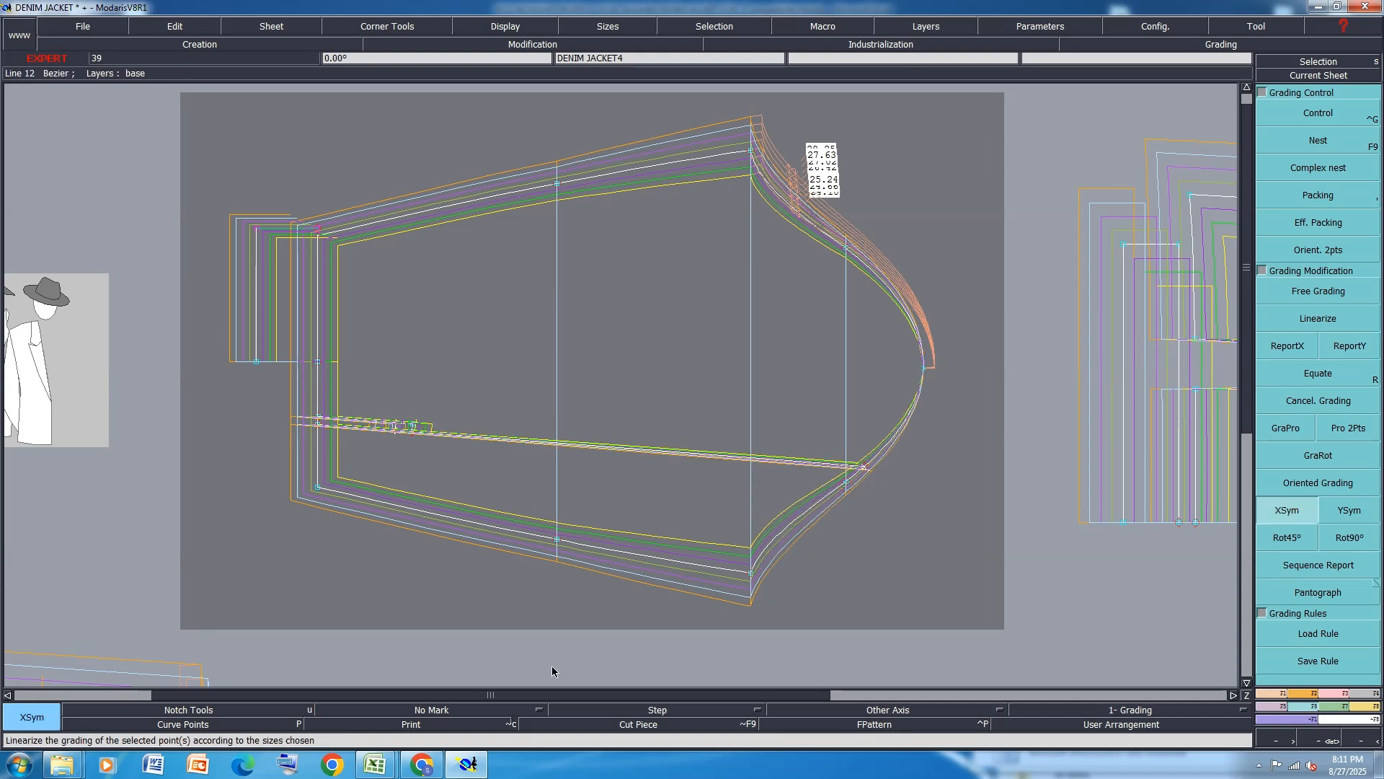
Switch to the Excel size specification and fill the Neck Width - Seam to Seam row with orange.
mouse_move(374, 766)
click(426, 698)
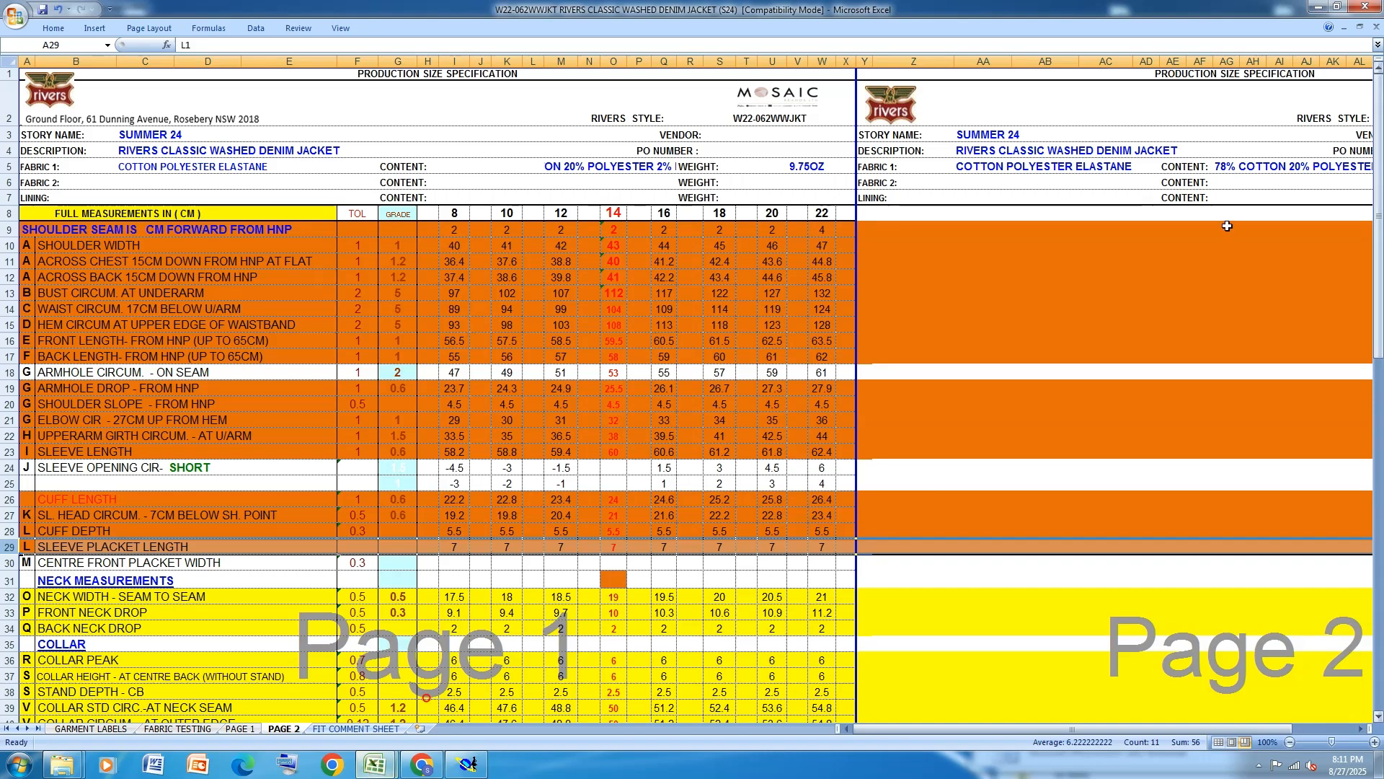
scroll(507, 347, down, 3)
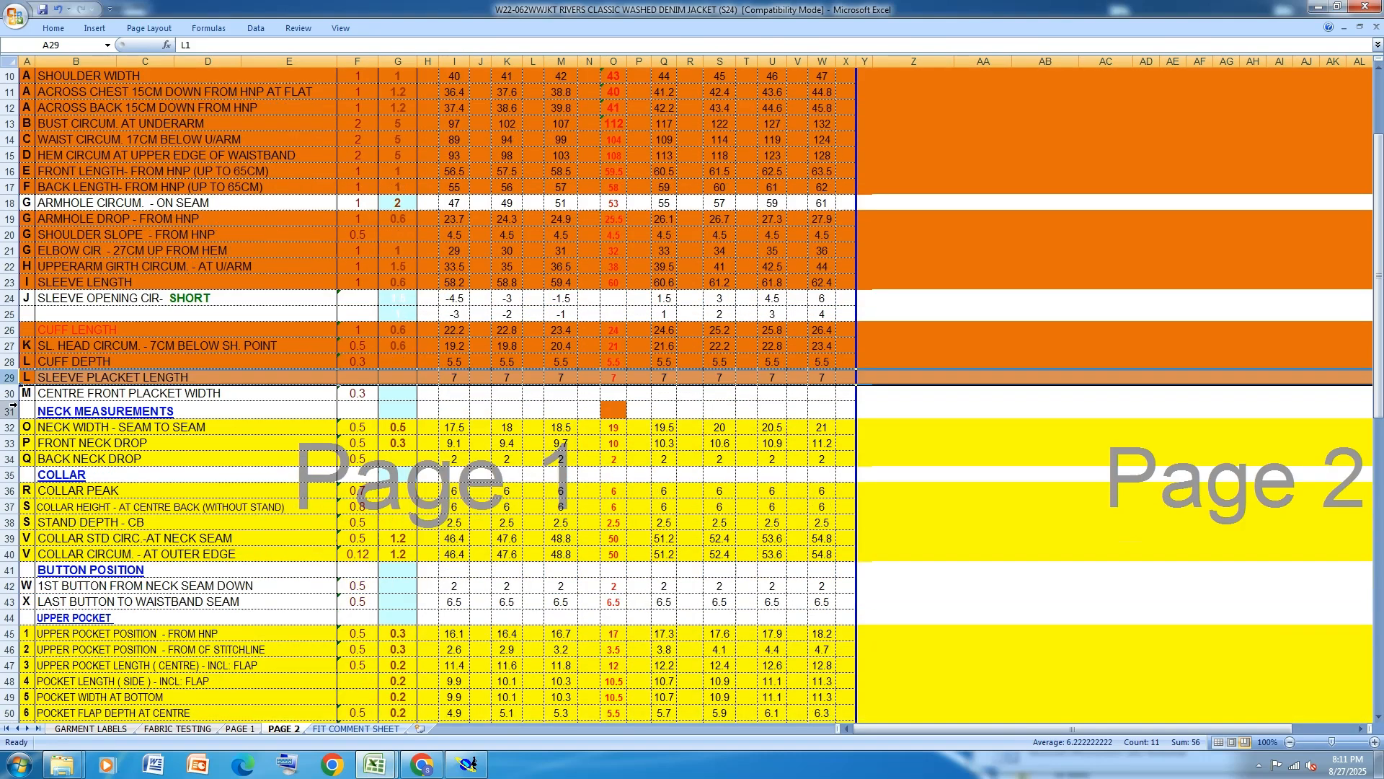
click(11, 427)
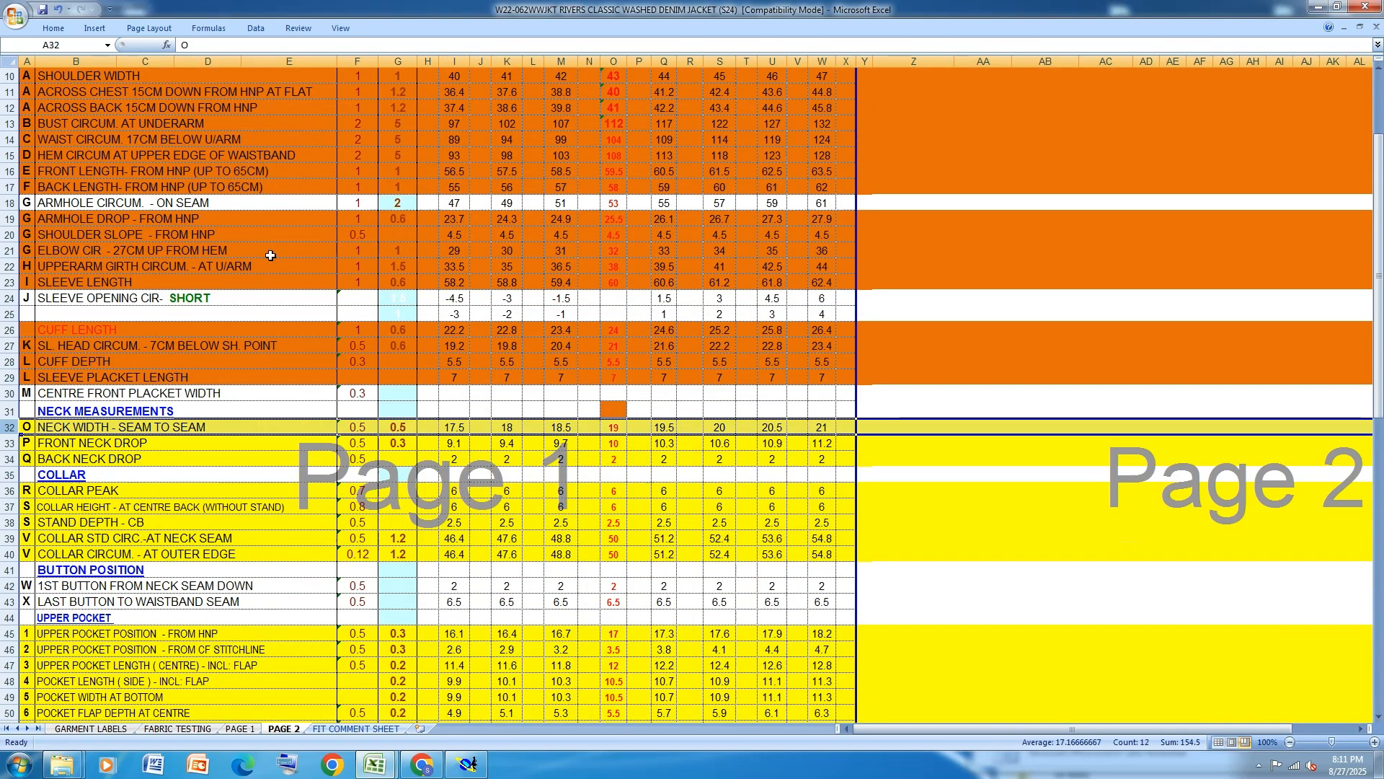
click(53, 28)
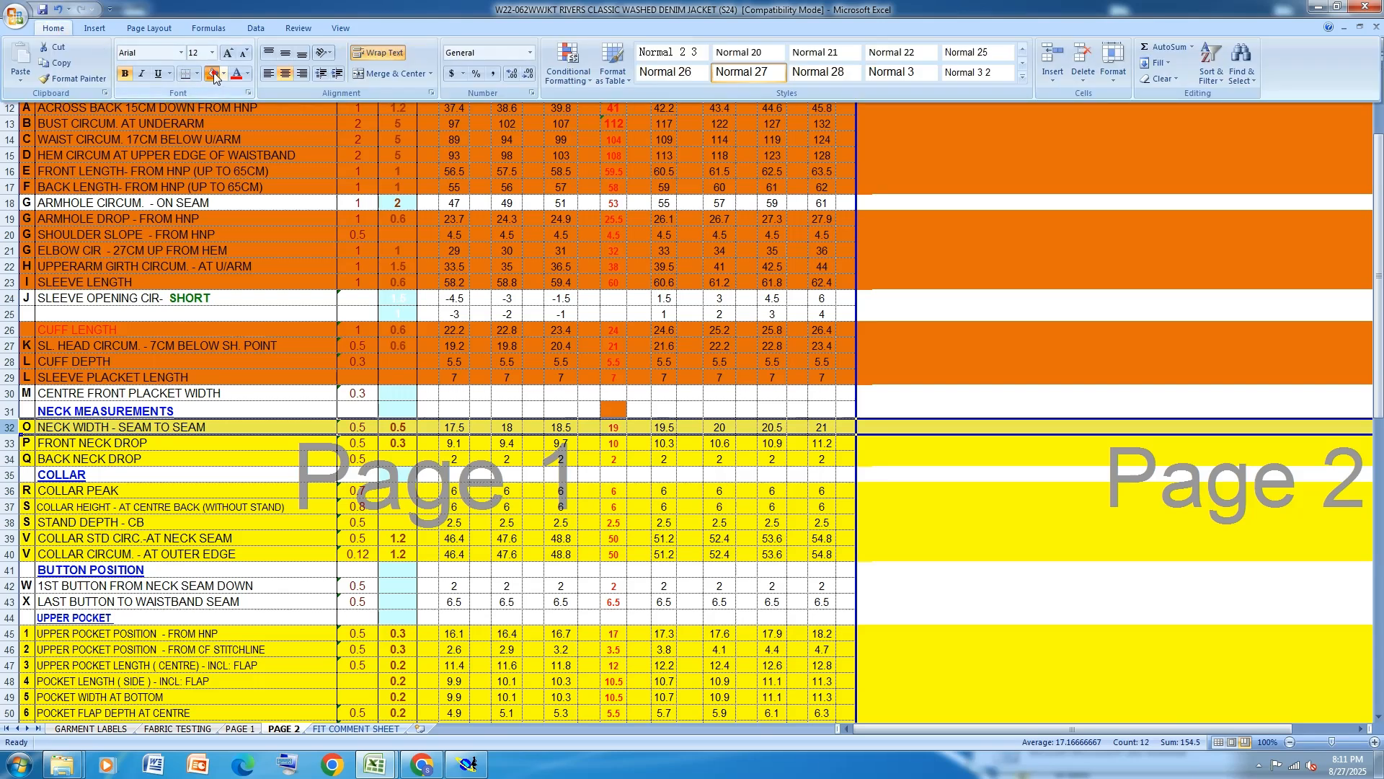
click(211, 74)
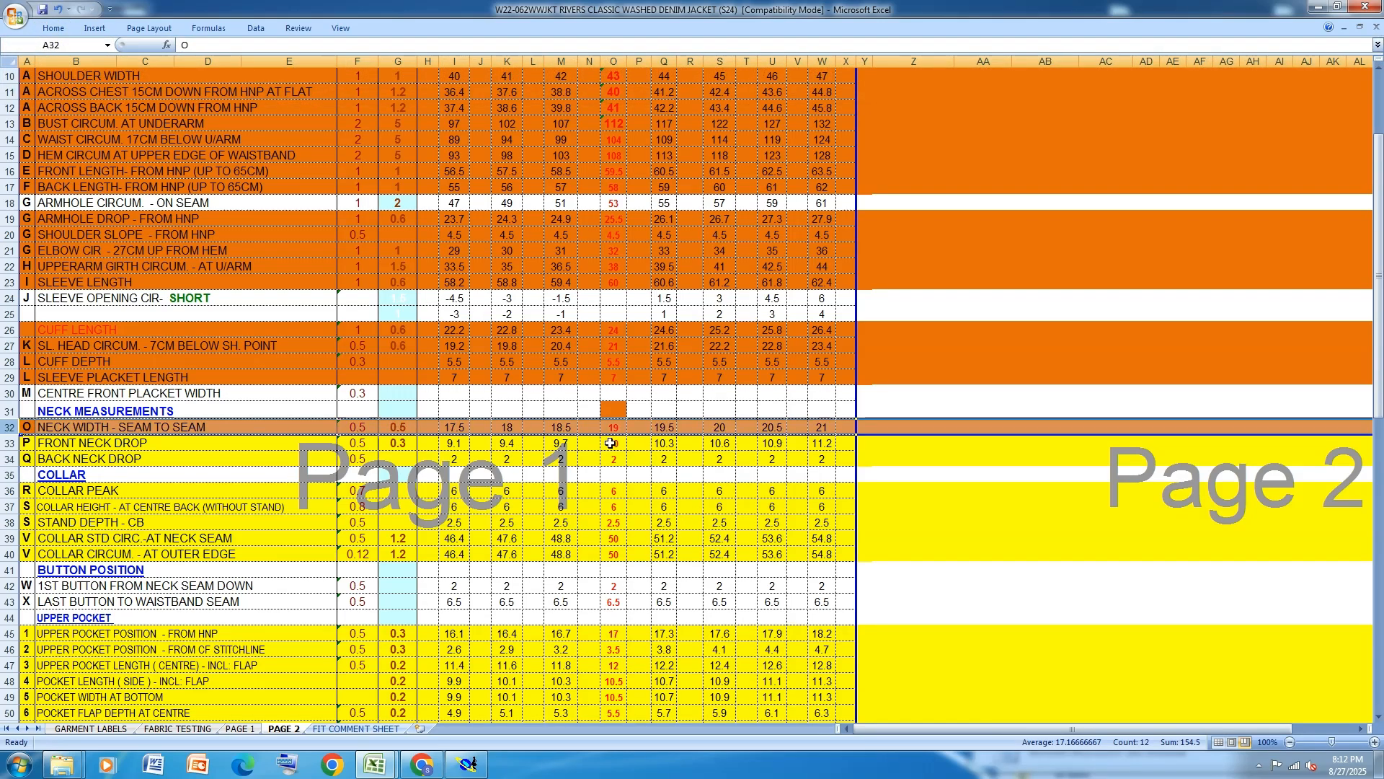
Switch to Modaris and set the Y grading step (ddy) of the back panel's middle neck-shoulder point to 0.25 for all sizes.
click(467, 765)
scroll(512, 507, down, 5)
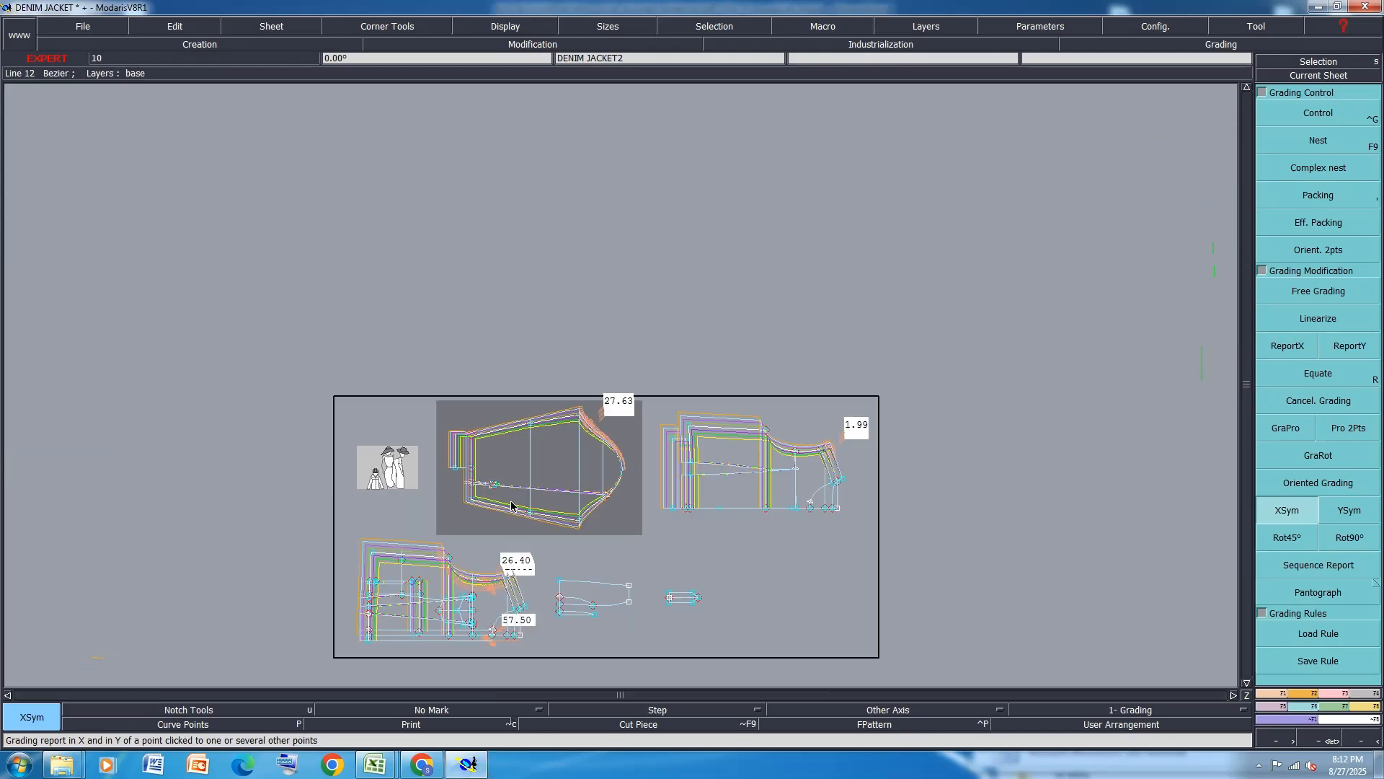
scroll(886, 509, up, 5)
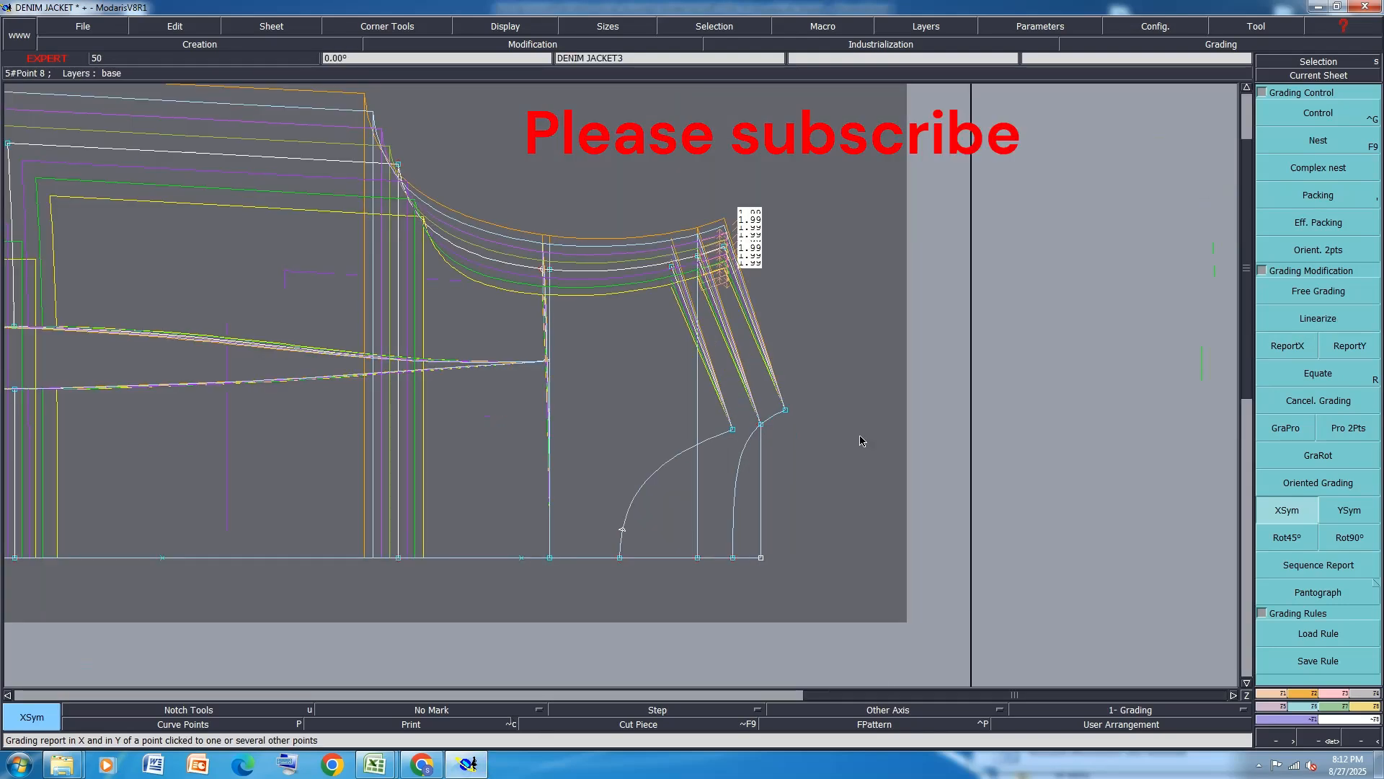
key(ctrl+g)
click(761, 425)
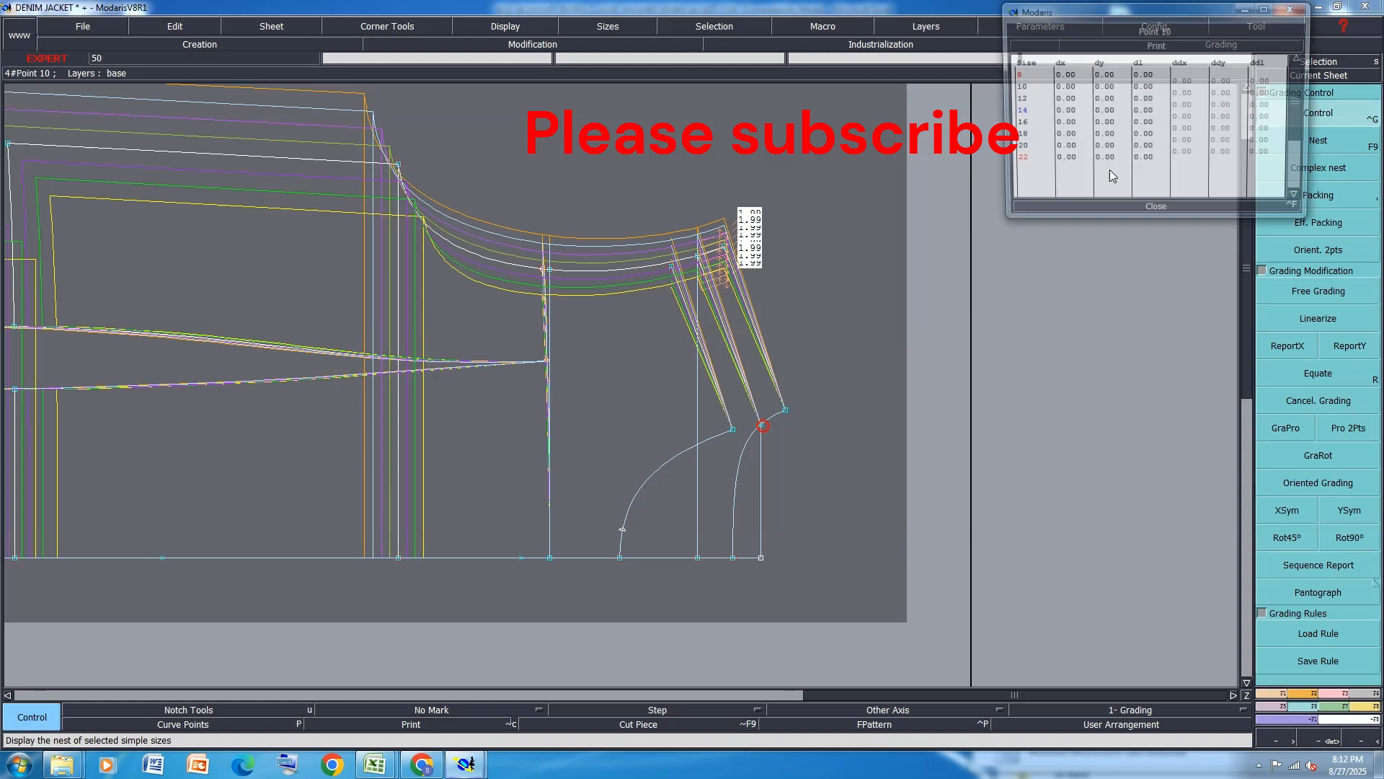
drag(1223, 81, 1228, 158)
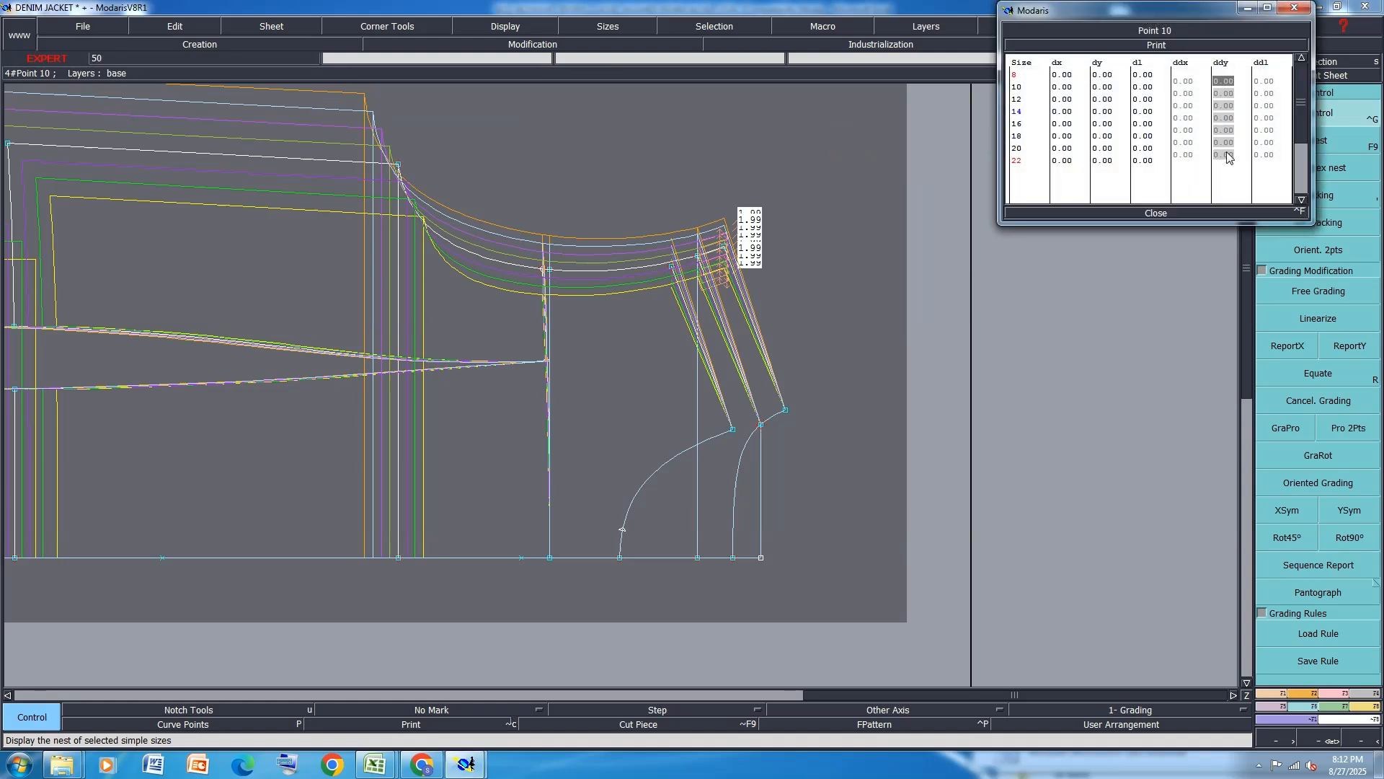
text(0.25)
key(Return)
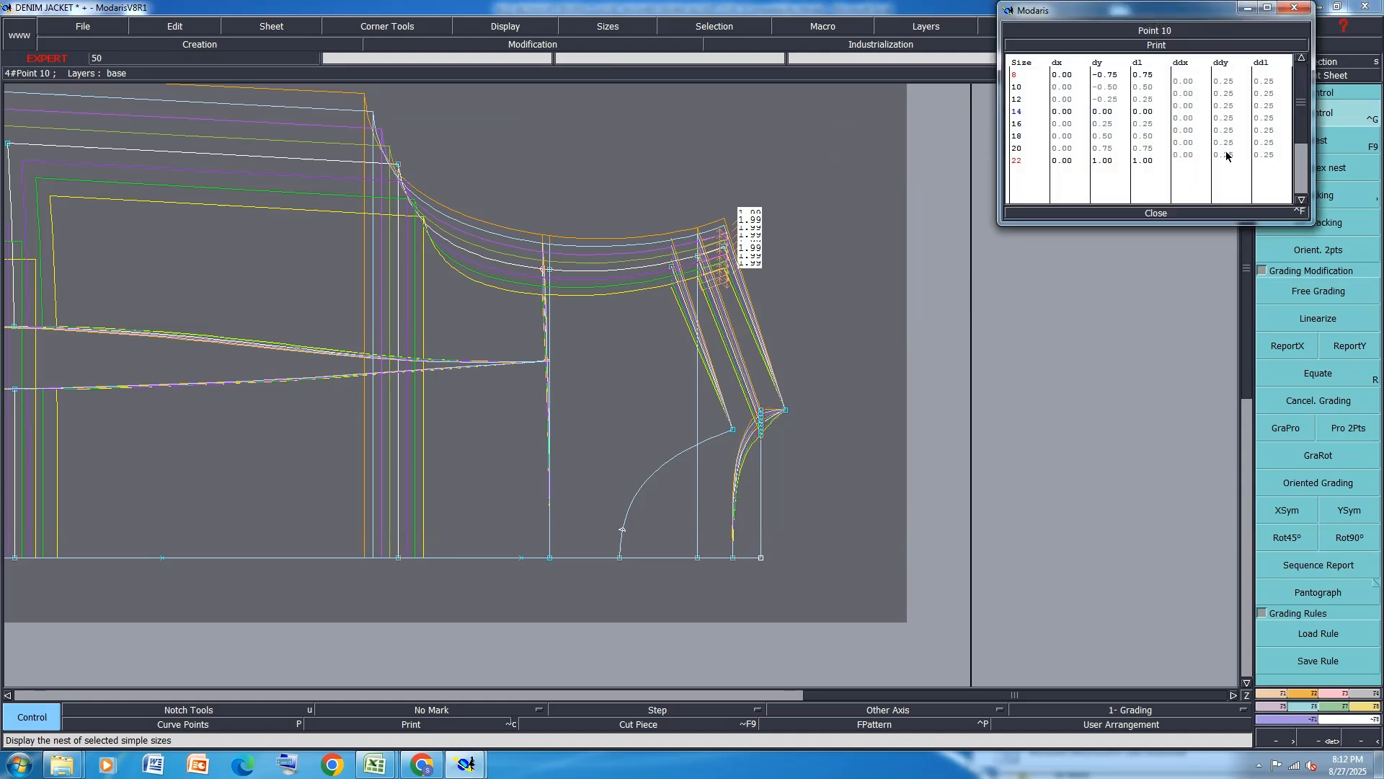
click(1156, 213)
Copy the Y grading of the back panel's middle neck-shoulder point to its neighbouring neck-shoulder points with ReportY.
click(1349, 346)
click(735, 431)
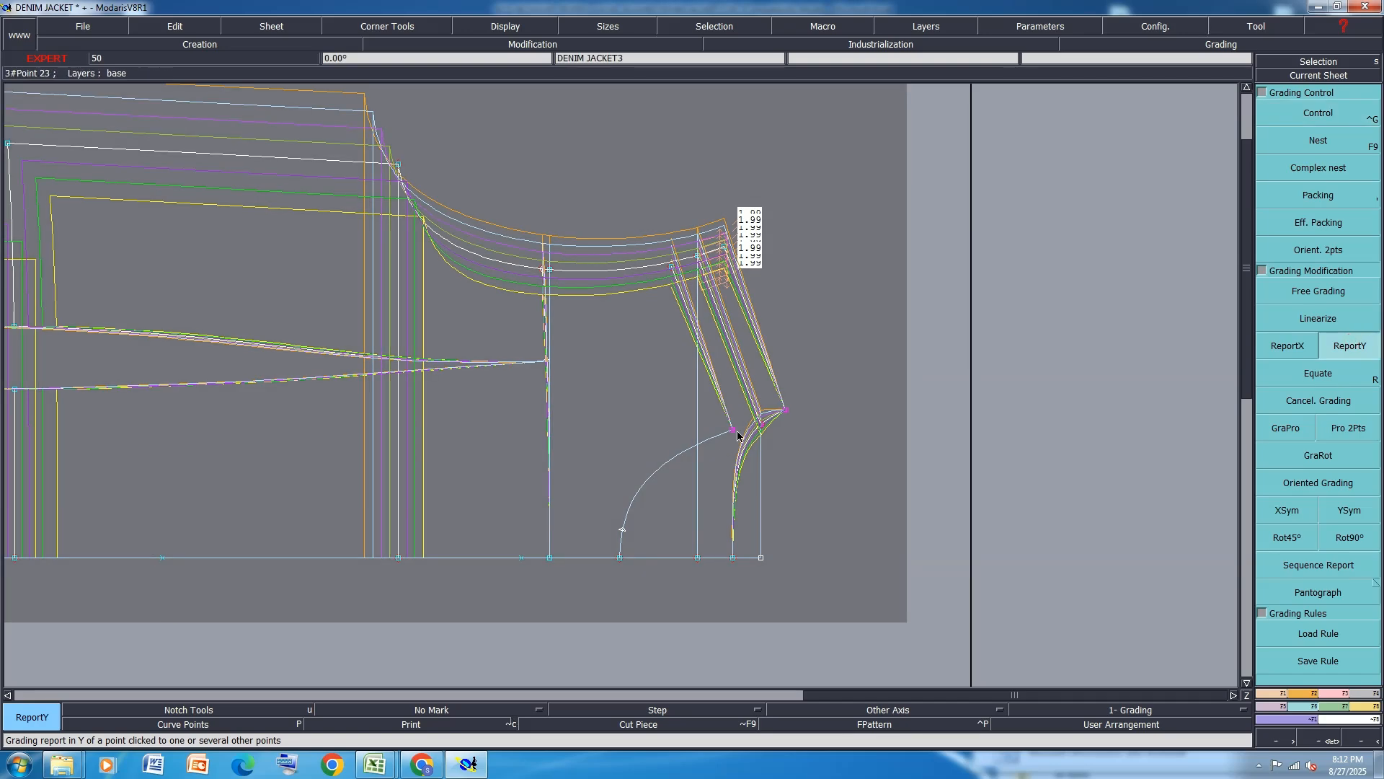
click(760, 425)
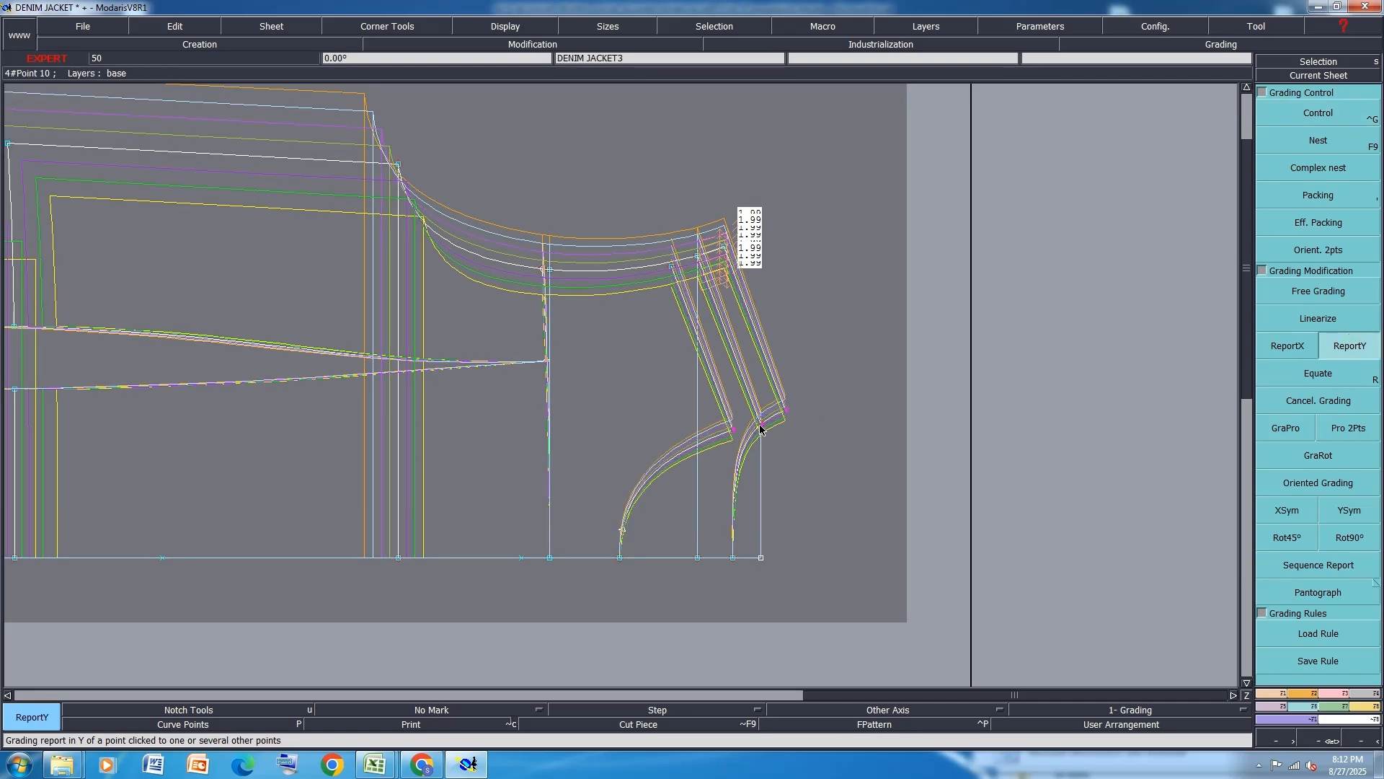
Copy the neck-shoulder Y grading to the three neck-shoulder points of the front panel with ReportY.
scroll(909, 341, down, 1)
scroll(908, 342, down, 1)
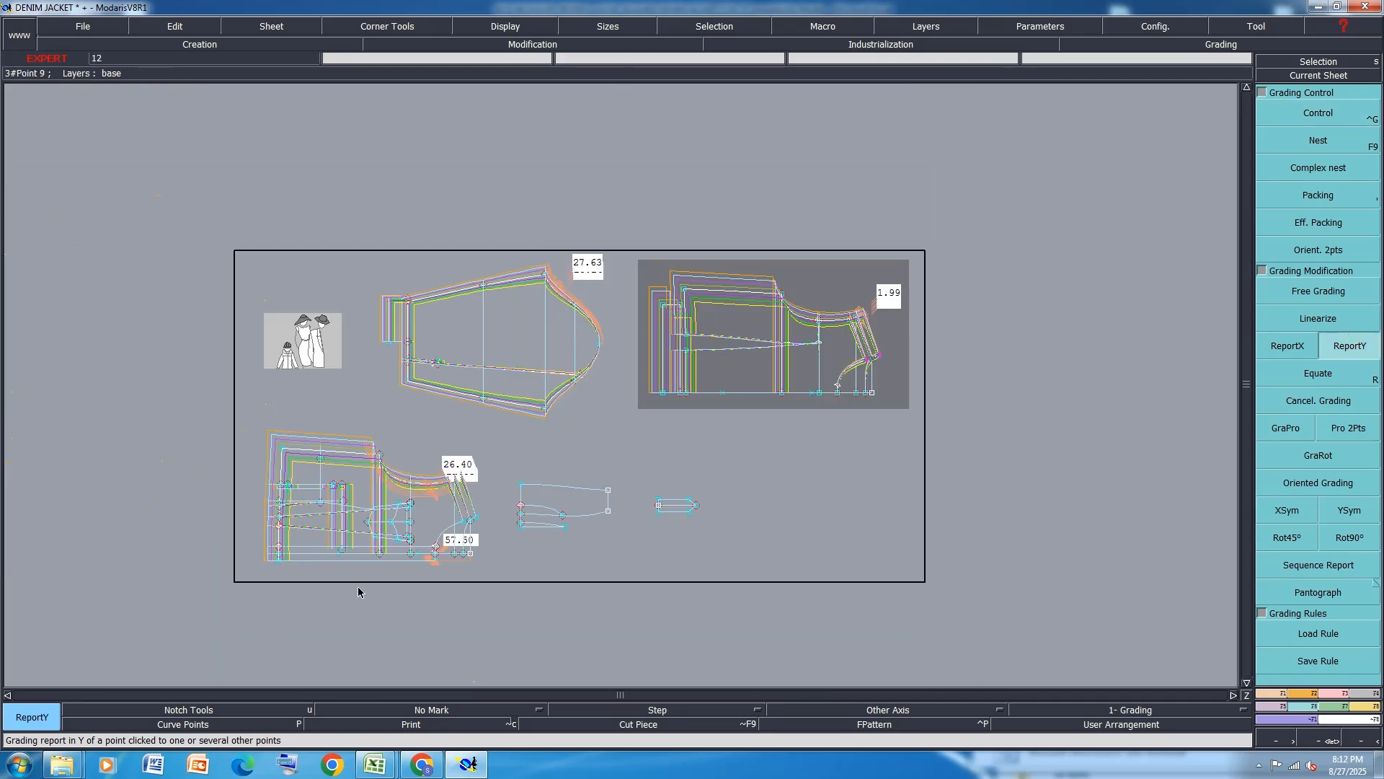
scroll(510, 565, up, 2)
scroll(556, 492, up, 1)
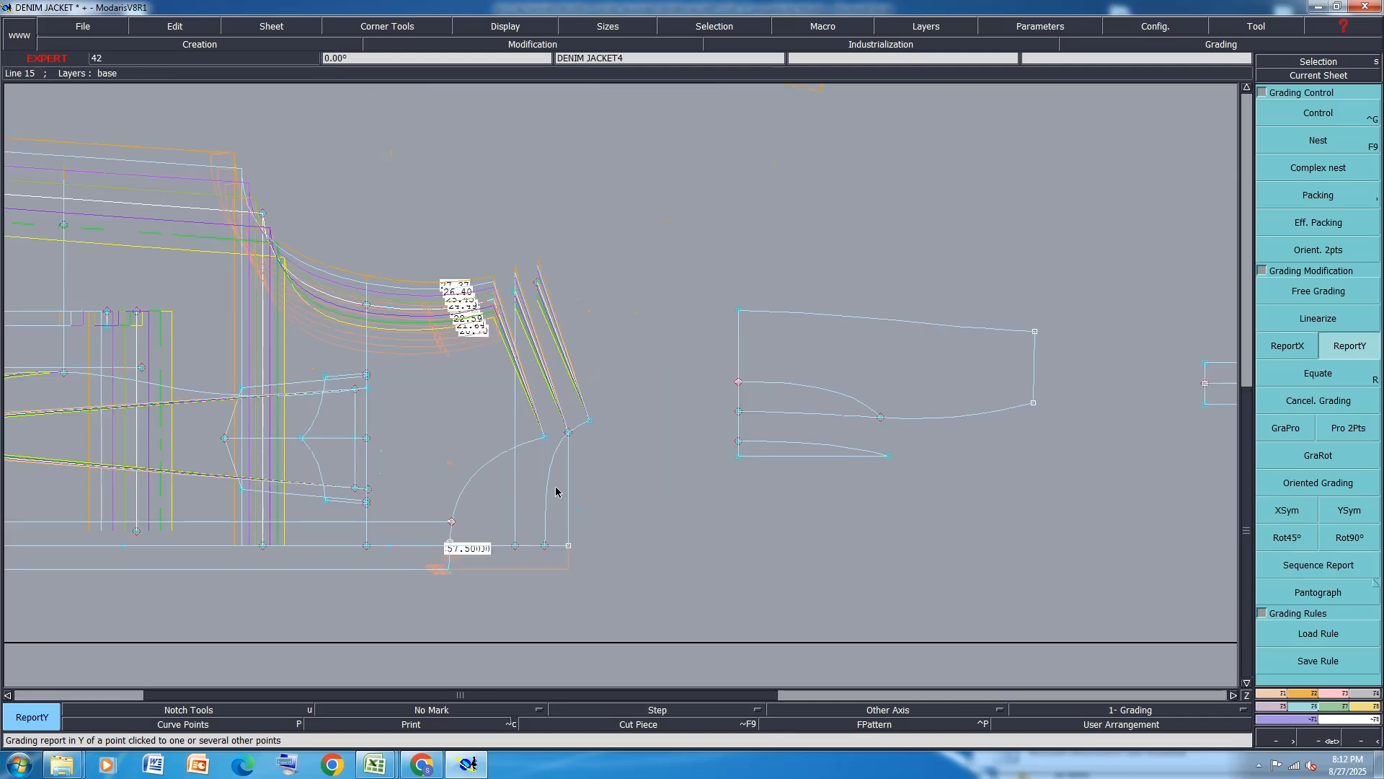
click(588, 421)
drag(604, 406, 516, 462)
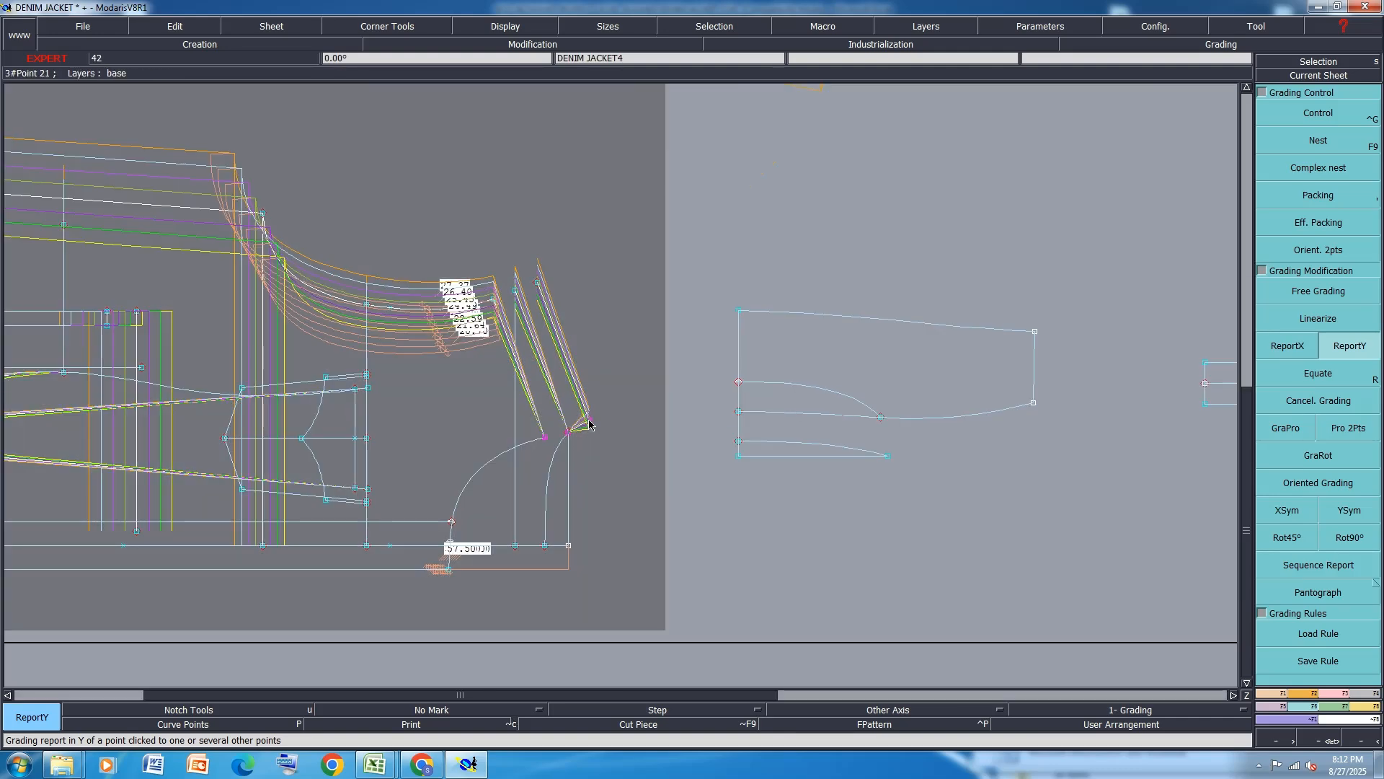
click(589, 423)
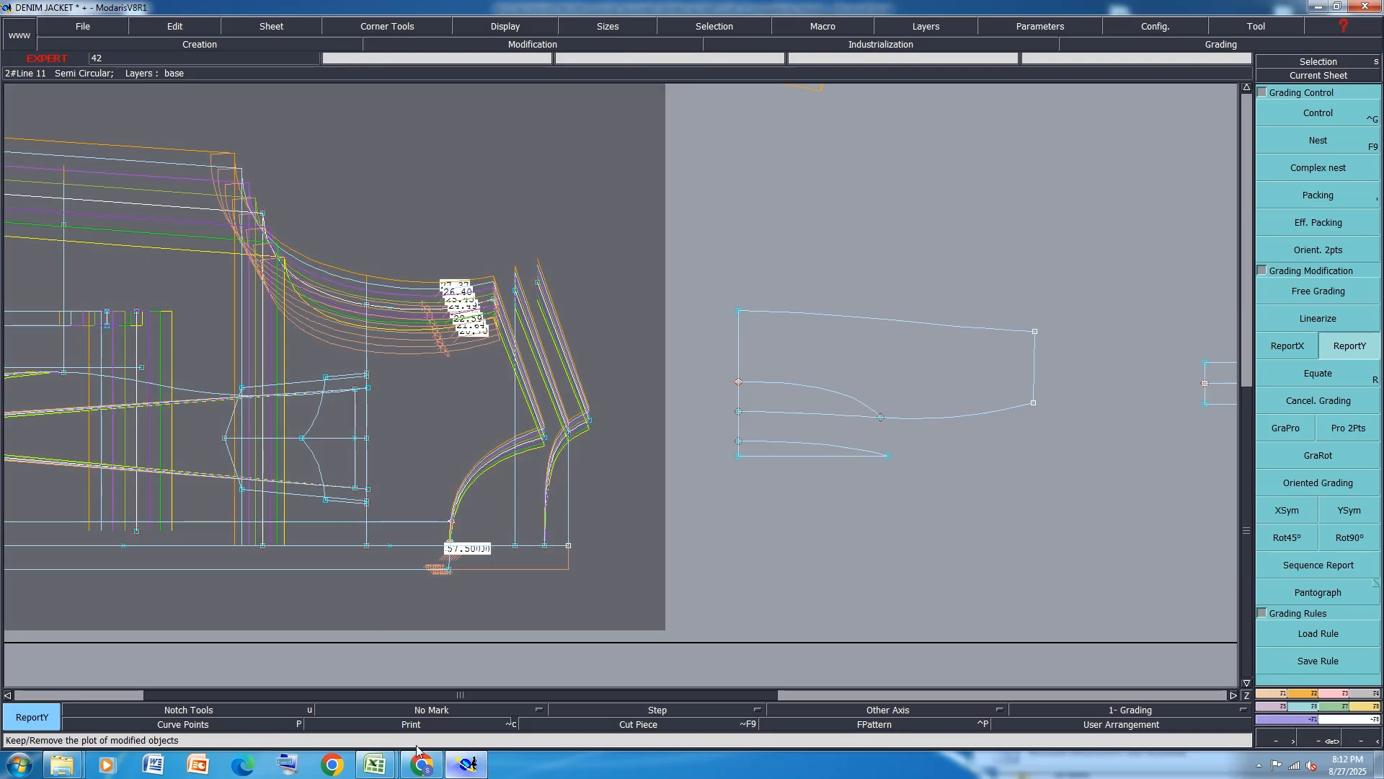
Switch to the Excel size specification and fill the Front Neck Drop and Back Neck Drop rows with orange.
click(377, 769)
click(461, 703)
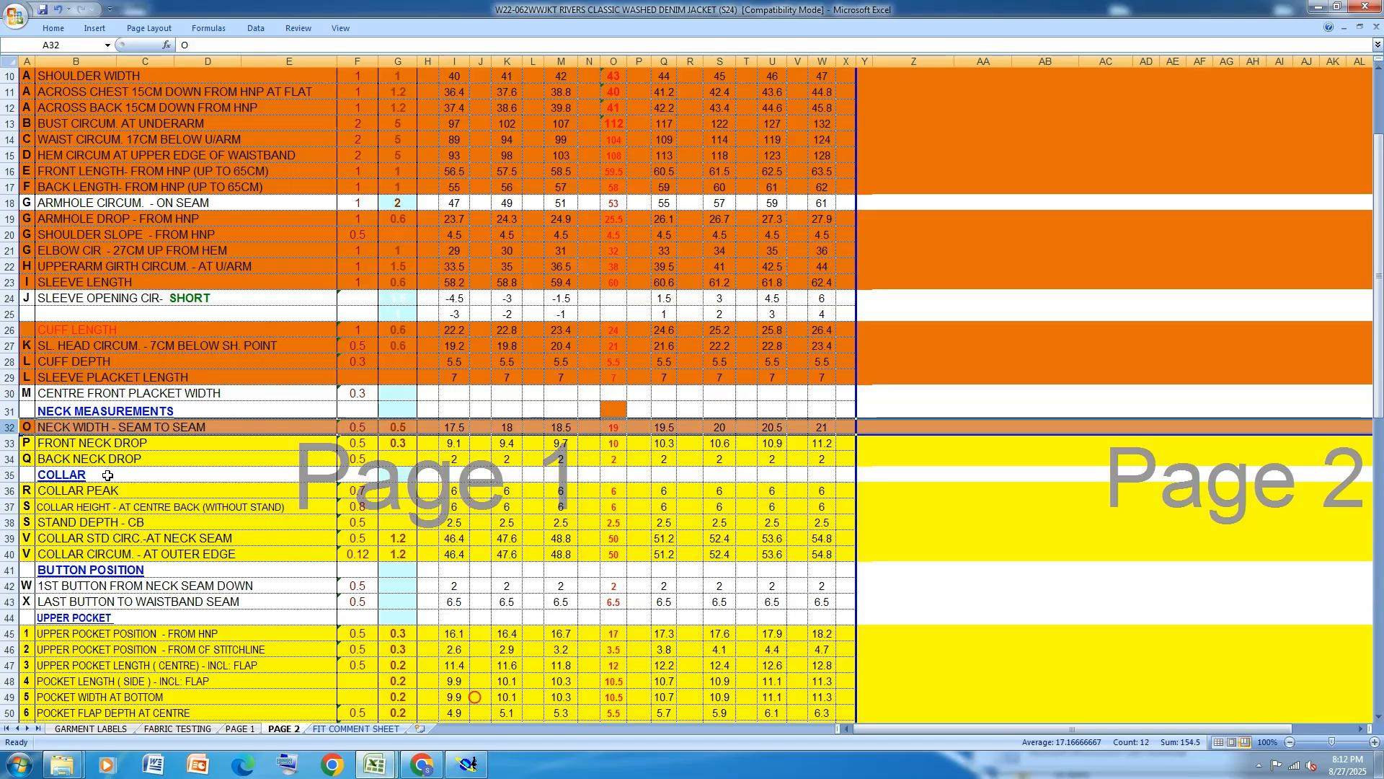
click(11, 442)
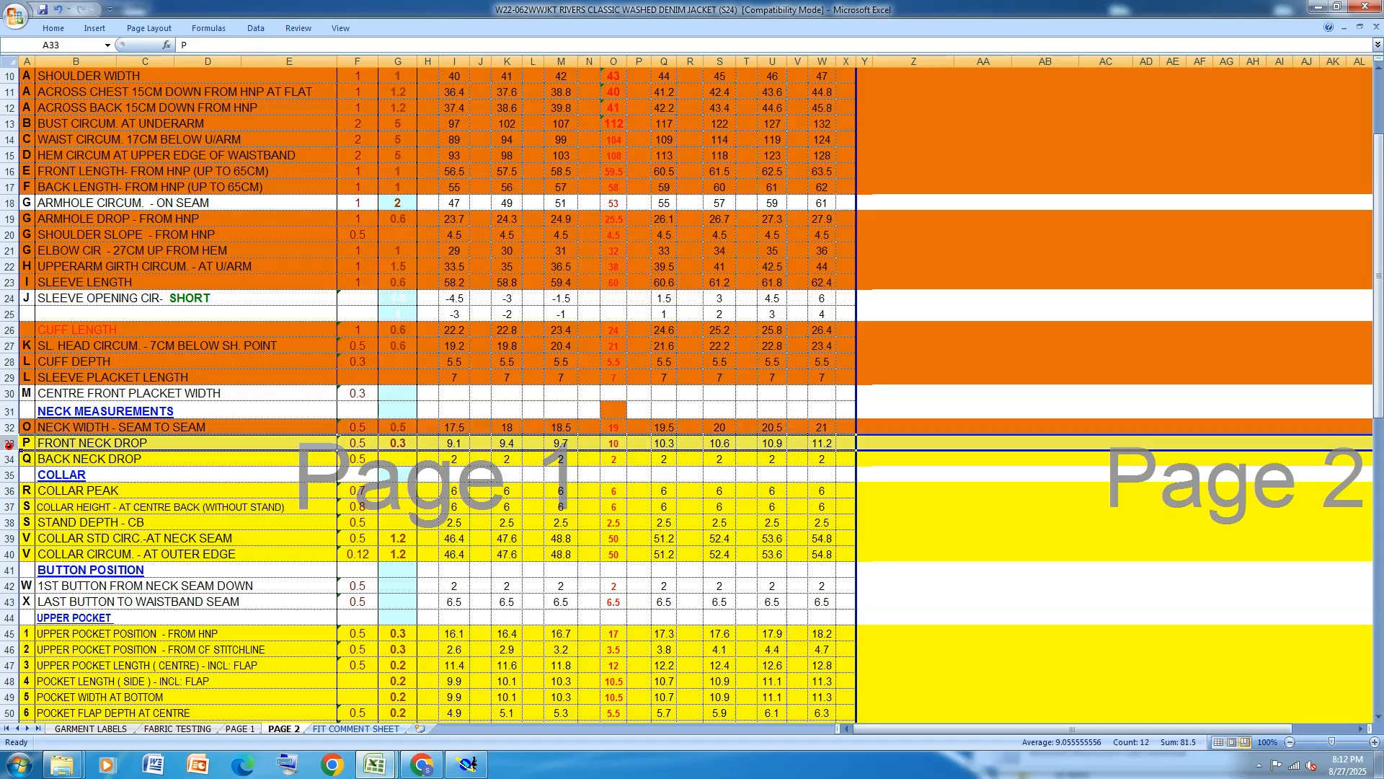
click(55, 28)
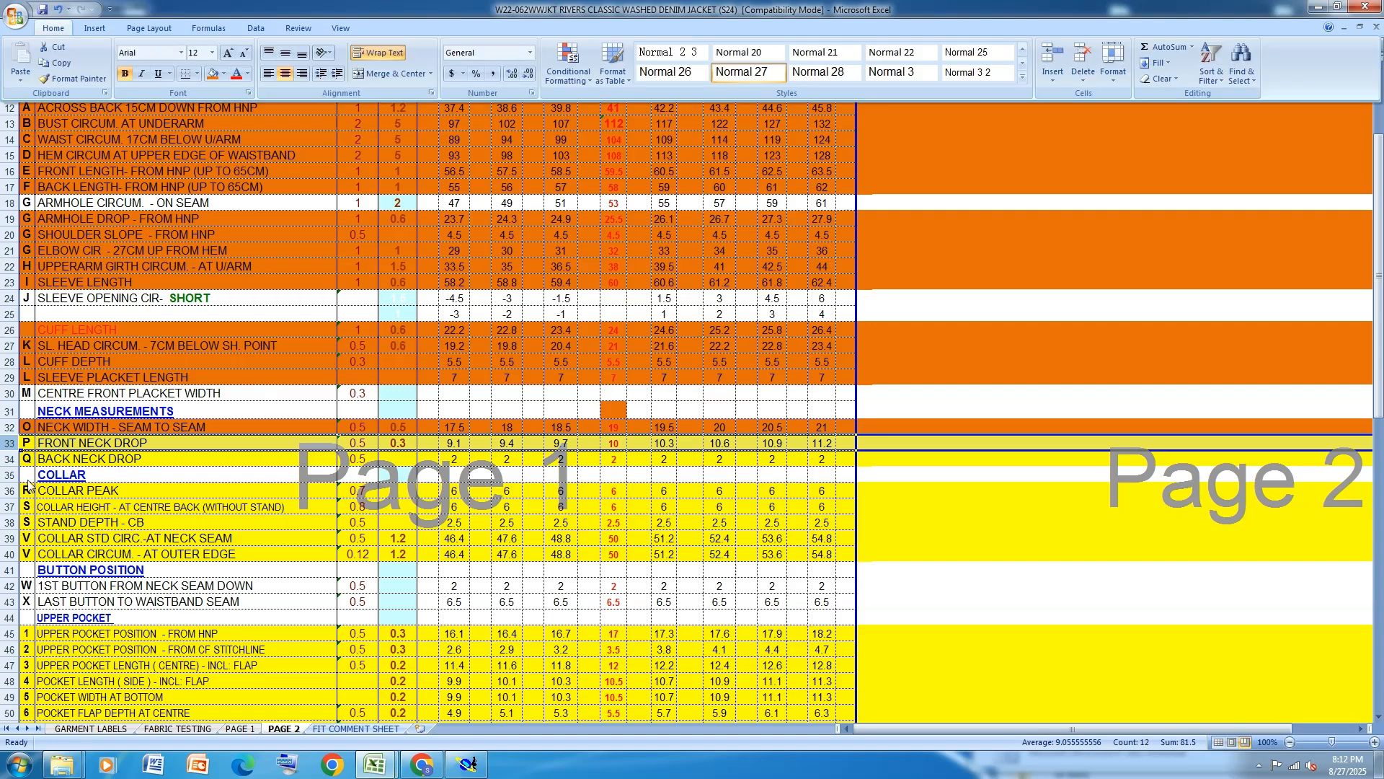
click(7, 445)
drag(7, 445, 8, 460)
click(53, 28)
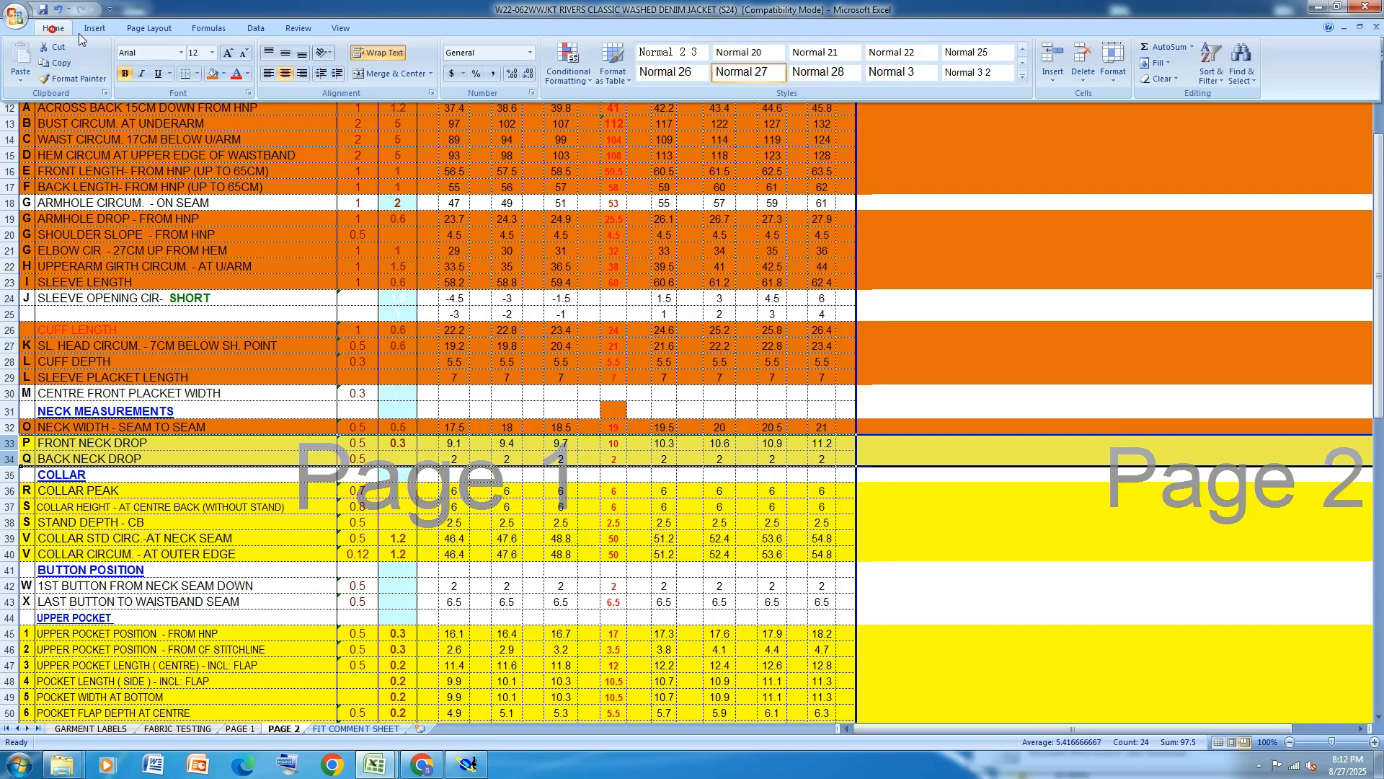
click(211, 75)
click(589, 522)
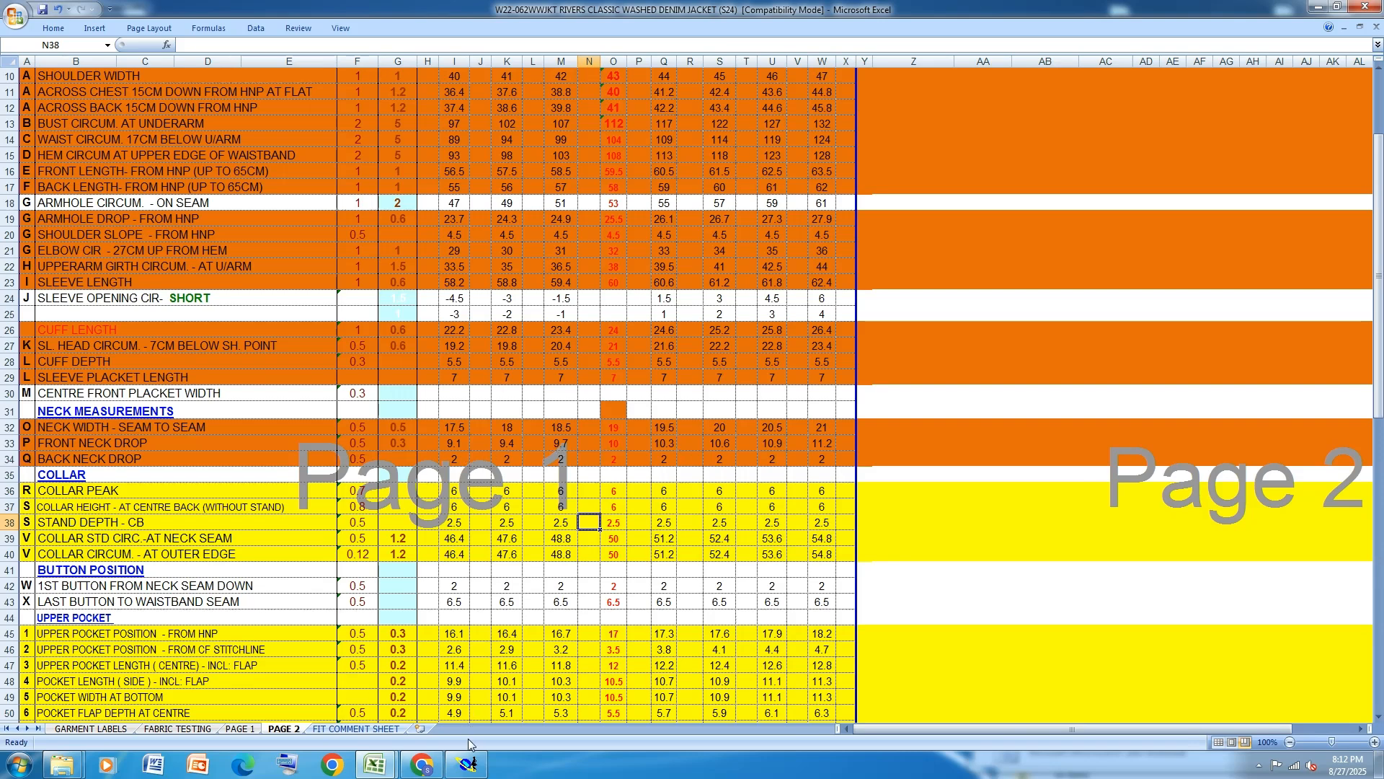
Switch to Modaris and set the X grading step (ddx) of the front neckline's centre front point to -0.3 for all sizes.
click(468, 767)
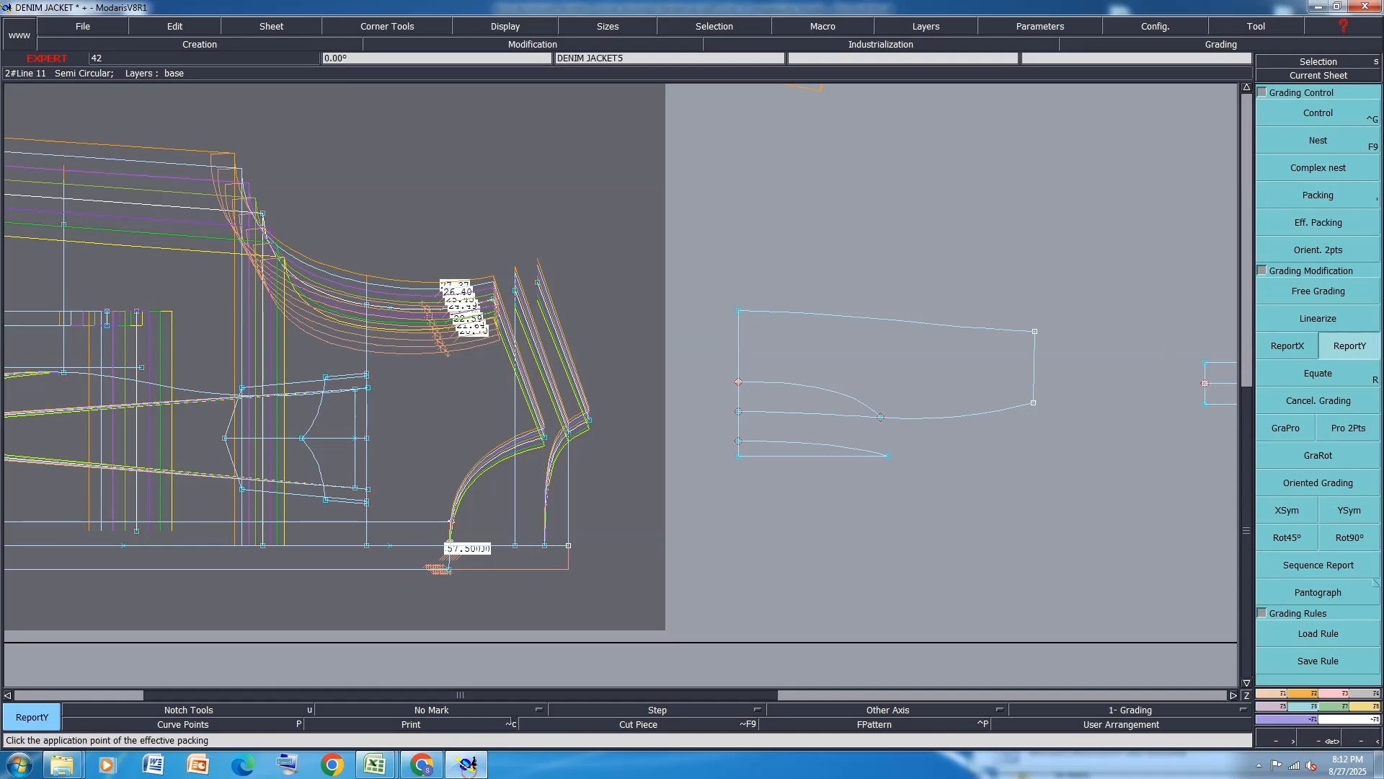
click(1318, 113)
scroll(432, 552, up, 3)
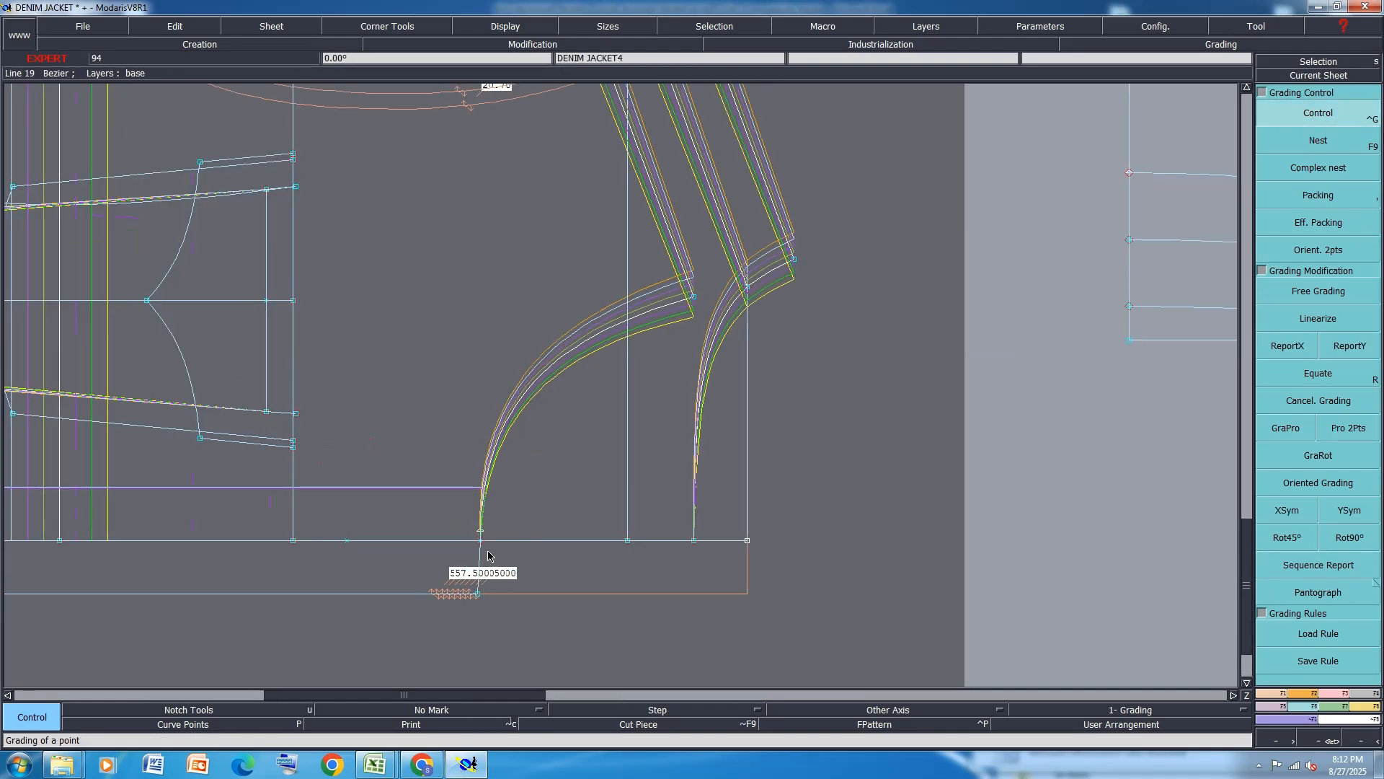
click(481, 541)
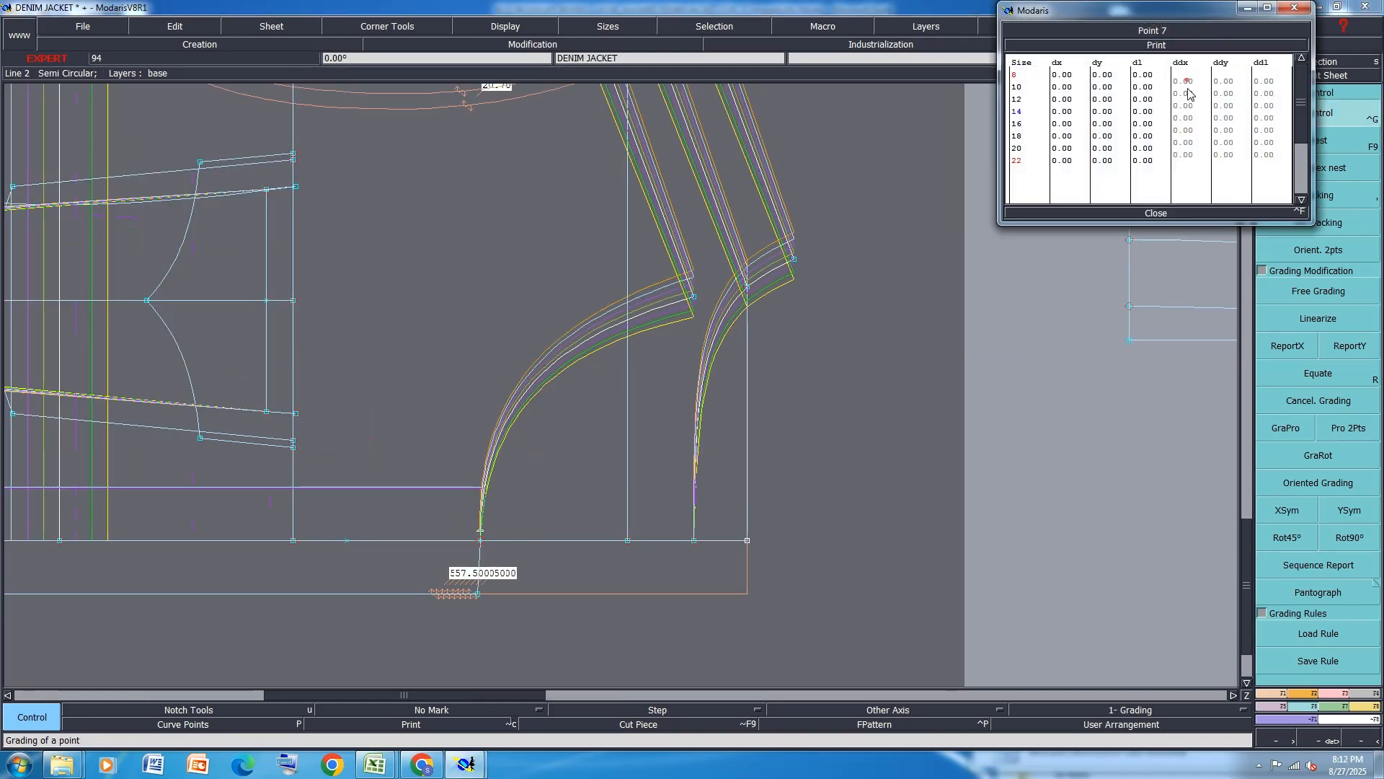
drag(1189, 93, 1188, 155)
text(-0.3)
key(Return)
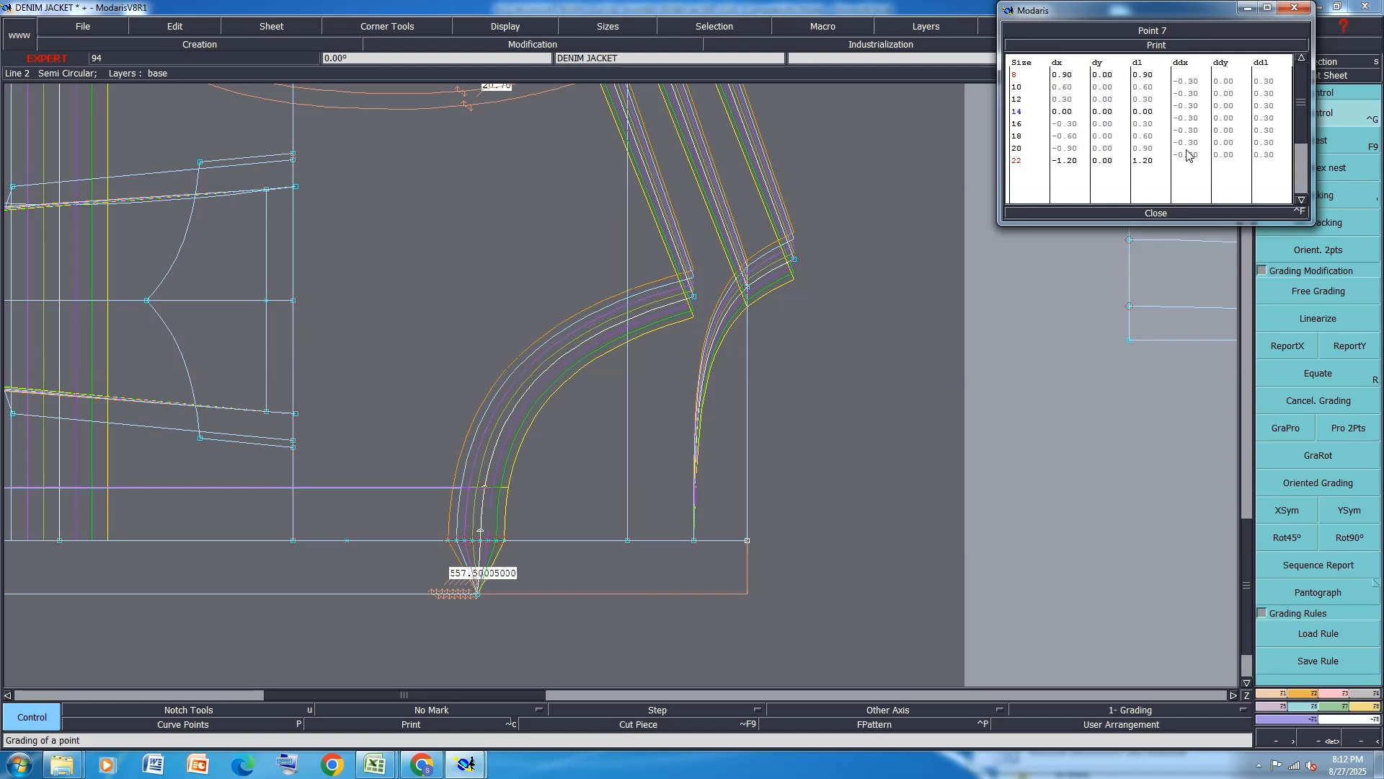
click(1156, 213)
Copy the X grading of the centre front neck point to the neckline's end point on the placket edge with ReportX.
click(1288, 345)
click(481, 542)
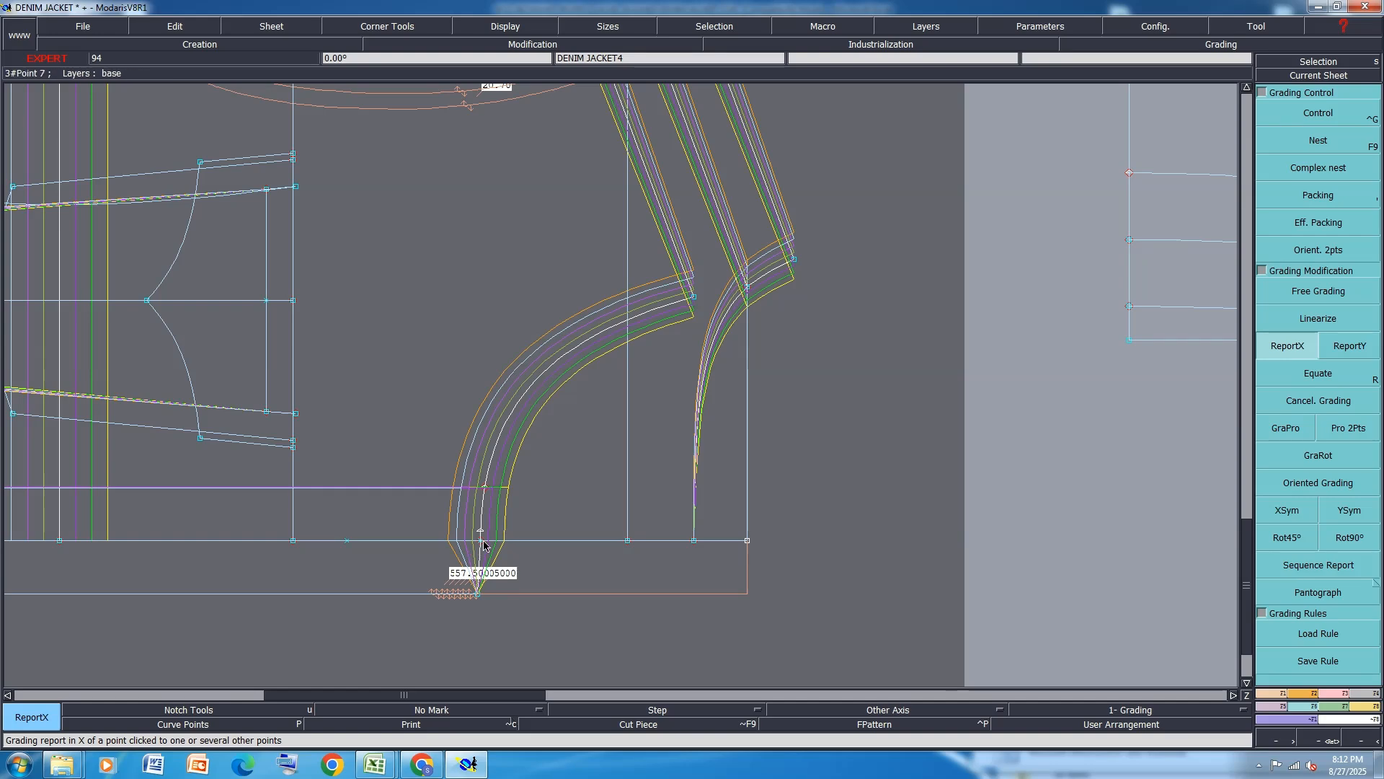
click(480, 595)
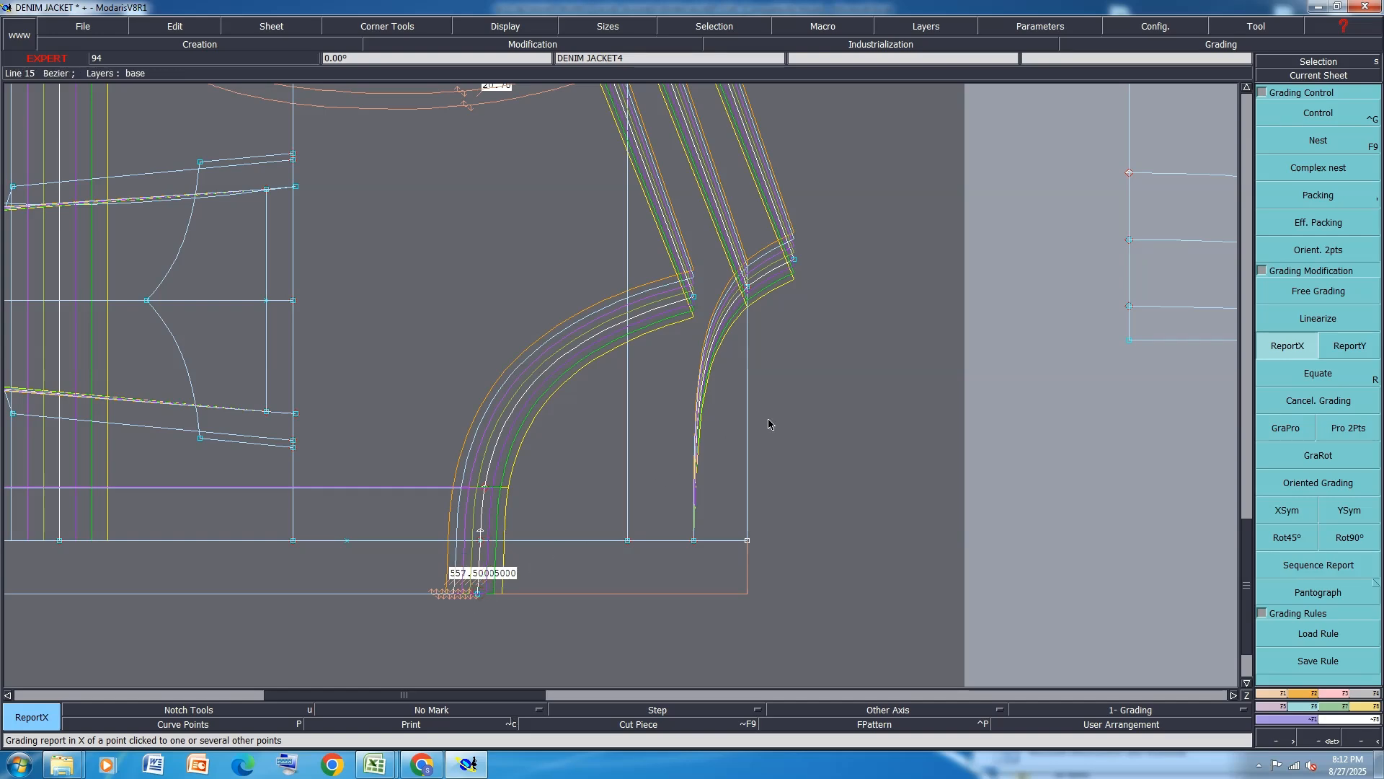
scroll(835, 390, down, 2)
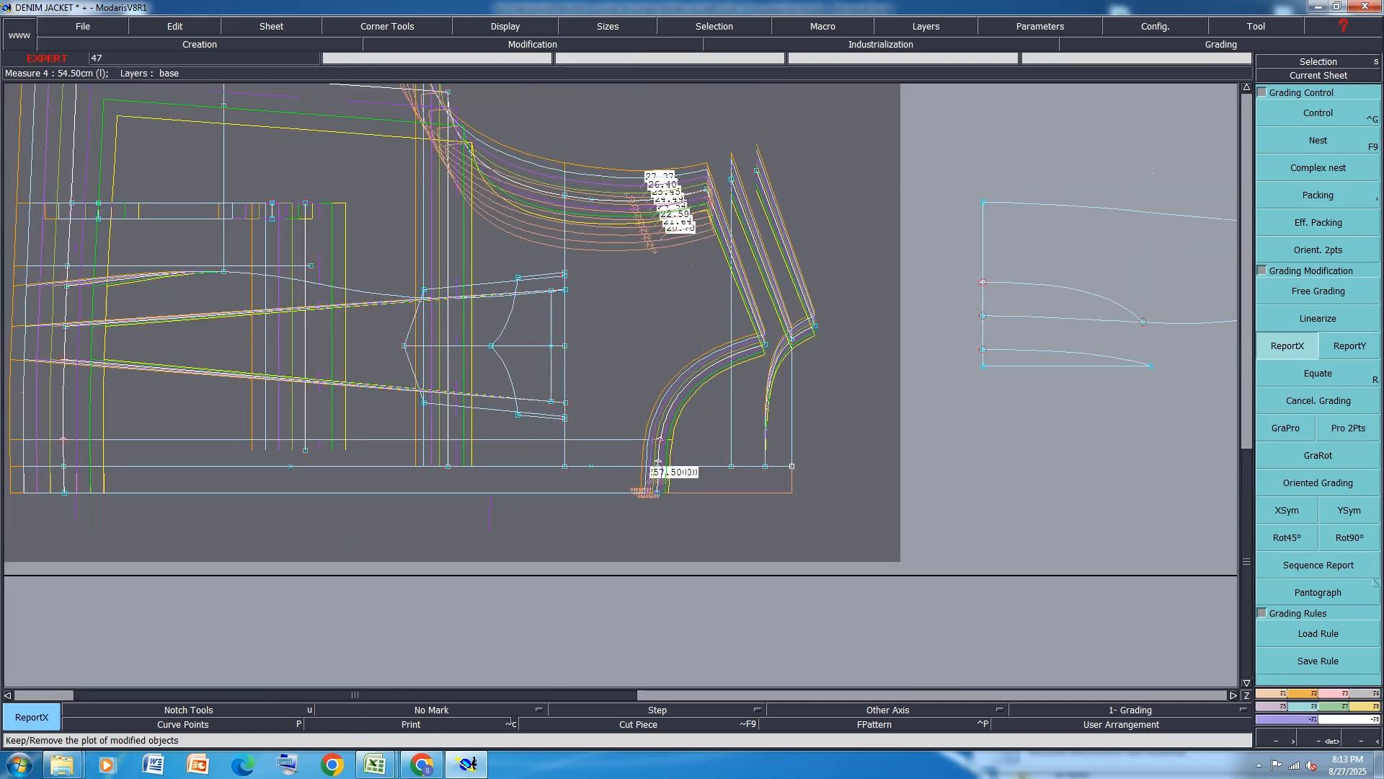
Switch to the Excel size specification and fill the Collar Peak, Collar Height and Stand Depth rows with orange.
mouse_move(375, 765)
click(414, 690)
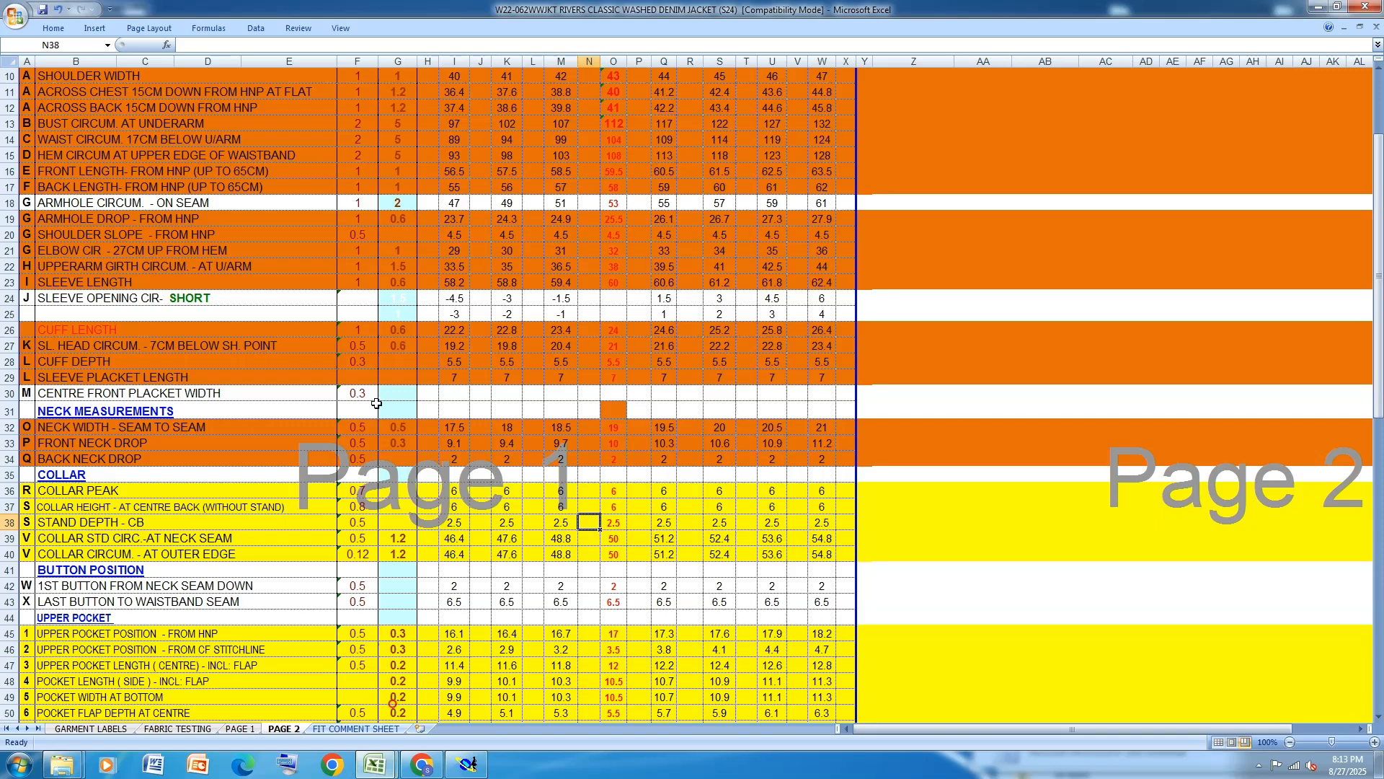
click(11, 490)
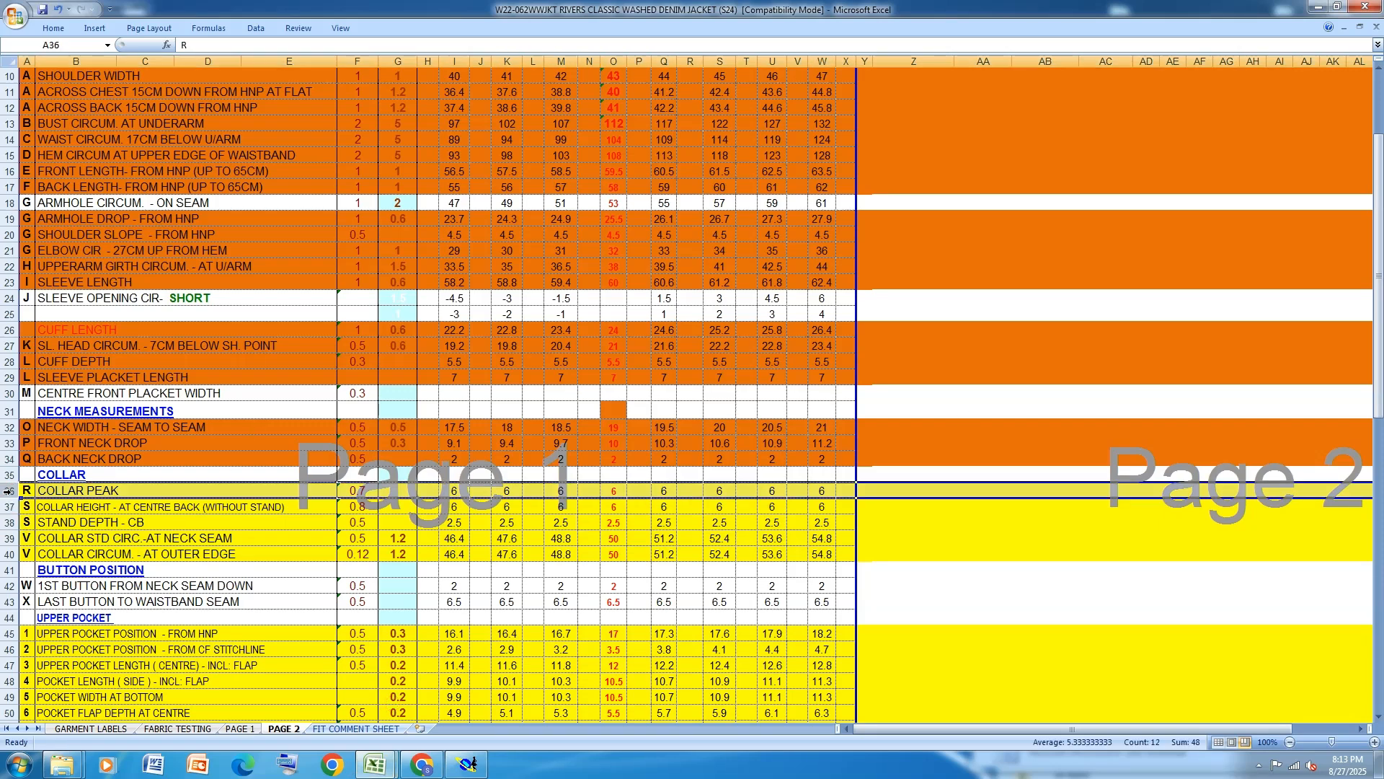
drag(7, 490, 6, 522)
click(53, 27)
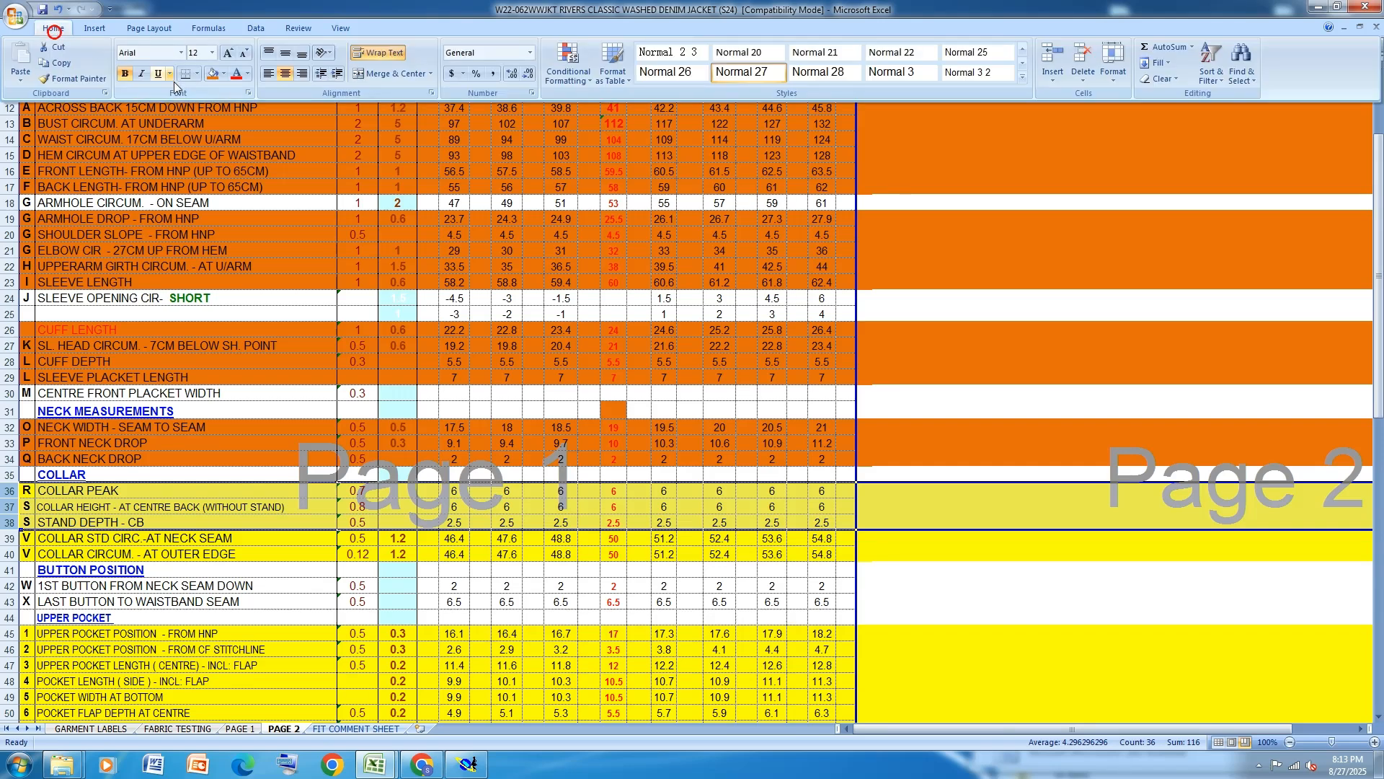
click(213, 75)
click(144, 546)
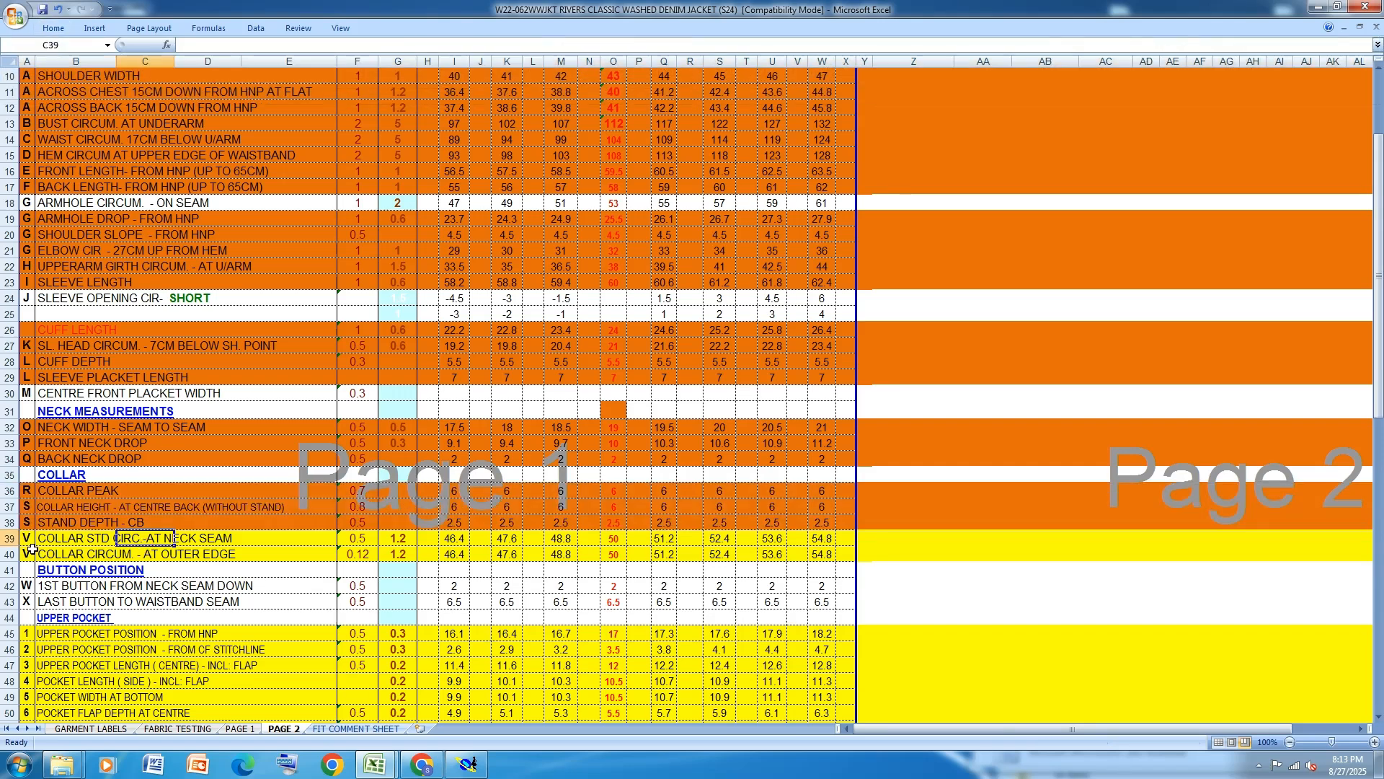
Fill the two collar circumference rows, at the neck seam and at the outer edge, with orange.
drag(7, 538, 5, 549)
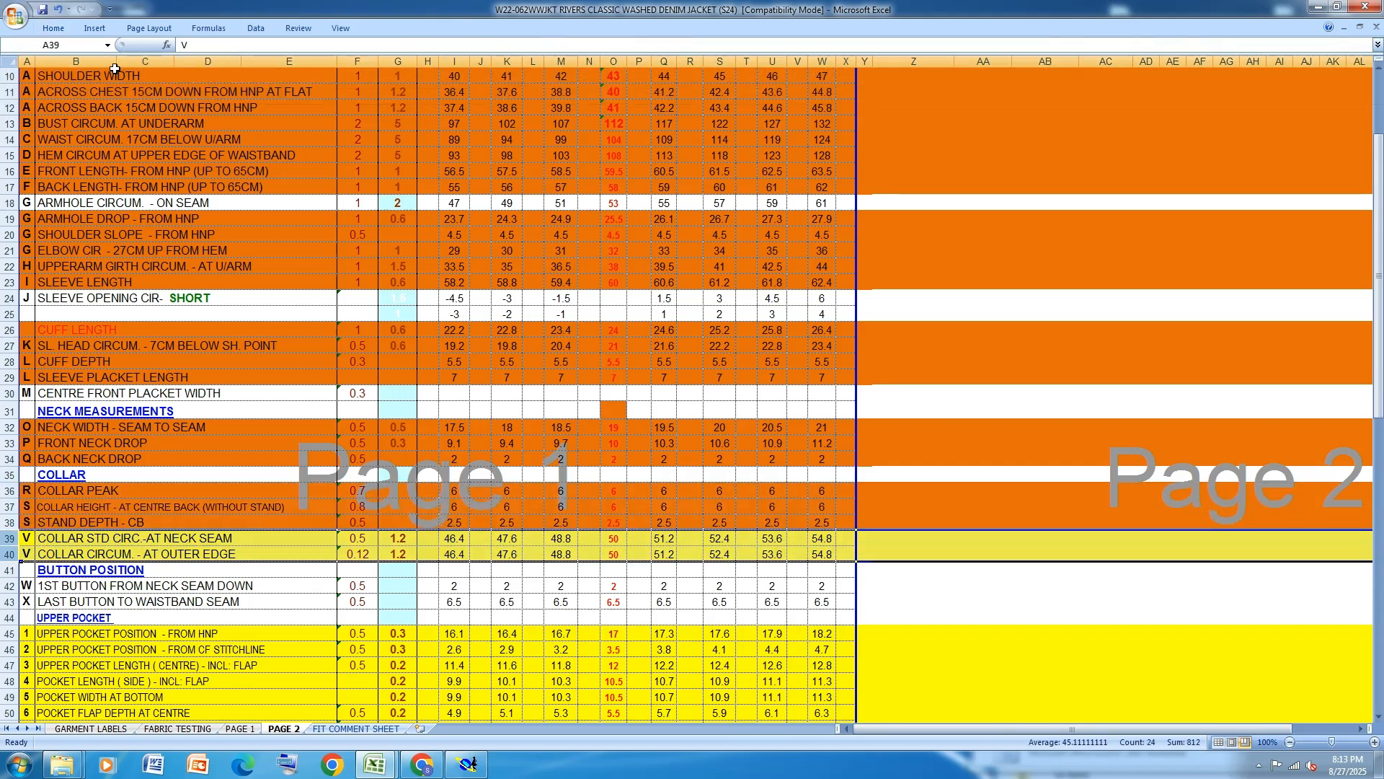
click(58, 29)
click(214, 73)
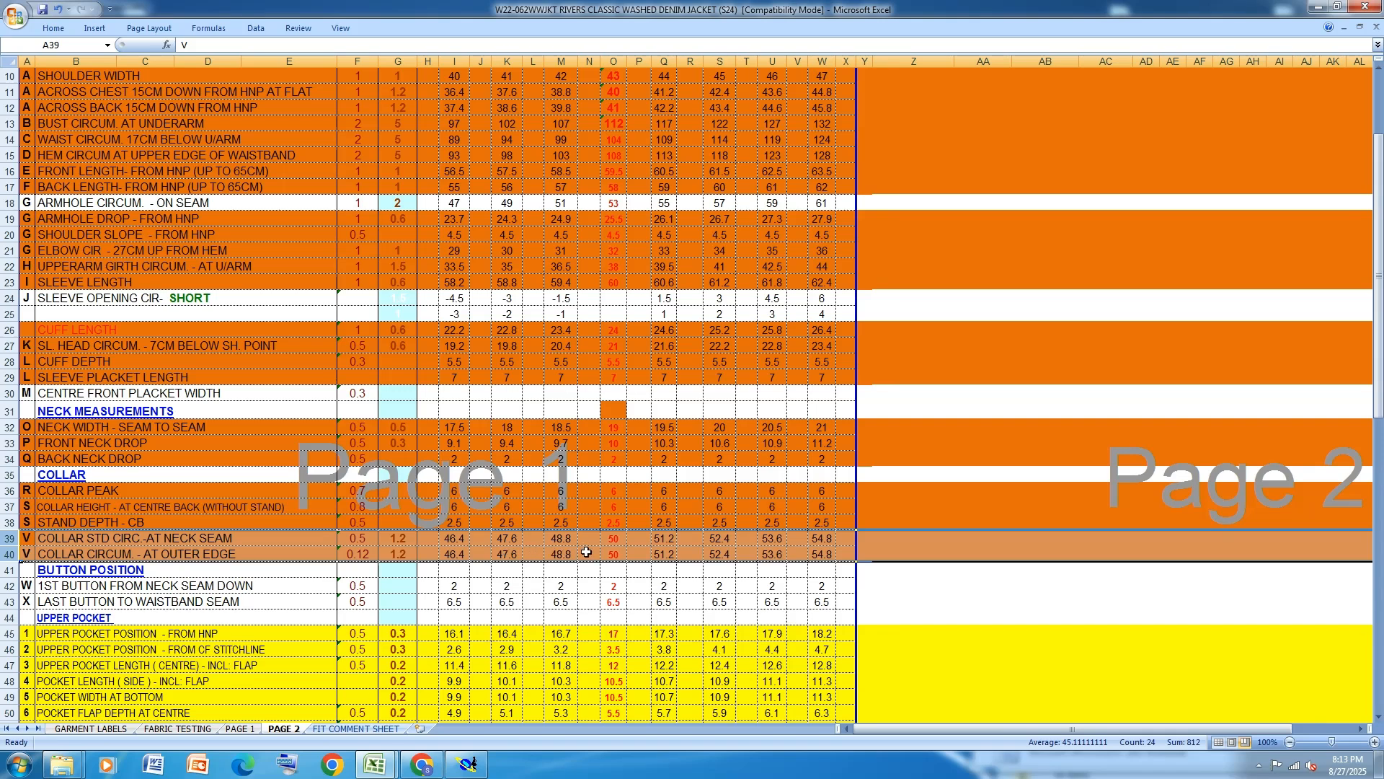
scroll(586, 552, down, 1)
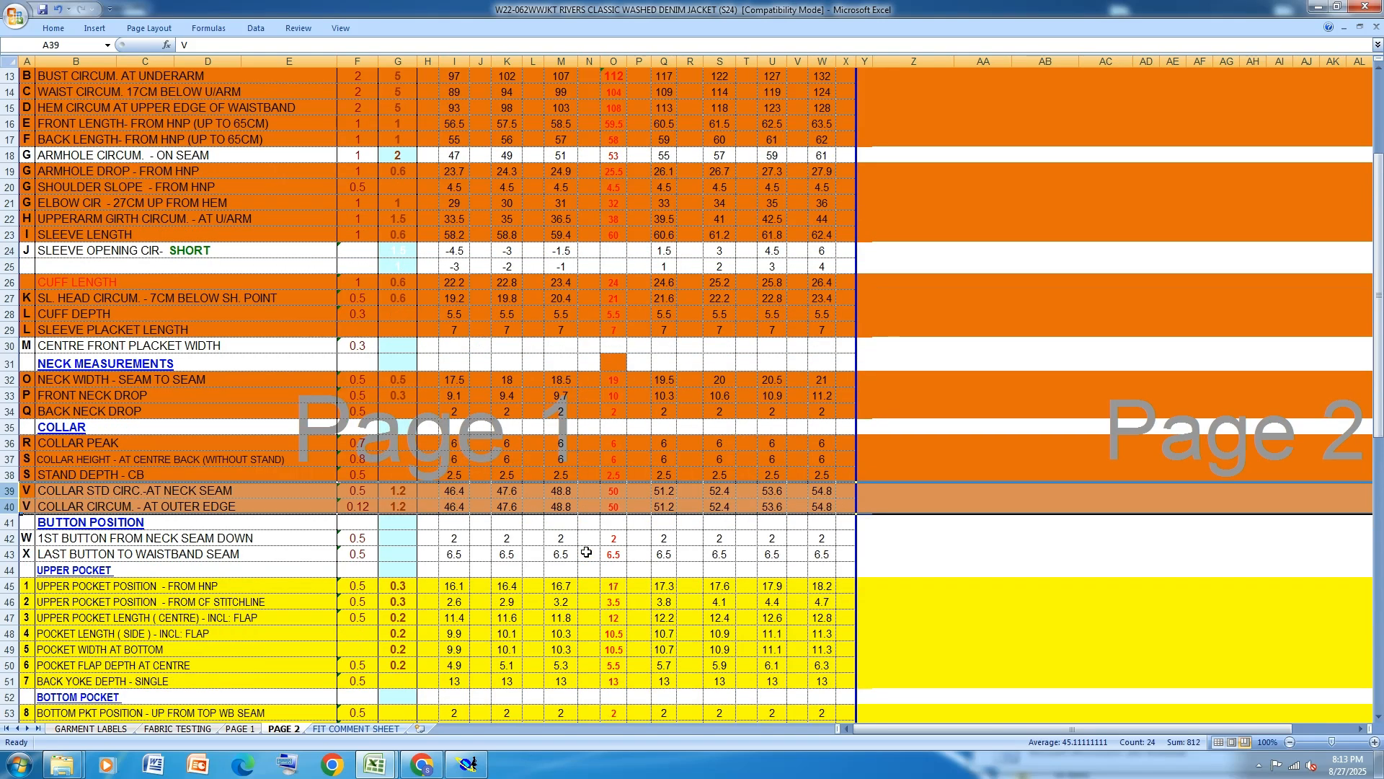
Switch to Modaris, select all sheets and display the curves in the base size only.
click(468, 764)
scroll(479, 436, down, 3)
scroll(930, 357, up, 2)
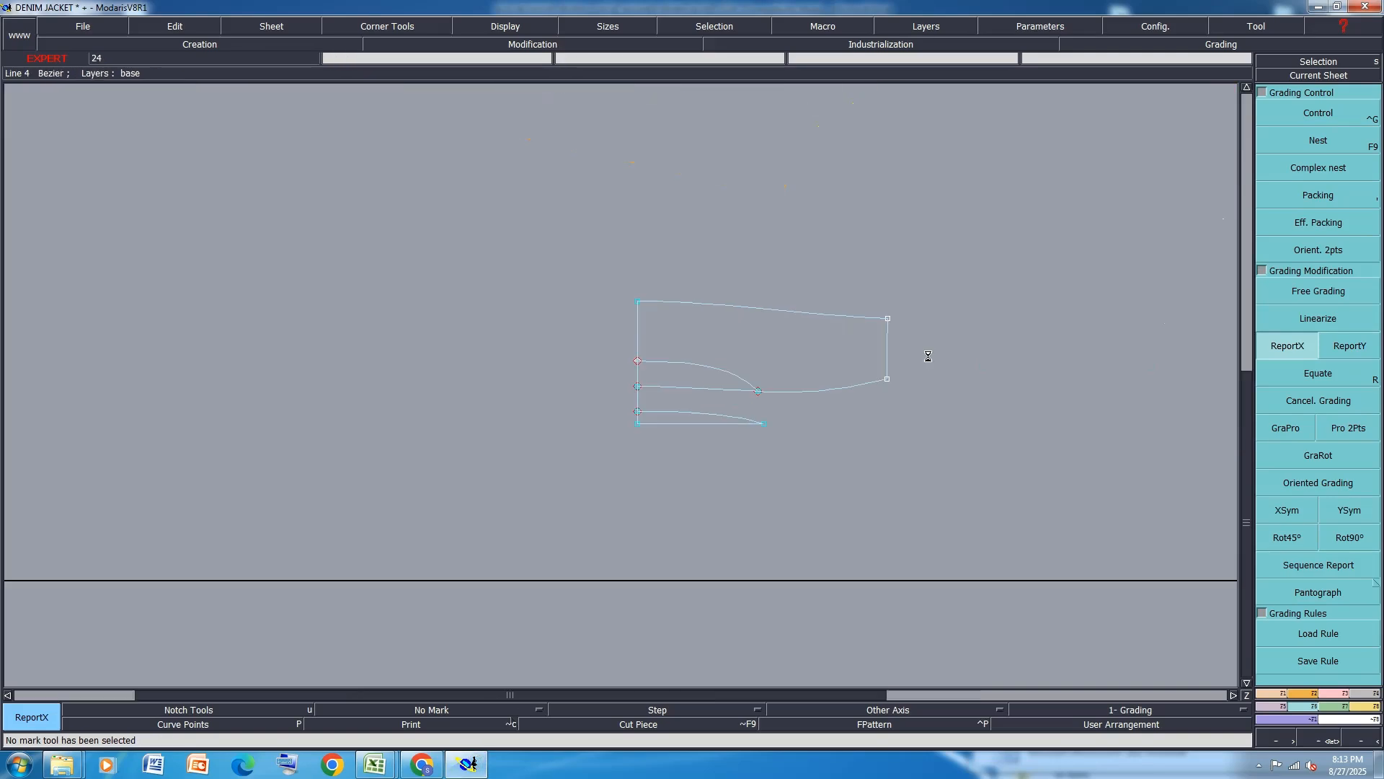
scroll(525, 427, up, 1)
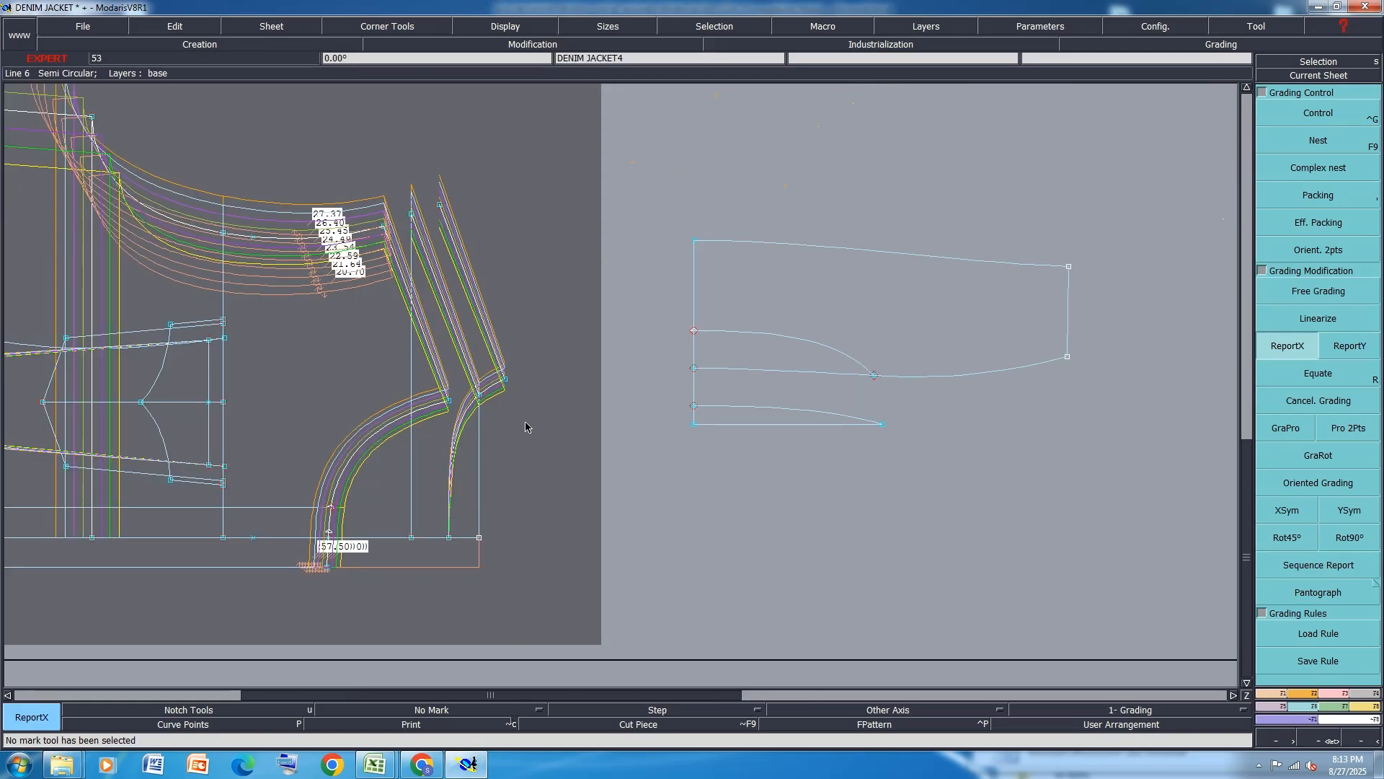
key(ctrl+a)
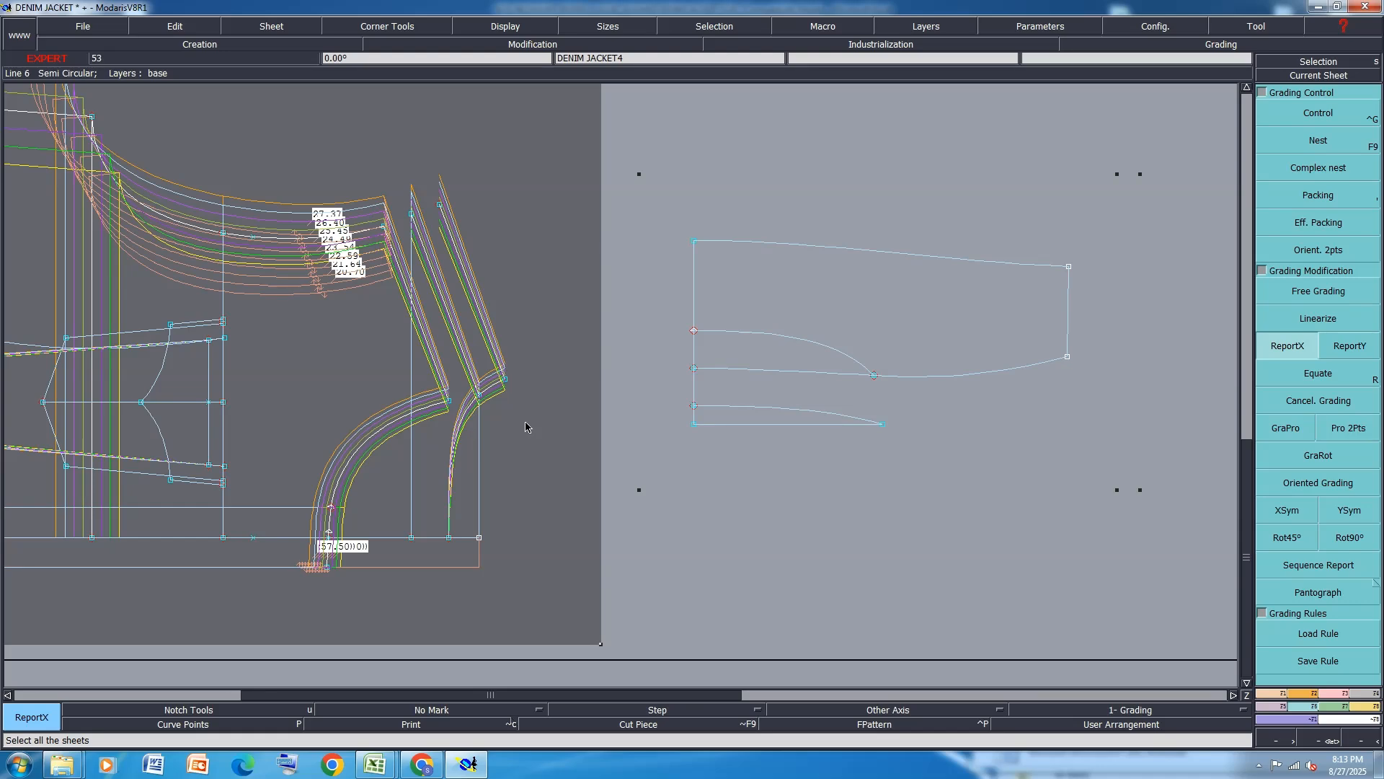
key(F9)
key(F12)
key(F9)
key(F12)
key(F10)
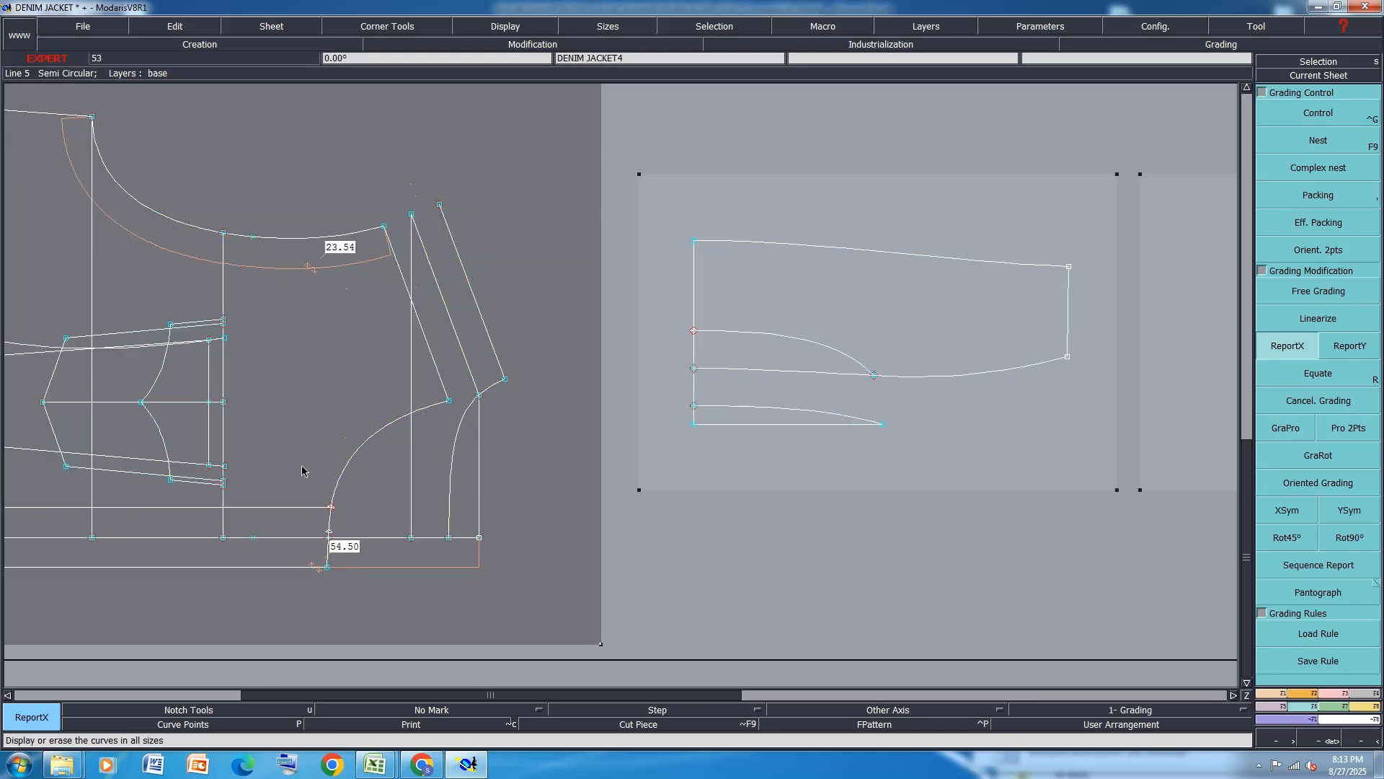
Measure the back neckline and the front neckline from the neck-shoulder point to the centre front notch with the Length tool.
click(1360, 706)
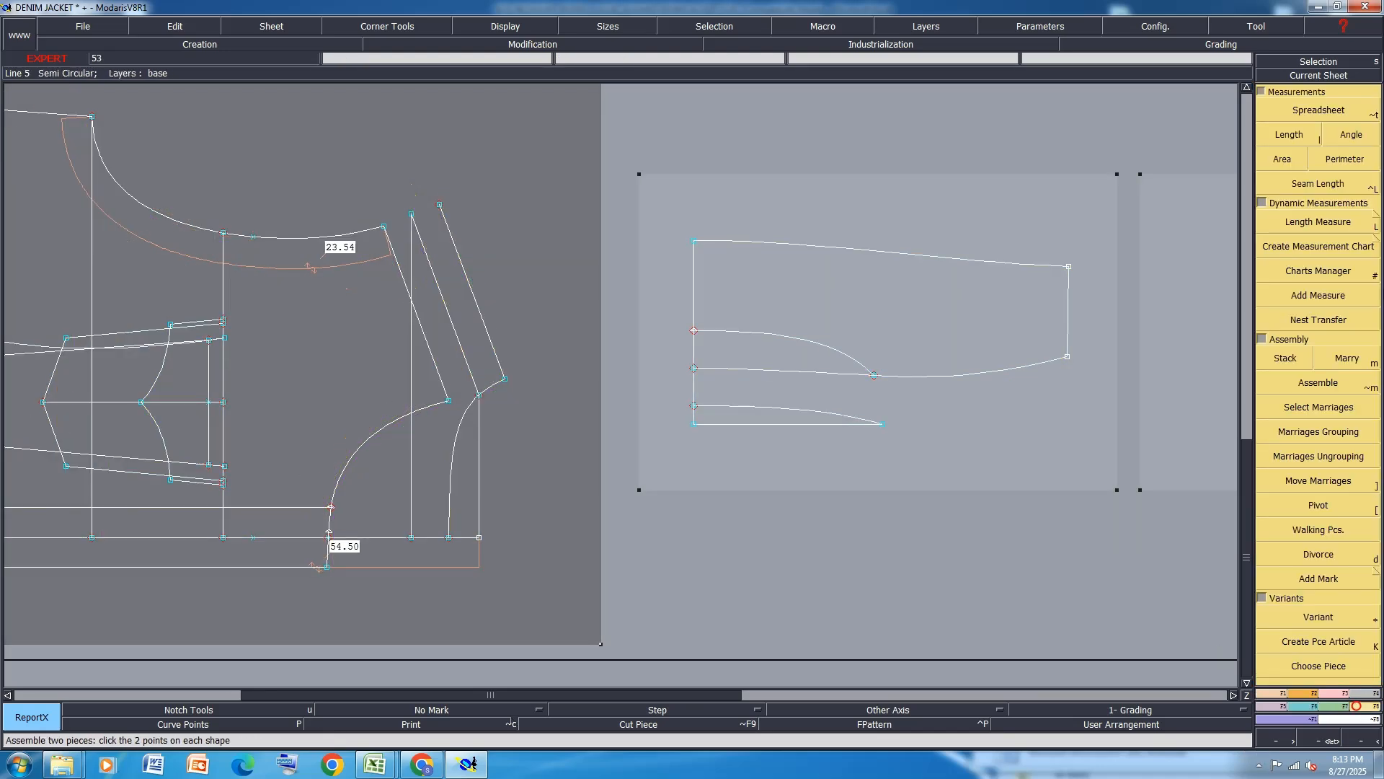
click(1307, 139)
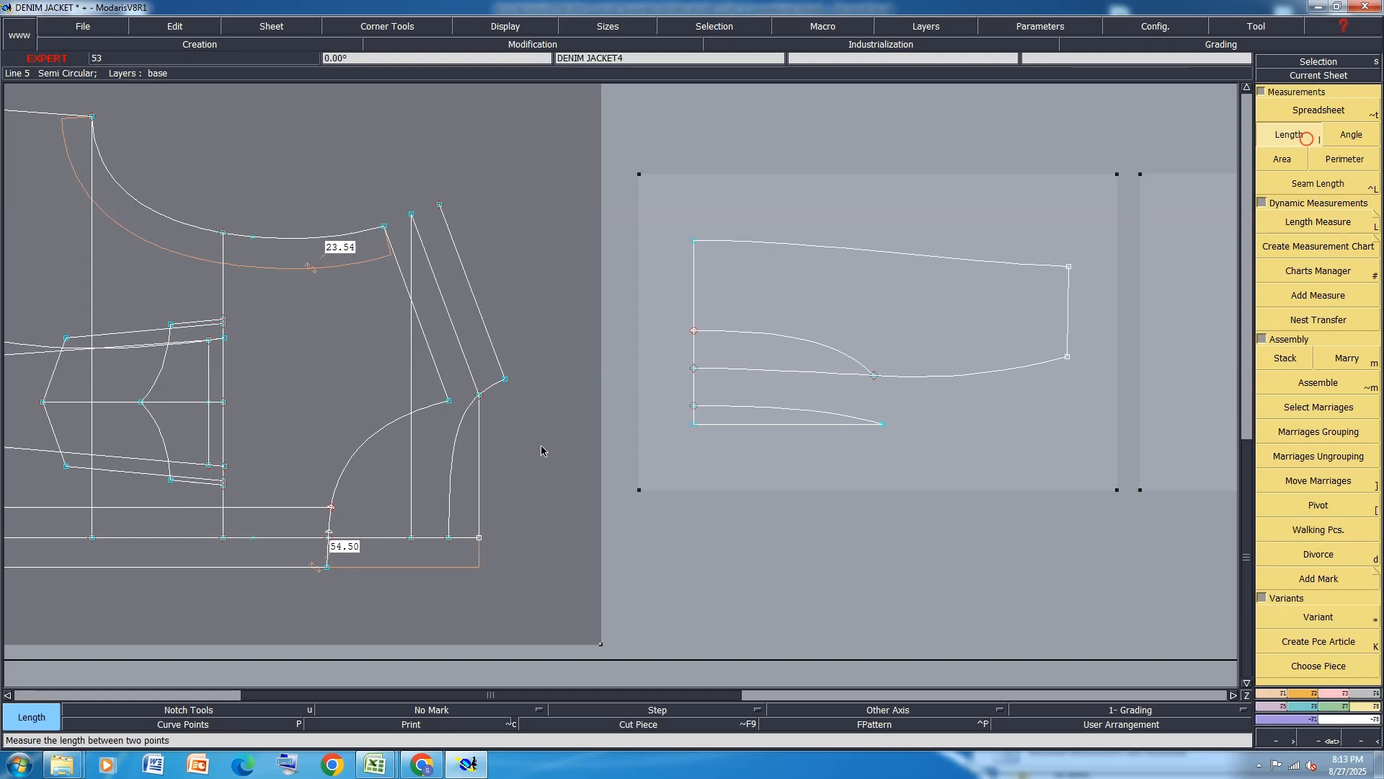
click(453, 537)
click(504, 380)
click(449, 401)
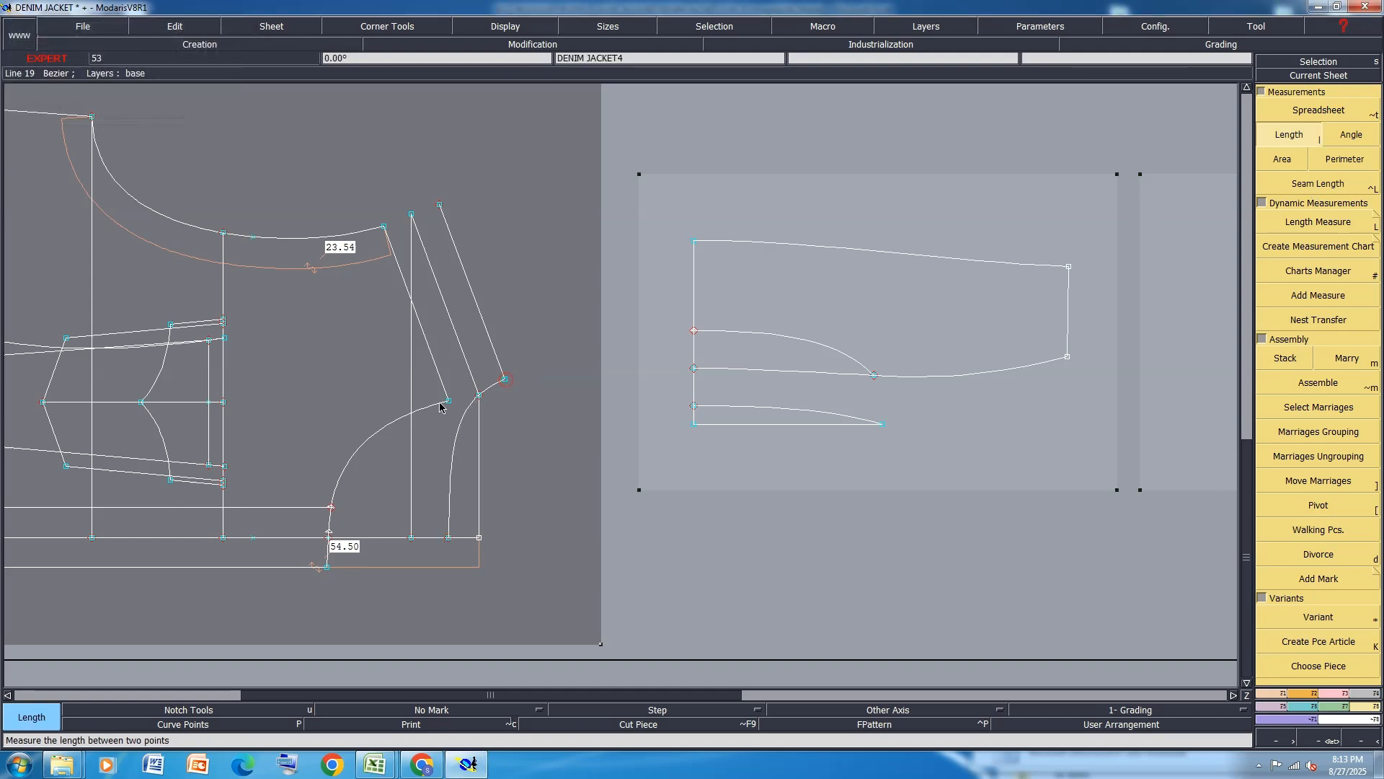
click(331, 535)
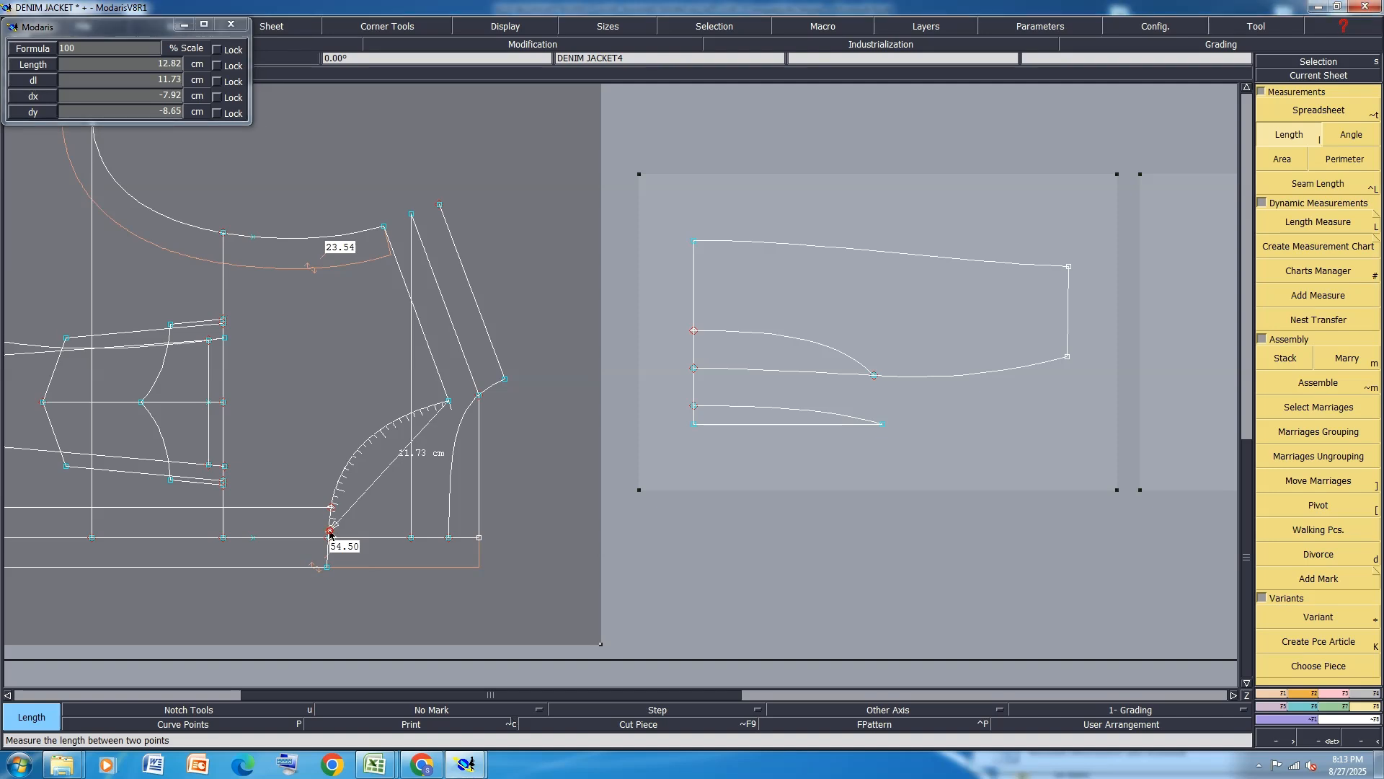
click(330, 534)
Display the measurement spreadsheet and accumulate the back and front neckline lengths for all sizes.
key(i)
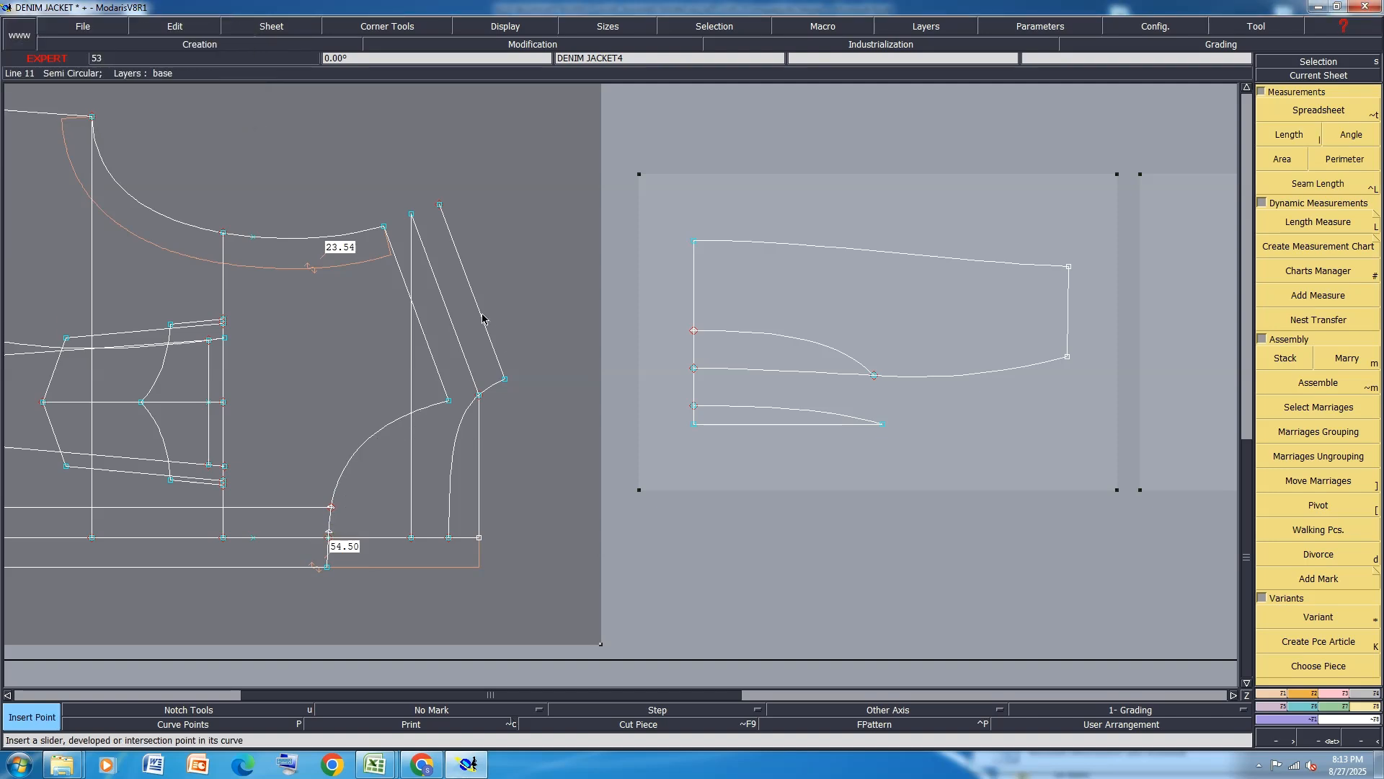
click(1314, 108)
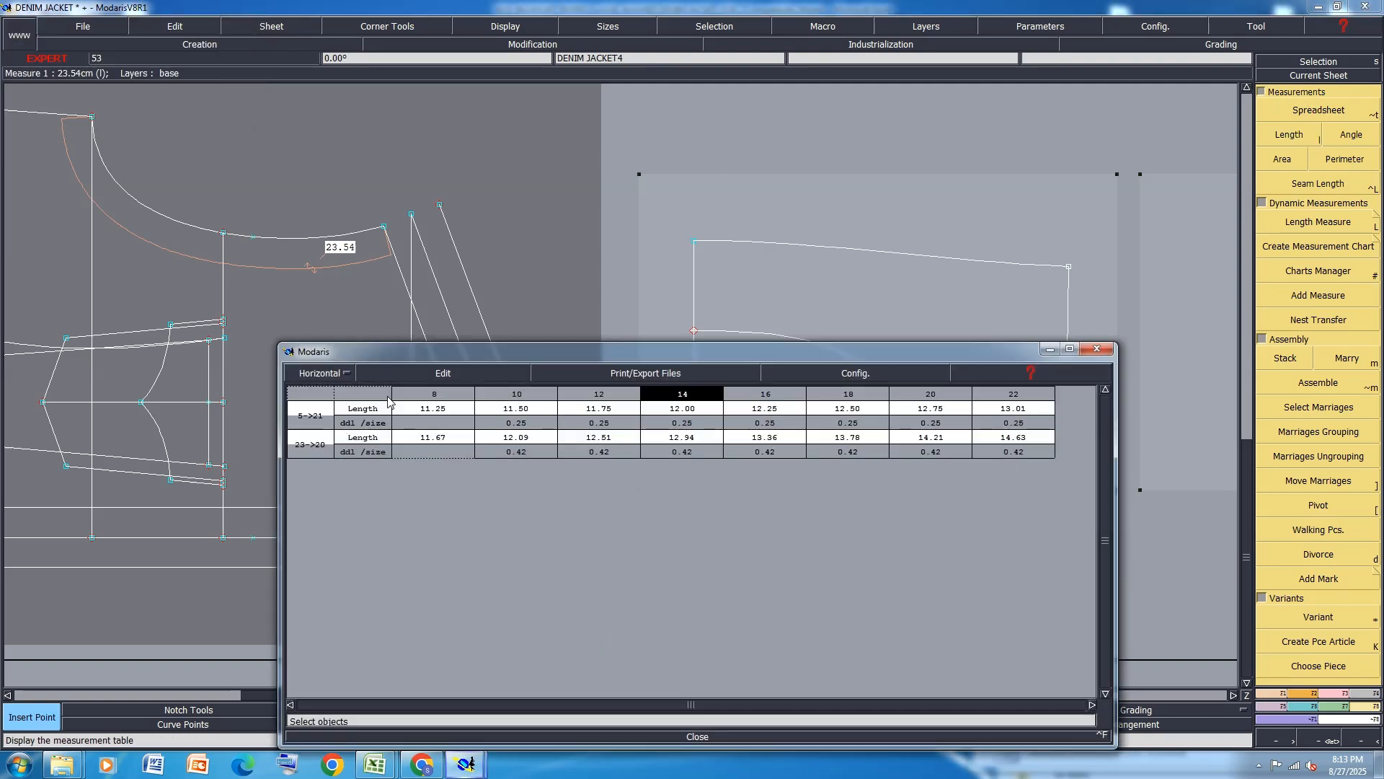
click(415, 379)
click(408, 419)
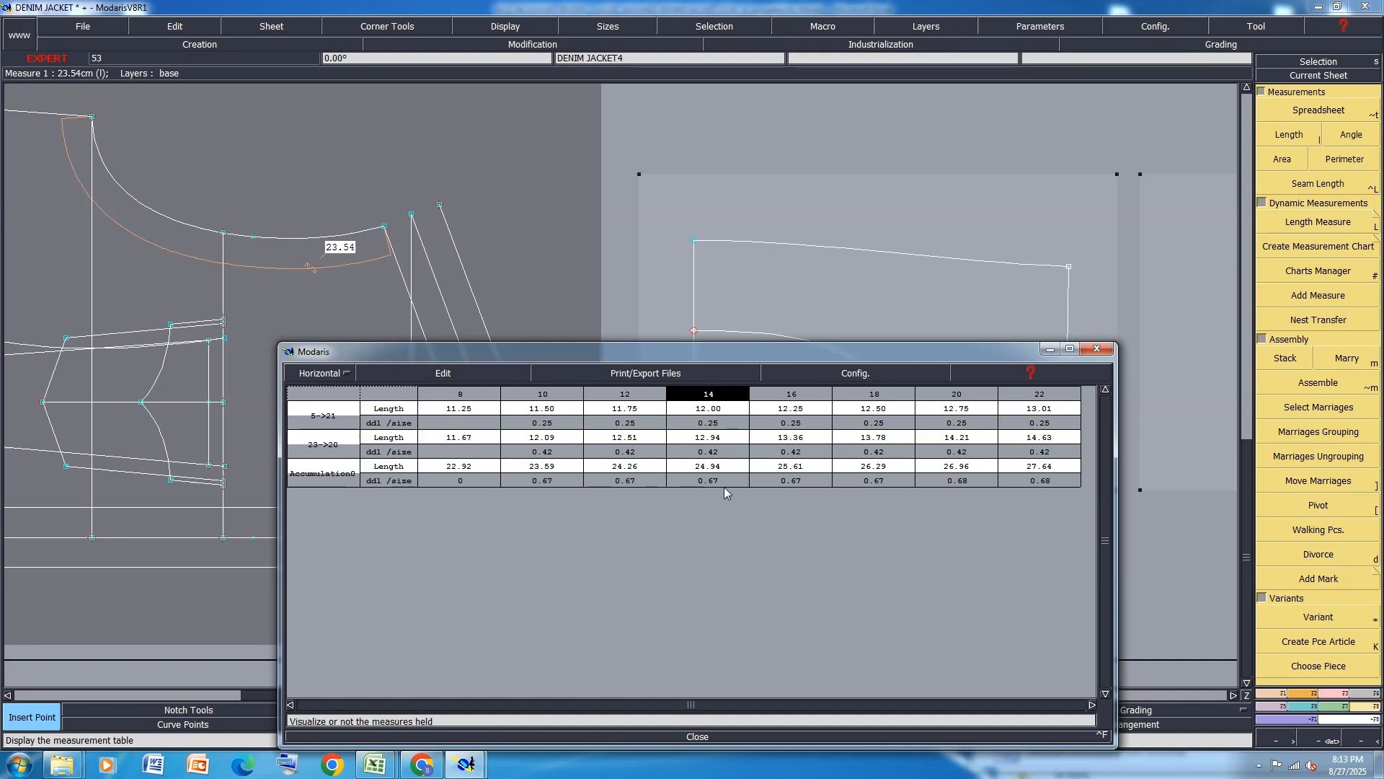
click(418, 373)
click(407, 436)
click(699, 736)
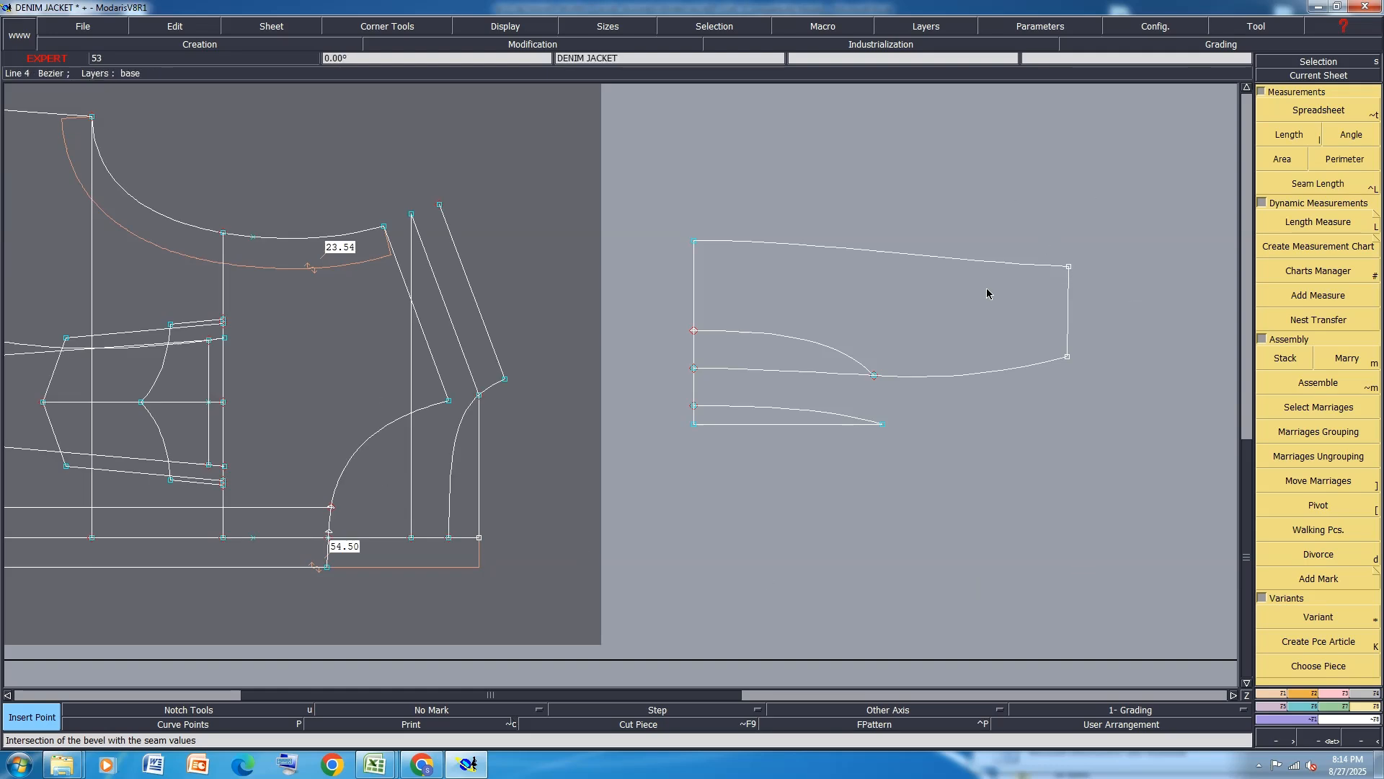
Restore the size nest display and set the X grading step (ddx) of the collar peak's outer corner to 0.6 for all sizes.
key(F10)
scroll(764, 359, down, 4)
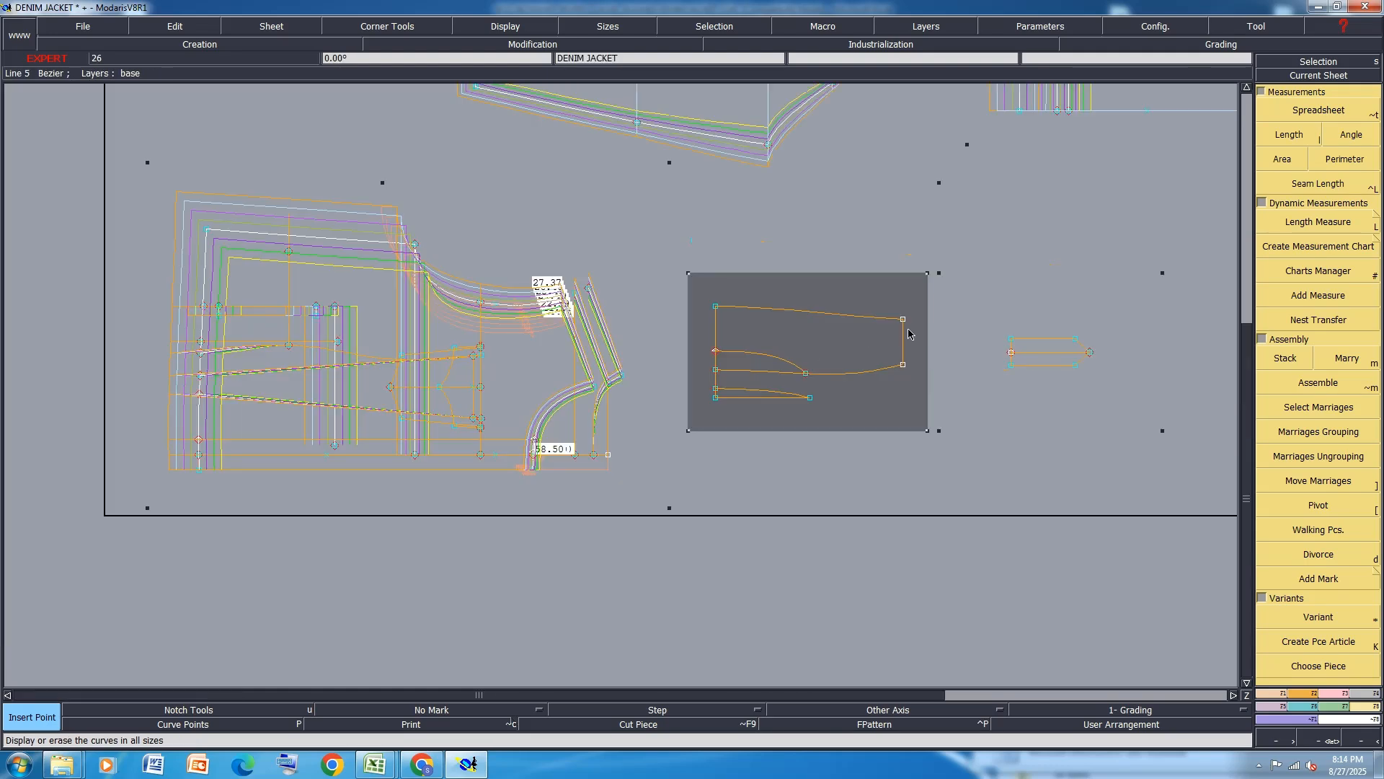
scroll(932, 323, up, 4)
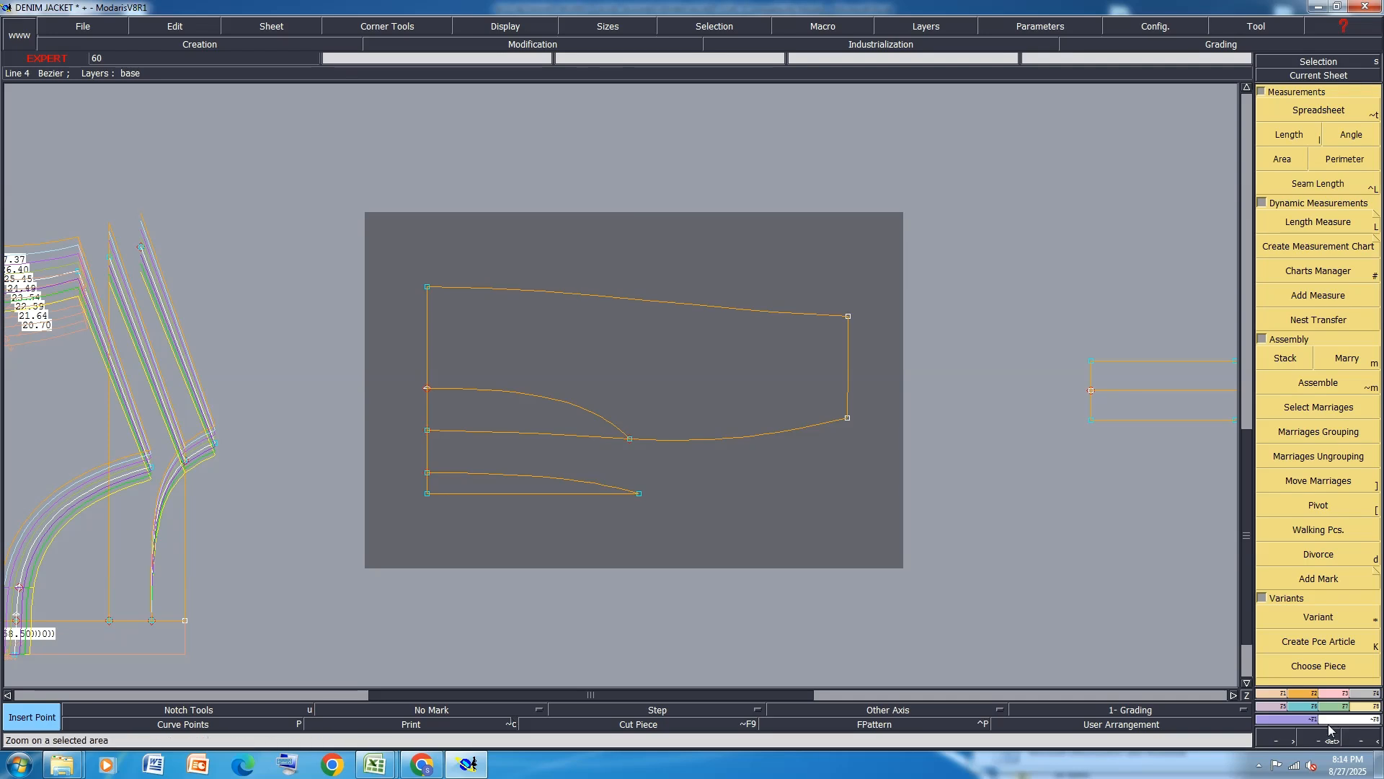
click(1222, 44)
click(1318, 113)
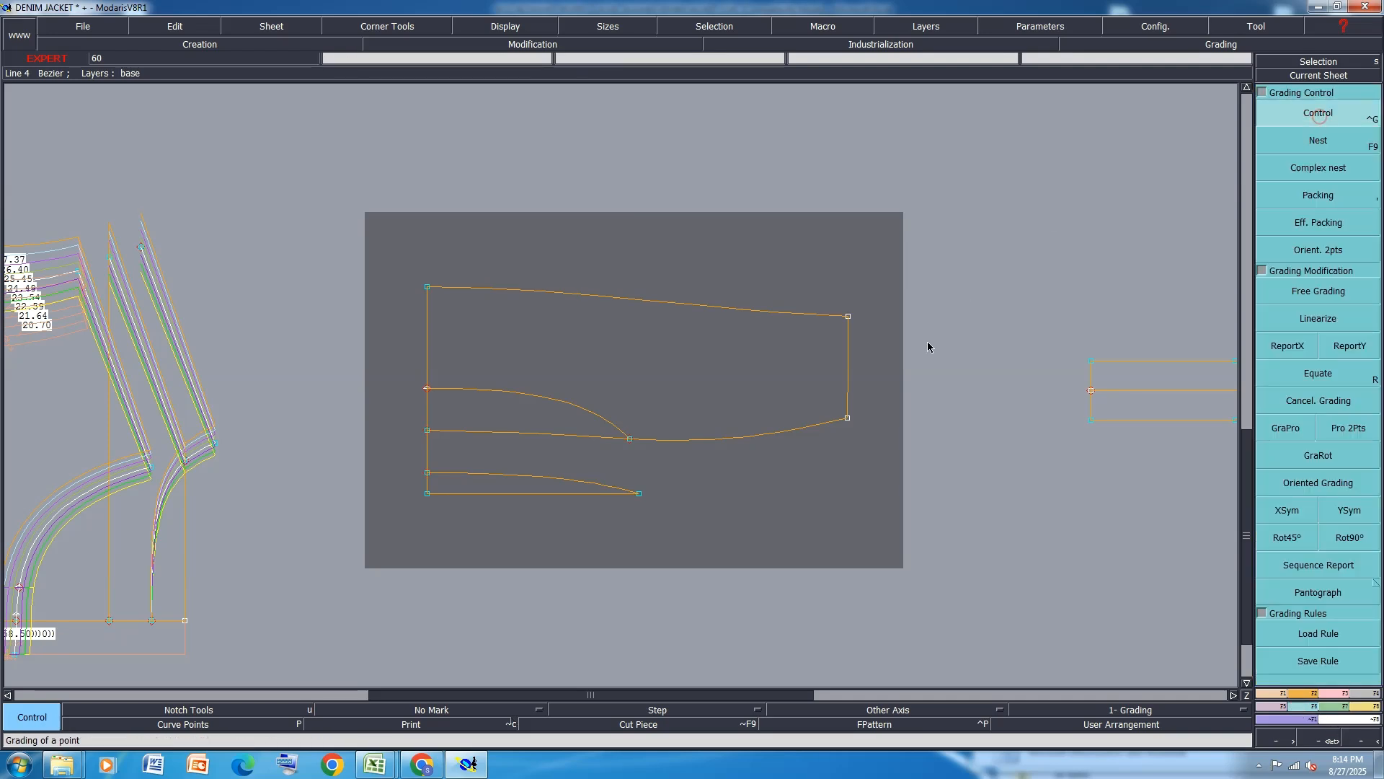
click(848, 316)
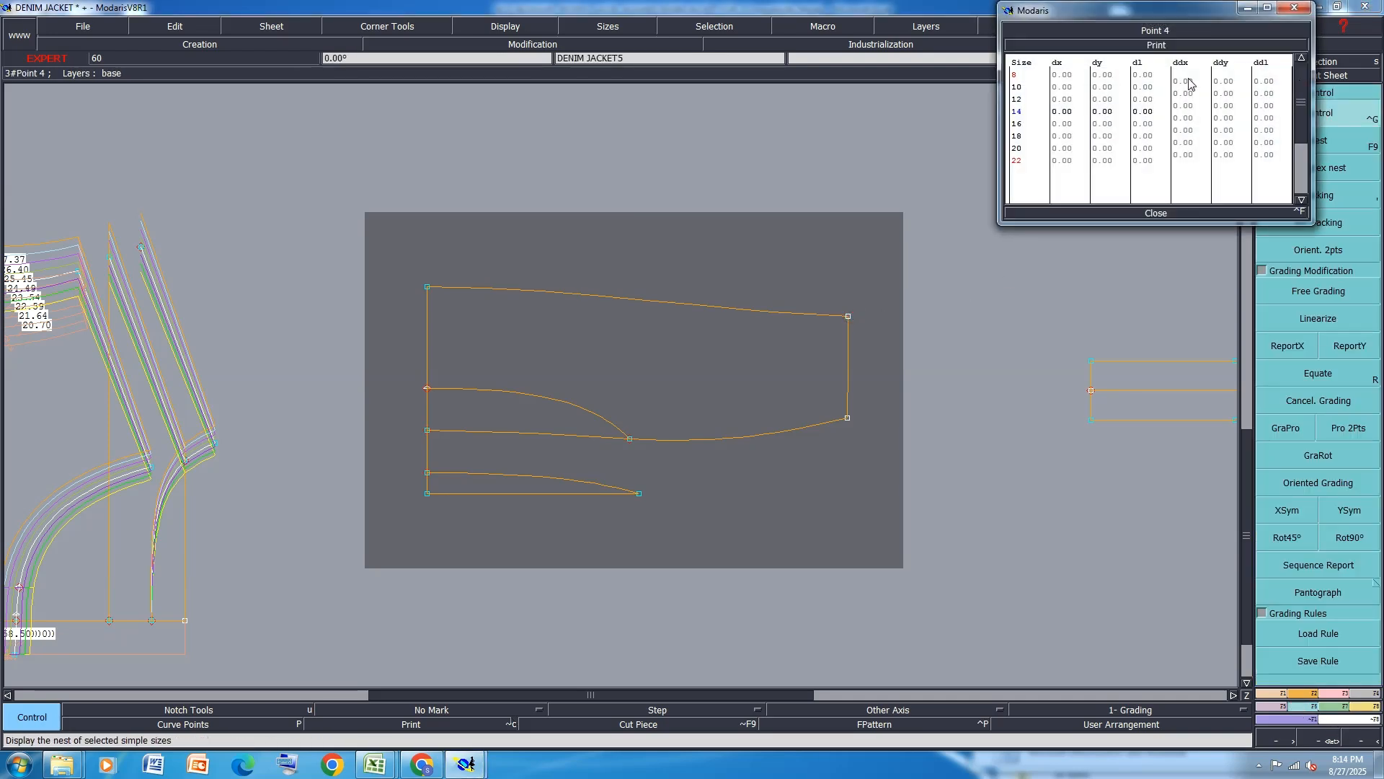
drag(1189, 81, 1189, 159)
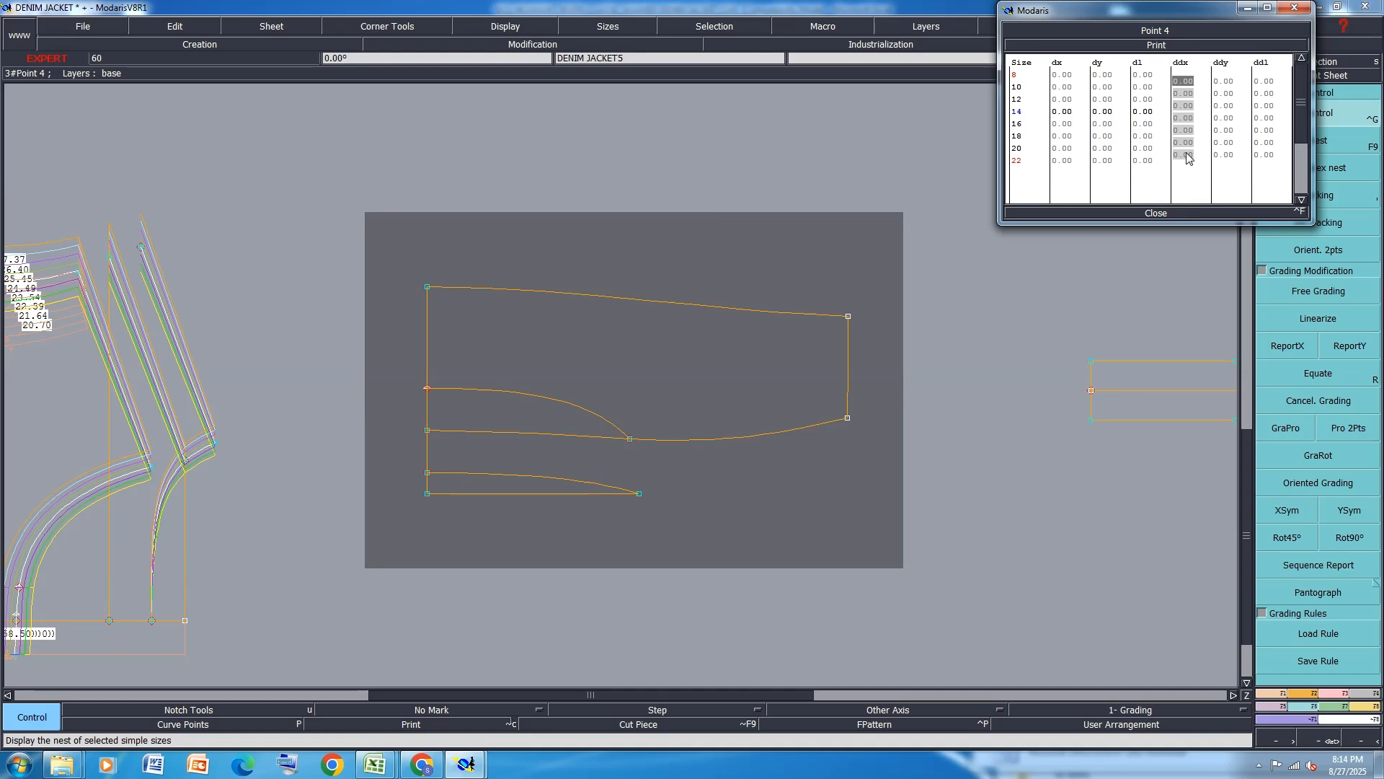
text(0.6)
key(Return)
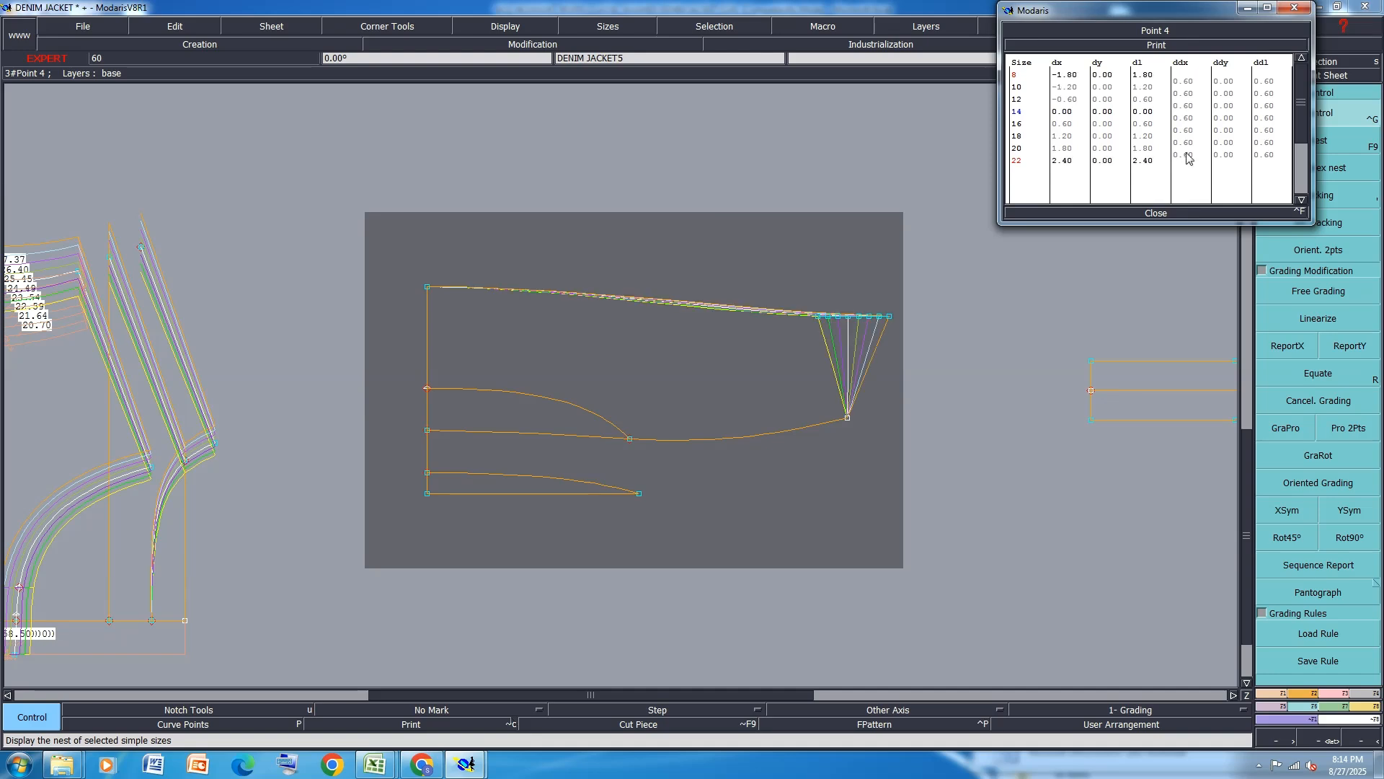
click(1157, 213)
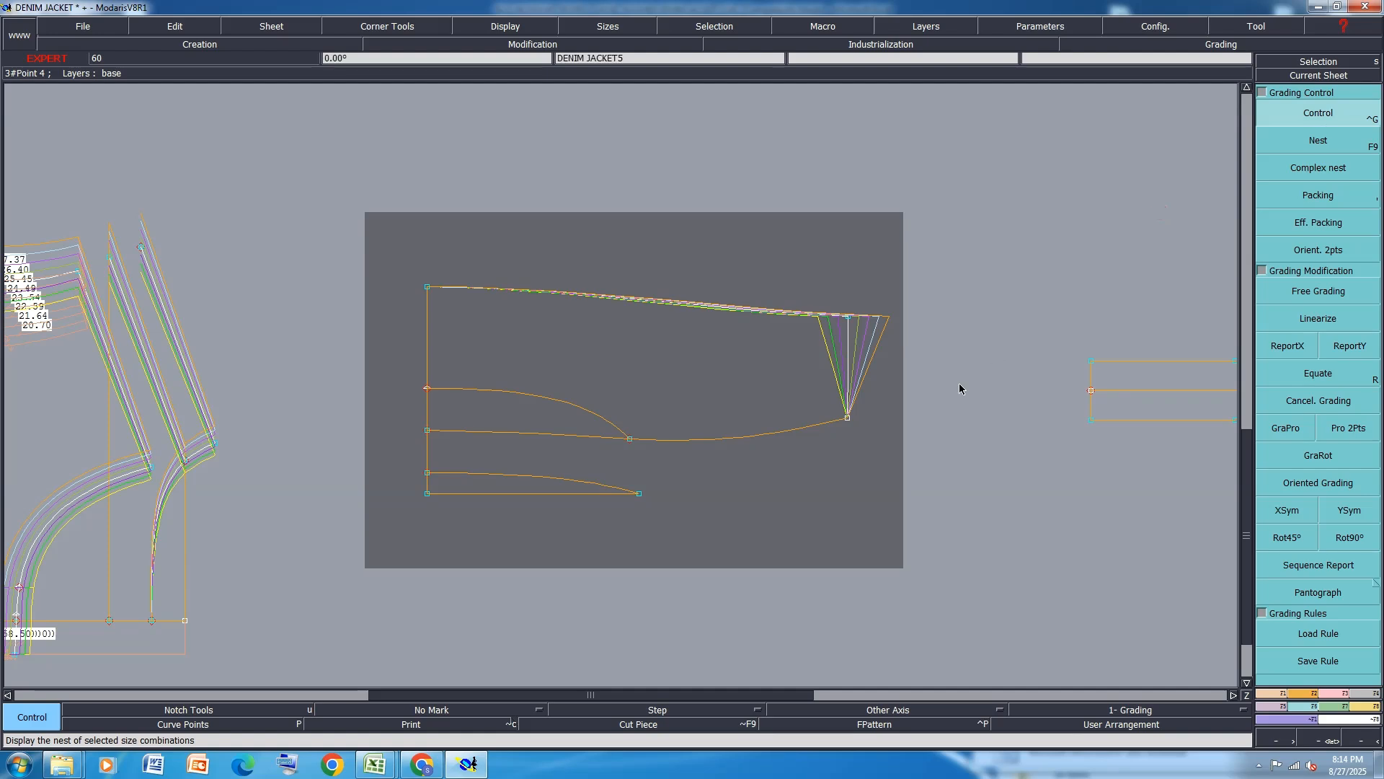
Set the X grading step (ddx) of the collar peak's neck-side corner to 0.7 for all sizes.
click(849, 420)
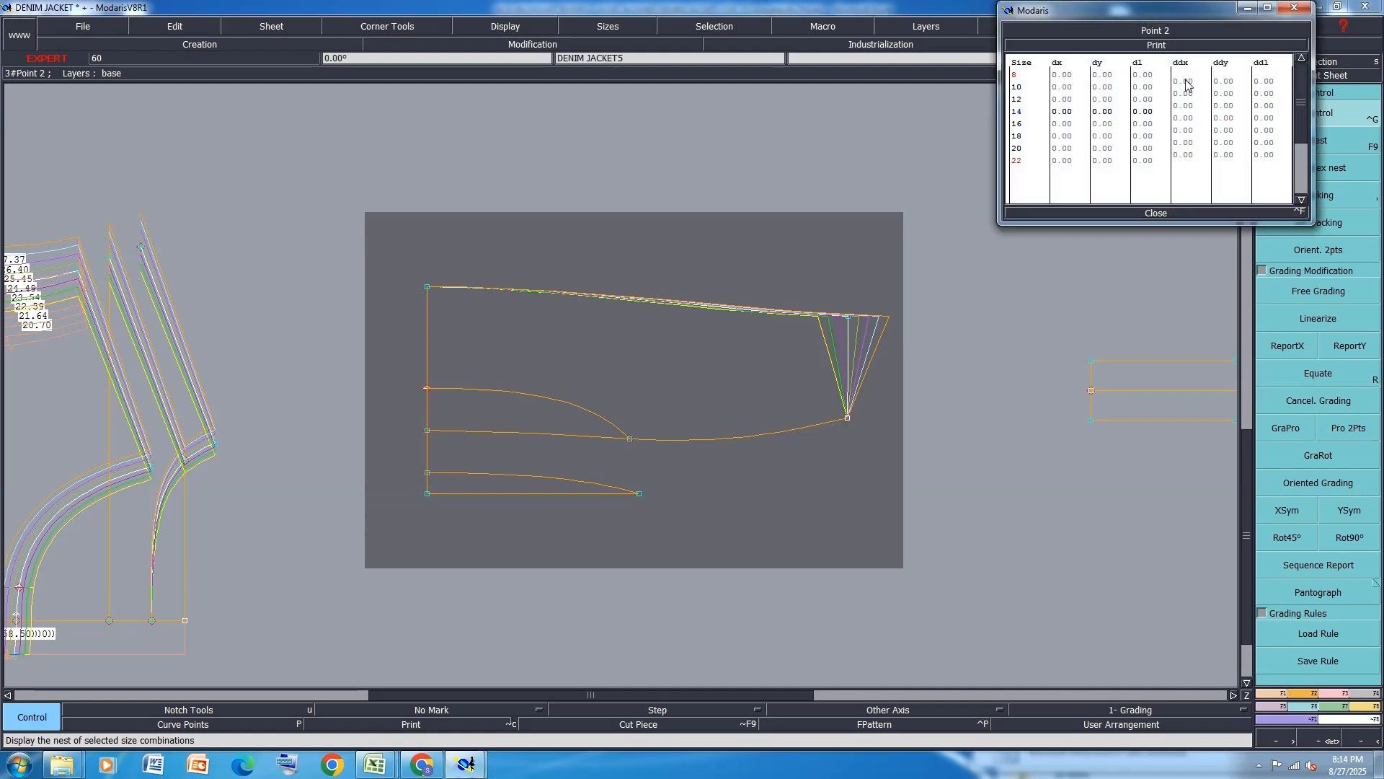
drag(1186, 80, 1186, 159)
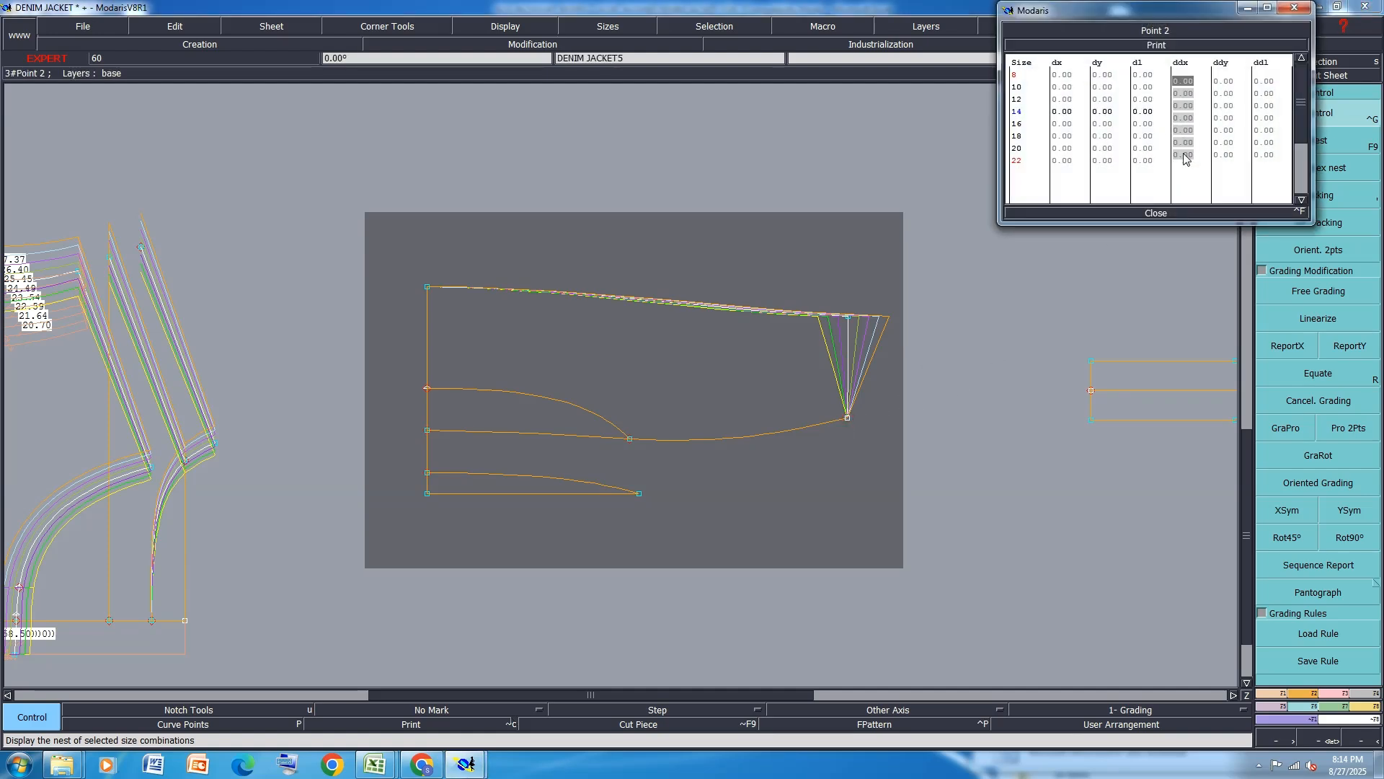
text(.7)
key(Return)
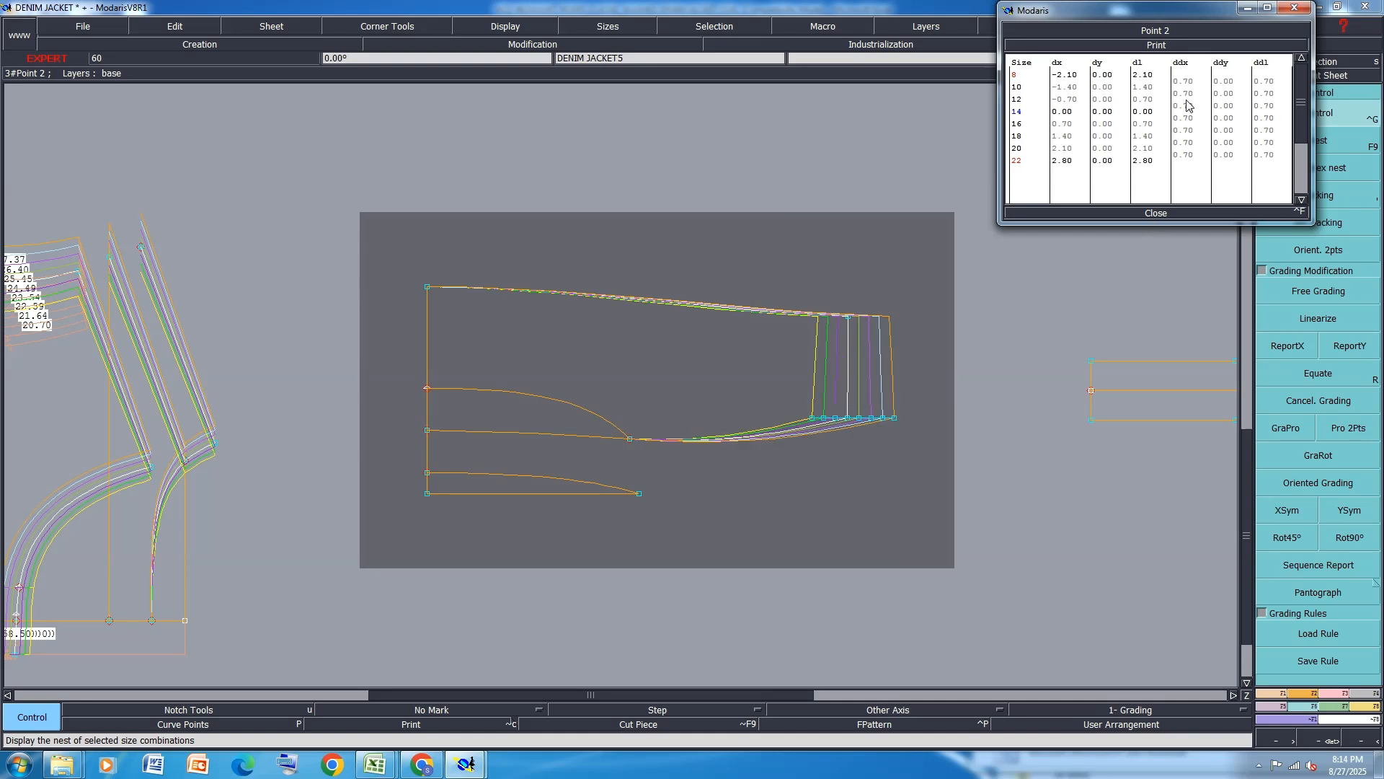
Set the X grading step (ddx) of the collar peak's neck-side corner to 0.6 for all sizes.
drag(1184, 113, 1180, 157)
text(.6)
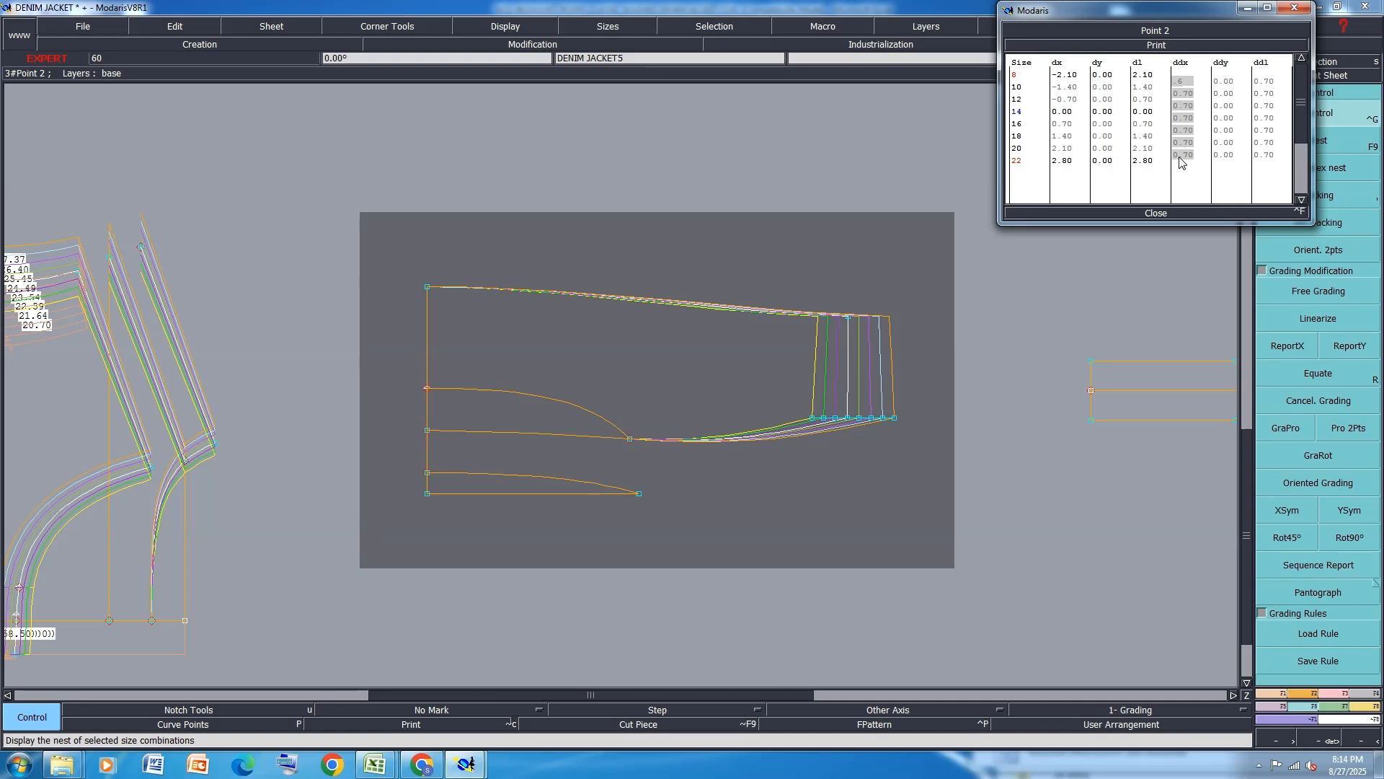
key(Return)
click(1155, 214)
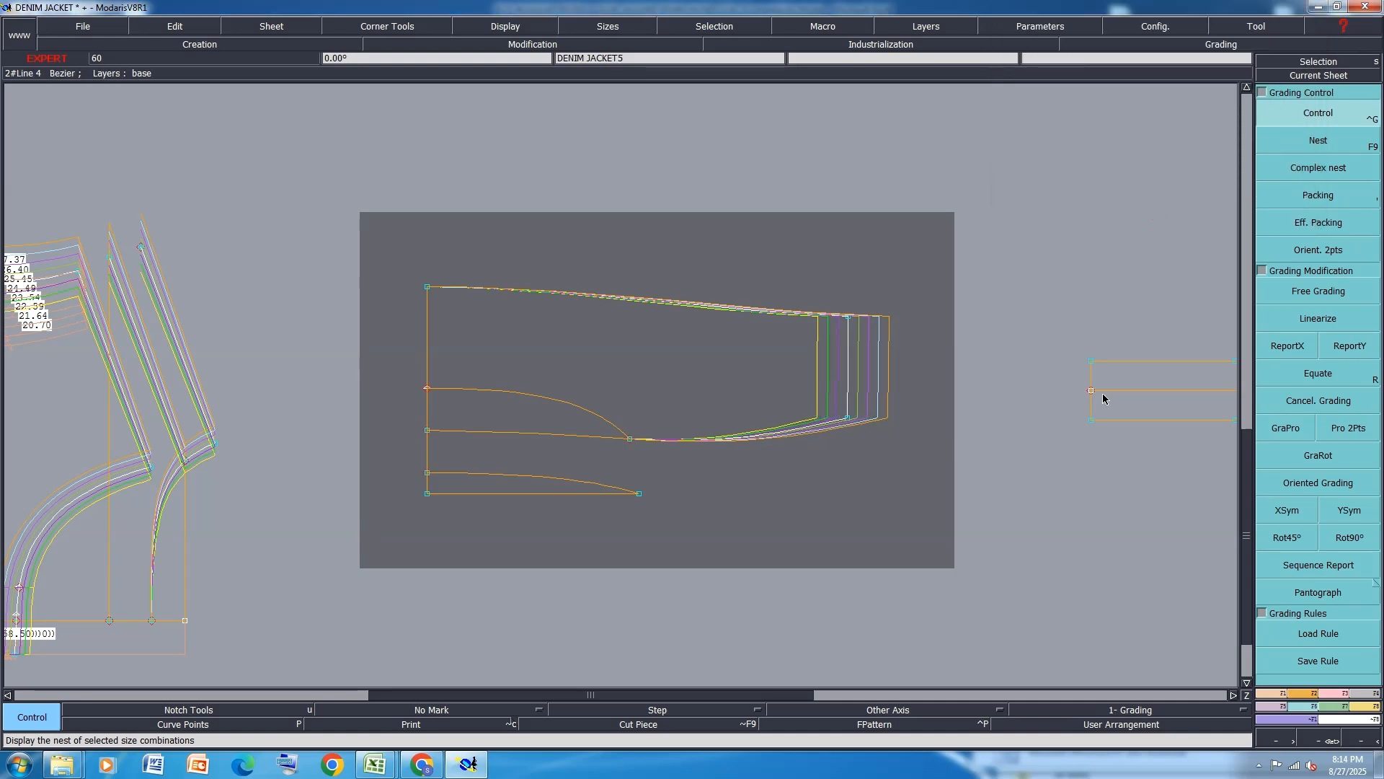
Set the X grading step (ddx) of the collar stand's end point, where its curves meet, to 0.25 for all sizes.
scroll(777, 298, down, 1)
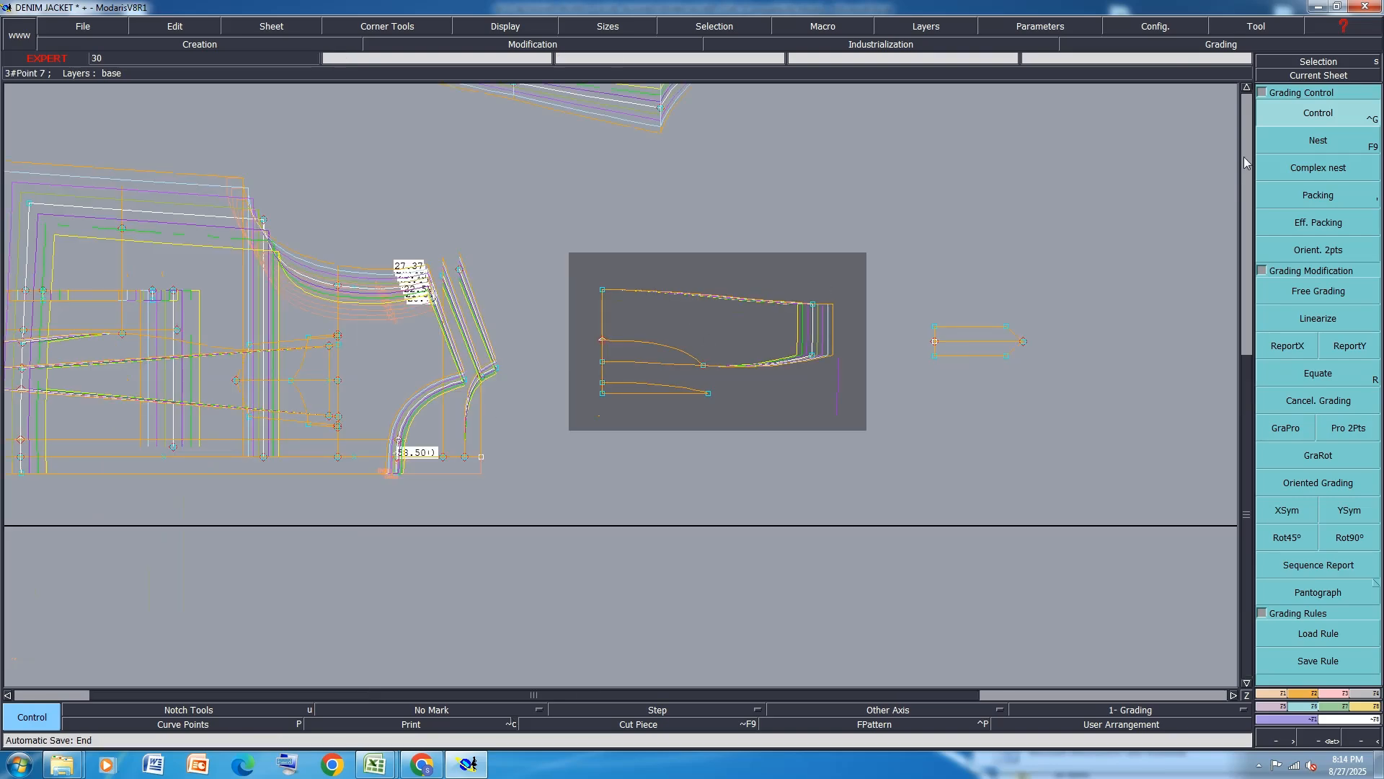
scroll(706, 361, up, 1)
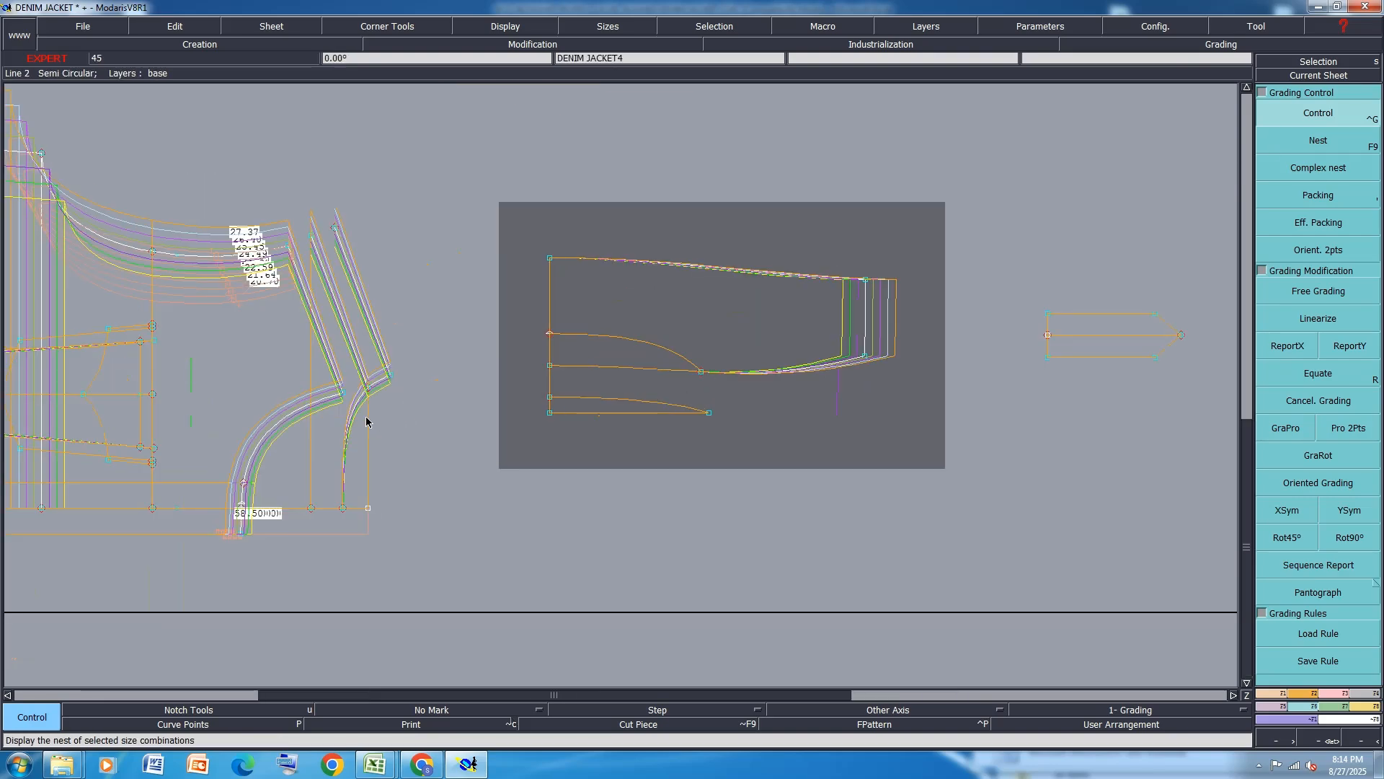
click(699, 379)
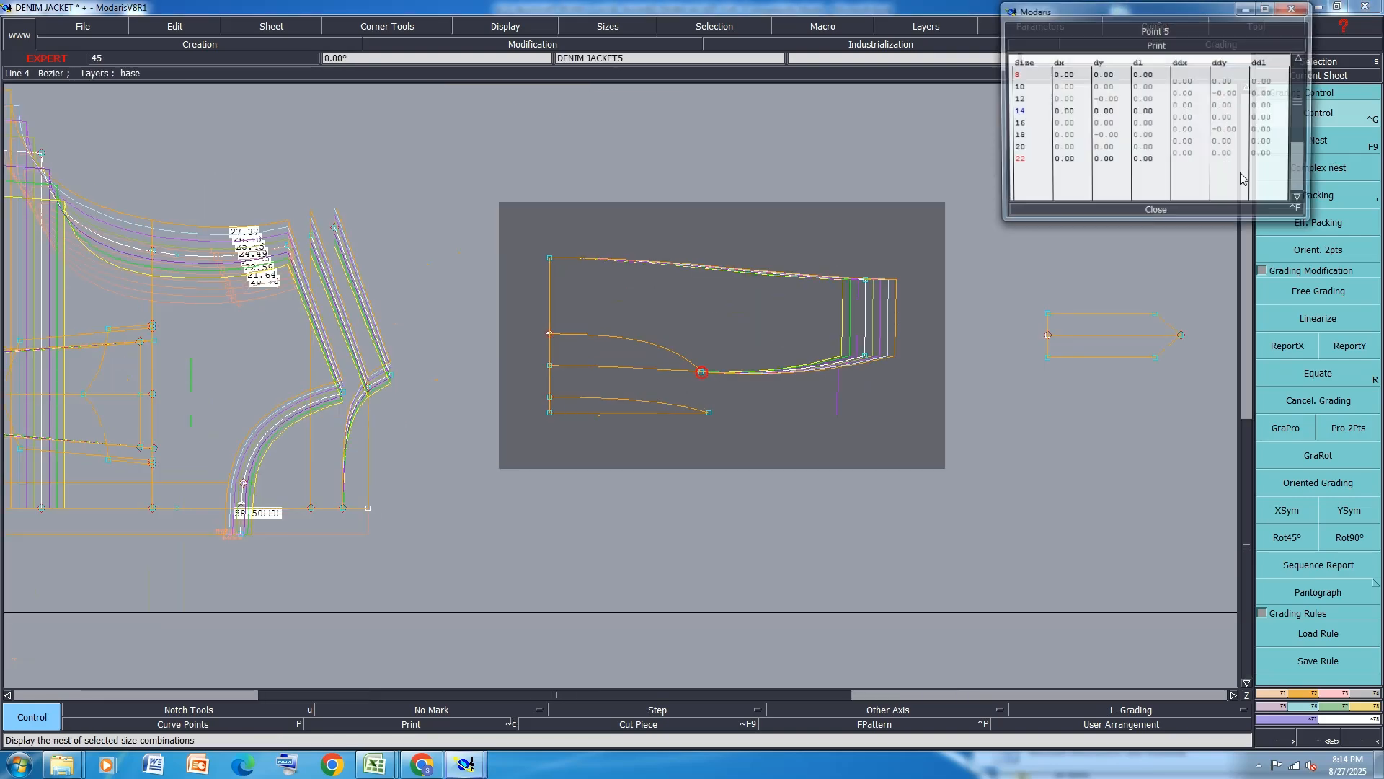
drag(1183, 81, 1181, 153)
text(0.25)
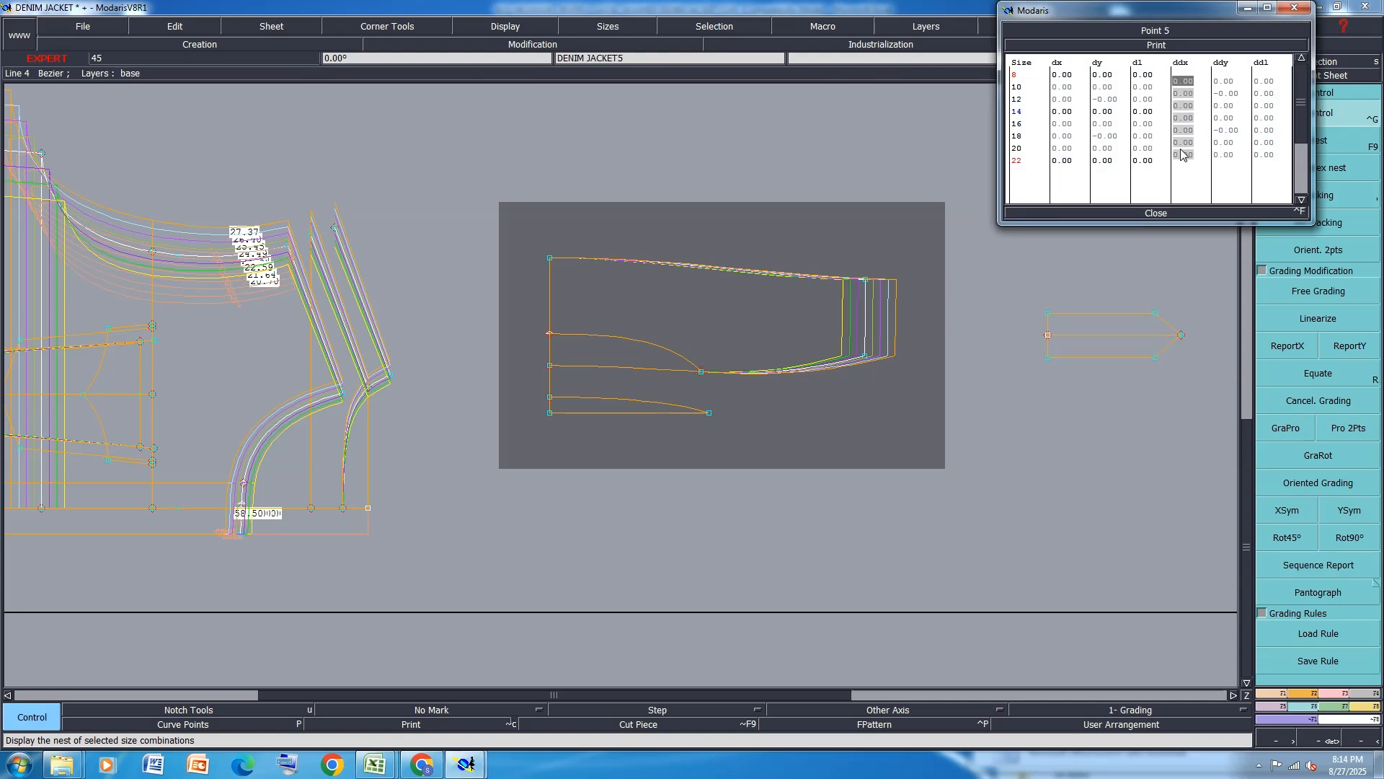
key(Return)
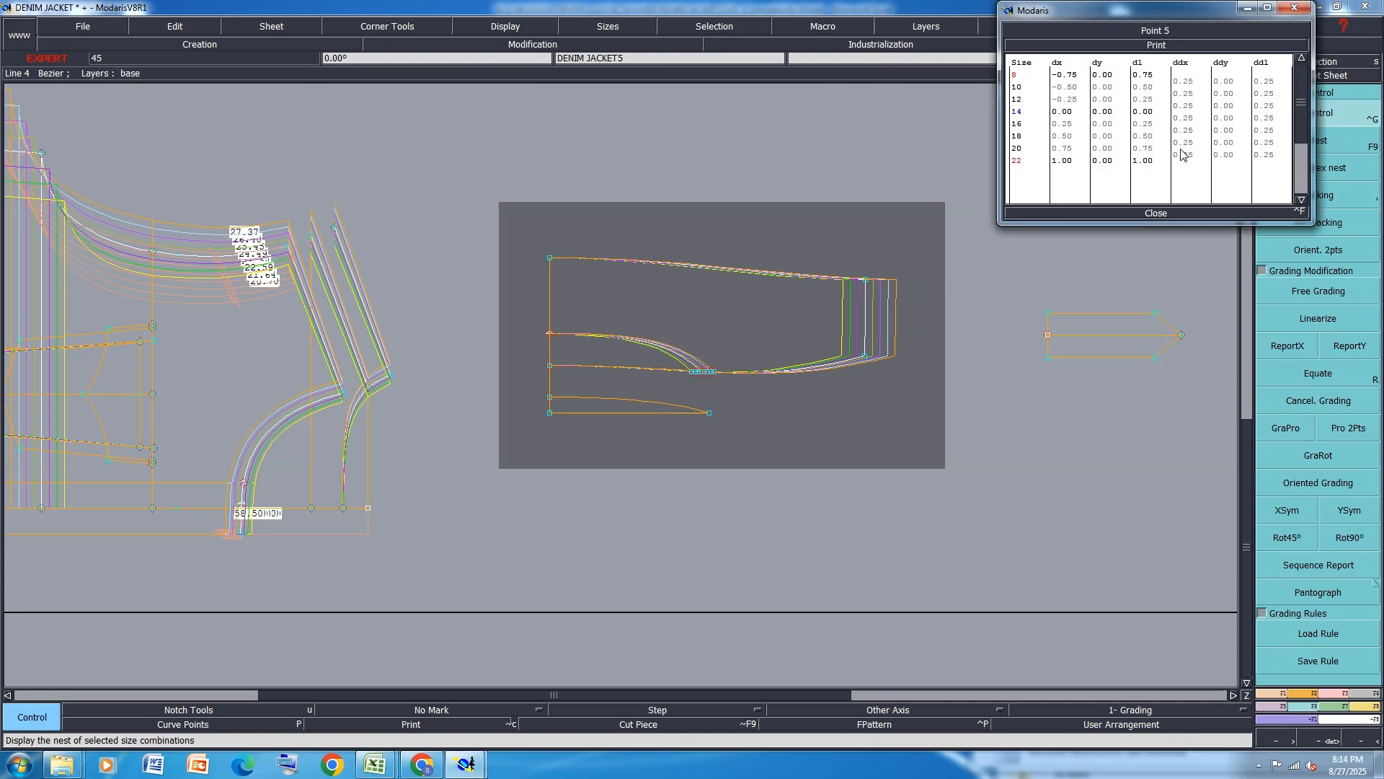
click(1153, 213)
Report the stand end point's X grading to the end of the lowest collar curve and save the model.
click(1288, 345)
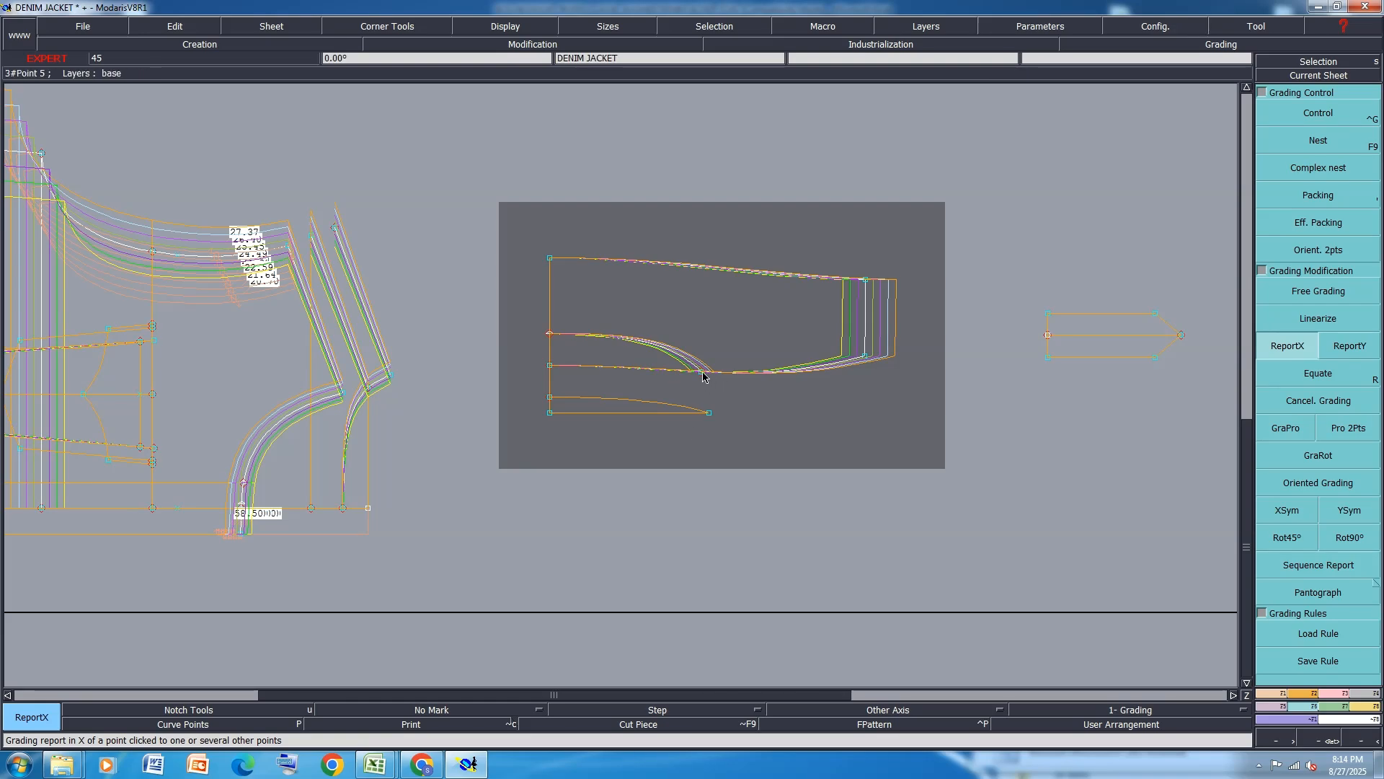
click(705, 422)
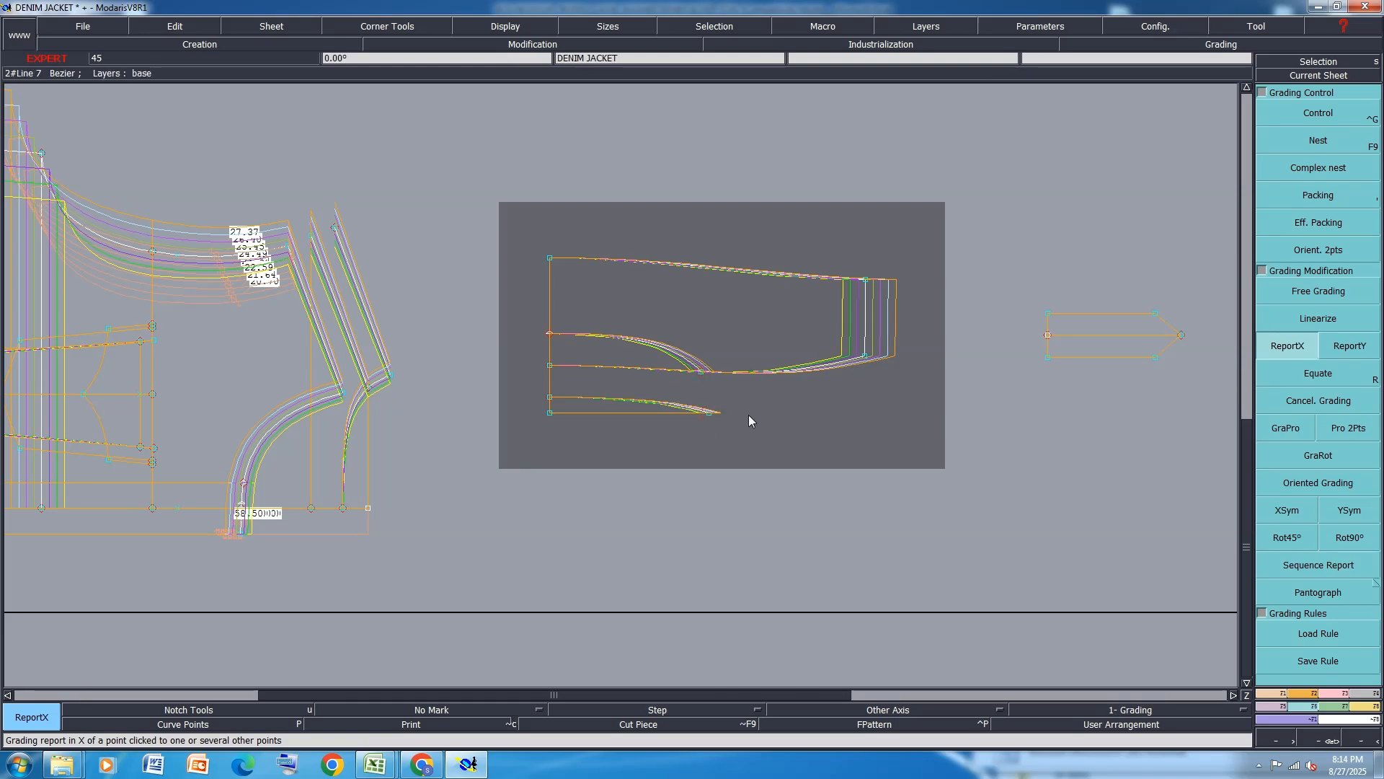
key(ctrl+s)
click(589, 463)
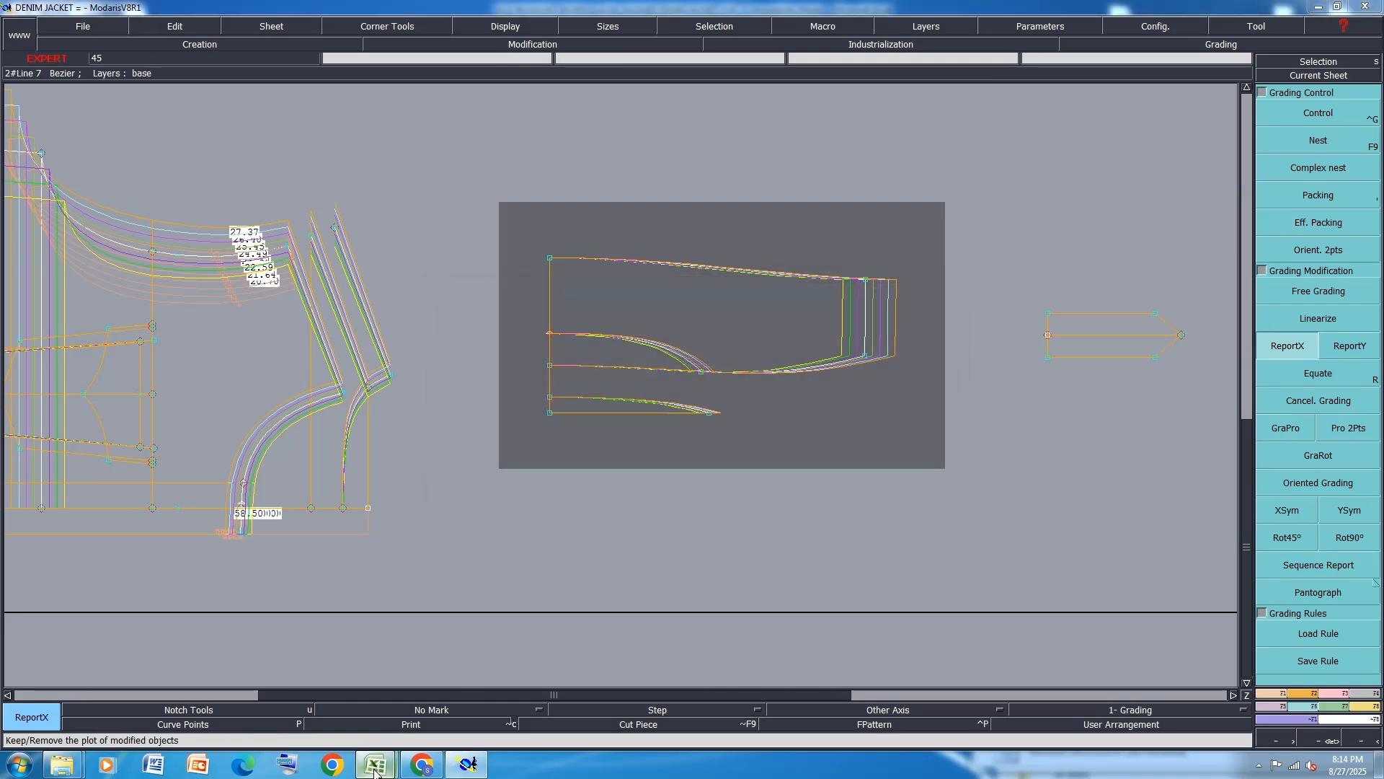
Switch to the Excel specification and fill the row "UPPER POCKET POSITION - FROM HNP" orange.
mouse_move(374, 770)
click(422, 694)
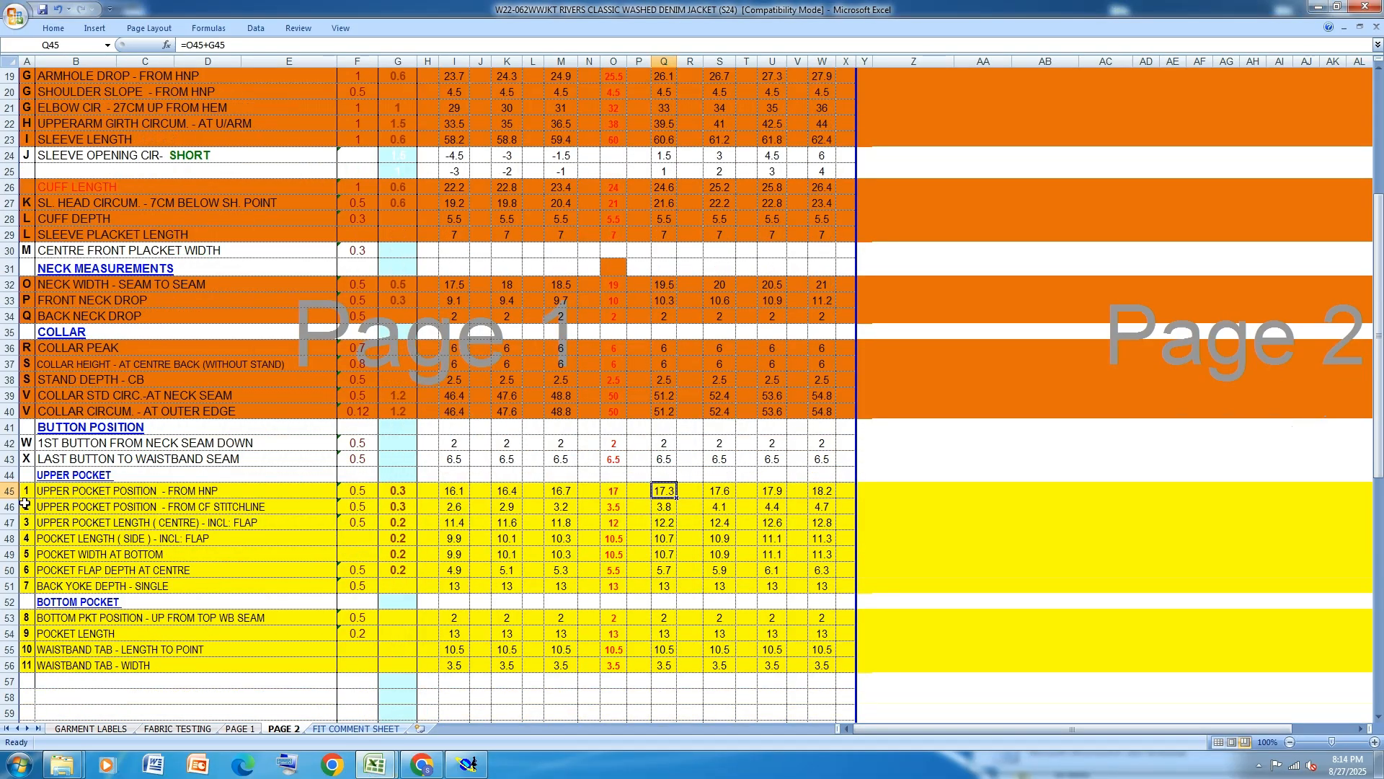
click(11, 491)
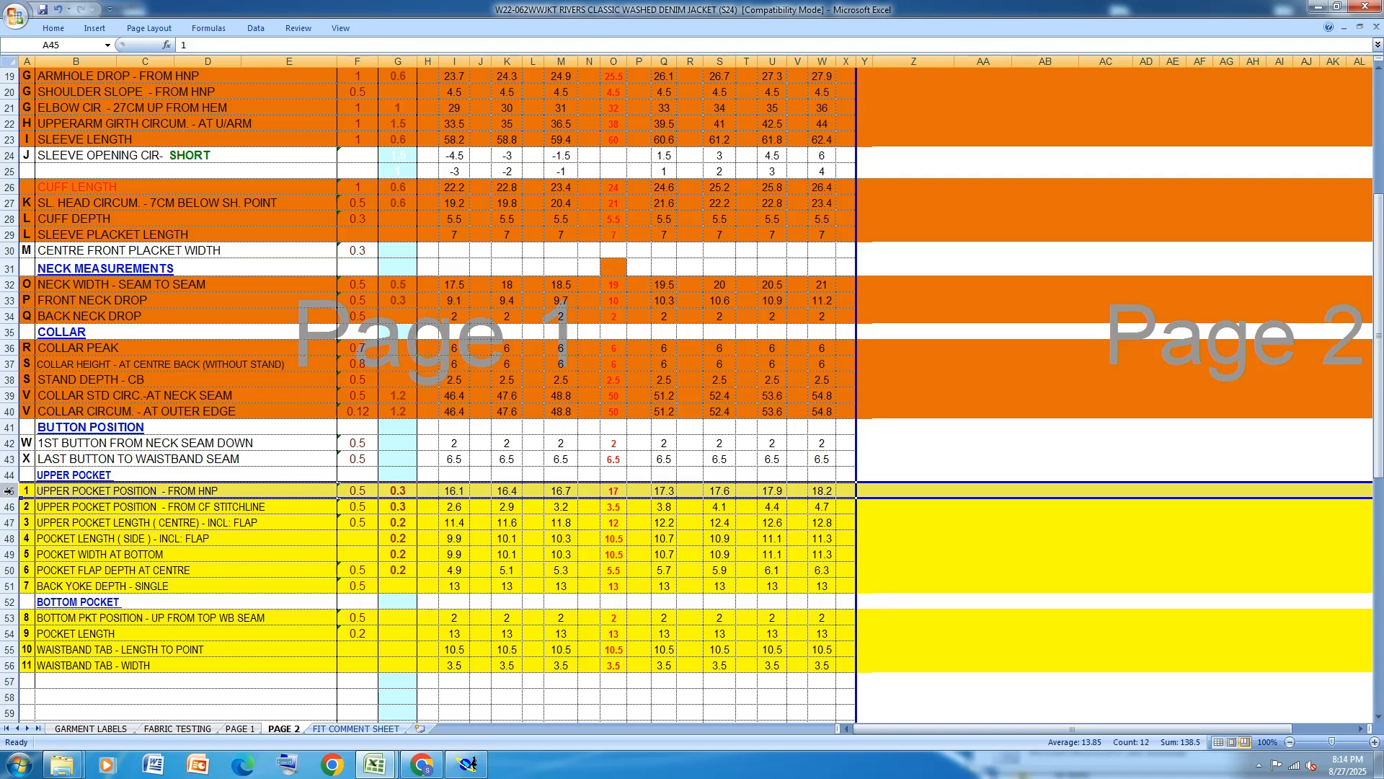
click(53, 29)
click(221, 76)
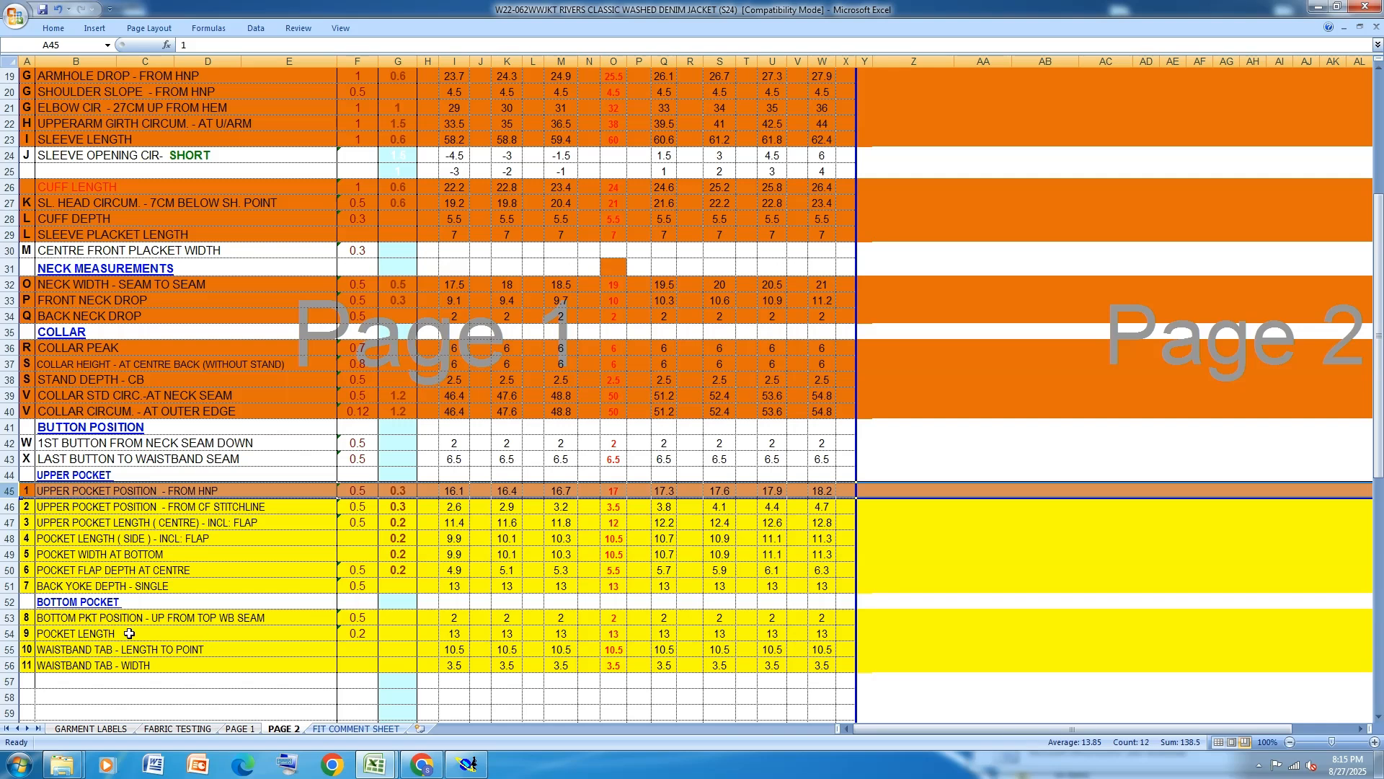
Back in Modaris, report the centre-front neck point's X grading to the front yoke line and the upper pocket and flap points.
click(461, 768)
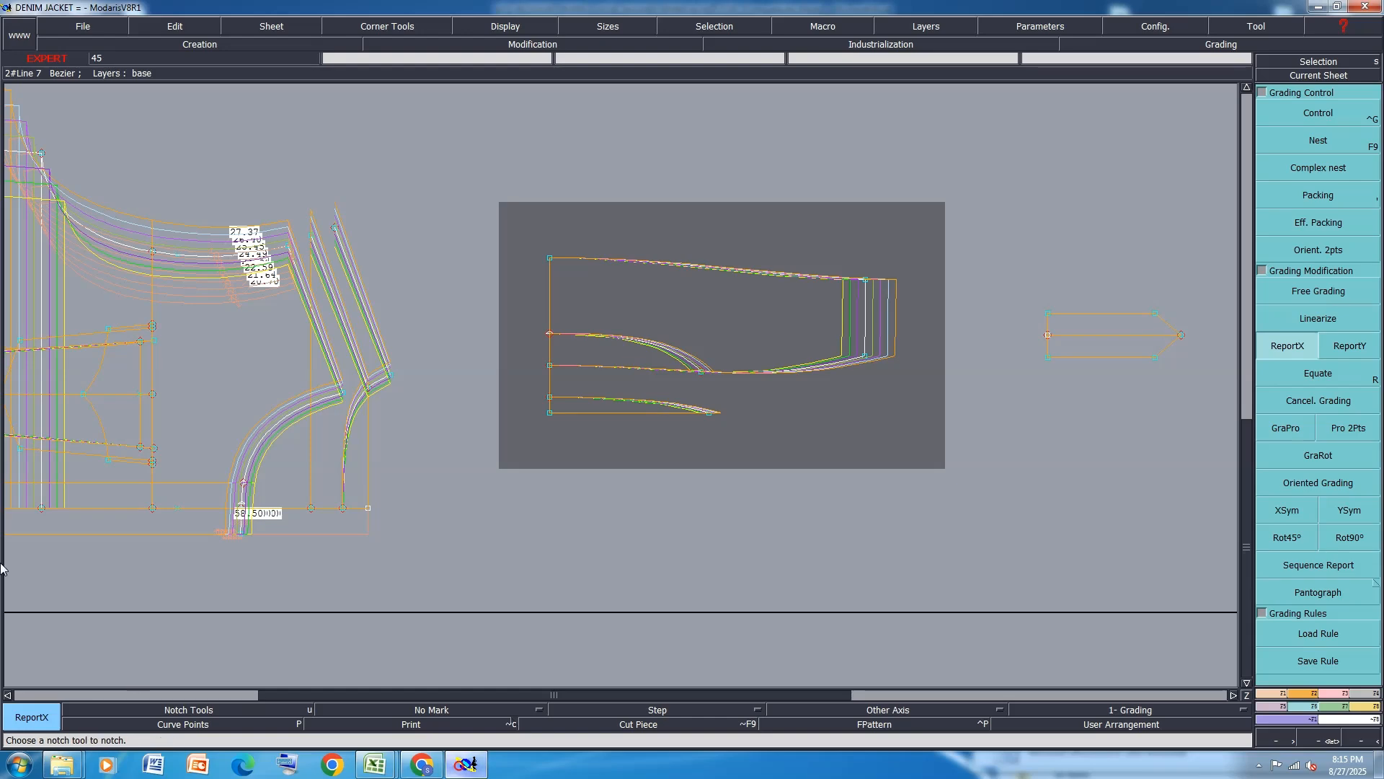
click(1341, 121)
scroll(835, 339, down, 4)
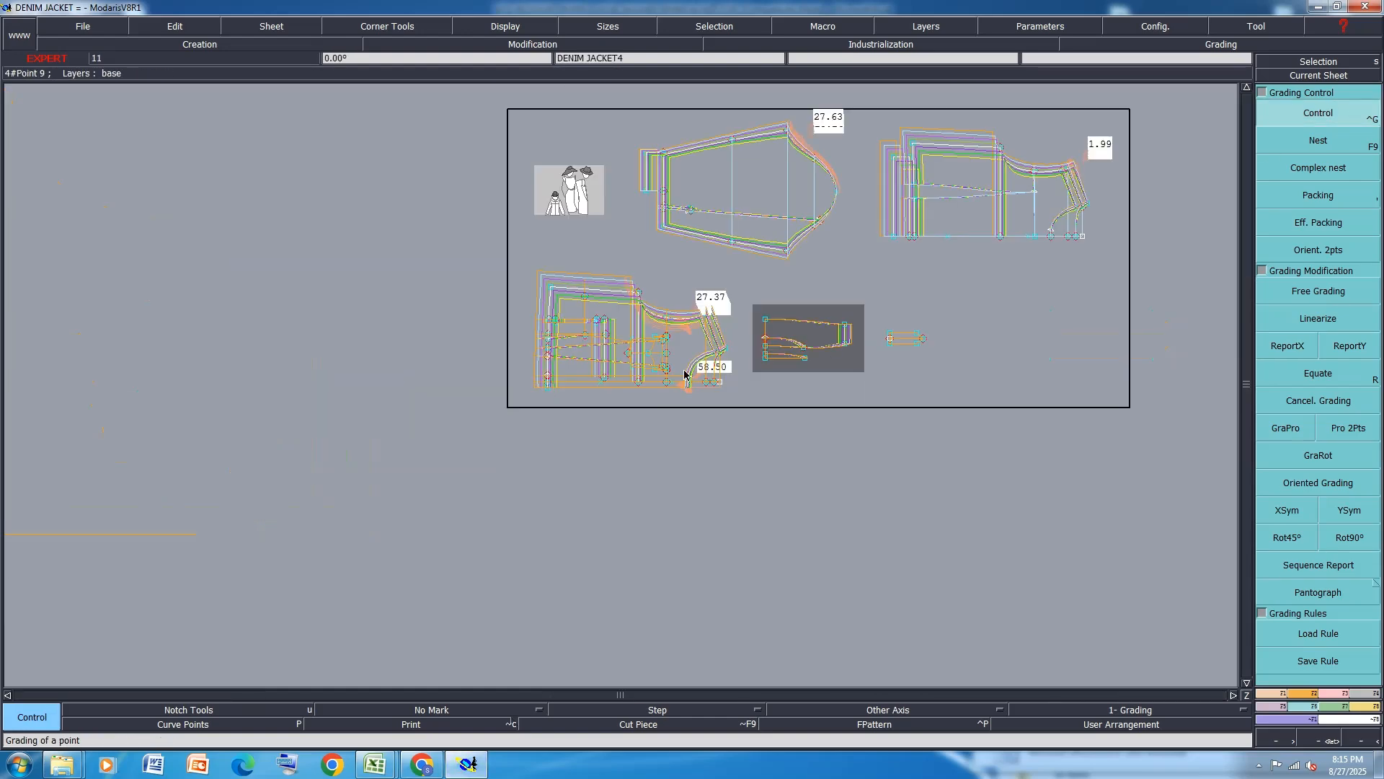
scroll(671, 380, up, 4)
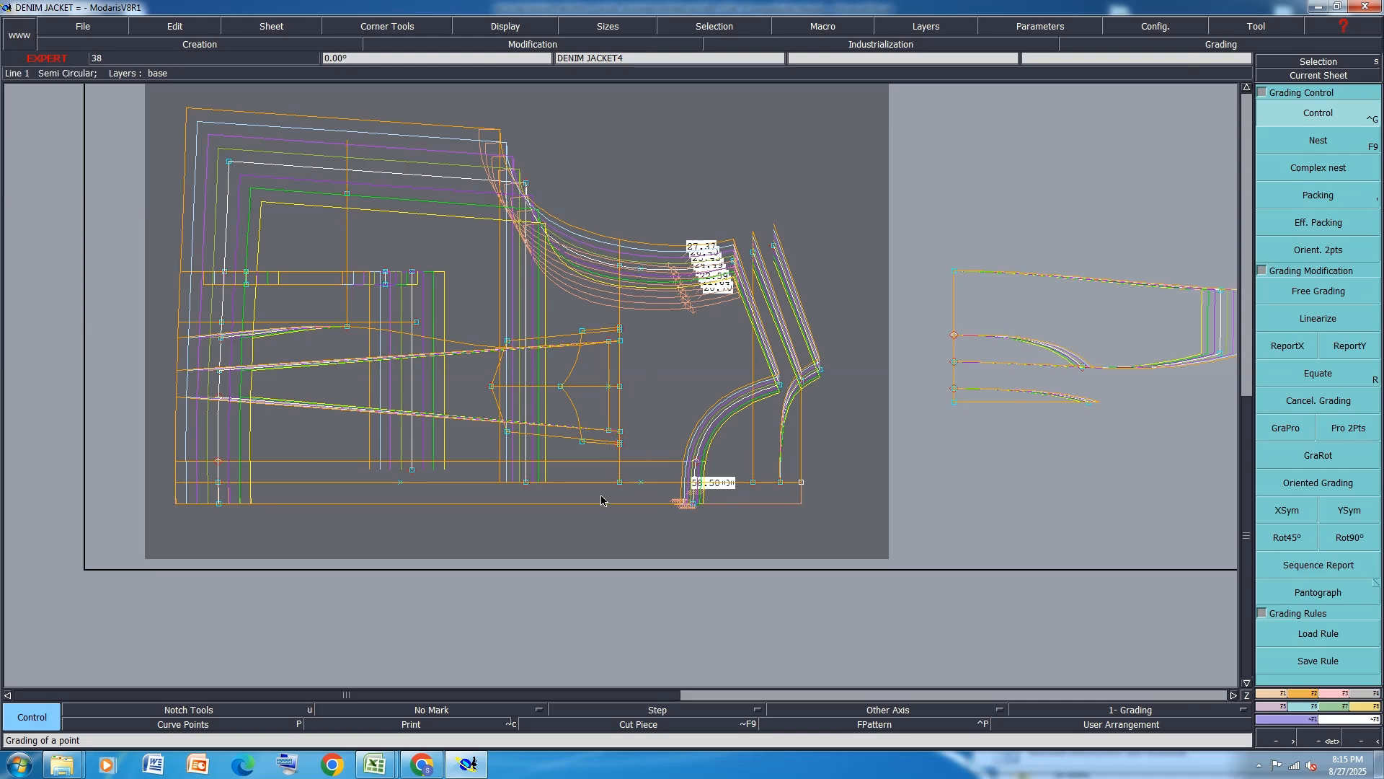
mouse_move(557, 506)
mouse_down()
mouse_move(537, 518)
mouse_move(551, 513)
mouse_up()
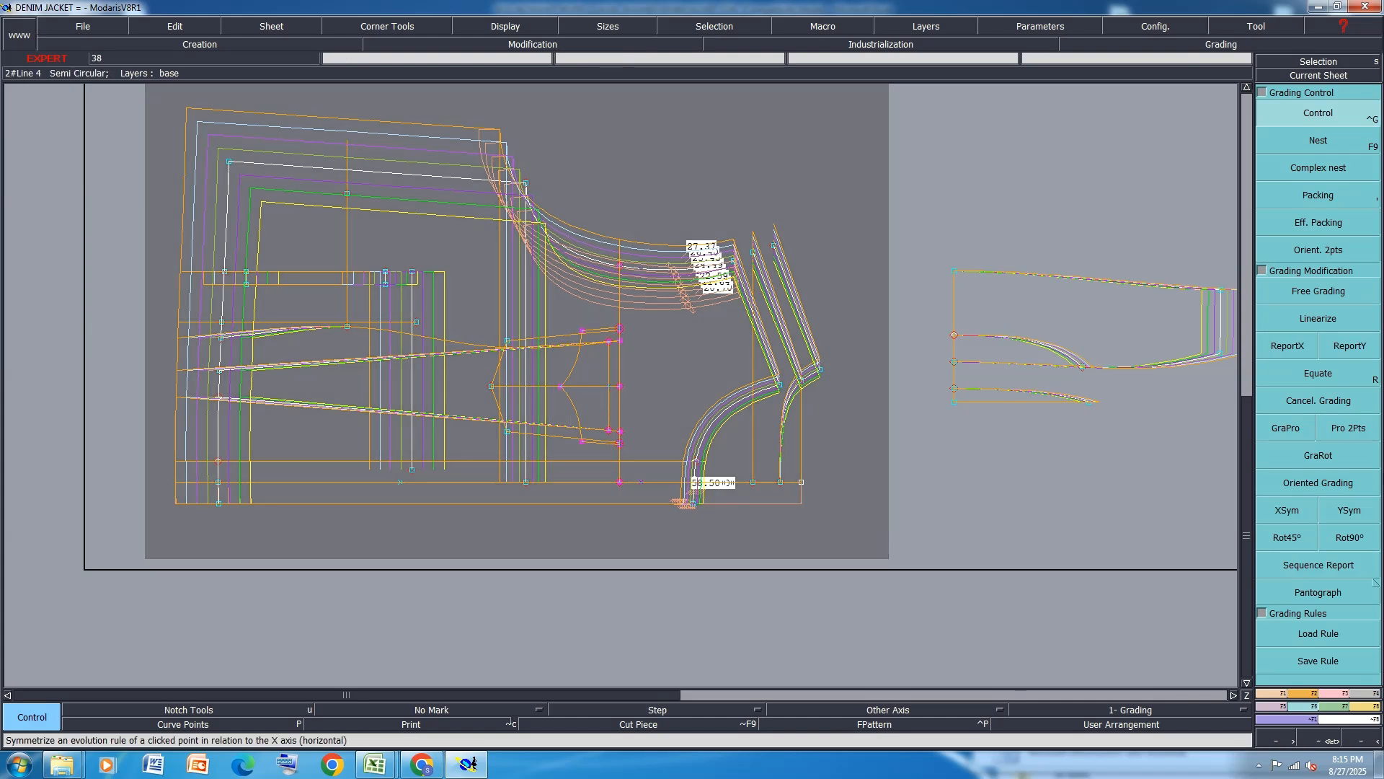
click(1279, 351)
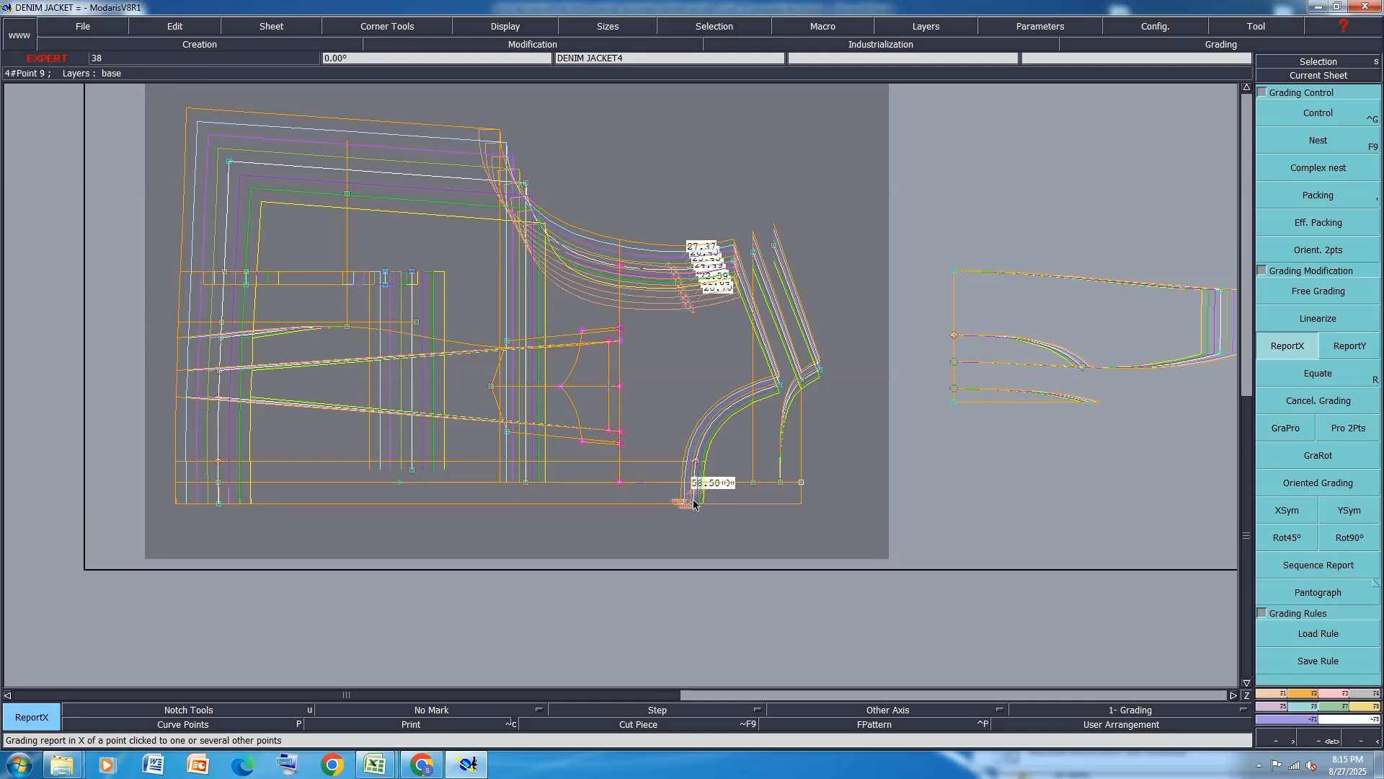
click(618, 481)
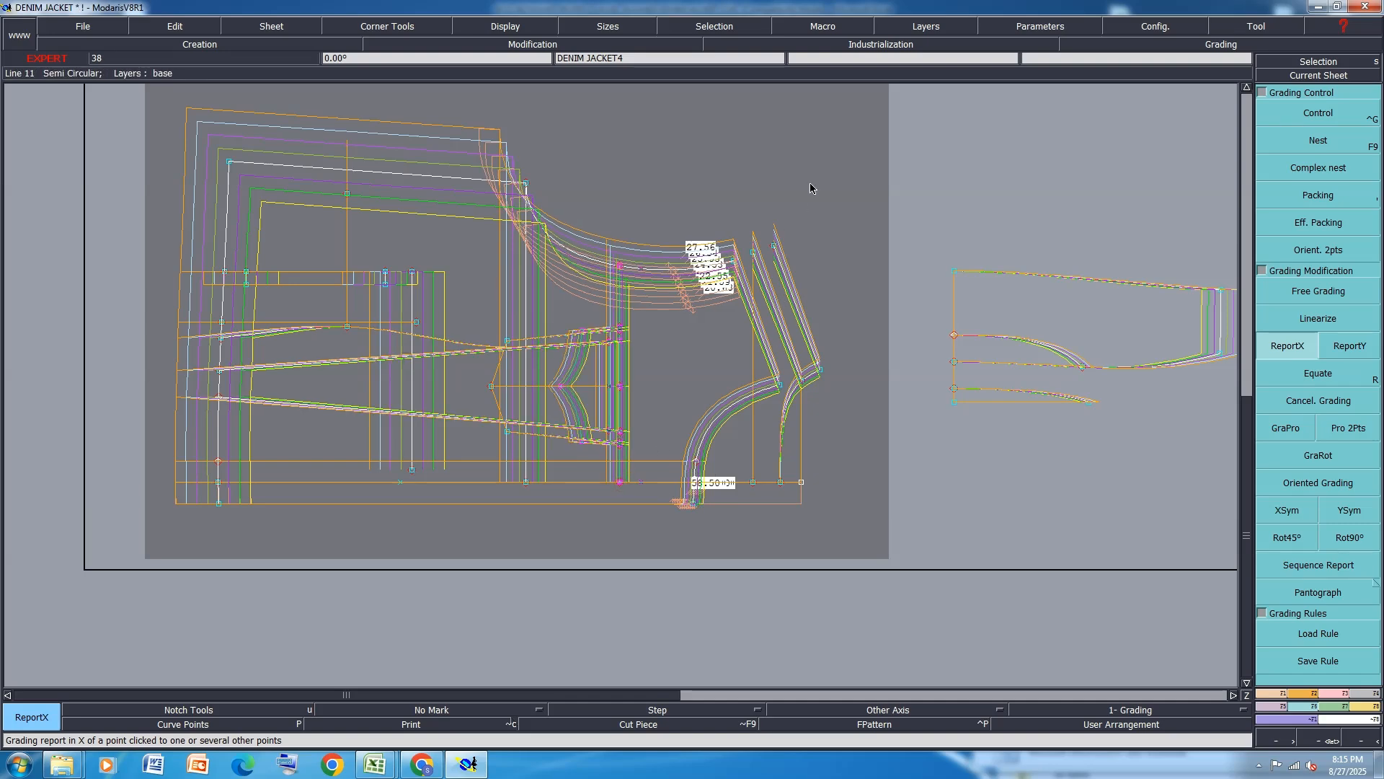
Report the same X grading to the upper pocket's bottom corners and its pointed tip.
scroll(573, 389, up, 2)
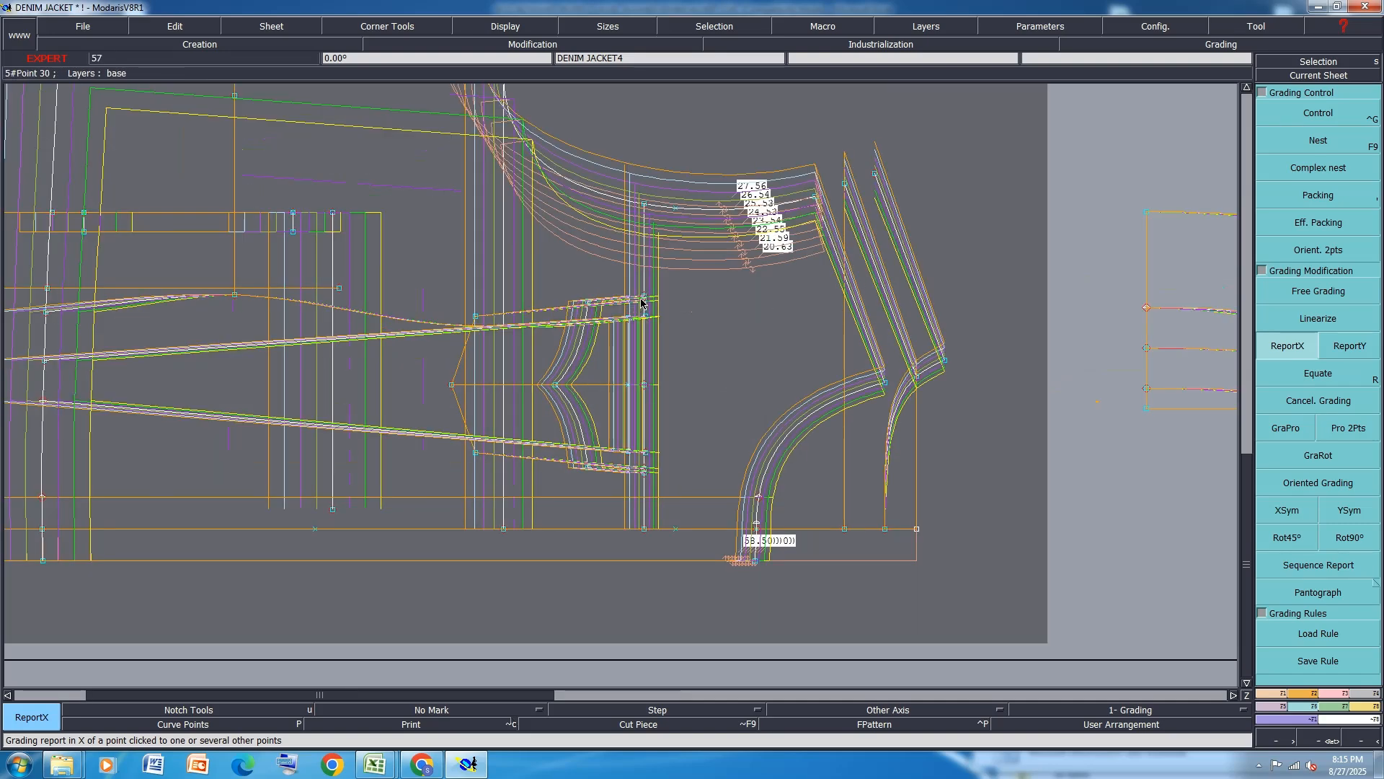
click(476, 316)
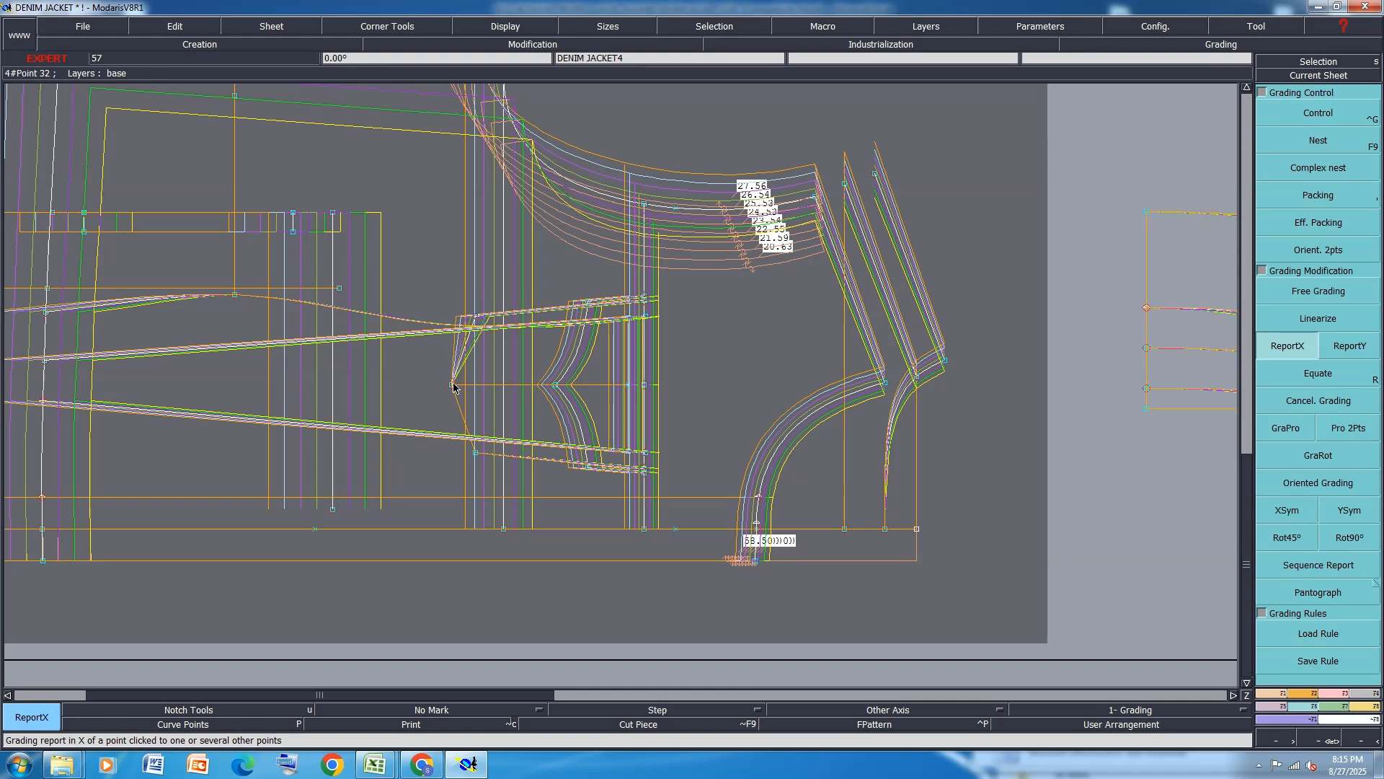
click(452, 384)
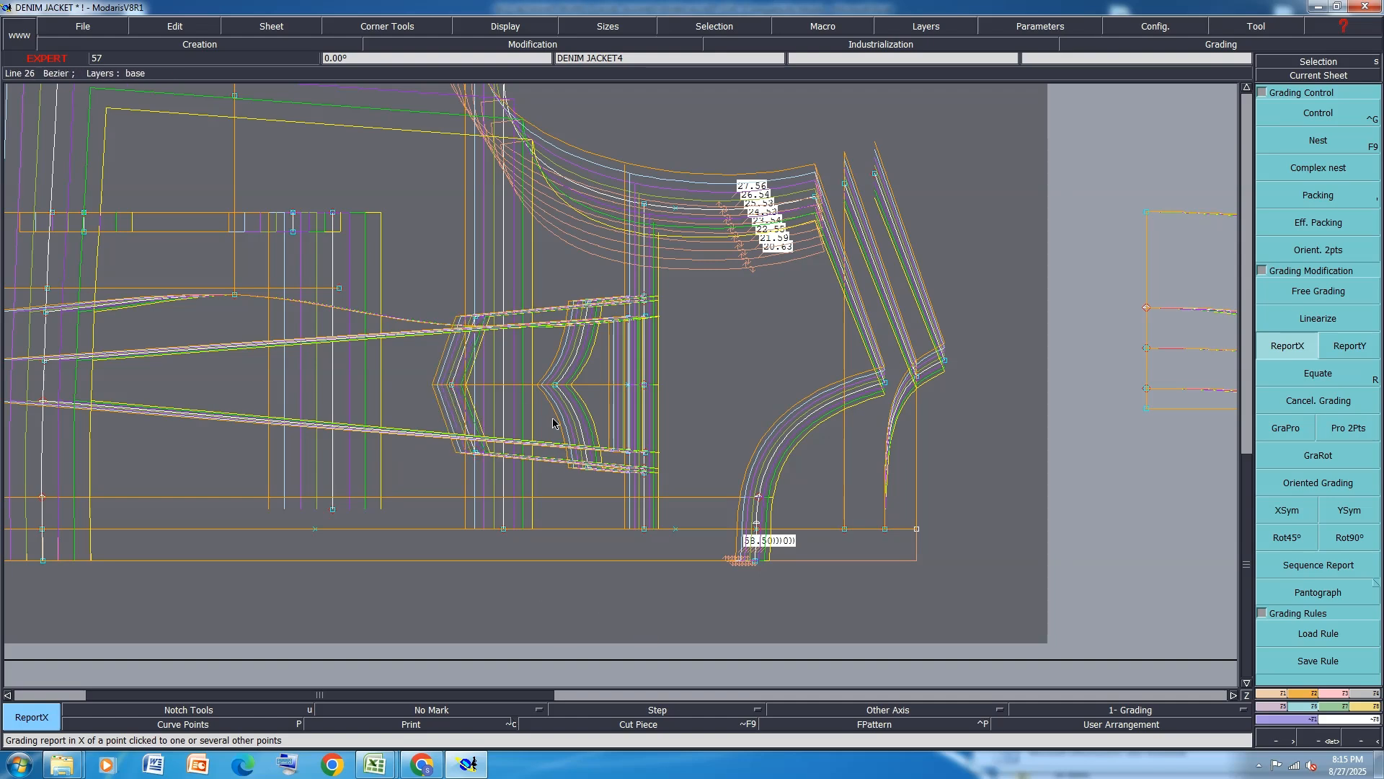
Switch to Excel and fill the row "UPPER POCKET POSITION - FROM CF STITCHLINE" orange.
scroll(555, 422, down, 3)
mouse_move(375, 764)
click(459, 687)
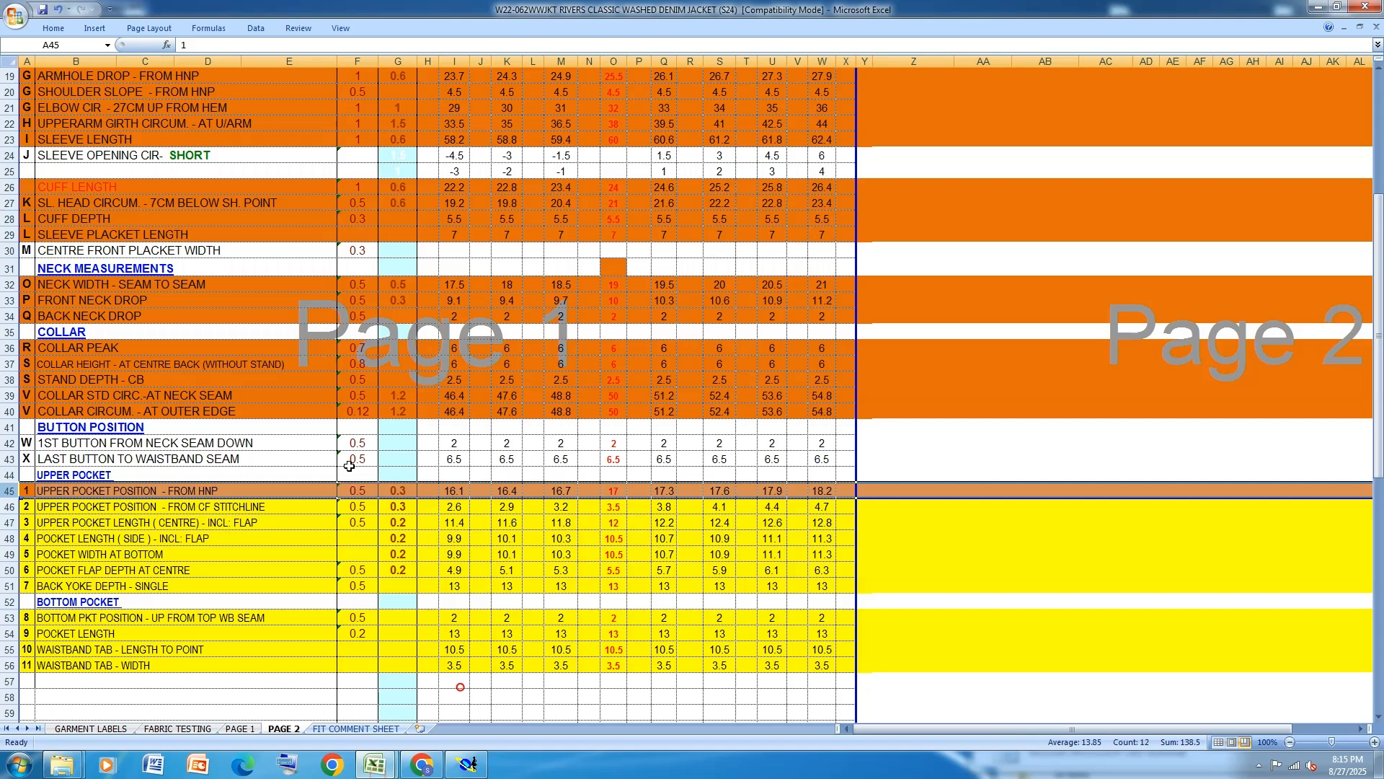
click(11, 506)
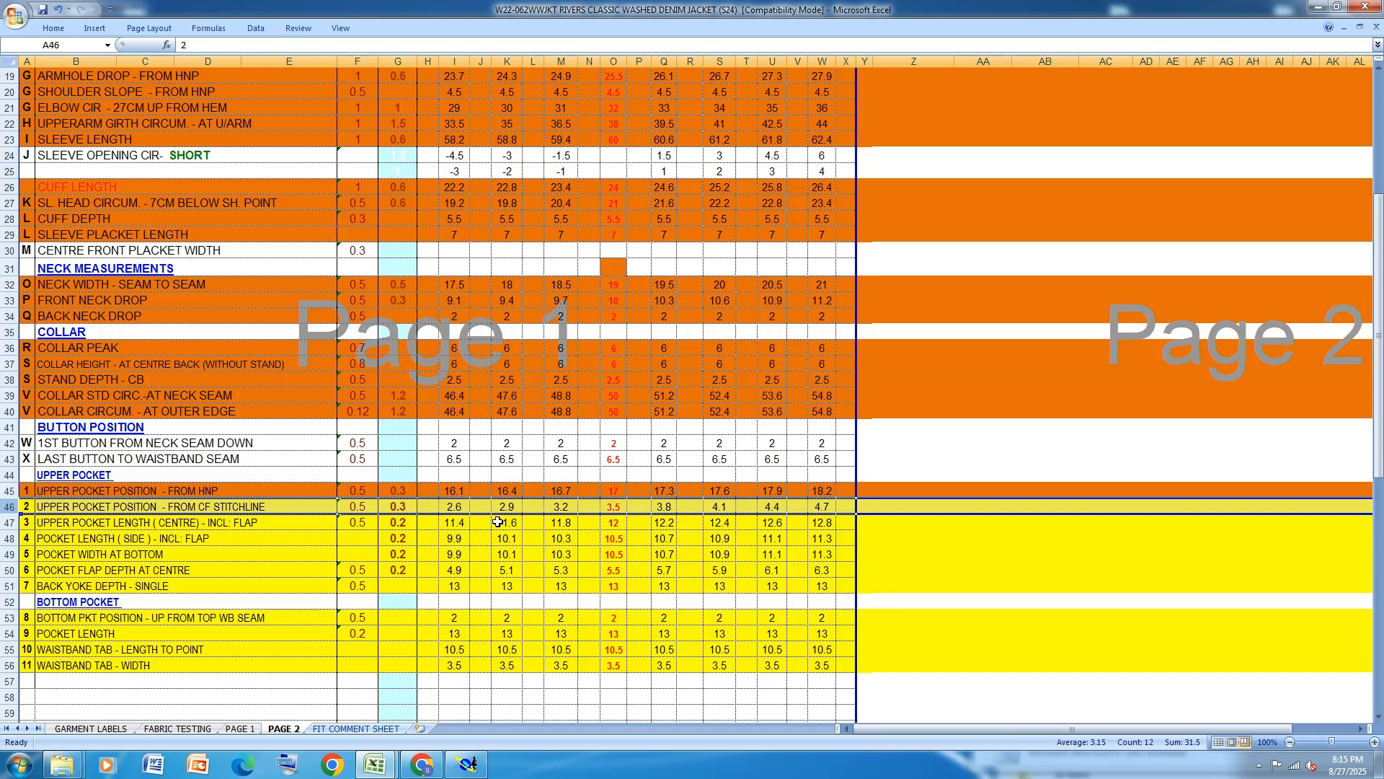
click(54, 28)
click(215, 75)
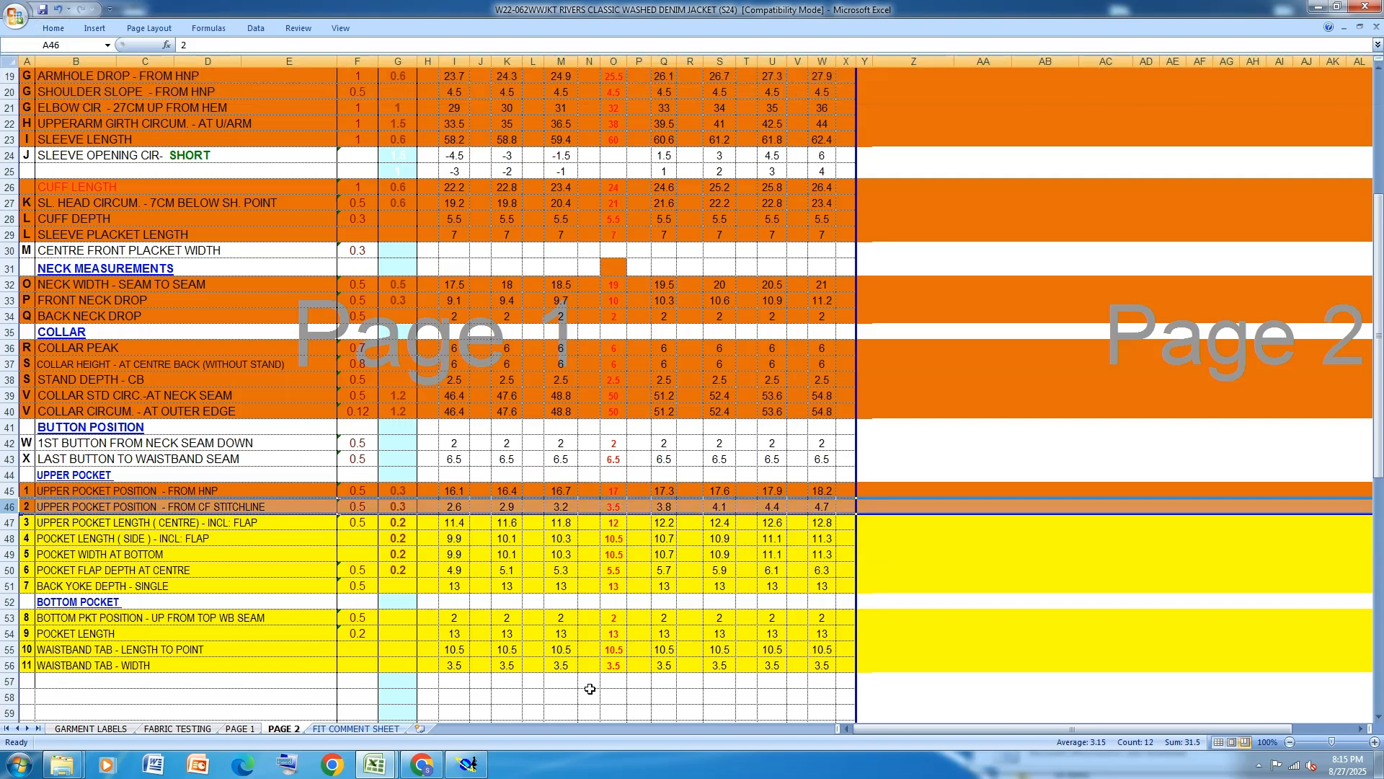
Back in Modaris, set the Y grading step (ddy) of the pocket flap's upper corner nearest the centre front to 0.3 for all sizes.
click(469, 765)
scroll(634, 395, up, 2)
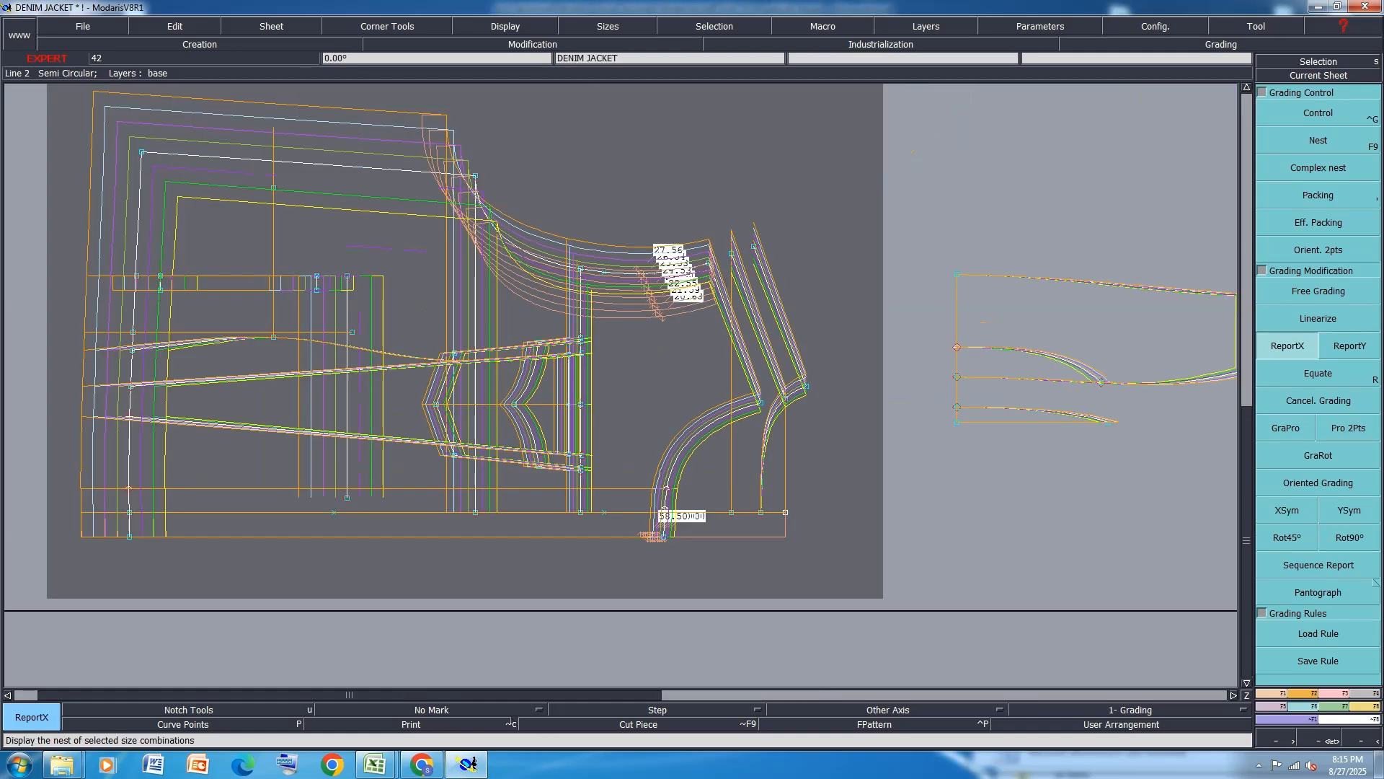
click(1328, 189)
key(ctrl+g)
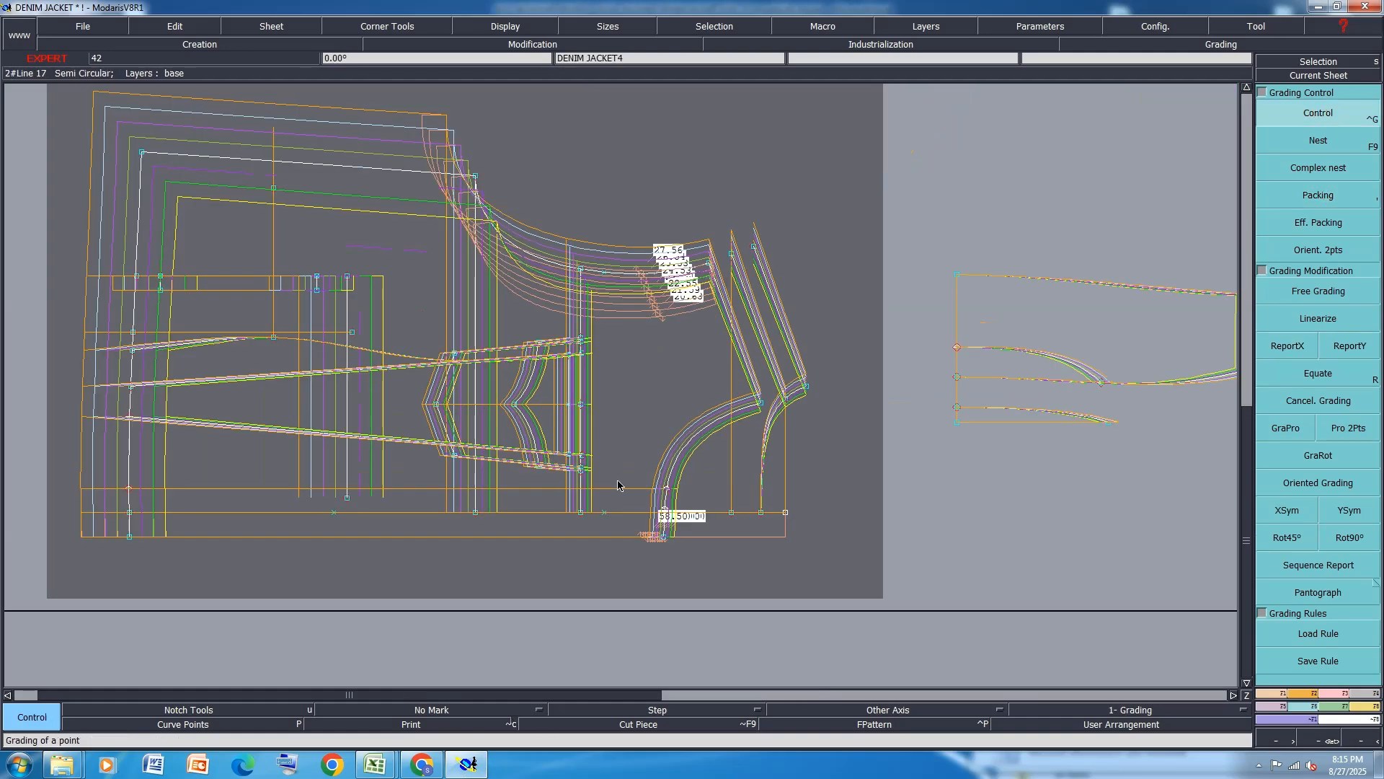
scroll(618, 479, up, 2)
scroll(599, 472, up, 2)
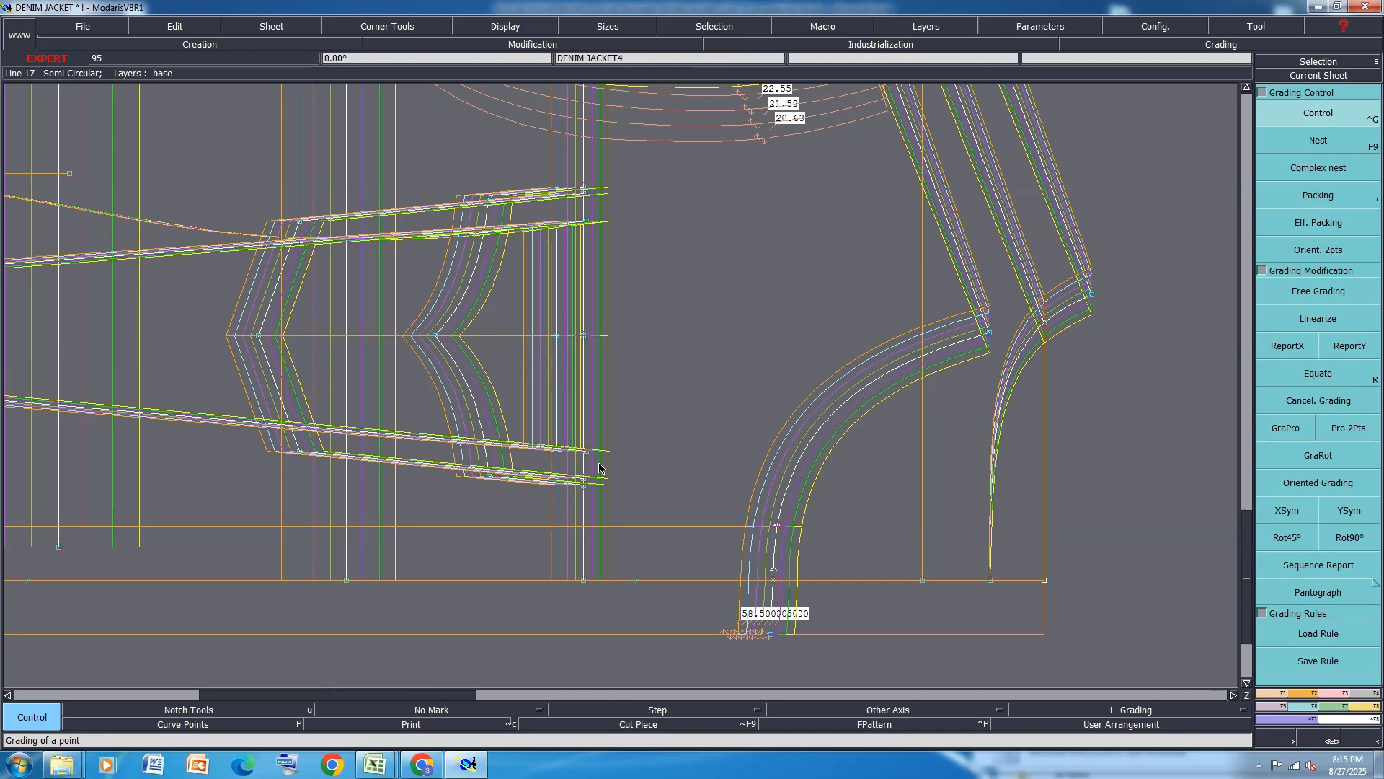
scroll(587, 481, up, 2)
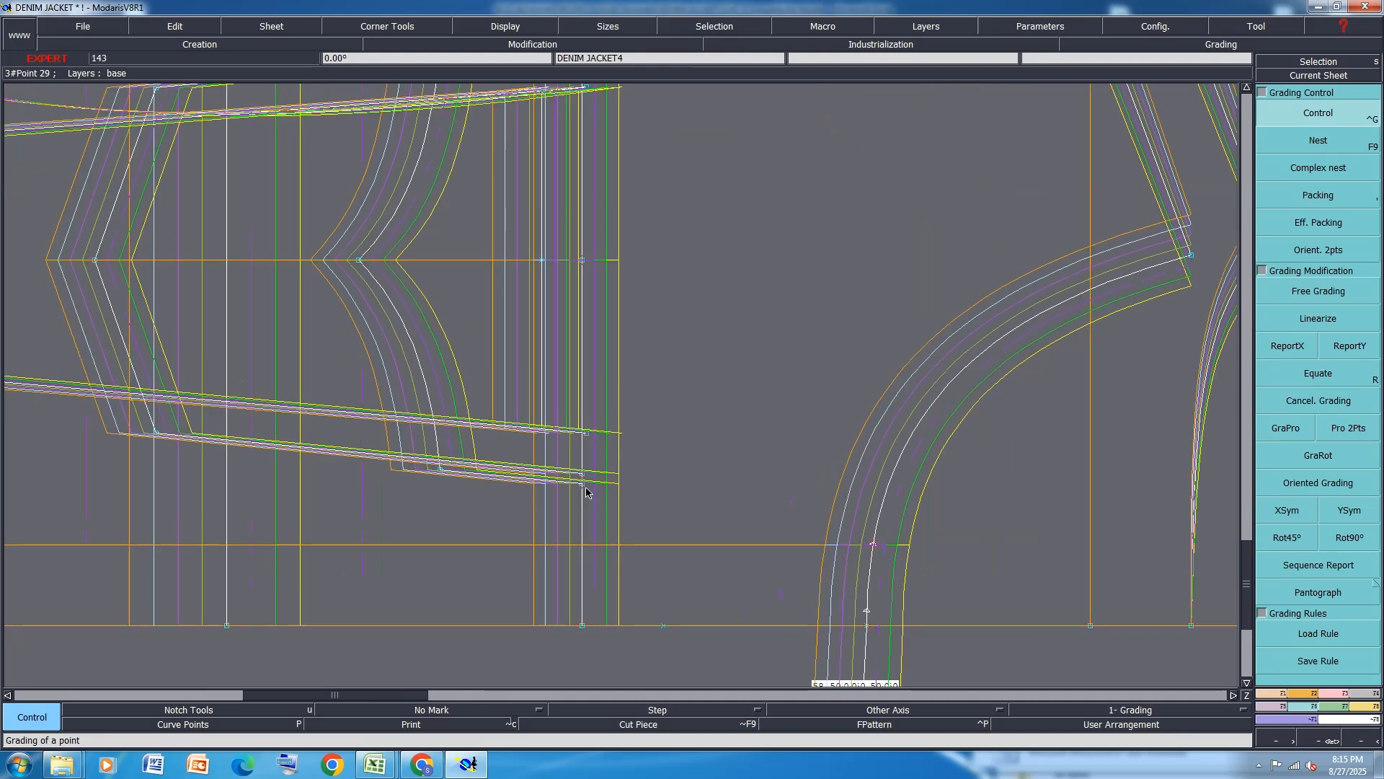
click(583, 488)
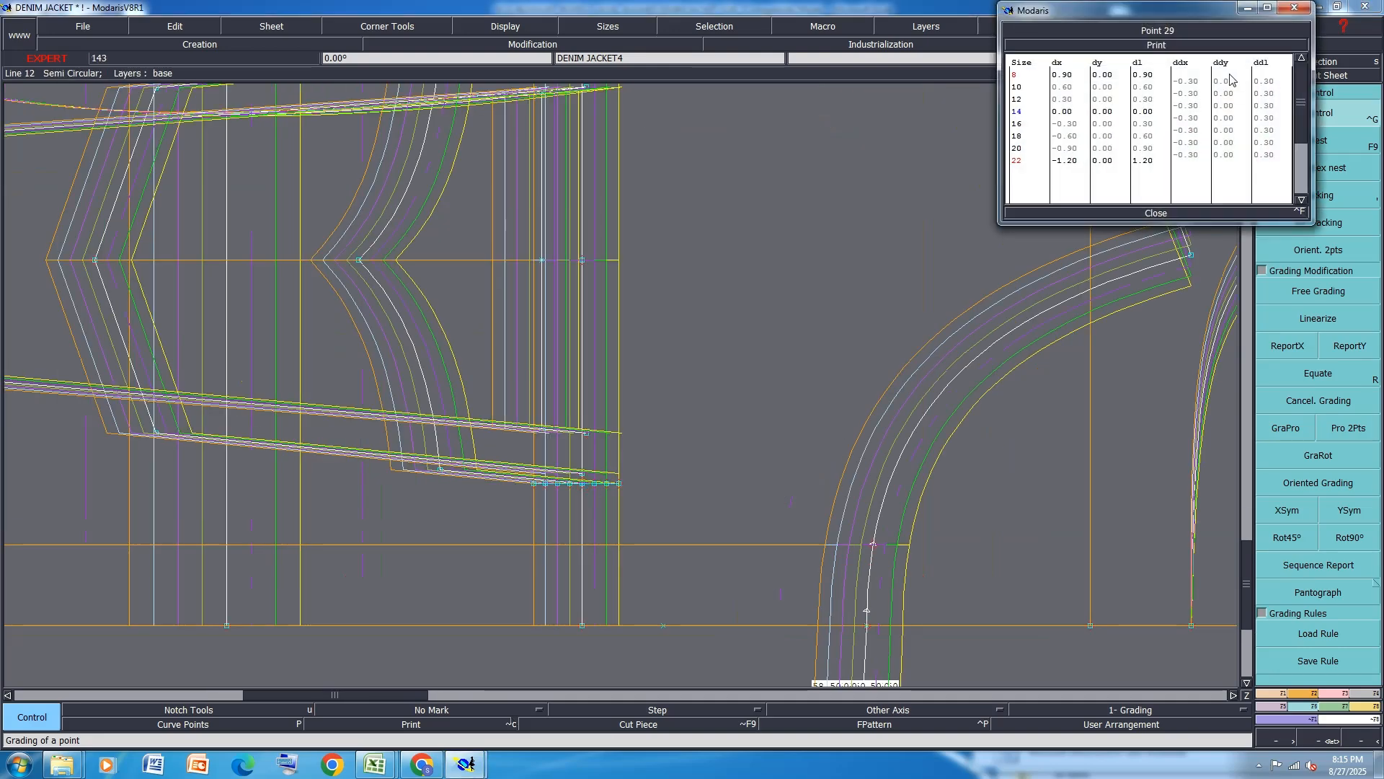
shift+click(1228, 155)
text(.3)
key(Return)
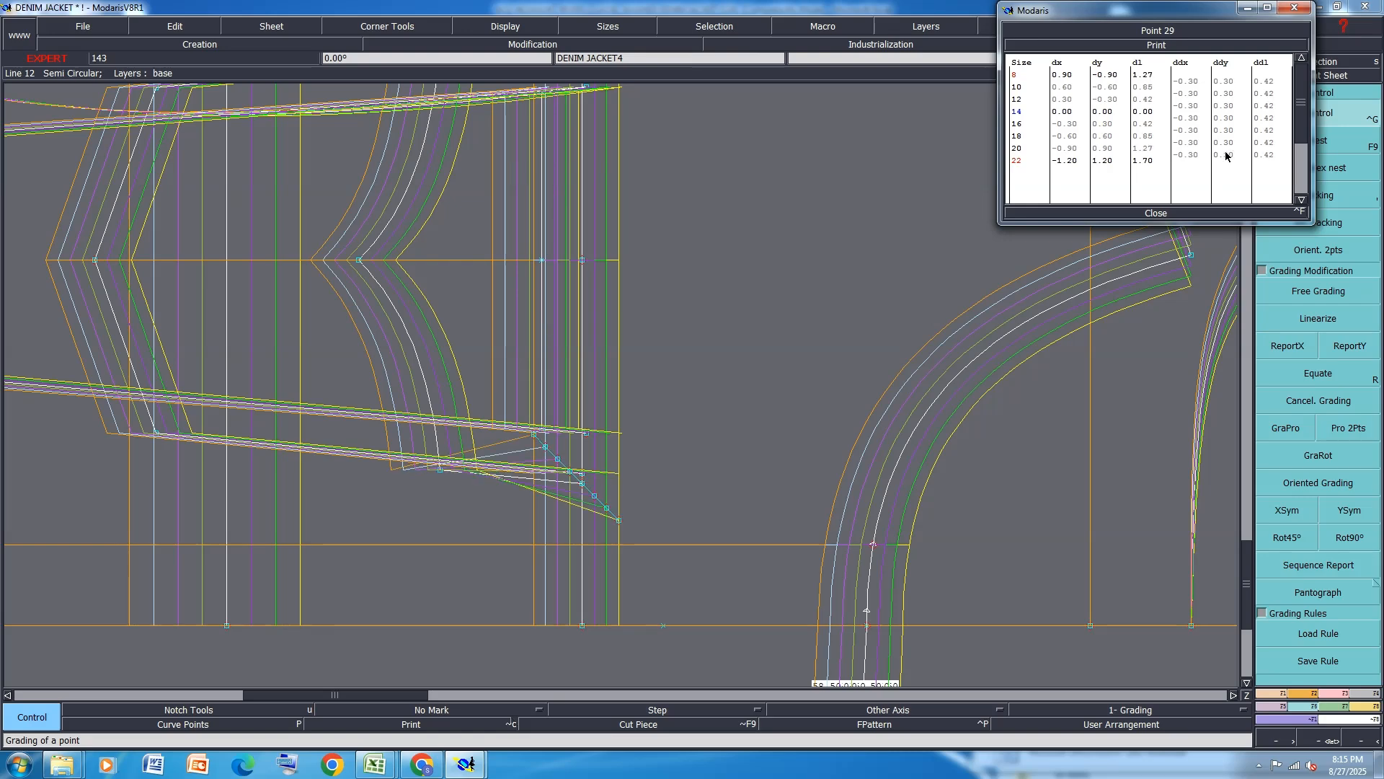
click(1156, 213)
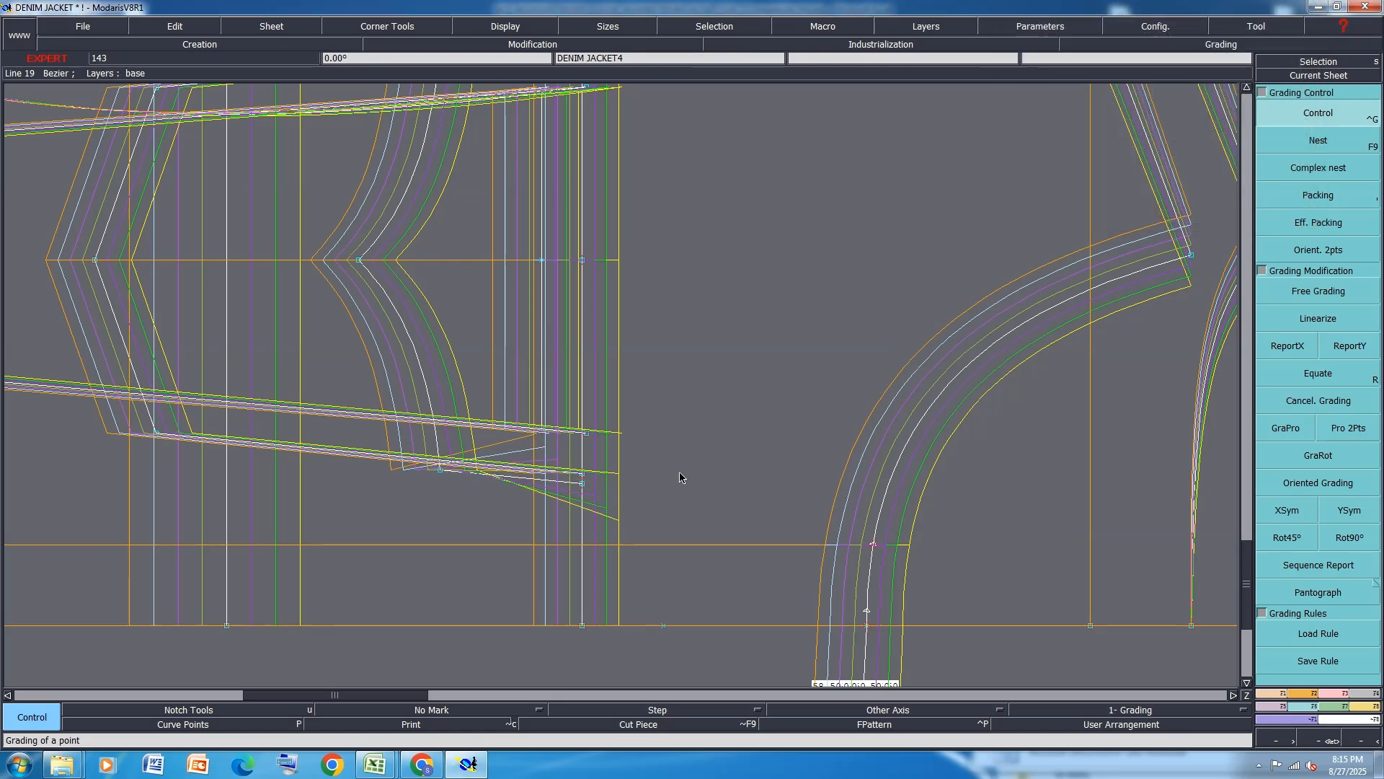
Report that flap corner's Y grading to the pocket and flap points on the centre-front side.
scroll(667, 454, down, 2)
drag(690, 382, 372, 489)
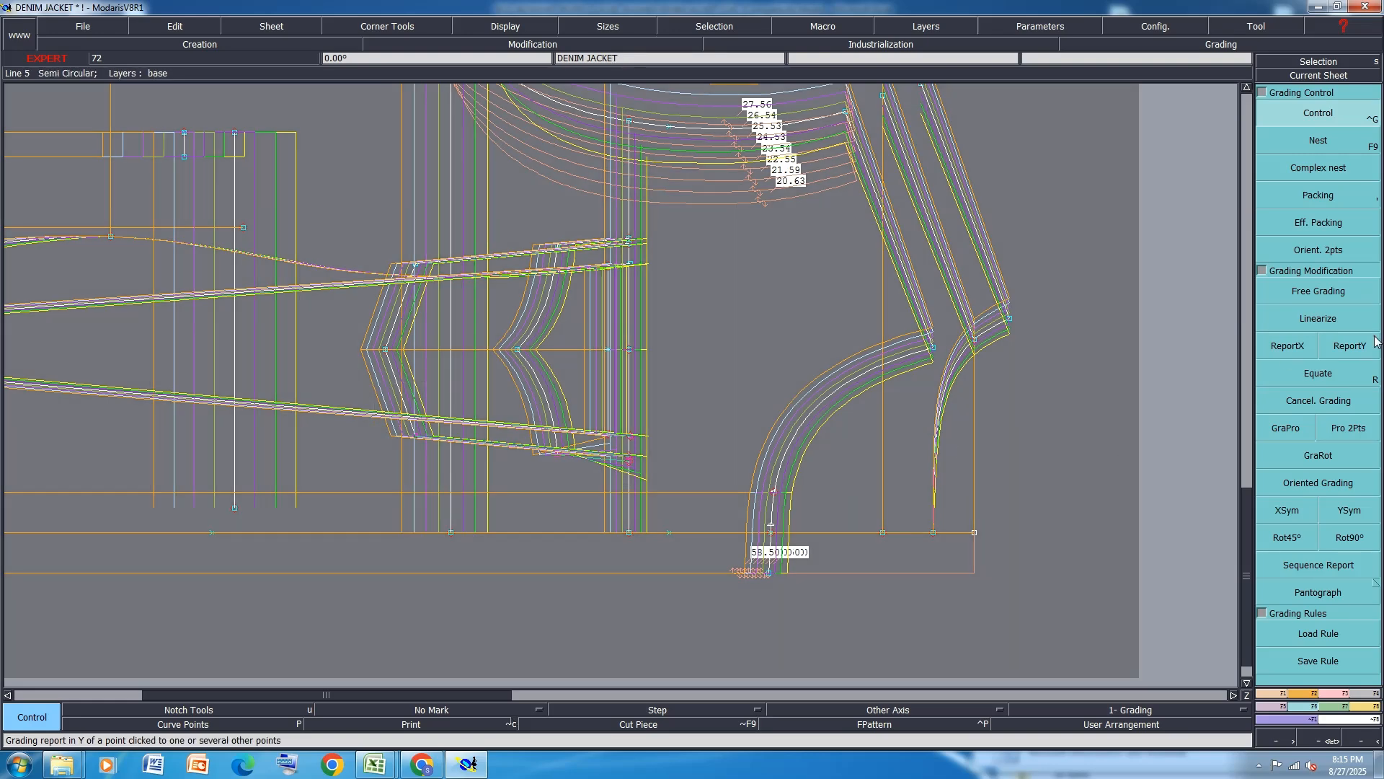
click(1350, 345)
click(630, 460)
click(629, 462)
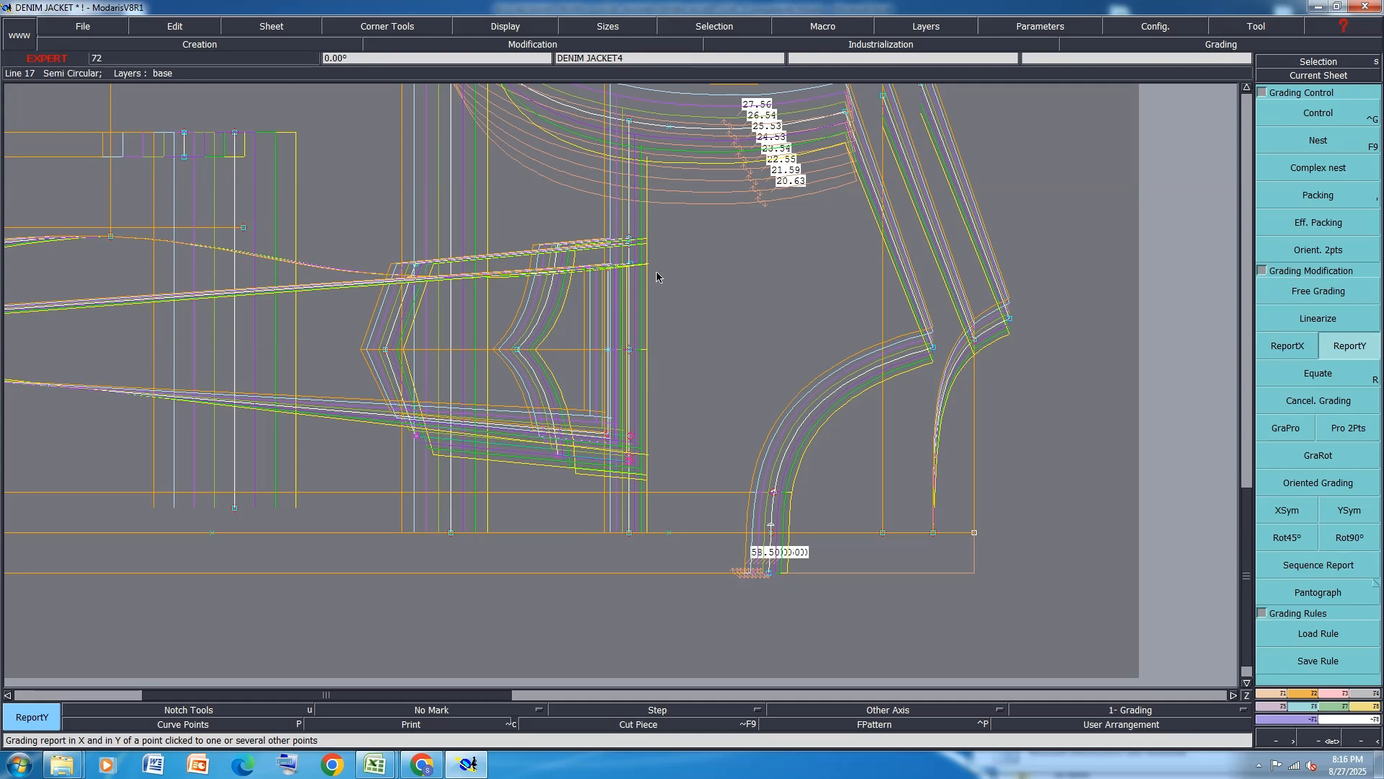
Report the same Y grading to the armhole-side points and the centre-line points of the upper pocket and flap.
drag(672, 223, 380, 303)
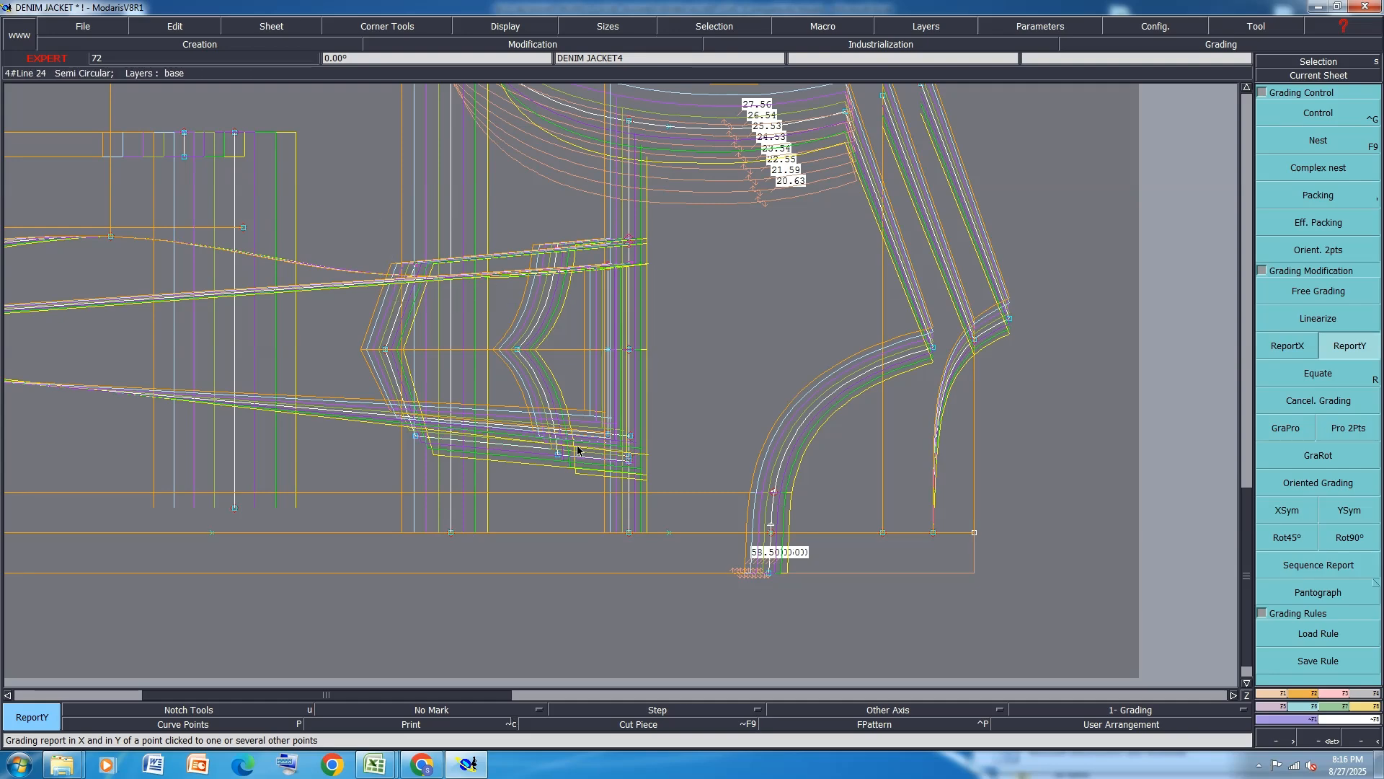
click(630, 240)
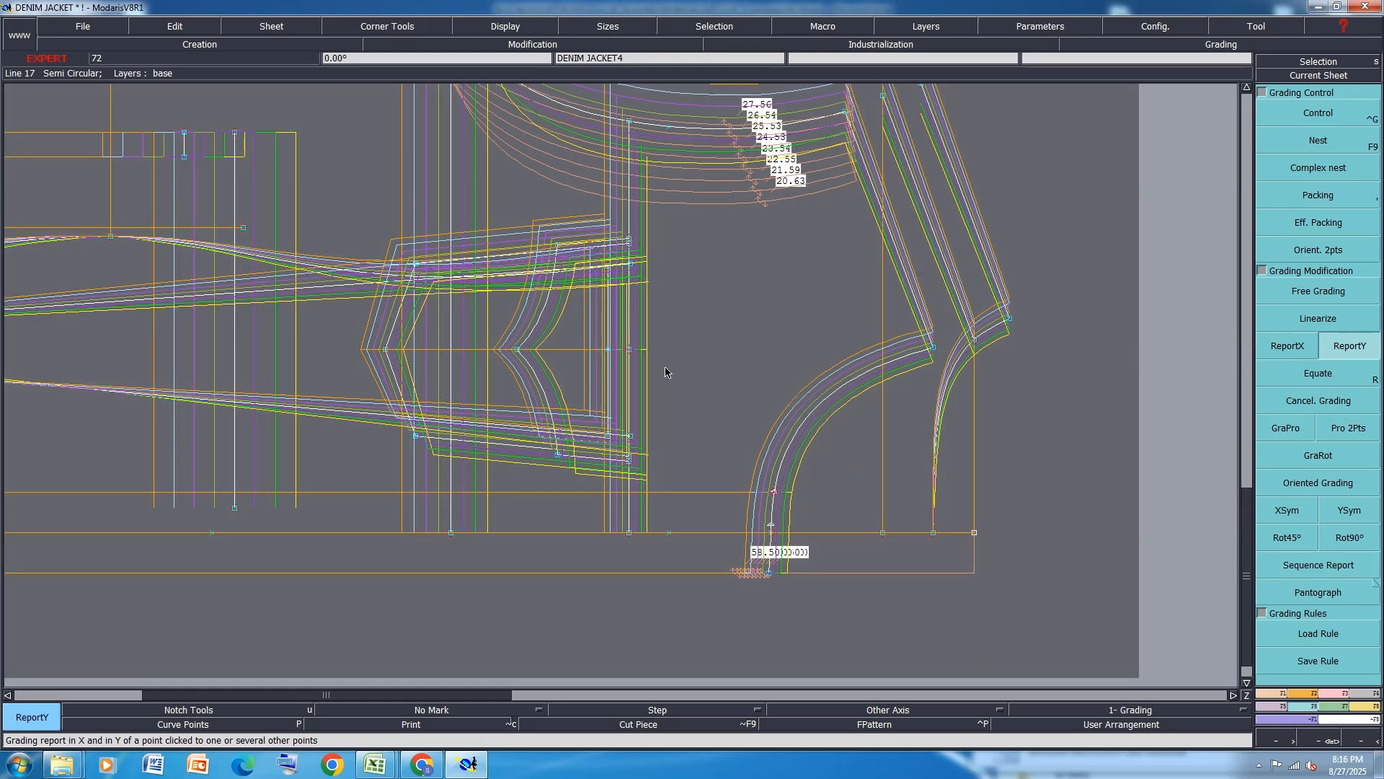
drag(697, 316, 357, 377)
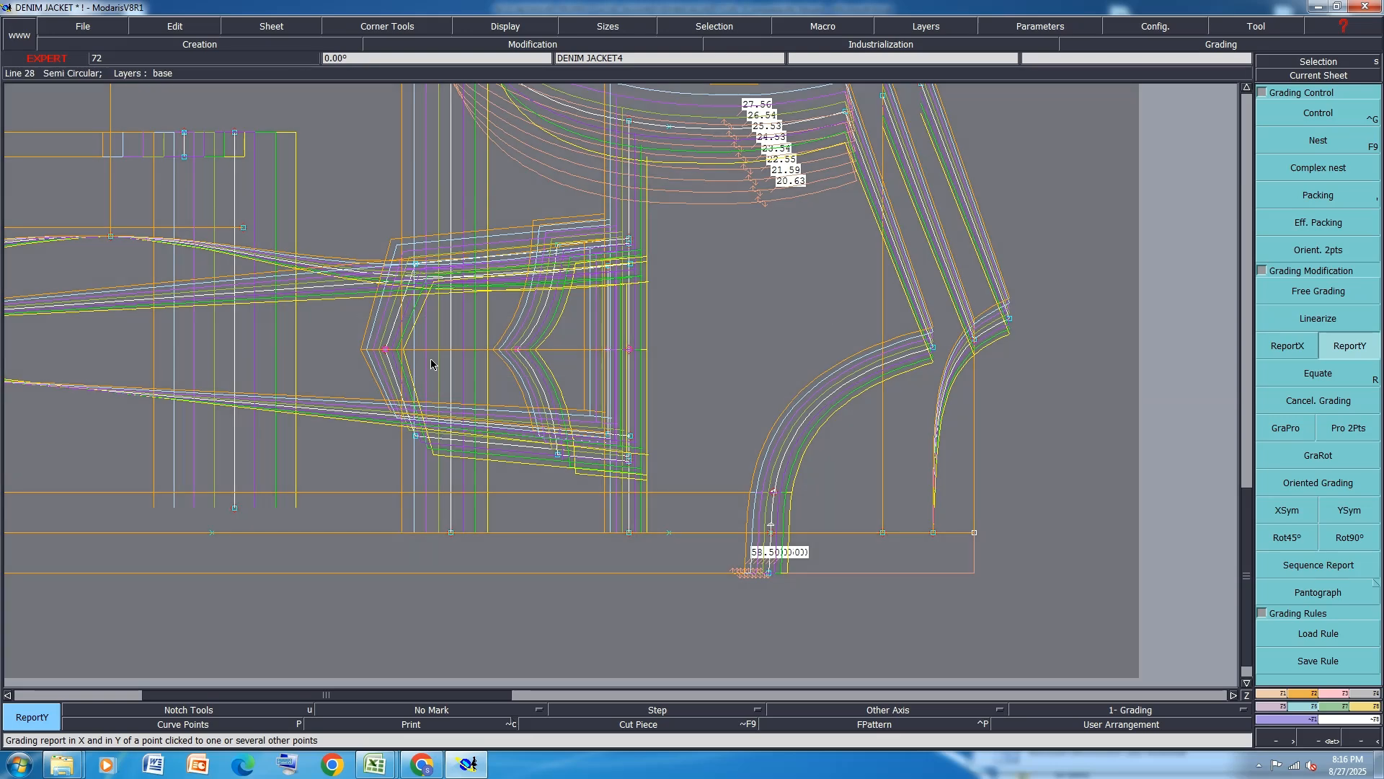
click(1288, 345)
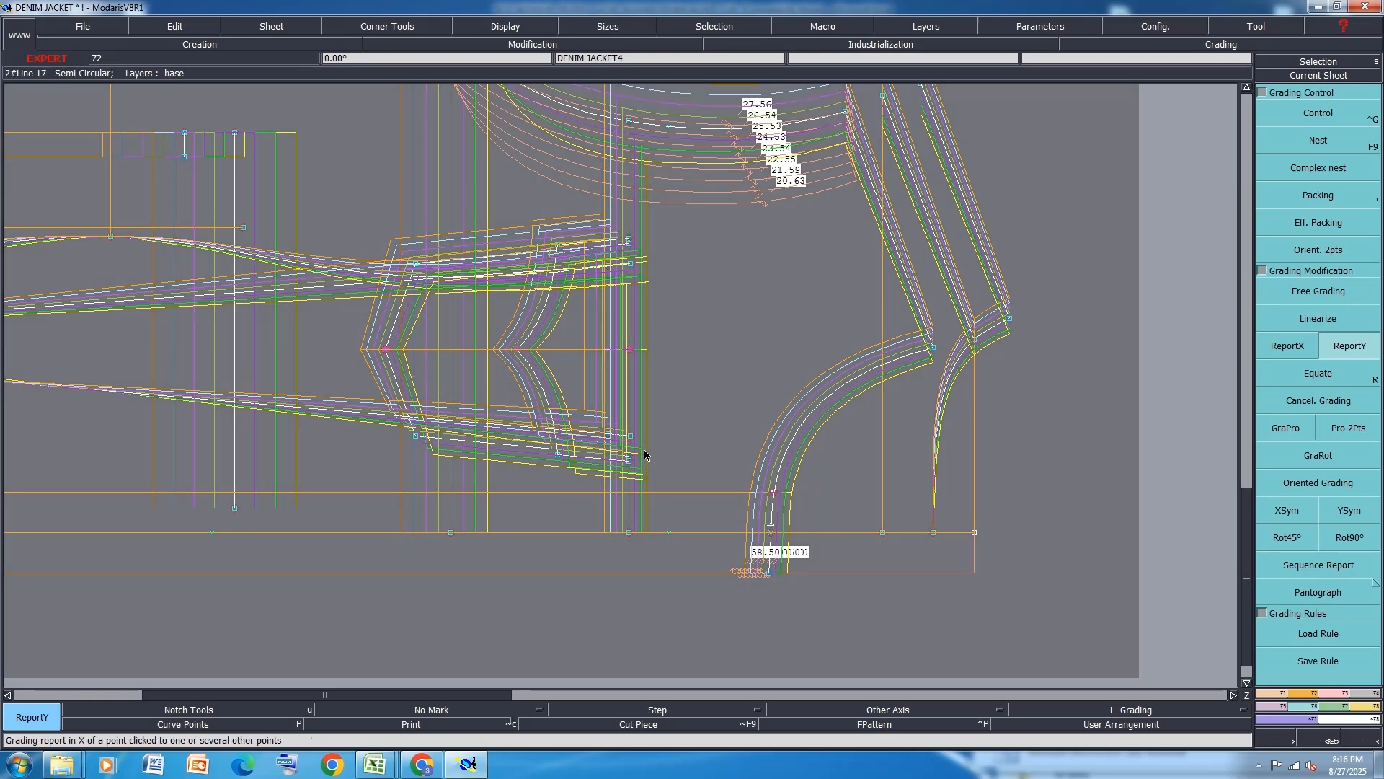
click(629, 349)
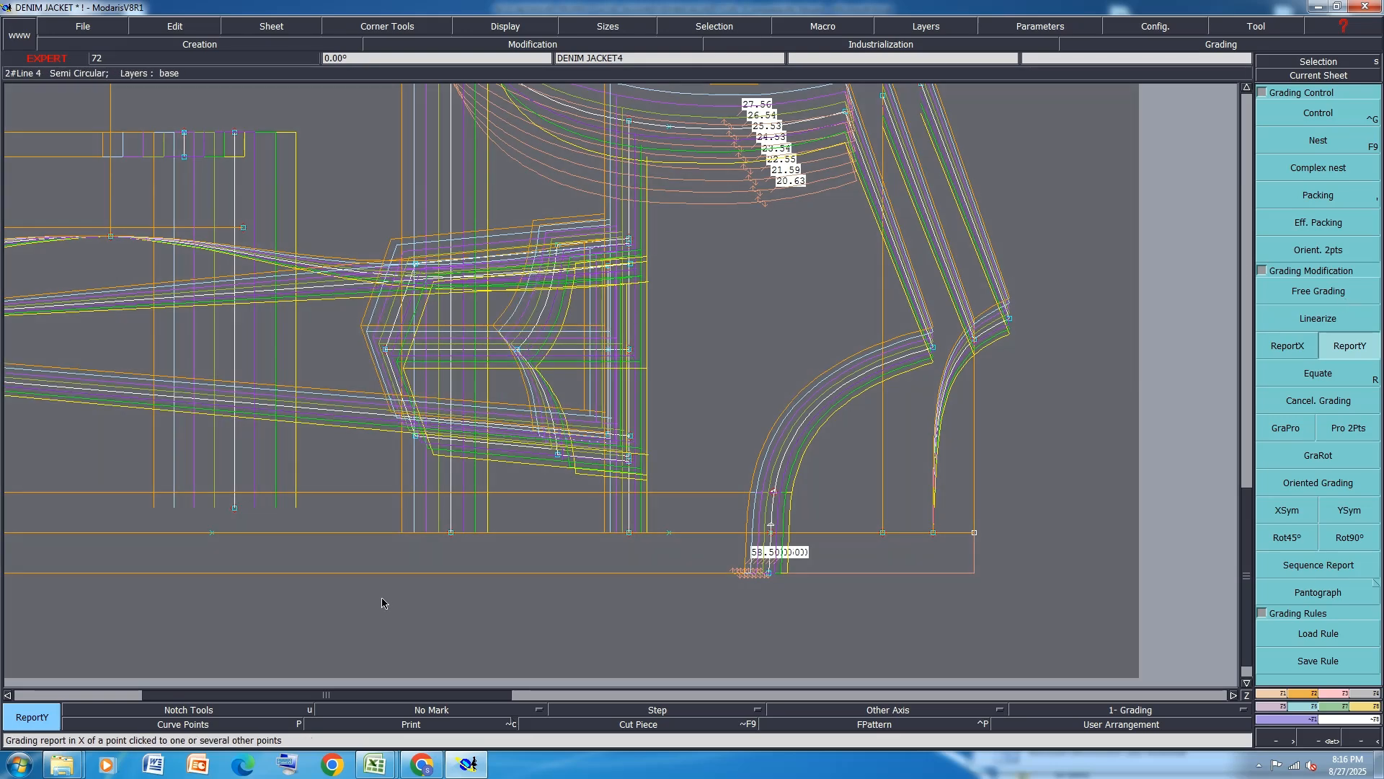
Switch to Excel and fill the row "UPPER POCKET LENGTH ( CENTRE) - INCL: FLAP" orange.
mouse_move(375, 763)
click(461, 690)
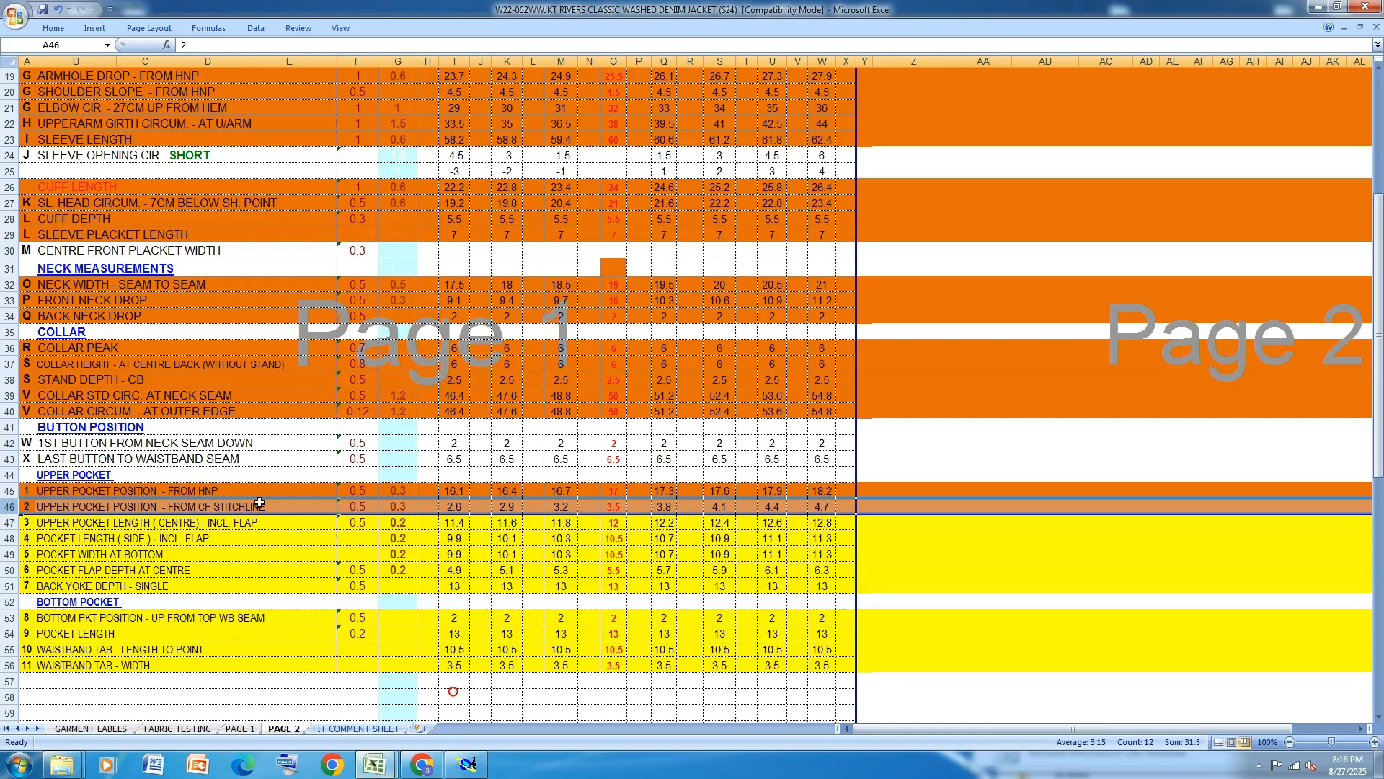
click(10, 524)
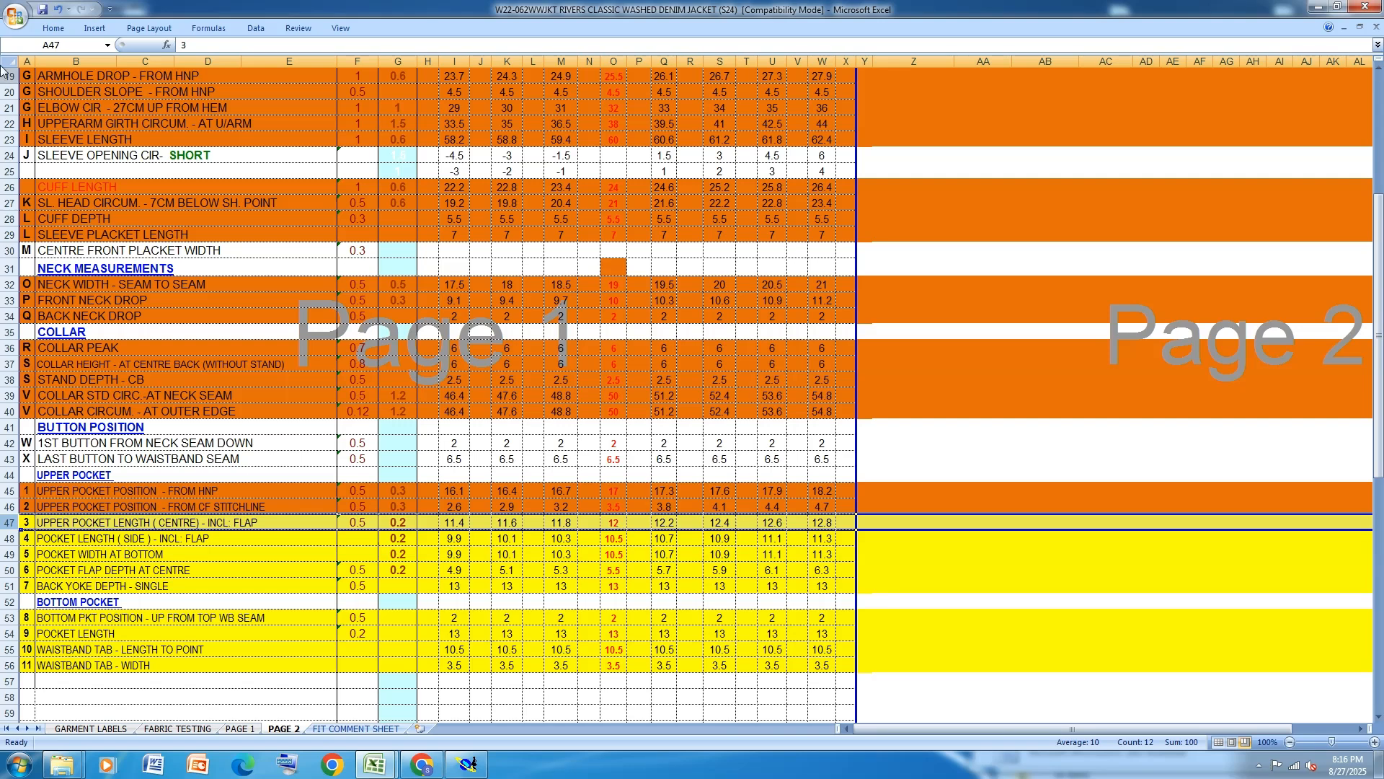
click(54, 27)
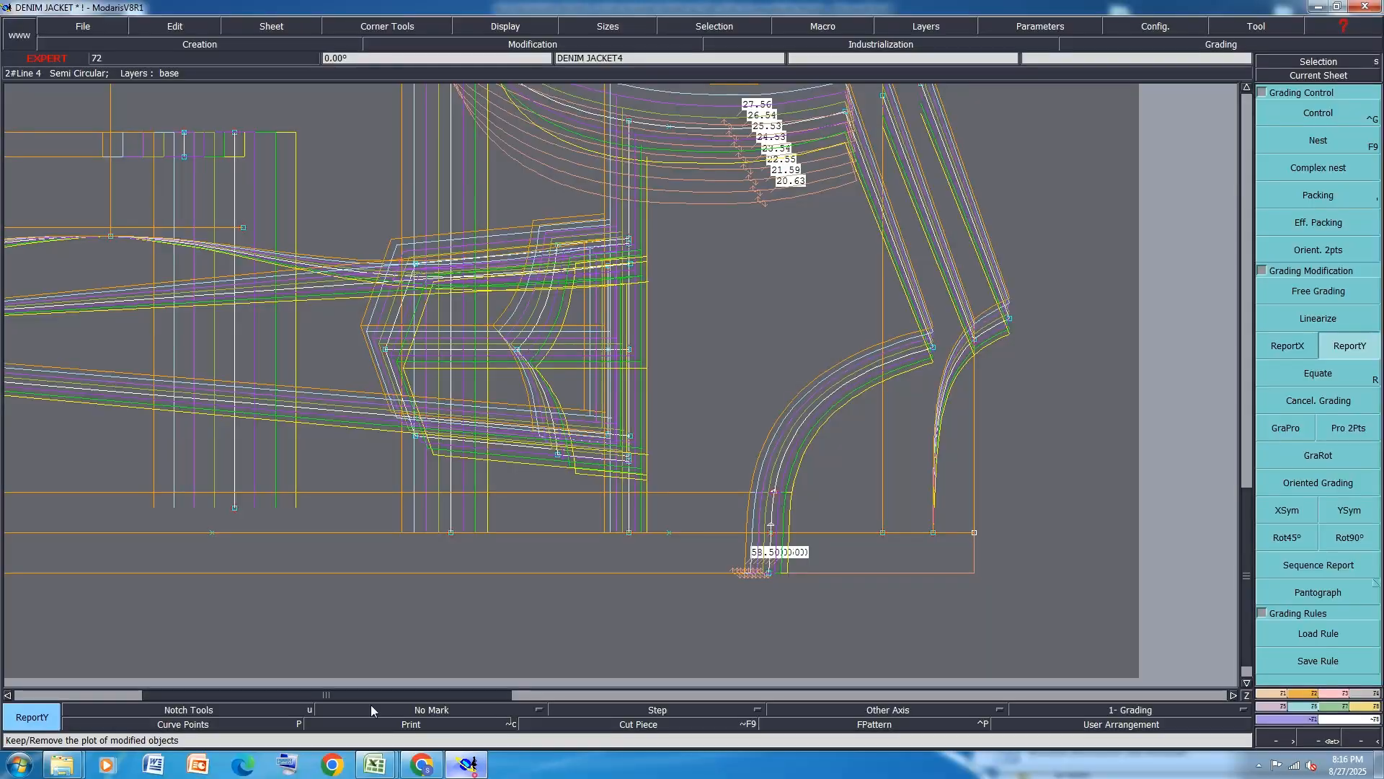
Back in Modaris, pack the sizes on the pocket's upper centre point and set the pocket tip's X grading step (ddx) to -0.2 for all sizes.
click(467, 765)
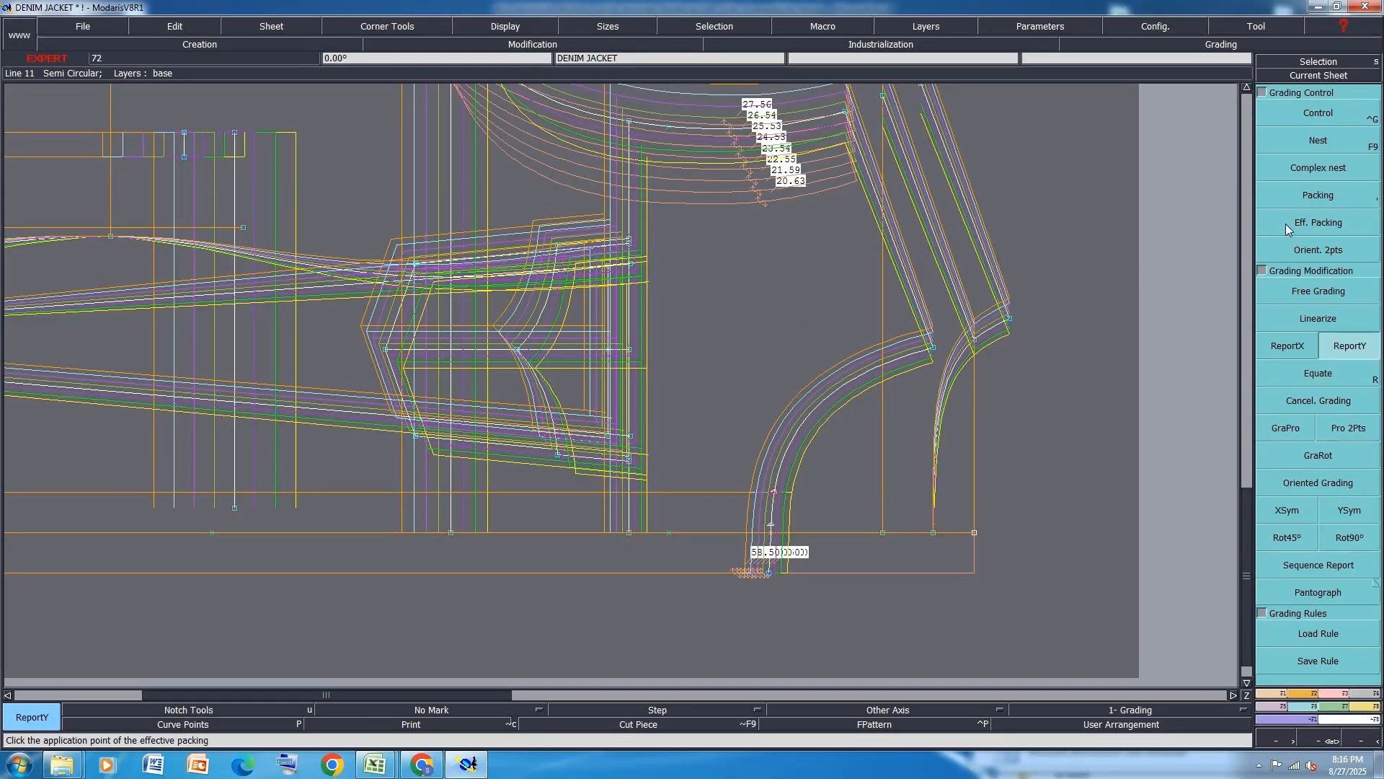
click(1318, 195)
click(628, 352)
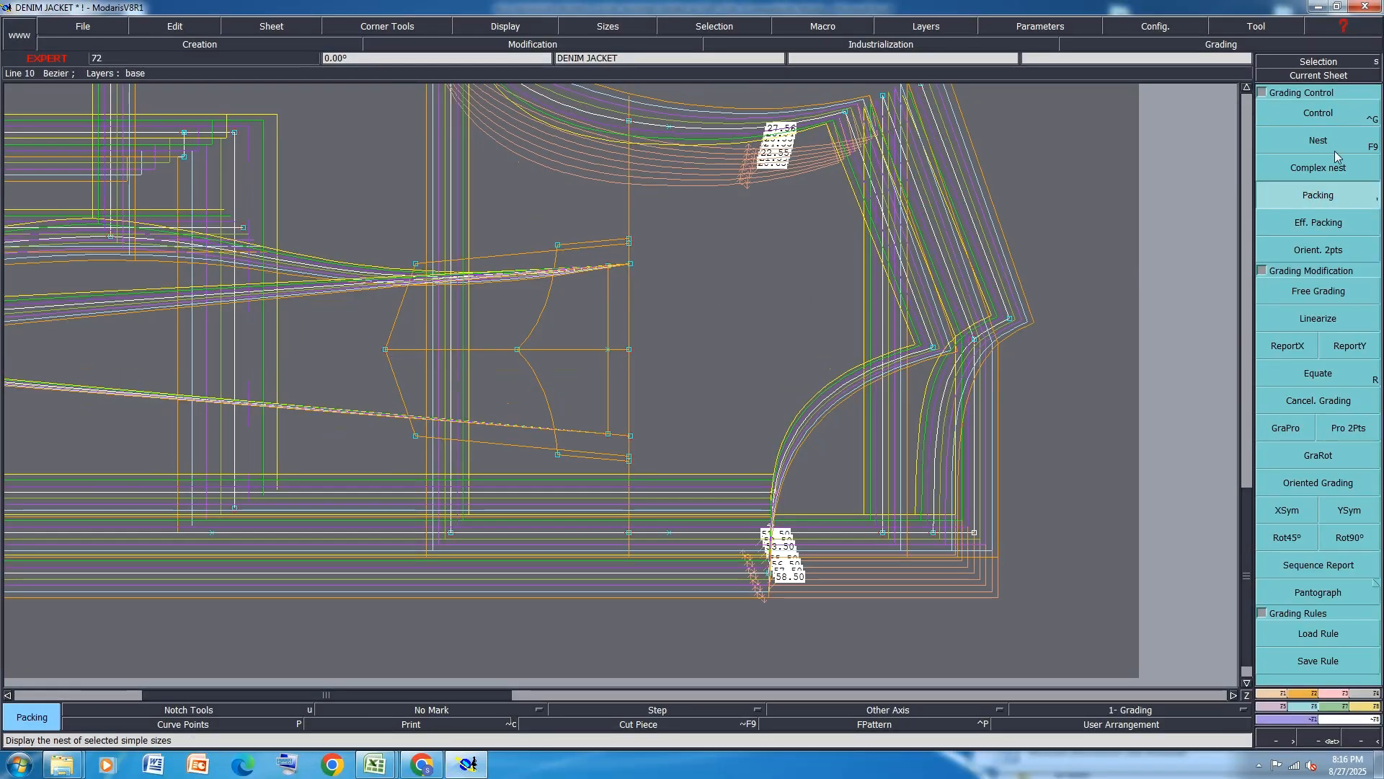
click(1314, 114)
click(385, 351)
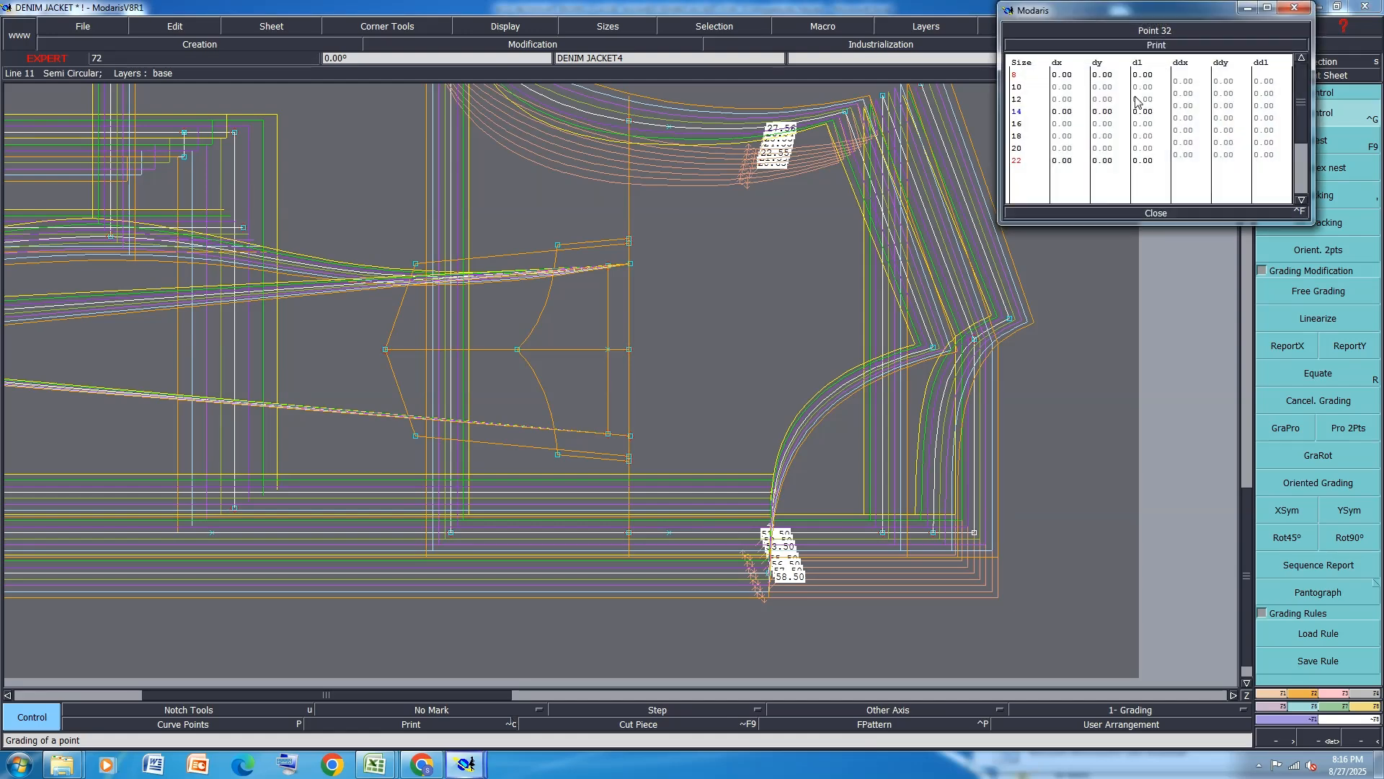
drag(1191, 82, 1183, 154)
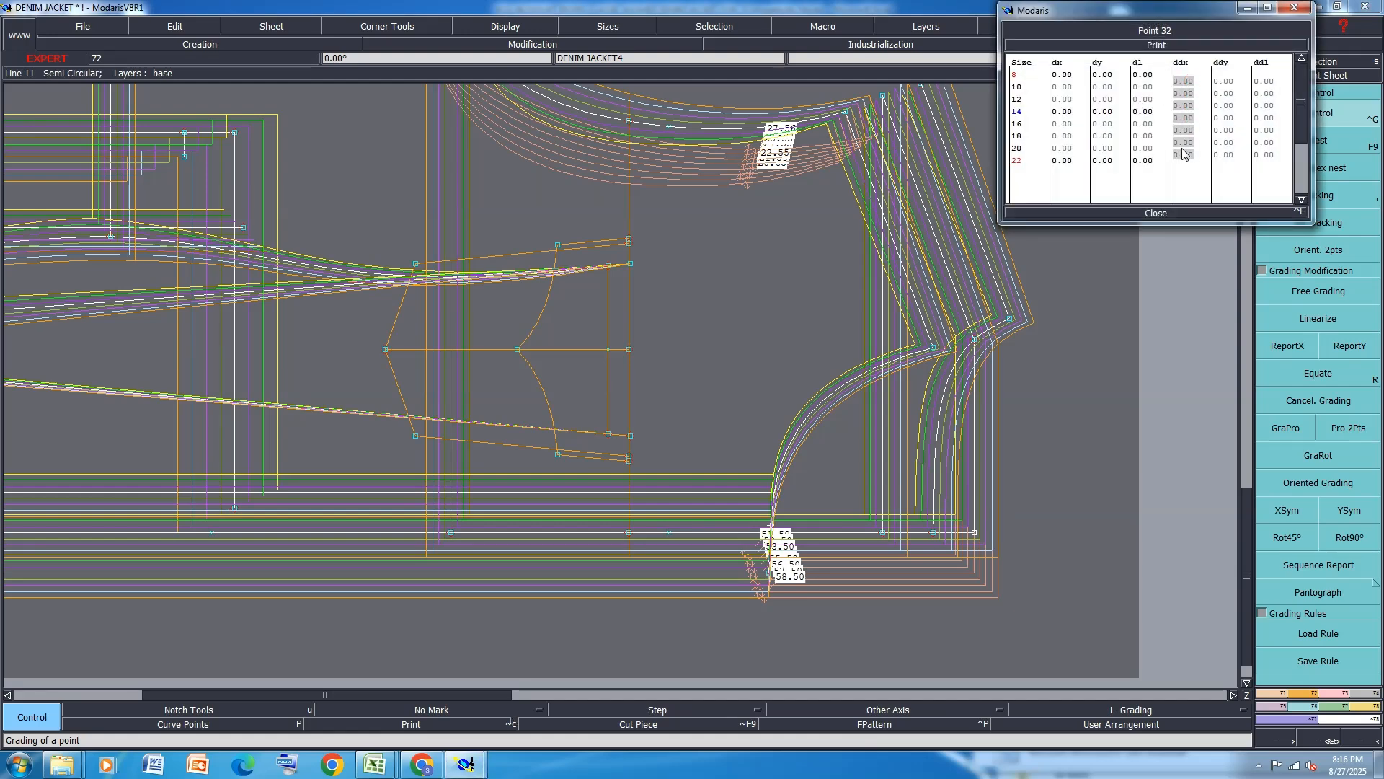
text(-0.2)
key(Return)
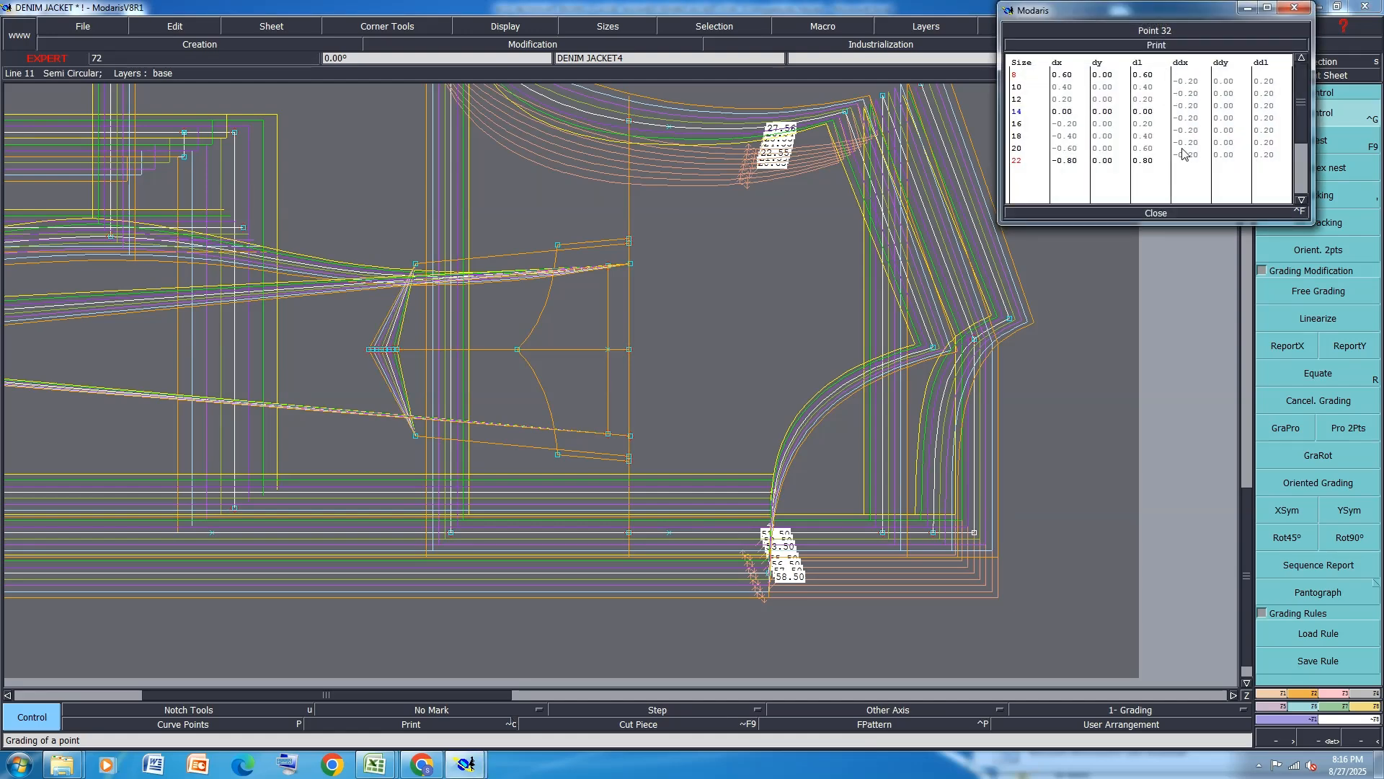
click(1156, 212)
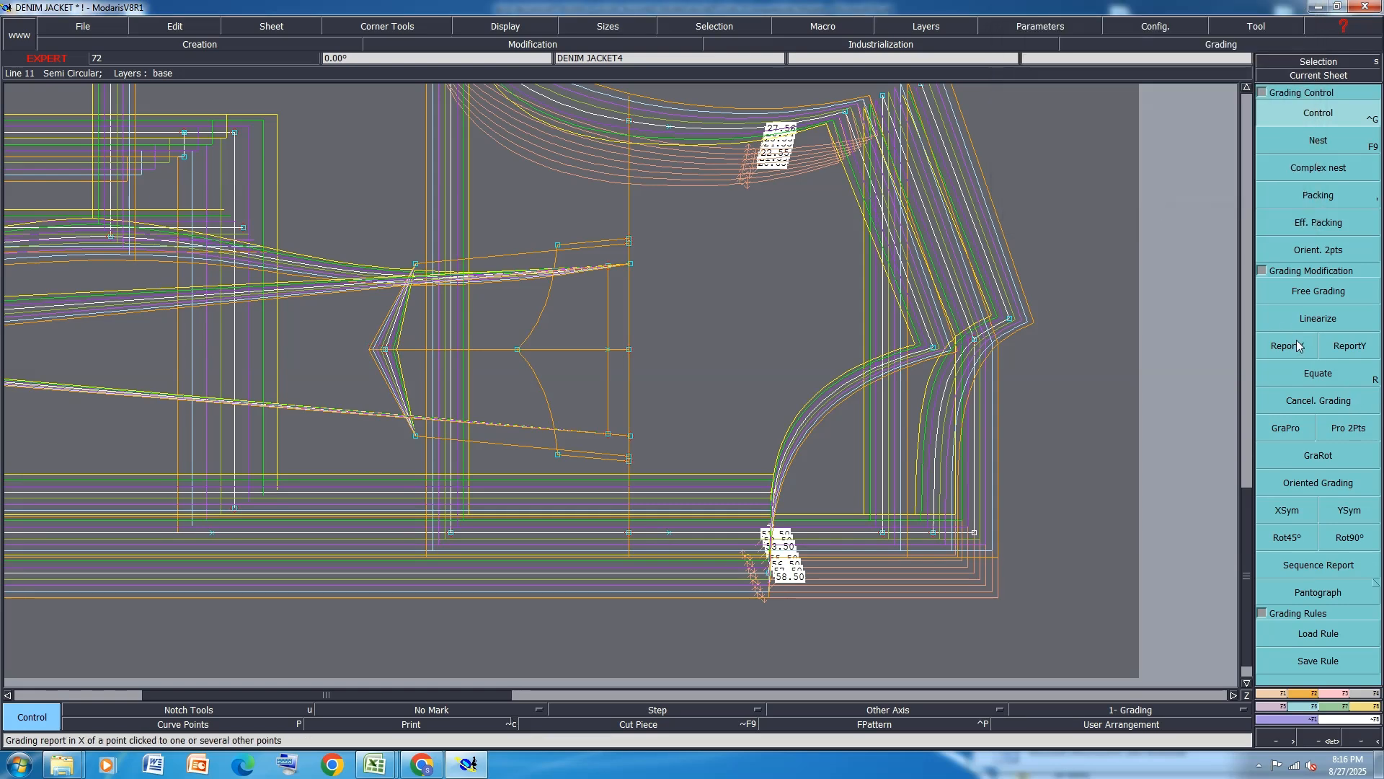
Report the pocket tip's X grading to the two bottom corners of the pocket and release the packing.
click(1287, 346)
drag(429, 247, 363, 470)
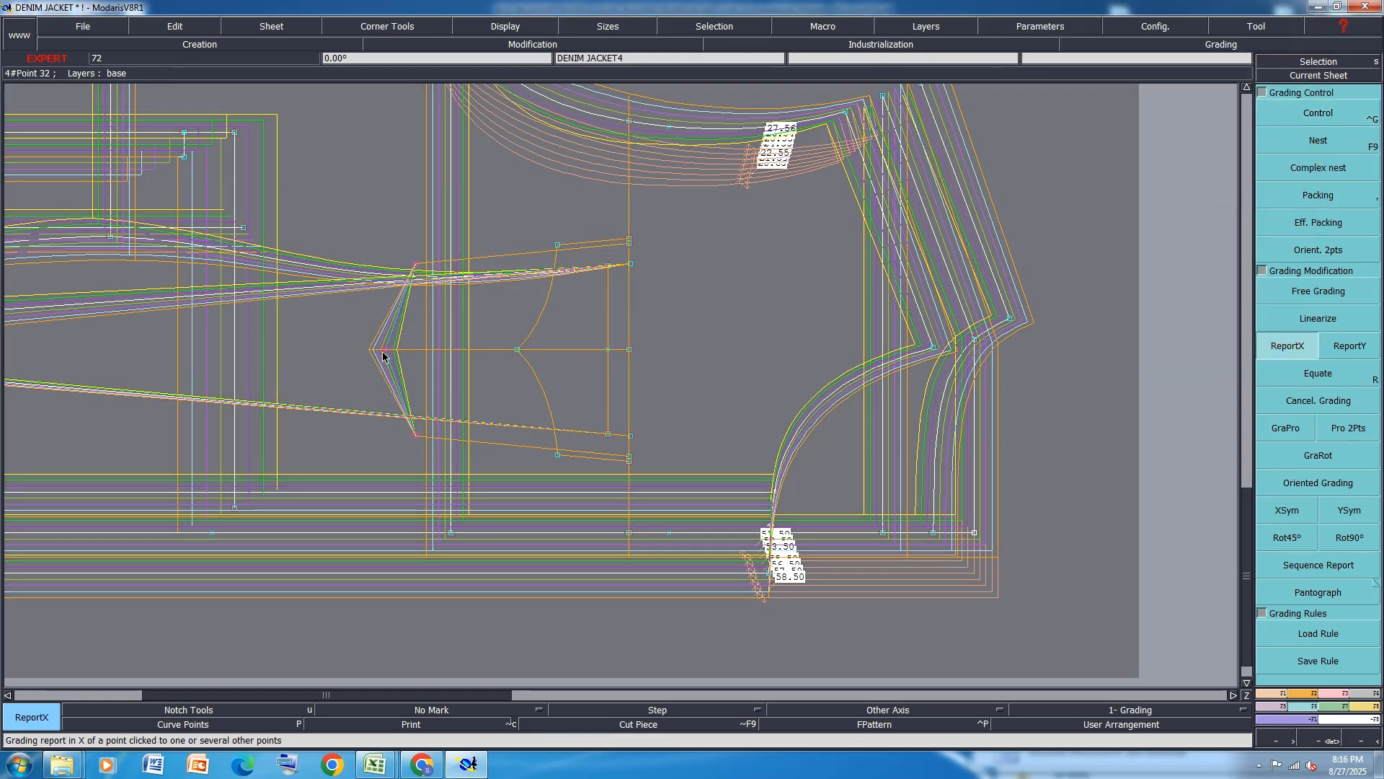
click(383, 351)
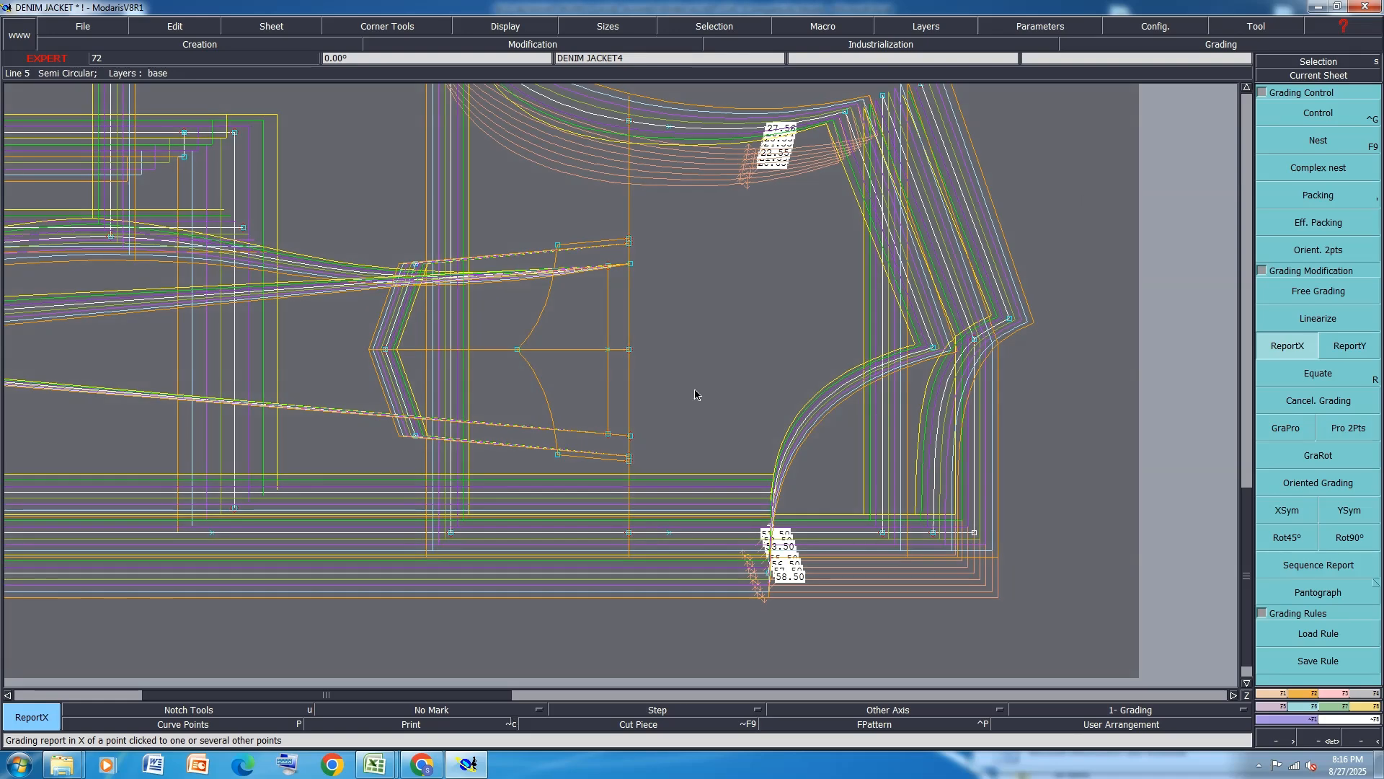
click(1318, 196)
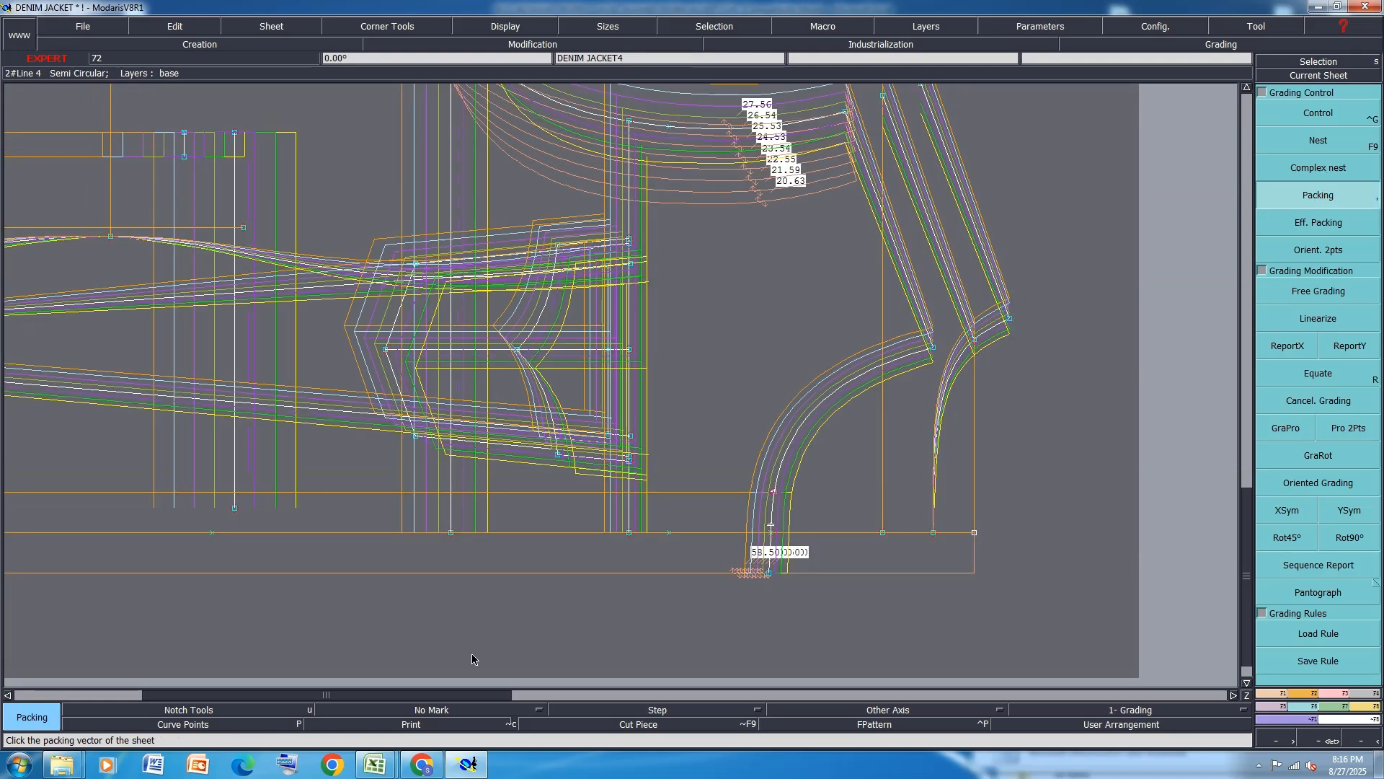
Switch to Excel and fill the row "POCKET LENGTH ( SIDE ) - INCL: FLAP" orange.
mouse_move(367, 768)
click(424, 679)
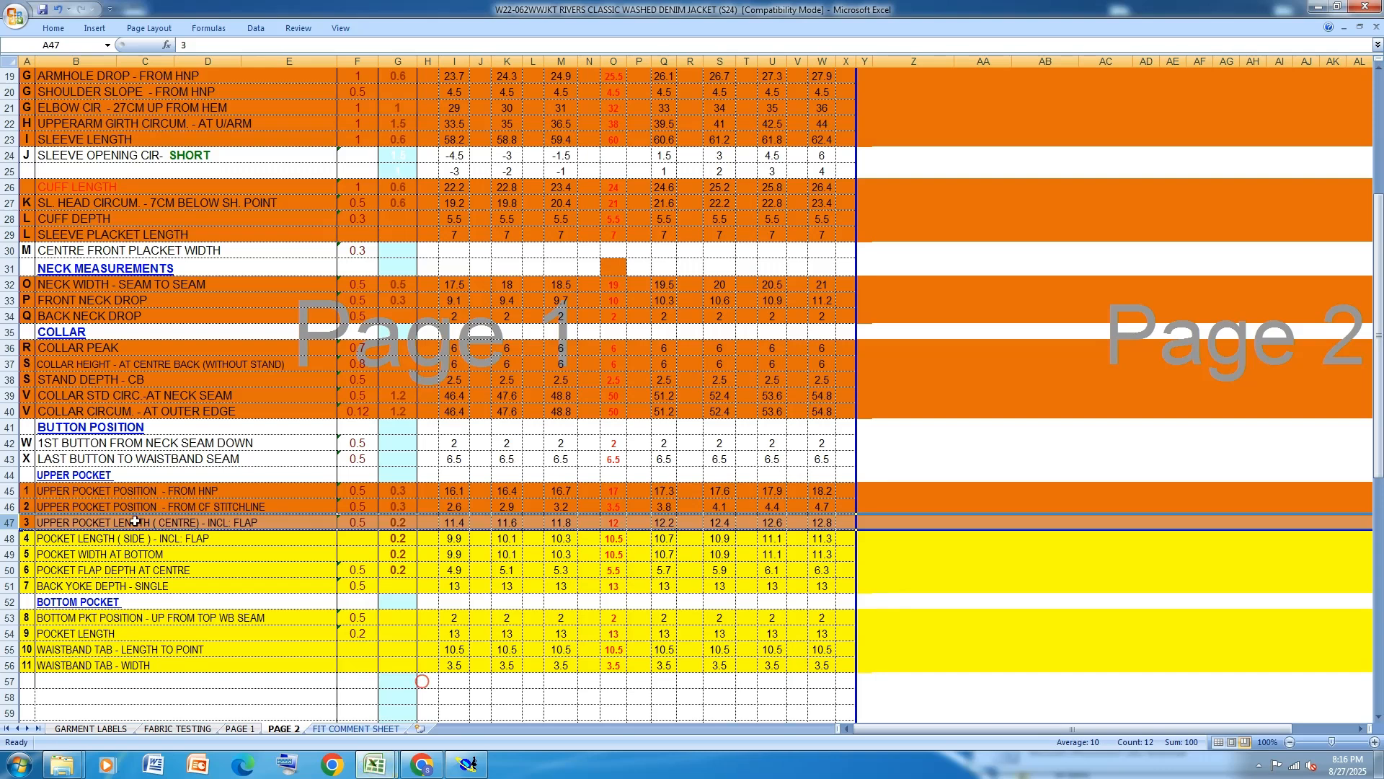
click(12, 538)
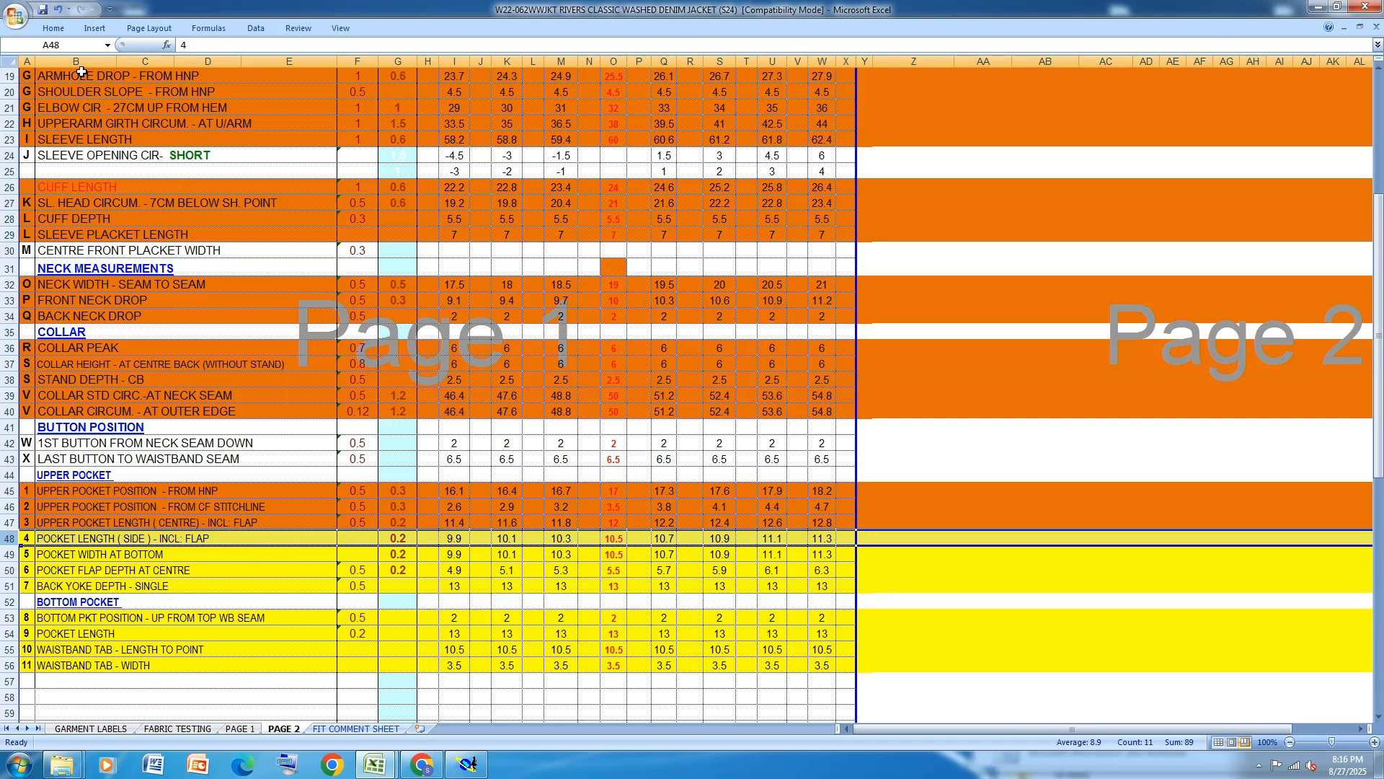
click(54, 28)
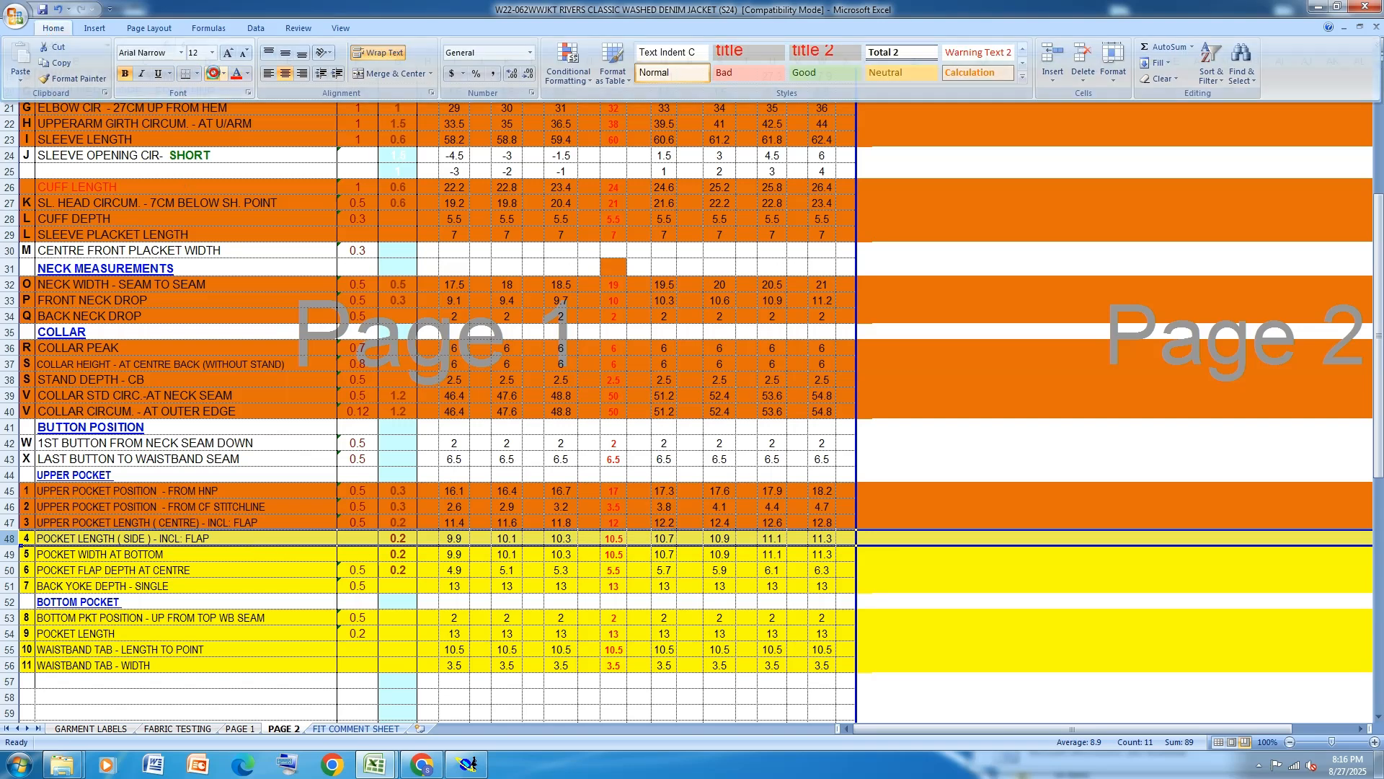
click(214, 73)
Fill the rows "POCKET WIDTH AT BOTTOM" and "POCKET FLAP DEPTH AT CENTRE" orange.
click(11, 554)
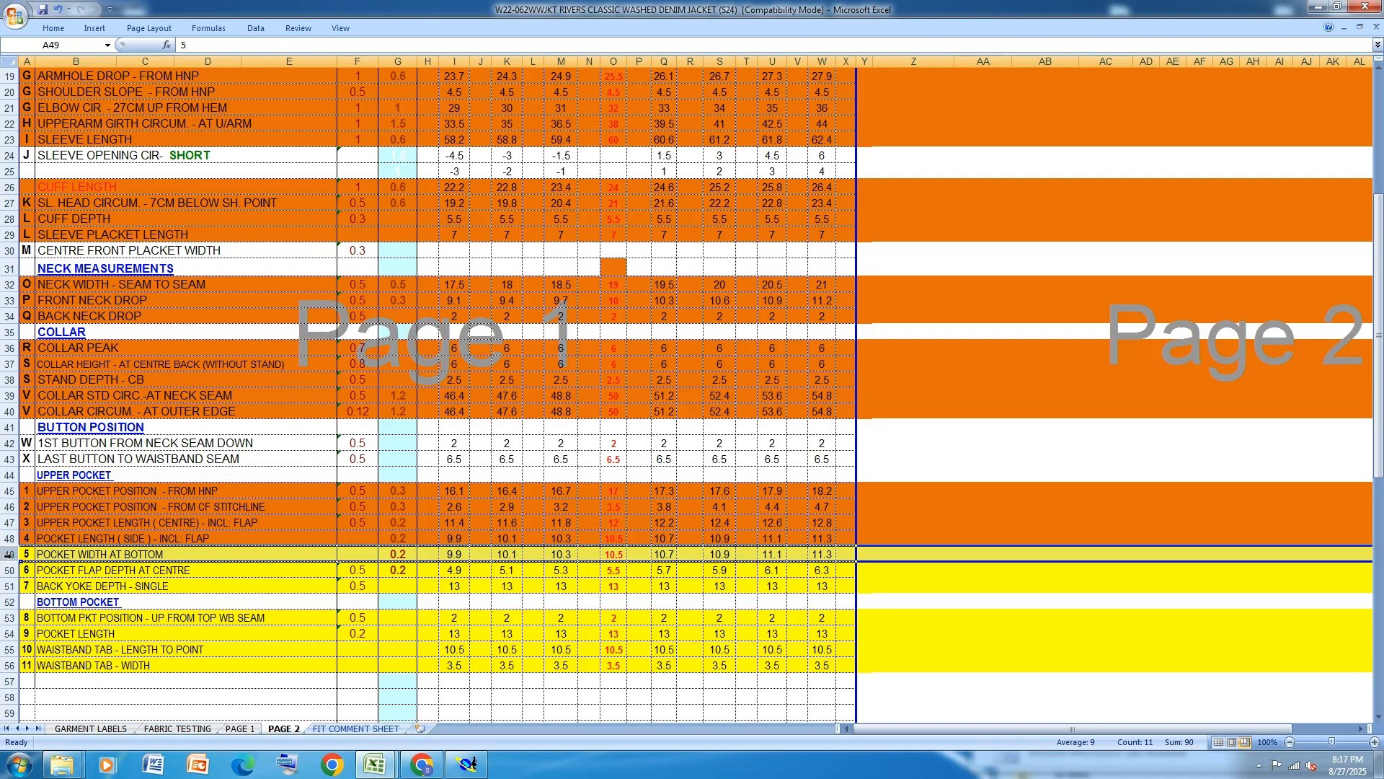
drag(8, 554, 9, 569)
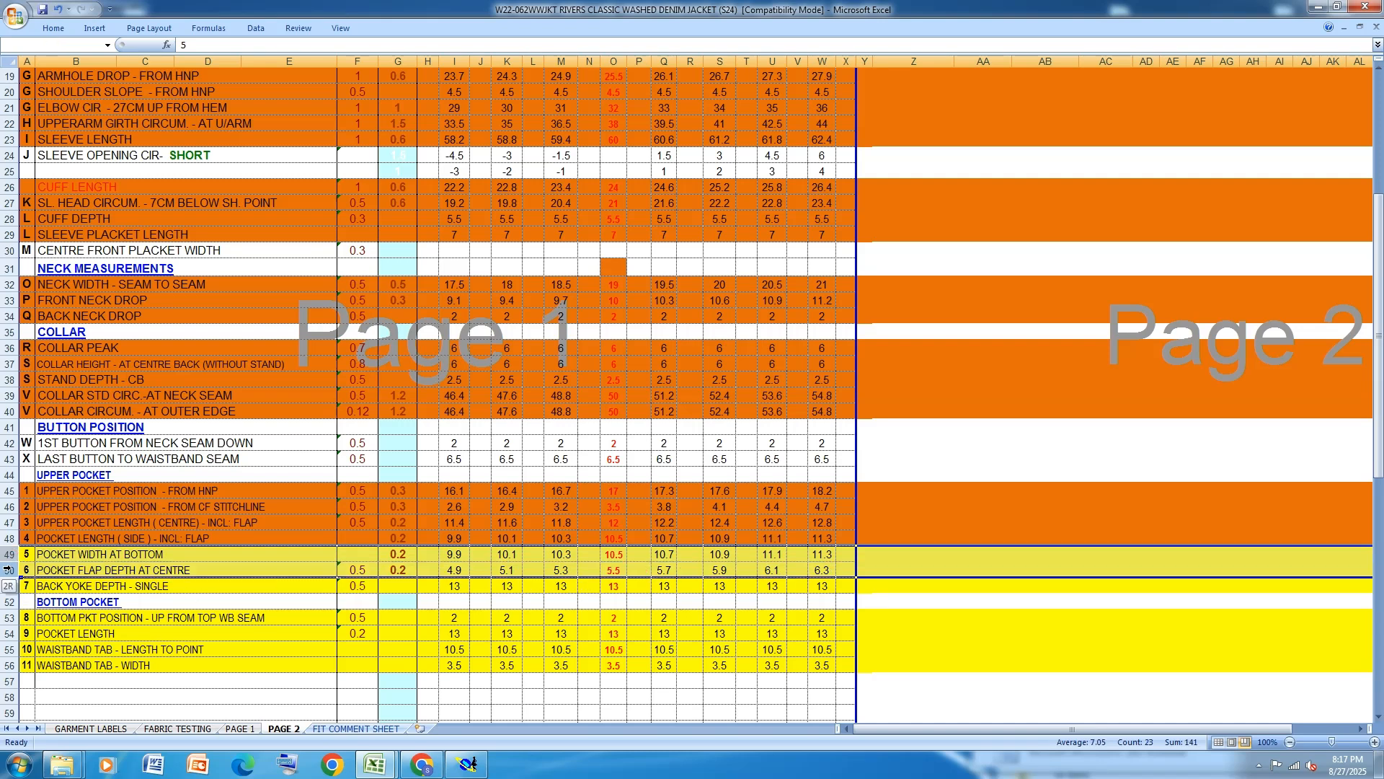
click(65, 31)
click(214, 77)
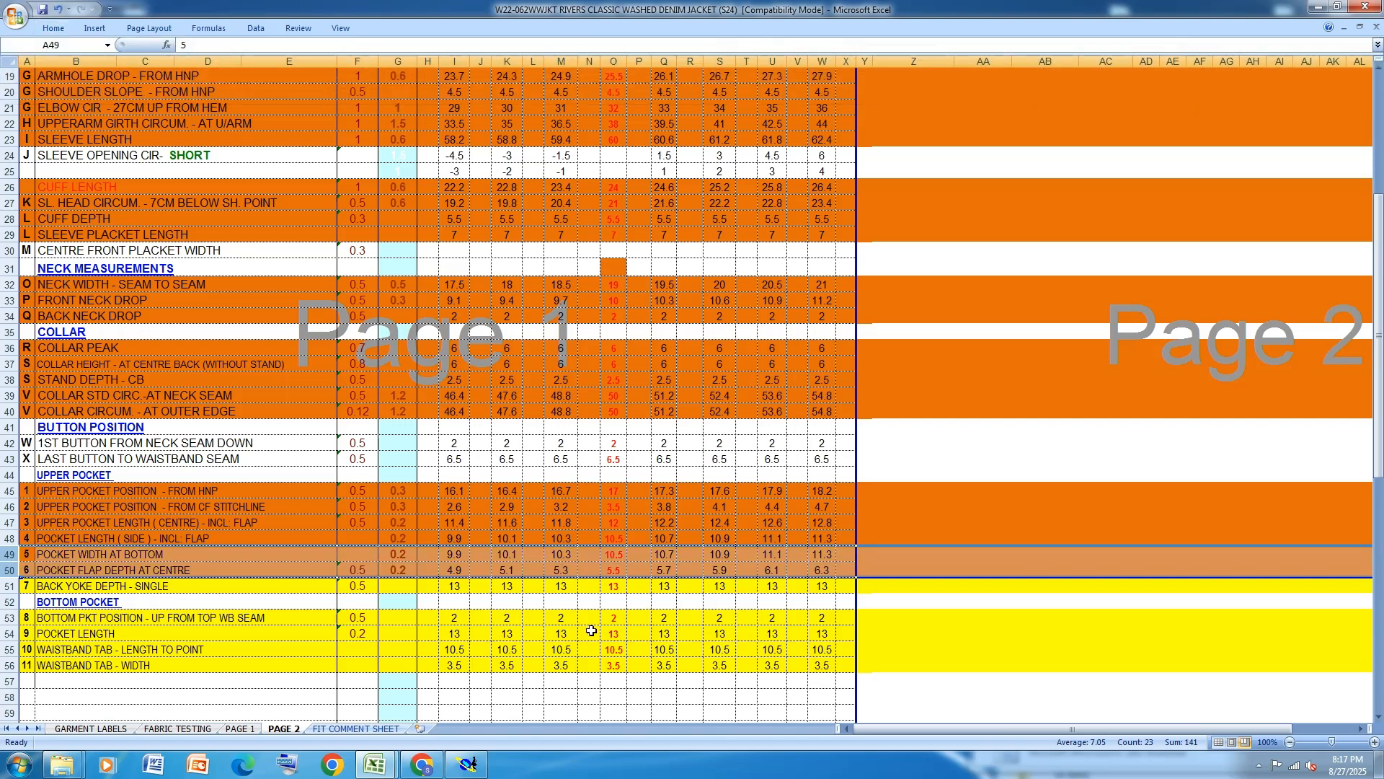
Back in Modaris, pack the sizes on the pocket's upper centre point and set the flap tip's X grading step (ddx) to -0.2 for all sizes.
click(467, 764)
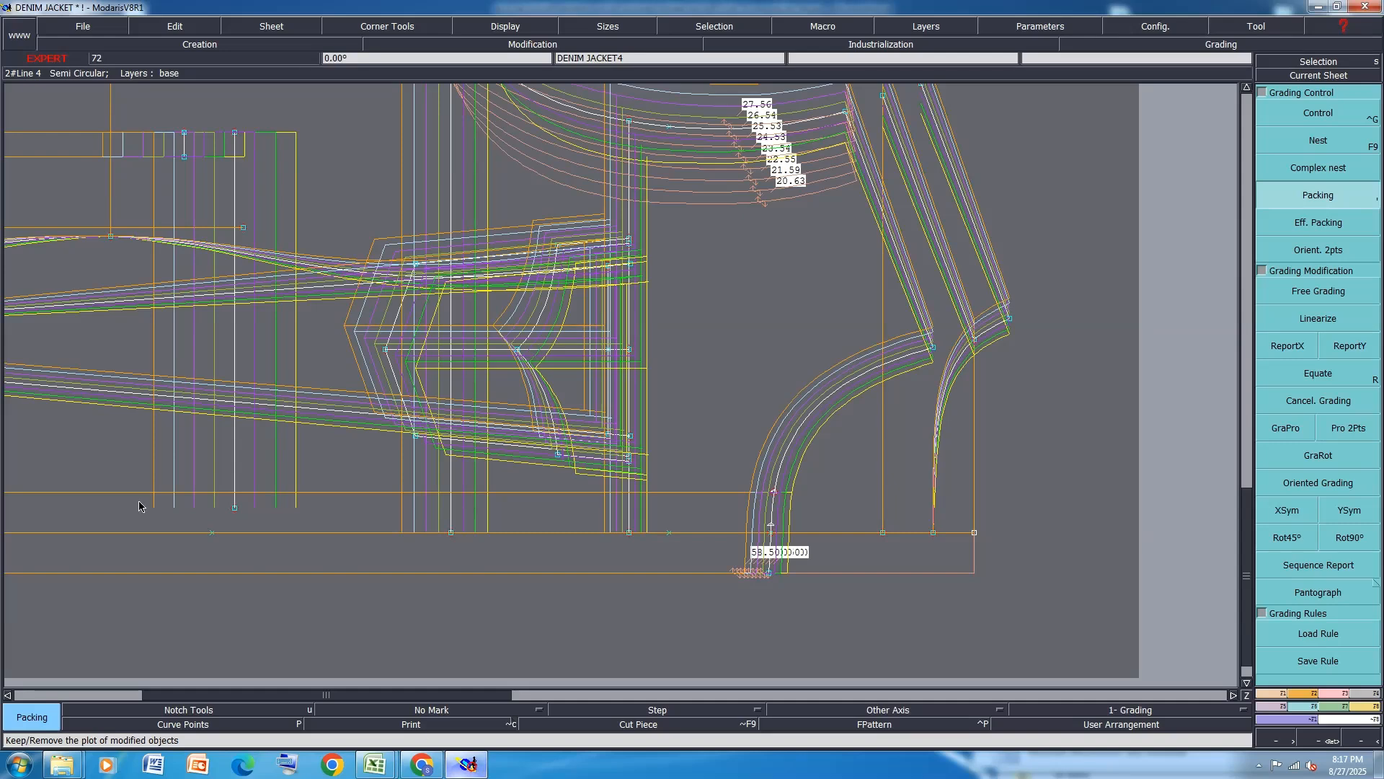
click(624, 354)
key(ctrl+g)
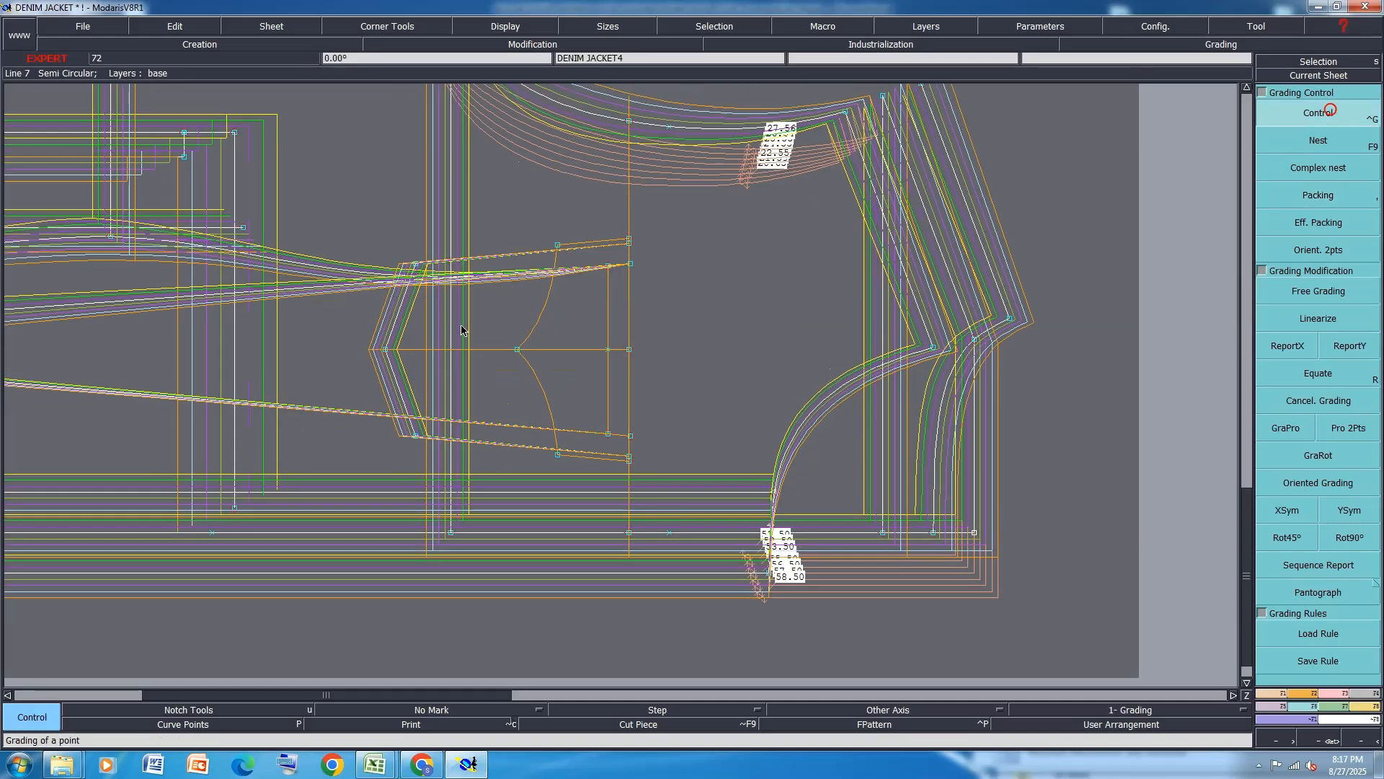
click(388, 352)
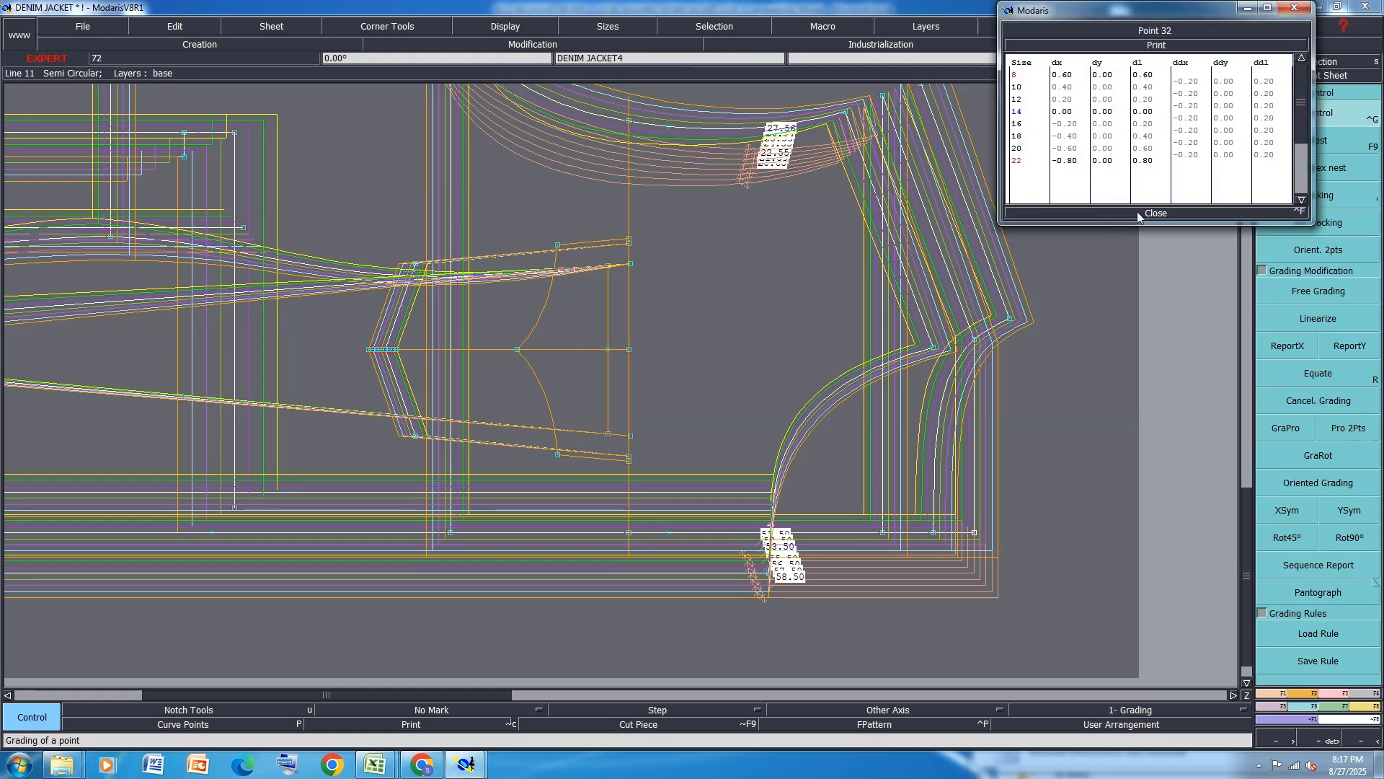
click(1157, 213)
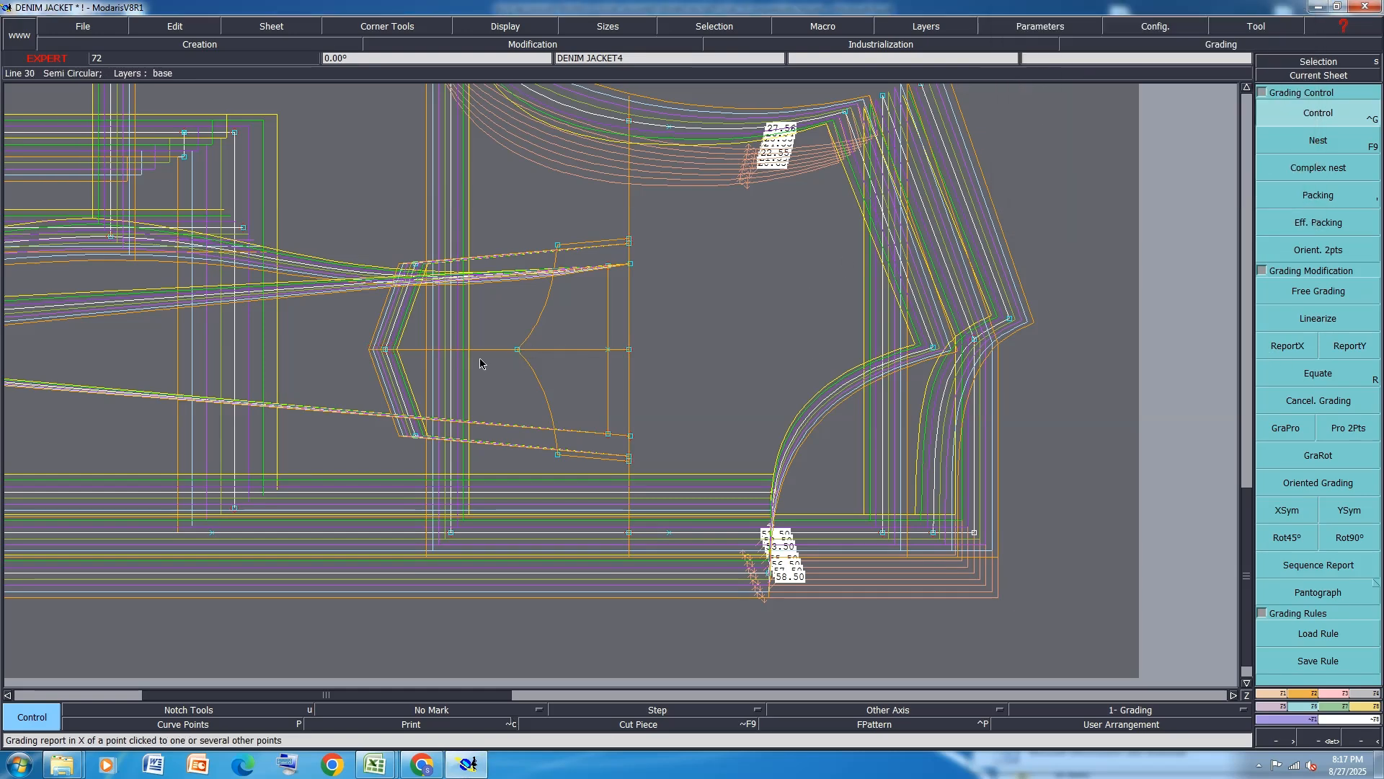
click(519, 351)
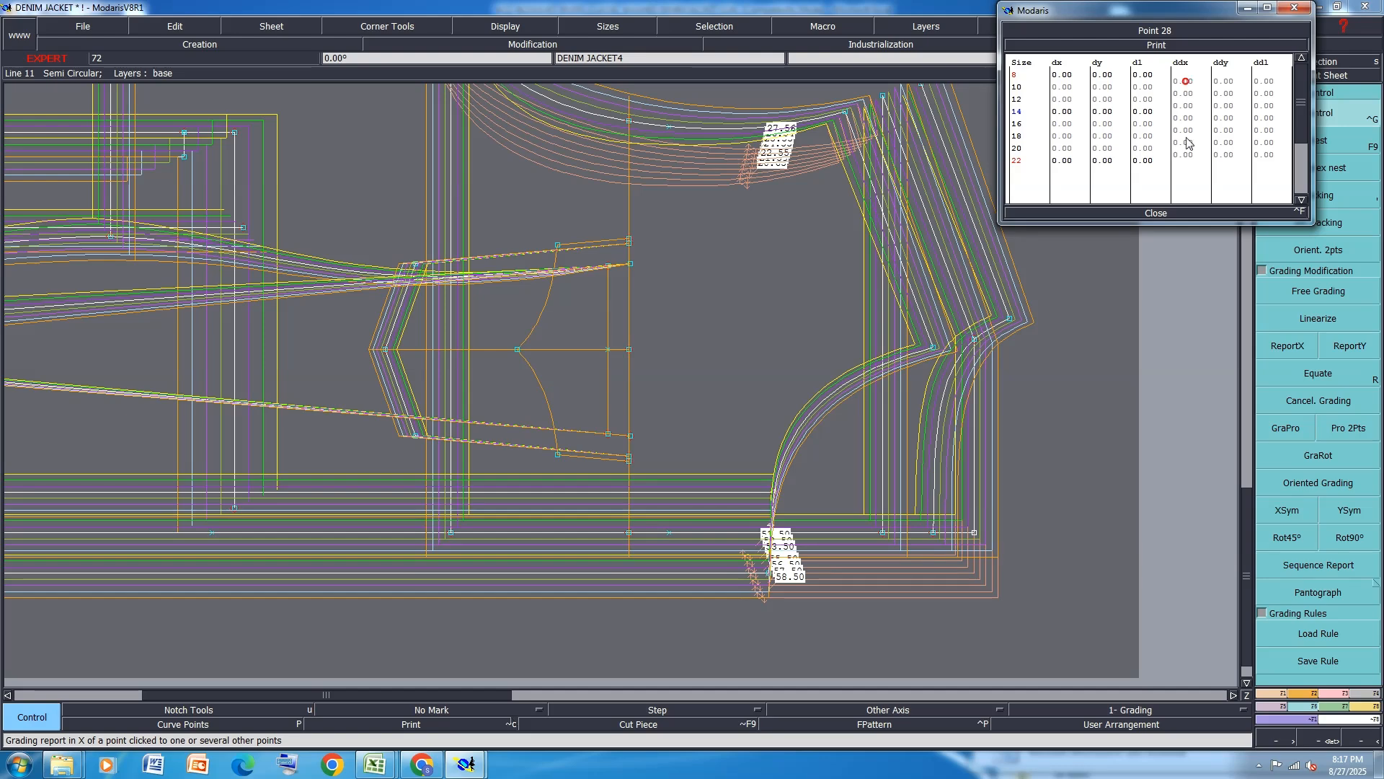
text(-0.2)
key(Return)
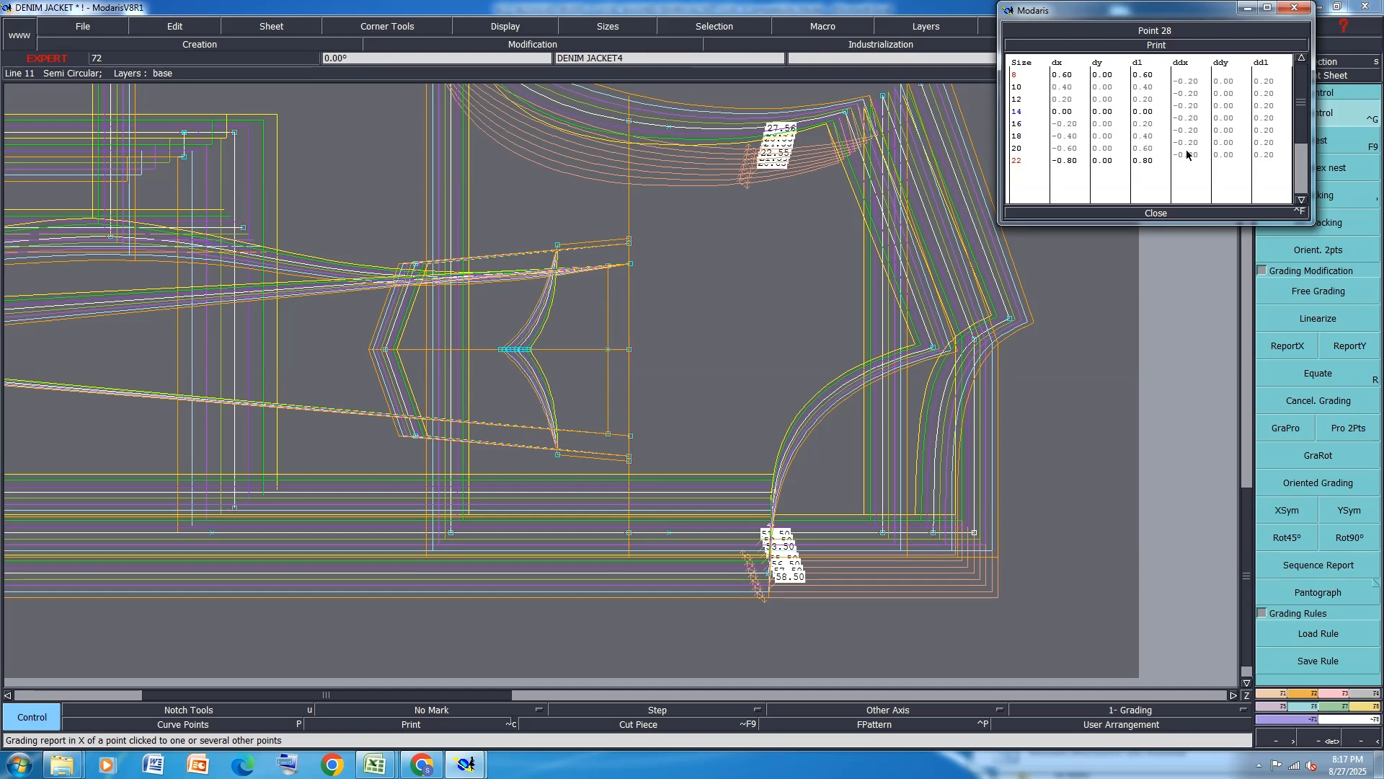
click(1154, 213)
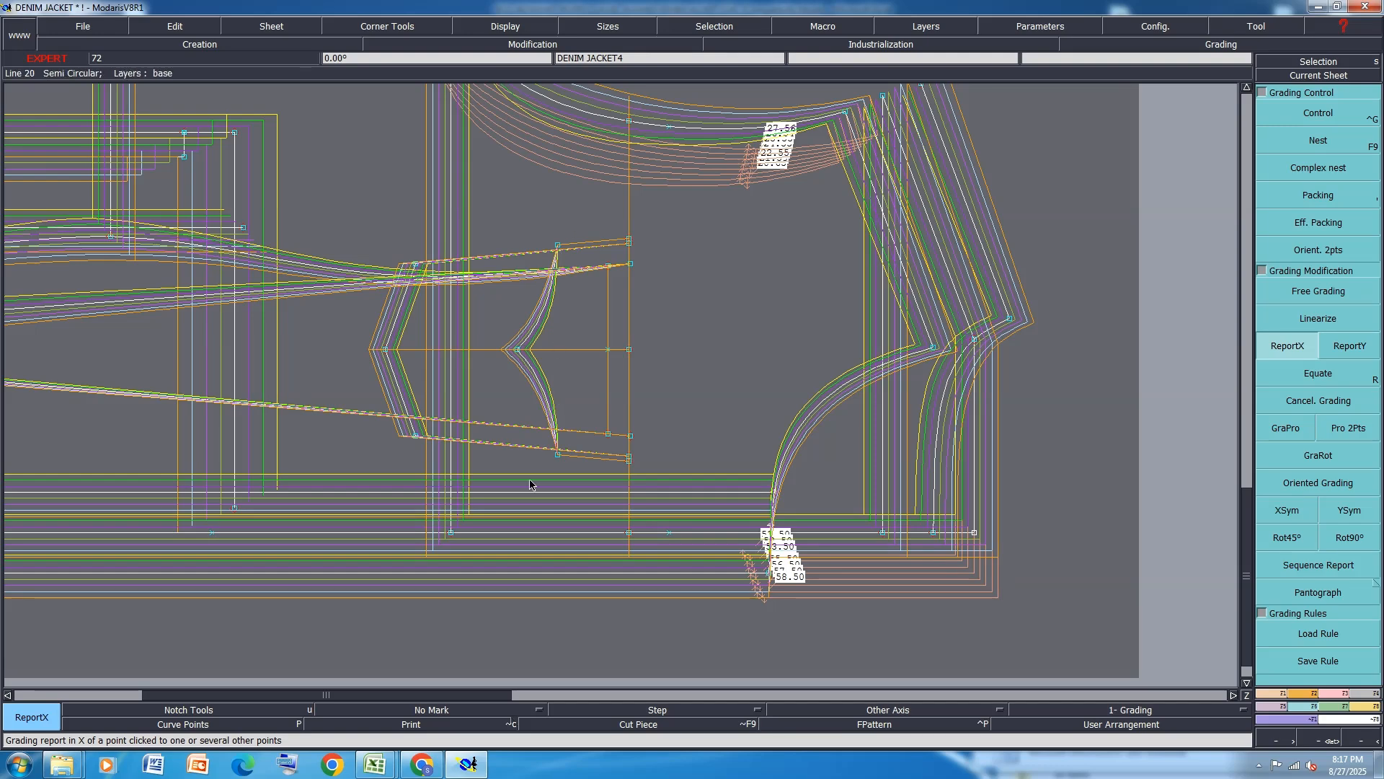
Report the flap tip's X grading to the flap's two lower corners.
click(516, 352)
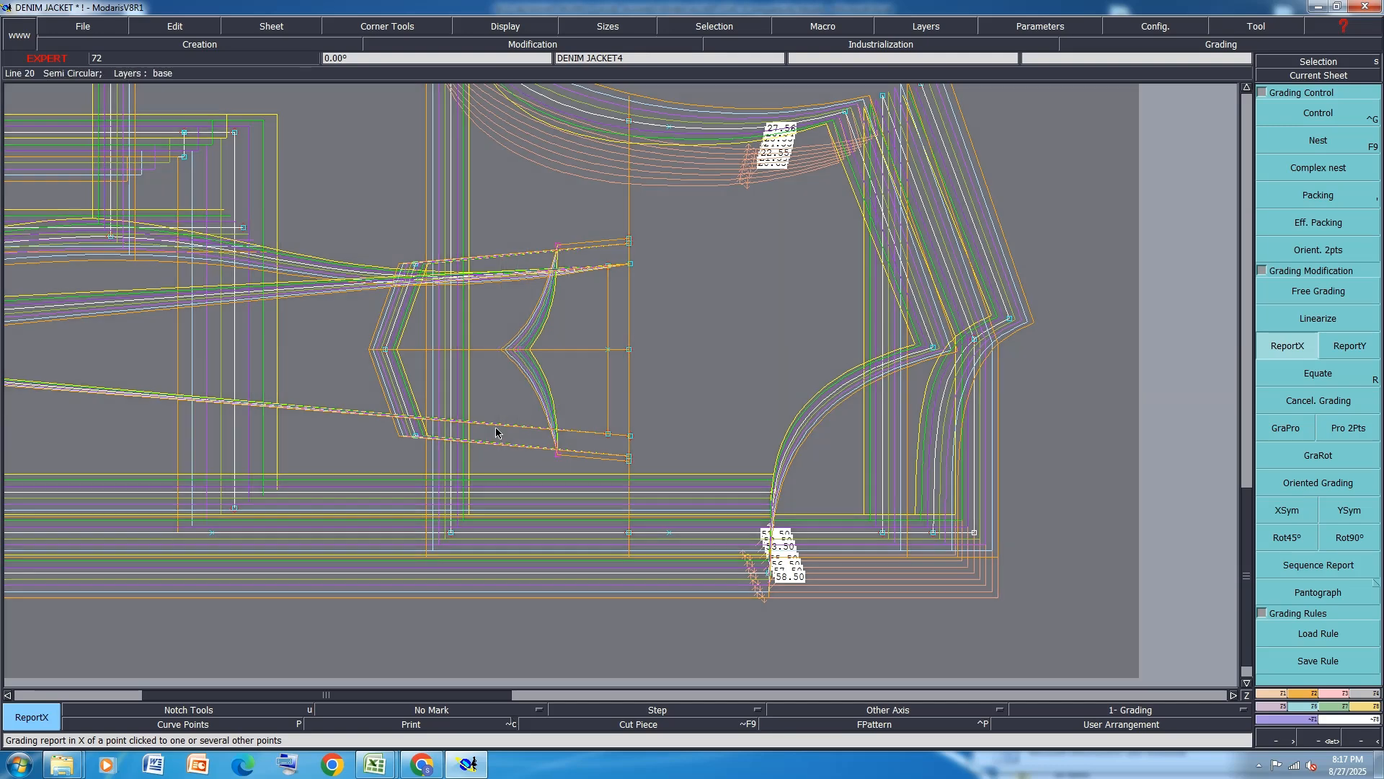
click(519, 349)
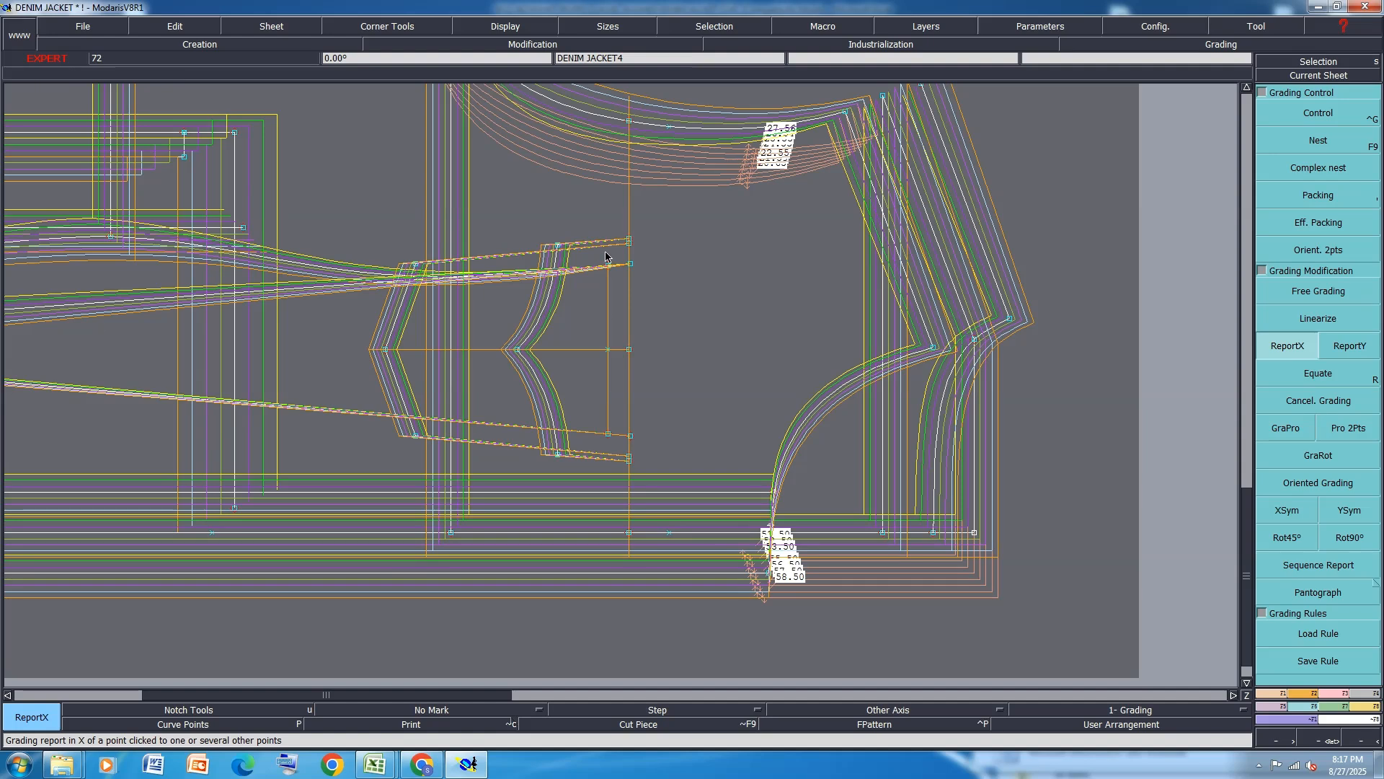
Pack the sizes on the flap's upper corner nearest centre front and set the opposite pocket upper corner's Y grading step (ddy) to 0.2 for all sizes.
key(comma)
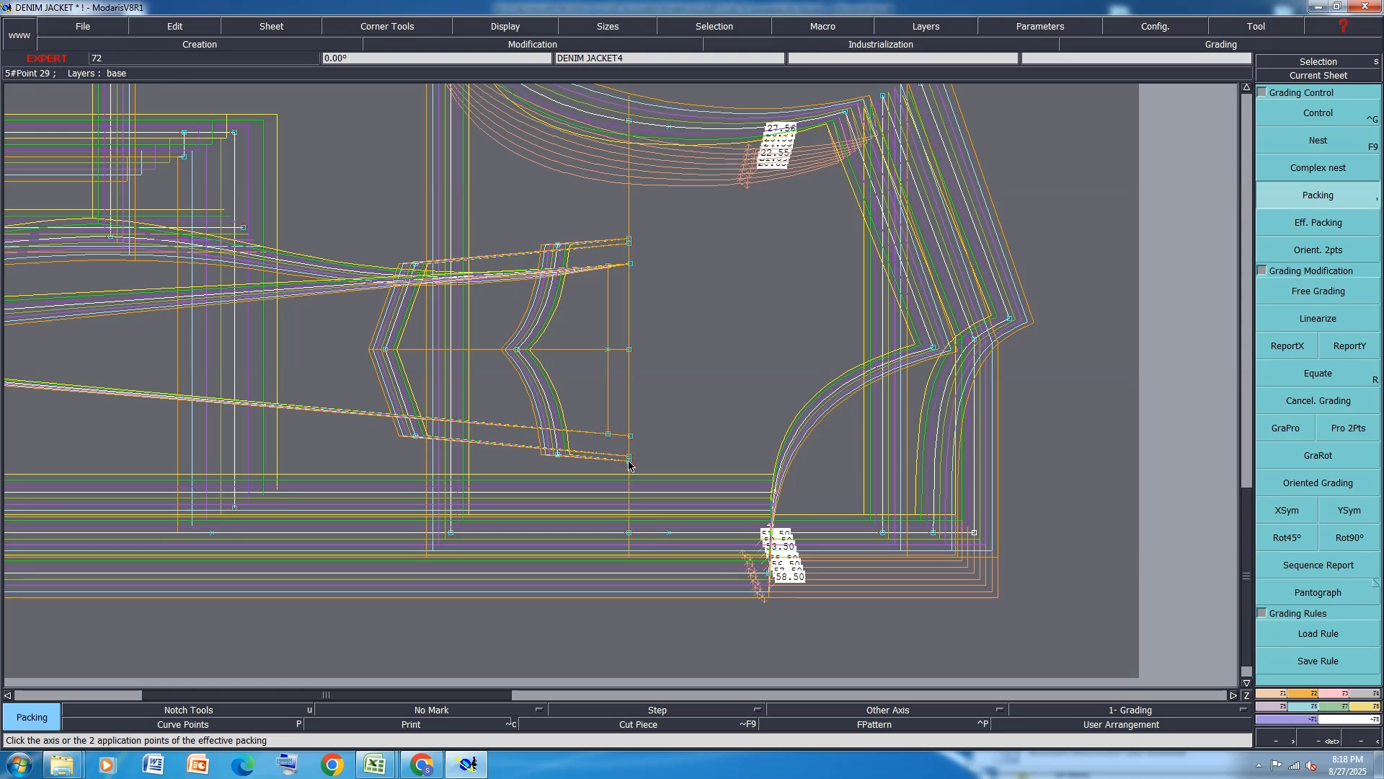
click(1338, 111)
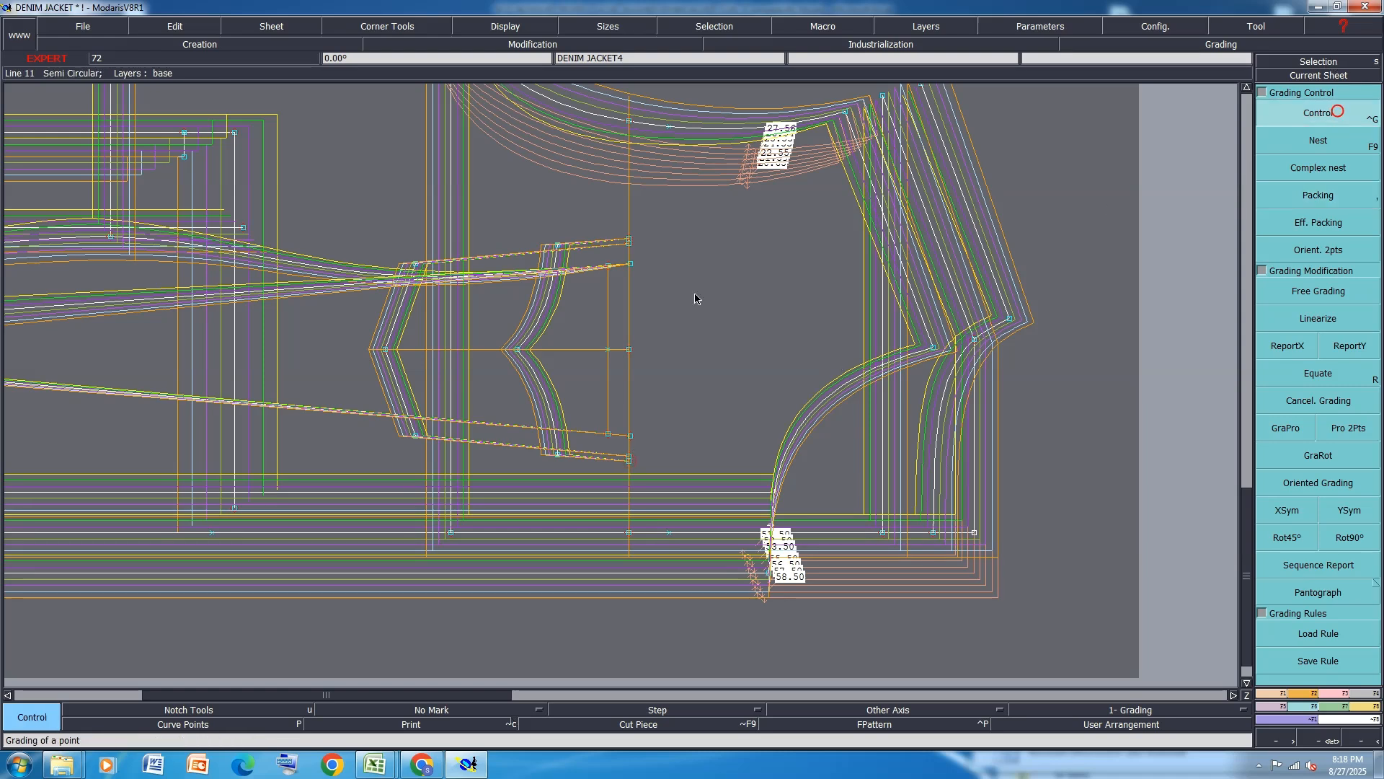
click(631, 264)
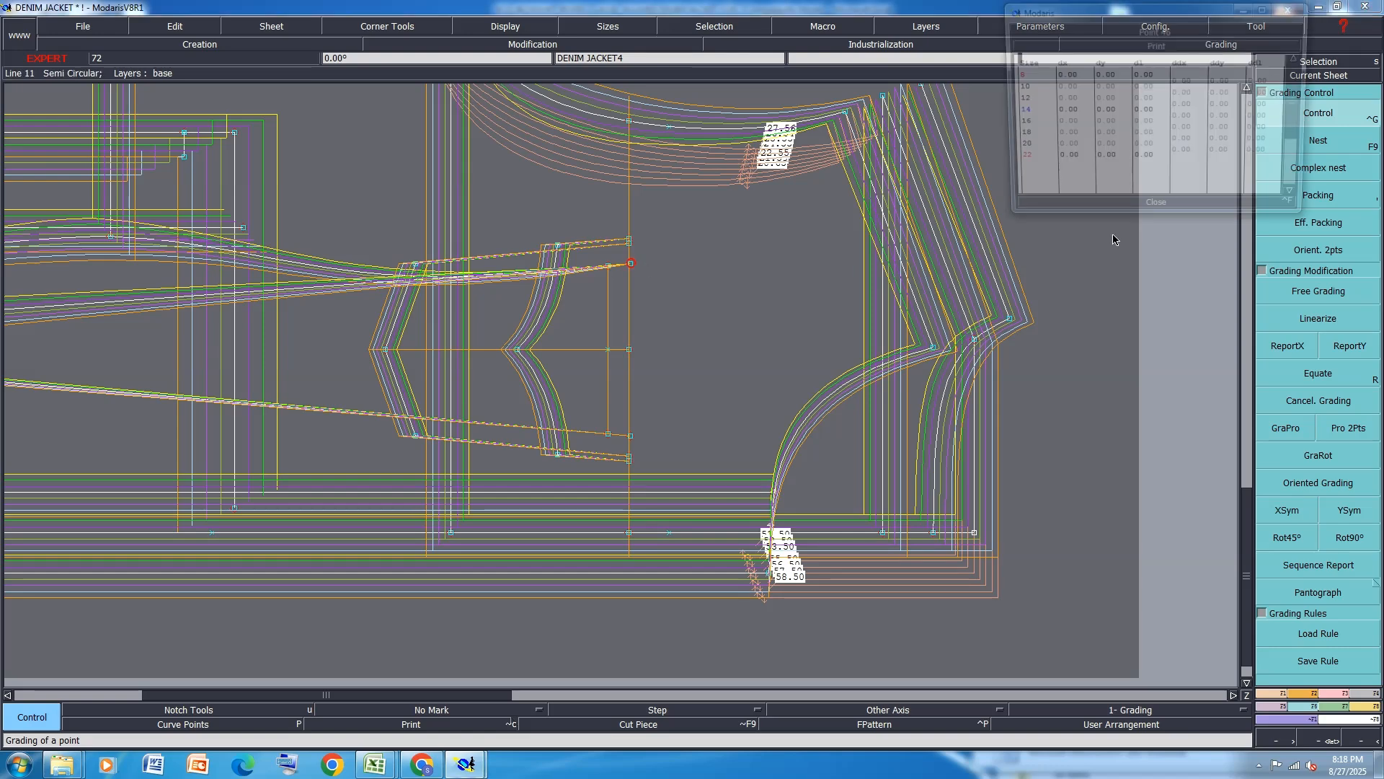
drag(1223, 80, 1230, 159)
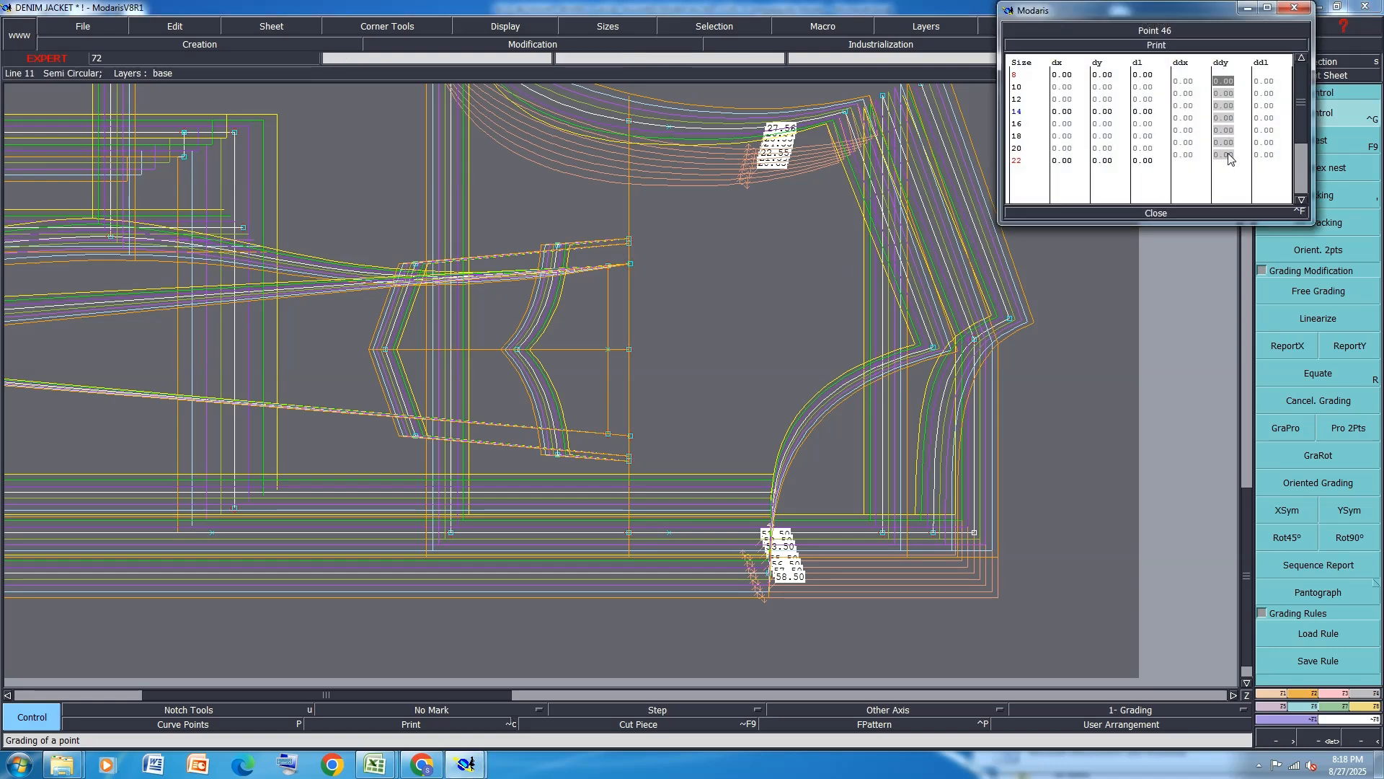
text(.2)
key(Return)
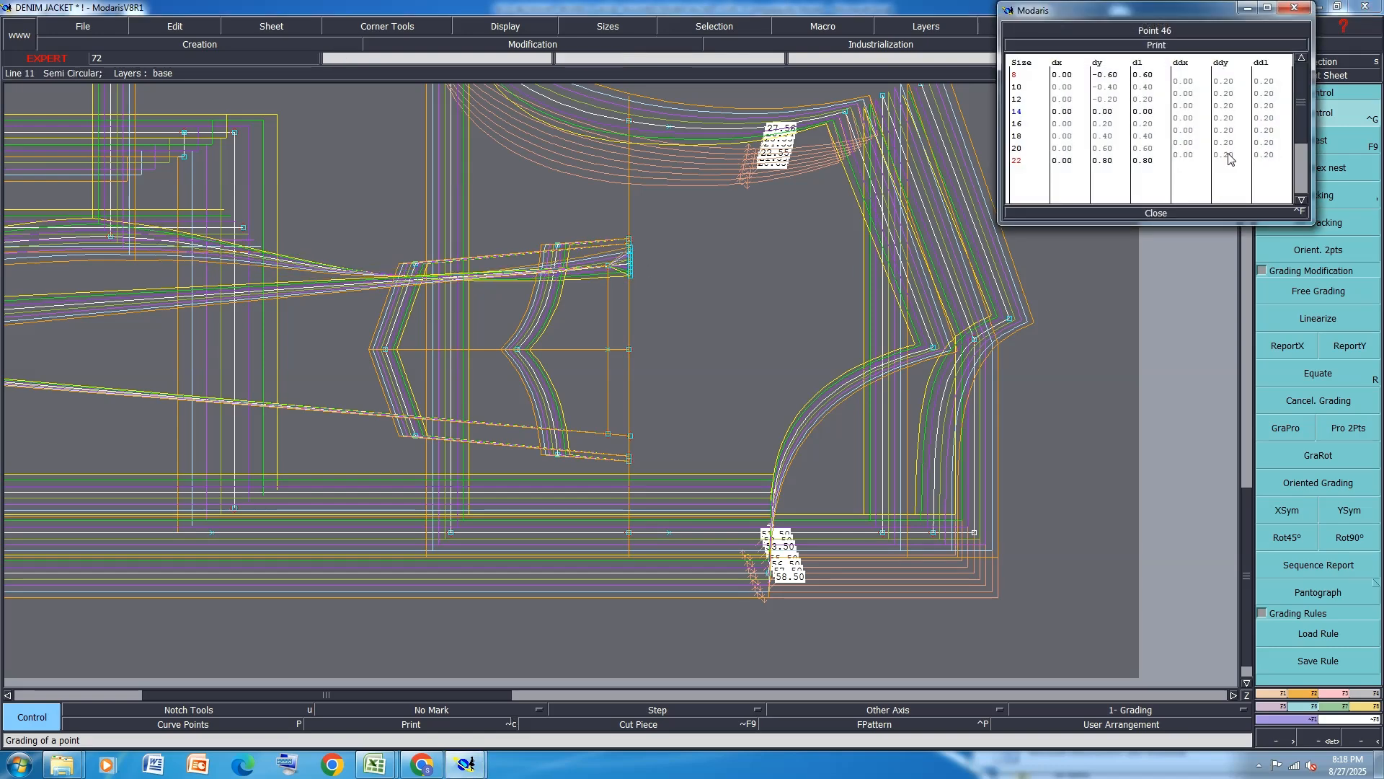
click(1176, 214)
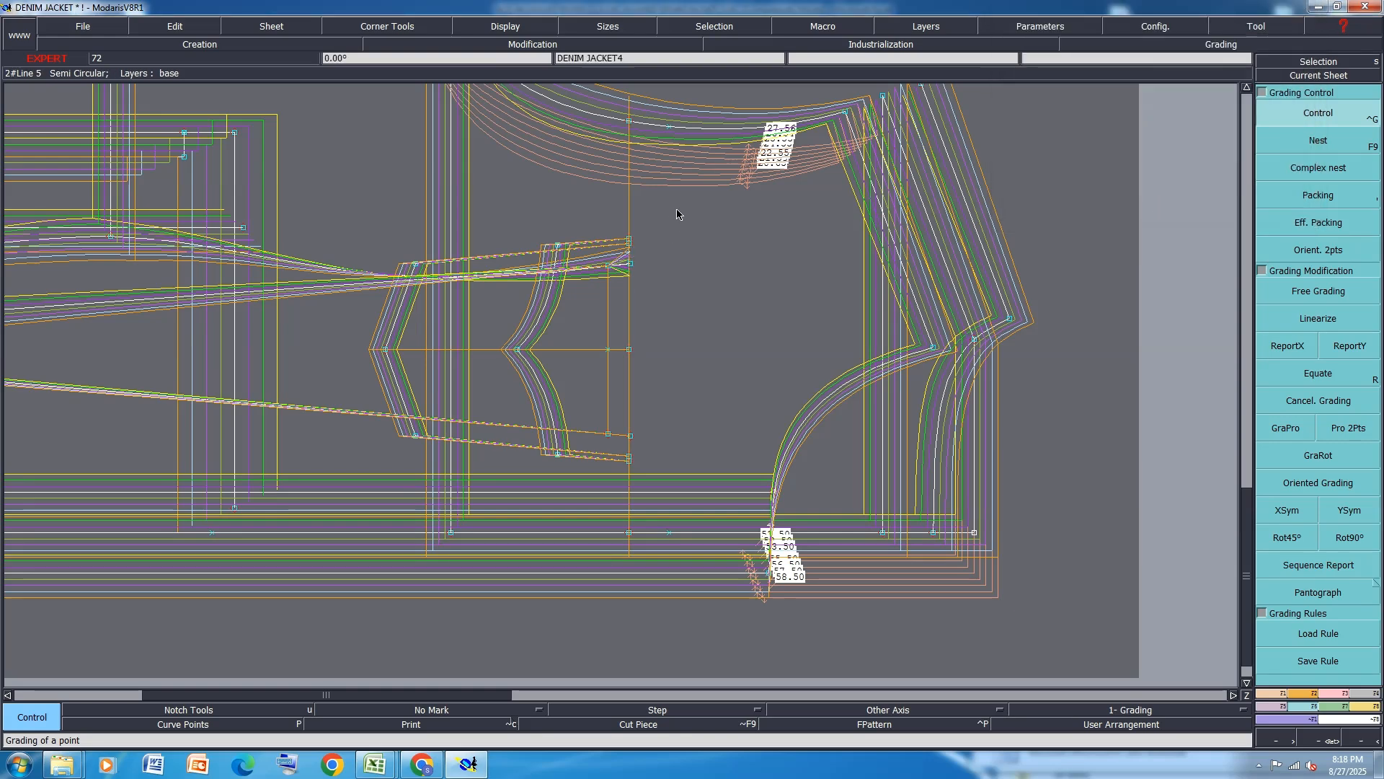
Report the Y grading of the pocket's armhole-side upper corner to the pocket and flap corners on that same side.
drag(676, 209, 383, 300)
click(1349, 346)
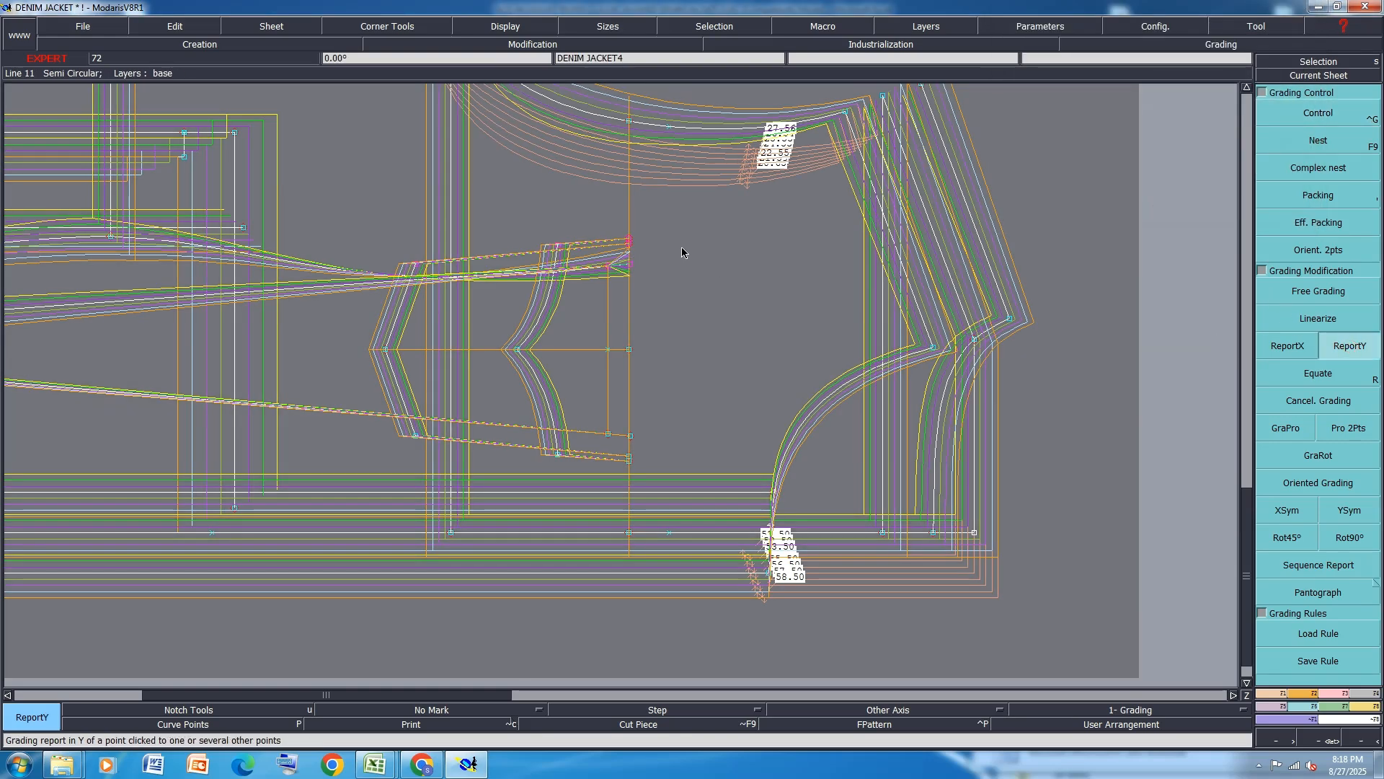
click(628, 263)
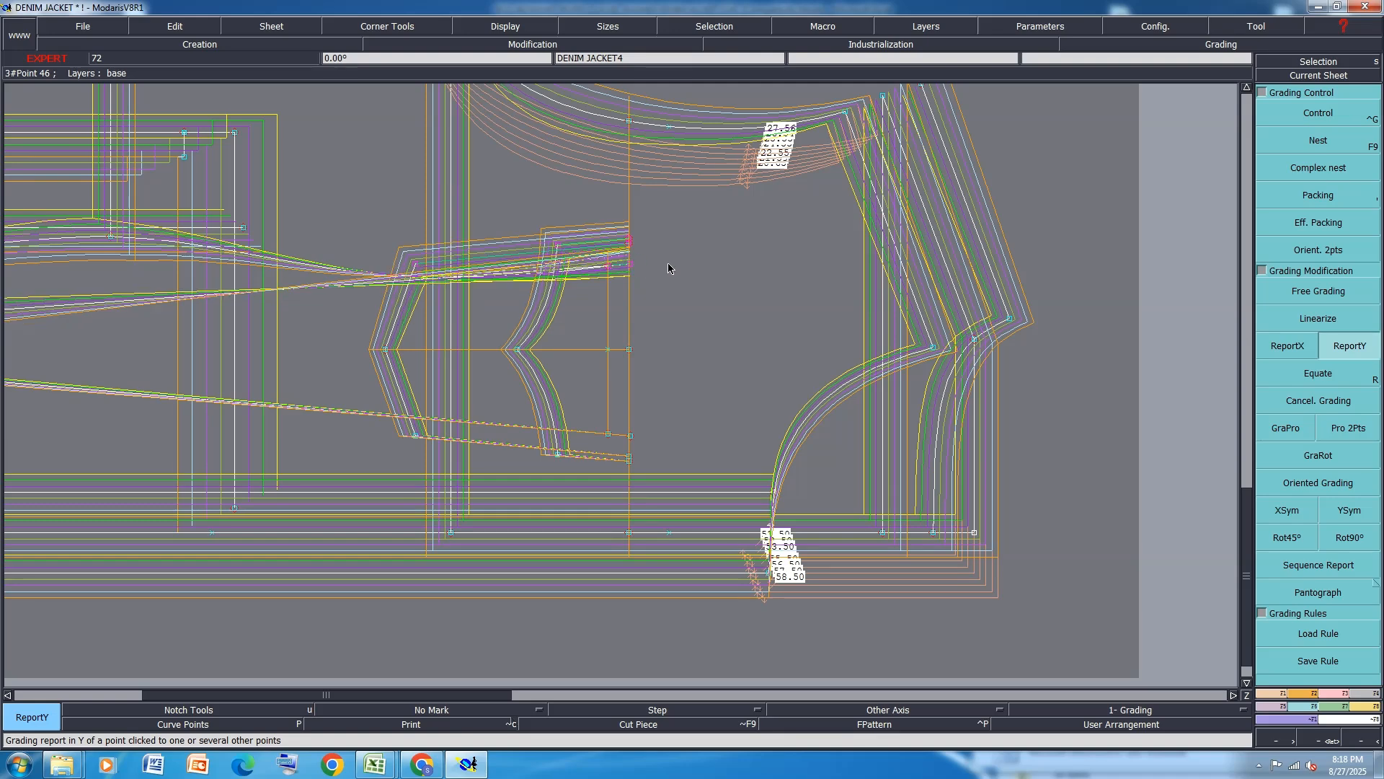
click(1106, 183)
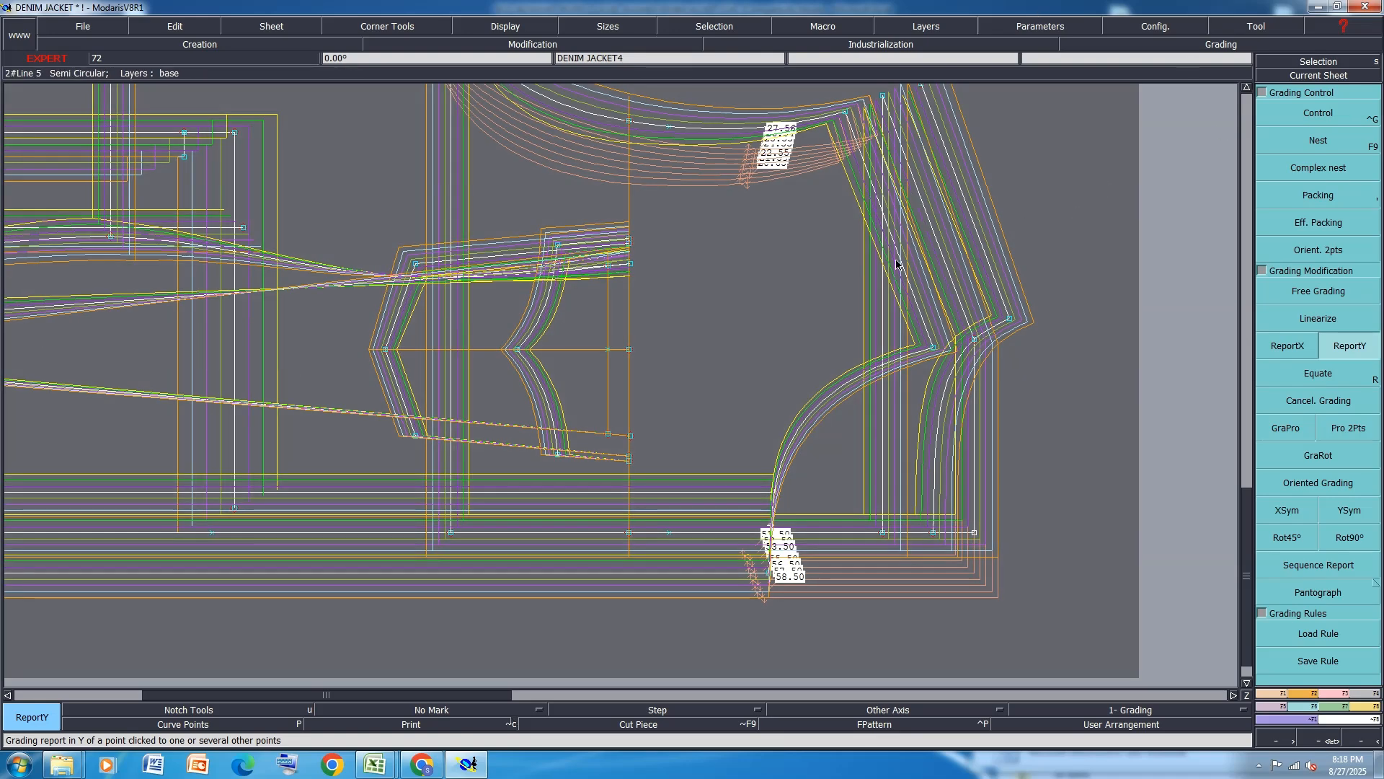
Set the Y grading step (ddy) of the pocket's upper centre point to 0.1 for all sizes.
click(1329, 108)
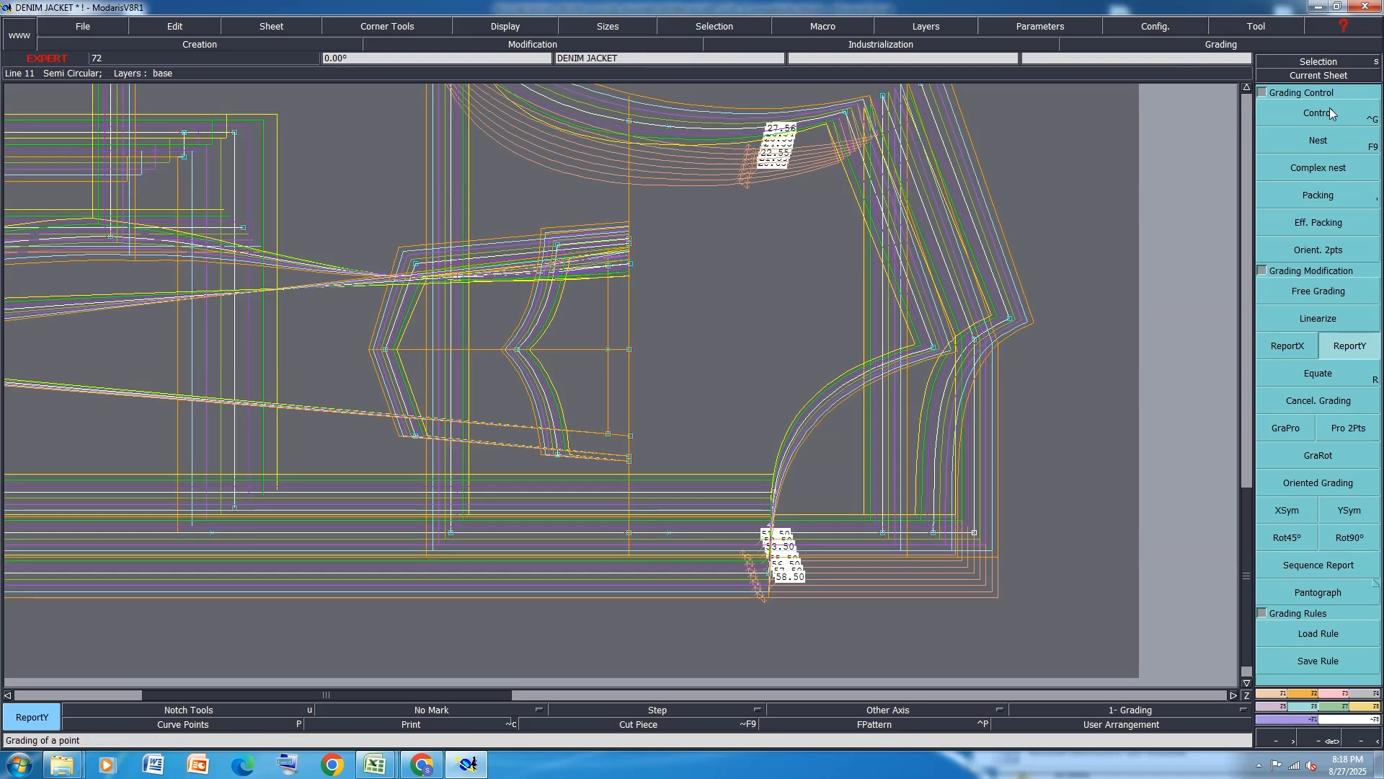
click(632, 350)
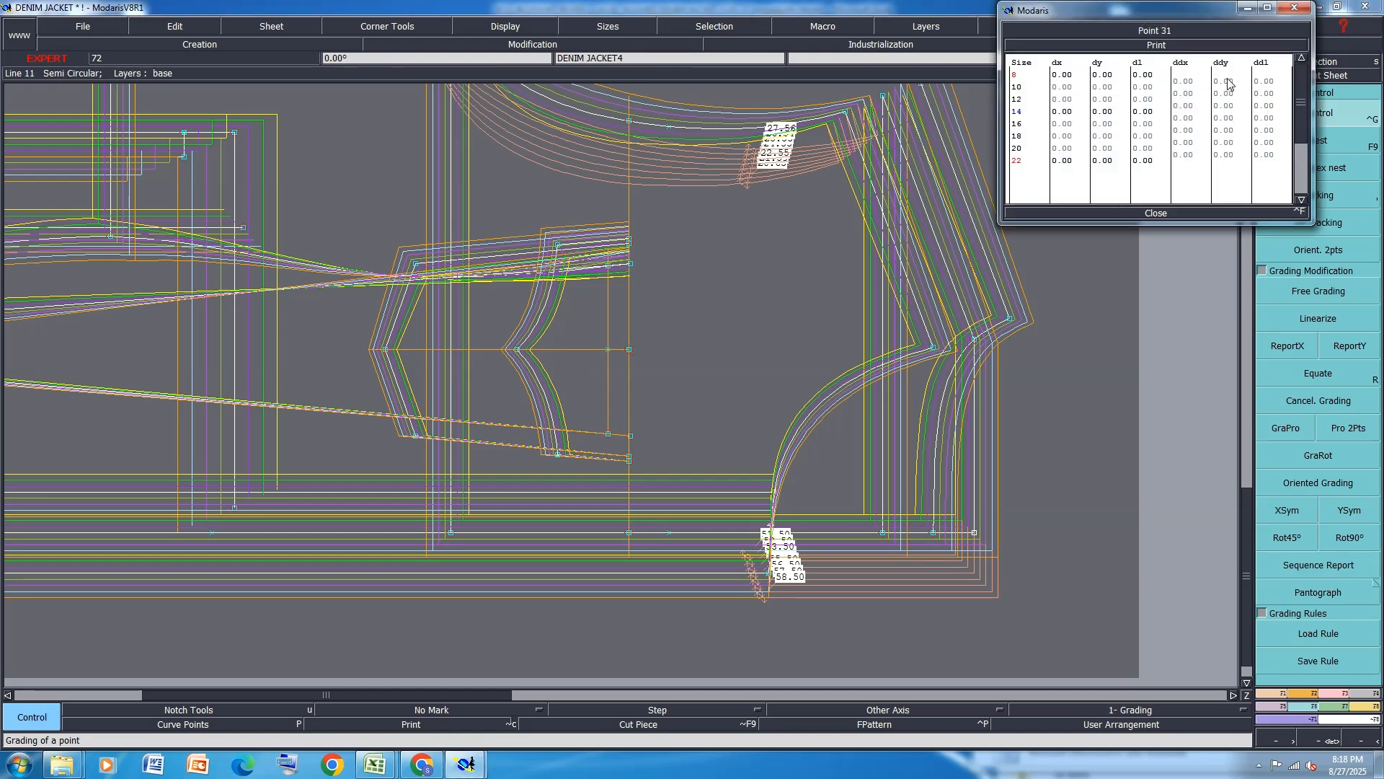
drag(1228, 83, 1227, 151)
text(.1)
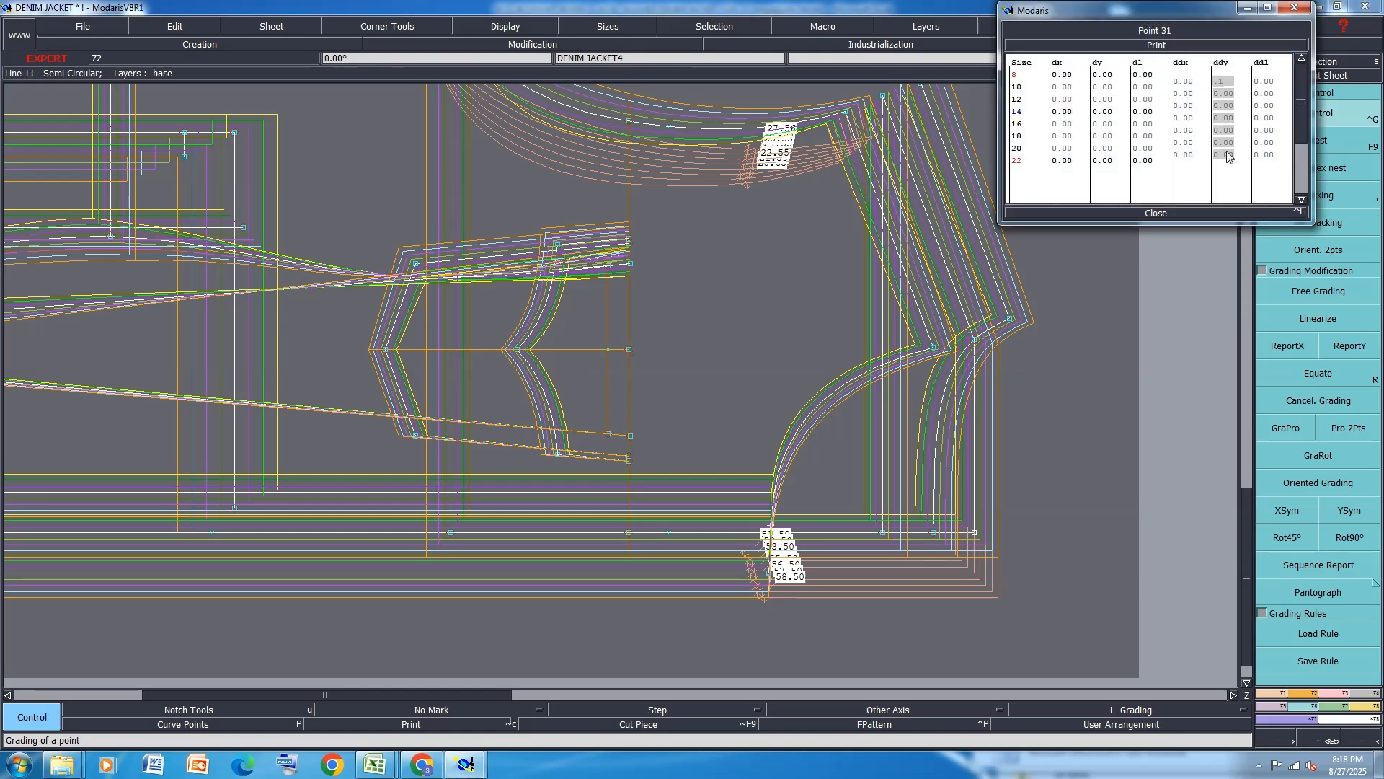
key(Return)
click(1162, 212)
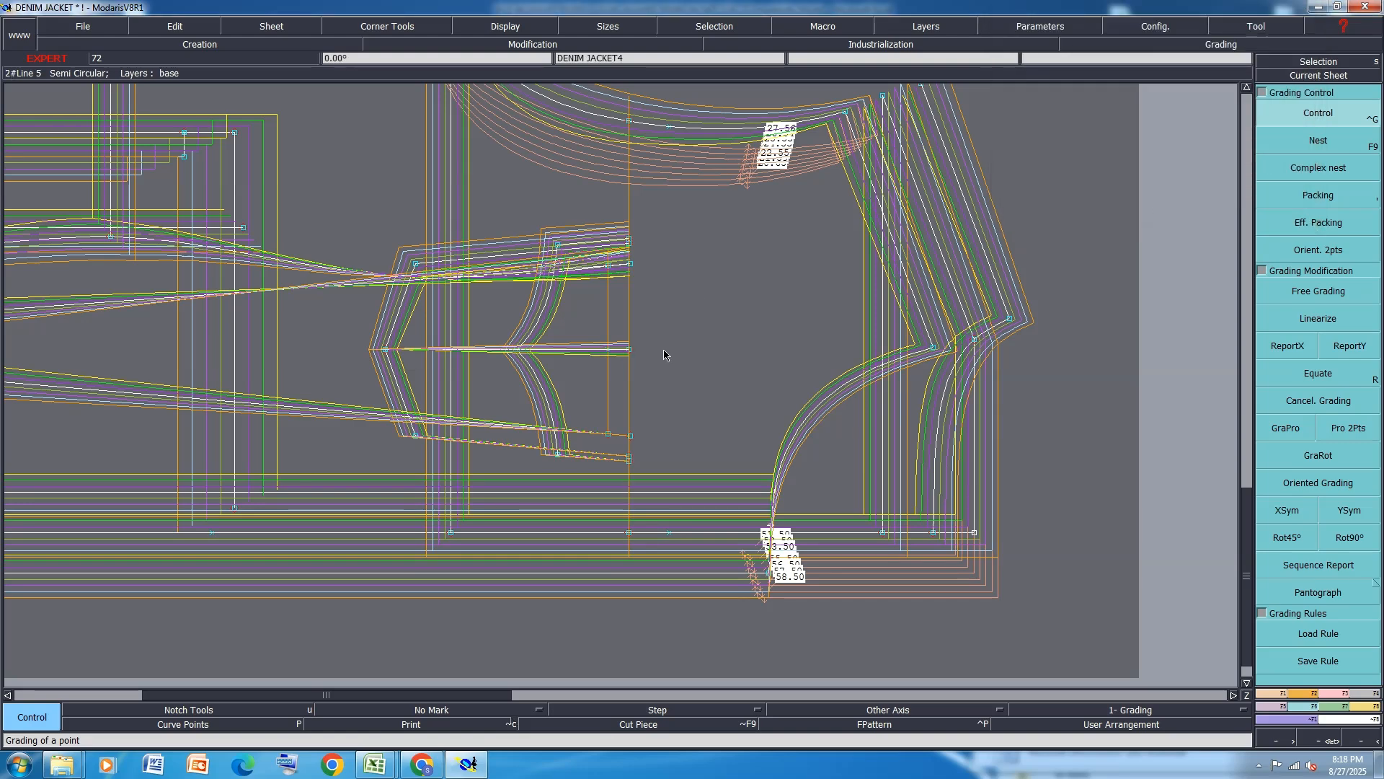
Report the upper centre point's Y grading to the other pocket and flap points on the pocket's centre line.
drag(340, 310, 671, 385)
click(1349, 346)
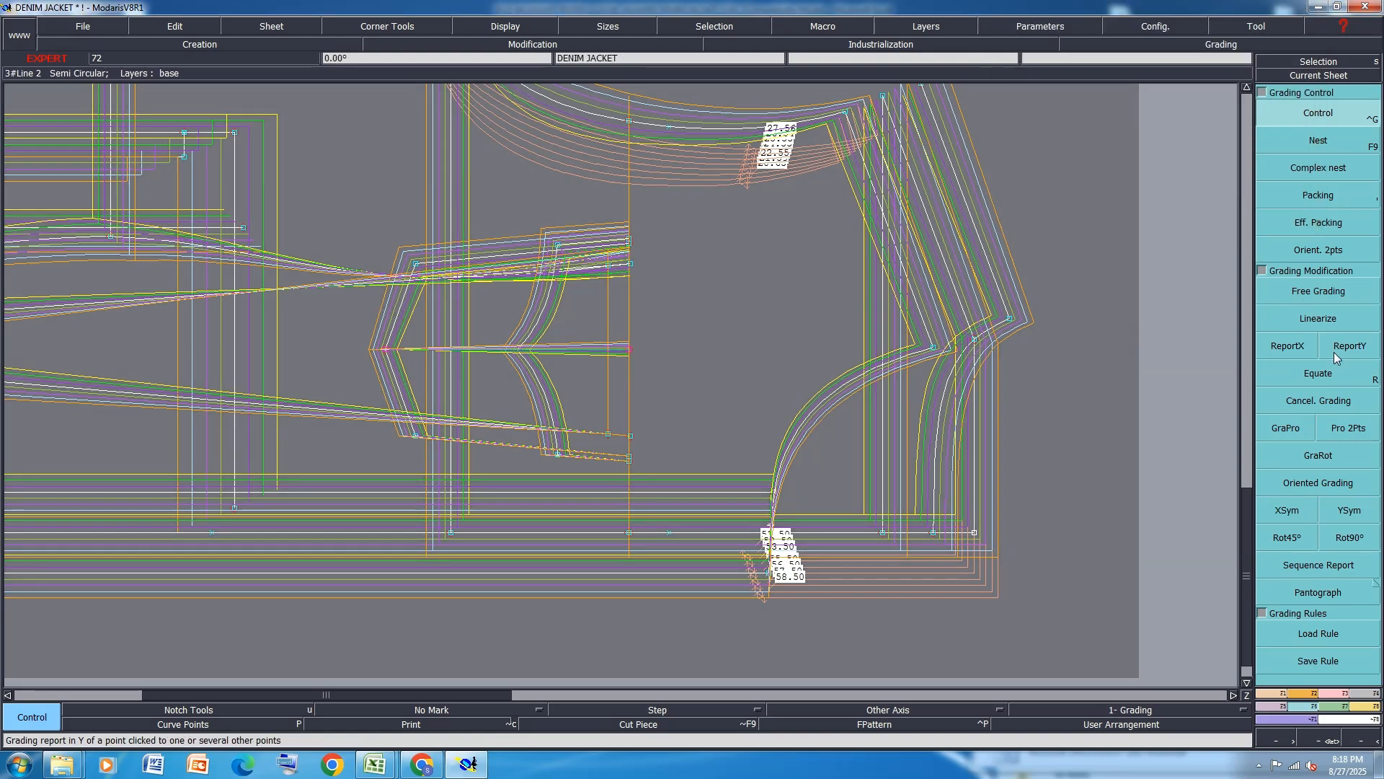
click(629, 351)
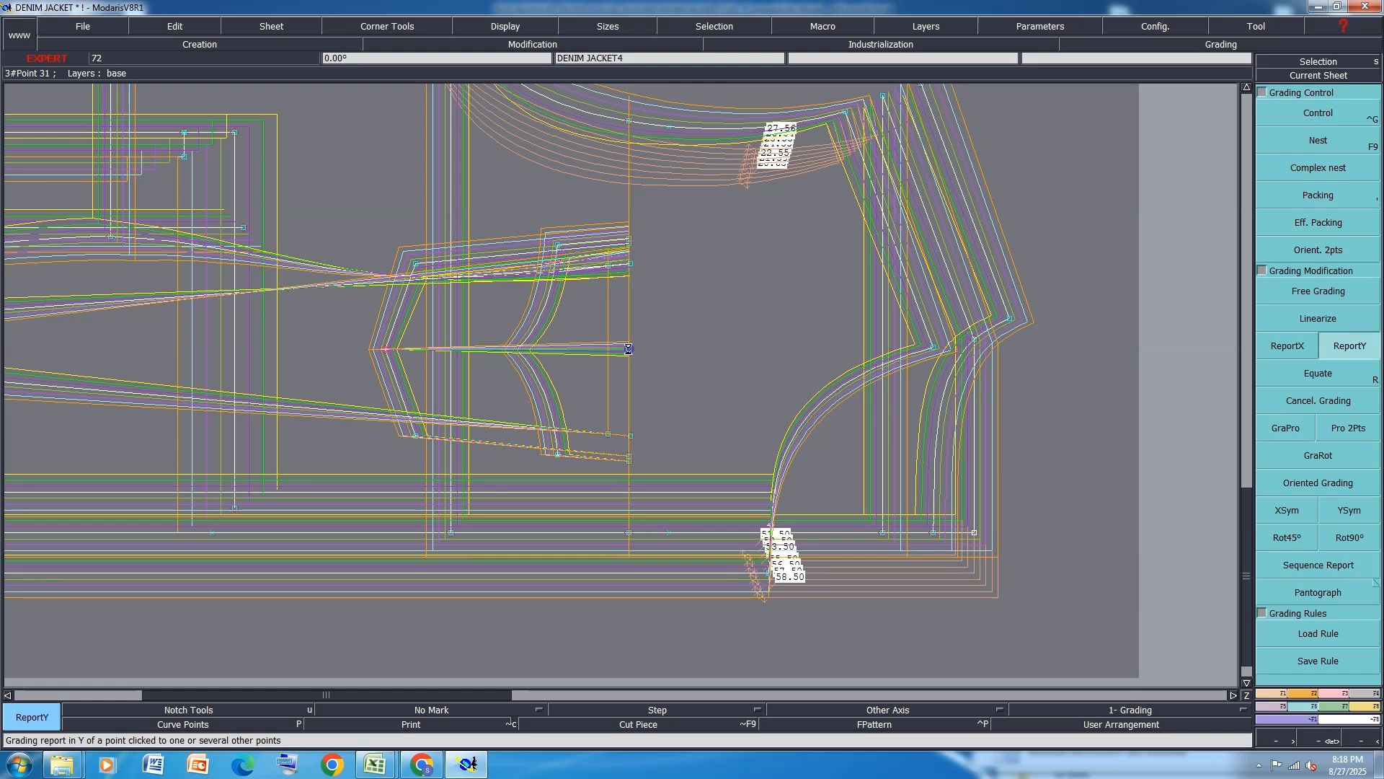
Pack the sizes on the pocket's upper centre point and check the grading values of the flap's two upper corners.
click(1332, 198)
click(628, 349)
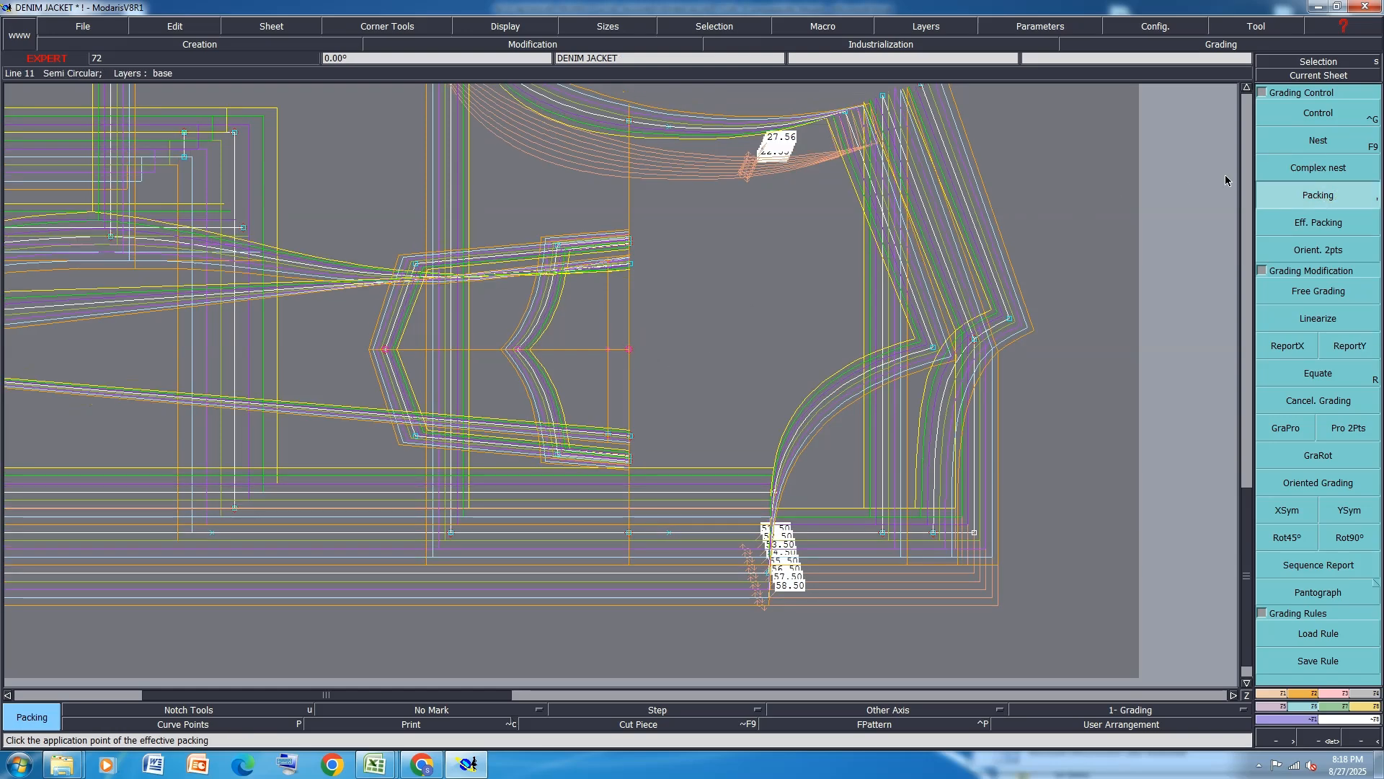
click(1313, 114)
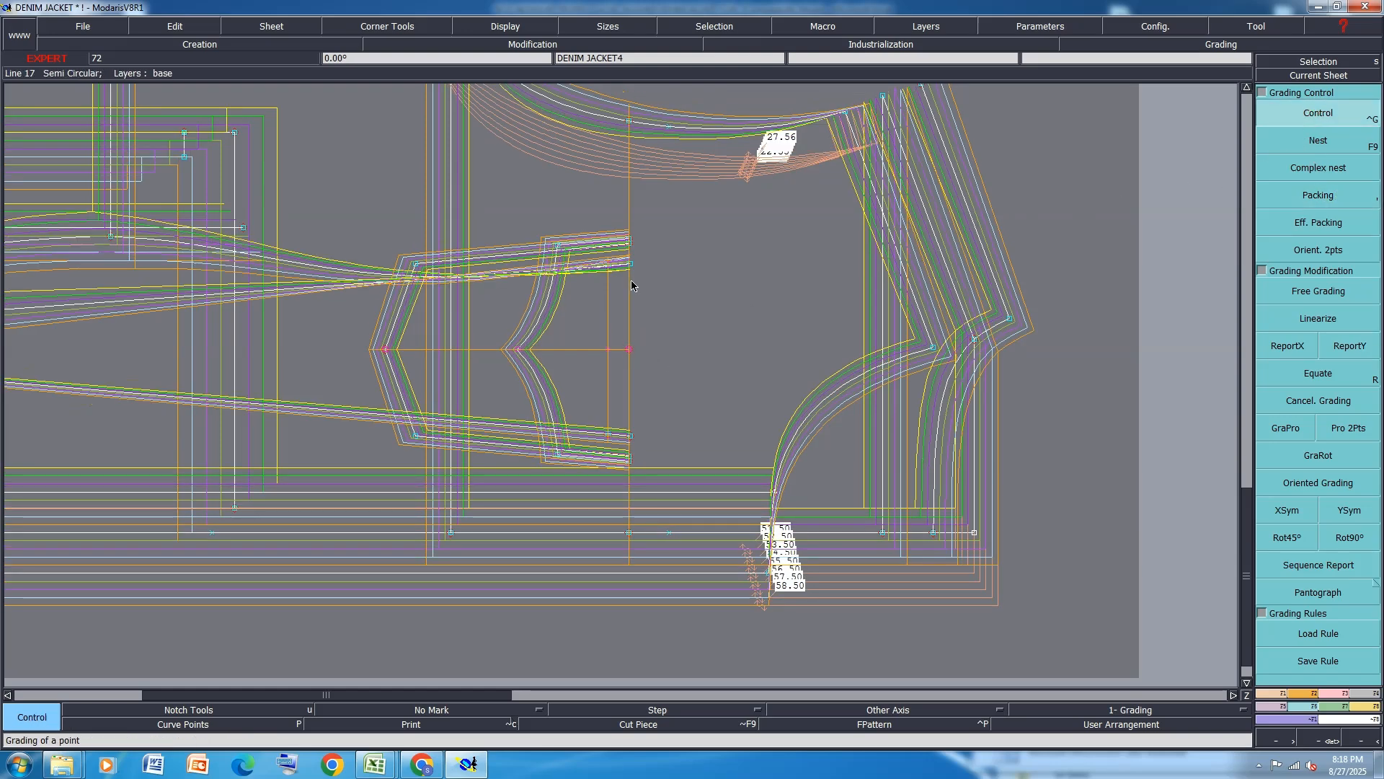
click(647, 244)
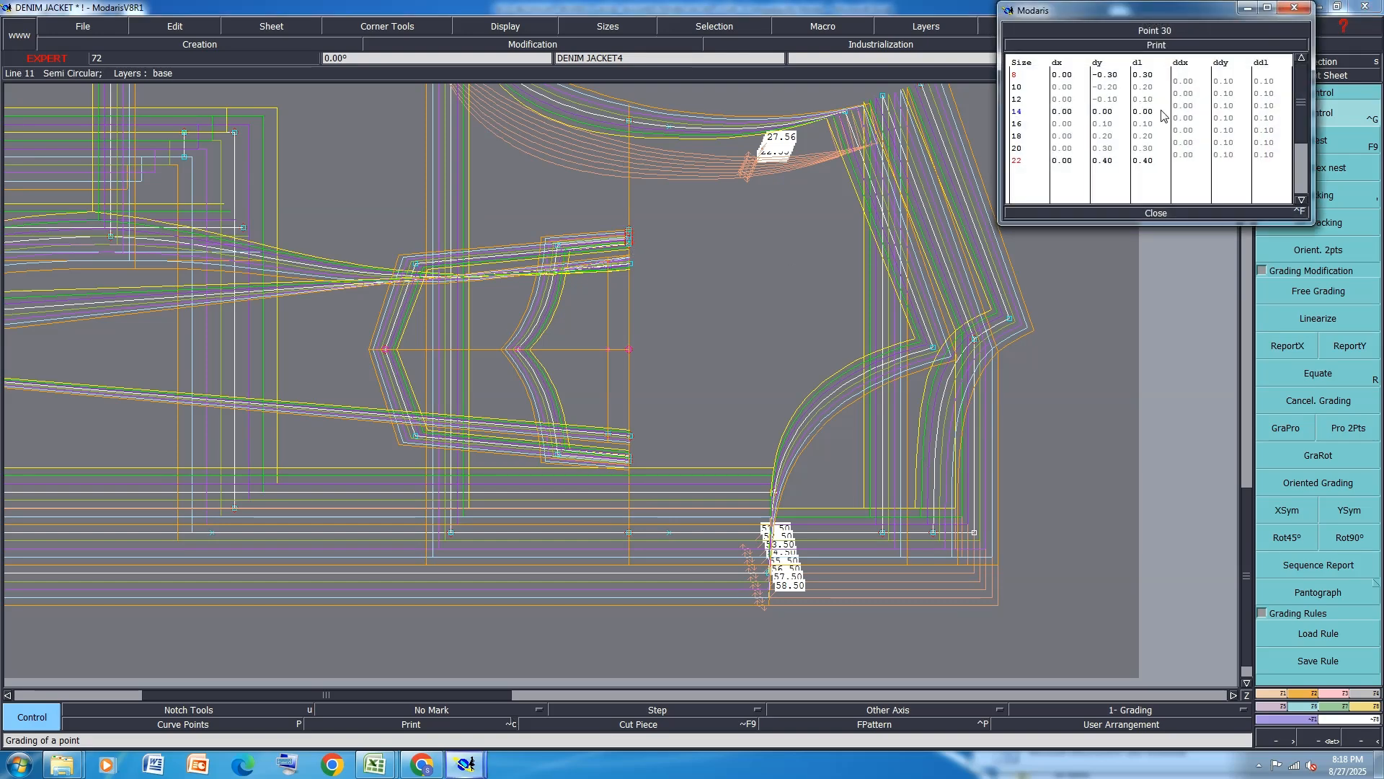
click(628, 456)
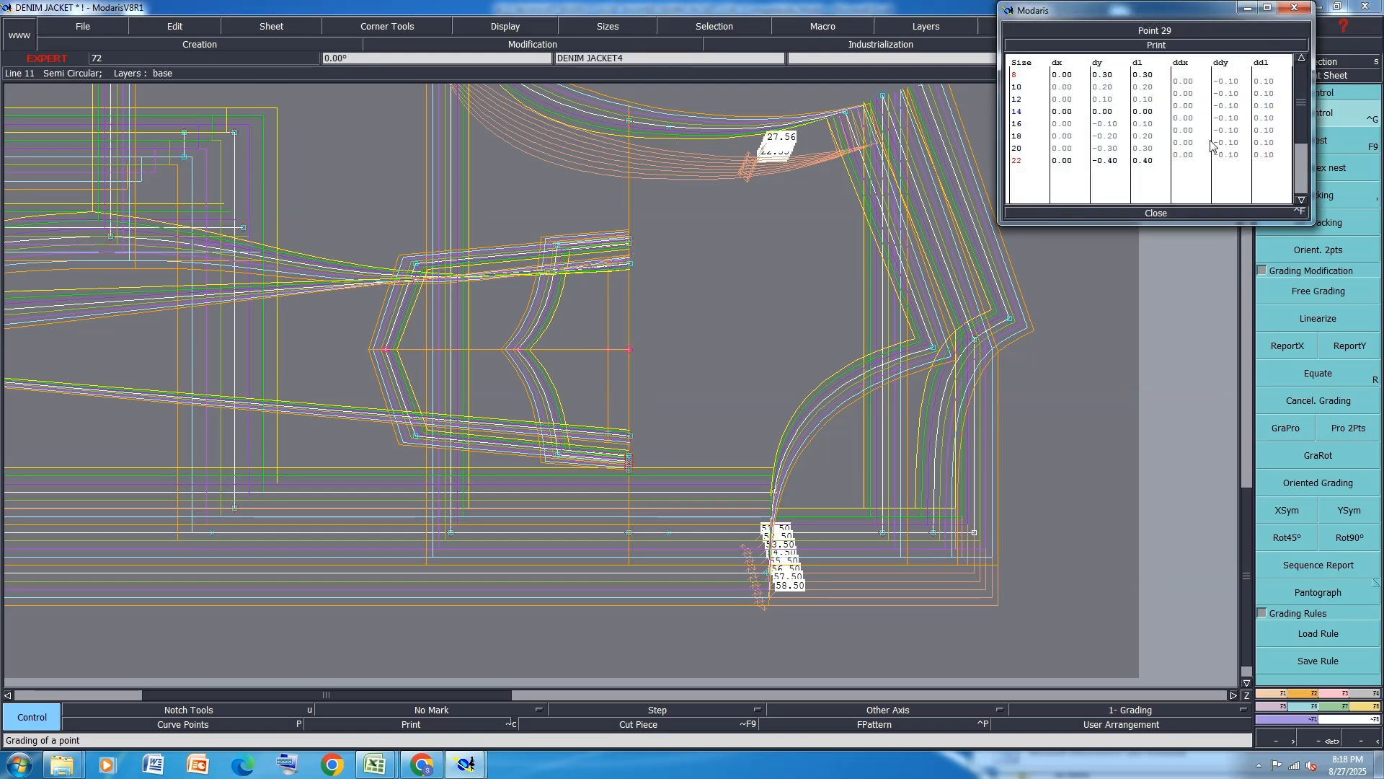
click(1155, 213)
Remove the packing from the nest and save the model, continuing past the anomaly warning.
click(1331, 196)
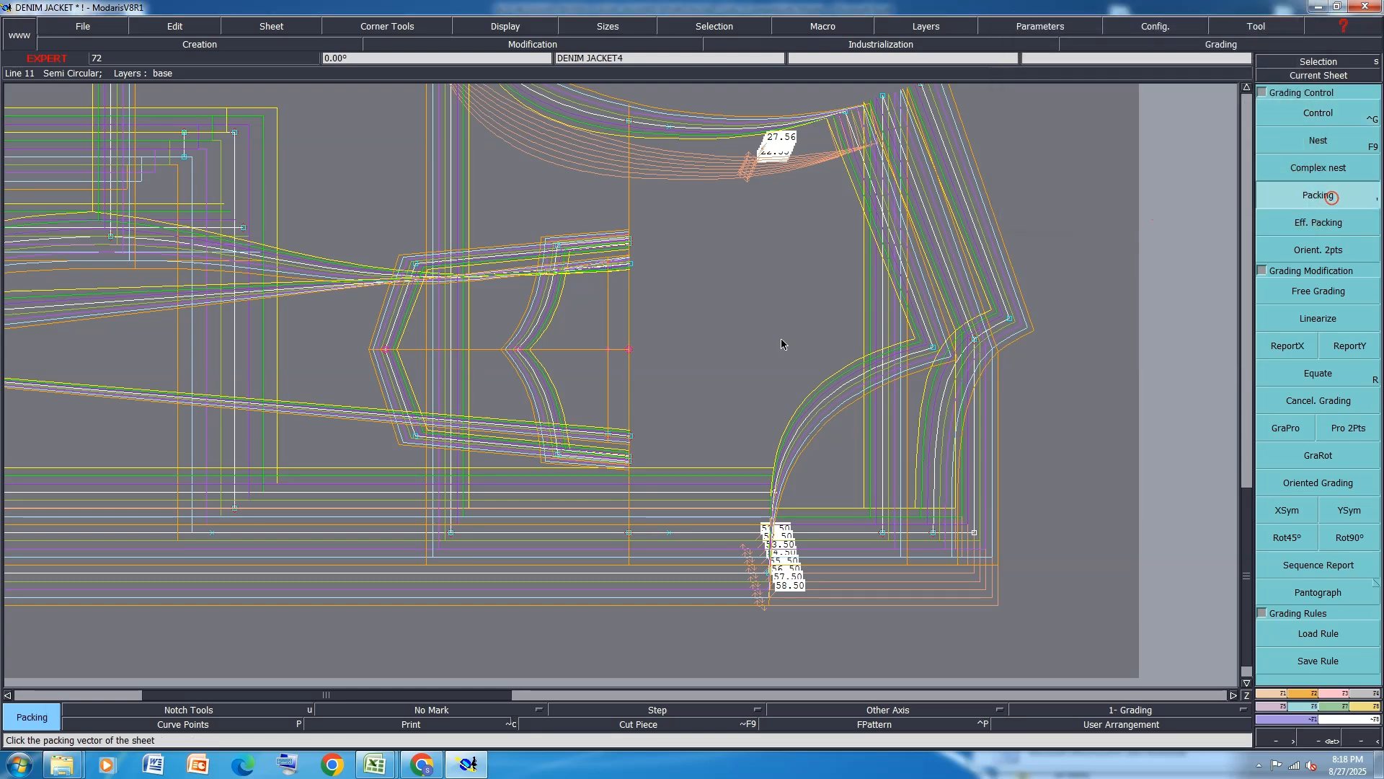
click(733, 357)
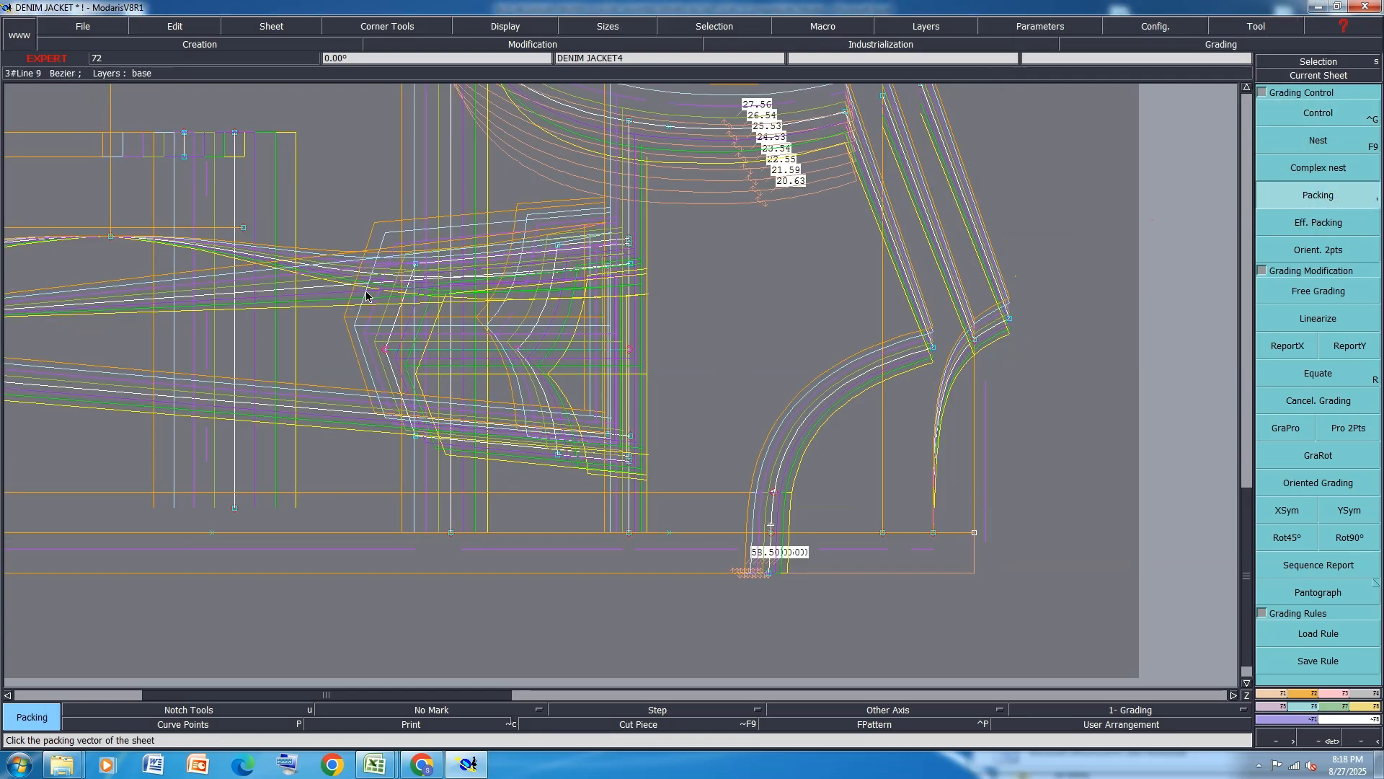
key(ctrl+s)
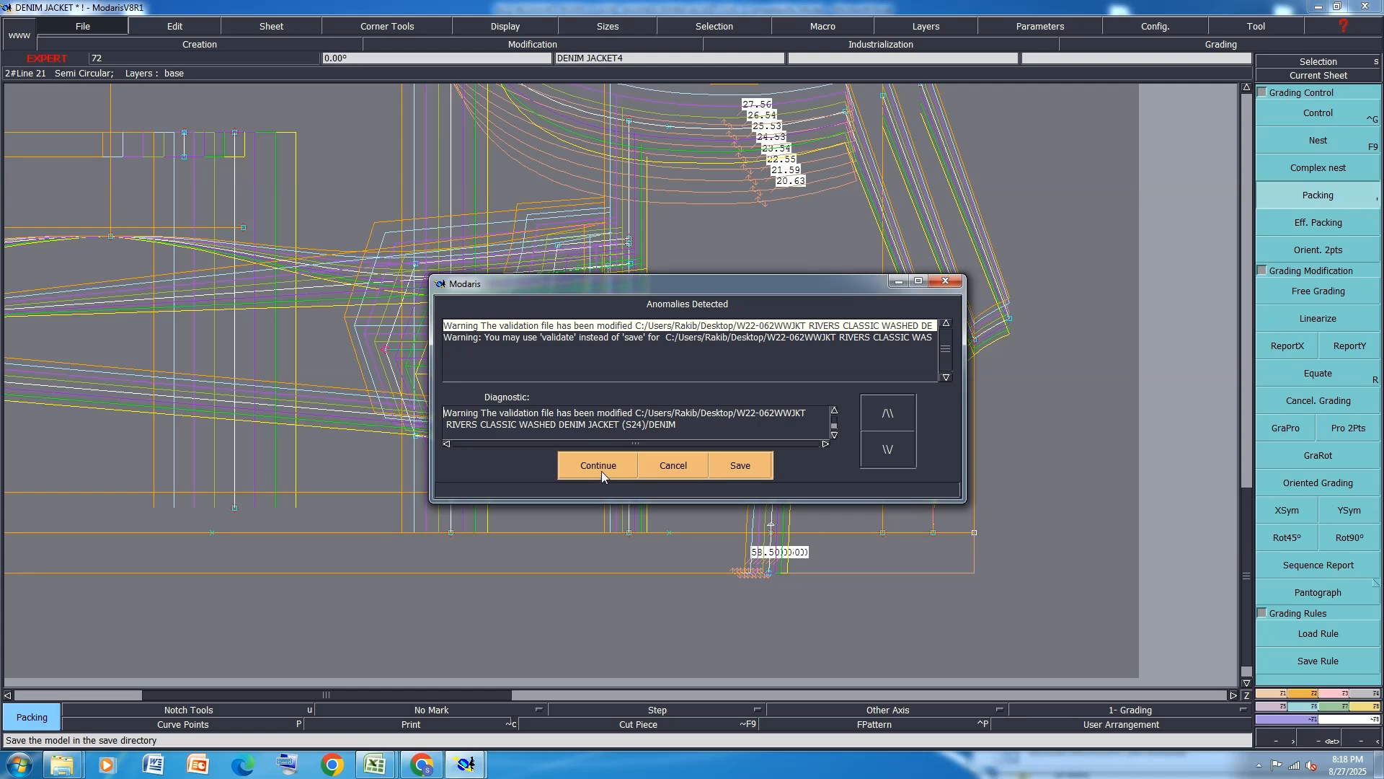
click(602, 467)
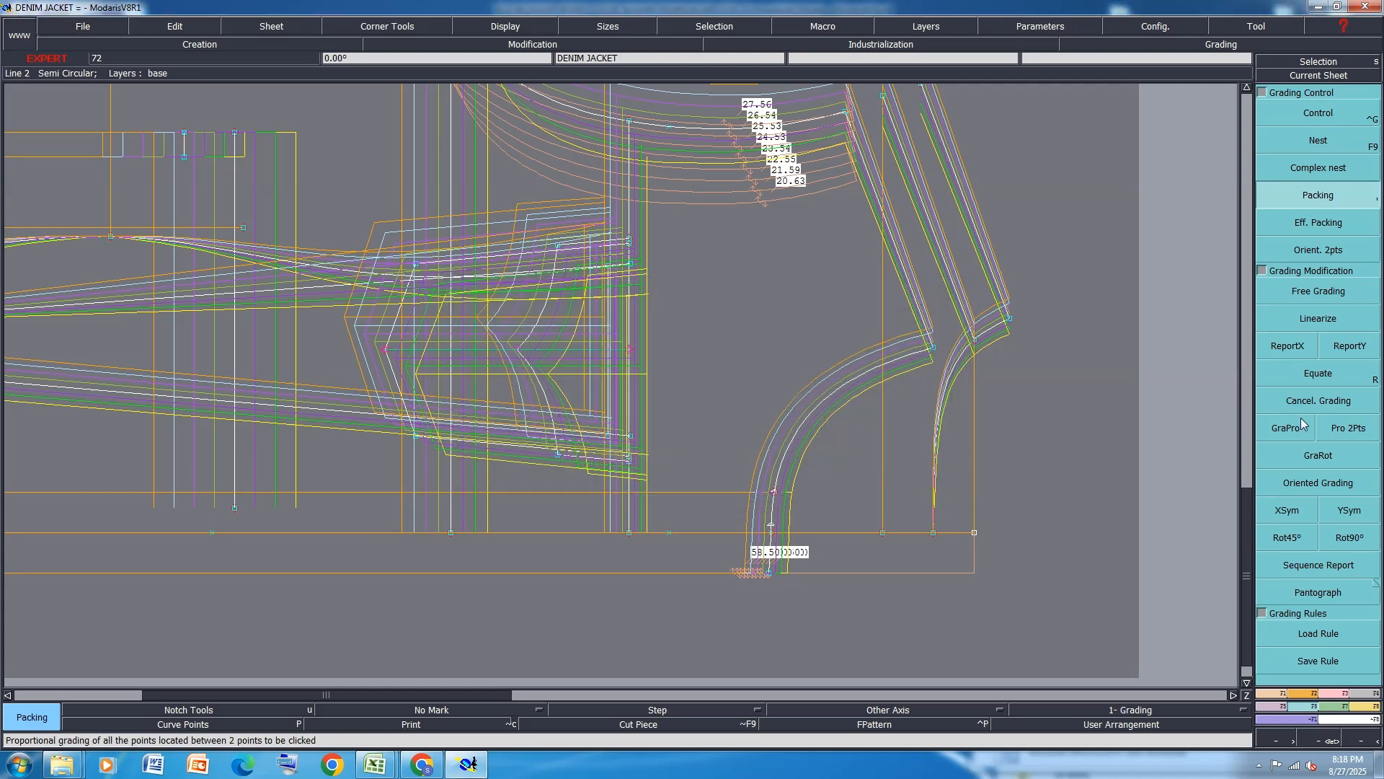
Add a developed point on the slanted panel seam, about 12.7 cm from its hem end, below the curved side seam's waist point.
click(1350, 345)
scroll(506, 330, down, 1)
scroll(296, 299, up, 2)
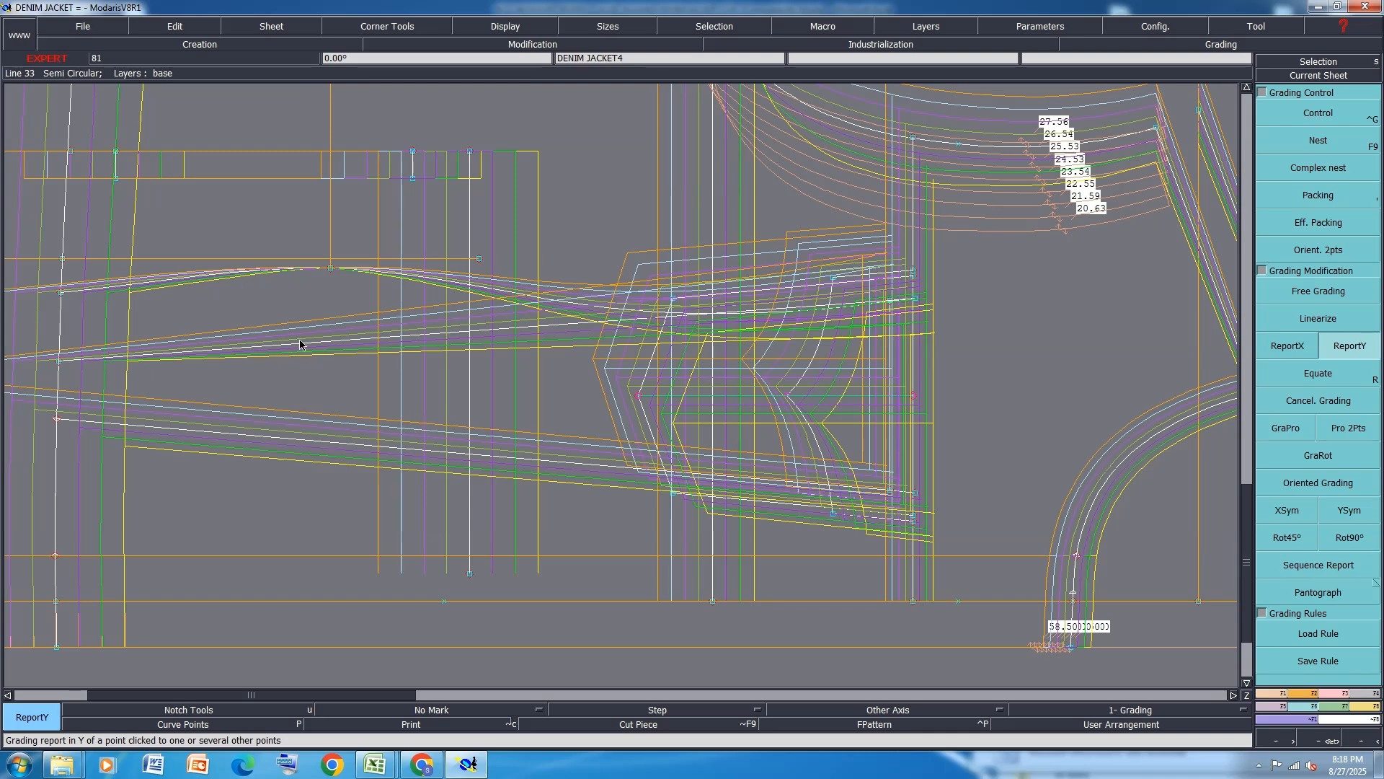
scroll(292, 350, down, 1)
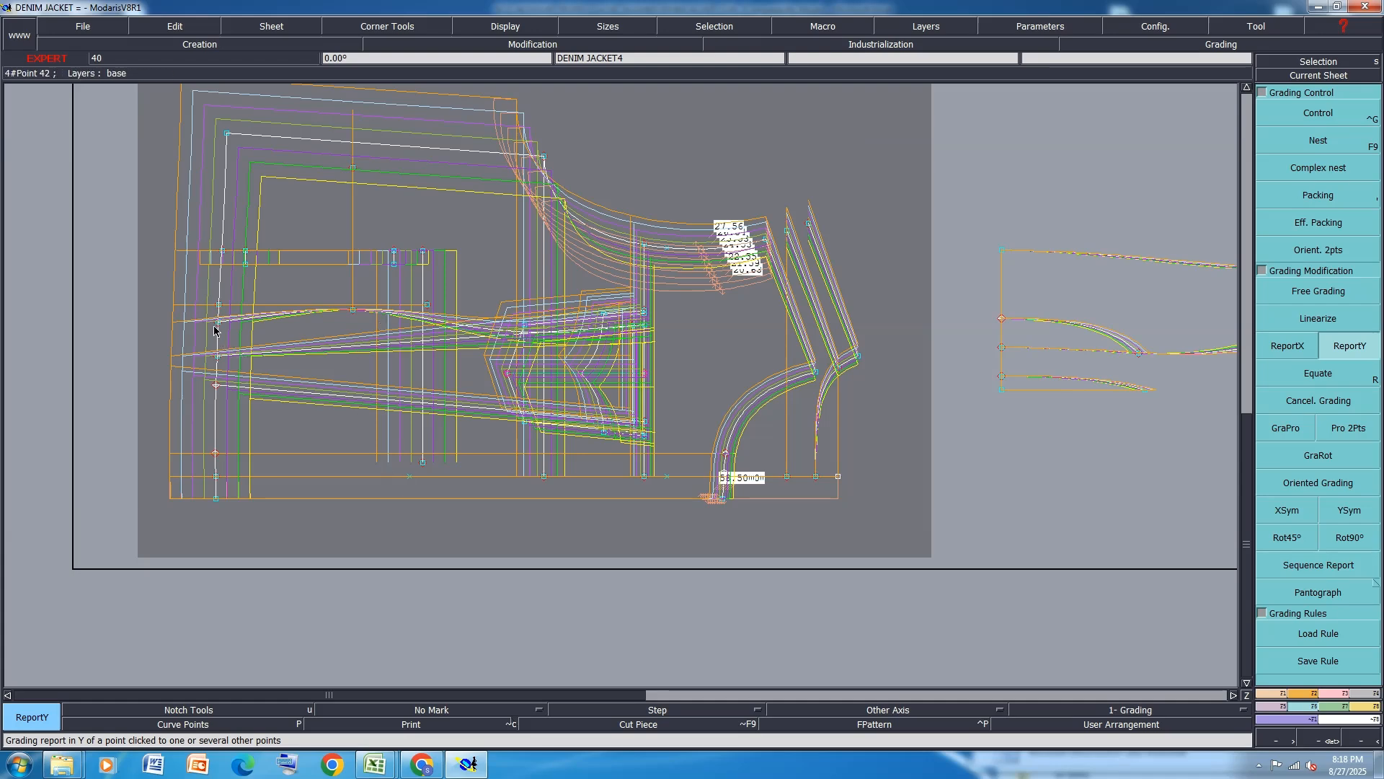
scroll(232, 351, up, 1)
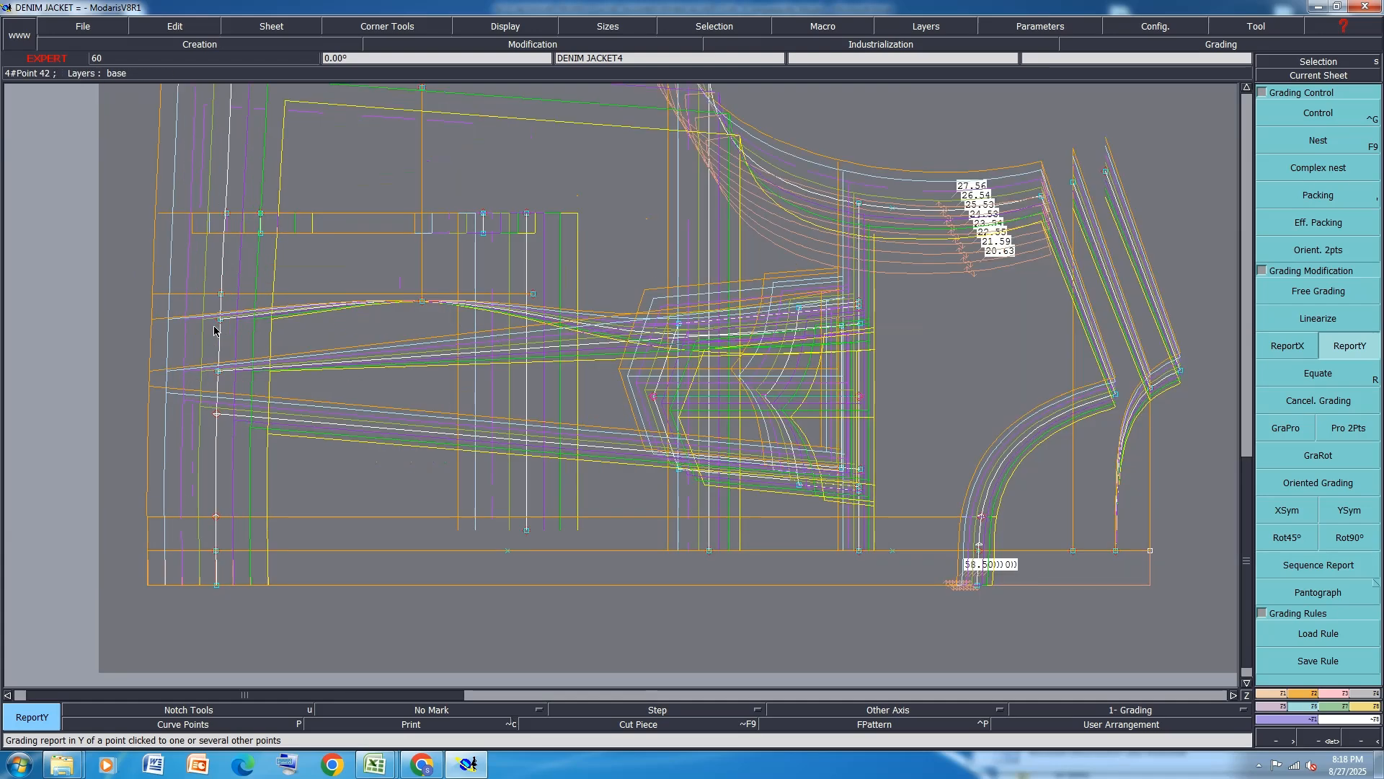
key(d)
click(220, 372)
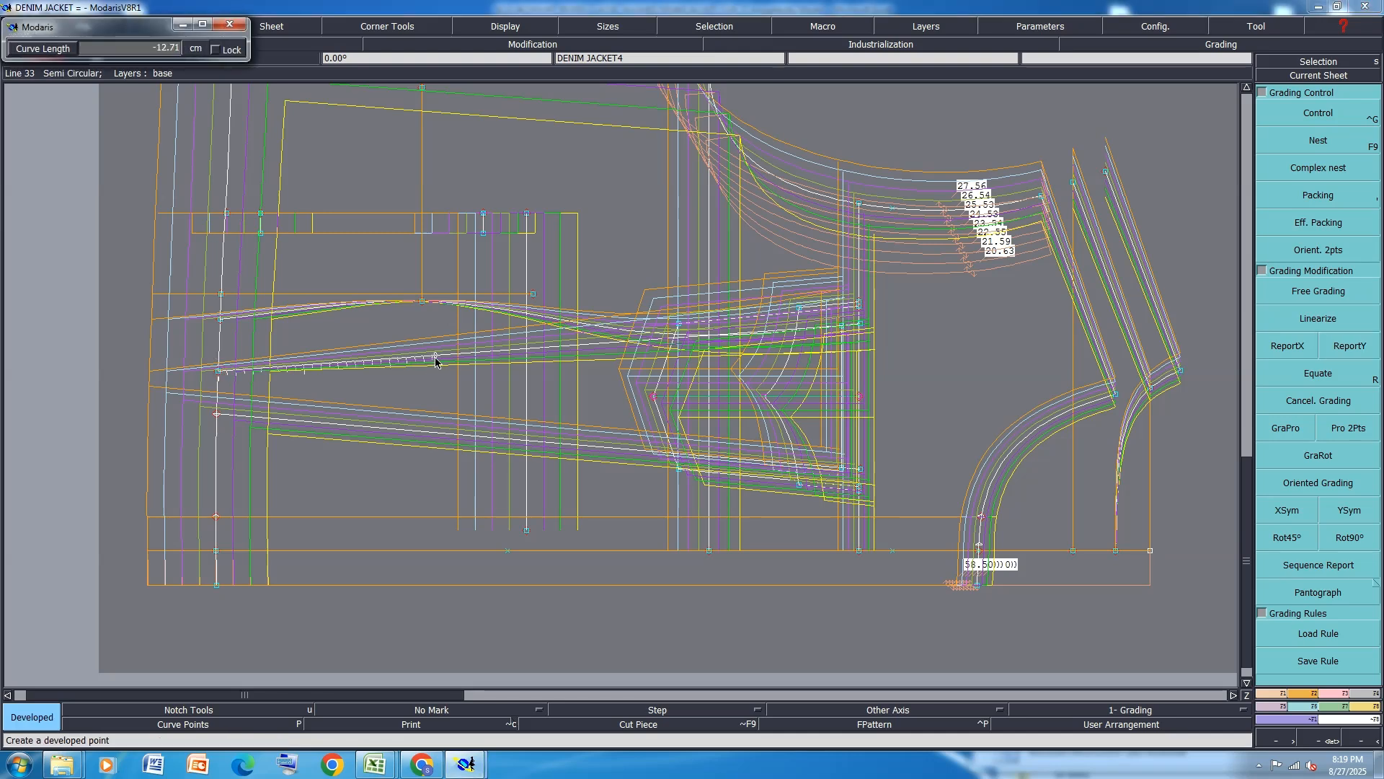
click(428, 359)
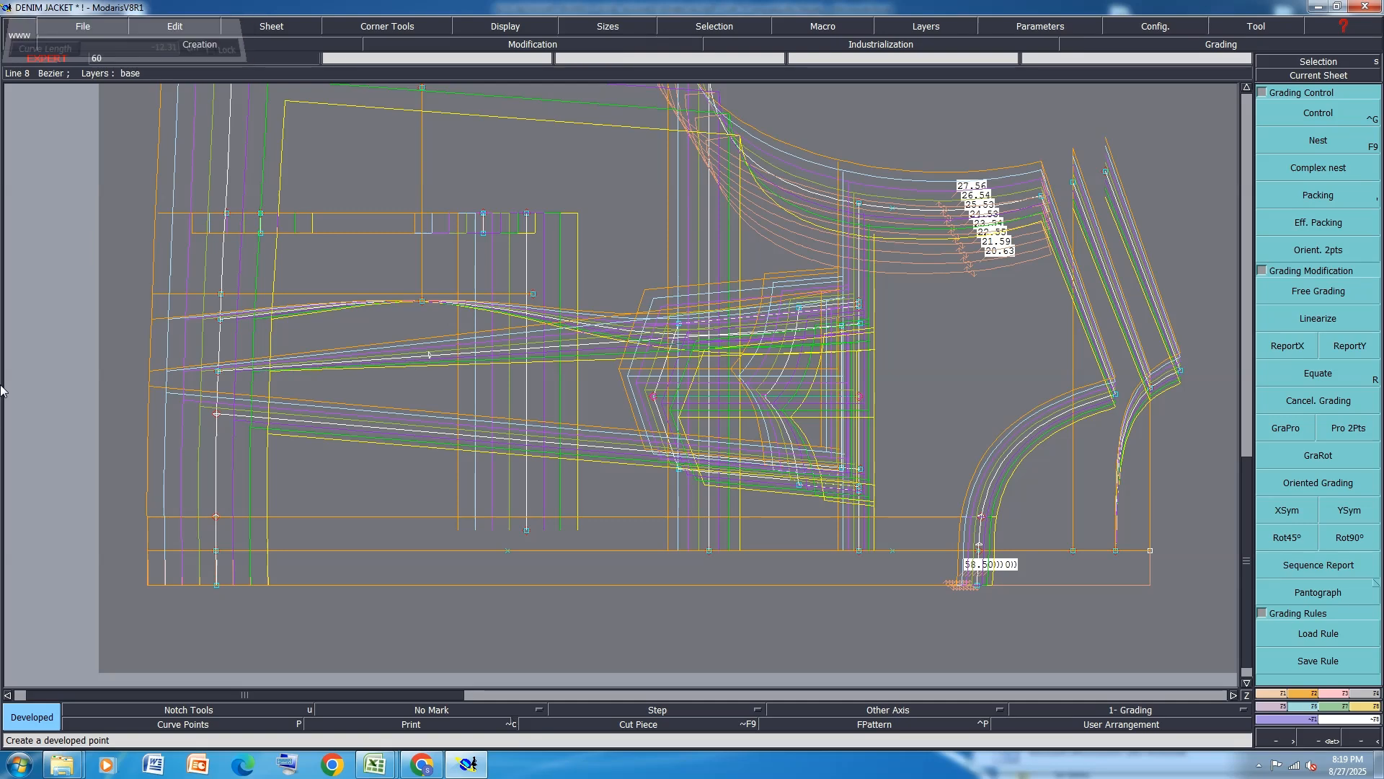
Report the developed point's Y grading to the curved side seam's waist point and delete the developed point.
click(1350, 346)
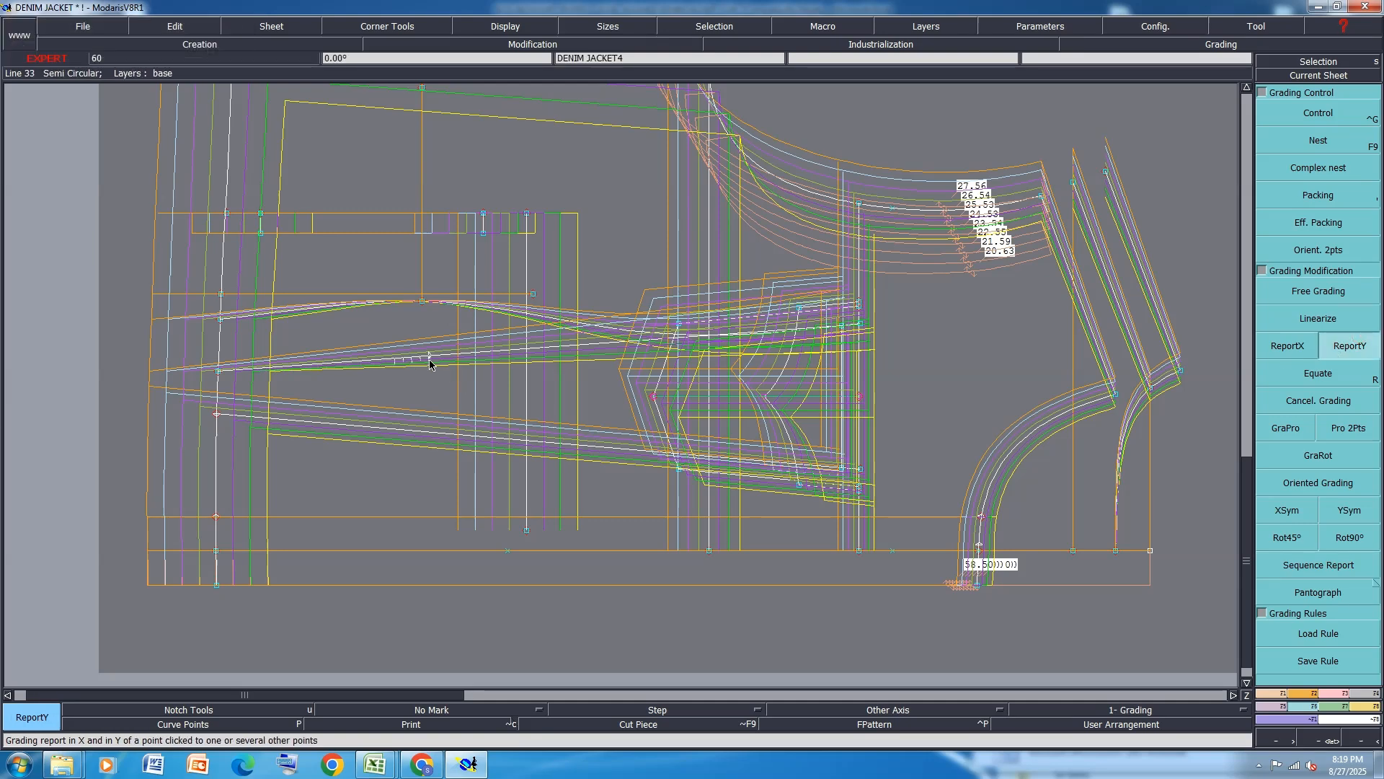
click(423, 303)
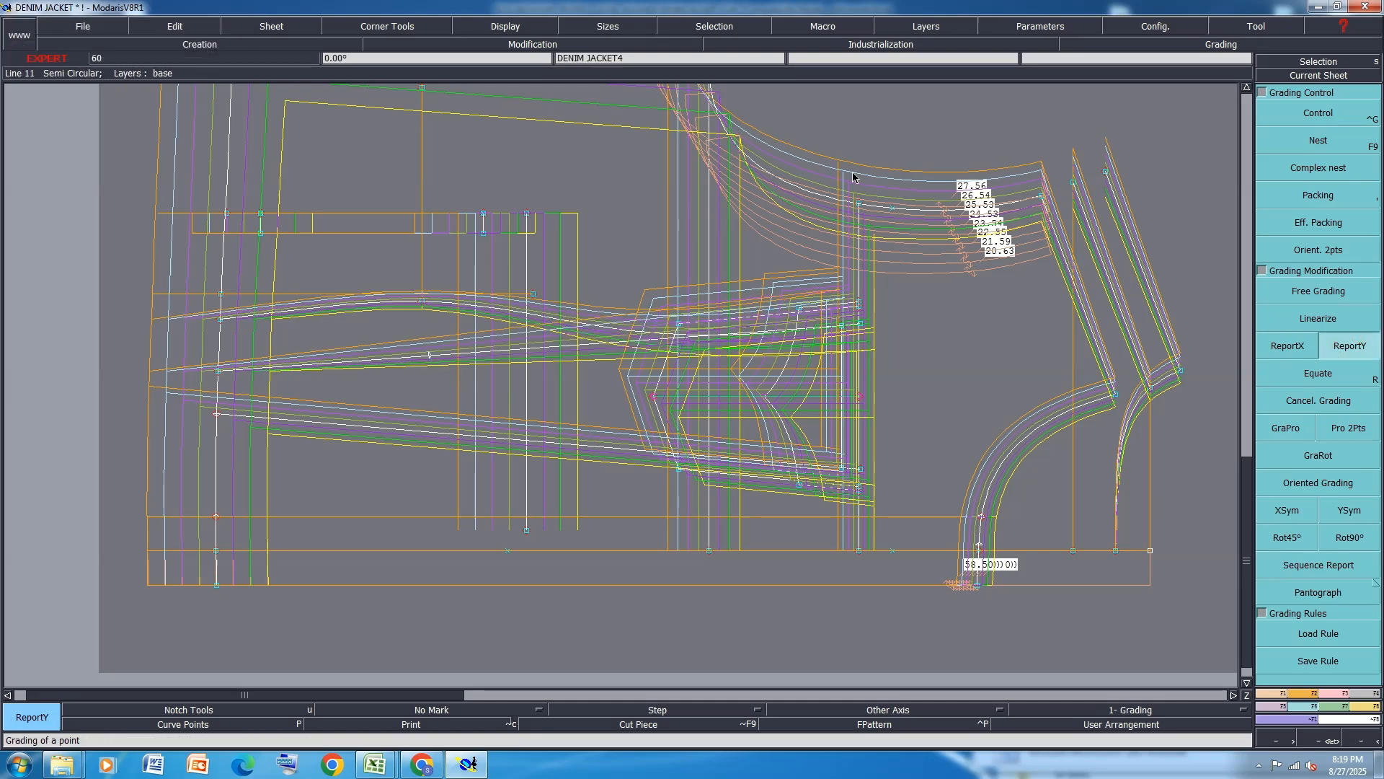
key(Delete)
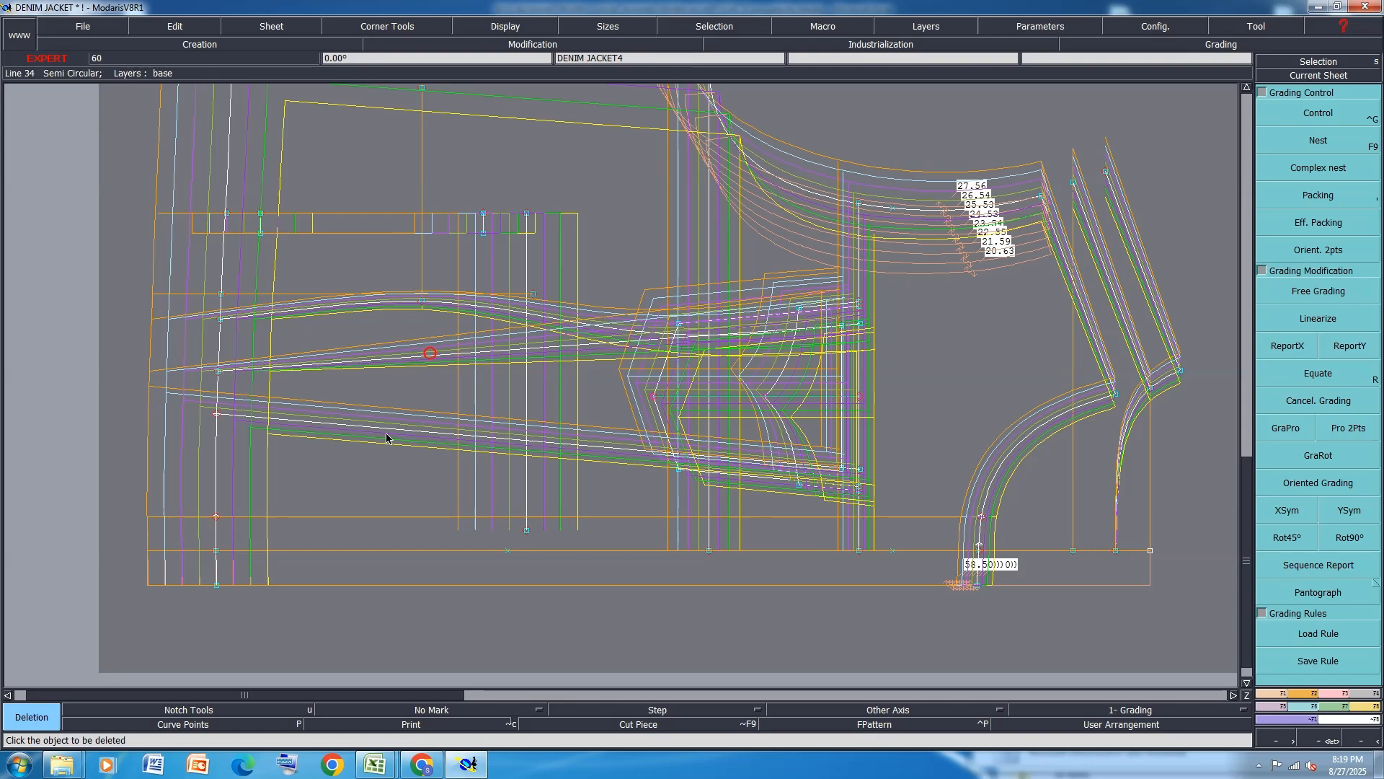
key(Home)
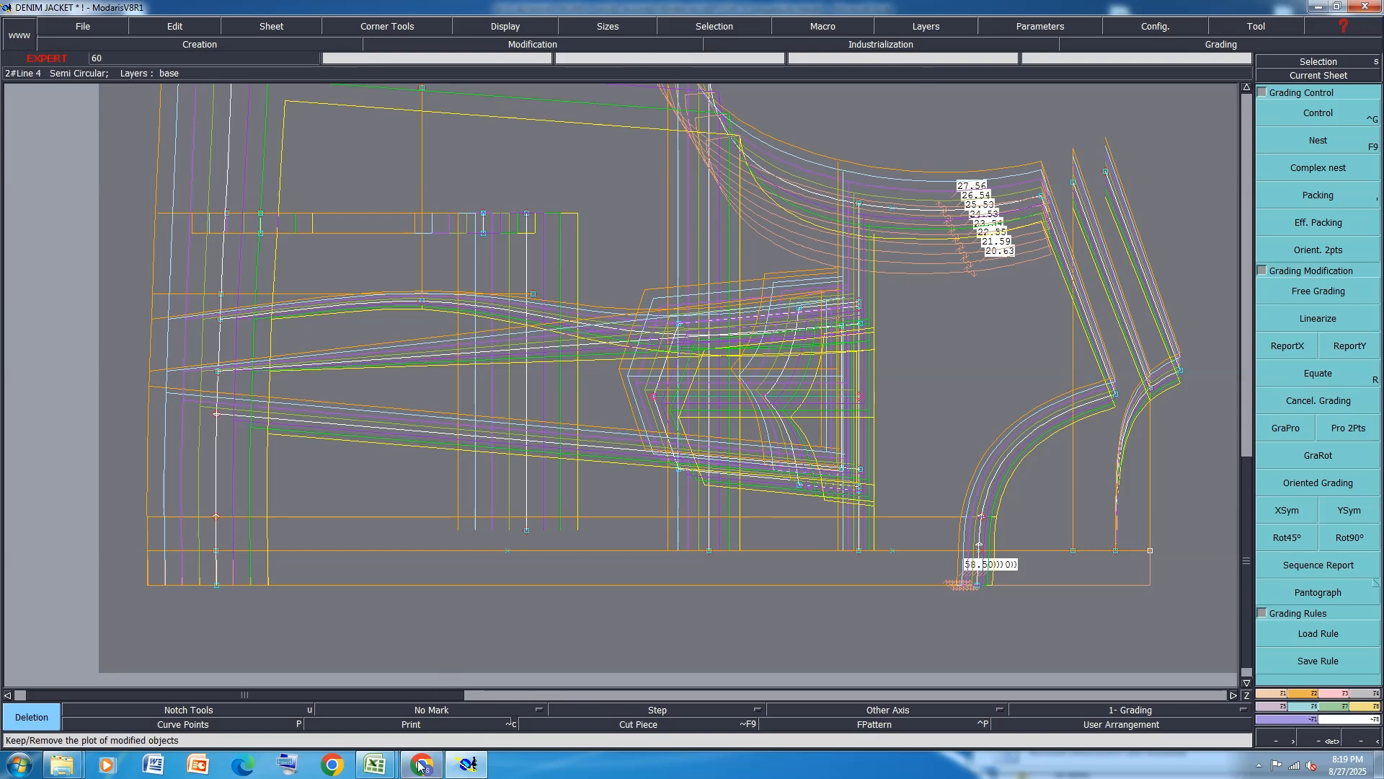
Switch to Excel and fill the back yoke depth row orange in the size specification.
mouse_move(375, 764)
click(458, 707)
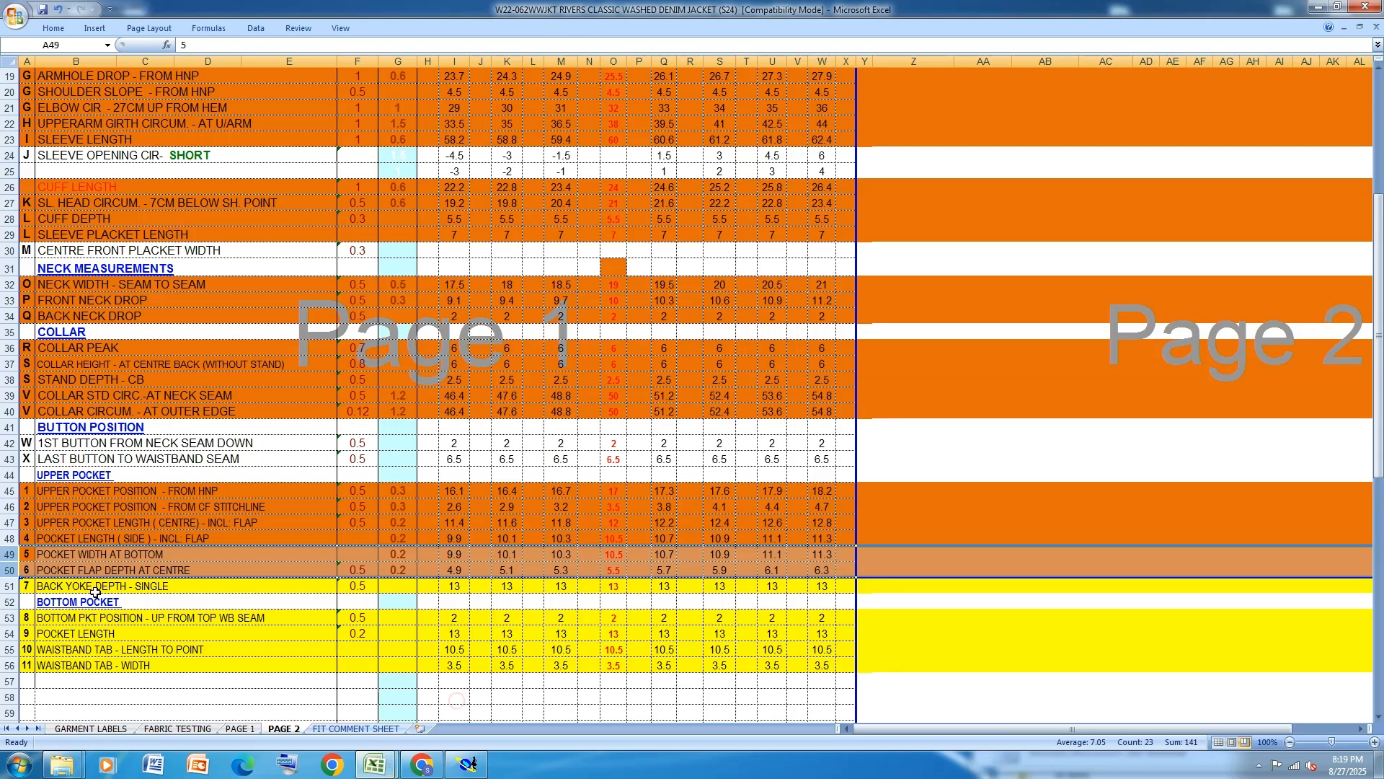
scroll(346, 376, down, 2)
click(11, 491)
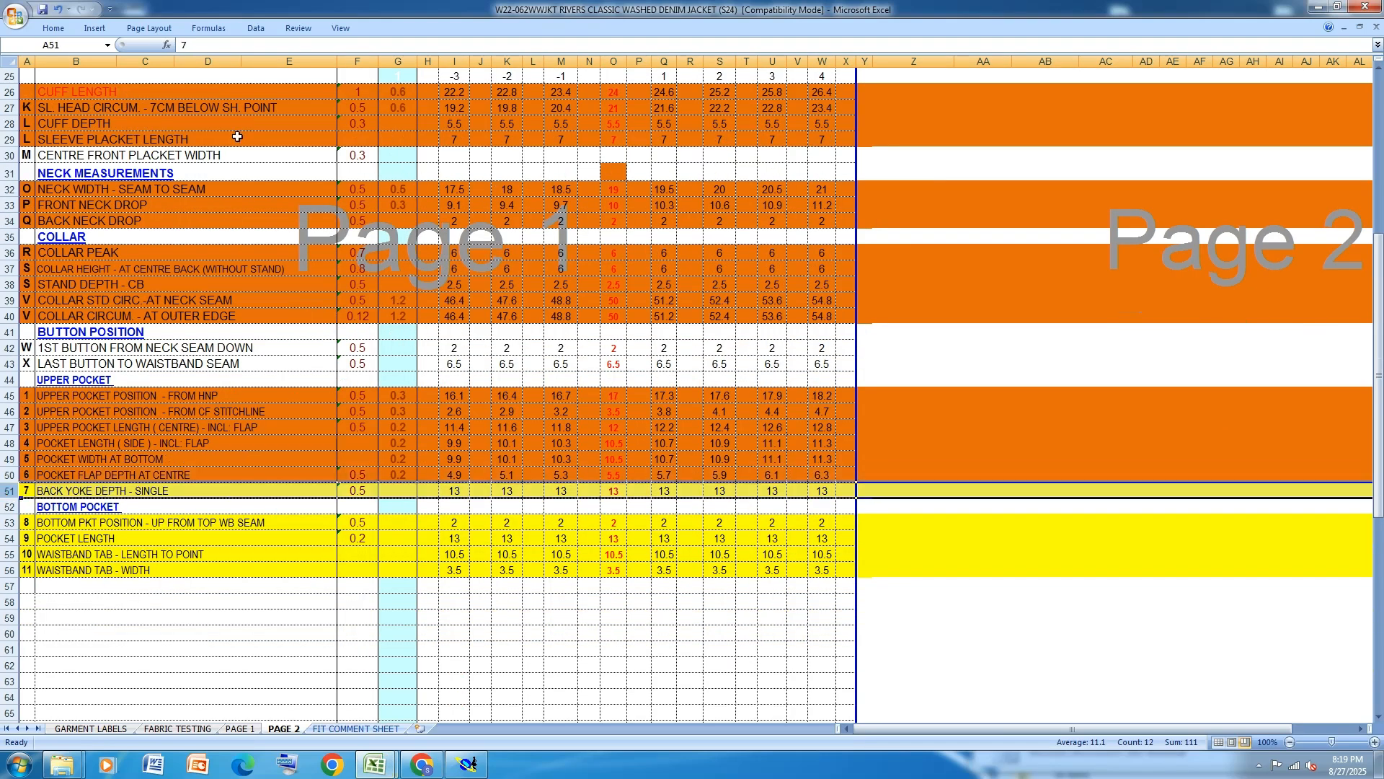
click(52, 29)
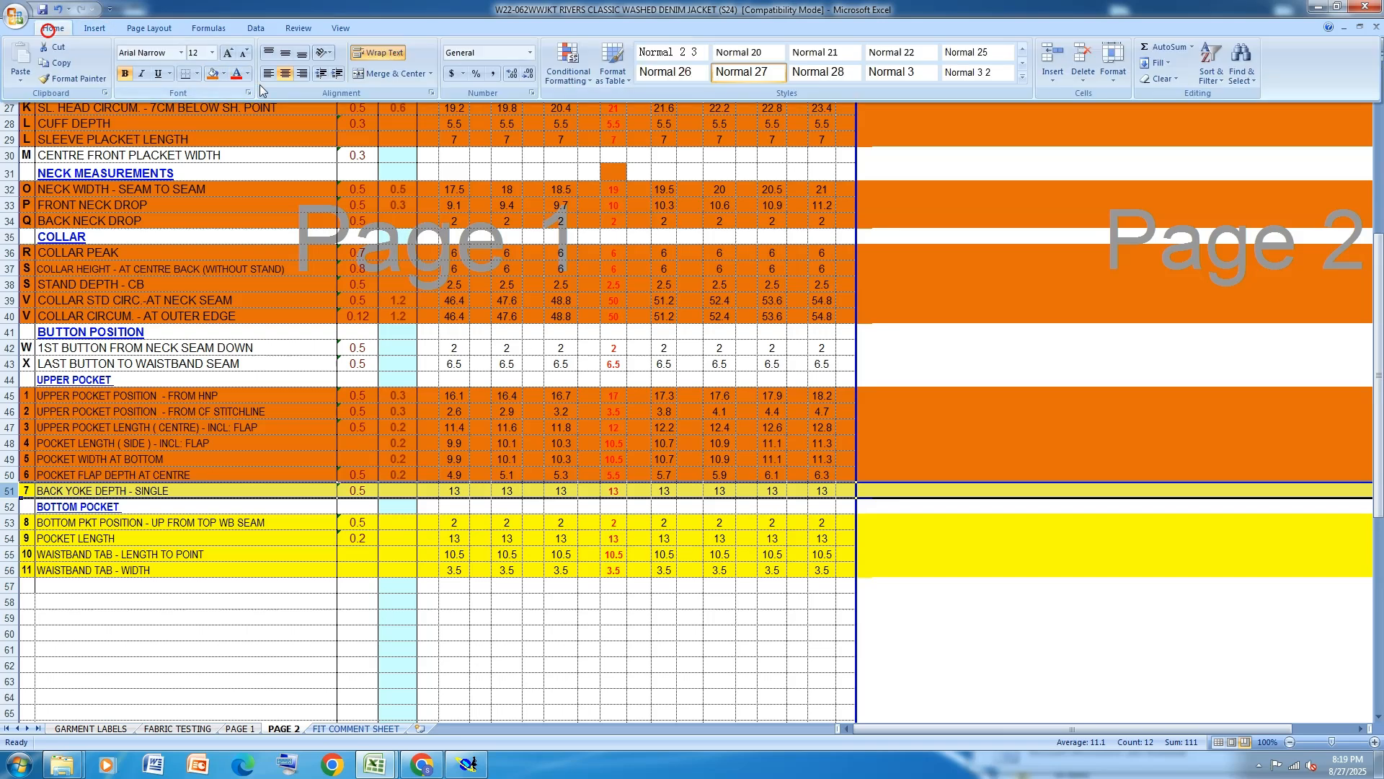
click(219, 75)
Fill the four rows from bottom pocket position to waistband tab width orange and save the workbook.
click(11, 523)
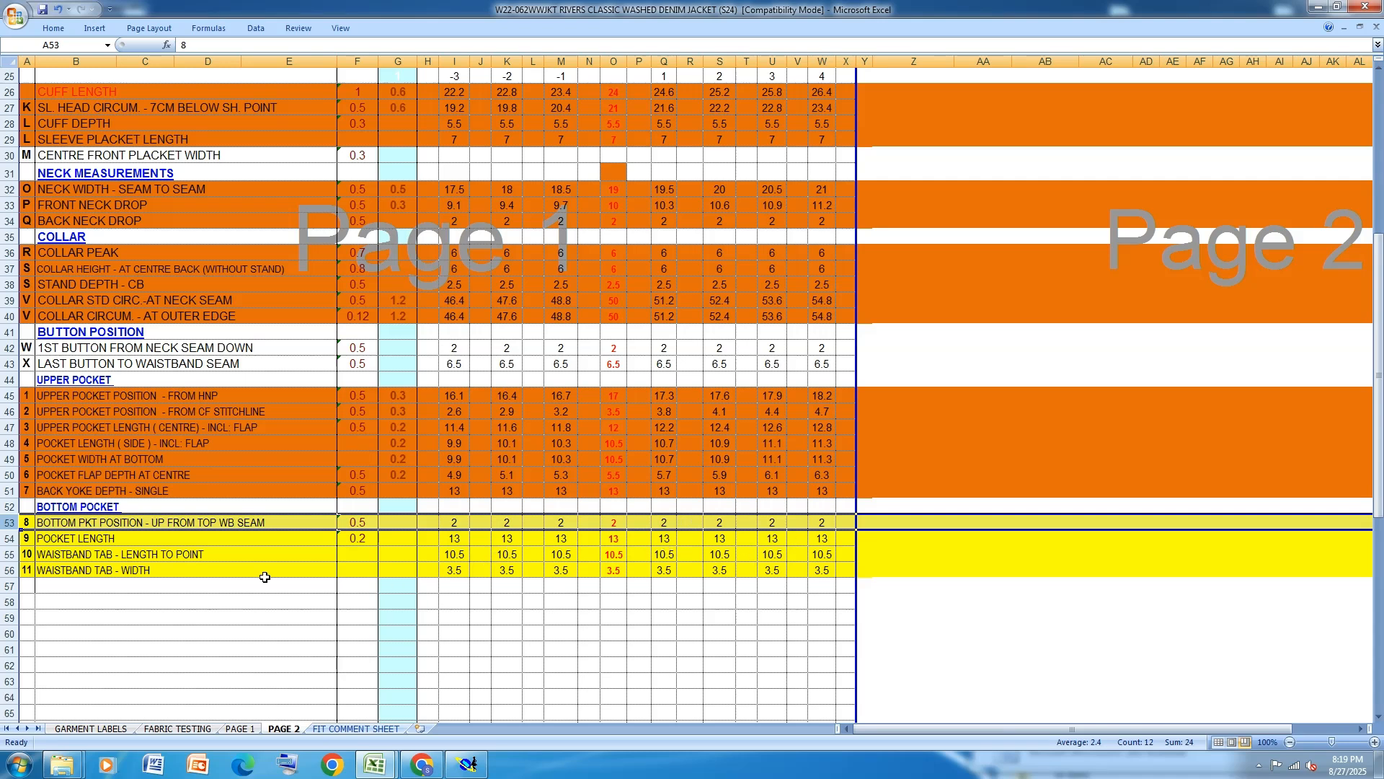
drag(4, 521, 5, 569)
click(60, 31)
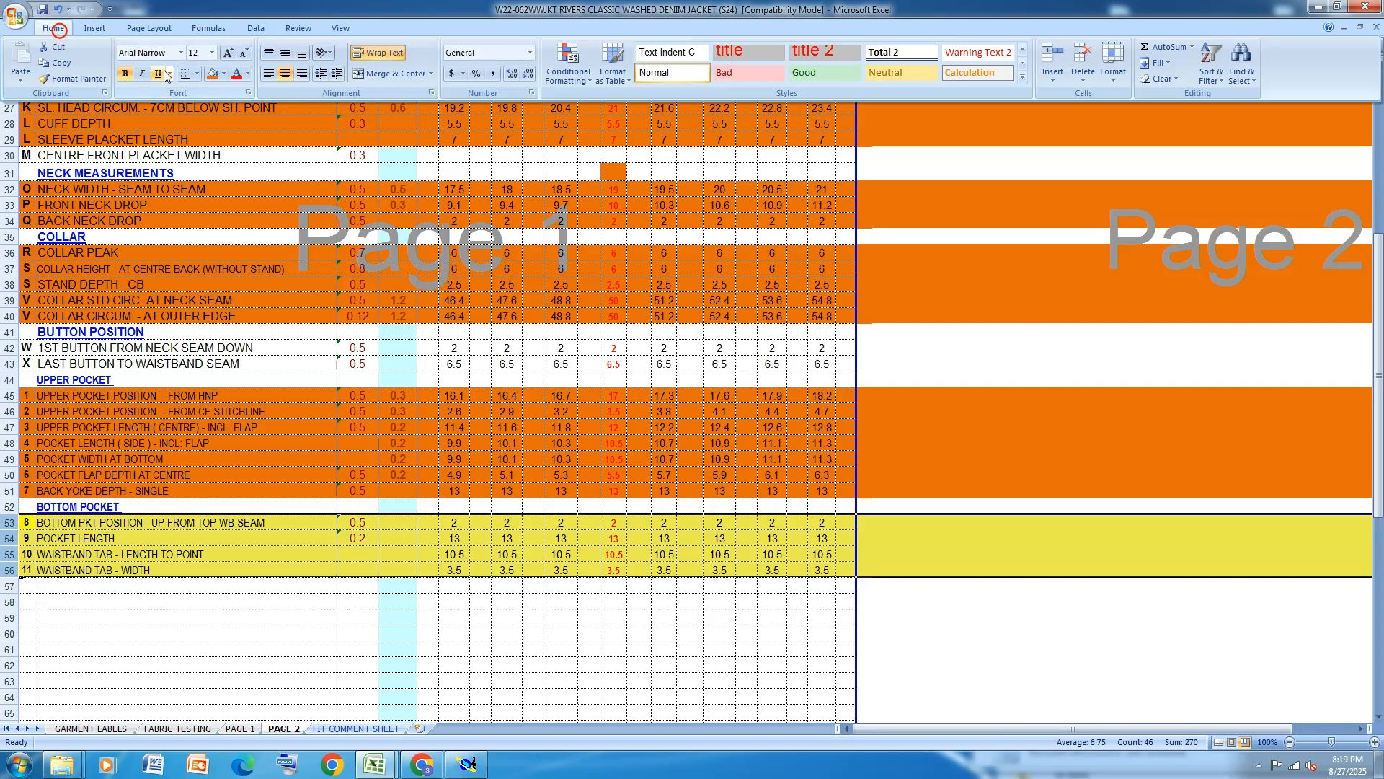
click(219, 75)
scroll(564, 497, up, 4)
scroll(565, 497, up, 4)
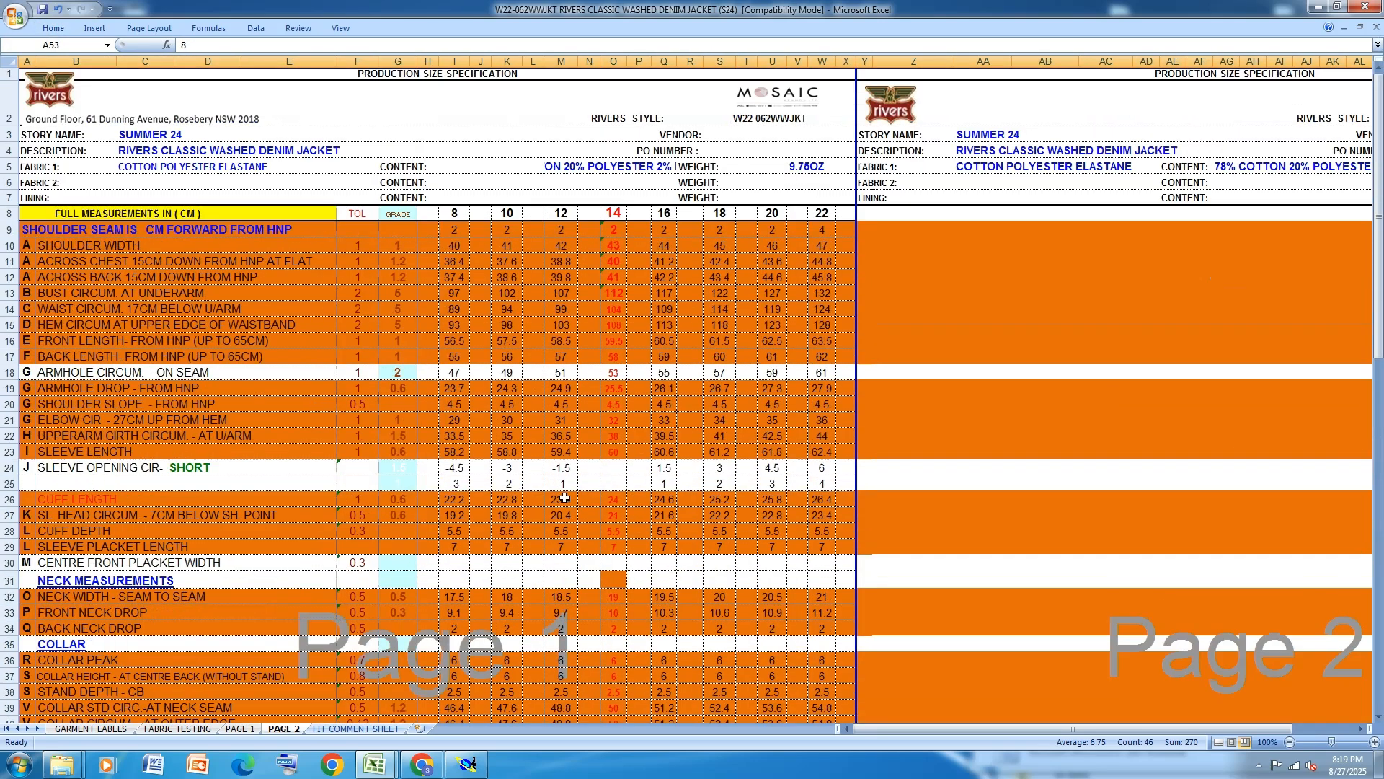
click(775, 440)
key(ctrl+s)
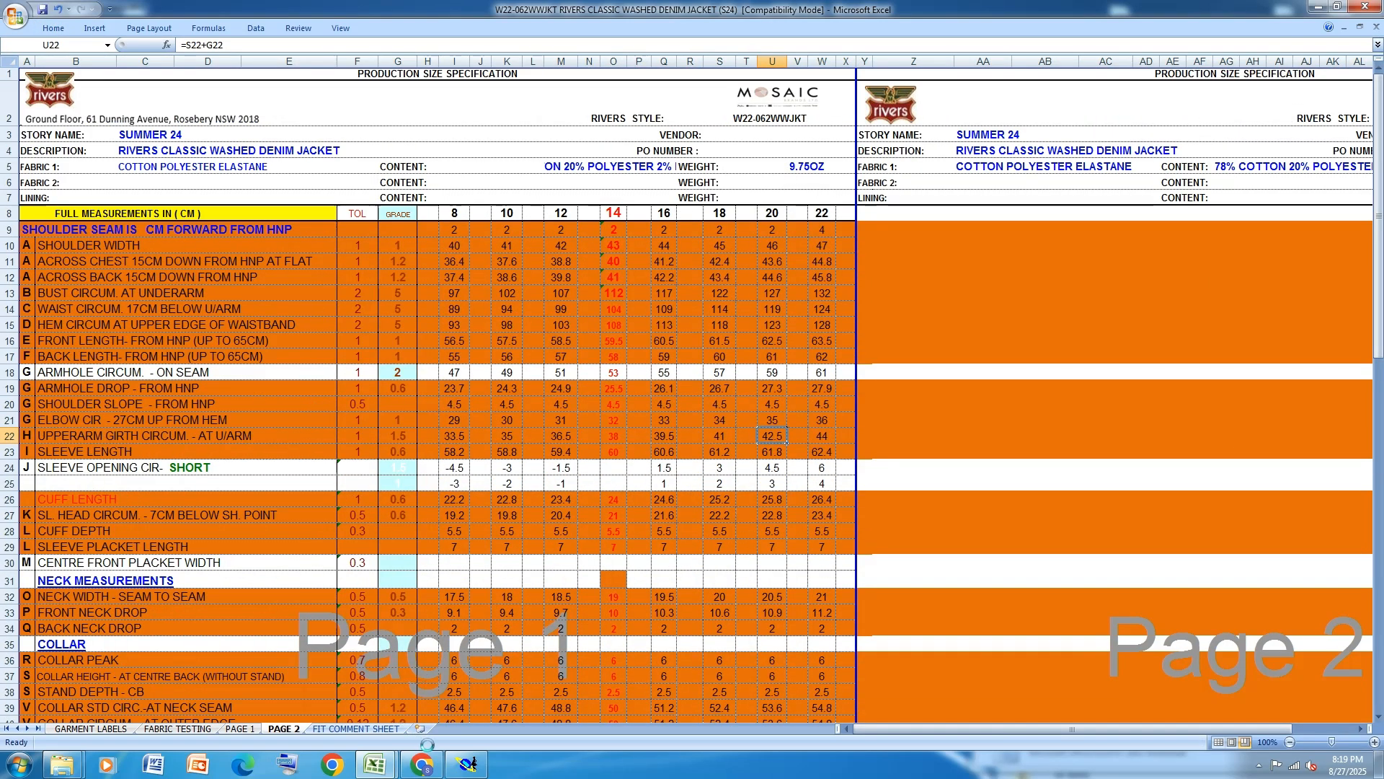
Switch back to Modaris and save the jacket model, continuing past the anomaly warning.
click(464, 708)
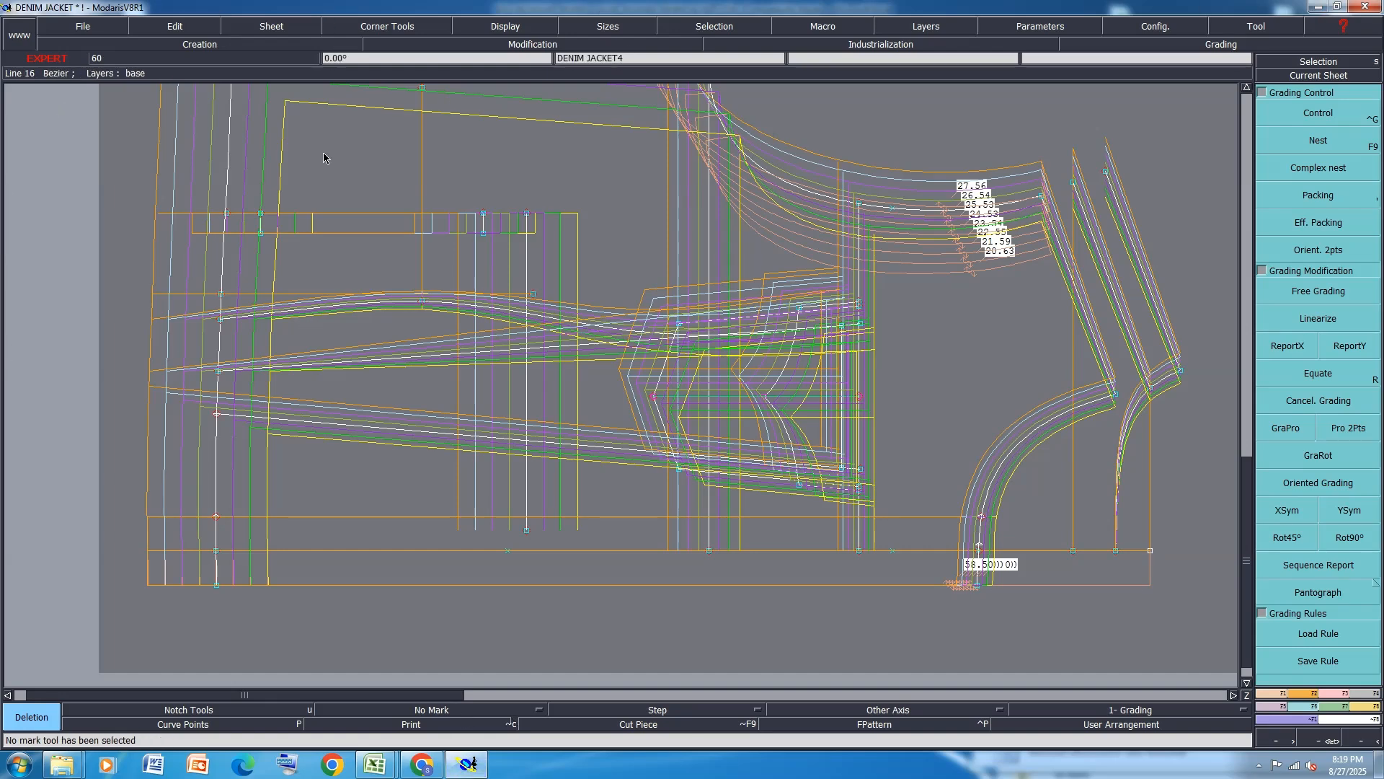
scroll(528, 282, down, 1)
scroll(354, 315, down, 1)
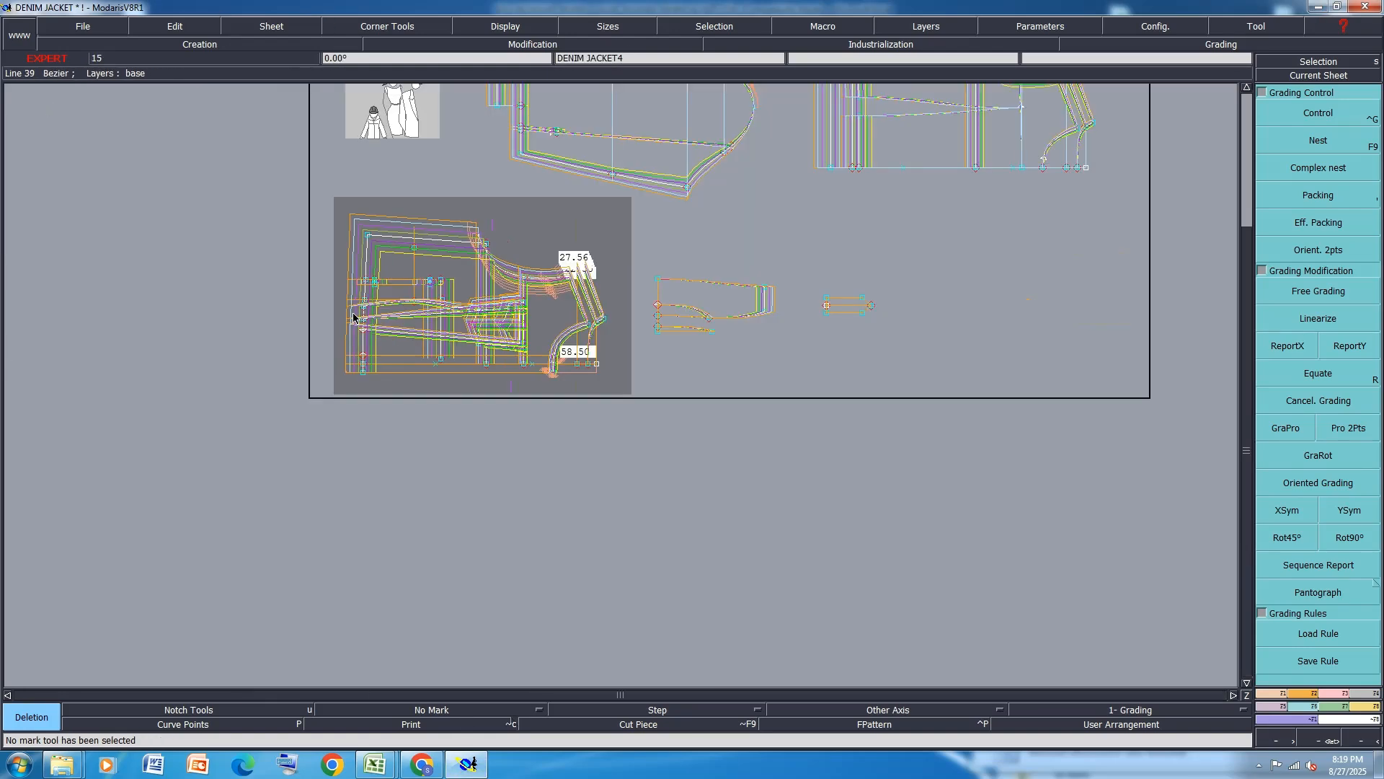
key(j)
key(ctrl+s)
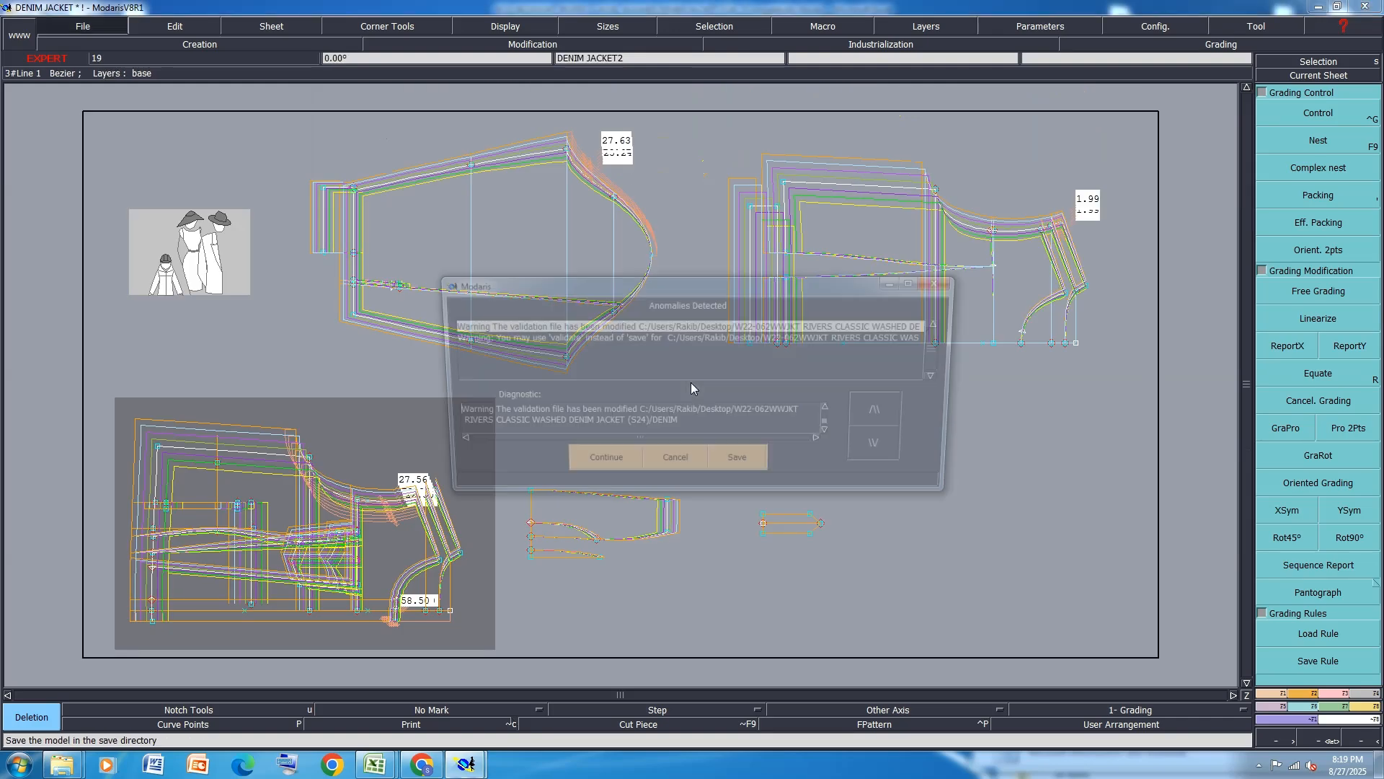
click(607, 465)
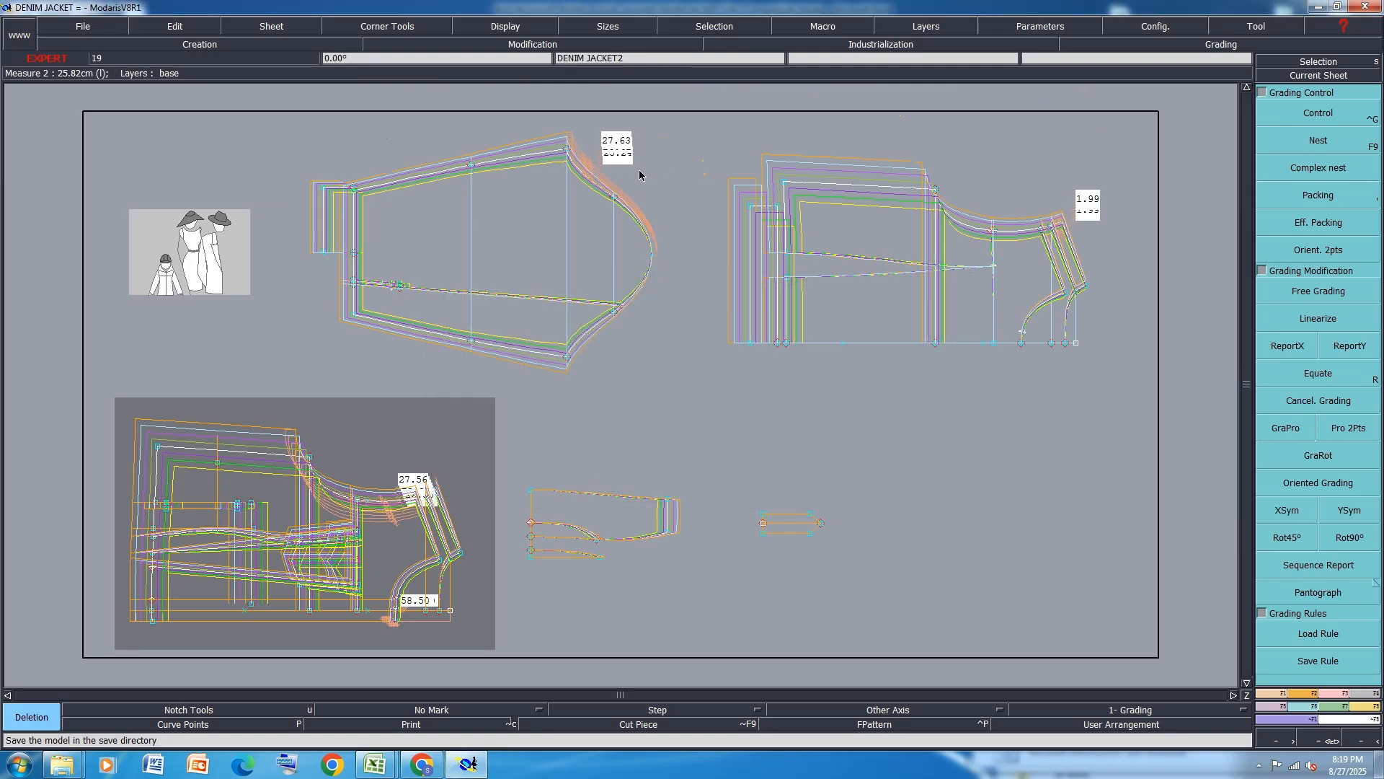
Select all the sheets and display only their base size instead of the graded nest.
key(ctrl+a)
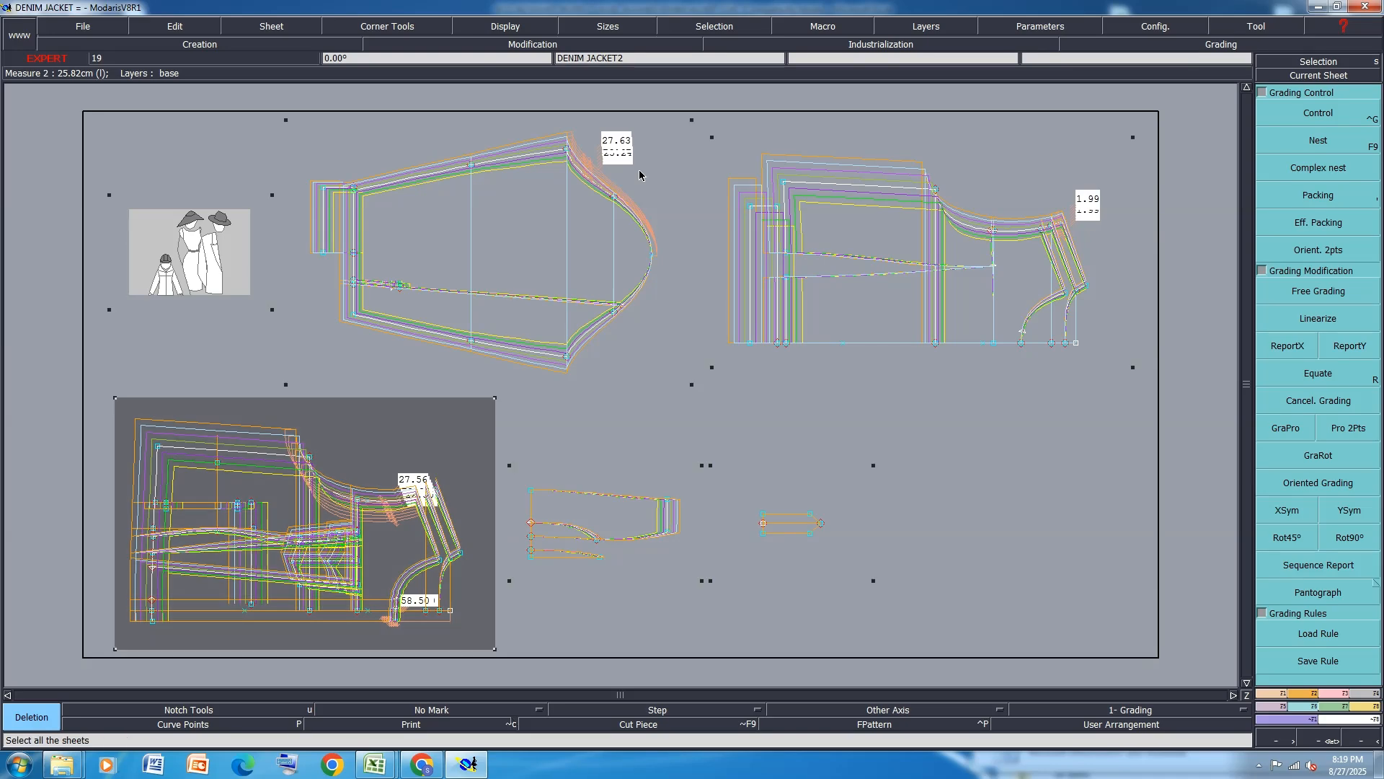
key(F10)
key(F11)
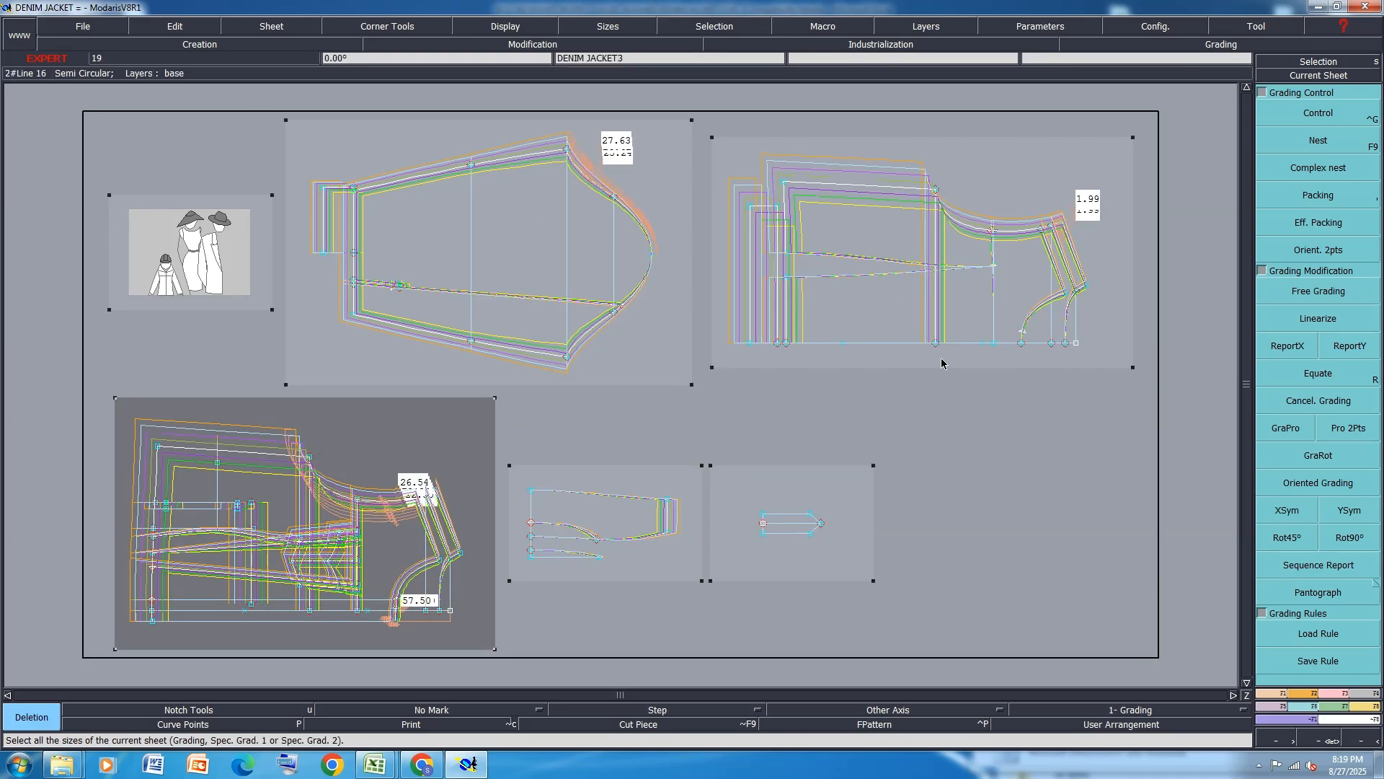
key(F10)
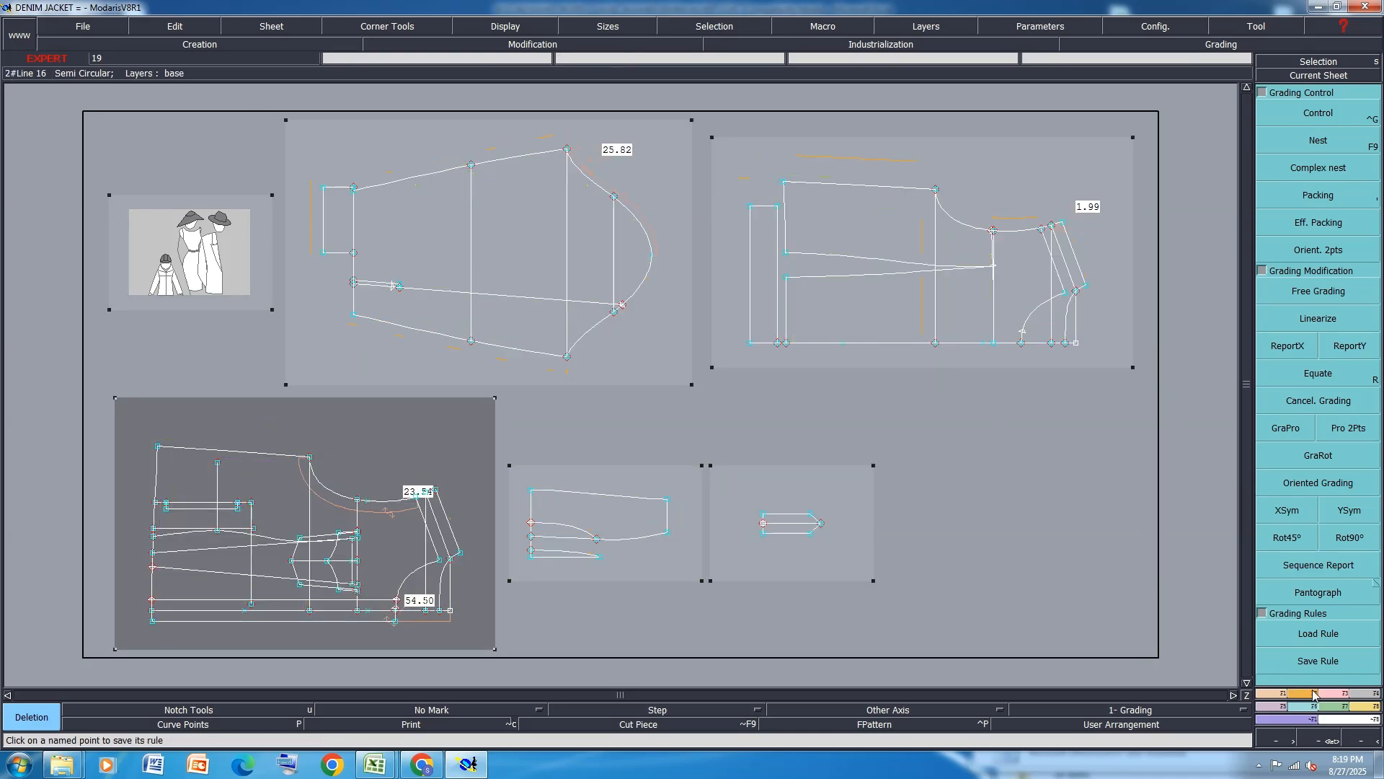
Measure the back piece's armhole in two sections, from the underarm point to the yoke seam and on to the shoulder end.
click(1365, 706)
click(1289, 134)
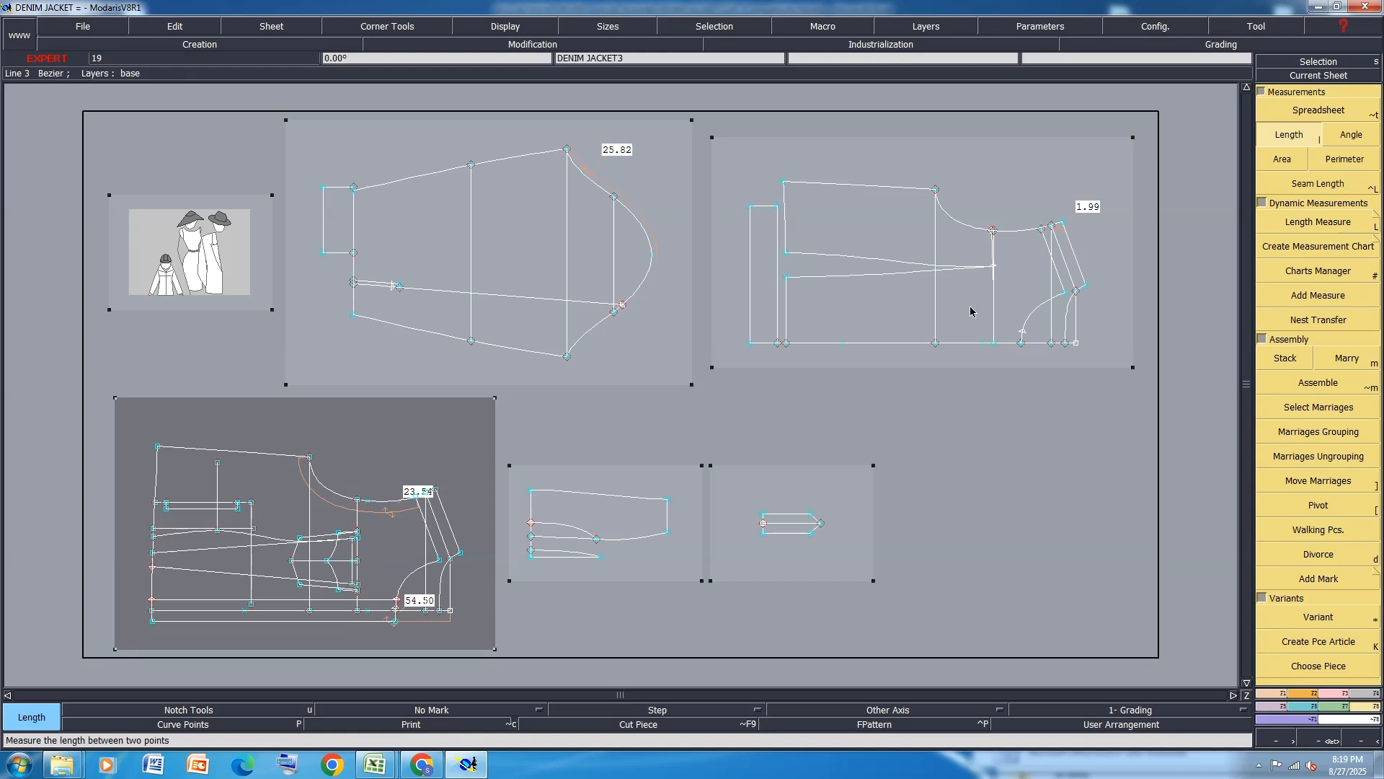
scroll(1089, 227, up, 2)
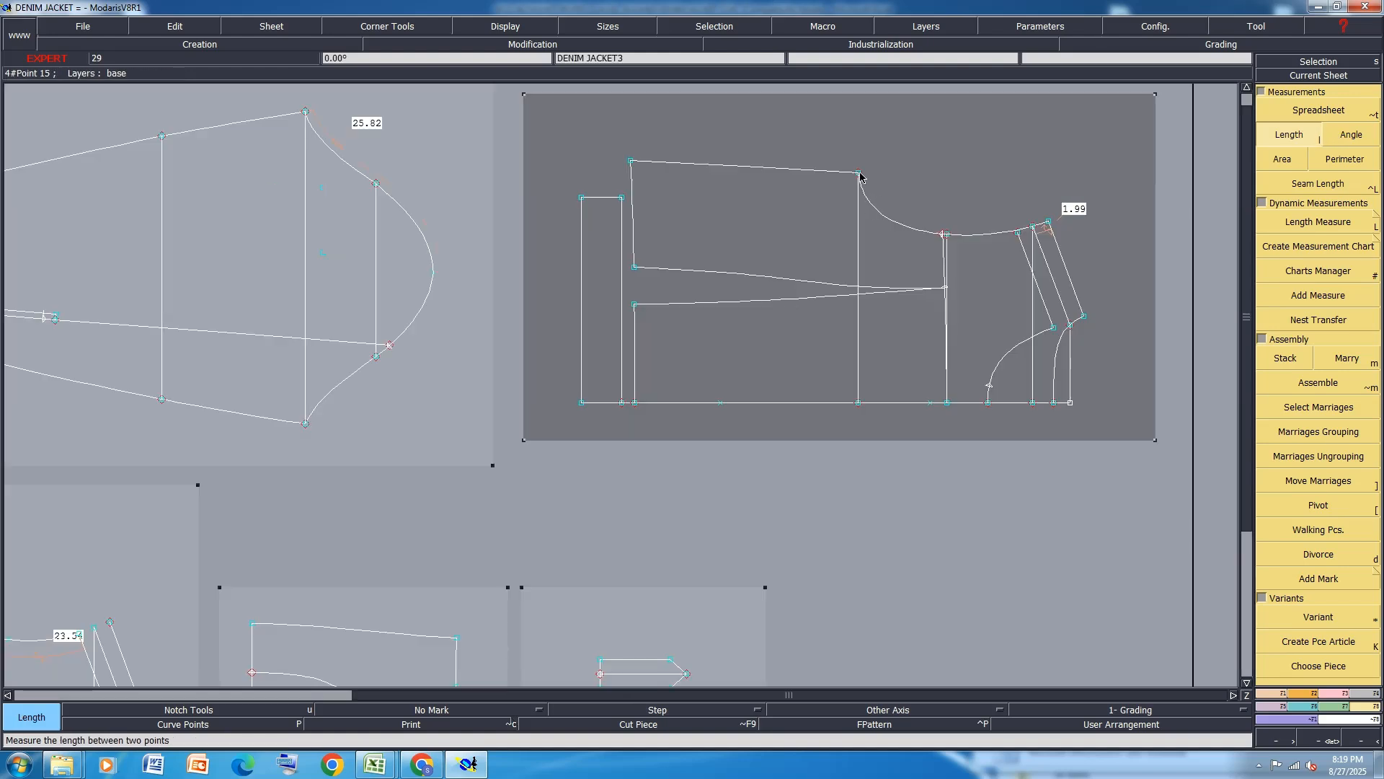
click(859, 174)
click(946, 232)
scroll(948, 227, up, 3)
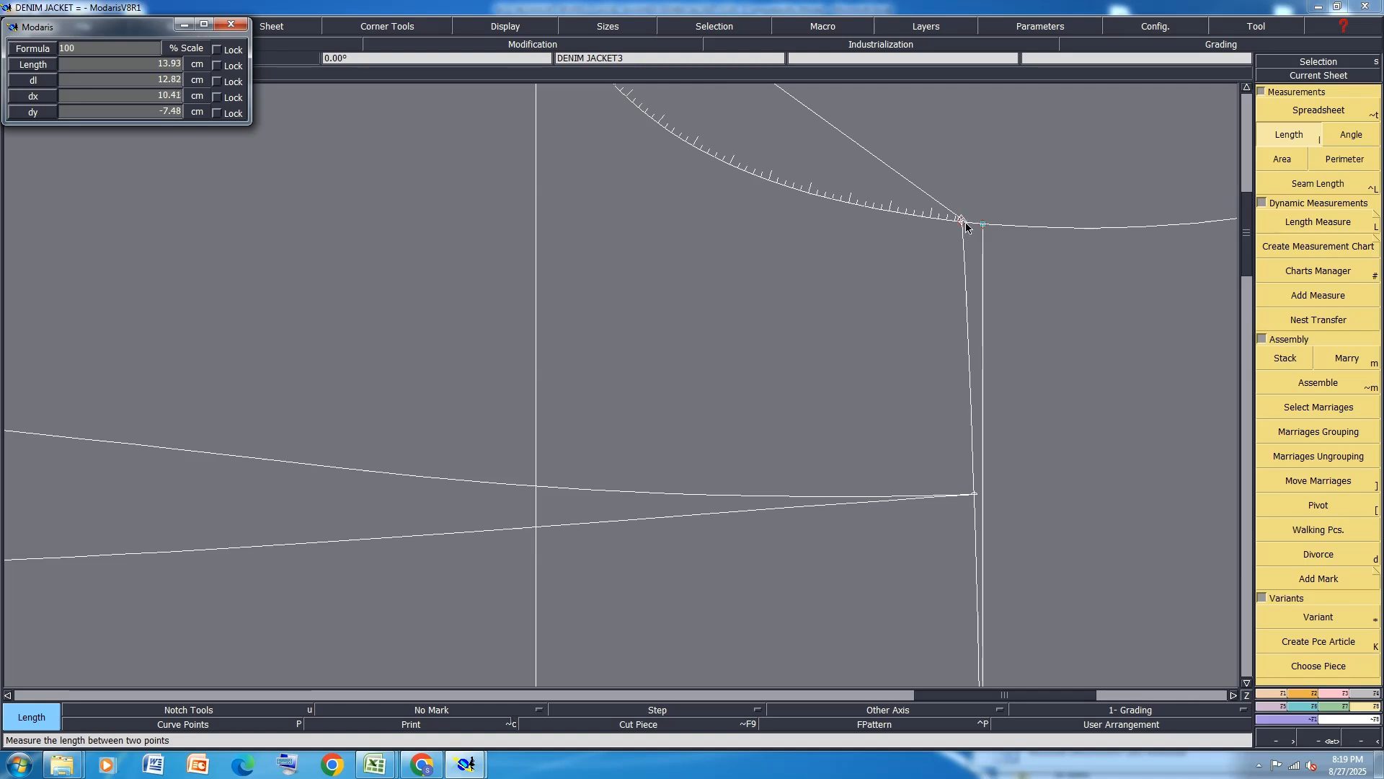
click(964, 221)
scroll(333, 254, down, 3)
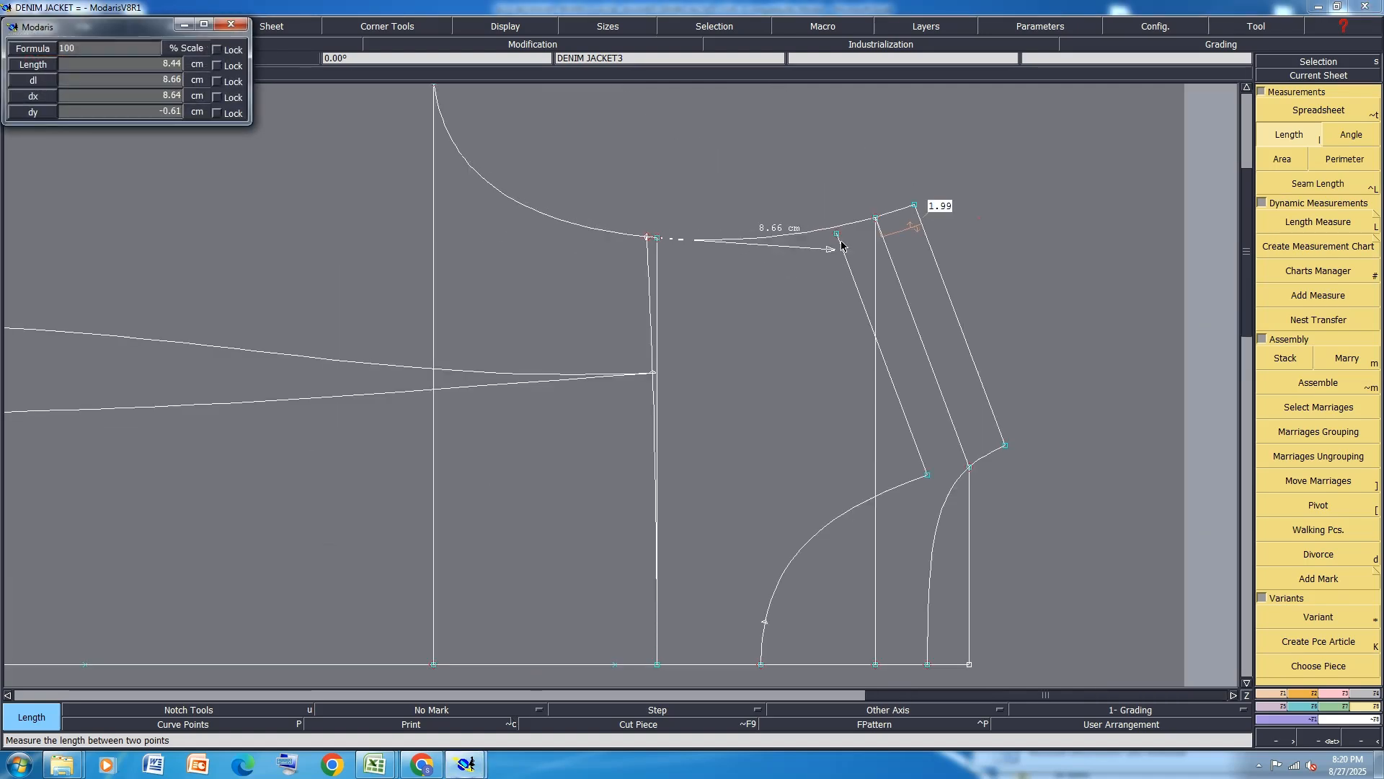
click(915, 206)
Measure the front piece's armhole curve from the underarm point to the end of the innermost slanted shoulder line.
scroll(992, 211, down, 5)
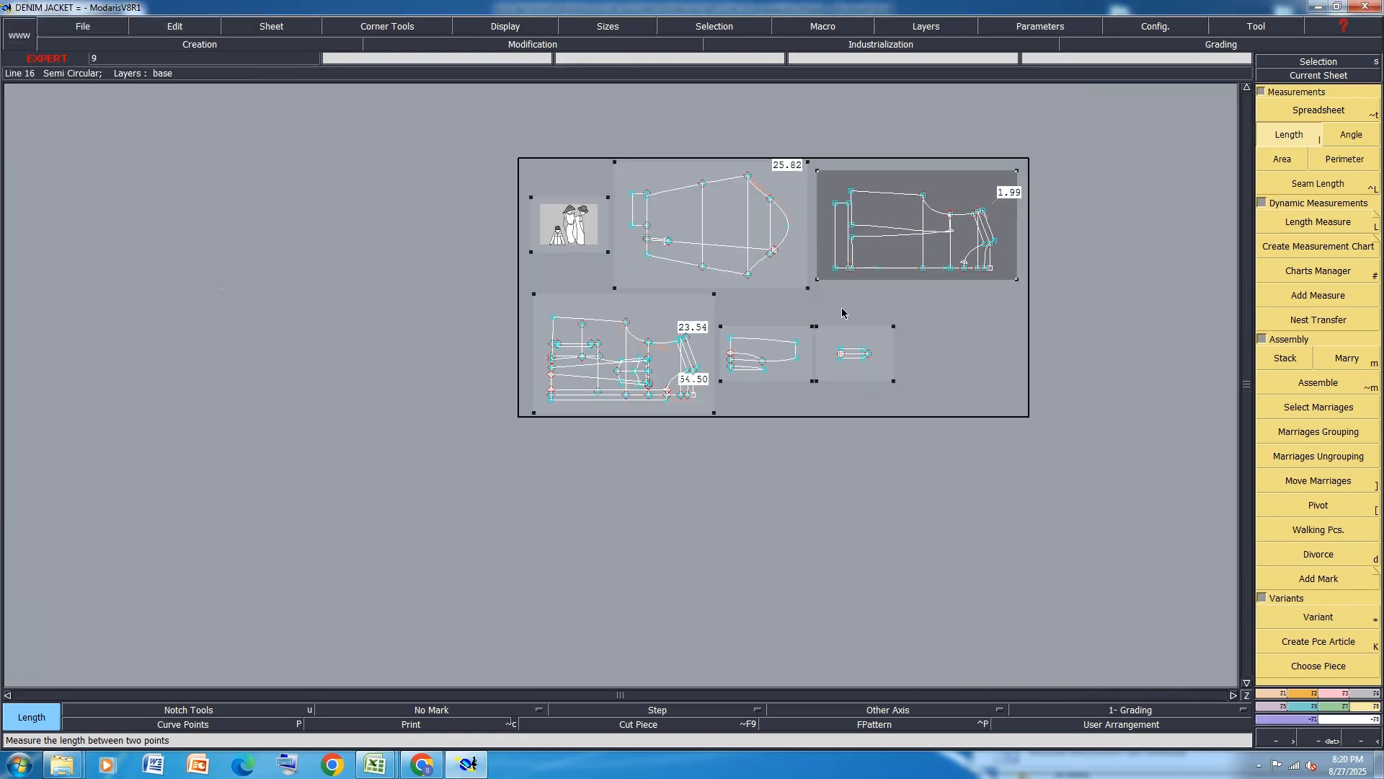
scroll(685, 325, up, 5)
click(448, 205)
click(831, 347)
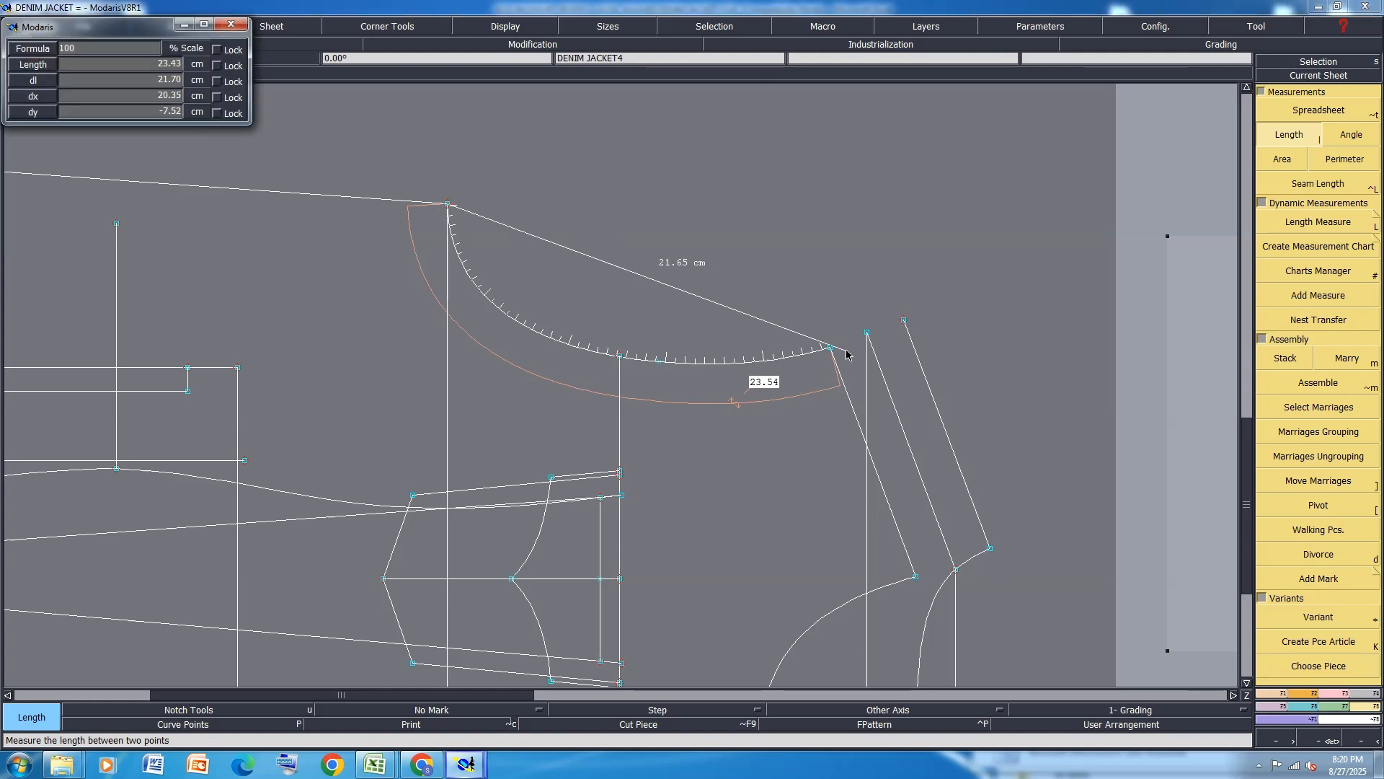
click(830, 348)
Open the measurement spreadsheet and add an accumulation row totalling the three armhole lengths for all sizes.
key(alt+t)
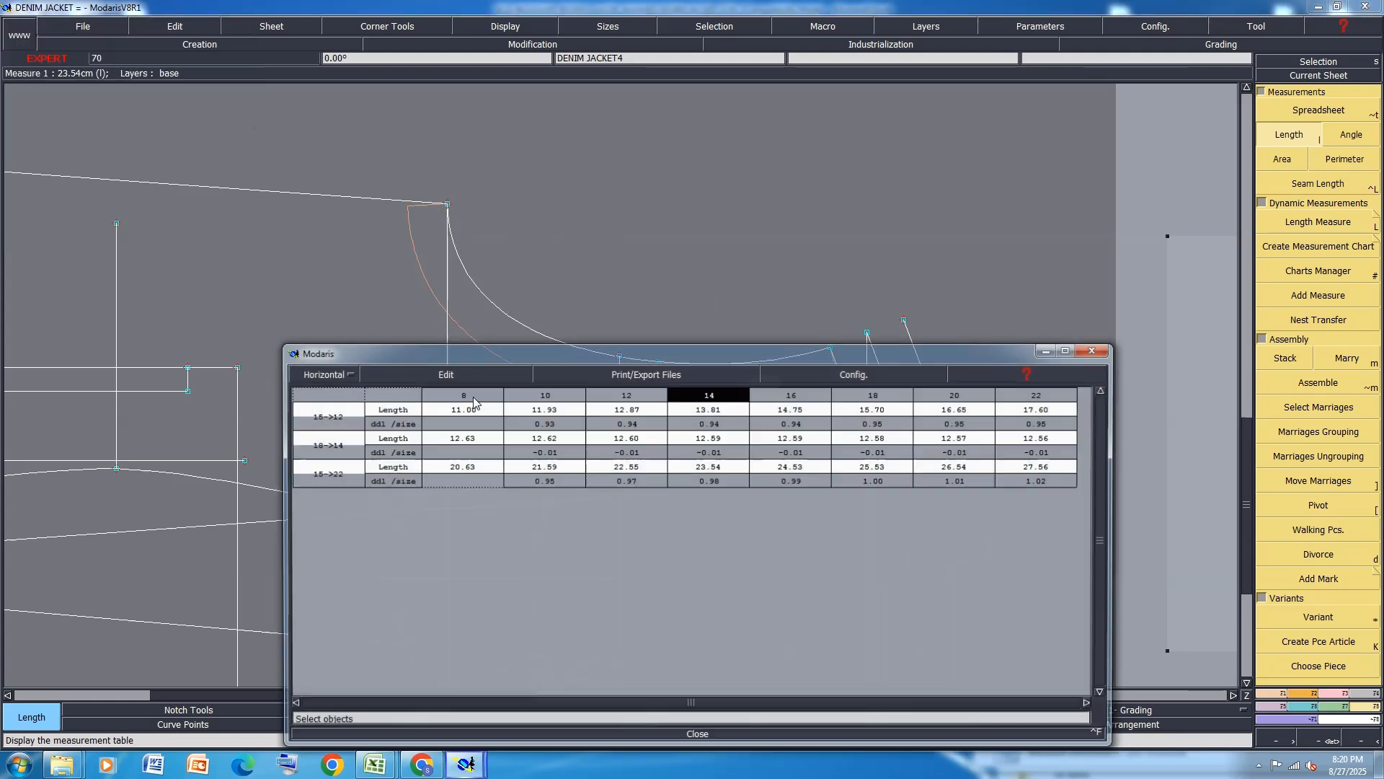
click(445, 374)
click(393, 418)
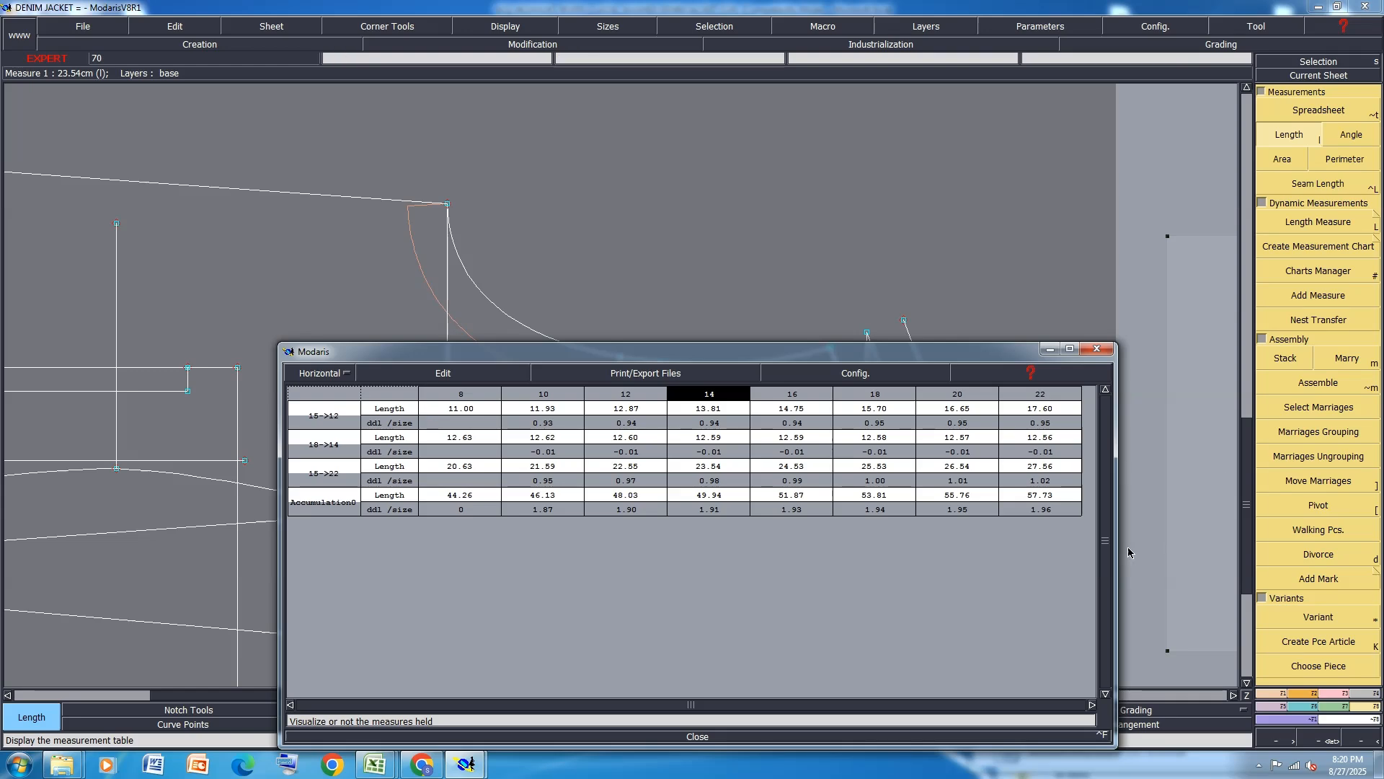
drag(780, 349, 709, 429)
Deselect the sheets and measure the sleeve cap curve between its two underarm points for comparison with the armhole total.
scroll(777, 283, down, 4)
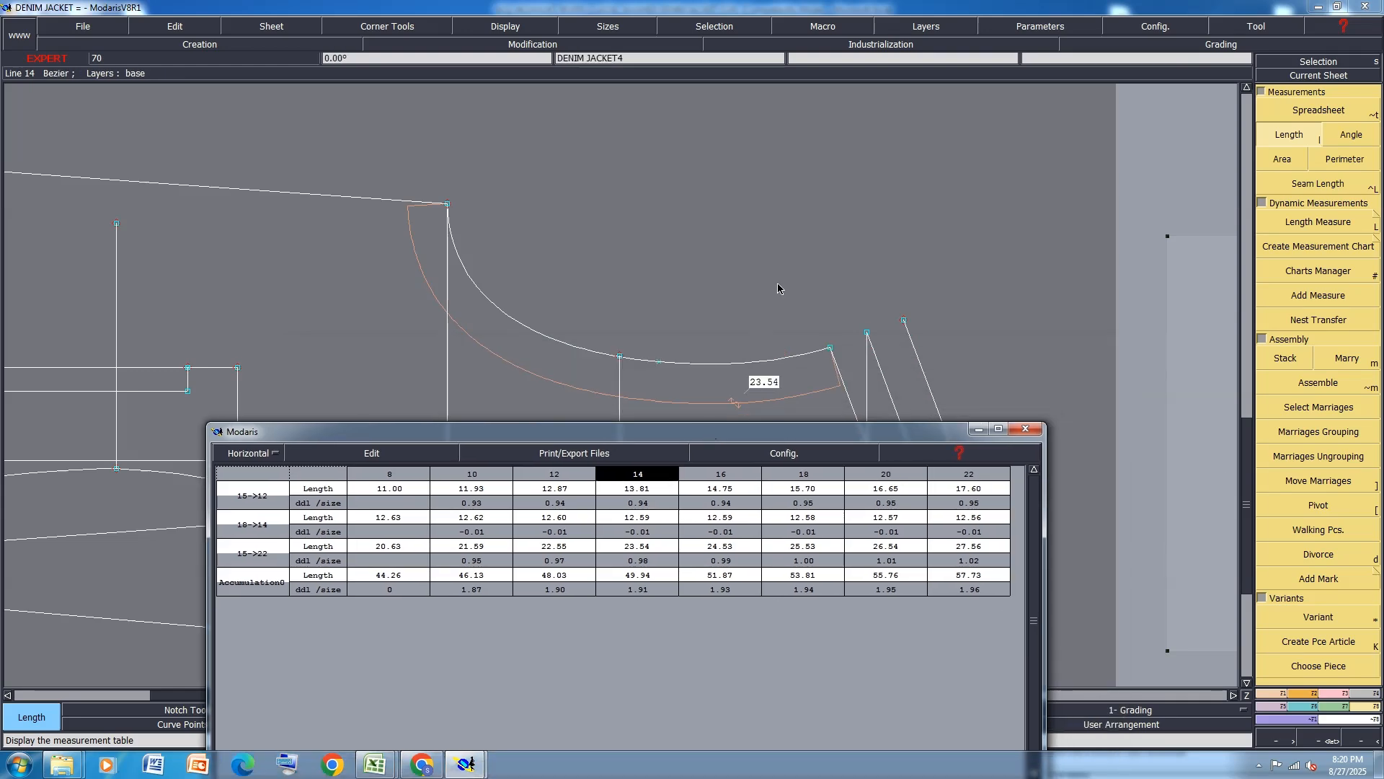
scroll(757, 310, down, 2)
scroll(819, 280, up, 5)
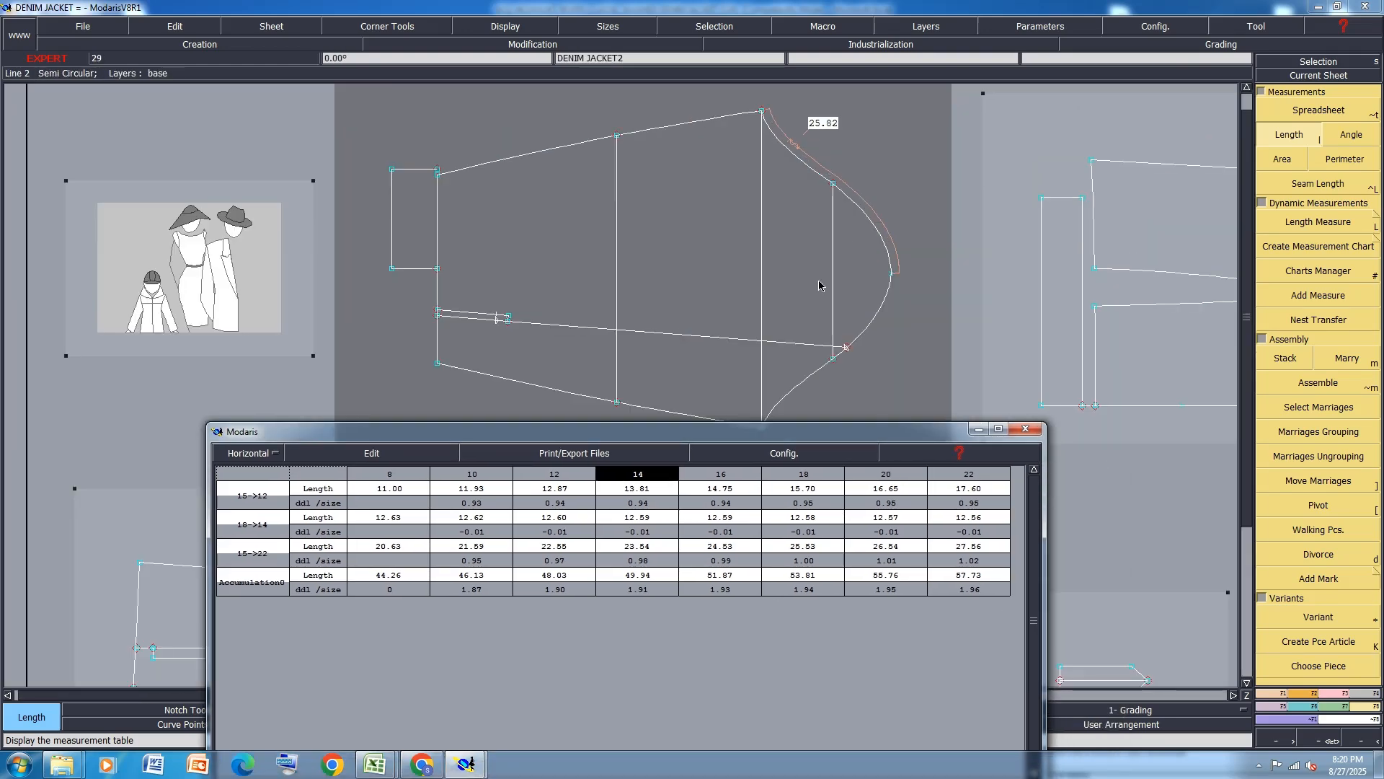
scroll(778, 365, down, 2)
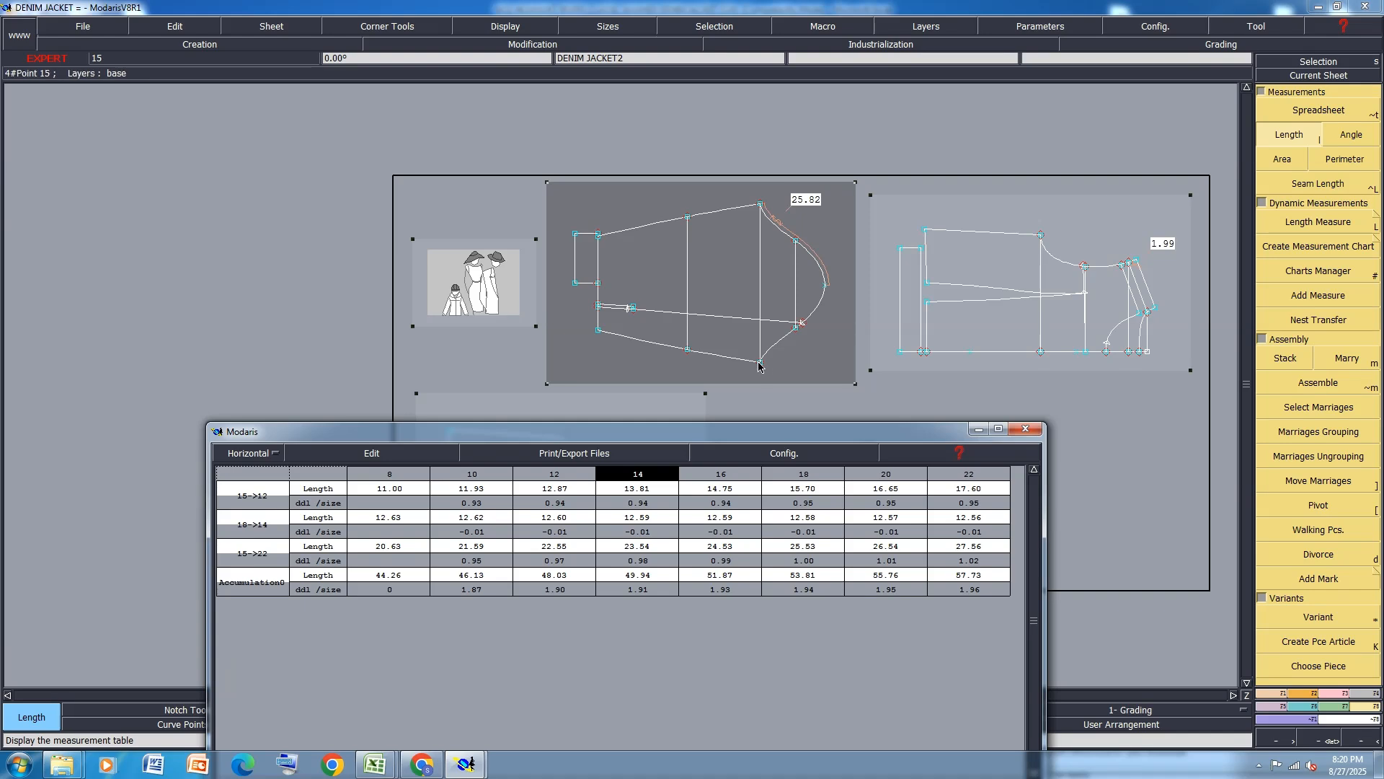
drag(882, 436, 884, 496)
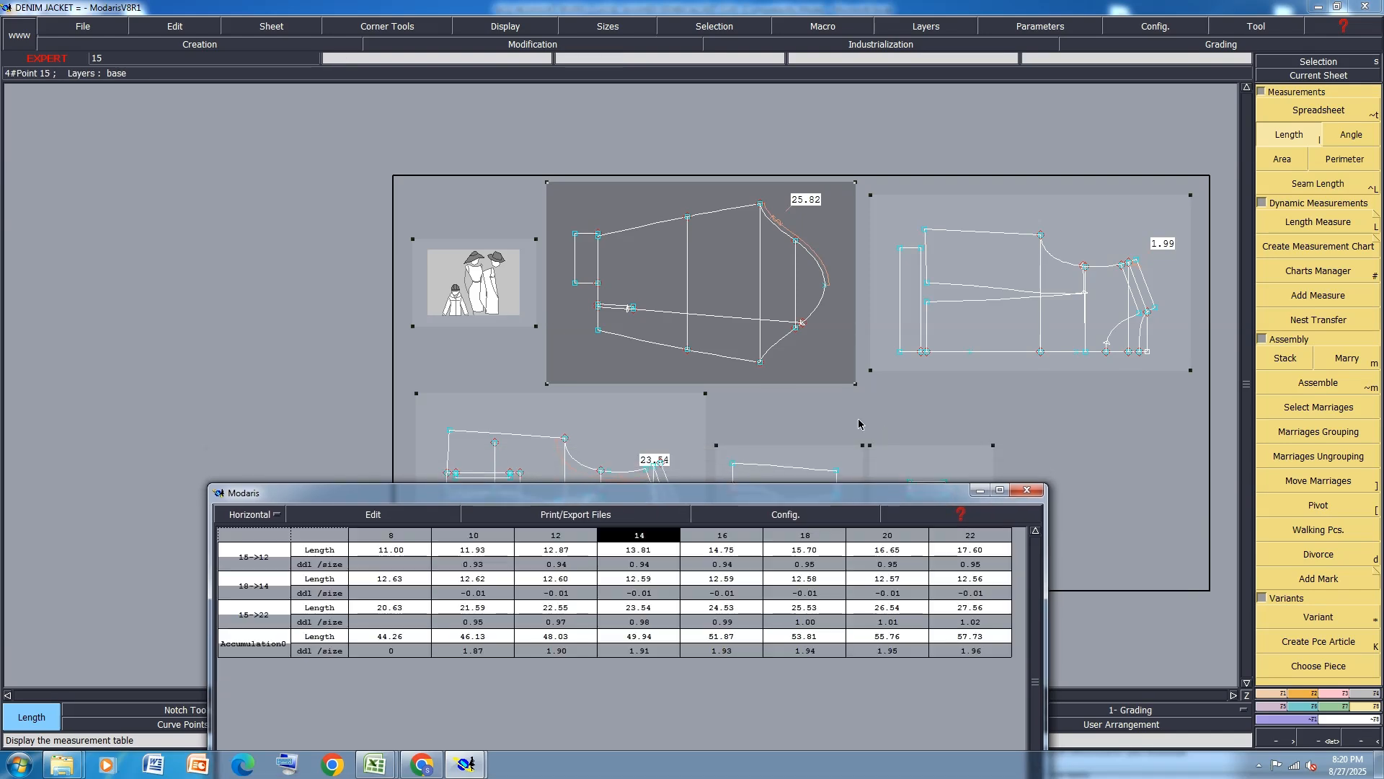
key(Delete)
click(760, 284)
click(1309, 140)
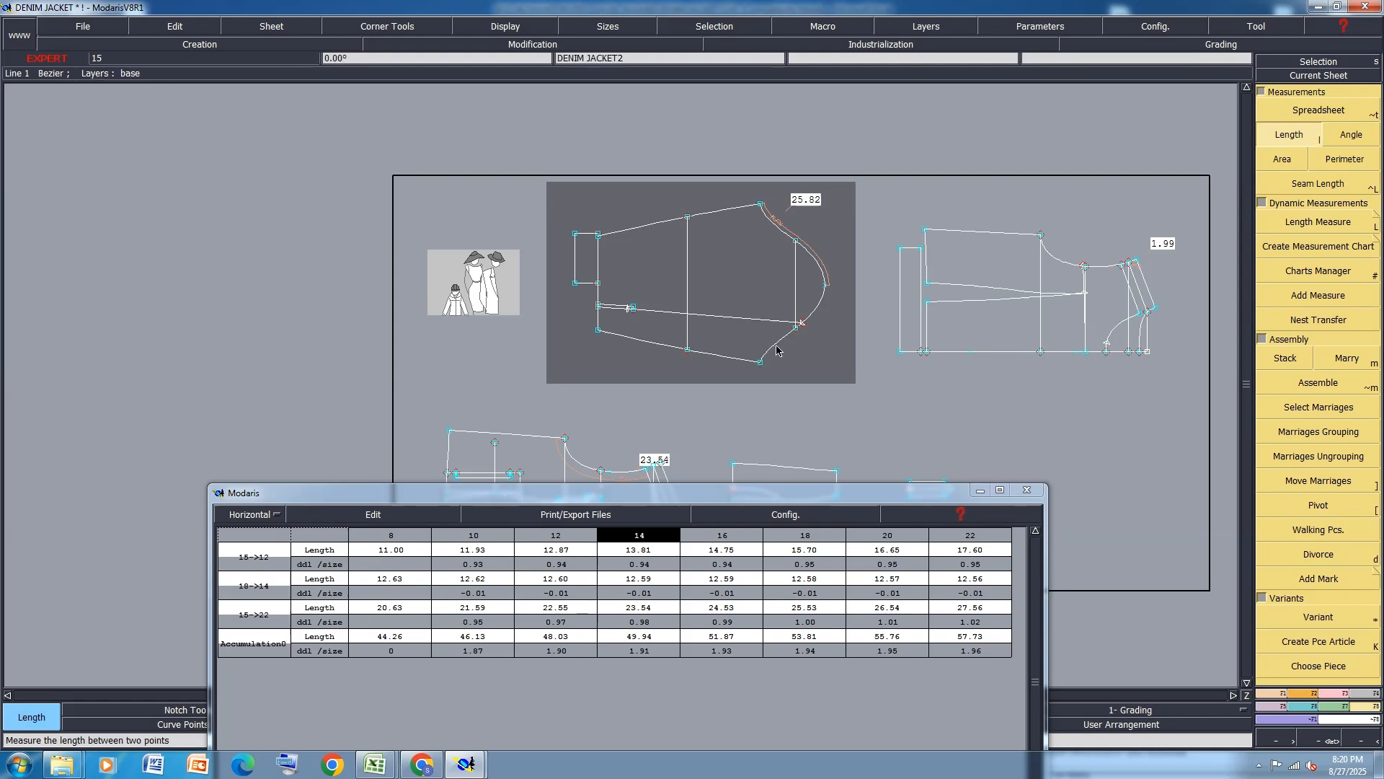
click(759, 362)
click(760, 206)
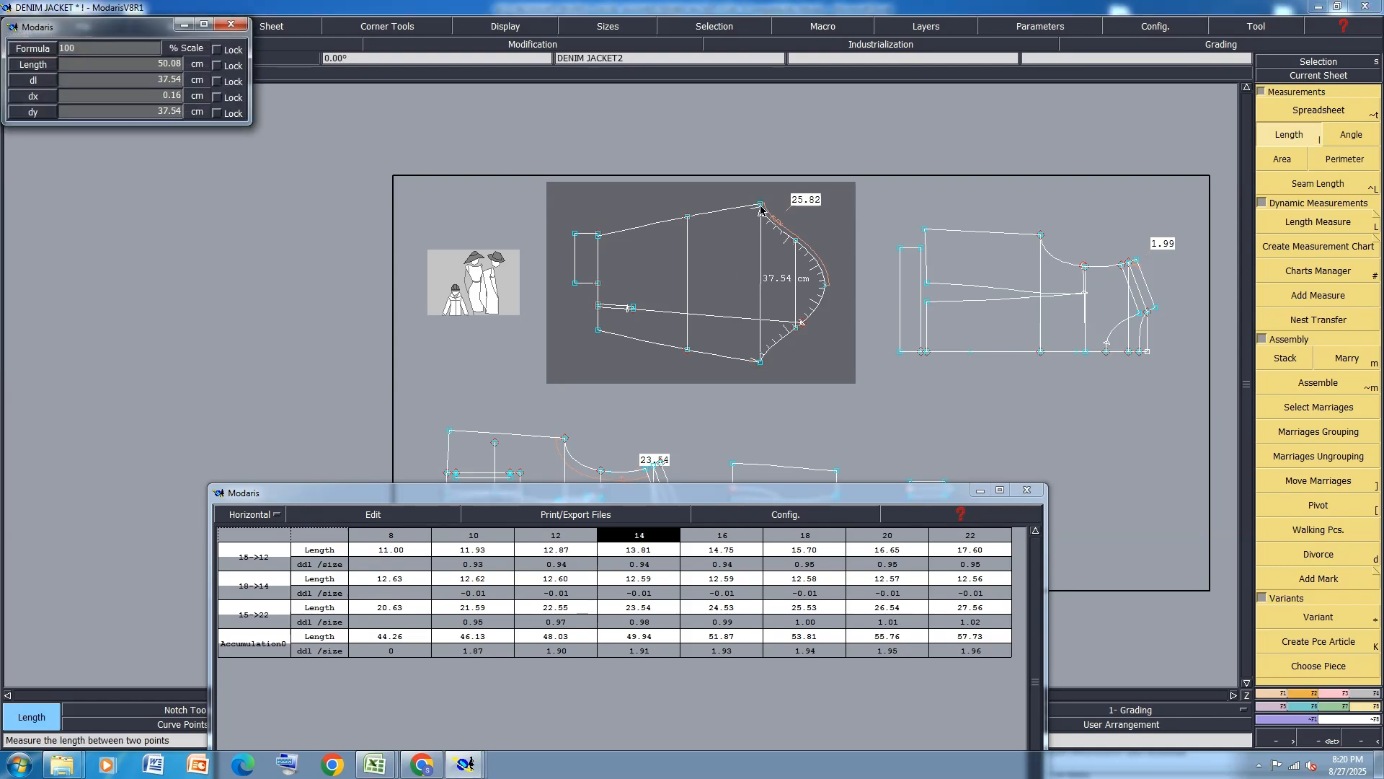
click(761, 206)
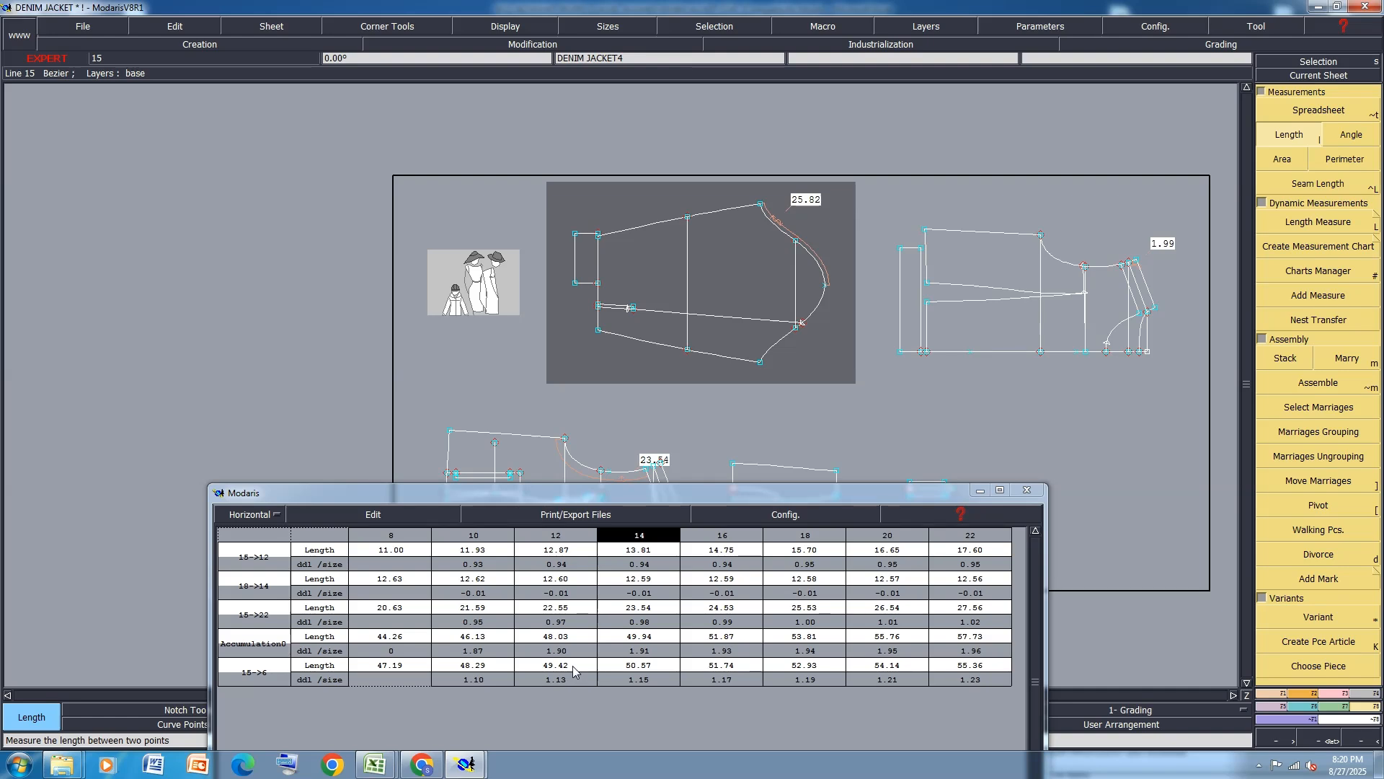
Set the X grading increment of the sleeve's upper underarm point to -0.5 for all sizes and copy it to the lower underarm point.
click(1314, 706)
click(1354, 119)
click(746, 260)
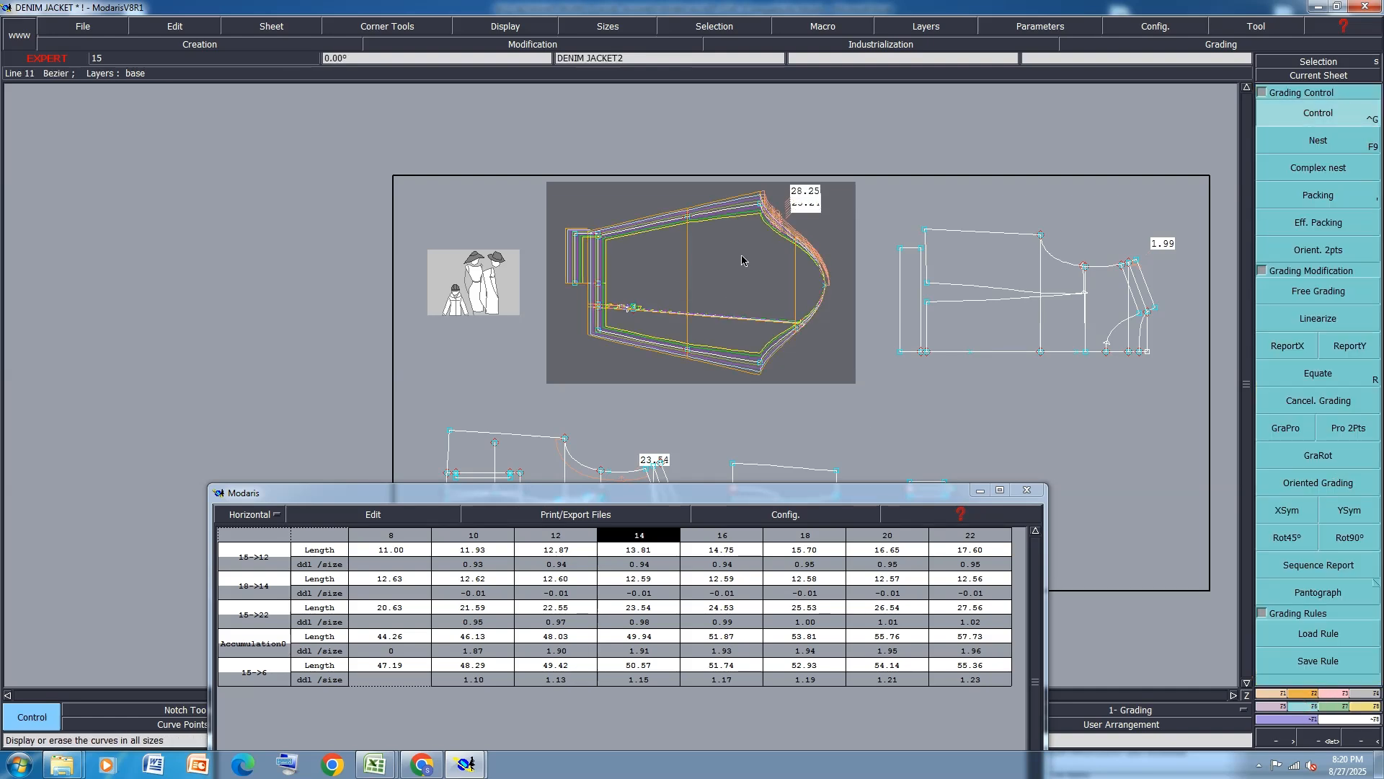
click(758, 202)
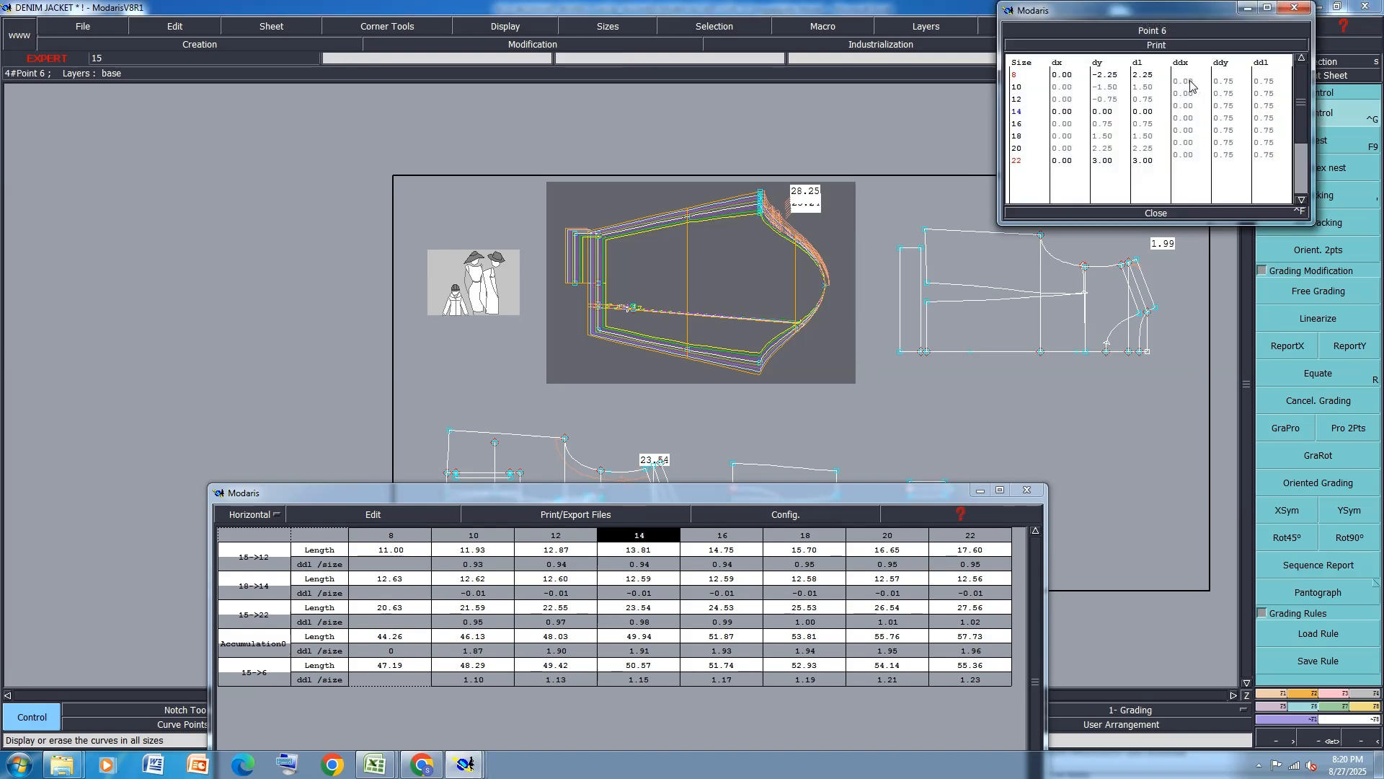
drag(1189, 82, 1182, 149)
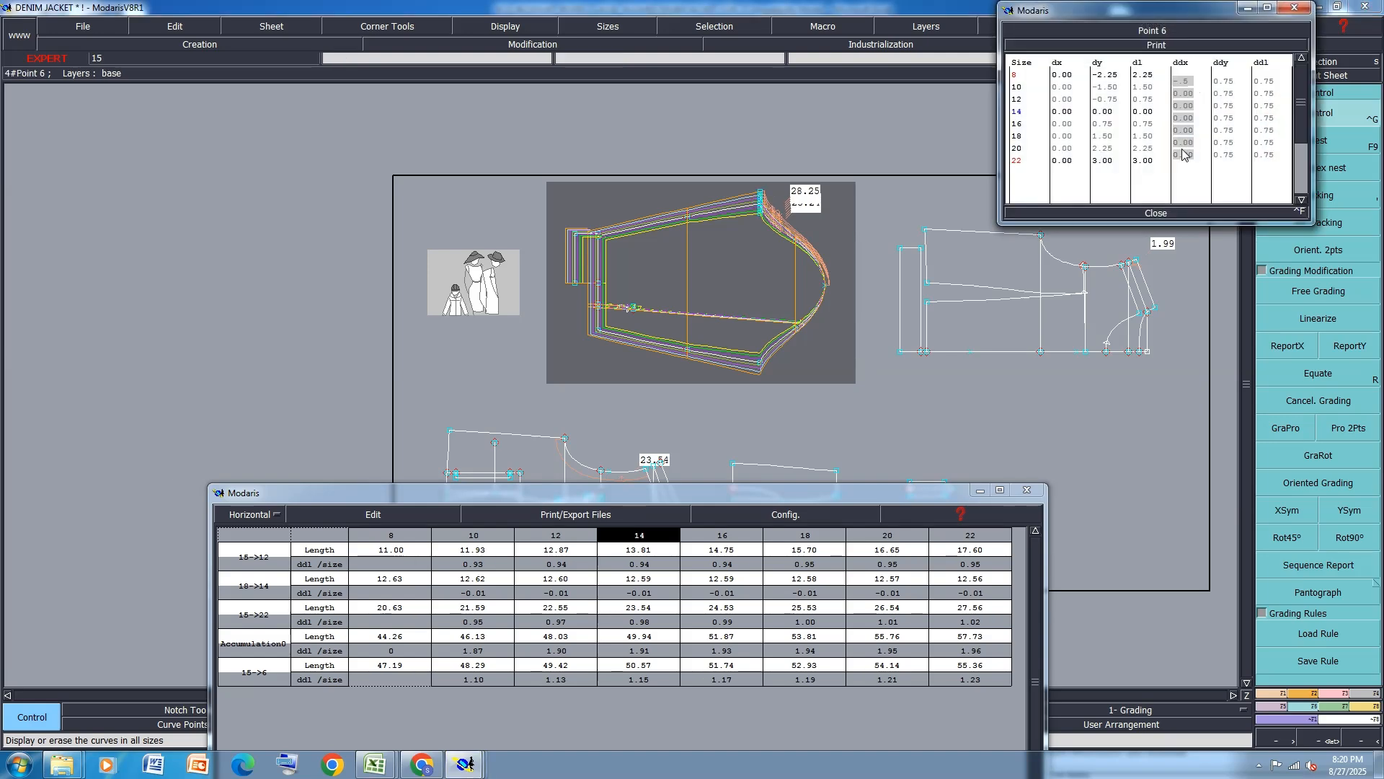
text(-.5)
key(Return)
click(1172, 215)
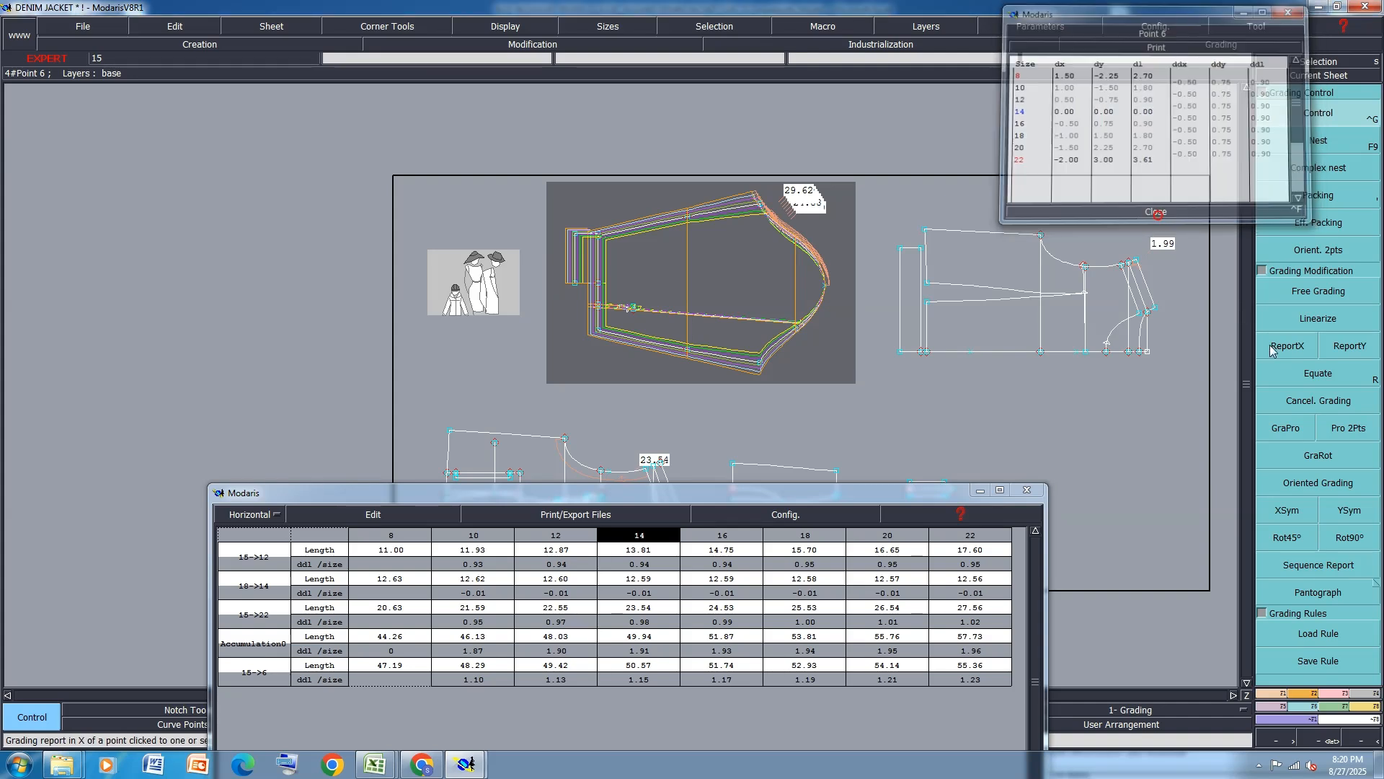
click(1286, 346)
click(753, 377)
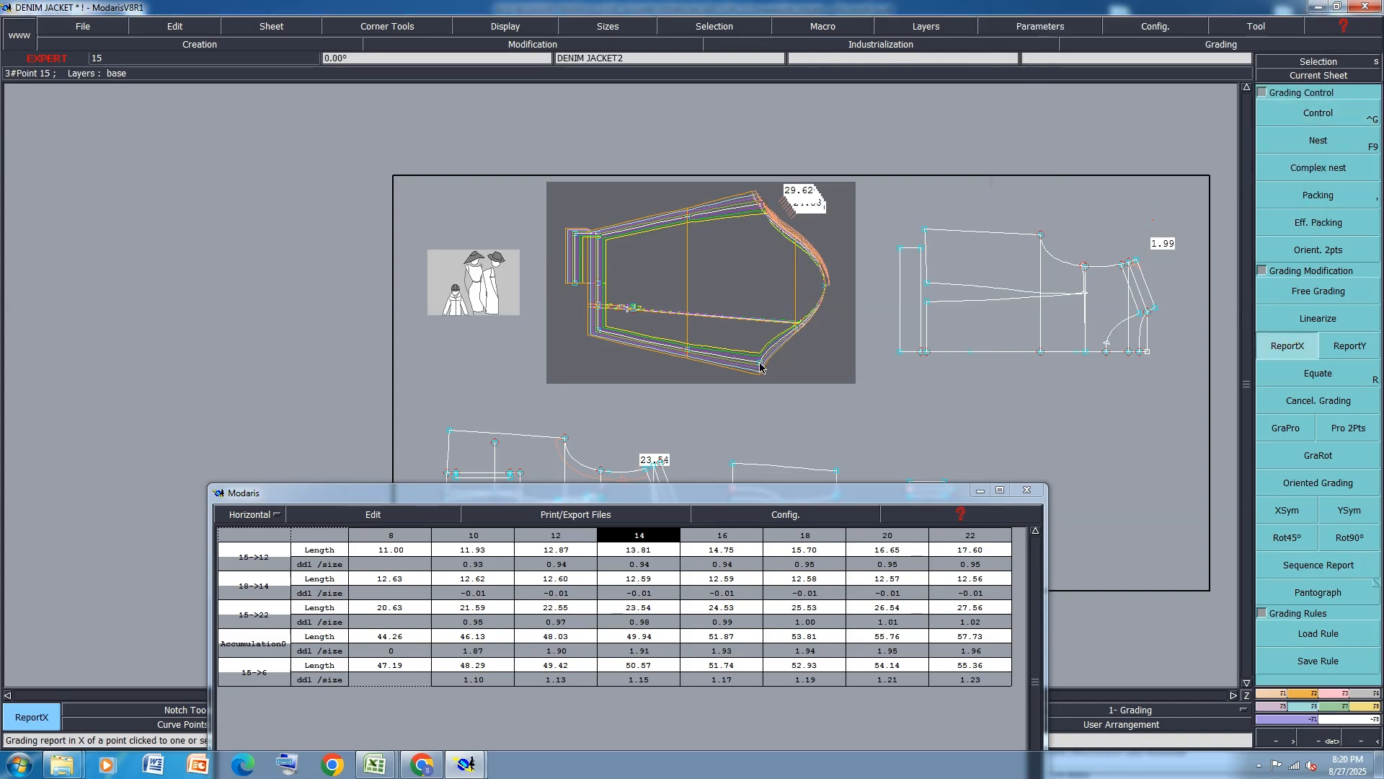
Measure the sleeve cap curve between the two underarm points across all sizes, clear the measurement chart and close it.
key(l)
click(759, 363)
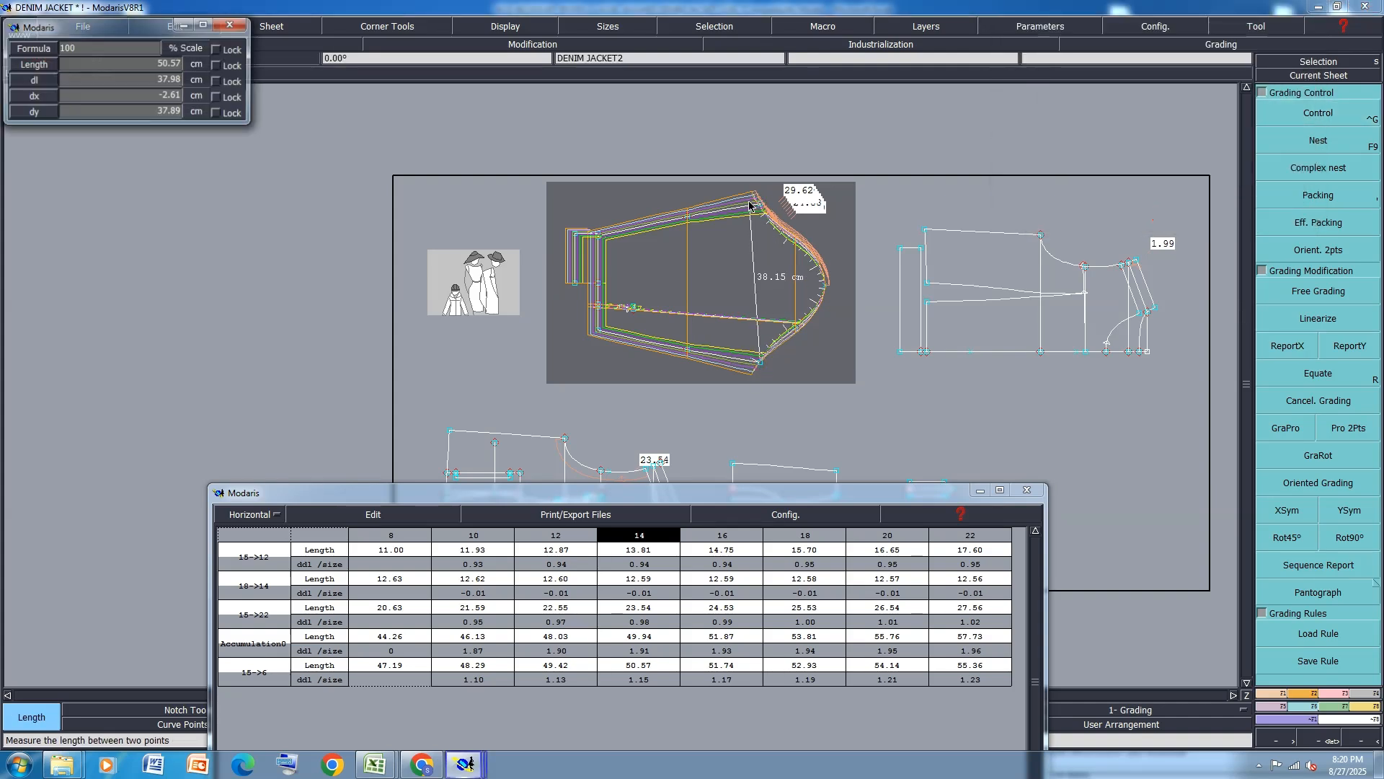
click(757, 203)
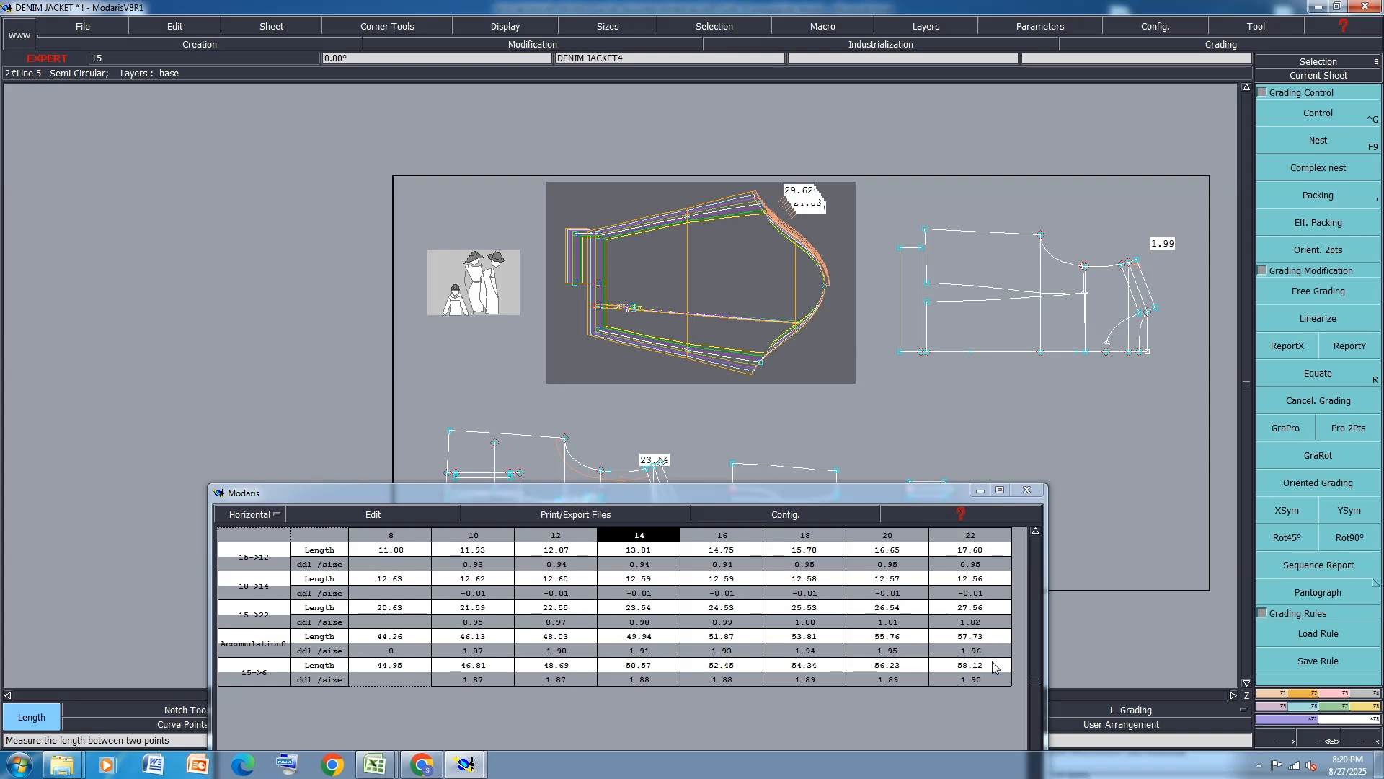
click(357, 513)
click(335, 569)
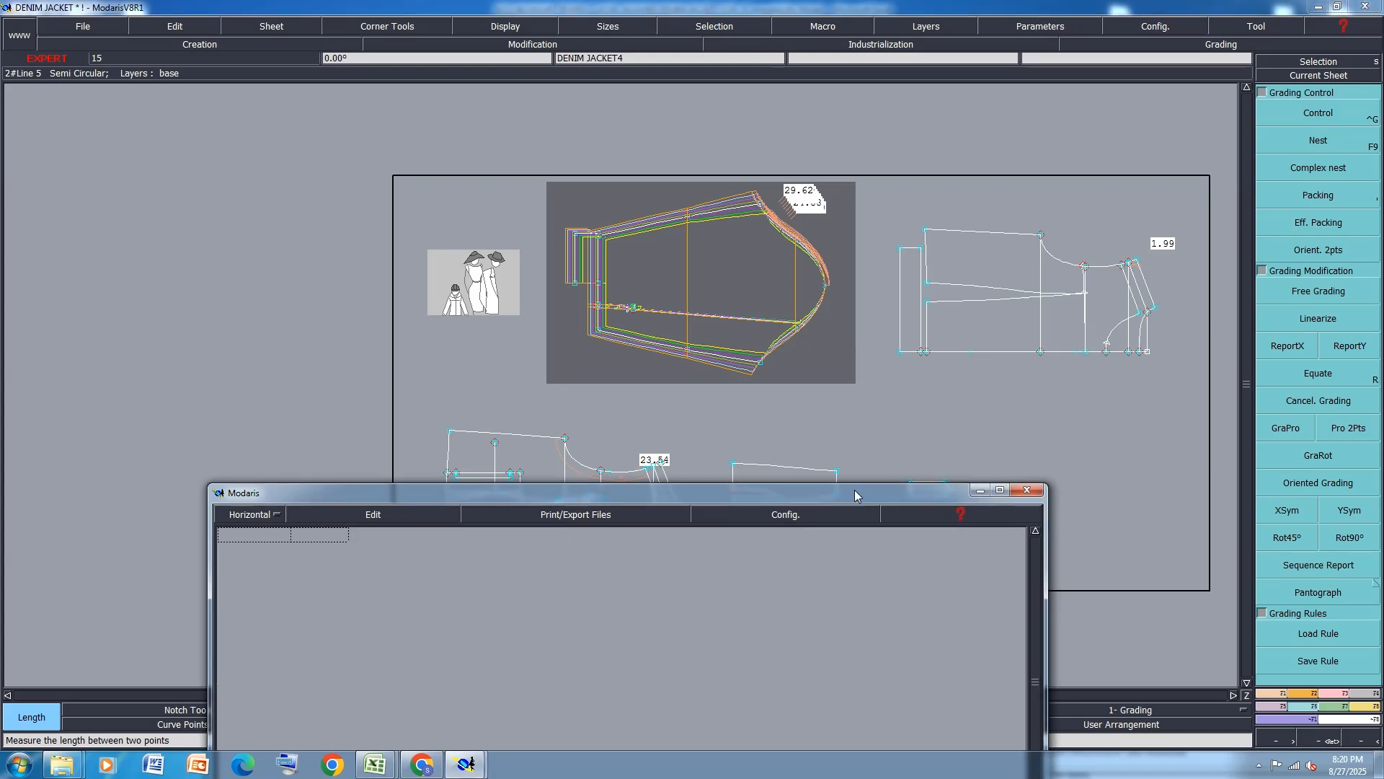
drag(854, 492, 856, 311)
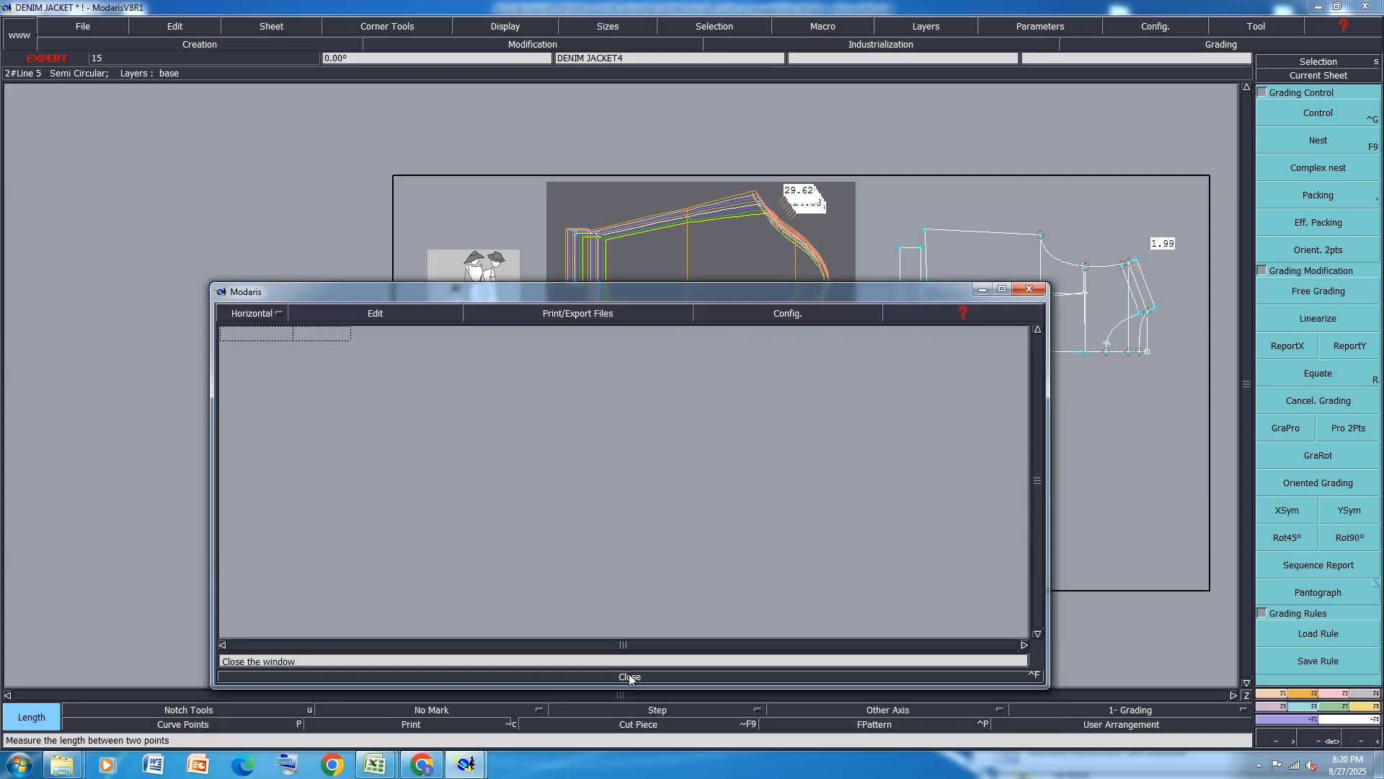
click(630, 676)
Check the grading values of the sleeve's upper underarm point.
key(ctrl+g)
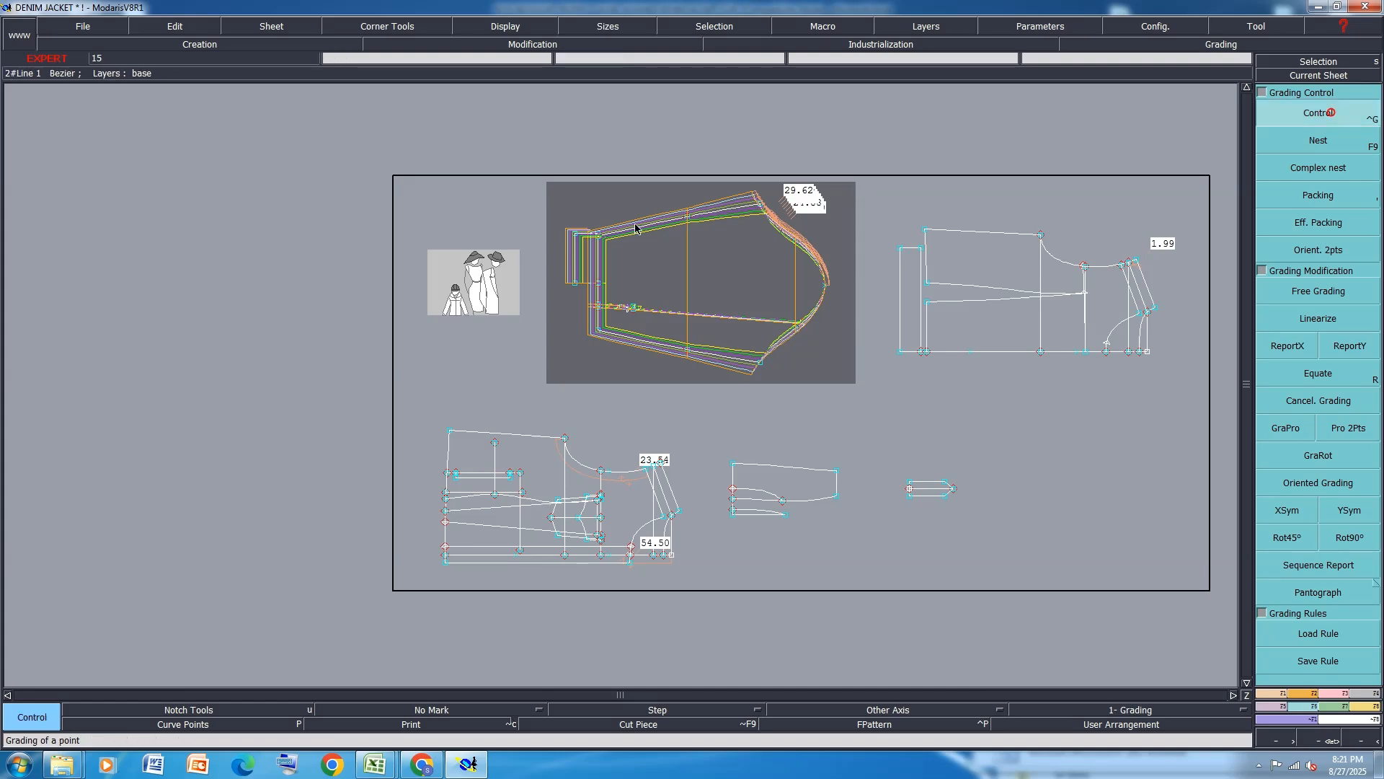
scroll(759, 204, up, 2)
click(763, 208)
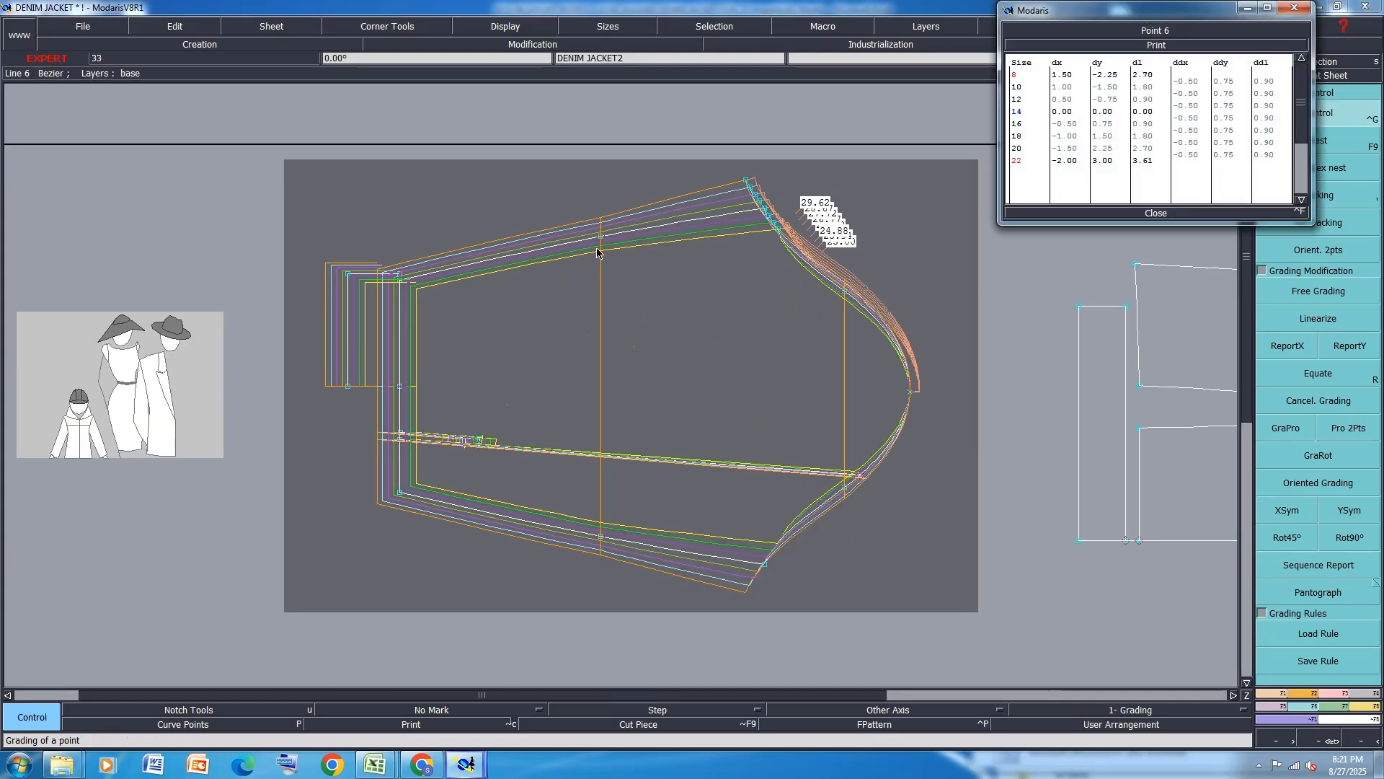
click(1156, 213)
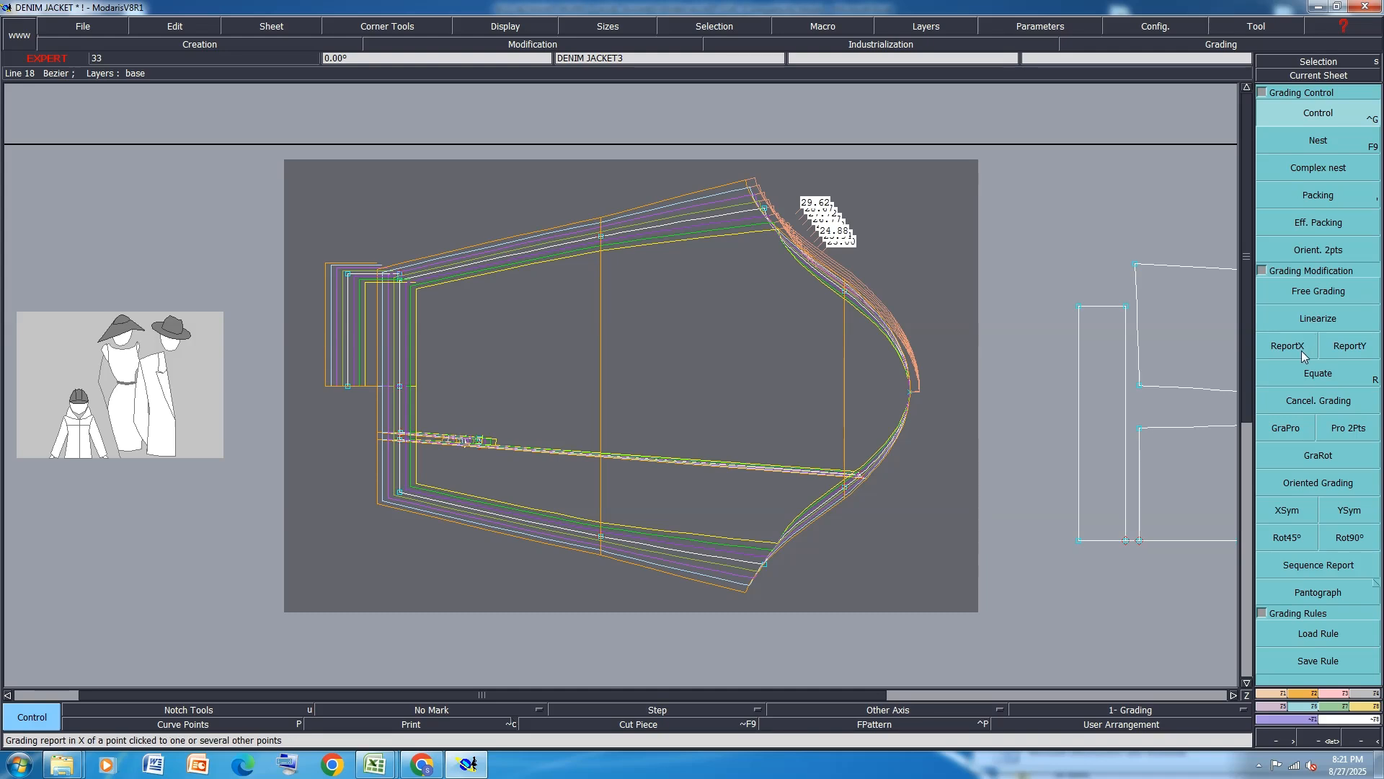
Try to apply an X grading report to the upper point of the sleeve's elbow line.
click(1288, 345)
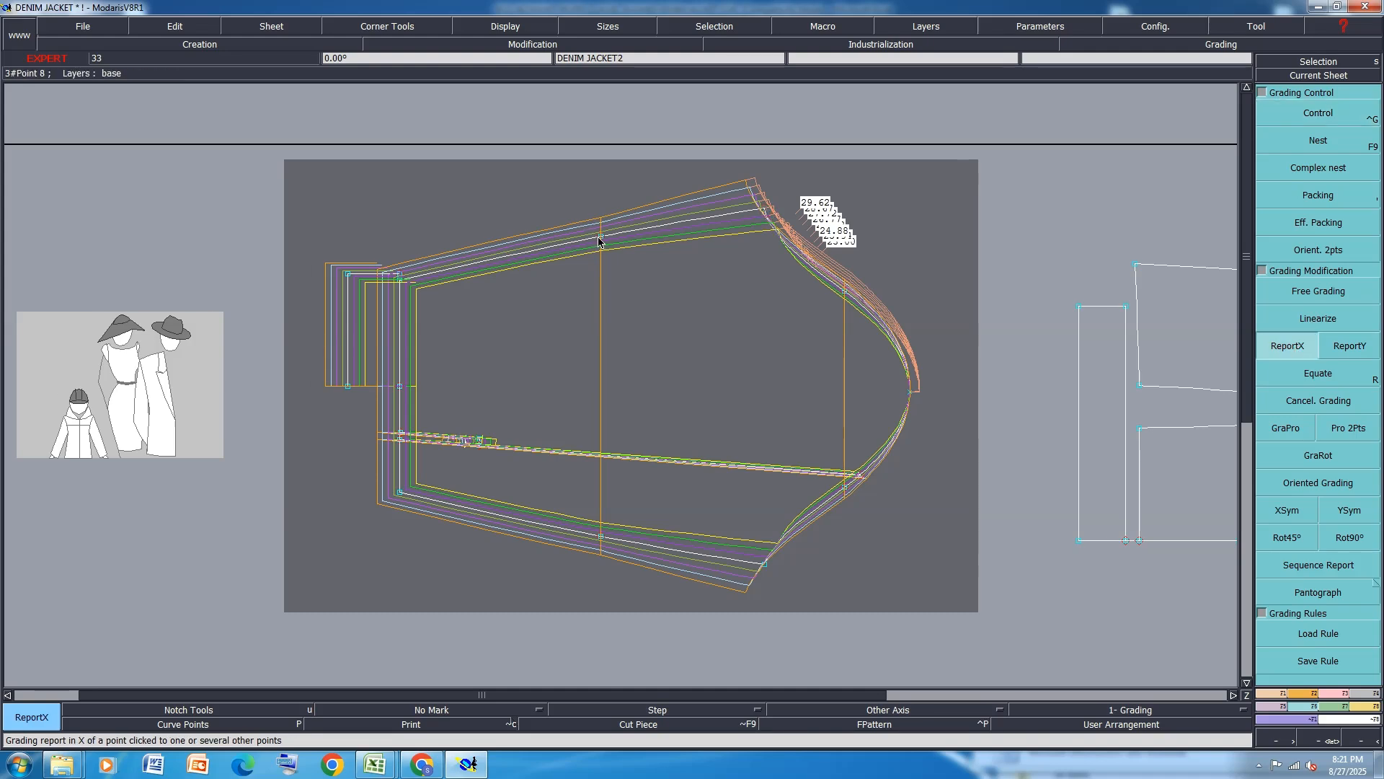
click(598, 240)
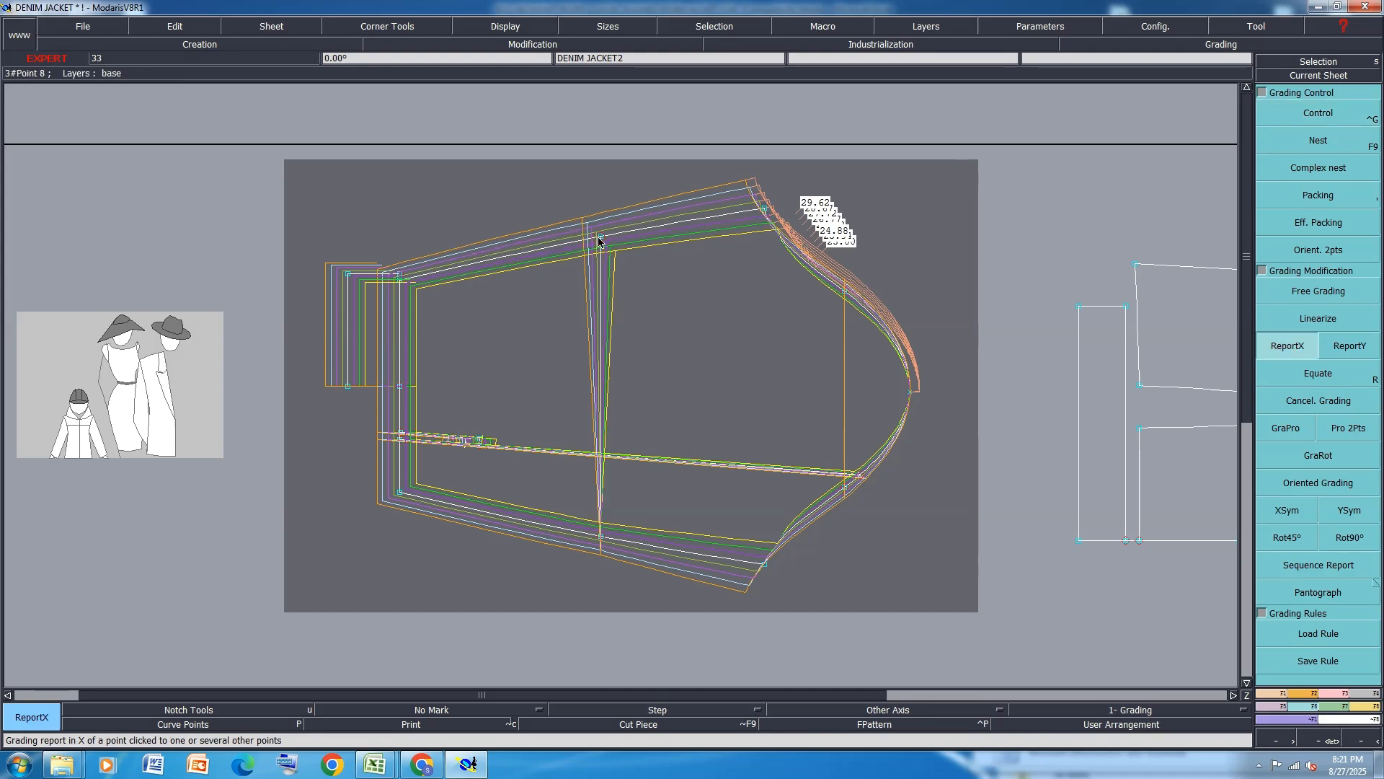
key(ctrl+z)
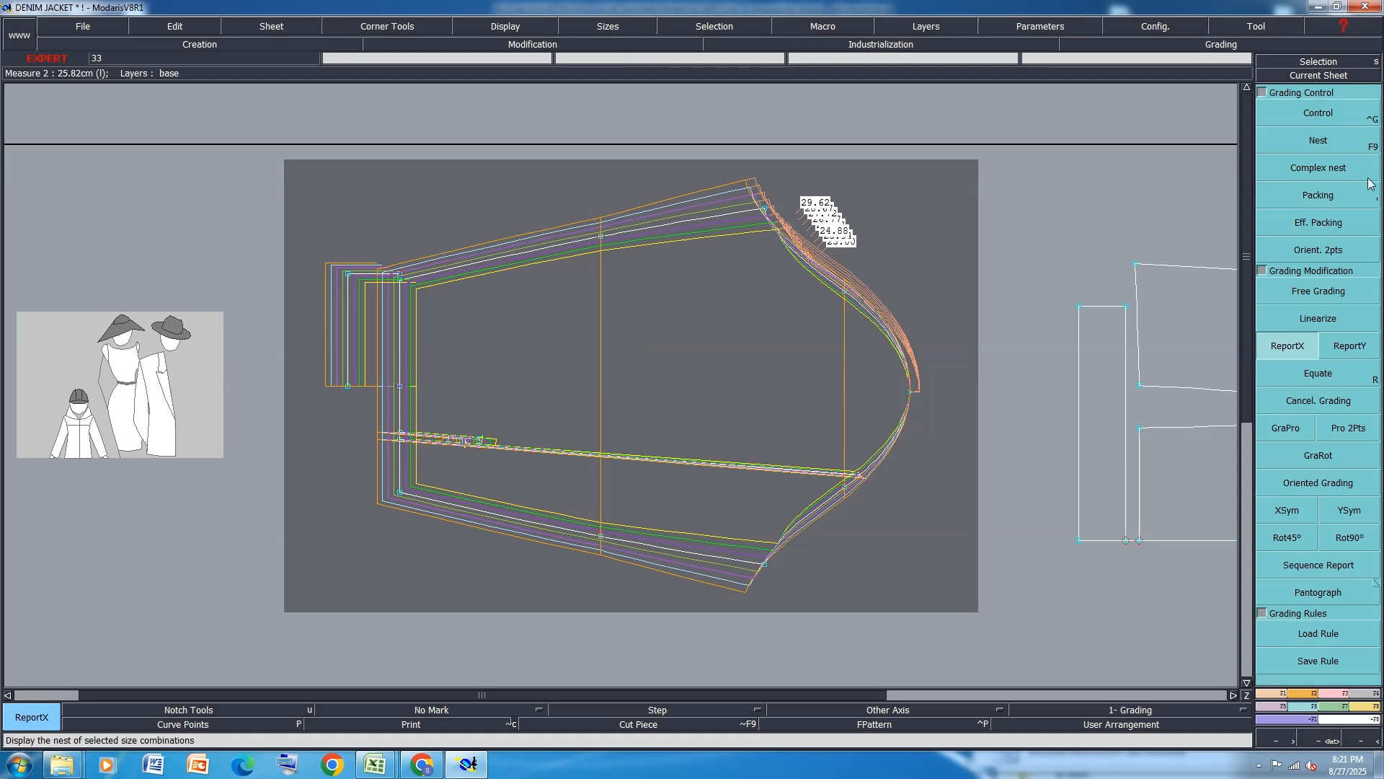
mouse_move(369, 769)
click(439, 690)
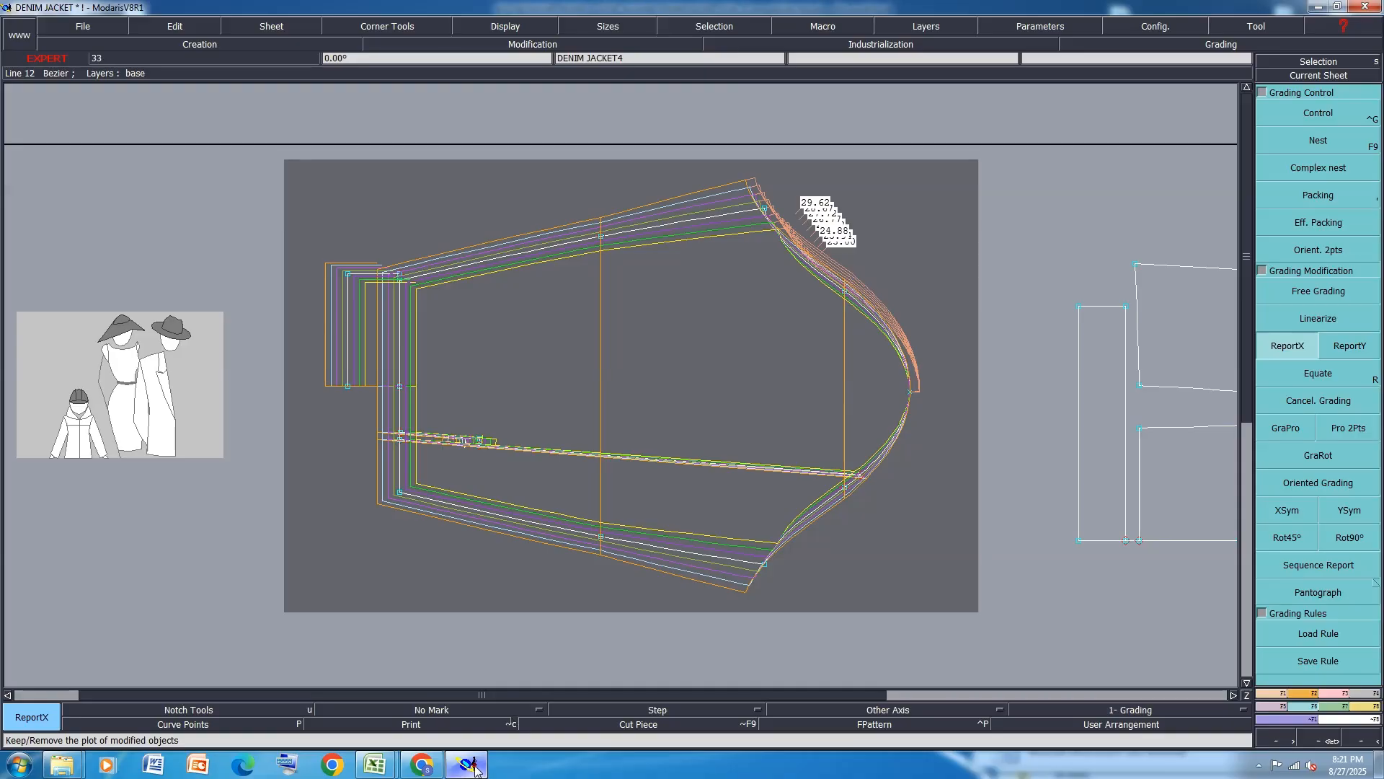
click(467, 764)
Pack the sleeve nest at the hem and set the X grading increment of the upper elbow point to 0.00 for all sizes.
click(1318, 196)
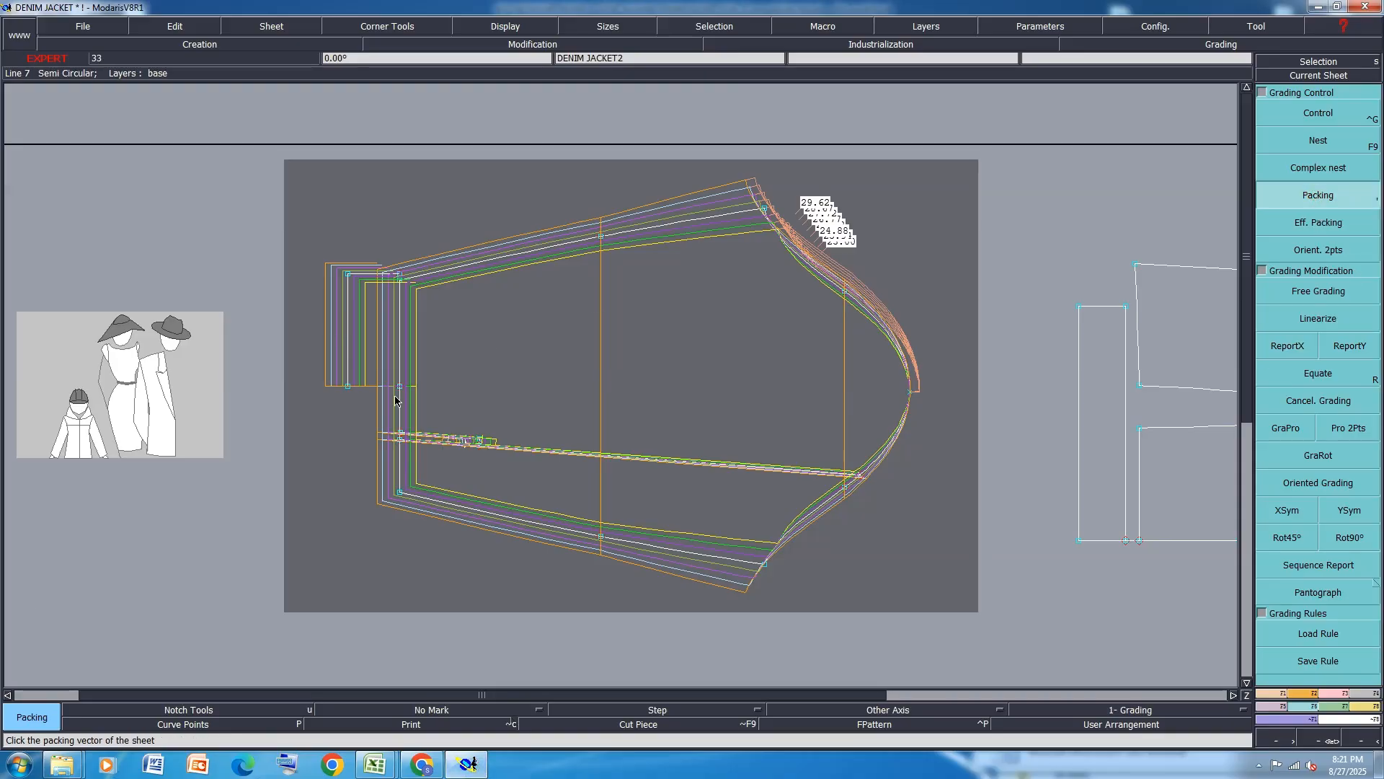
click(397, 395)
click(1319, 113)
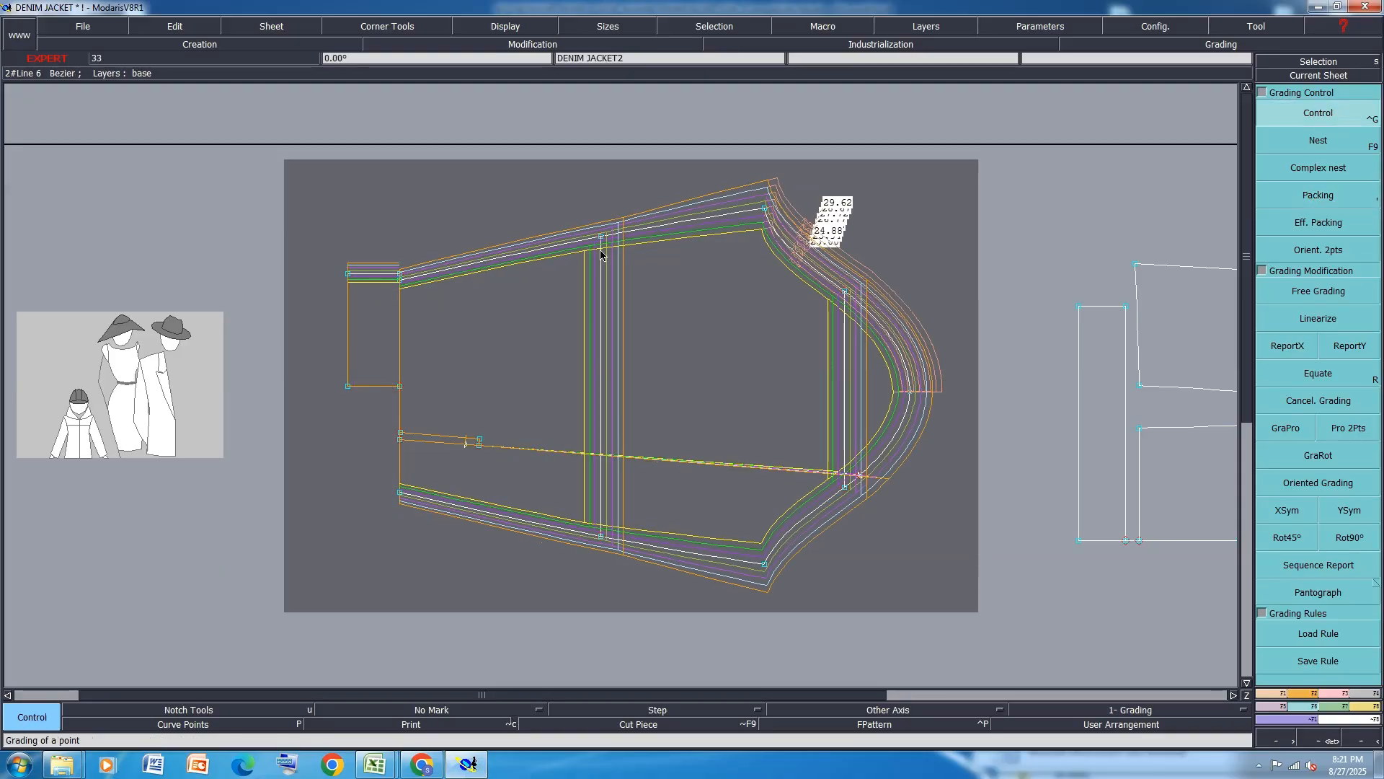
click(602, 238)
drag(1183, 81, 1188, 160)
key(Return)
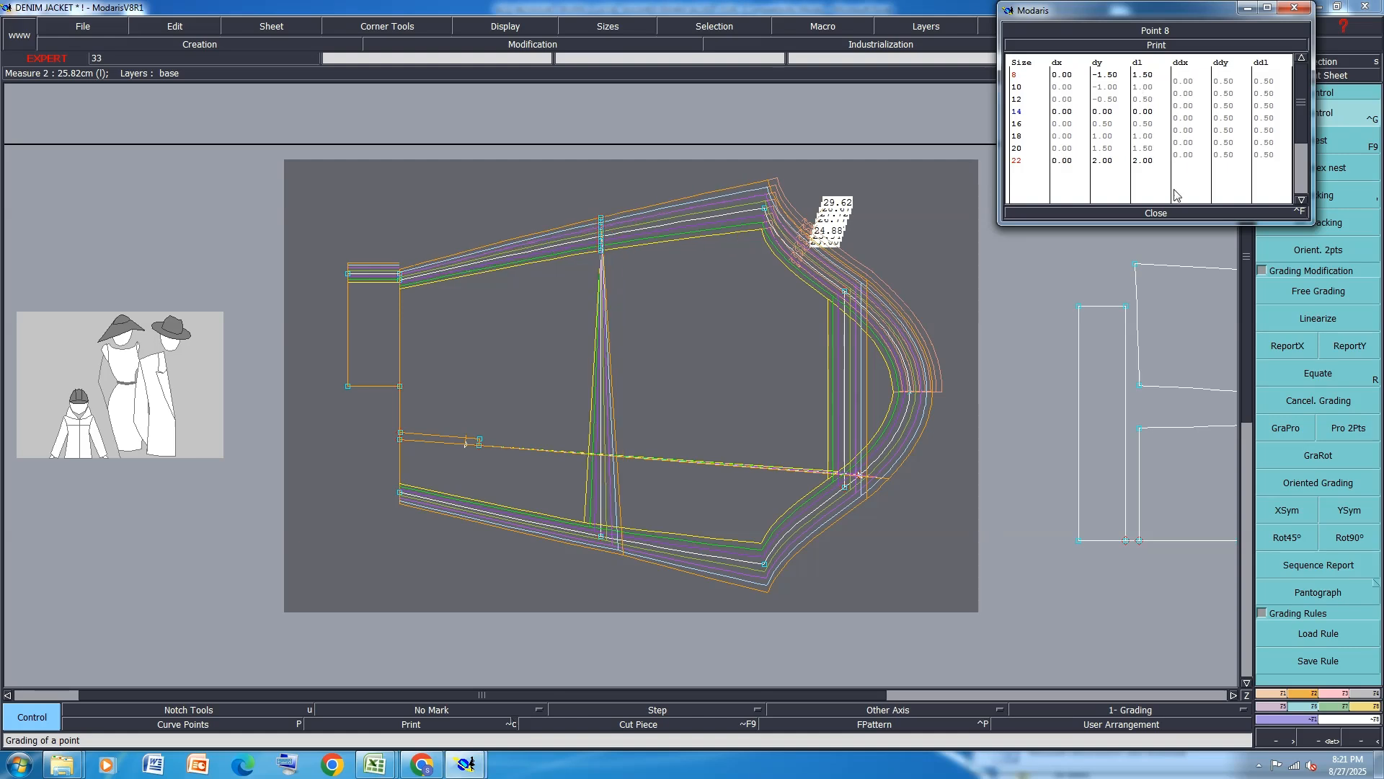
click(1156, 213)
Copy the X grading to the lower point of the elbow line and restore the sleeve nest's original packing.
click(1288, 346)
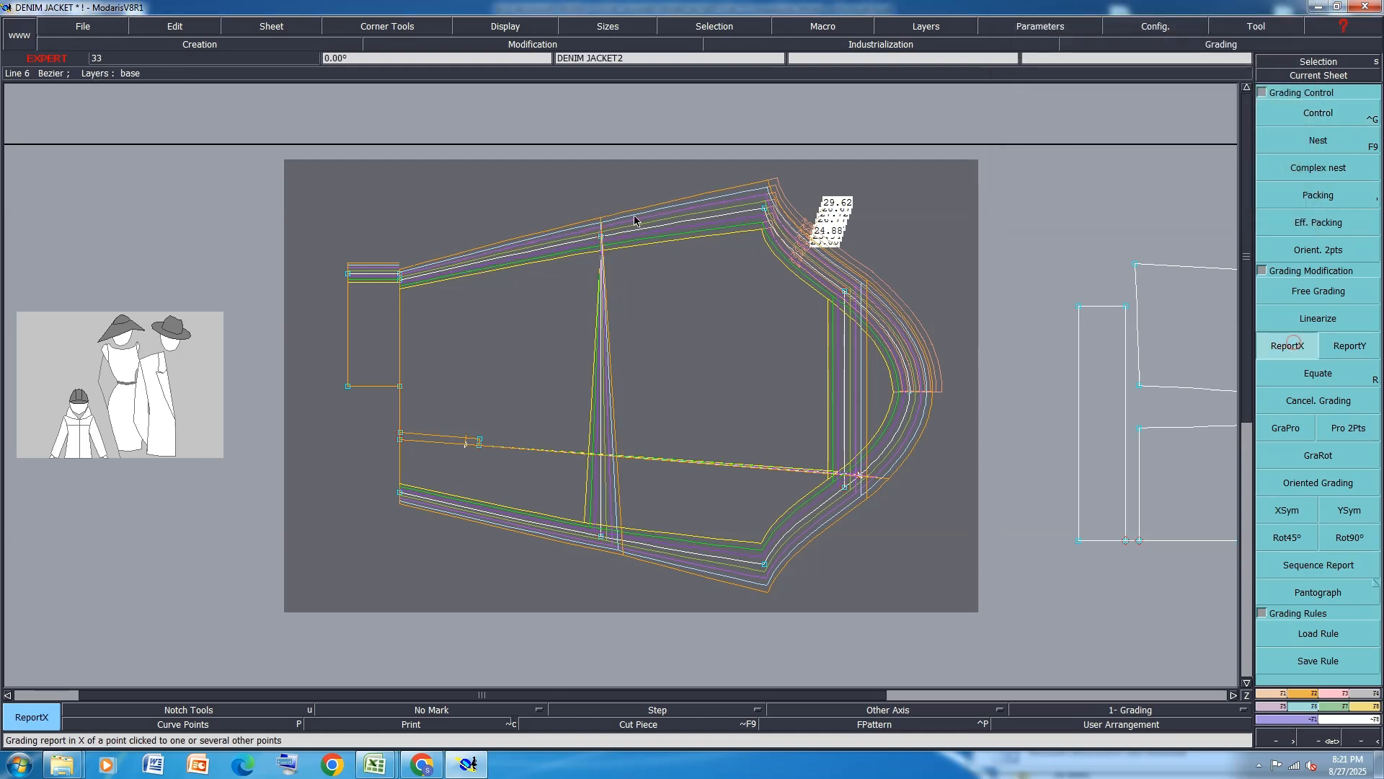
click(602, 536)
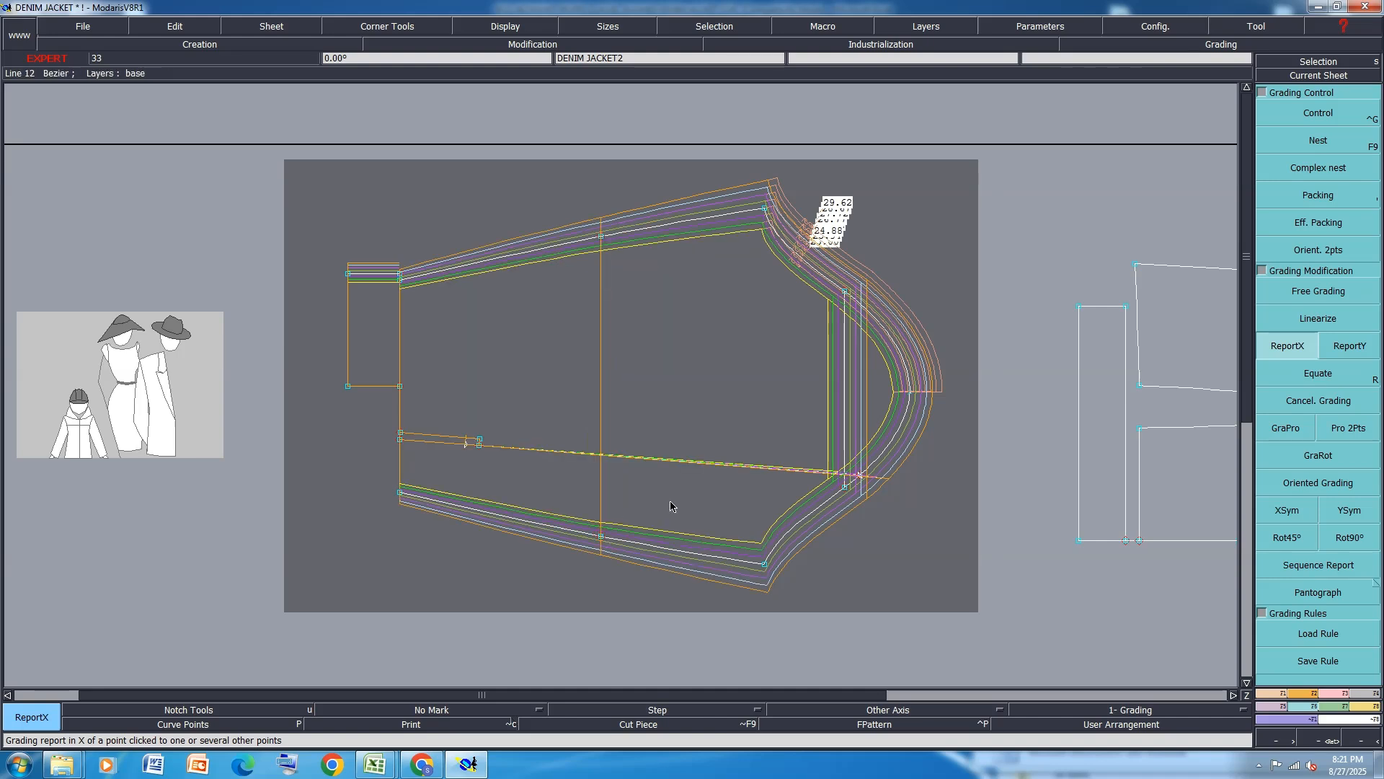
click(1325, 197)
click(764, 366)
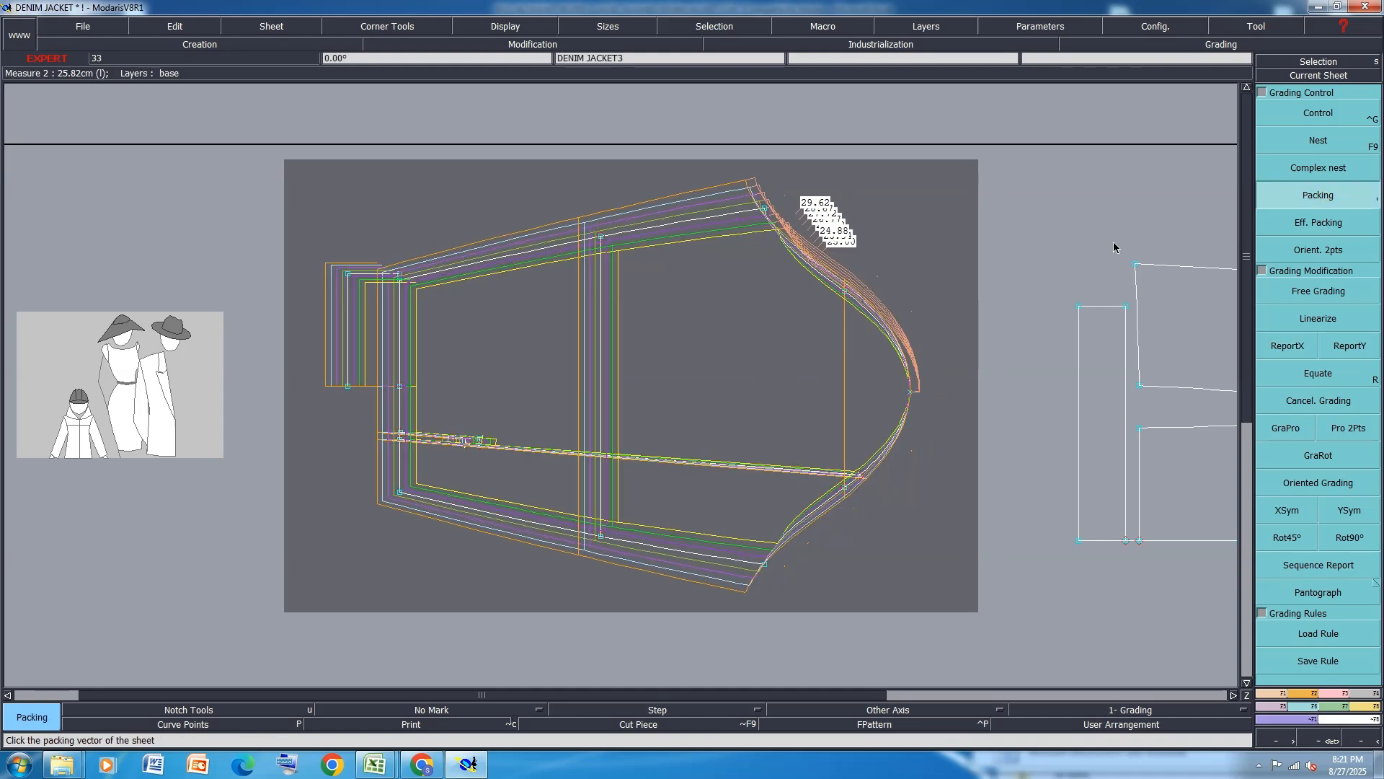
Save the model, continuing past the detected anomalies, and arrange all sheets automatically on the desk.
key(ctrl+s)
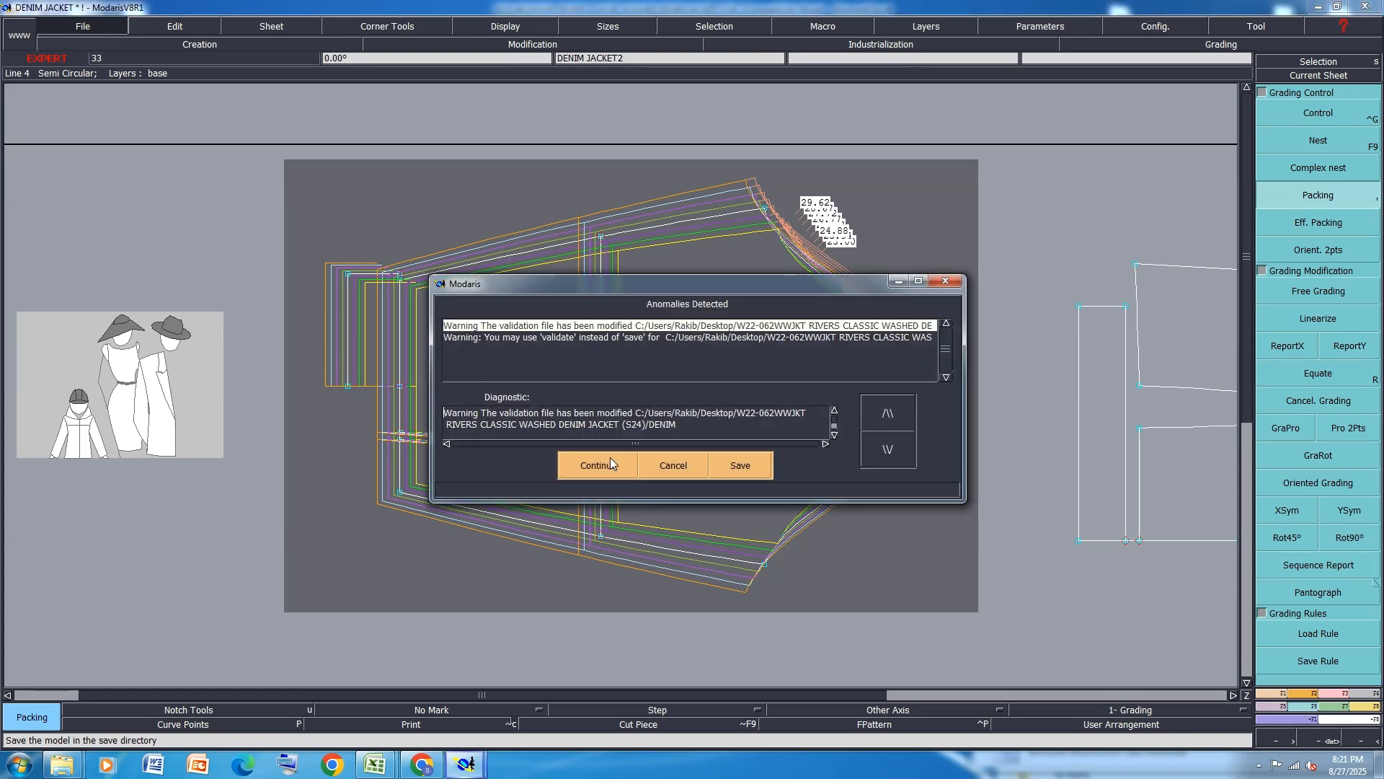
click(608, 460)
key(8)
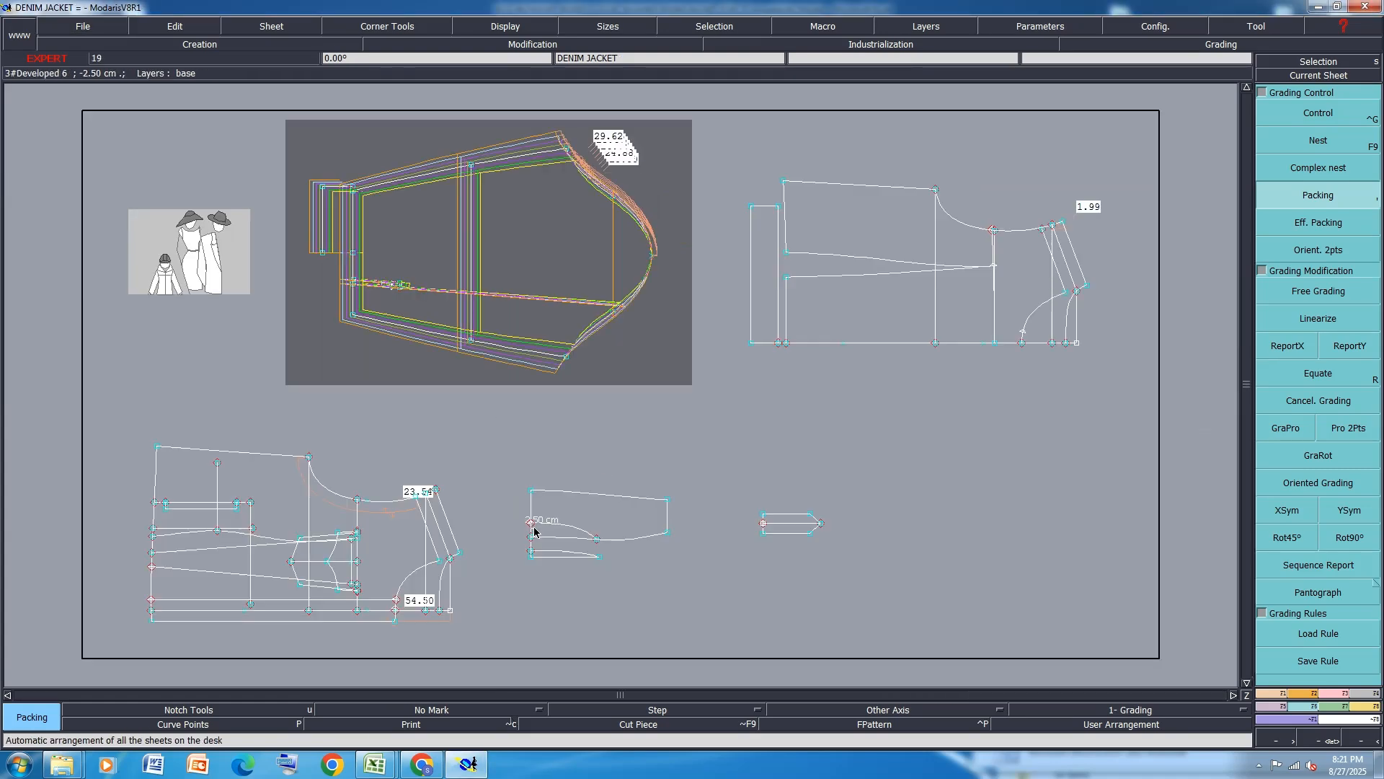
Display all sizes on every sheet and save the model again.
key(ctrl+a)
key(F10)
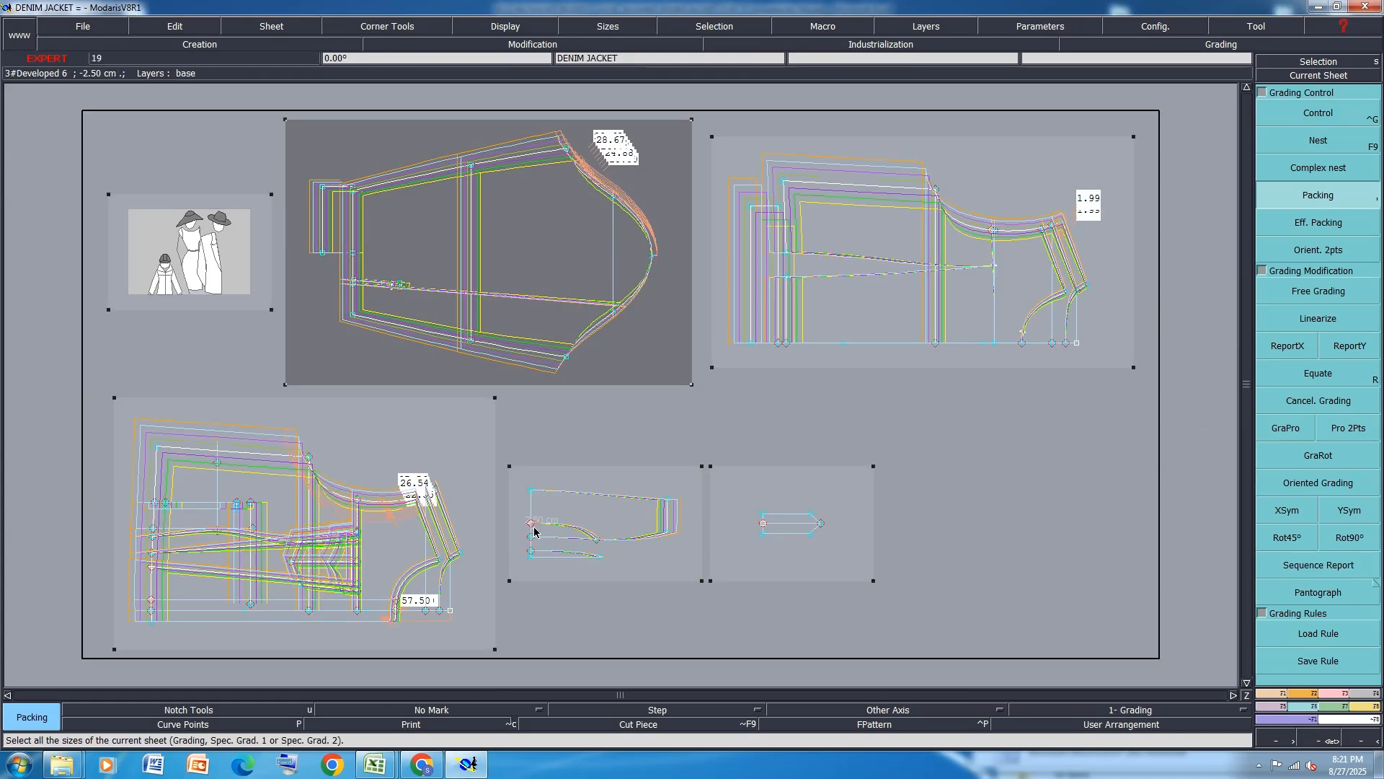
key(ctrl+s)
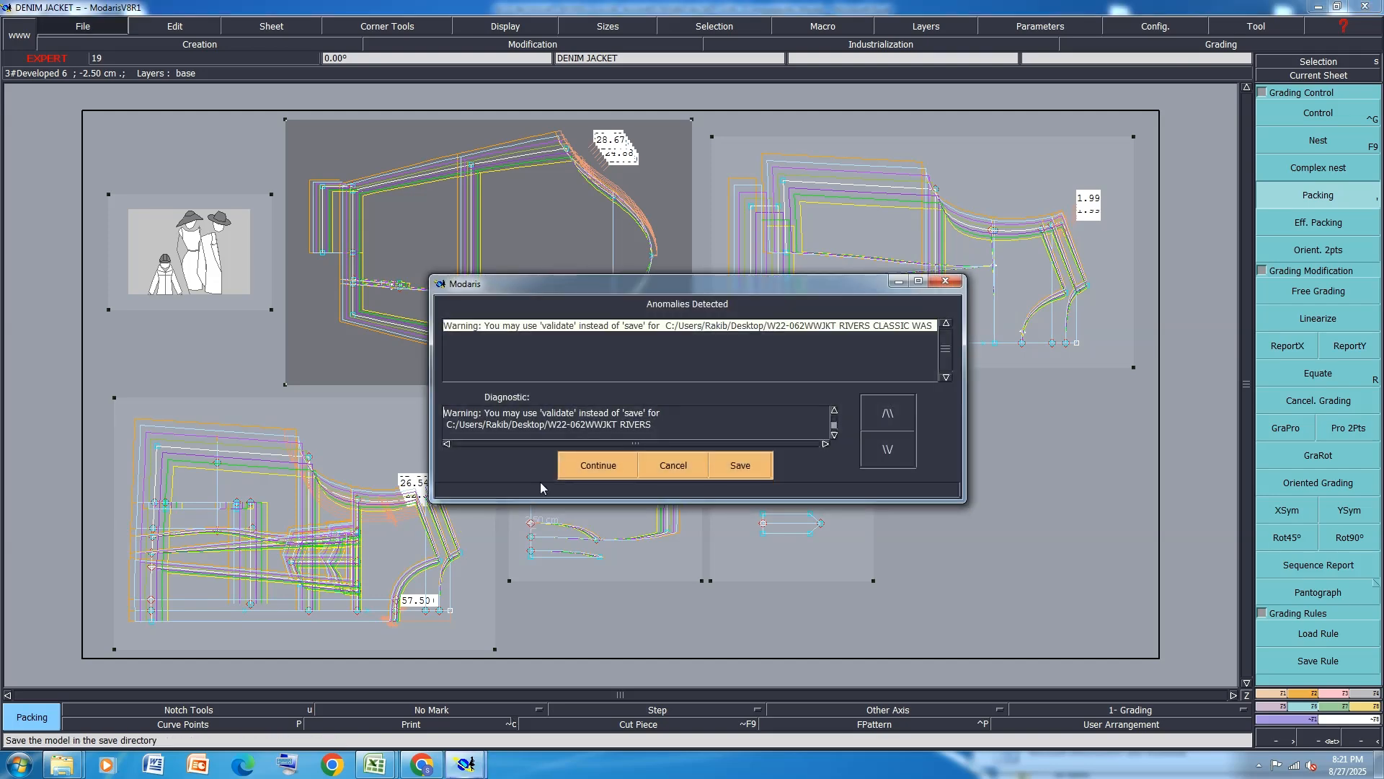
click(607, 465)
Return all sheets to the base size display and deselect them.
key(ctrl+a)
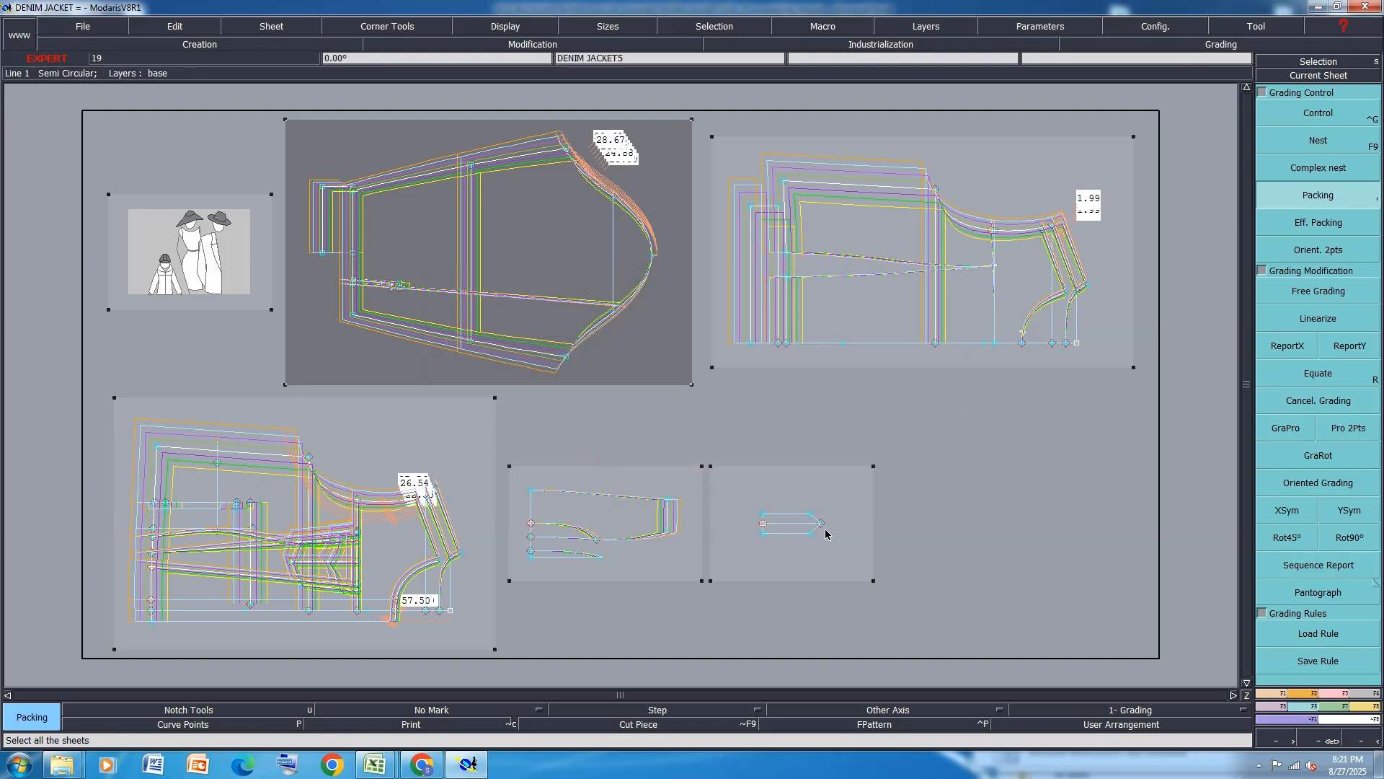
key(F9)
click(964, 517)
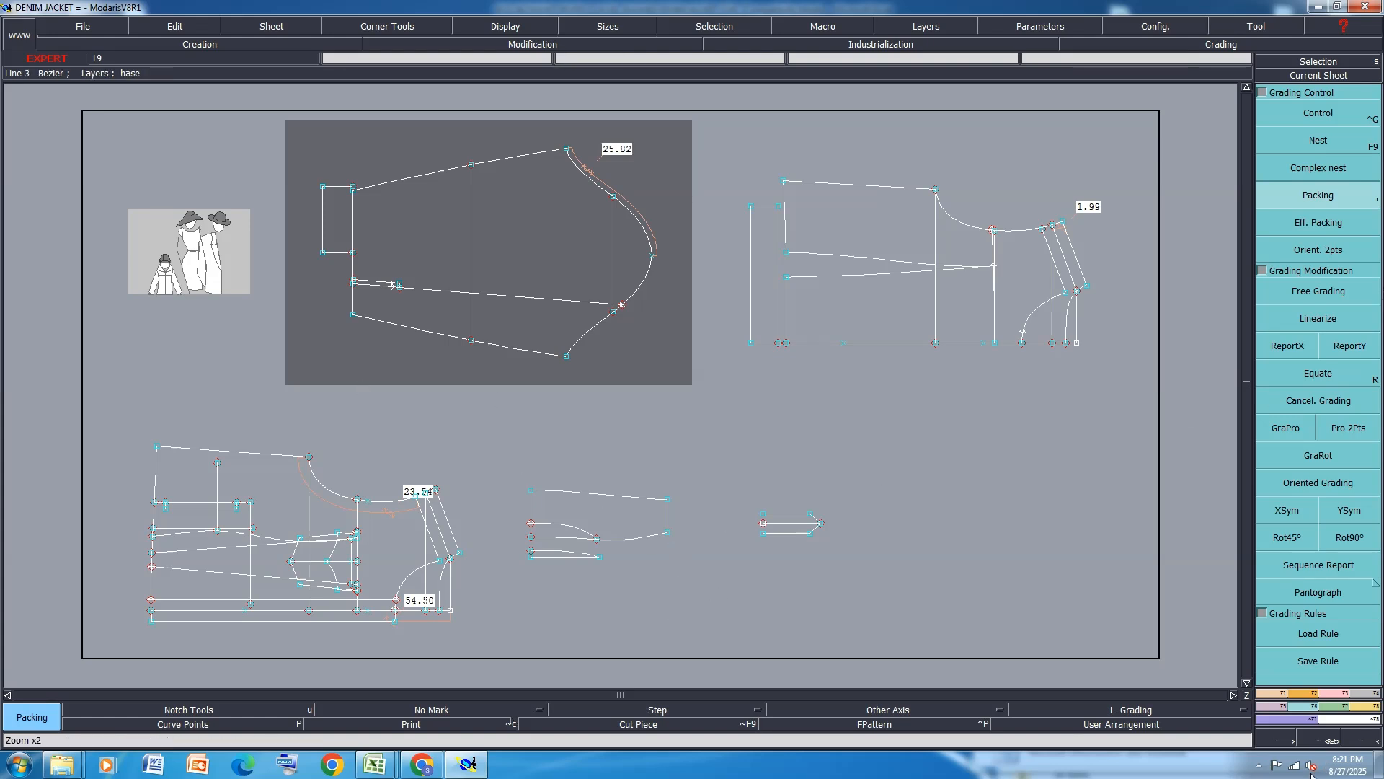
Try to extract the sleeve's lower panel together with its placket area as a piece using the Seam tool.
click(1365, 696)
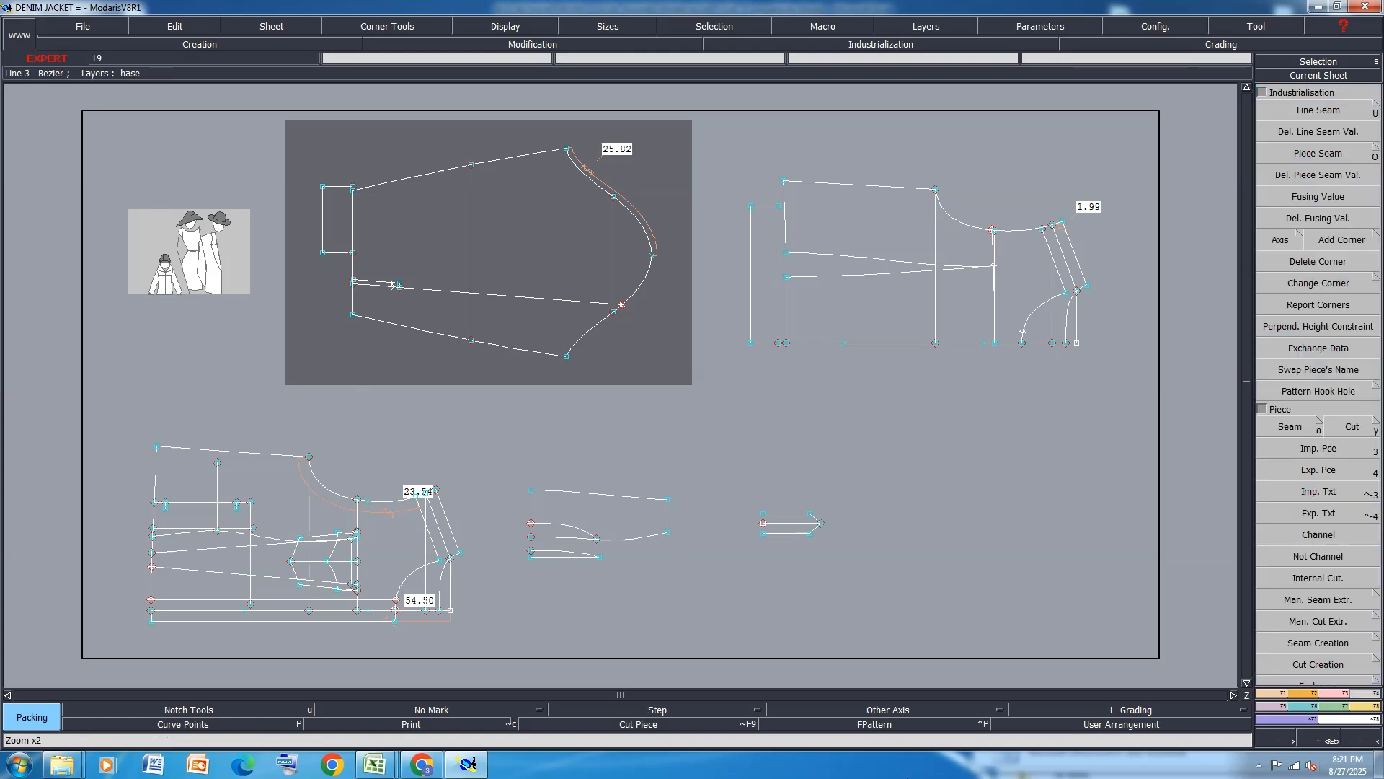
click(1294, 428)
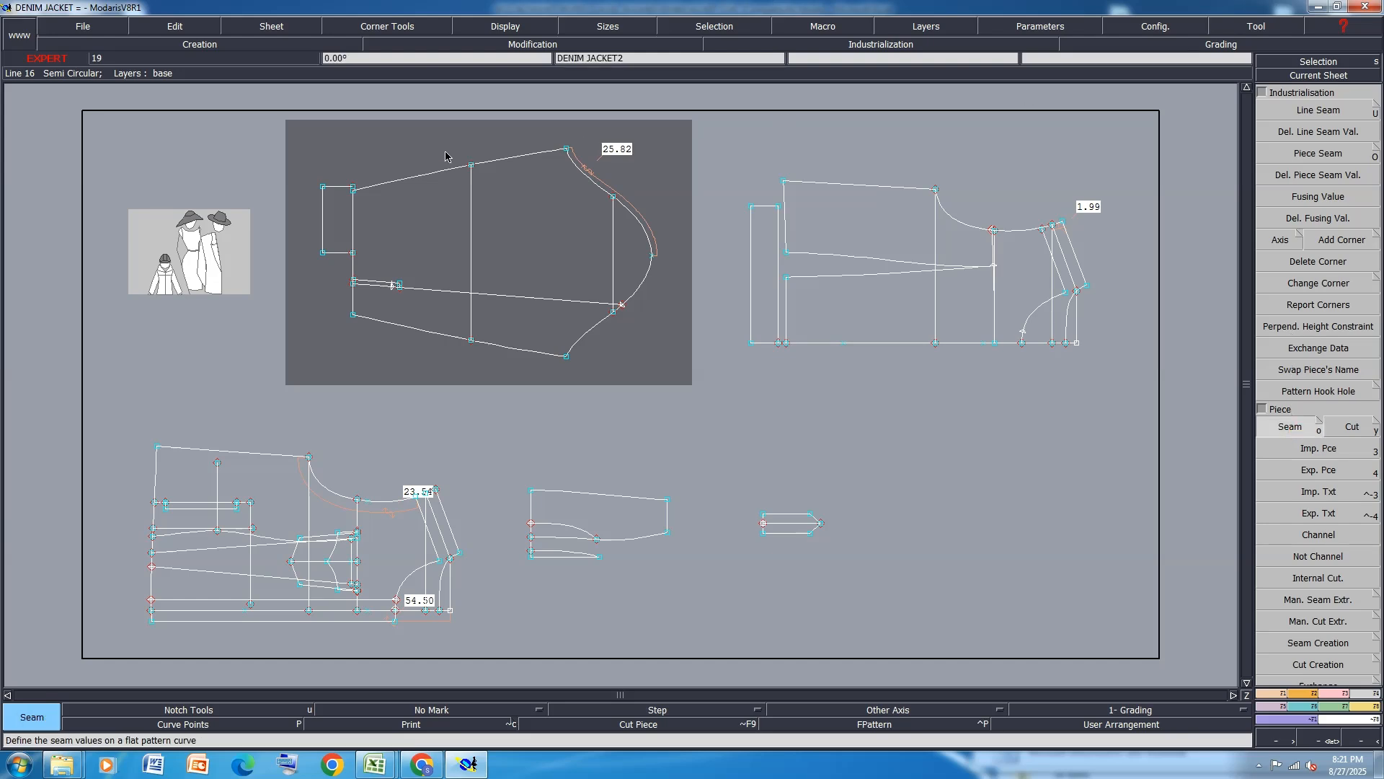
scroll(393, 195, up, 1)
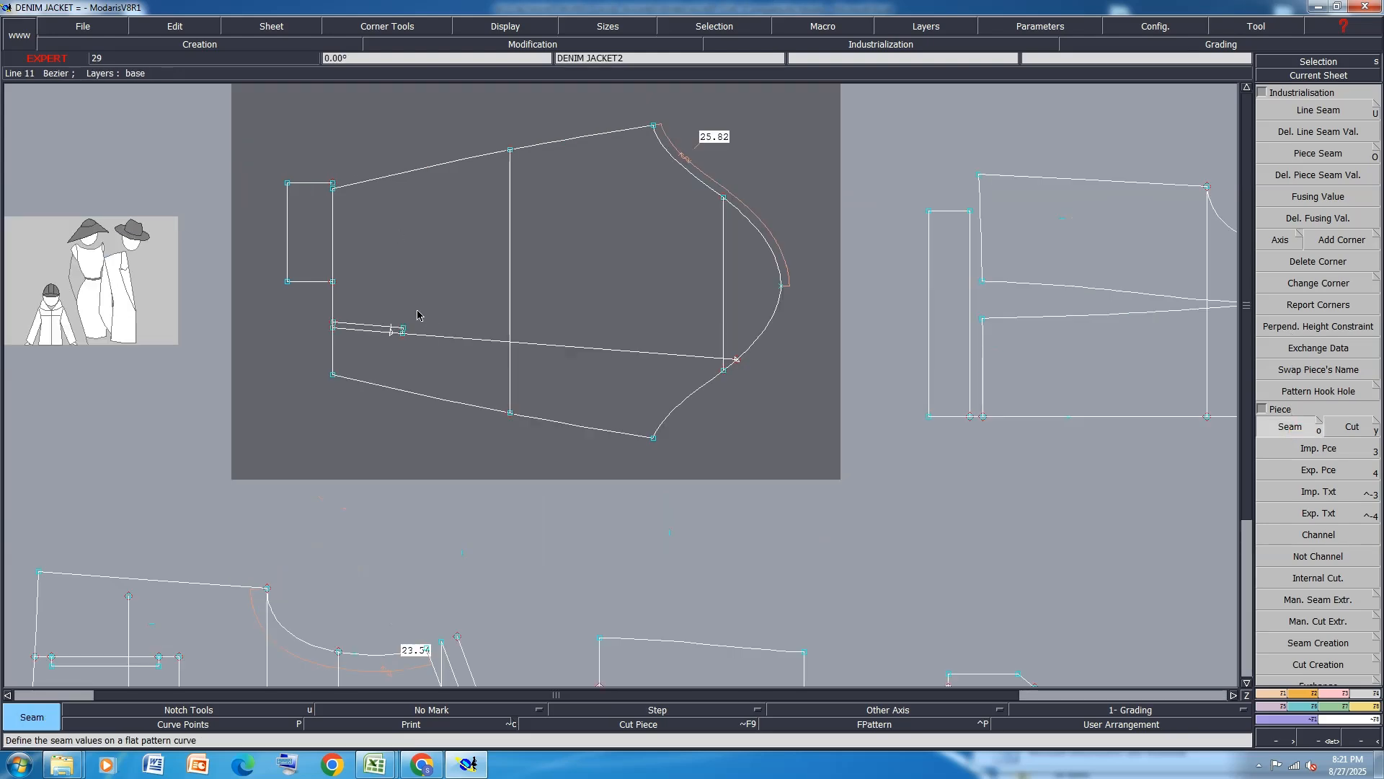
click(401, 330)
click(597, 366)
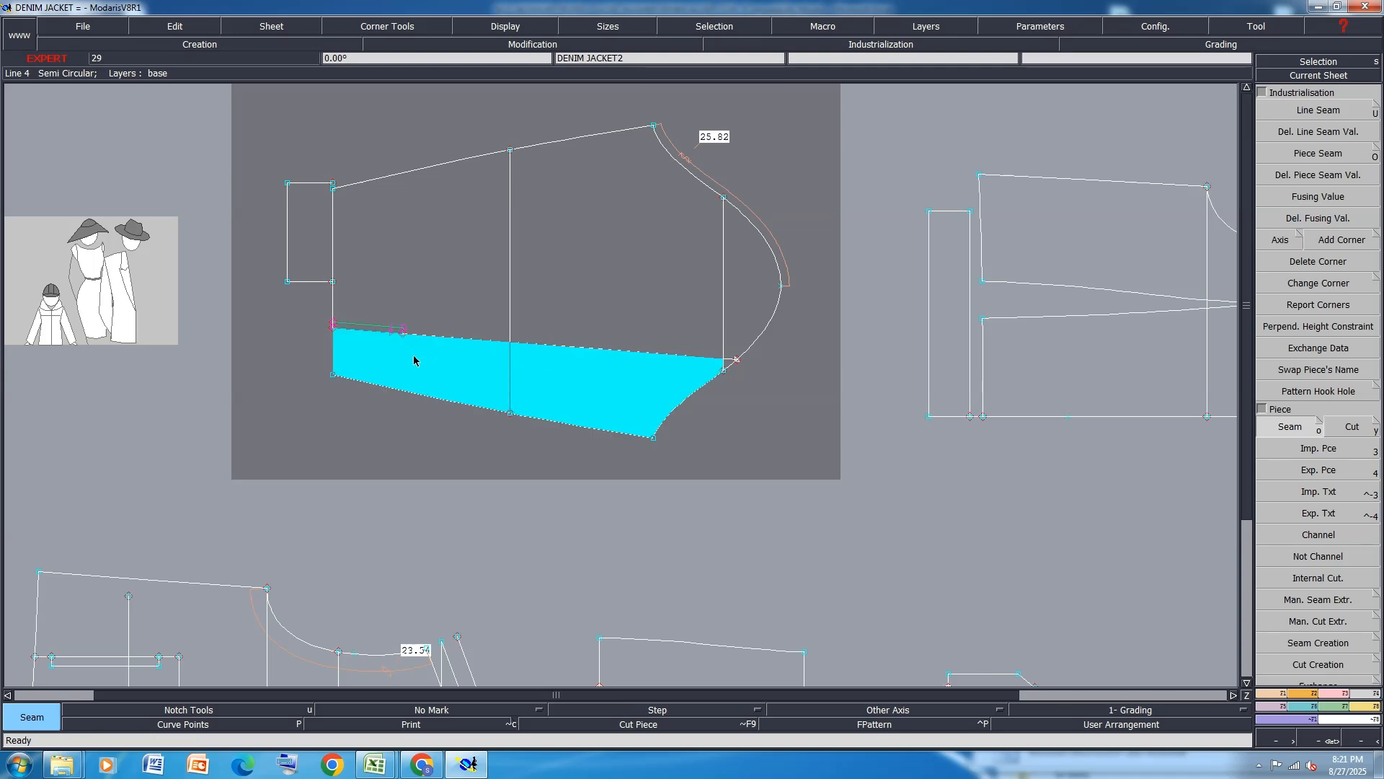
click(408, 354)
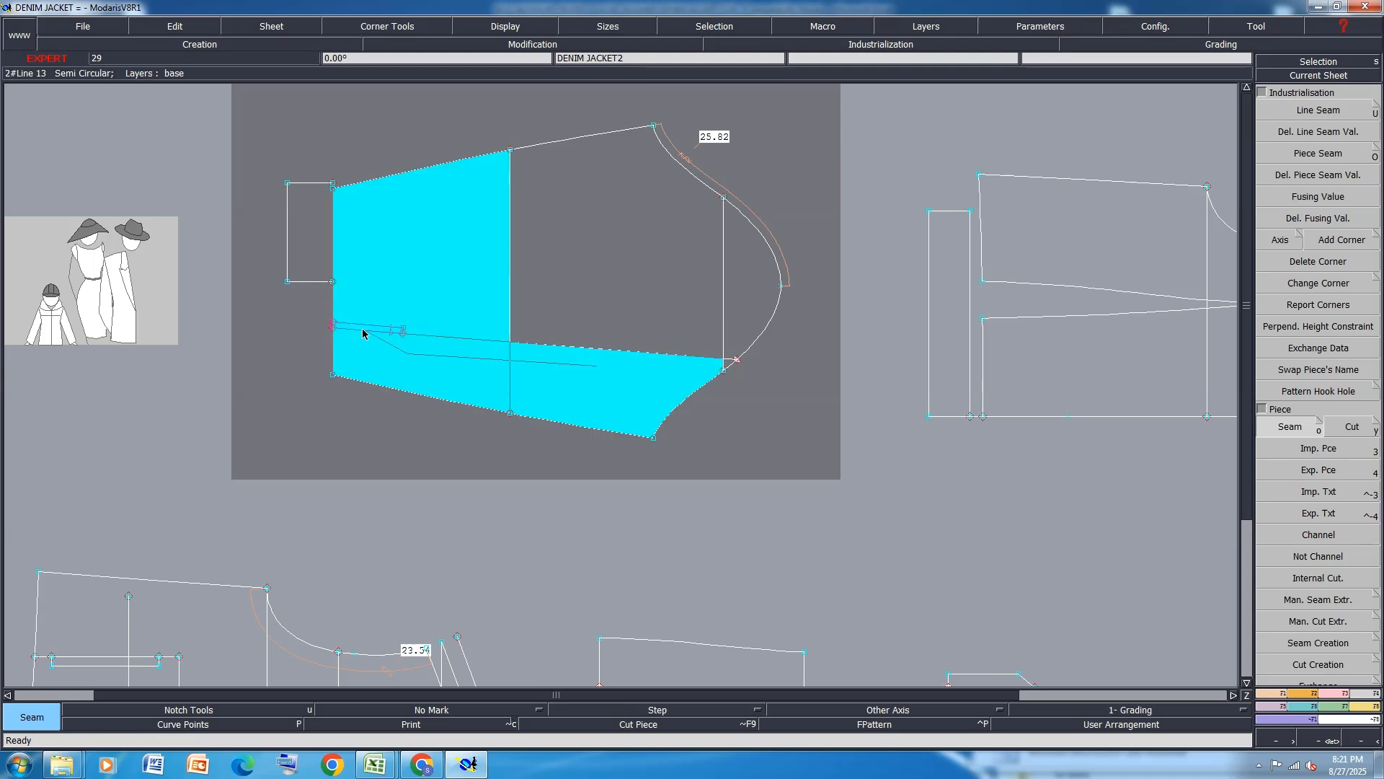
right_click(363, 333)
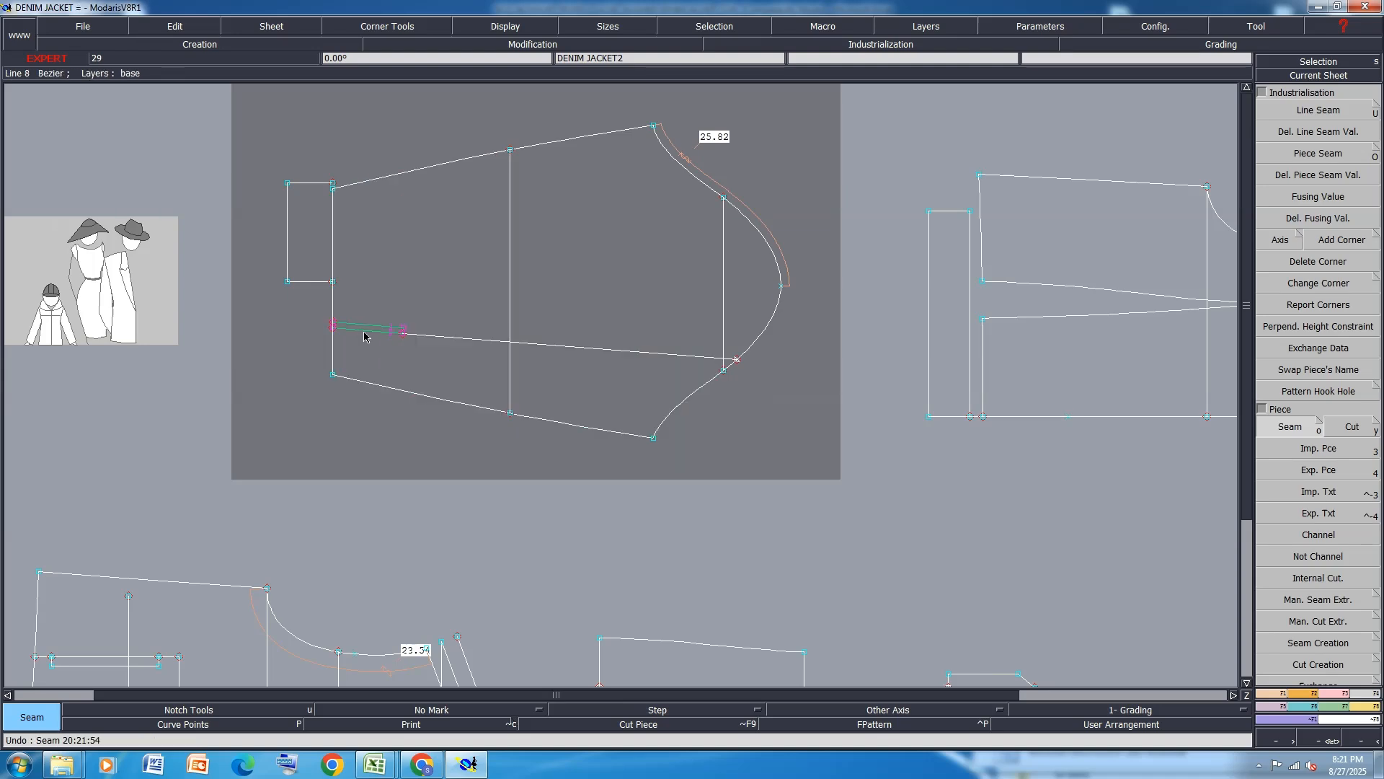
Adjust the upper placket line with Adjust 2 Lines so its end meets the sleeve's cuff edge.
scroll(363, 333, up, 2)
scroll(364, 335, up, 5)
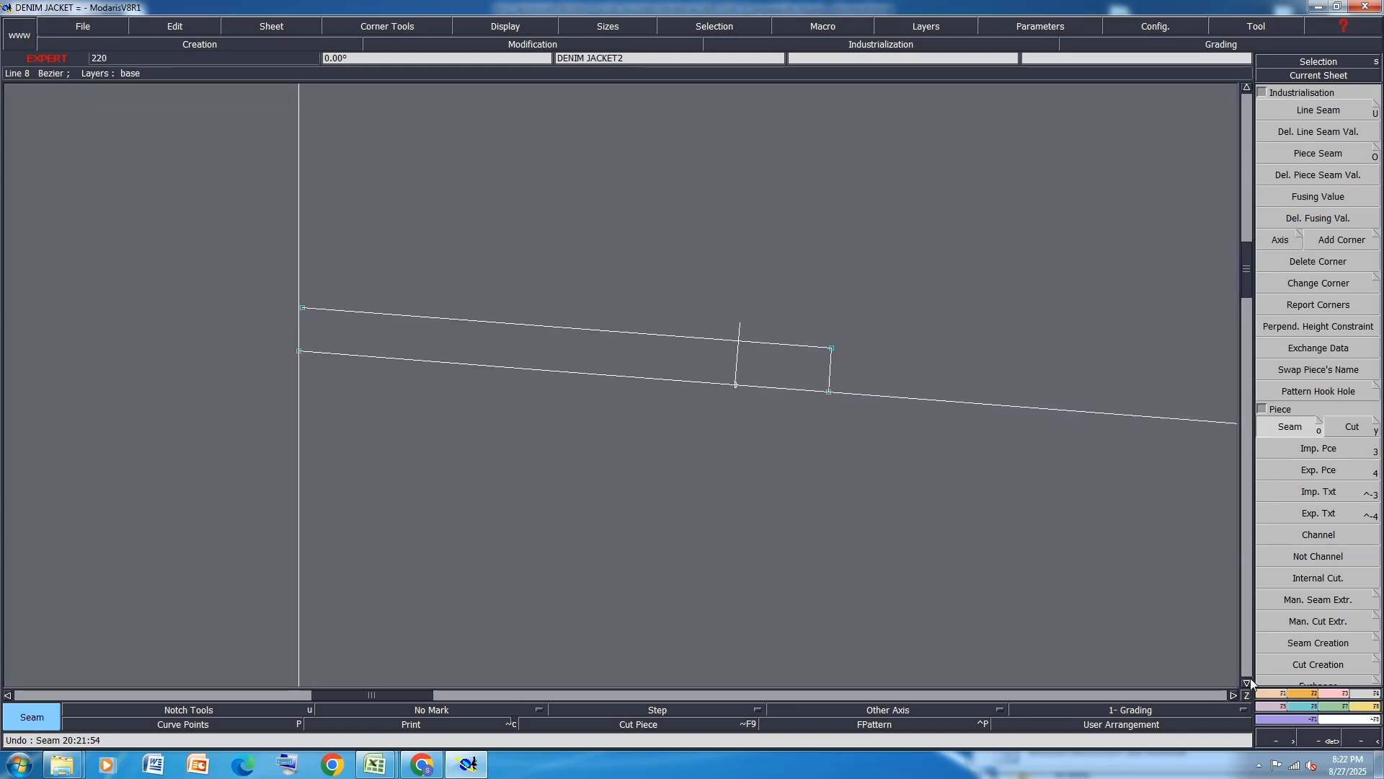
click(1332, 694)
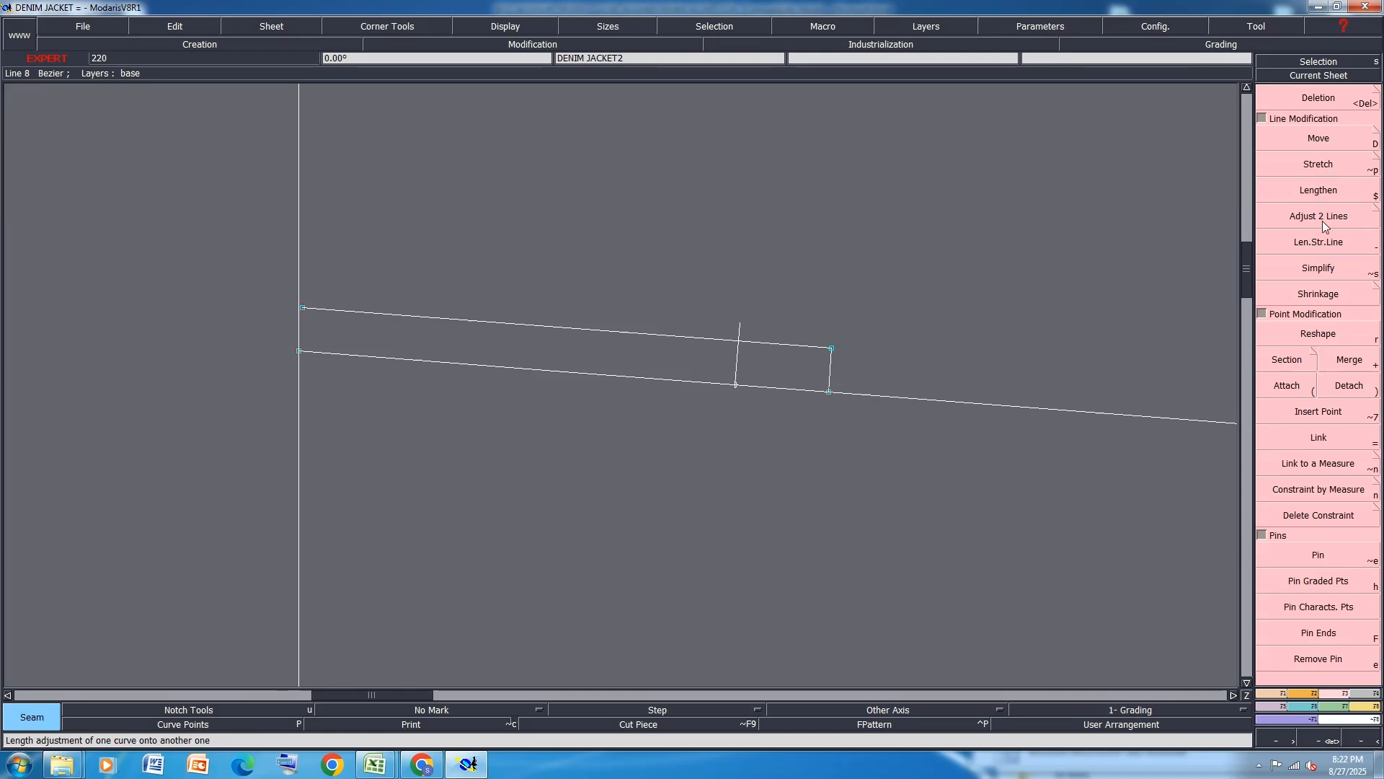
click(1323, 220)
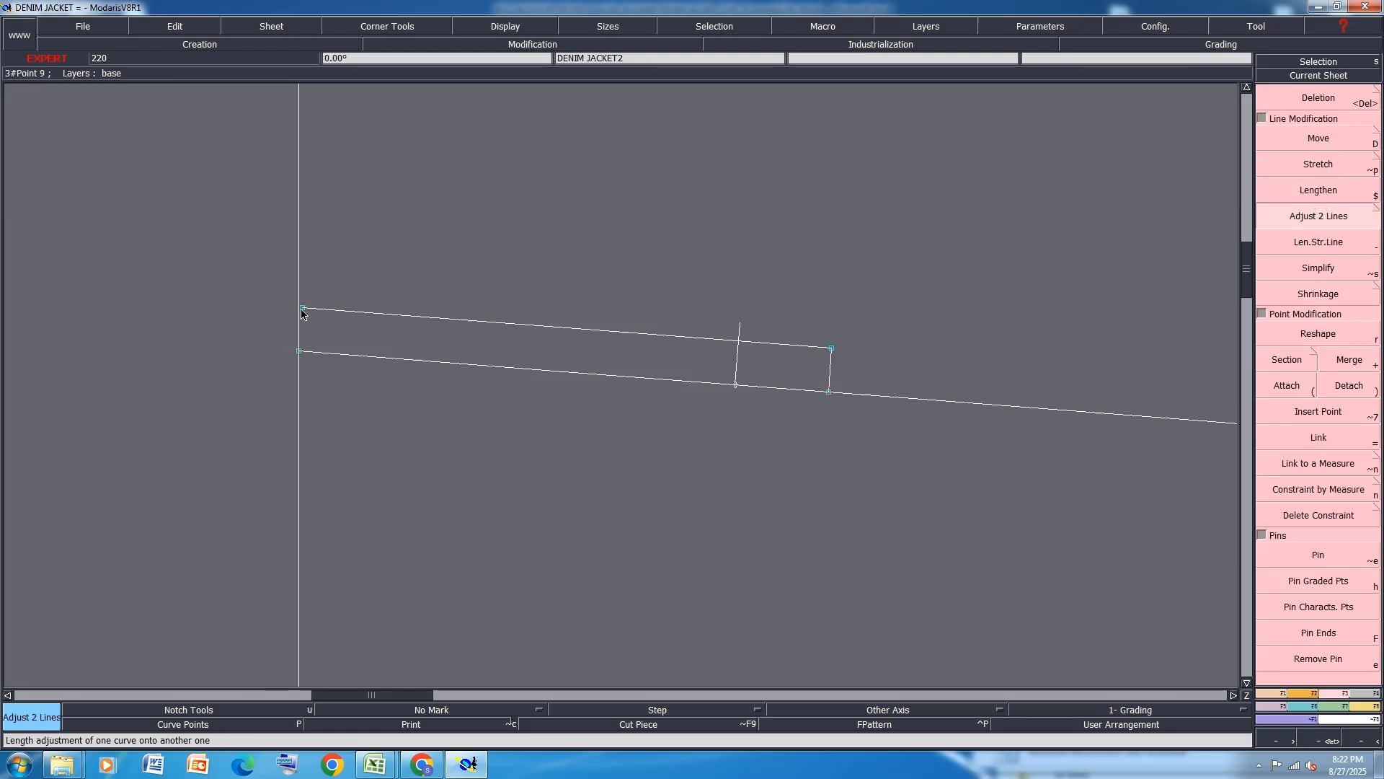
click(302, 308)
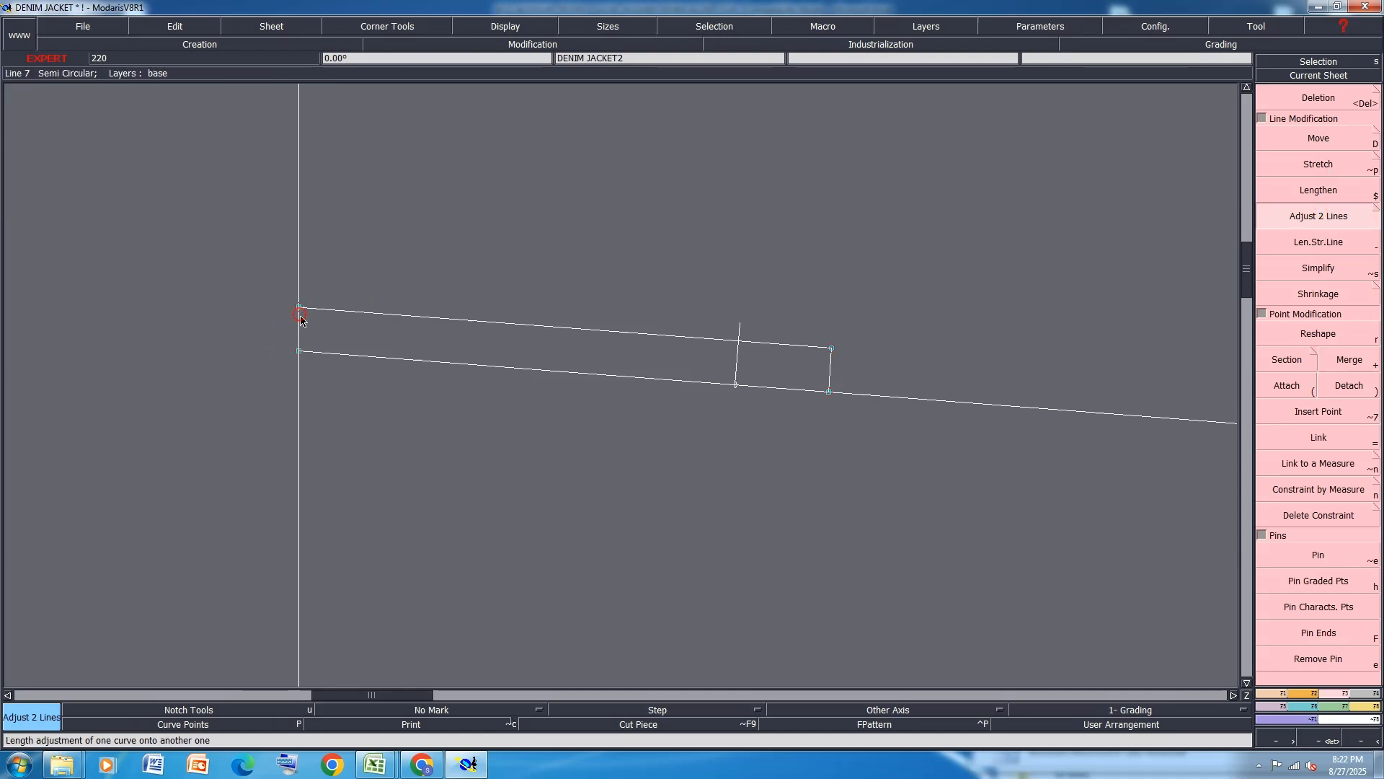
key(Delete)
scroll(357, 254, down, 1)
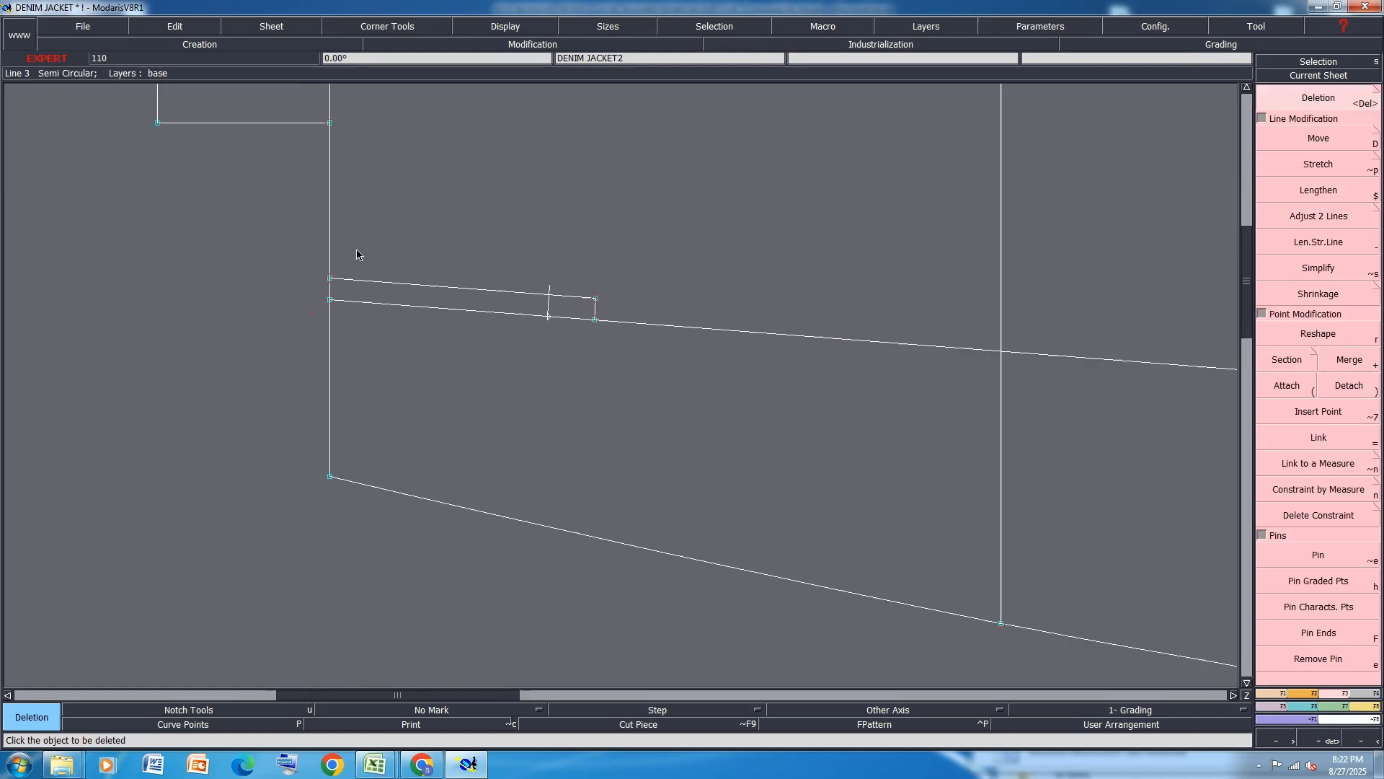
scroll(596, 287, down, 2)
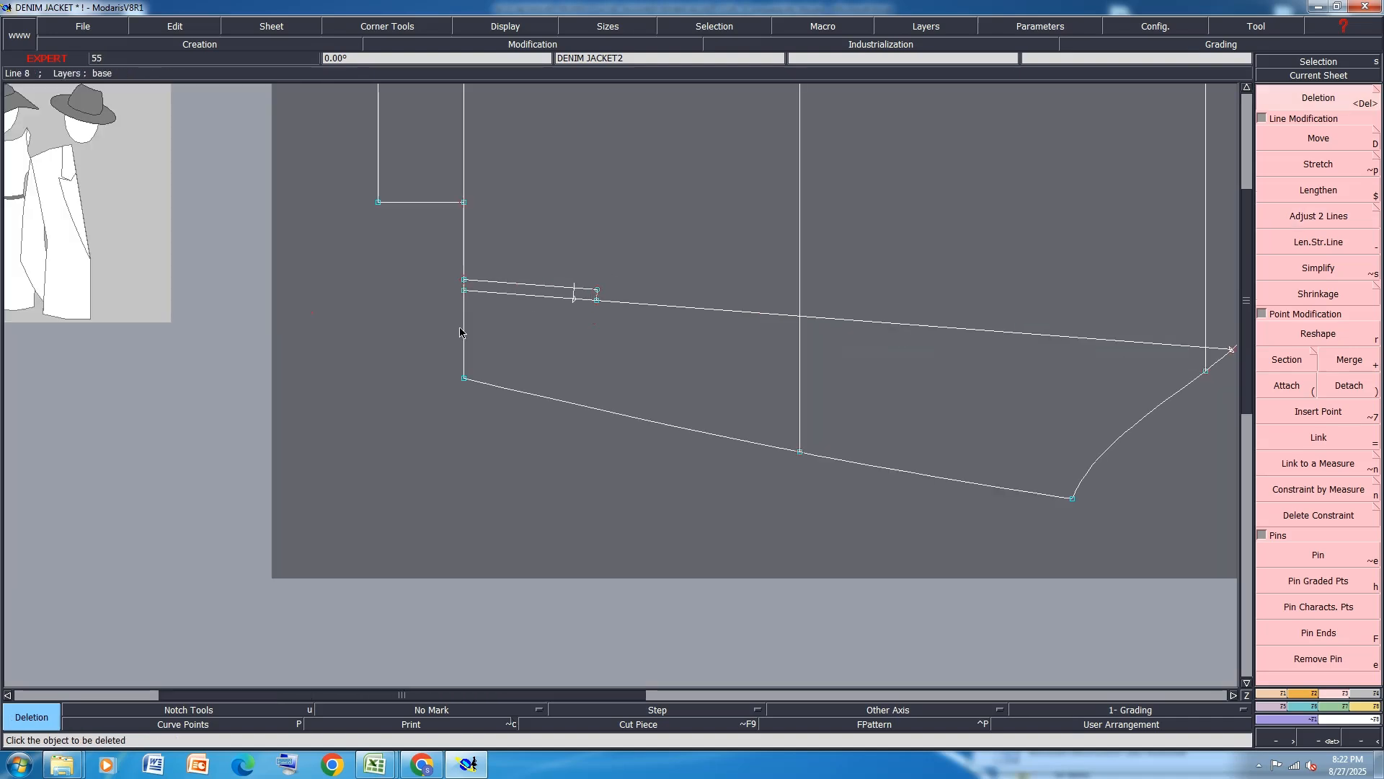
Try to extract the lower sleeve panel with the Seam tool, joining the placket strip and carrying the placket lines along.
drag(608, 273, 419, 335)
scroll(284, 340, down, 2)
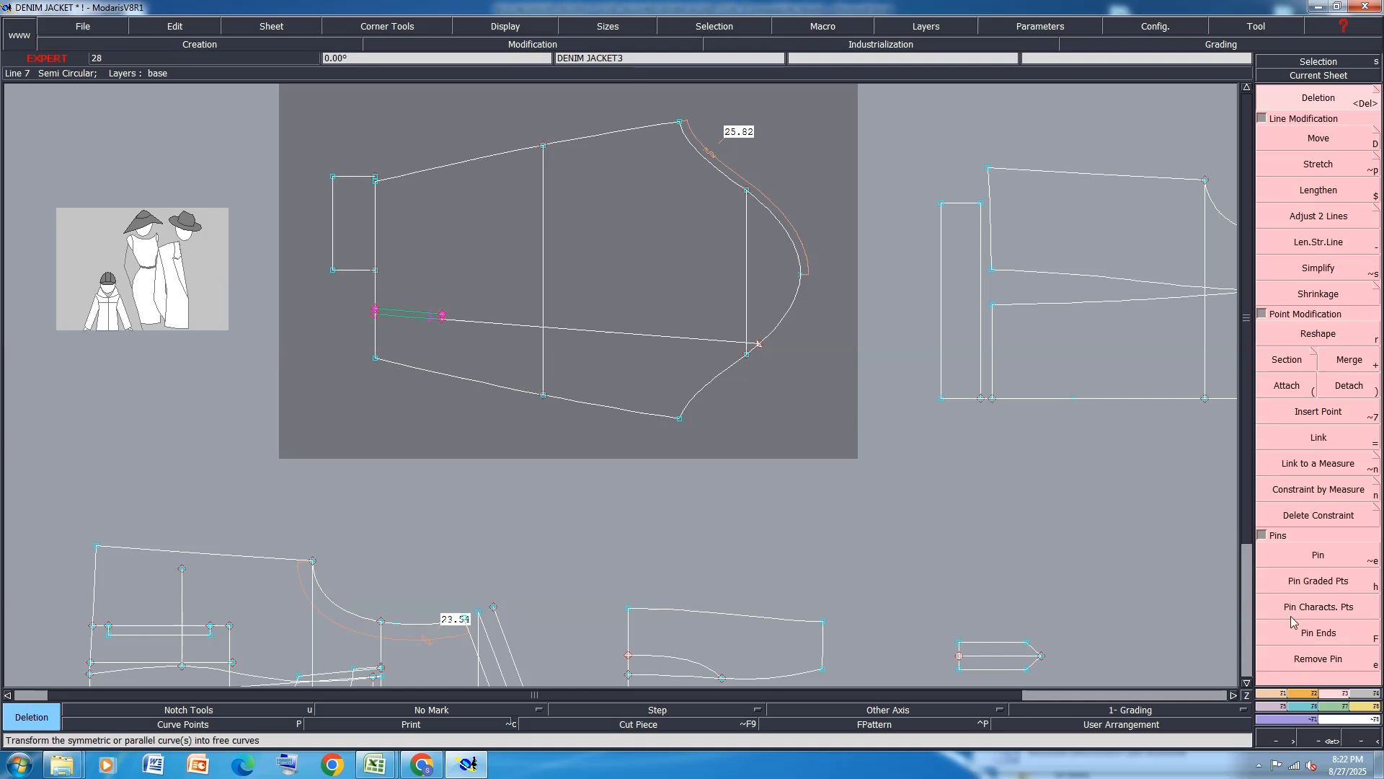
click(1359, 695)
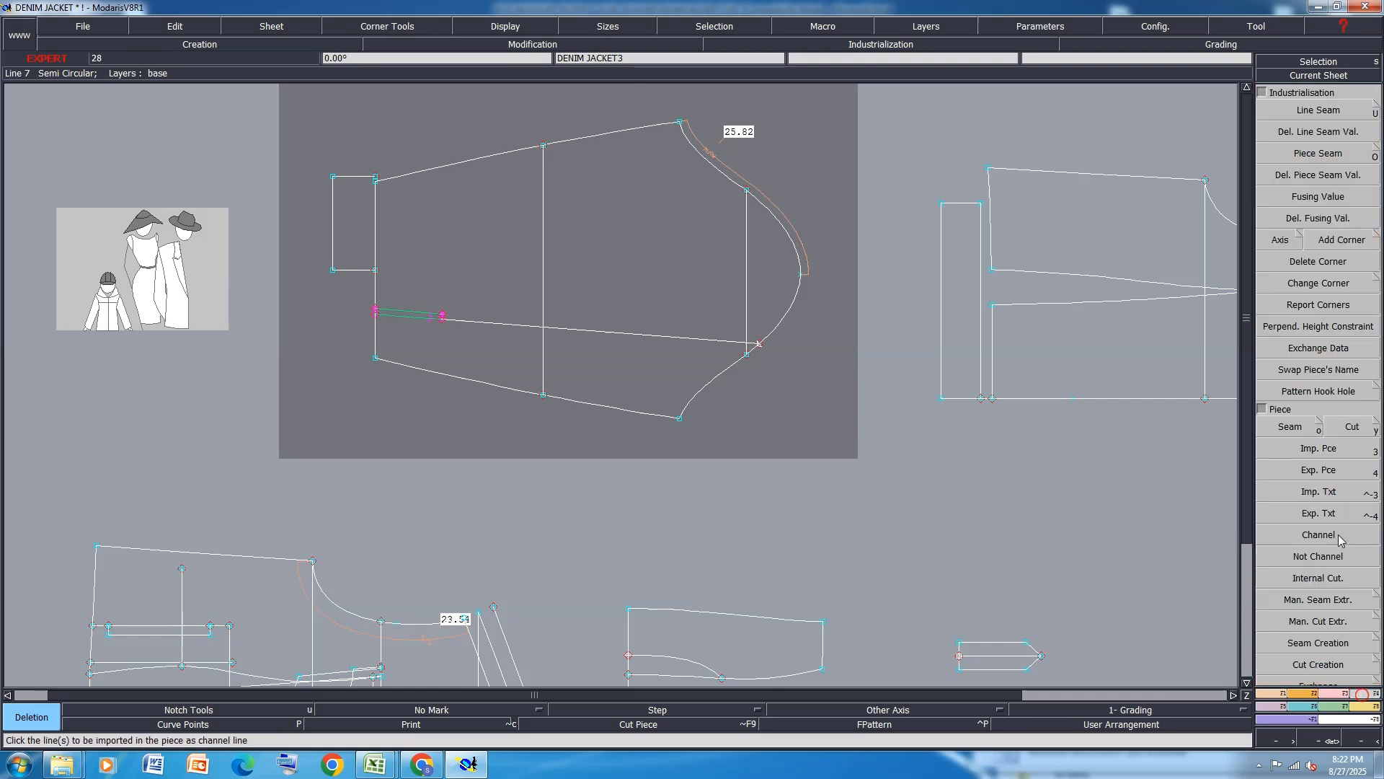
click(1302, 425)
click(503, 354)
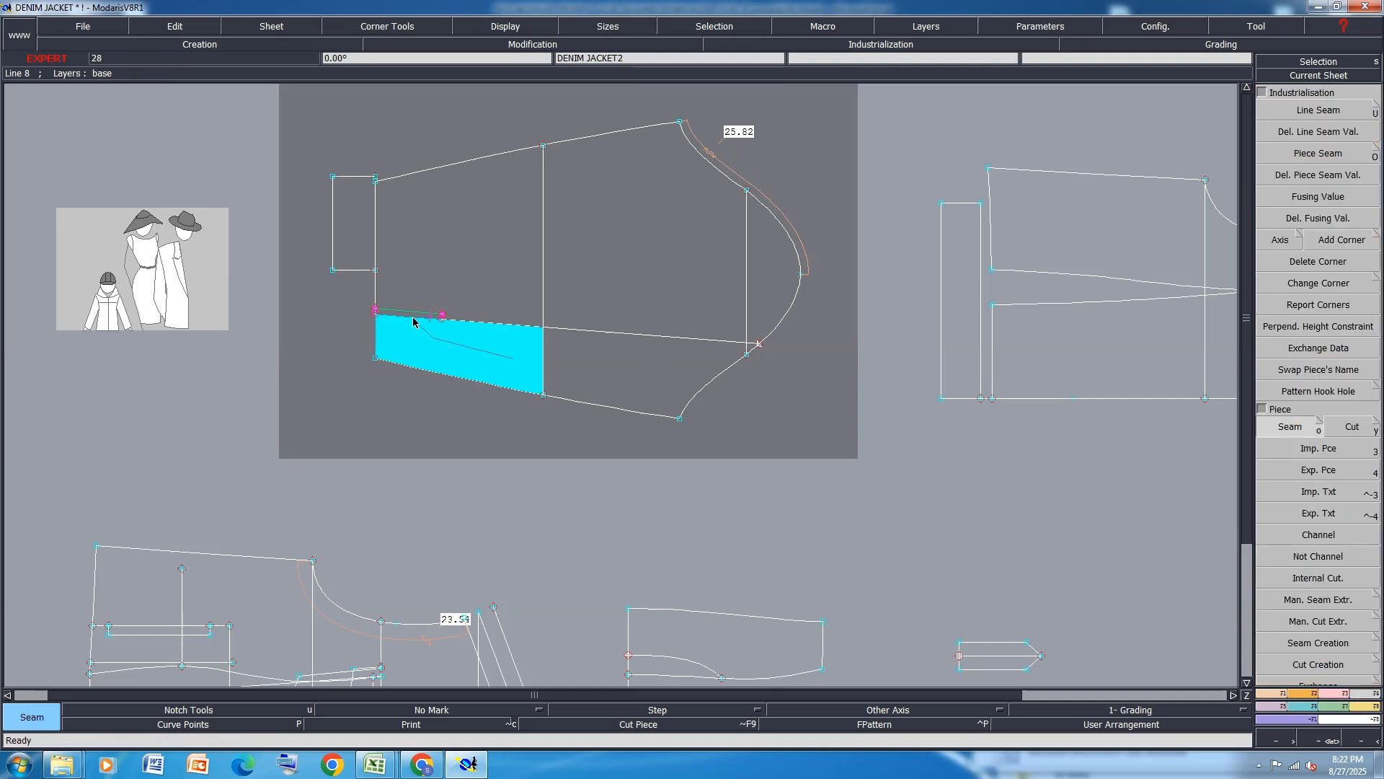
click(593, 365)
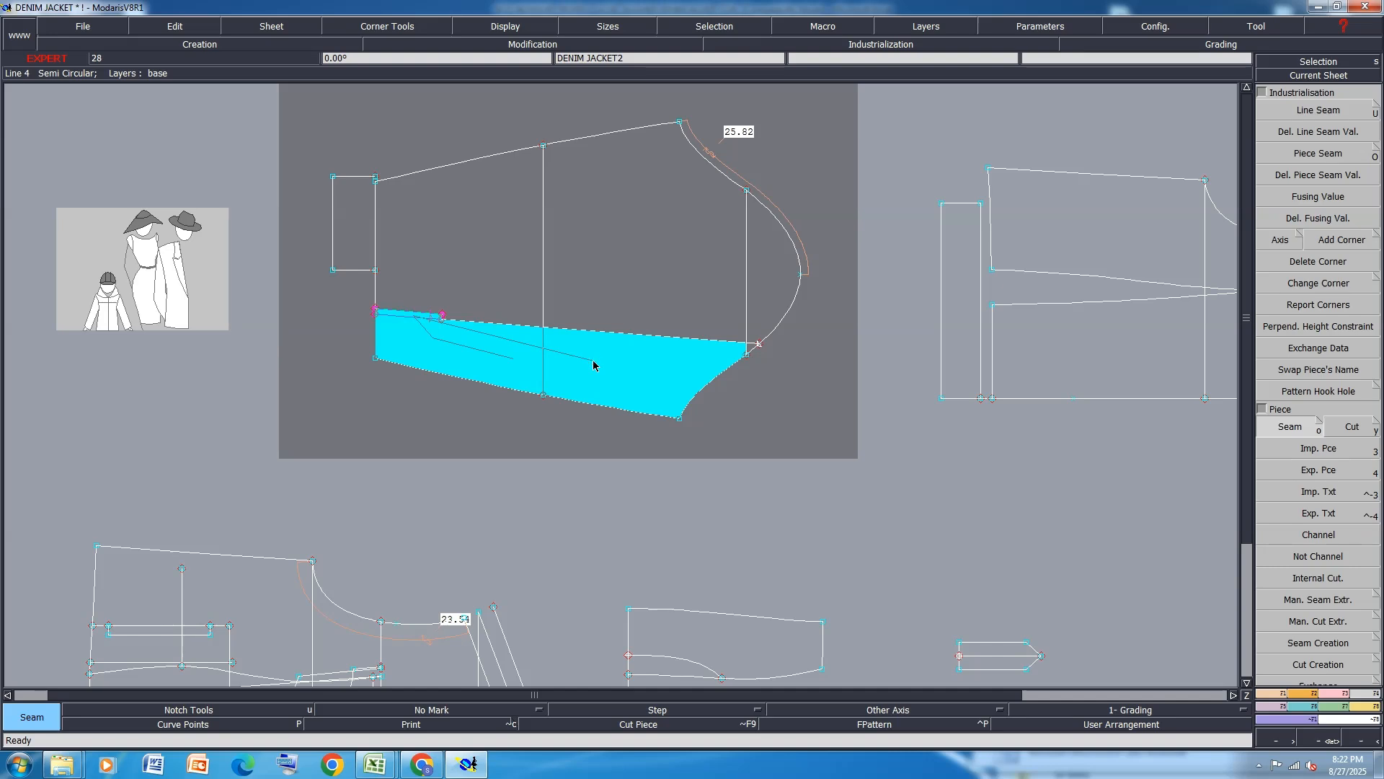
right_click(593, 361)
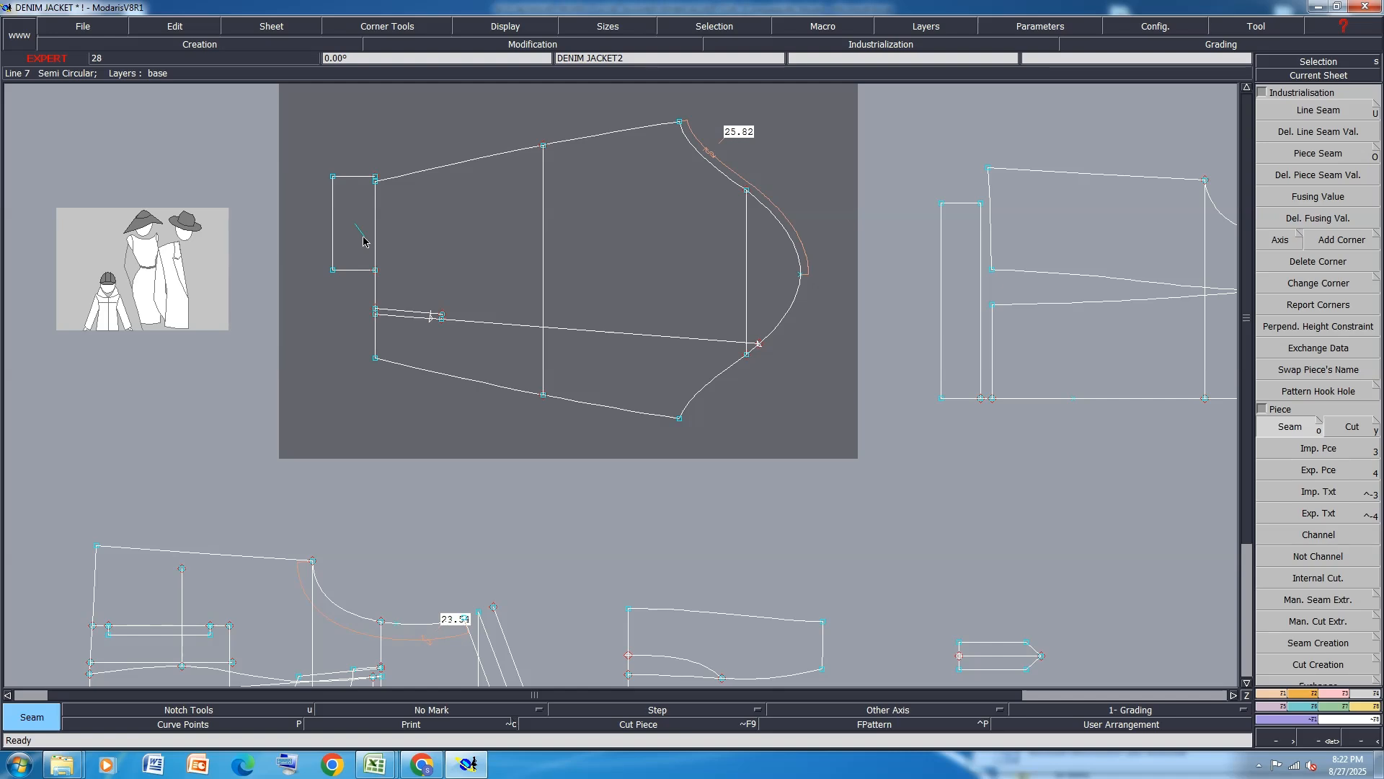
Extract the upper sleeve panel as a piece, joining the placket strip and including the elbow and cap lines.
click(747, 262)
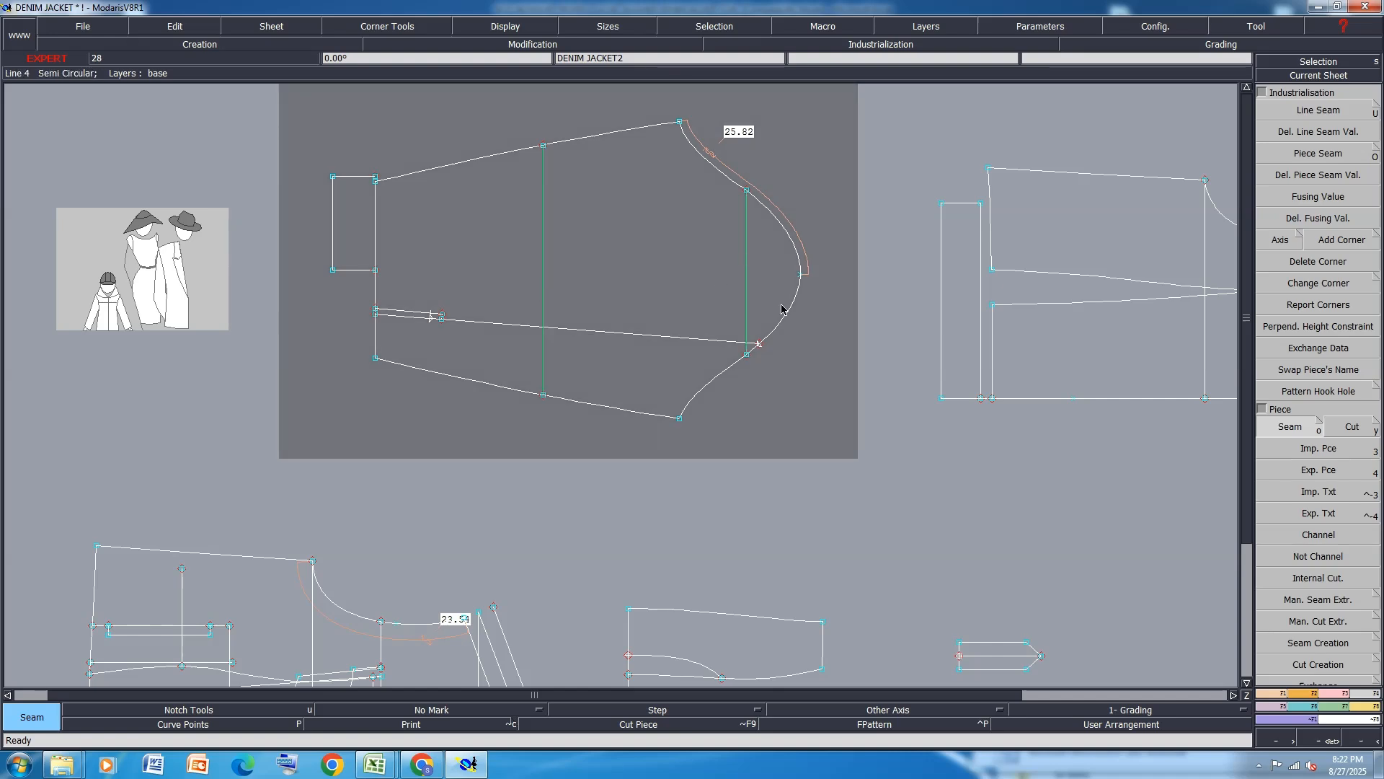
click(783, 271)
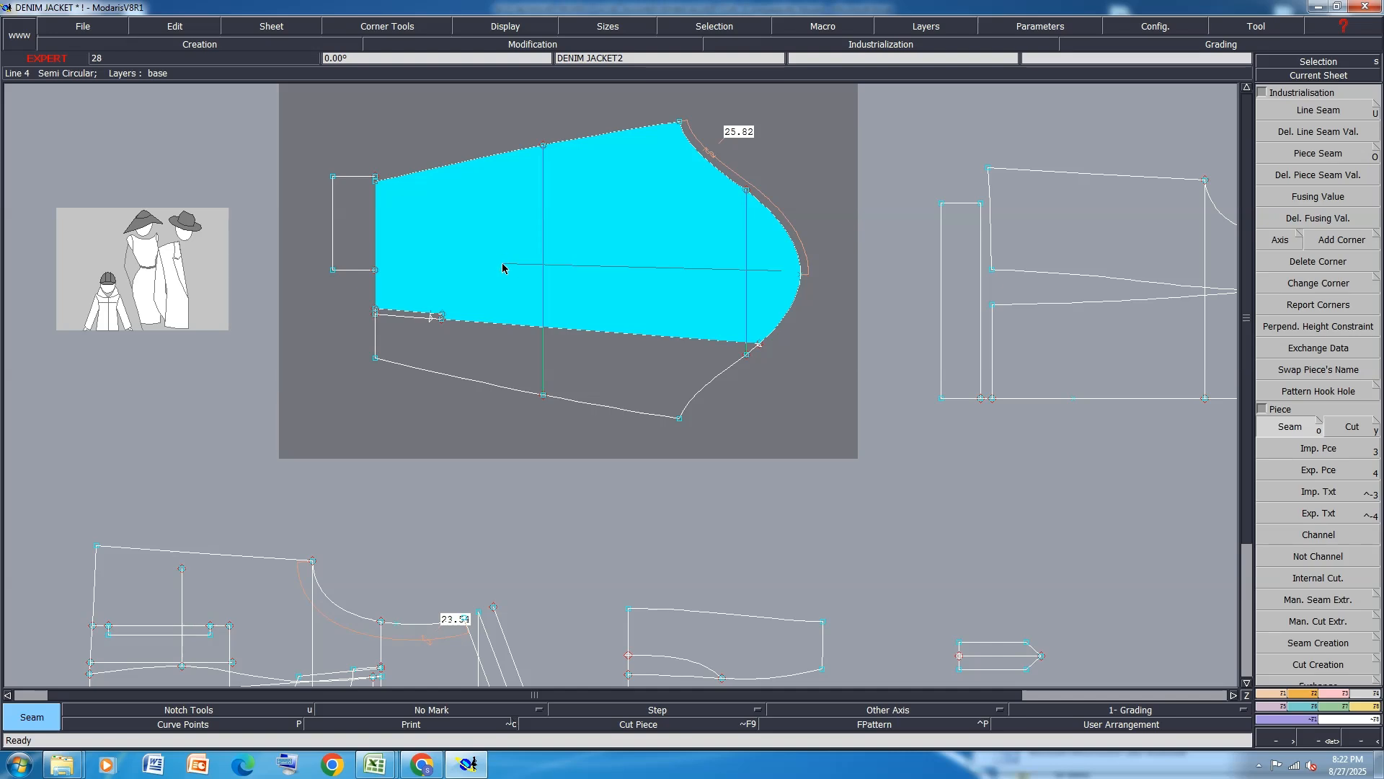
click(502, 265)
click(419, 317)
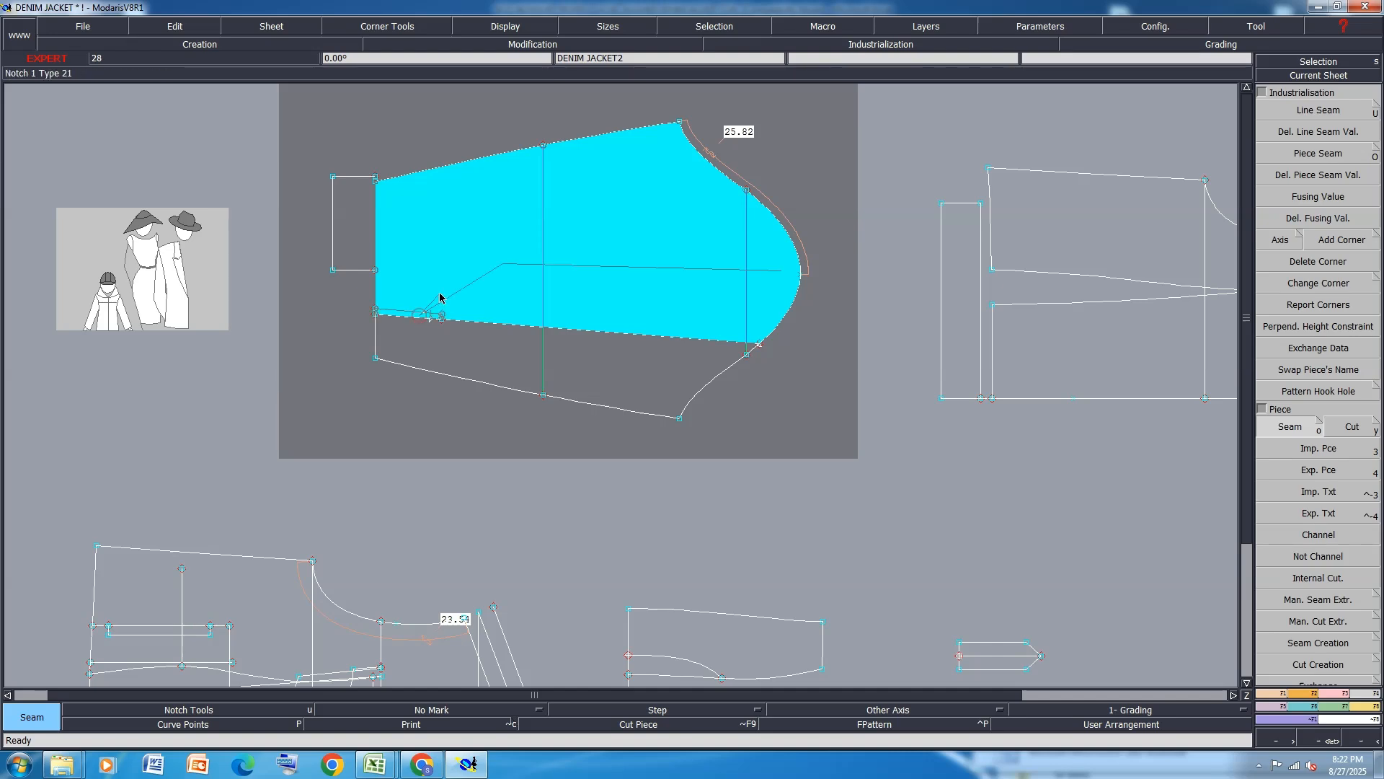
right_click(711, 495)
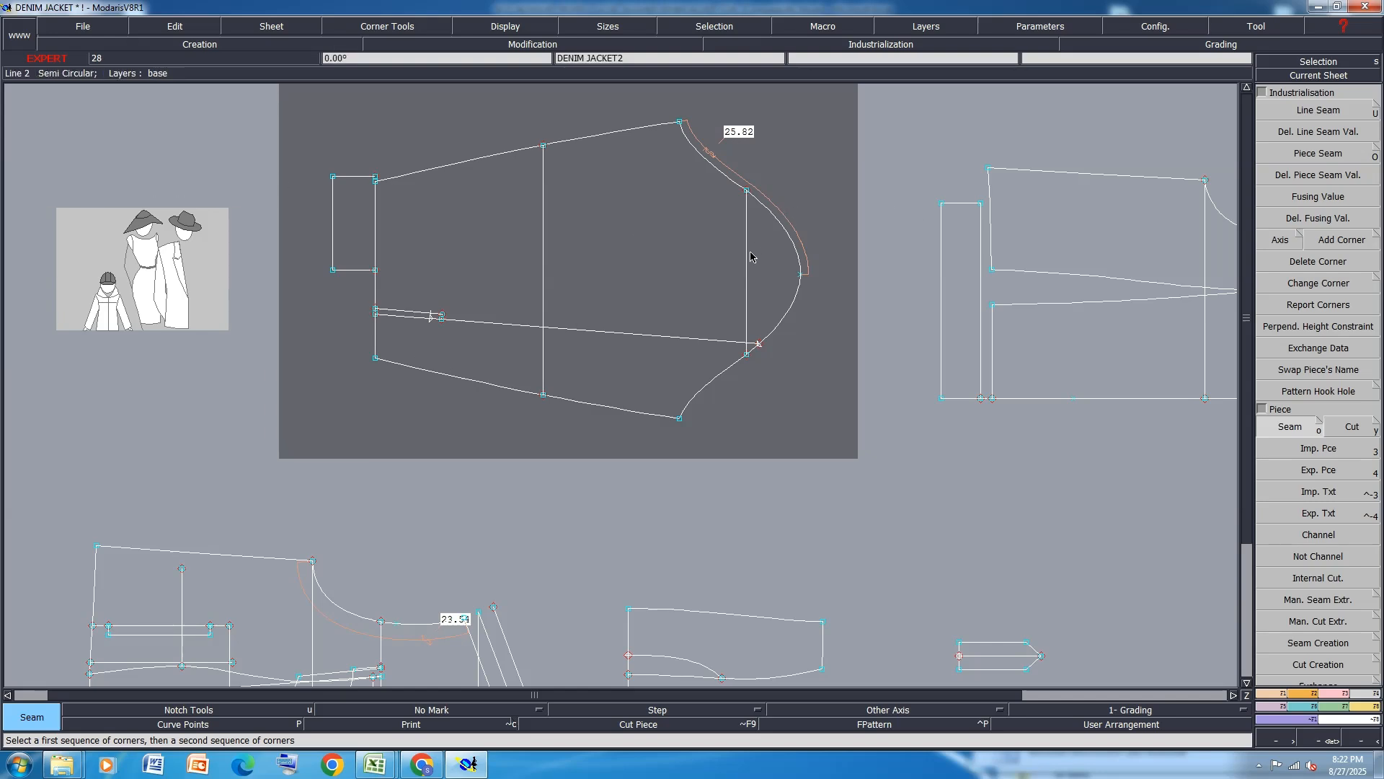
Close the cuff's open corner with a straight line, extract the cuff as a piece and arrange all sheets on the desk.
scroll(376, 176, up, 4)
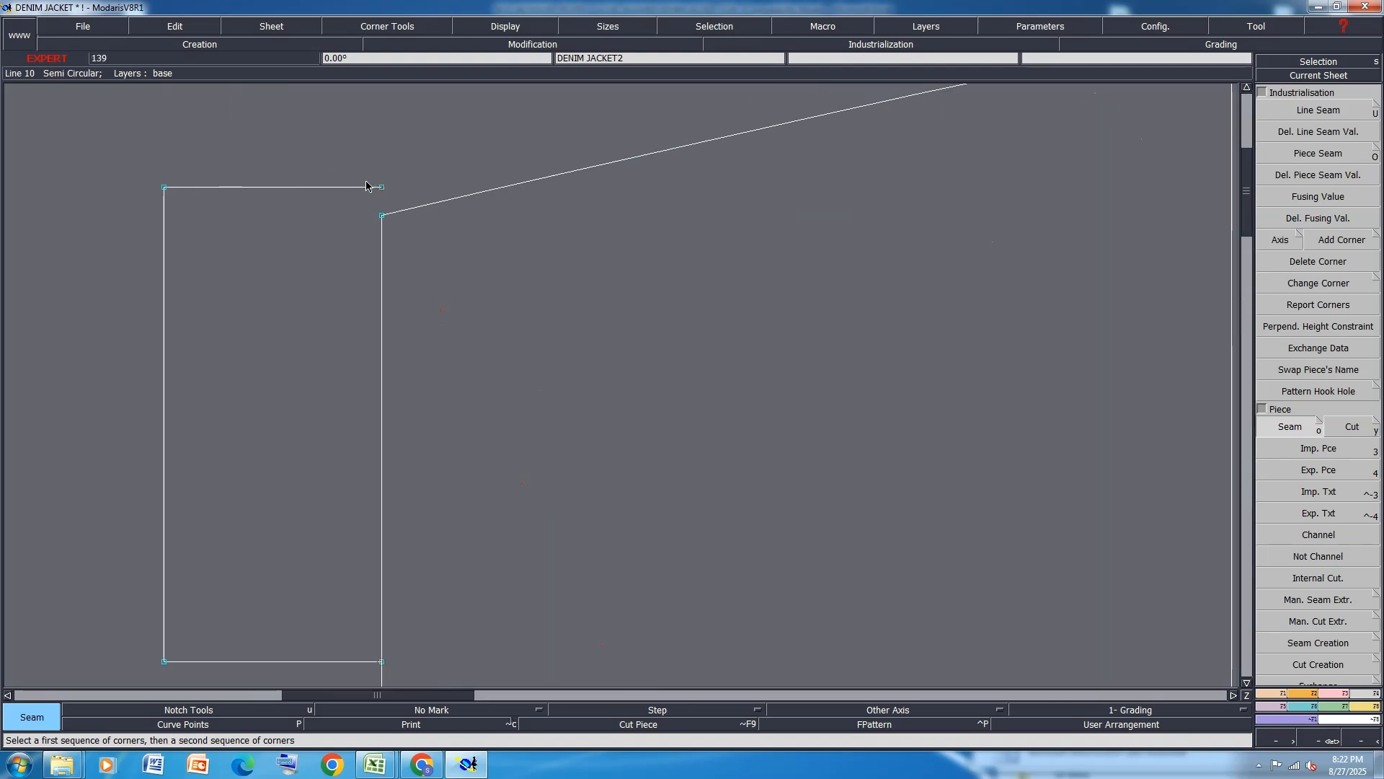
key(d)
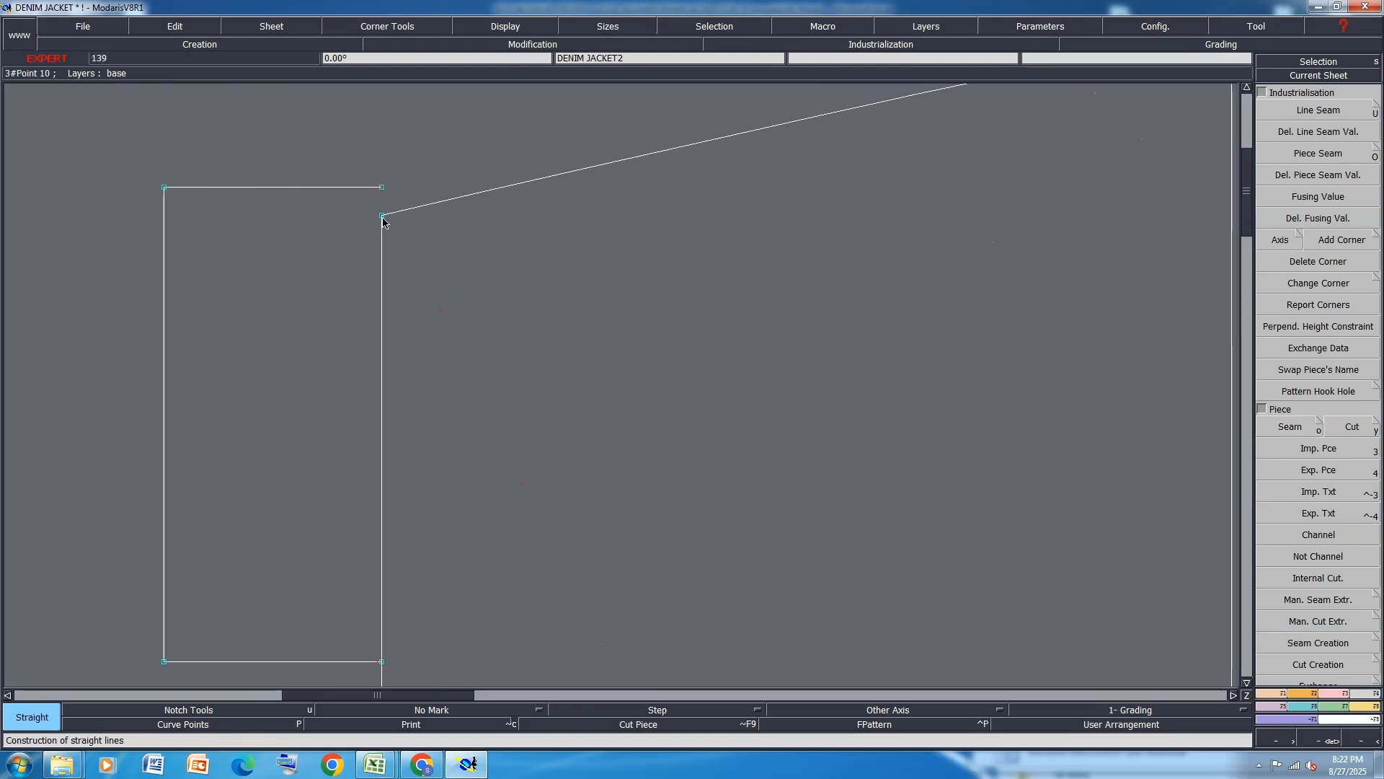
click(382, 188)
click(383, 215)
scroll(378, 214, down, 4)
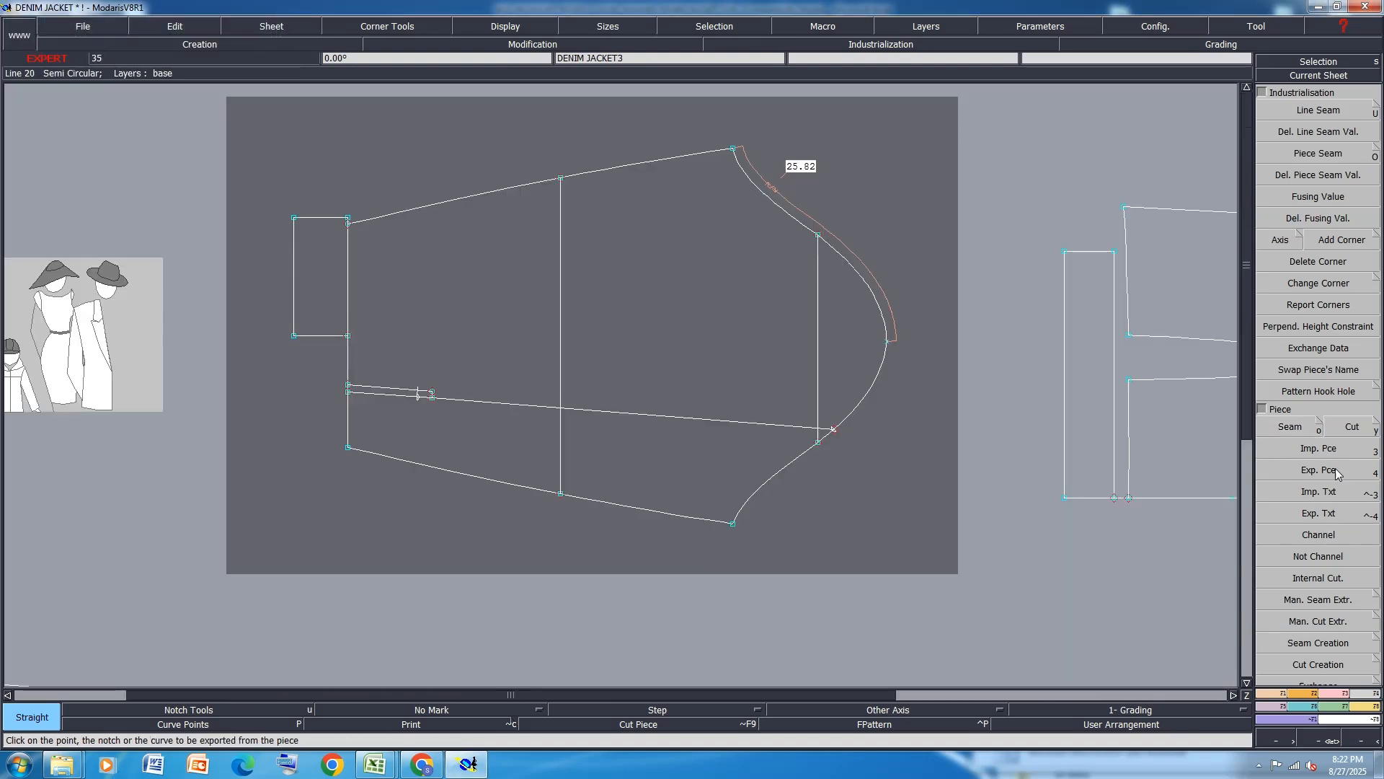
click(1290, 426)
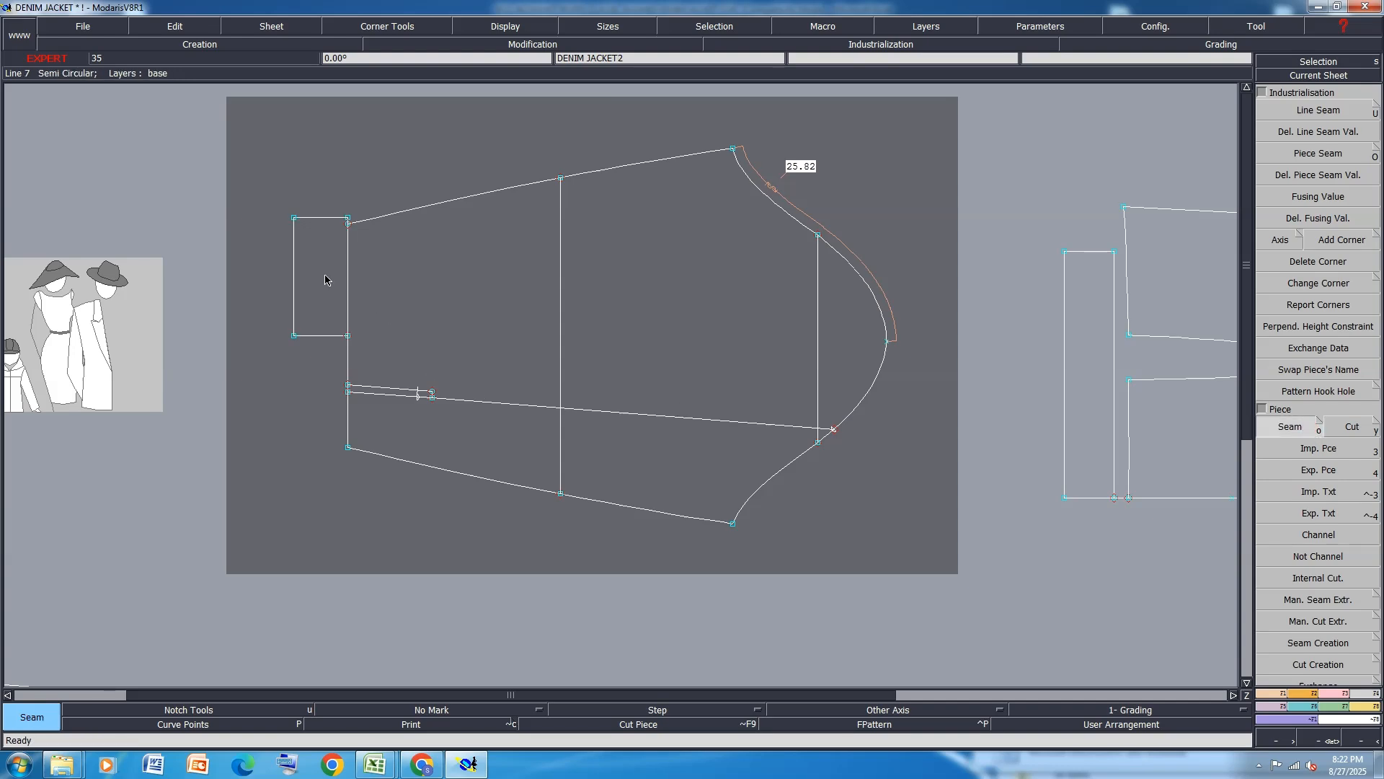
key(j)
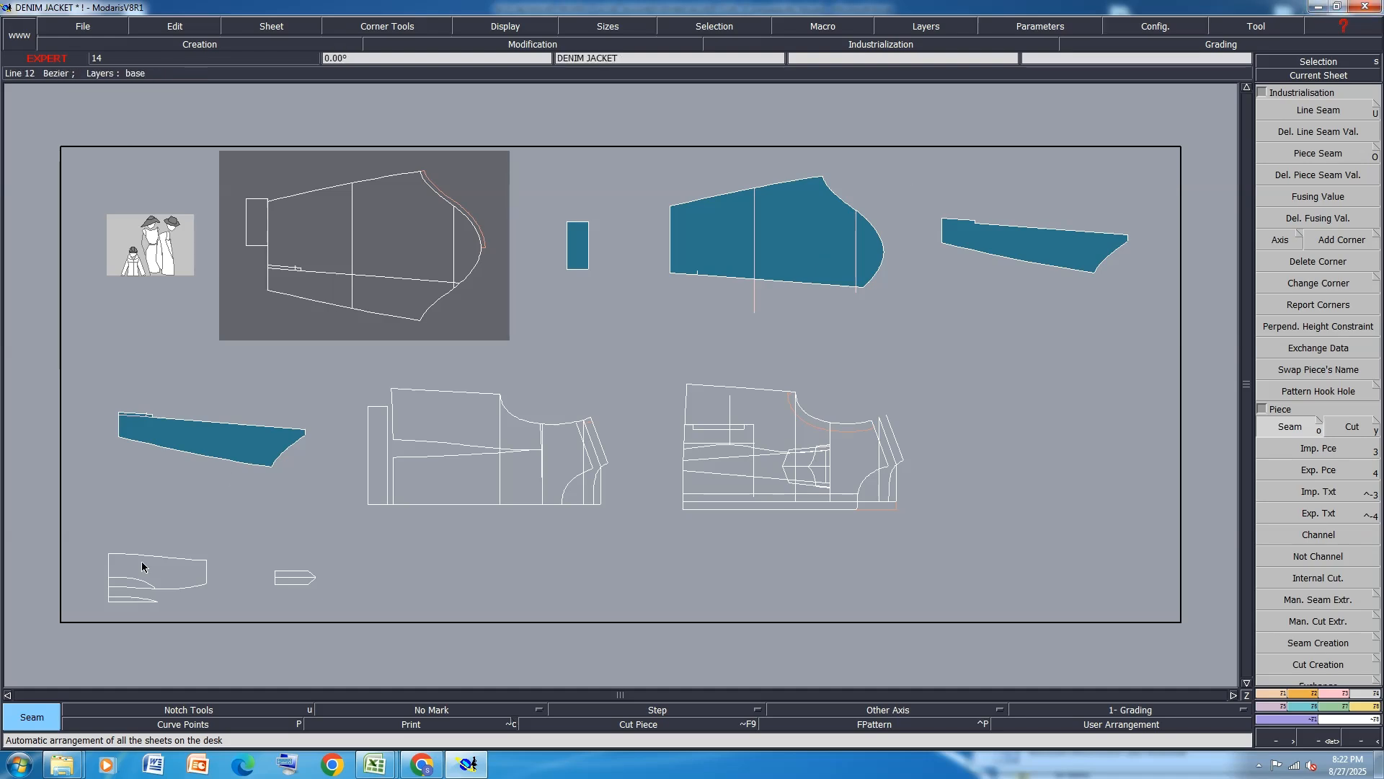
Delete both extracted lower sleeve panel sheets from the desk.
click(251, 447)
key(Delete)
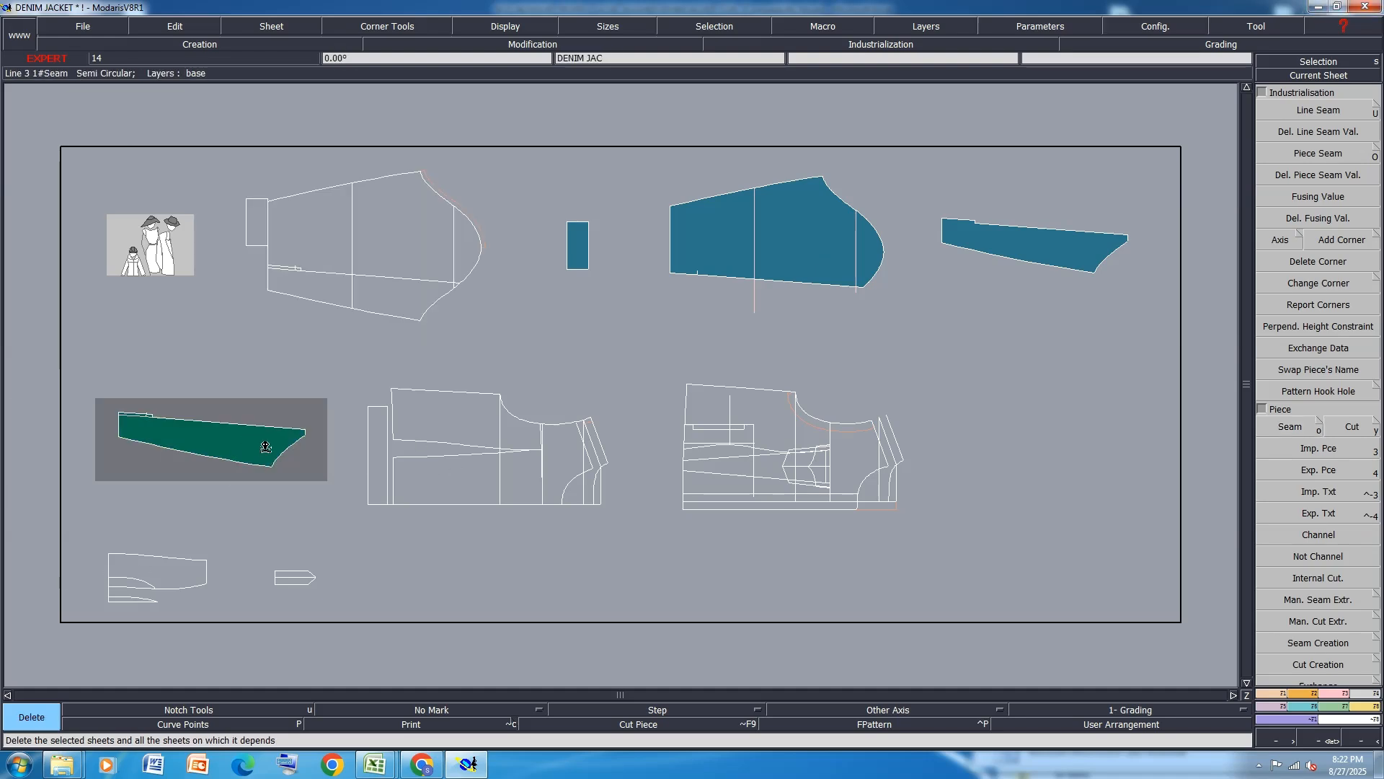
click(282, 436)
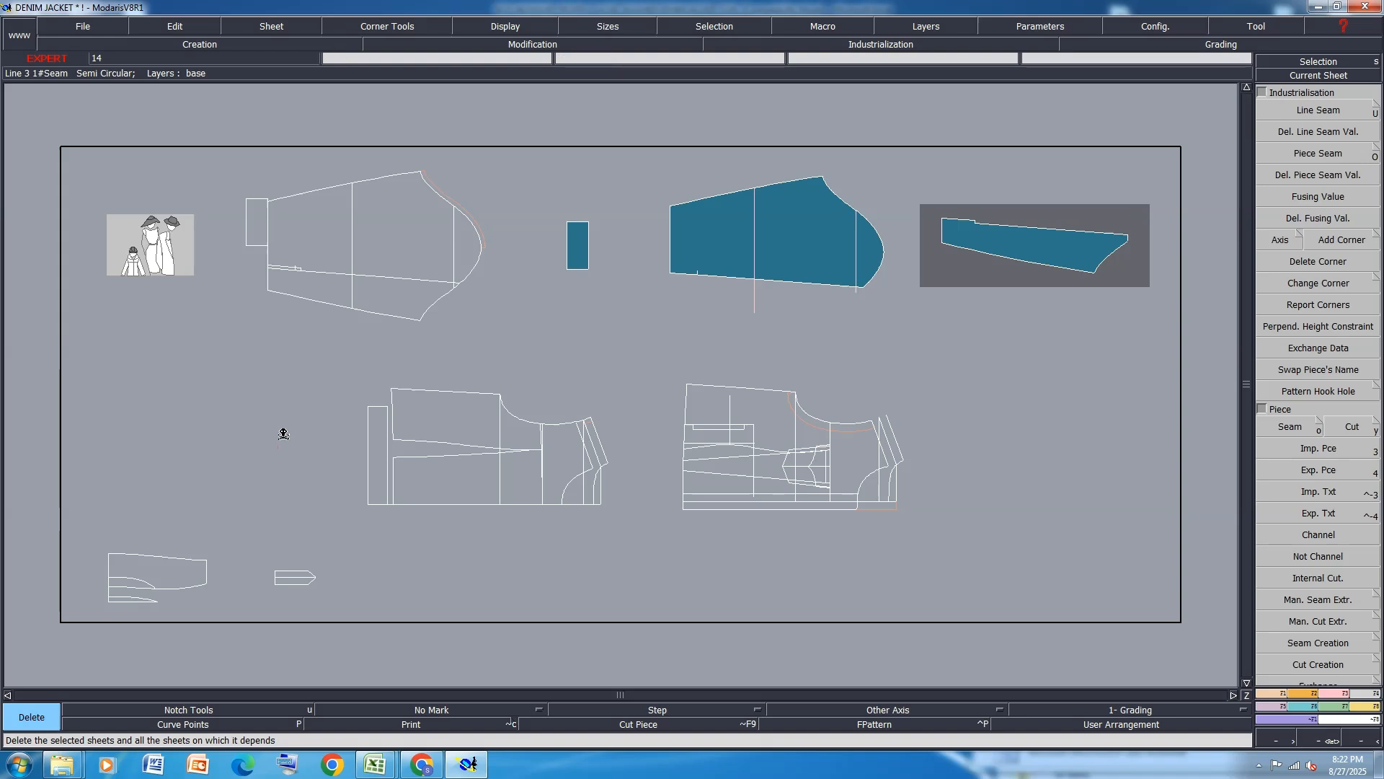
click(1295, 427)
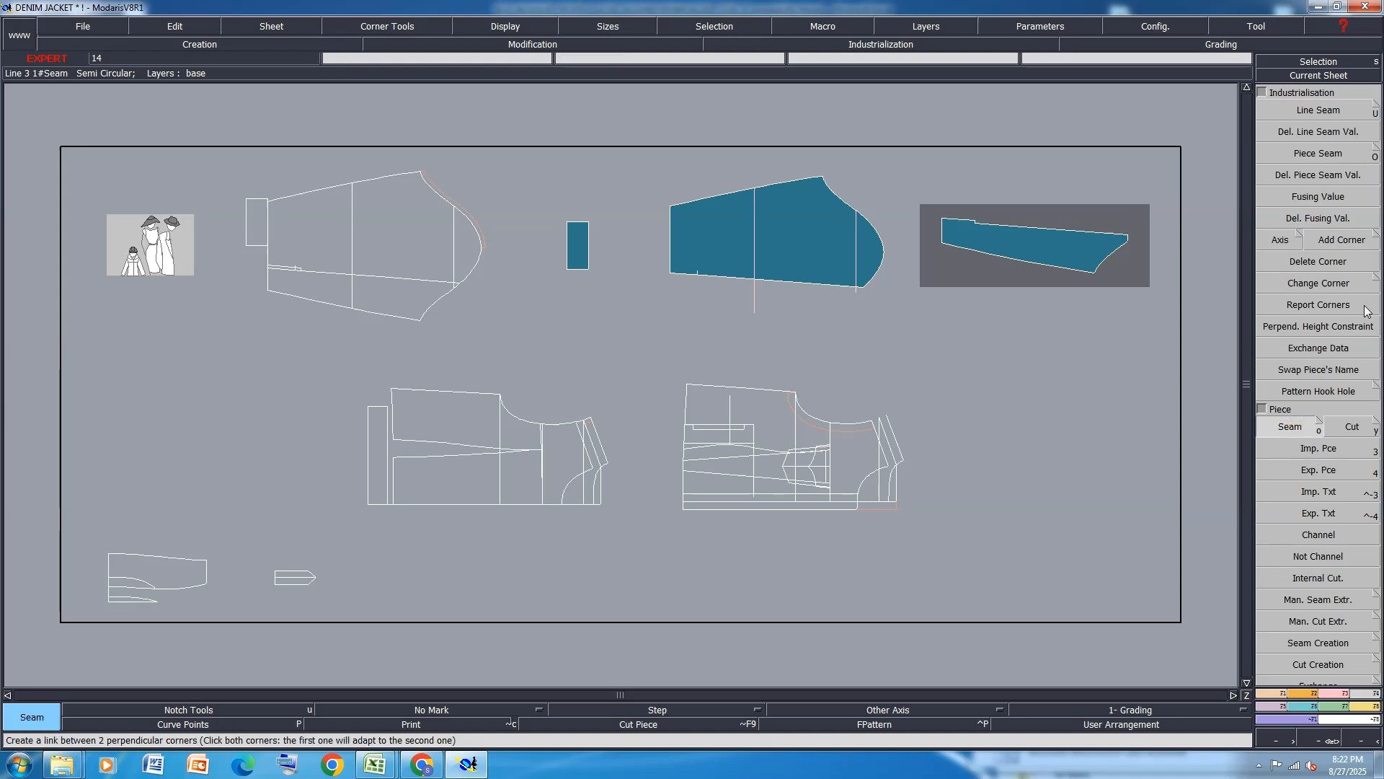
key(Delete)
click(1074, 255)
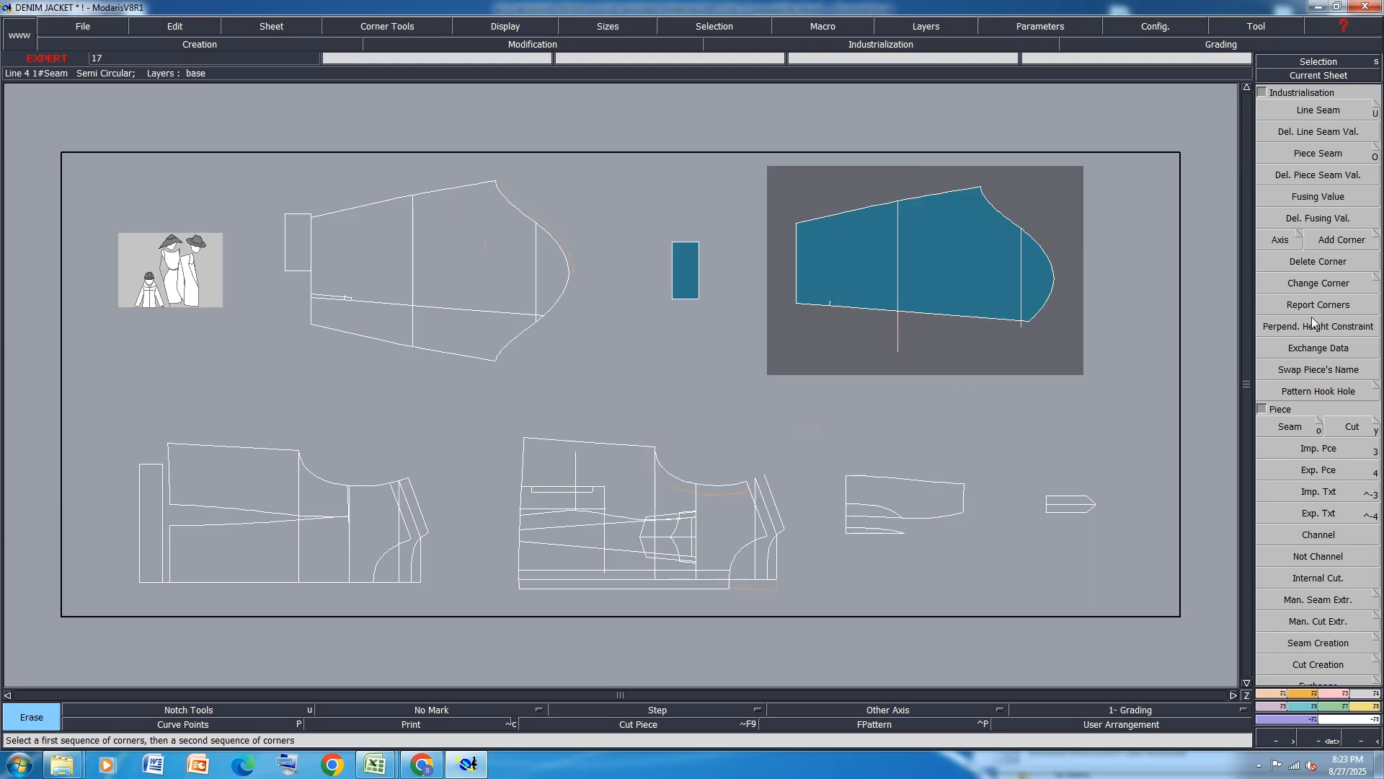
Extract the lower sleeve panel with its placket strip and placket lines as a Seam piece and arrange all sheets.
click(1295, 430)
scroll(361, 309, up, 2)
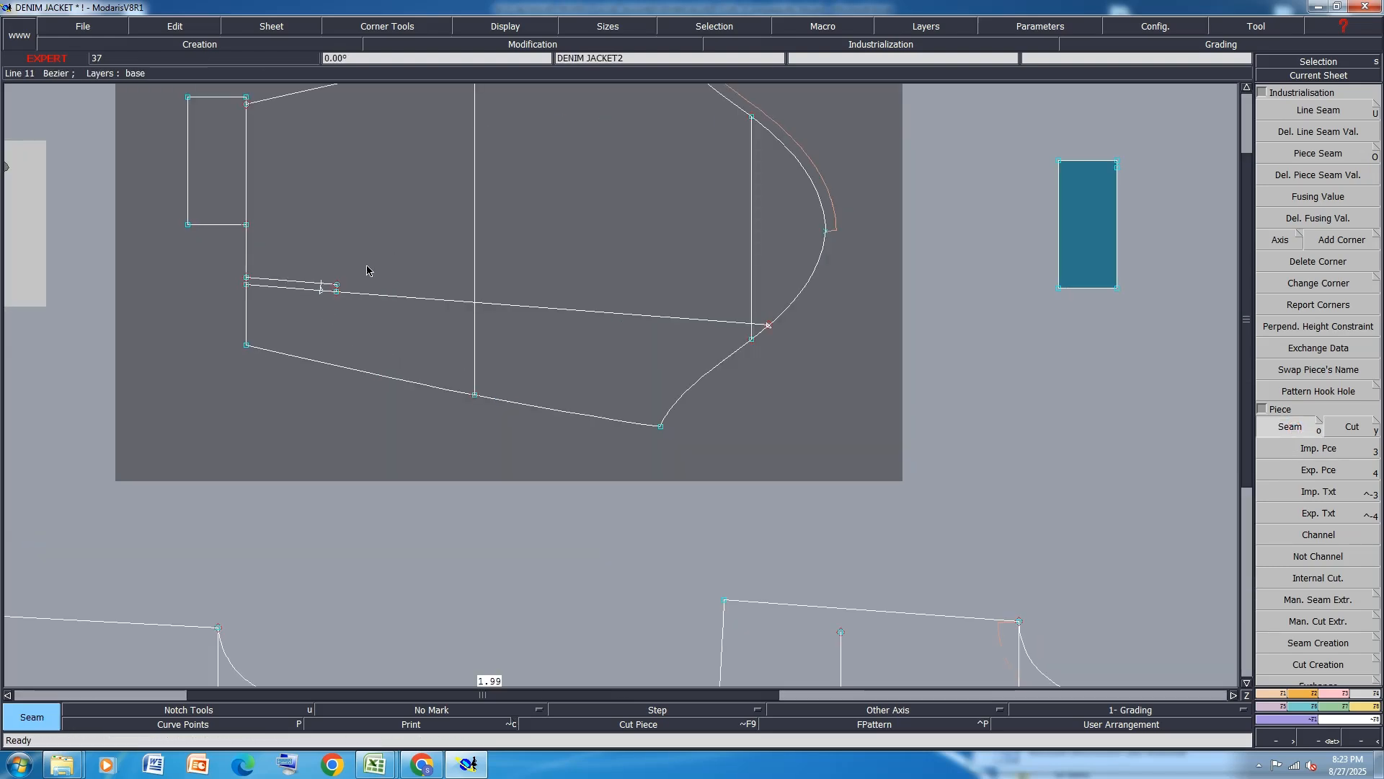
drag(389, 251, 218, 346)
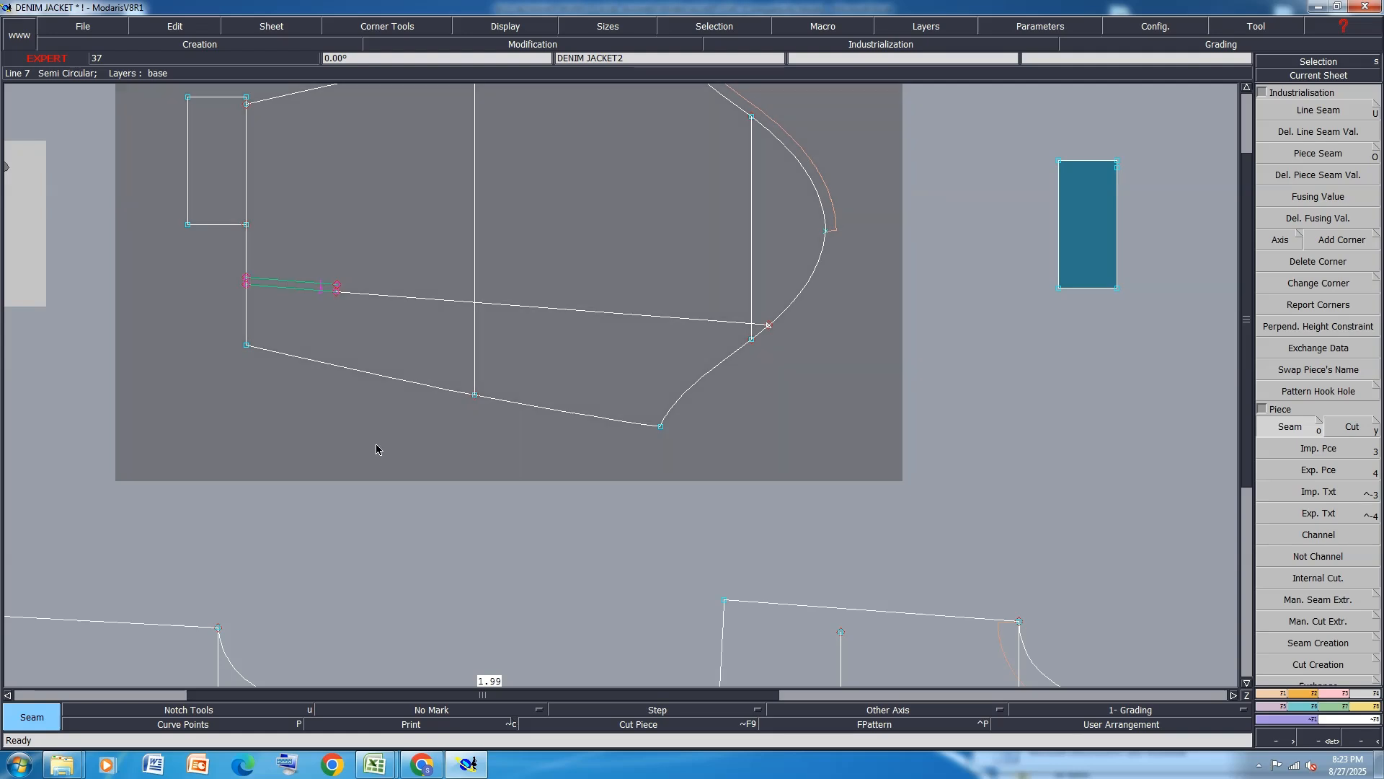
click(304, 310)
click(493, 340)
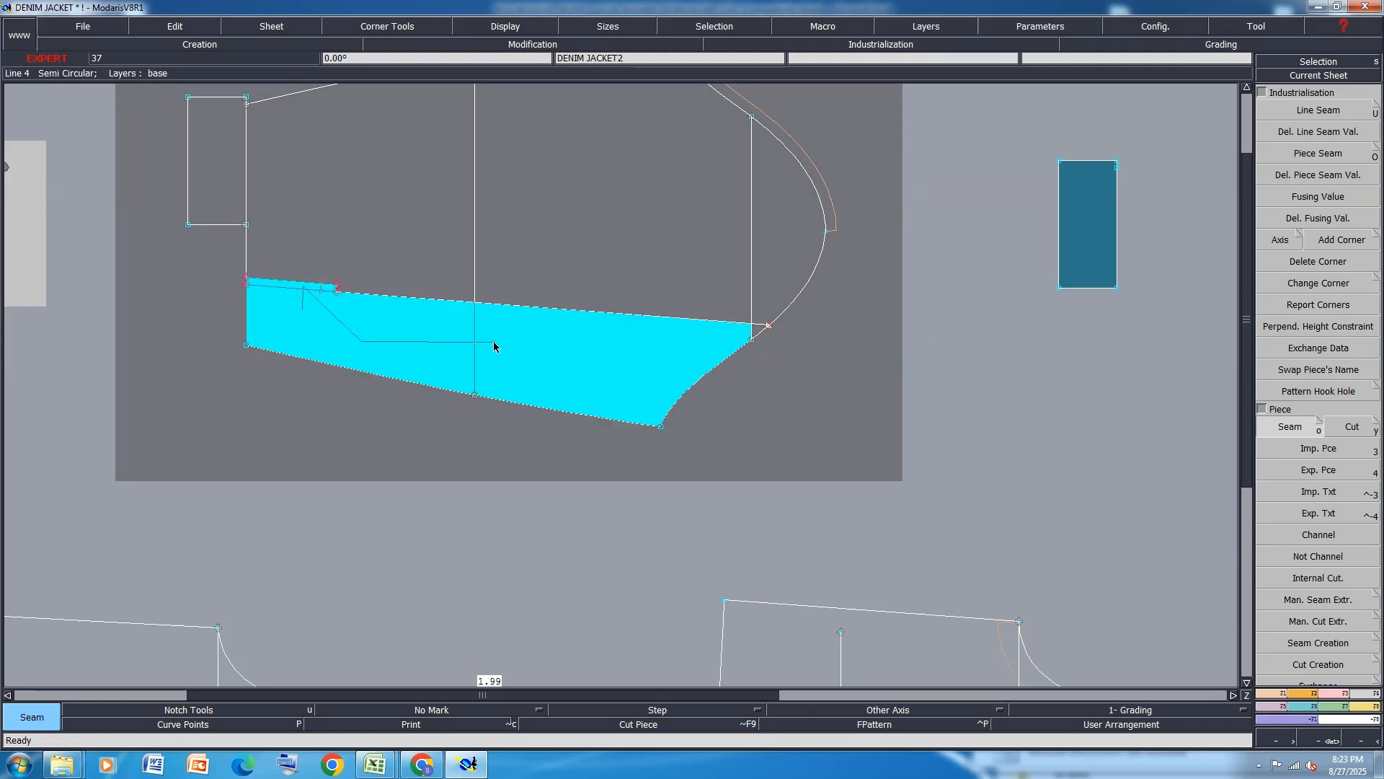
right_click(652, 352)
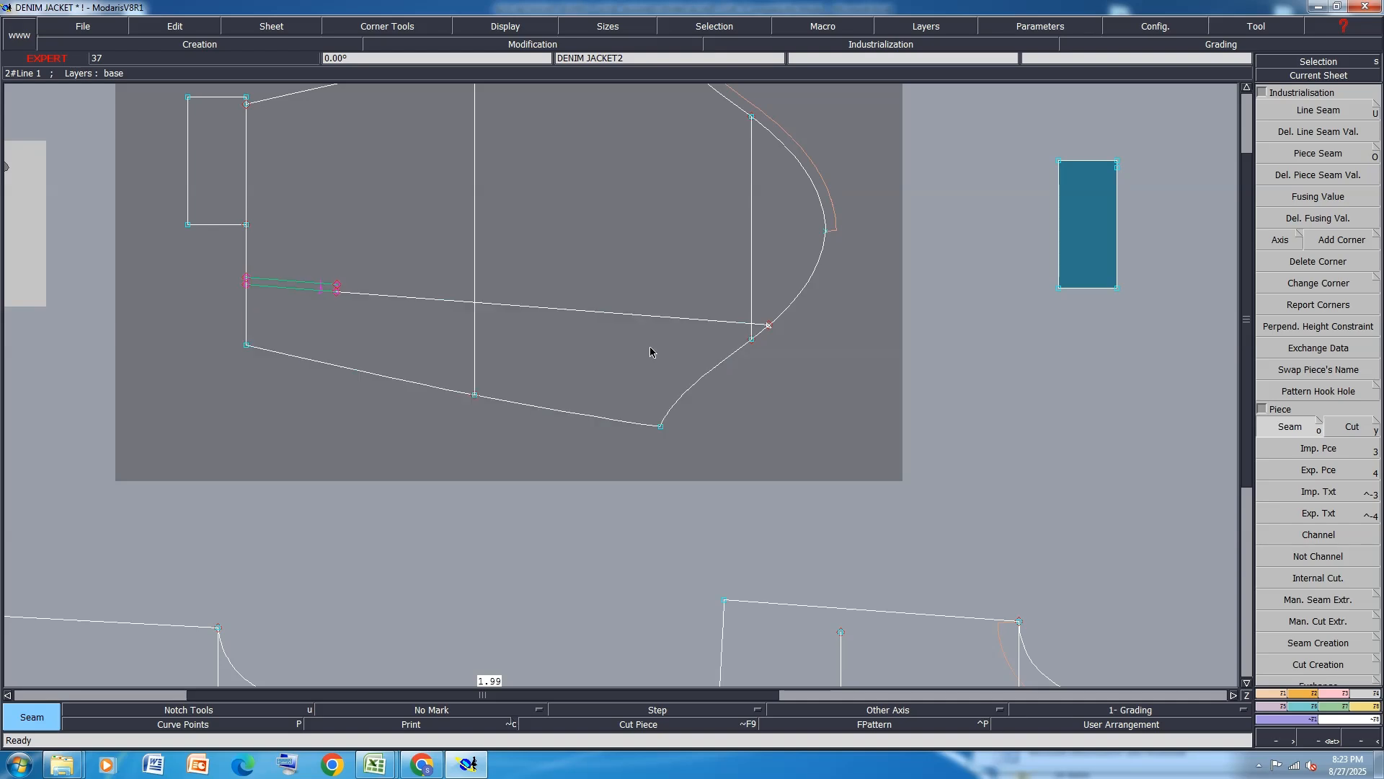
key(j)
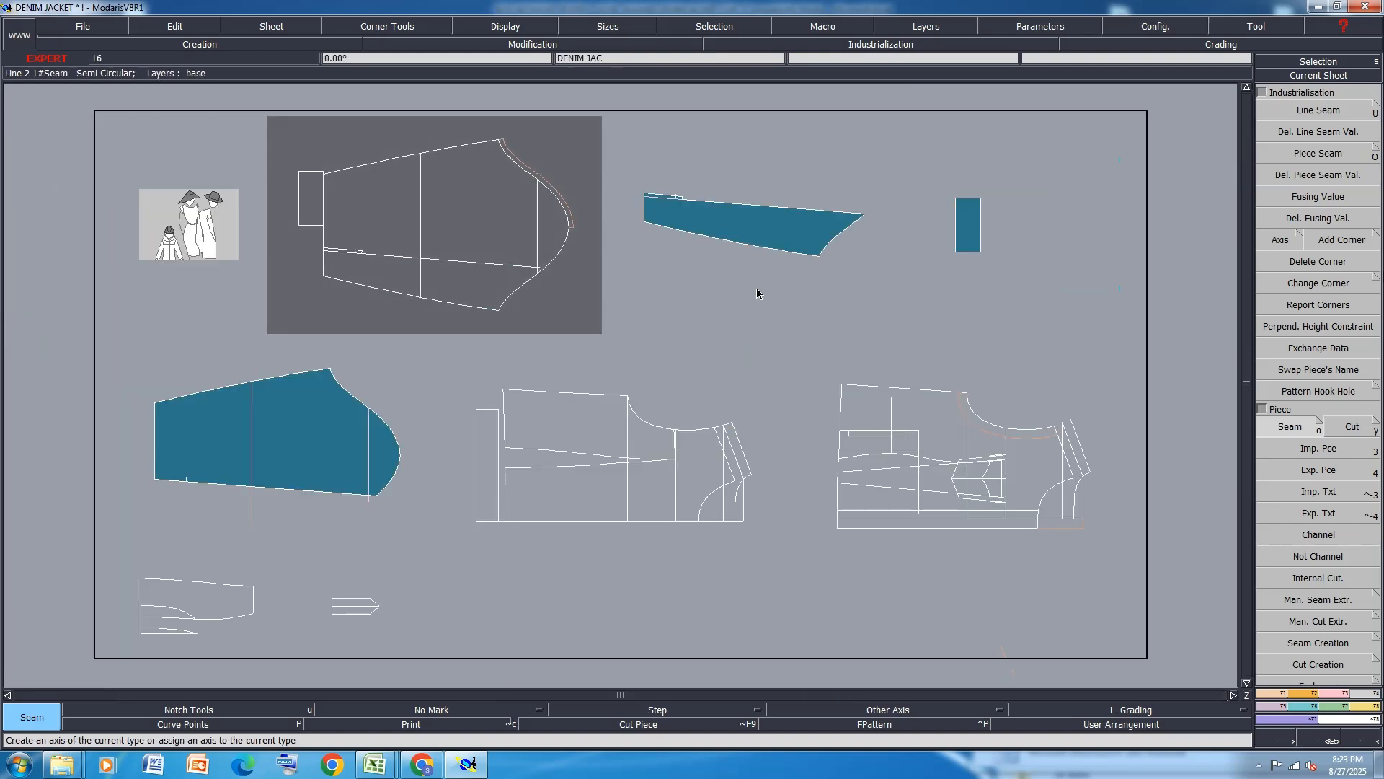
Extract the narrow waistband rectangle of the back bodice as a piece and arrange all sheets.
scroll(625, 569, up, 2)
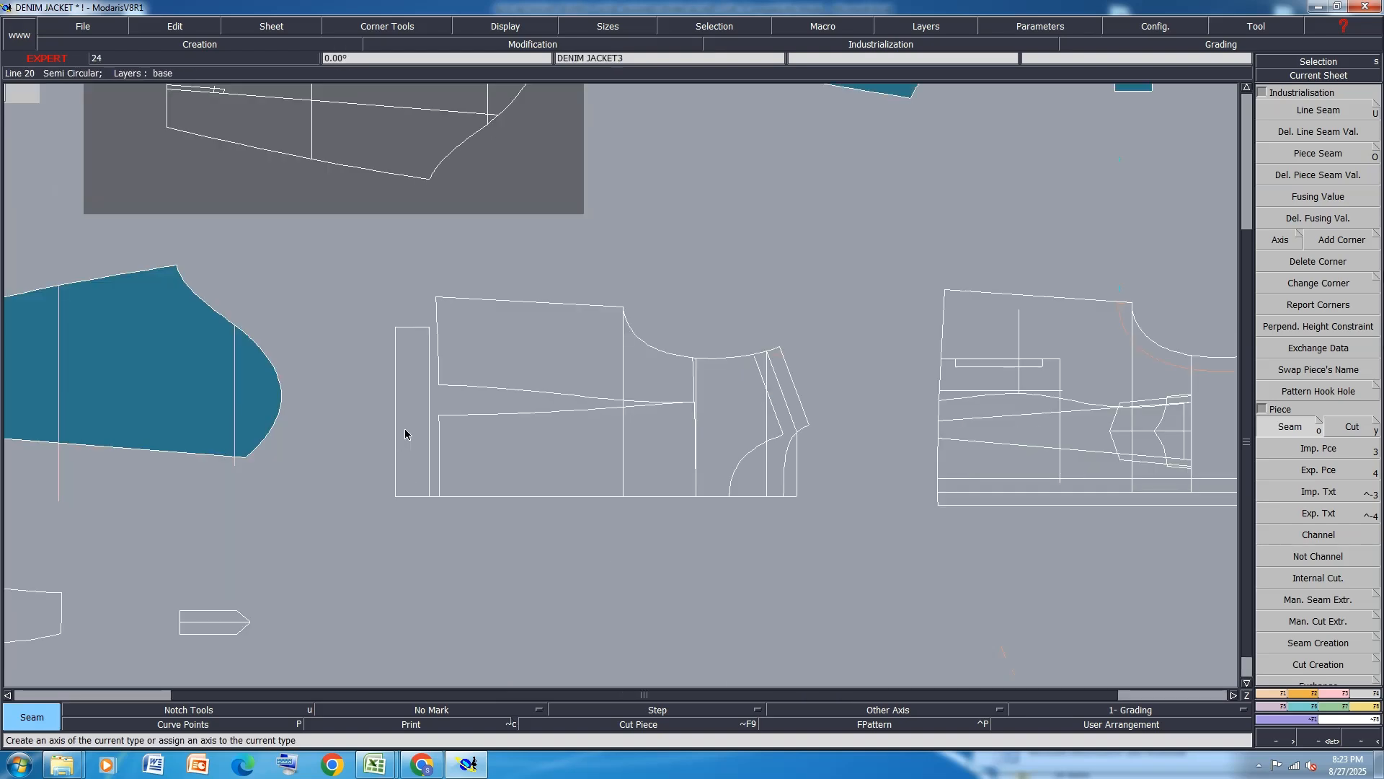
click(424, 417)
key(j)
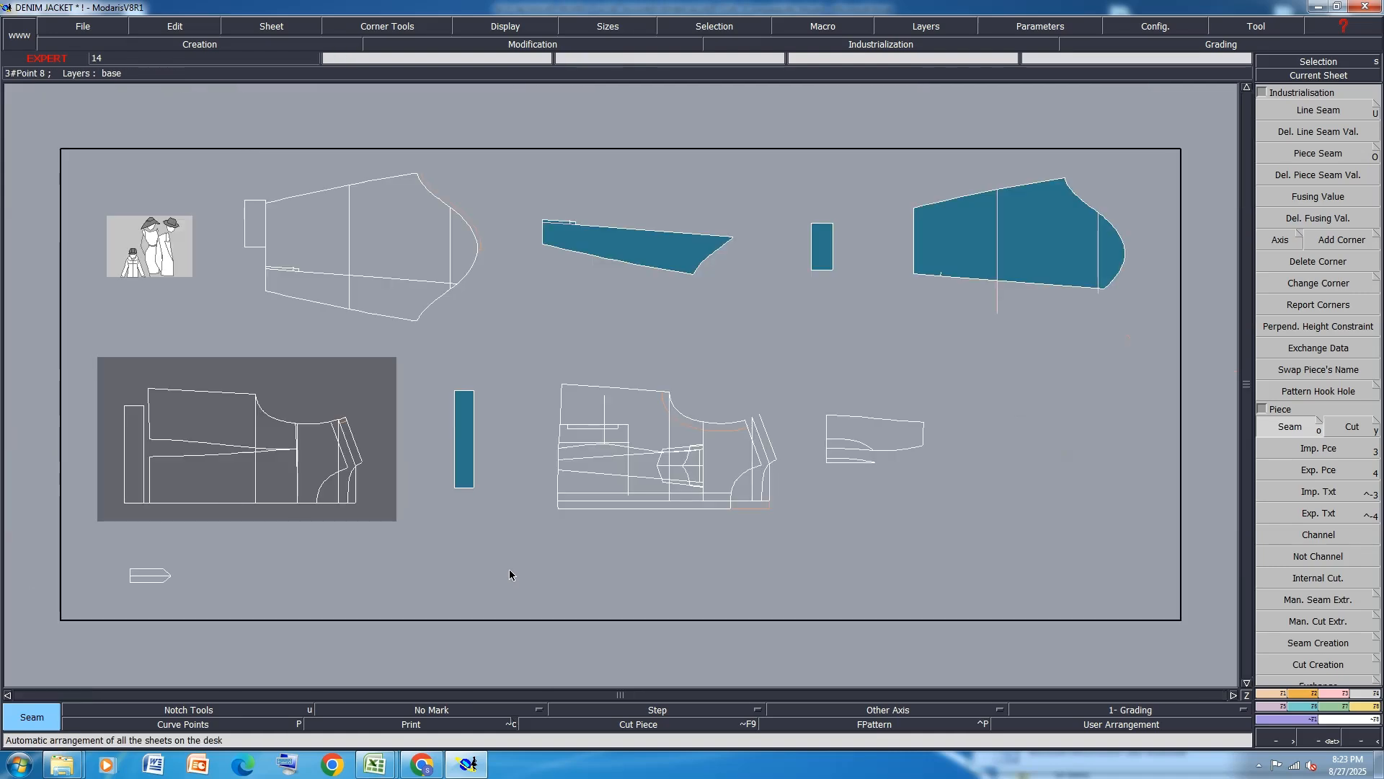
Pick the outline of the narrow welt pocket rectangle on the front bodice sheet as internal lines for the Seam piece.
click(688, 526)
scroll(687, 527, up, 2)
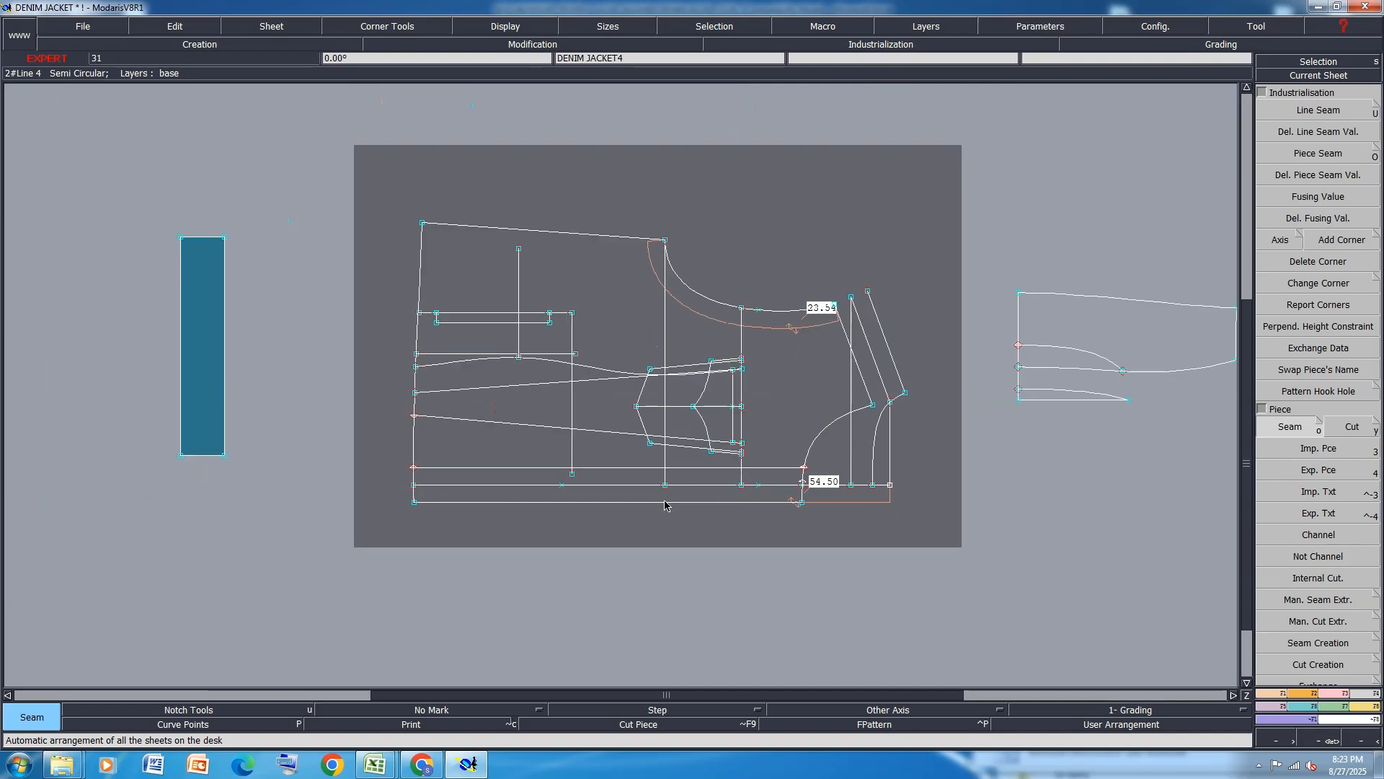
scroll(668, 506, up, 1)
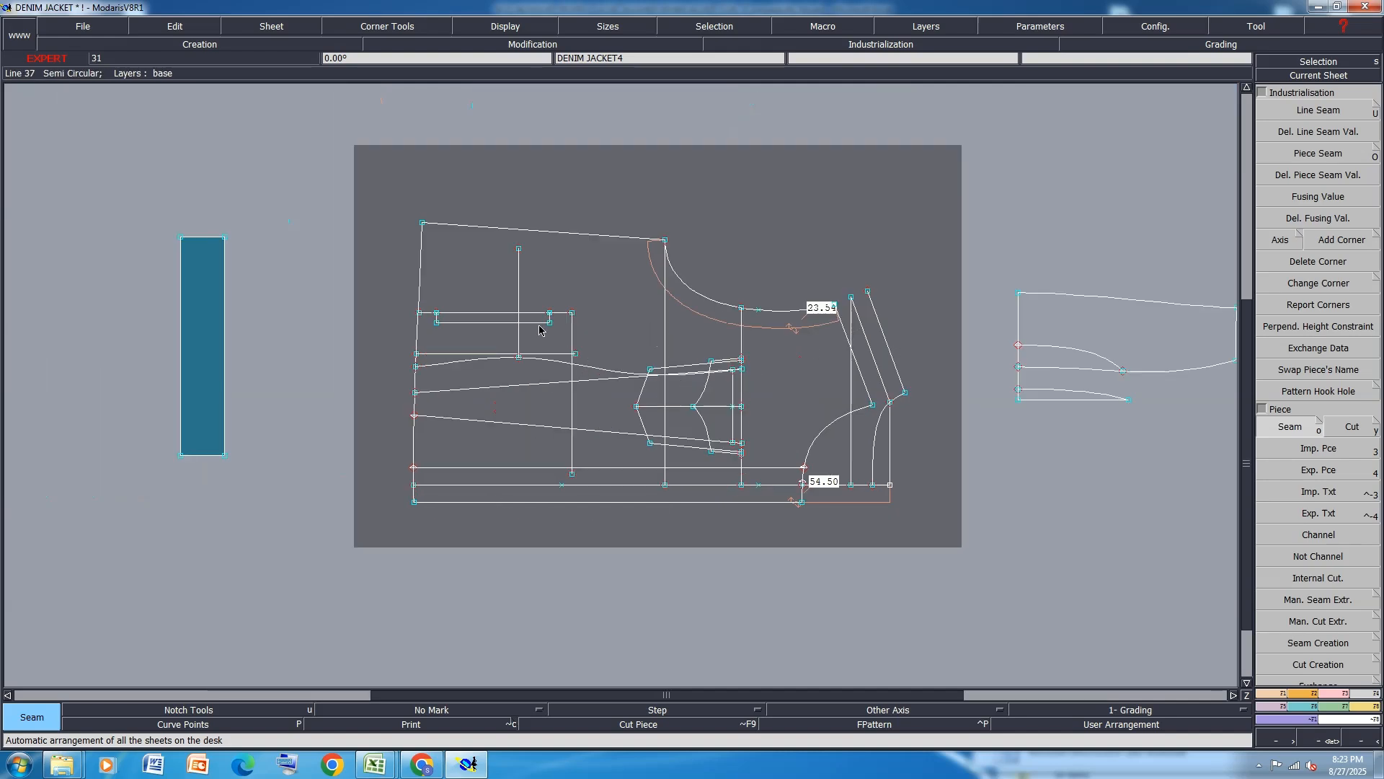
click(426, 338)
scroll(449, 337, up, 1)
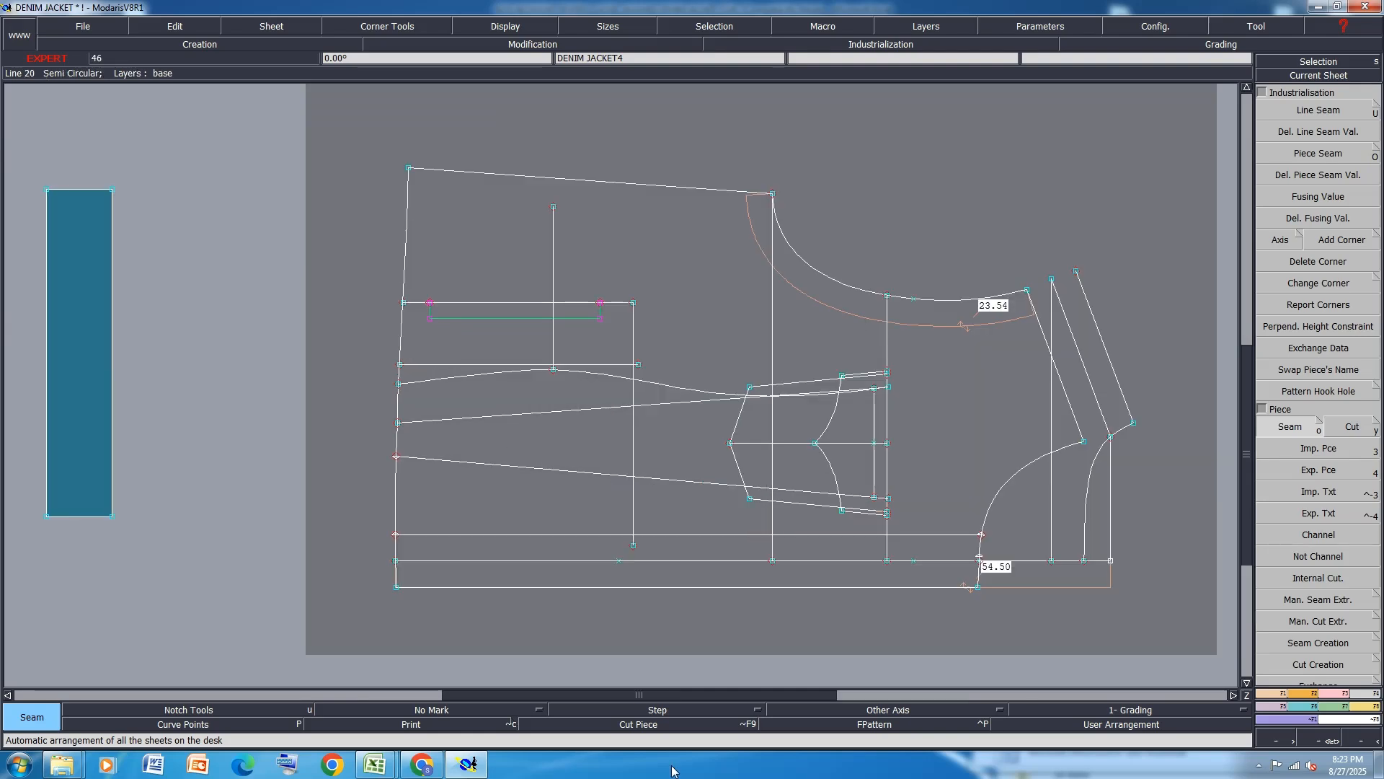
click(529, 302)
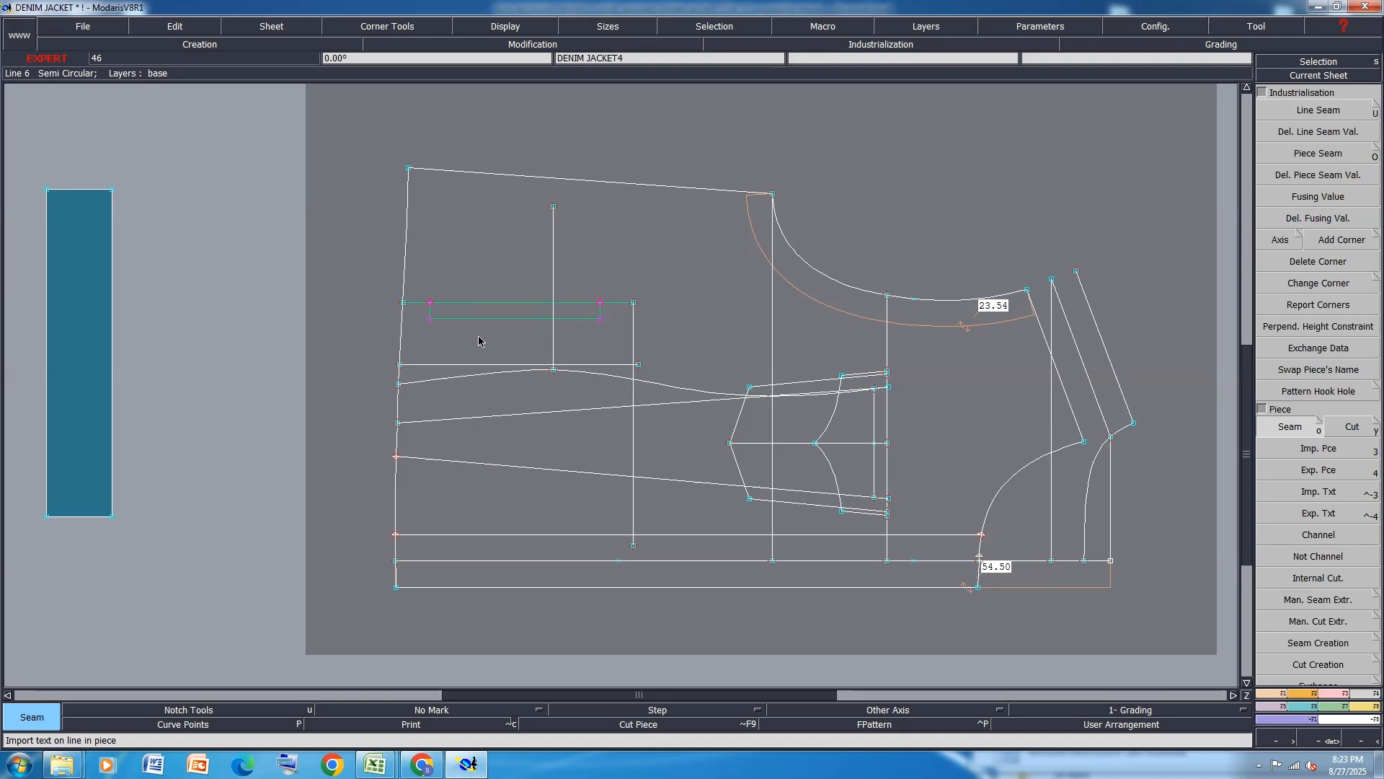
click(584, 292)
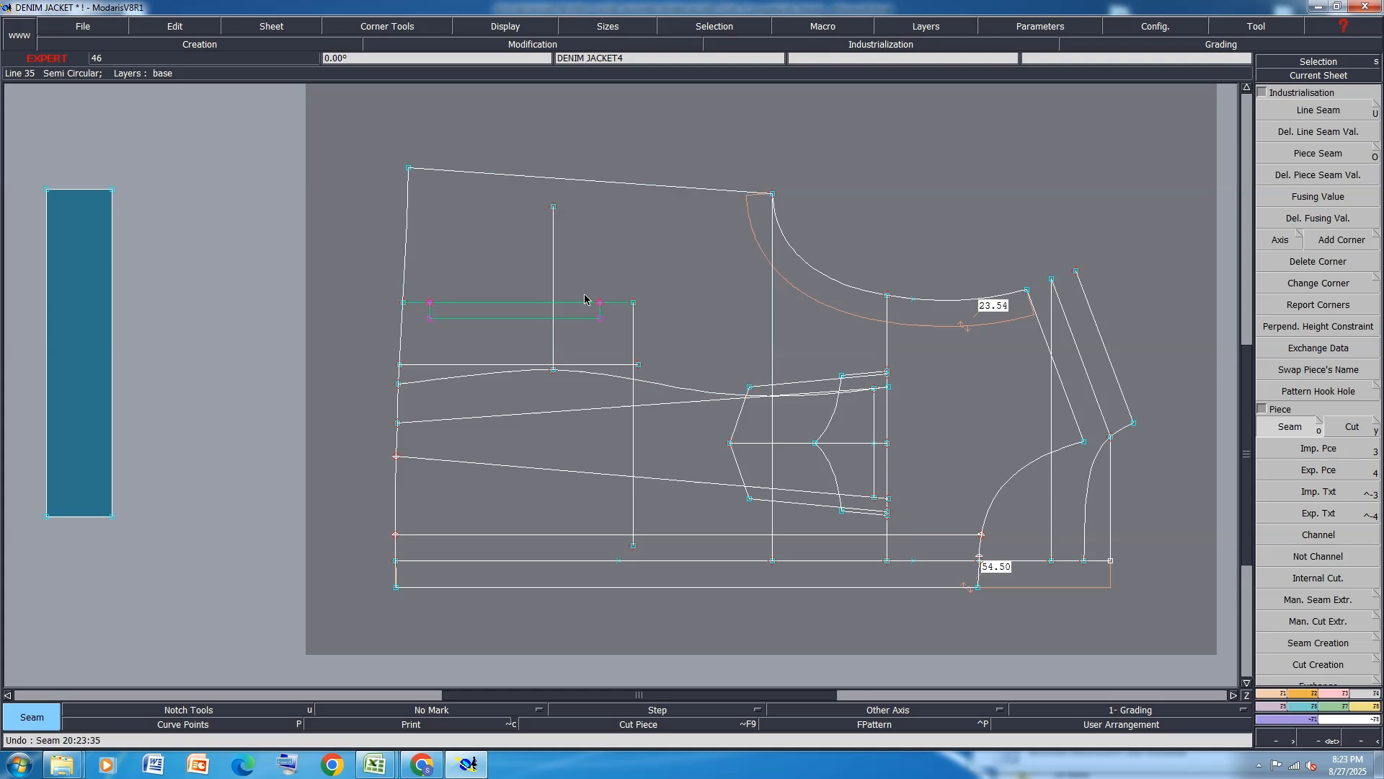
Add the side-seam half of the chest pocket and flap outlines to the internal lines of the piece.
click(796, 384)
scroll(798, 388, up, 4)
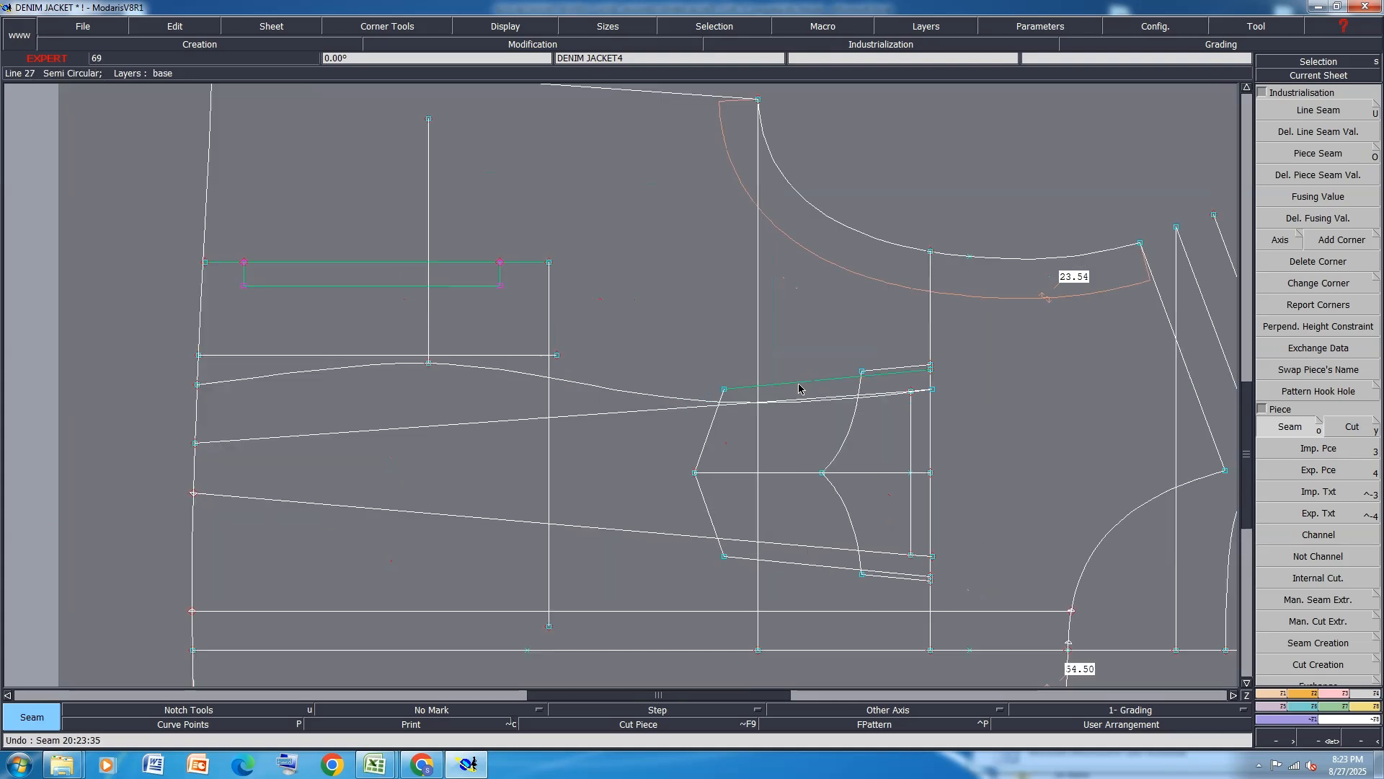
click(709, 433)
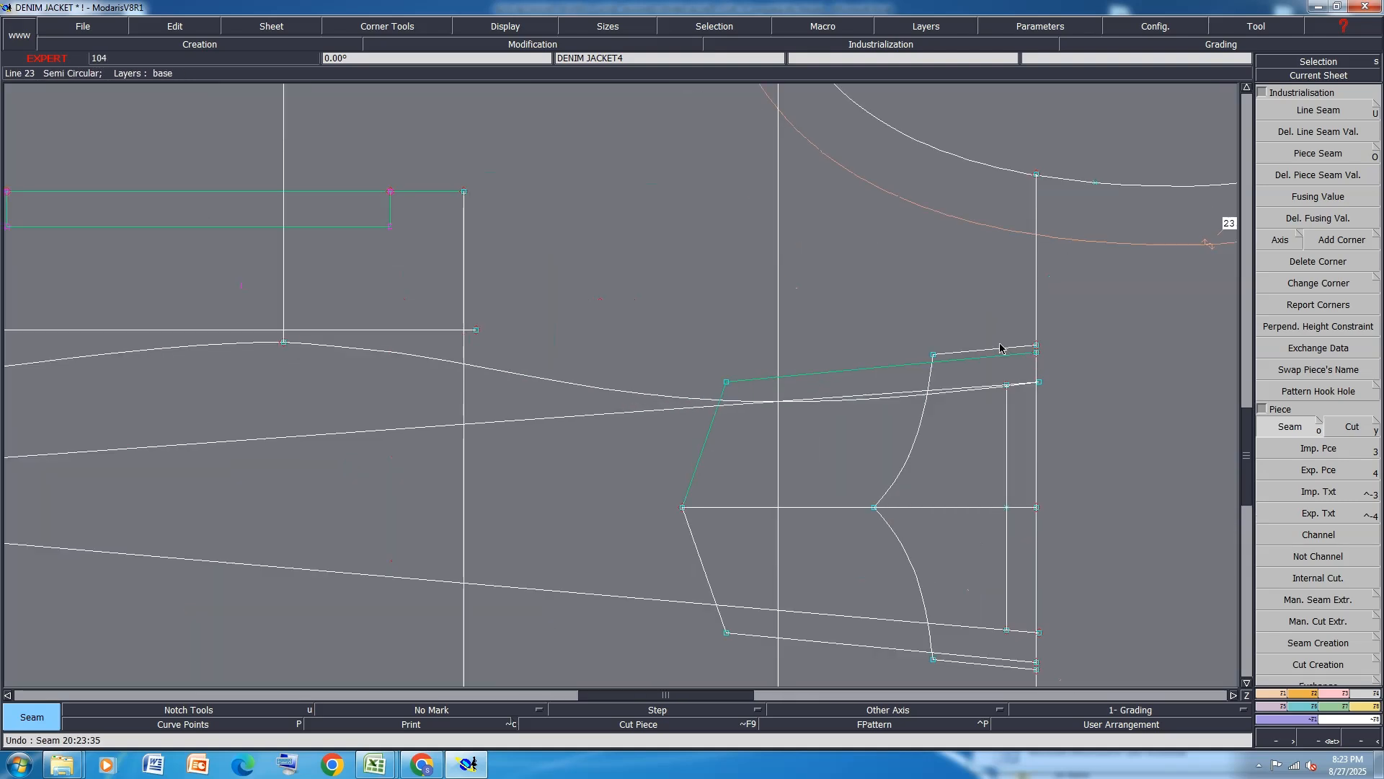
click(945, 385)
scroll(1024, 406, down, 3)
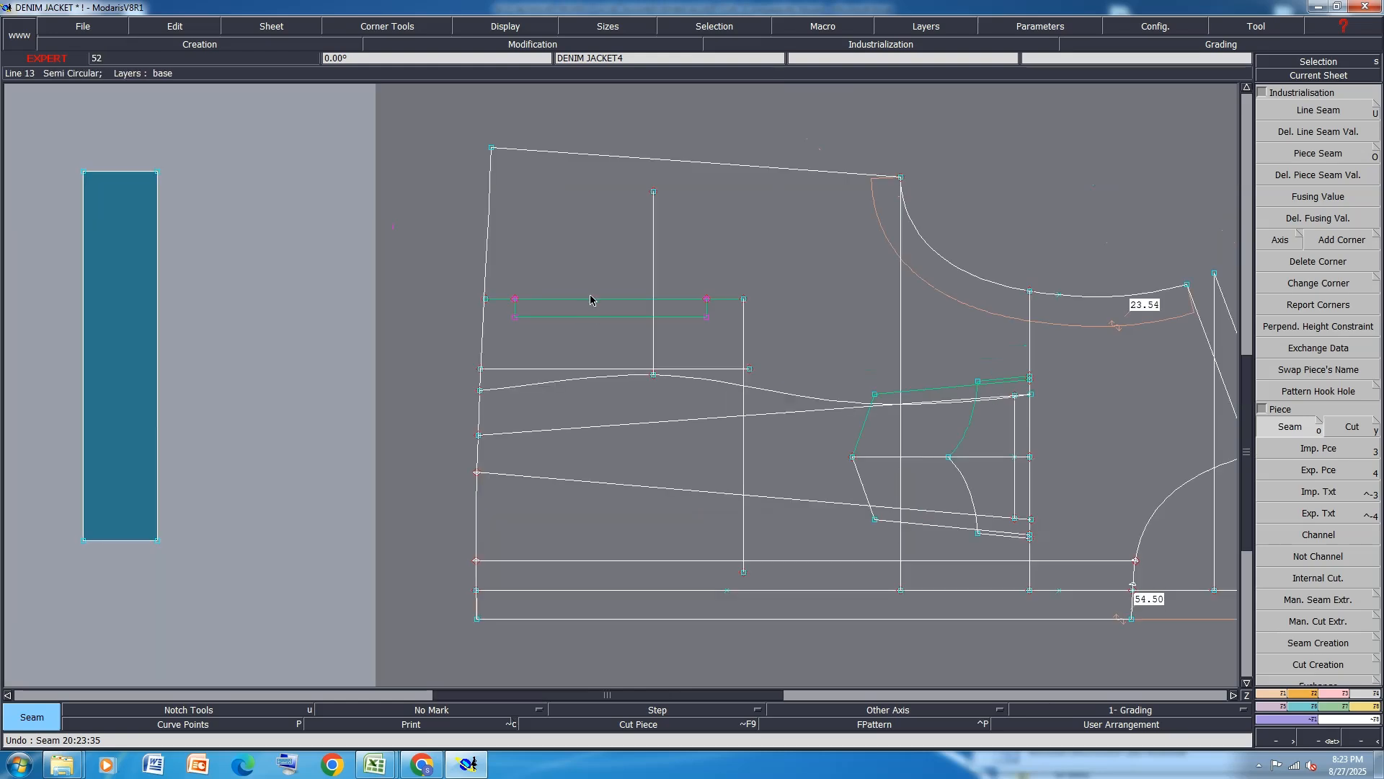
Select the main areas of the side front panel between side seam, armhole, yoke line and curved panel seam.
click(600, 235)
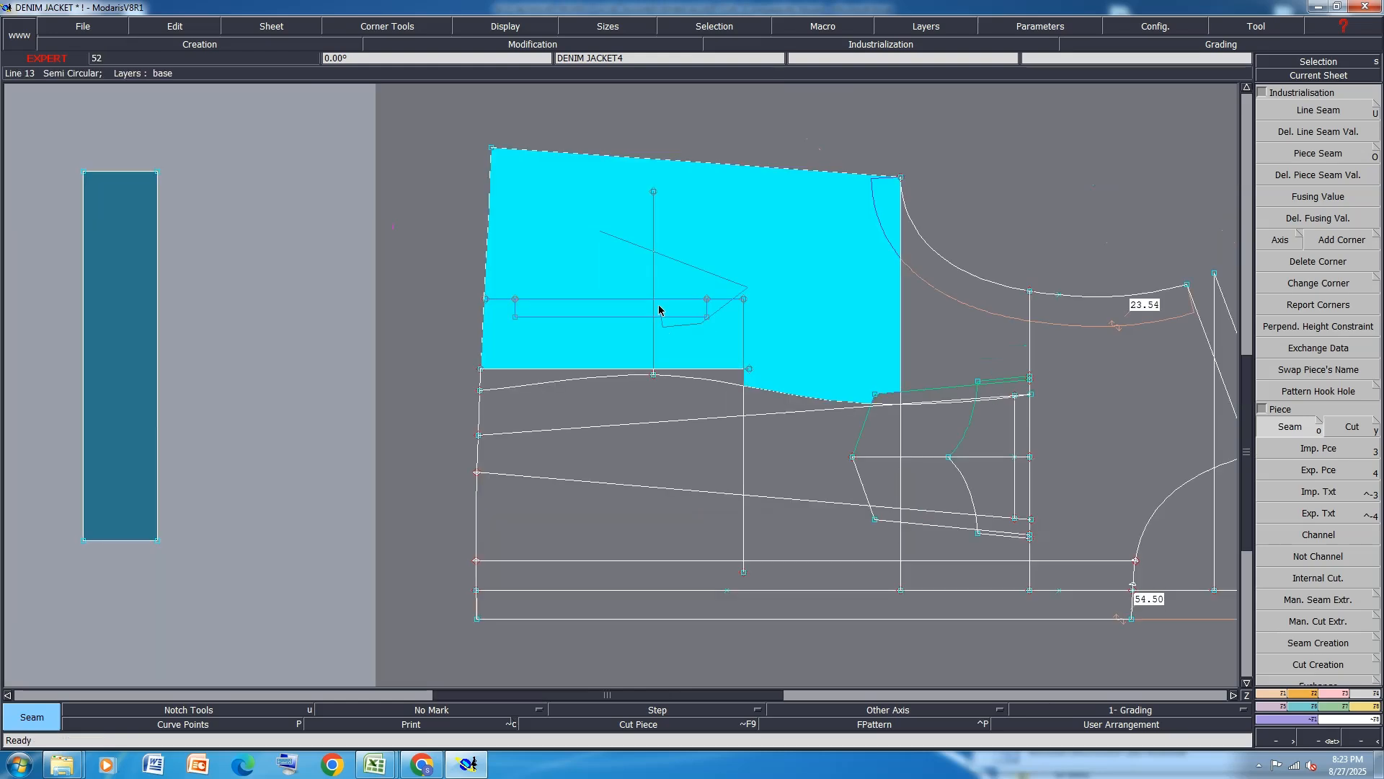
click(659, 305)
click(714, 370)
click(615, 305)
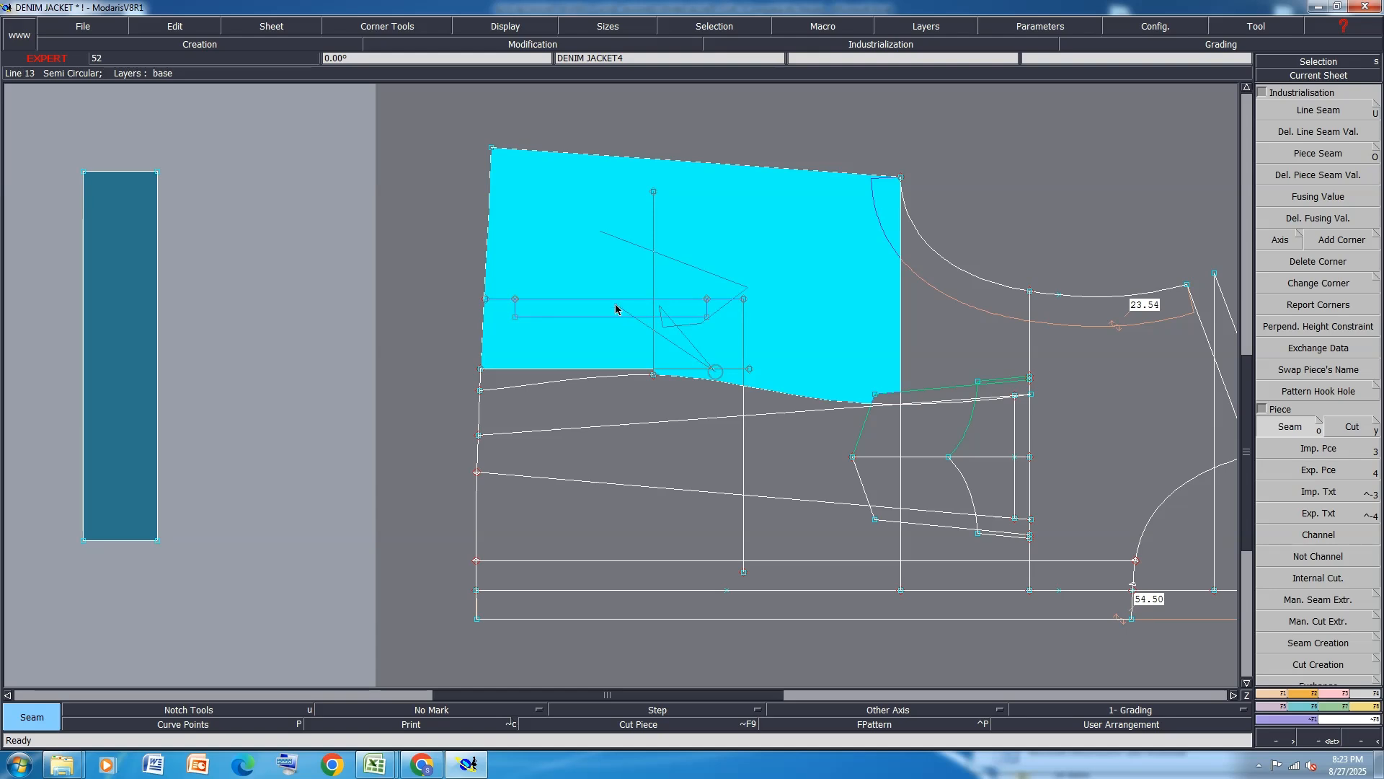
click(580, 373)
click(927, 361)
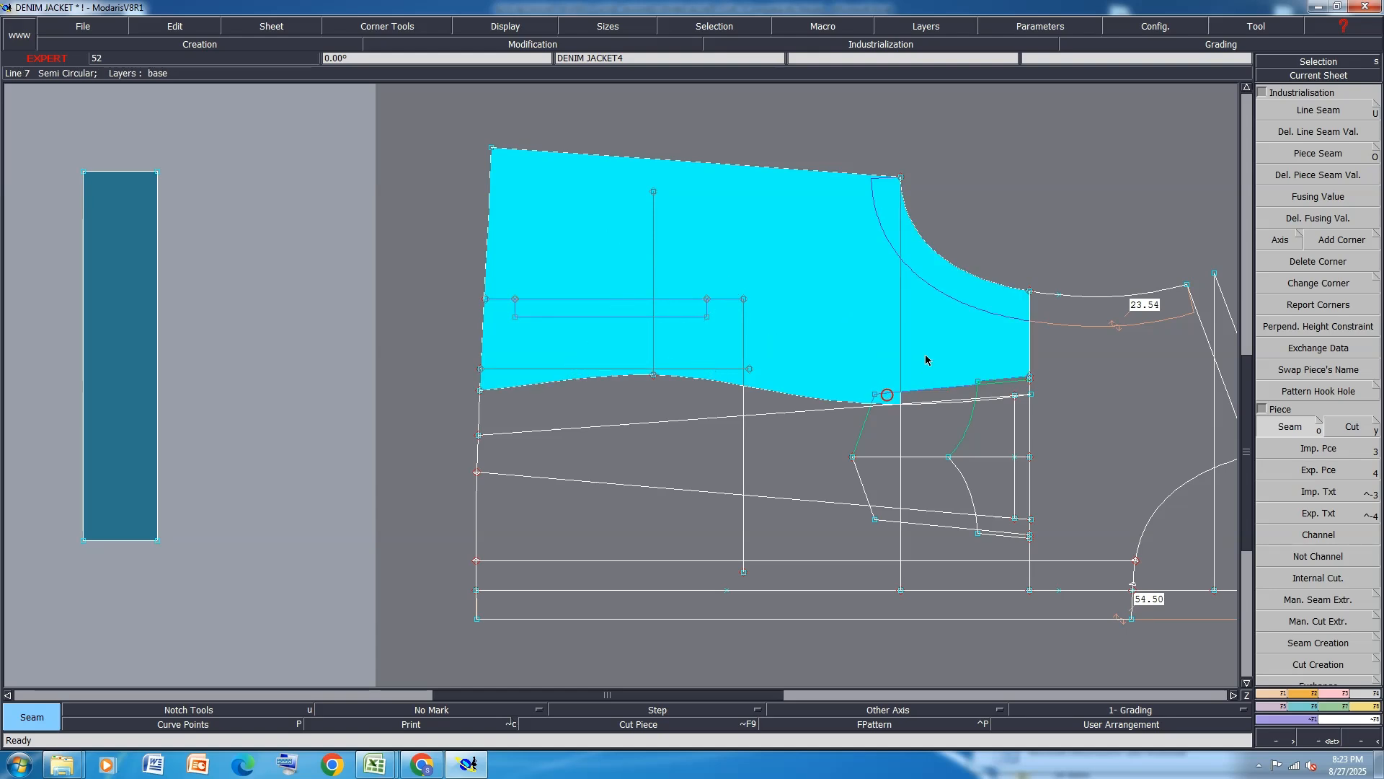
Add the remaining slivers under the pocket flap along the curved seam and extract the side front panel as a piece.
scroll(973, 365, up, 2)
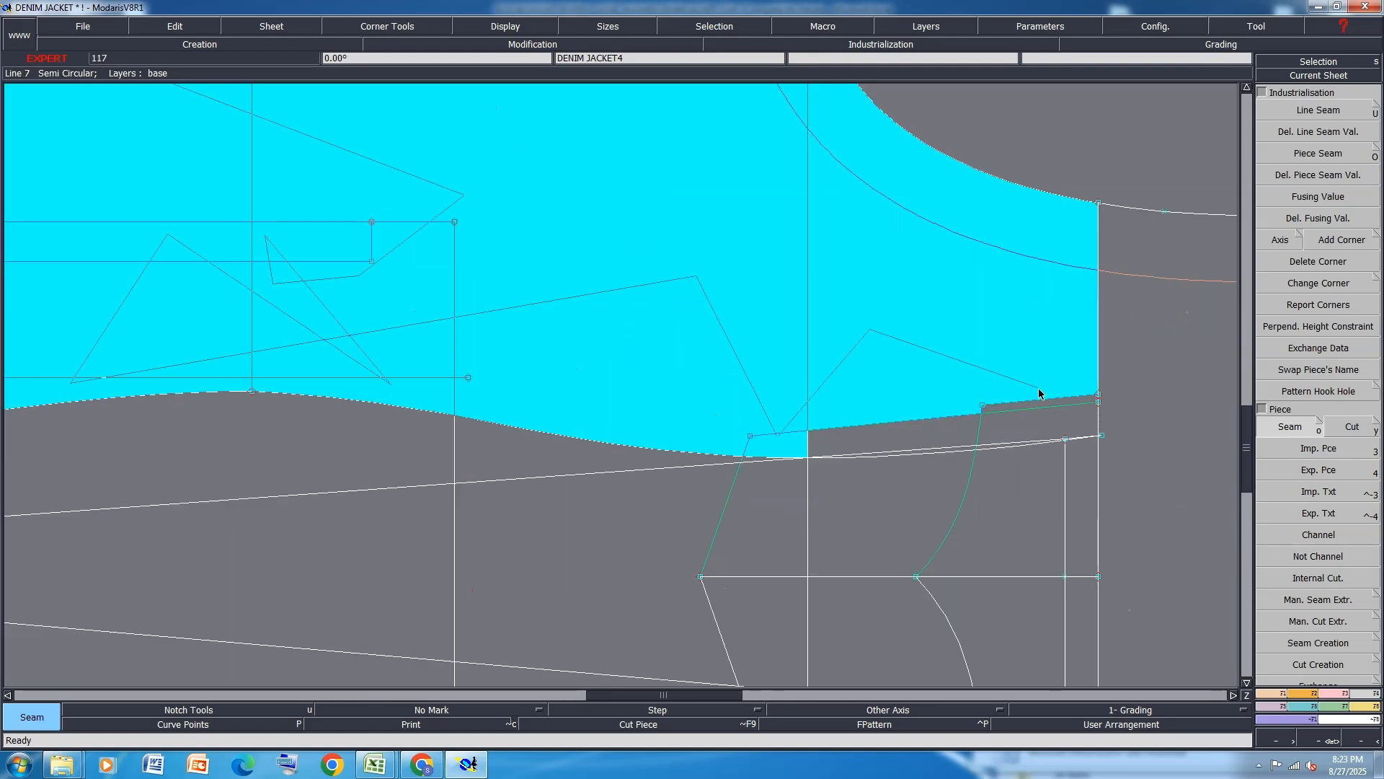
click(1064, 417)
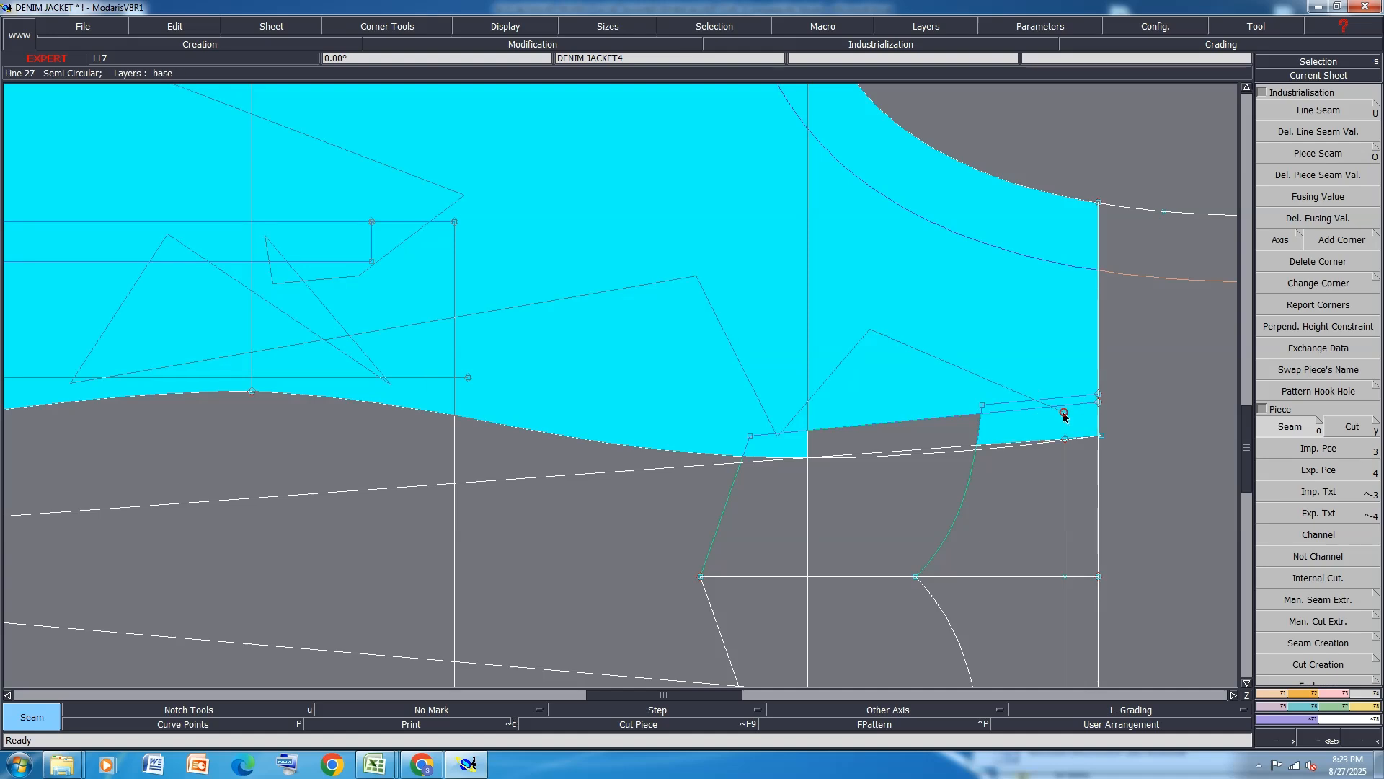
click(1037, 443)
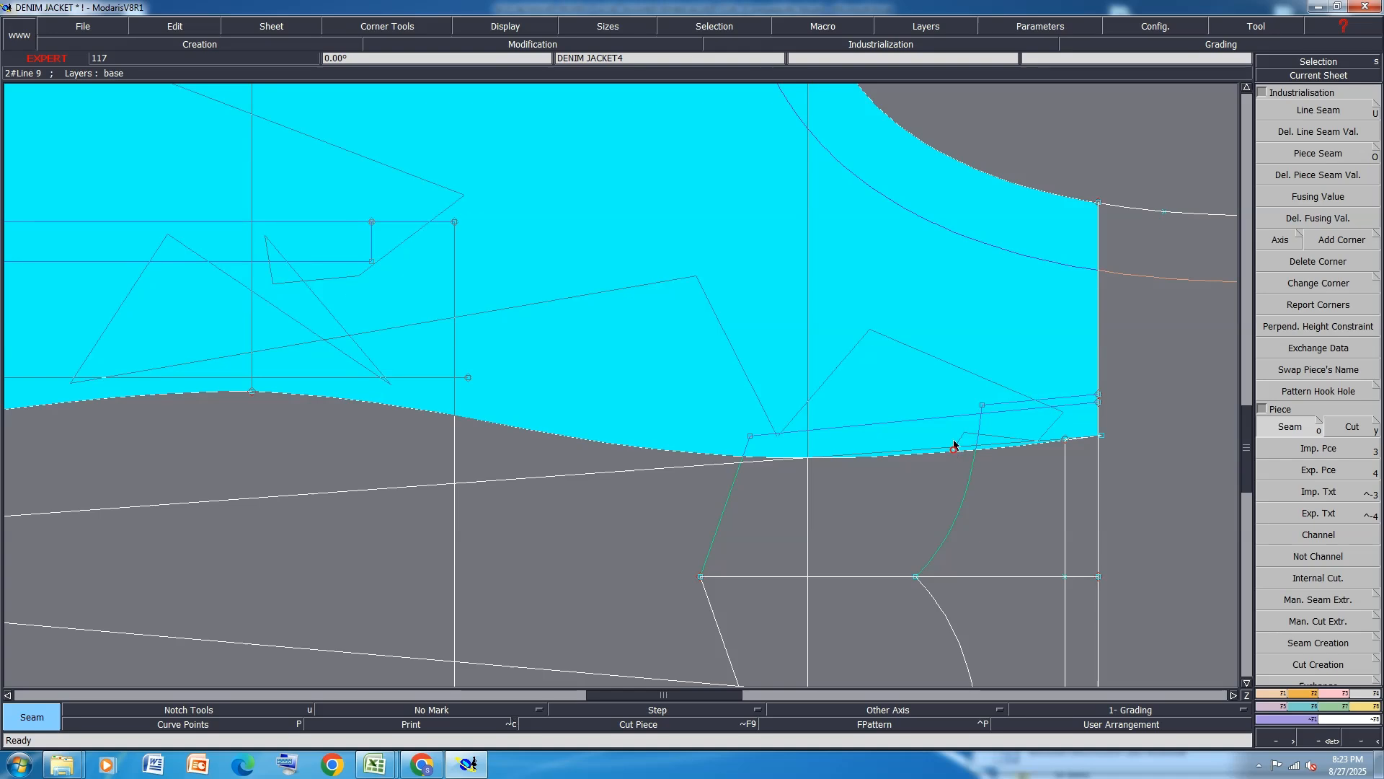
scroll(1056, 447, up, 5)
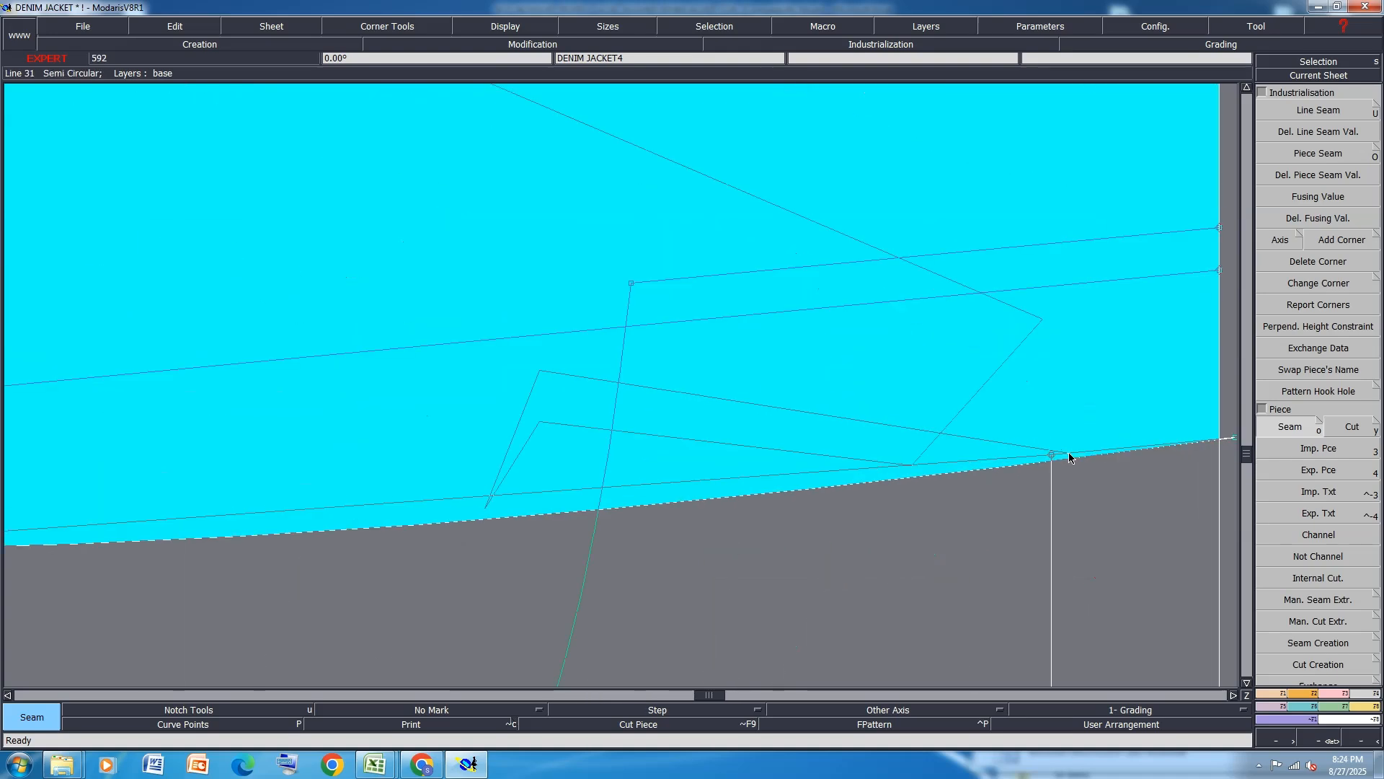
scroll(1038, 377, down, 2)
scroll(1053, 368, down, 1)
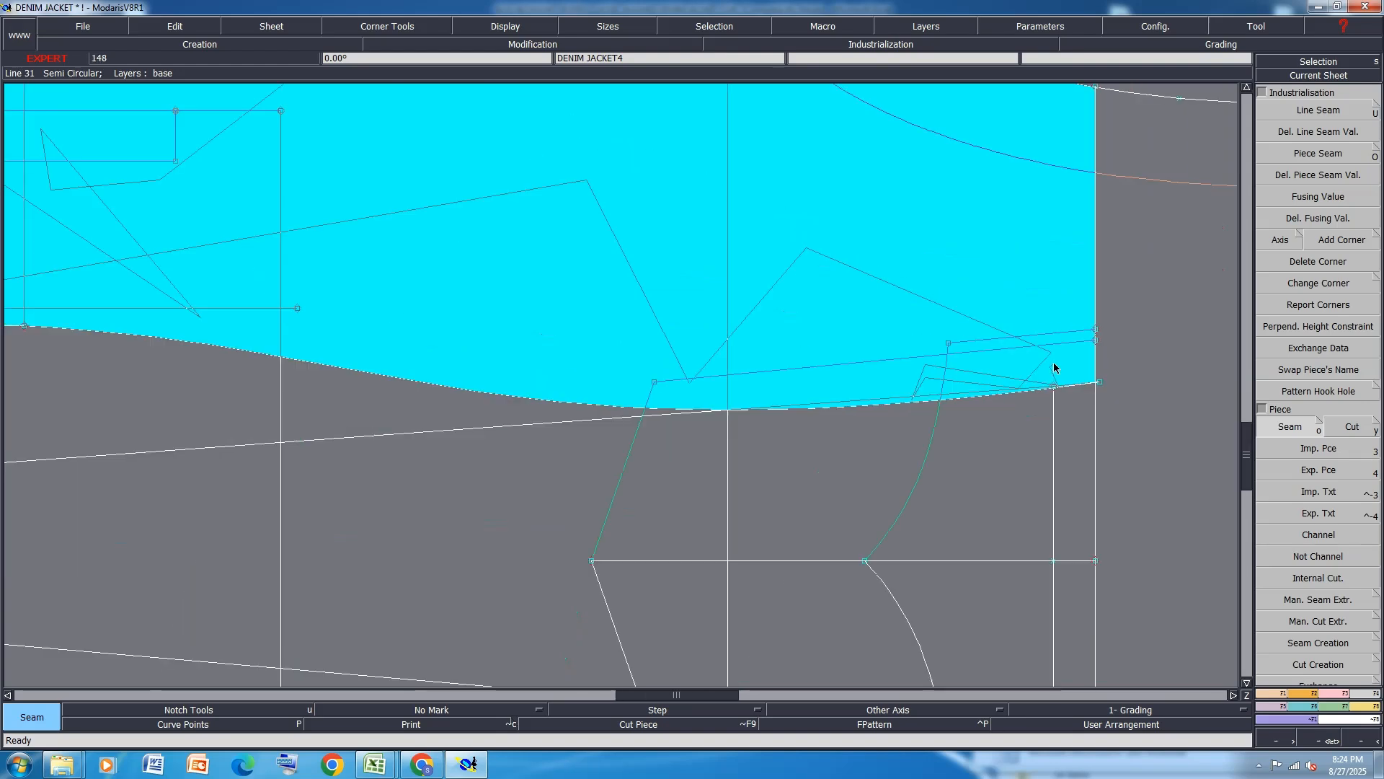
scroll(1054, 367, down, 2)
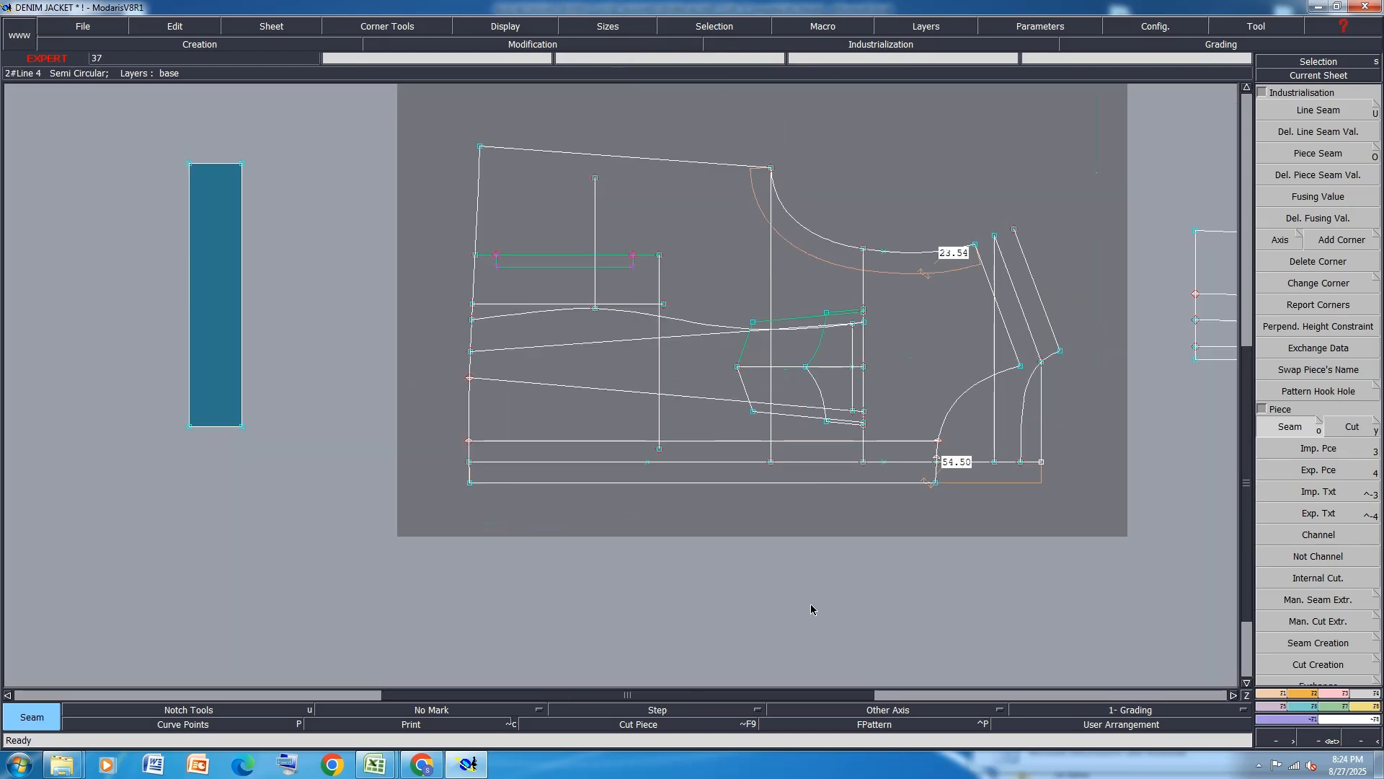
Pick the pocket point, the pocket and flap lines on the centre-front half and the pocket centre line as internal lines.
scroll(721, 346, up, 2)
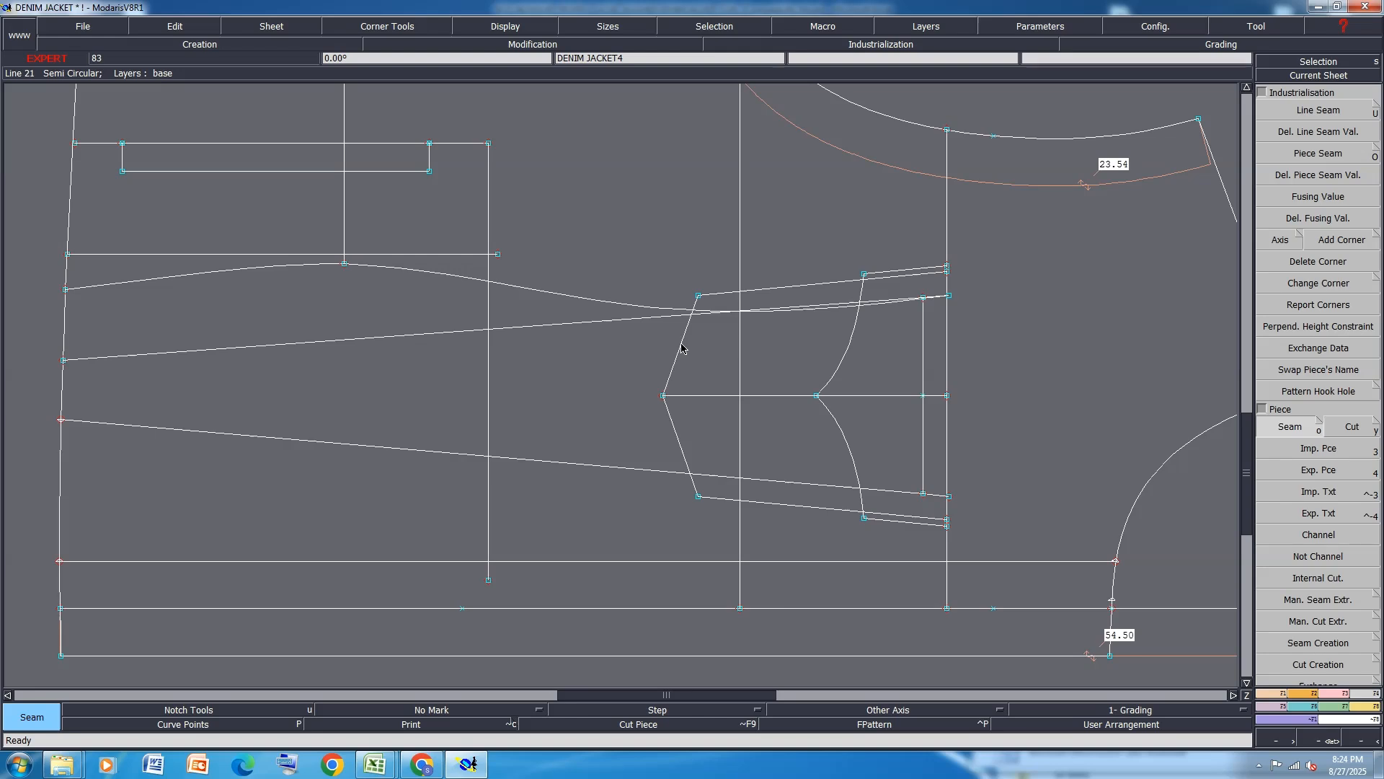
click(681, 348)
click(681, 444)
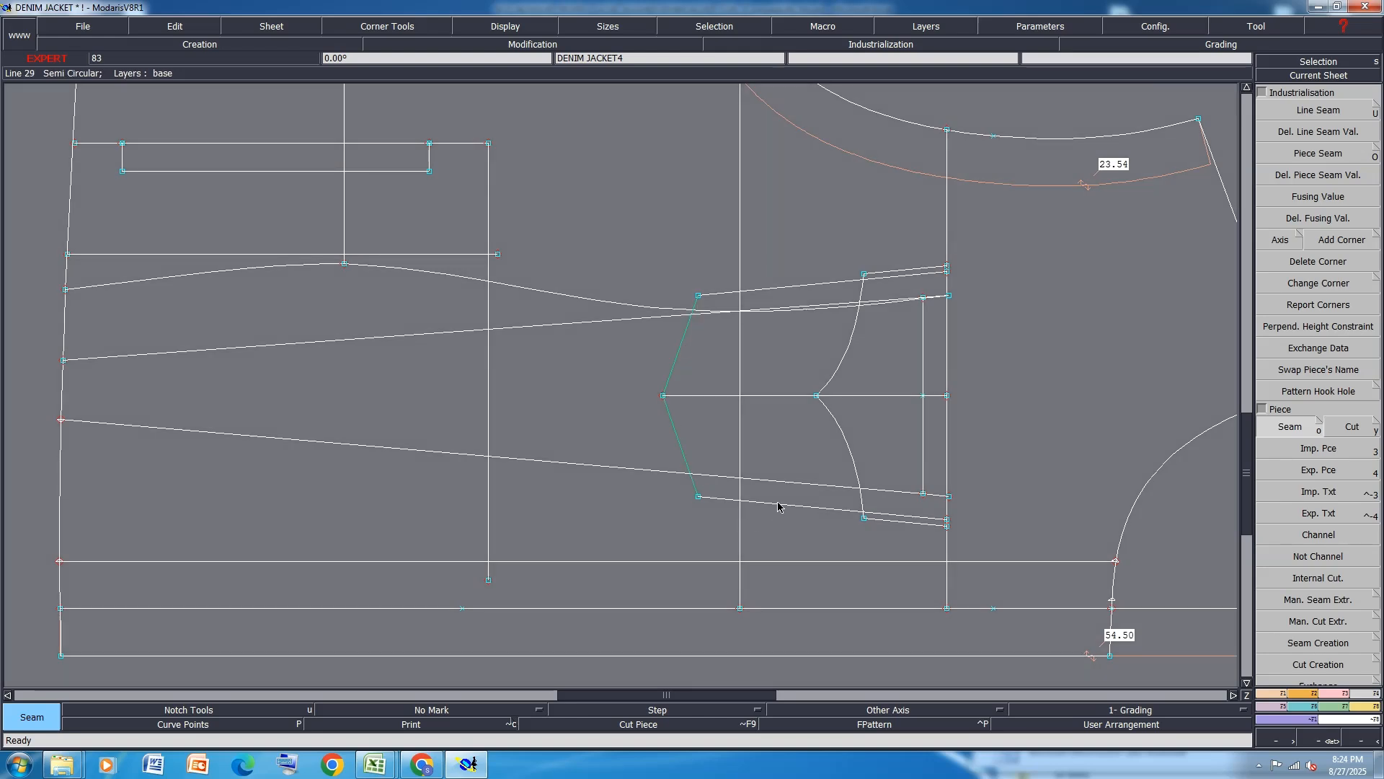
click(910, 520)
scroll(910, 520, up, 1)
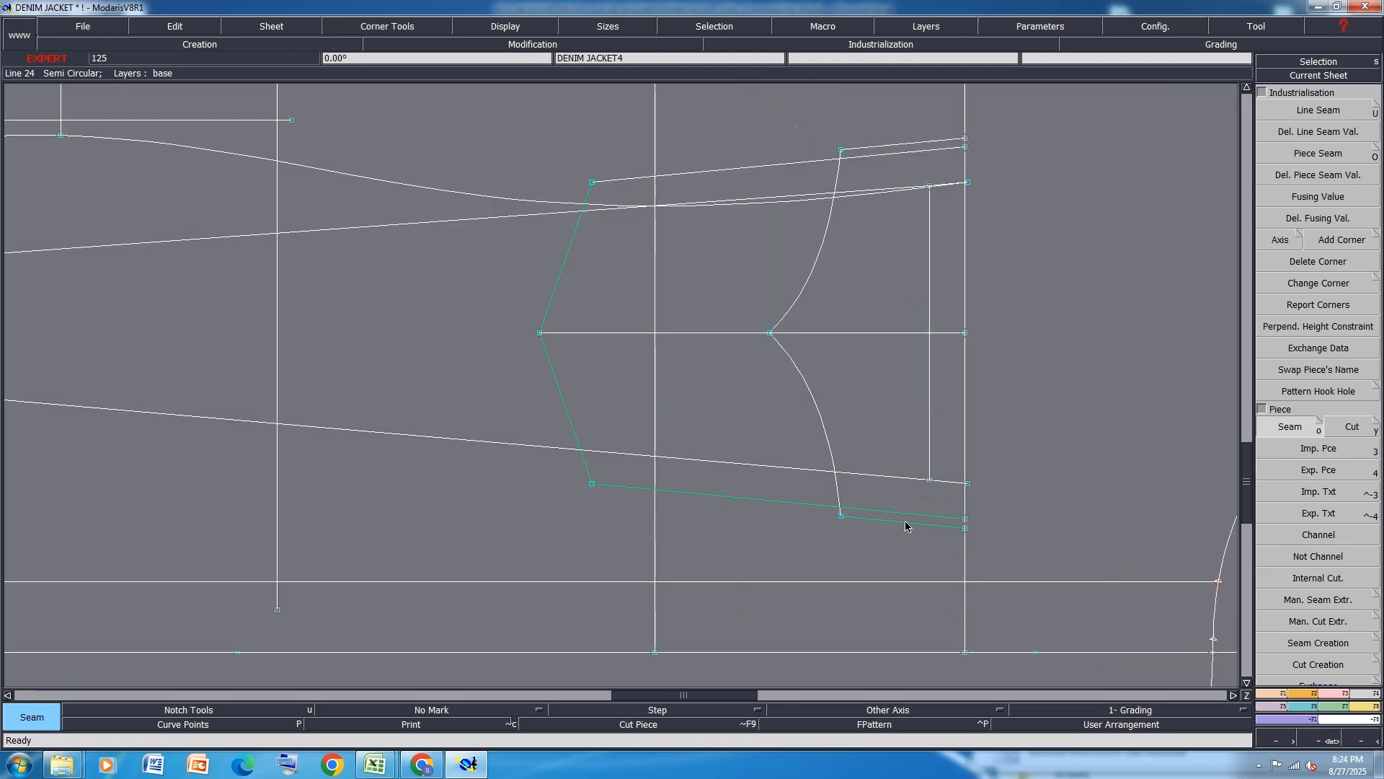
click(816, 400)
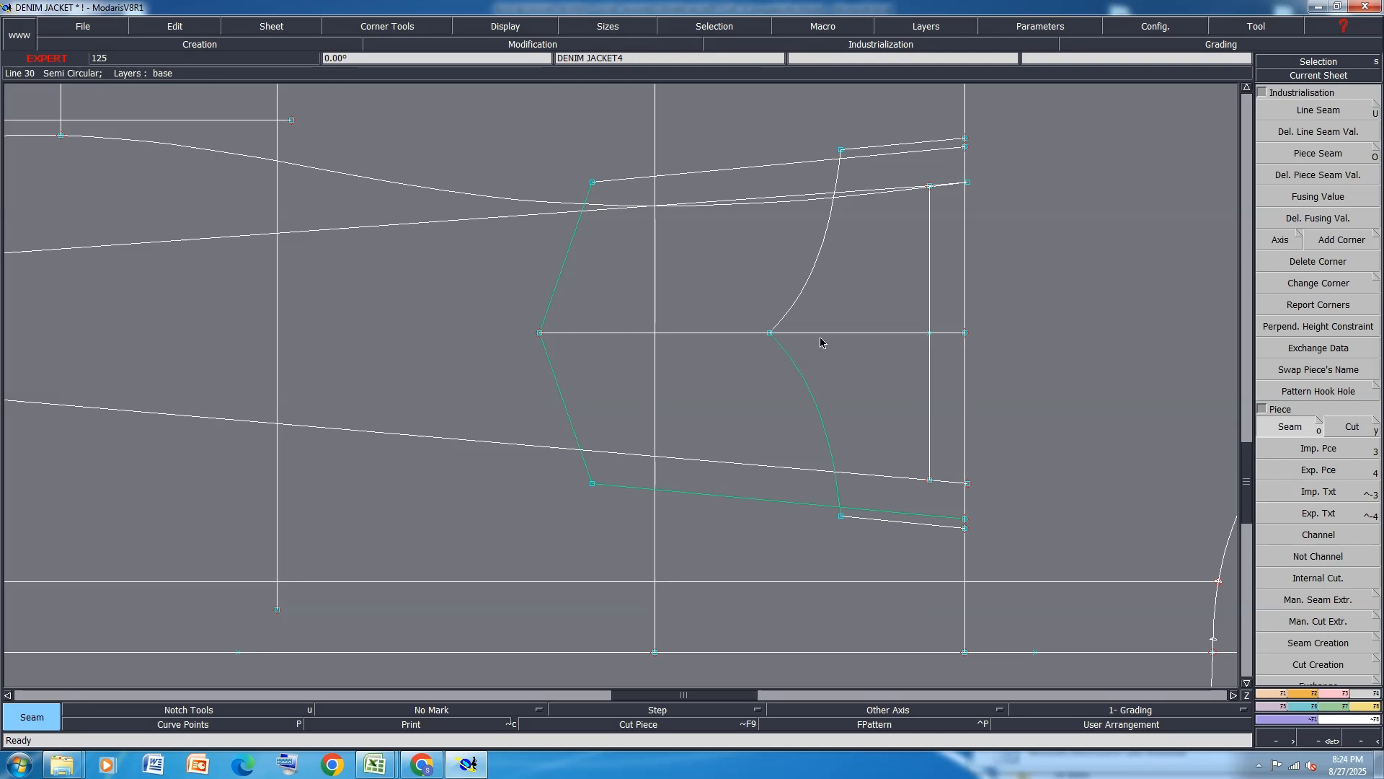
click(859, 333)
click(796, 311)
Extract the tapered middle front panel between its two straight panel seams as a Seam piece.
scroll(859, 432, down, 2)
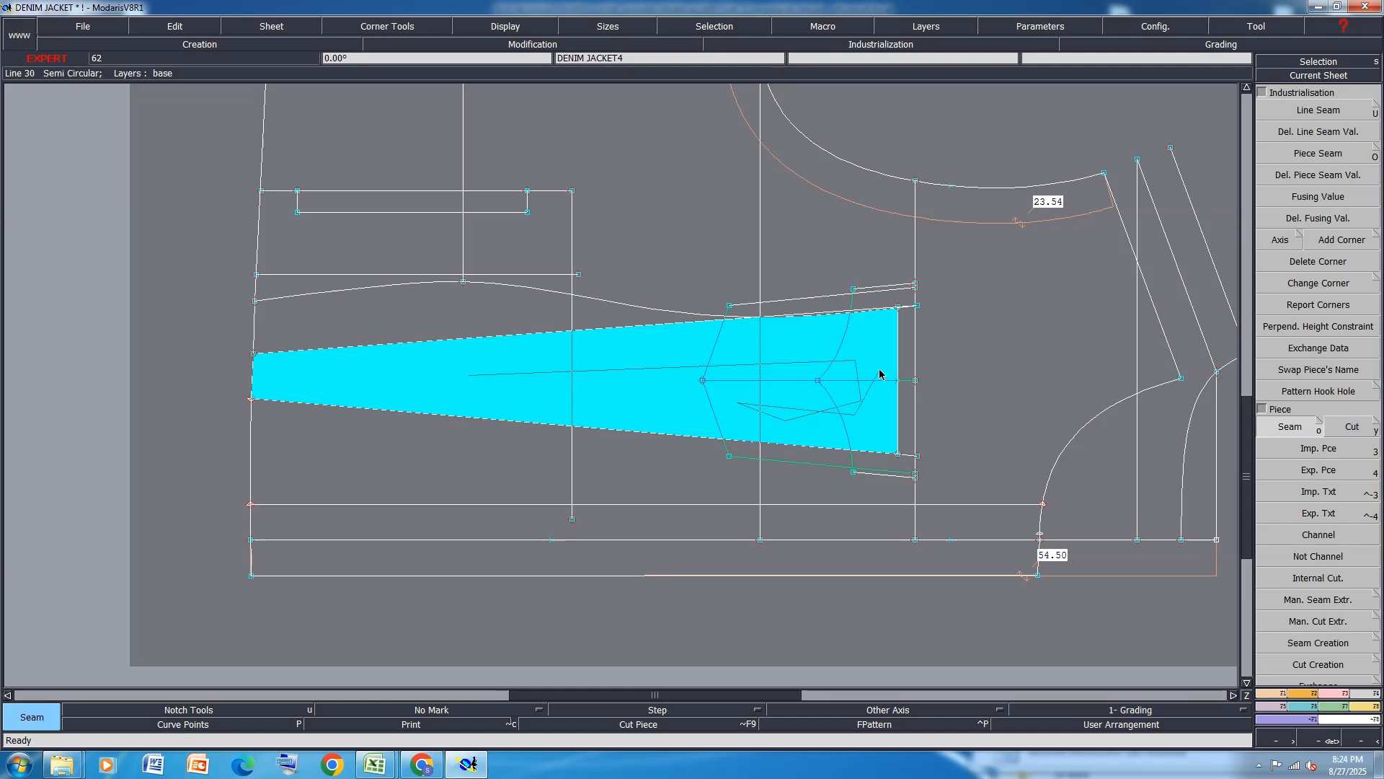
scroll(880, 374, up, 4)
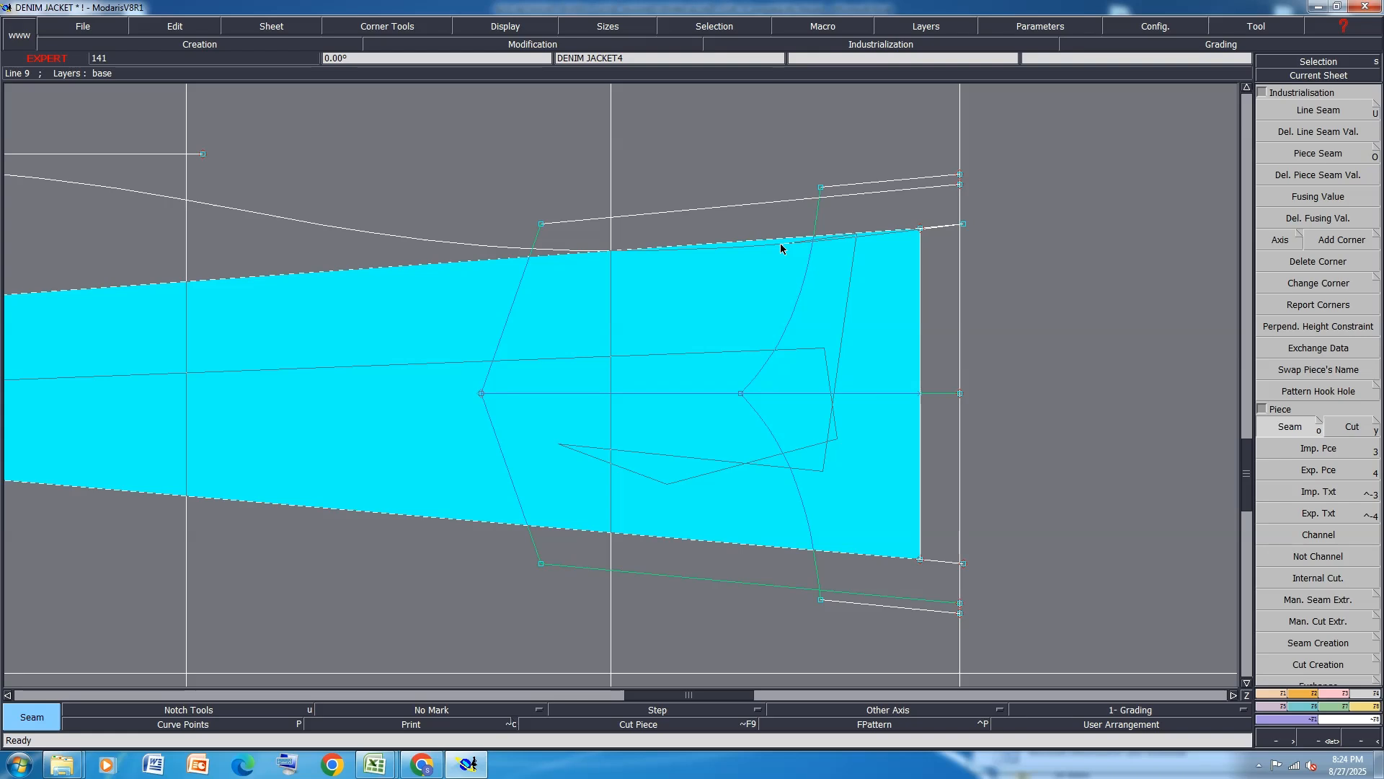
click(780, 244)
key(Escape)
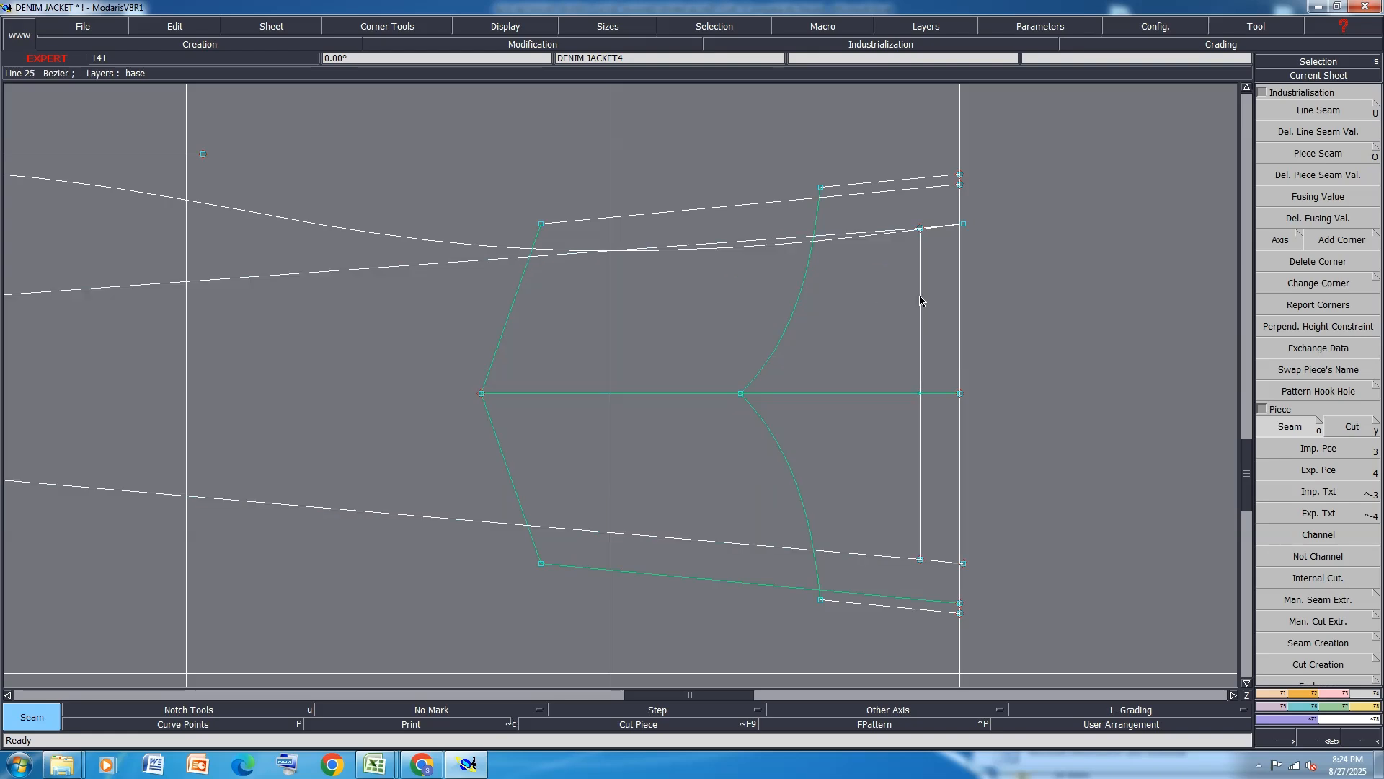
Switch to the Excel specification, examine the front panels and pockets in the jacket photo on PAGE 1, and return to Modaris.
scroll(921, 298, down, 3)
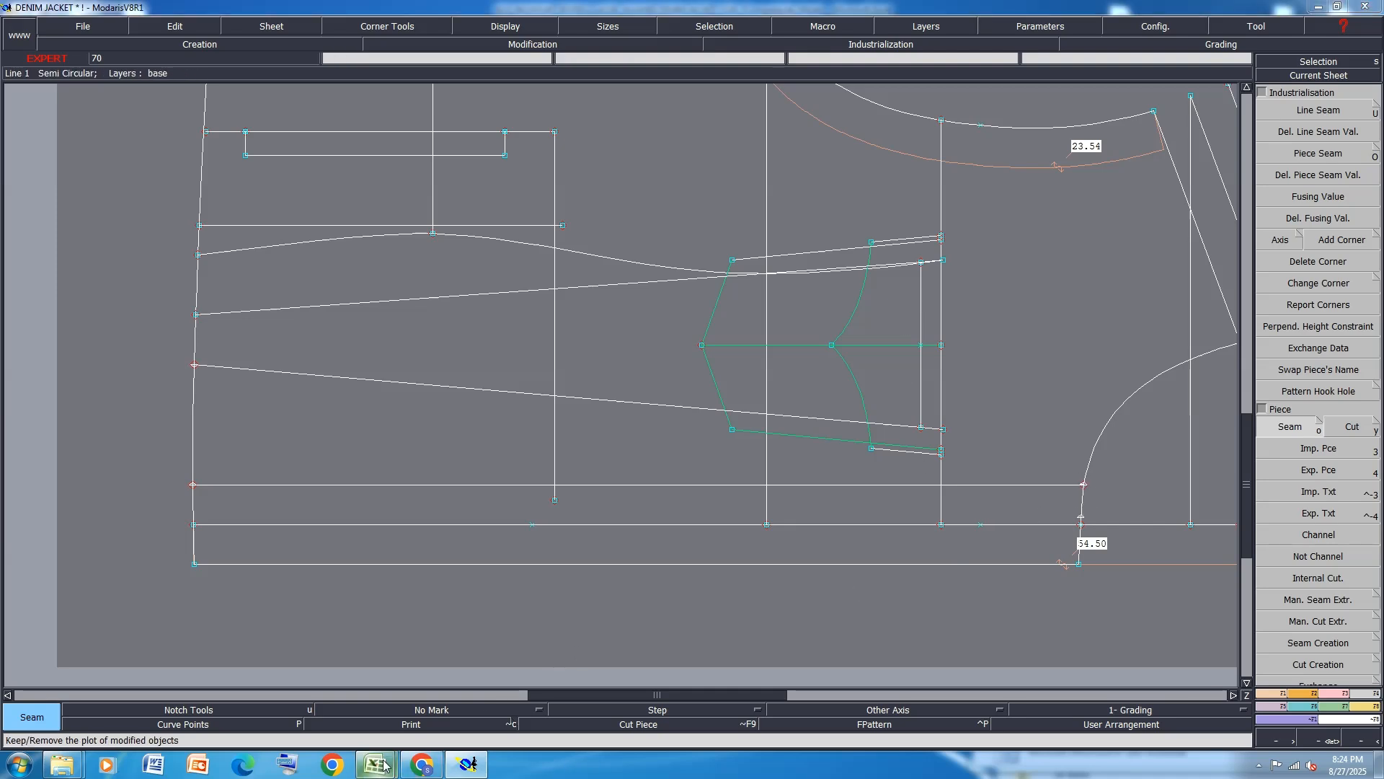
mouse_move(384, 766)
click(464, 681)
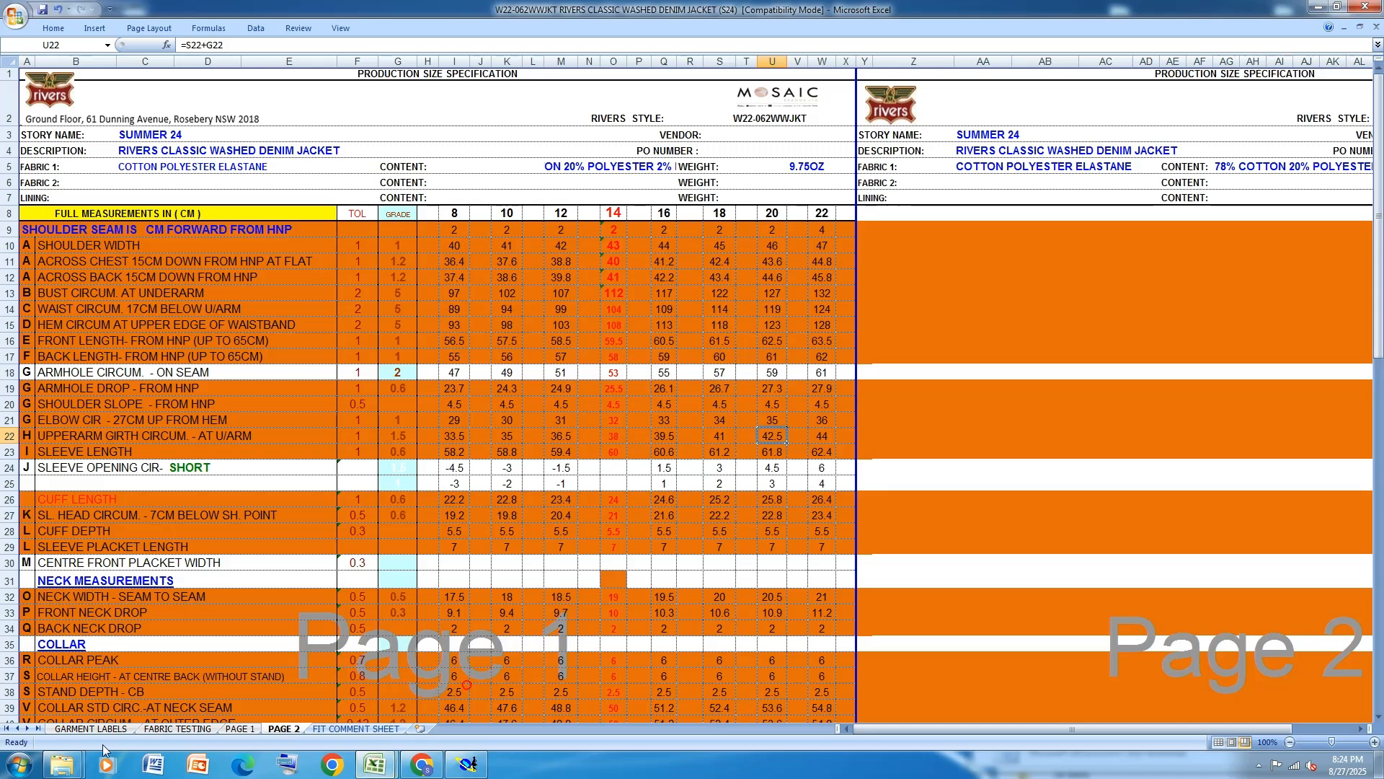
click(228, 731)
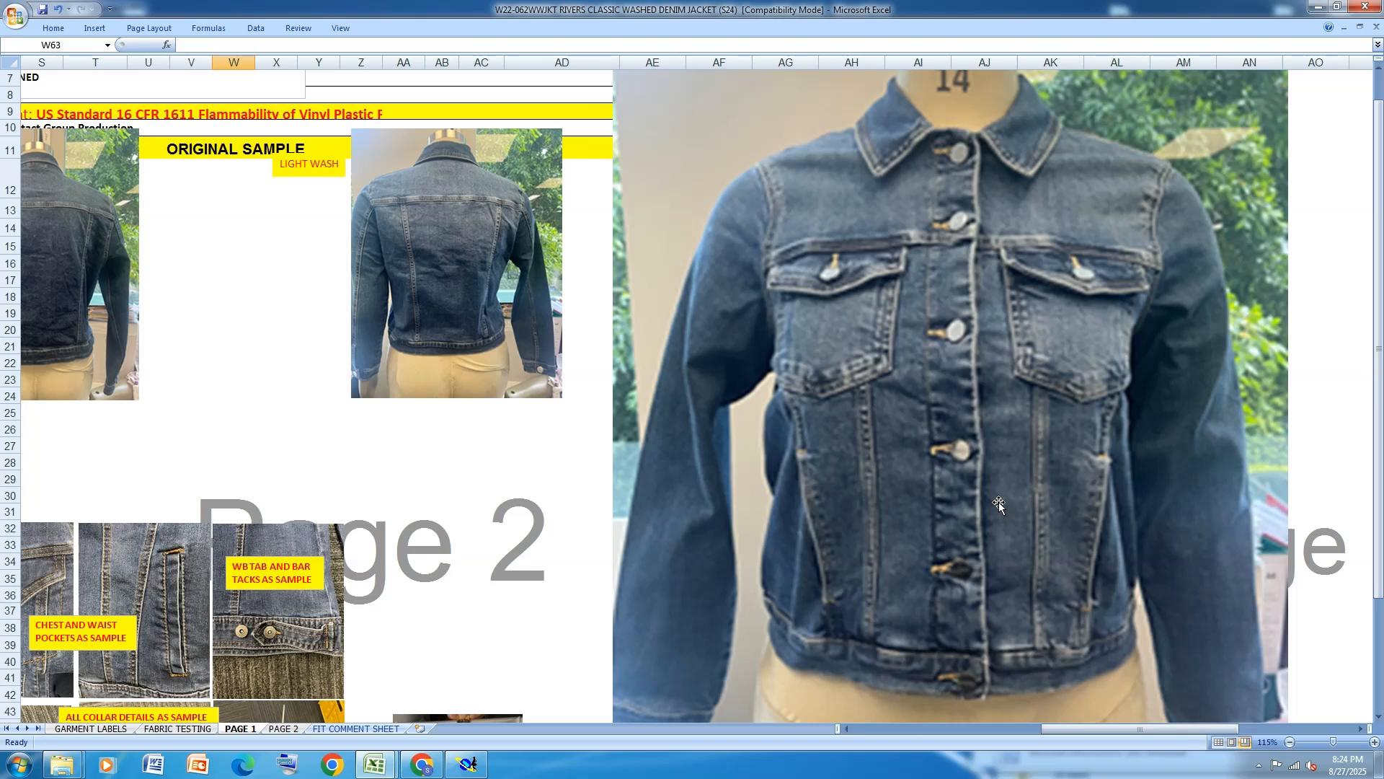
click(1319, 8)
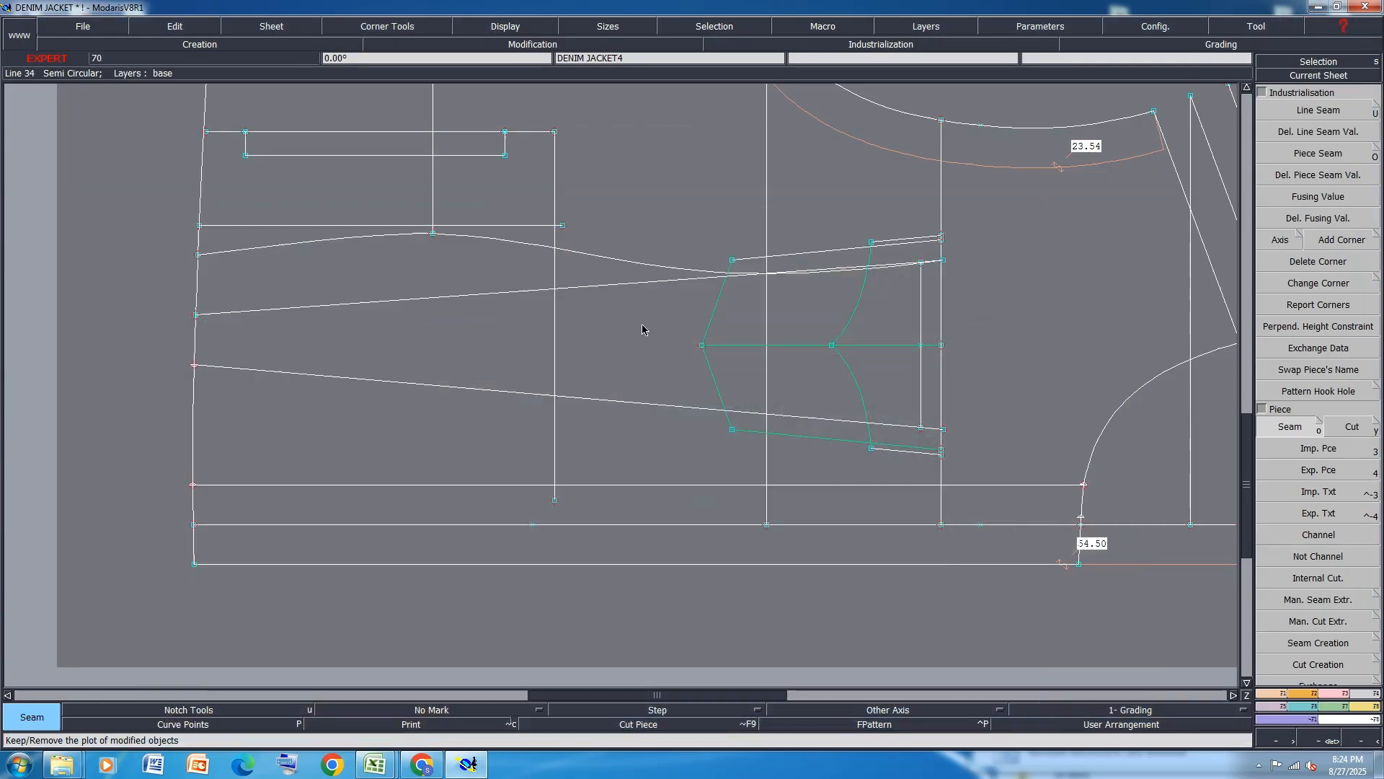
Create a symmetry axis along the front bodice's outer placket edge and mirror the placket line, hem and neckline across it.
scroll(505, 346, down, 3)
scroll(713, 548, up, 2)
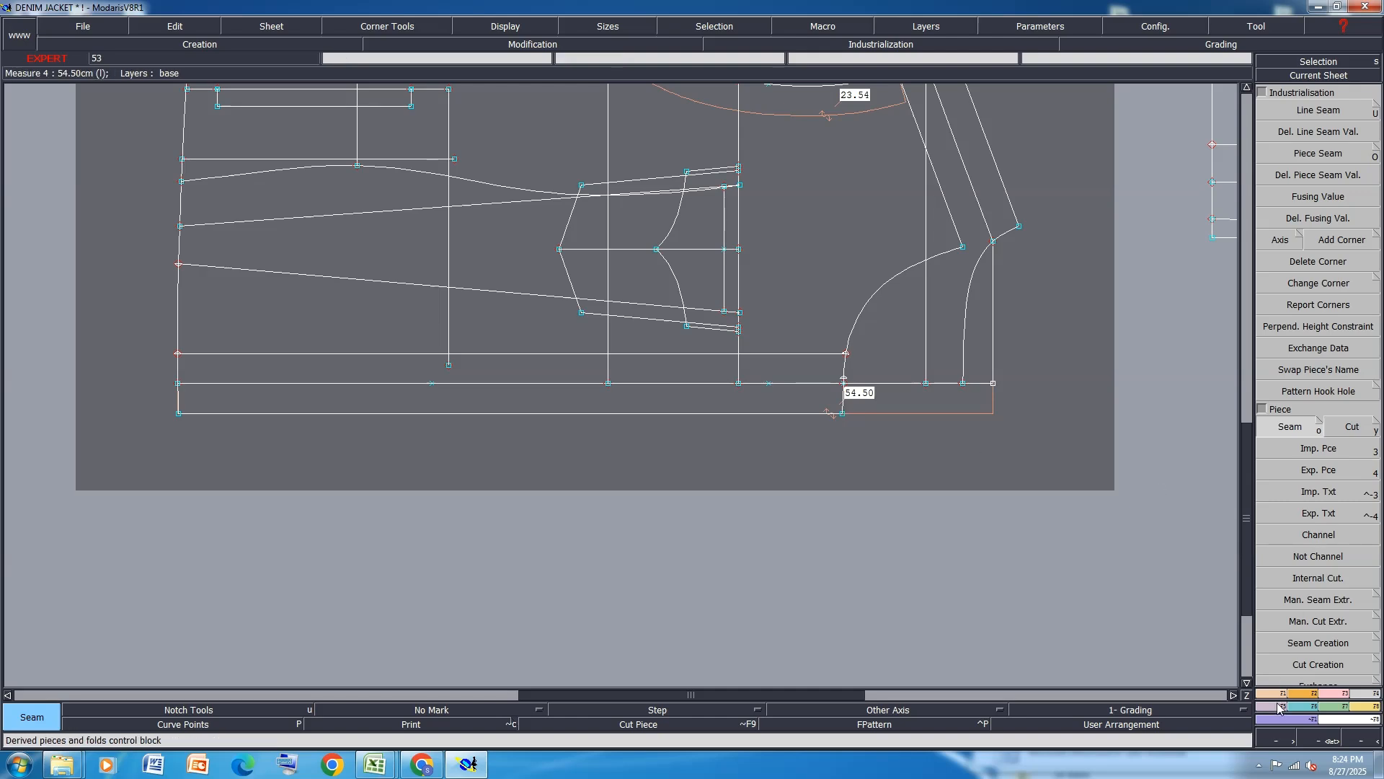
key(F1)
click(1318, 540)
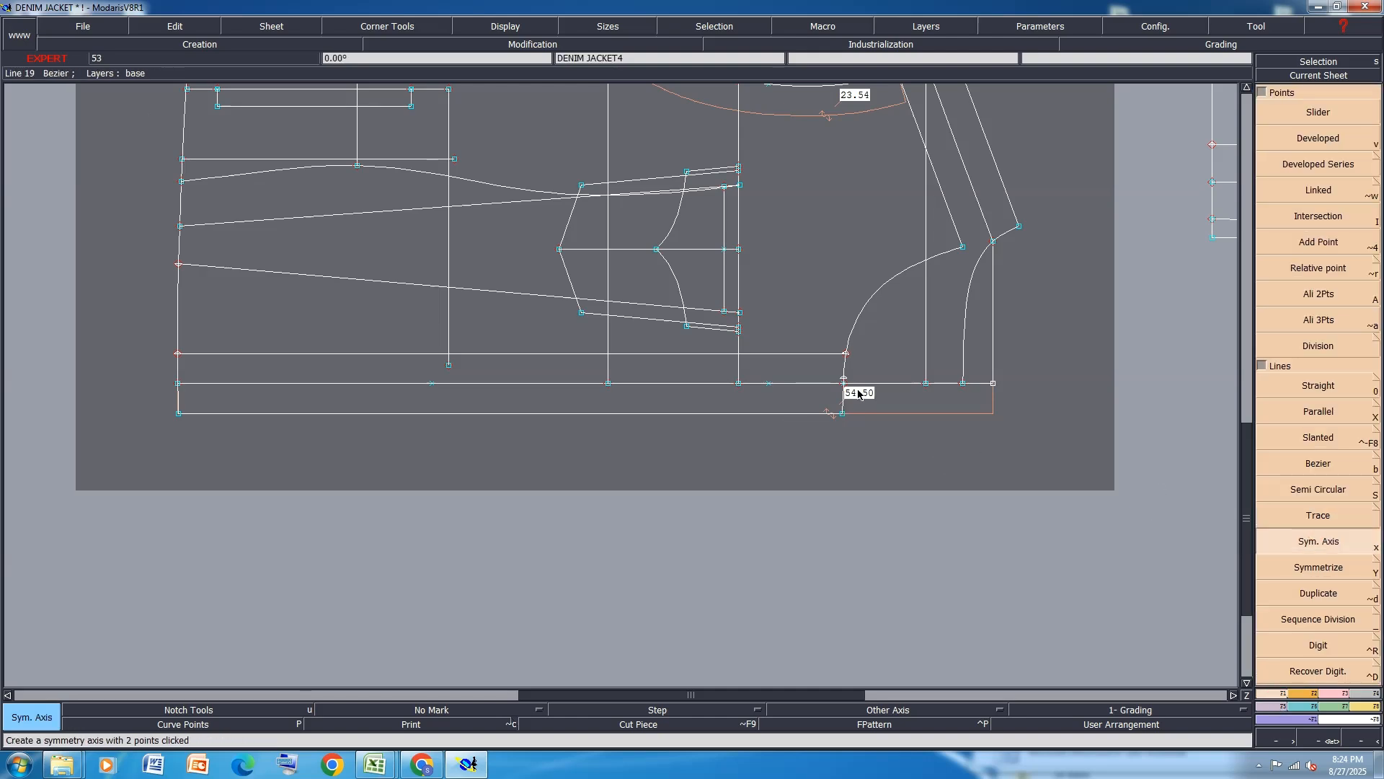
click(799, 414)
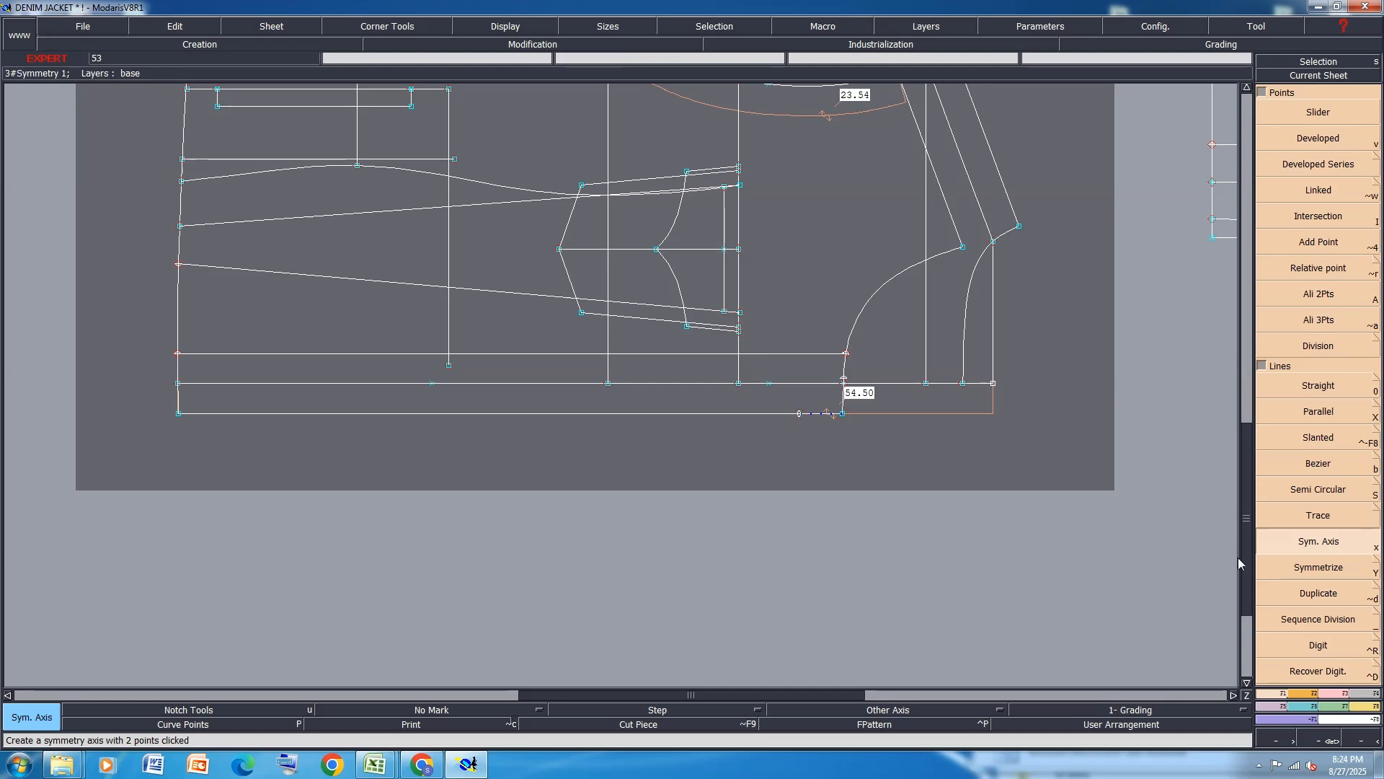
key(shift+y)
click(769, 356)
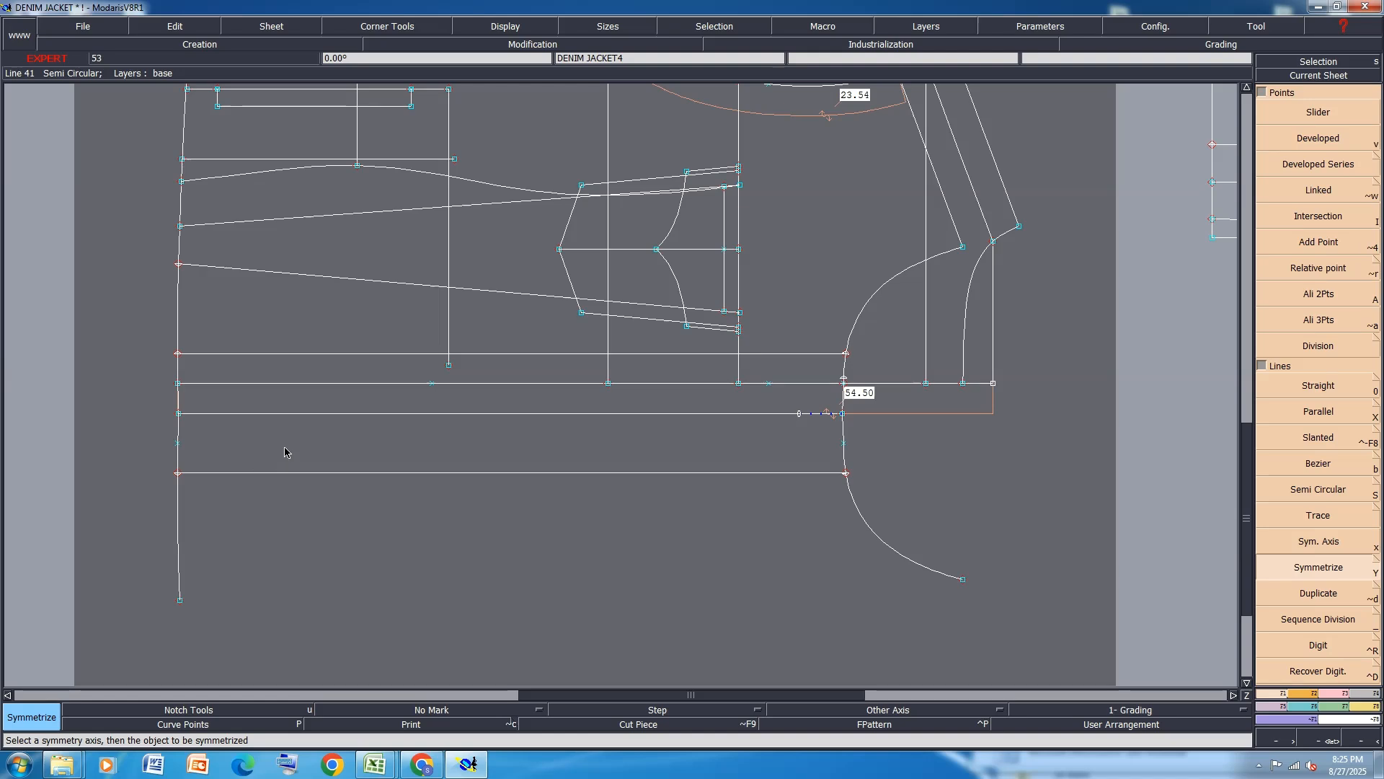
Lengthen the front yoke line with Len.Str.Line until it extends just past the mirrored placket line.
key(l)
click(740, 367)
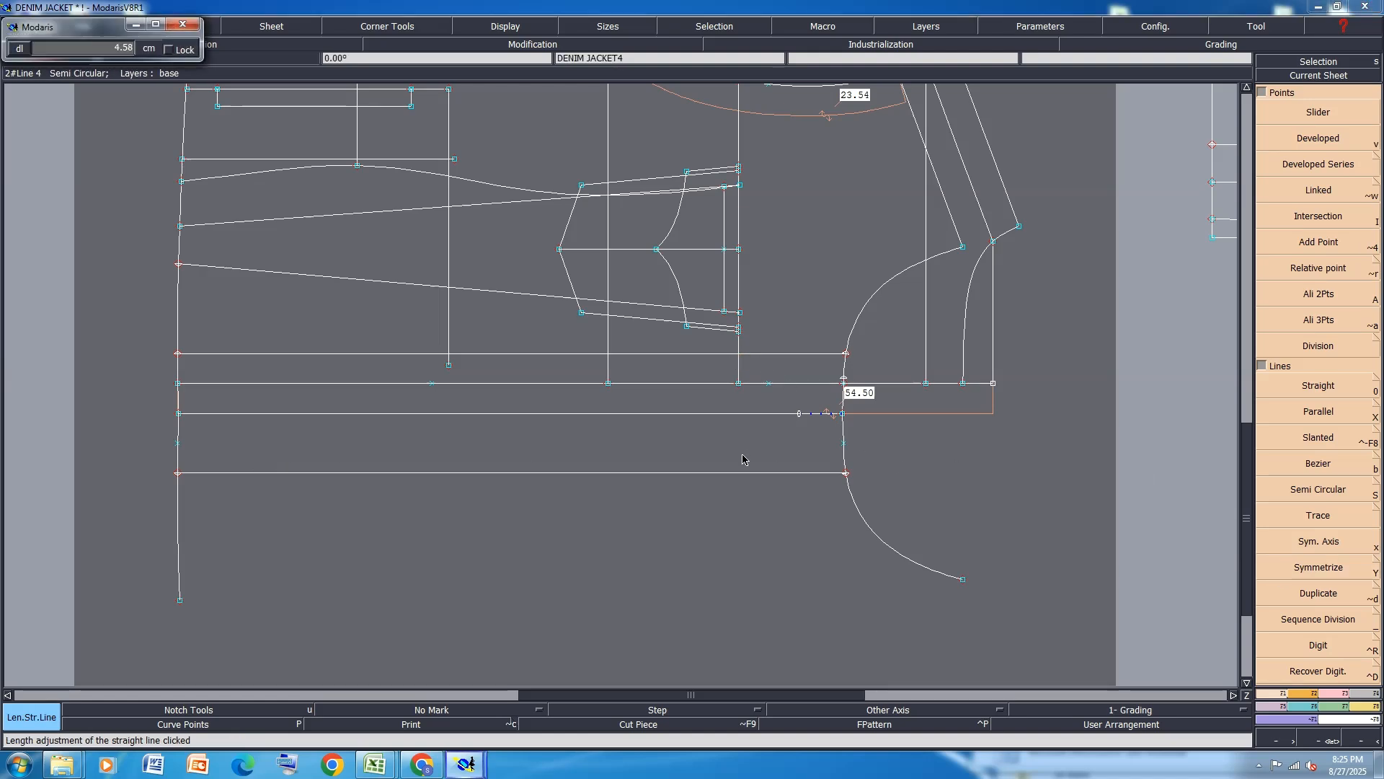
click(749, 491)
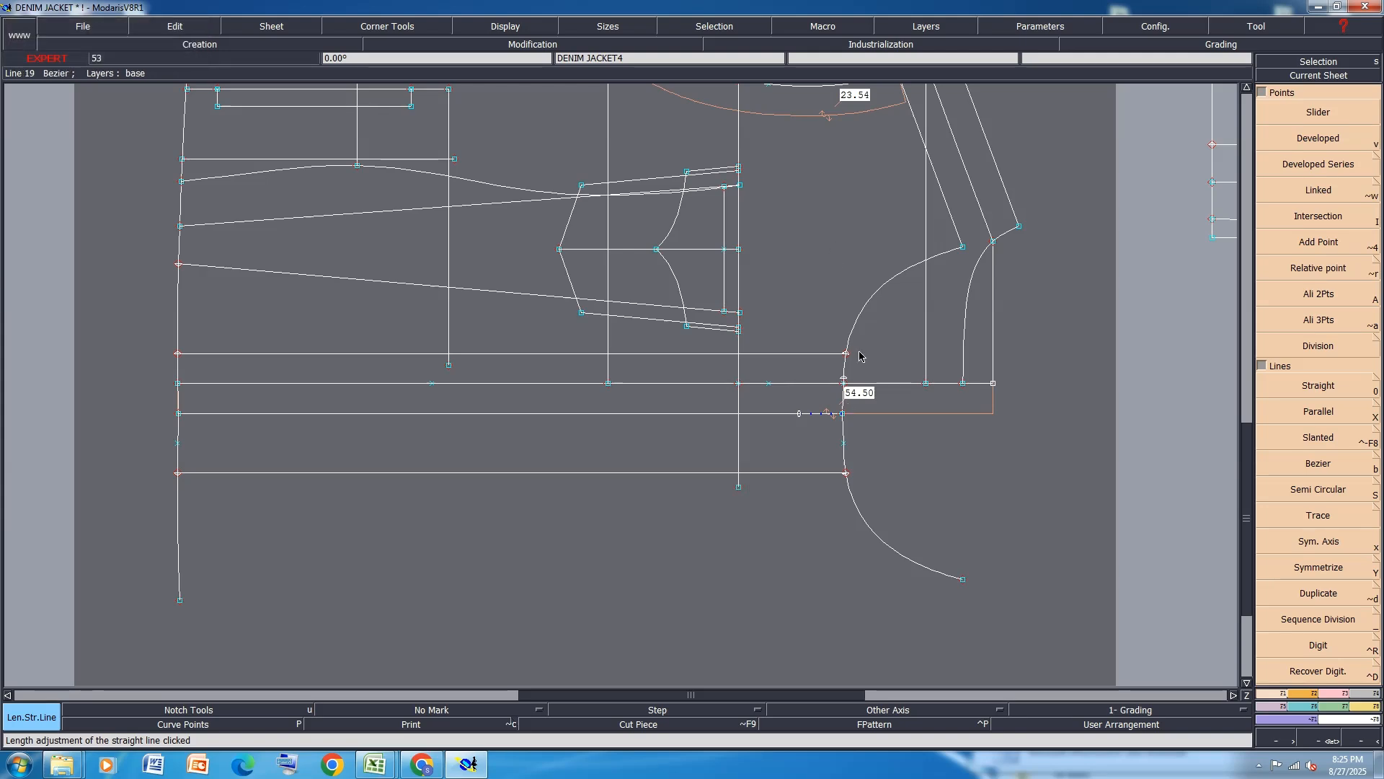
click(1369, 695)
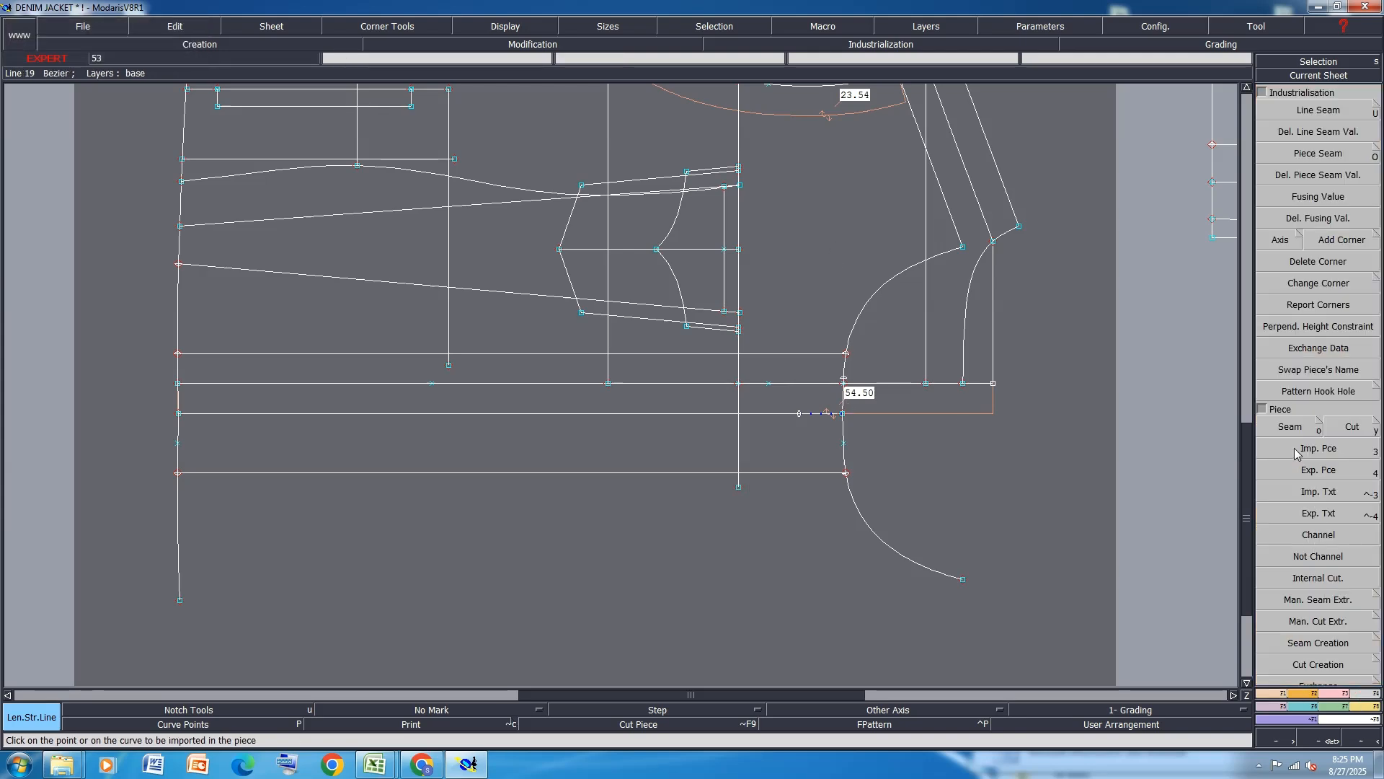
Extract the front yoke as a Seam piece, including the mirrored placket extension out to its outer edge.
click(1298, 434)
scroll(781, 534, down, 1)
scroll(782, 509, up, 1)
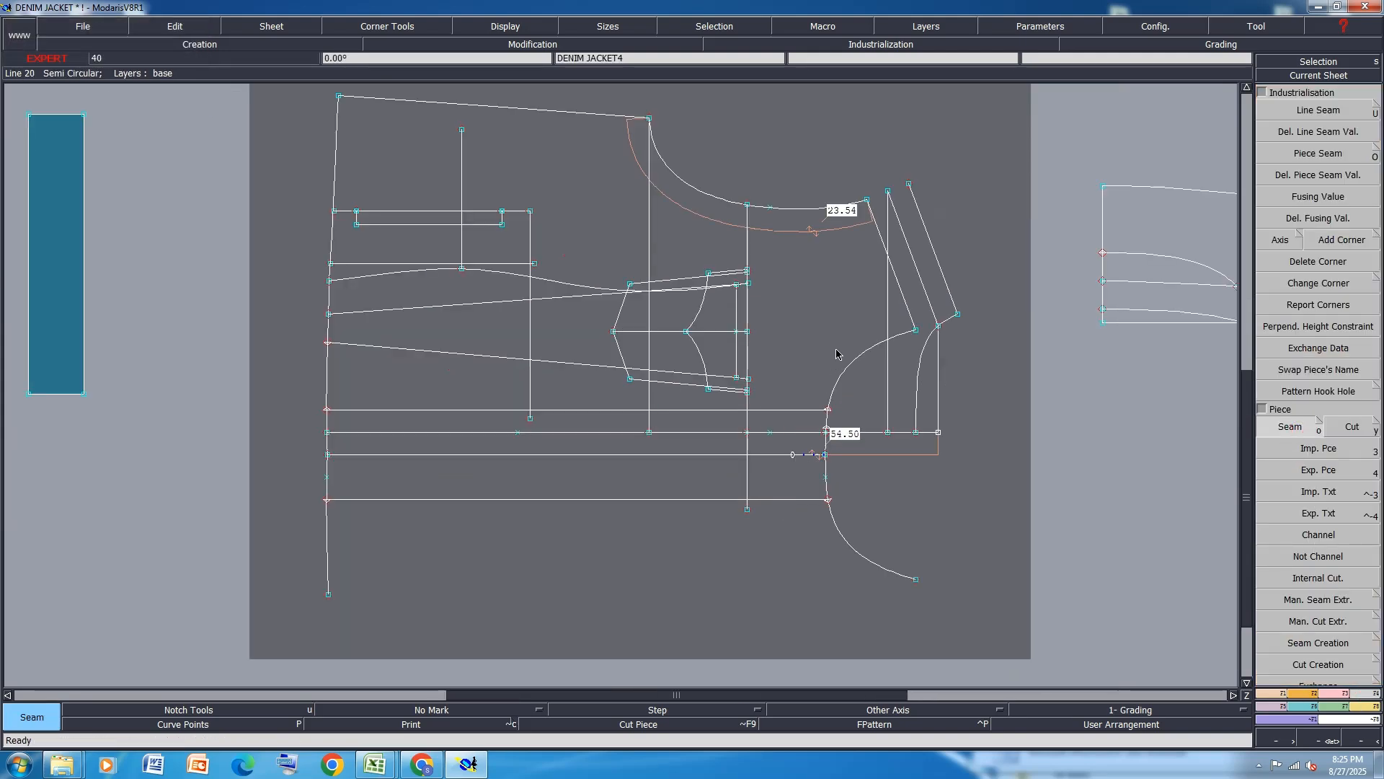
click(808, 318)
click(798, 423)
click(800, 451)
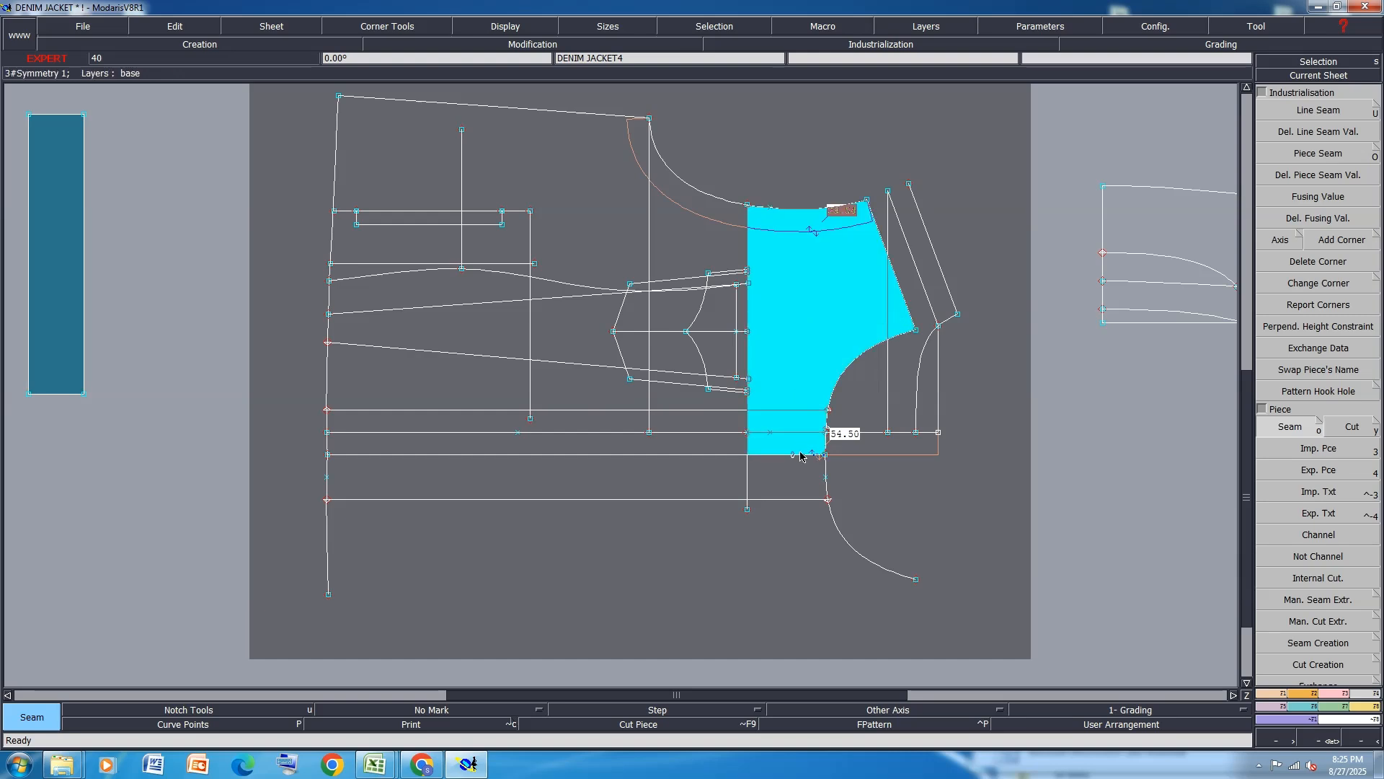
click(803, 477)
right_click(803, 478)
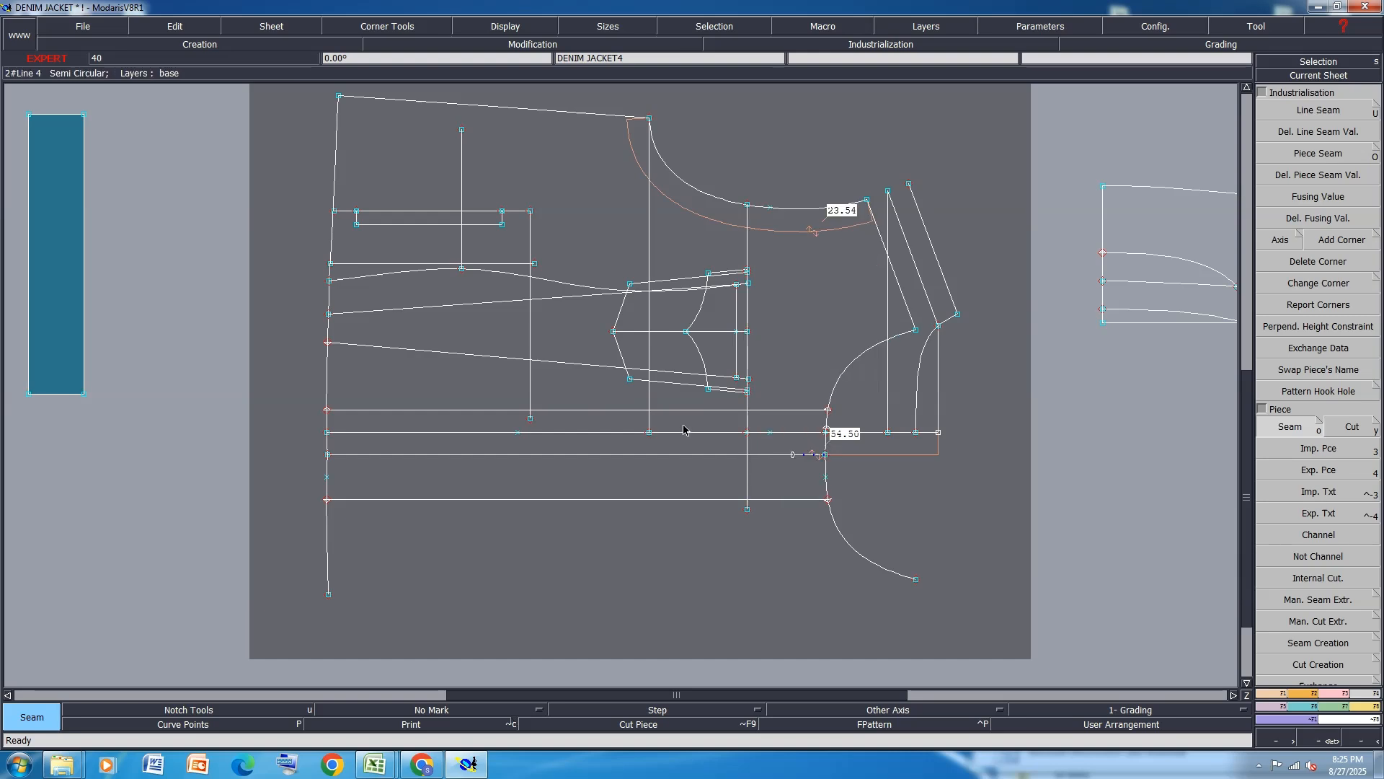
Extract the centre front panel as a Seam piece with the lower pocket flap and placket lines as internal lines, and rearrange all sheets.
scroll(500, 468, up, 1)
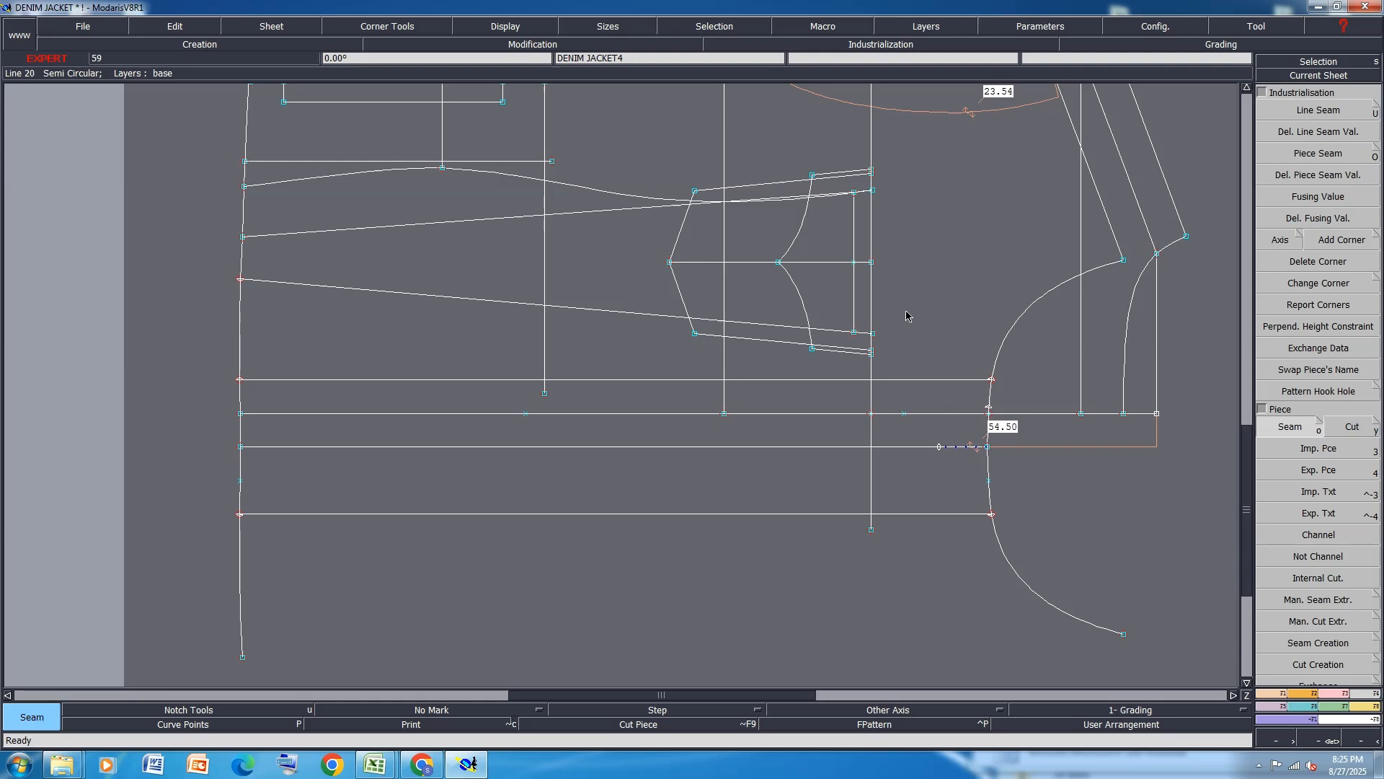
click(851, 353)
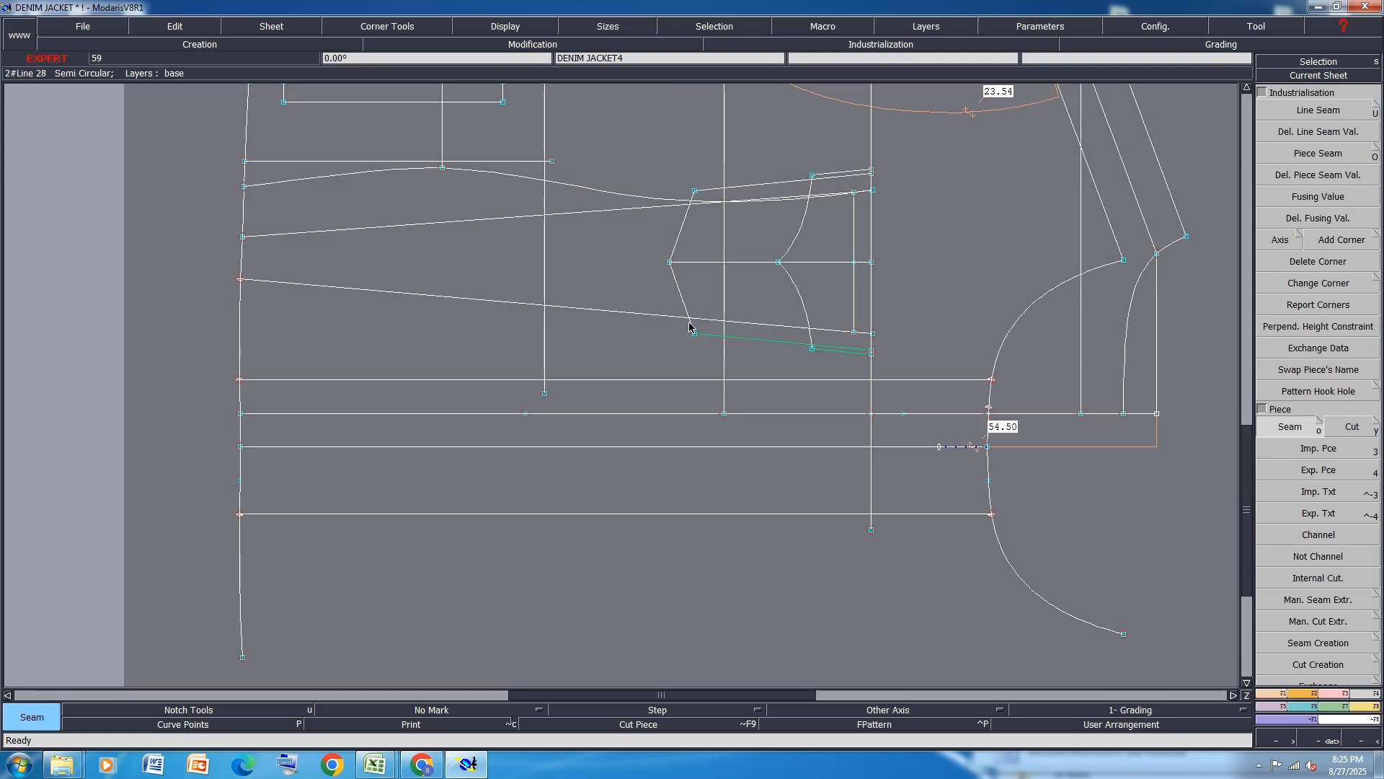
click(683, 300)
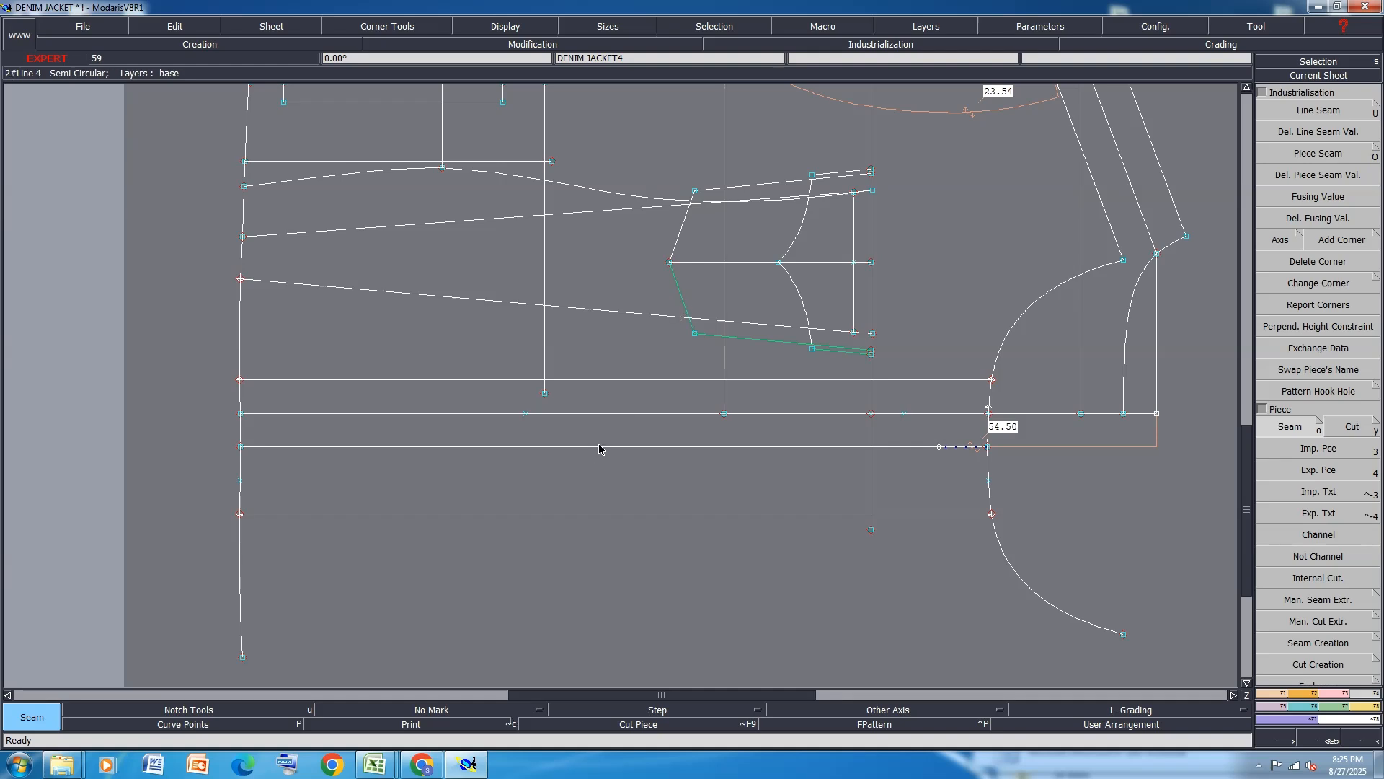
click(599, 447)
click(615, 414)
click(616, 380)
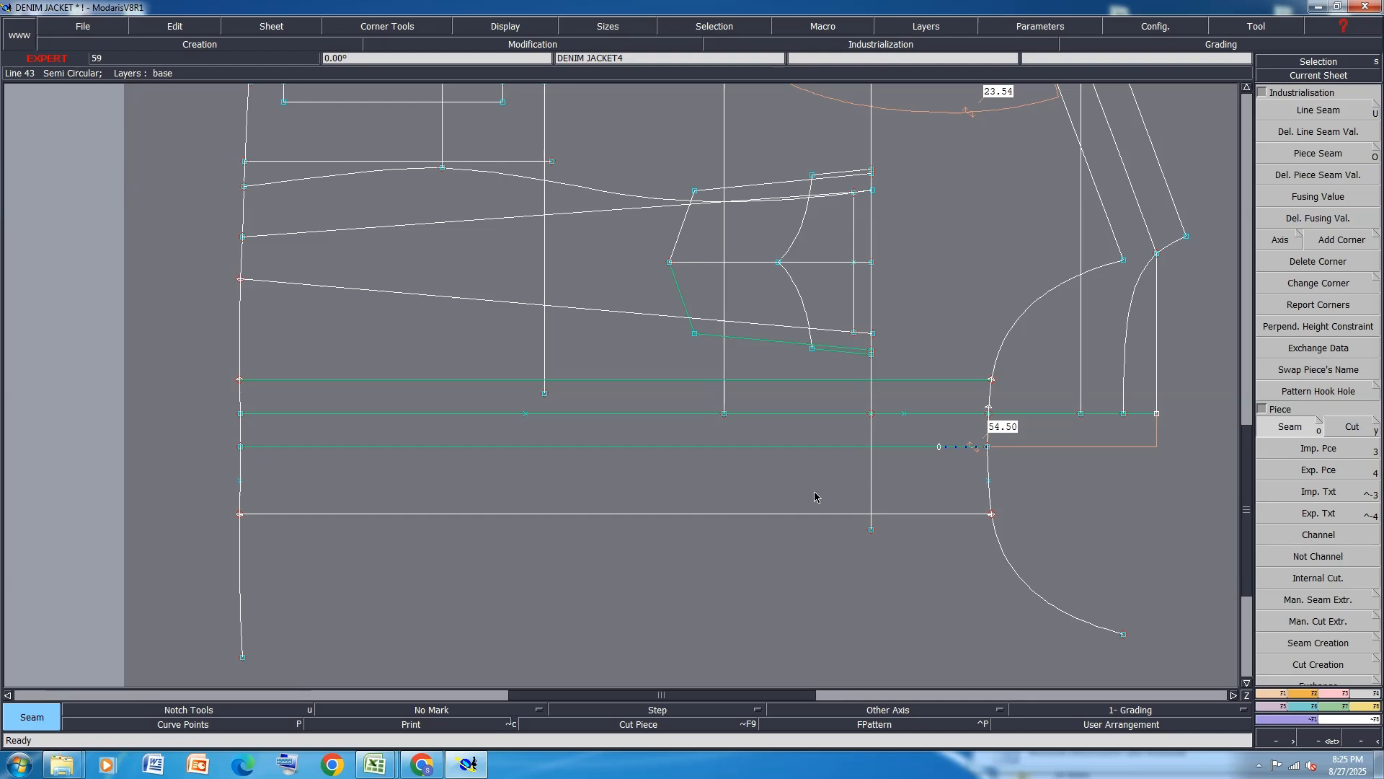
mouse_move(815, 493)
mouse_down()
mouse_move(823, 353)
mouse_move(798, 336)
mouse_up()
drag(690, 447, 688, 371)
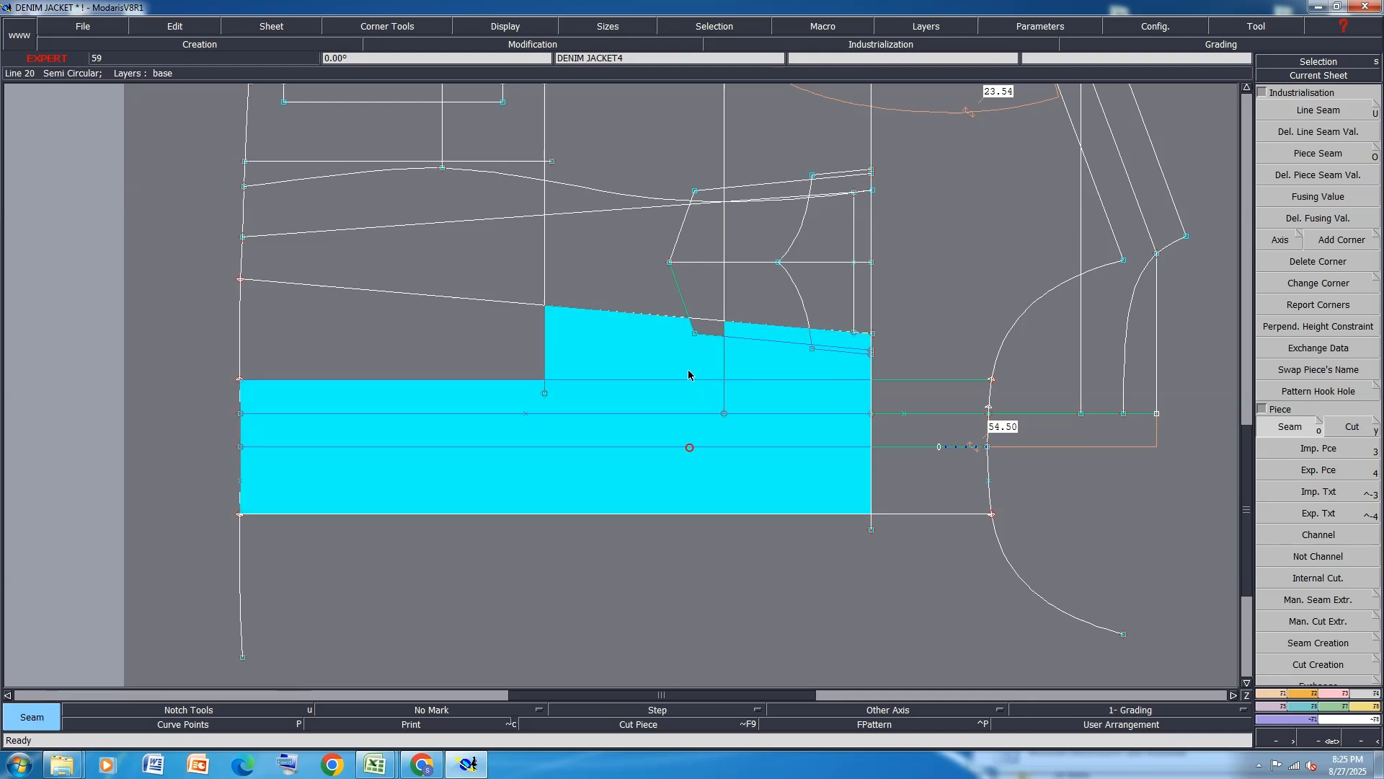
click(475, 359)
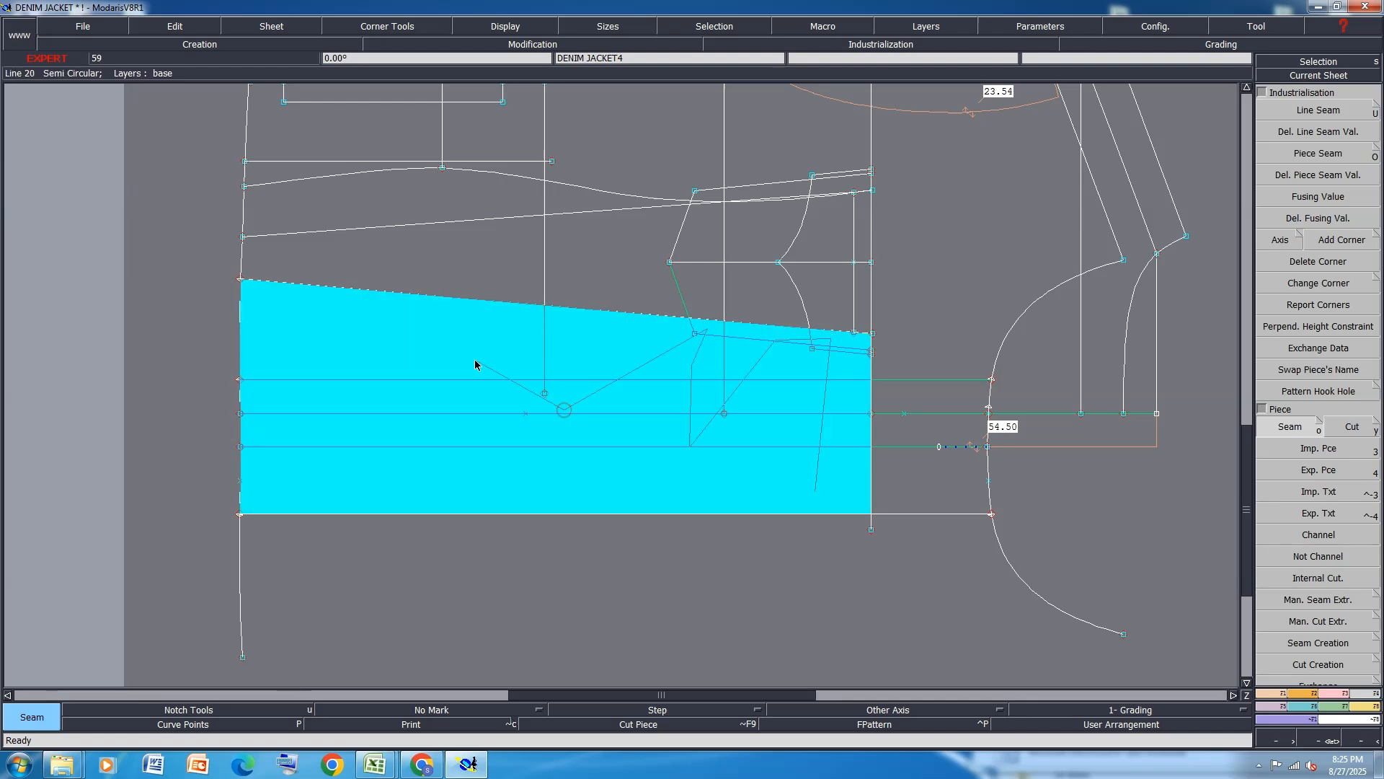
click(490, 414)
key(j)
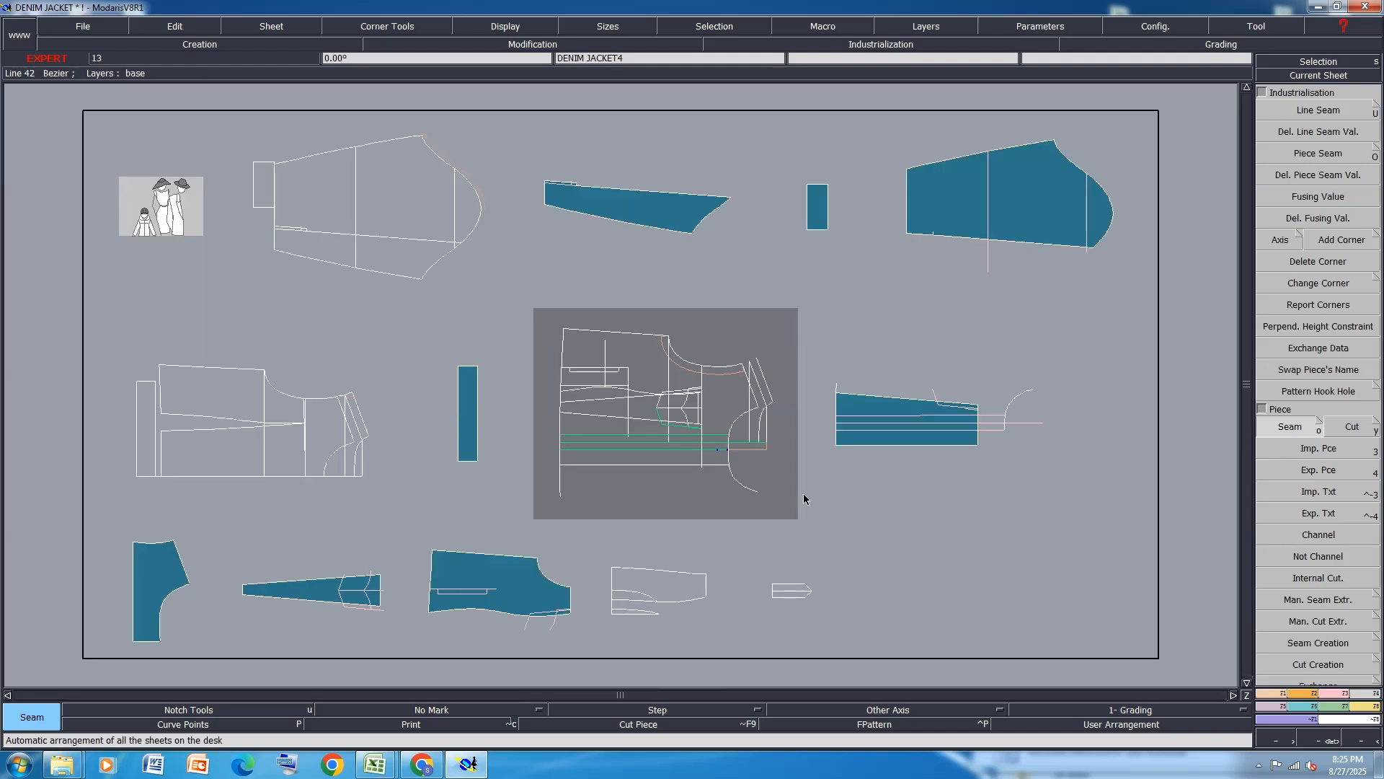
On the centre front piece, insert the developed points at the ends of the inner placket line and delete the leftover neckline curve and hem overrun.
right_click(1137, 416)
scroll(1015, 412, up, 3)
scroll(980, 435, up, 2)
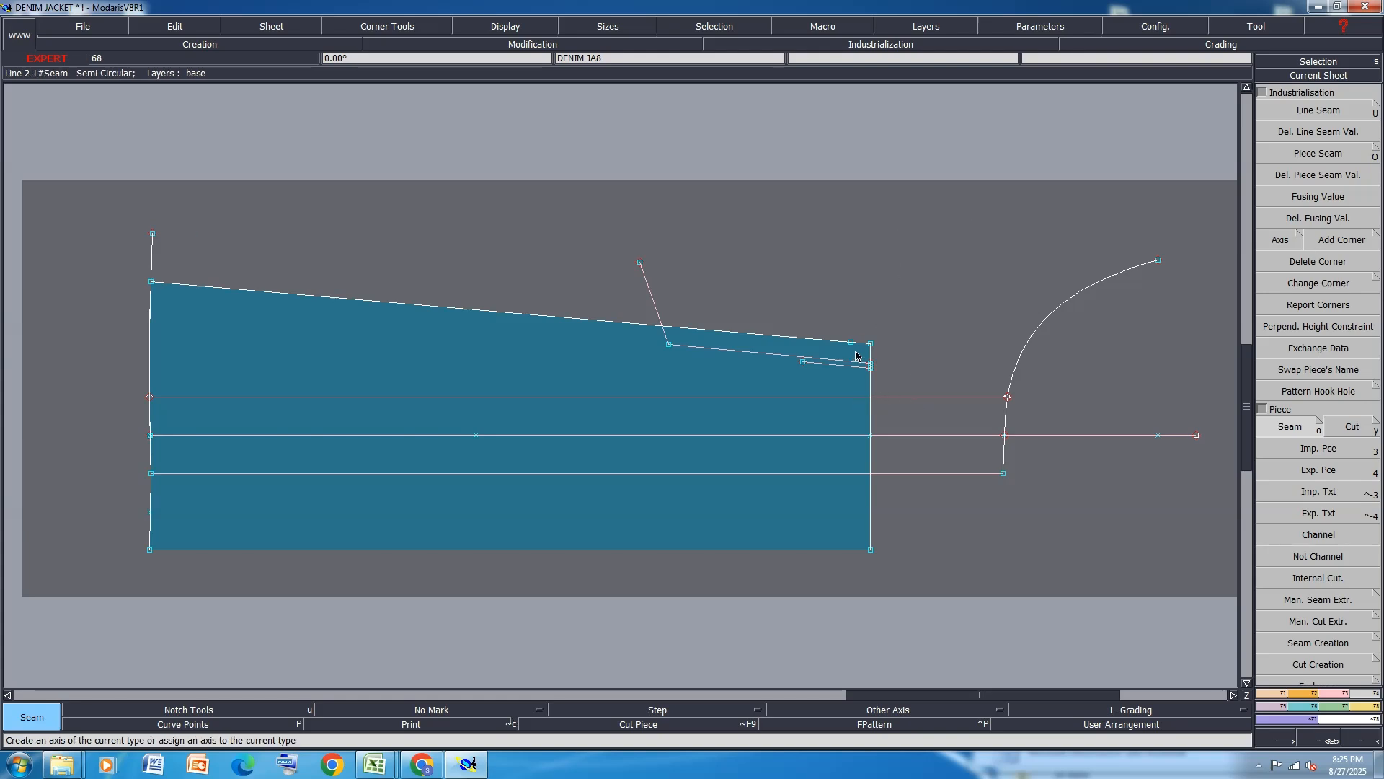
scroll(858, 357, down, 1)
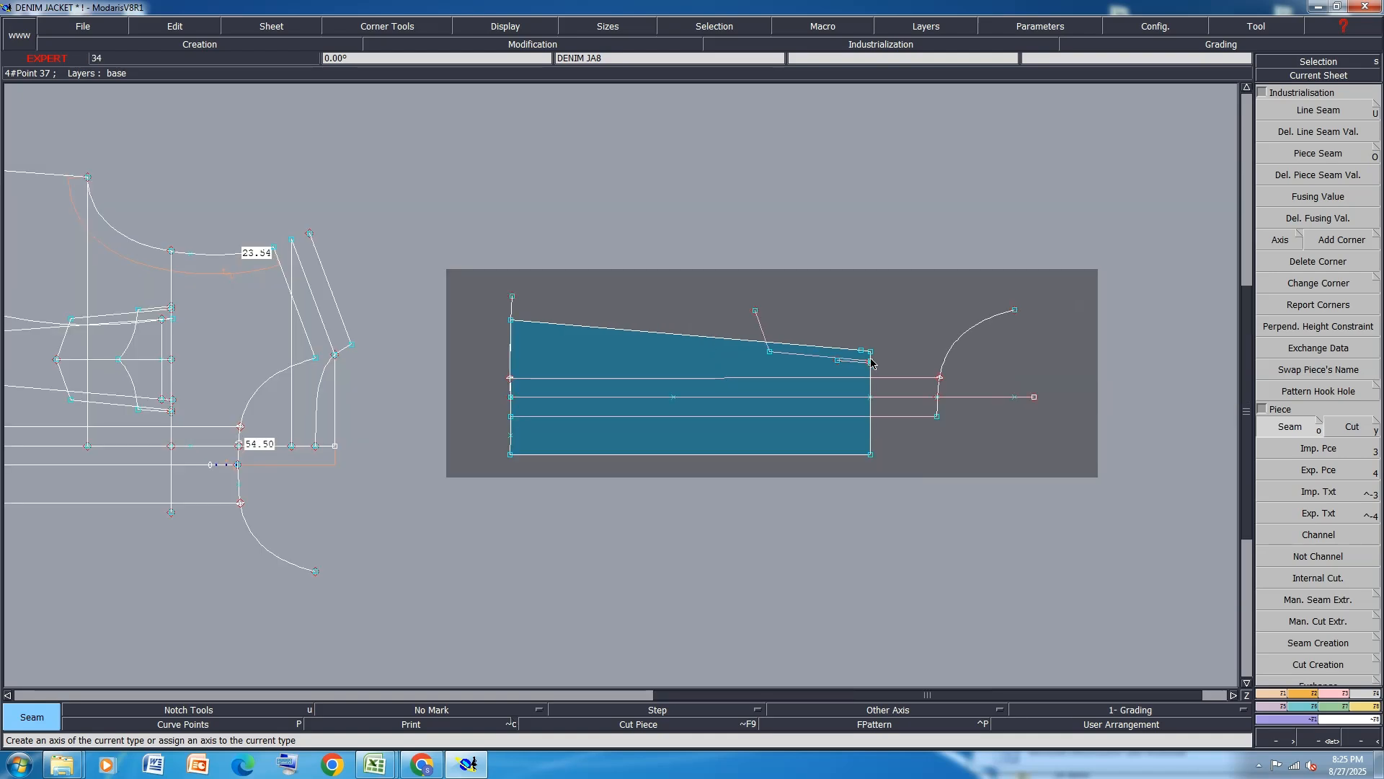
key(i)
click(511, 380)
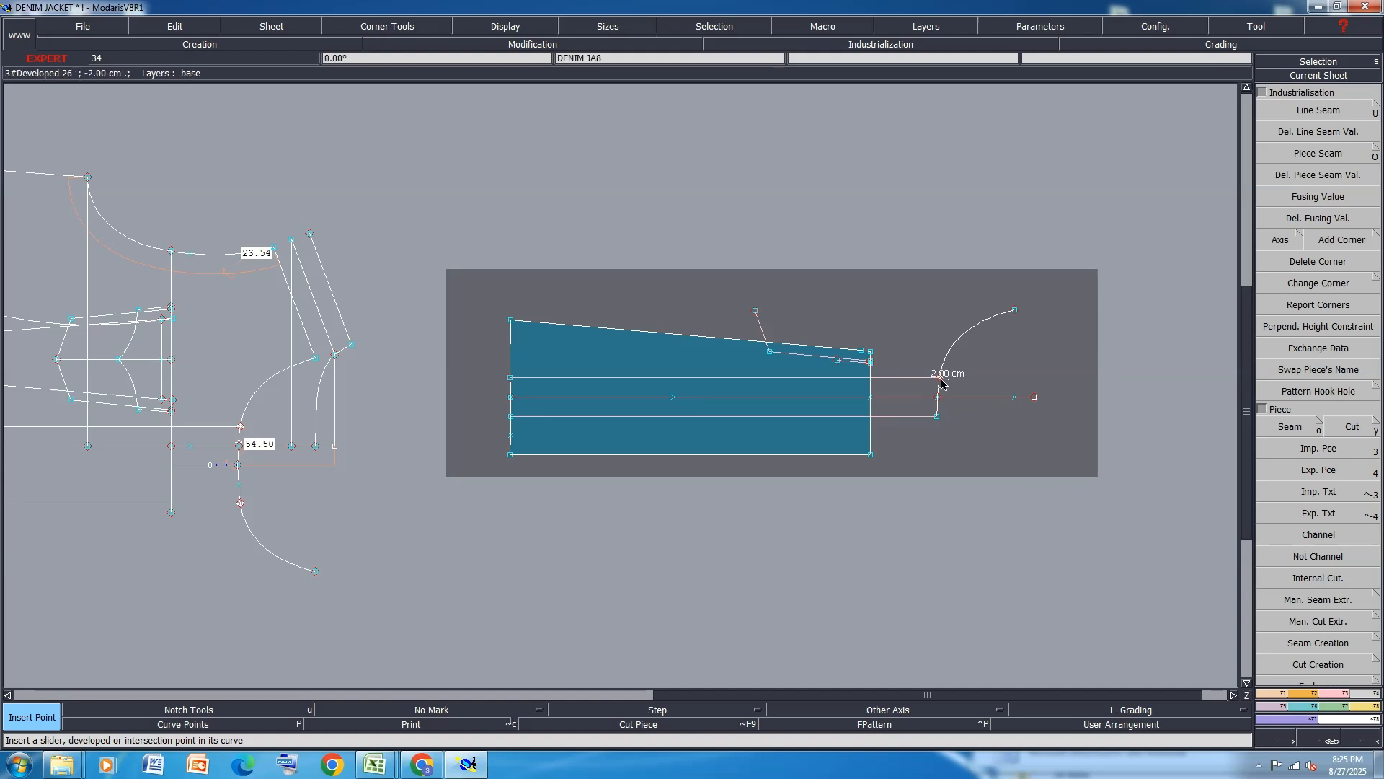
key(Delete)
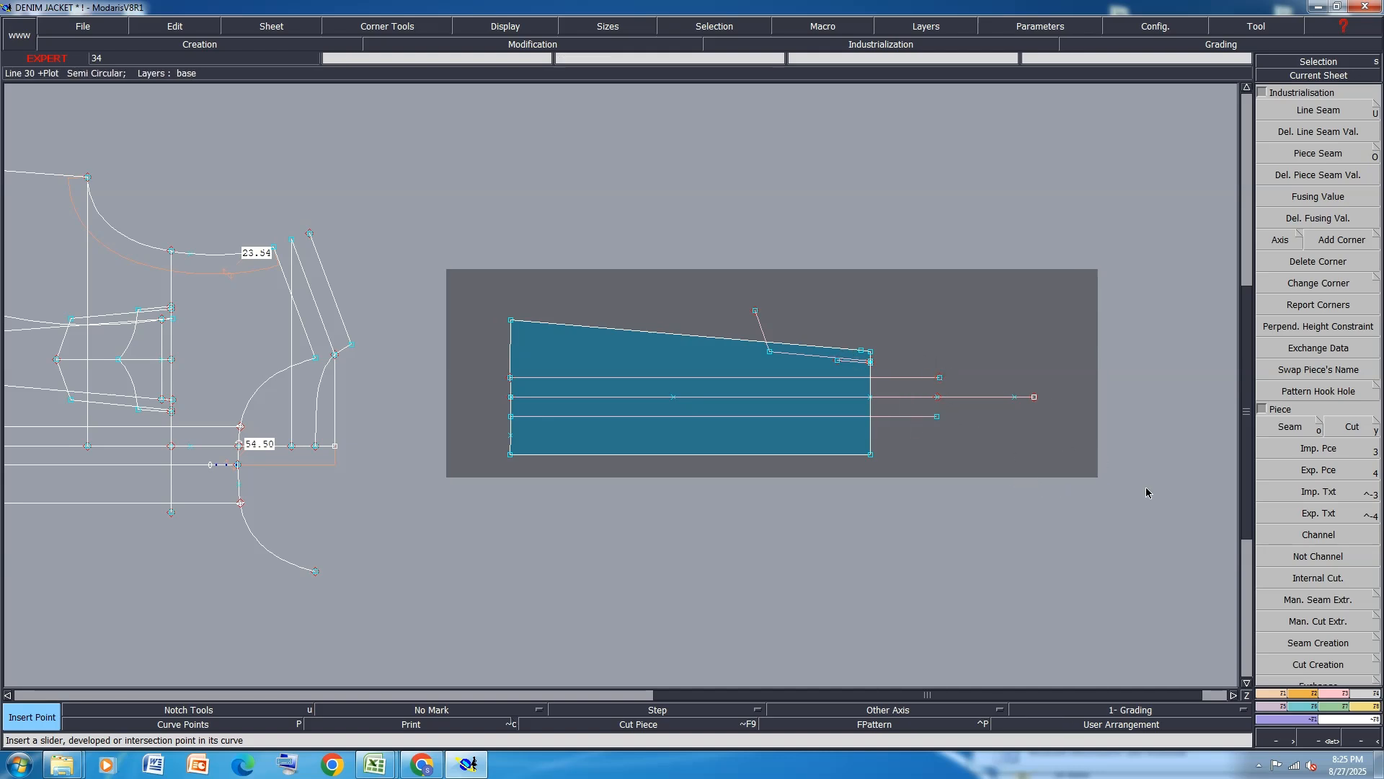
Trim the two outer internal placket lines to the panel's yoke edge with Adjust 2 Lines and delete the middle placket line's overrun.
click(1328, 694)
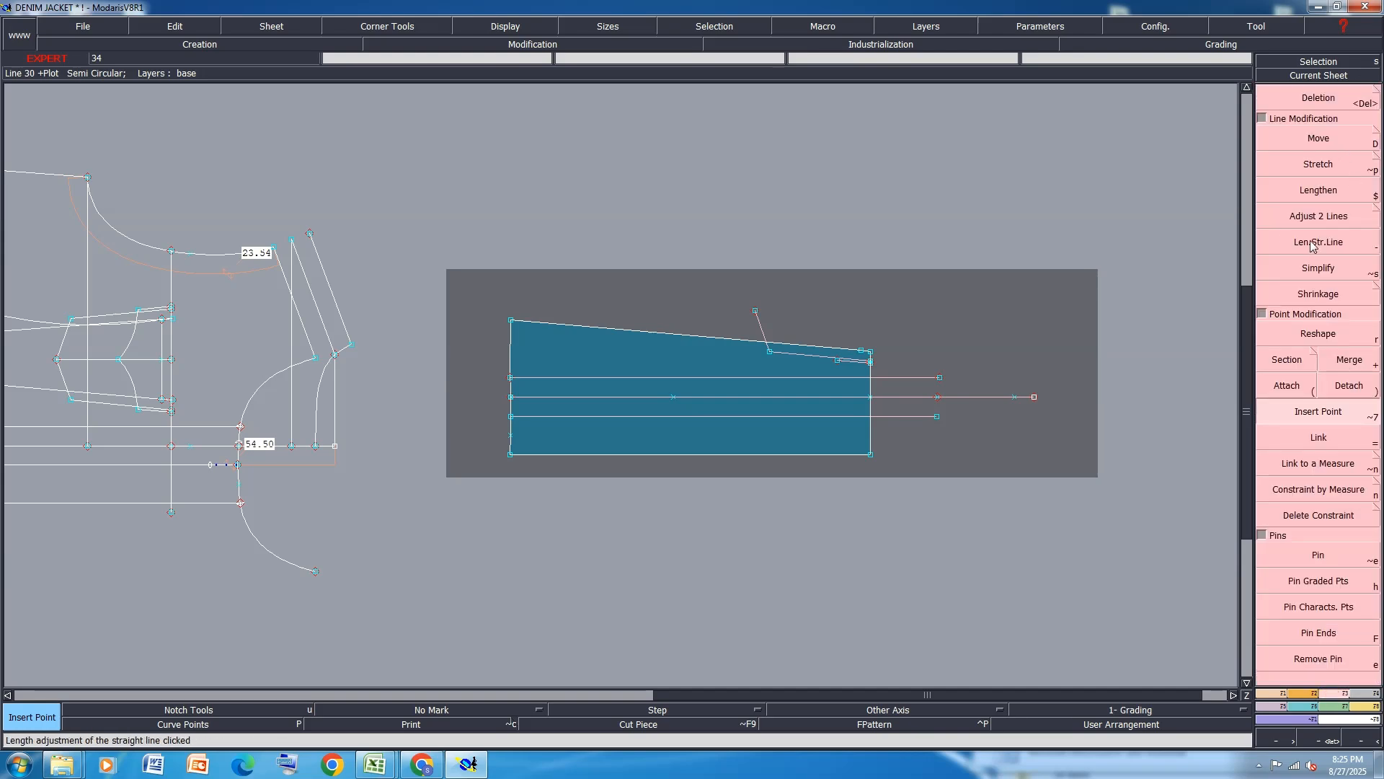
click(1318, 216)
scroll(869, 380, up, 3)
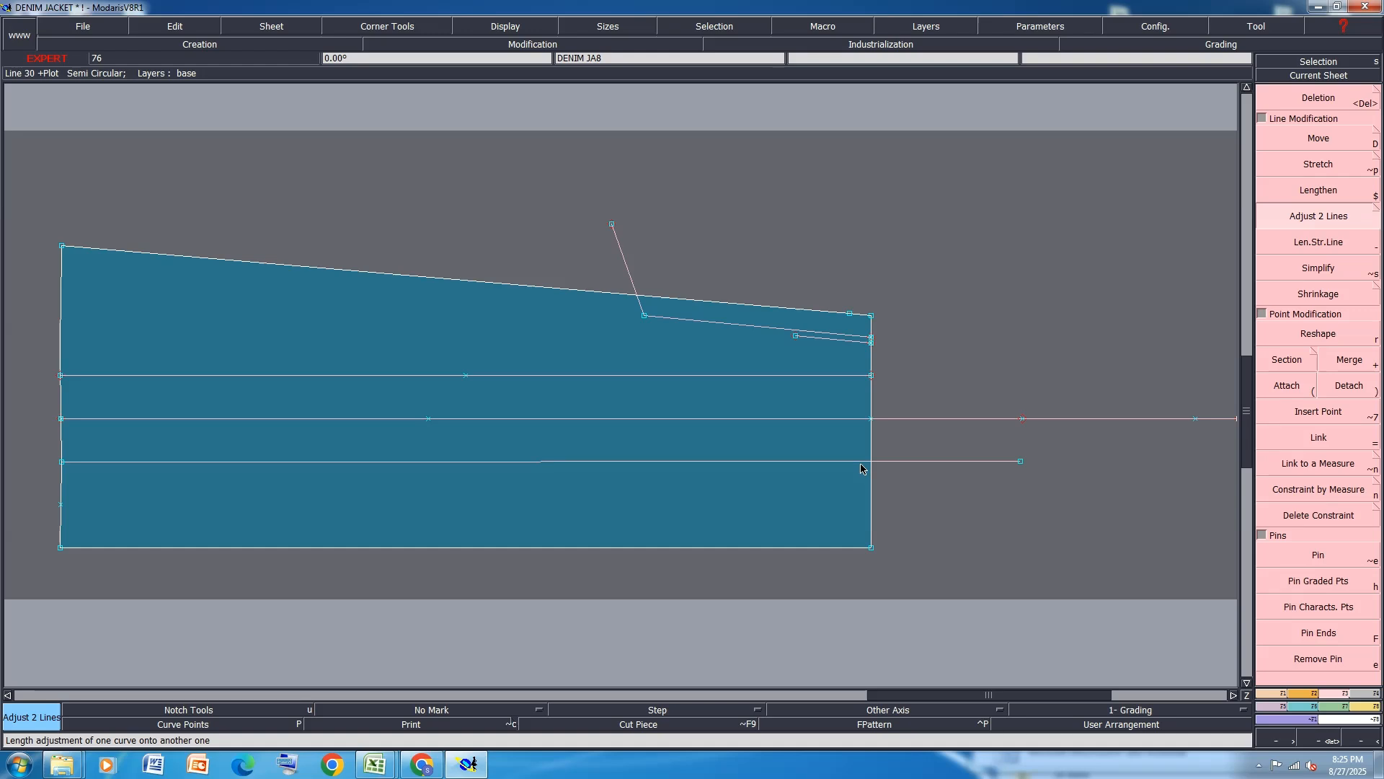
scroll(862, 468, down, 3)
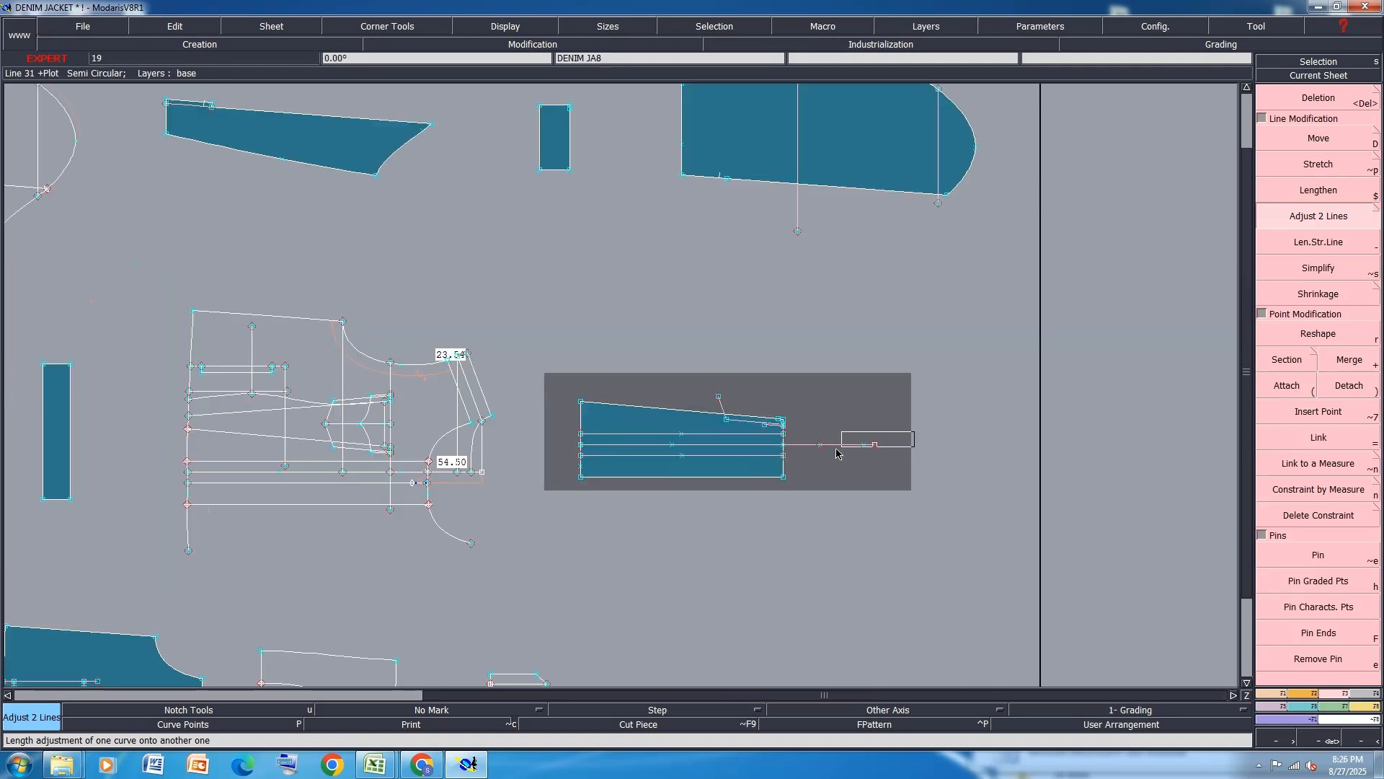
key(Delete)
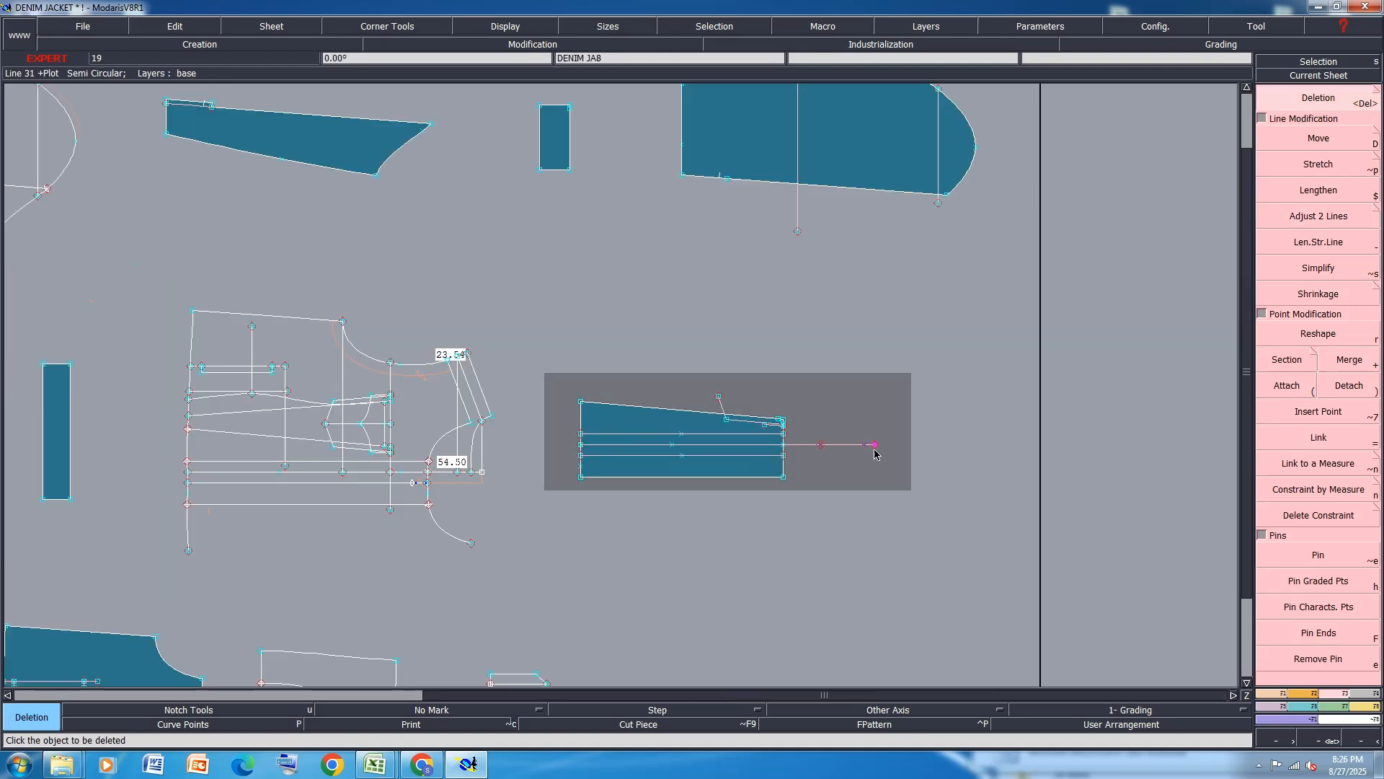
click(874, 445)
scroll(743, 399, up, 4)
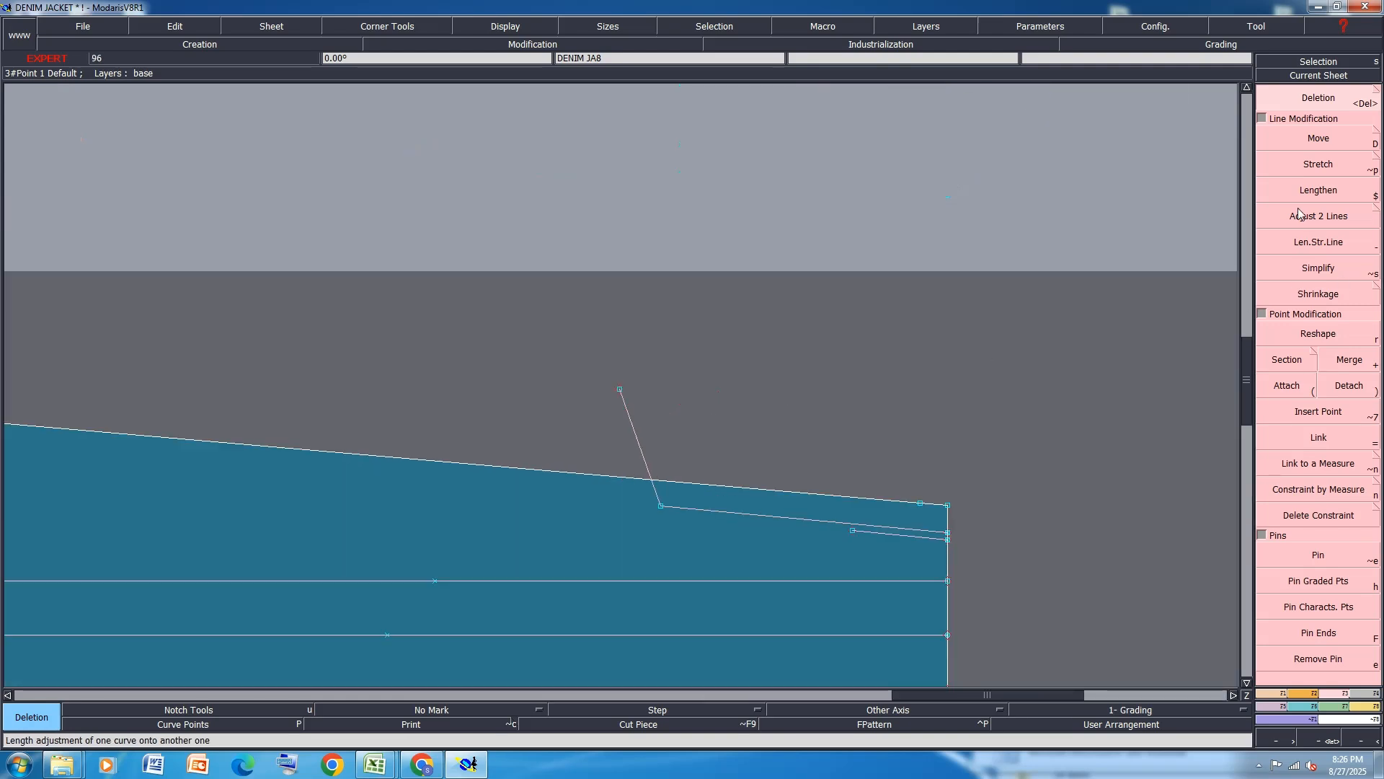
Reshape the pocket flap's point so it ends on the slanted seam of the centre front panel.
click(1309, 211)
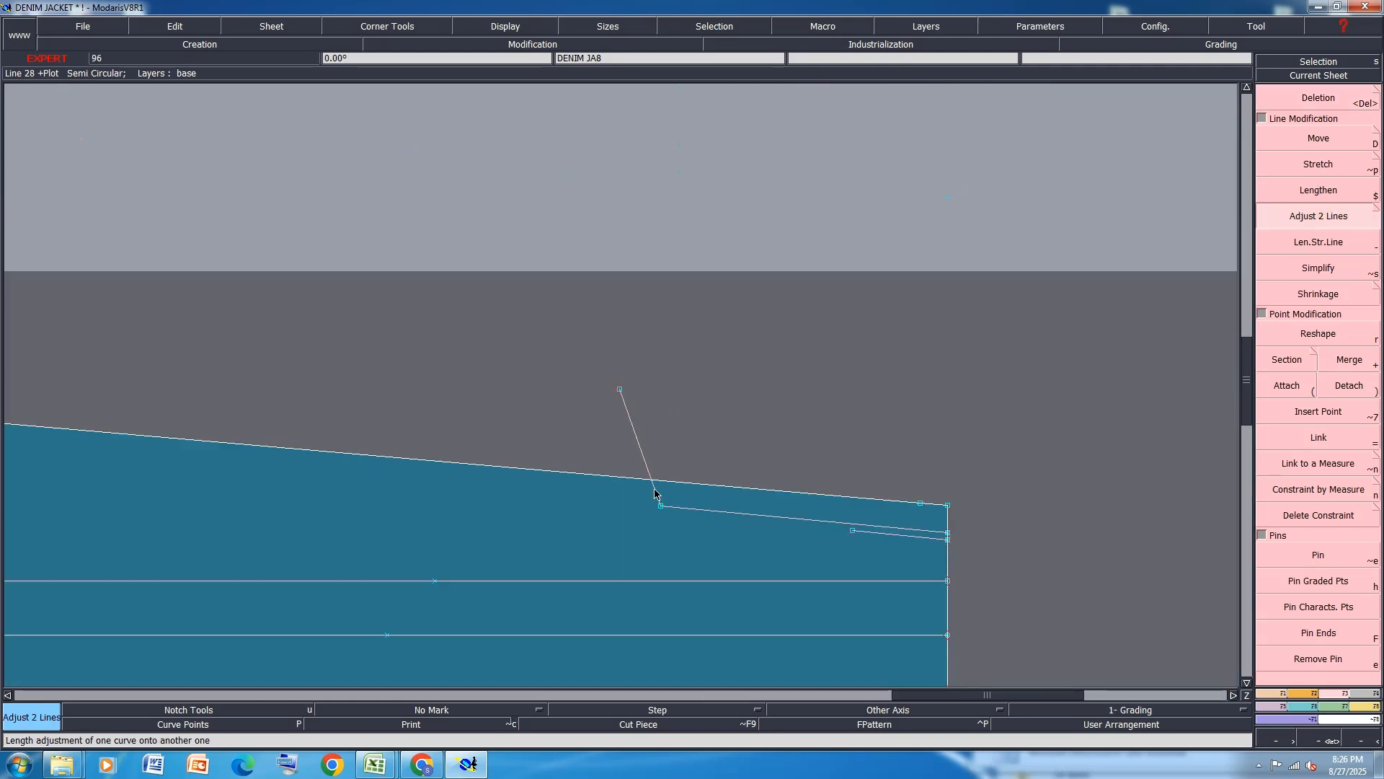
key(r)
click(620, 390)
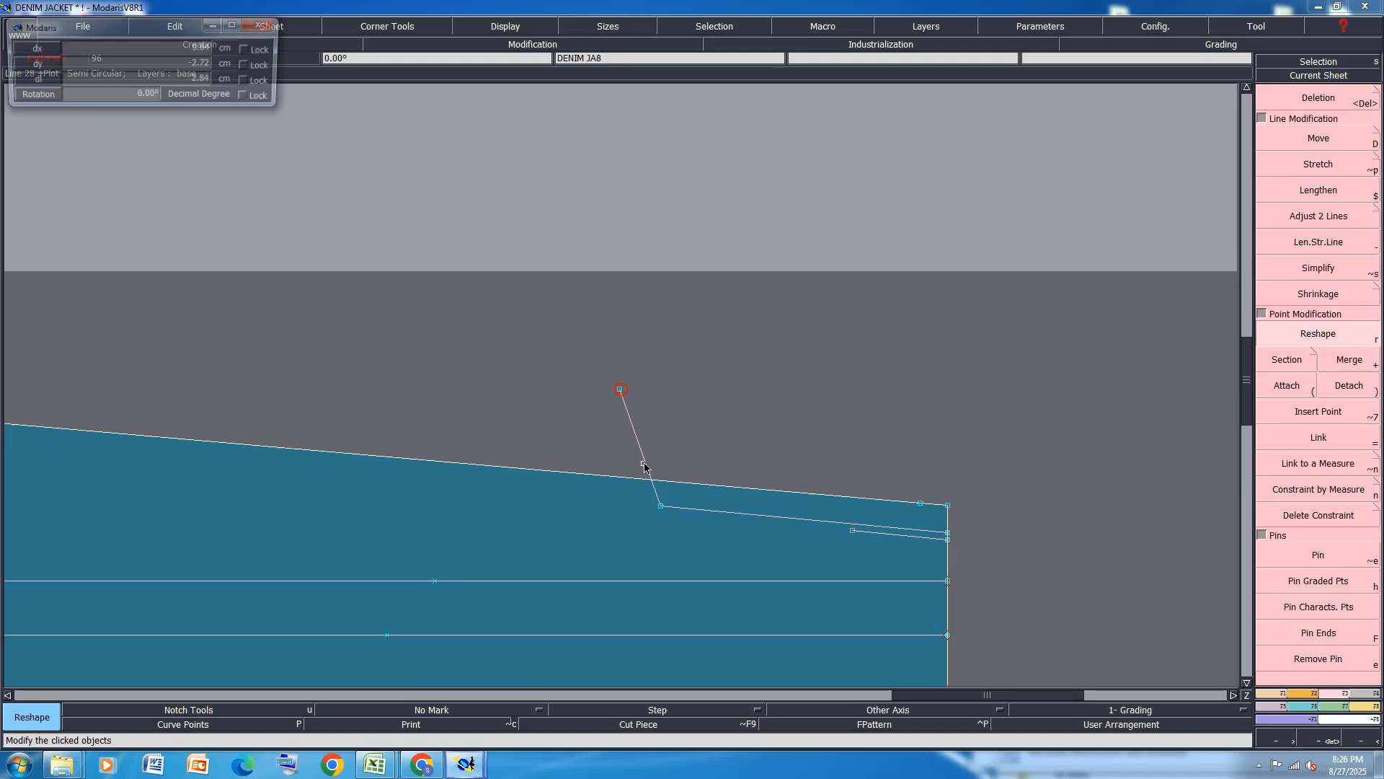
click(651, 478)
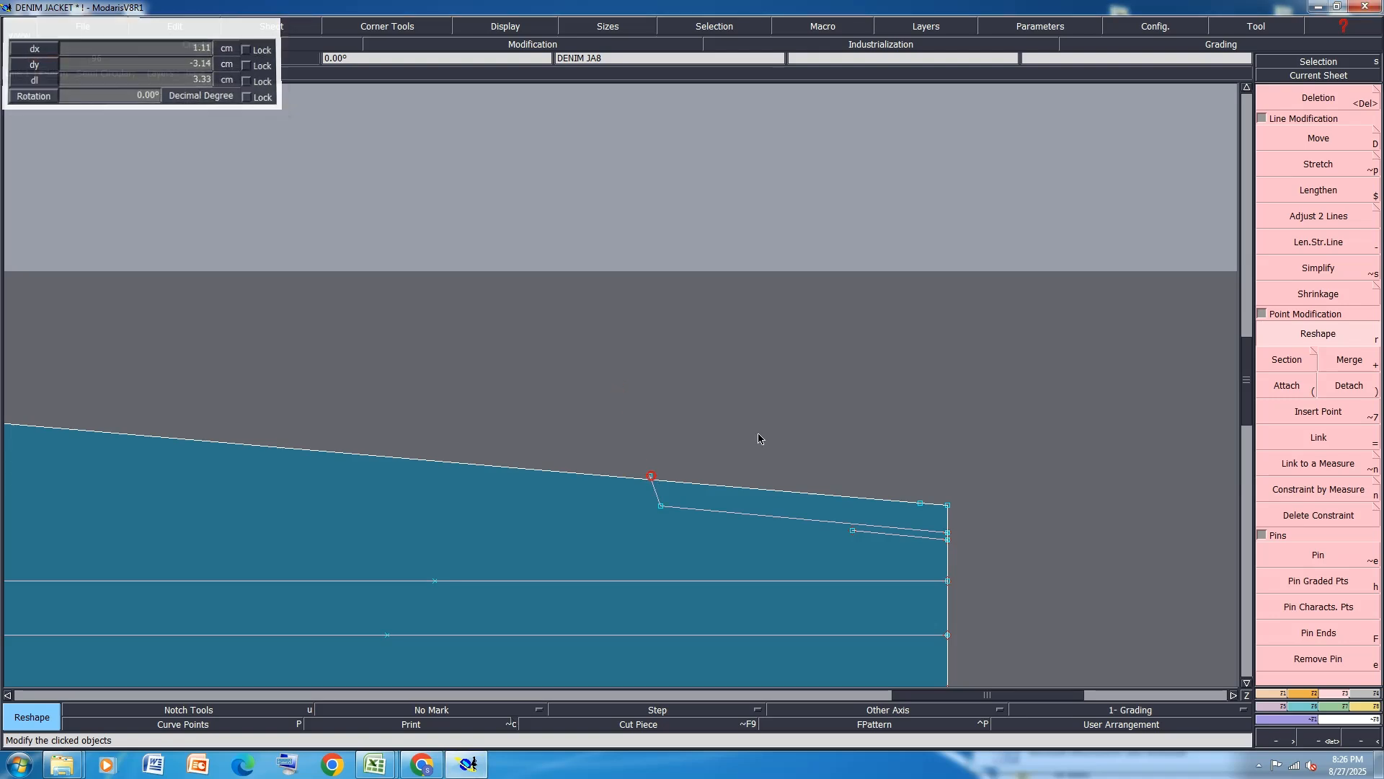
Delete the ends of the pocket guide line that extend beyond the welt pocket rectangle on the side front piece.
scroll(758, 429, down, 3)
scroll(899, 462, down, 2)
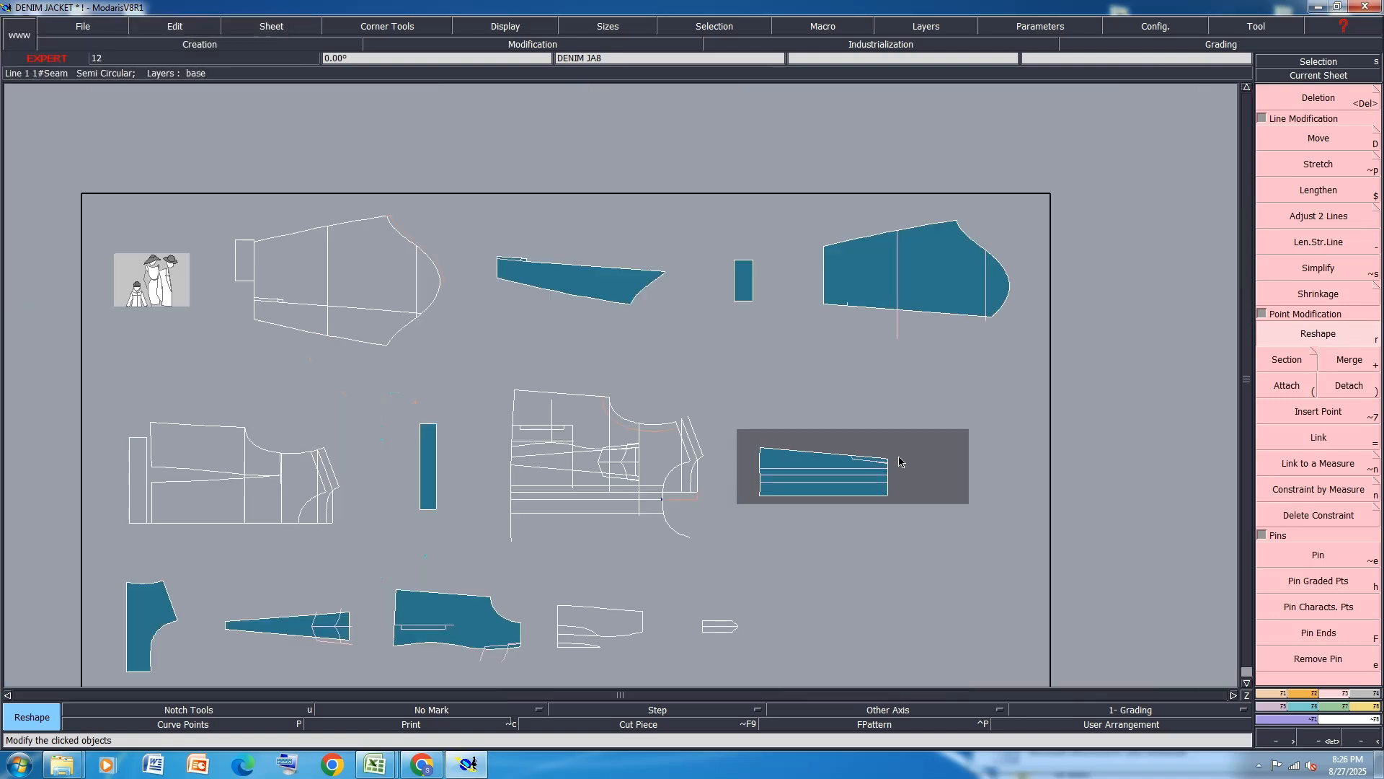
scroll(554, 555, down, 2)
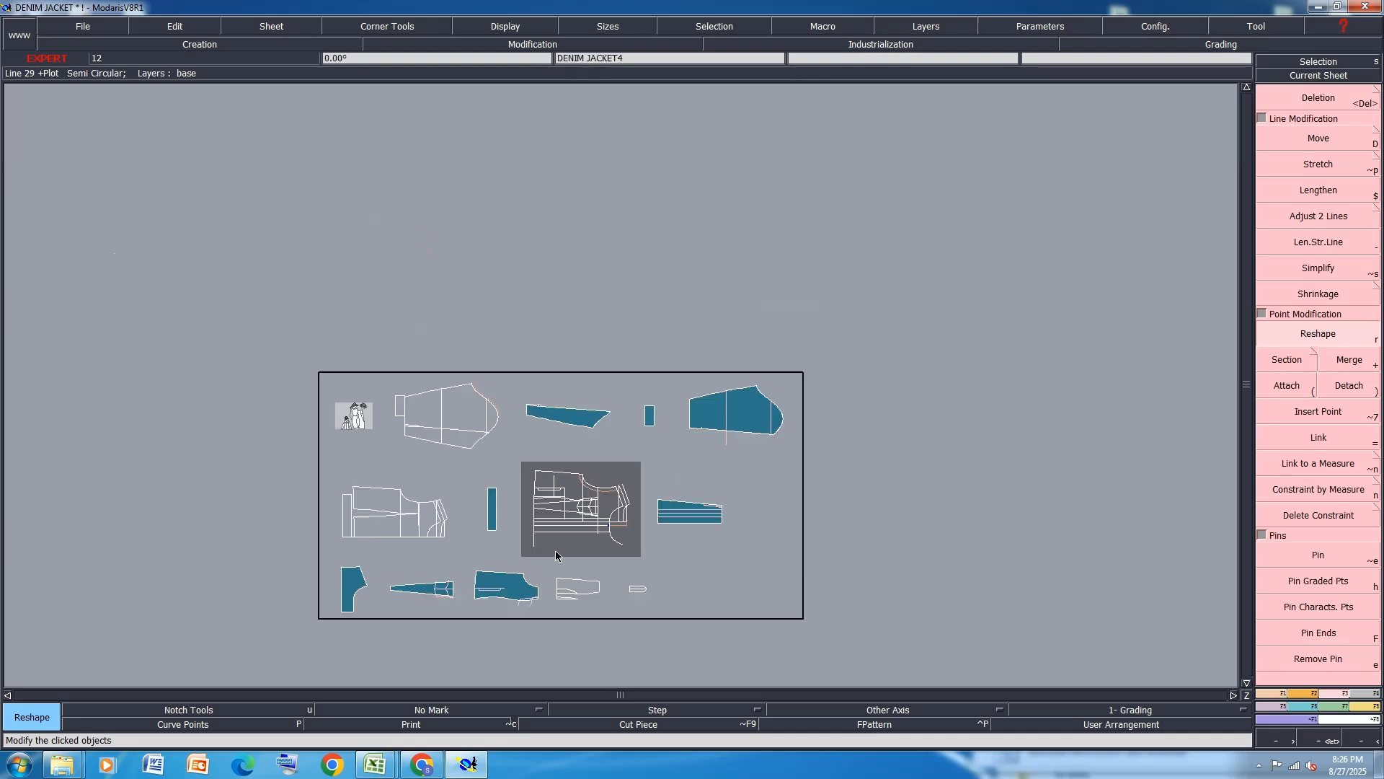
scroll(443, 506, up, 5)
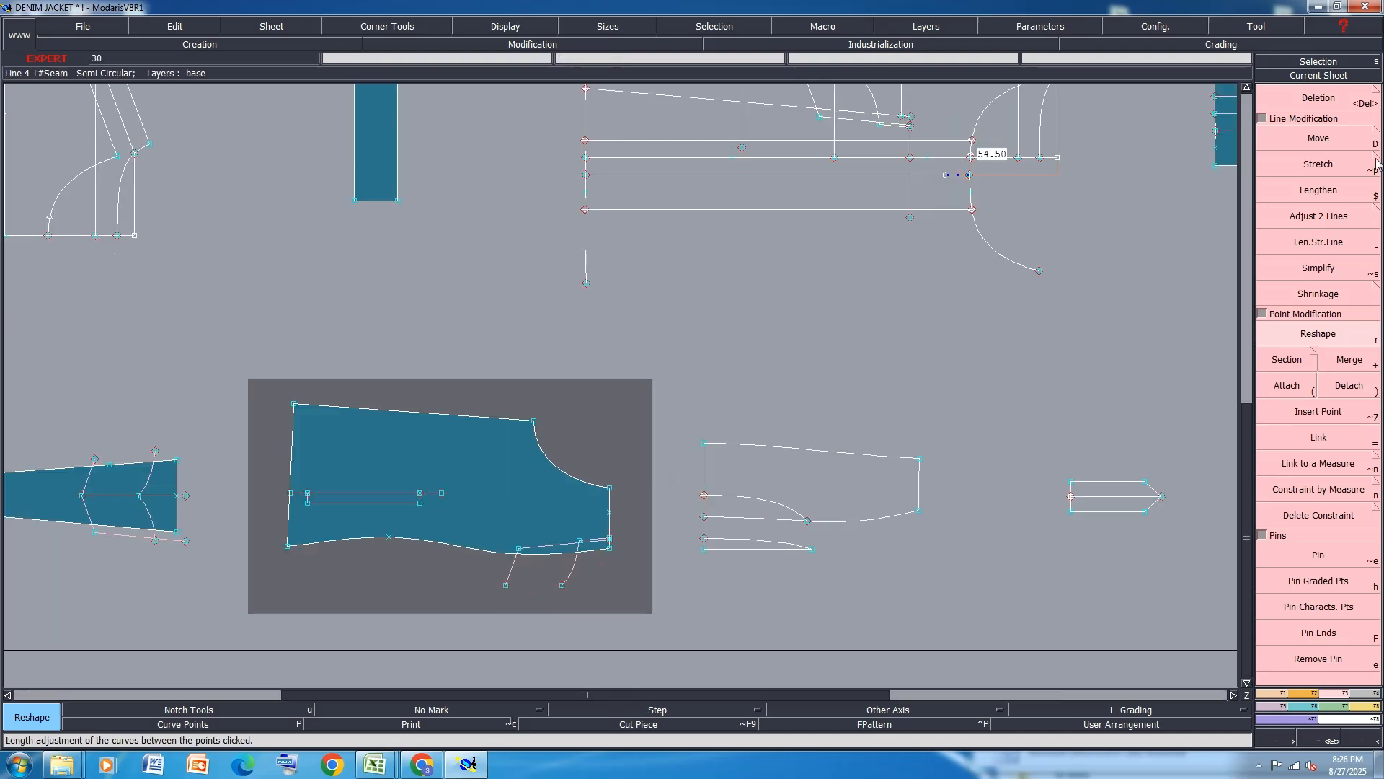
key(Delete)
click(441, 497)
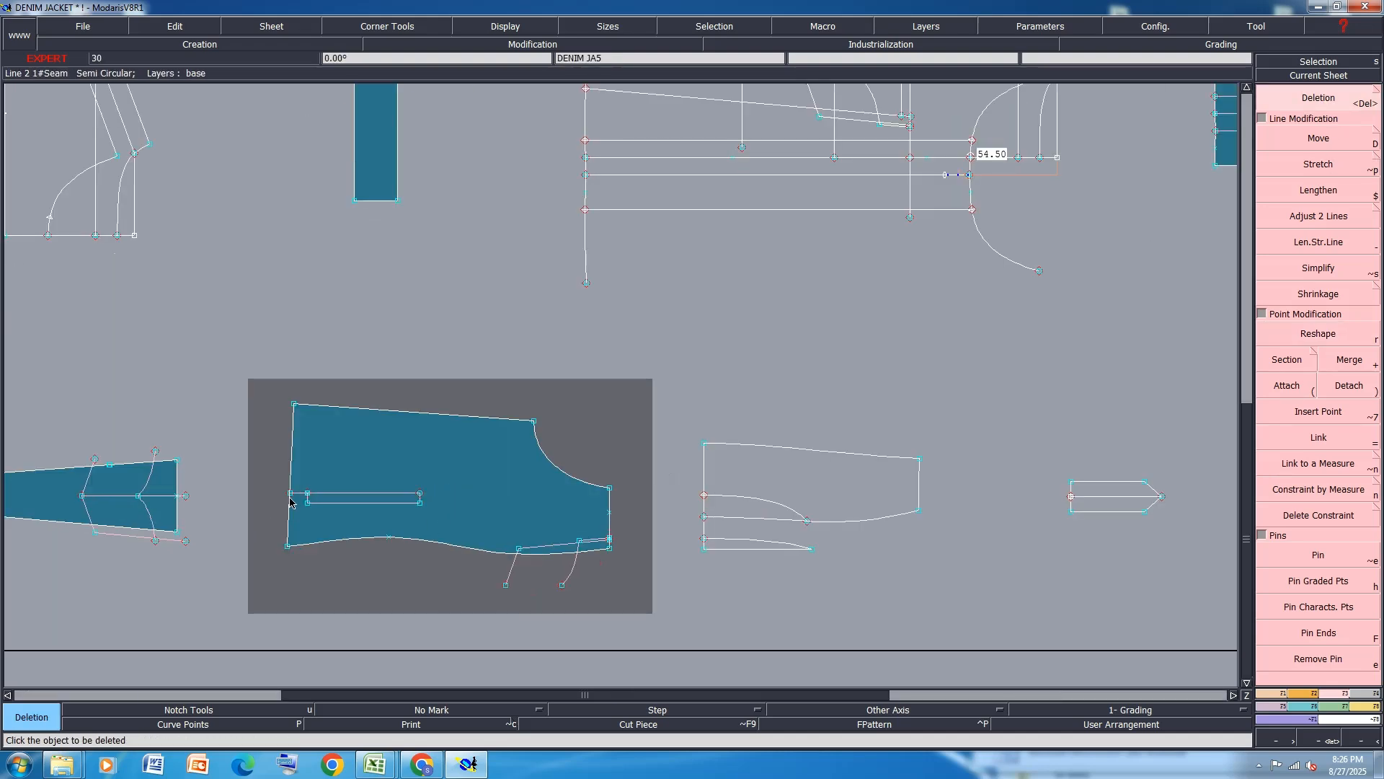
Create intersection points where the two pocket flap lines cross the side front seam and insert them into those lines.
scroll(566, 575, up, 4)
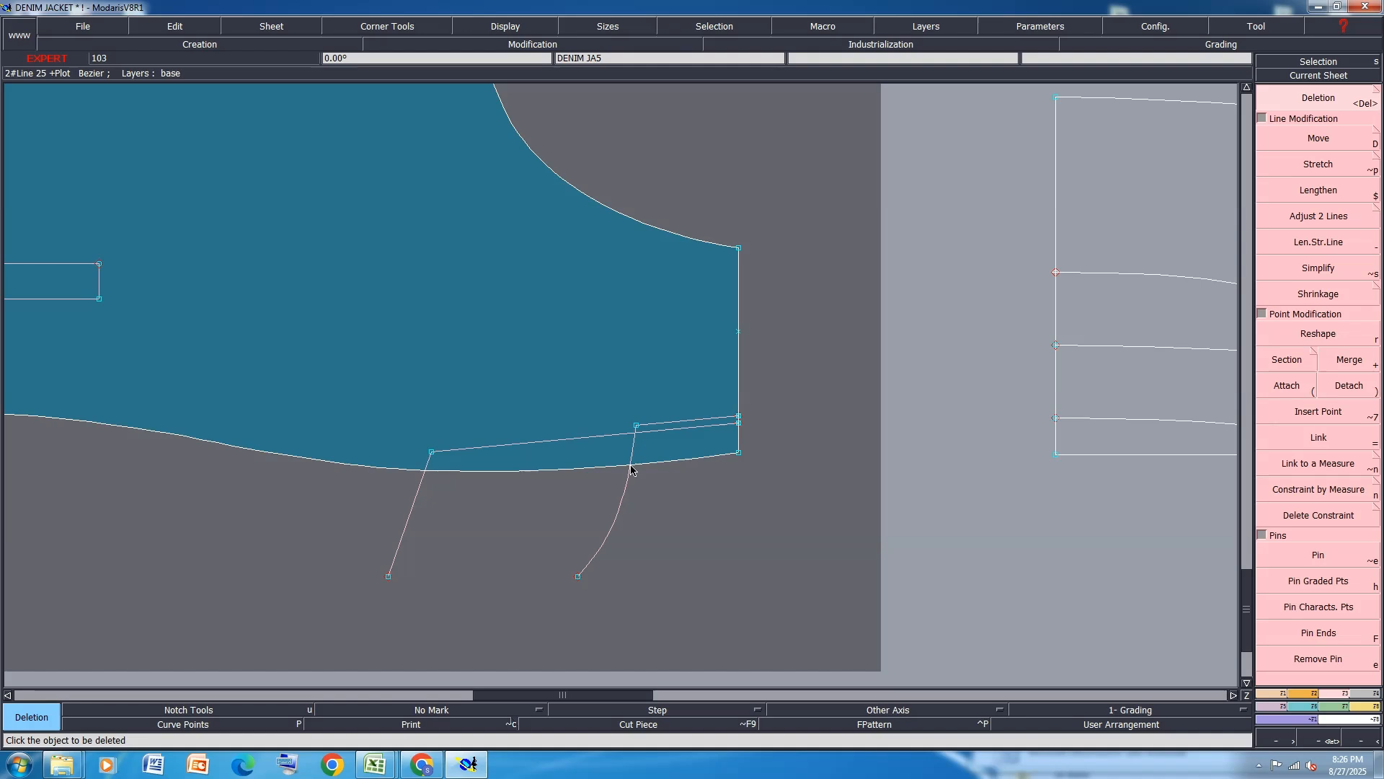
click(1280, 693)
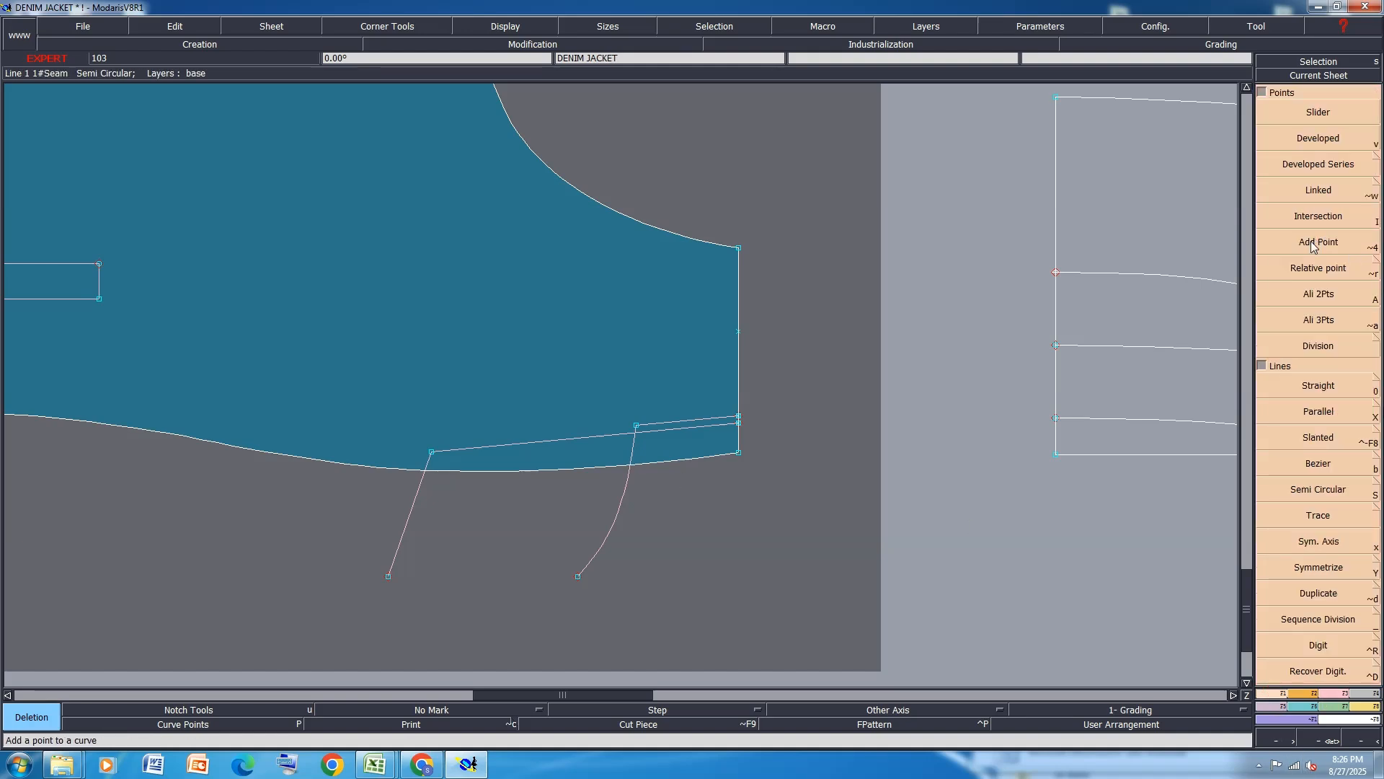
click(1318, 217)
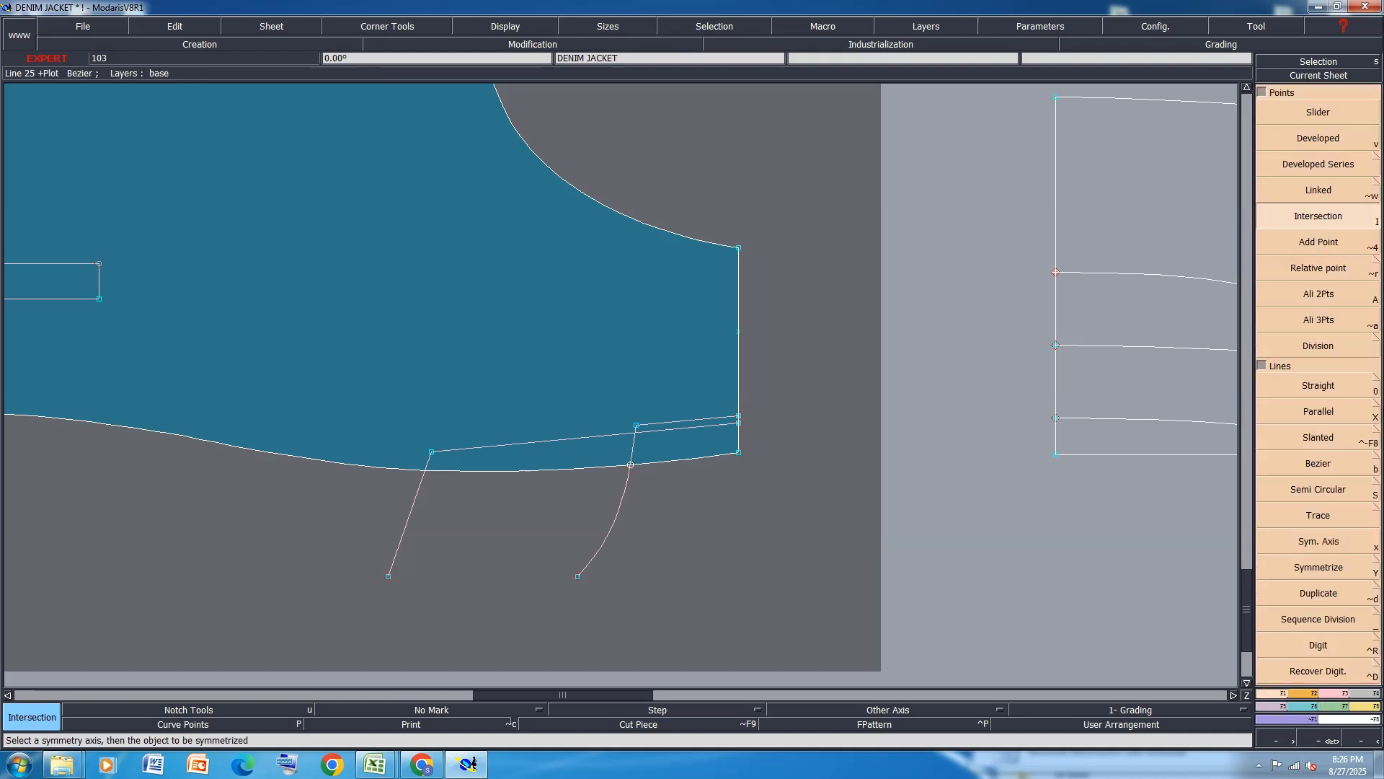
click(426, 470)
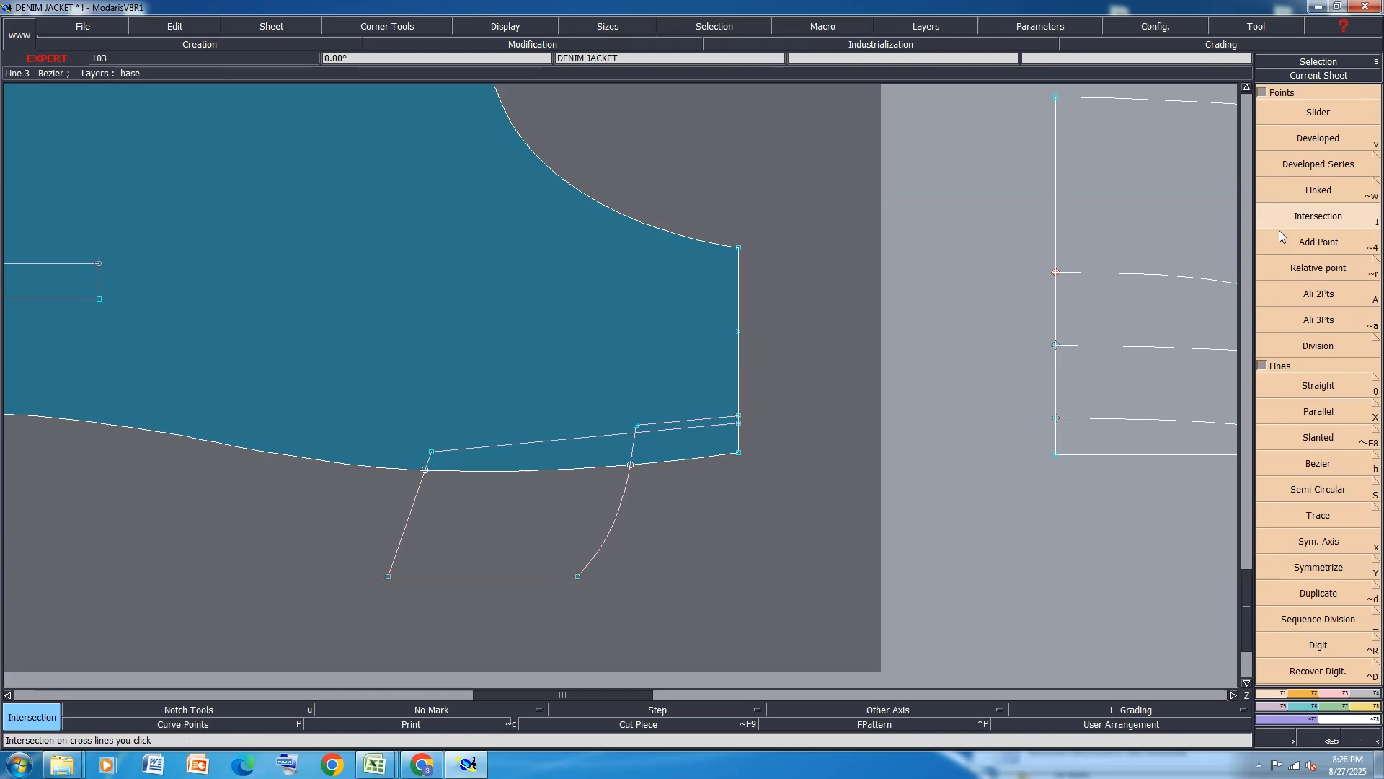
click(1325, 693)
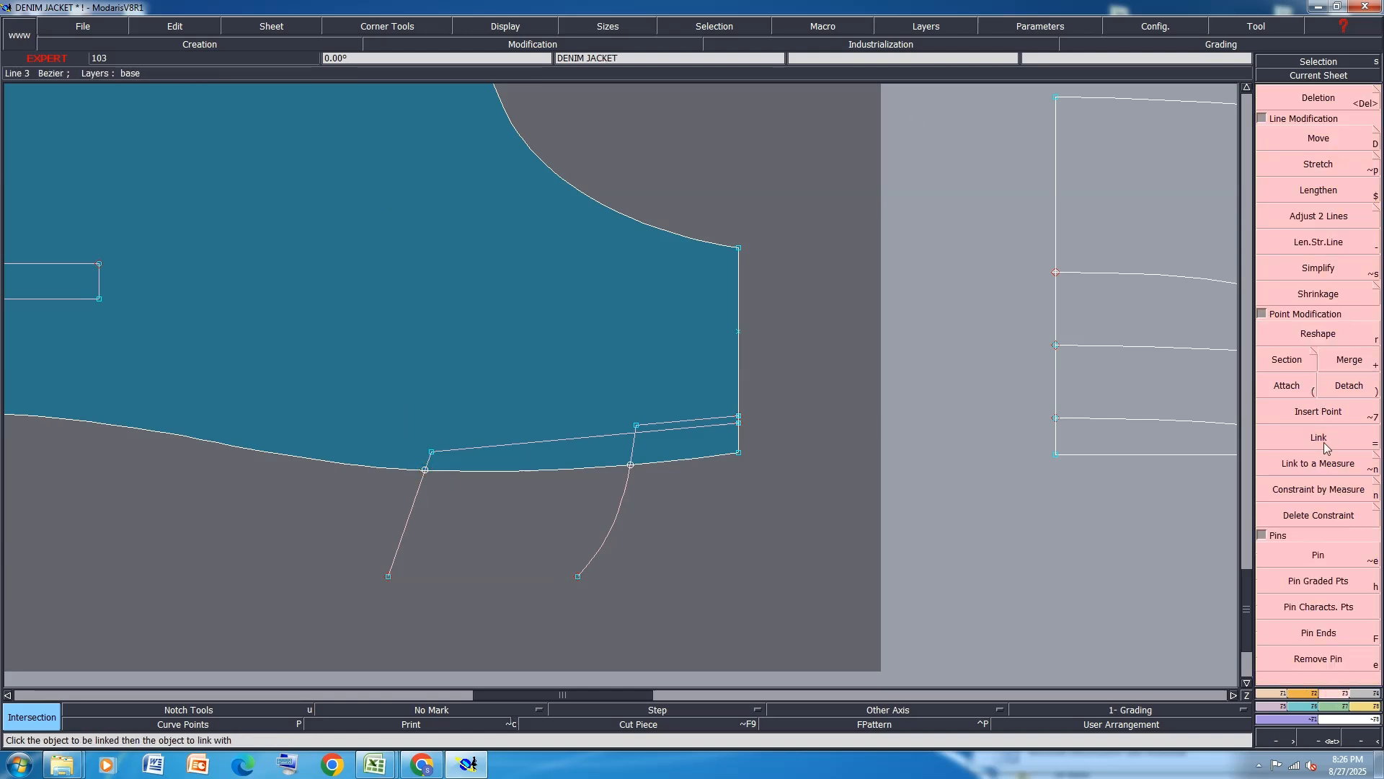
click(1318, 411)
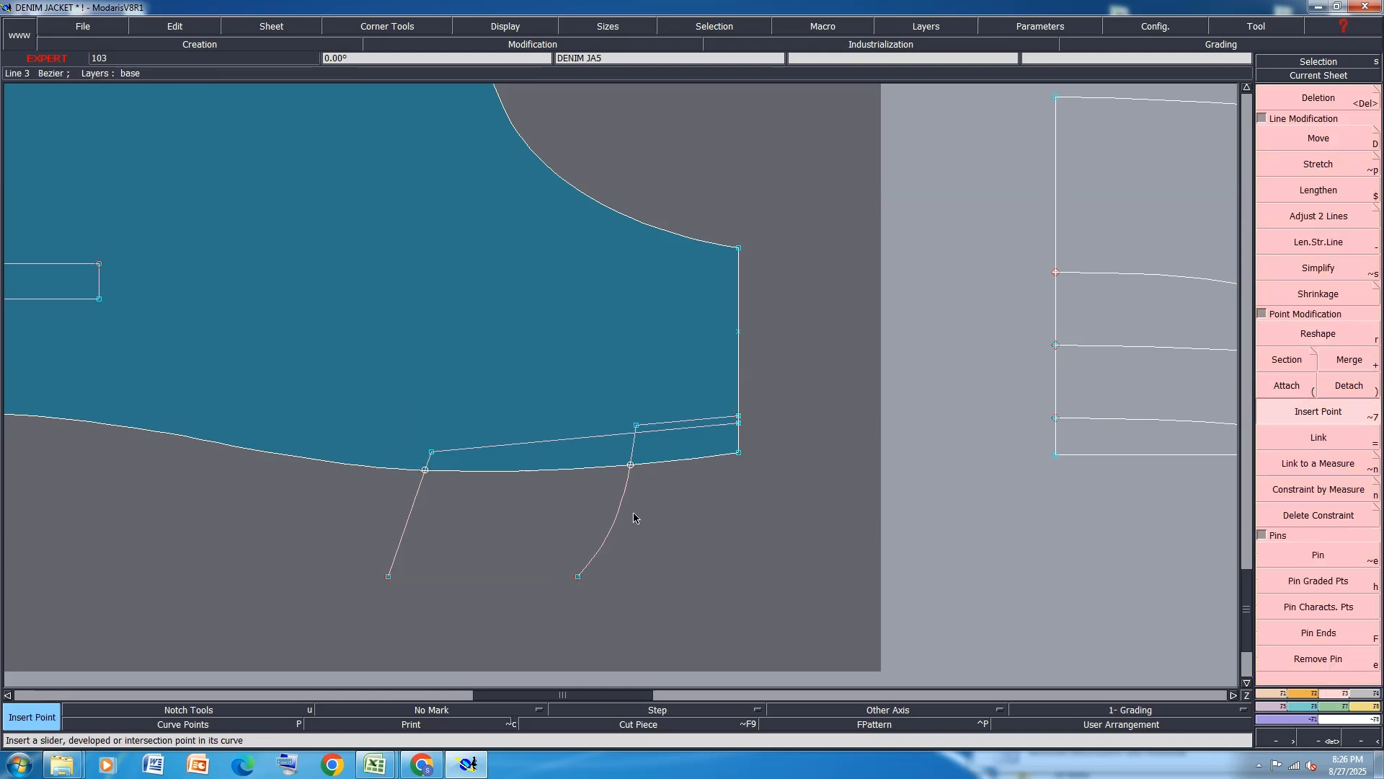
click(632, 465)
click(424, 470)
Delete the parts of the two pocket flap lines that extend outside the side front piece.
click(1325, 108)
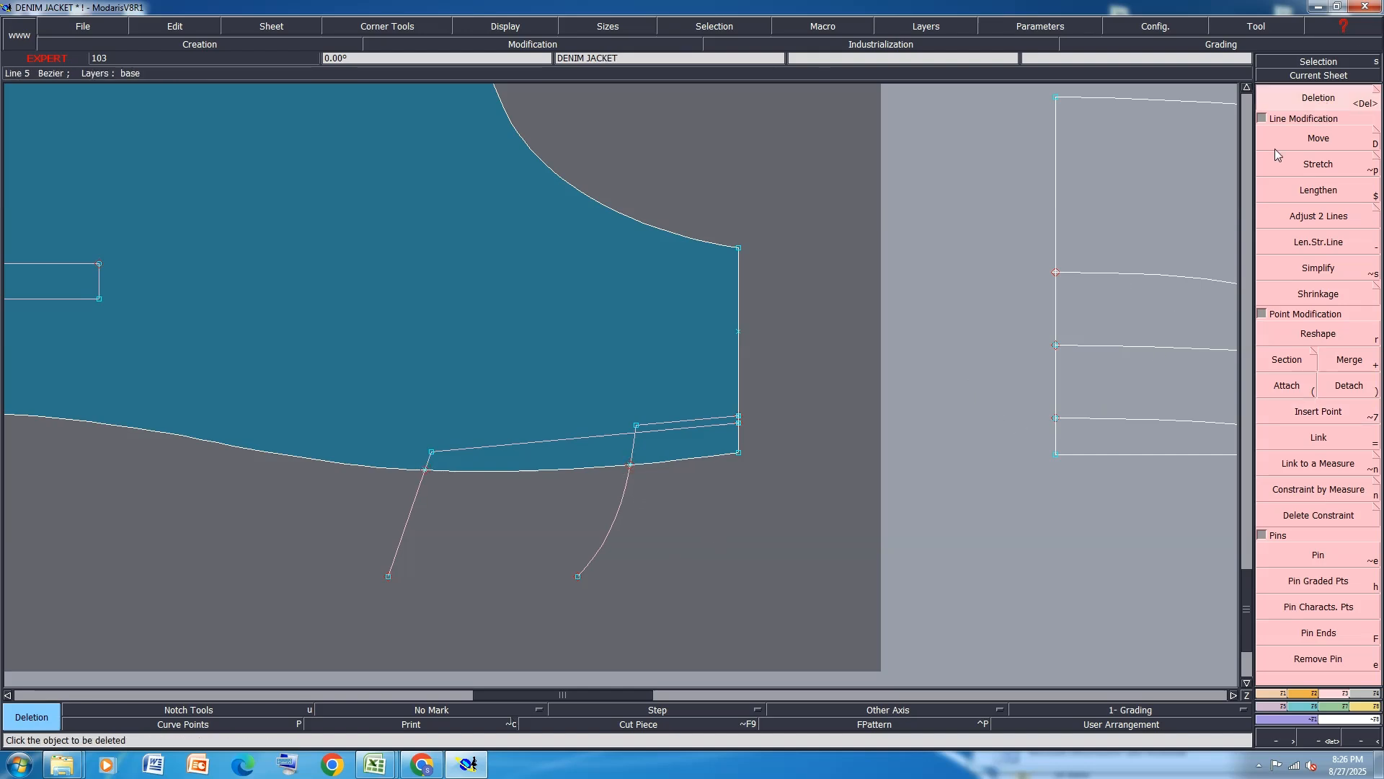
click(578, 576)
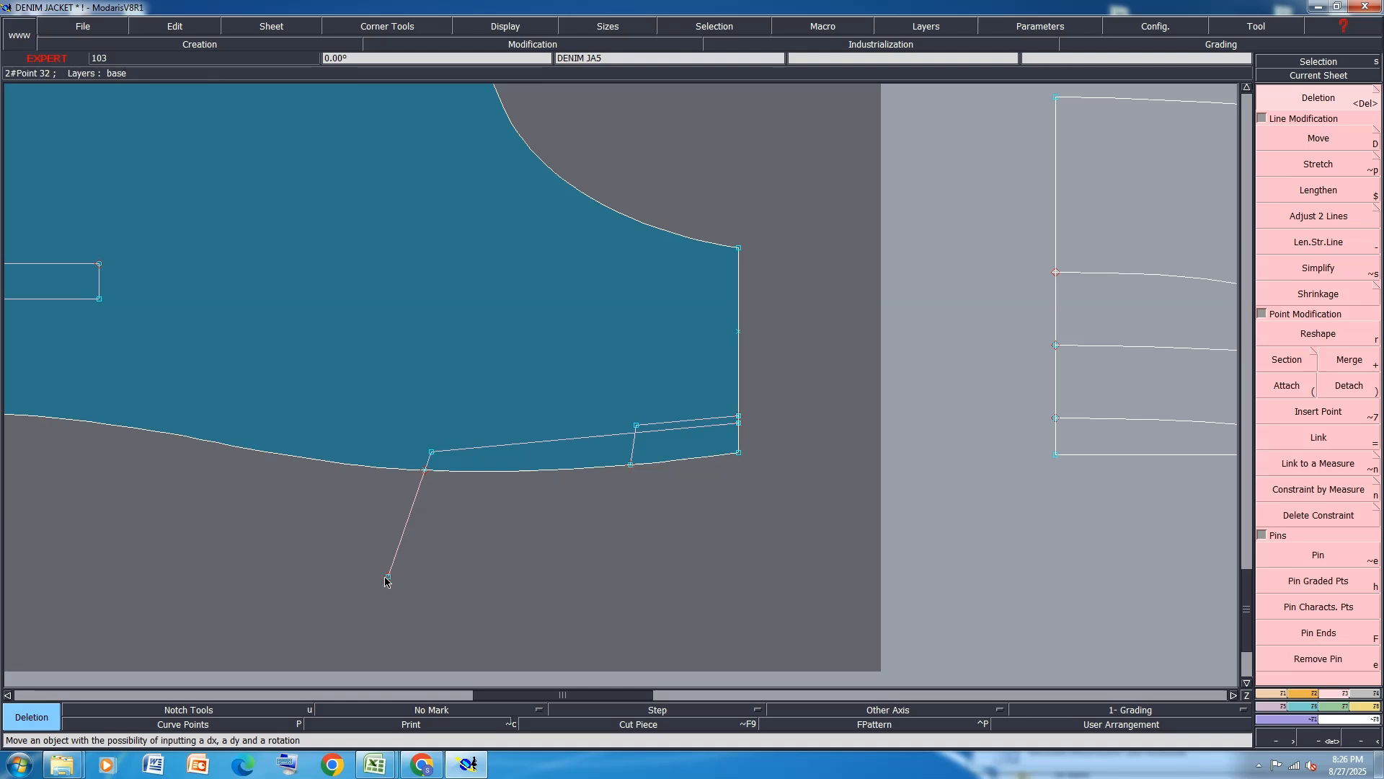
scroll(794, 443, down, 2)
scroll(794, 443, down, 1)
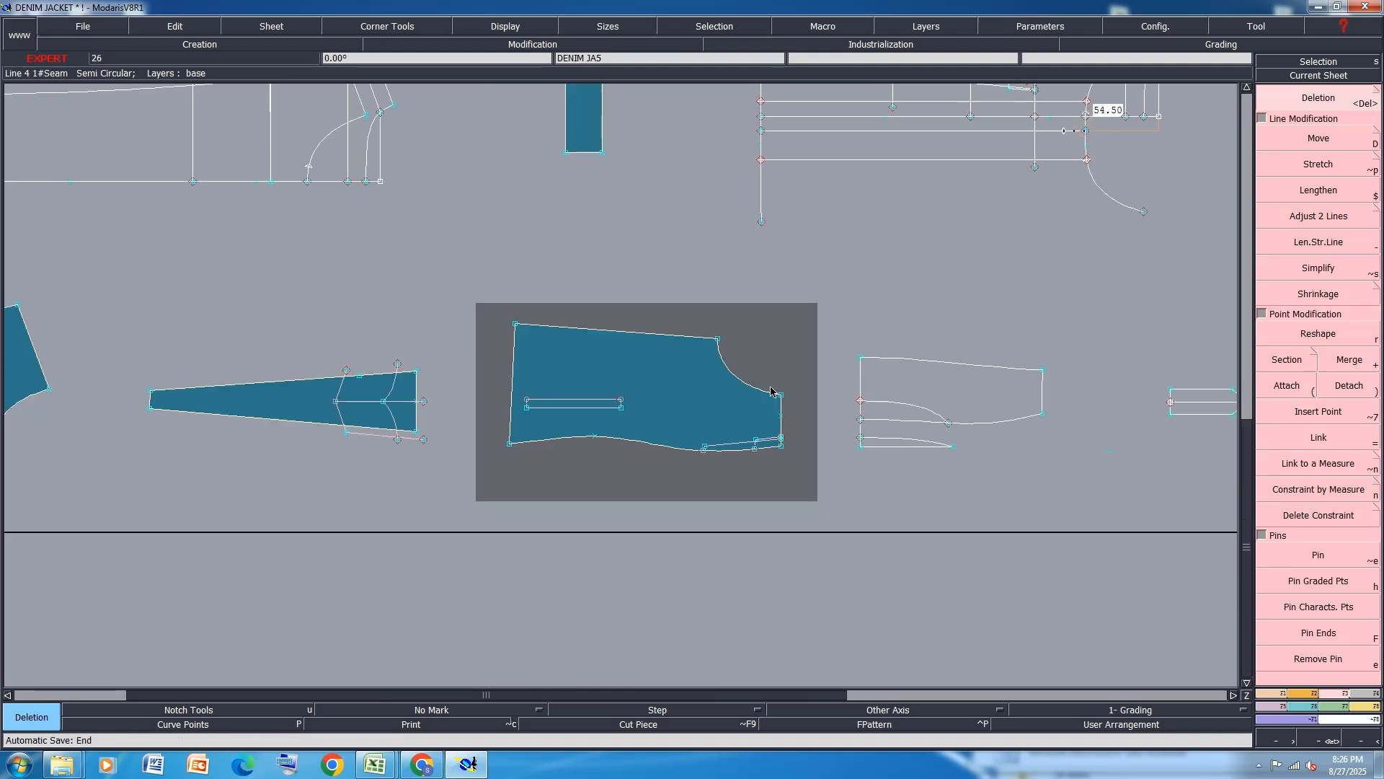
Save the denim jacket model, continuing past the anomaly report.
scroll(770, 381, down, 1)
scroll(349, 620, up, 2)
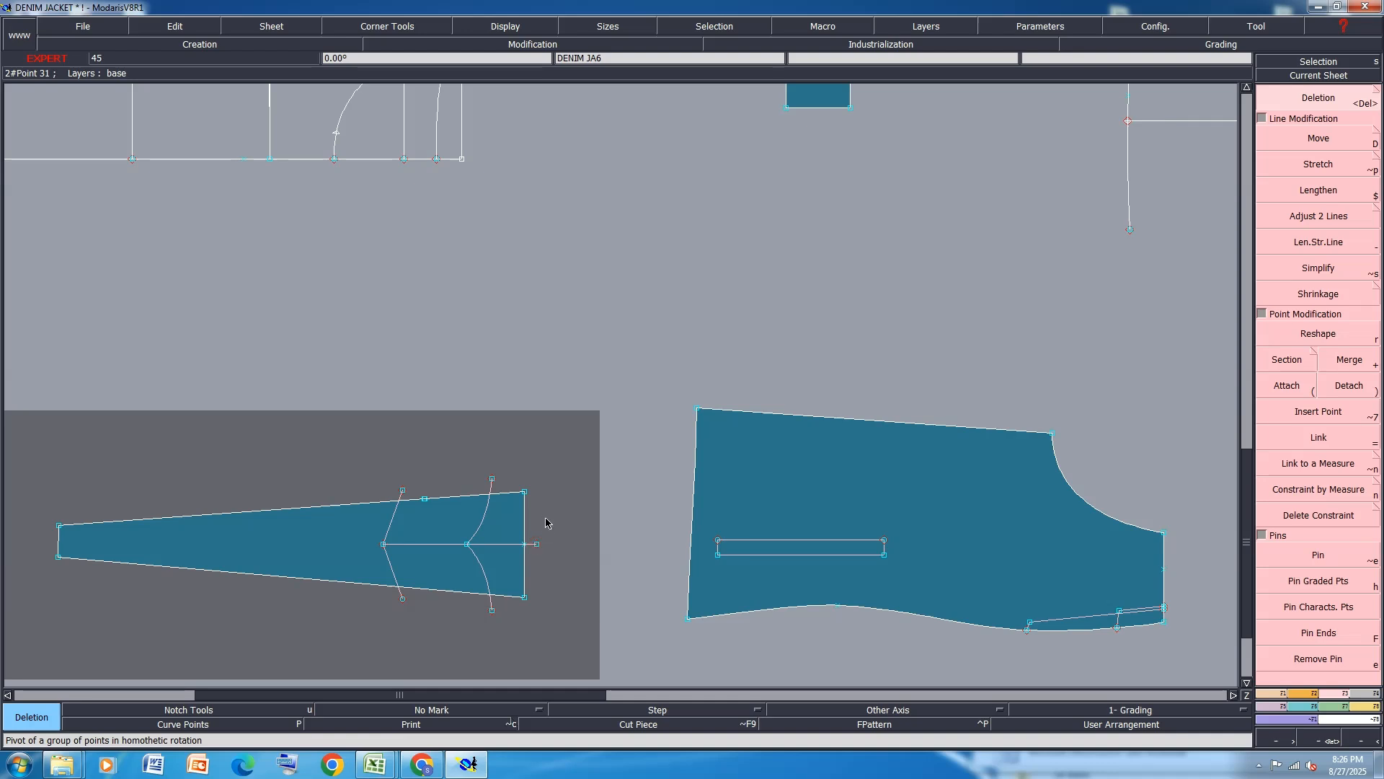
scroll(555, 492, down, 2)
key(ctrl+s)
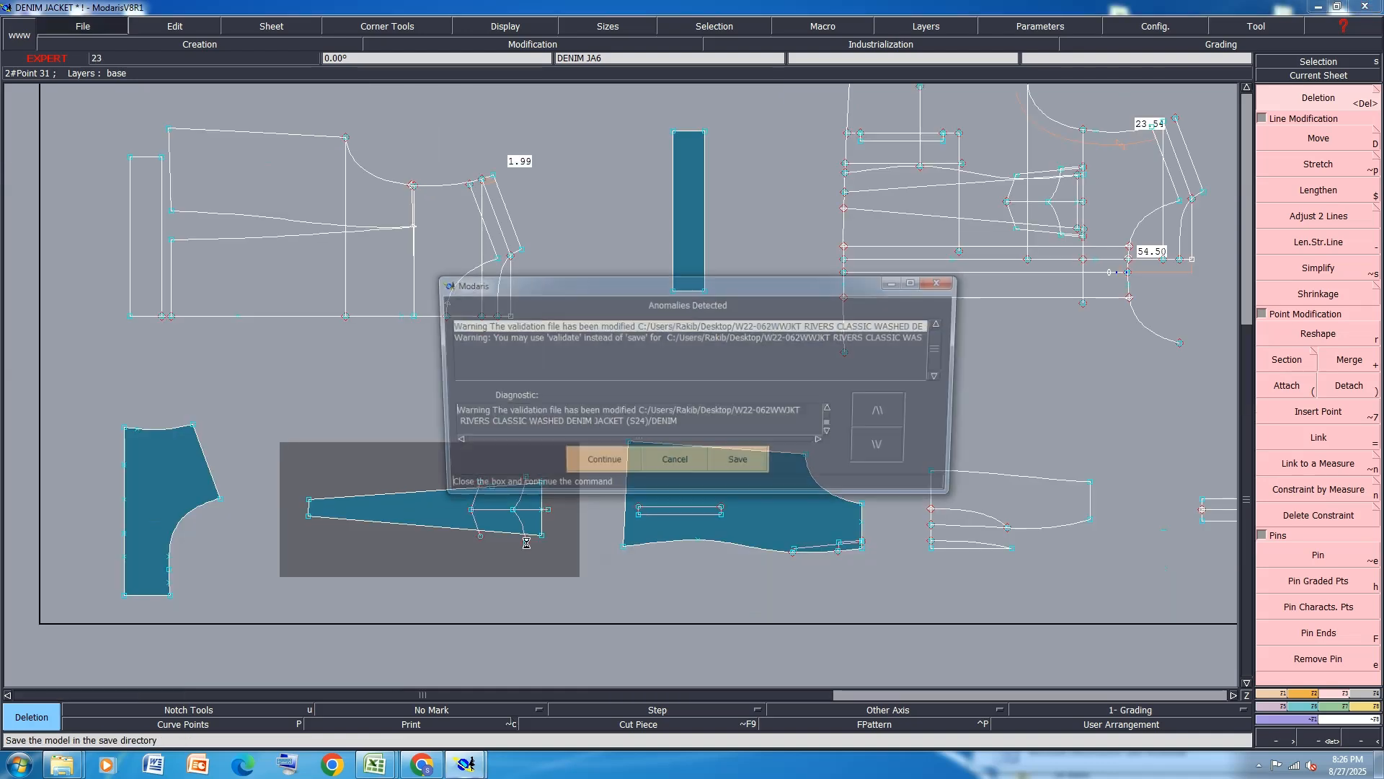
click(595, 459)
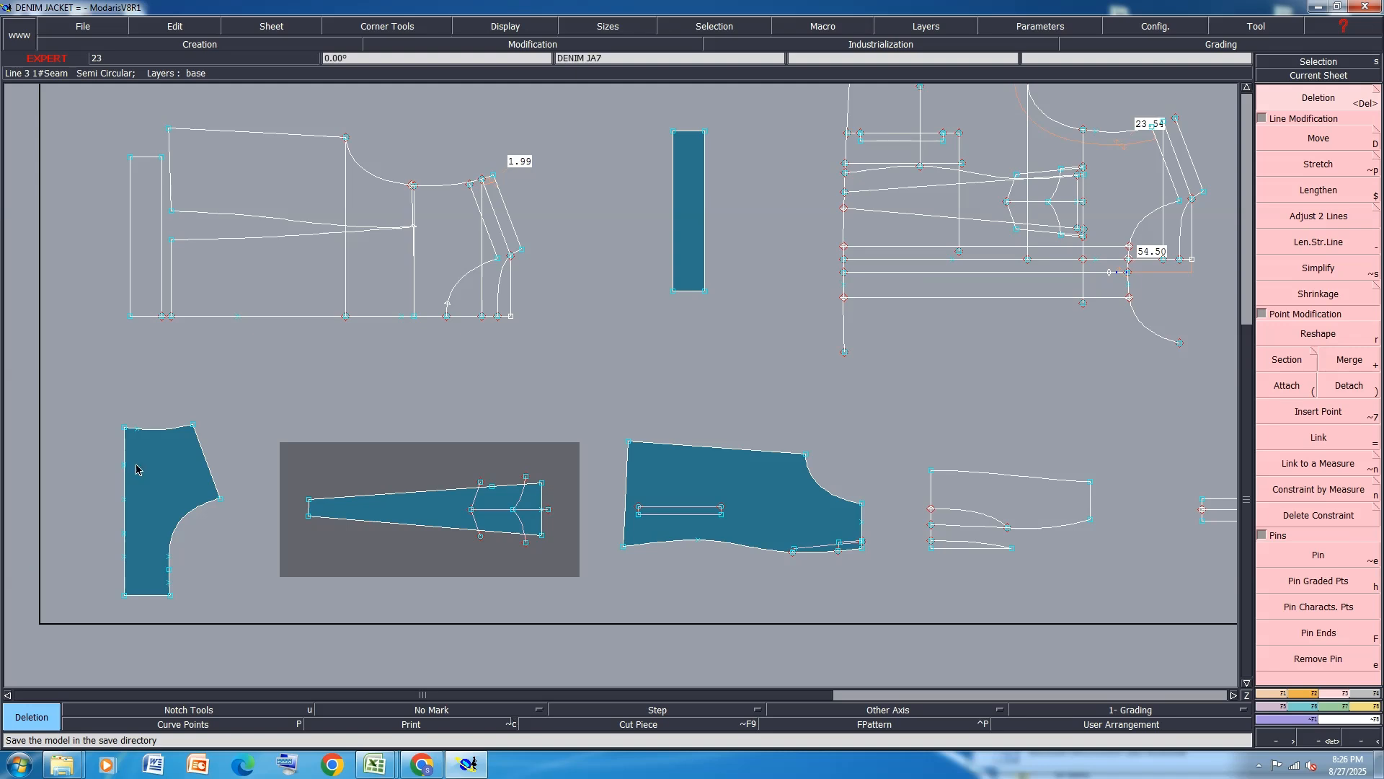
Try deleting a point on the long straight edge of the front yoke piece, and undo that deletion.
drag(138, 454, 105, 489)
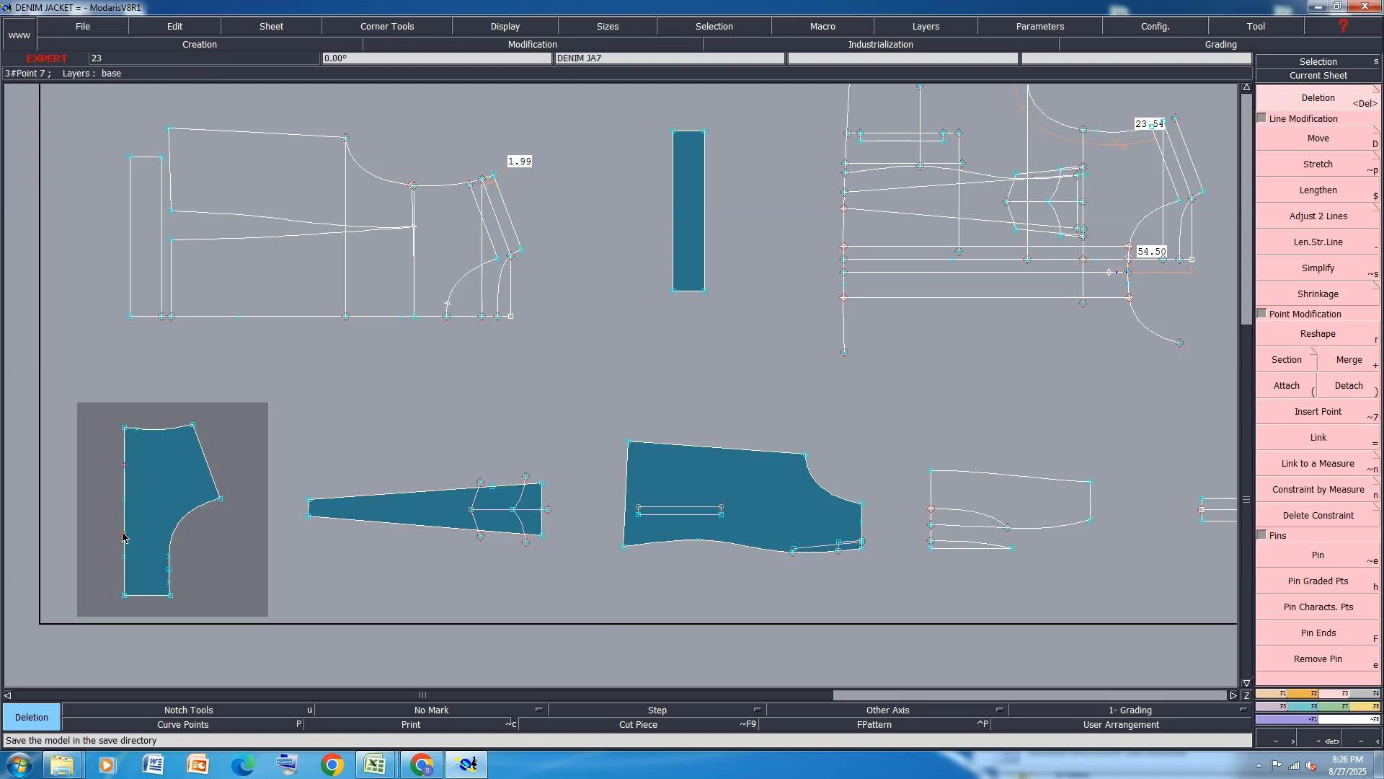
key(Delete)
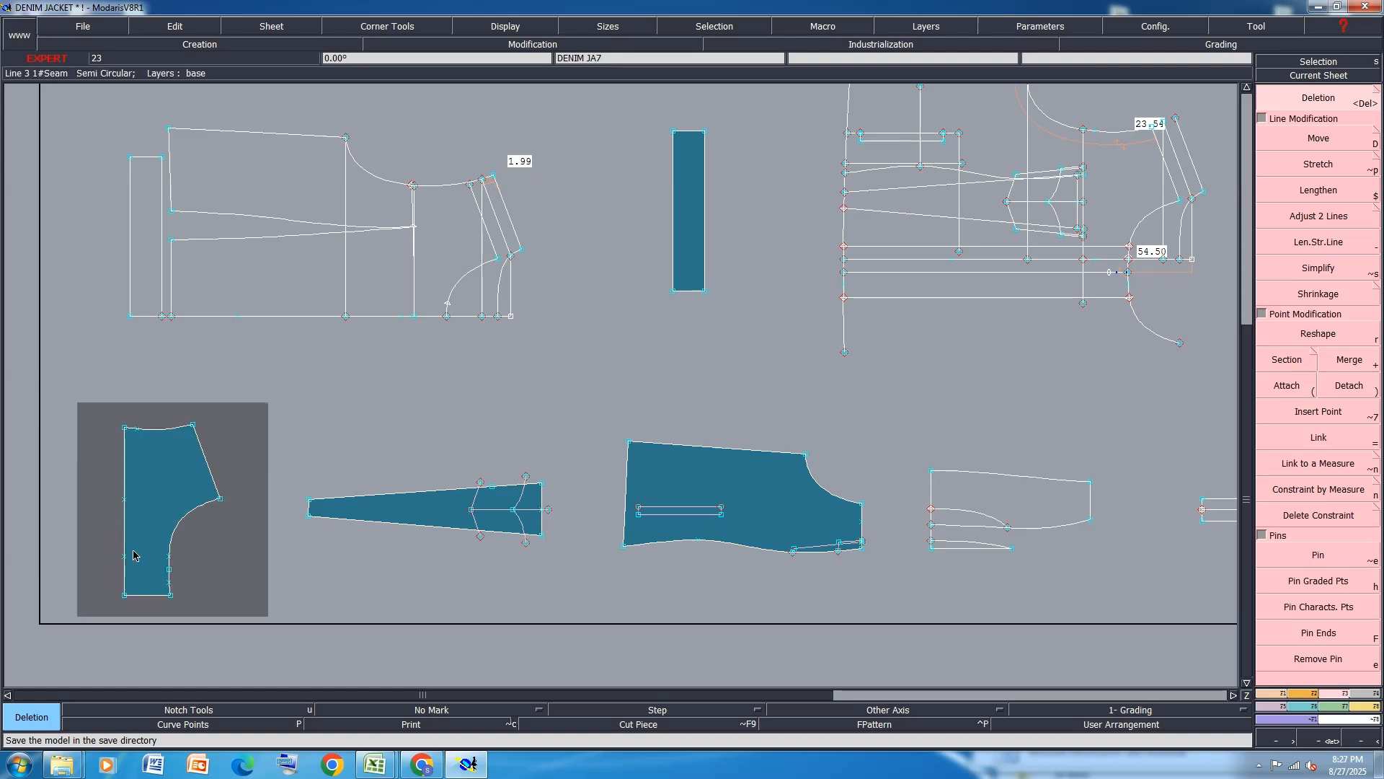
scroll(327, 588, down, 2)
scroll(208, 588, up, 6)
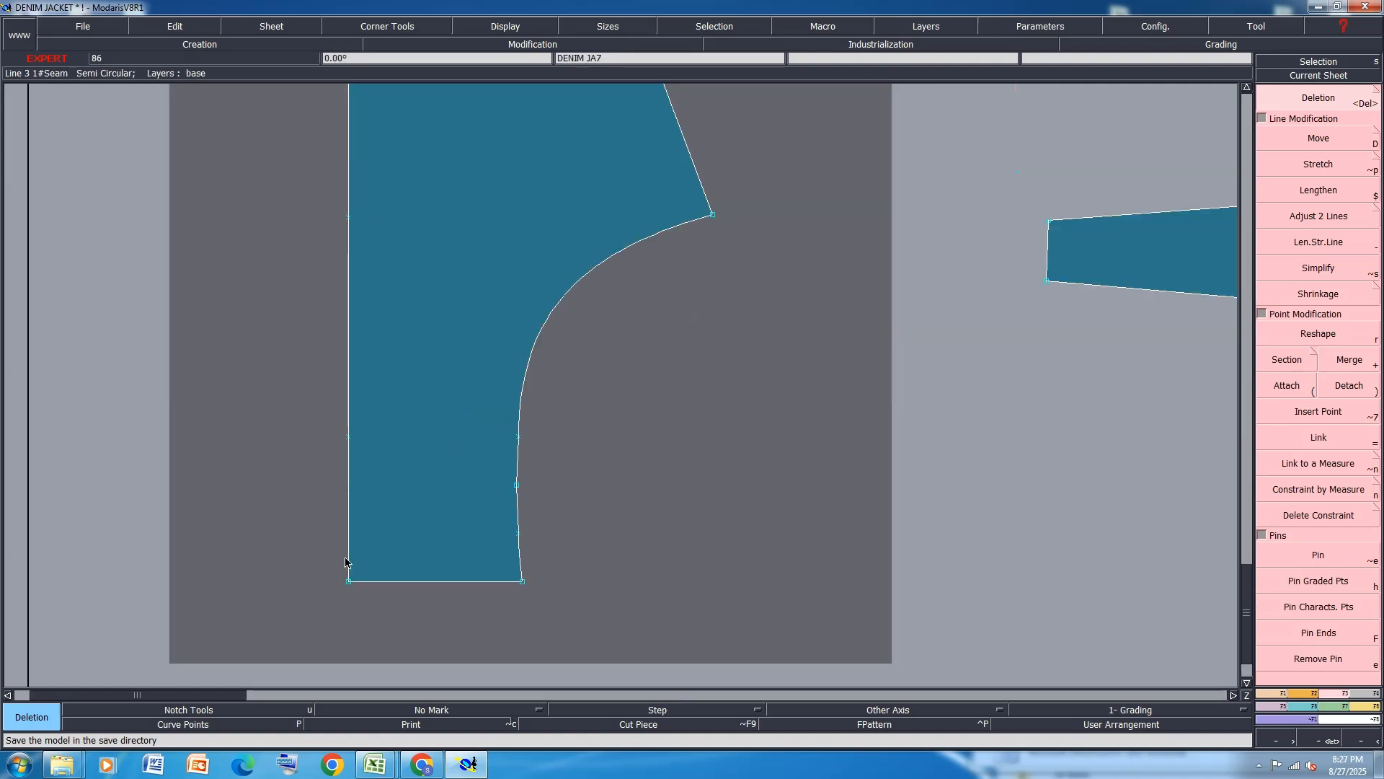
key(l)
key(ctrl+z)
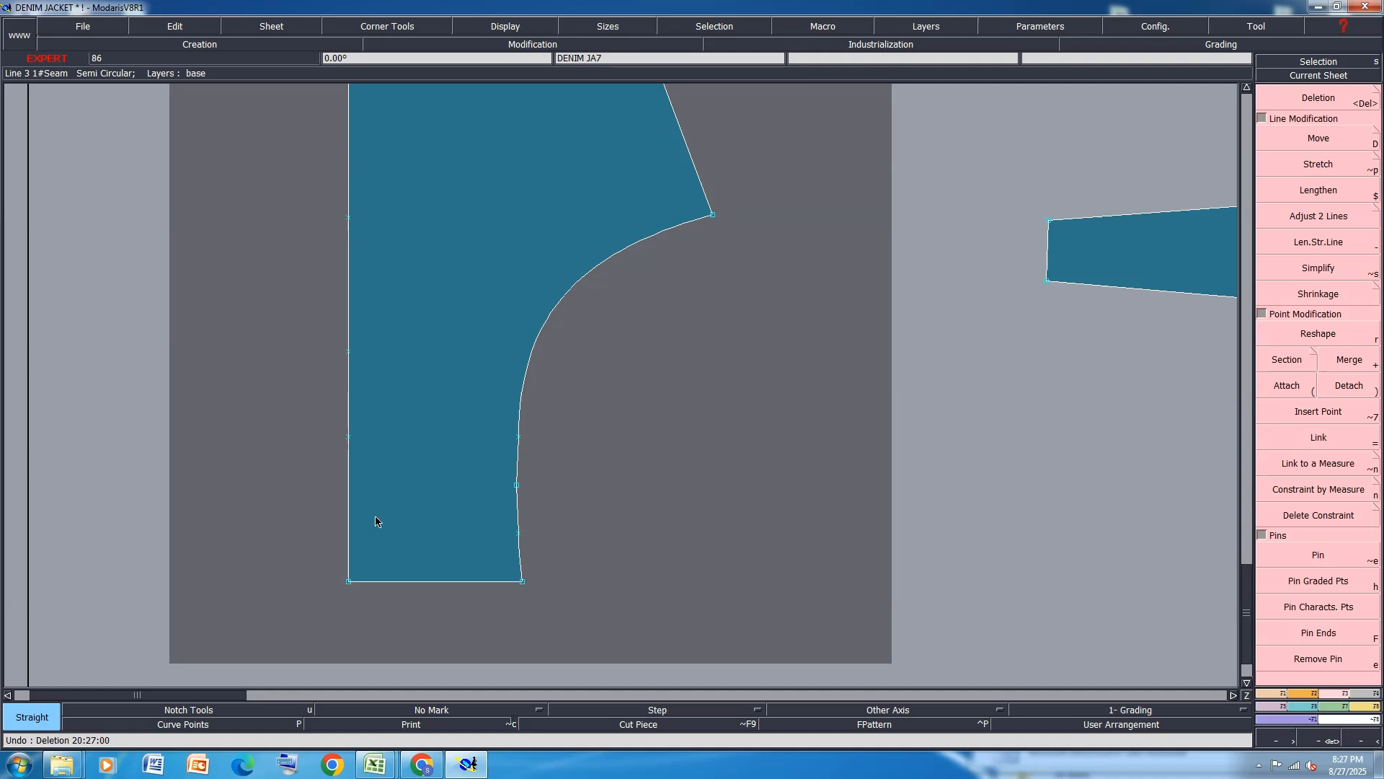
Draw two straight lines across the front yoke's narrow end, from the two neckline points to the long straight edge.
click(349, 436)
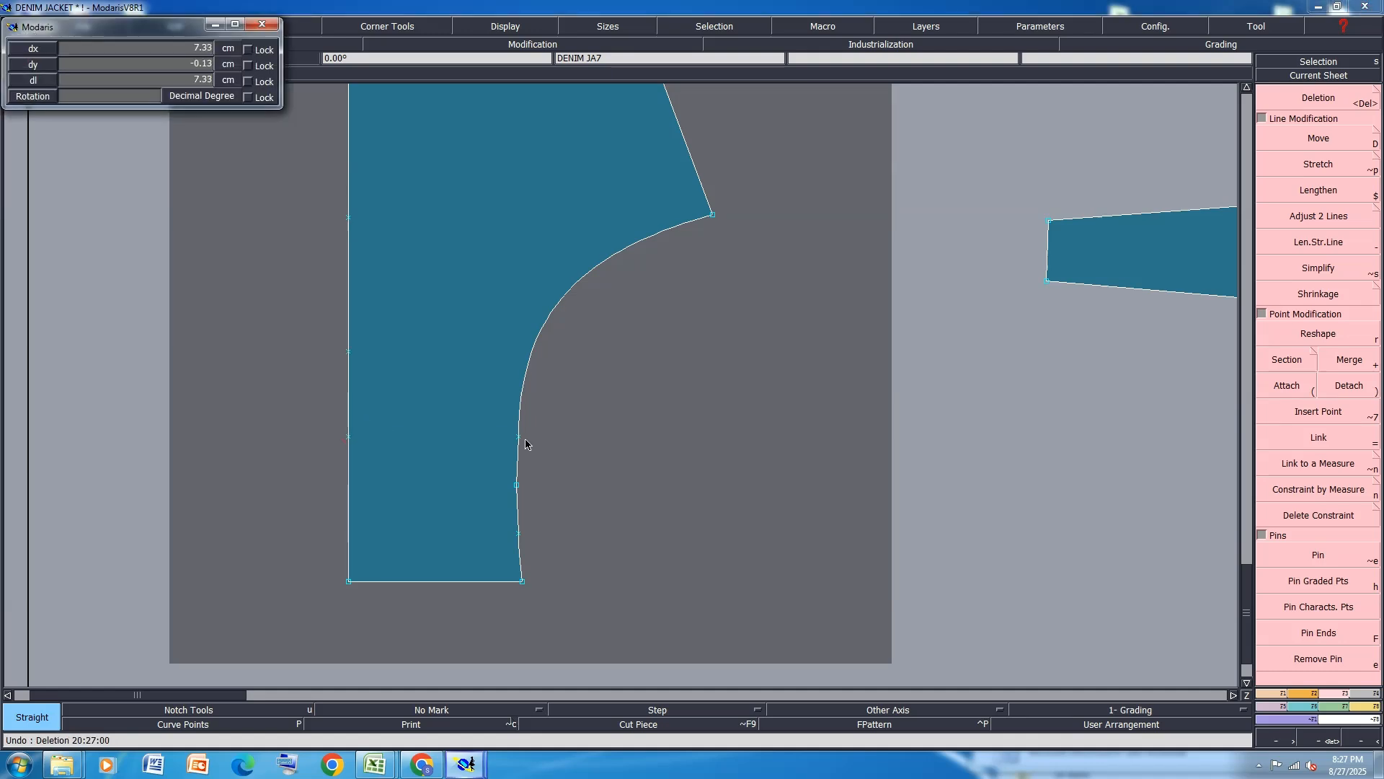
click(519, 436)
scroll(383, 481, down, 1)
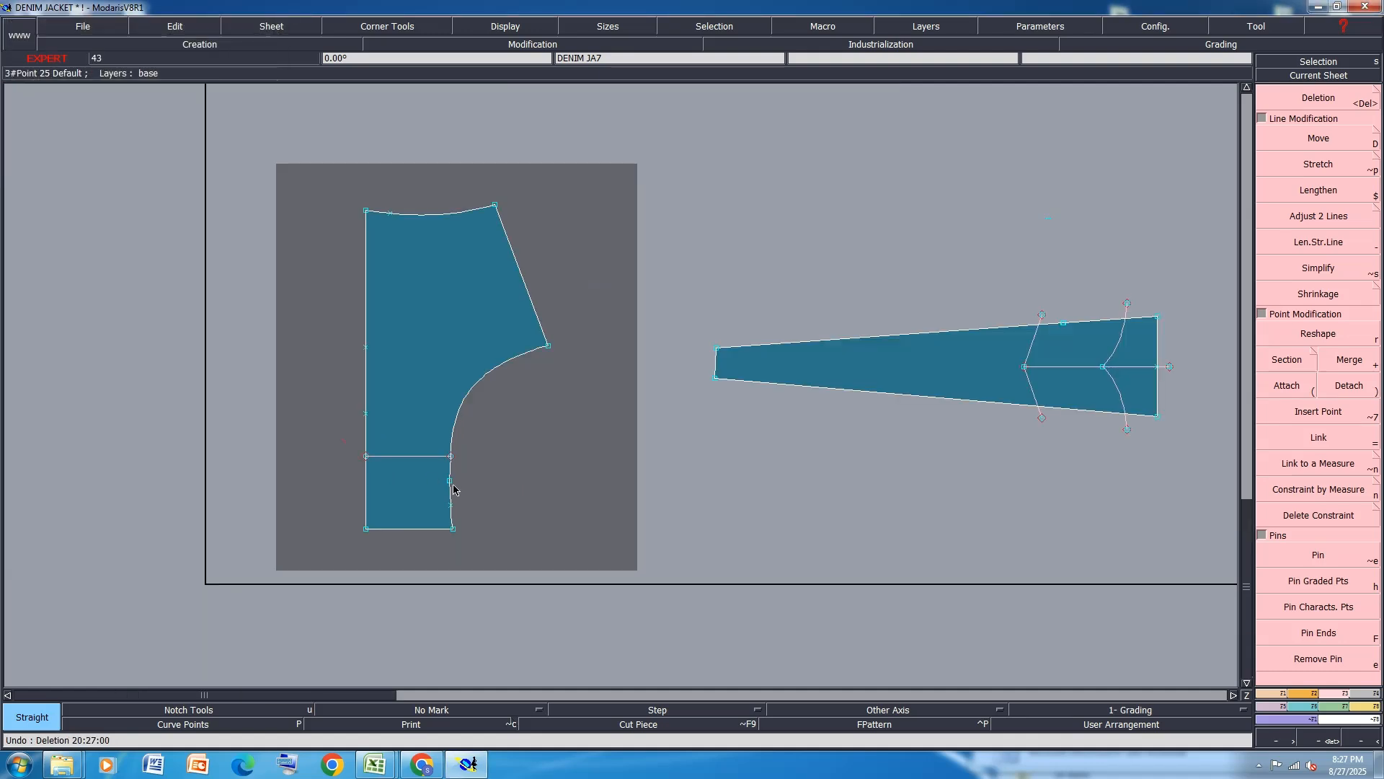
scroll(451, 484, up, 1)
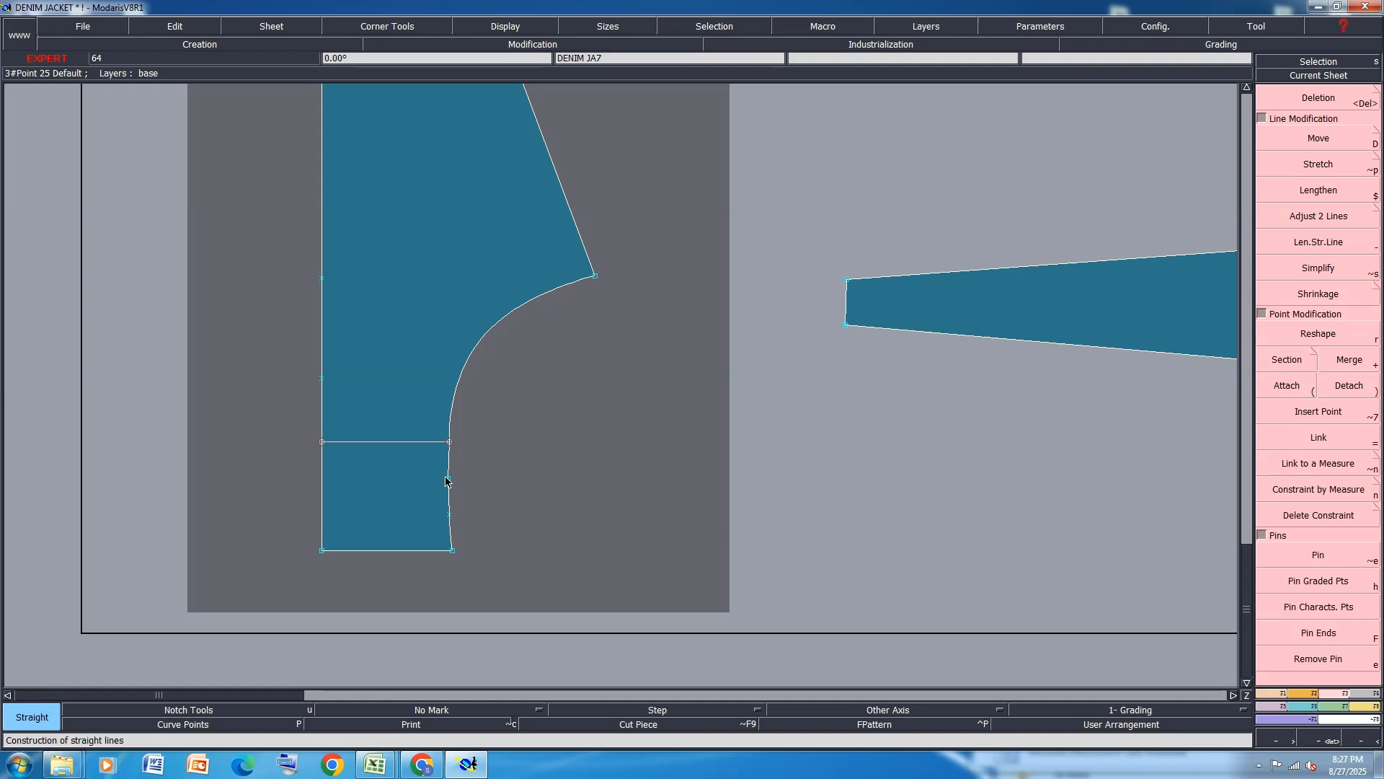
click(331, 483)
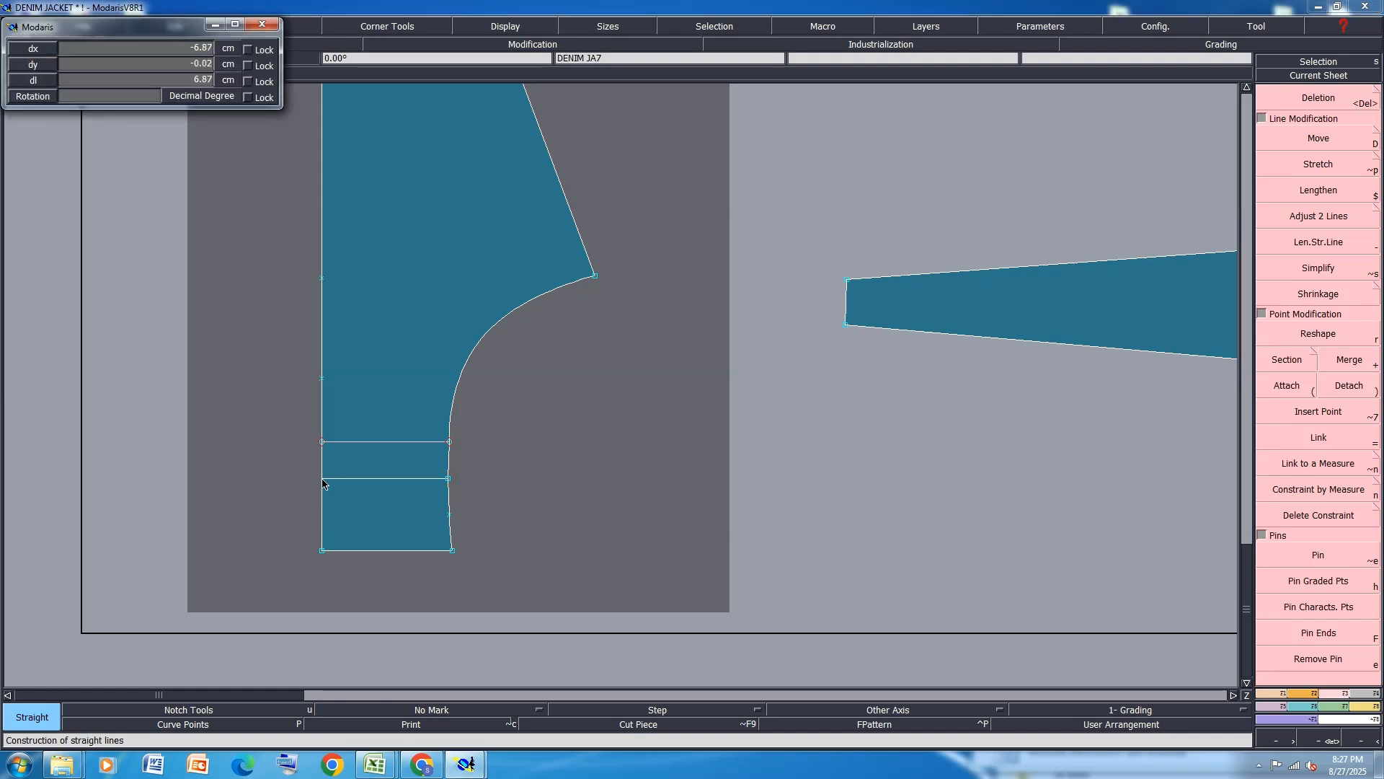
Create a parallel 4 cm from the front yoke's lower cross line, on the side away from the short end edge.
key(/)
click(385, 480)
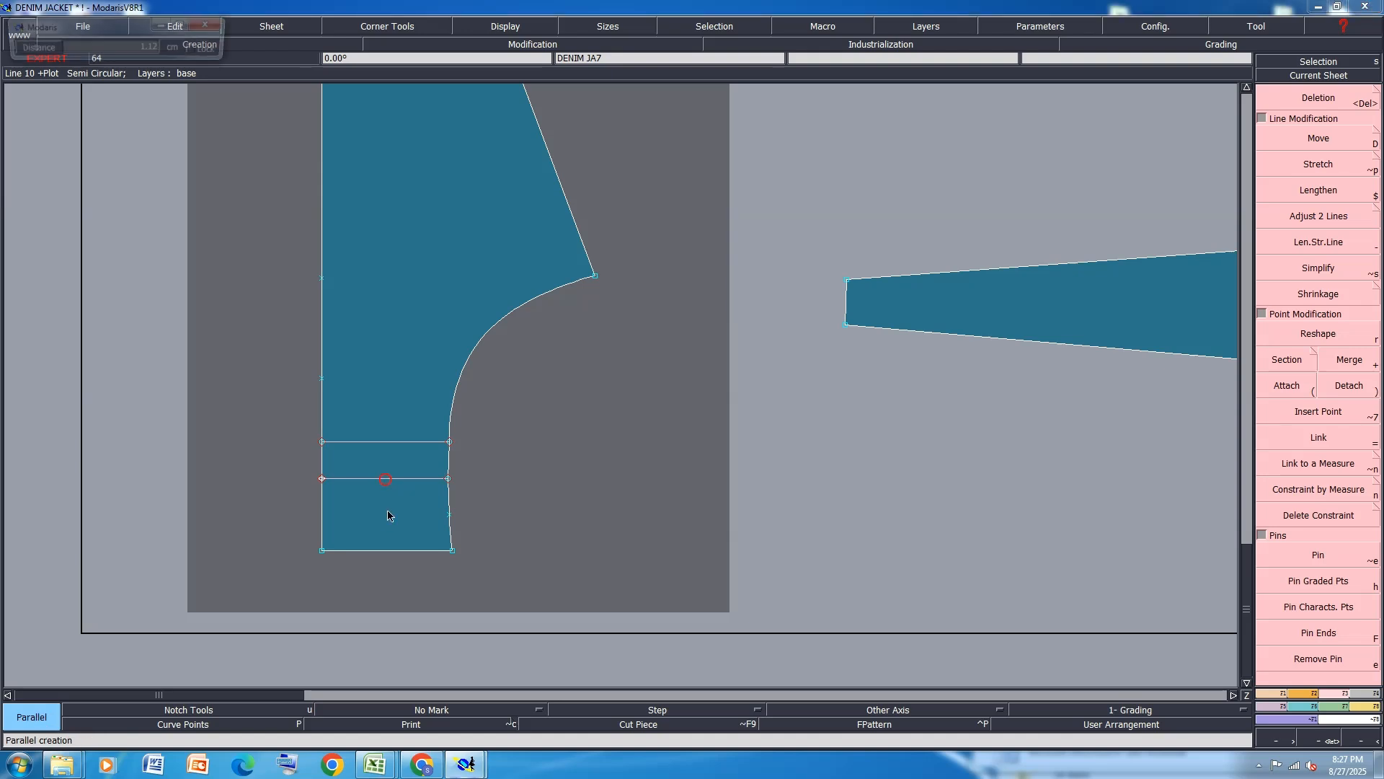
click(387, 551)
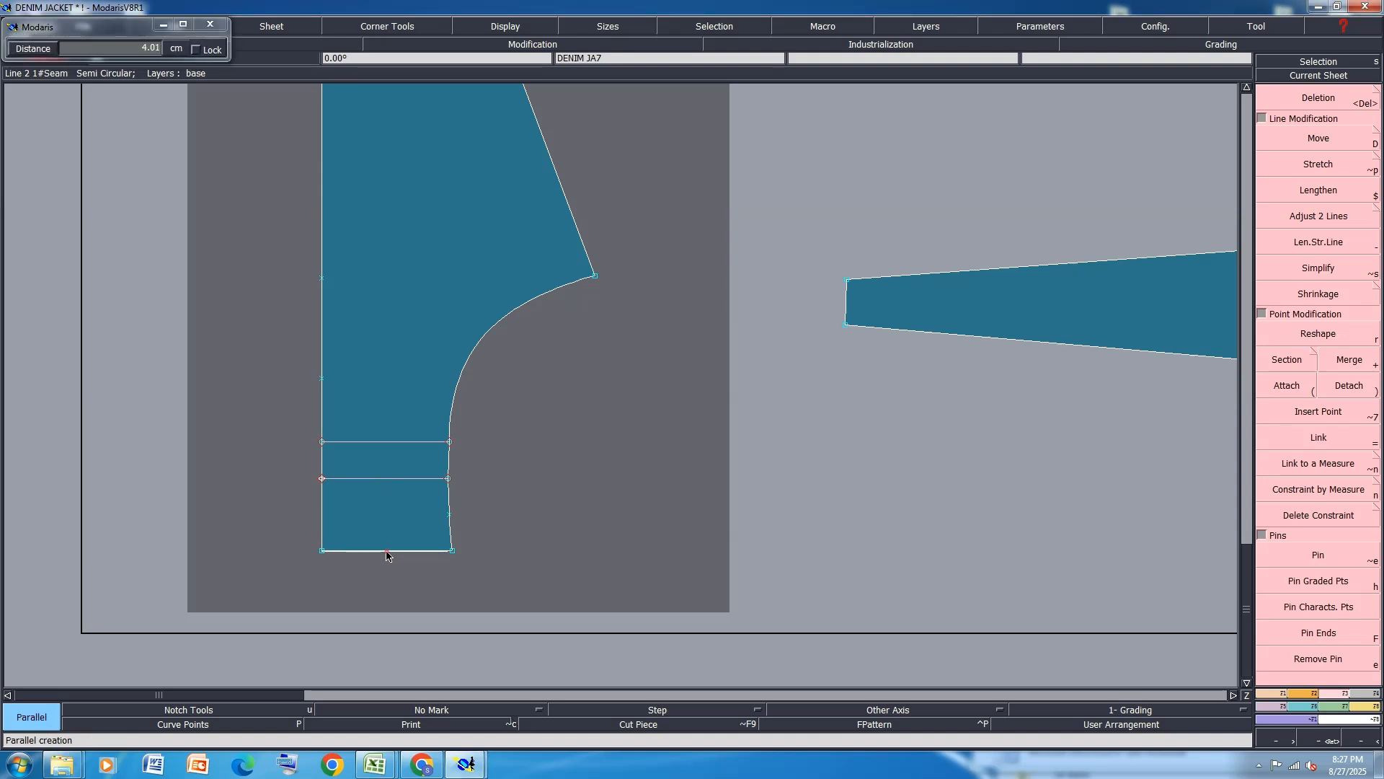
click(387, 478)
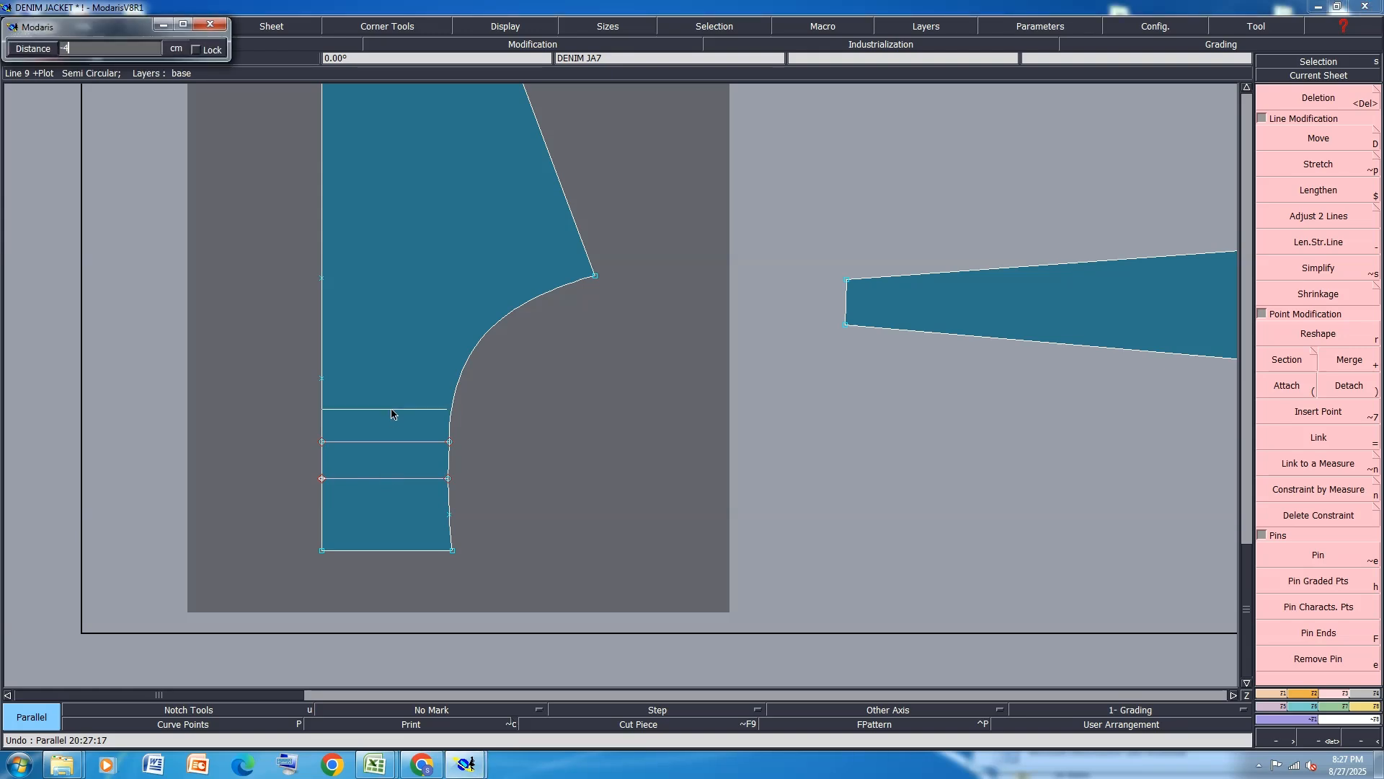
click(391, 409)
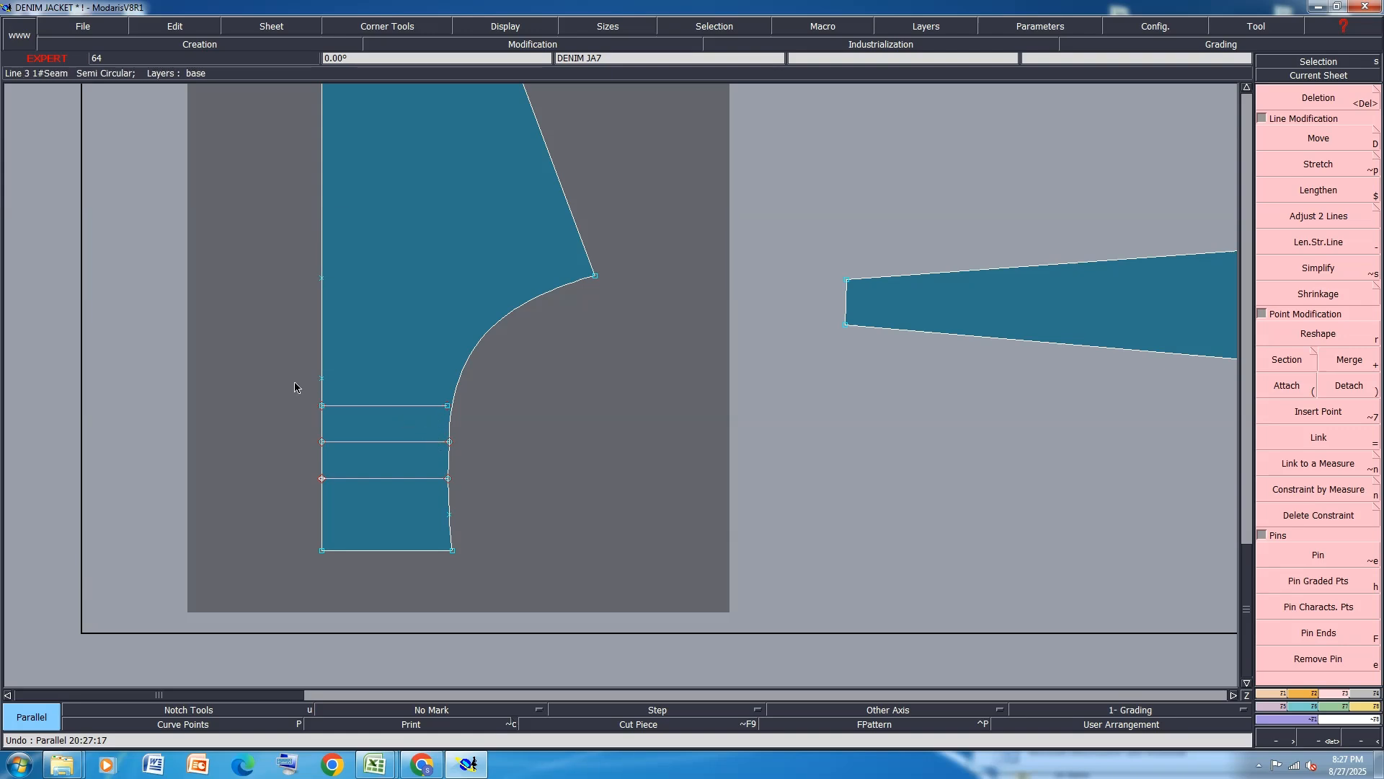
Delete the leftover points on the front yoke's long straight edge and save the model, continuing past the anomaly report.
key(Delete)
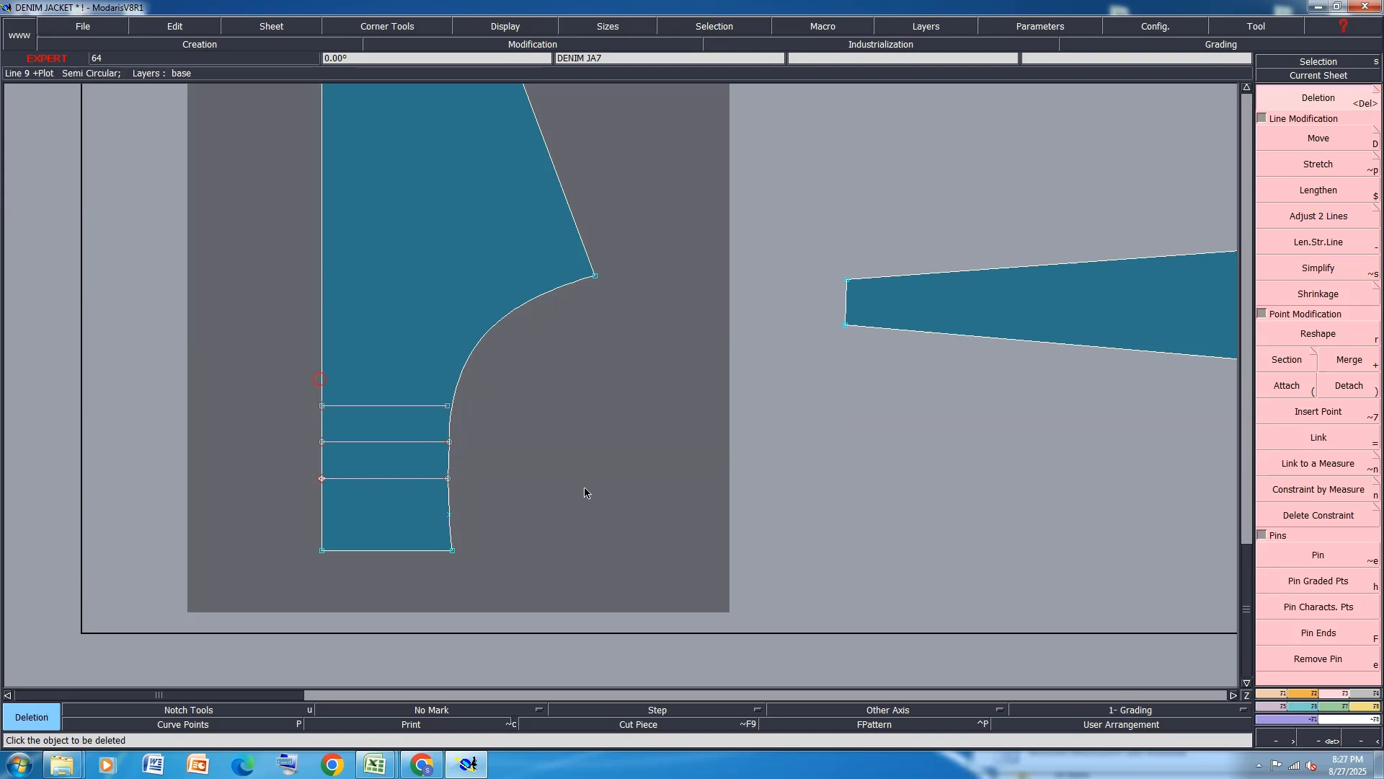
key(j)
key(ctrl+s)
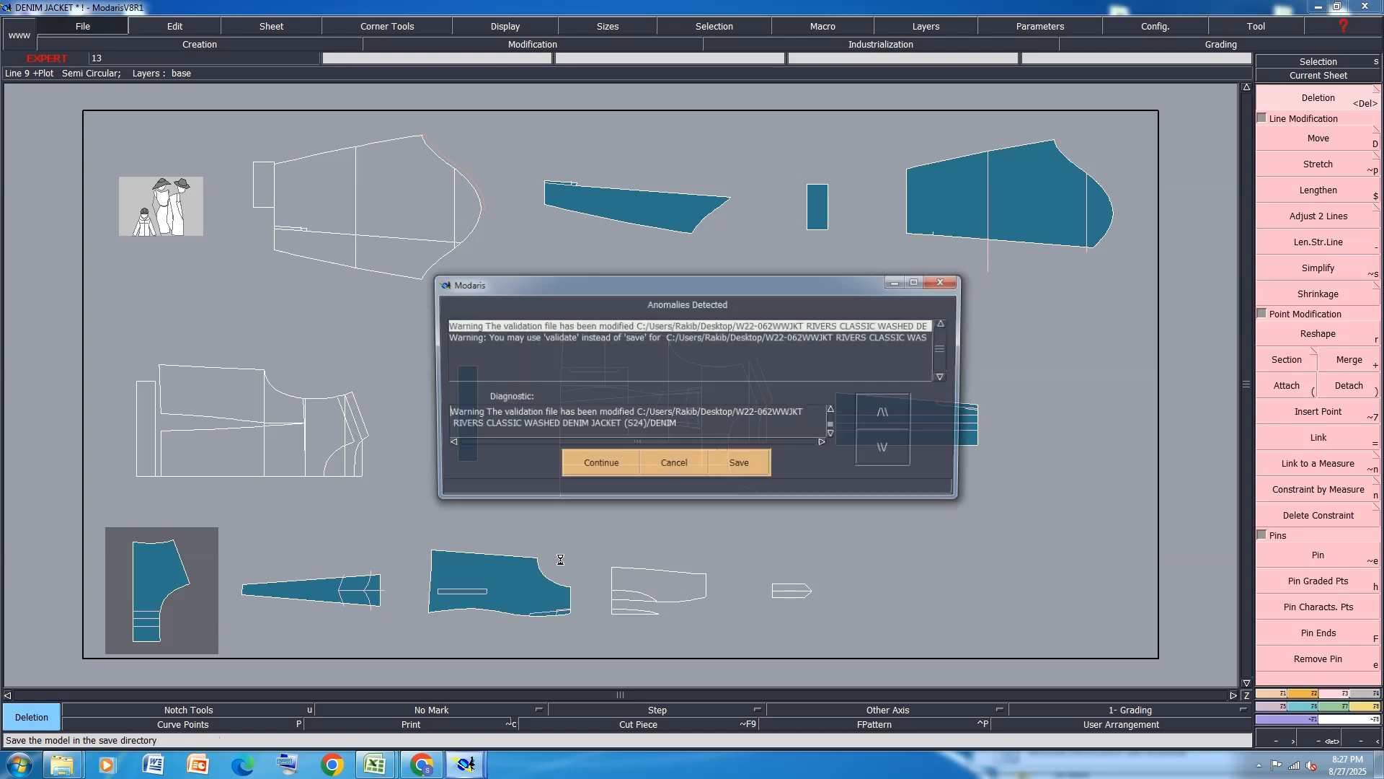
click(599, 464)
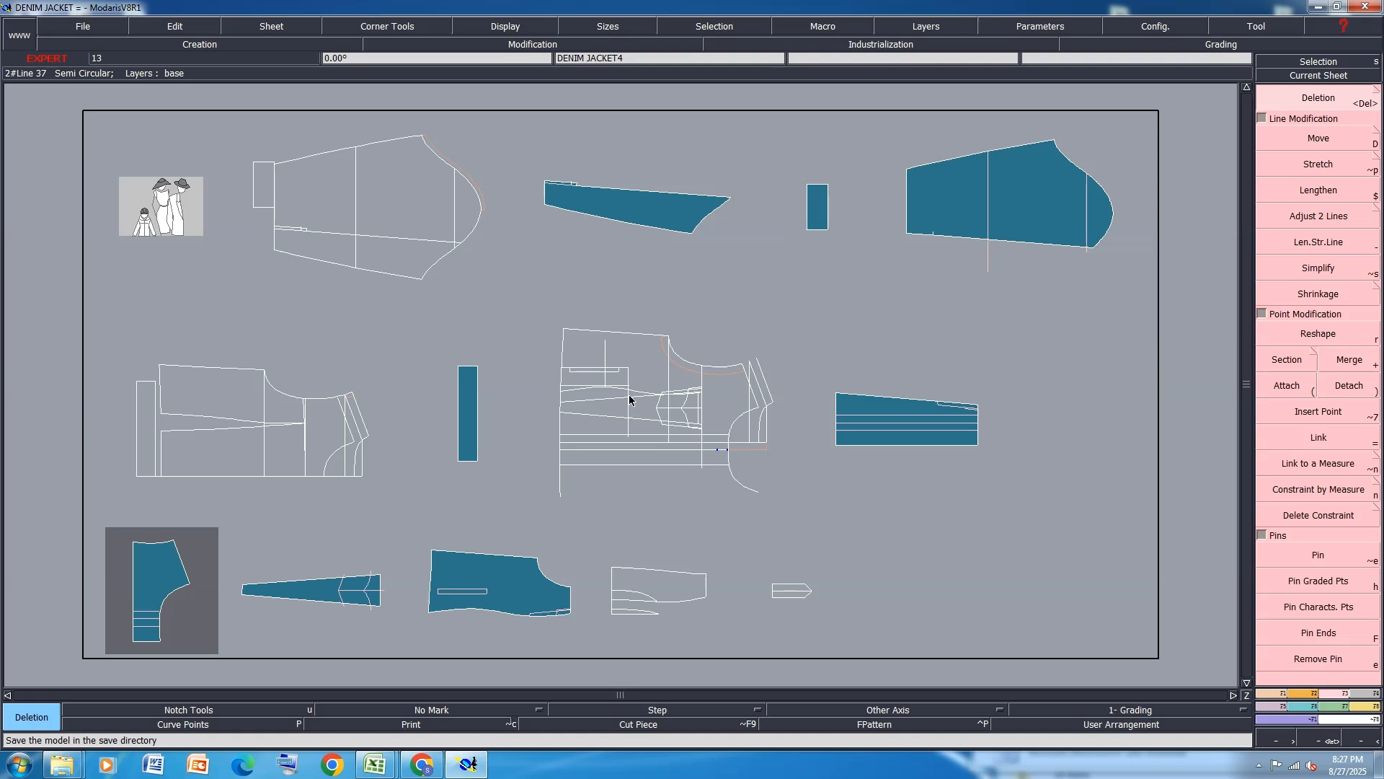
Try to extract the piece around the welt pocket on the front base sheet with the Seam tool.
scroll(633, 399, up, 3)
drag(640, 298, 467, 340)
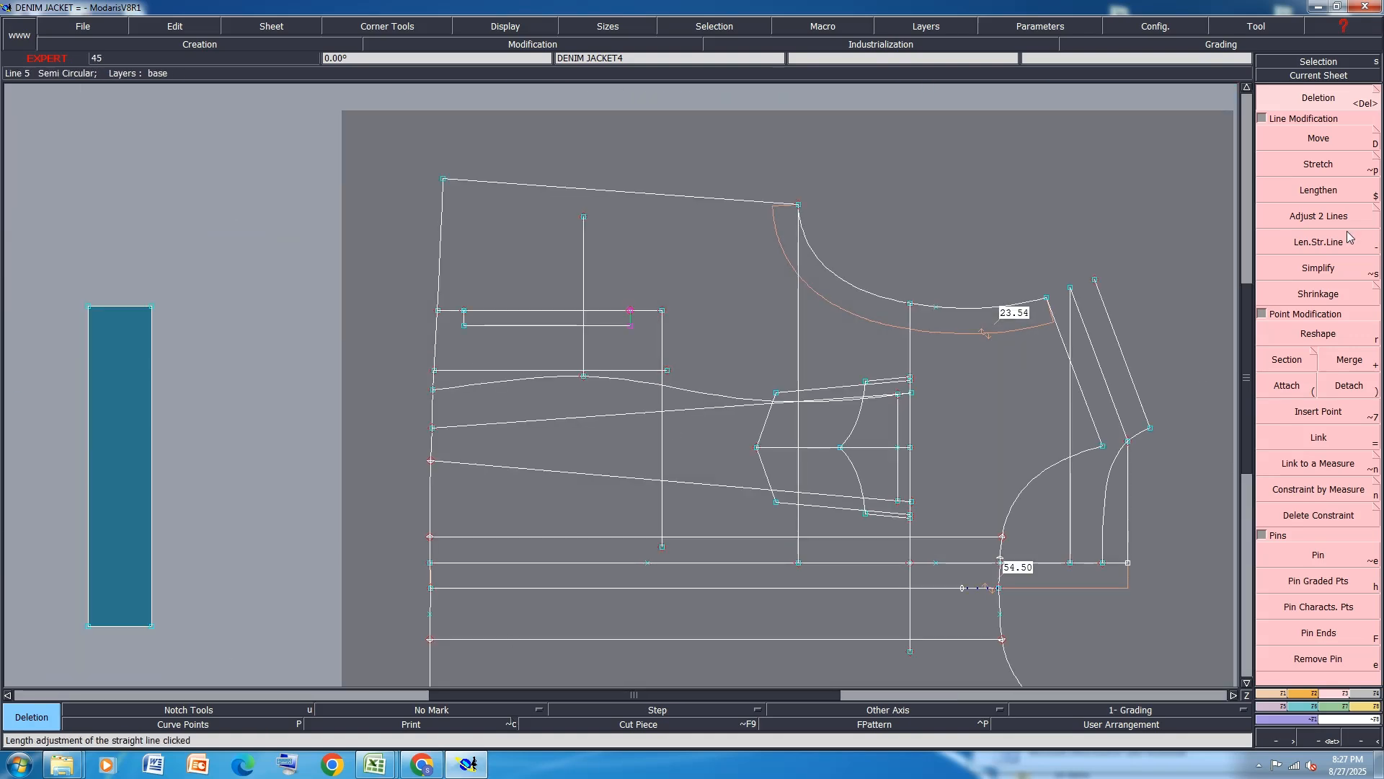
click(1359, 693)
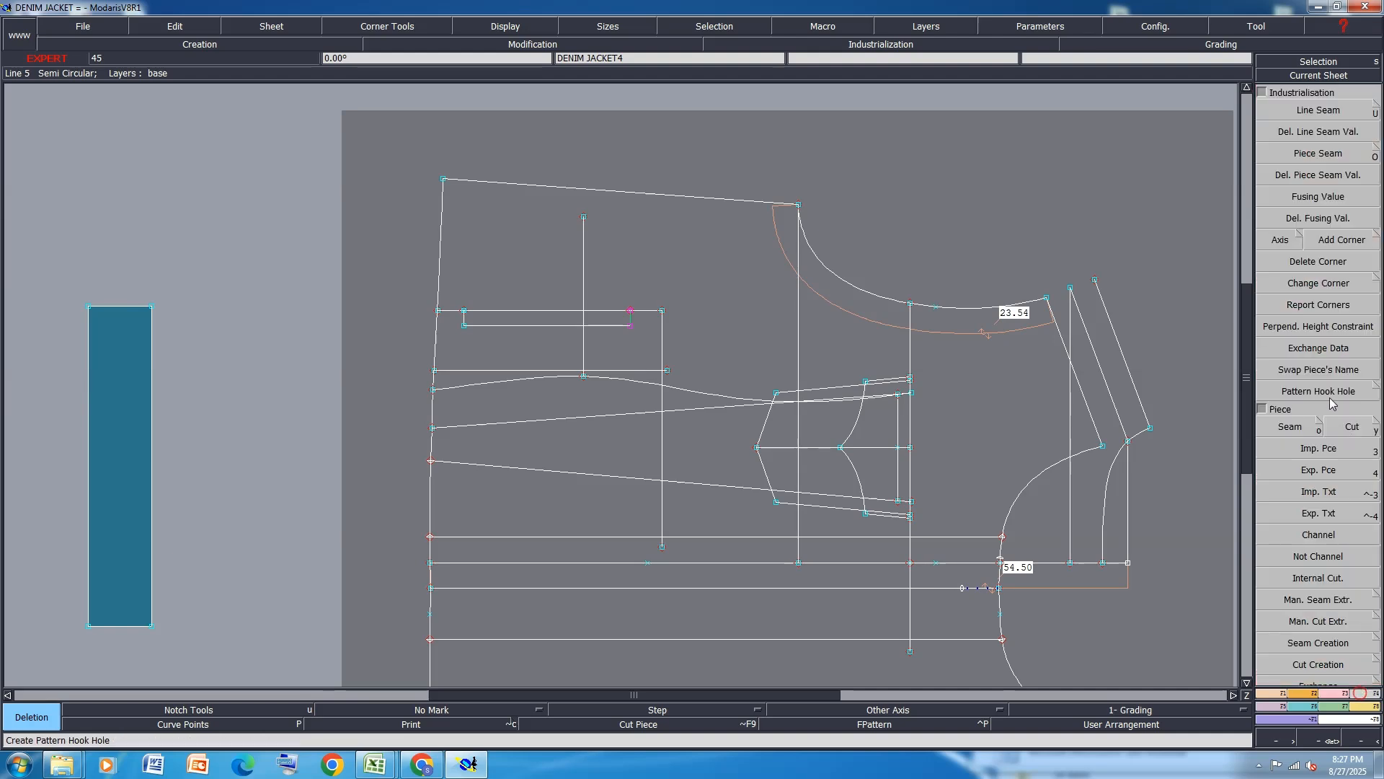
click(1289, 426)
scroll(550, 323, up, 2)
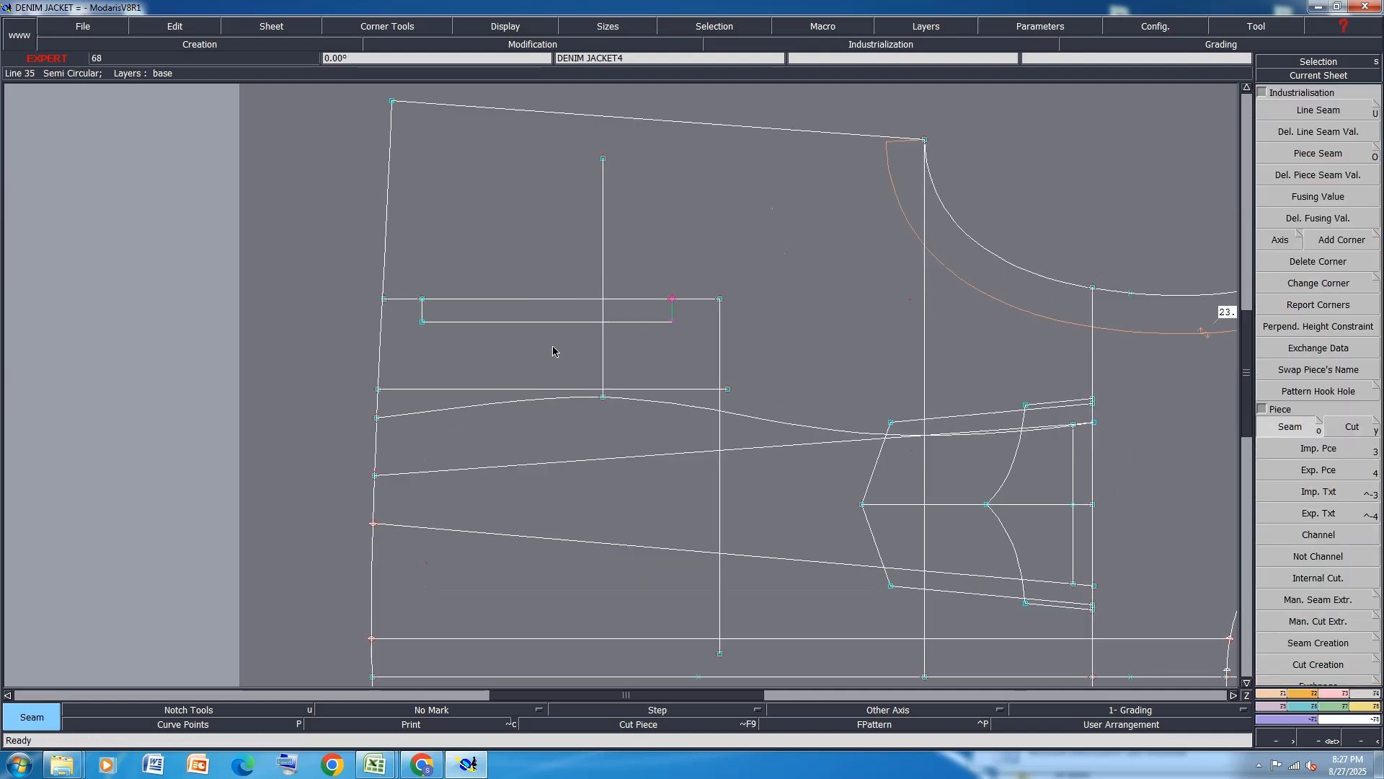
drag(697, 267, 379, 363)
click(466, 361)
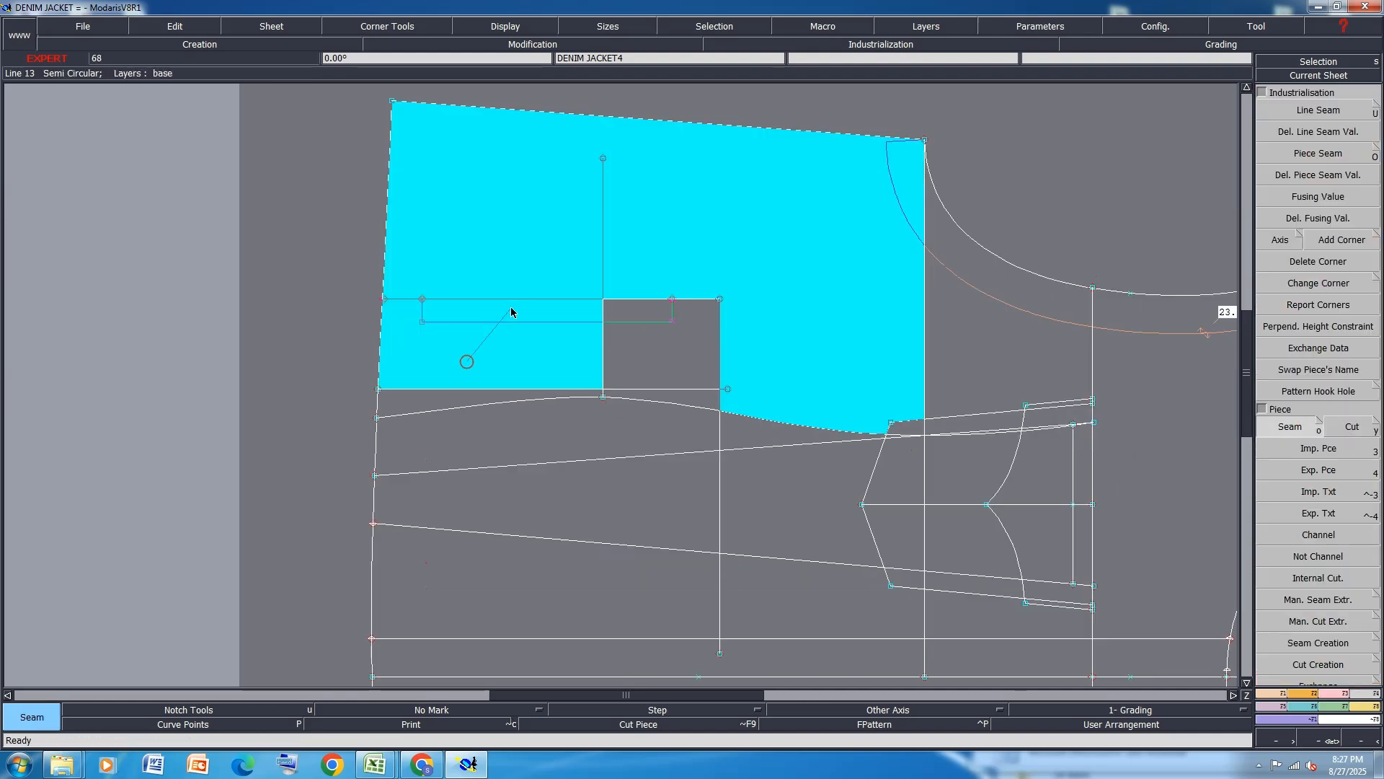
right_click(510, 334)
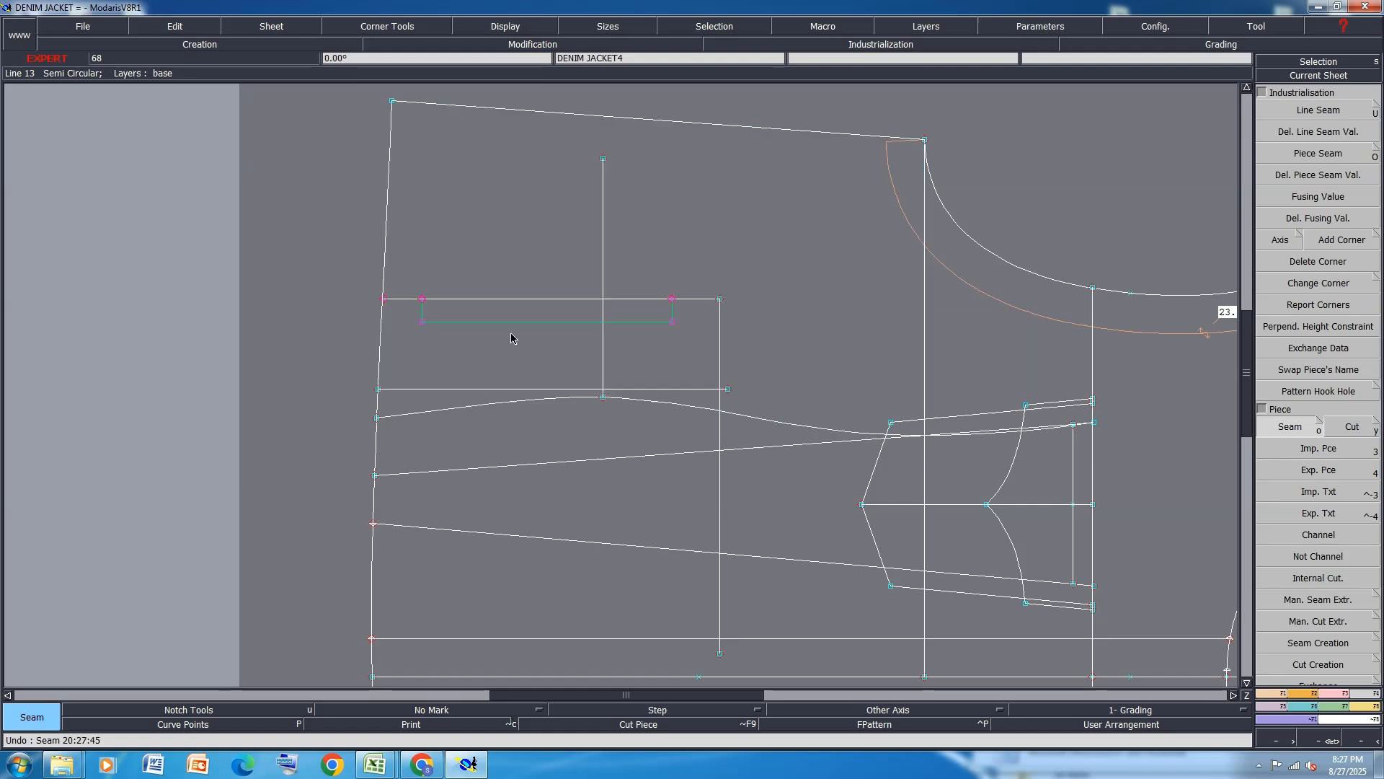
Reshape the hem end of the welt pocket's upper guide line, moving it about 0.13 cm onto the hem line.
scroll(382, 303, up, 5)
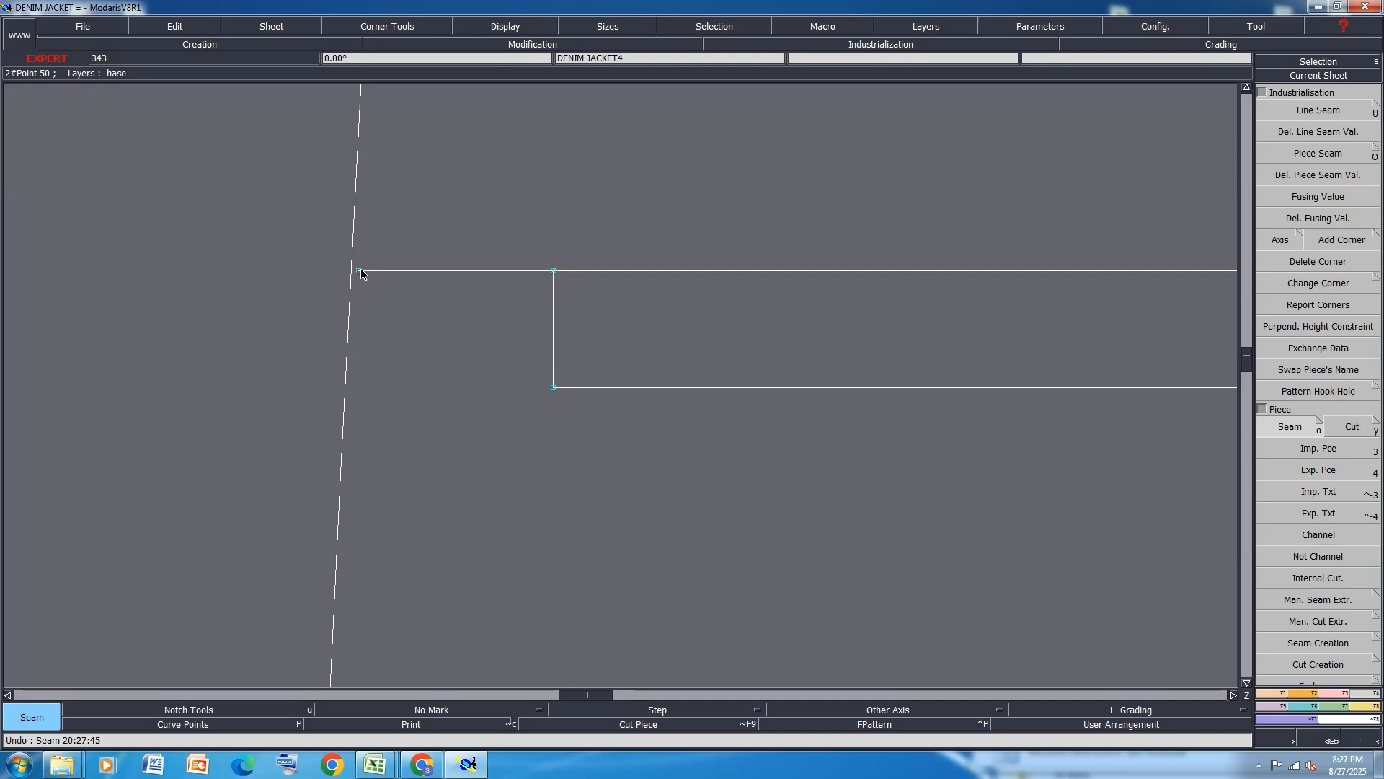
key(r)
click(360, 271)
click(349, 273)
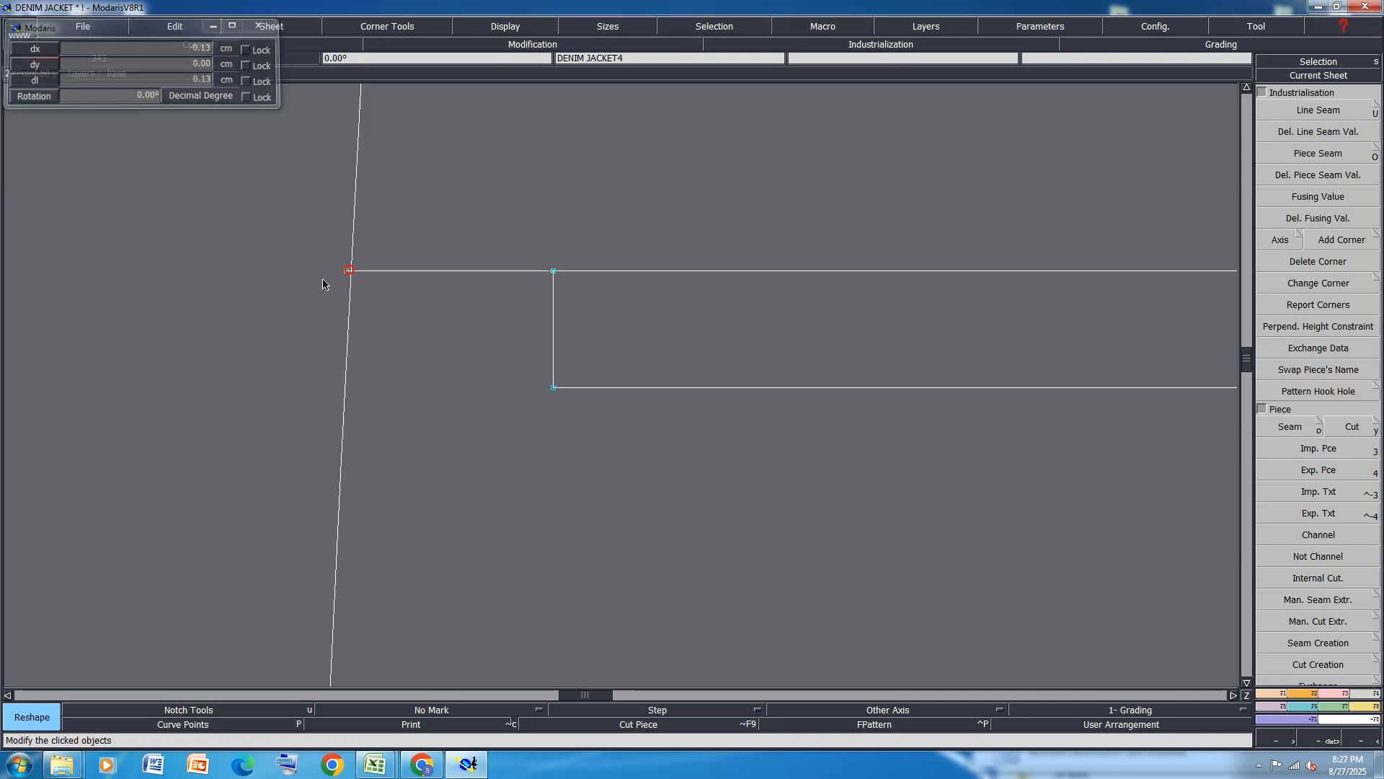
scroll(324, 281, down, 5)
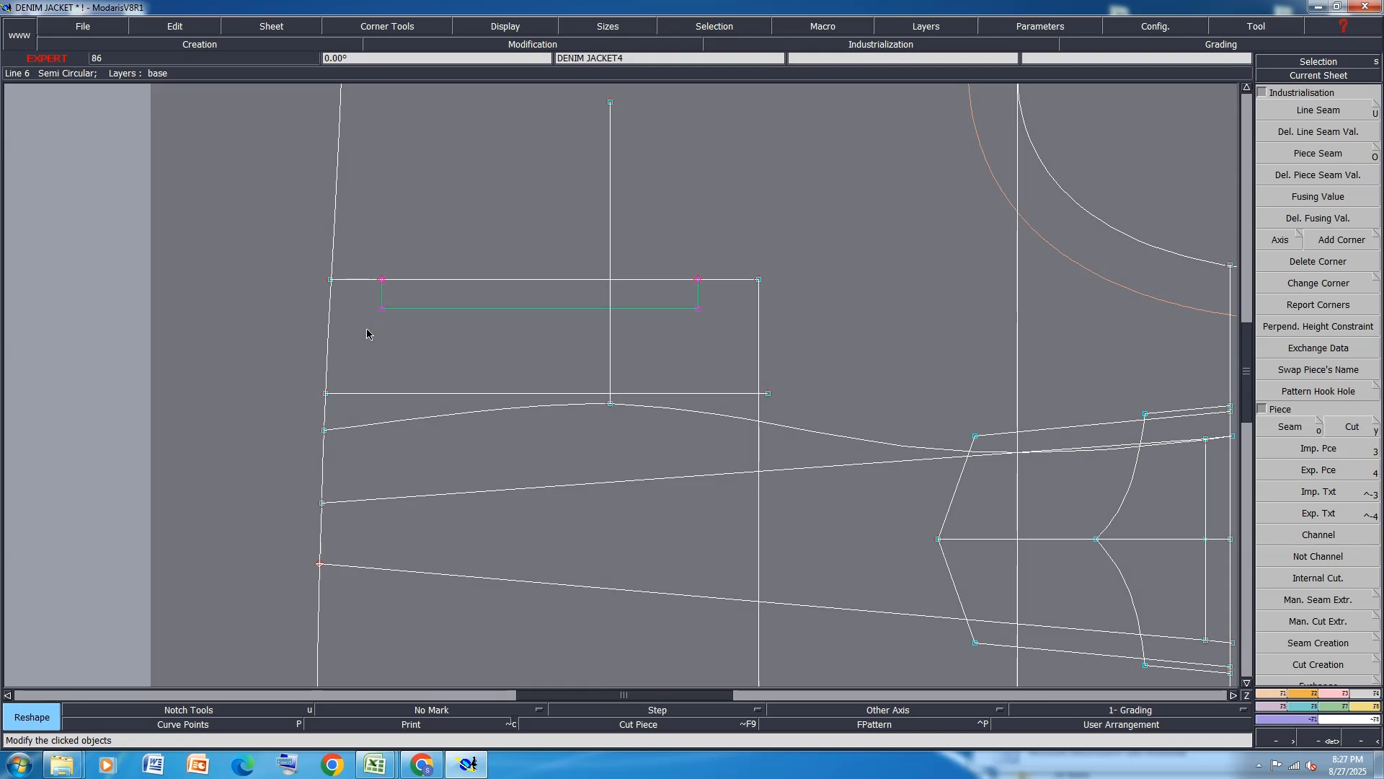
Extract the narrow pocket facing piece with the Seam tool, between the welt pocket's upper guide line and the horizontal line below it.
key(o)
click(379, 356)
click(483, 296)
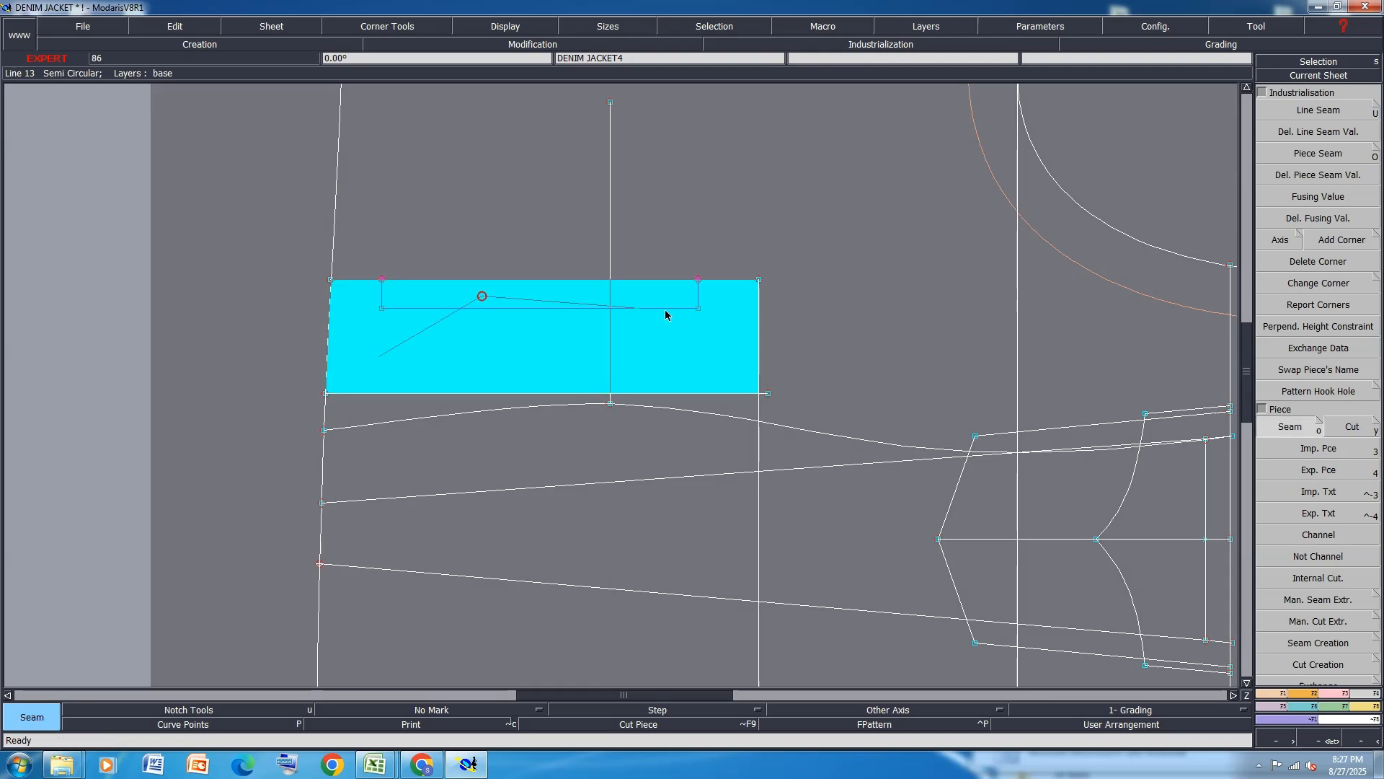
click(677, 308)
click(676, 345)
click(512, 353)
right_click(511, 354)
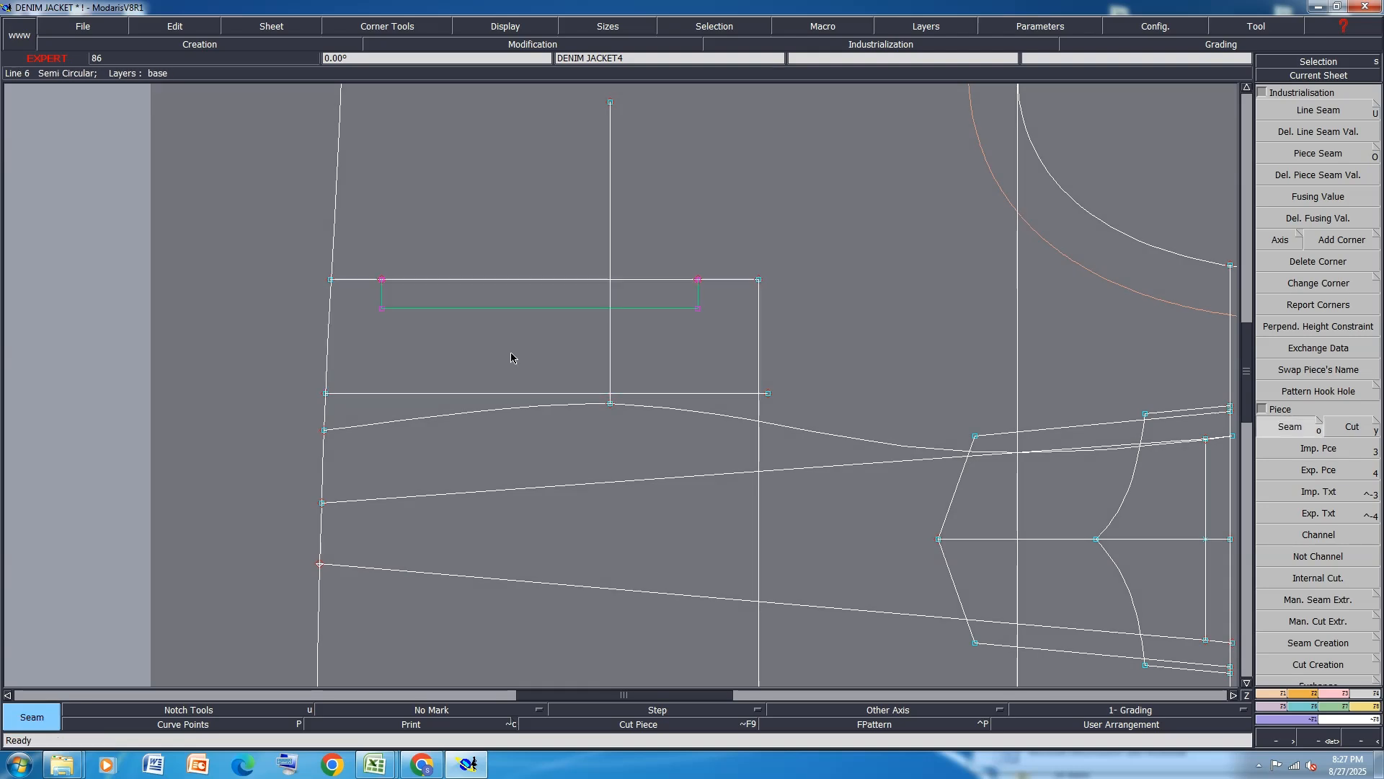
right_click(792, 227)
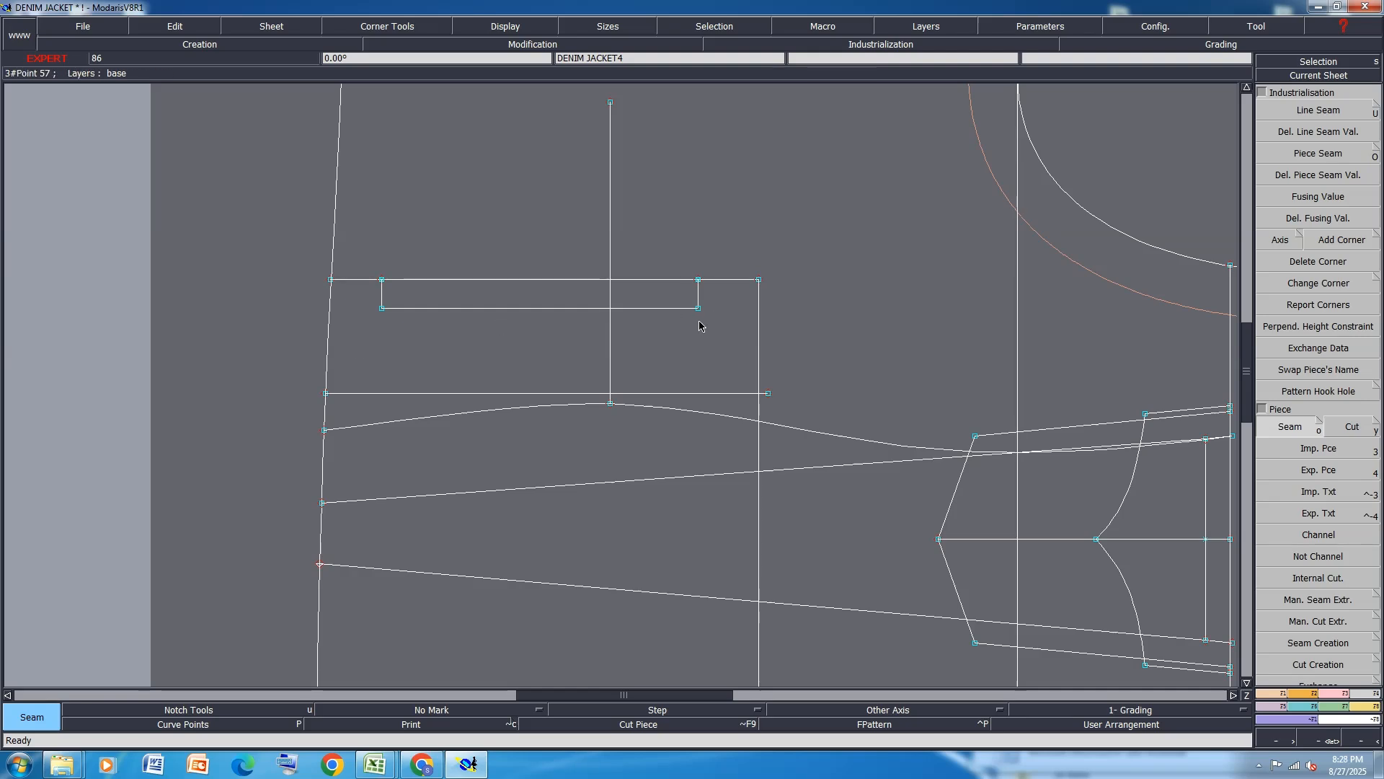
Extract the full pocket bag piece with the Seam tool, from the welt pocket's upper guide line to the first front placket line.
scroll(688, 316, down, 1)
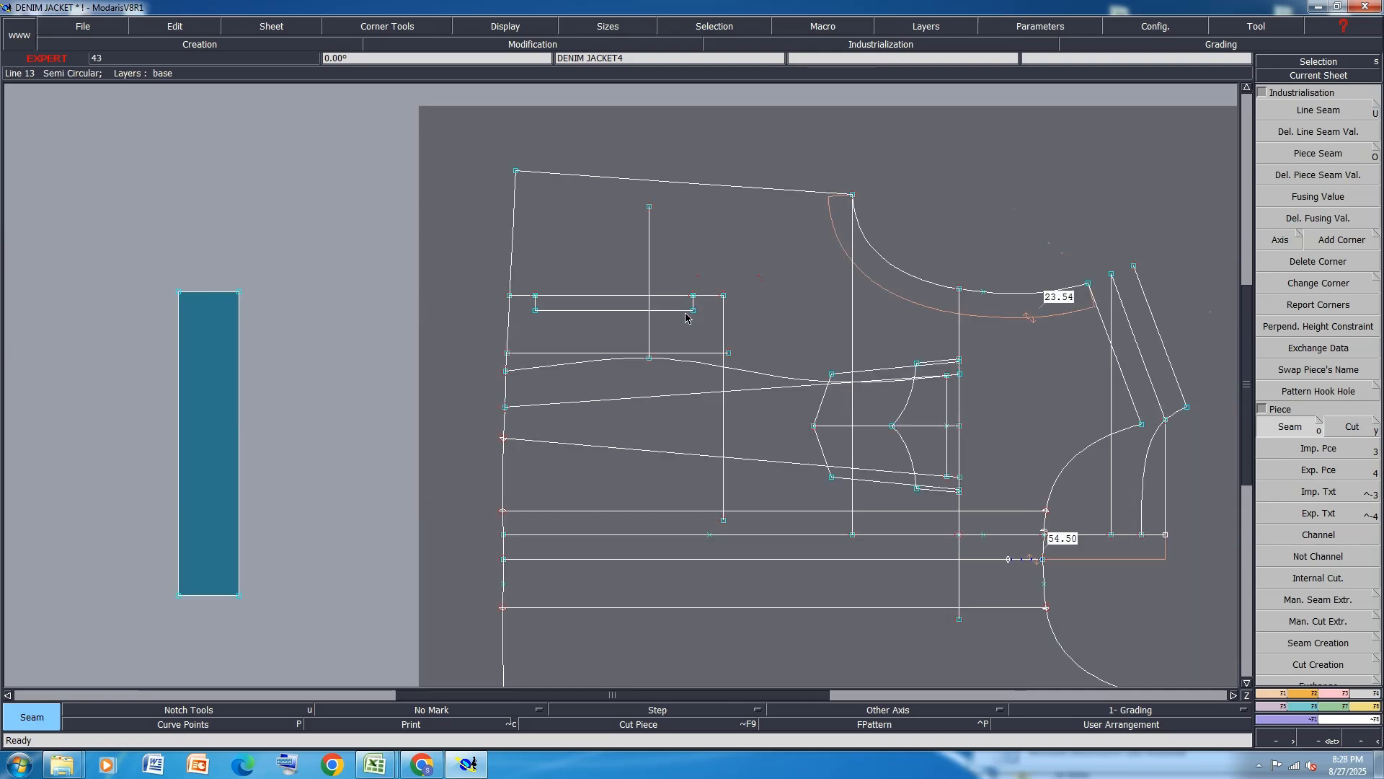
scroll(687, 315, up, 1)
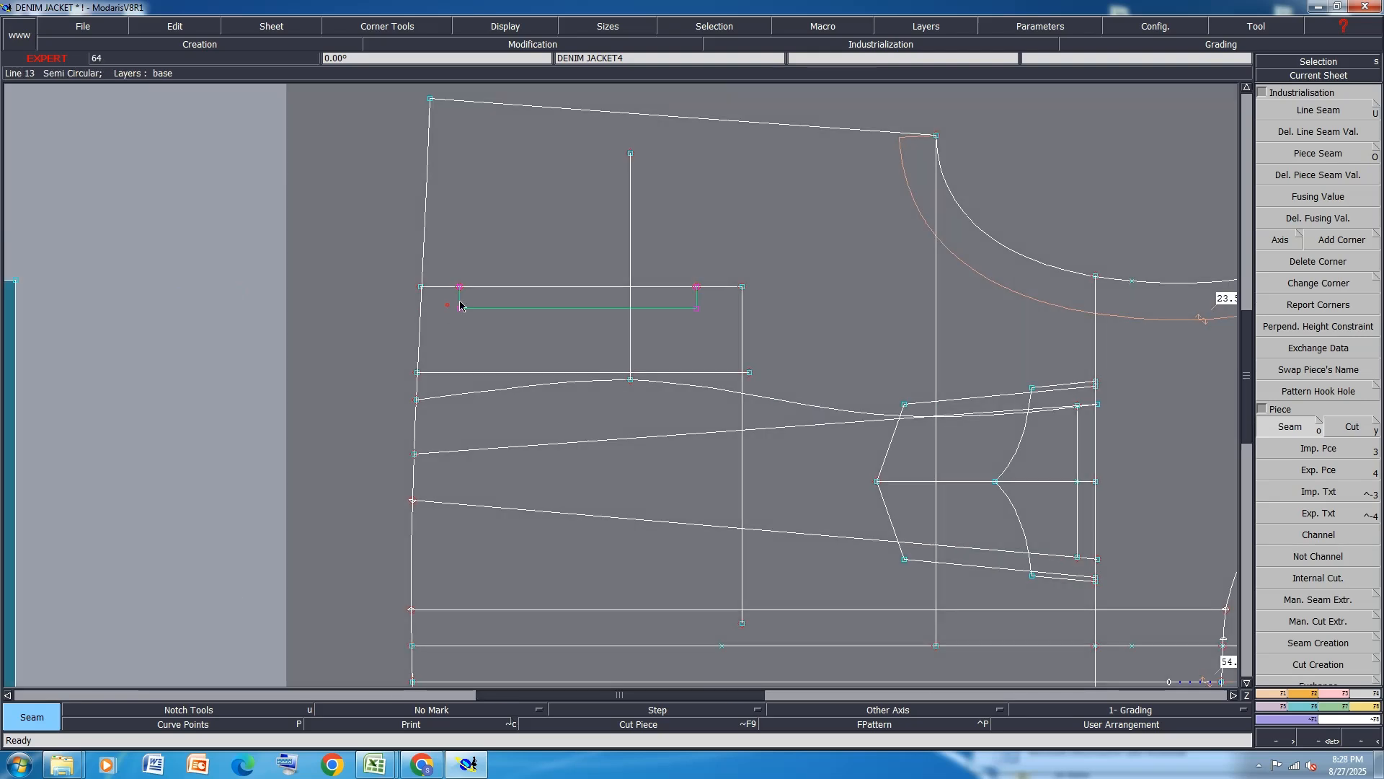
click(712, 299)
click(701, 401)
click(648, 476)
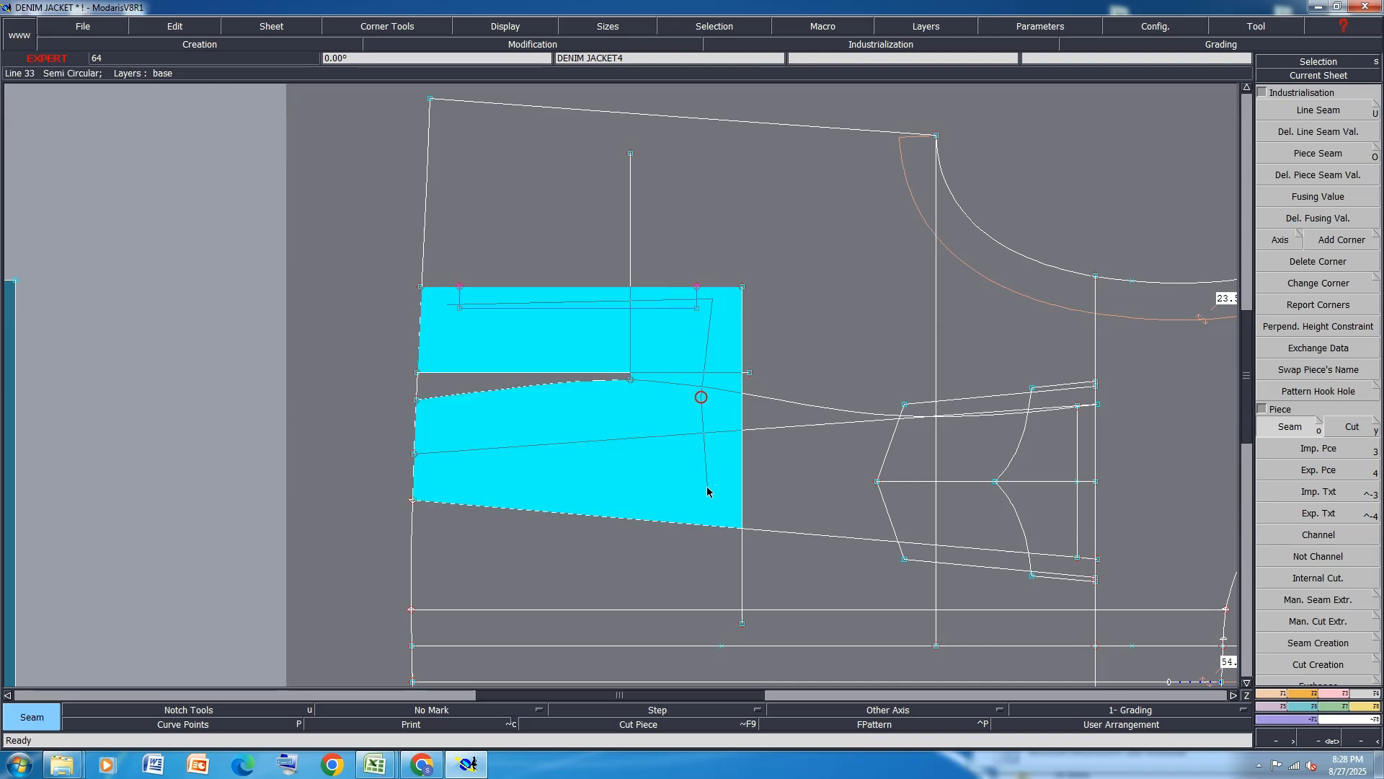
click(582, 373)
click(569, 533)
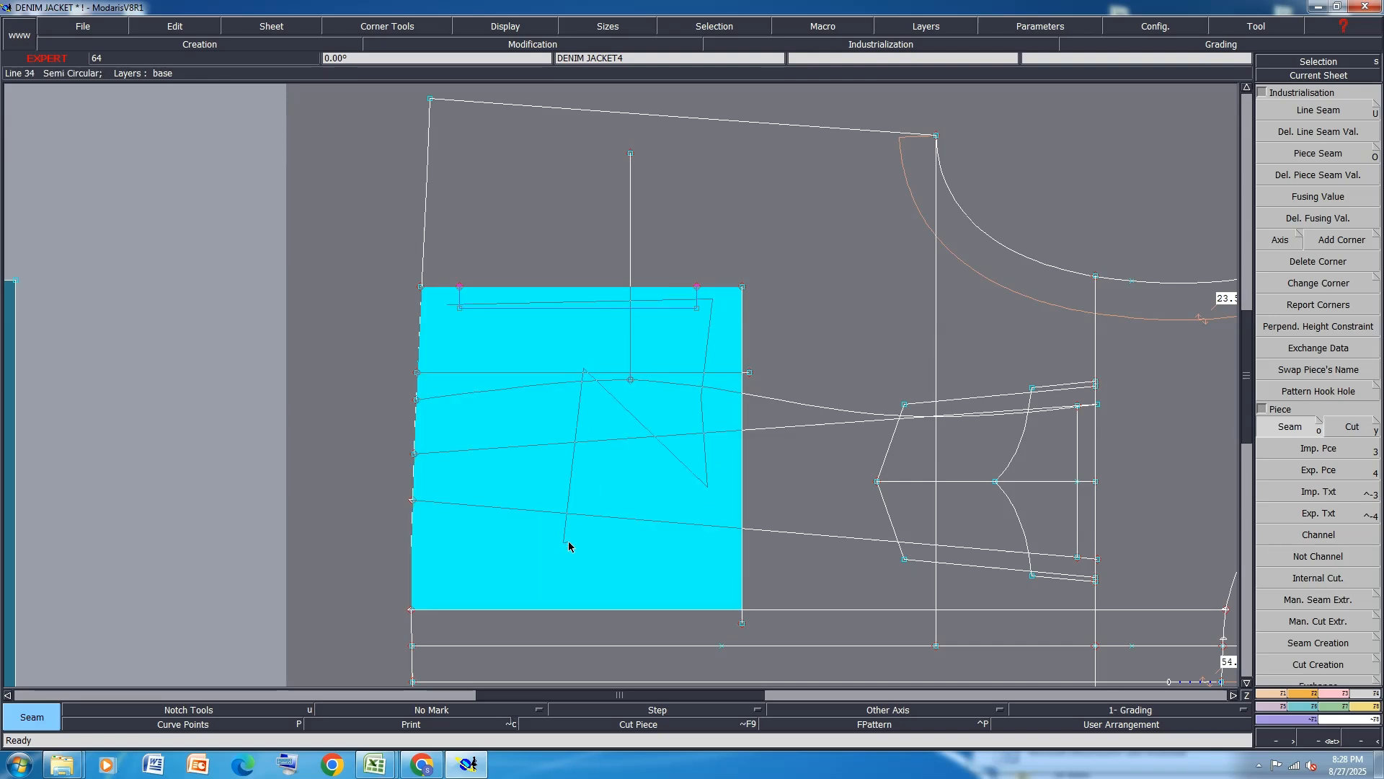
scroll(569, 546, down, 1)
scroll(569, 546, up, 1)
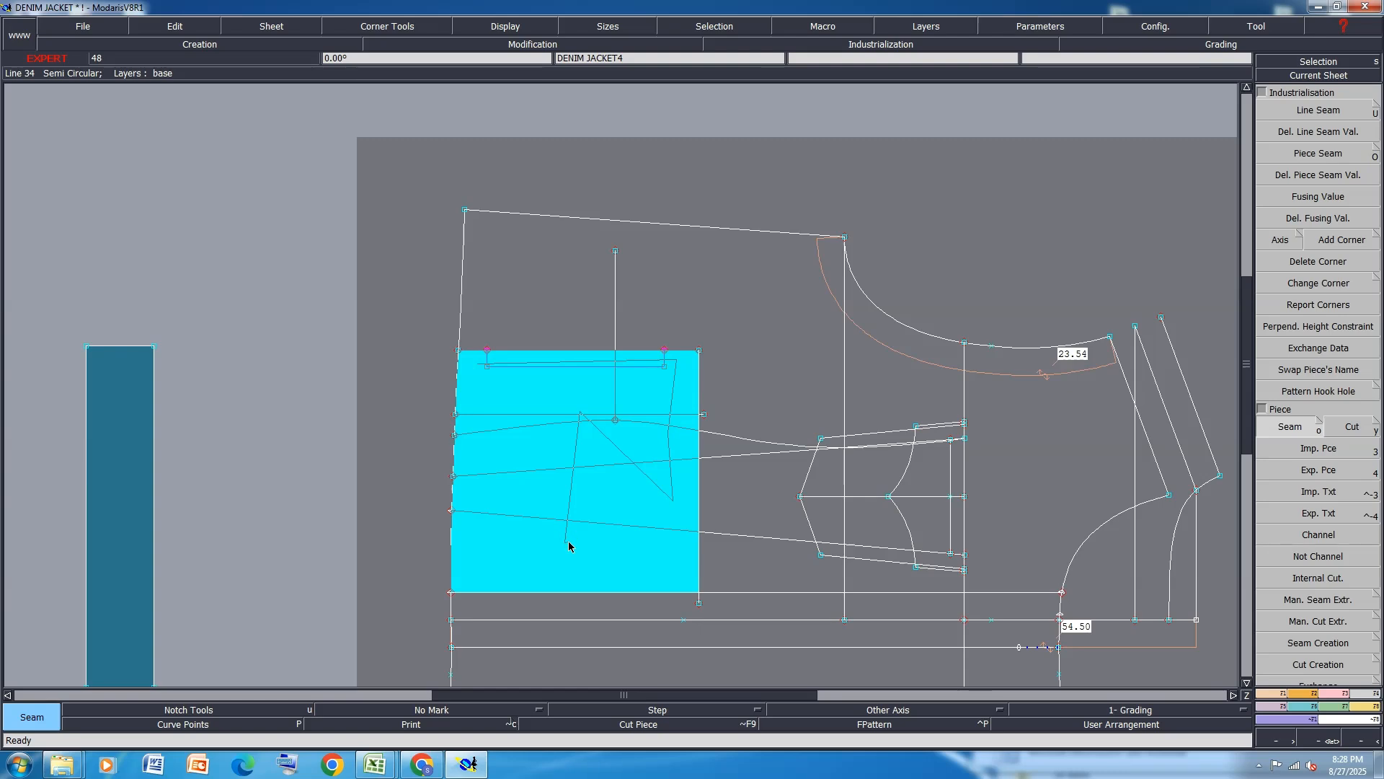
right_click(568, 540)
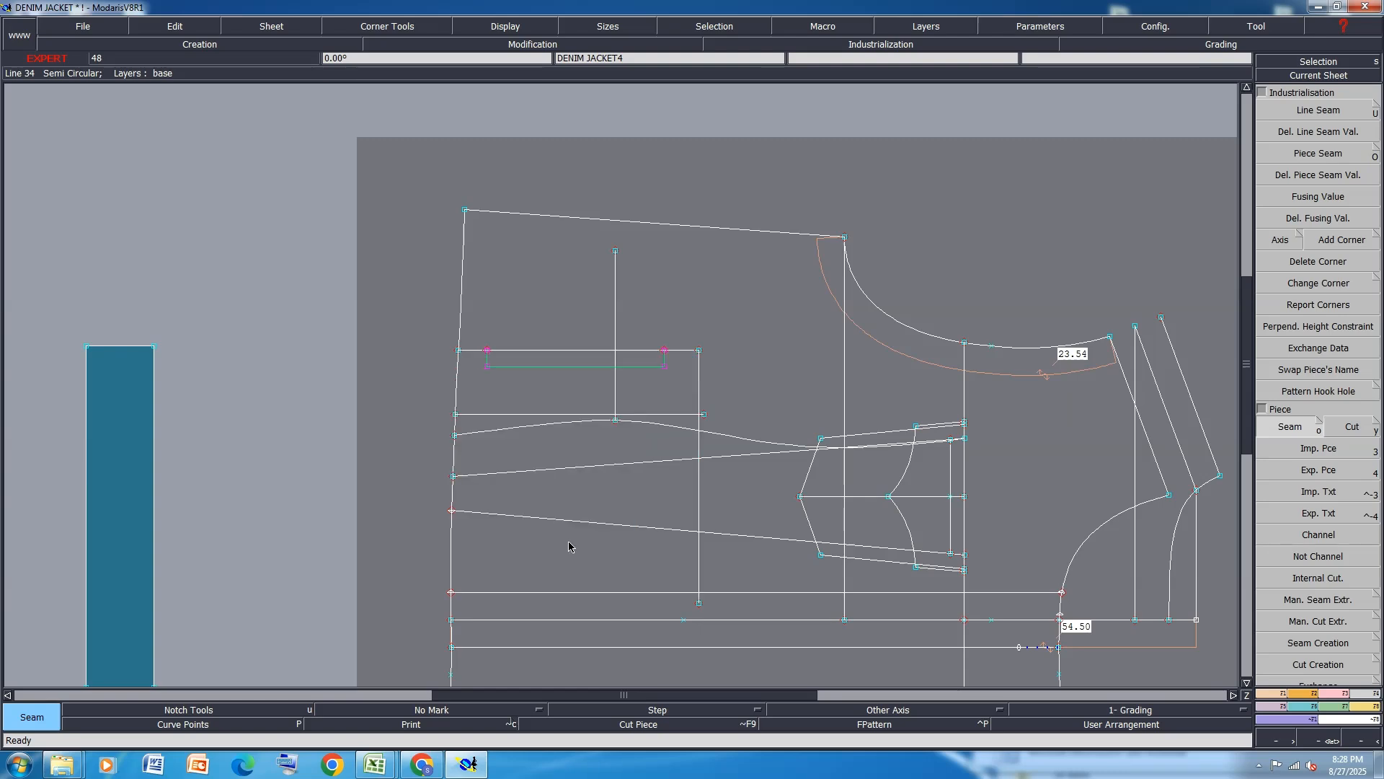
Measure the hem distance between the curved panel line and the slanted line below it on the front base sheet, clearing the measurement.
key(l)
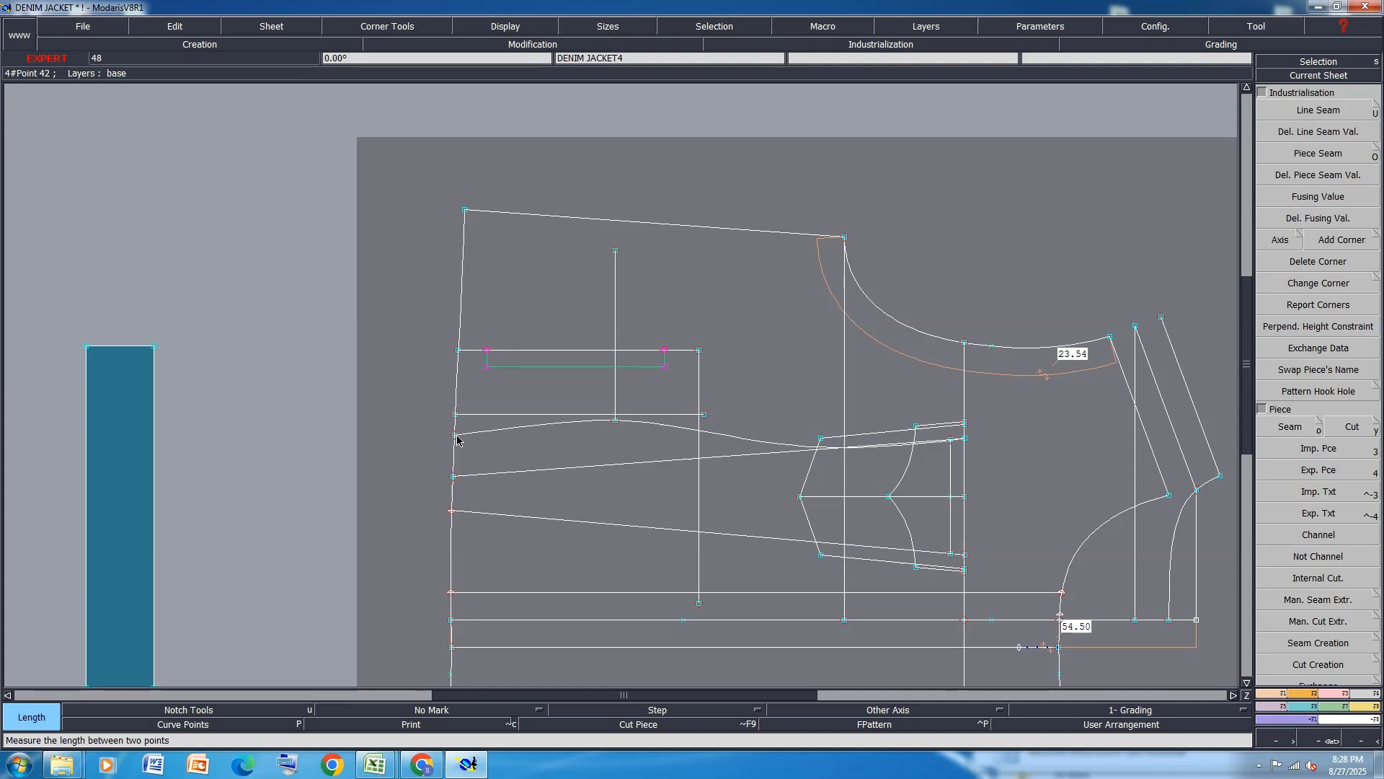
click(455, 436)
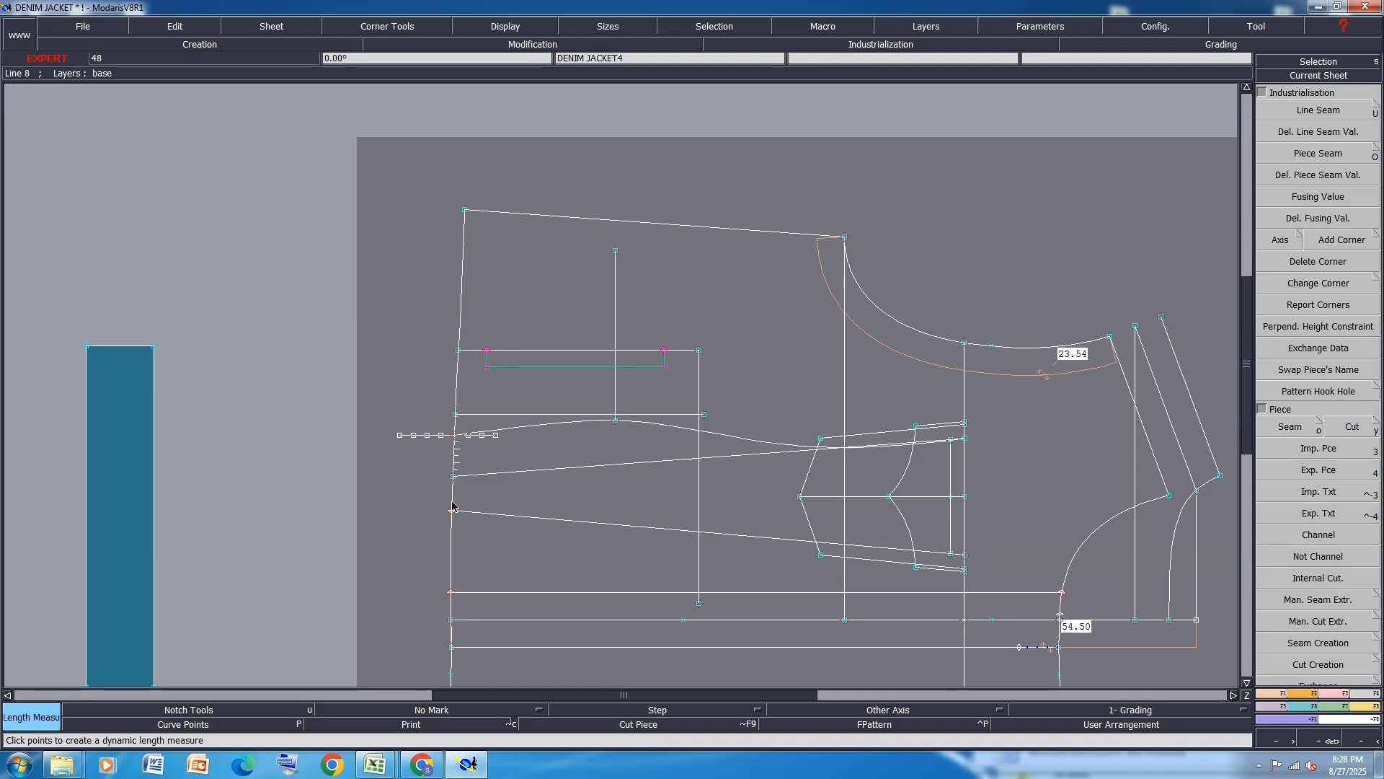
click(454, 474)
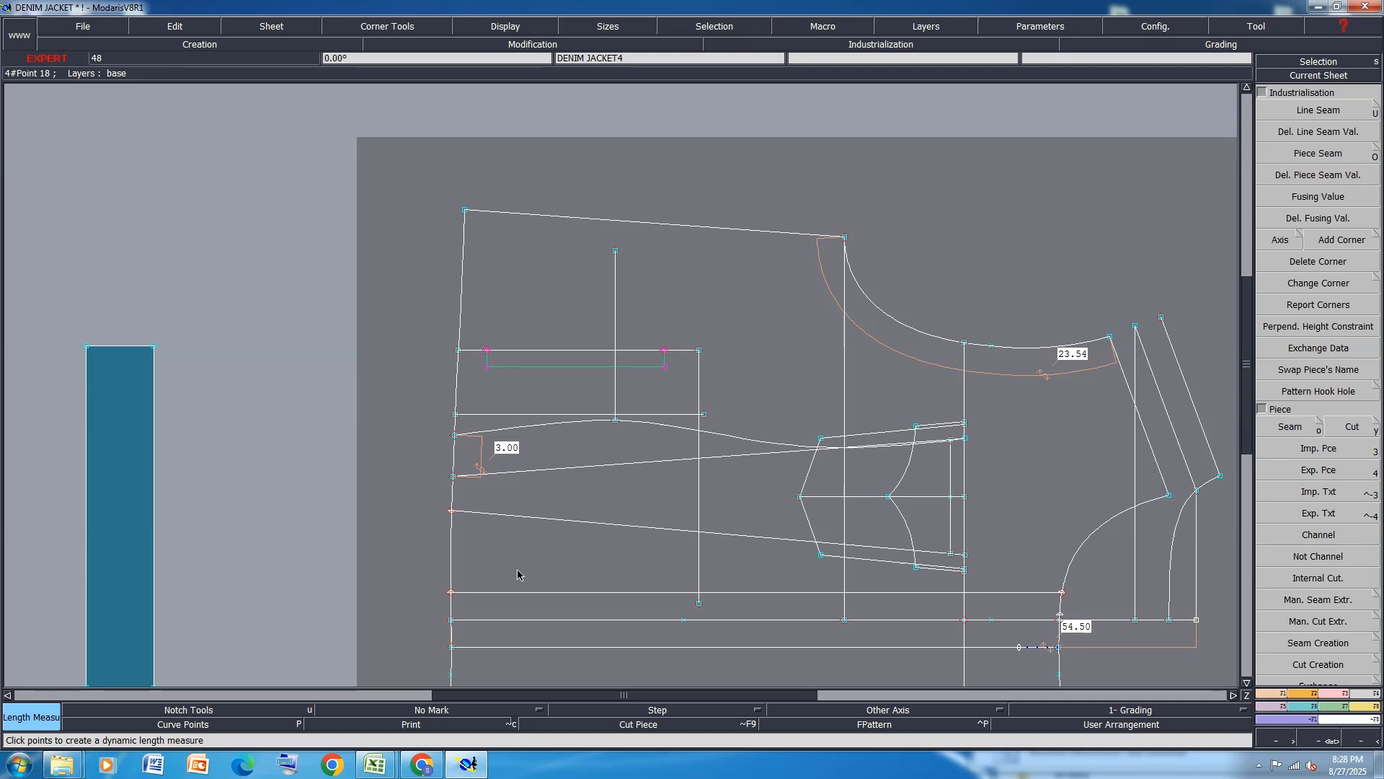
key(ctrl+z)
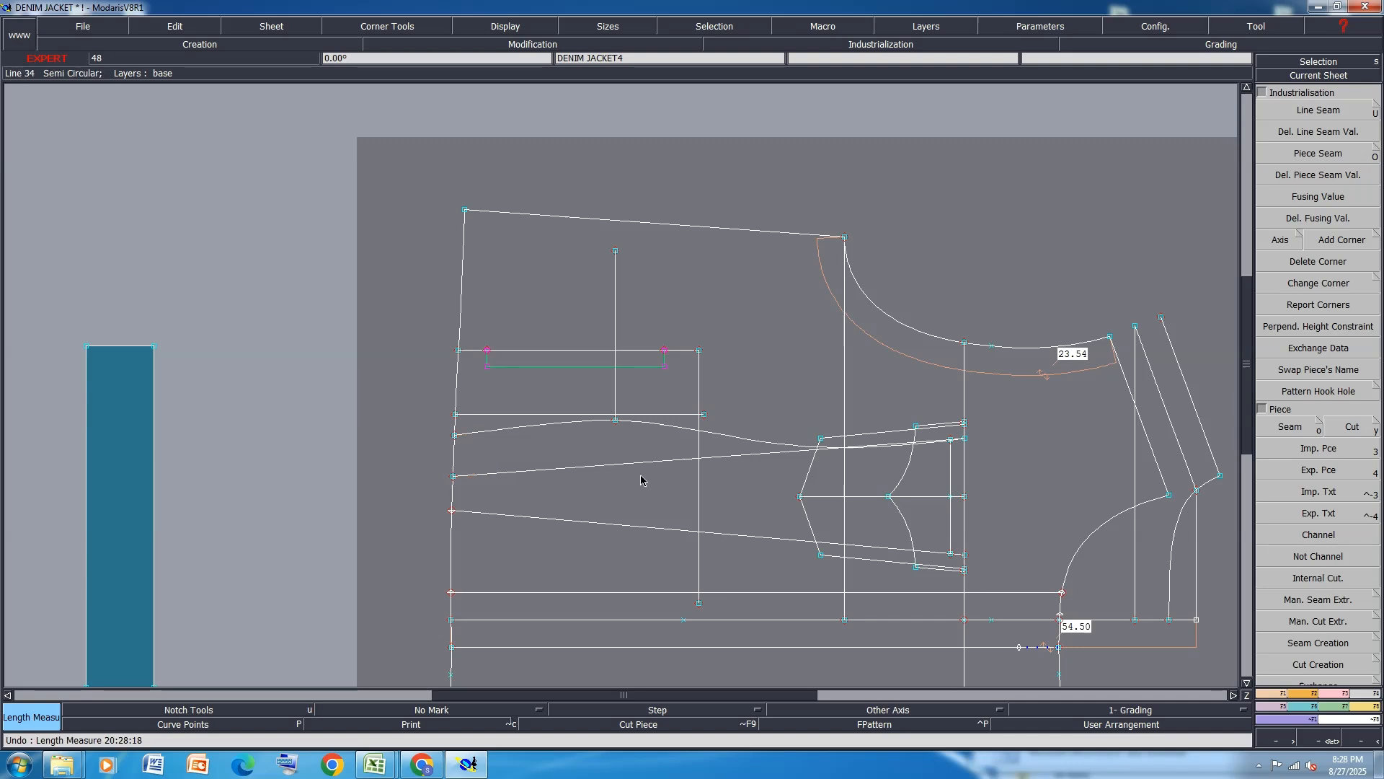
click(699, 460)
key(ctrl+z)
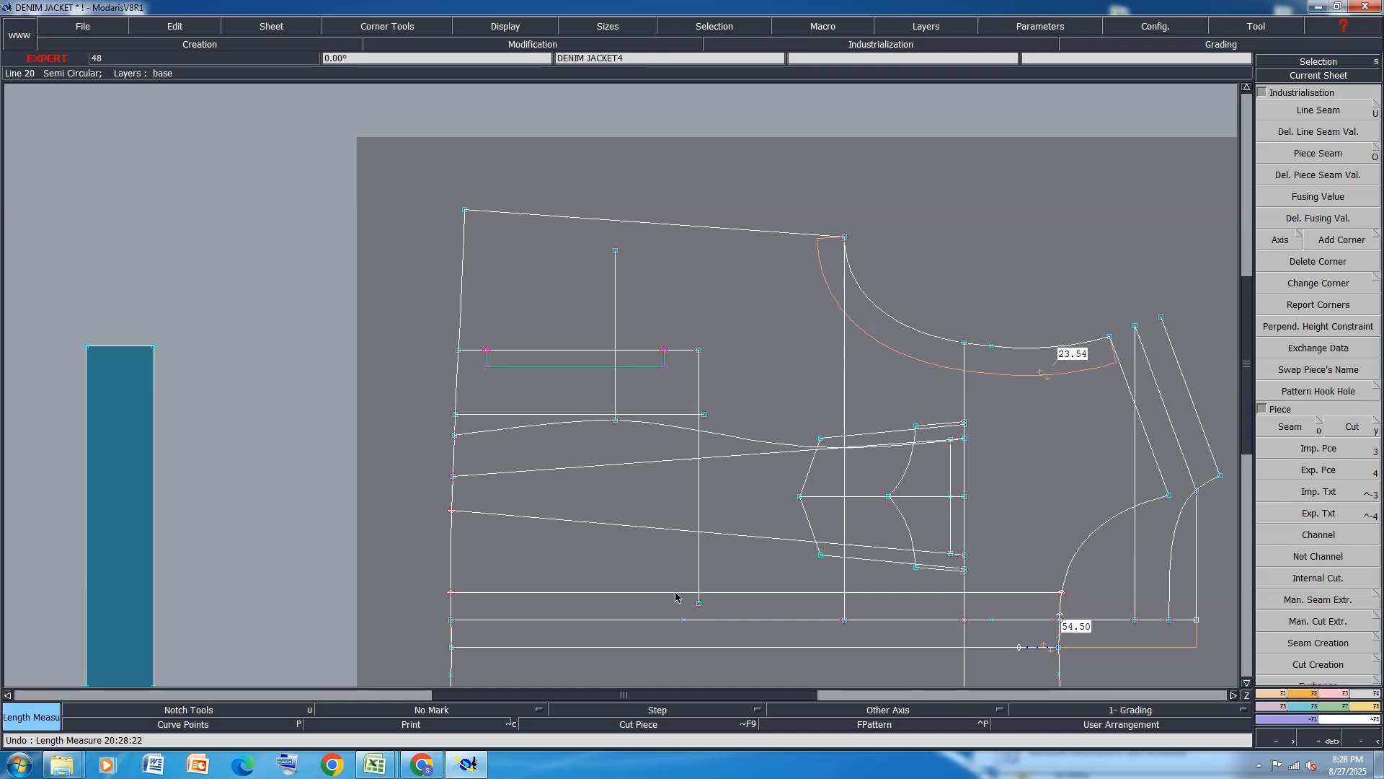
Measure the gap between the first two front placket lines and remove the measurement.
click(676, 593)
click(676, 619)
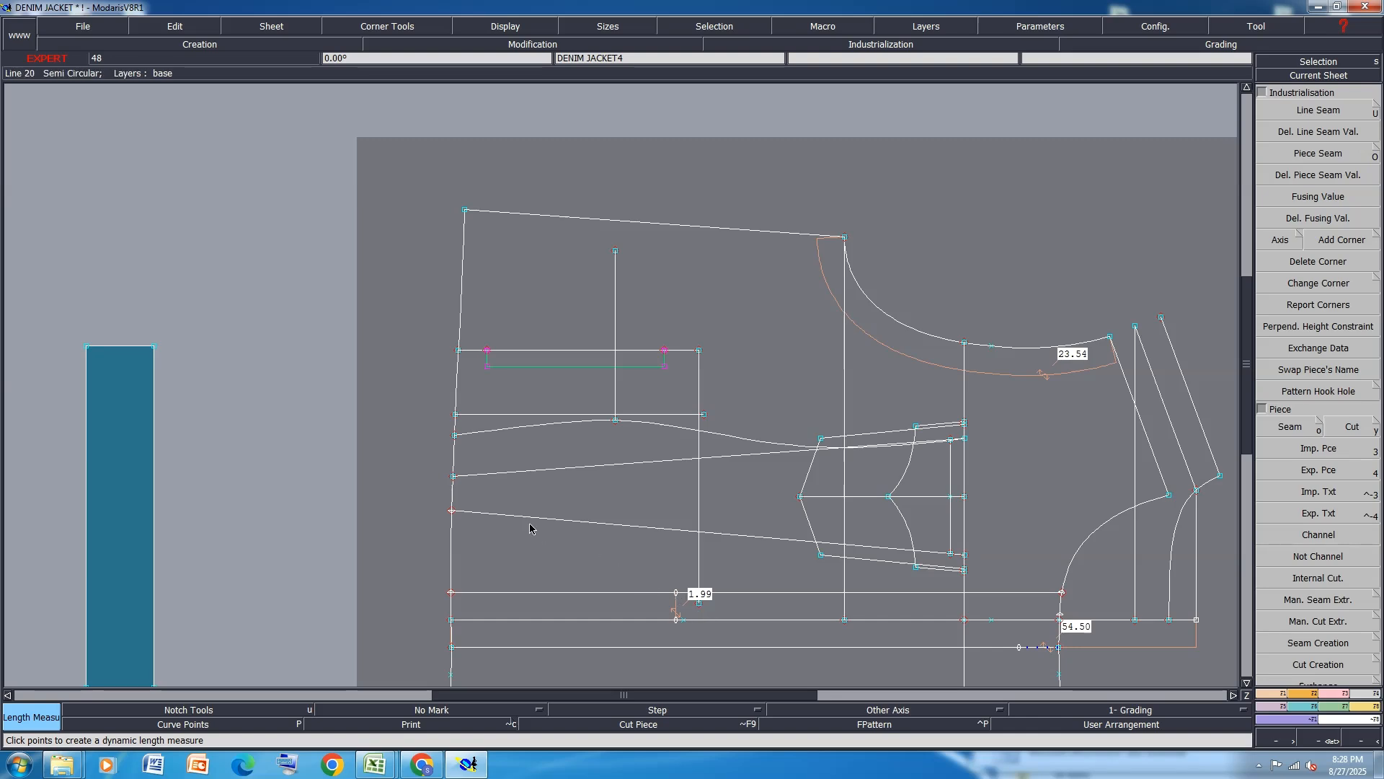
key(ctrl+z)
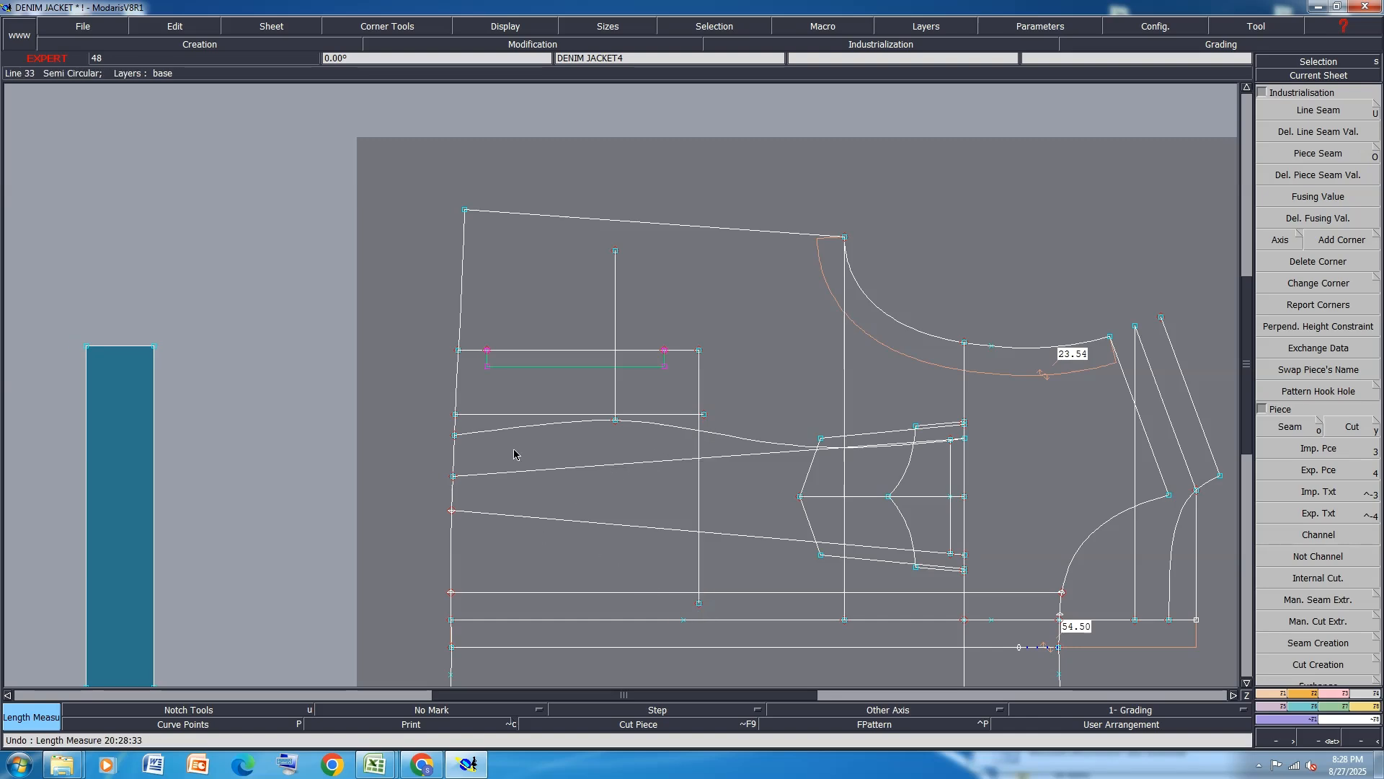
Pin the pocket bag's corner and welt points, leaving its lower hem-side corner and the points along the hem edge free.
key(8)
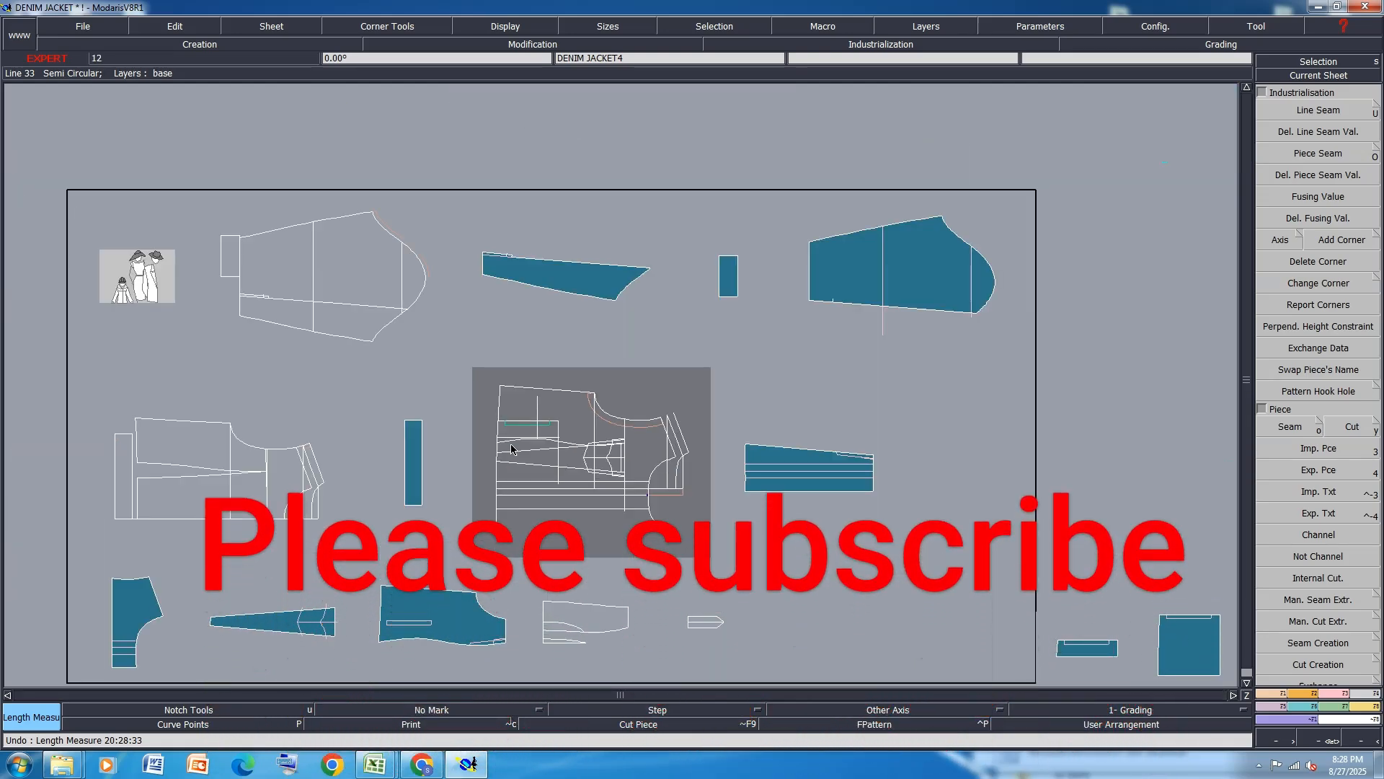
key(j)
scroll(868, 466, up, 5)
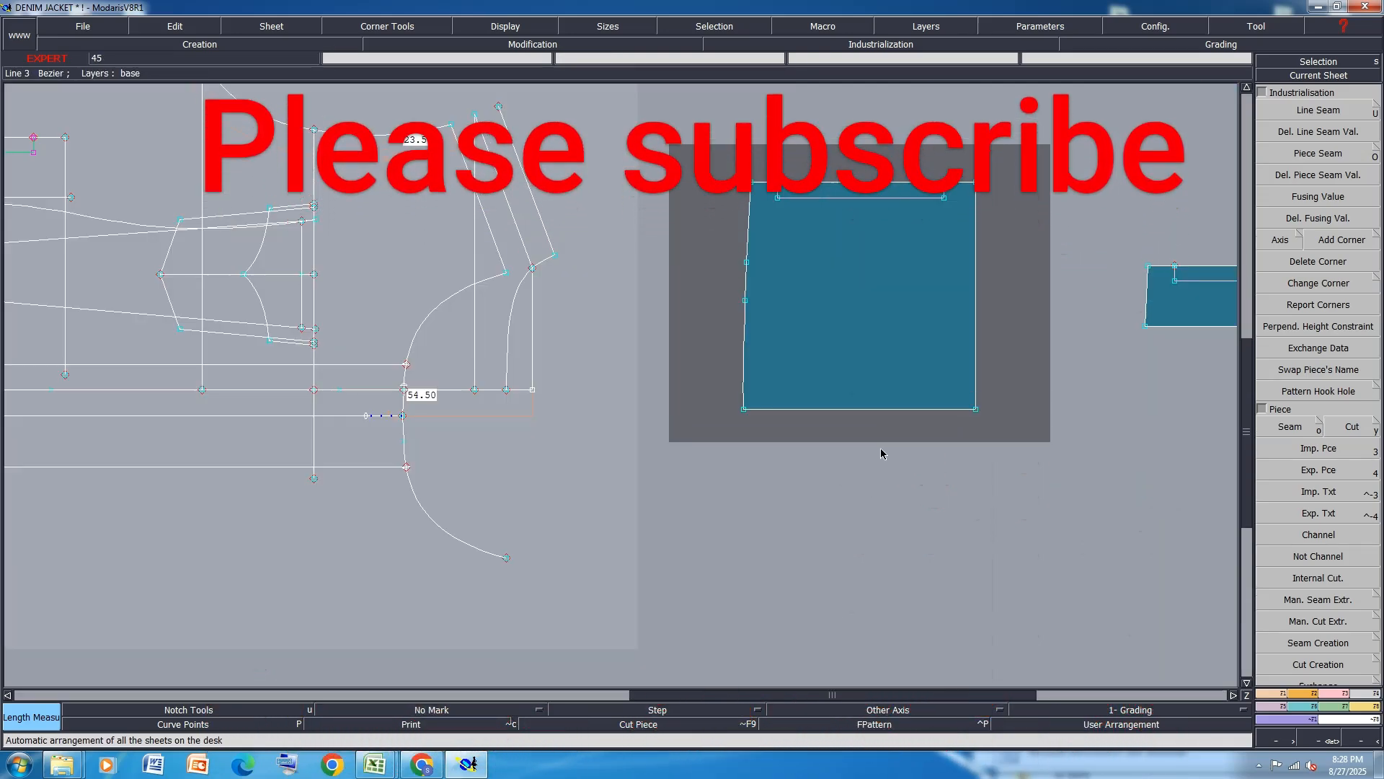
key(F2)
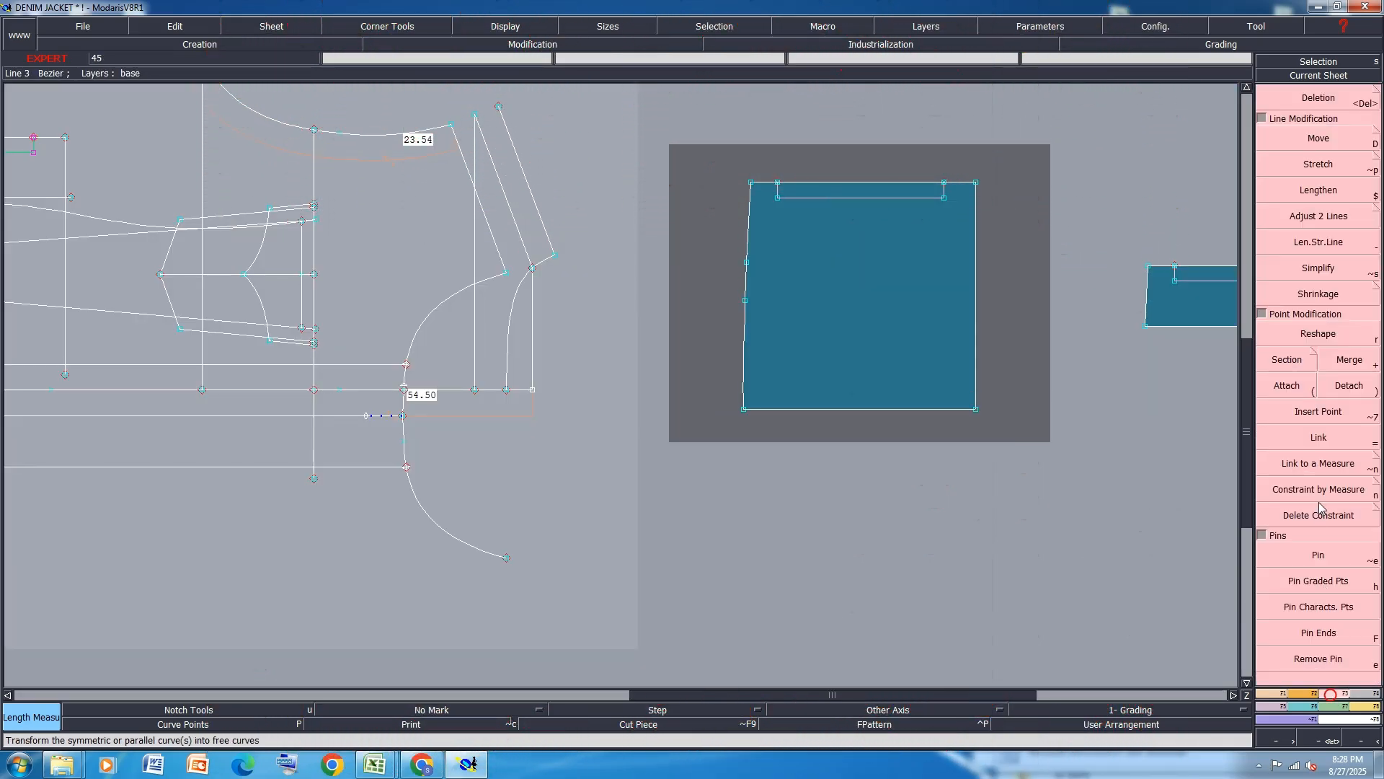
click(1318, 556)
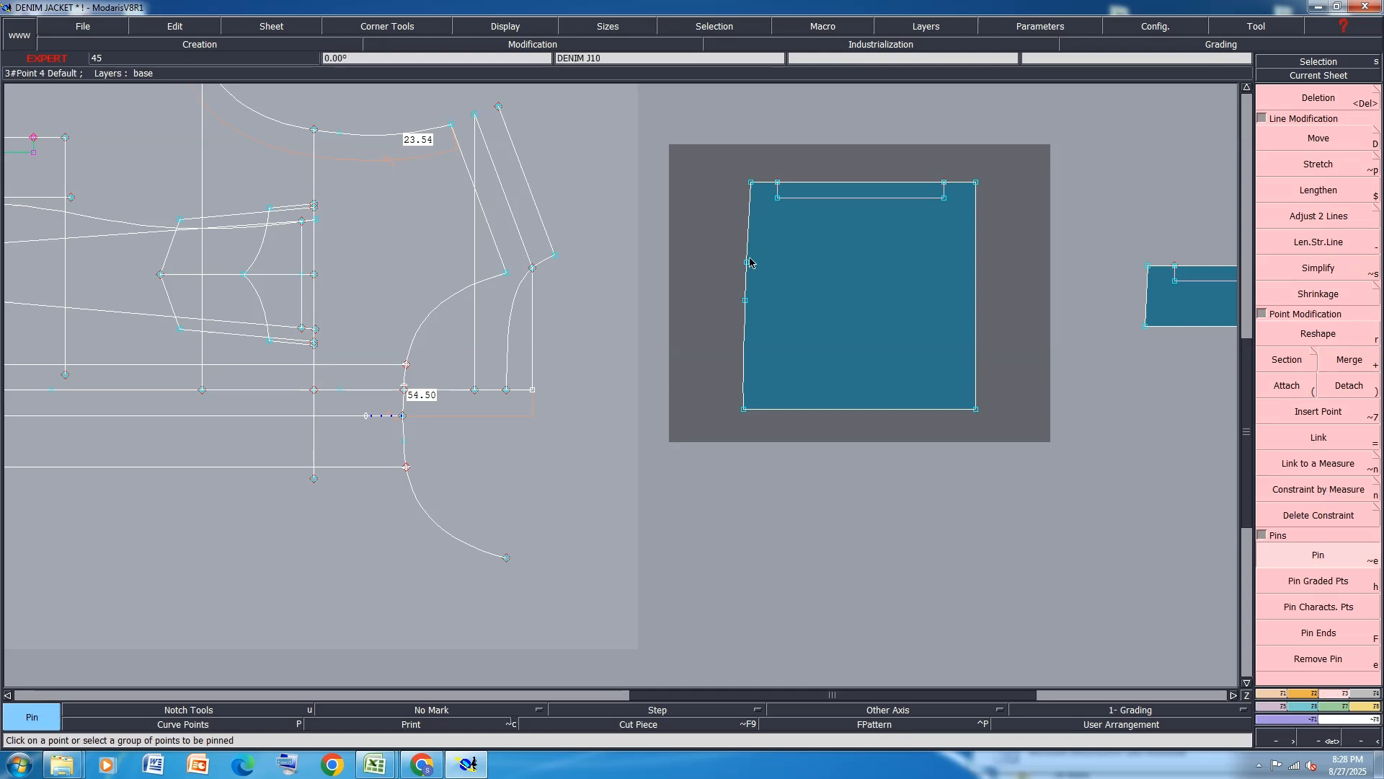
click(746, 298)
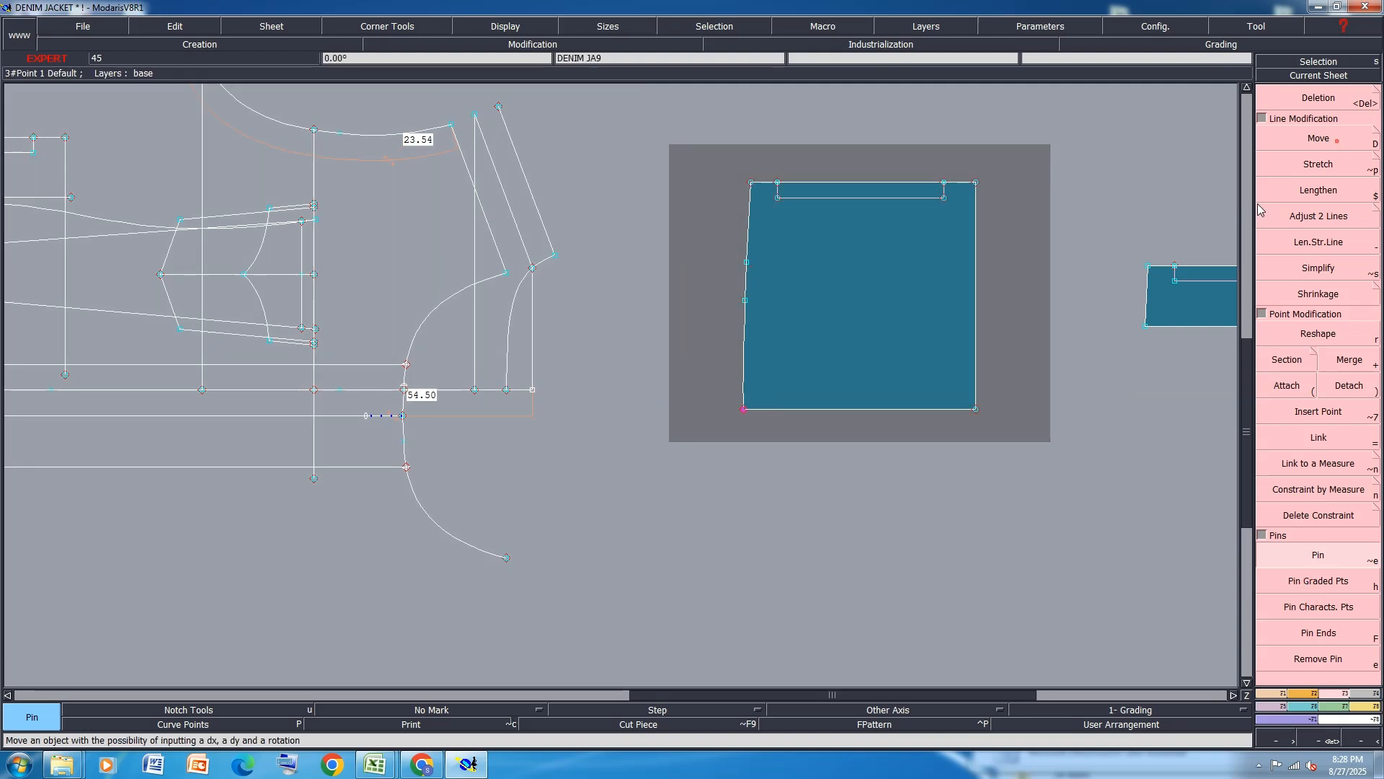
Move the pocket bag's lower hem-side corner by 0.00 cm in X and 1.00 cm in Y.
click(1336, 140)
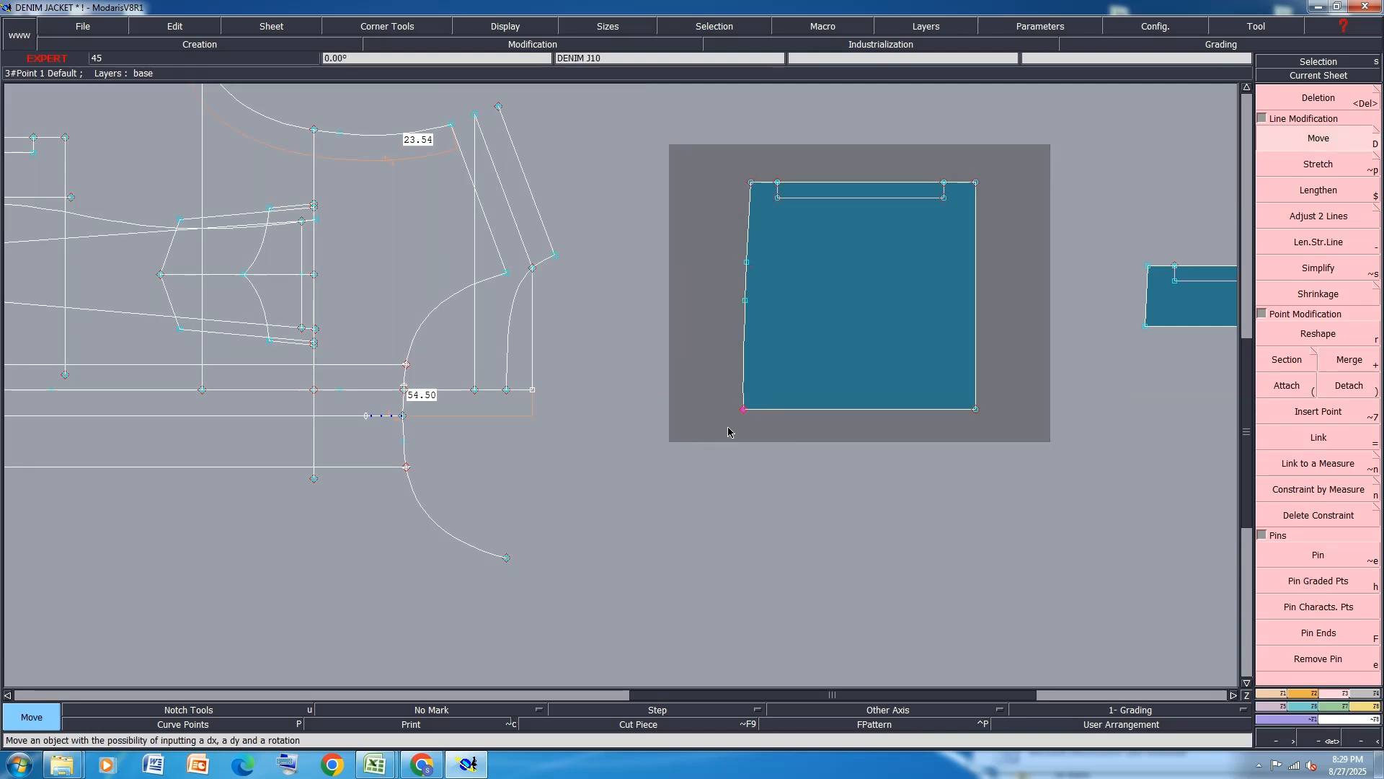
click(743, 411)
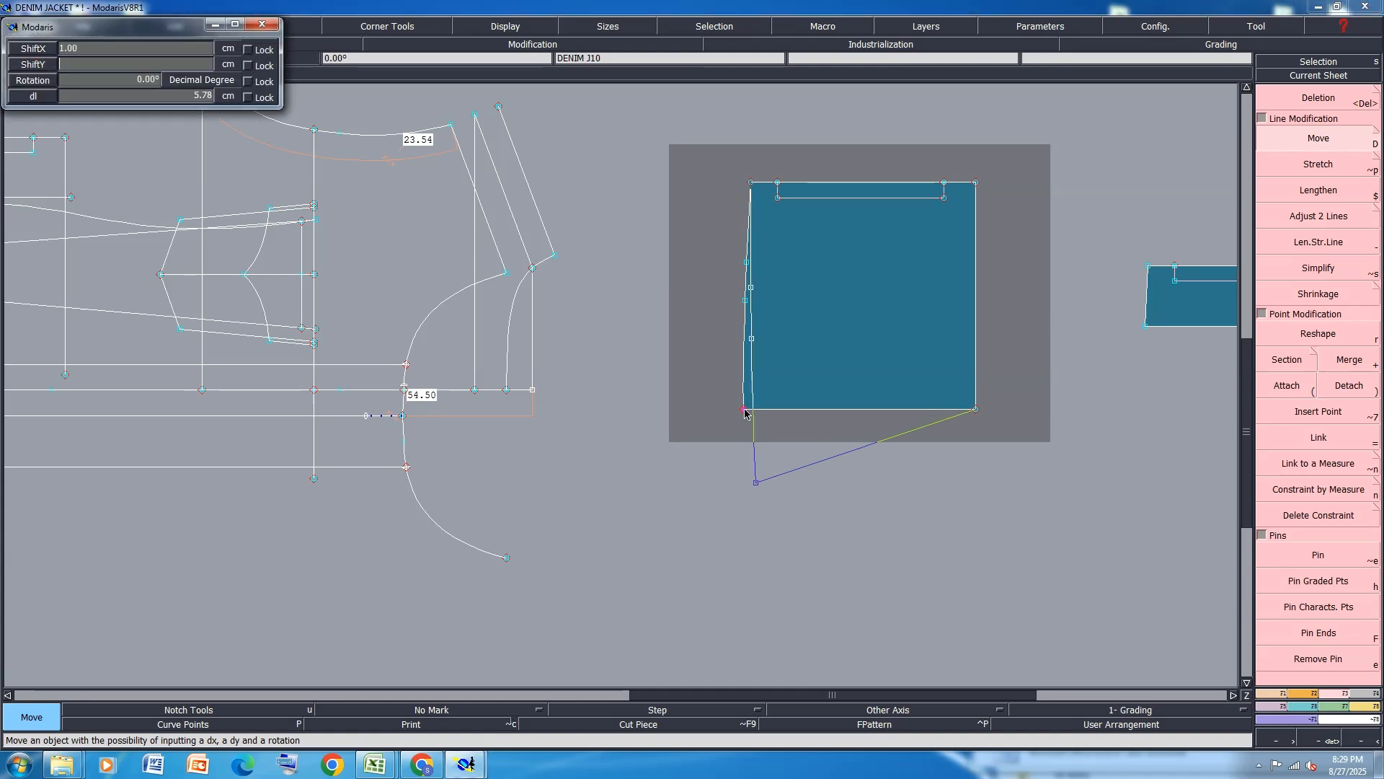
text(0)
key(Return)
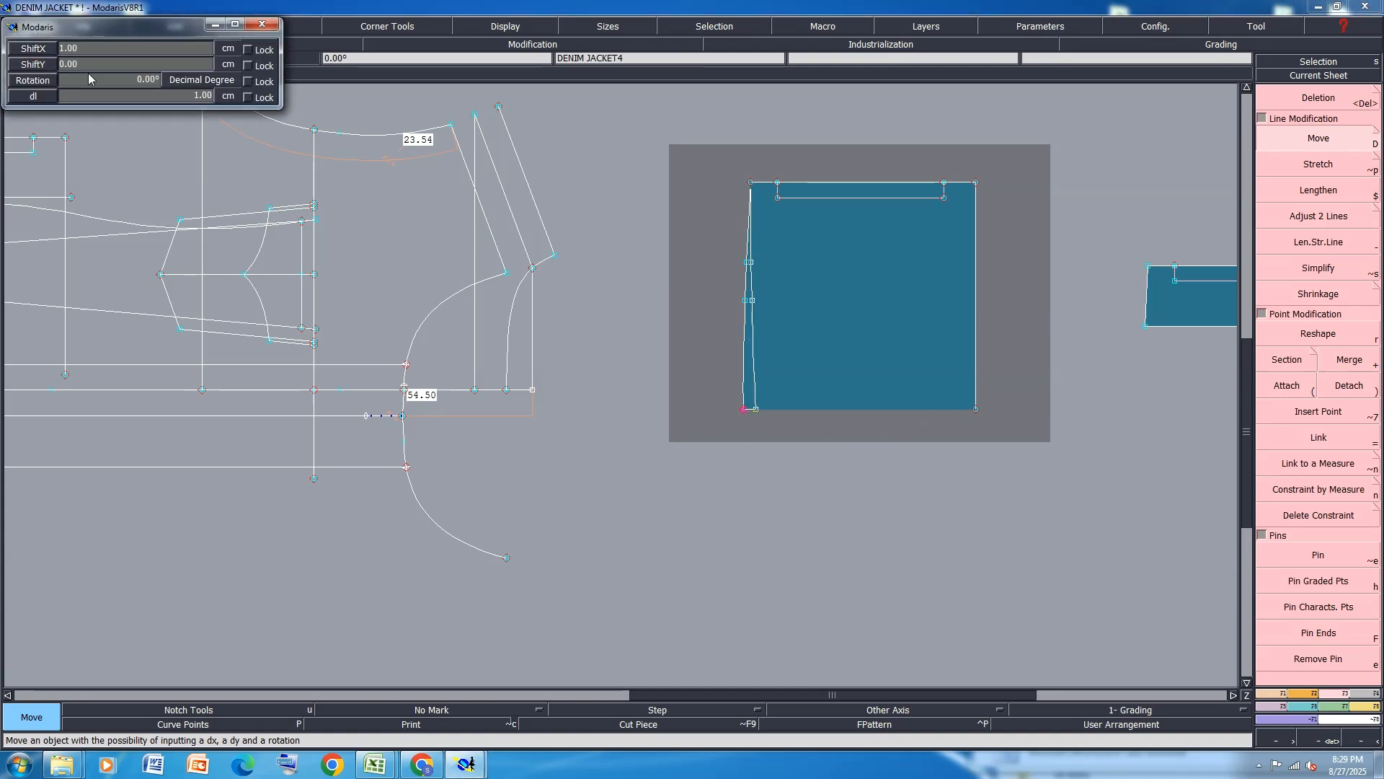
key(Return)
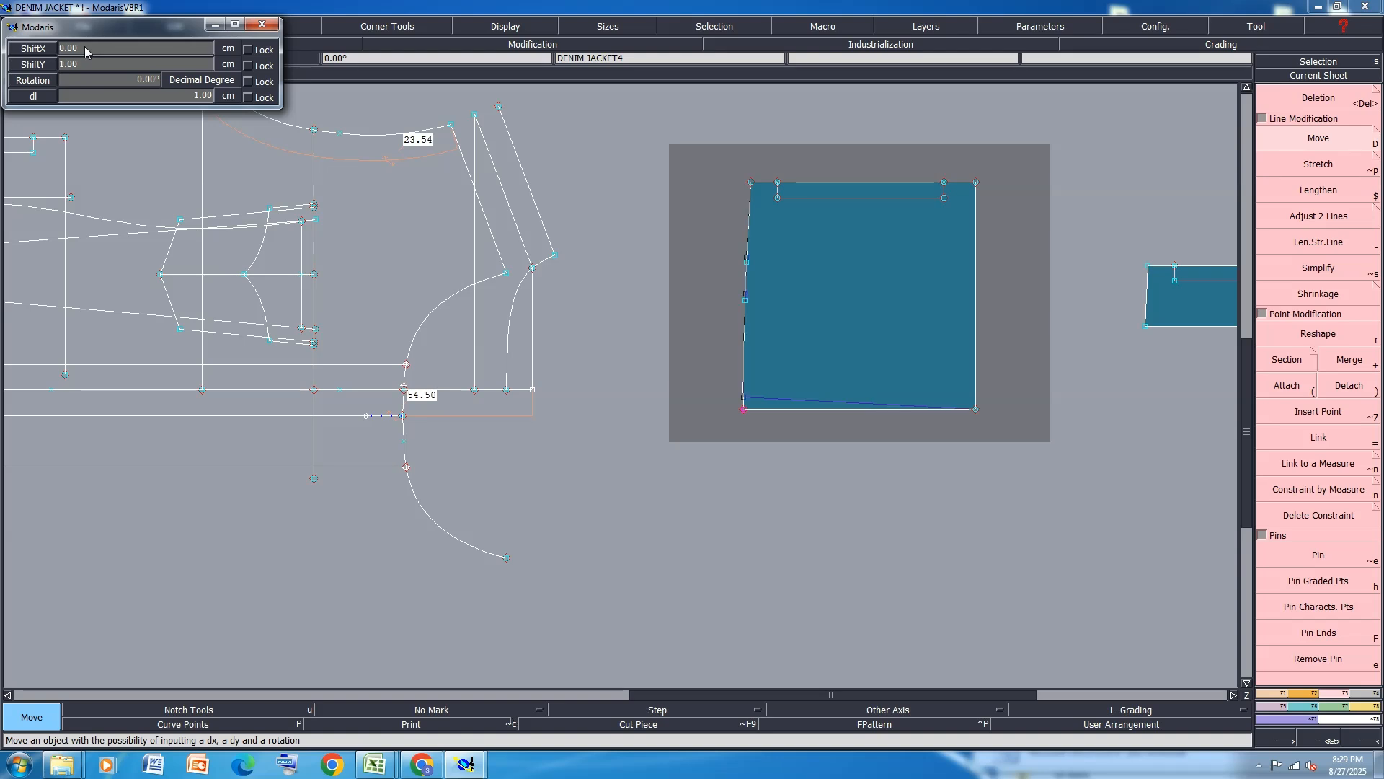
key(Return)
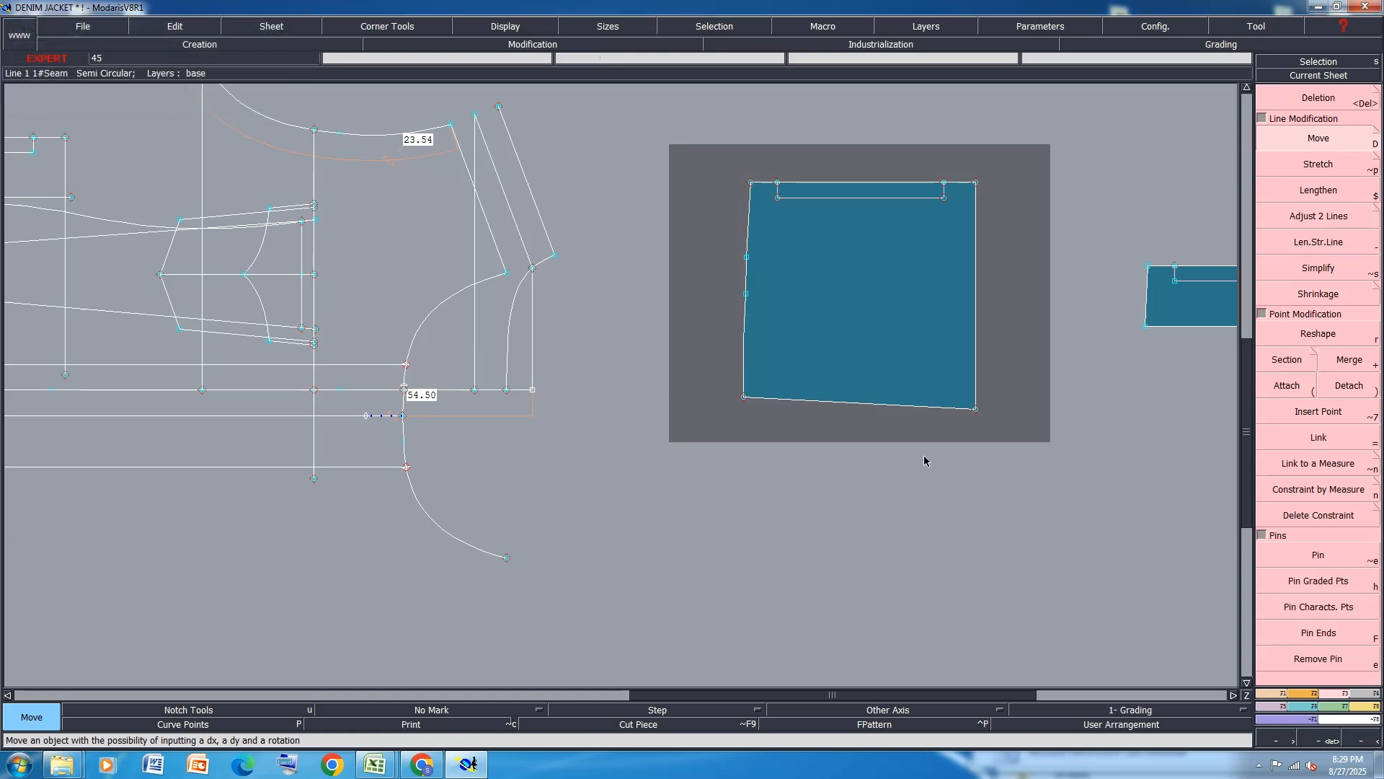
Save the model, continuing past the detected anomalies, and rearrange all sheets on the desk.
key(ctrl+s)
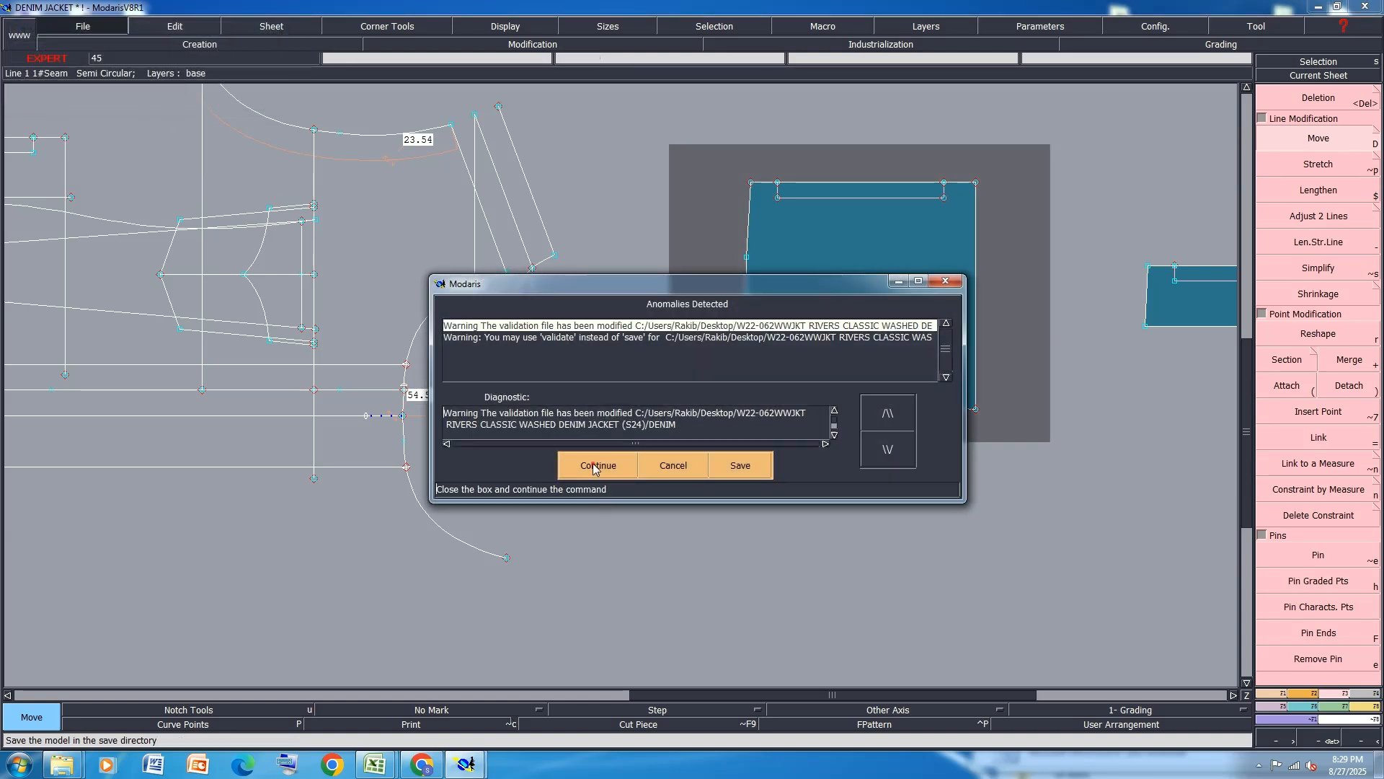
click(589, 465)
key(j)
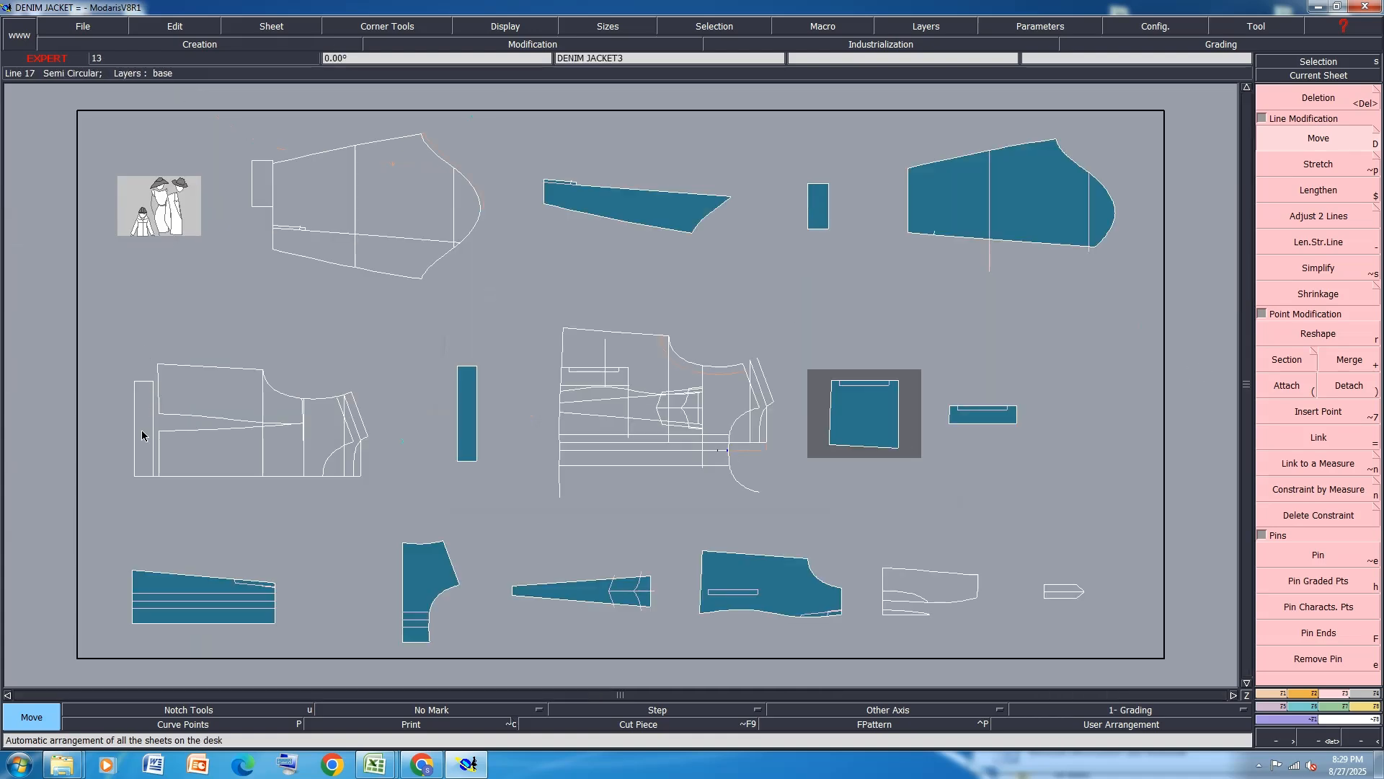
Lengthen the welt pocket's lower line with Len.Str.Line at both ends, past the pocket's vertical side line and the hem line.
scroll(143, 431, up, 2)
scroll(173, 417, down, 1)
scroll(671, 415, up, 1)
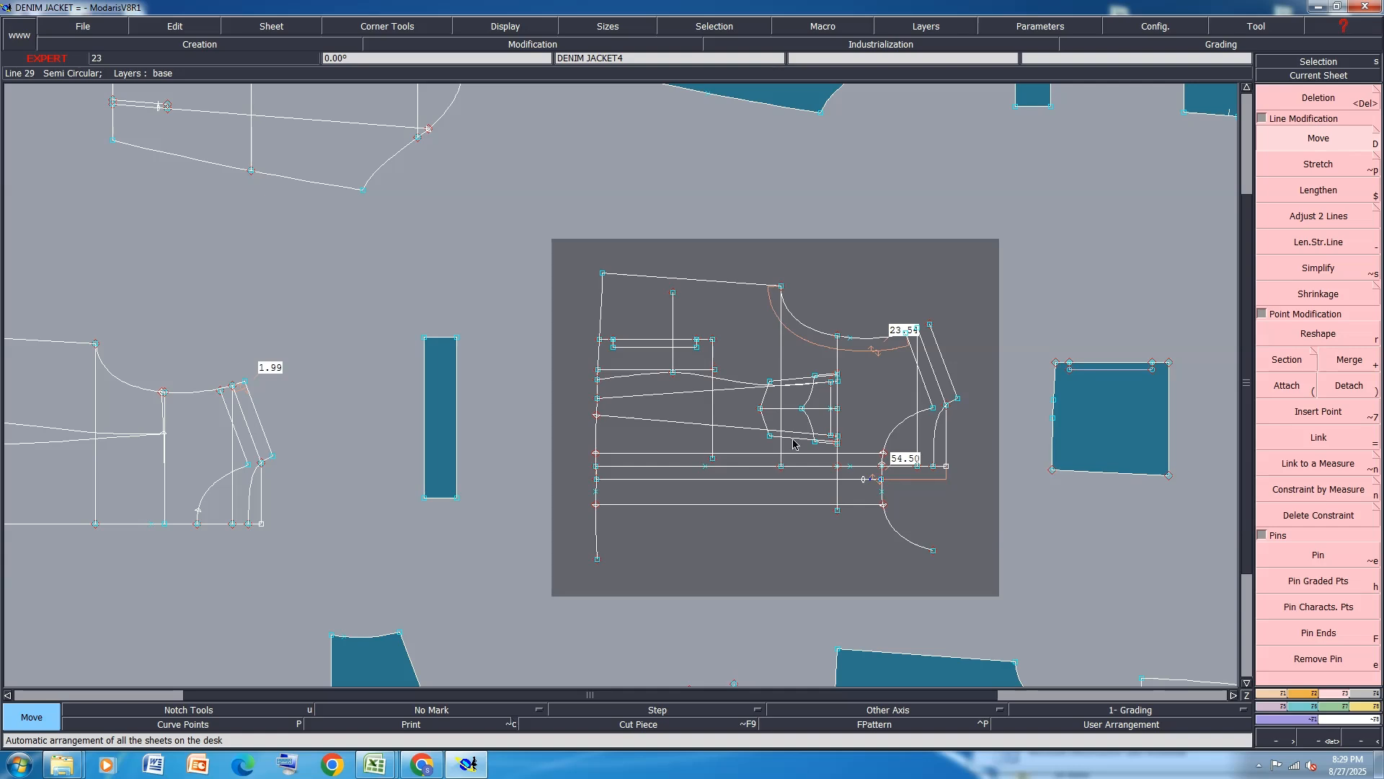
scroll(468, 422, down, 2)
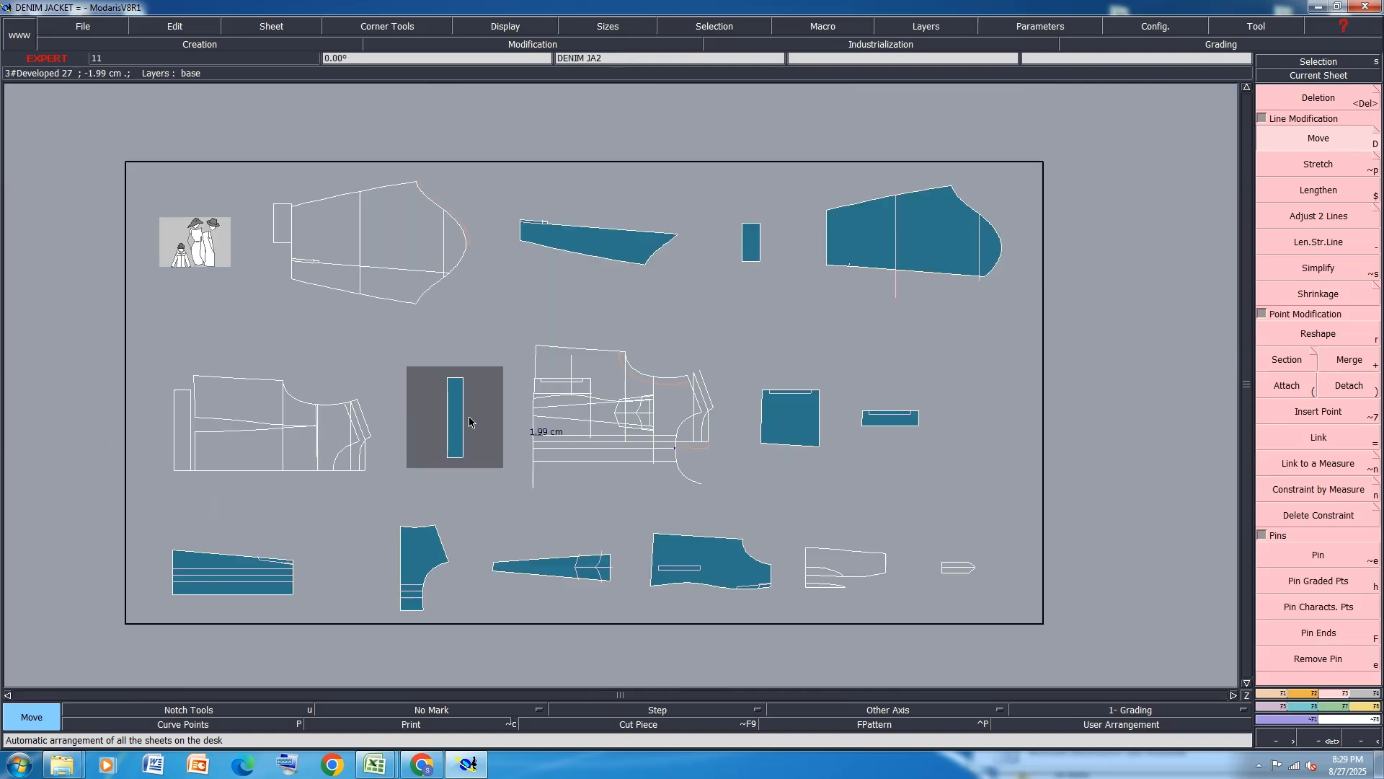
scroll(585, 416, up, 2)
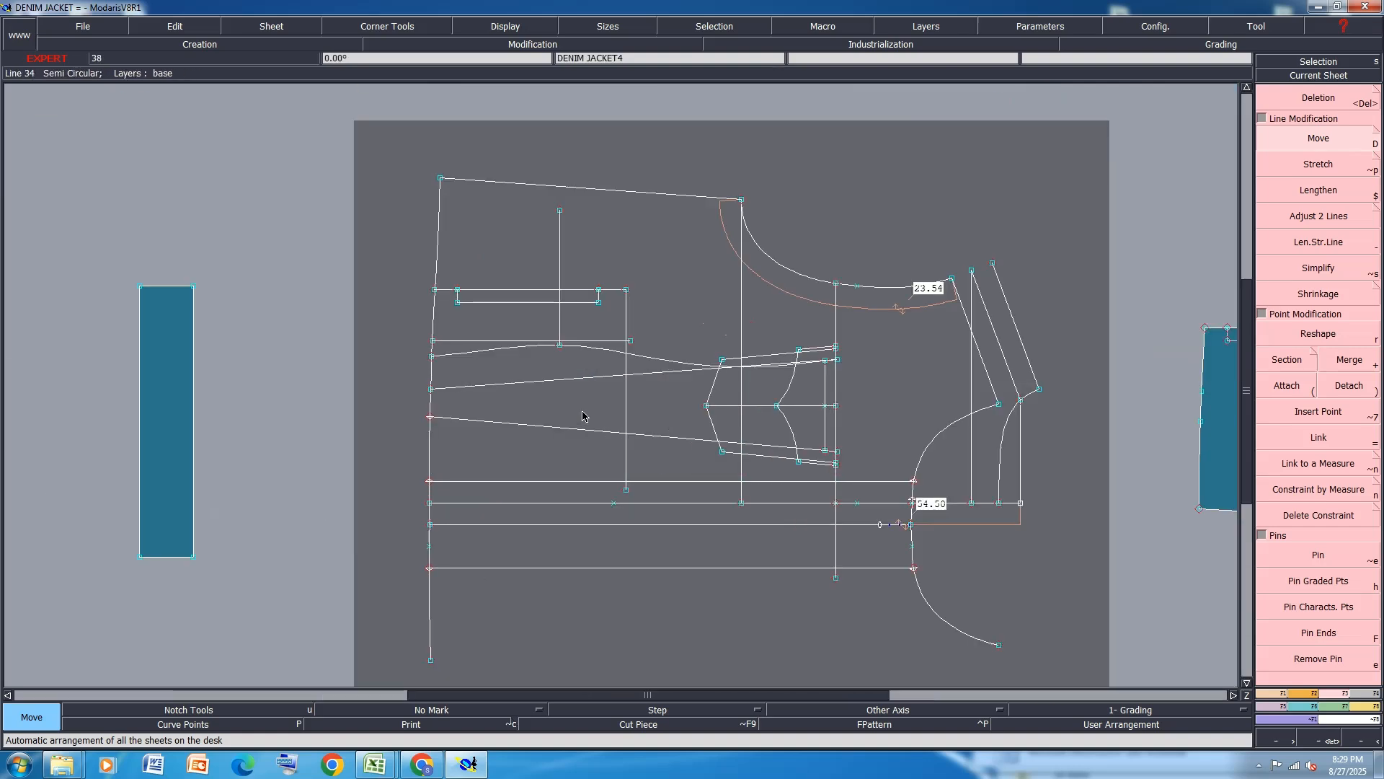
key(underscore)
click(588, 302)
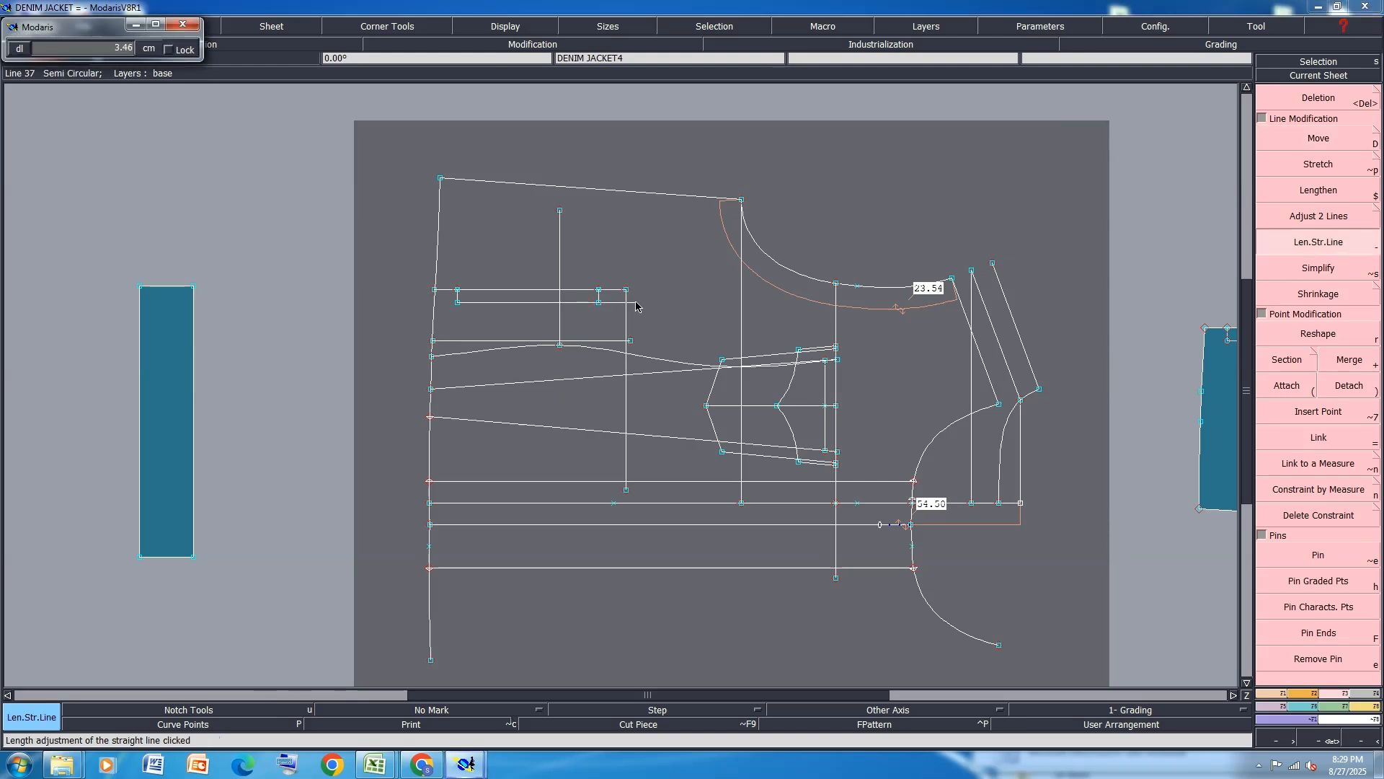
click(417, 306)
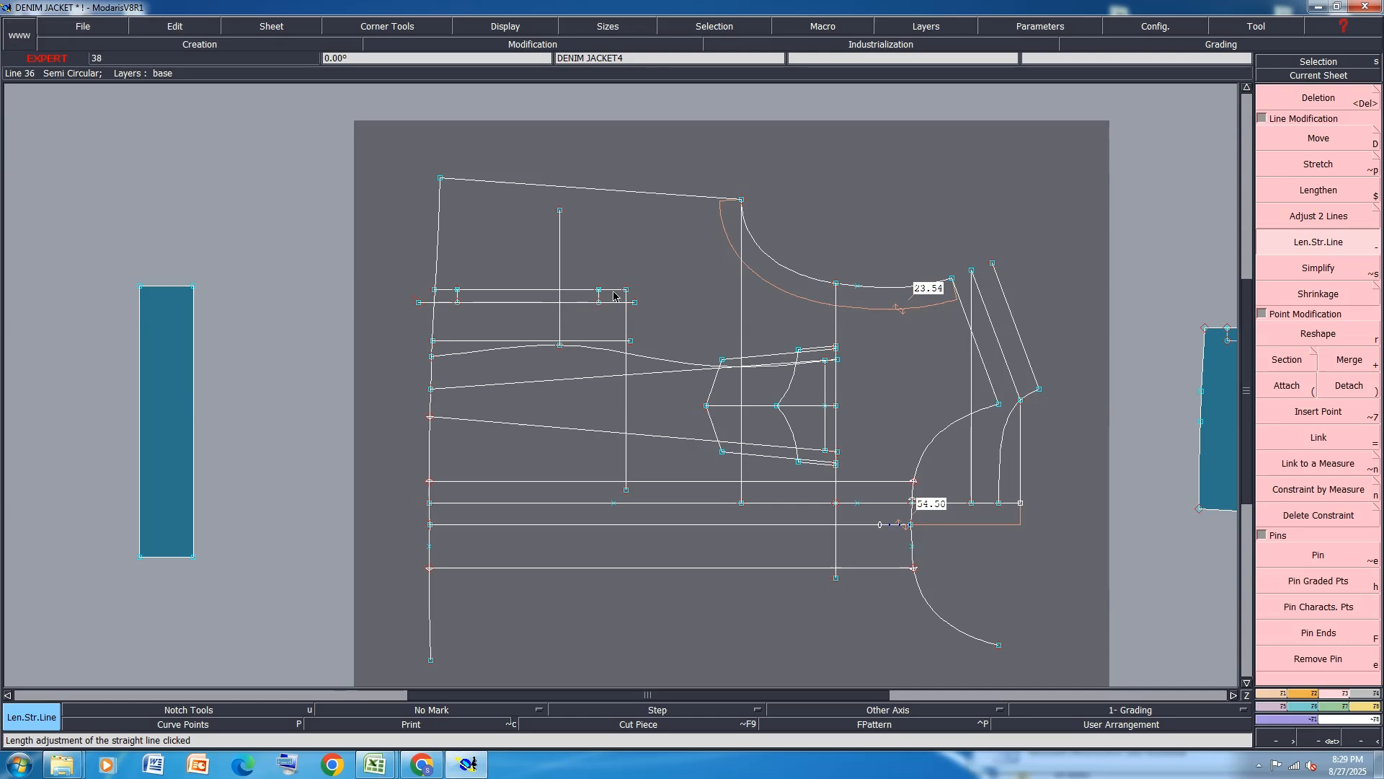
Extract the narrow welt strip between the two welt pocket lines with the Seam tool and rearrange the sheets.
key(Escape)
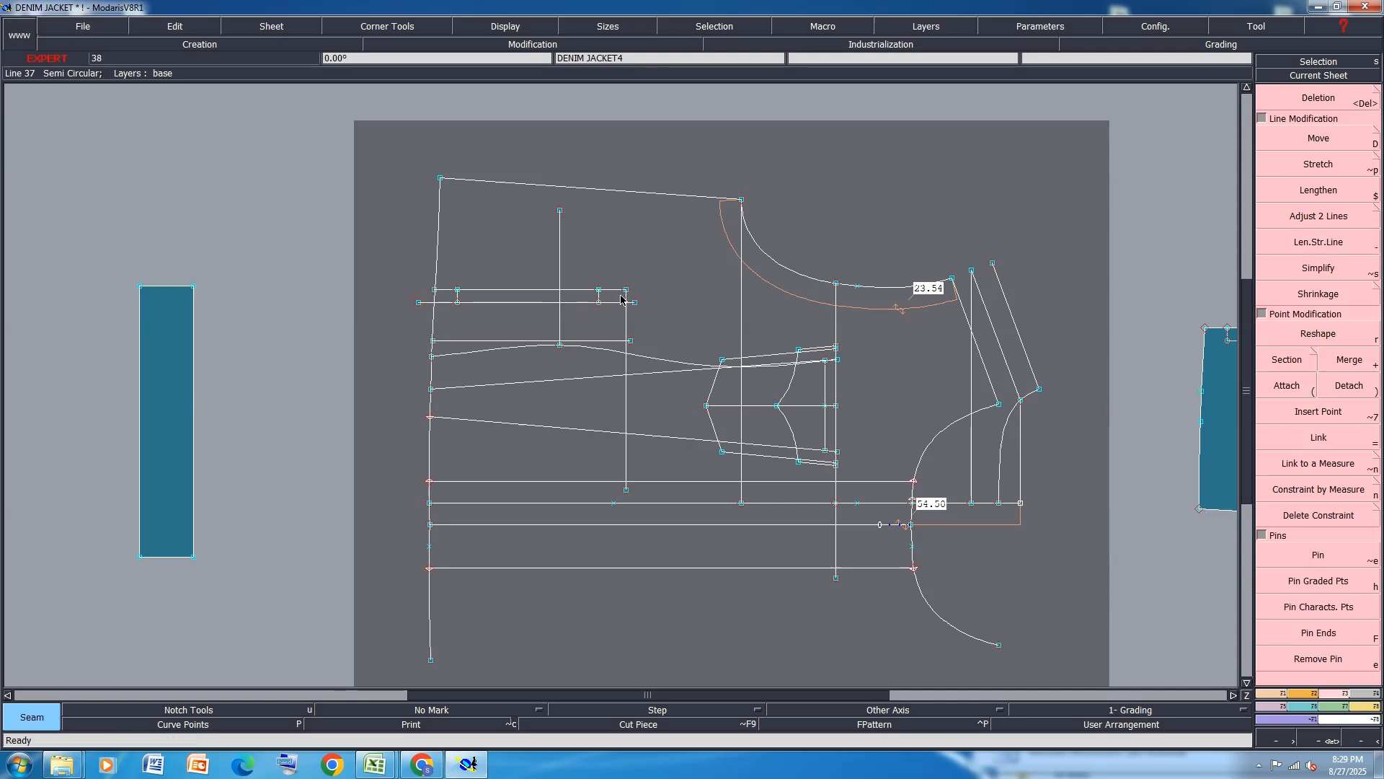
key(j)
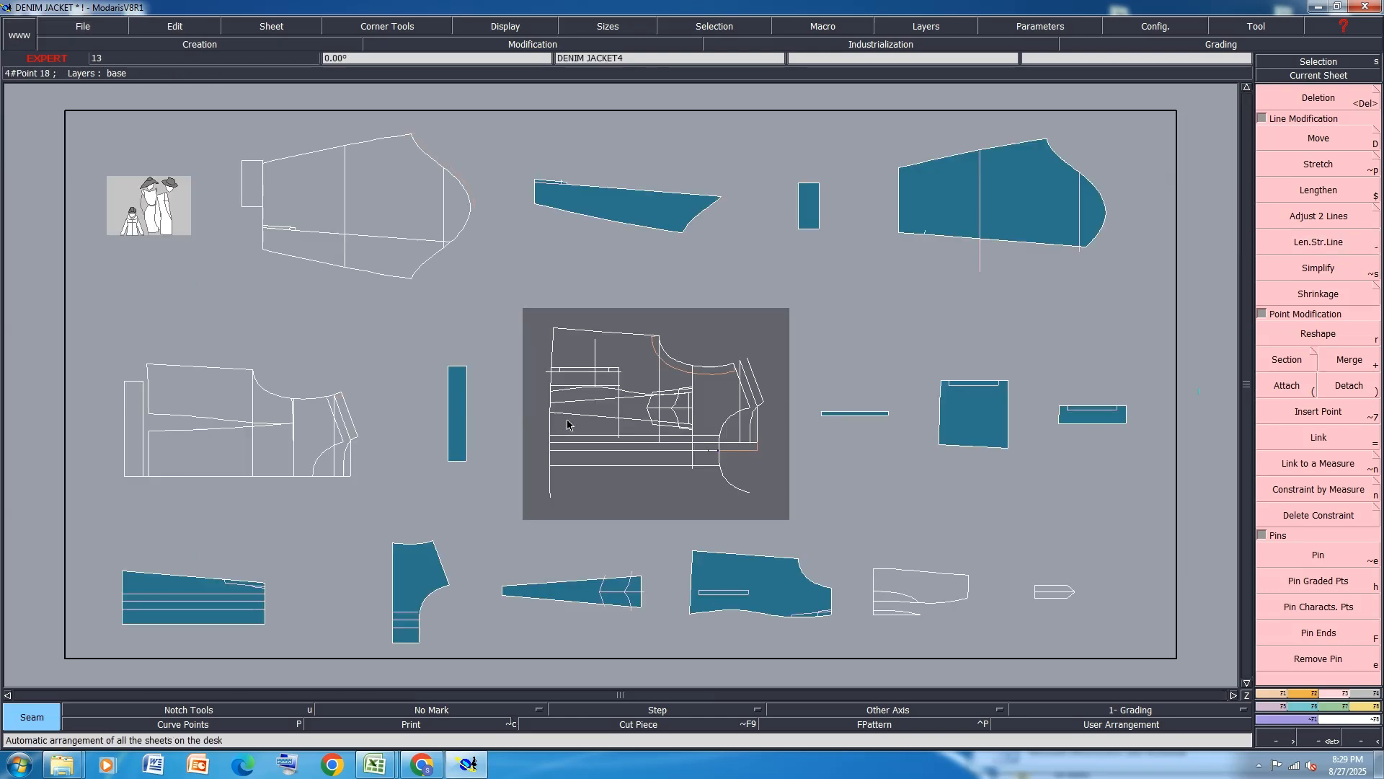
click(865, 412)
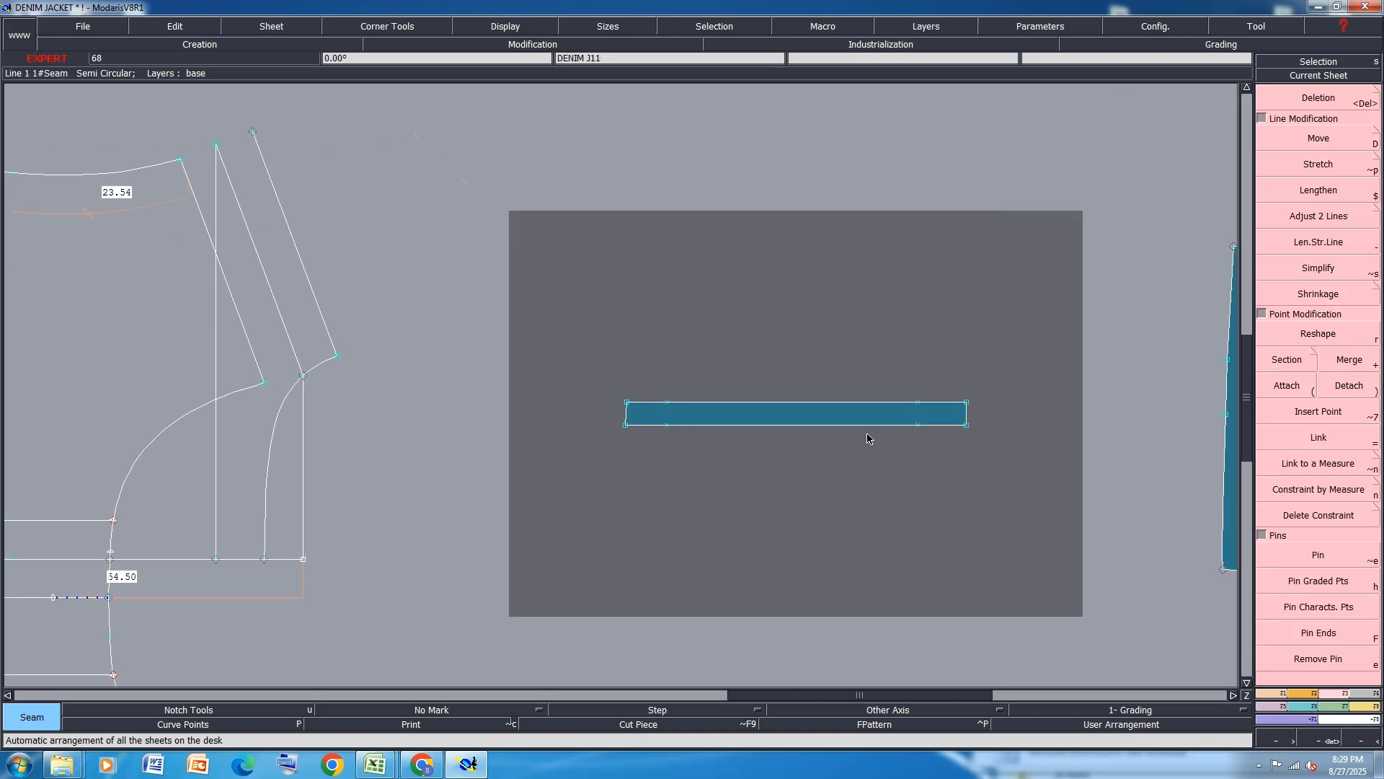
Unfold the narrow welt strip about its lower long edge with Sym 2Pts and rearrange the sheets.
click(1273, 701)
click(1307, 232)
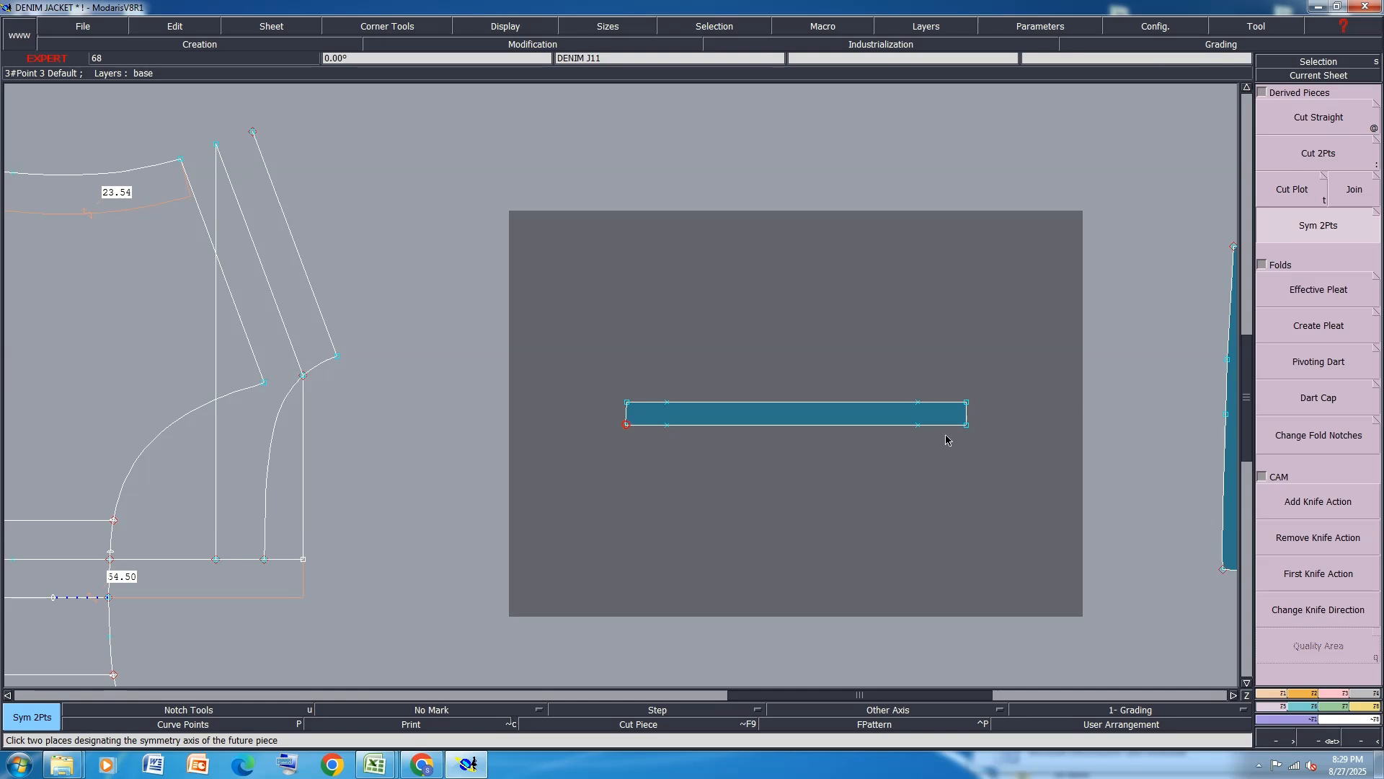
click(965, 426)
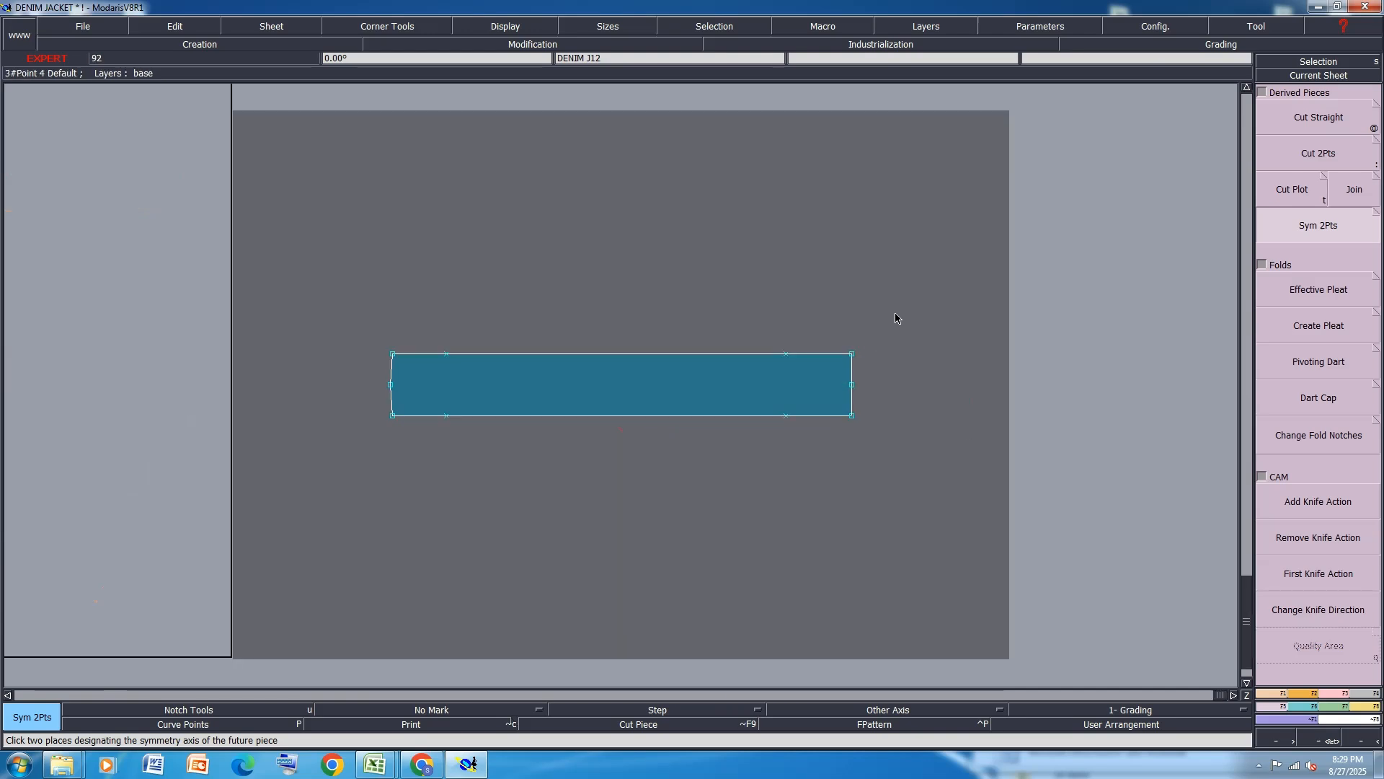
key(j)
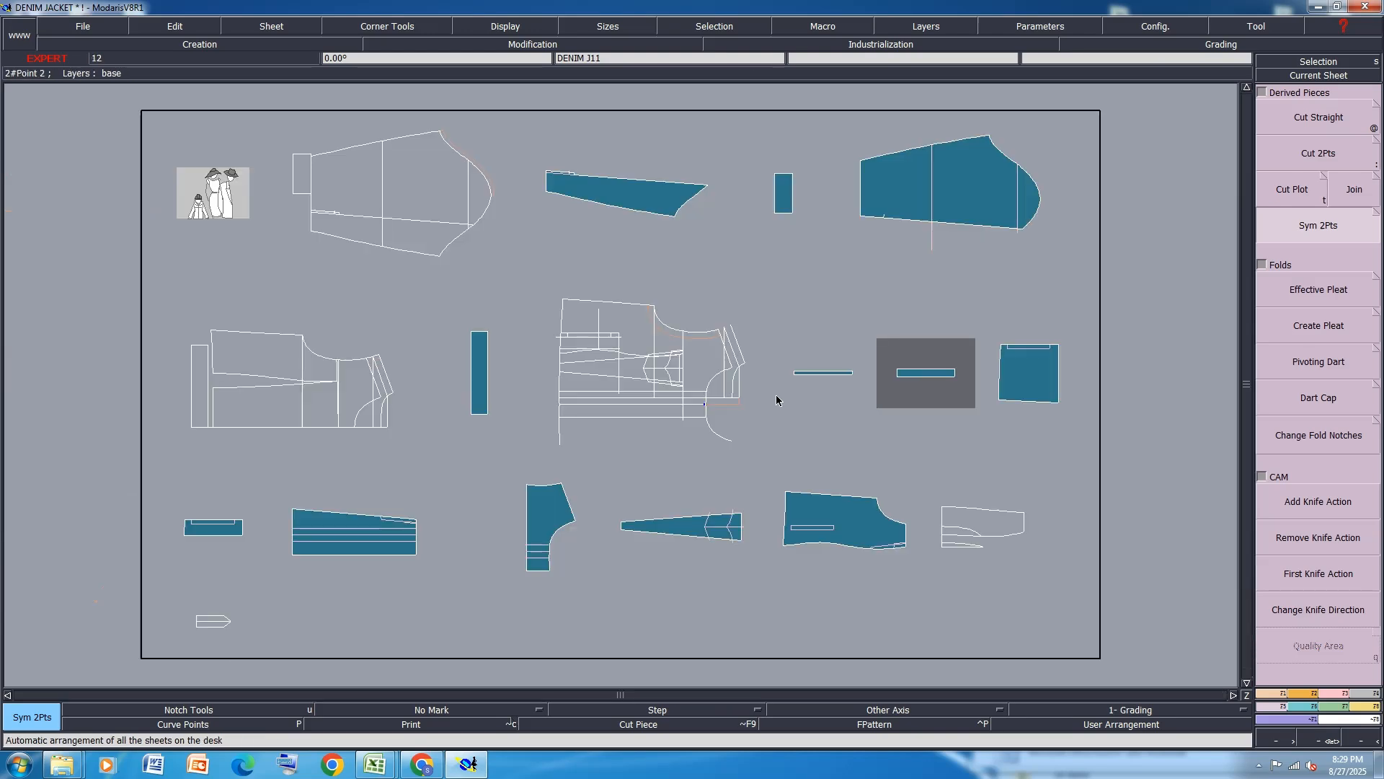
Delete the original half-width welt strip sheet and rearrange the remaining sheets.
click(825, 374)
key(Delete)
click(826, 374)
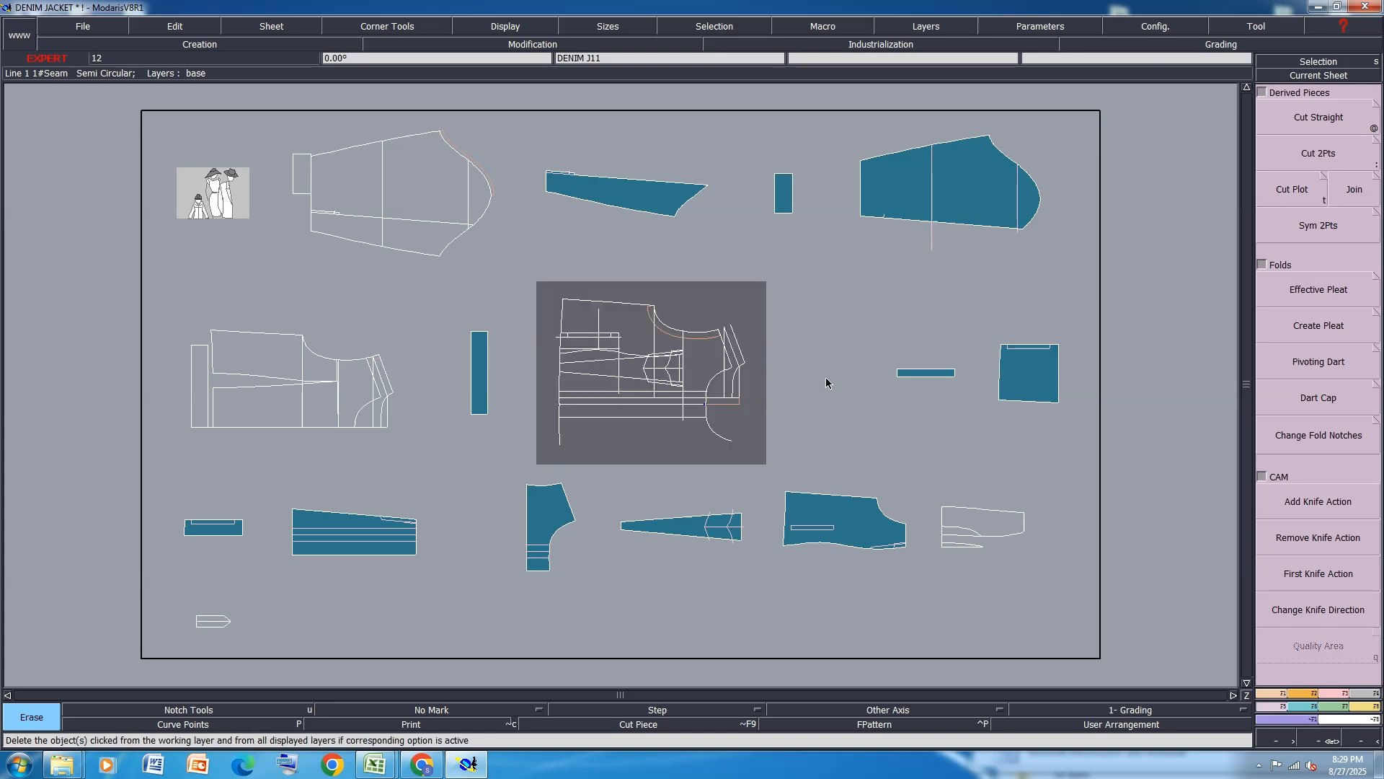
key(j)
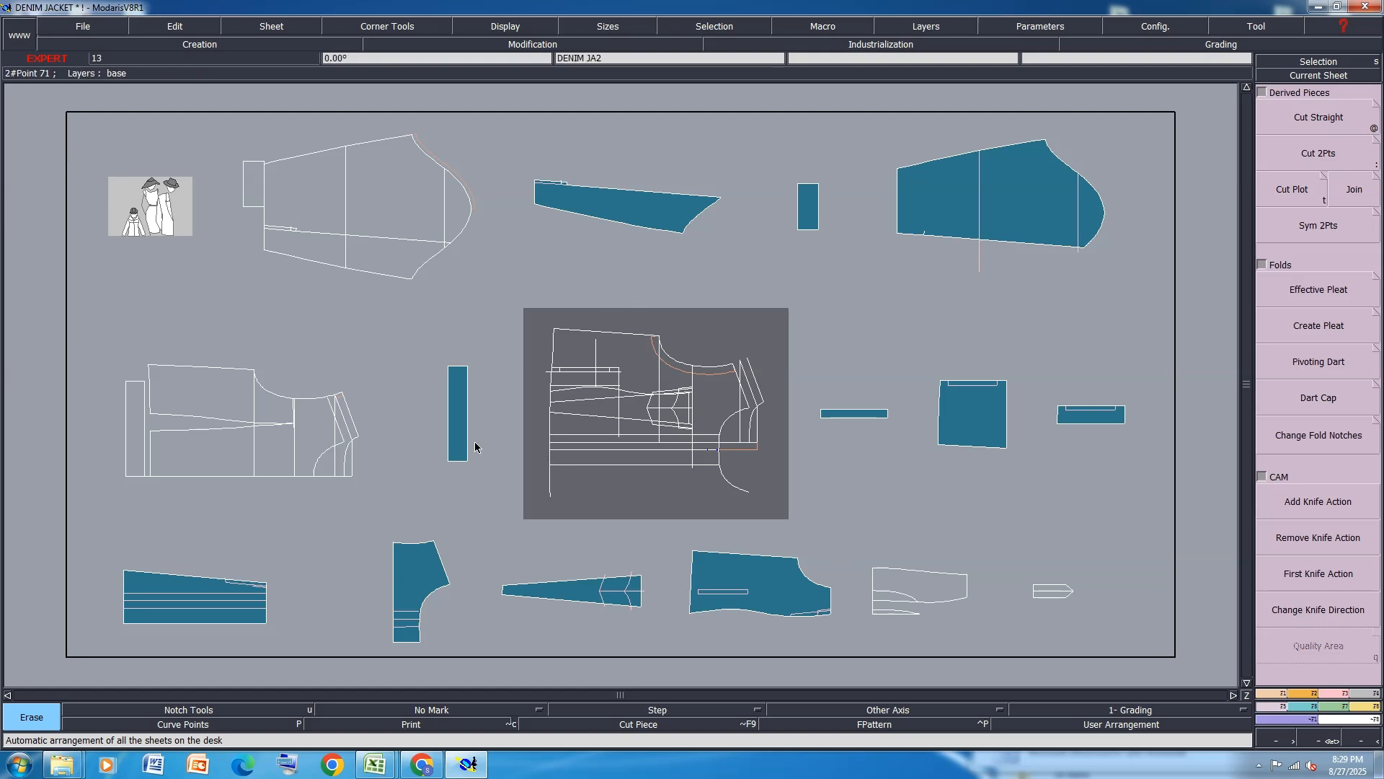
Unfold the vertical band piece between the back and front base sheets about its upper short edge with Sym 2Pts.
scroll(459, 437, up, 3)
scroll(459, 436, up, 1)
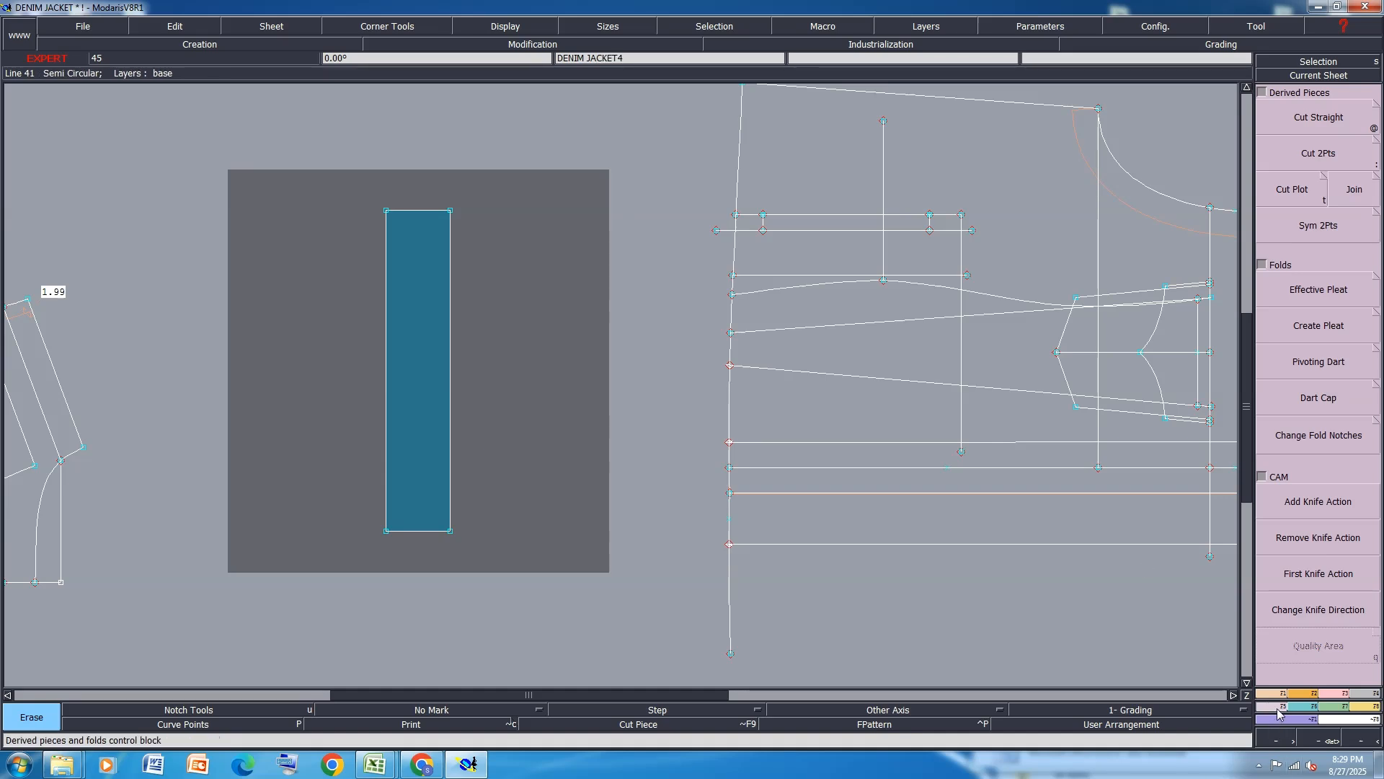
click(1319, 227)
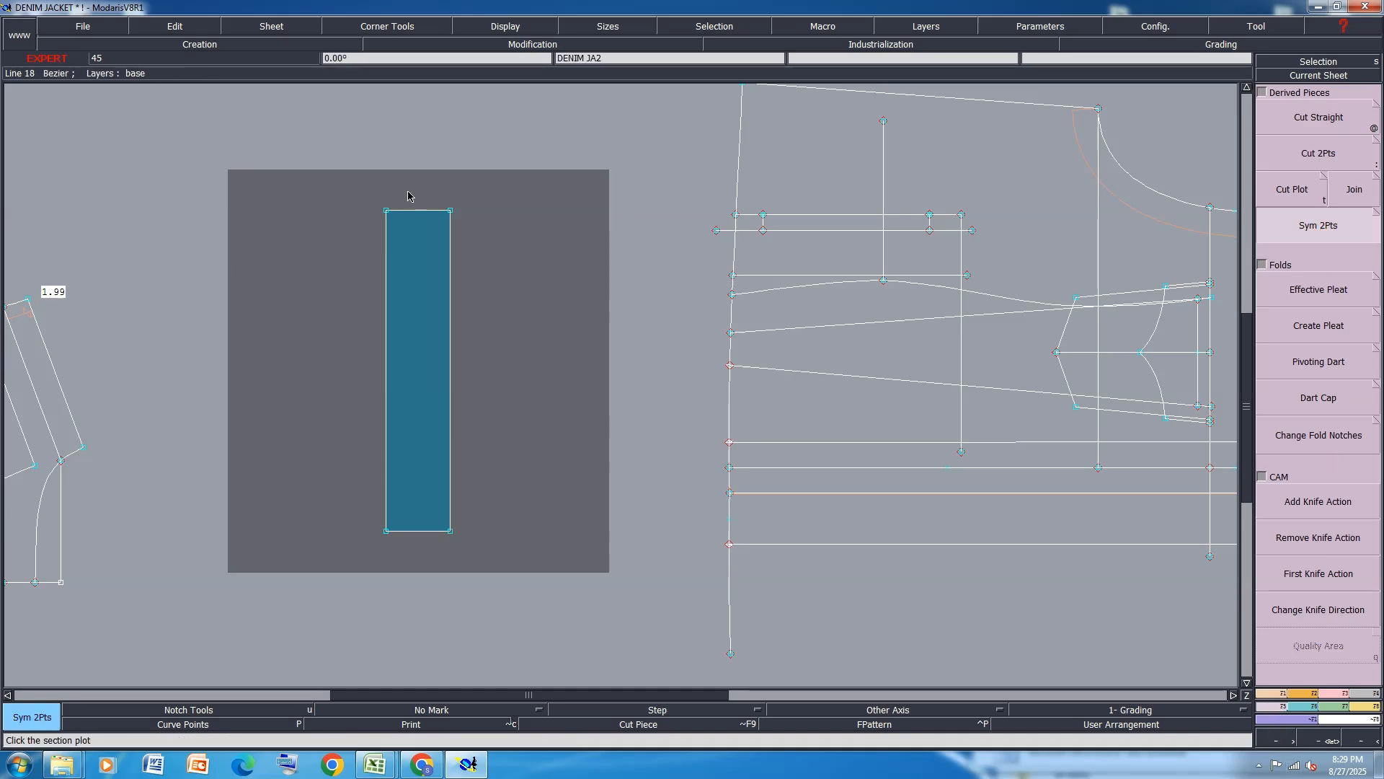
click(385, 211)
click(450, 211)
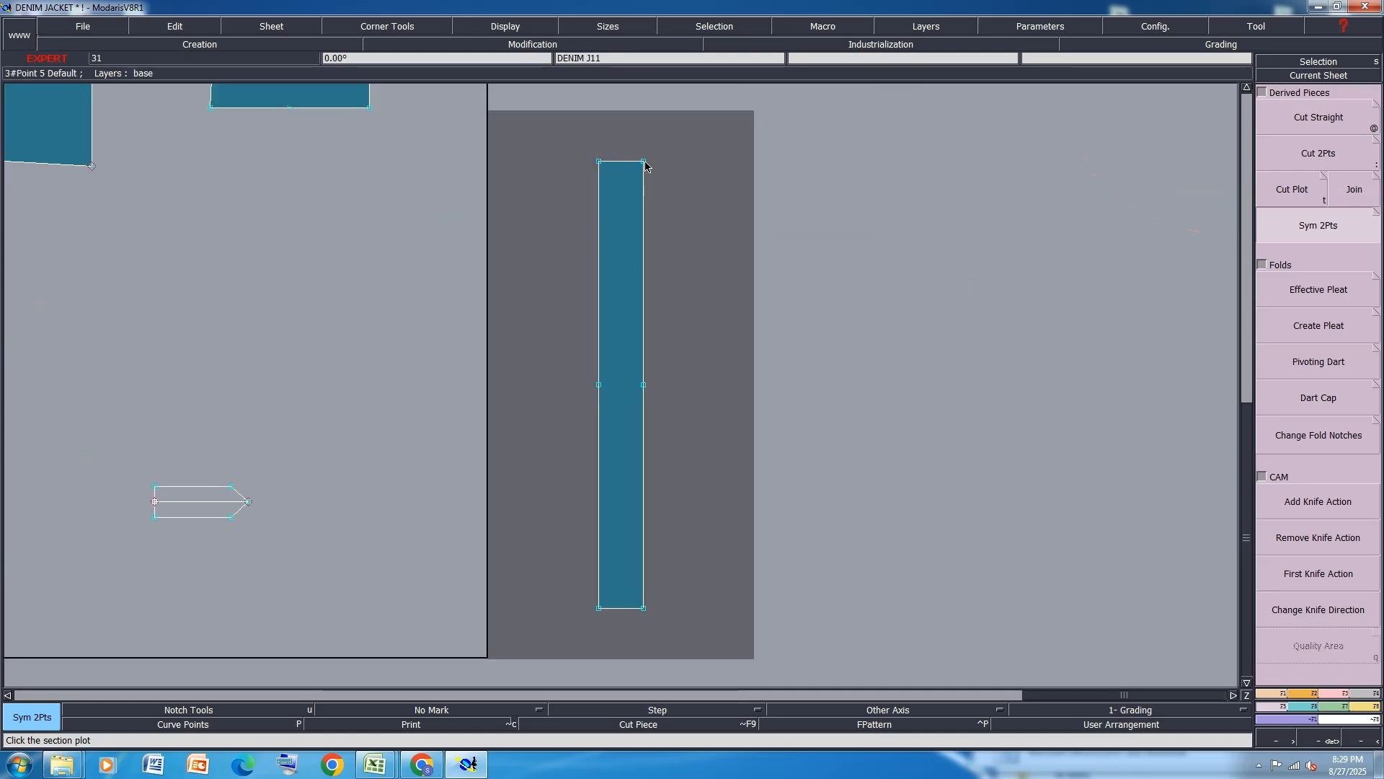
Unfold the doubled band piece again about its upper short edge with Sym 2Pts and display all sizes on every sheet.
click(645, 162)
key(ctrl+a)
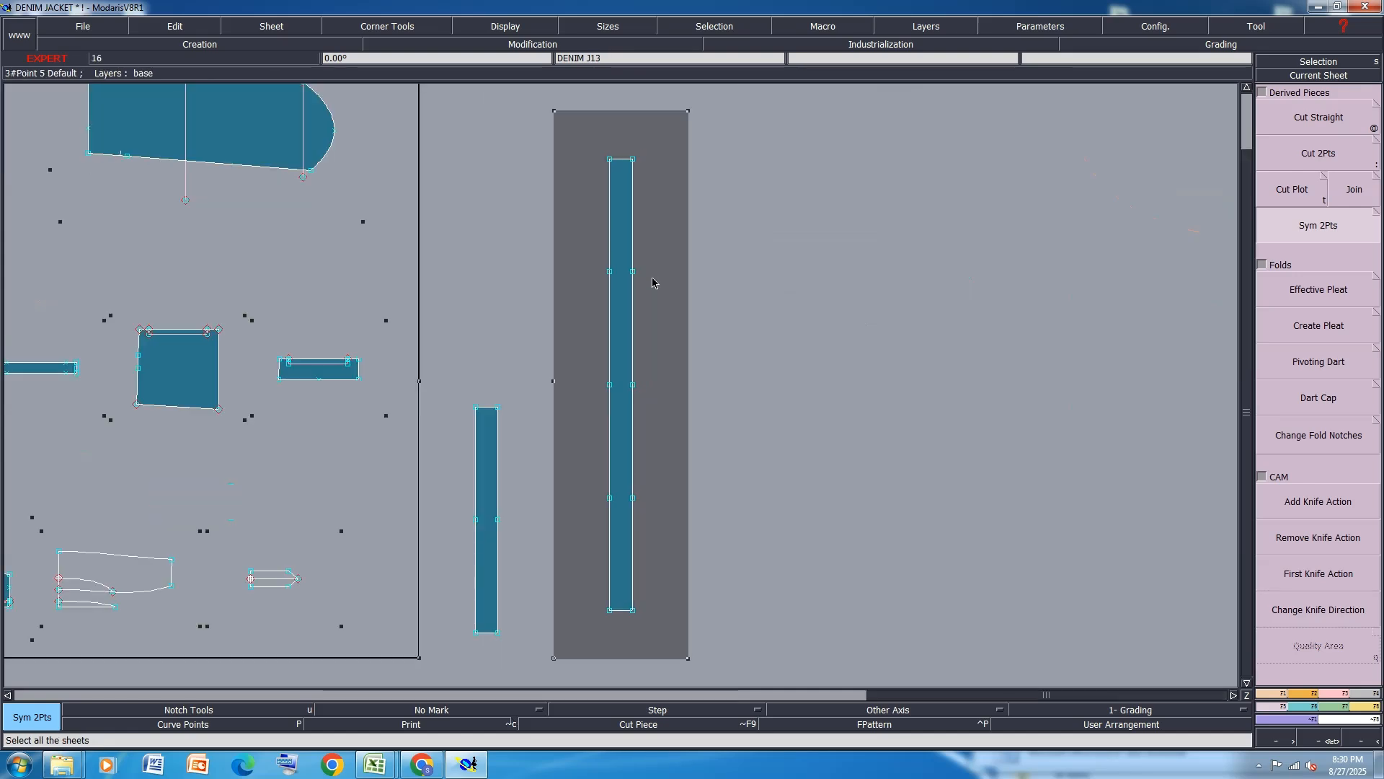
key(F9)
key(F10)
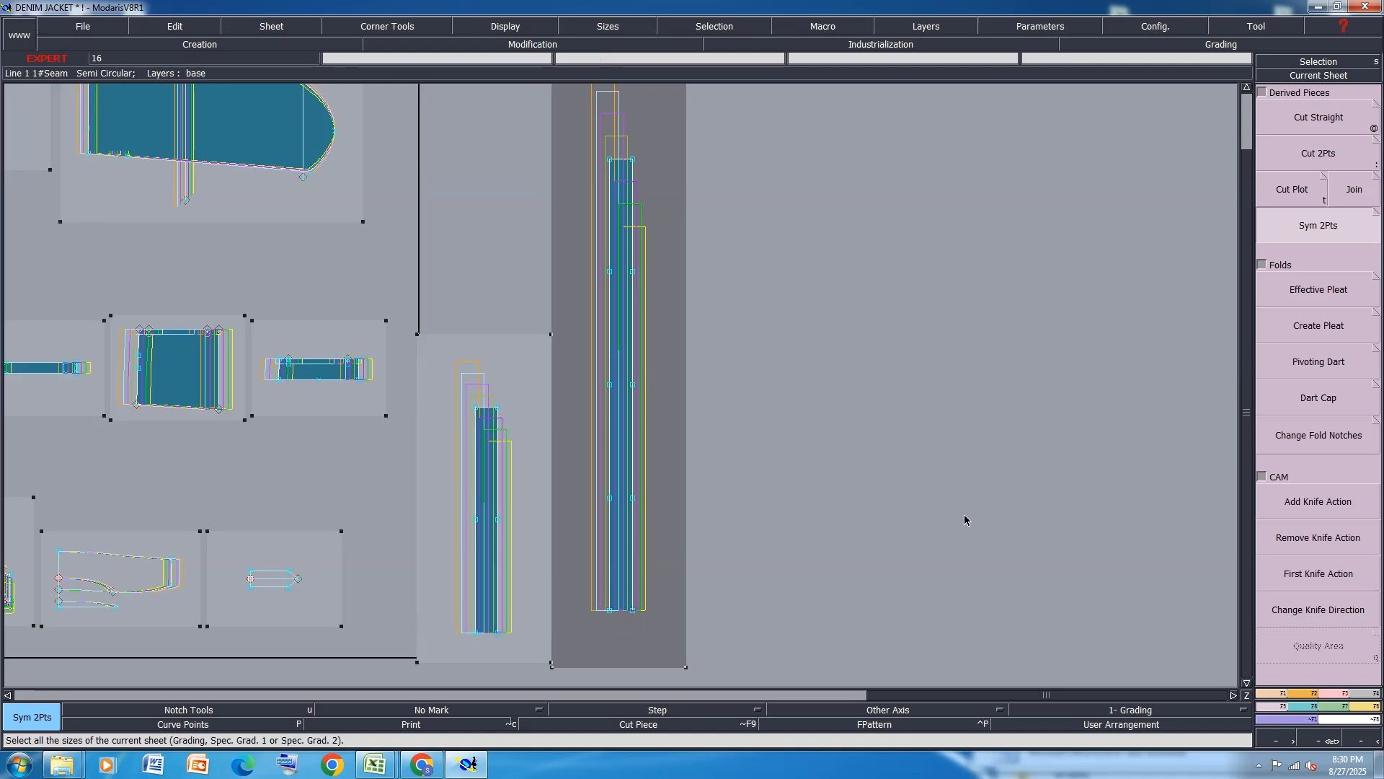
Stack the full-length band's size nest on the midpoint of its long edge with Packing.
click(633, 385)
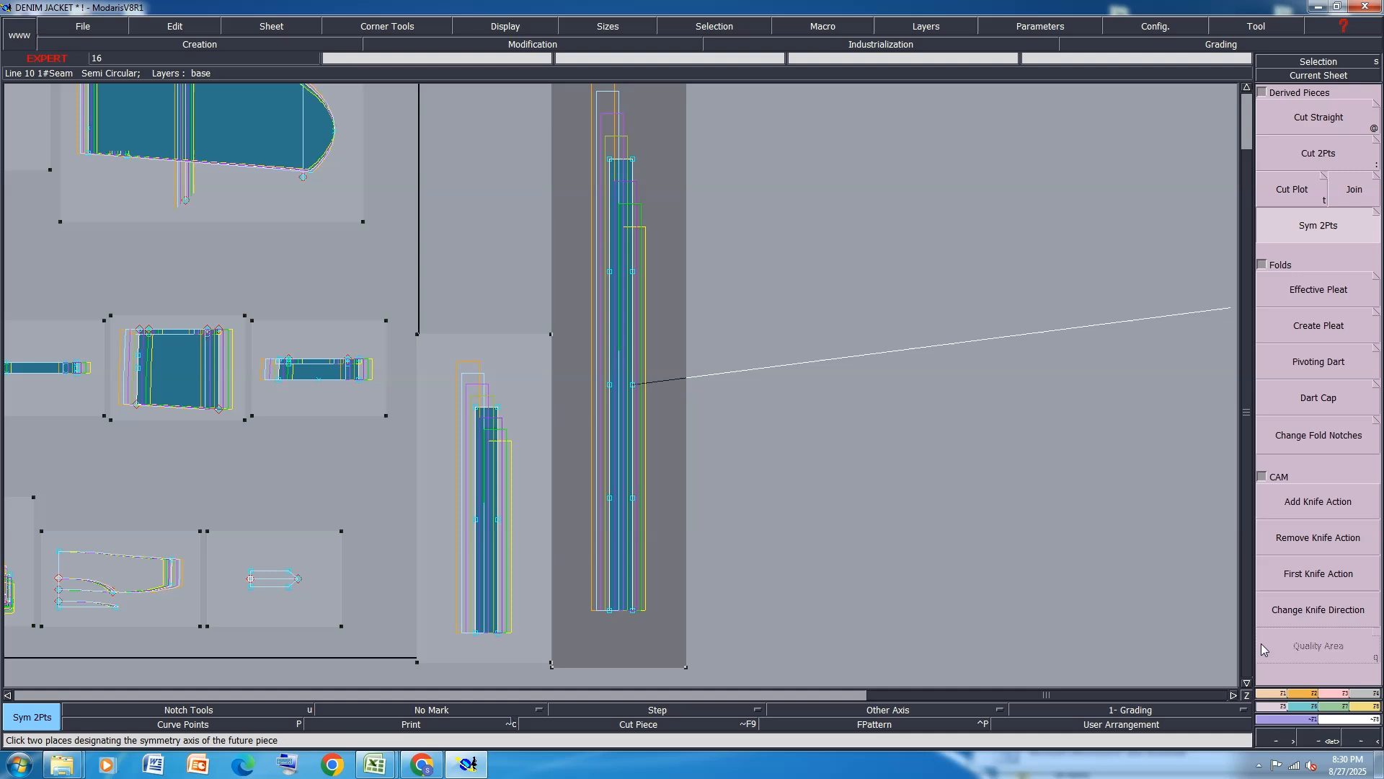
click(1307, 706)
click(1317, 195)
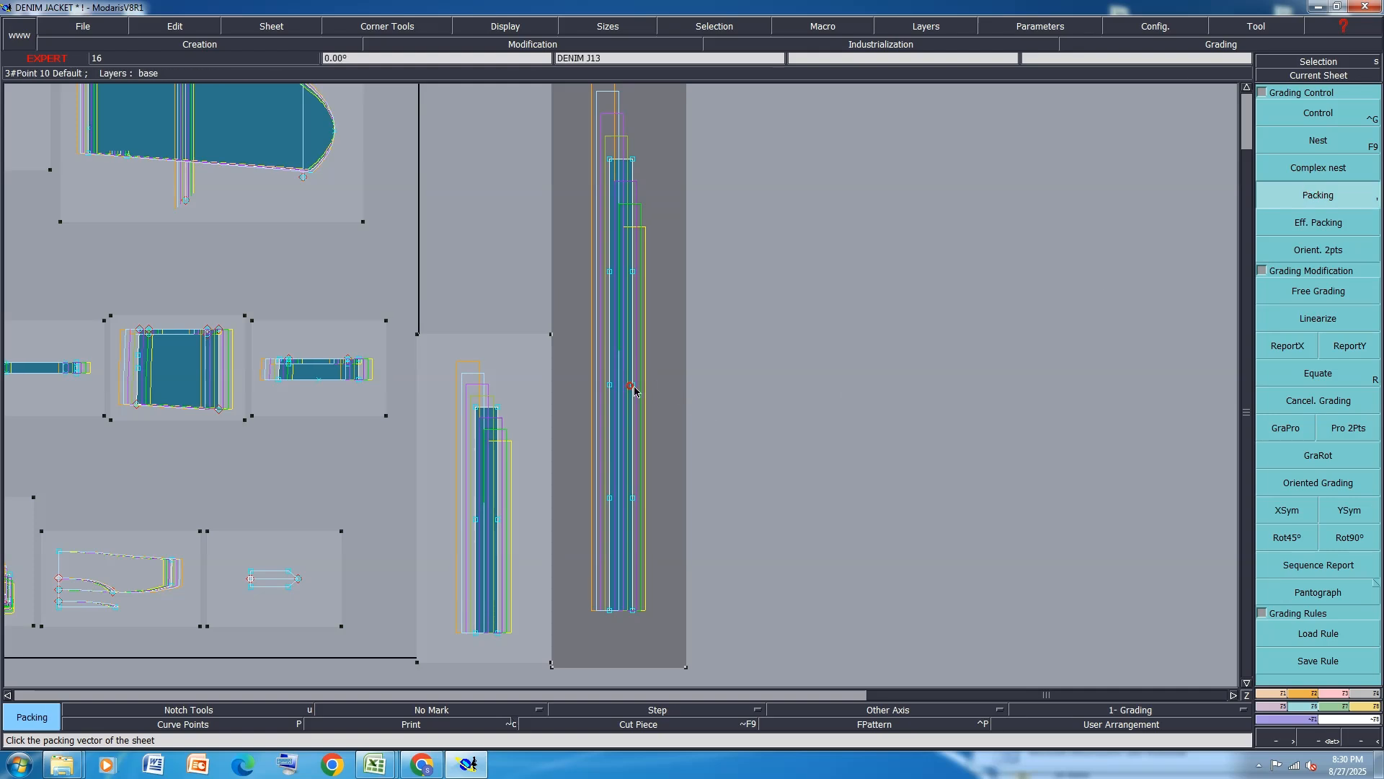
click(633, 386)
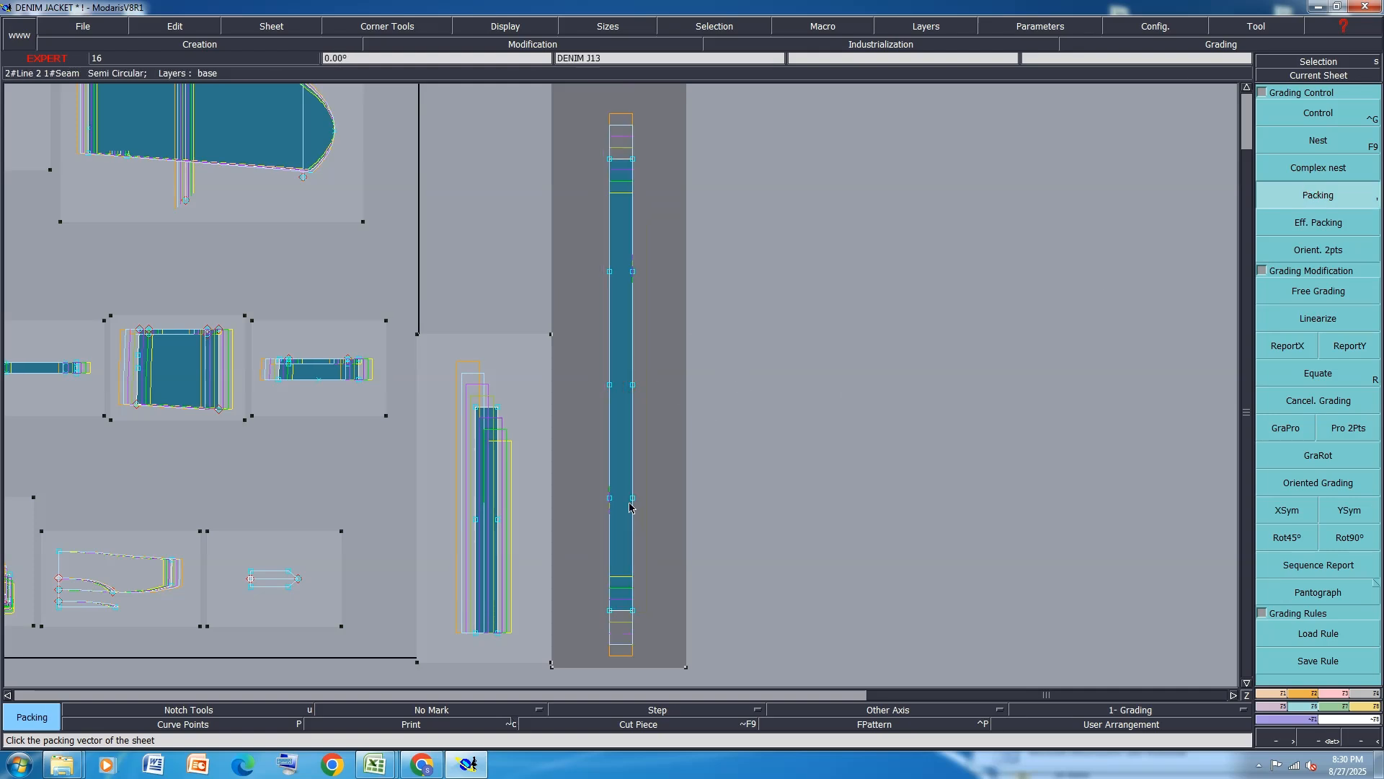
Add notches at the quarter-length points on both long edges of the full-length band.
click(1308, 693)
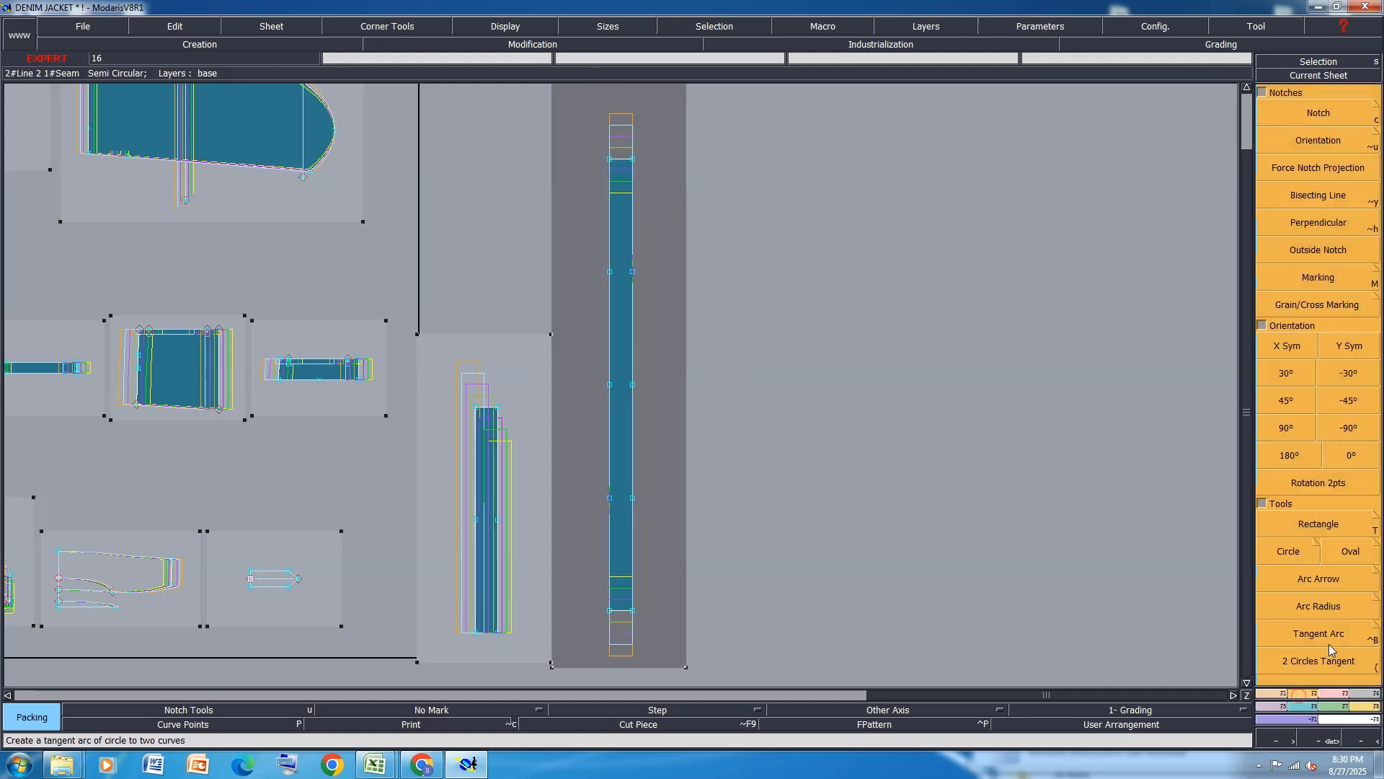
click(1318, 113)
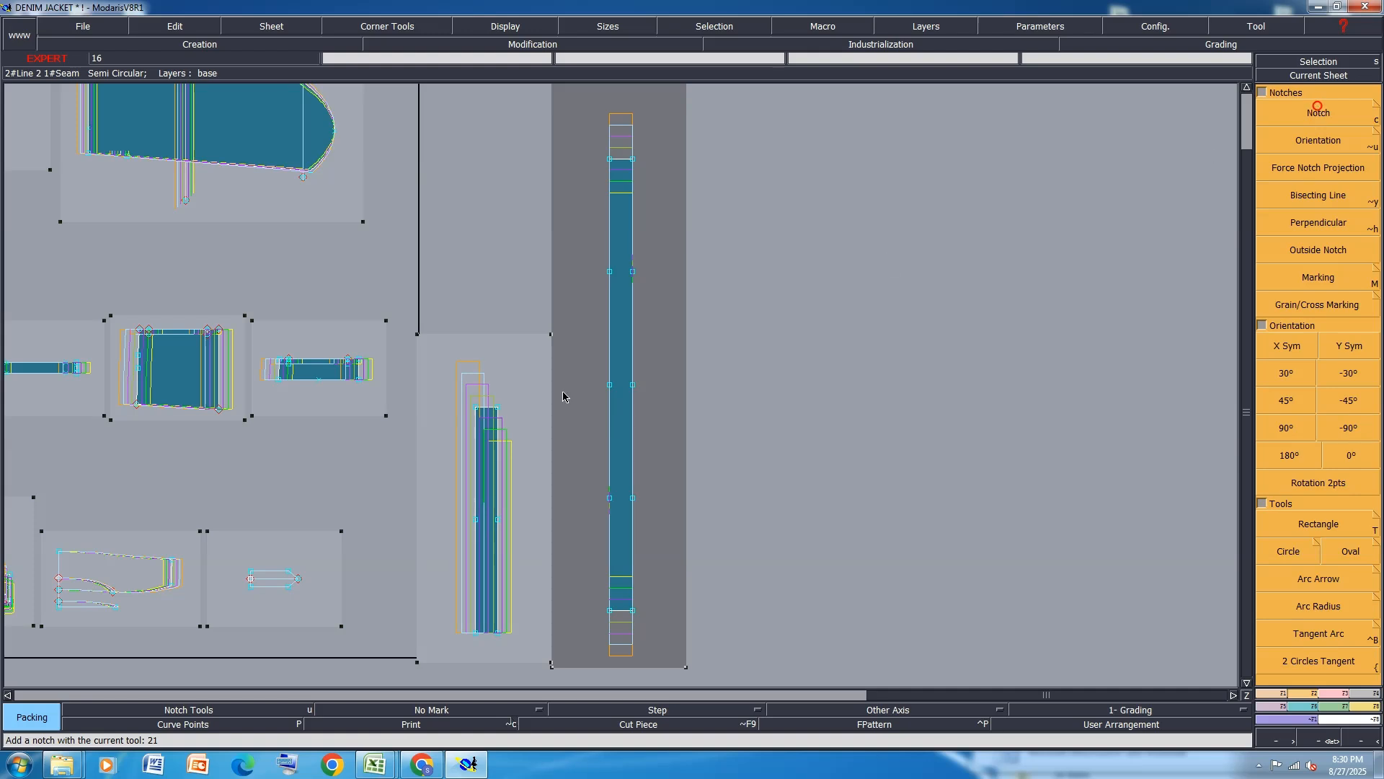
click(609, 501)
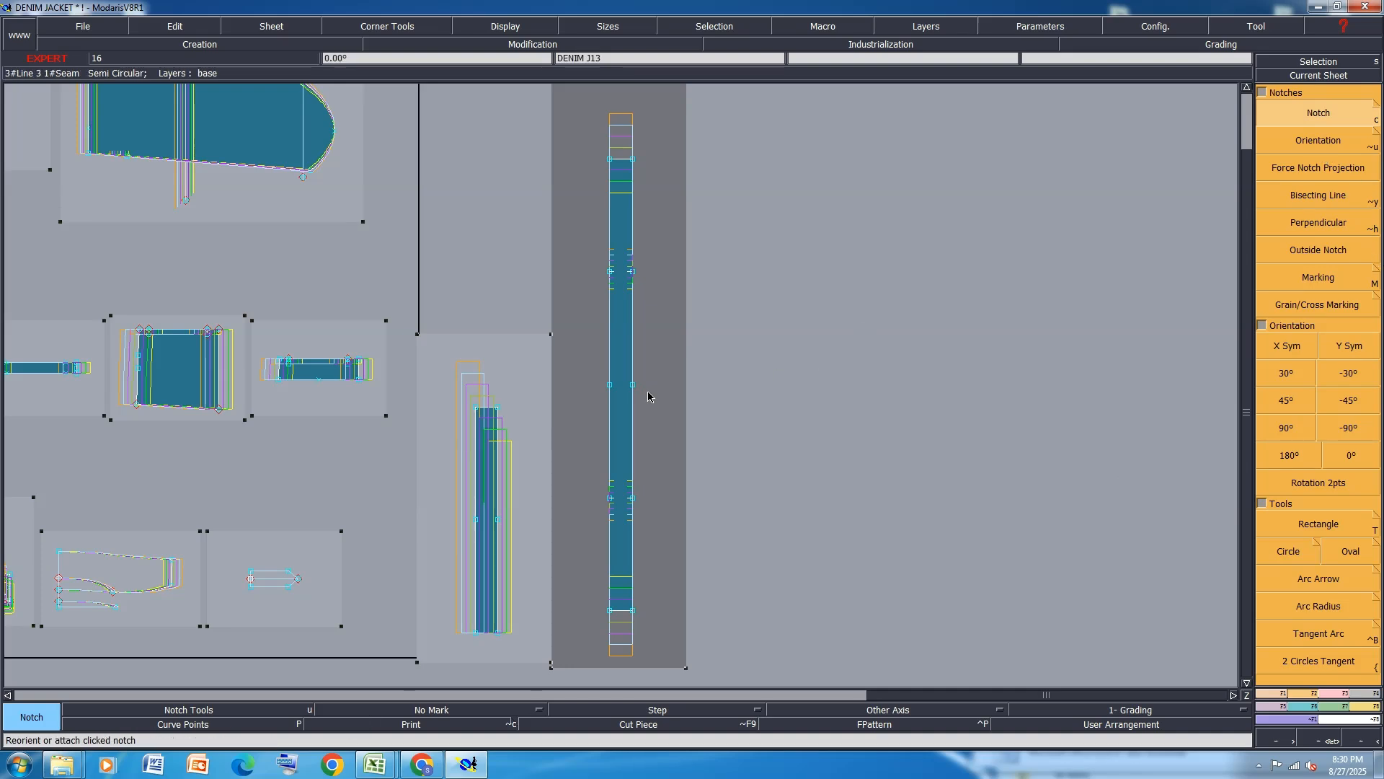
click(646, 458)
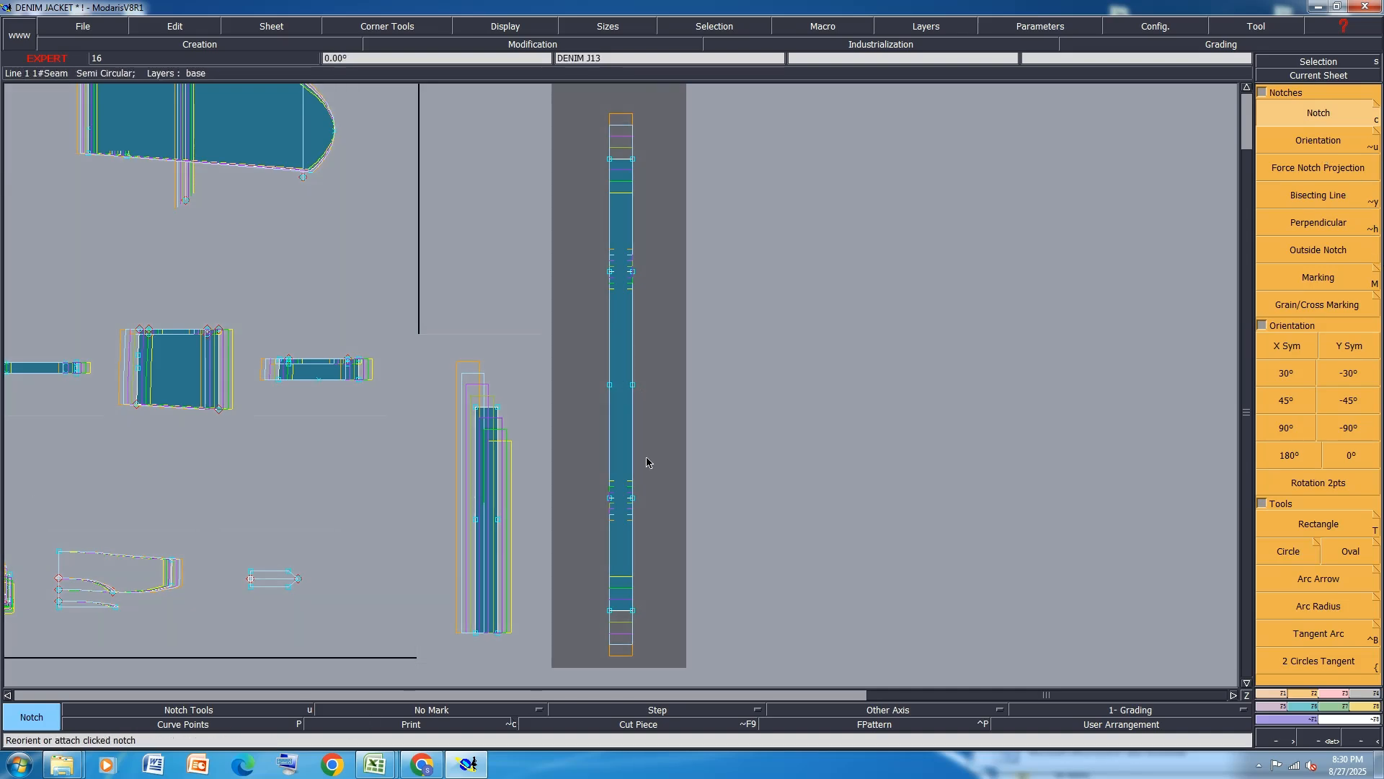
Remove the midpoint packing from the full-length band's size nest.
click(1286, 702)
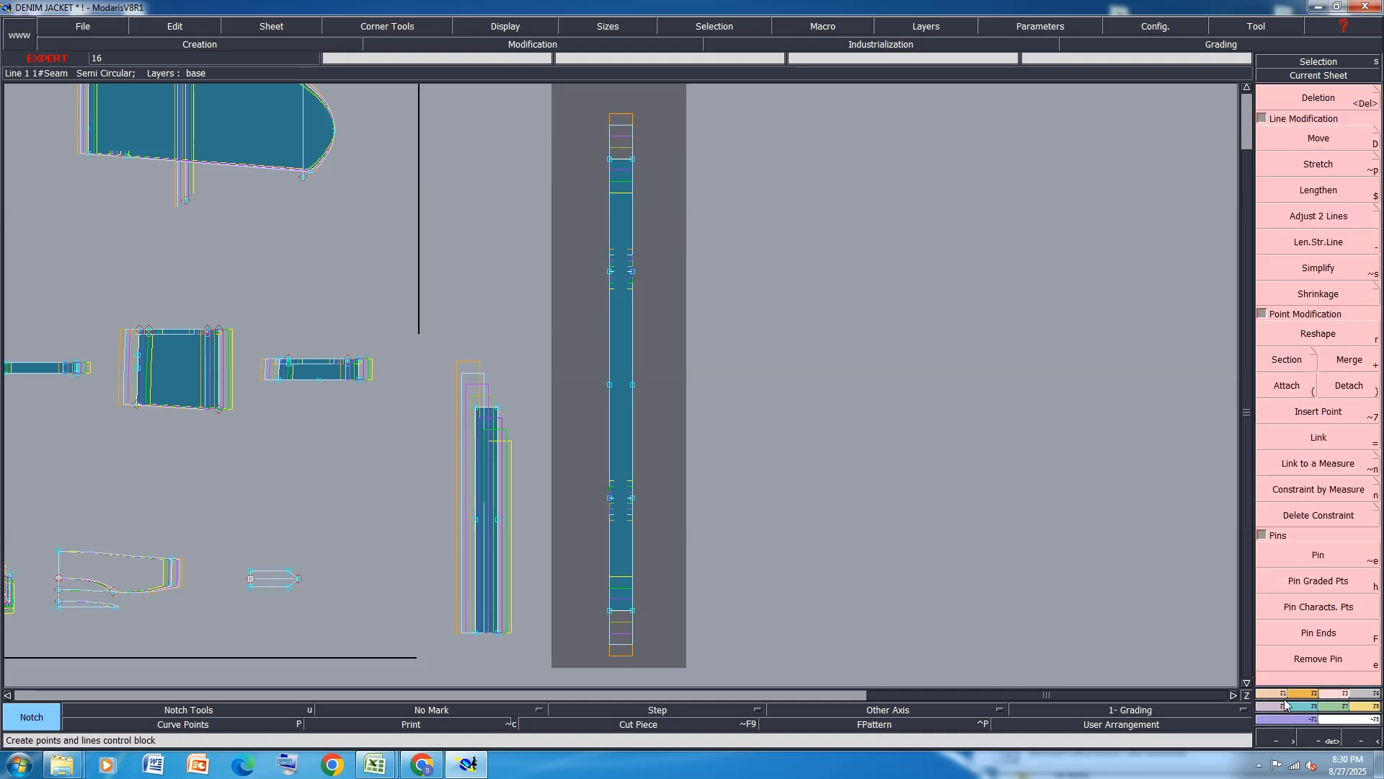
click(1313, 706)
click(1318, 194)
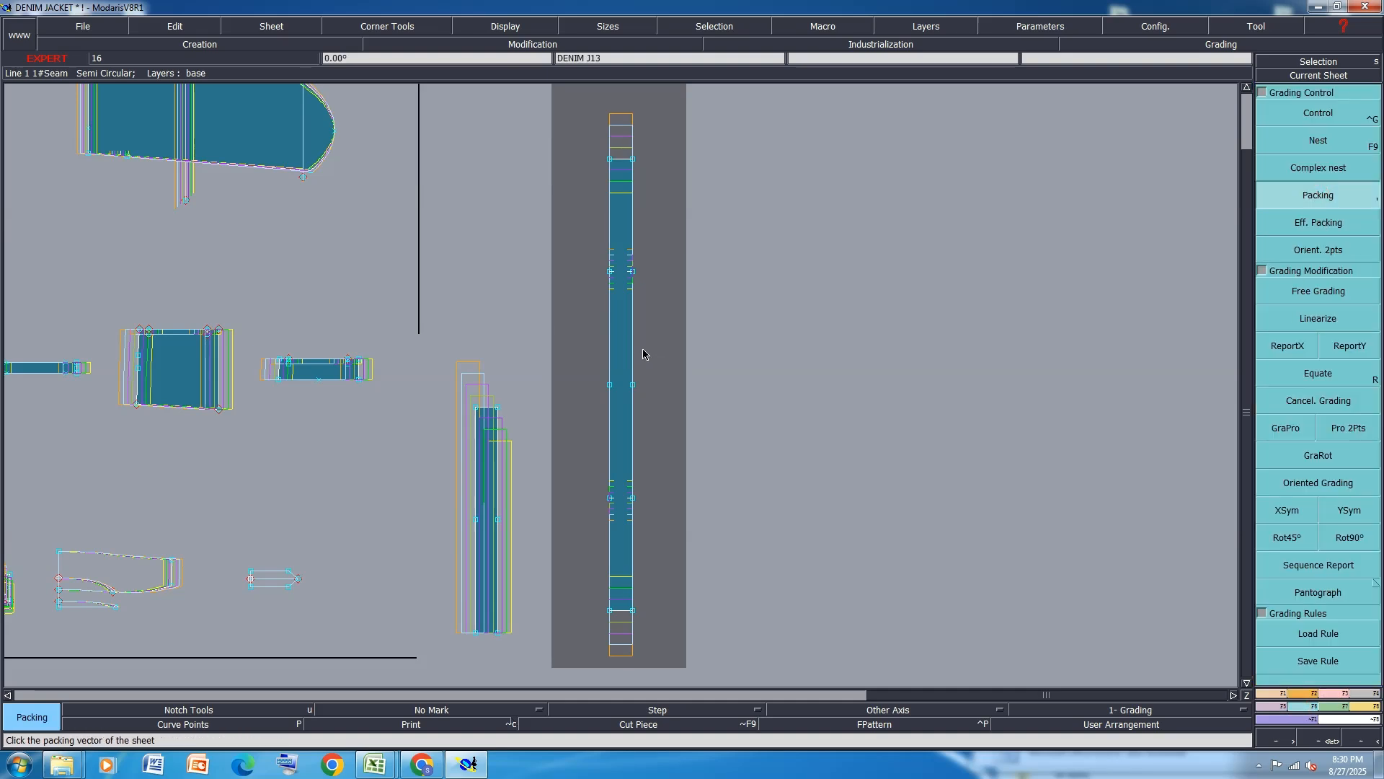
scroll(618, 339, up, 3)
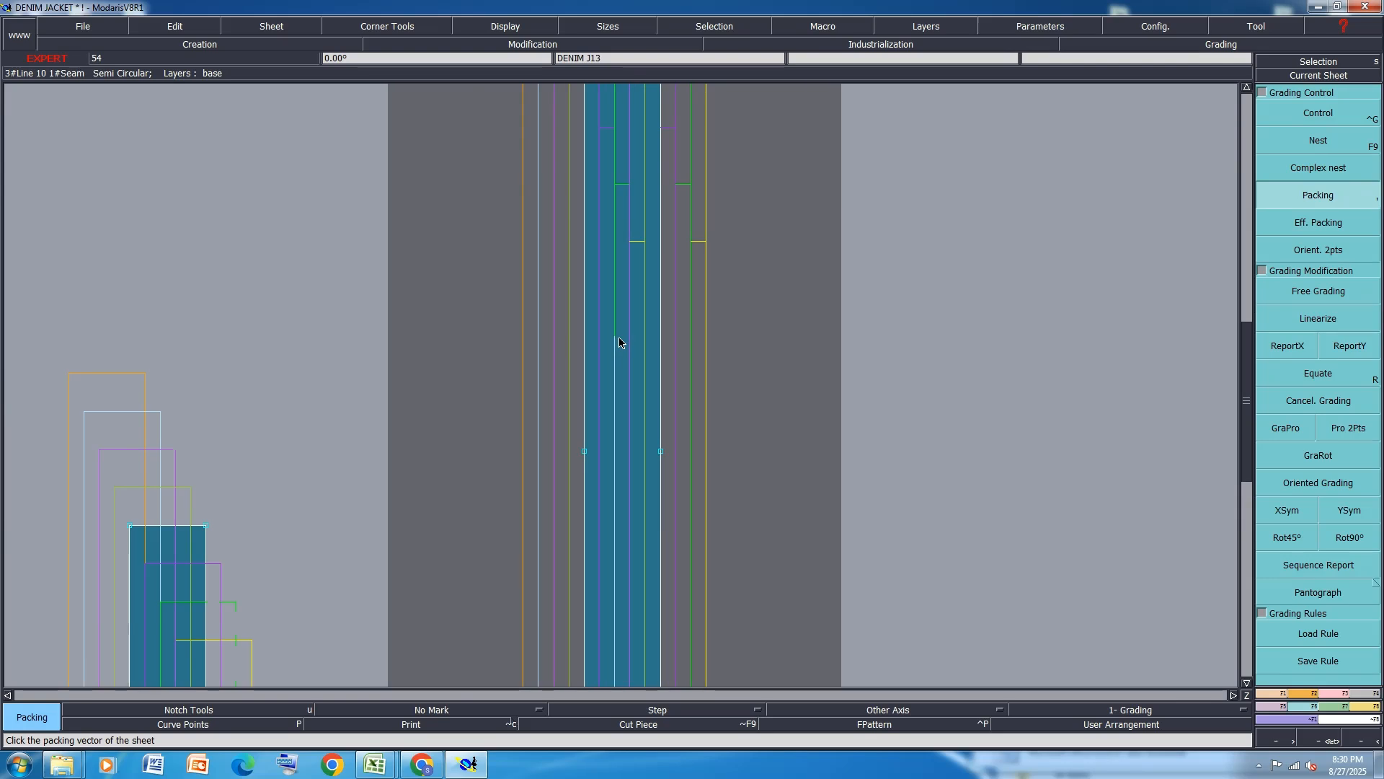
Save the denim jacket model, continuing despite the modified validation file.
key(j)
key(ctrl+s)
click(610, 471)
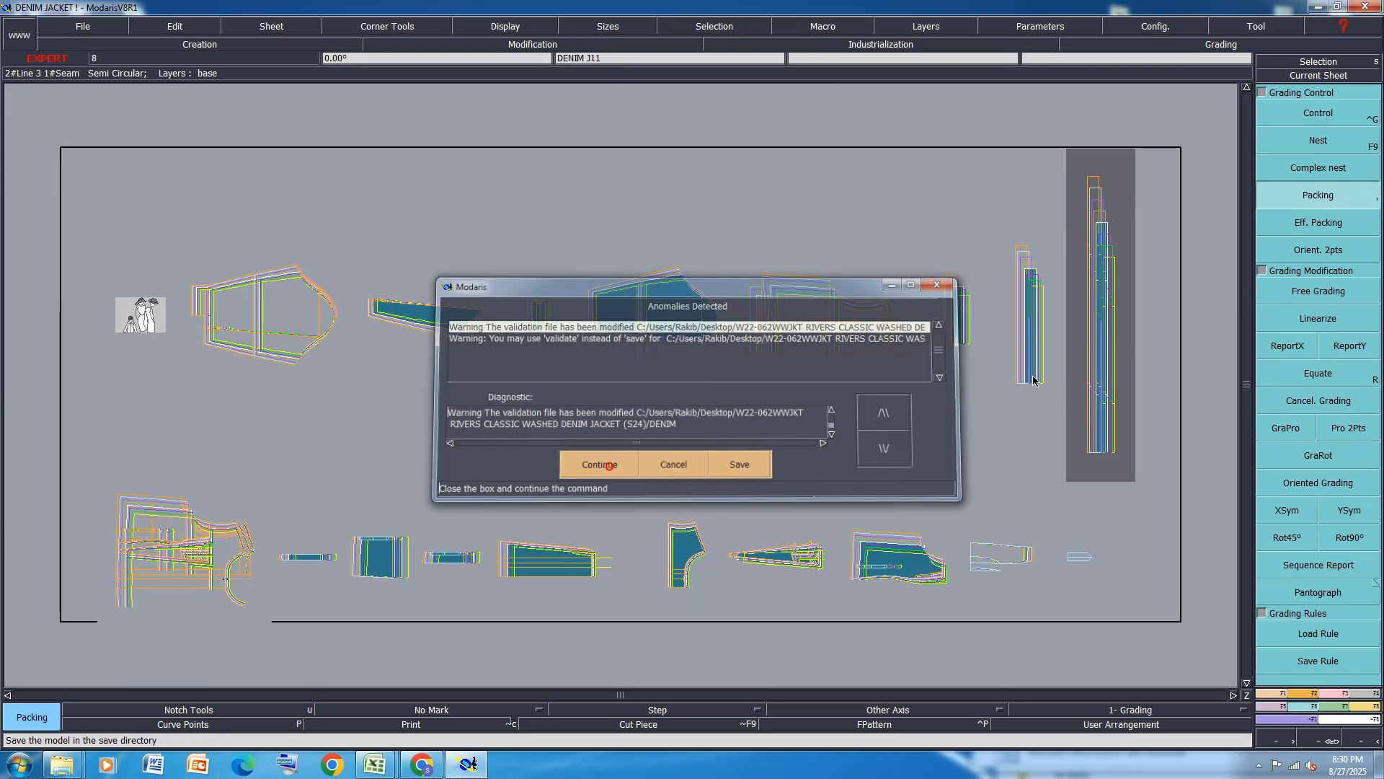
Delete the two shorter source sheets of the unfolded band and rearrange the remaining sheets.
click(1020, 346)
key(Delete)
click(1019, 339)
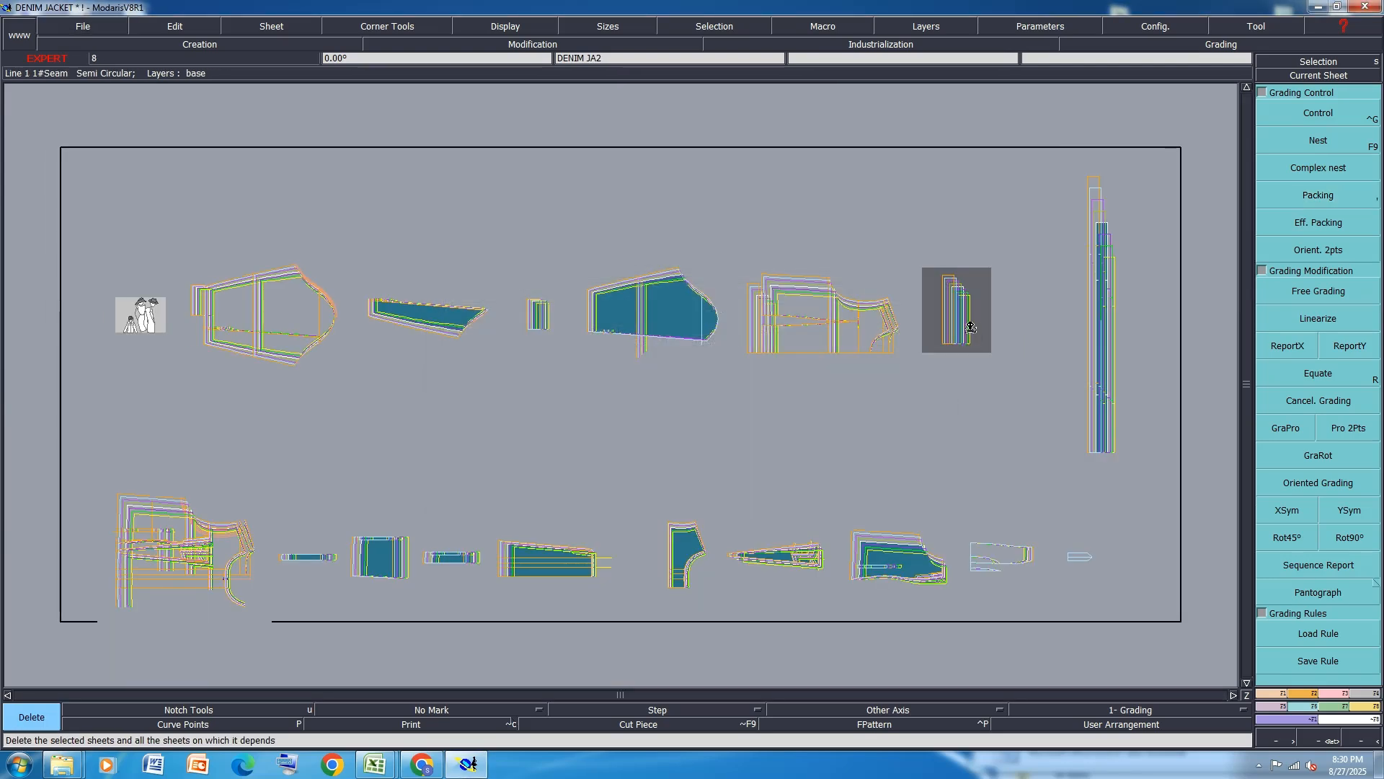
click(966, 325)
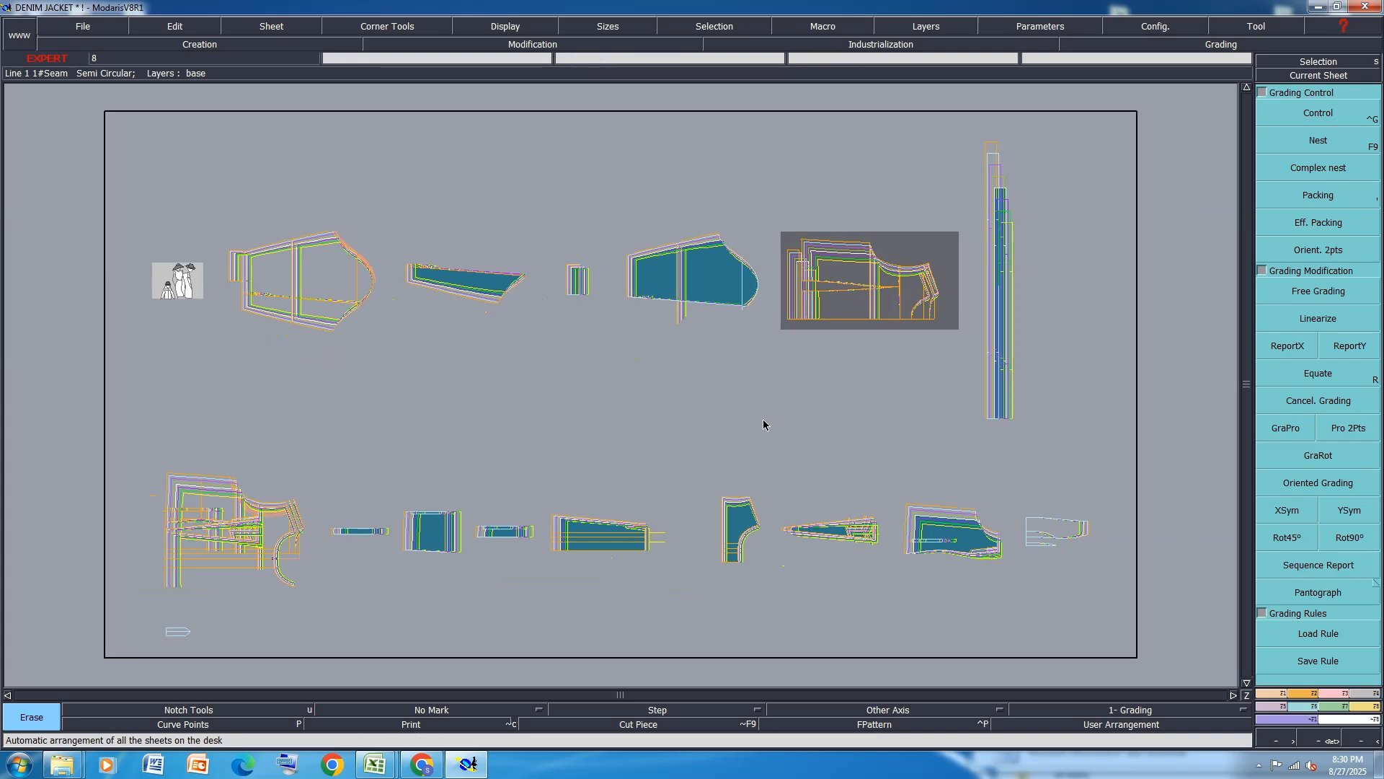
Select all sheets and hide their graded sizes so only the base size is displayed.
key(ctrl+a)
key(F9)
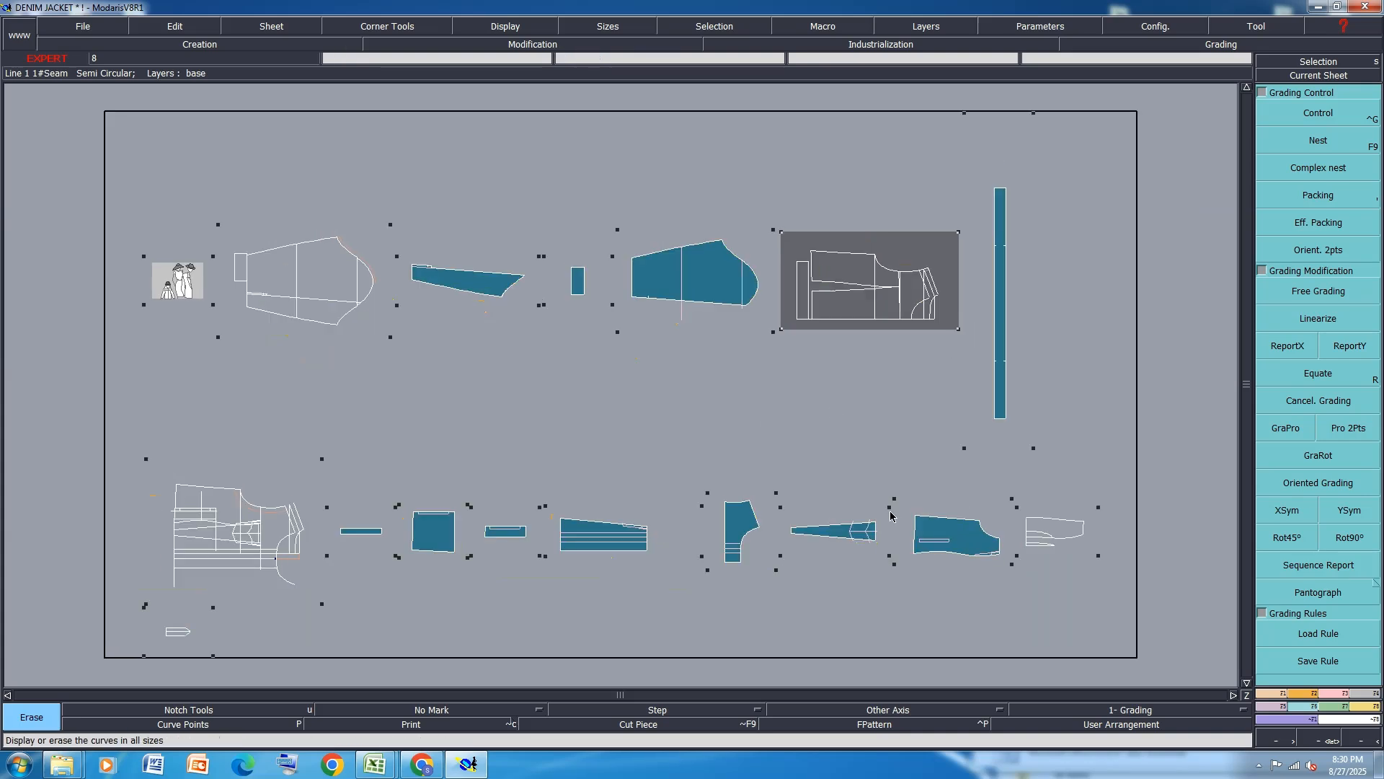
click(887, 630)
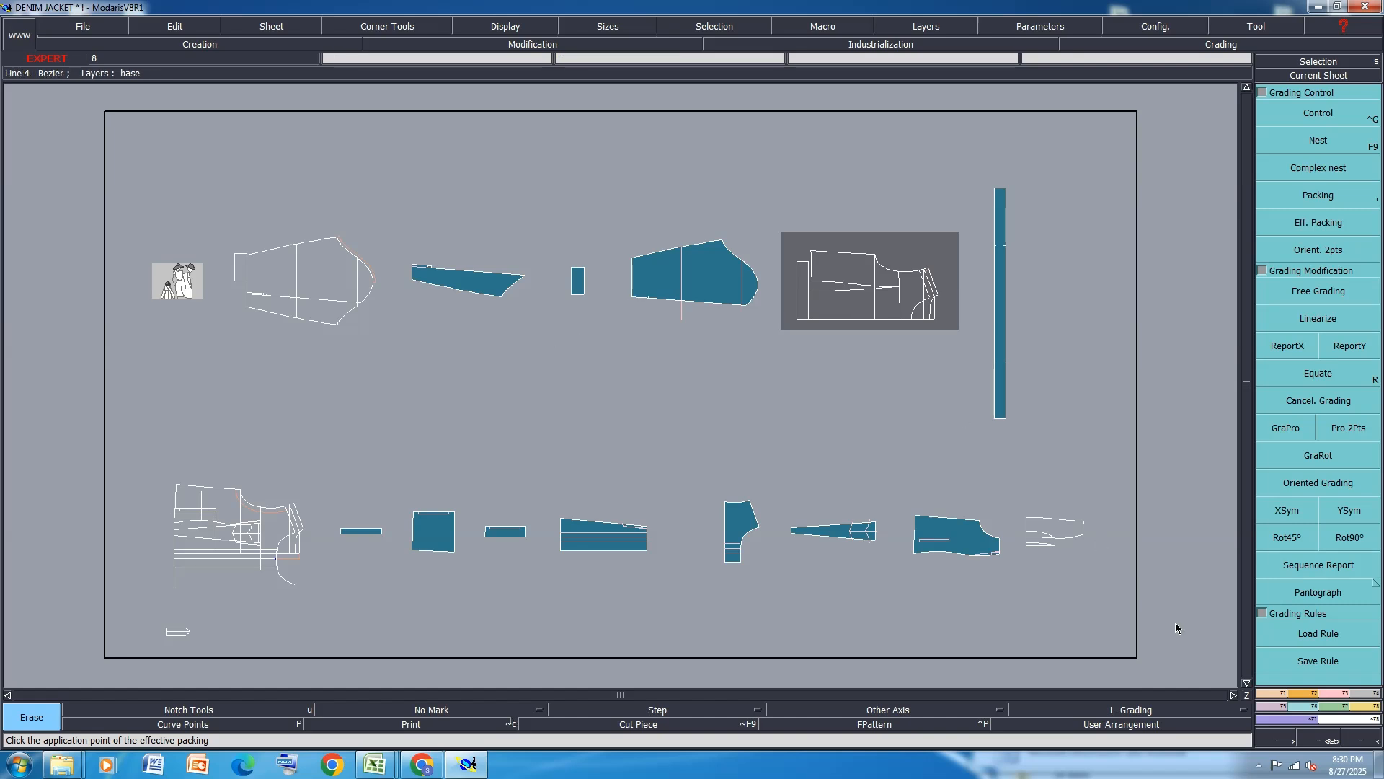
Apply a 1 cm seam allowance to all edges of the narrow under sleeve piece with Line Seam.
click(1346, 706)
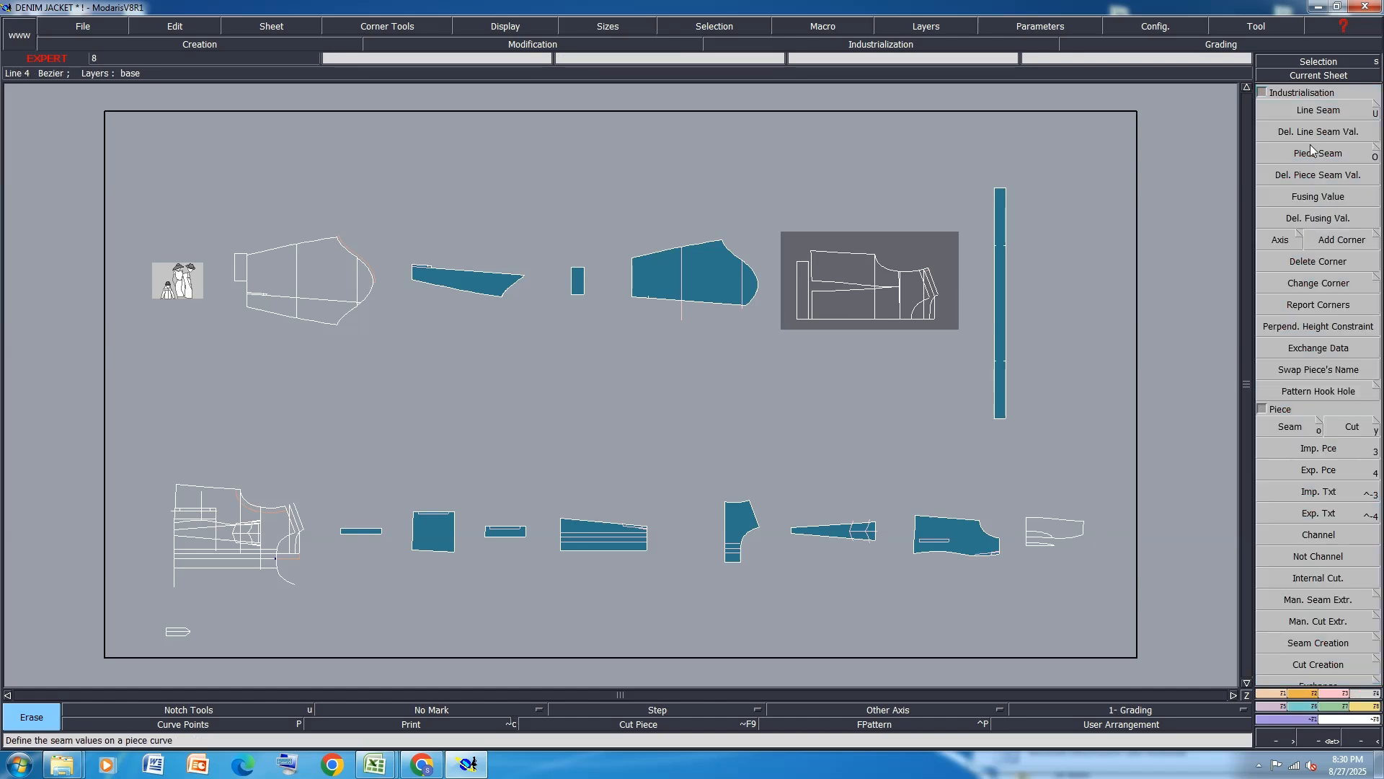
click(1317, 114)
scroll(432, 270, up, 2)
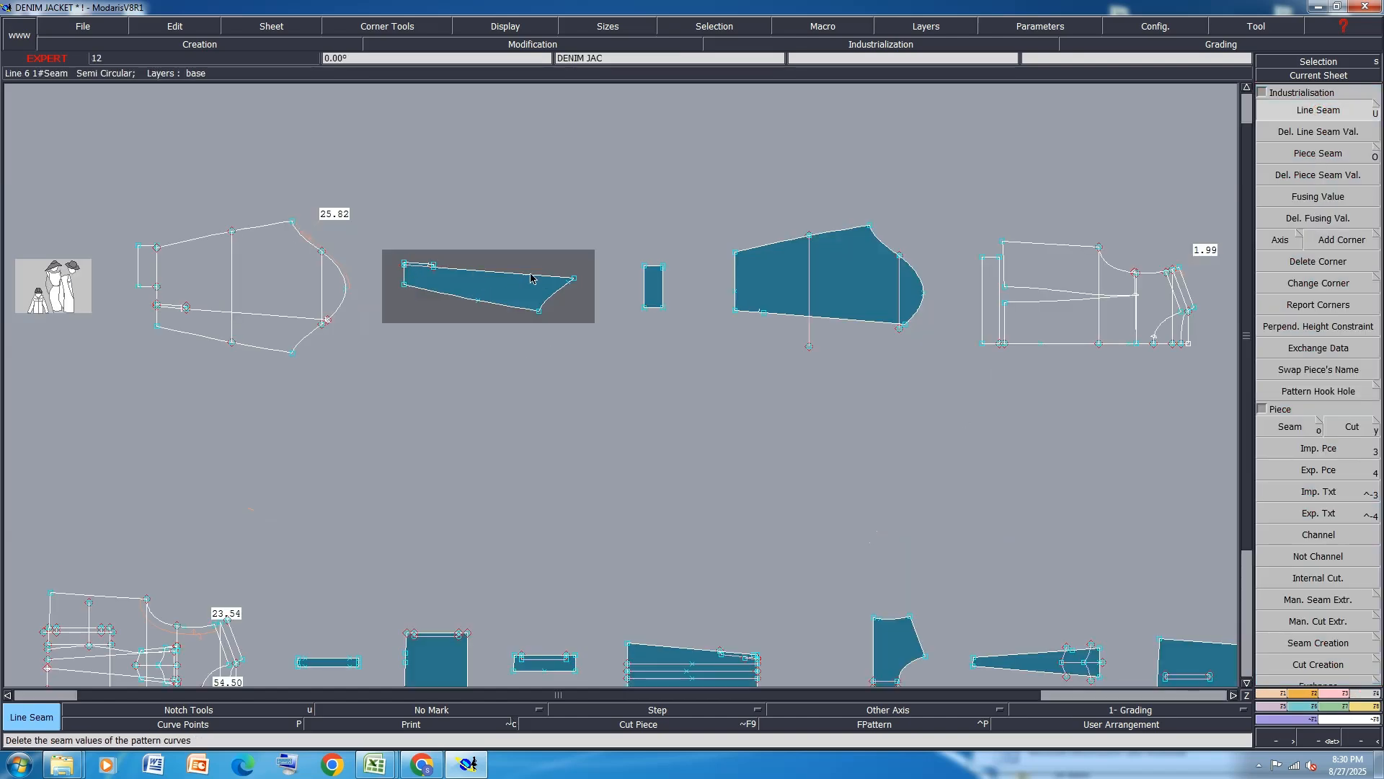
click(552, 280)
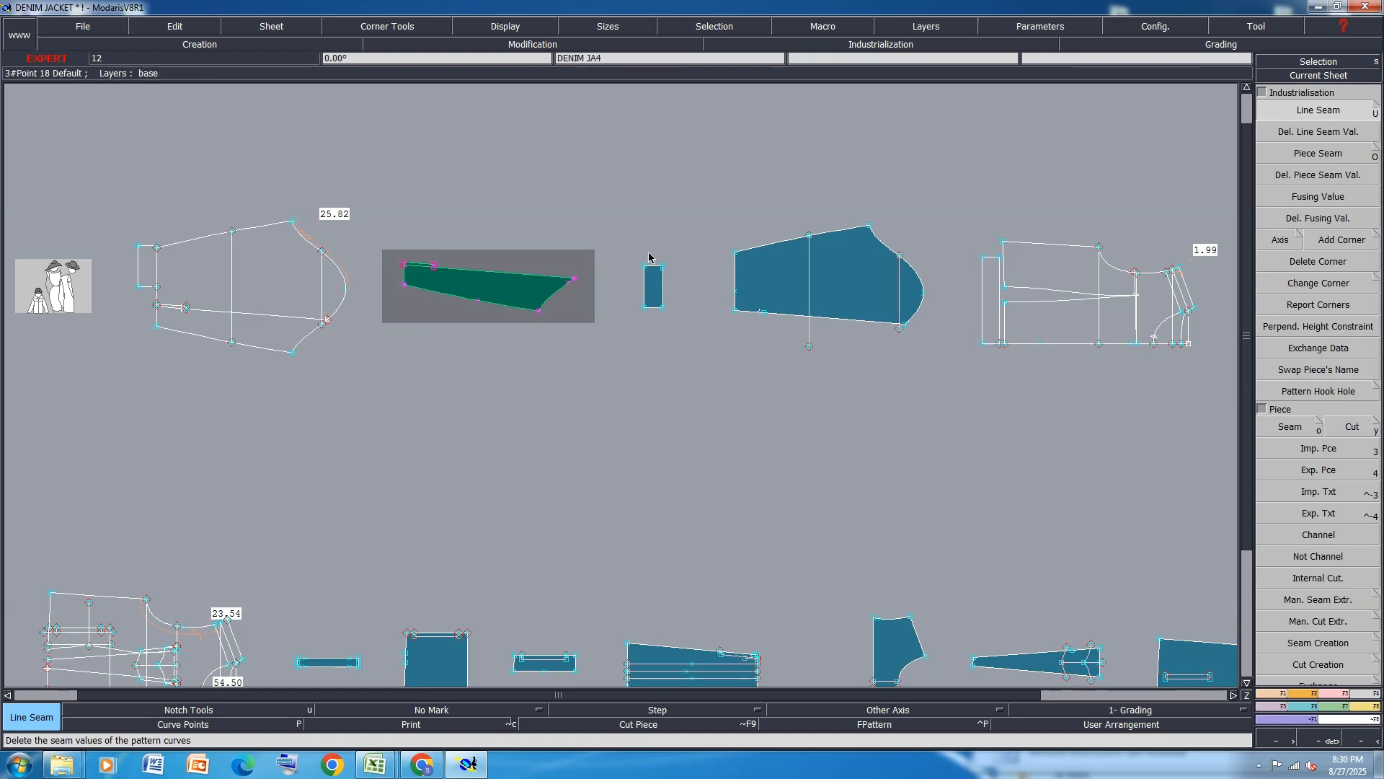
click(548, 269)
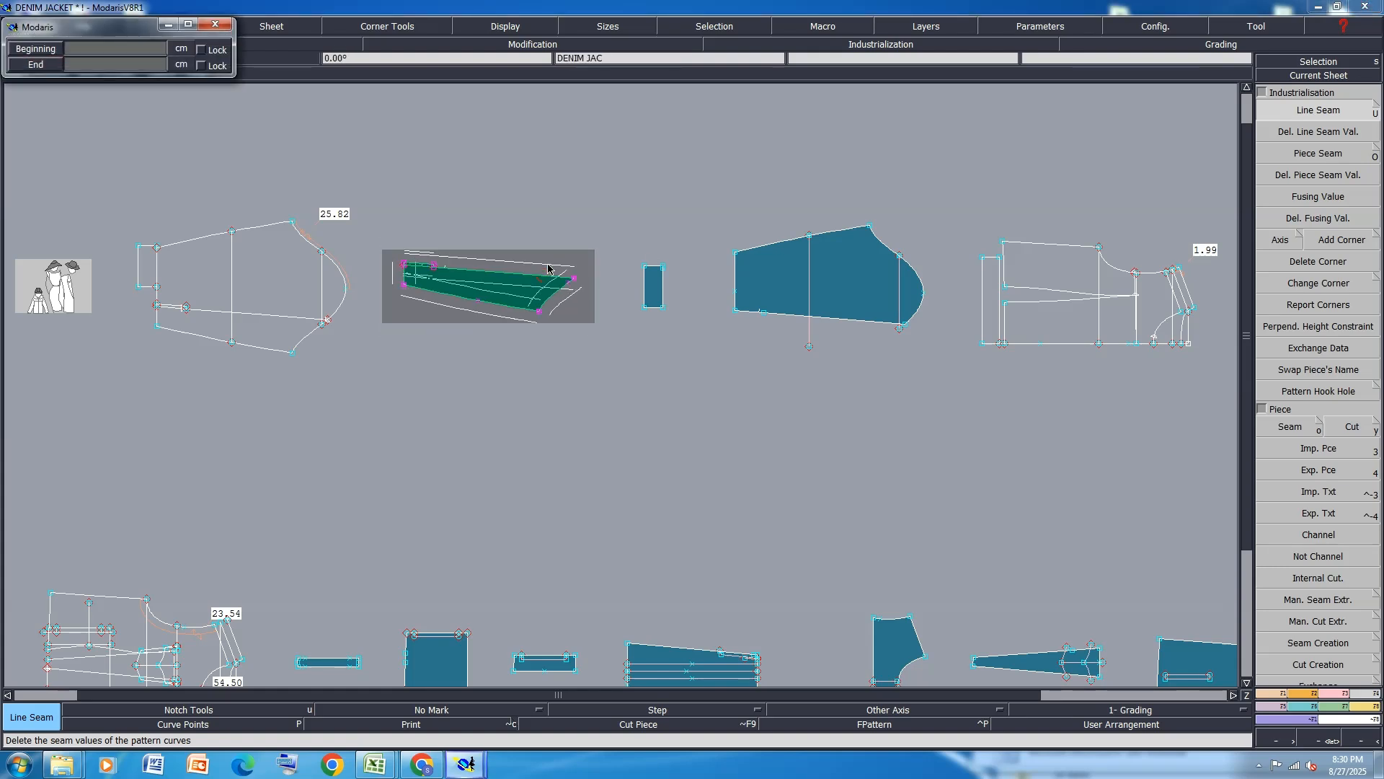
key(Return)
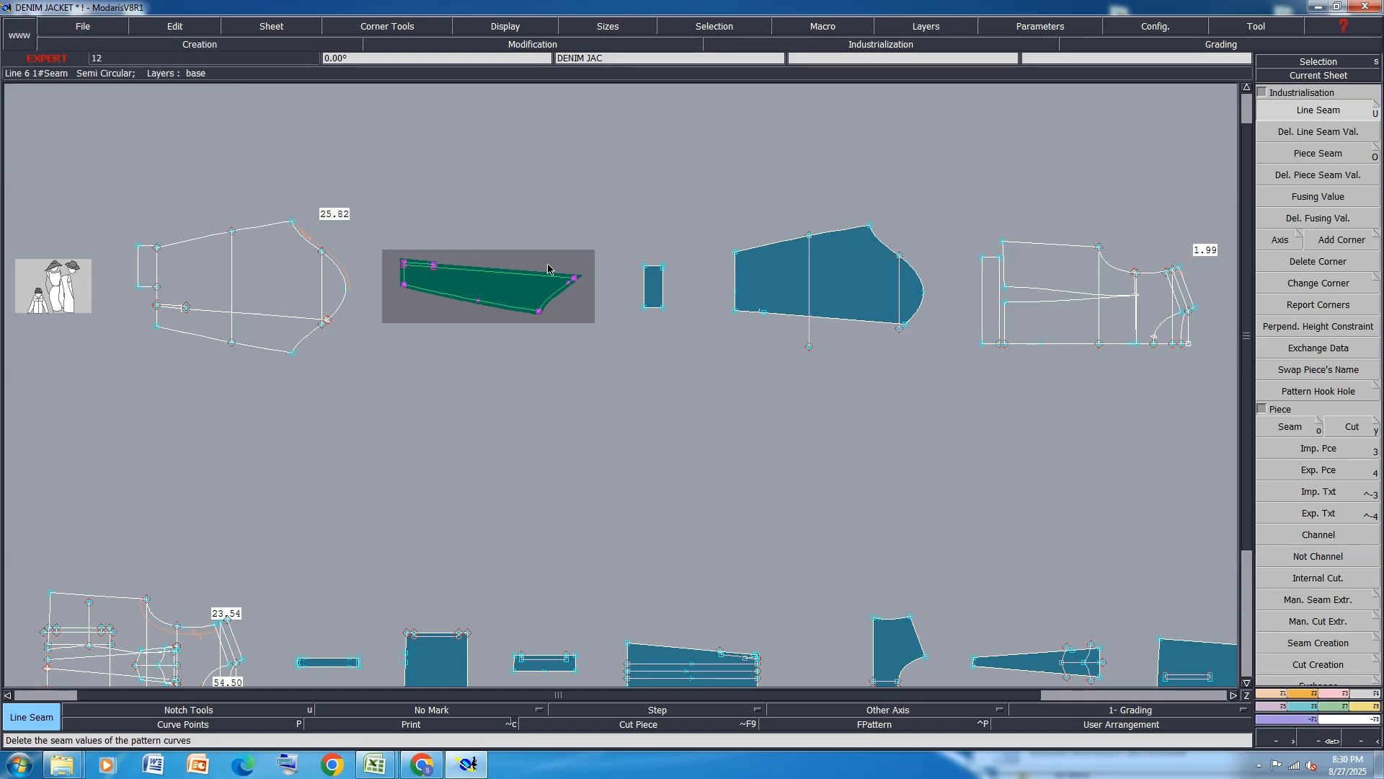
Set a 2 cm seam allowance on the outer edge of the under sleeve's placket extension.
scroll(411, 252, up, 3)
scroll(442, 265, up, 2)
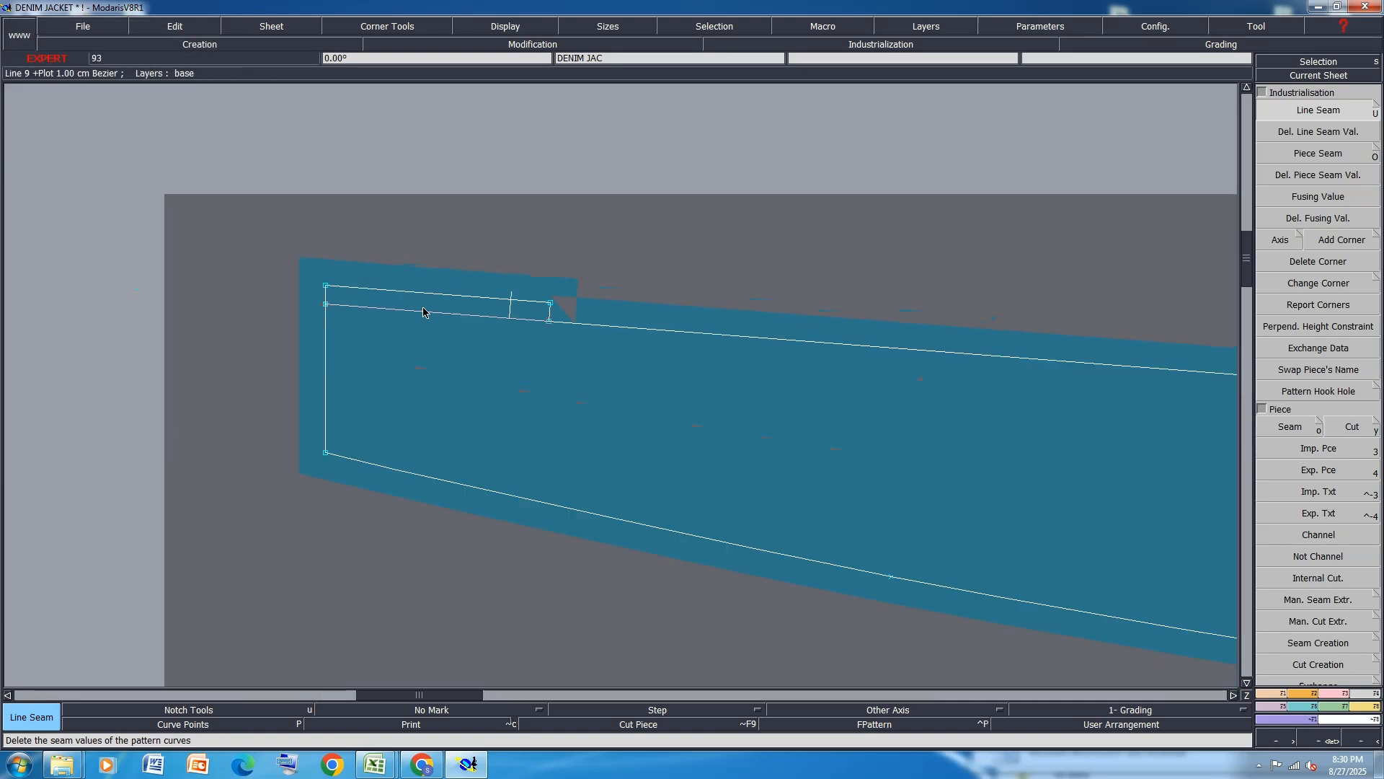
scroll(813, 293, down, 2)
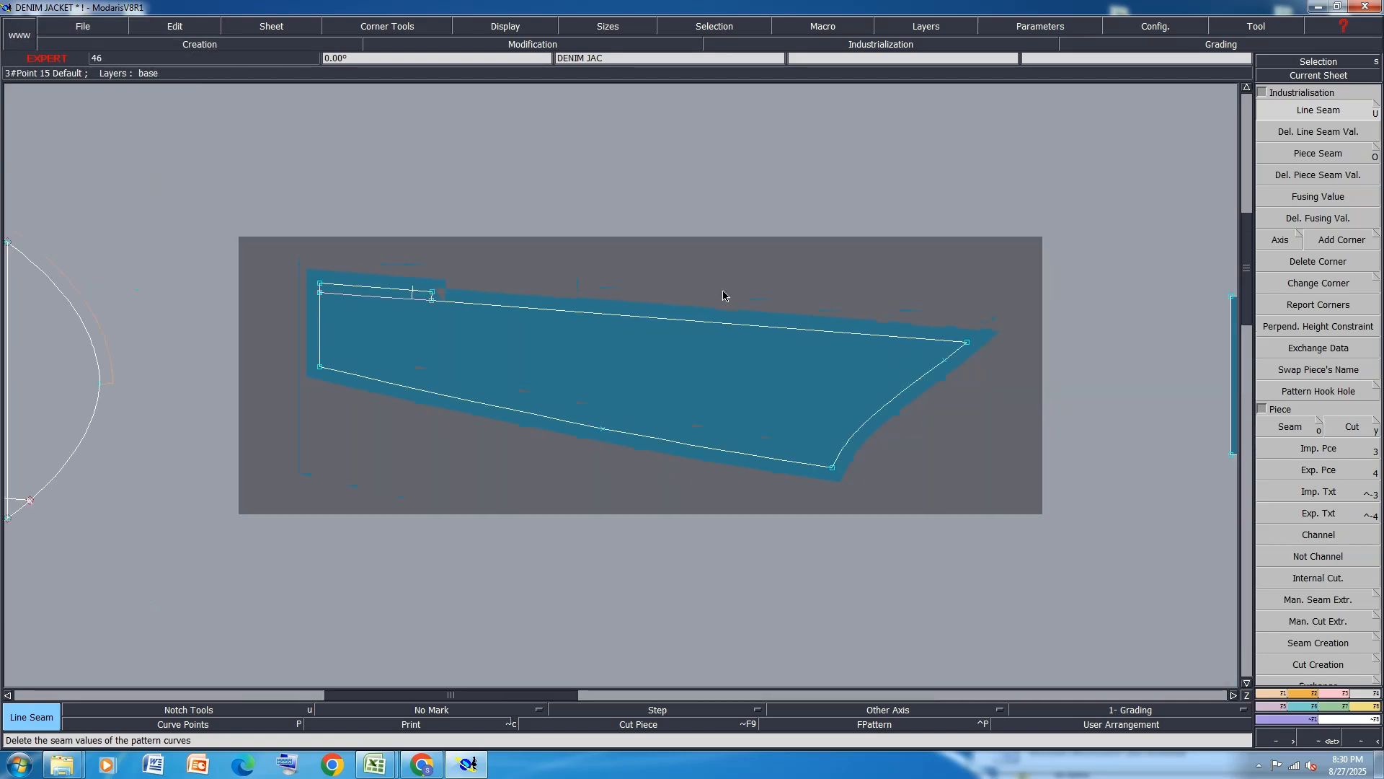
click(1298, 426)
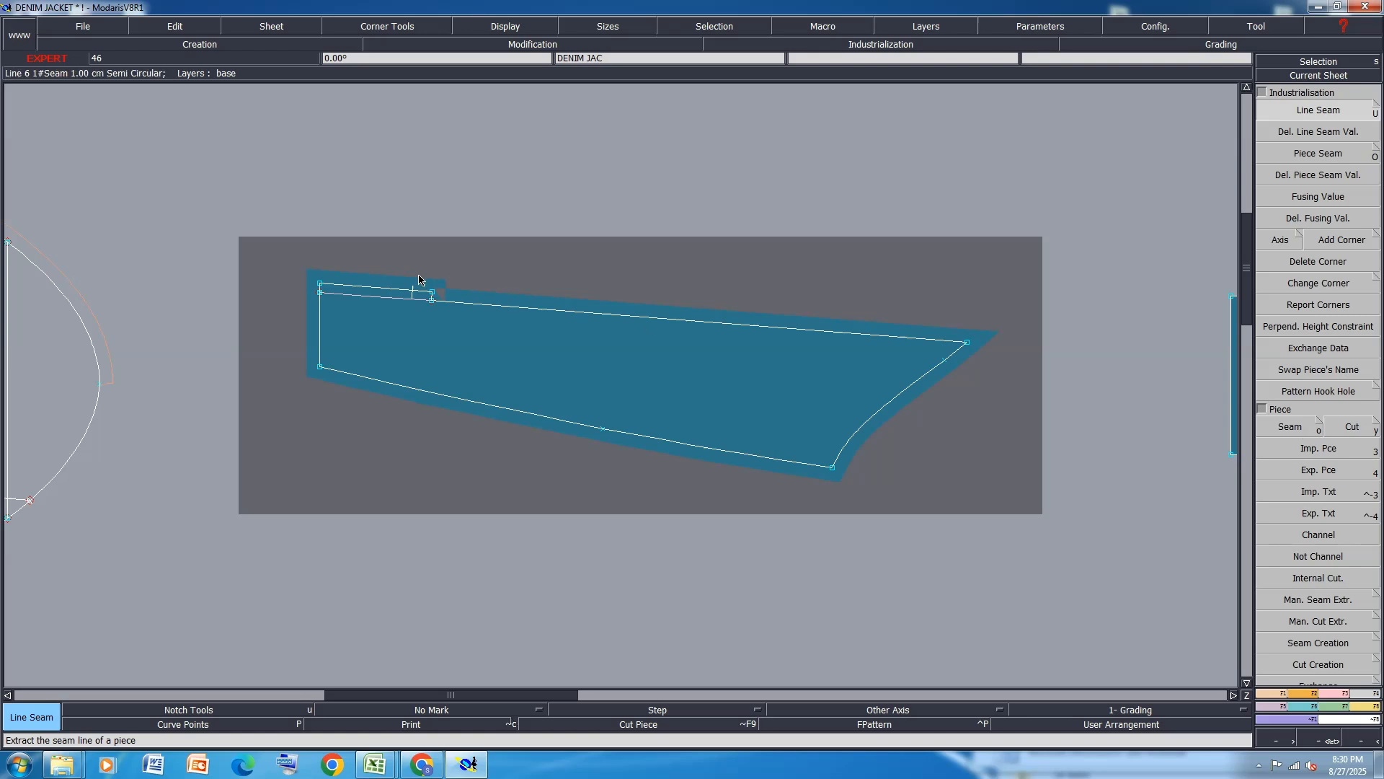
scroll(419, 280, up, 1)
click(380, 286)
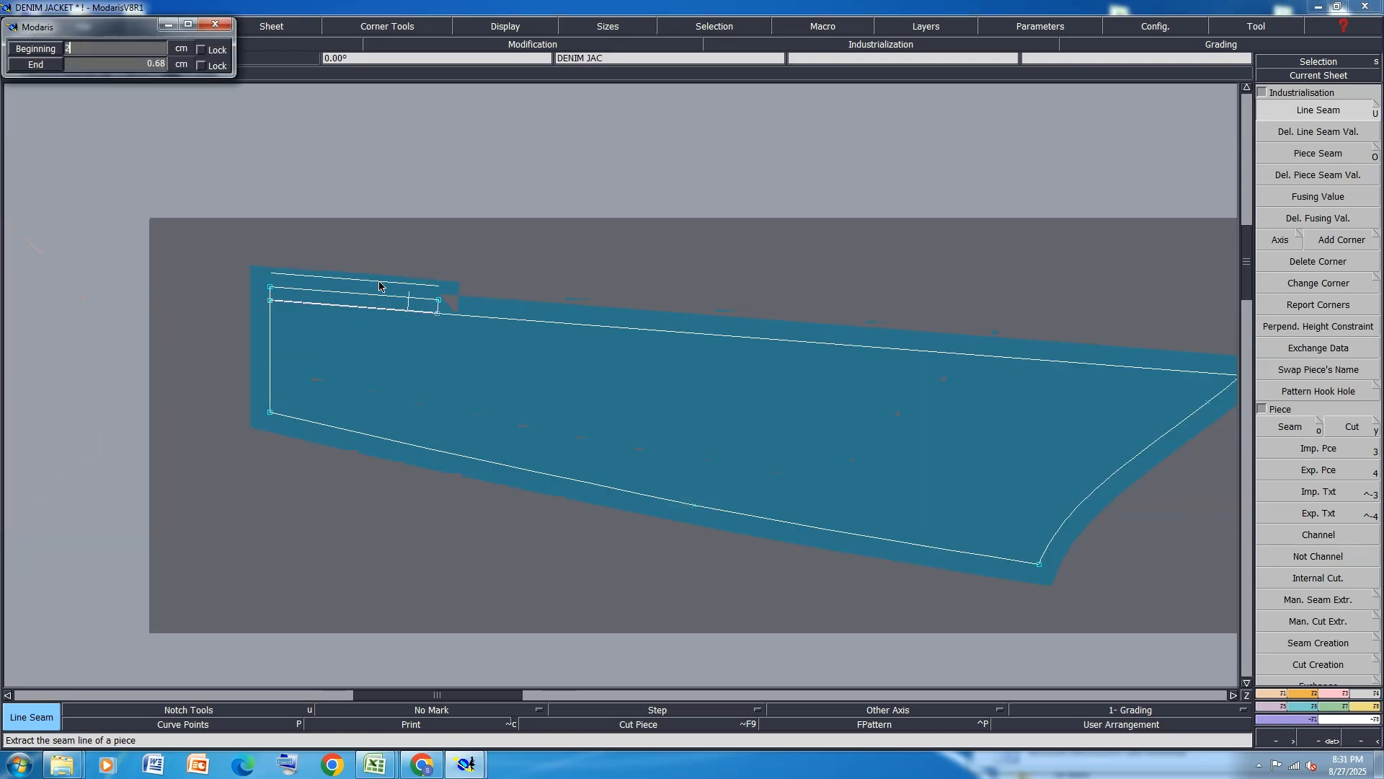
text(2)
key(Return)
key(Return)
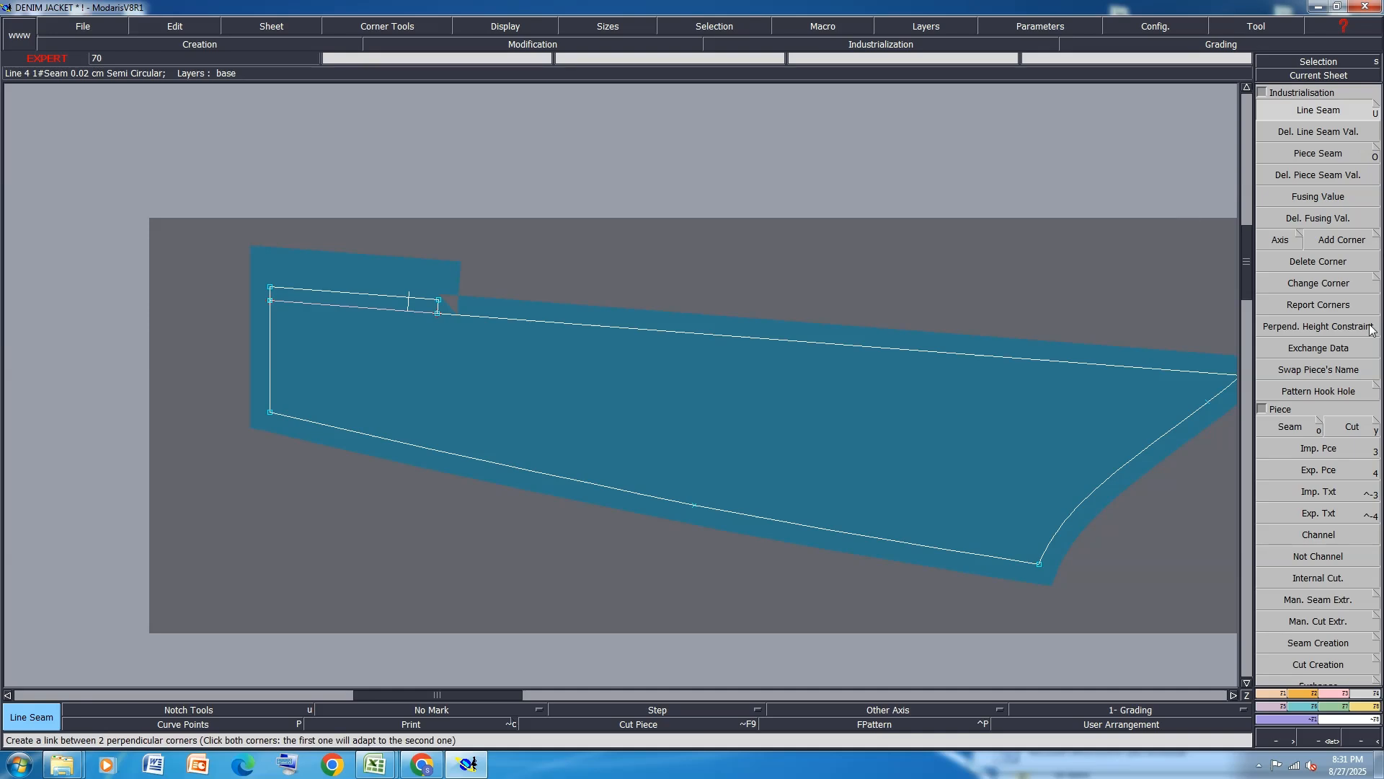
Change the seam corner at the inner end of the under sleeve's placket extension to Fillet.
click(1348, 240)
click(1377, 240)
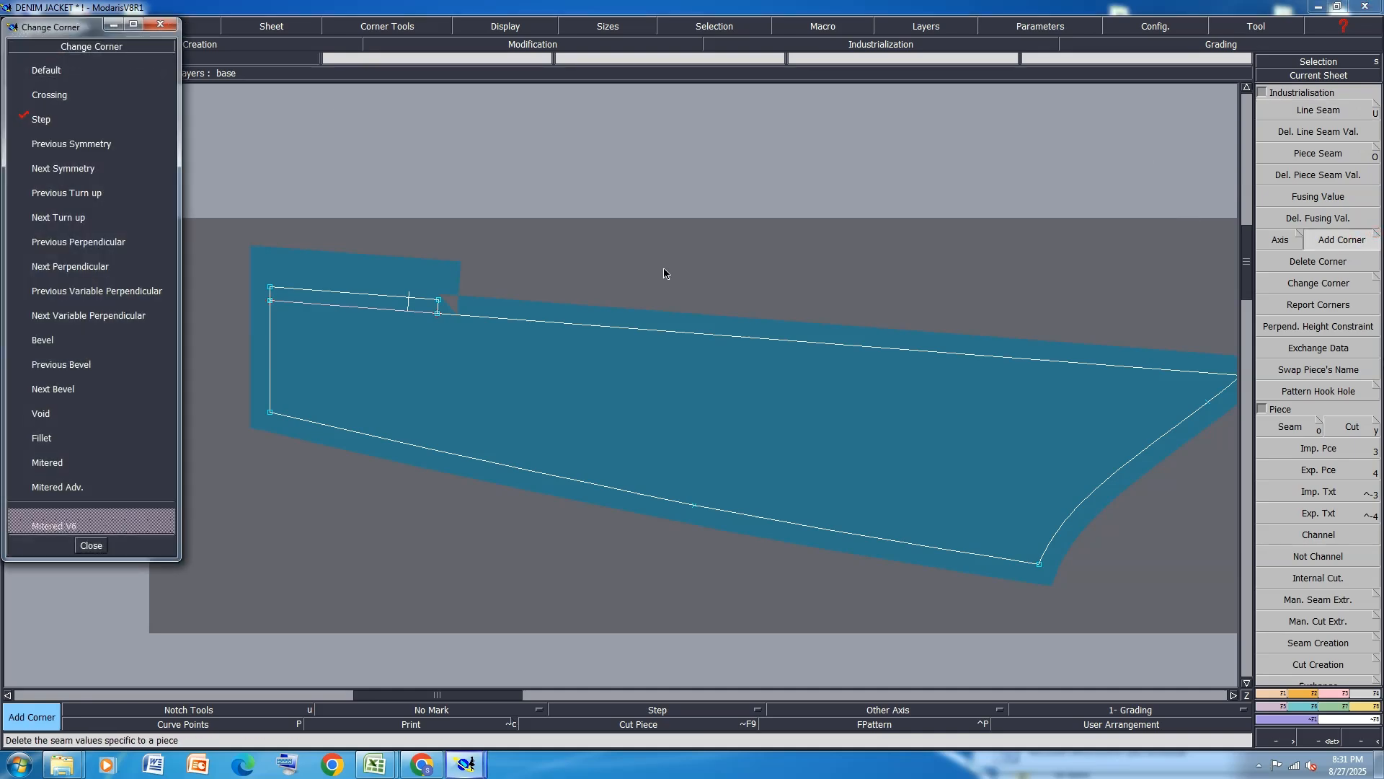
click(43, 438)
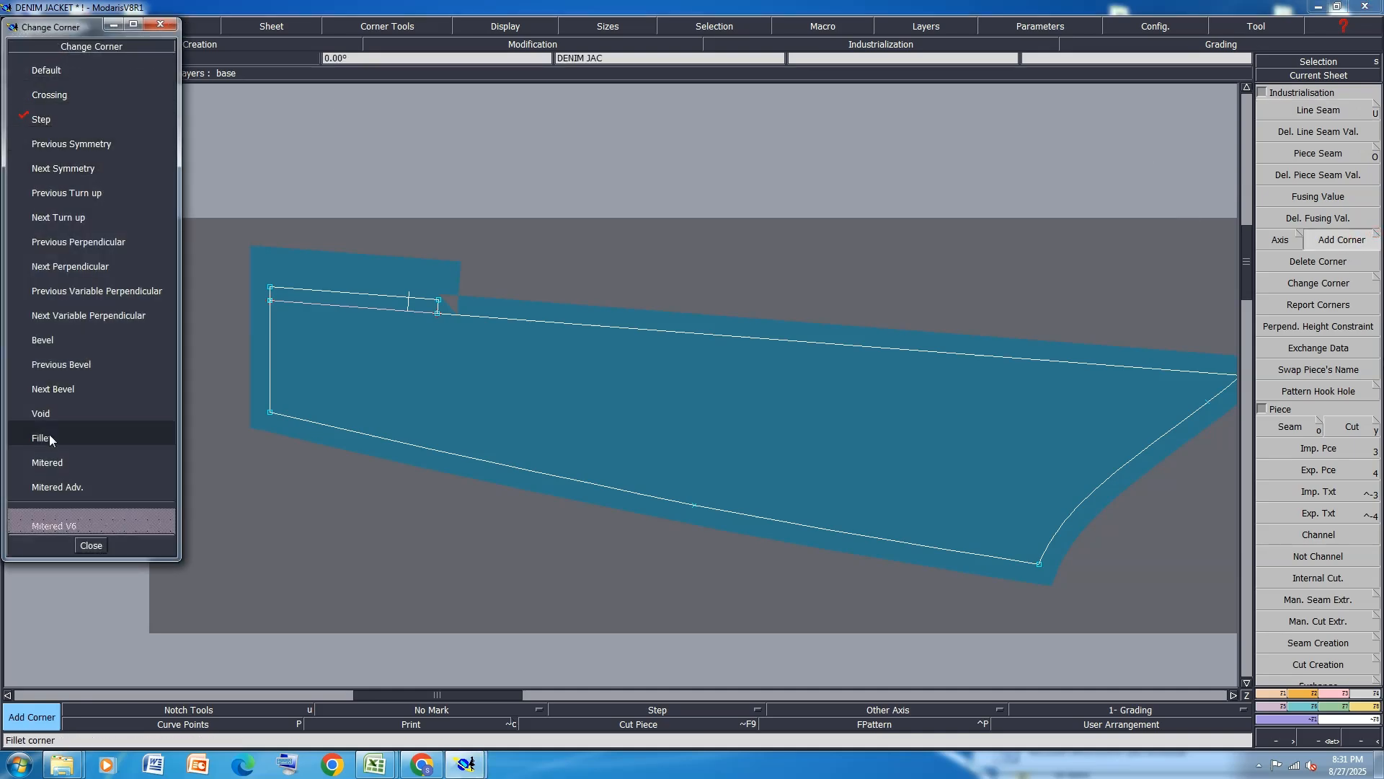
click(437, 311)
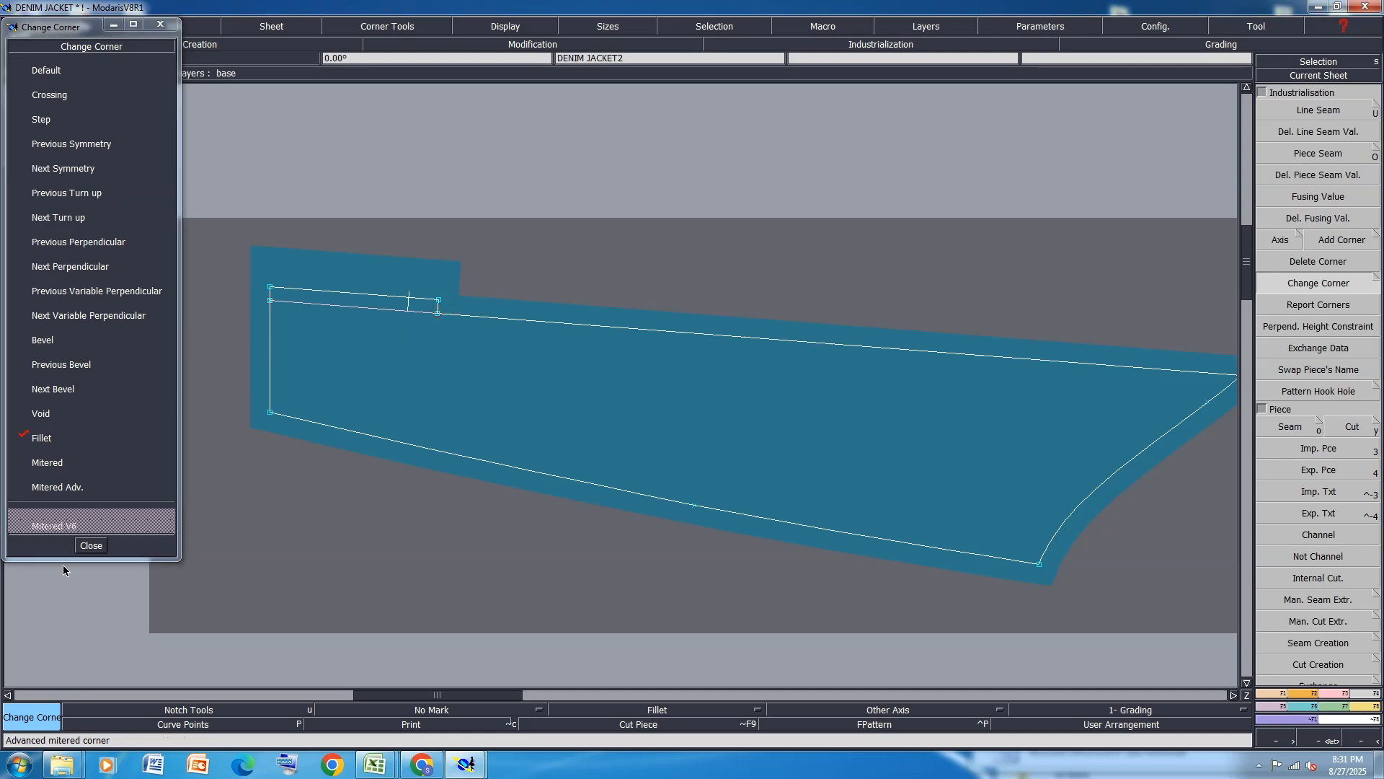
click(92, 545)
scroll(334, 346, down, 1)
scroll(240, 357, down, 1)
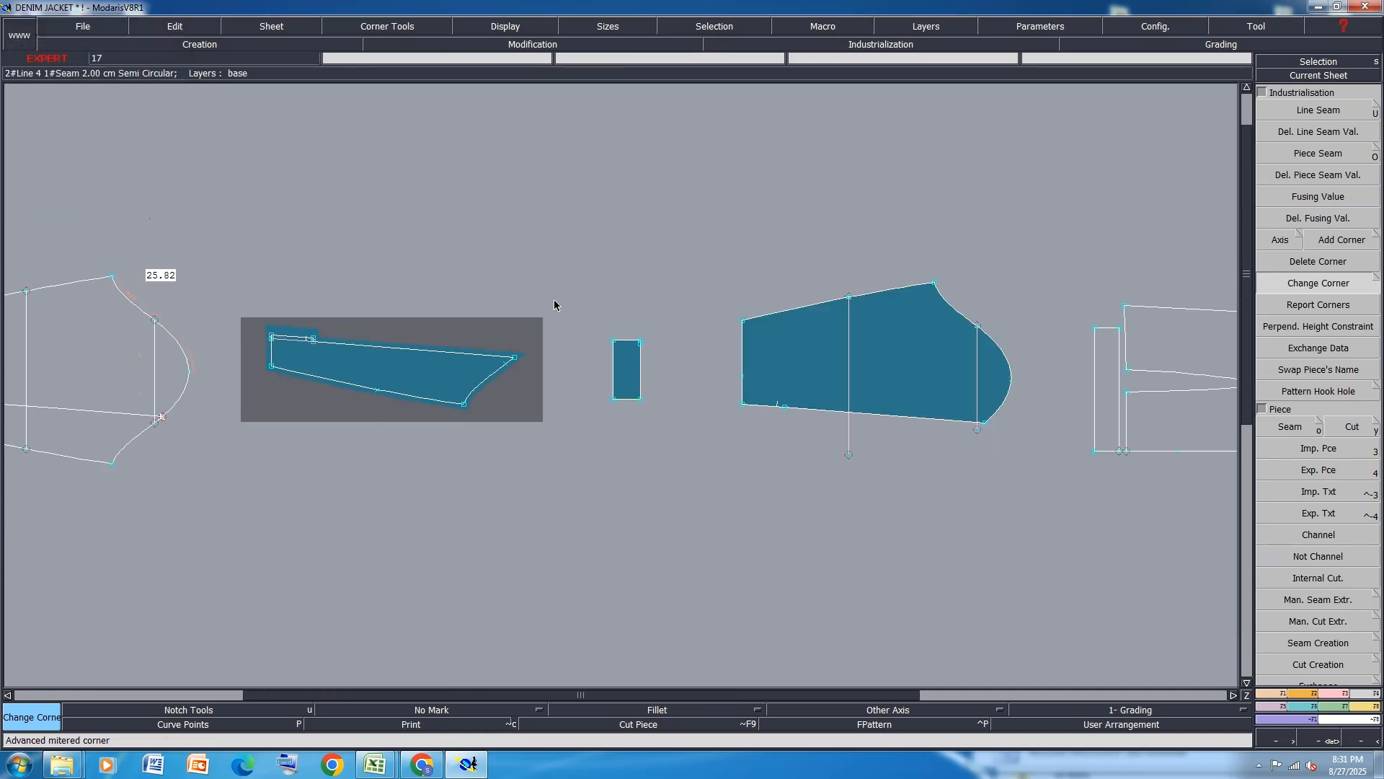
Apply a 1 cm seam allowance to all edges of the large top sleeve piece with Line Seam.
scroll(953, 355, up, 1)
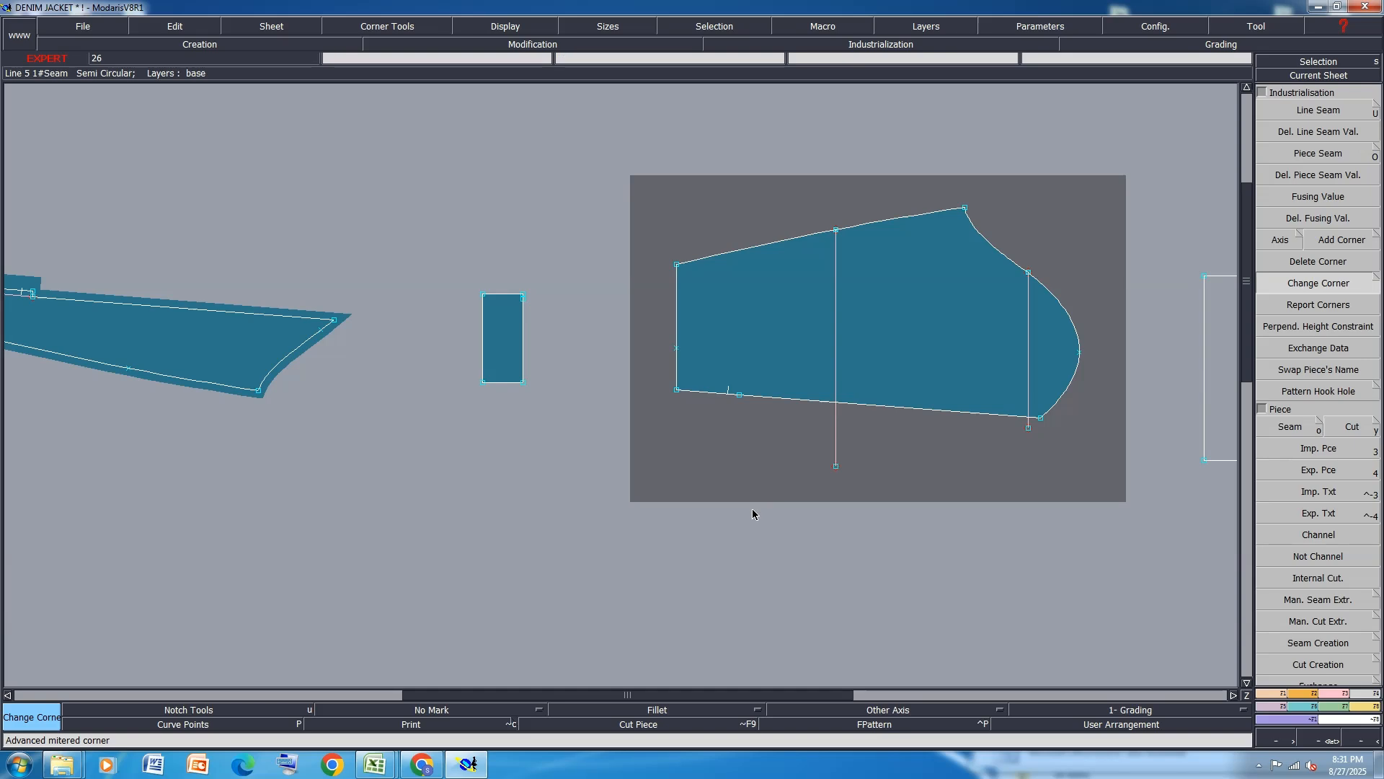
click(656, 486)
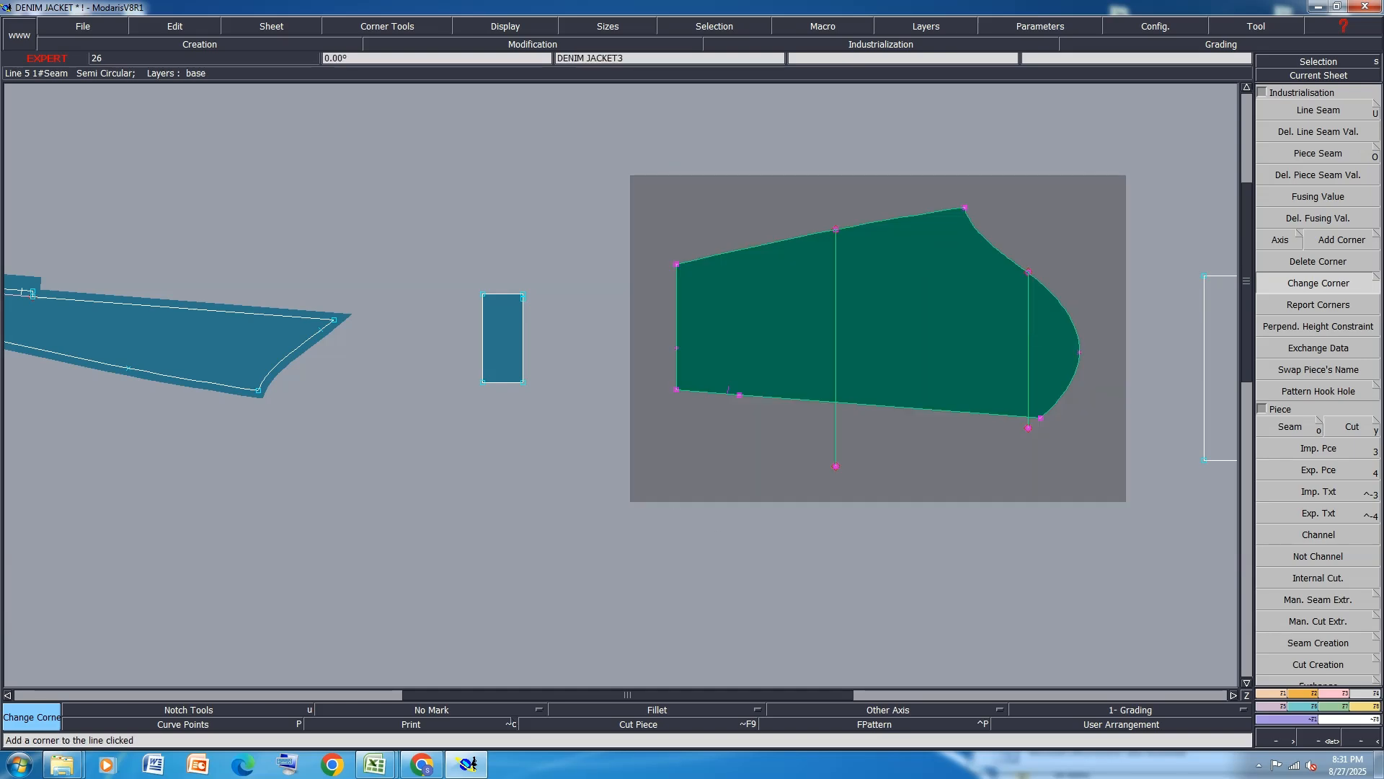
click(1319, 111)
click(913, 411)
text(1)
key(Return)
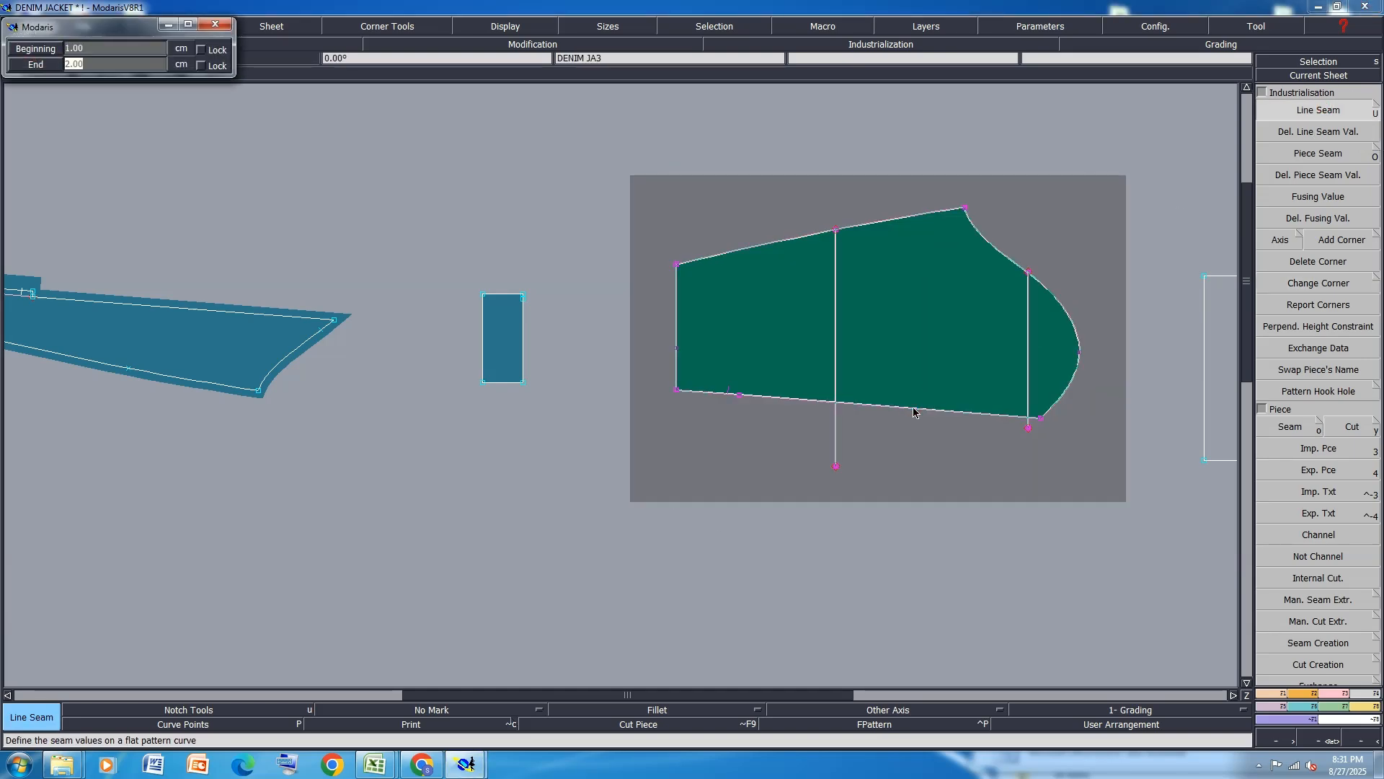
key(Return)
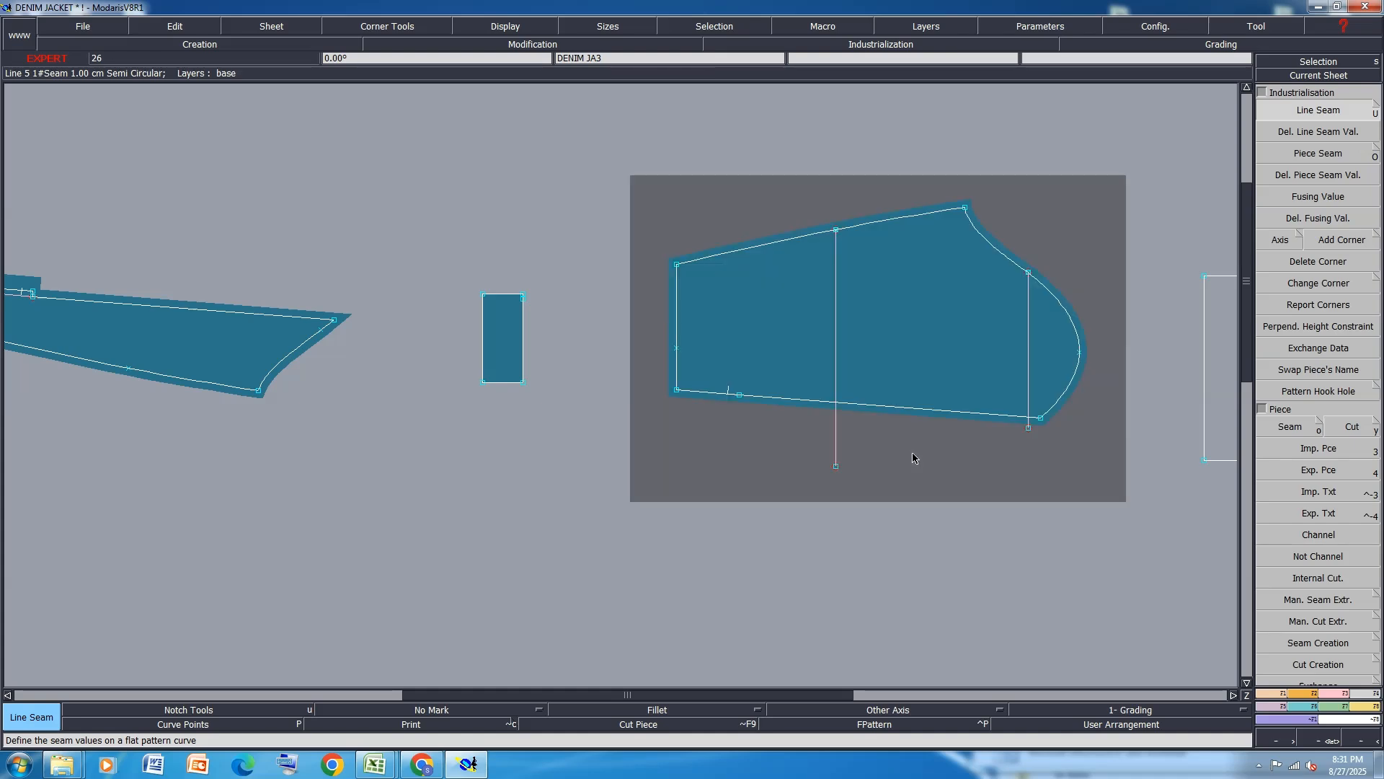
Save the denim jacket model in the save directory, continuing past the anomalies report.
scroll(888, 419, down, 2)
key(ctrl+s)
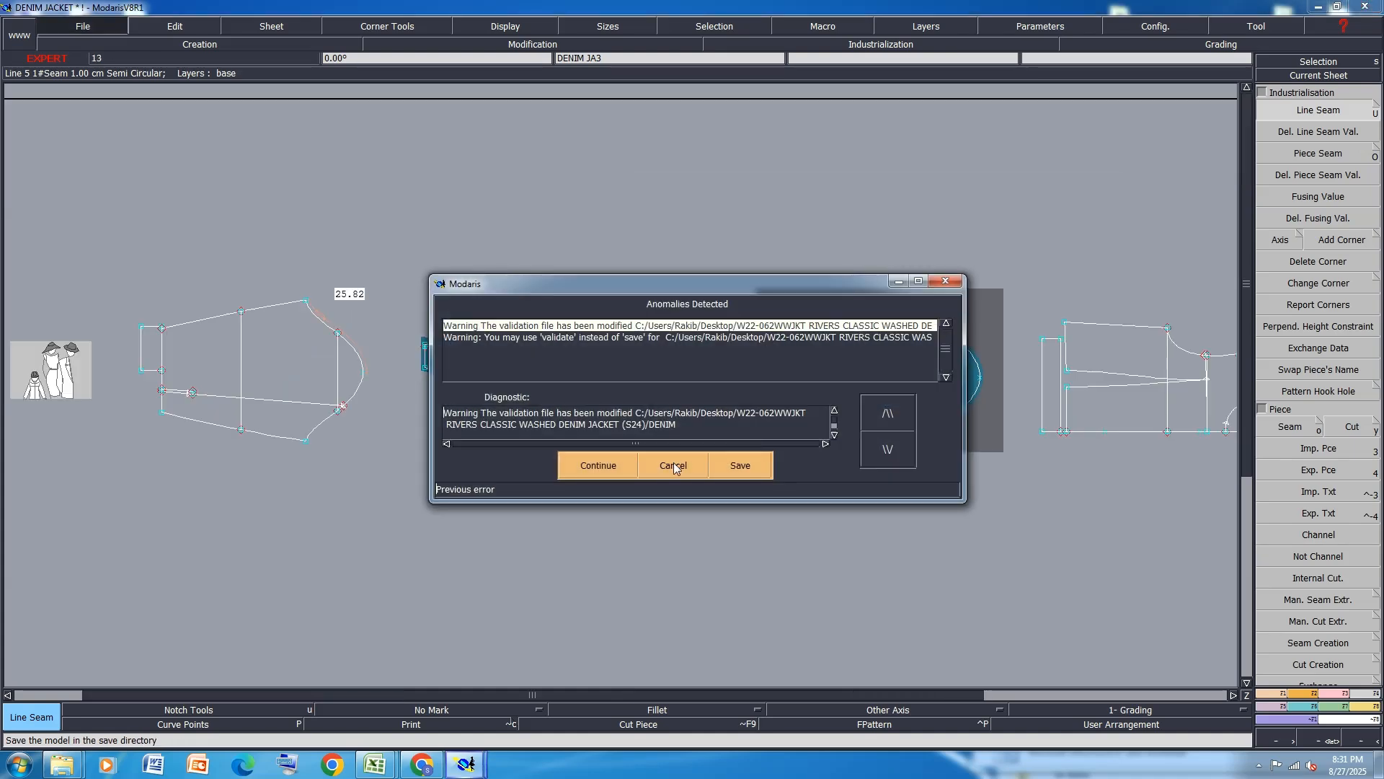
click(596, 464)
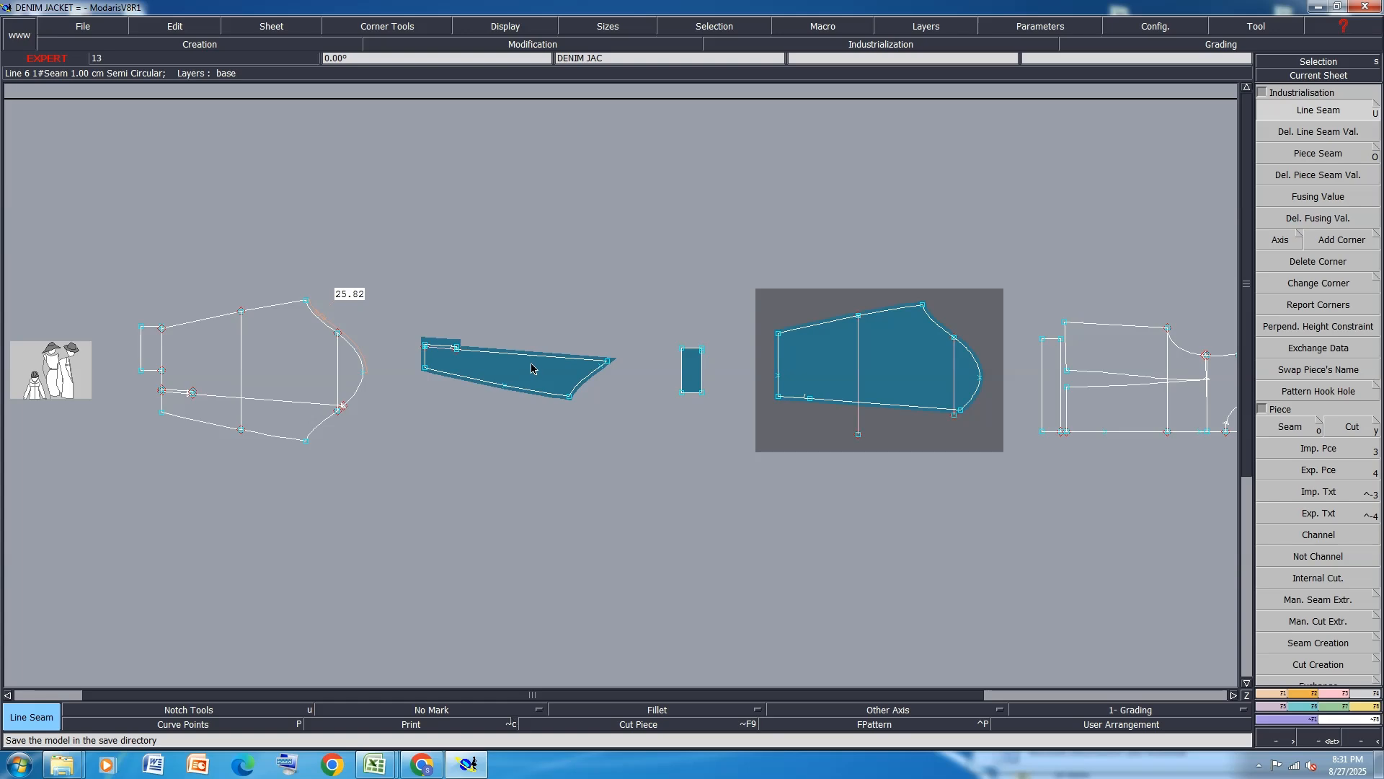
scroll(531, 362, up, 1)
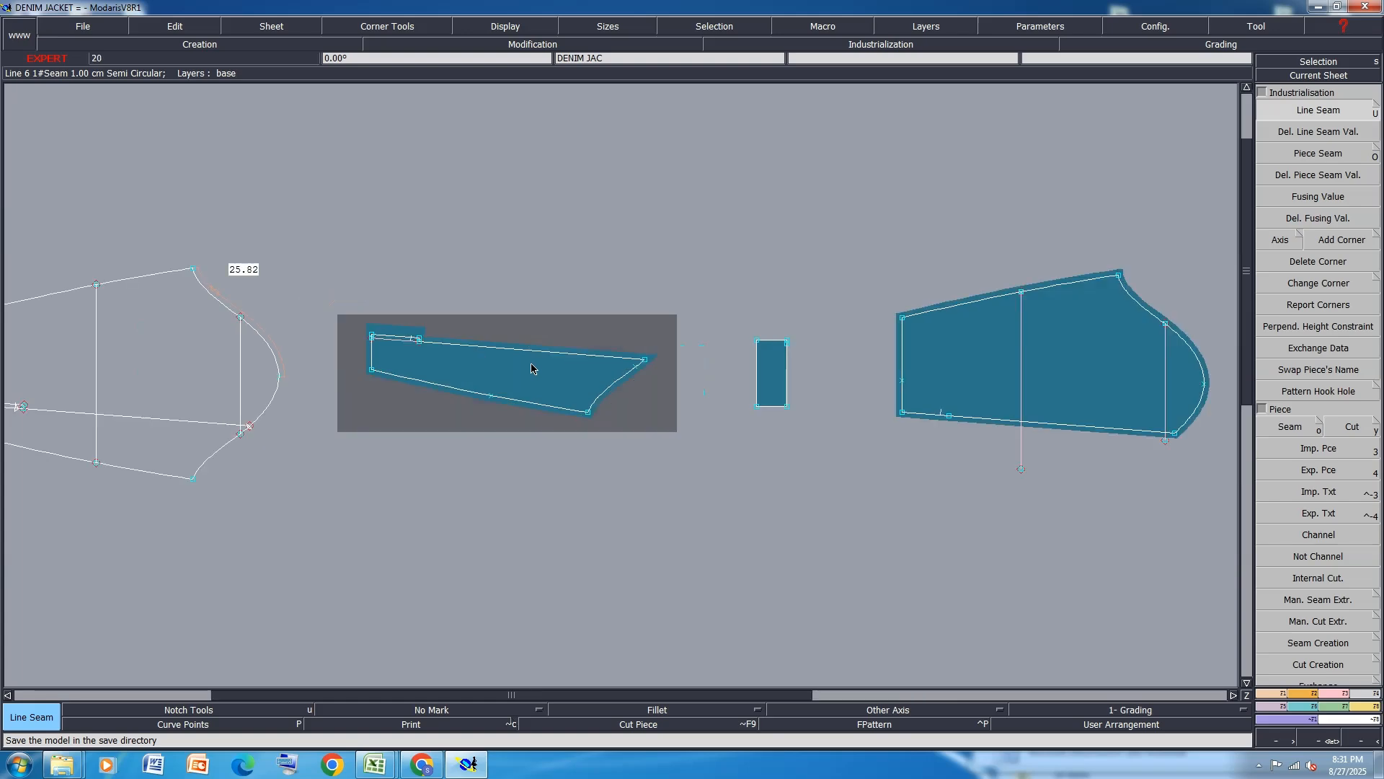
Examine the jacket's sleeve seams in the sample photos of the Excel tech pack, and return to Modaris.
mouse_move(374, 764)
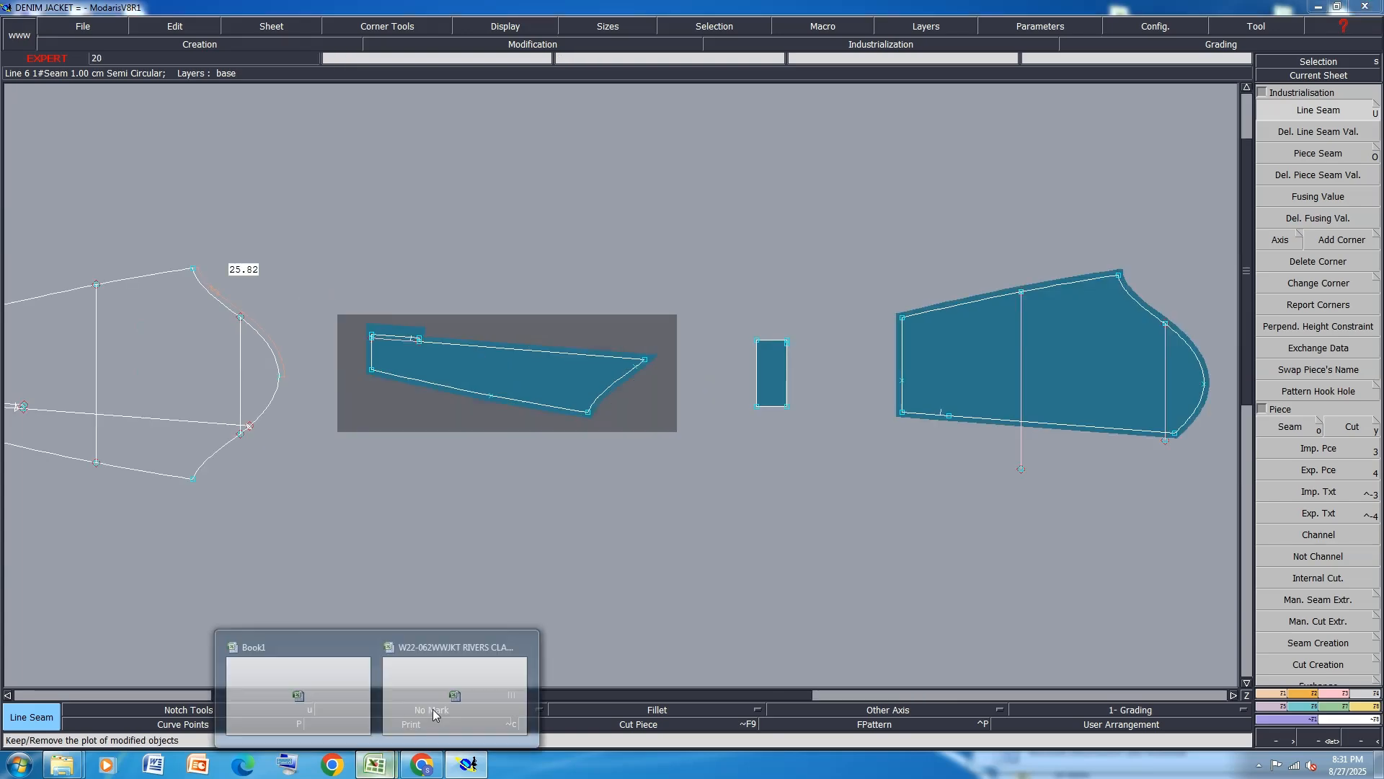
click(433, 714)
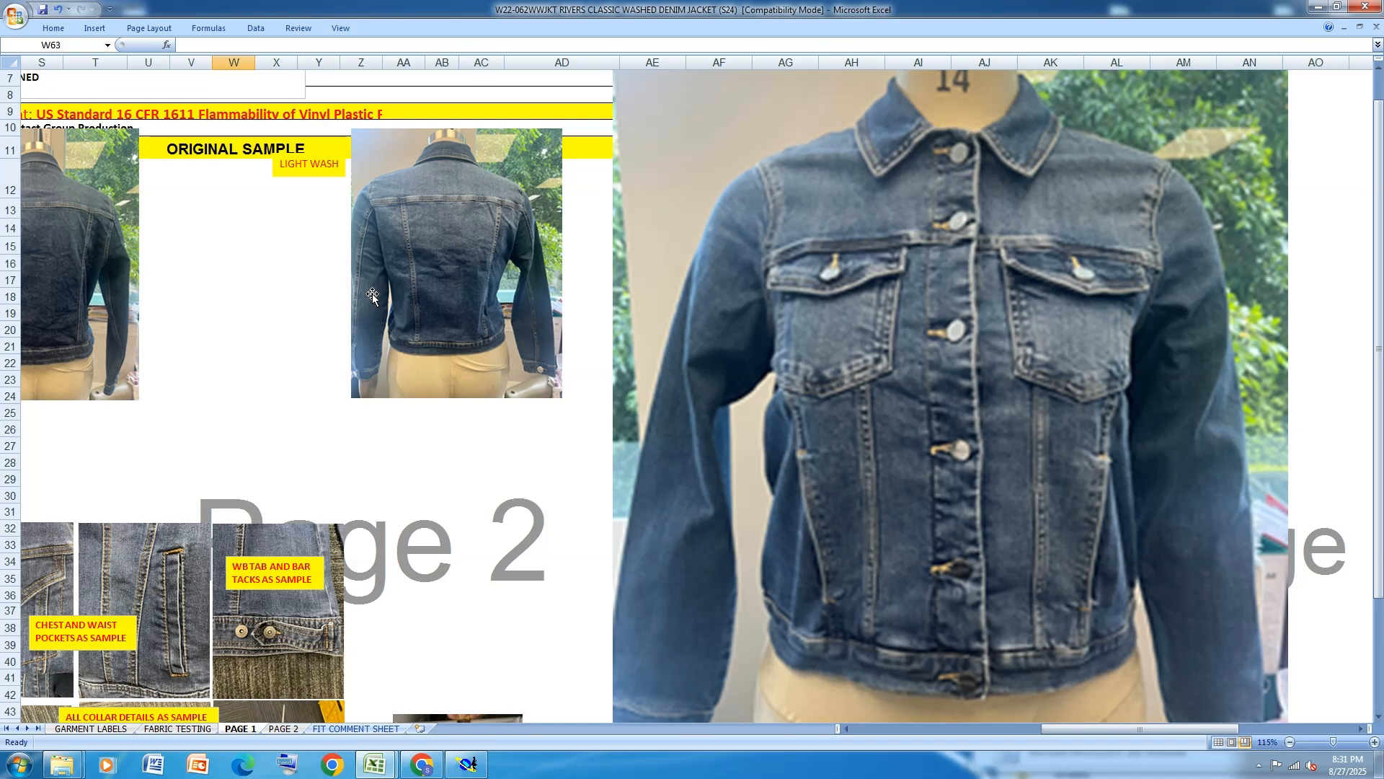
click(467, 765)
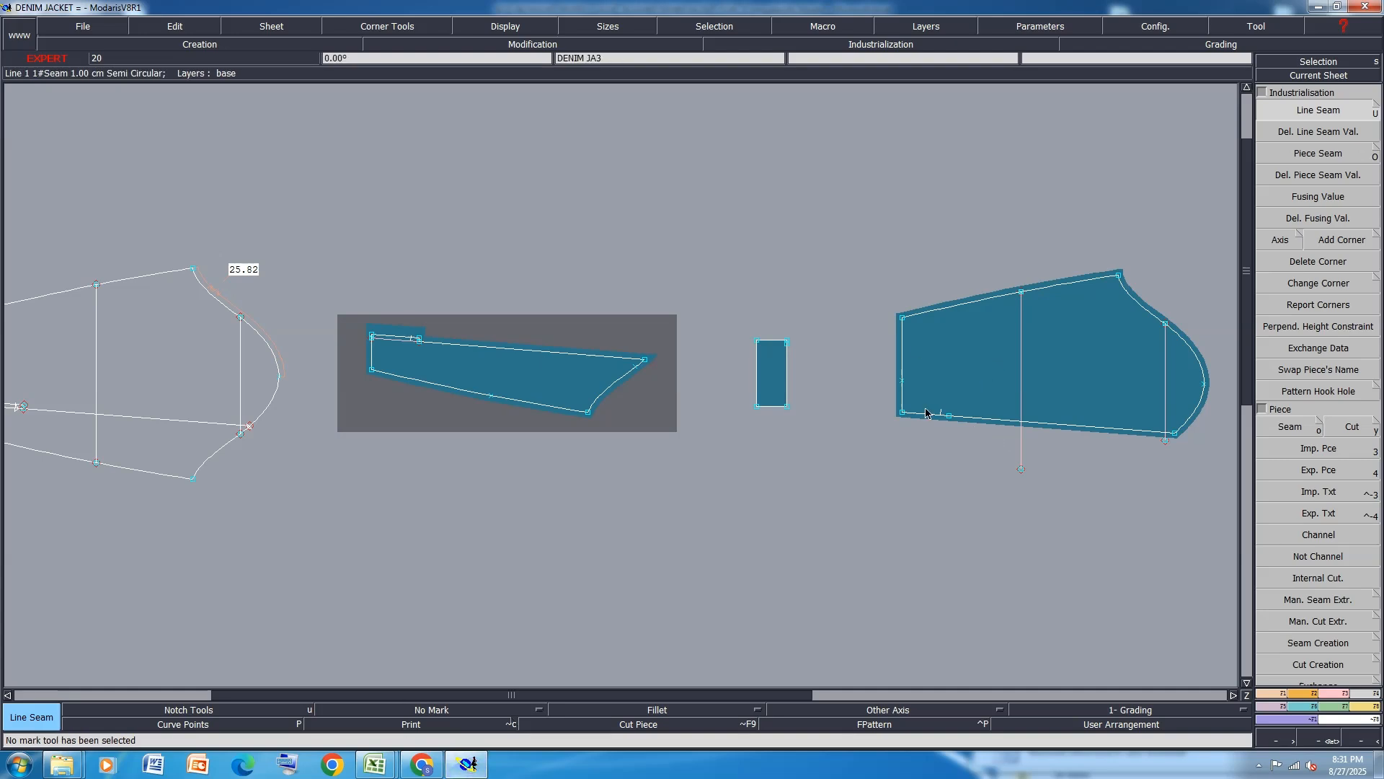
Undo the last Line Seam operation on the large top sleeve piece.
scroll(926, 413, up, 1)
key(u)
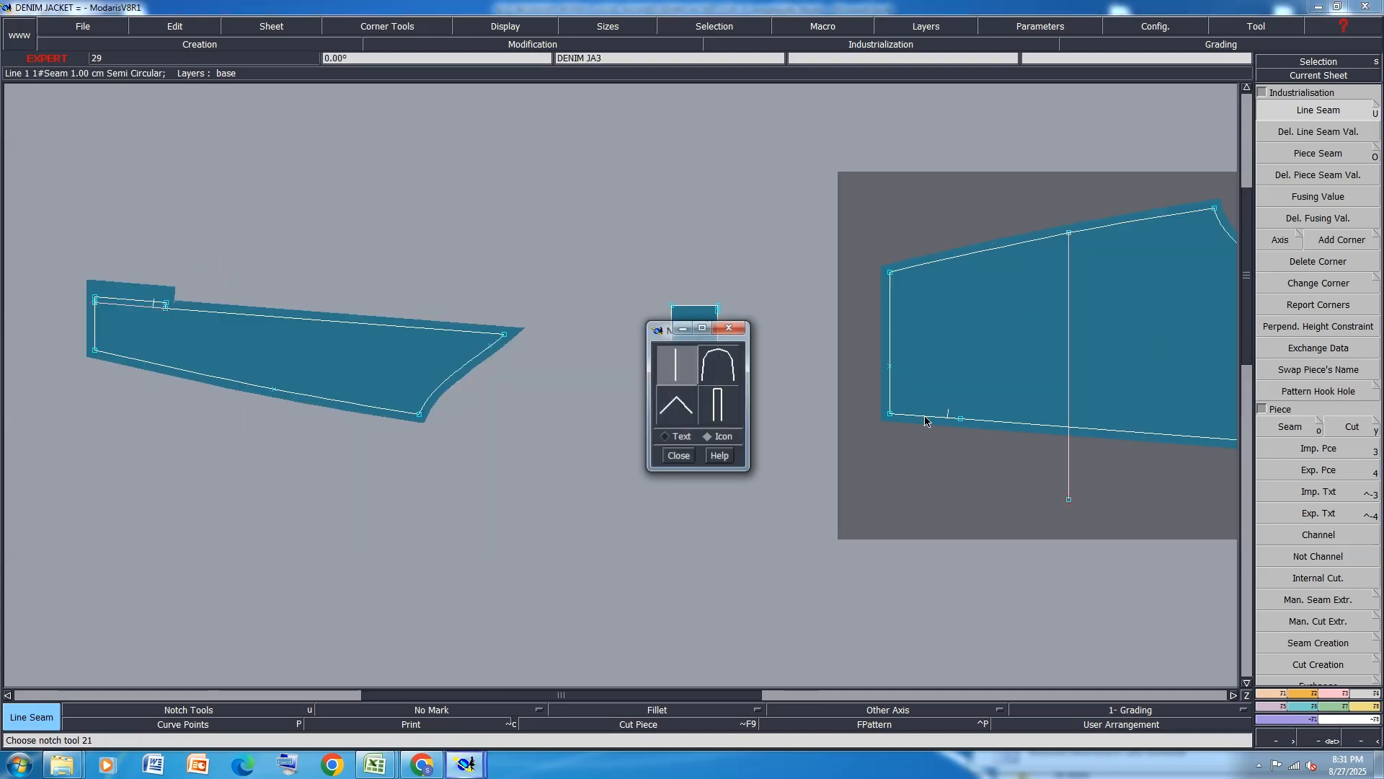
click(666, 459)
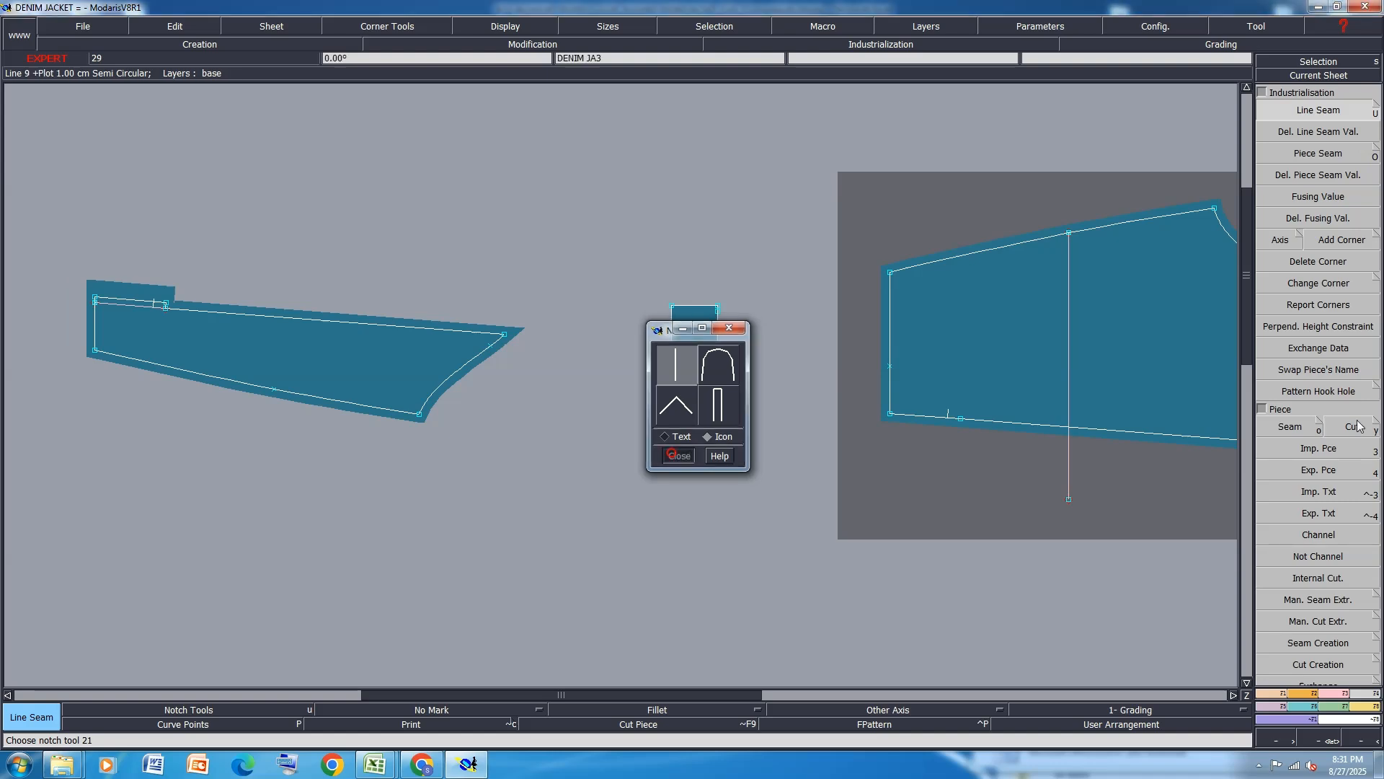
click(1297, 428)
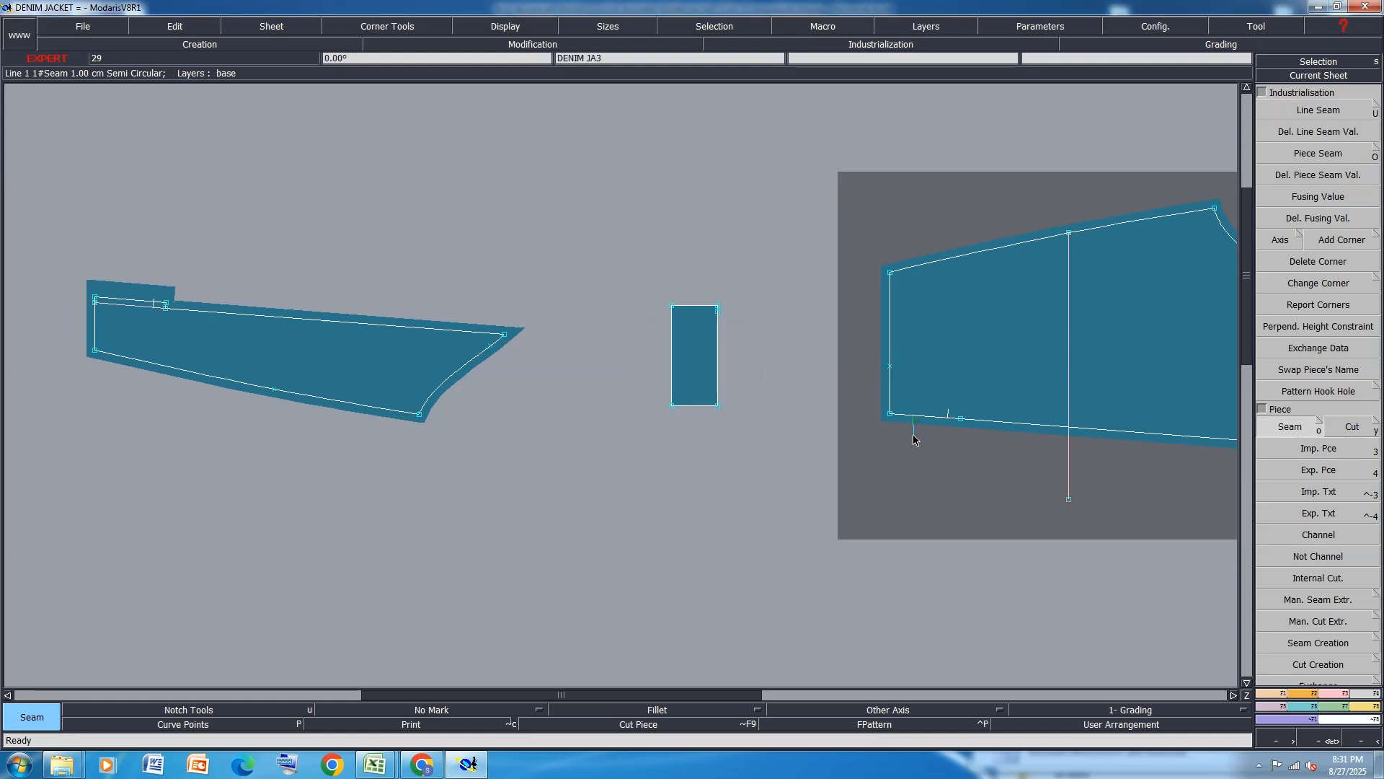
click(956, 437)
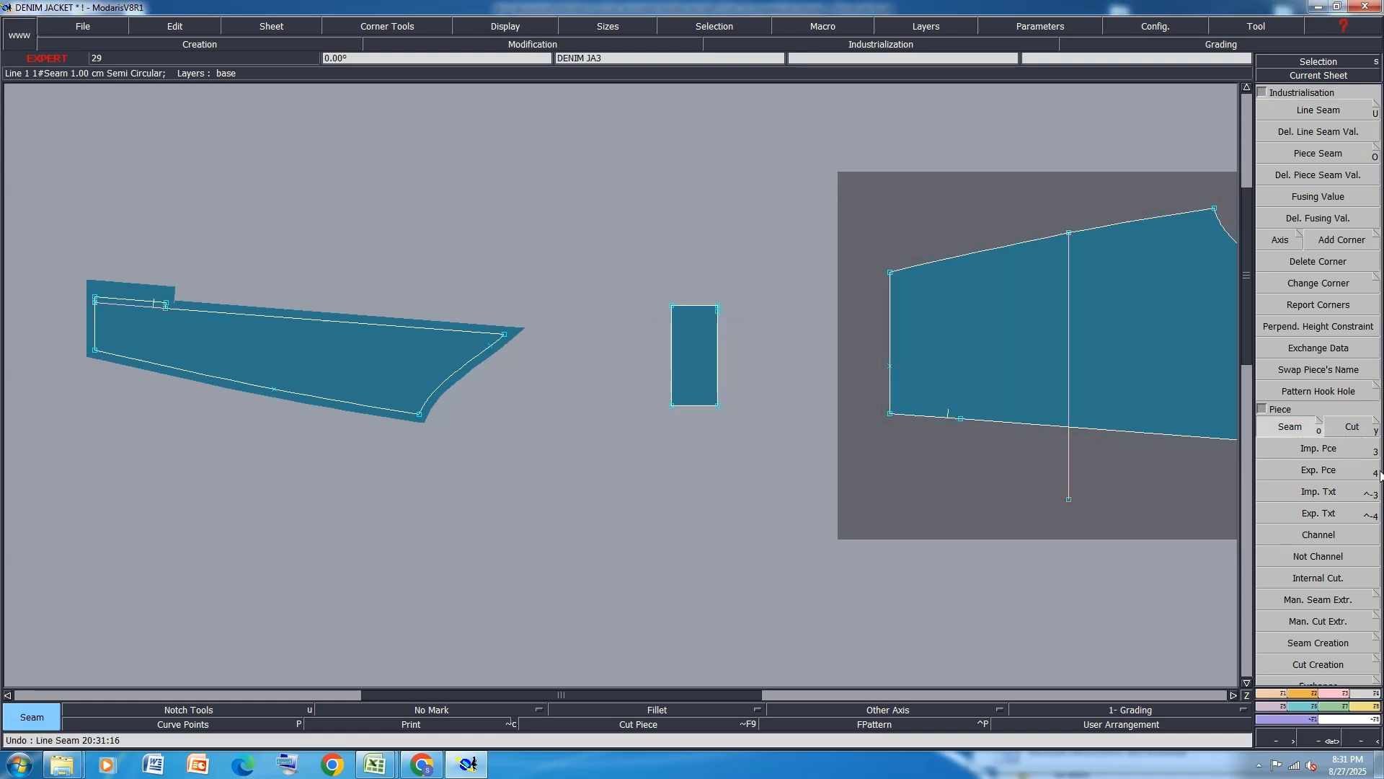
Set a 2 cm seam allowance on the top sleeve's short placket edge with Line Seam.
click(1318, 109)
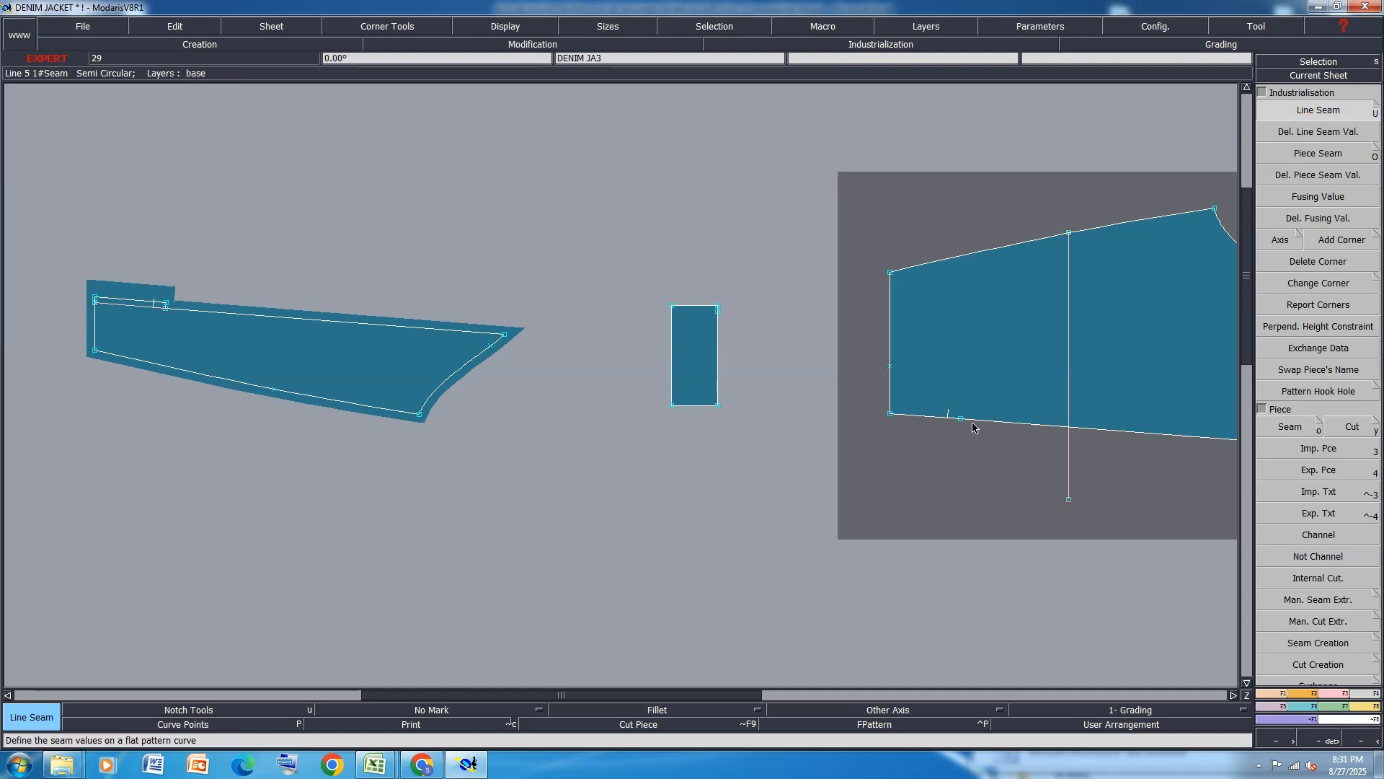
click(932, 435)
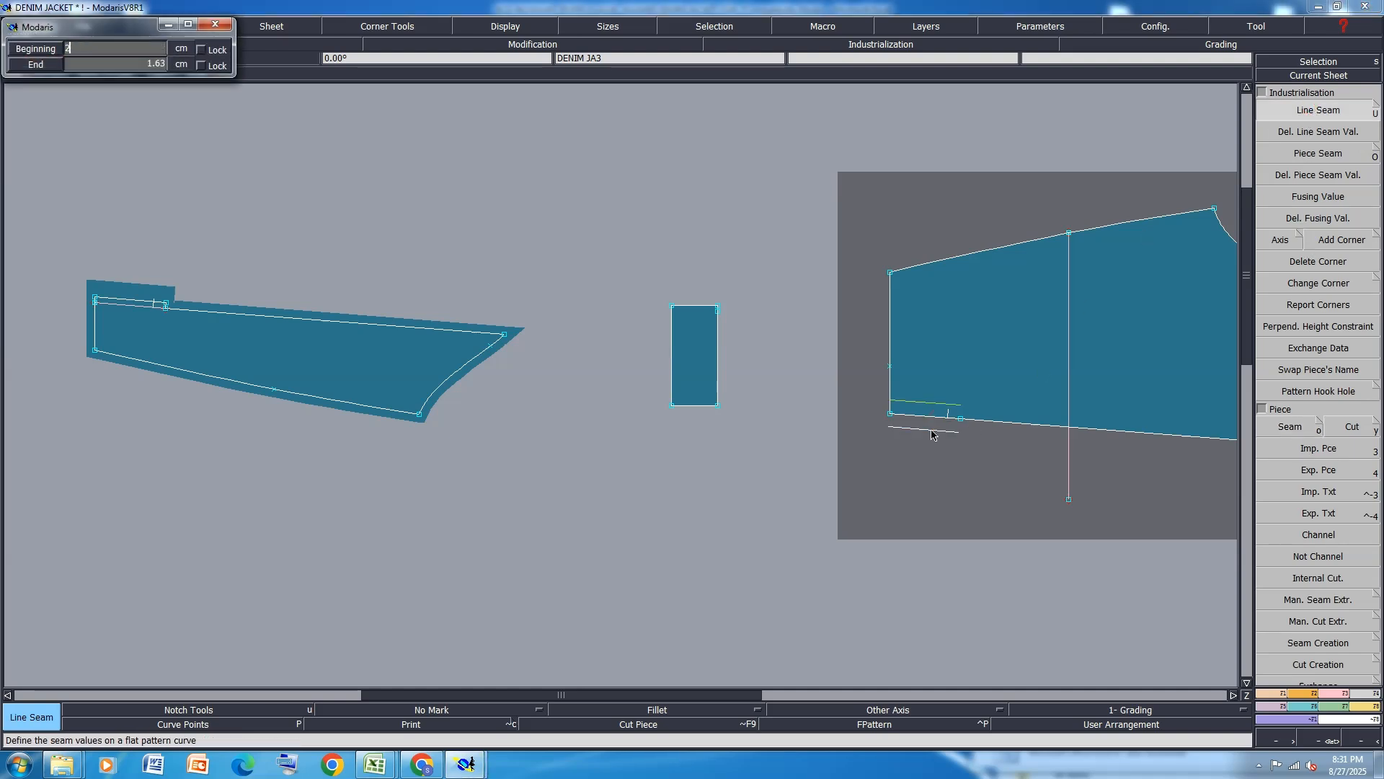
key(Return)
scroll(649, 430, down, 8)
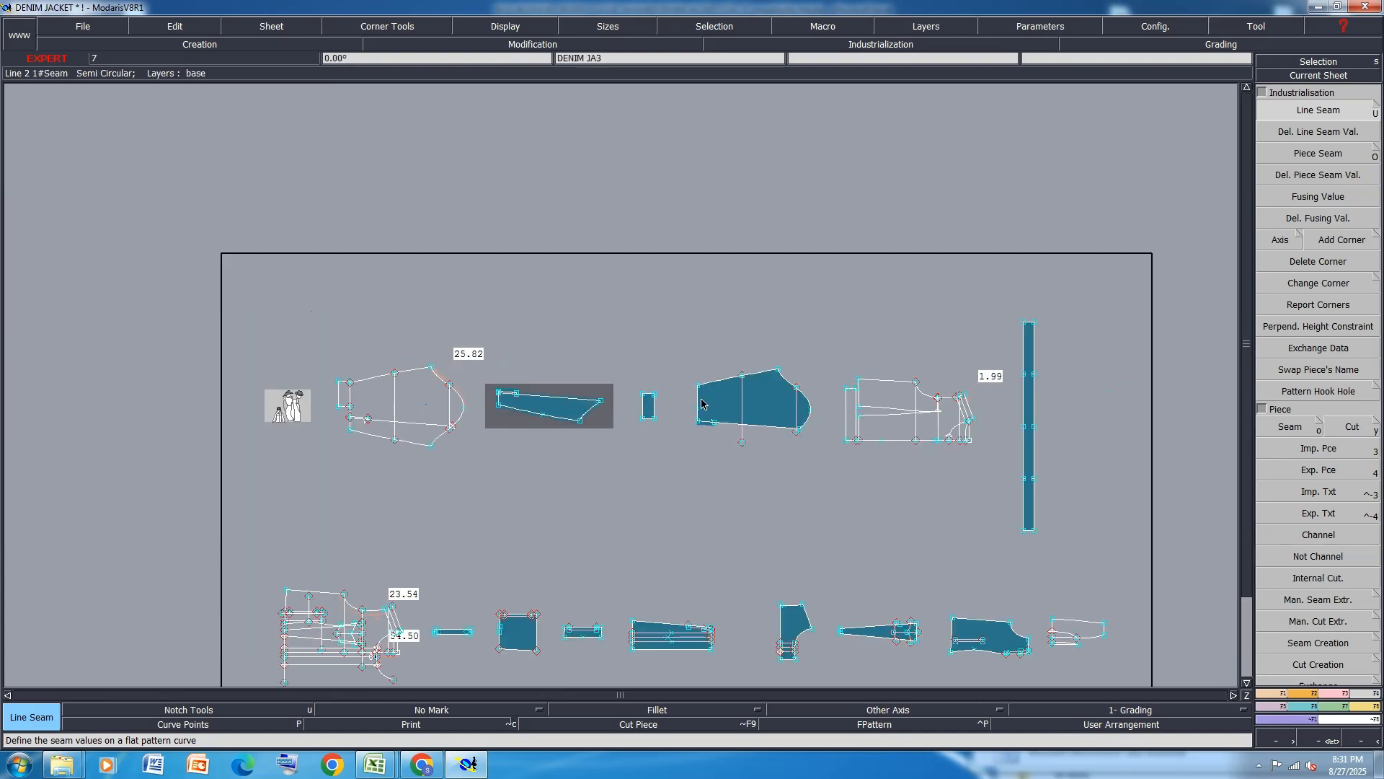
Select the whole top sleeve piece and apply a 1 cm seam allowance to all its edges.
scroll(716, 405, up, 7)
drag(1088, 265, 628, 528)
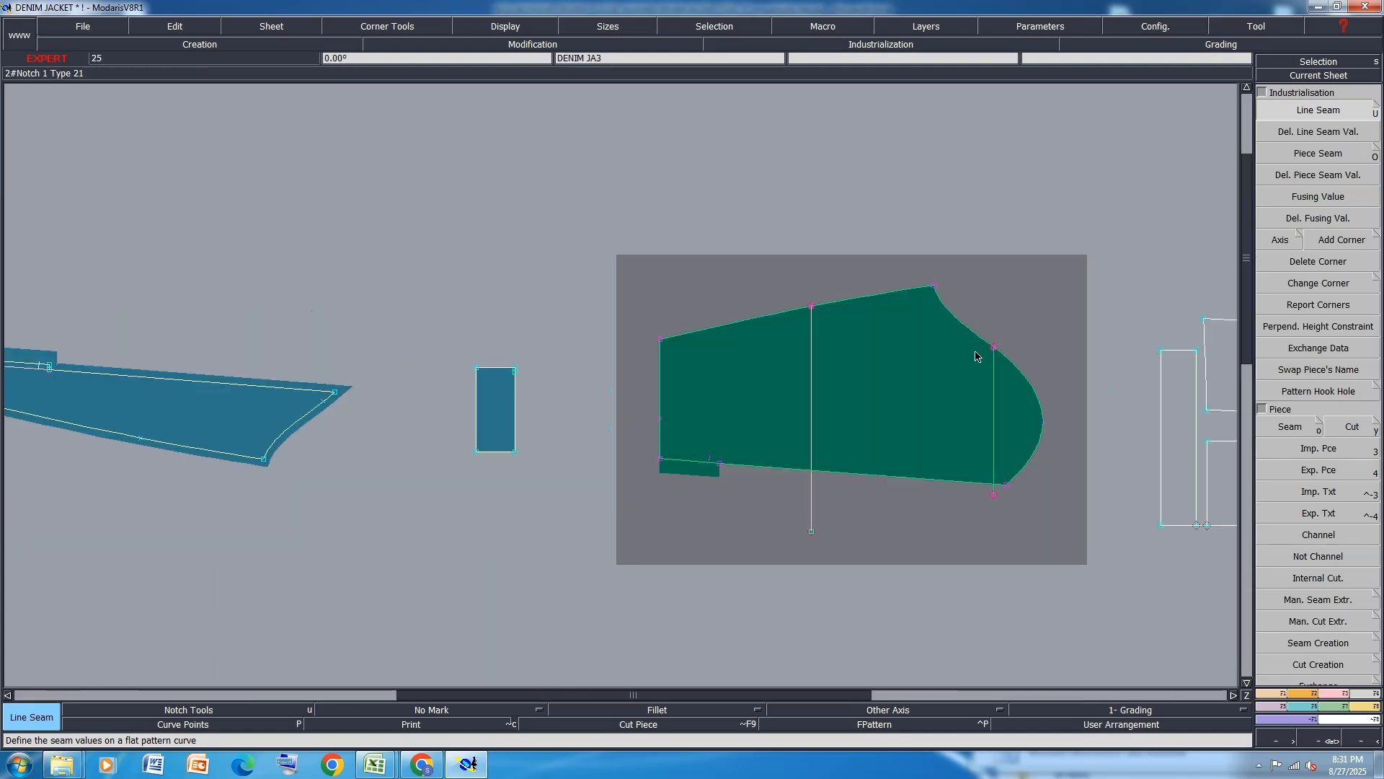
click(900, 262)
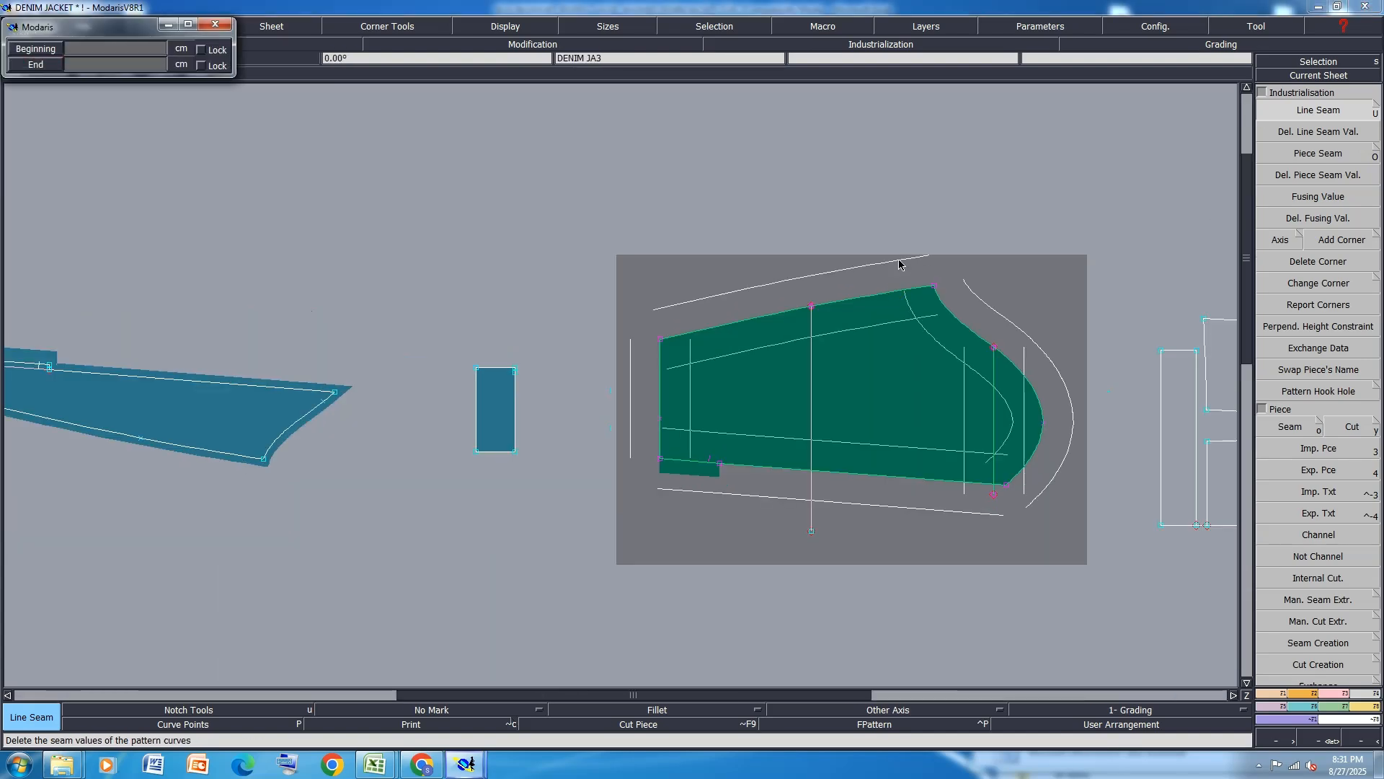
key(Return)
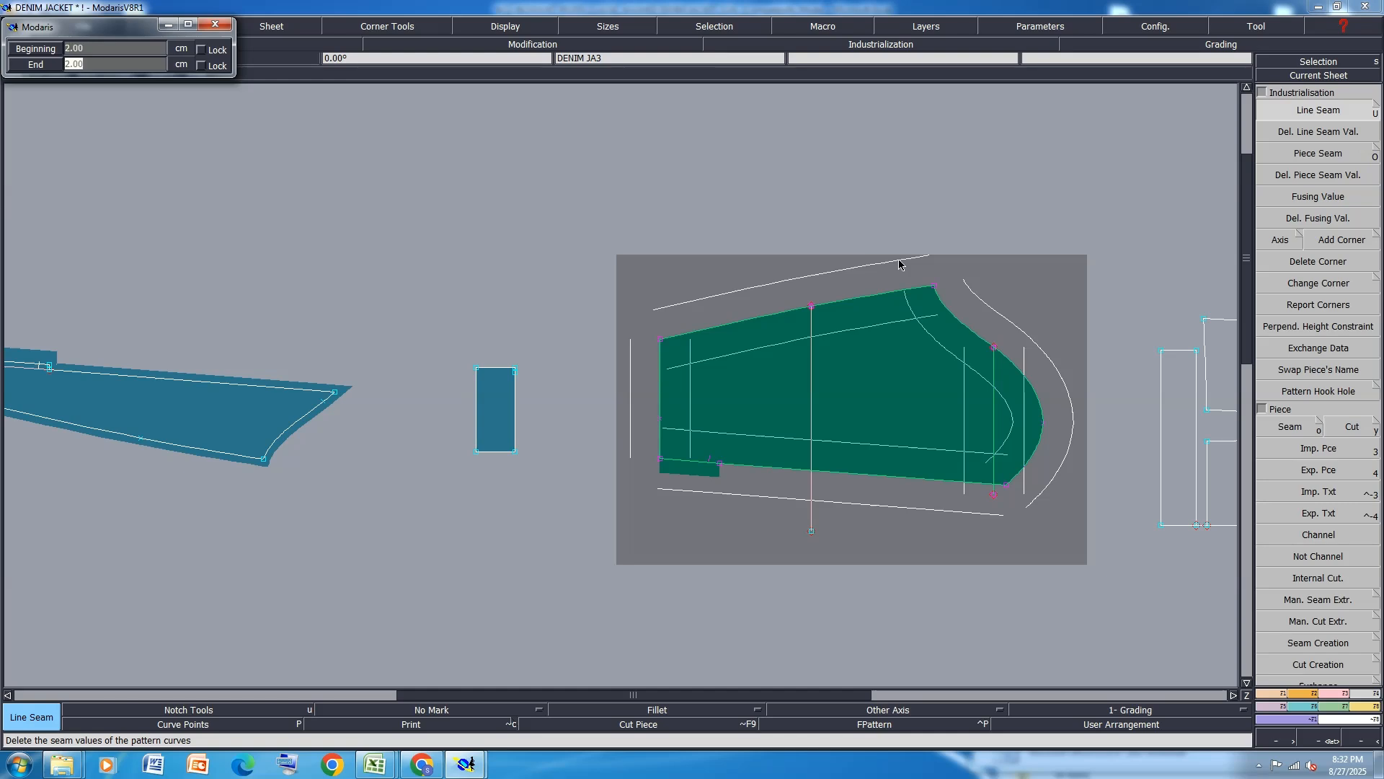
text(1)
key(Return)
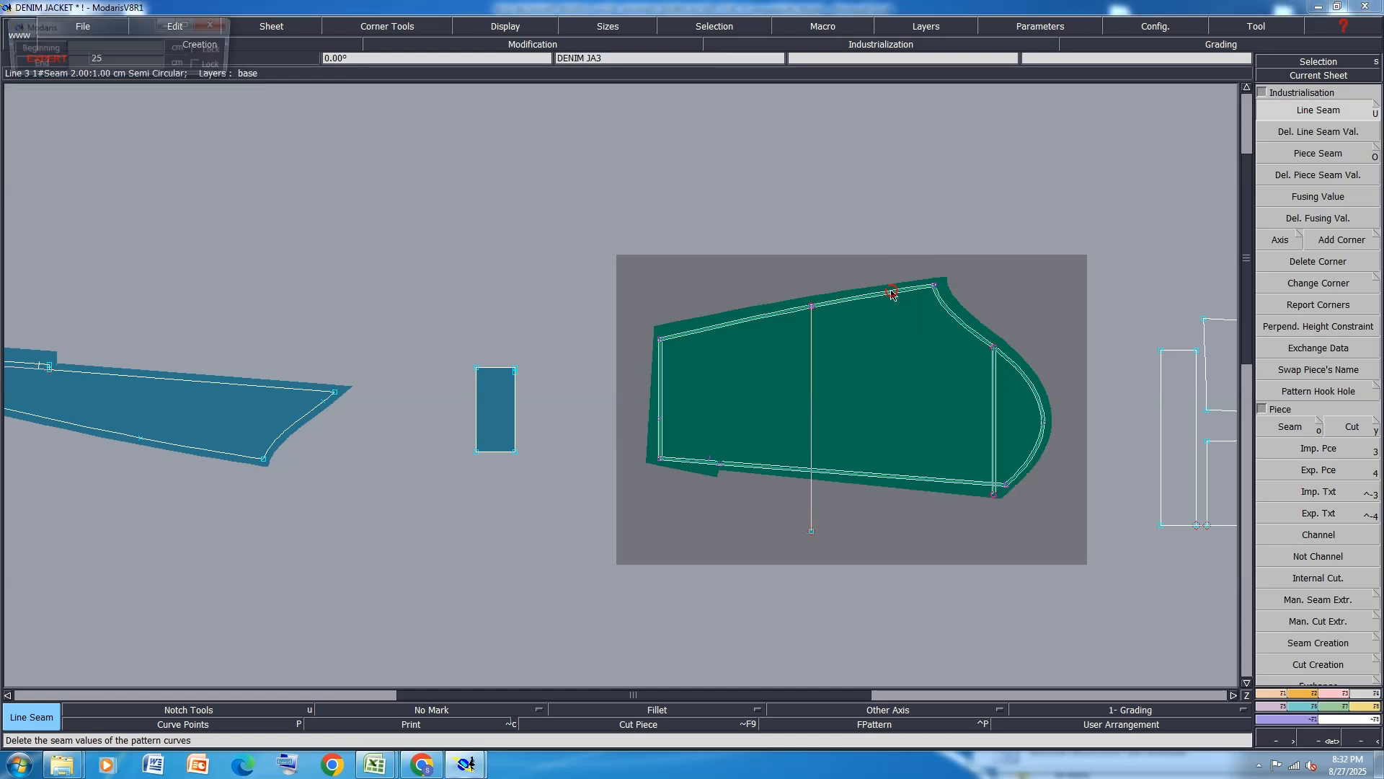
key(Return)
text(1)
key(Return)
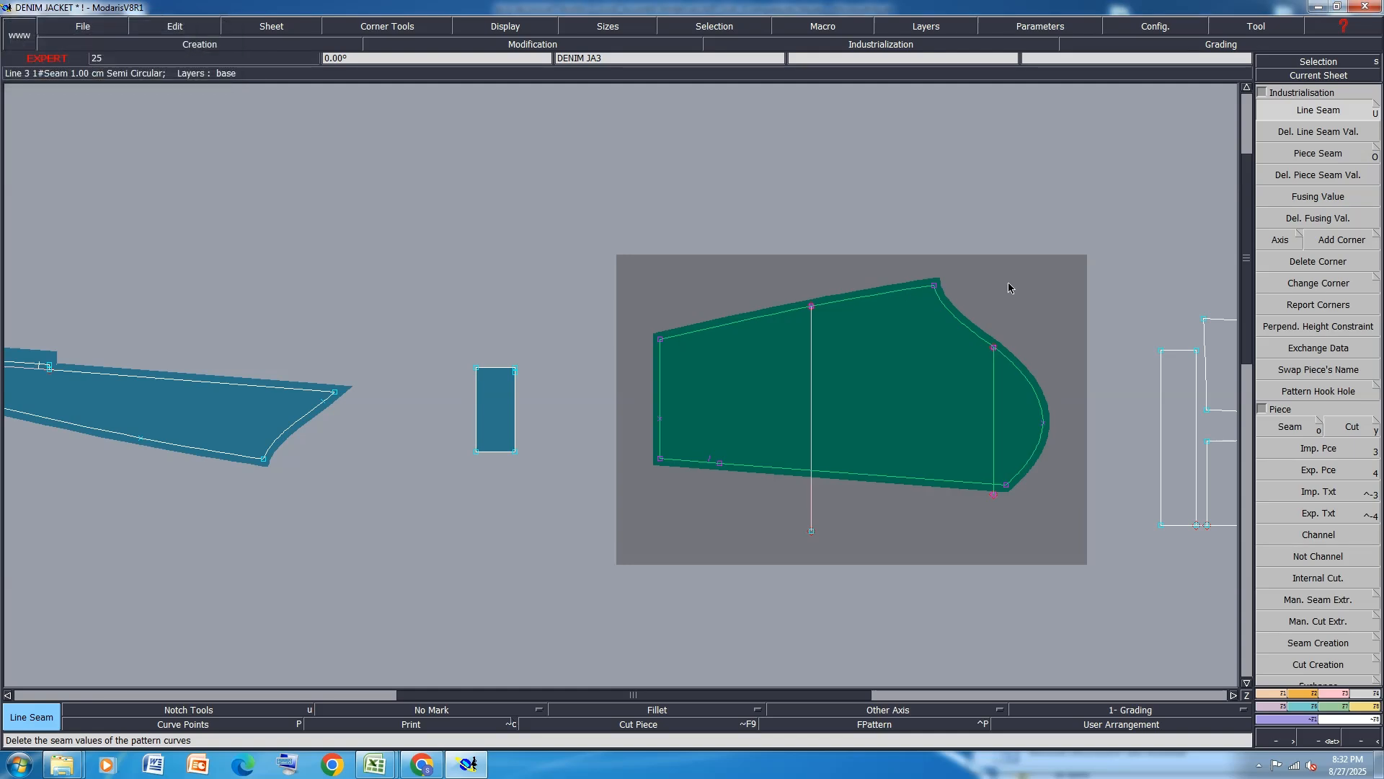
Set the seam allowance of only the top sleeve's short placket edge to 2 cm at both ends.
click(1036, 290)
click(679, 462)
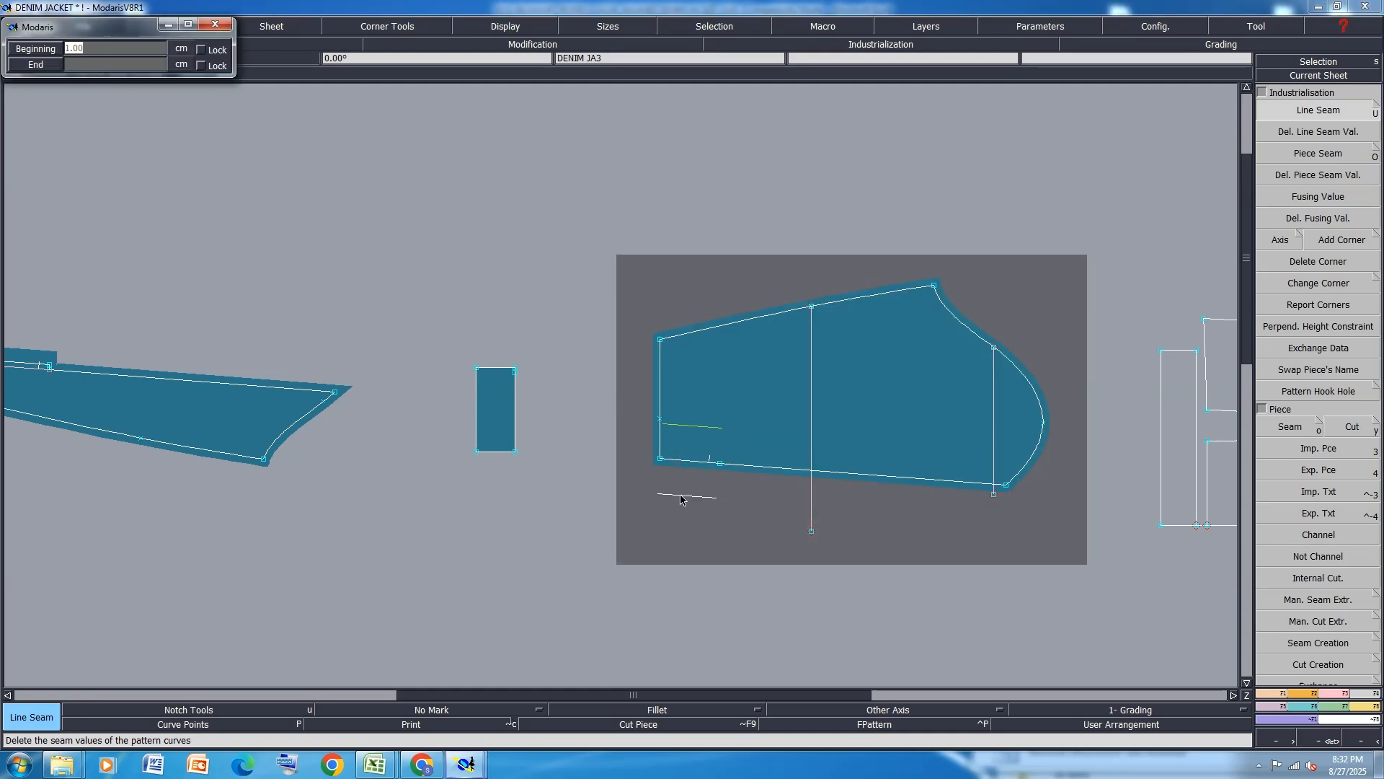
text(2)
key(Return)
text(2)
key(Return)
scroll(698, 469, down, 4)
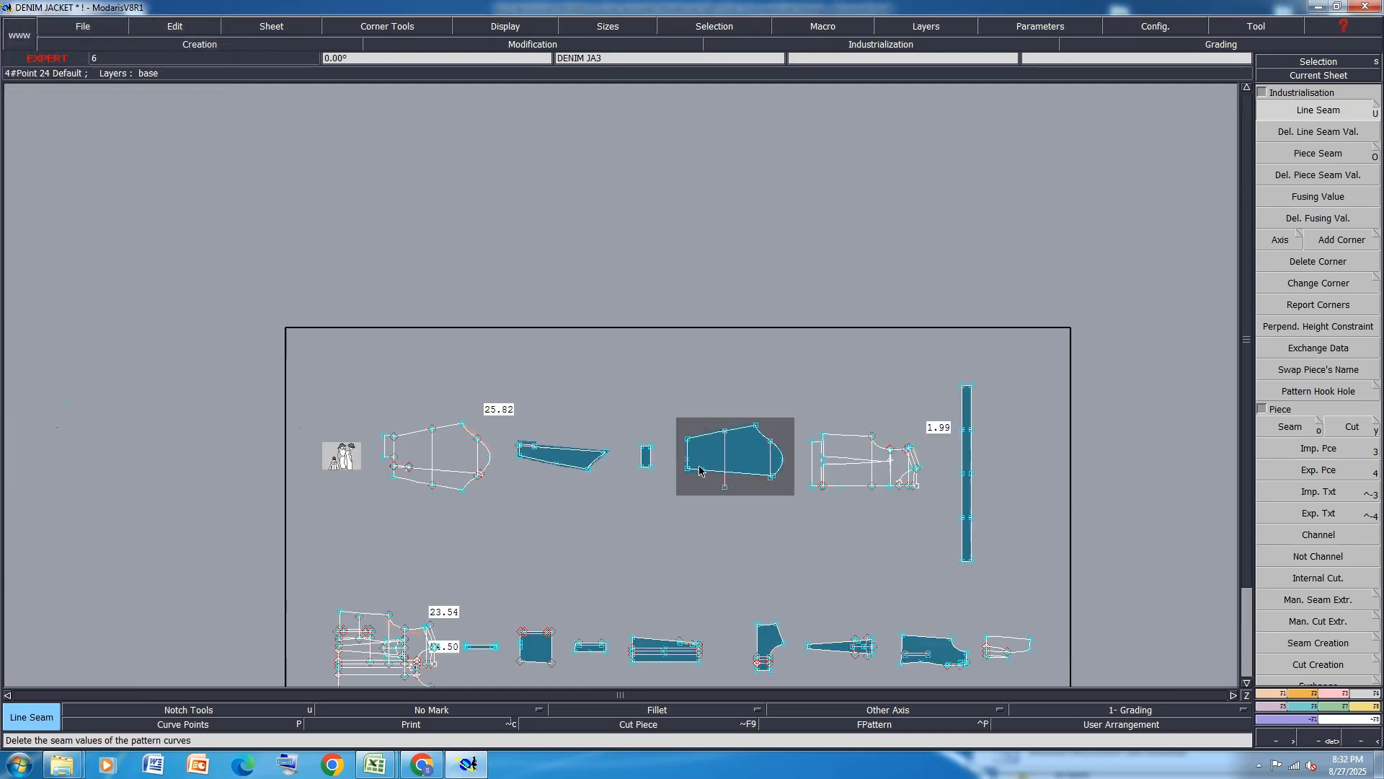
Unfold the small rectangular piece between the two sleeve pieces about its short lower edge with Sym 2Pts.
scroll(685, 512, up, 3)
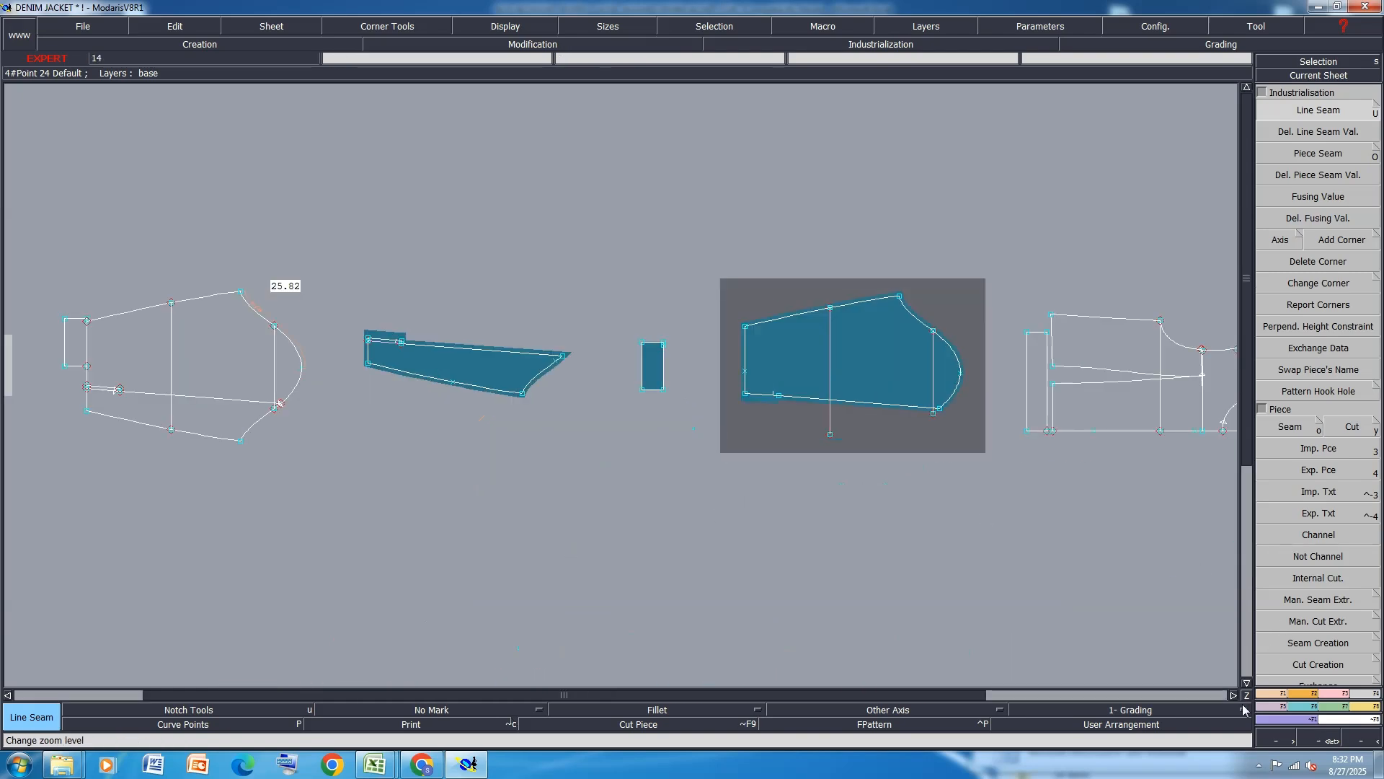
click(1280, 709)
click(1325, 222)
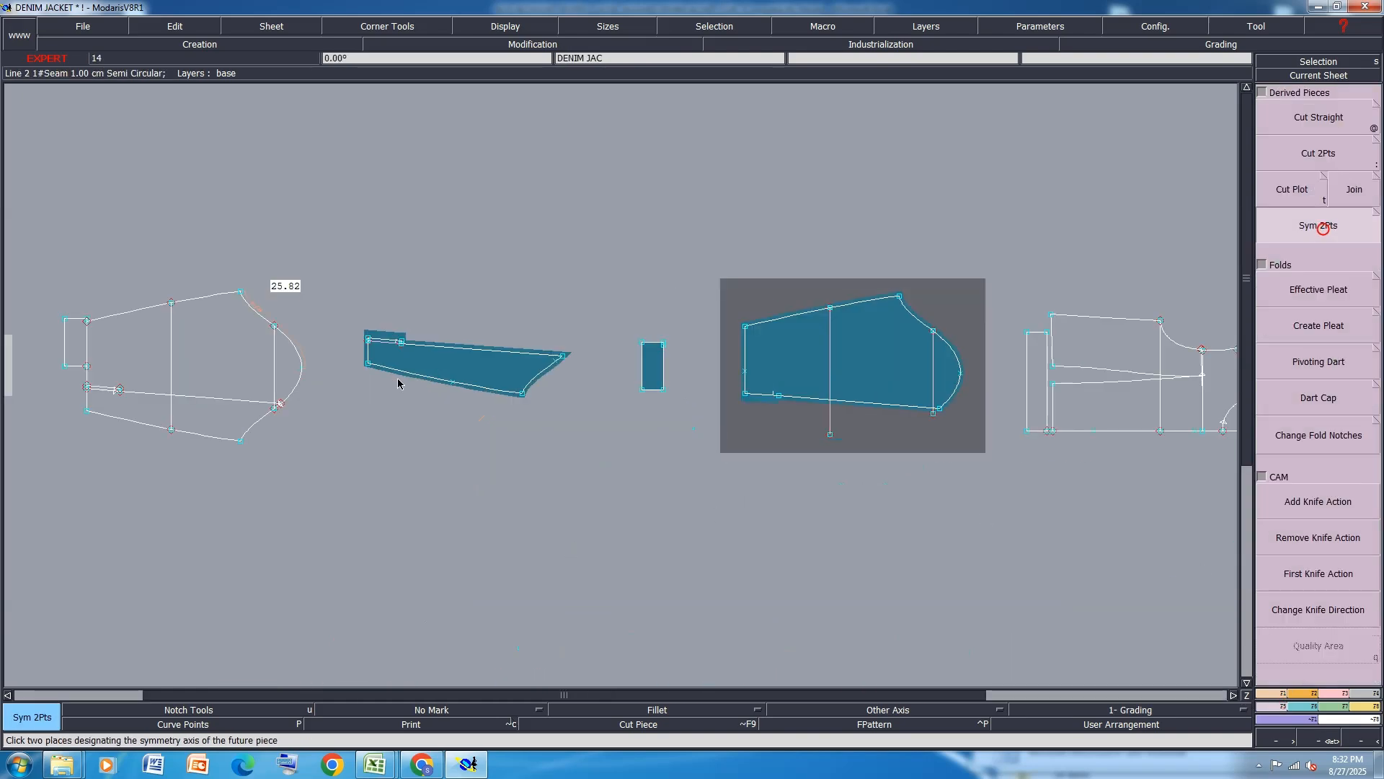
click(663, 390)
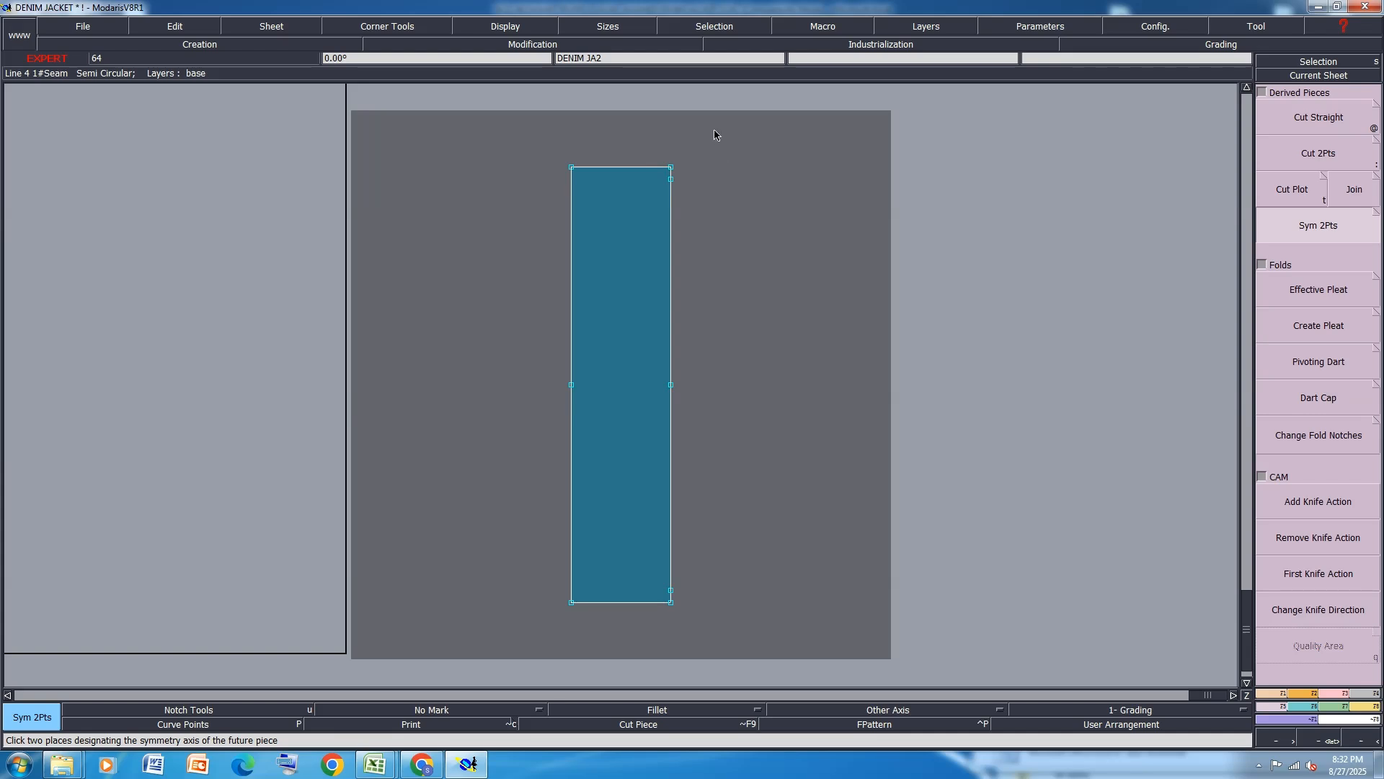
Apply a 1.25 cm seam allowance to all edges of the unfolded rectangular piece with Line Seam.
click(1362, 693)
click(1342, 115)
click(668, 232)
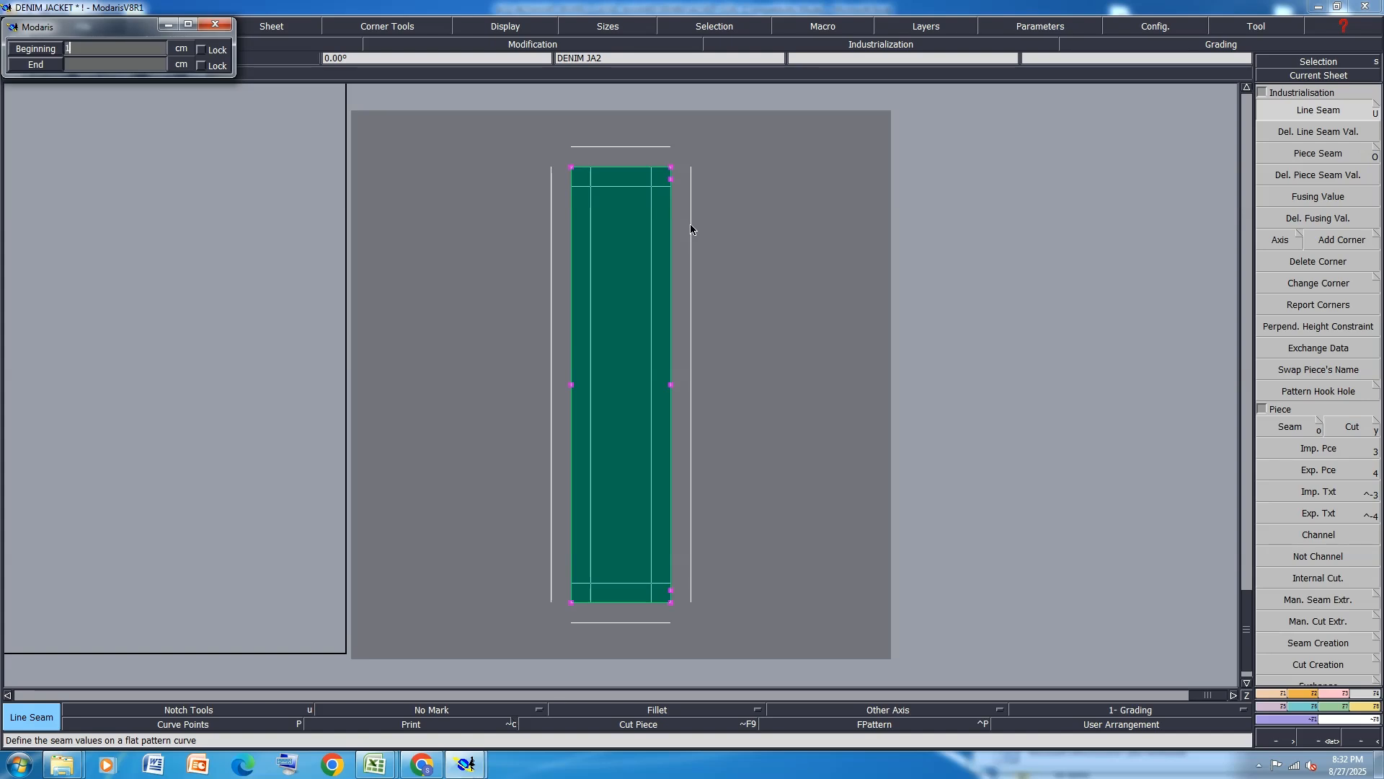
text(.25)
key(Return)
Delete the sheet of the original half-length rectangular piece and rearrange all sheets on the desk.
key(j)
click(486, 264)
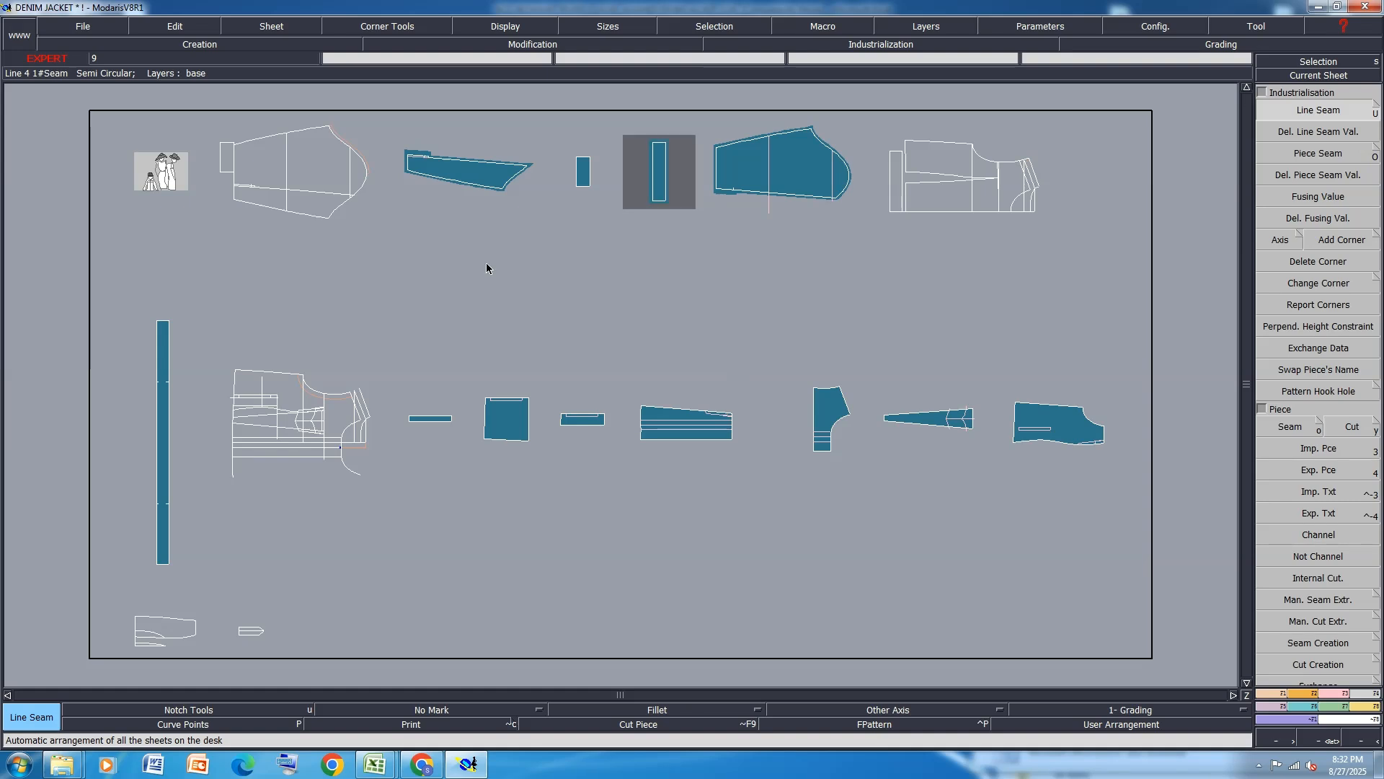
click(570, 182)
key(Delete)
click(580, 182)
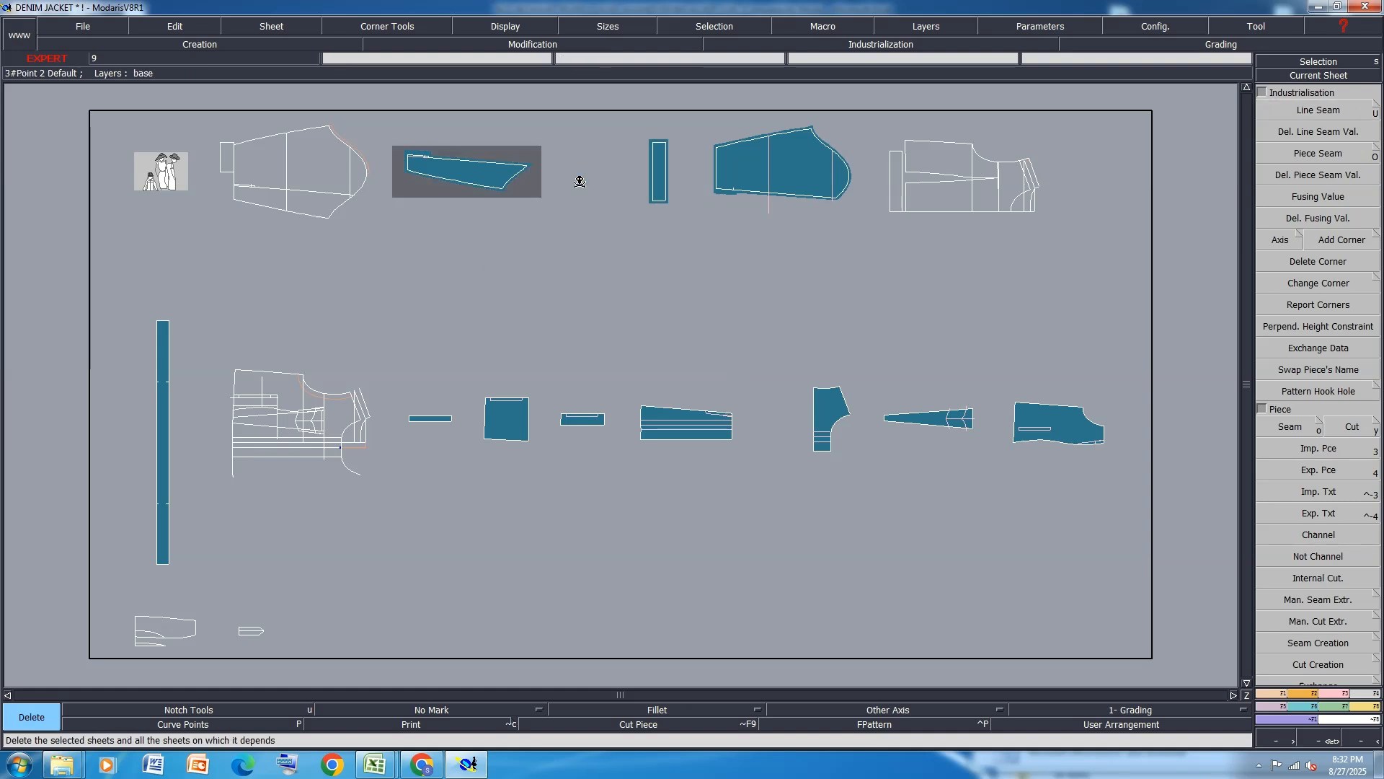
key(j)
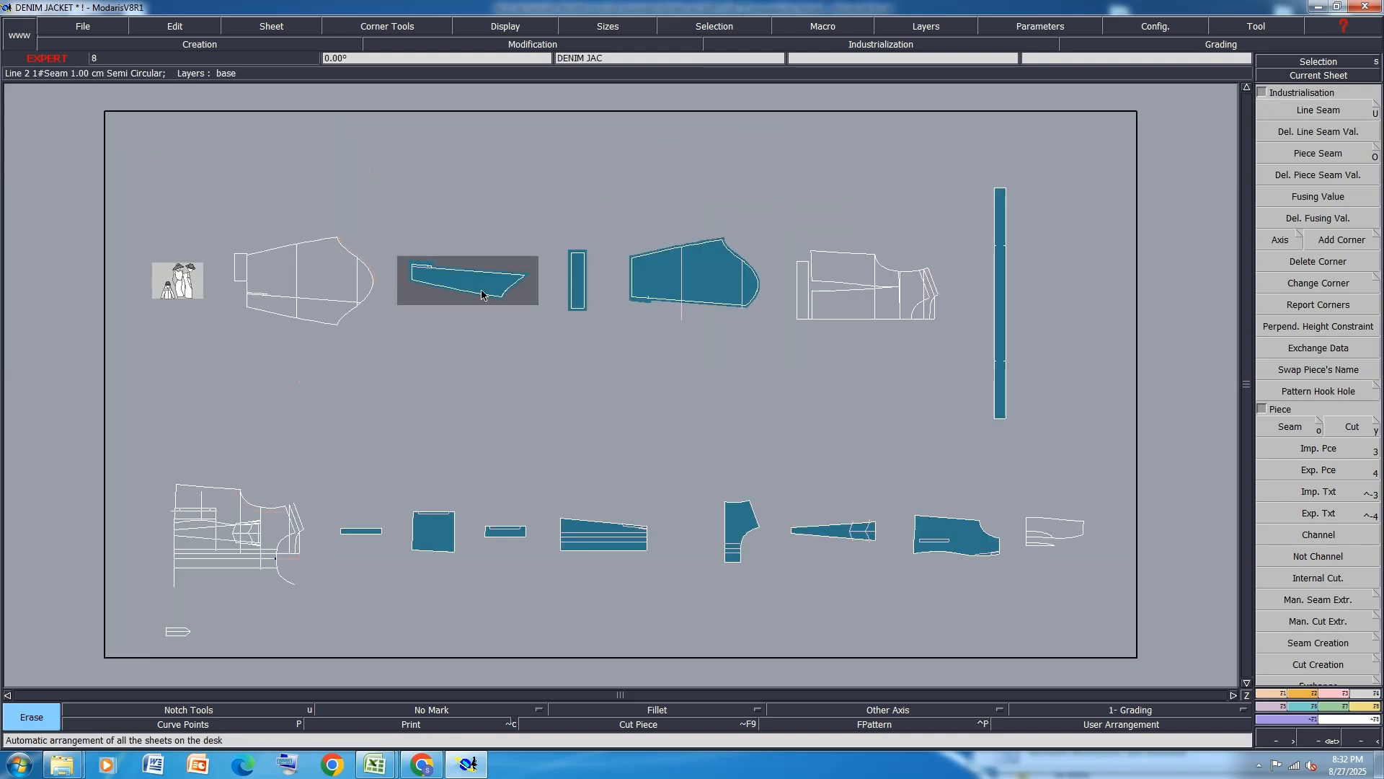
Set a 2 cm seam allowance on the under sleeve's long upper edge beyond the placket, and save the model.
scroll(425, 273, up, 3)
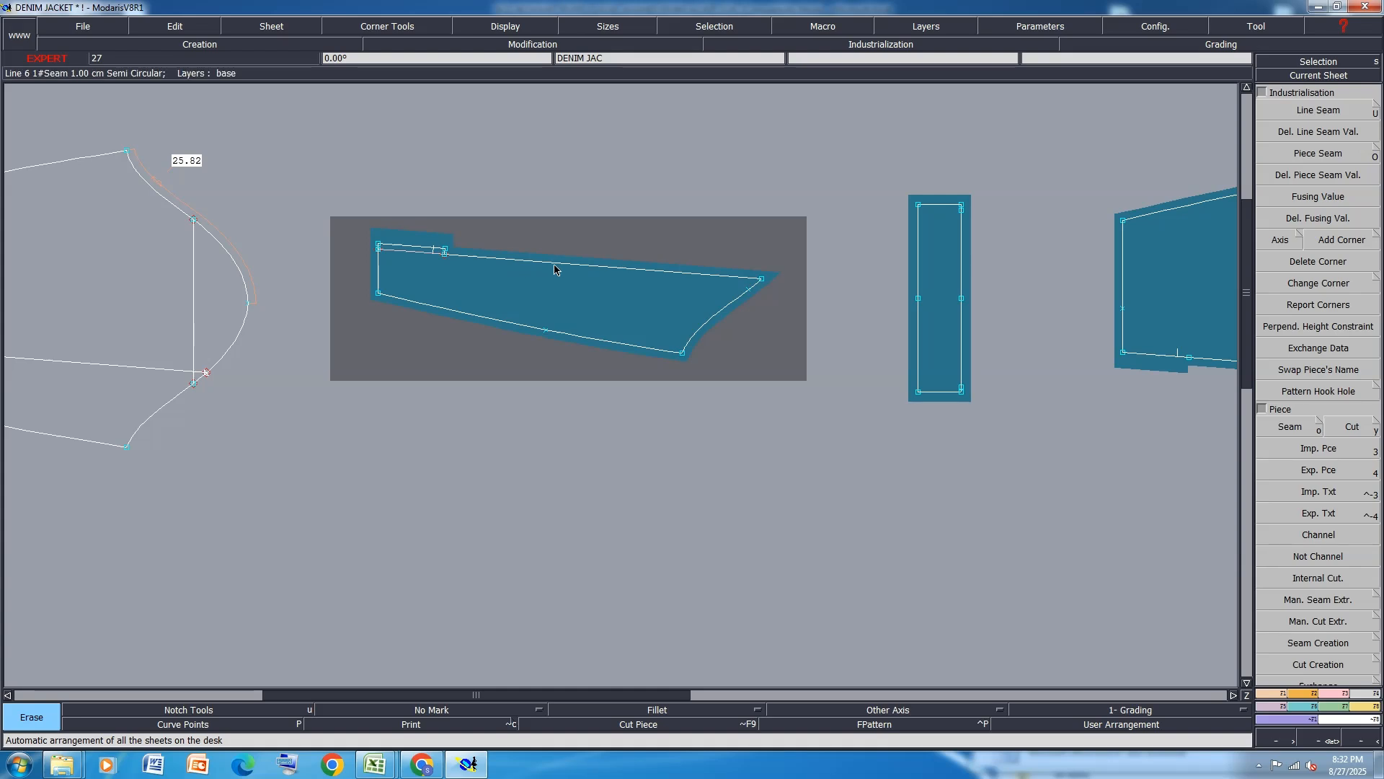
key(u)
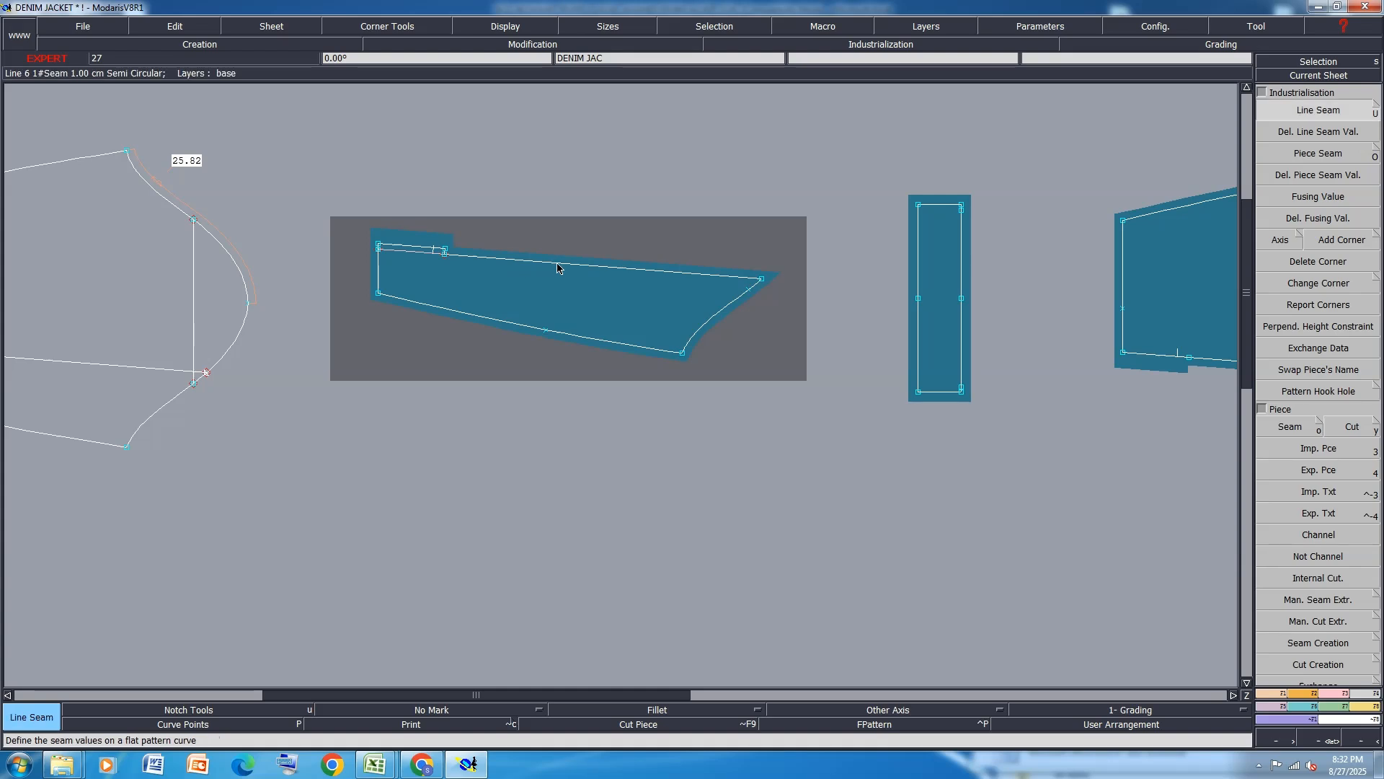
click(554, 265)
text(2)
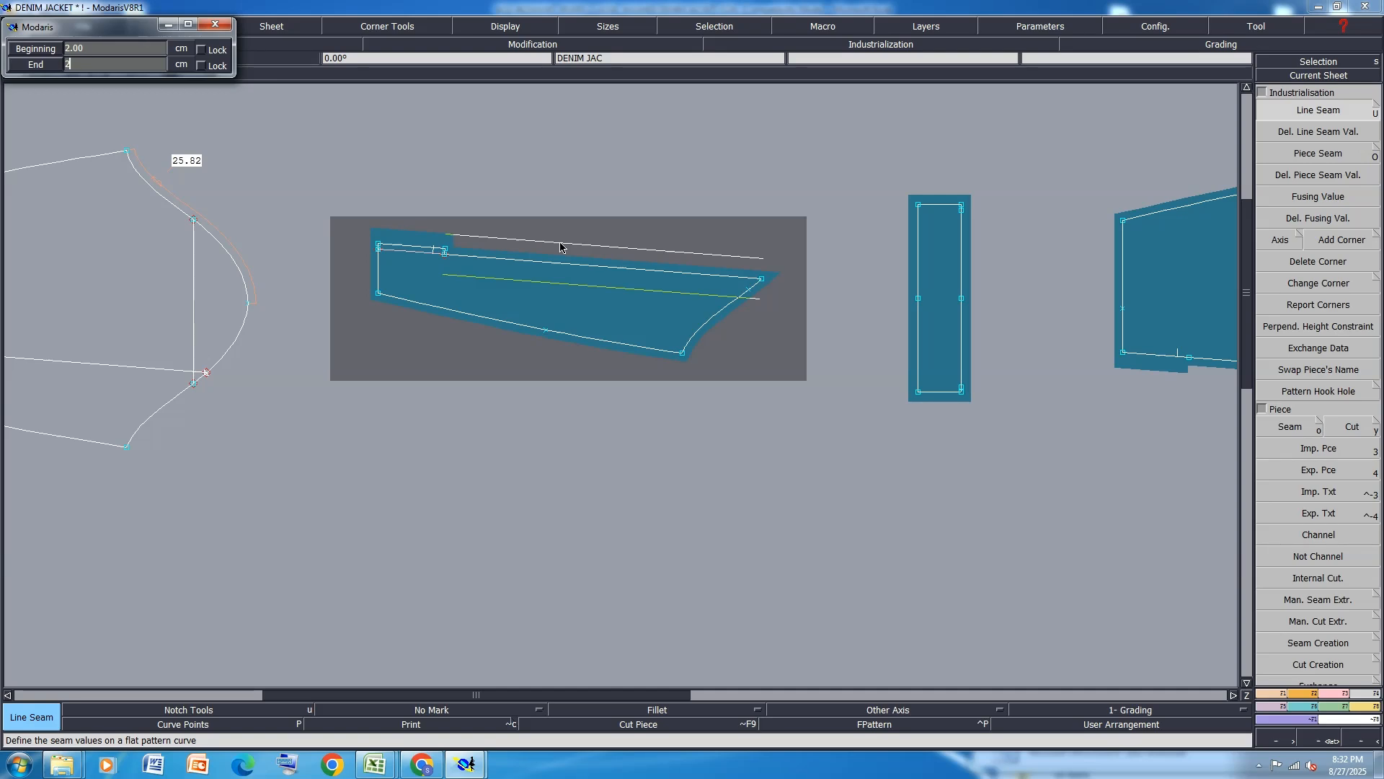
key(Return)
key(ctrl+s)
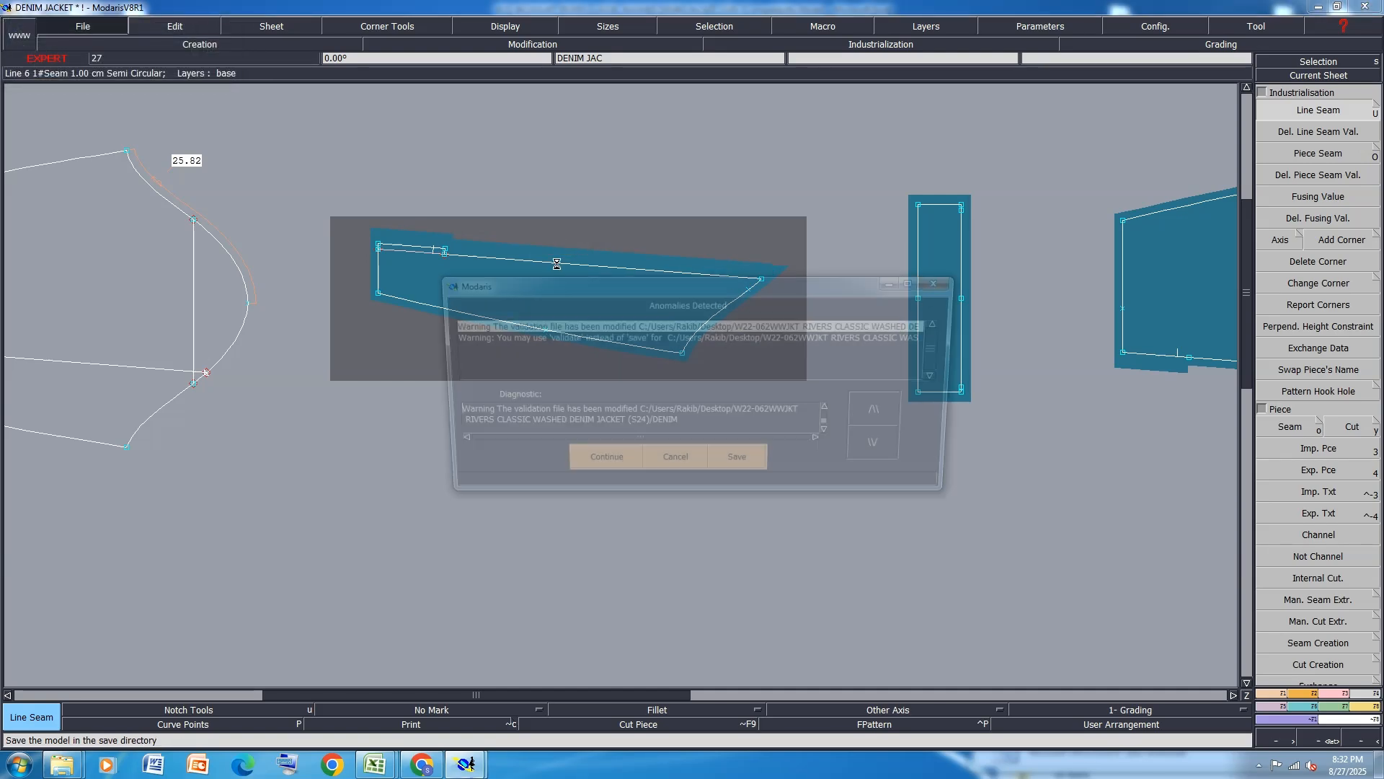
click(606, 469)
Consult the front view and waist pocket sample photos in the Excel tech pack, and return to the Modaris pattern.
scroll(636, 278, down, 4)
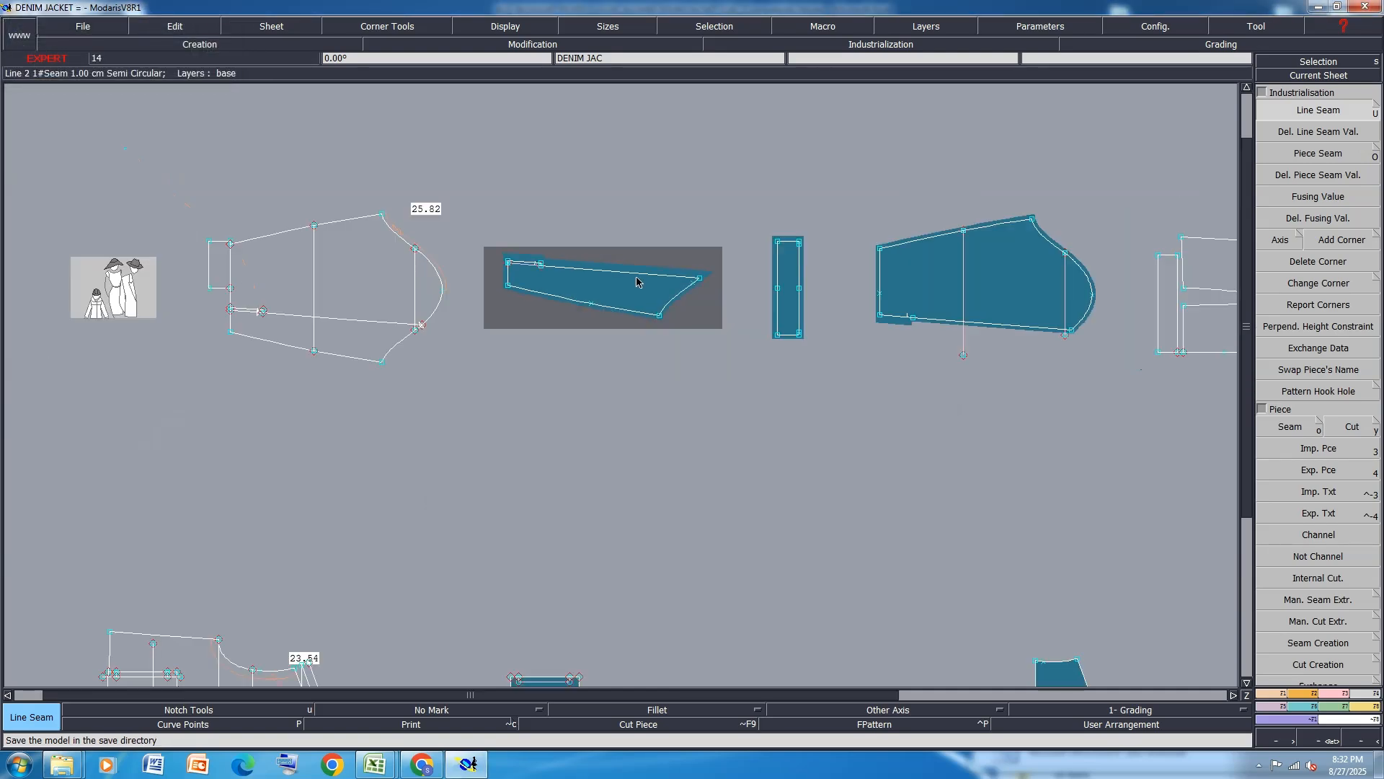
scroll(1100, 546, up, 2)
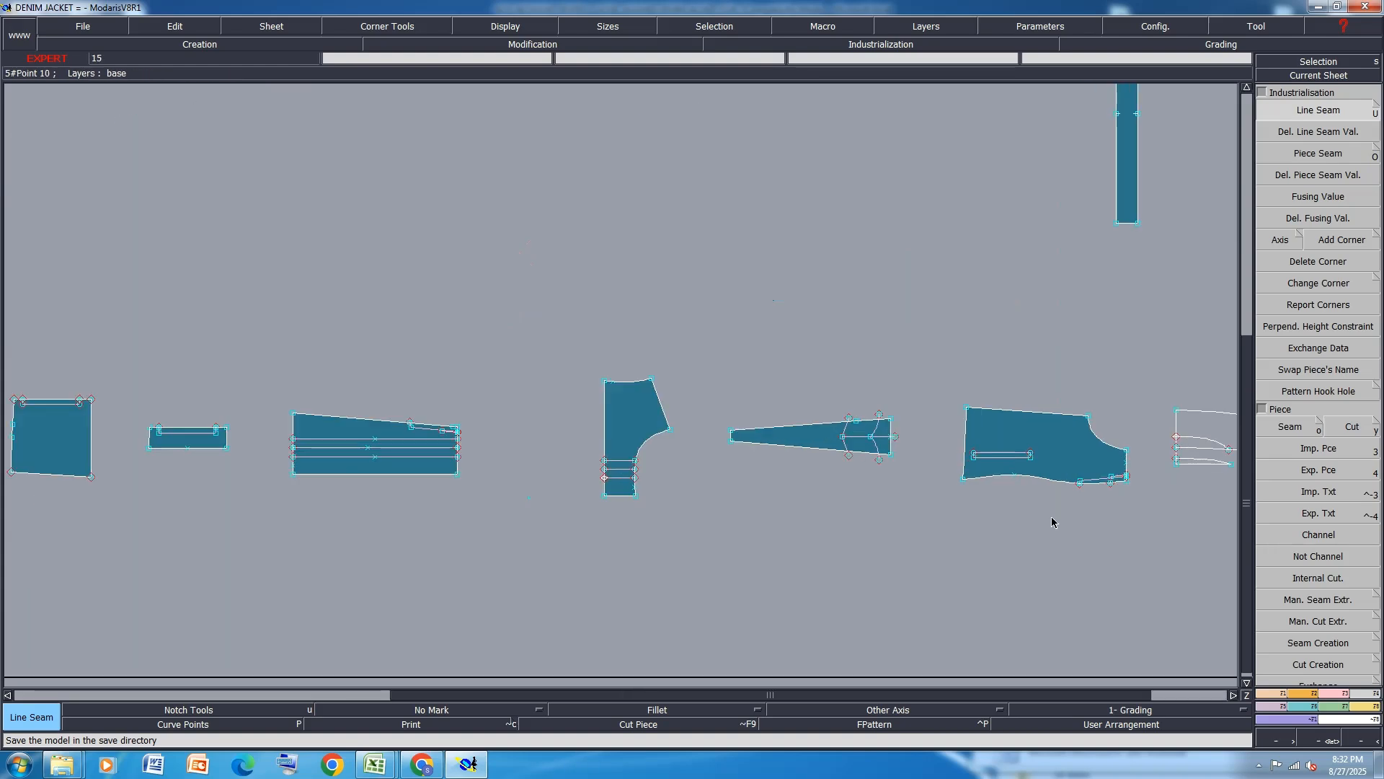
click(933, 513)
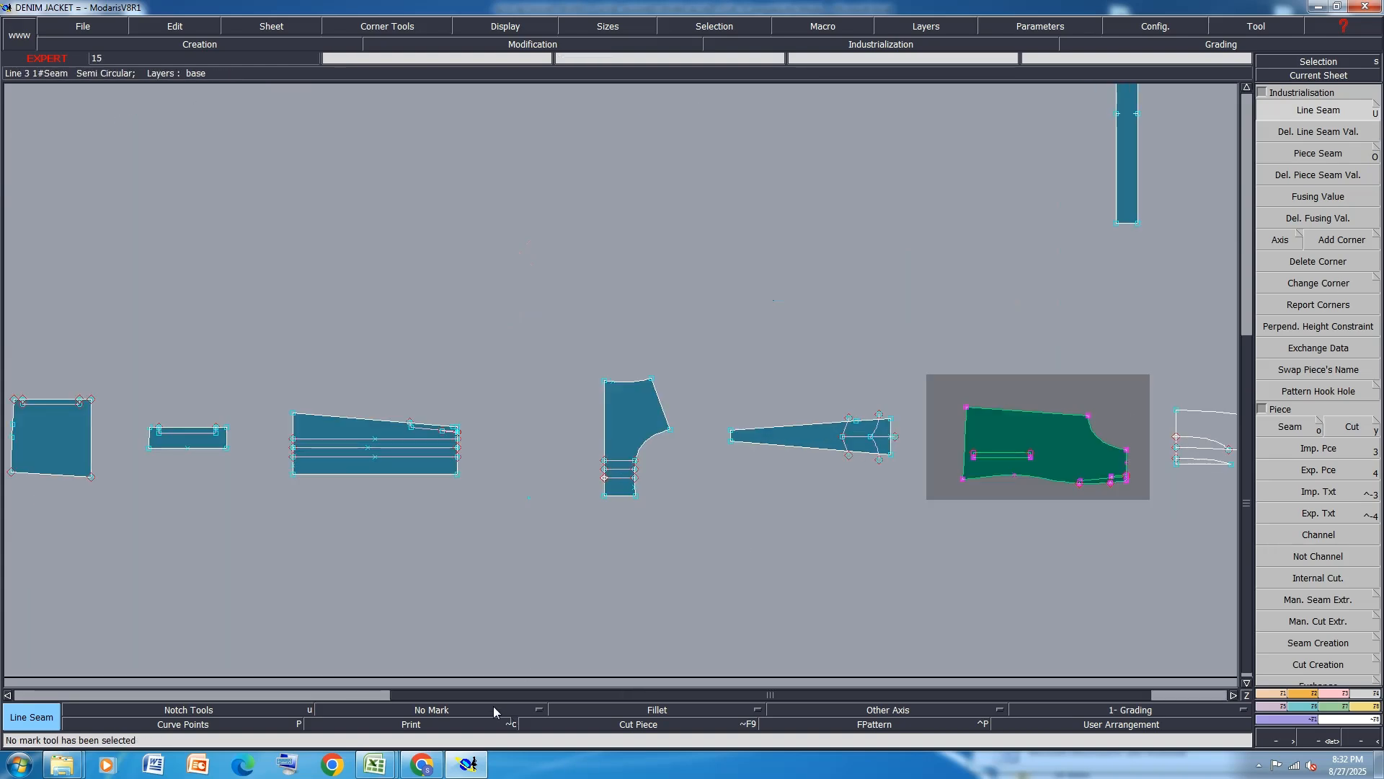
mouse_move(375, 765)
click(455, 684)
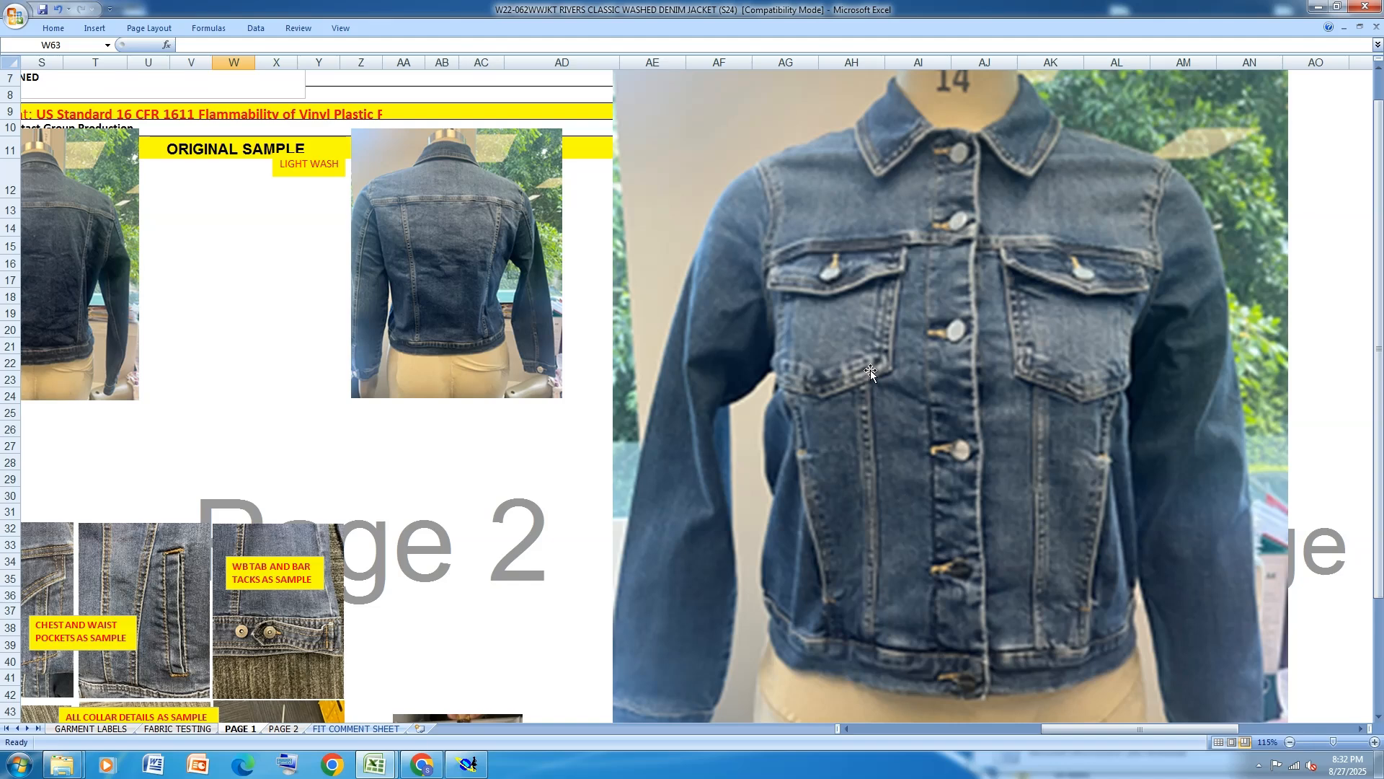
scroll(870, 371, down, 2)
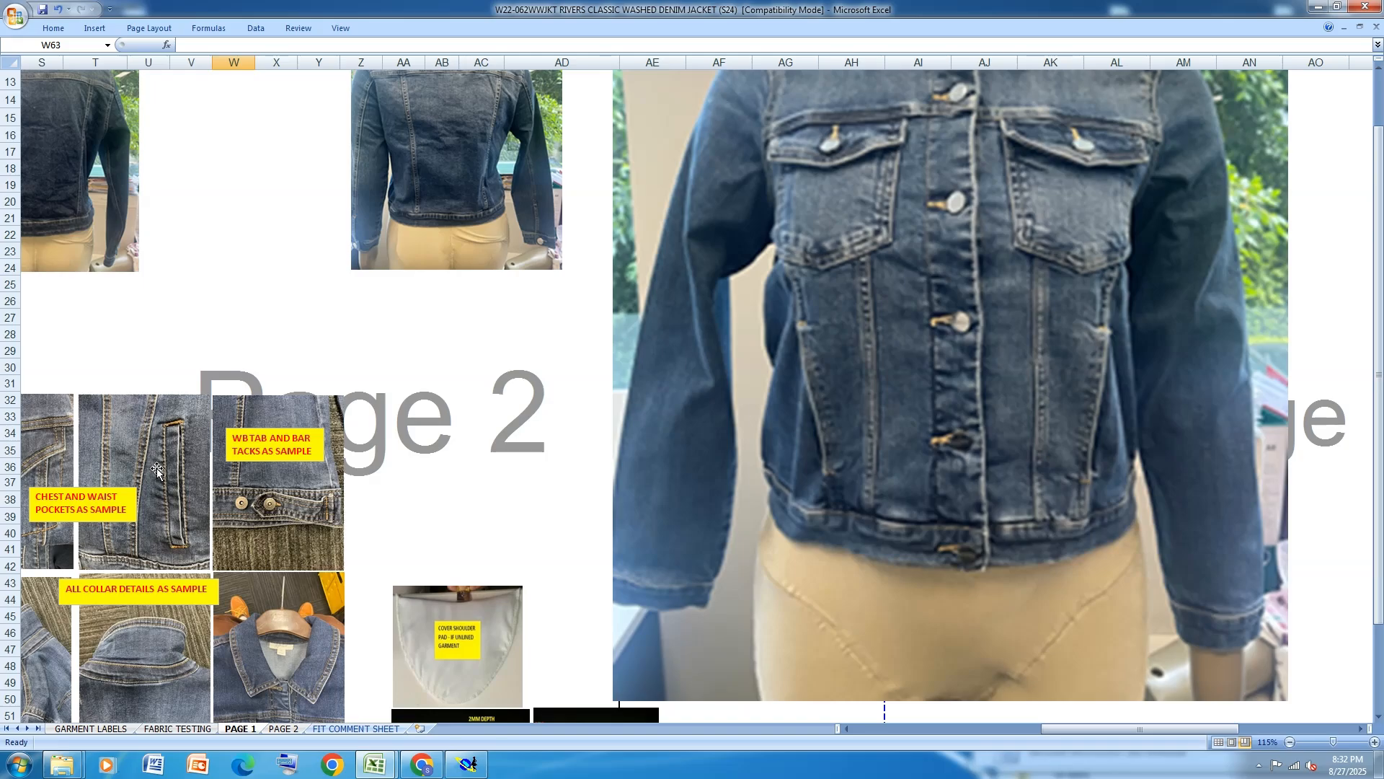
click(467, 764)
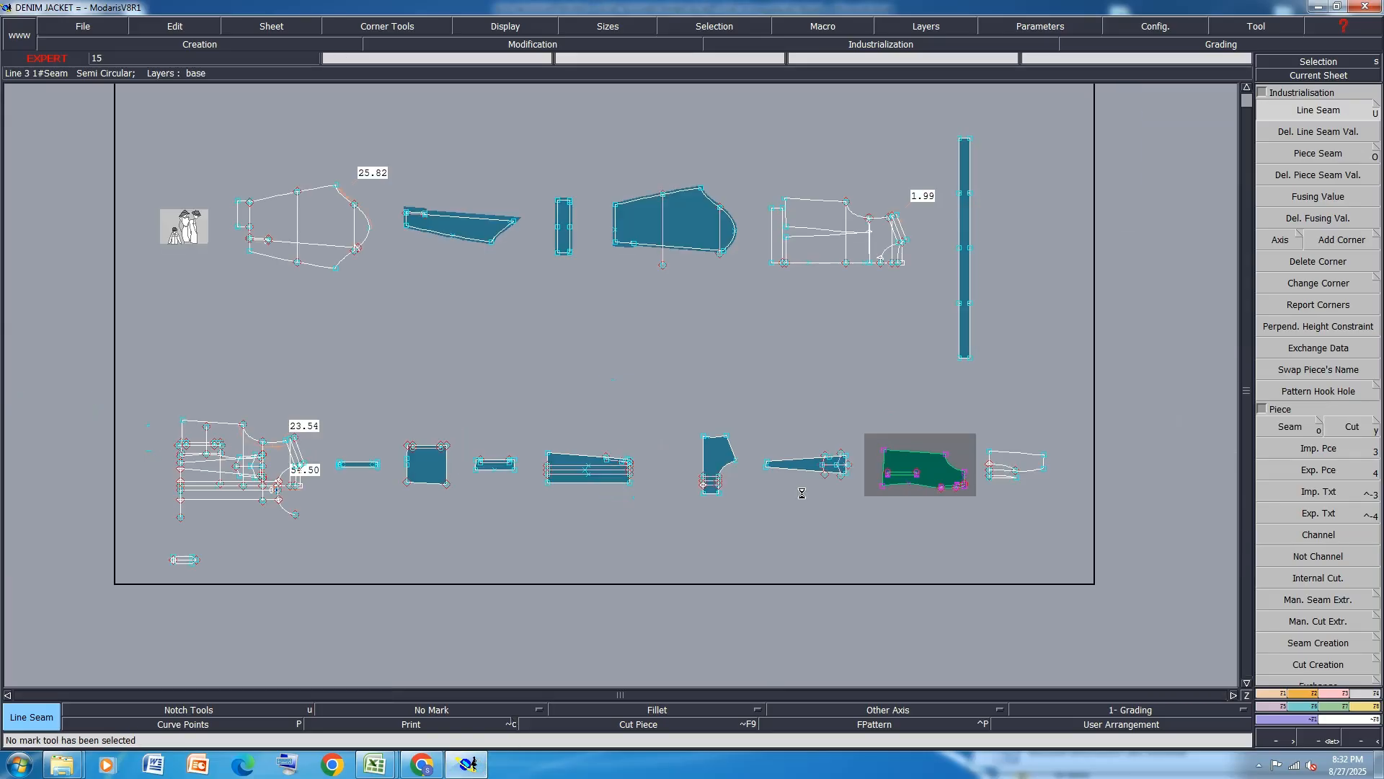
Apply a 1 cm seam allowance with Line Seam to all edges of the four panels in the lower row, excluding pocket pieces.
scroll(510, 549, up, 2)
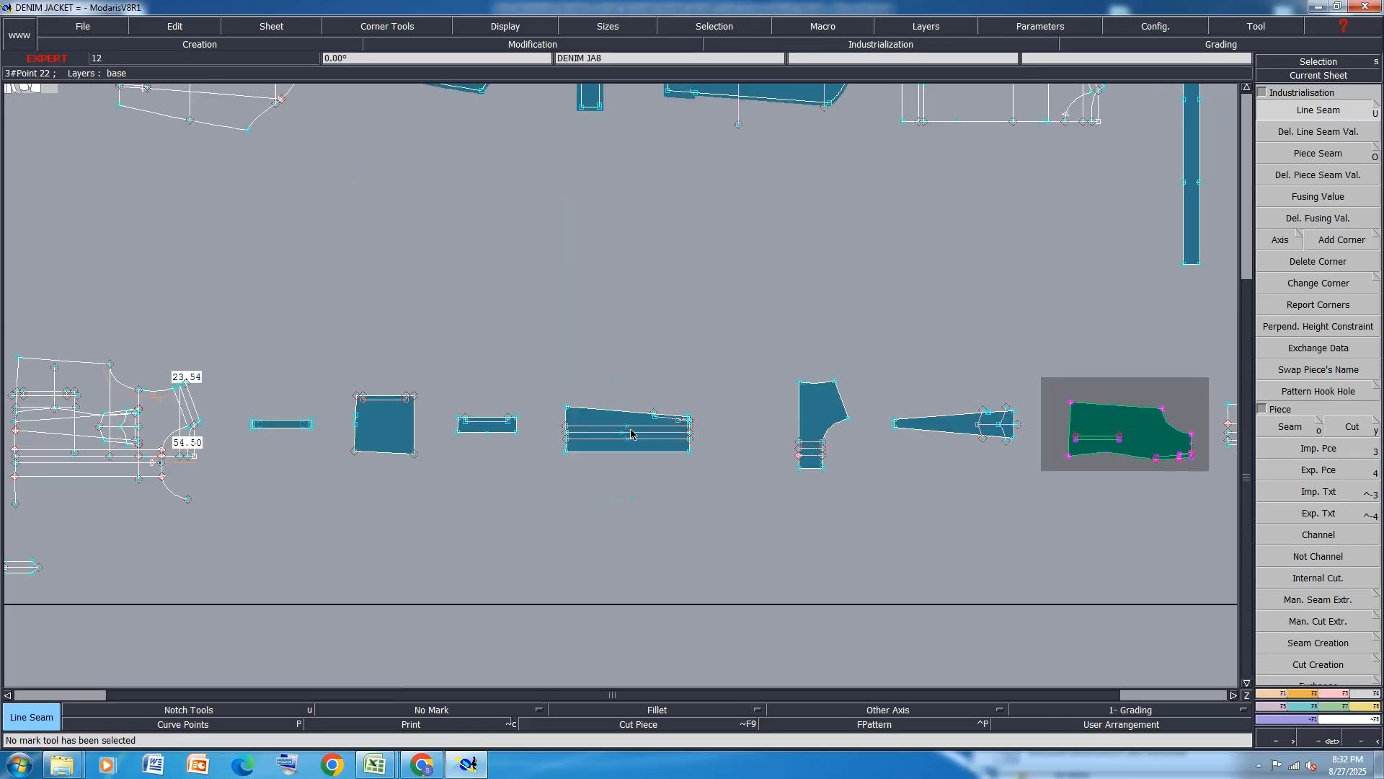
scroll(793, 425, down, 3)
scroll(862, 479, up, 2)
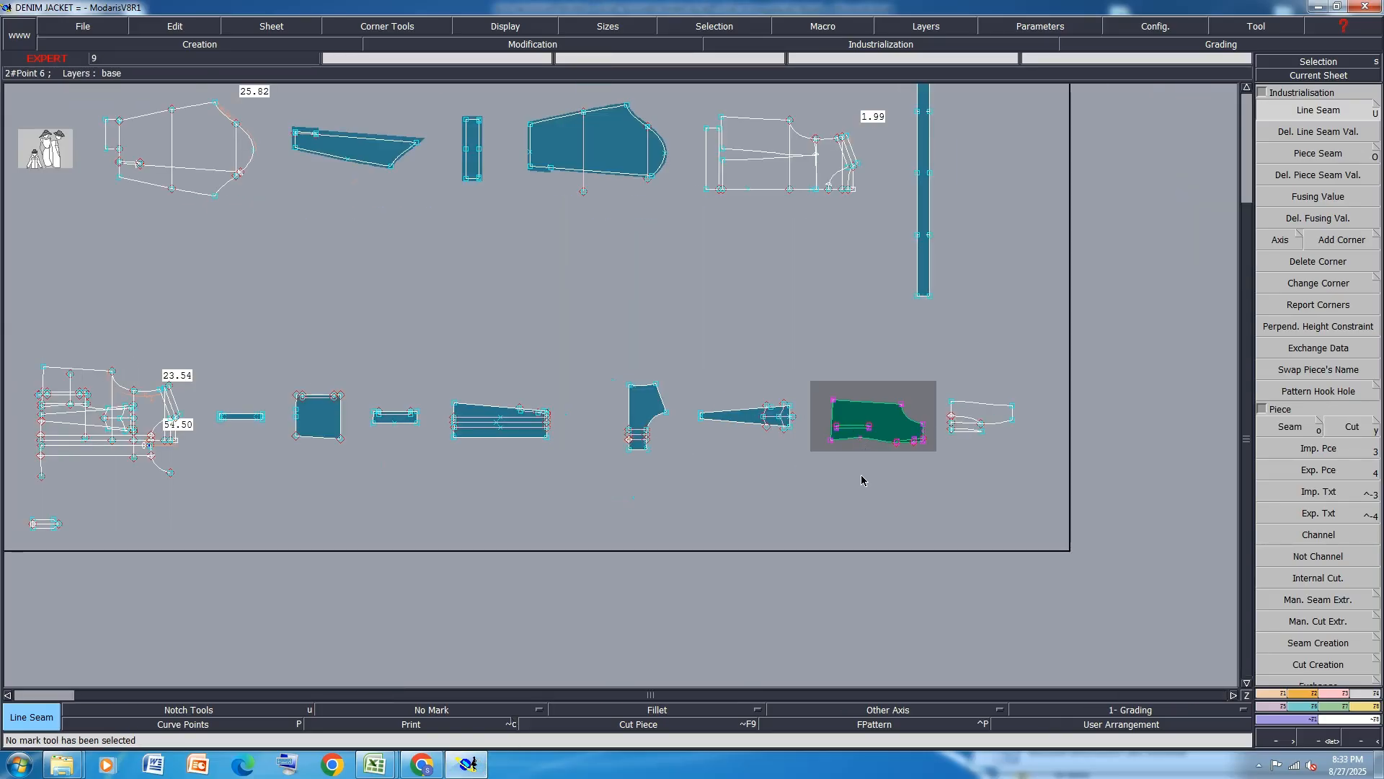
drag(973, 334, 284, 478)
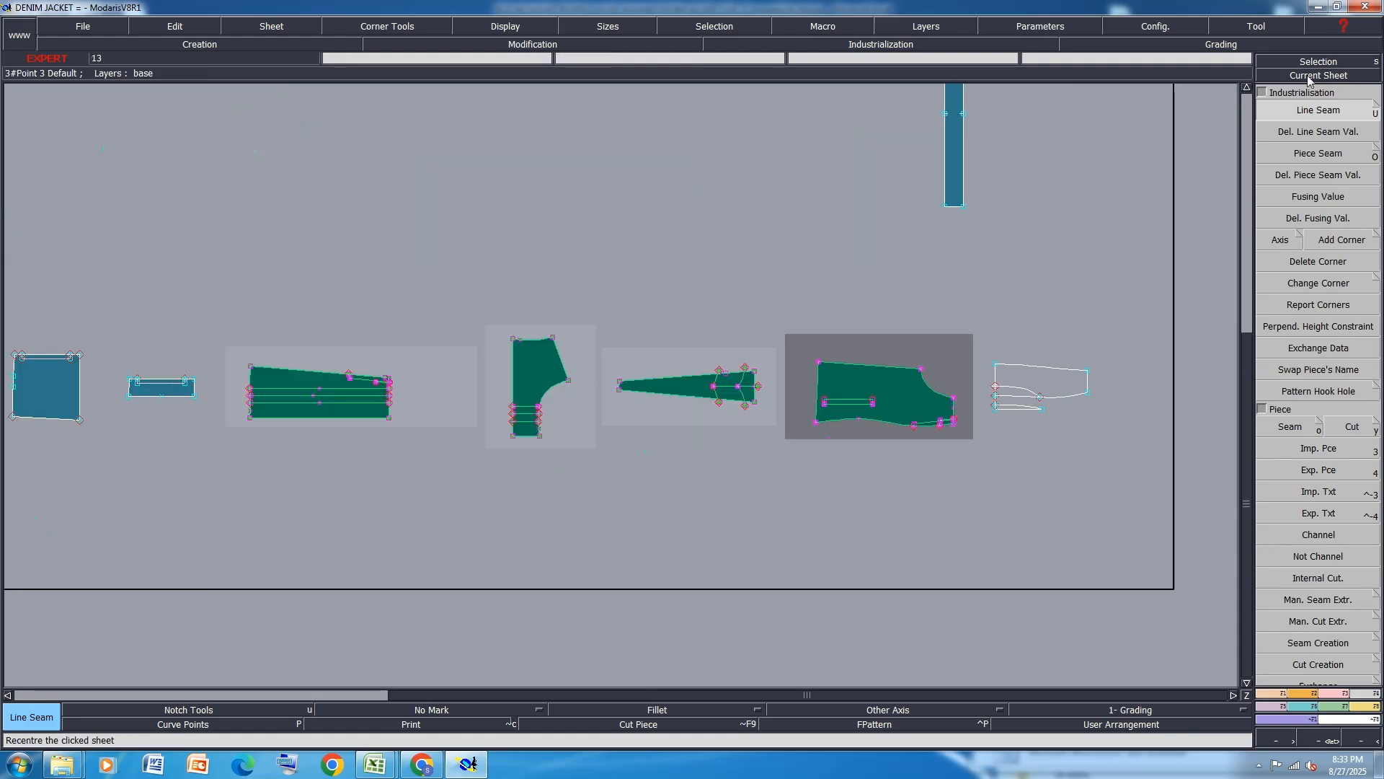
click(545, 338)
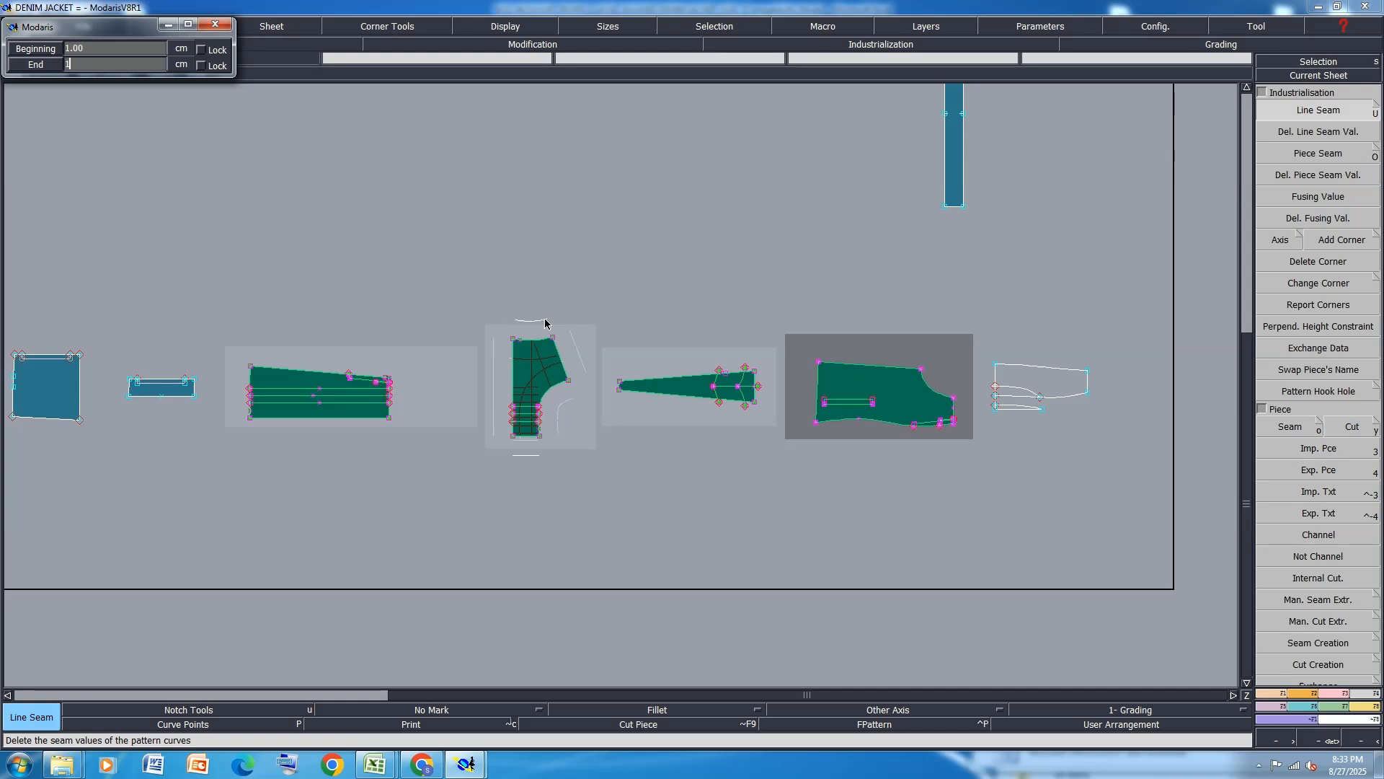
key(Return)
click(578, 519)
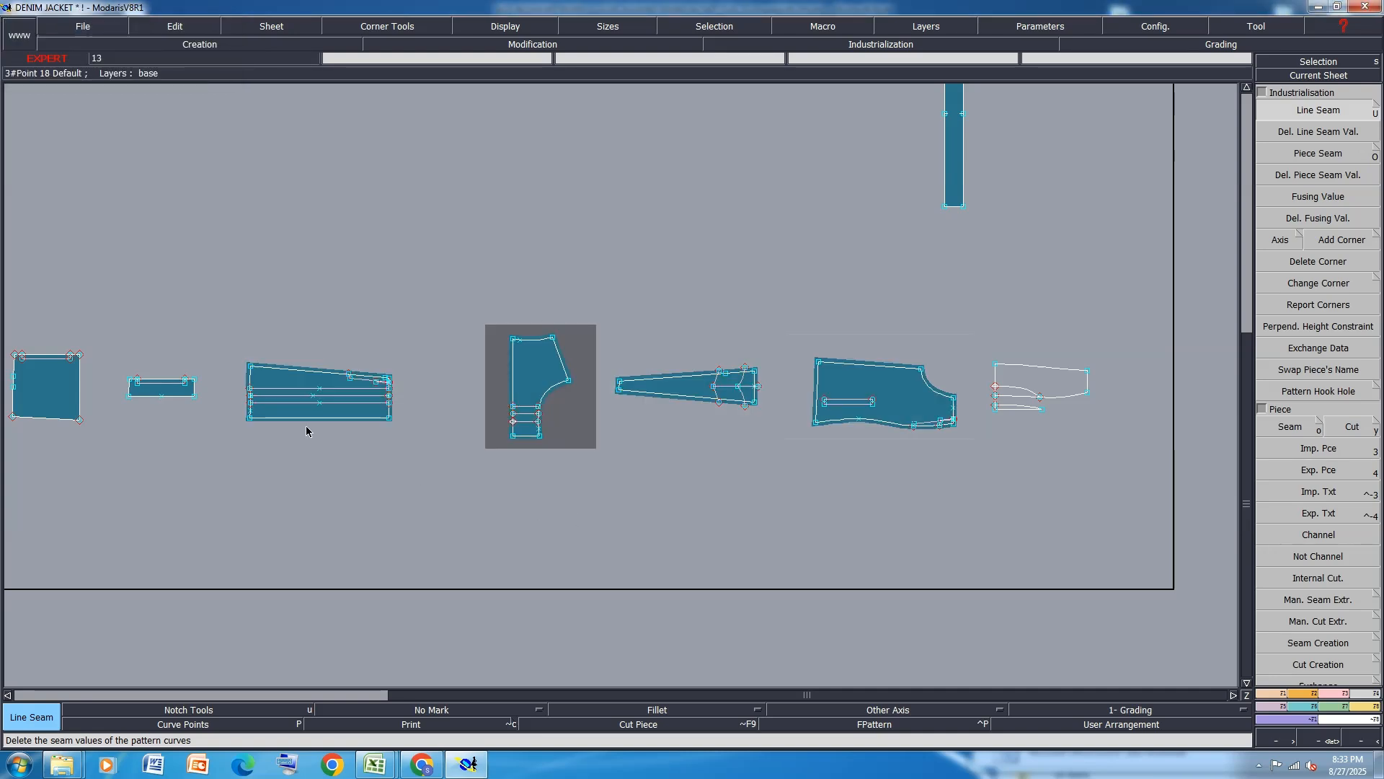
Set a 2 cm seam allowance on the sloping upper edge of the panel with three lengthwise internal lines.
scroll(306, 431, up, 1)
click(328, 349)
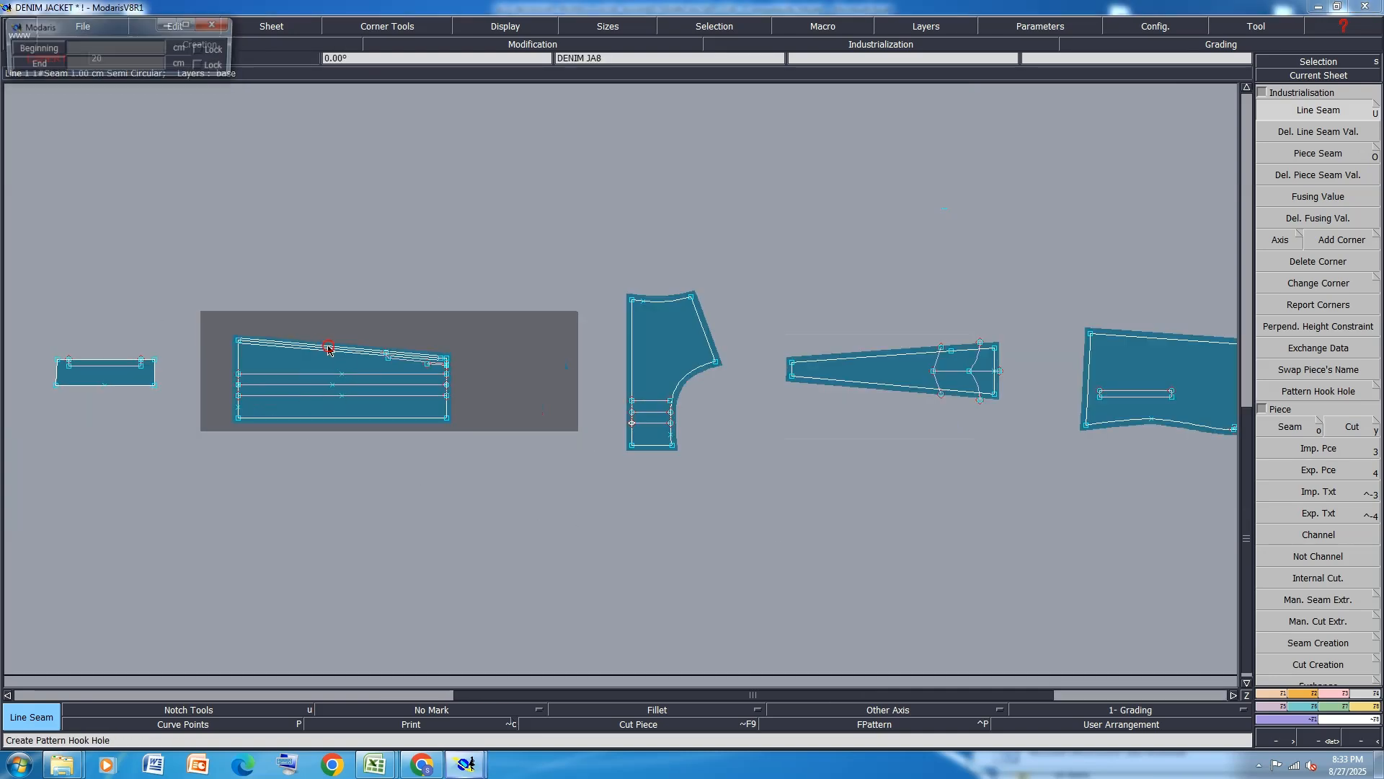
key(Return)
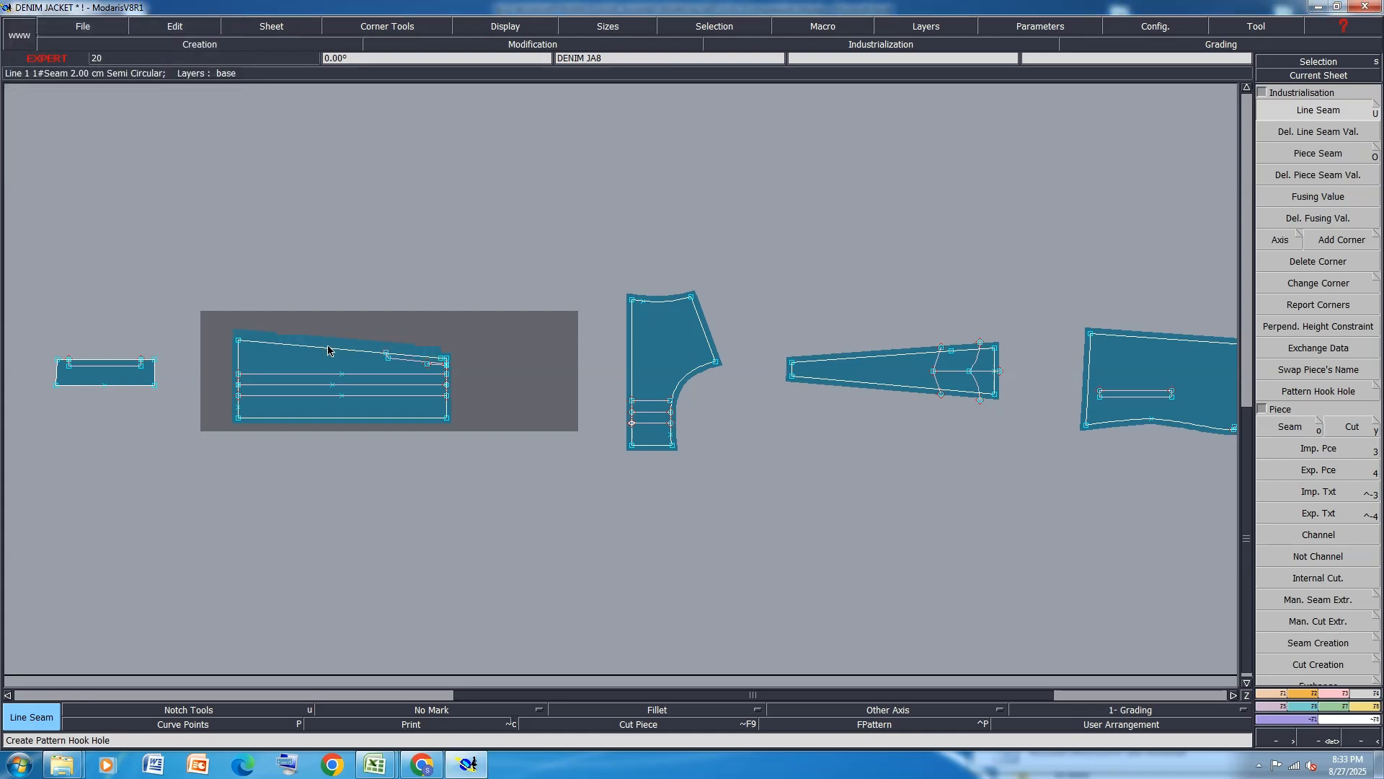
Set a 2 cm seam allowance on the curved lower edge of the large armhole panel with the pocket opening, and save the model.
scroll(328, 350, down, 2)
scroll(730, 392, up, 2)
click(726, 391)
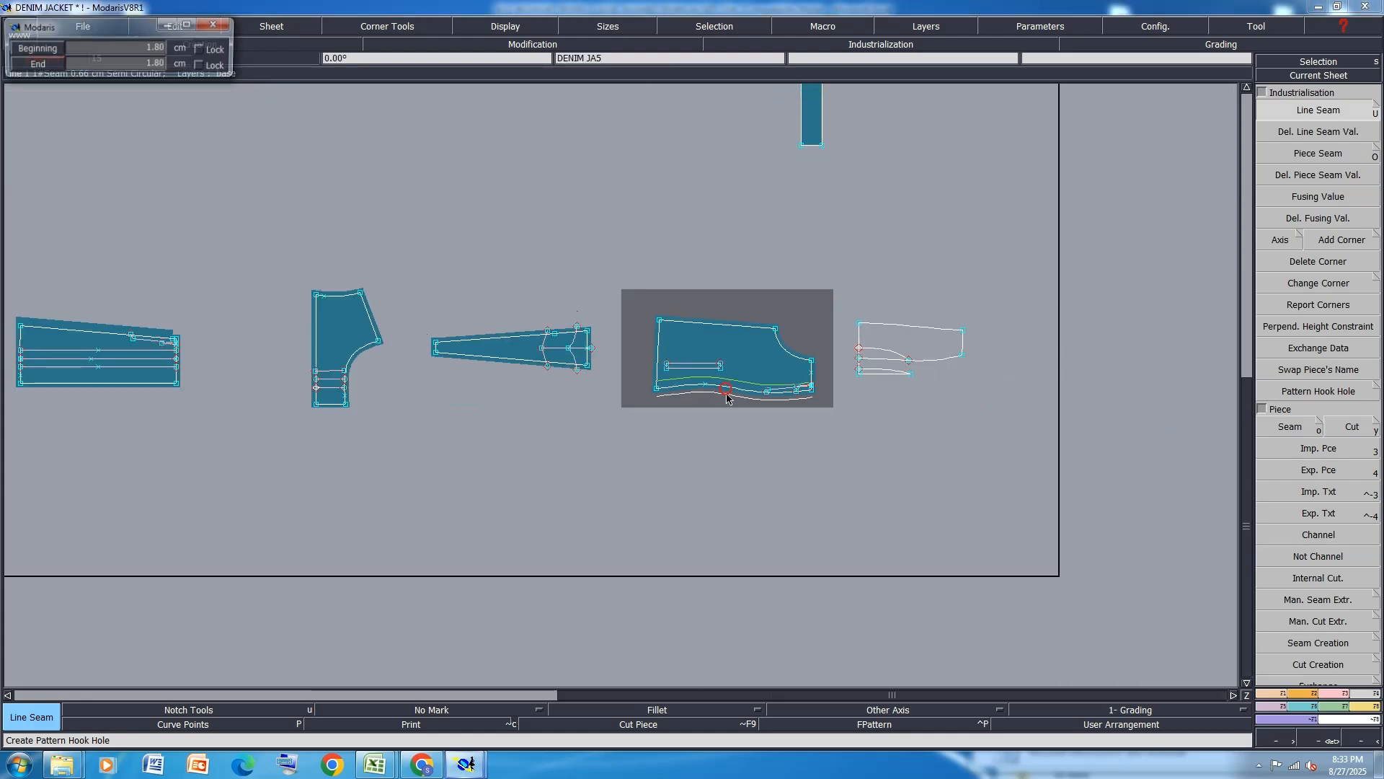
key(Return)
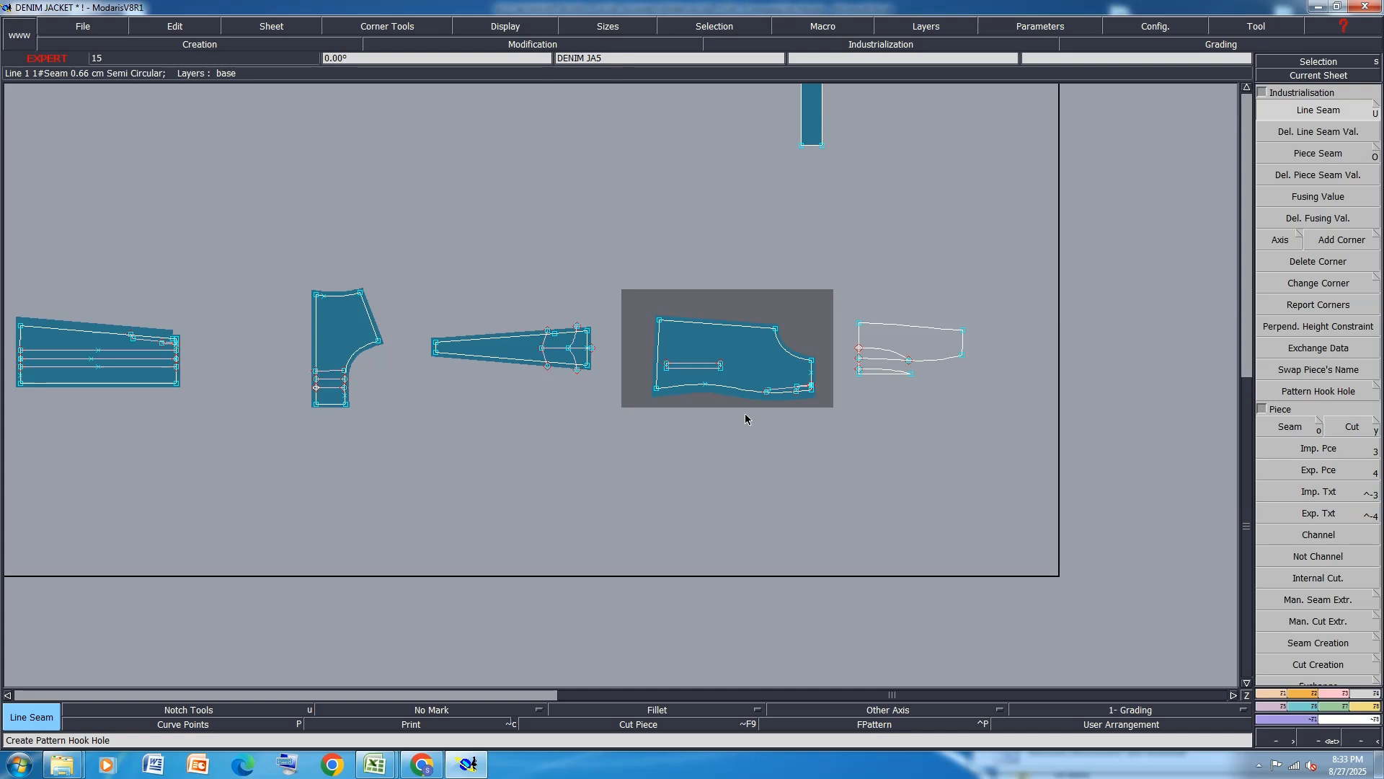
key(ctrl+s)
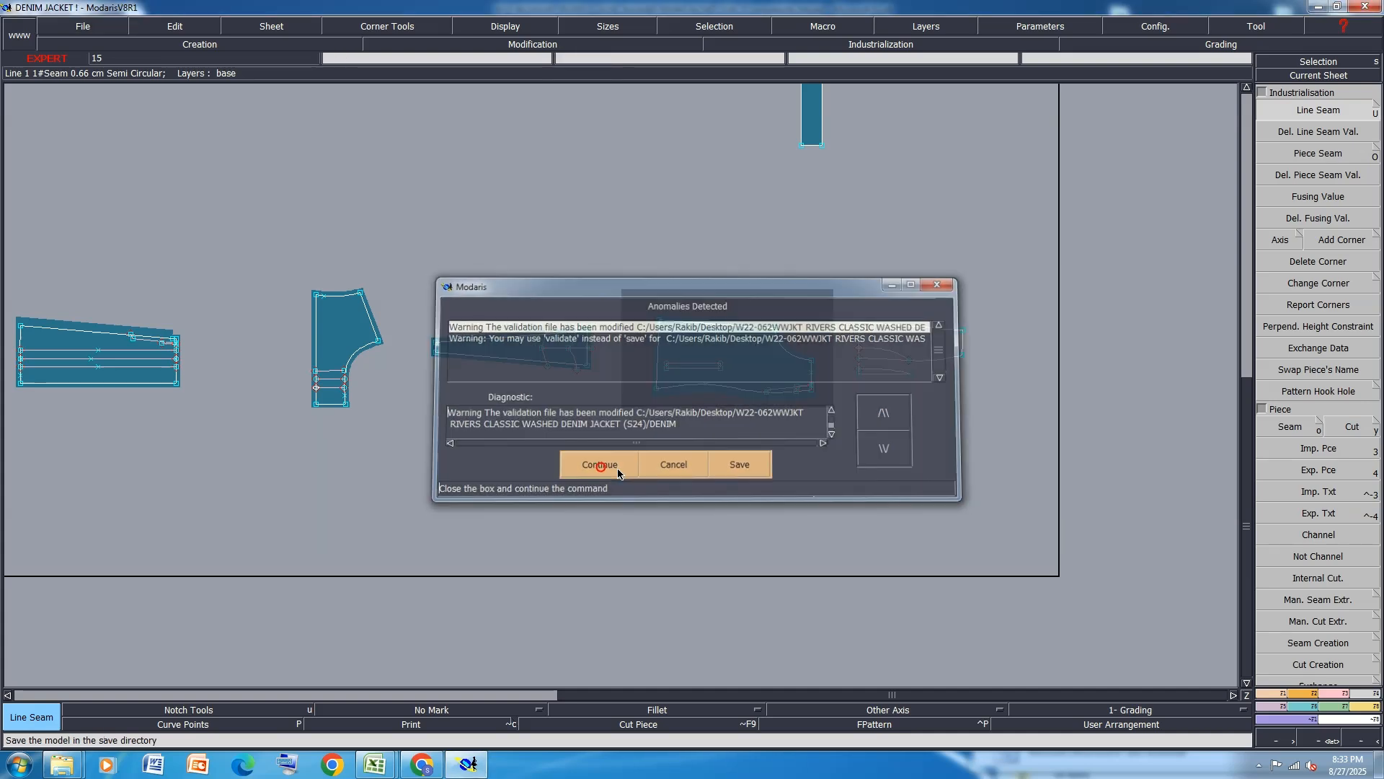
click(600, 465)
Set a 2 cm seam allowance on the short end segment of the sloping upper edge of the panel with three lengthwise lines.
scroll(874, 452, down, 3)
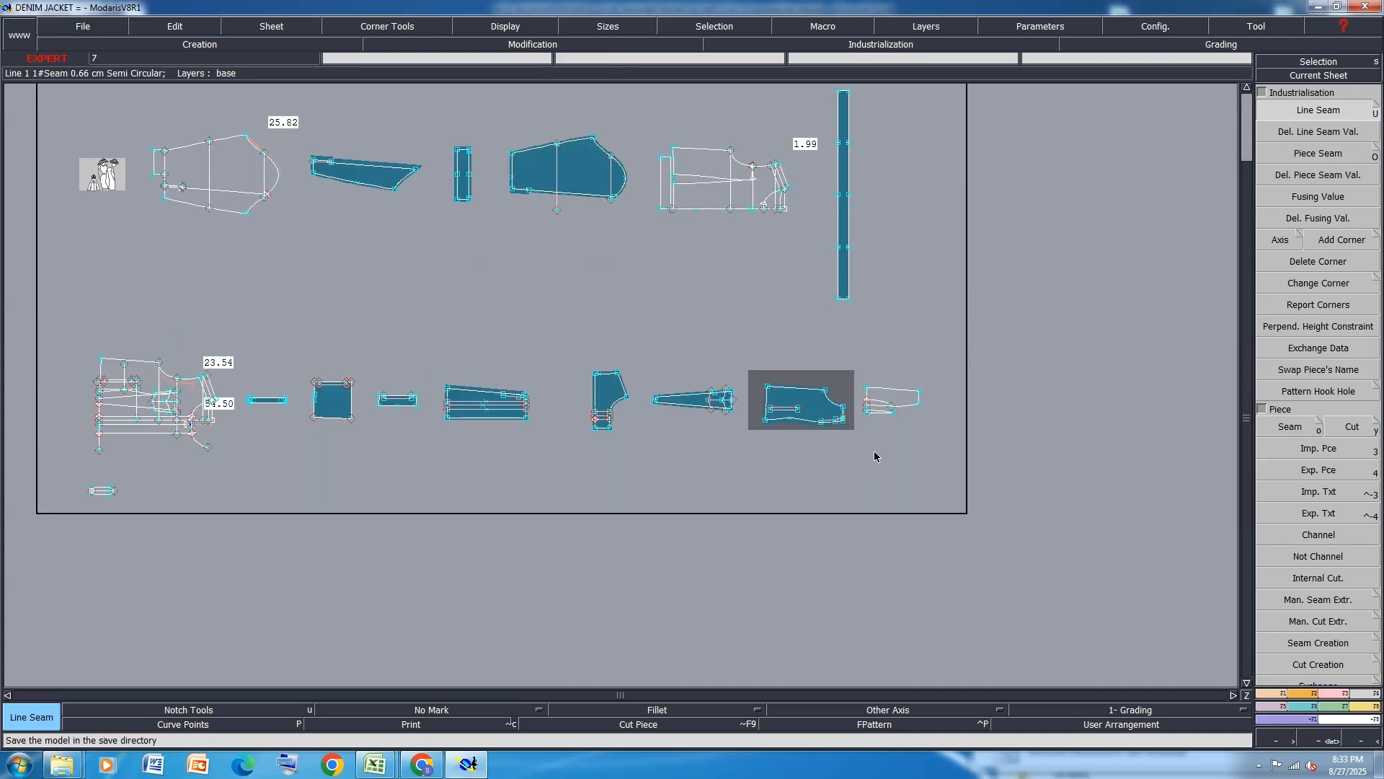
scroll(487, 398, up, 6)
scroll(698, 404, down, 2)
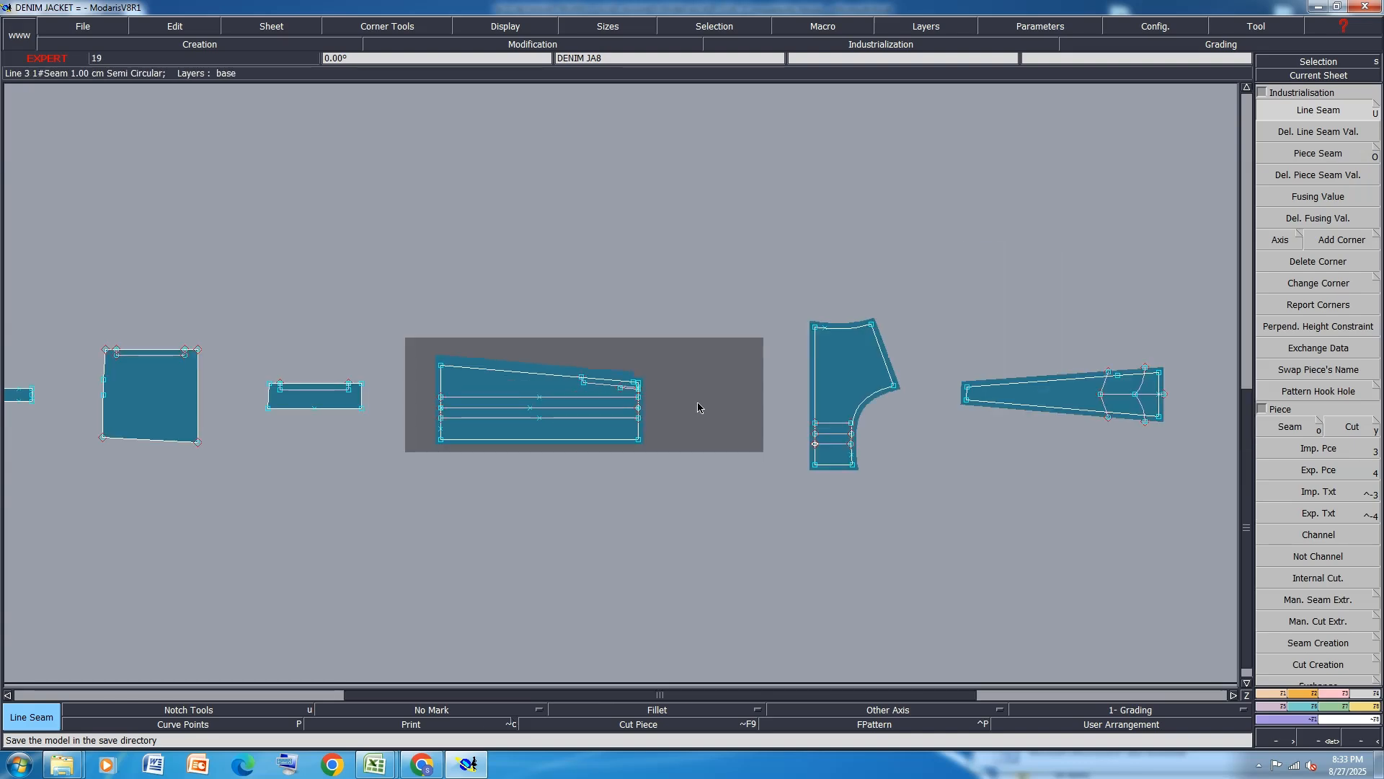
scroll(700, 380, up, 5)
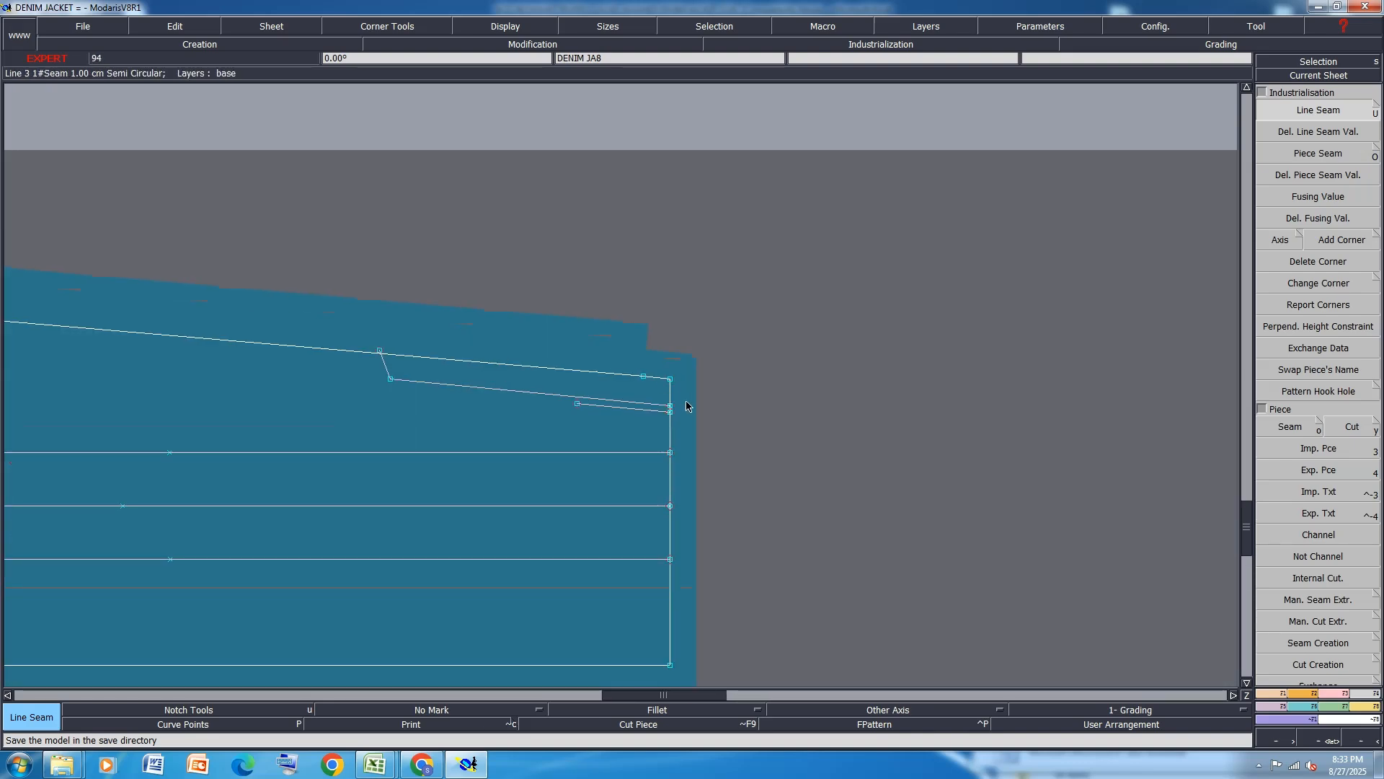
scroll(686, 406, down, 2)
scroll(550, 407, down, 2)
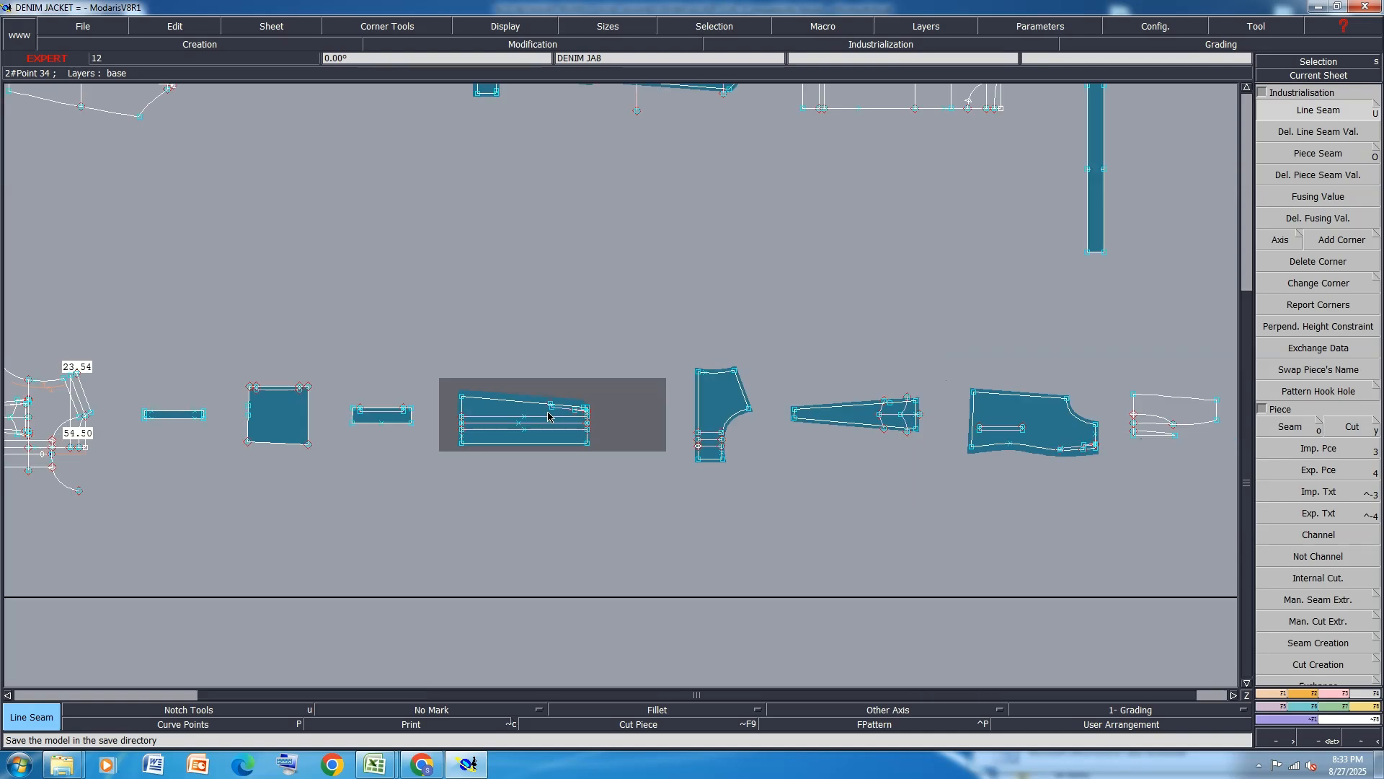
scroll(602, 433, up, 4)
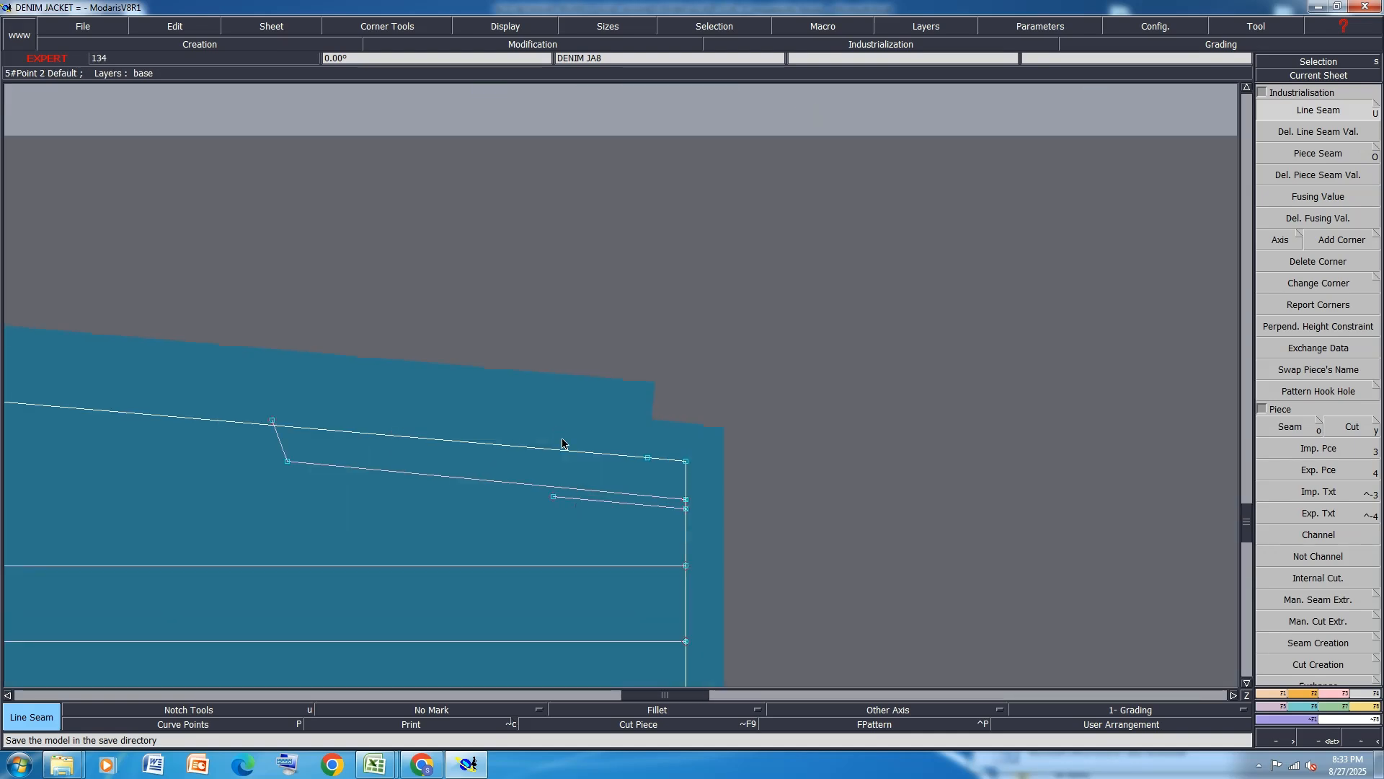
click(672, 416)
key(Down)
text(2)
key(Down)
text(2)
key(Return)
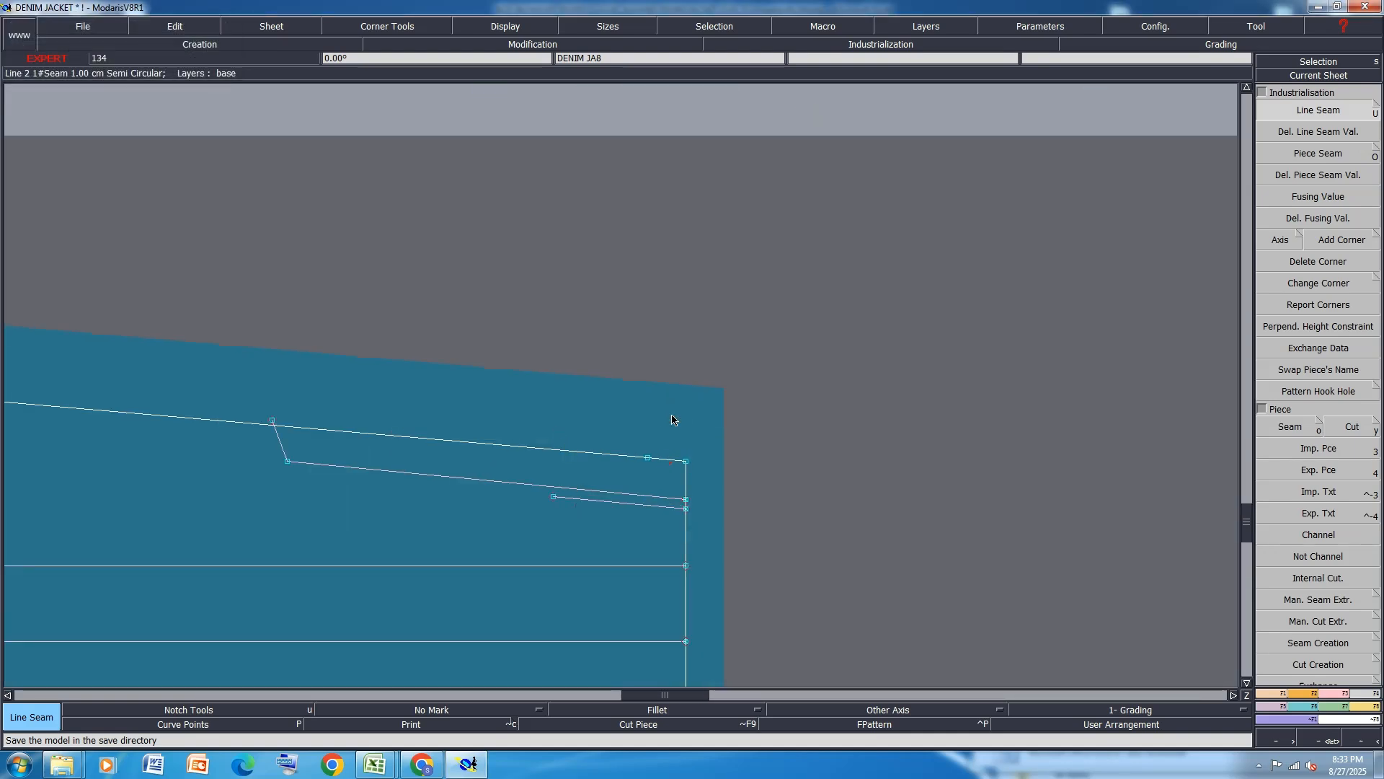
Save the model and arrange all sheets automatically on the desk.
scroll(519, 450, down, 3)
scroll(435, 460, down, 4)
scroll(850, 464, up, 2)
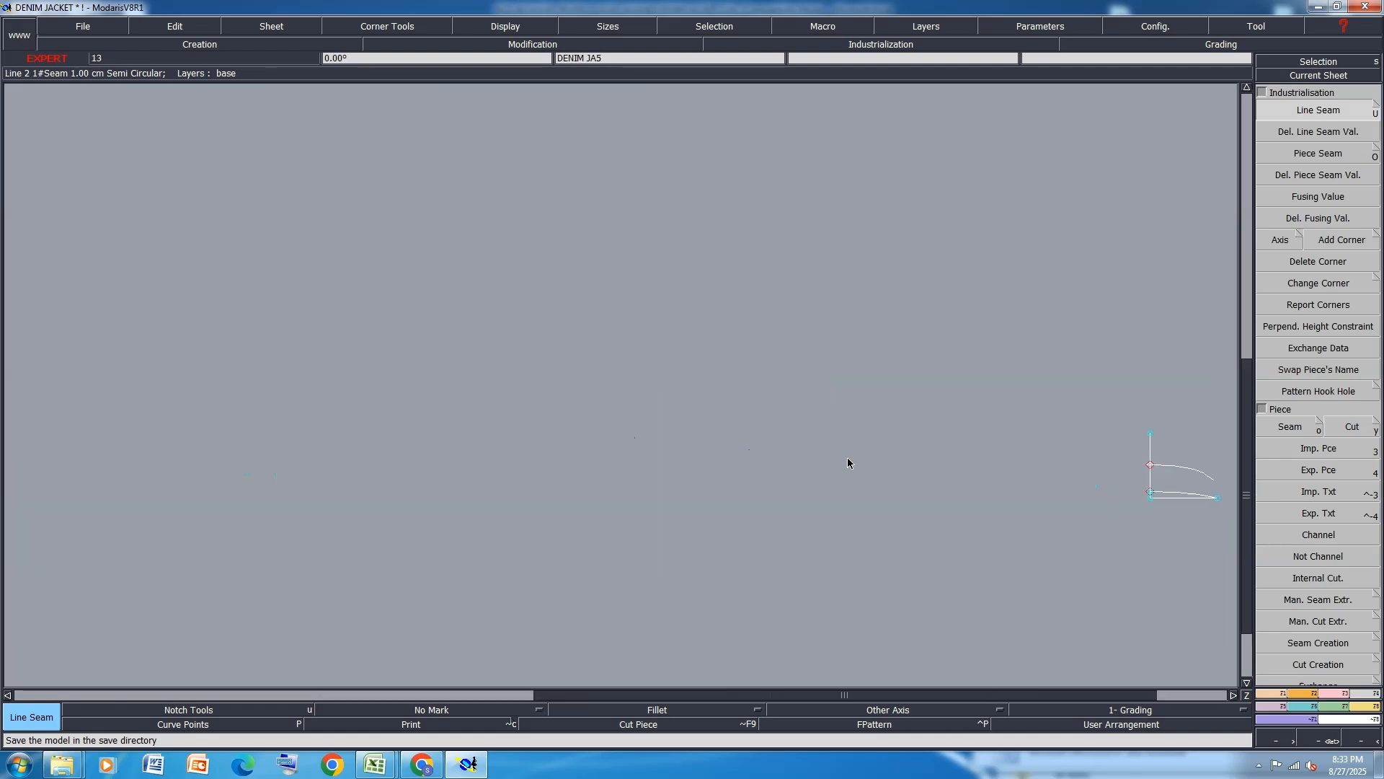
scroll(796, 451, down, 2)
scroll(942, 515, up, 3)
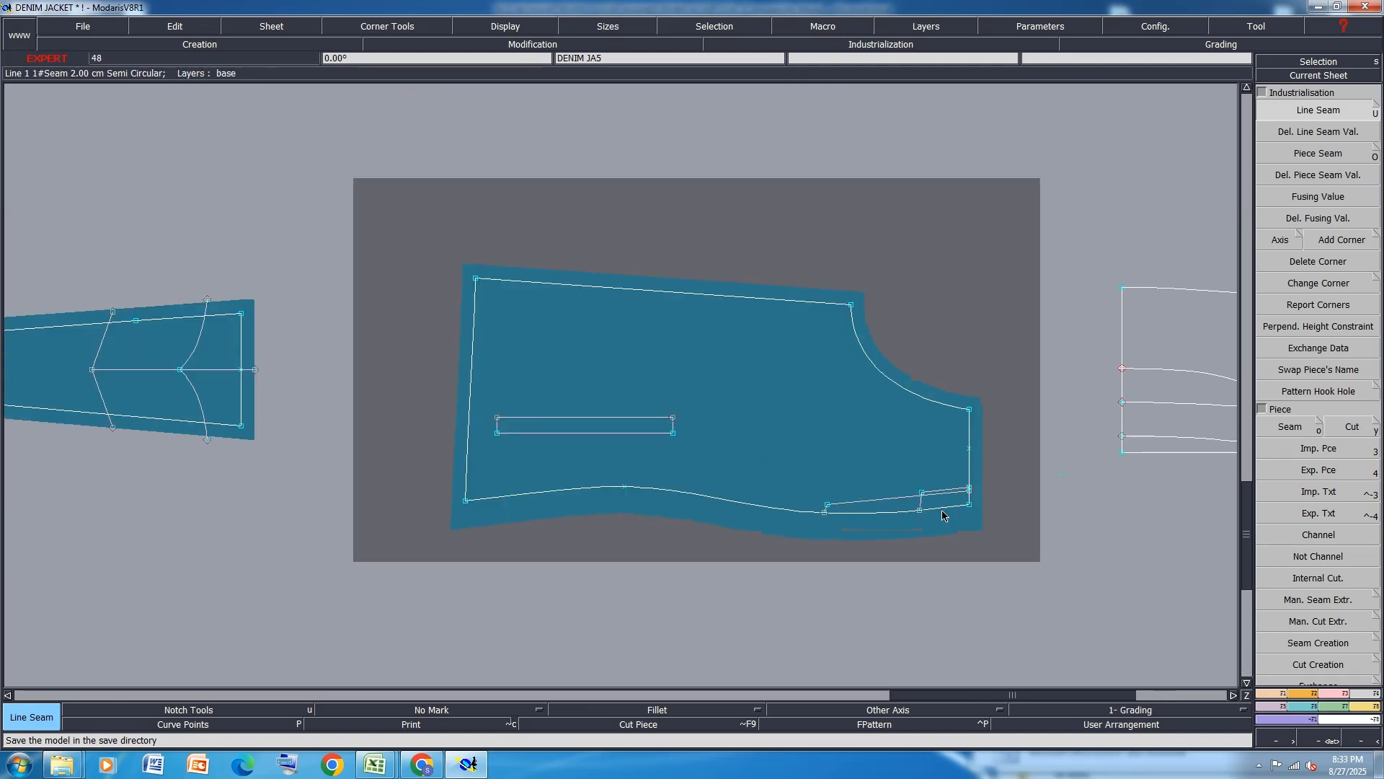
scroll(968, 522, down, 2)
key(ctrl+s)
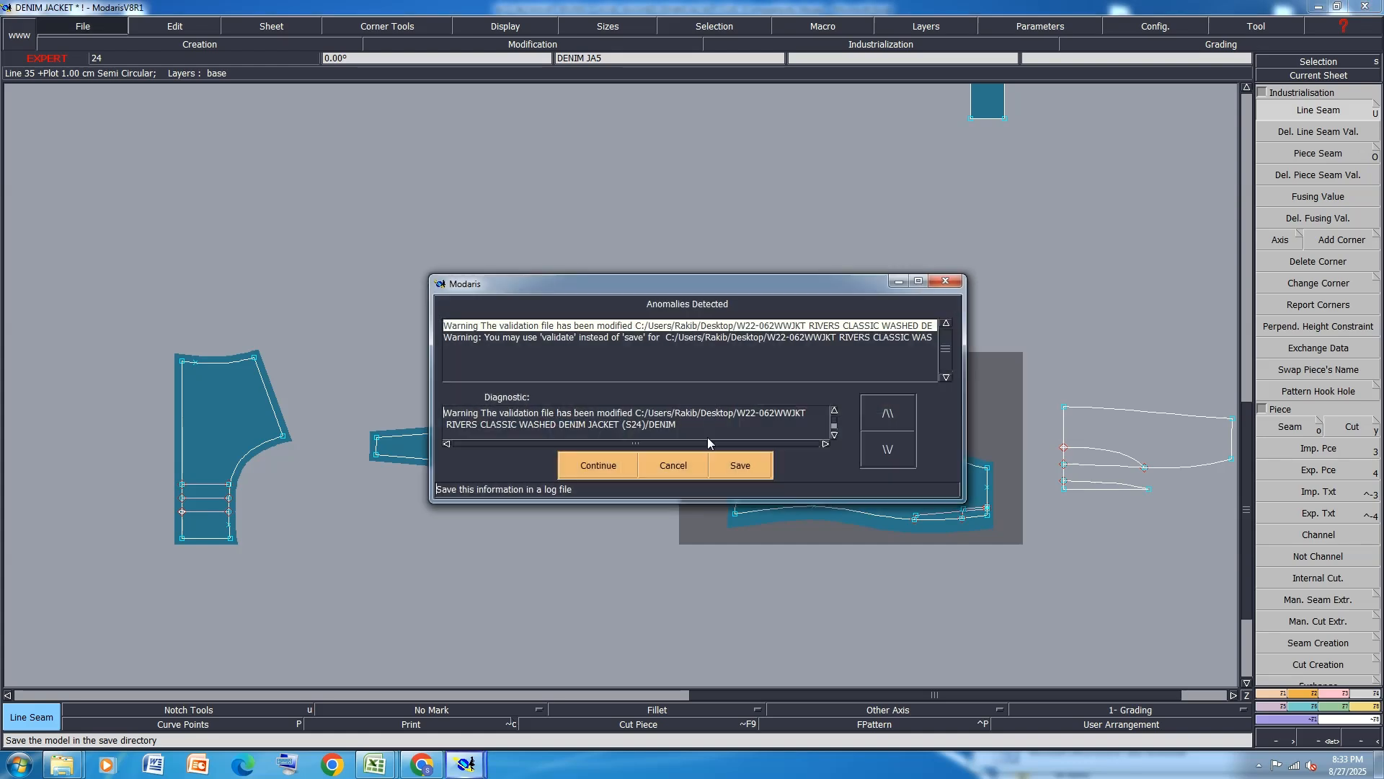
click(590, 465)
scroll(613, 461, down, 3)
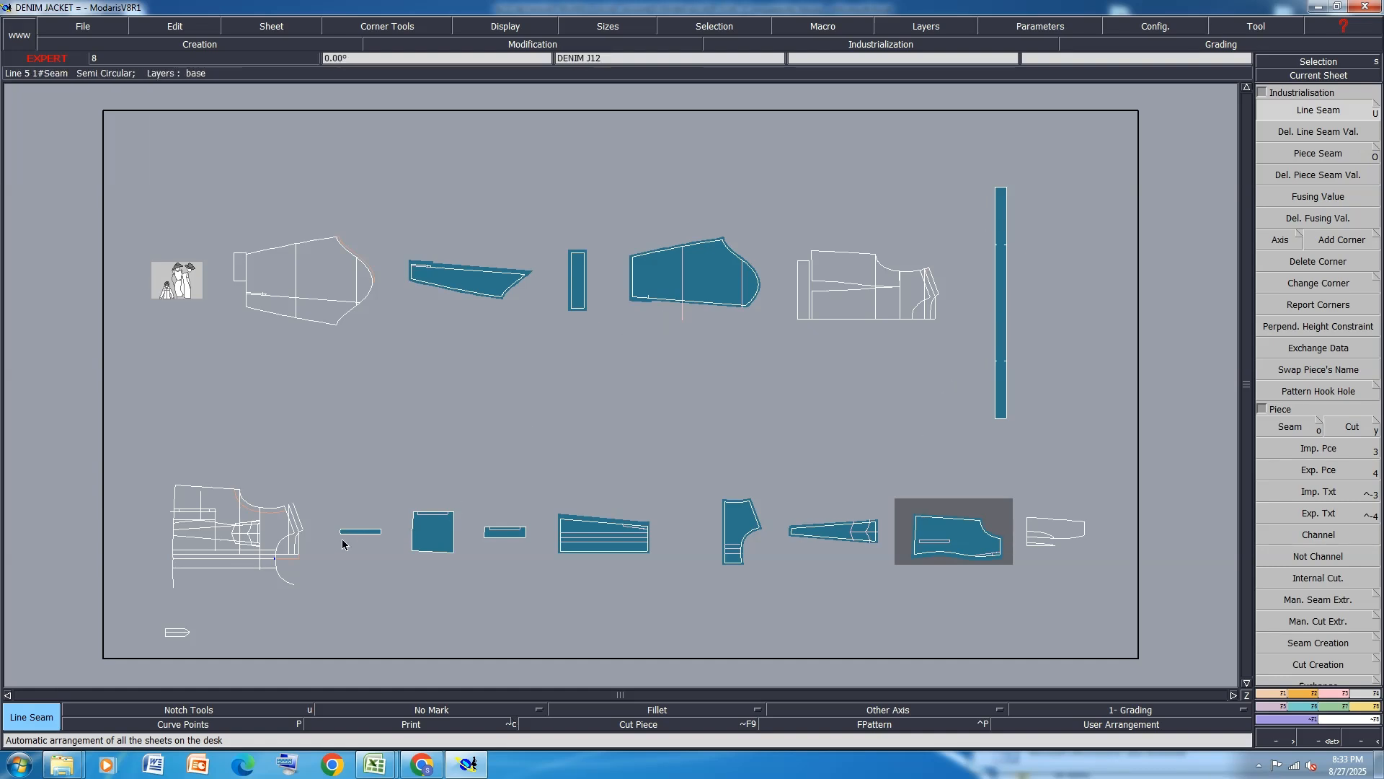
Apply a 1 cm seam allowance to all edges of the square pocket piece and the small flap piece beside it.
scroll(342, 538, up, 3)
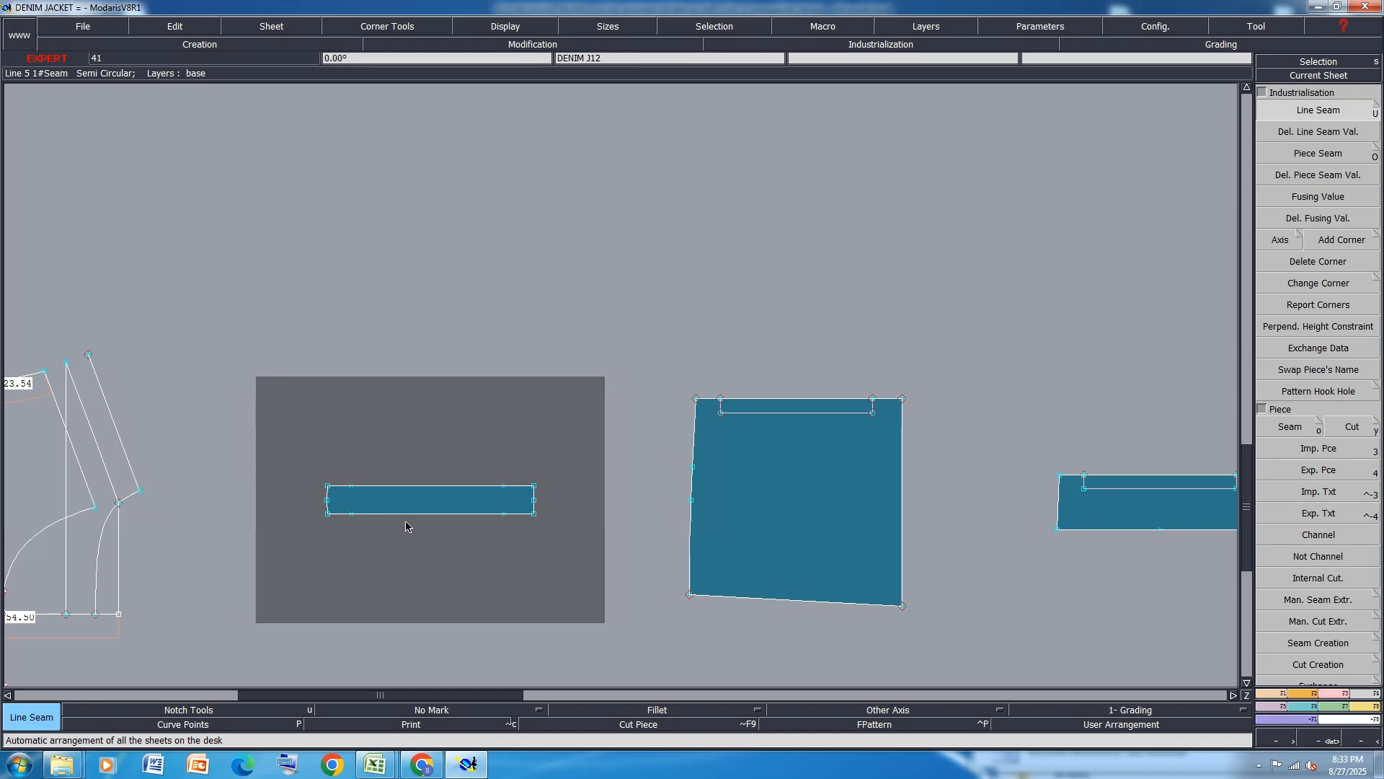
scroll(405, 521, down, 1)
drag(546, 592, 546, 590)
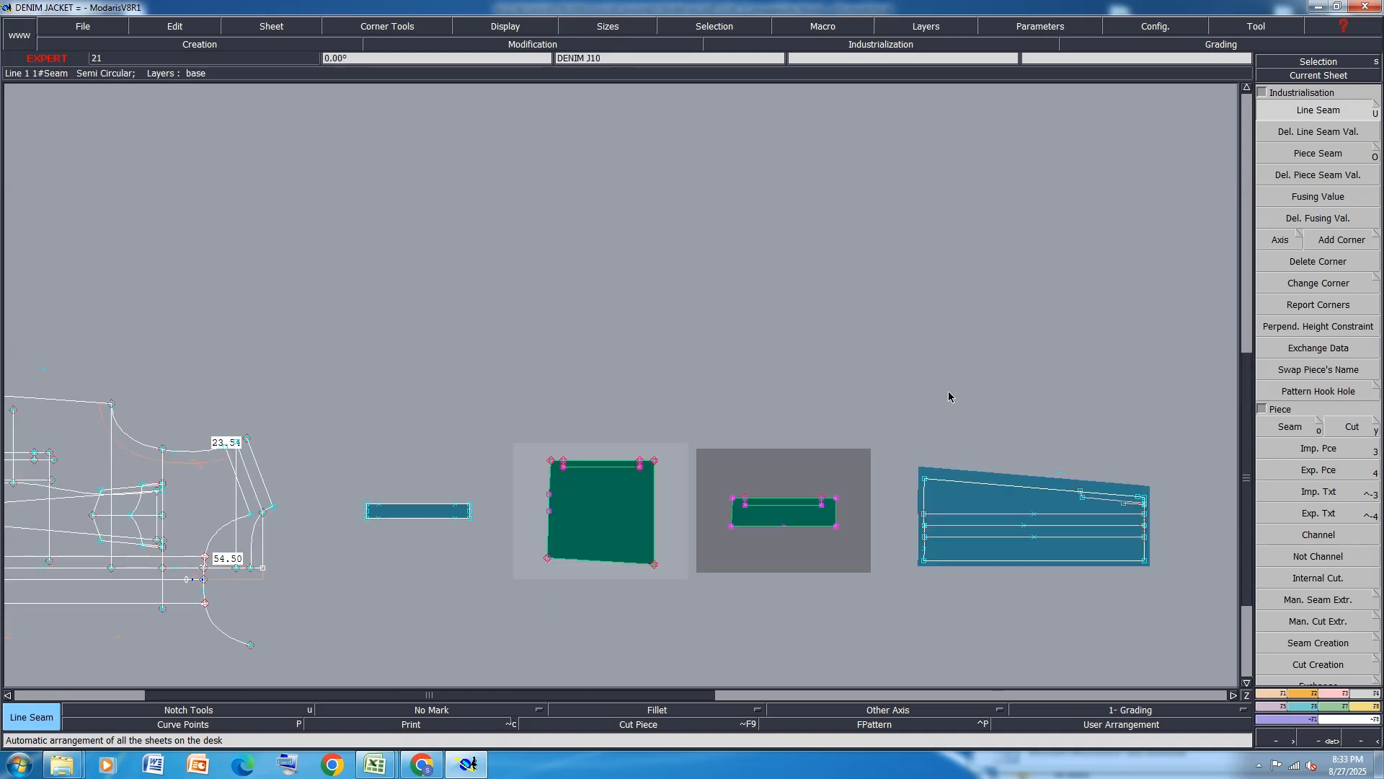
click(592, 458)
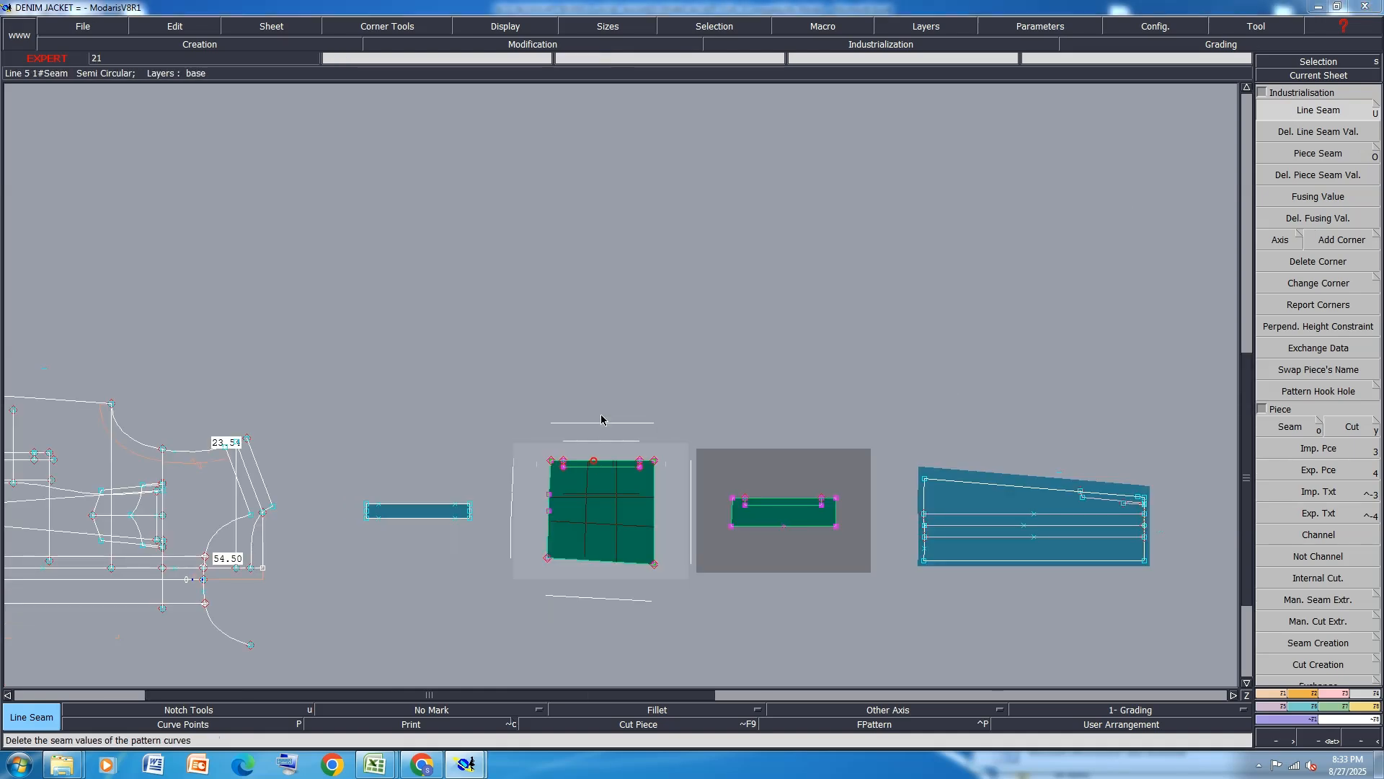
key(Return)
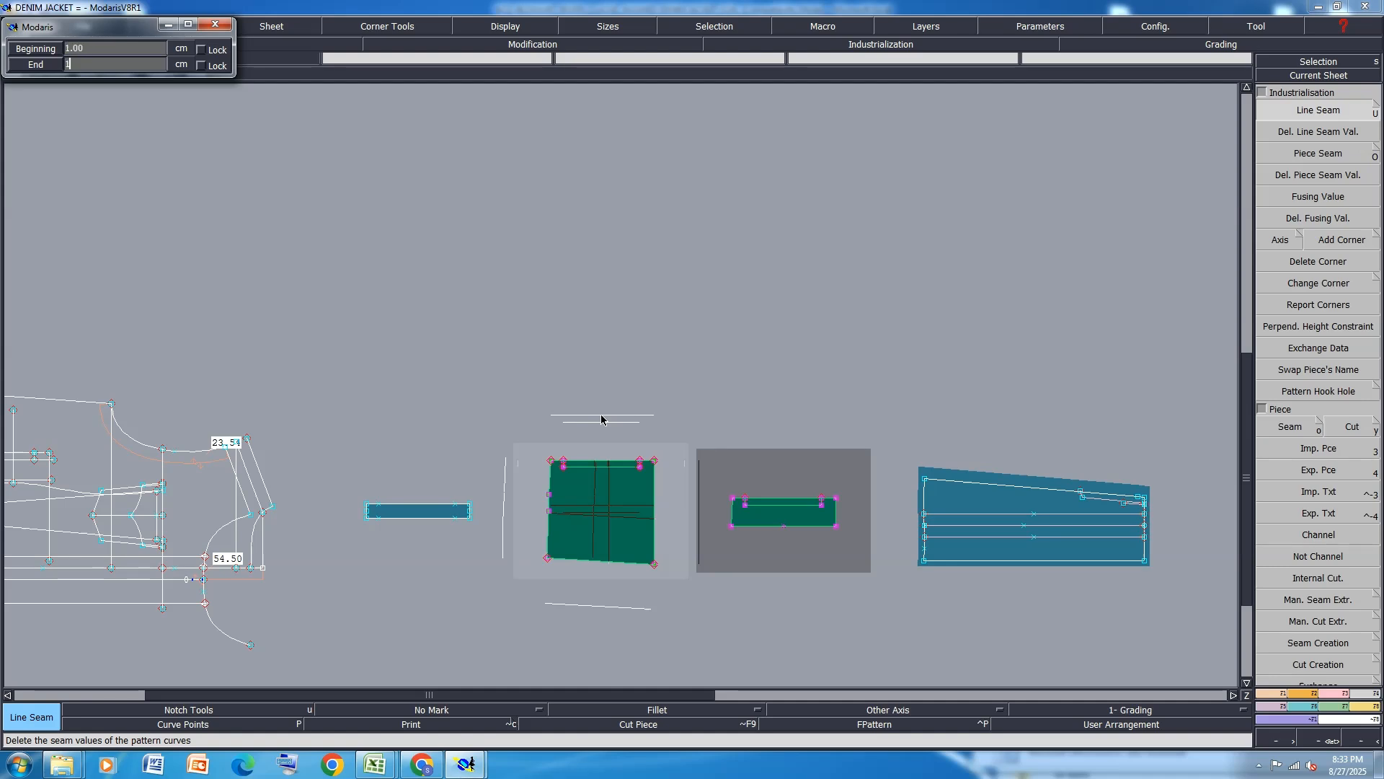
key(Return)
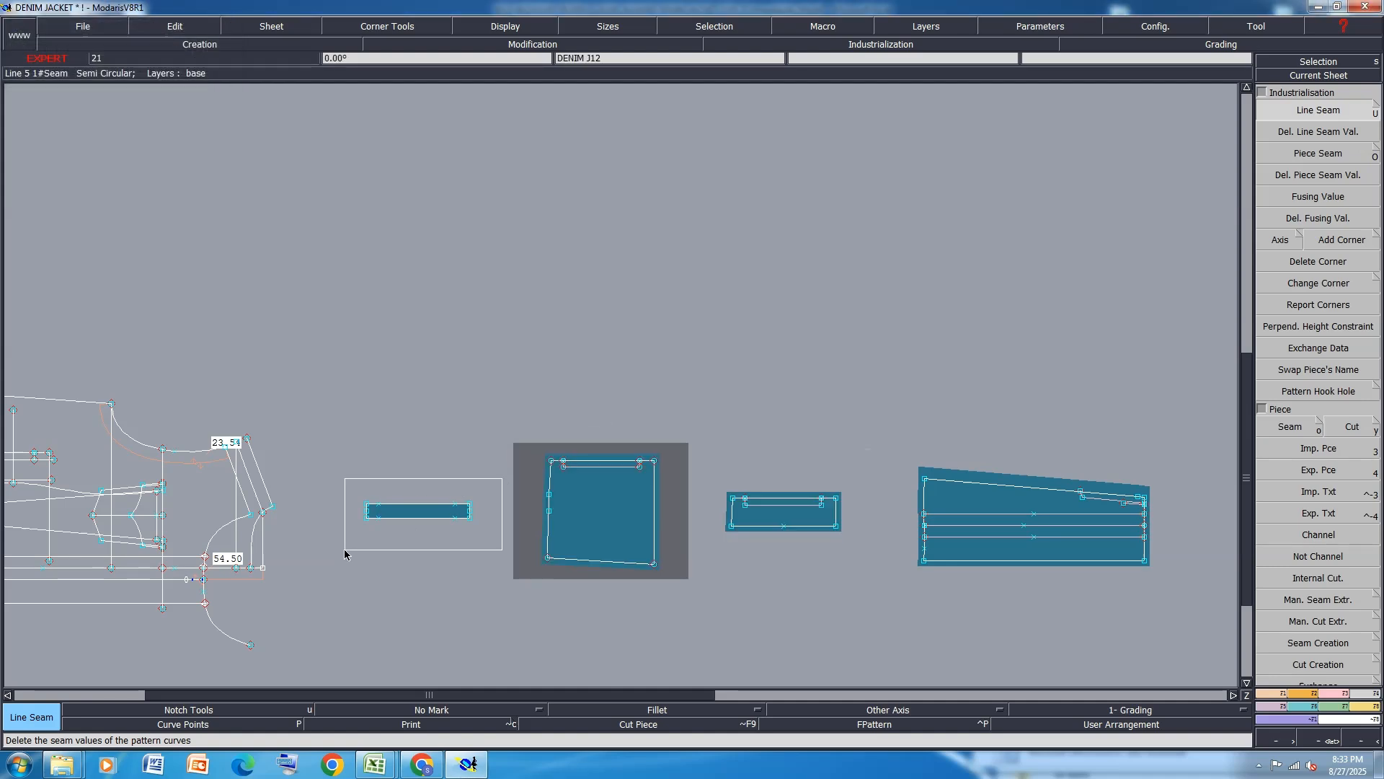
Apply a 1.2 cm seam allowance to all edges of the narrow strip beside the square pocket piece.
click(393, 513)
text(1.2)
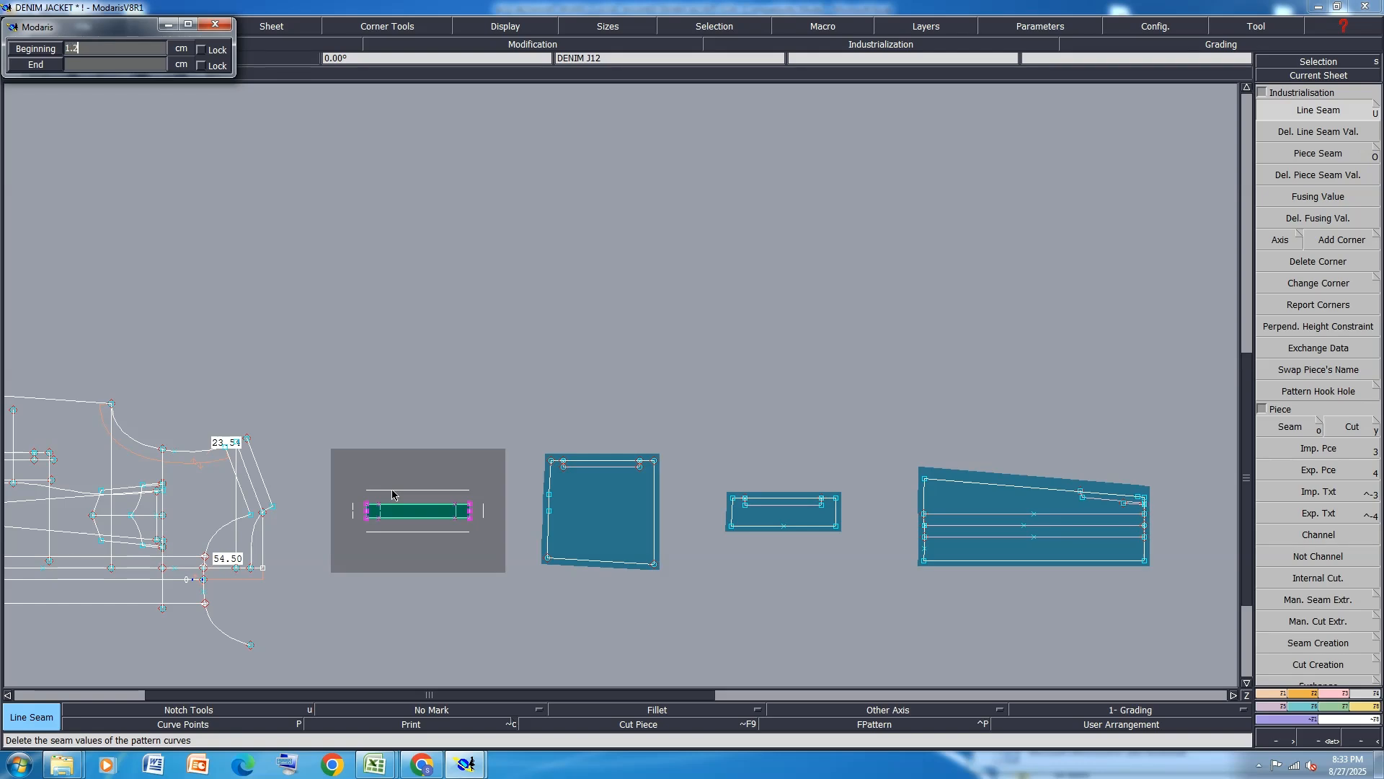
key(Return)
text(1.2)
key(Return)
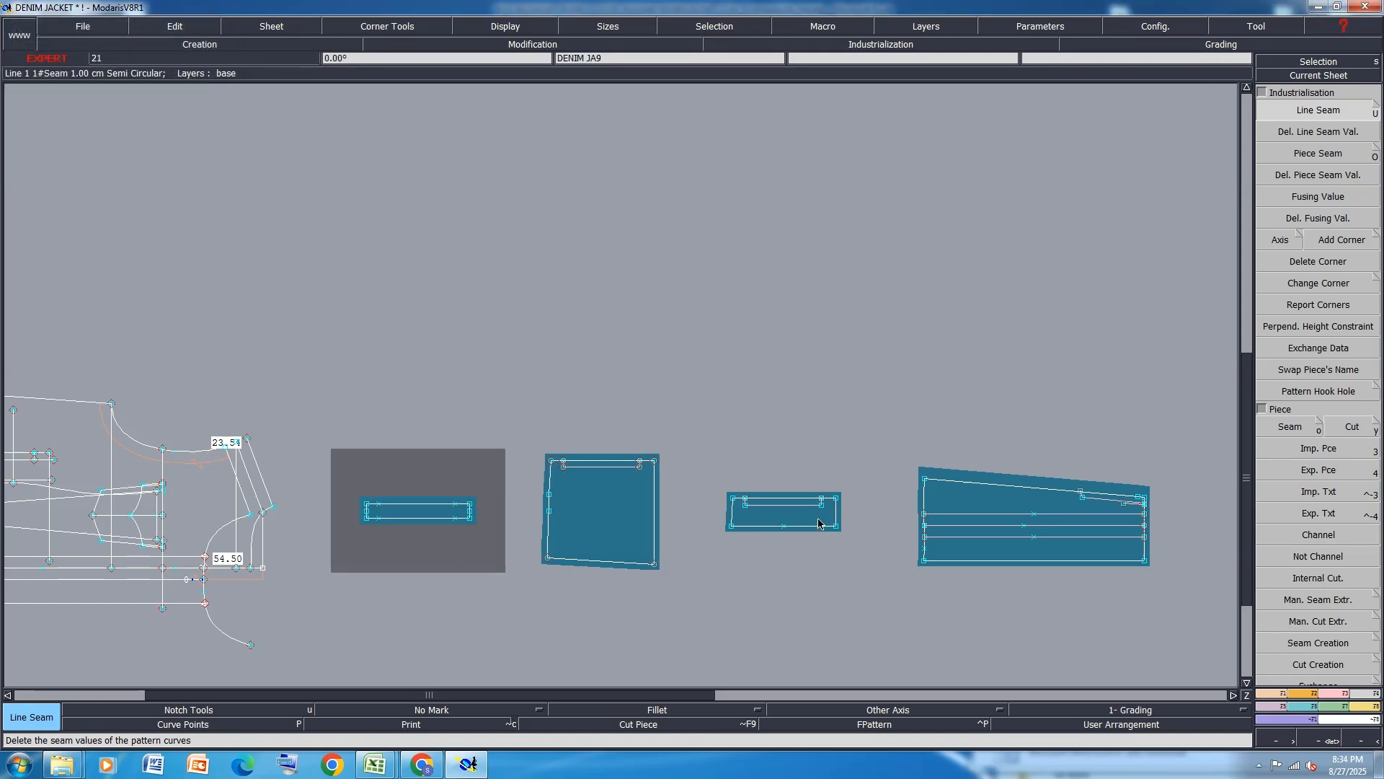
Arrange all sheets automatically on the desk and save the model.
scroll(818, 519, up, 2)
key(8)
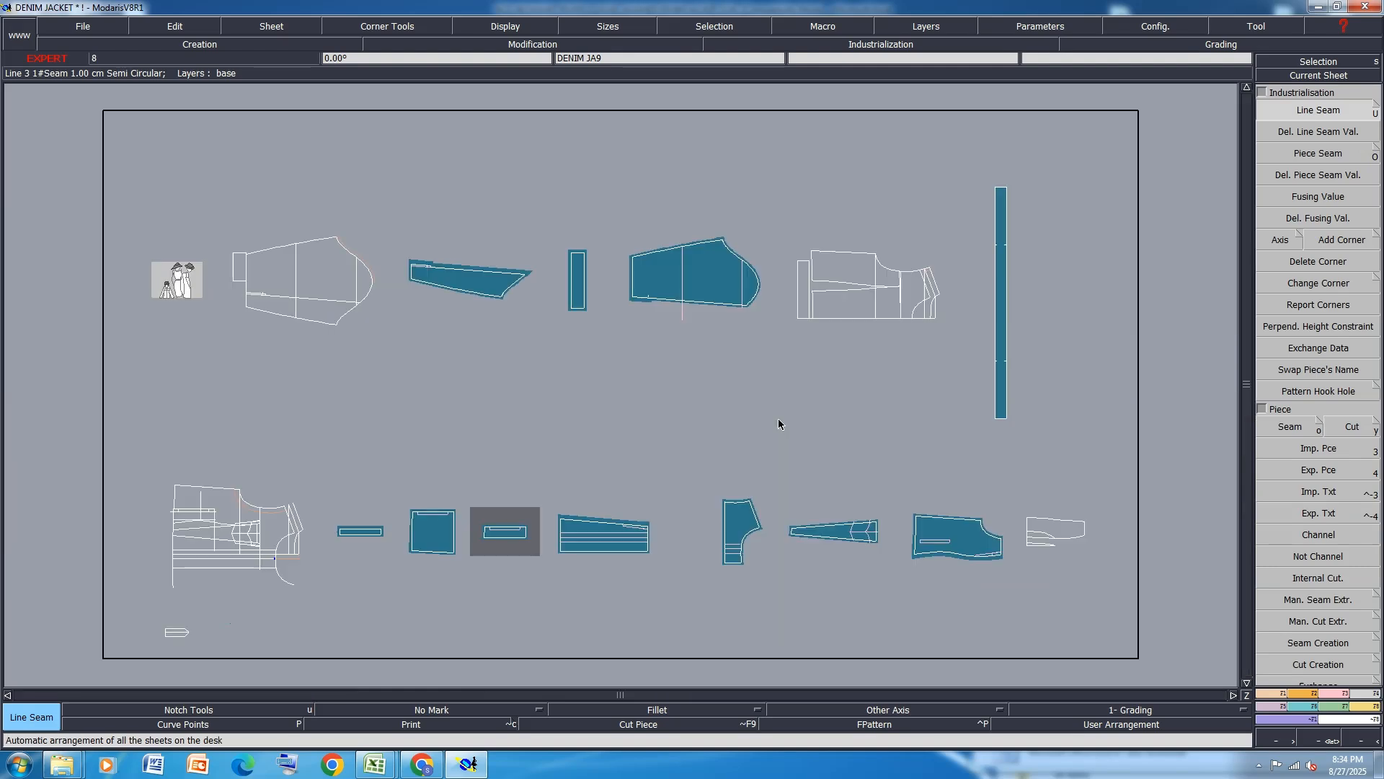
key(ctrl+s)
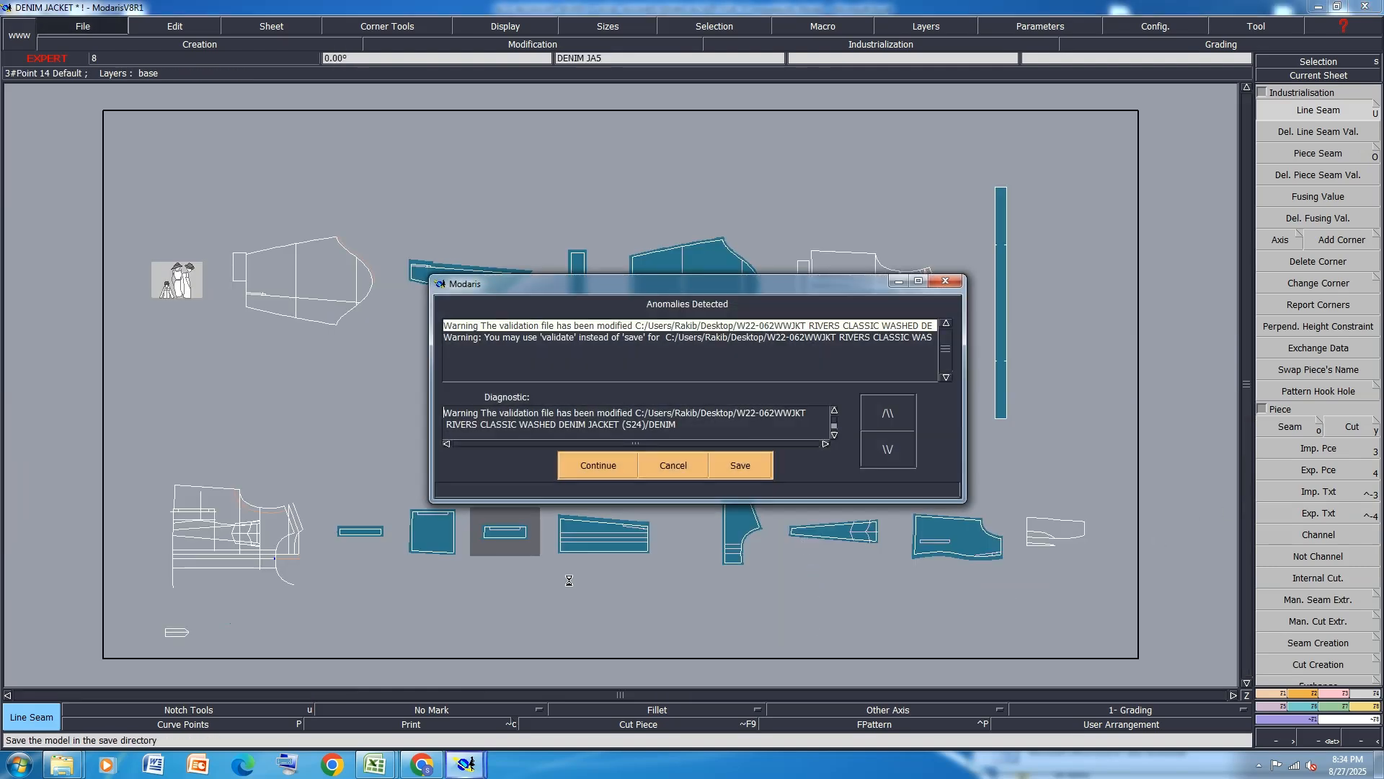
click(615, 466)
scroll(492, 529, up, 3)
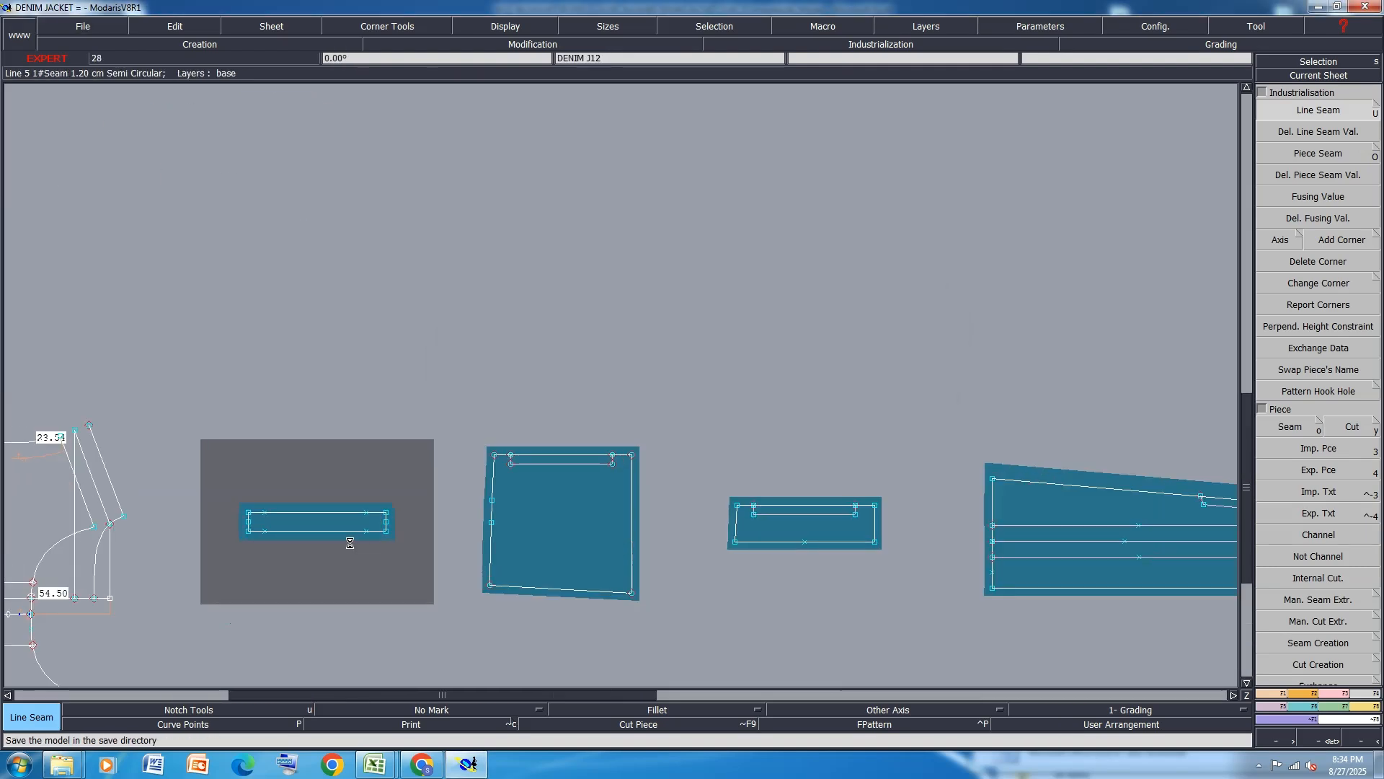
key(j)
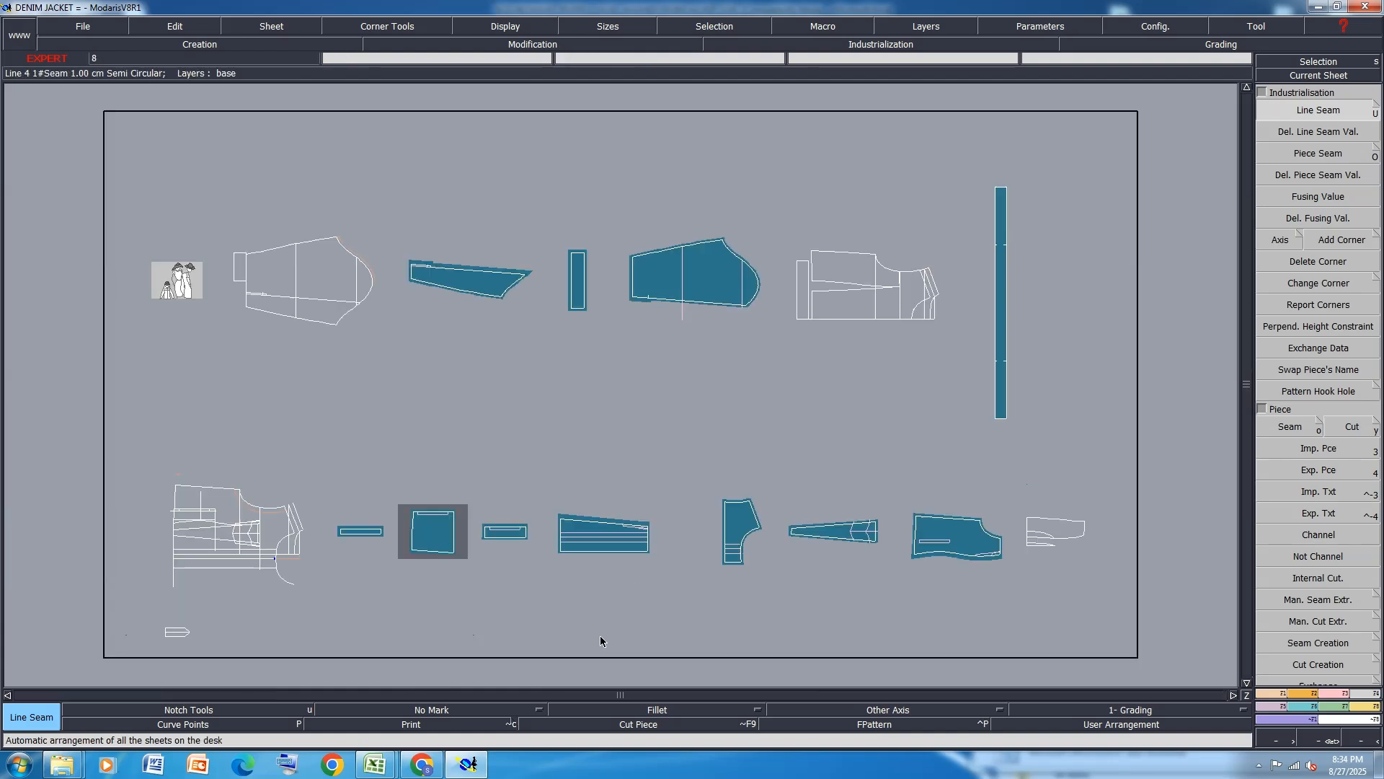
Extract the whole pointed tab outline as a seam piece, including the areas on both sides of its centre line.
scroll(162, 632, up, 6)
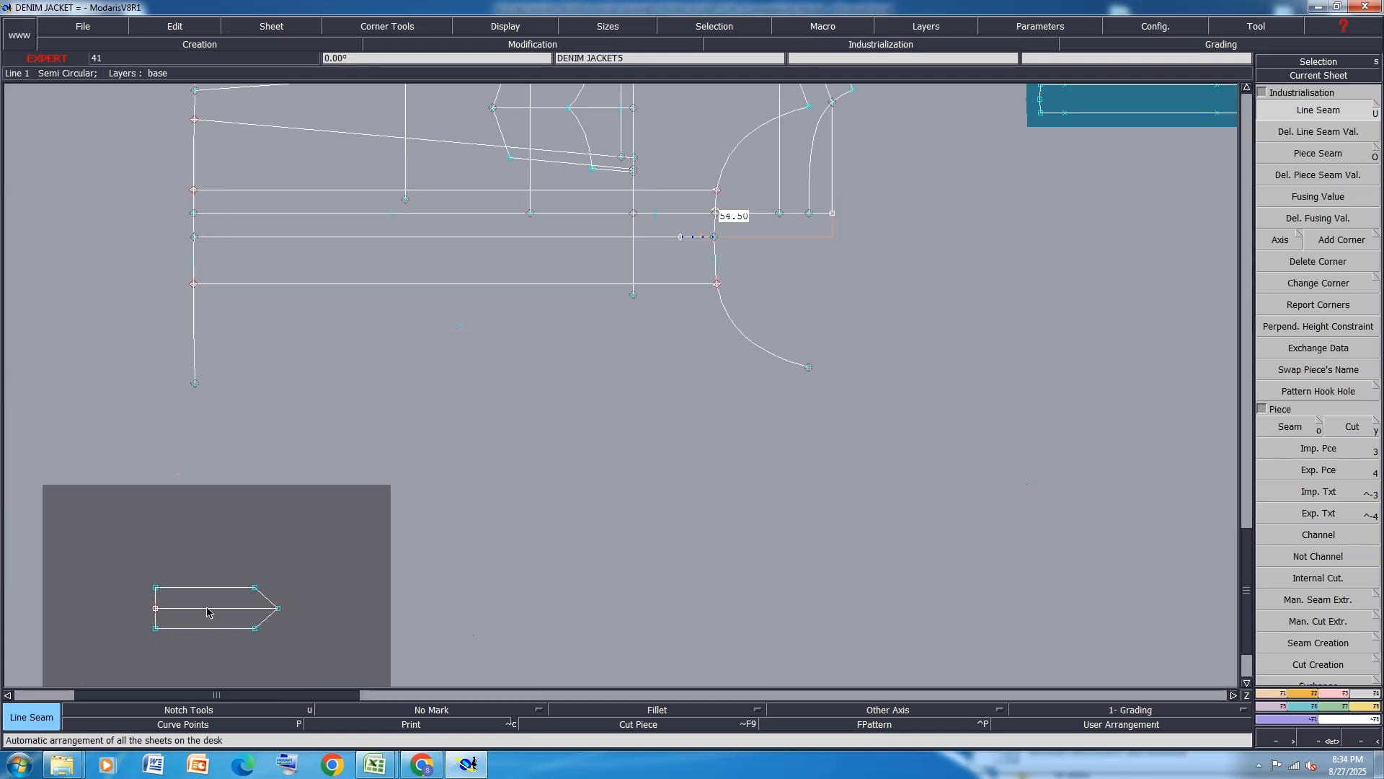
click(1290, 426)
click(190, 614)
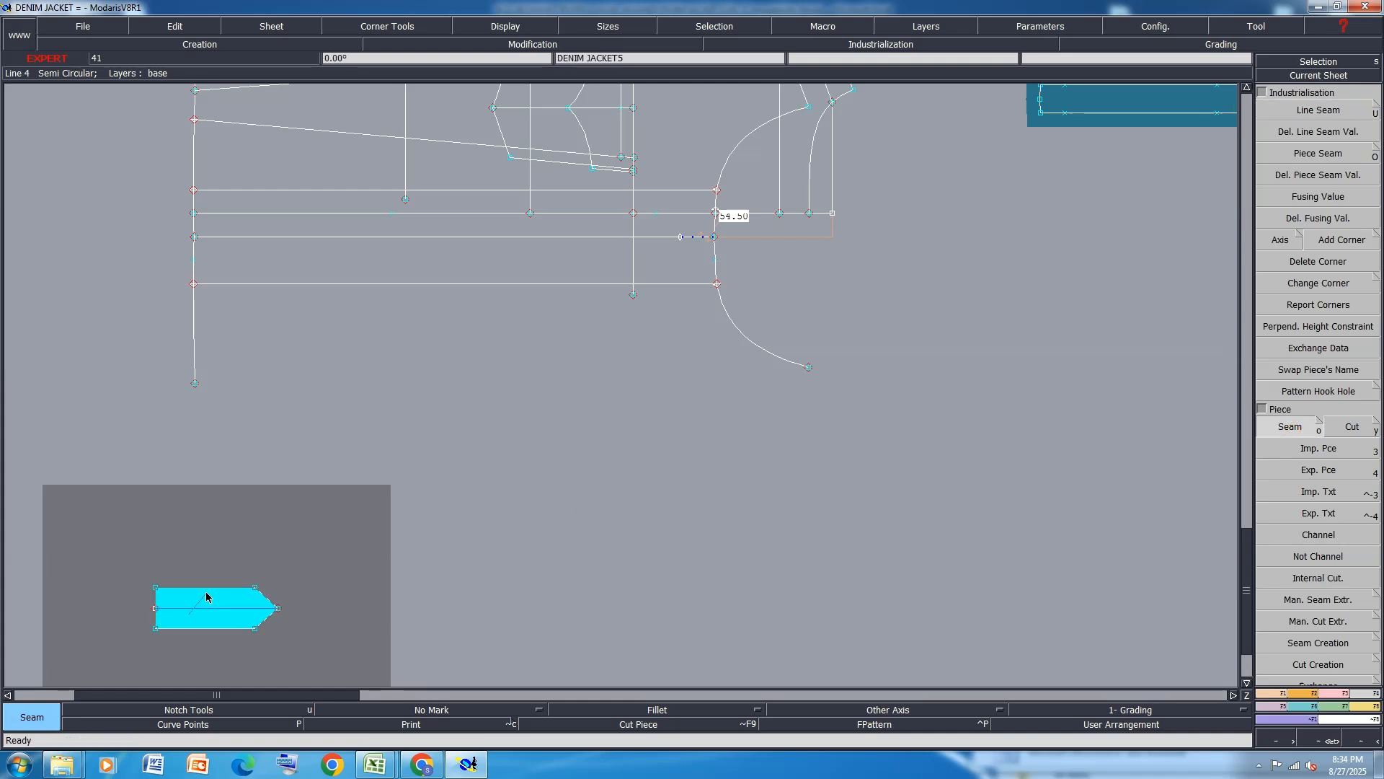
right_click(206, 593)
key(j)
scroll(235, 634, up, 3)
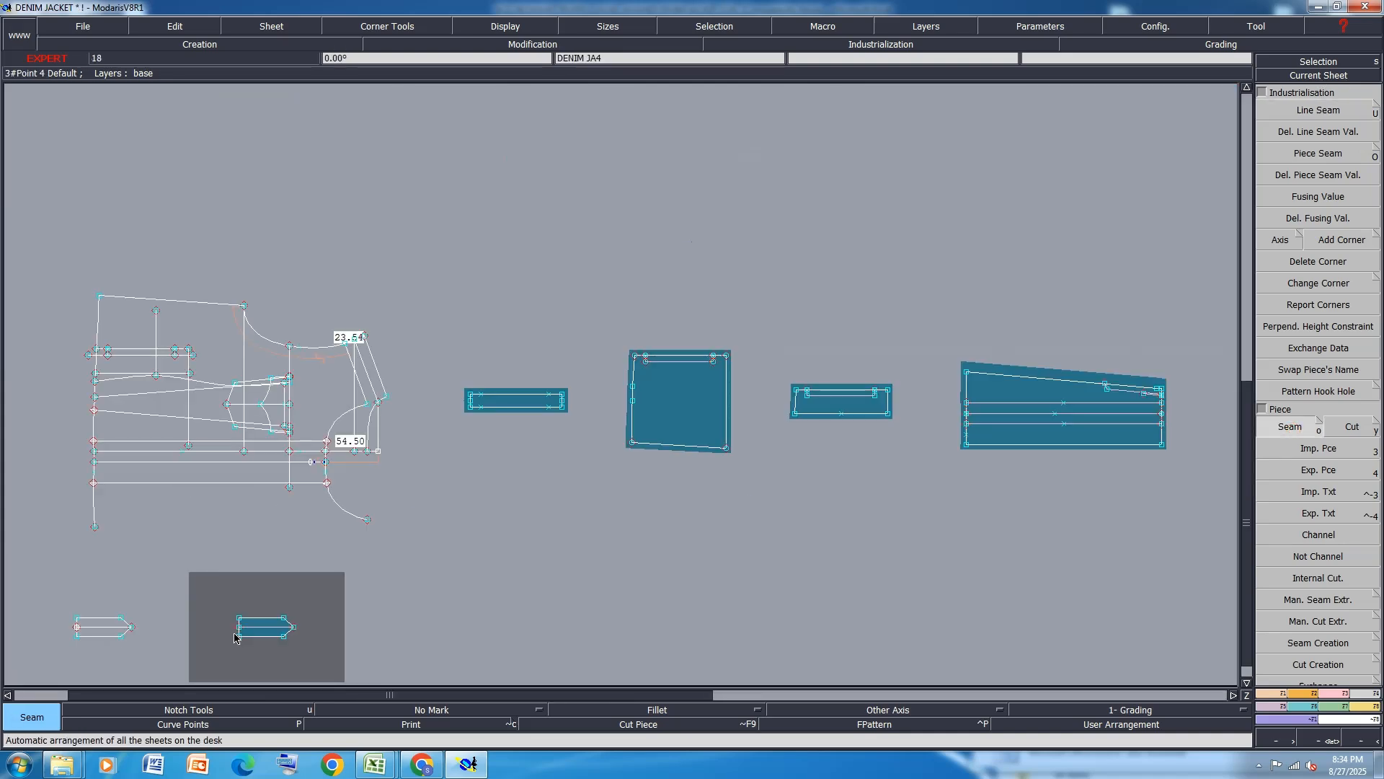
Rotate the extracted pointed tab piece by -90° and save the rearranged model.
click(1298, 693)
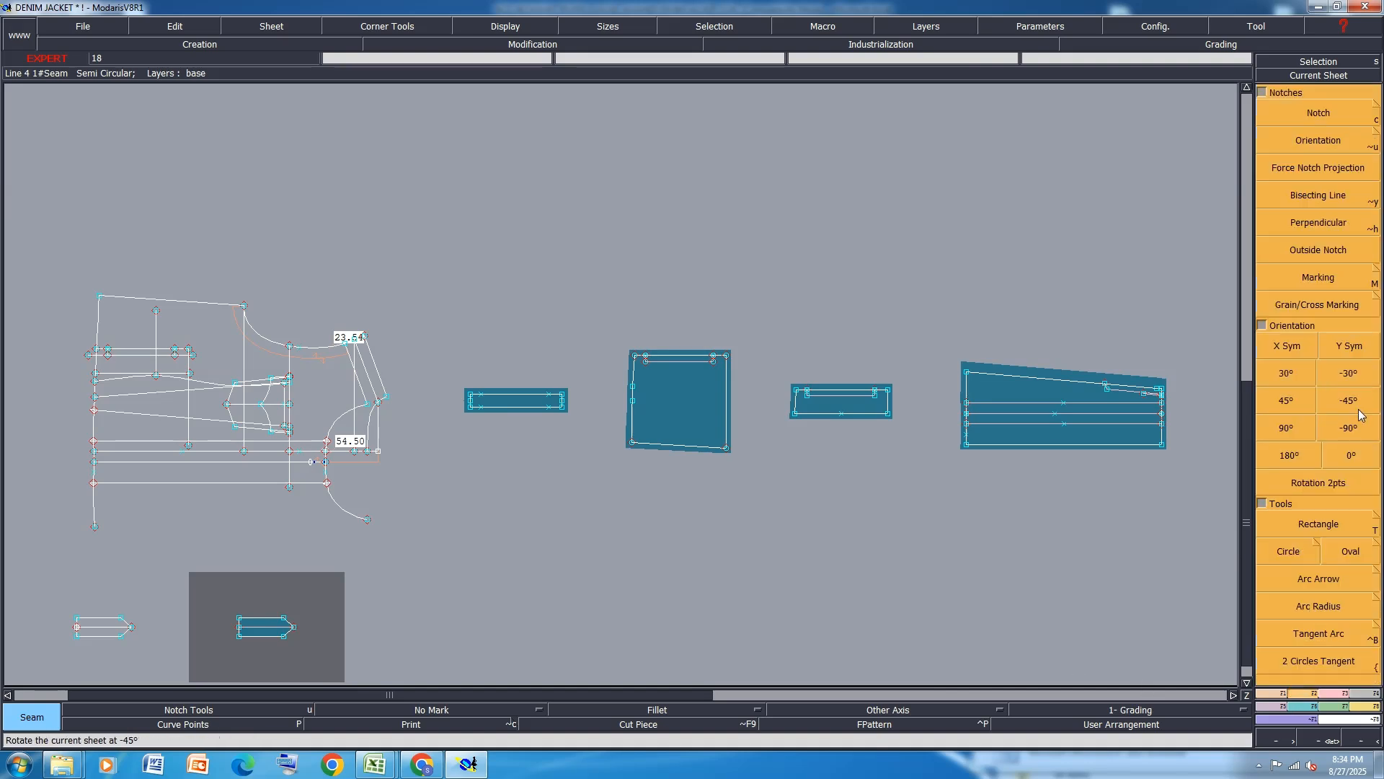
click(1350, 427)
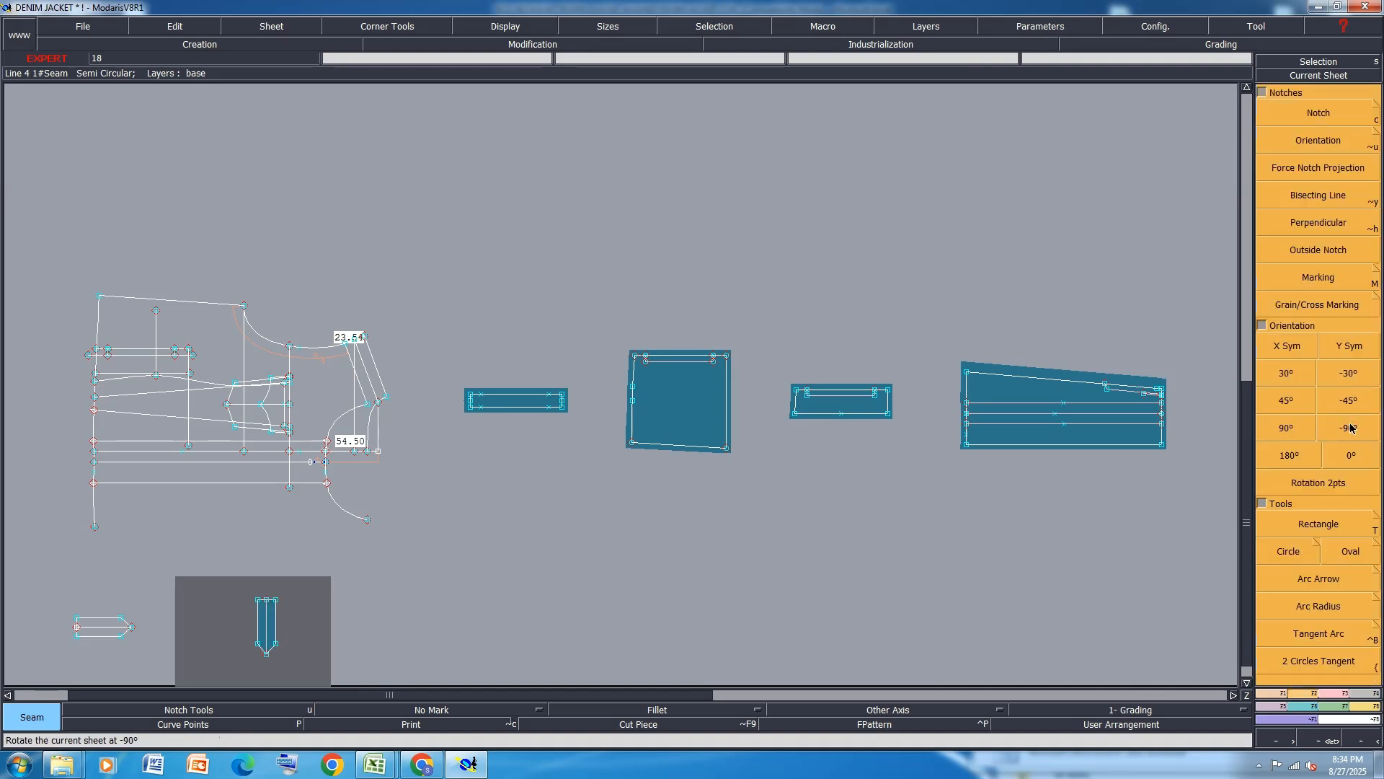
key(j)
key(ctrl+s)
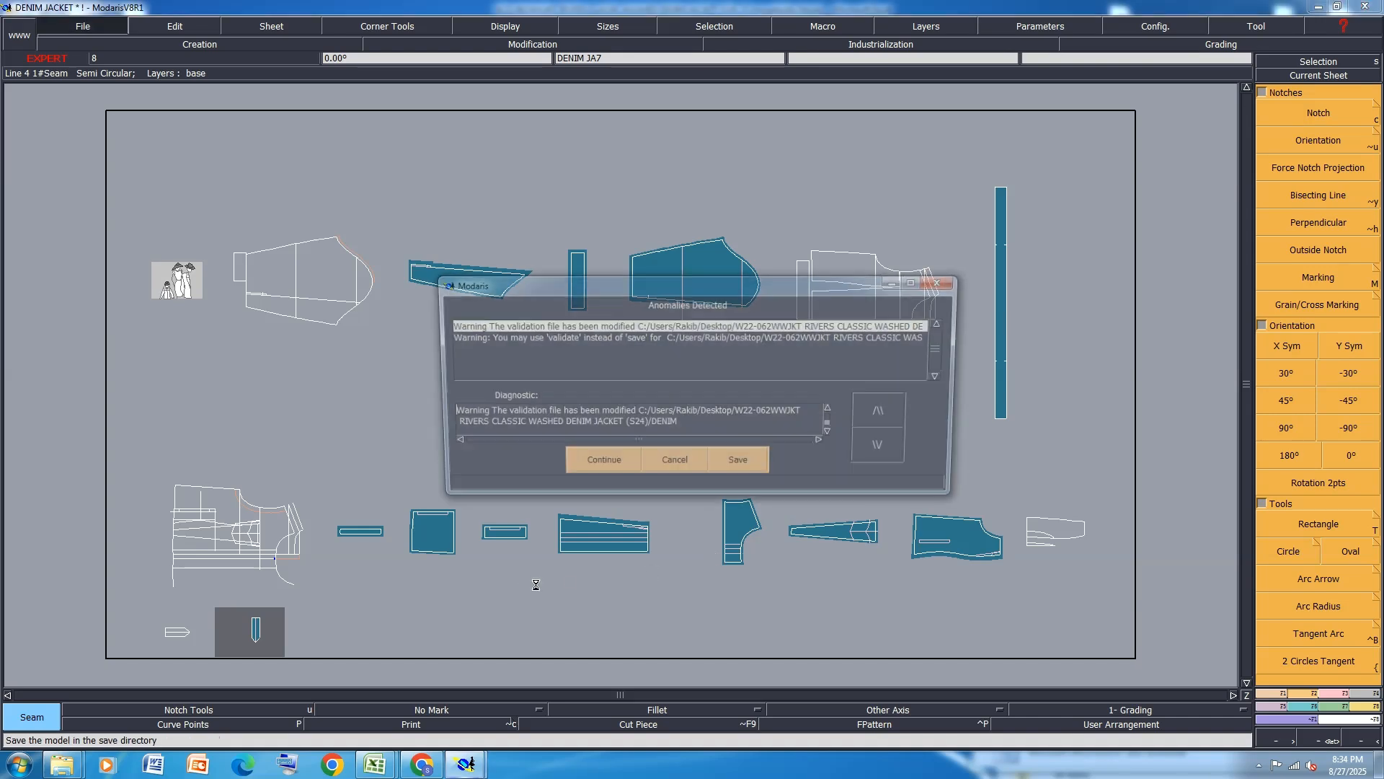
click(610, 460)
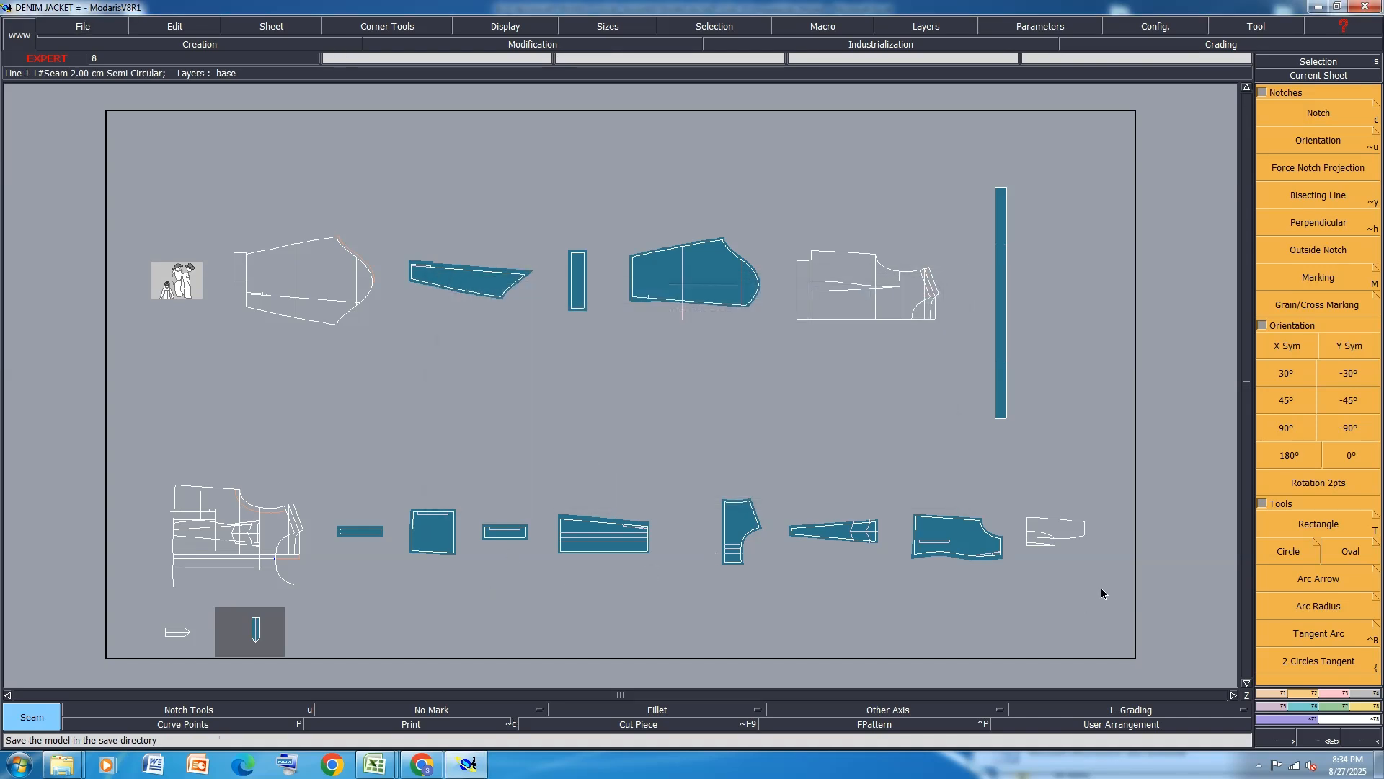
Extract the large curved area and the separate narrow sliver from the last outline sheet as two seam pieces.
scroll(1060, 544, up, 3)
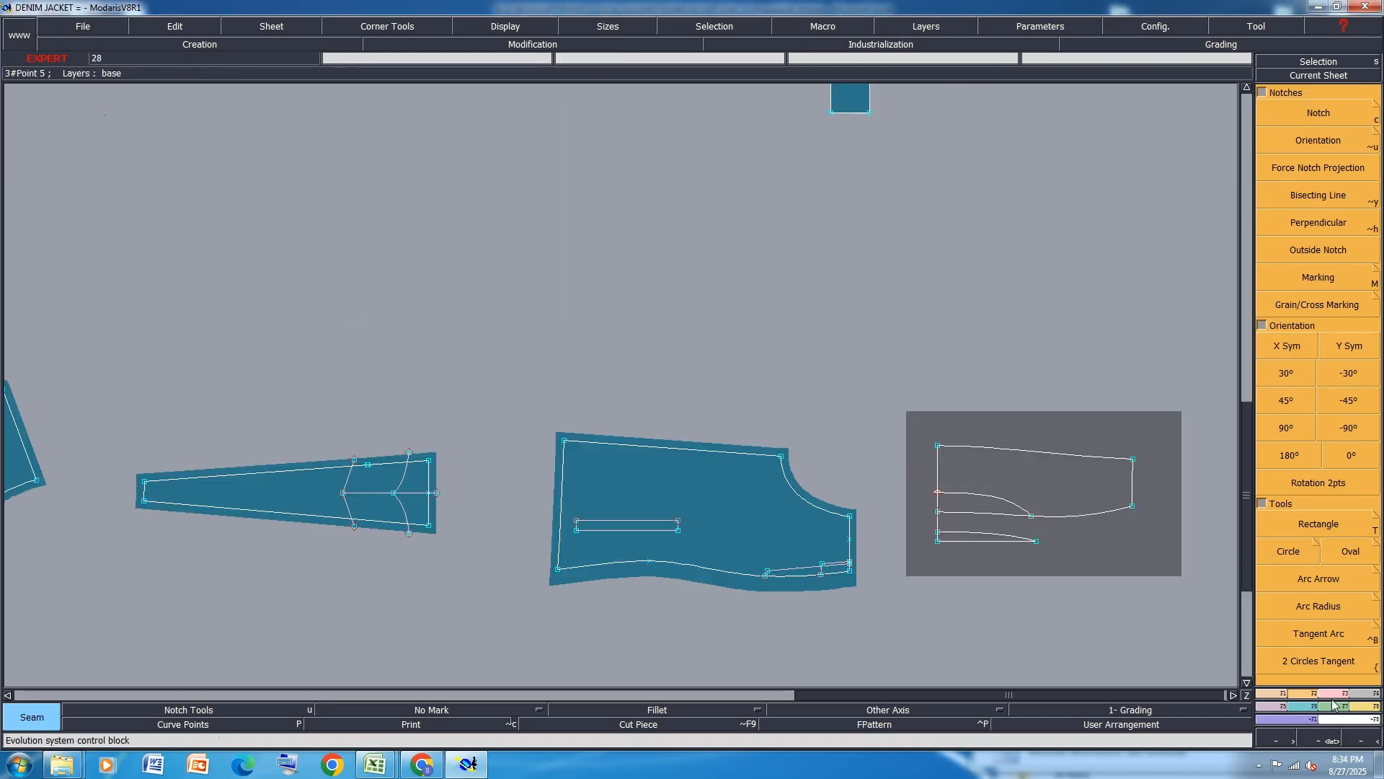
click(1365, 698)
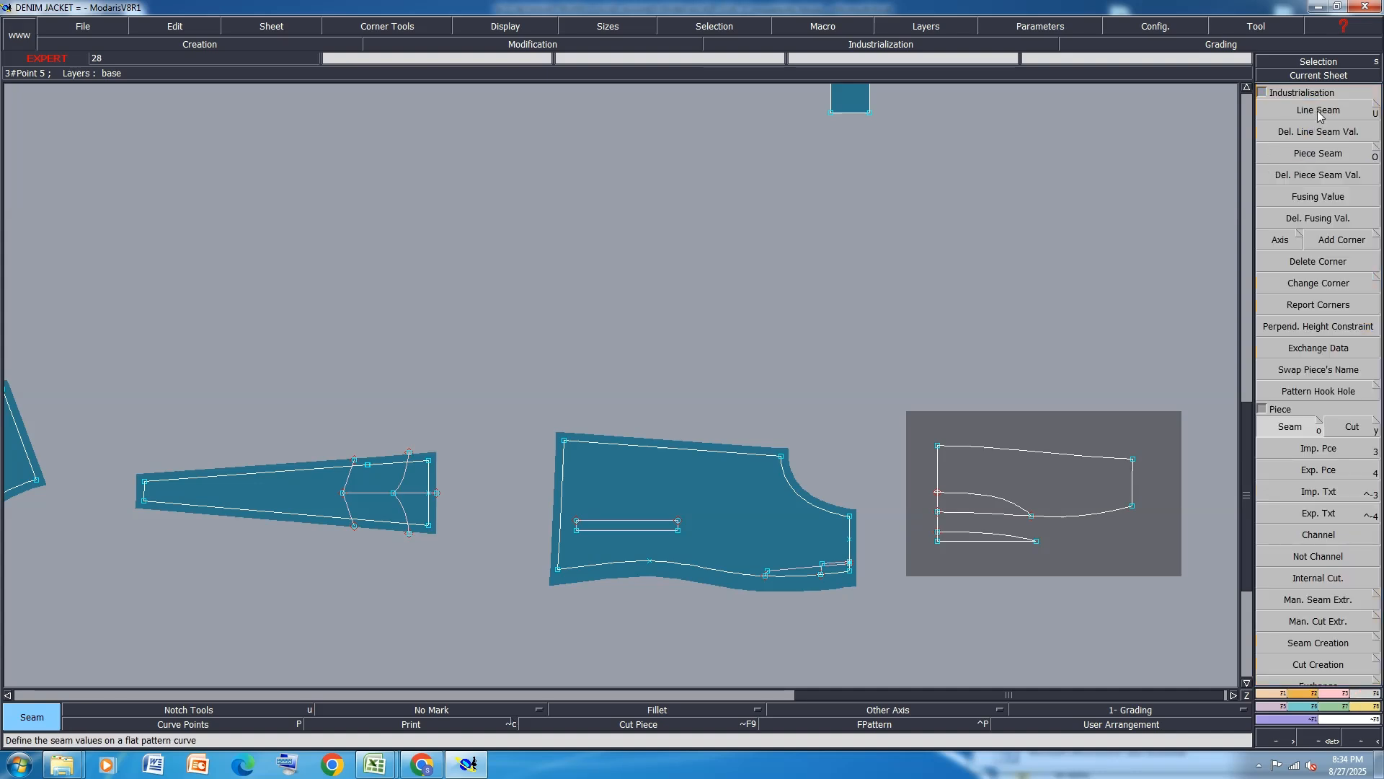
click(1283, 433)
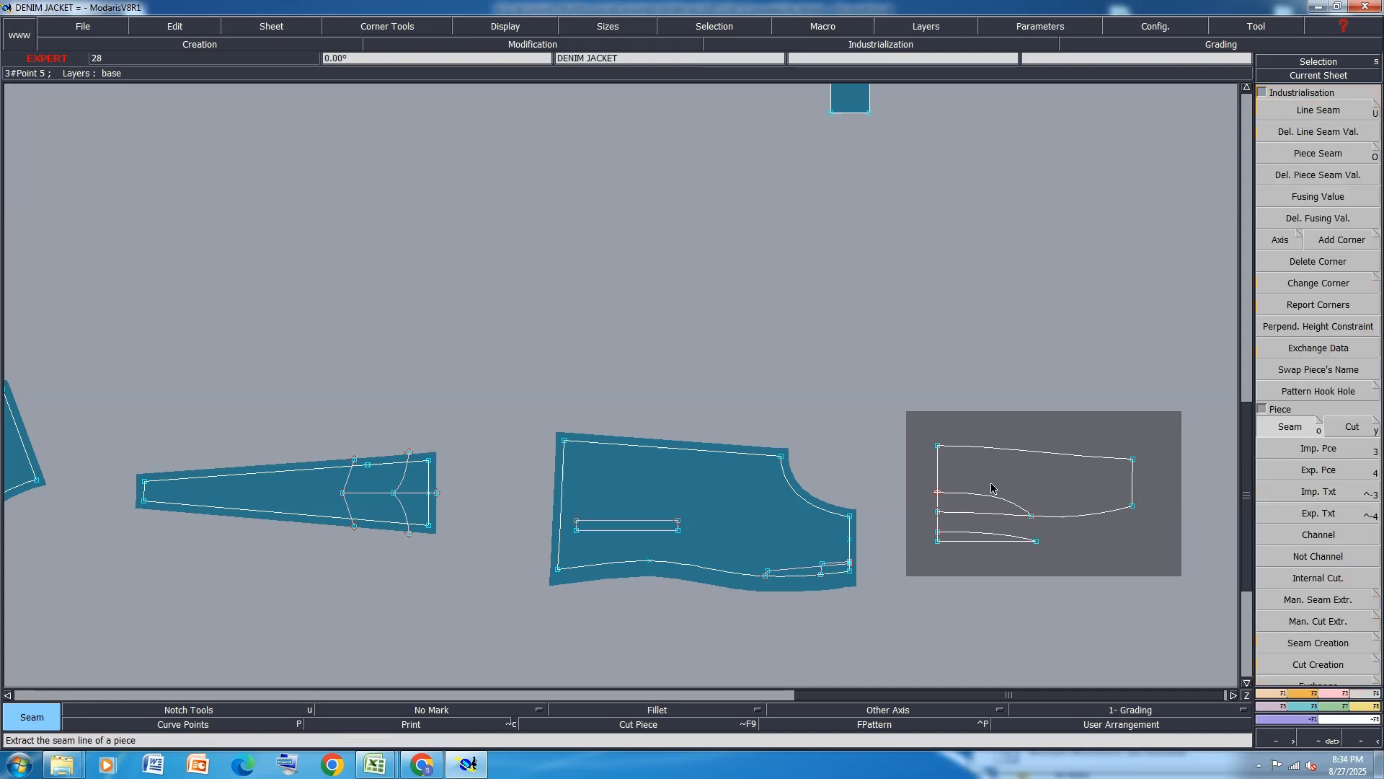
click(994, 479)
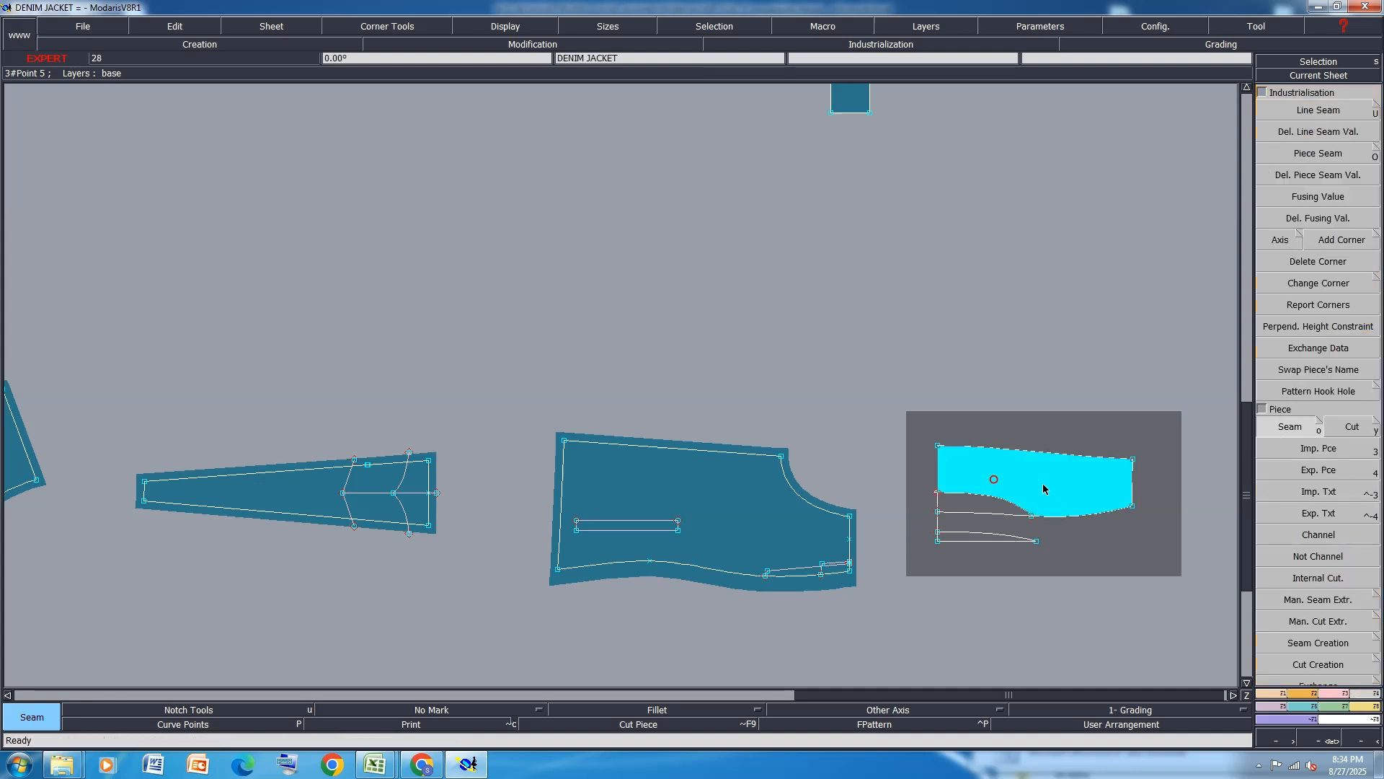
click(970, 538)
right_click(970, 540)
key(8)
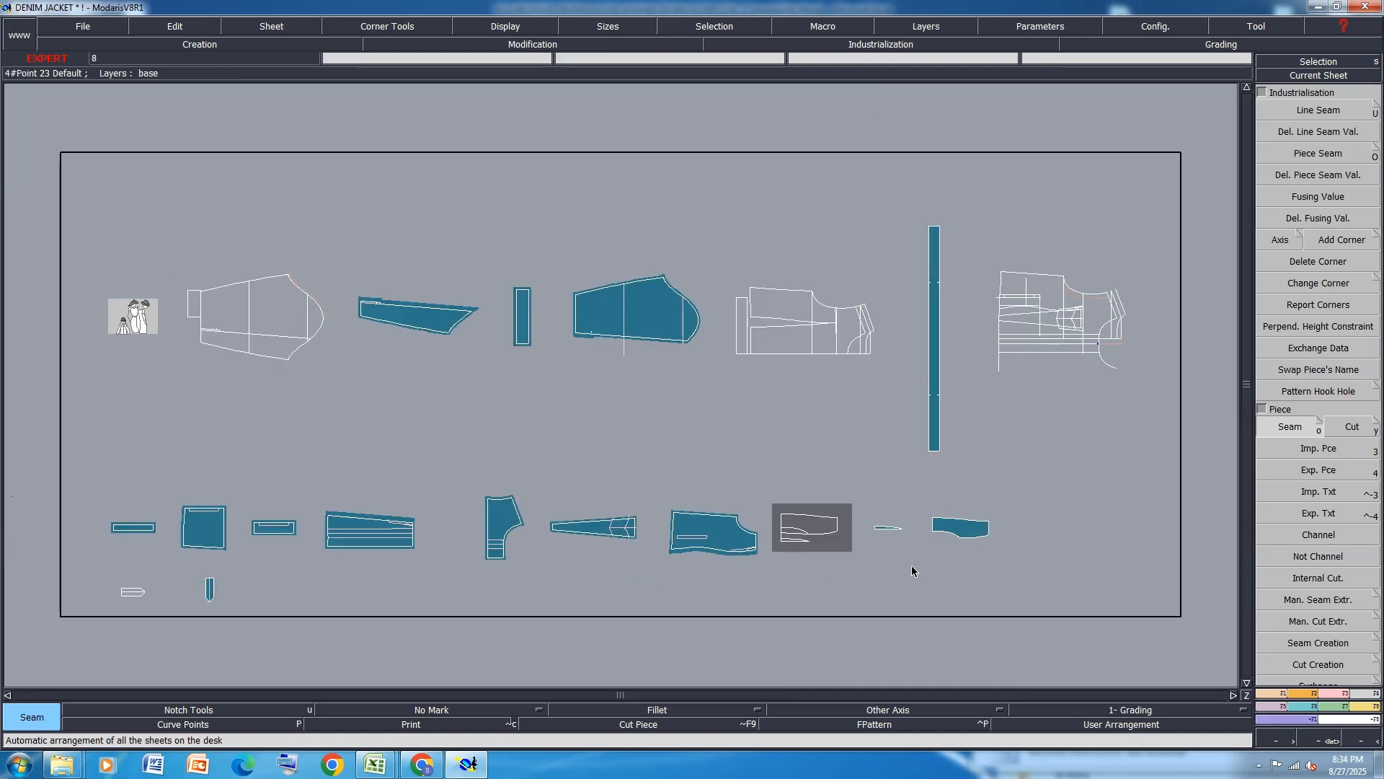
Unfold the narrow sliver piece with Sym 2Pts about its long straight edge and about its short end to form a full pointed oval.
scroll(898, 541, up, 5)
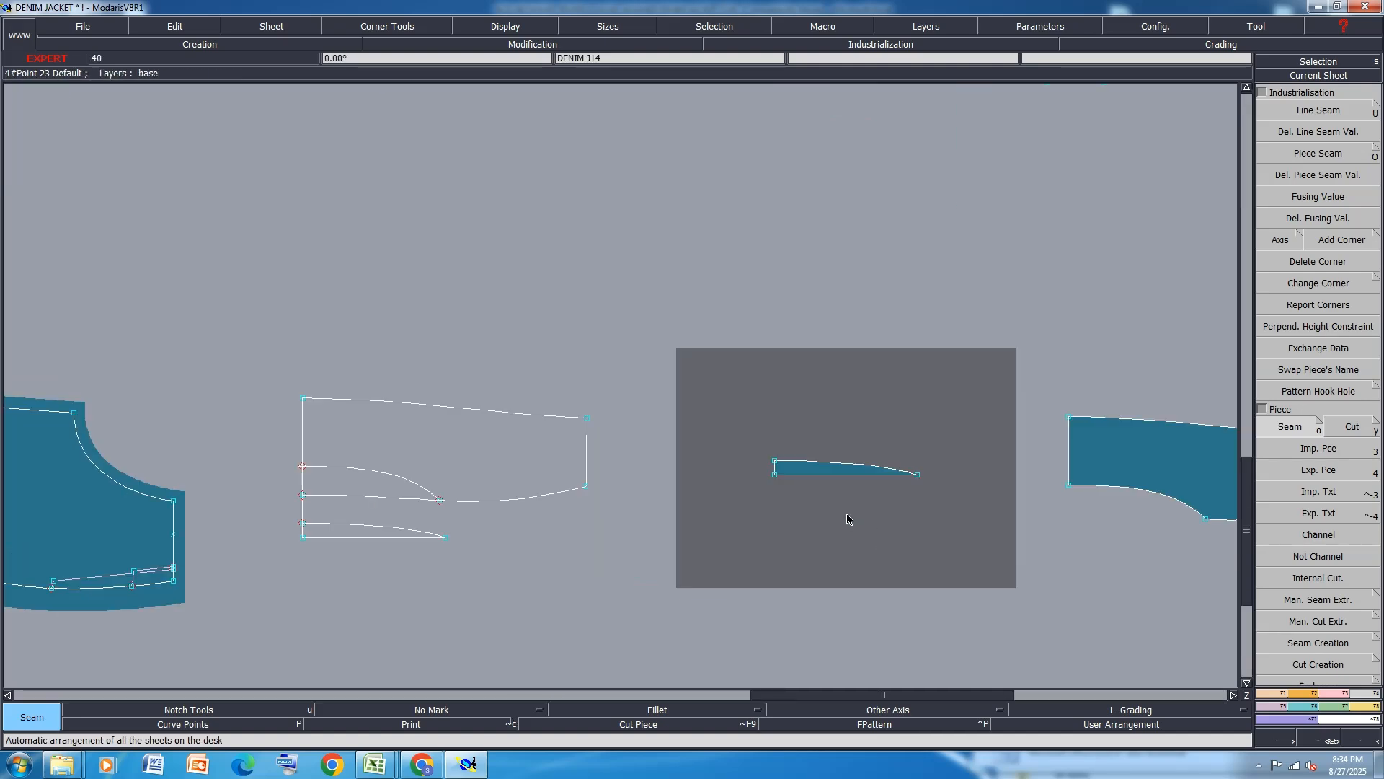
click(1276, 709)
click(1320, 225)
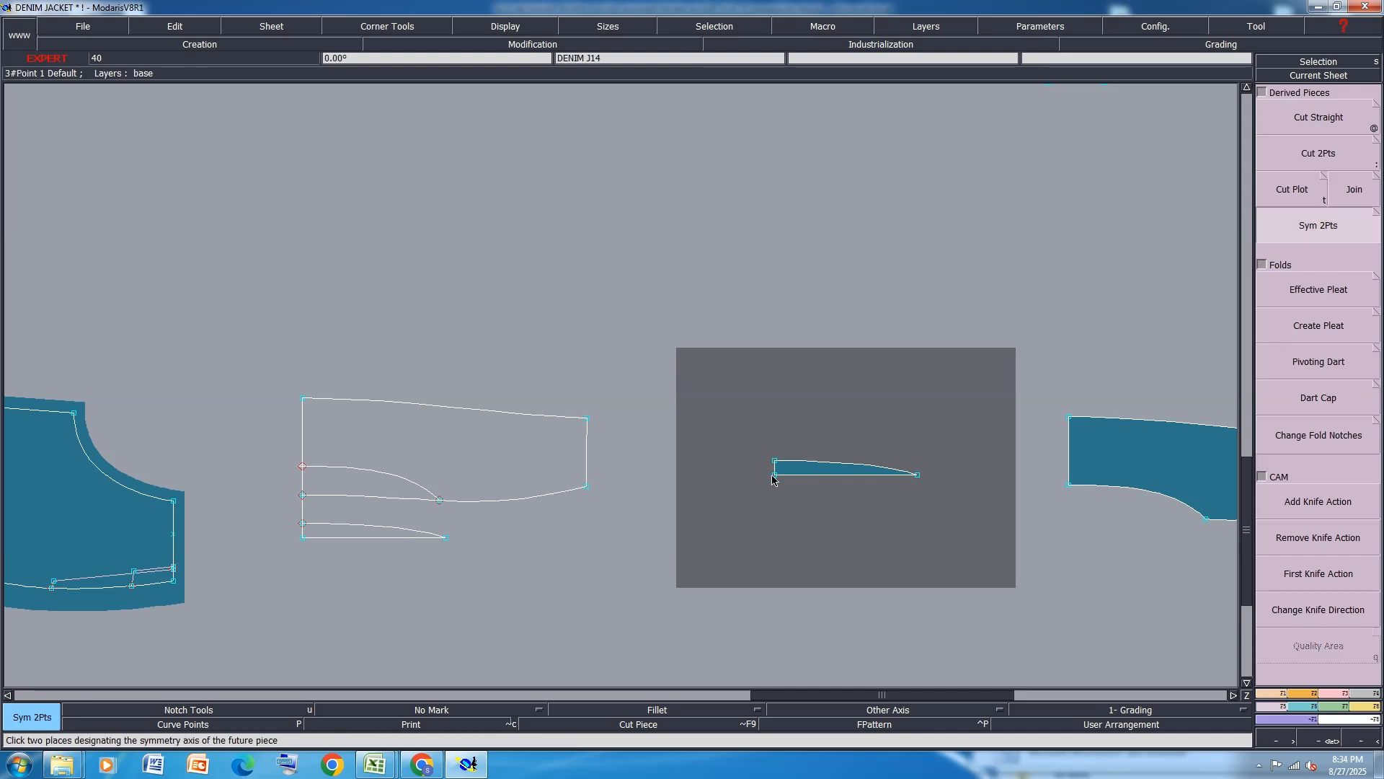
click(911, 475)
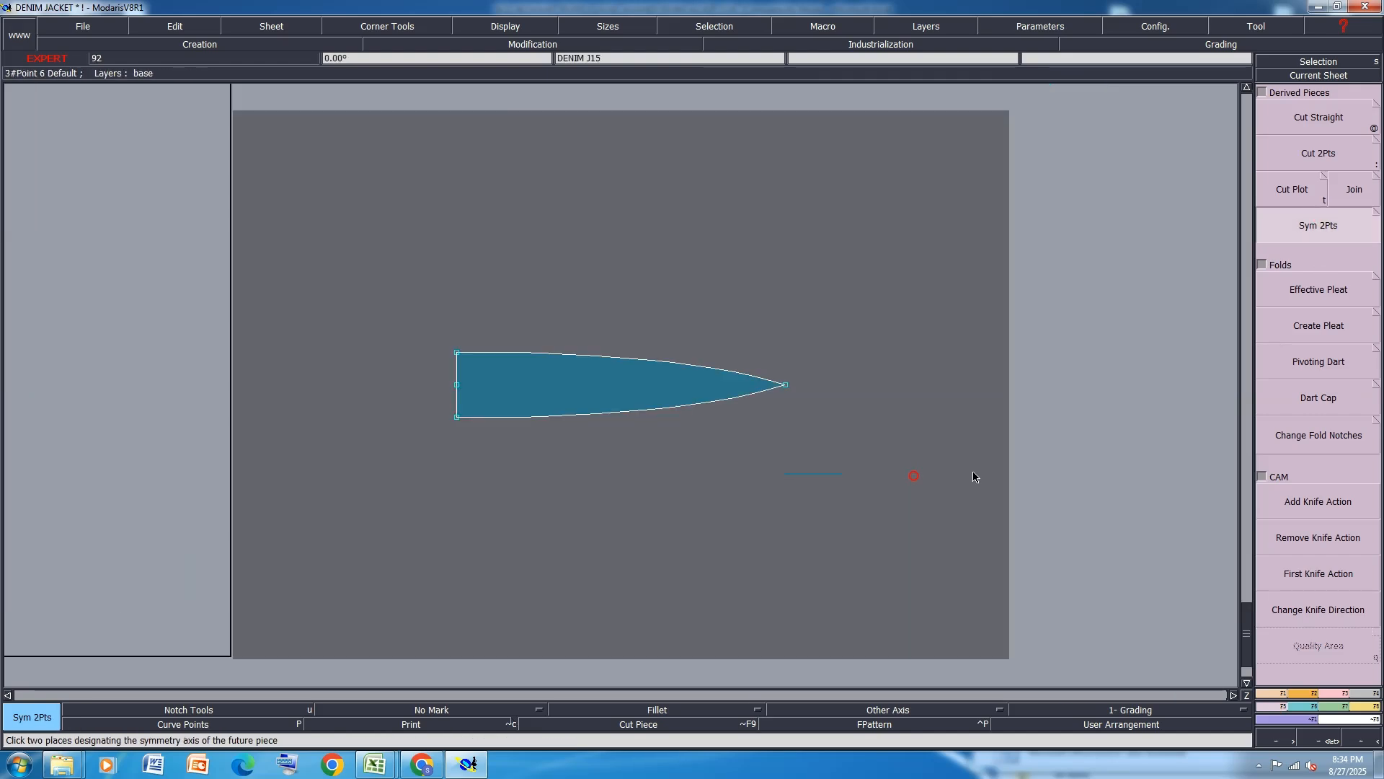
click(456, 416)
click(457, 352)
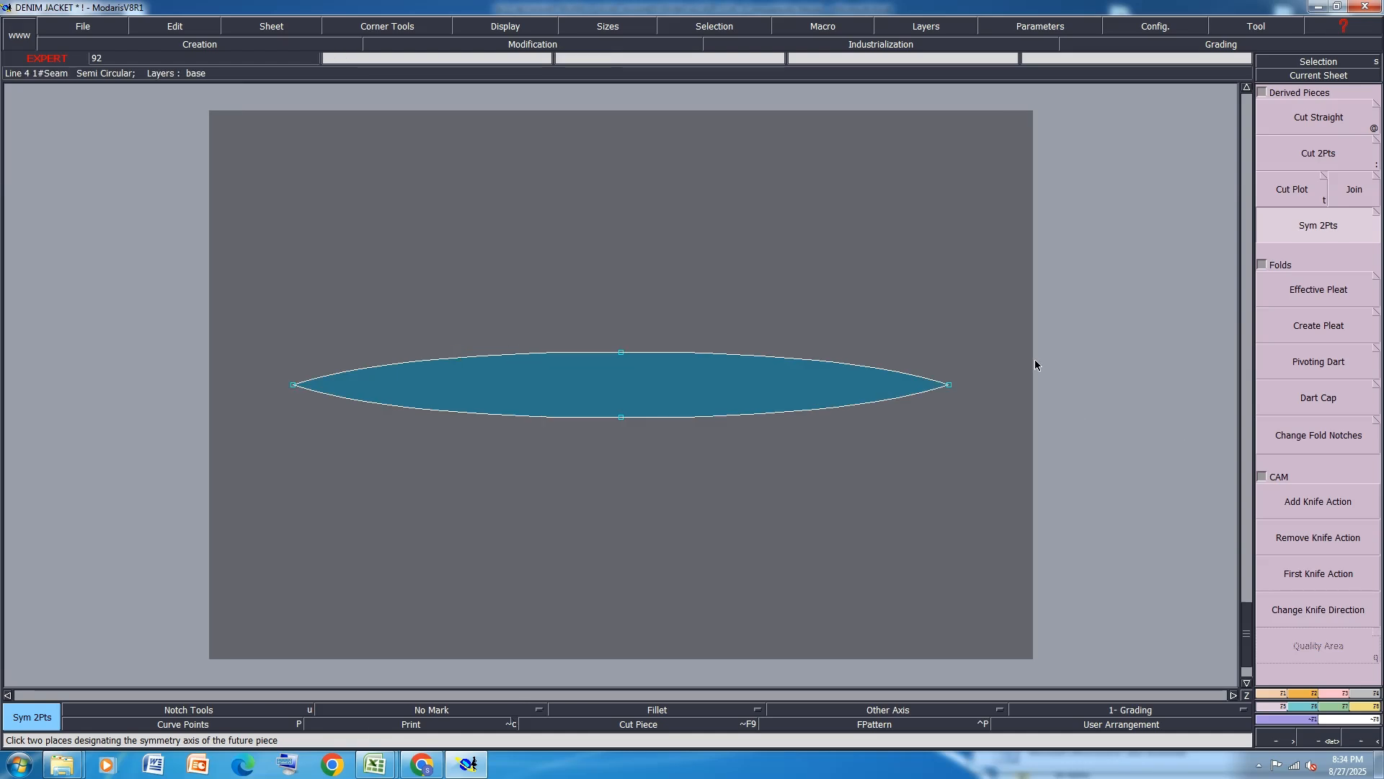
Delete the intermediate partial sliver pieces beside the full pointed oval and rearrange the sheets on the desk.
key(j)
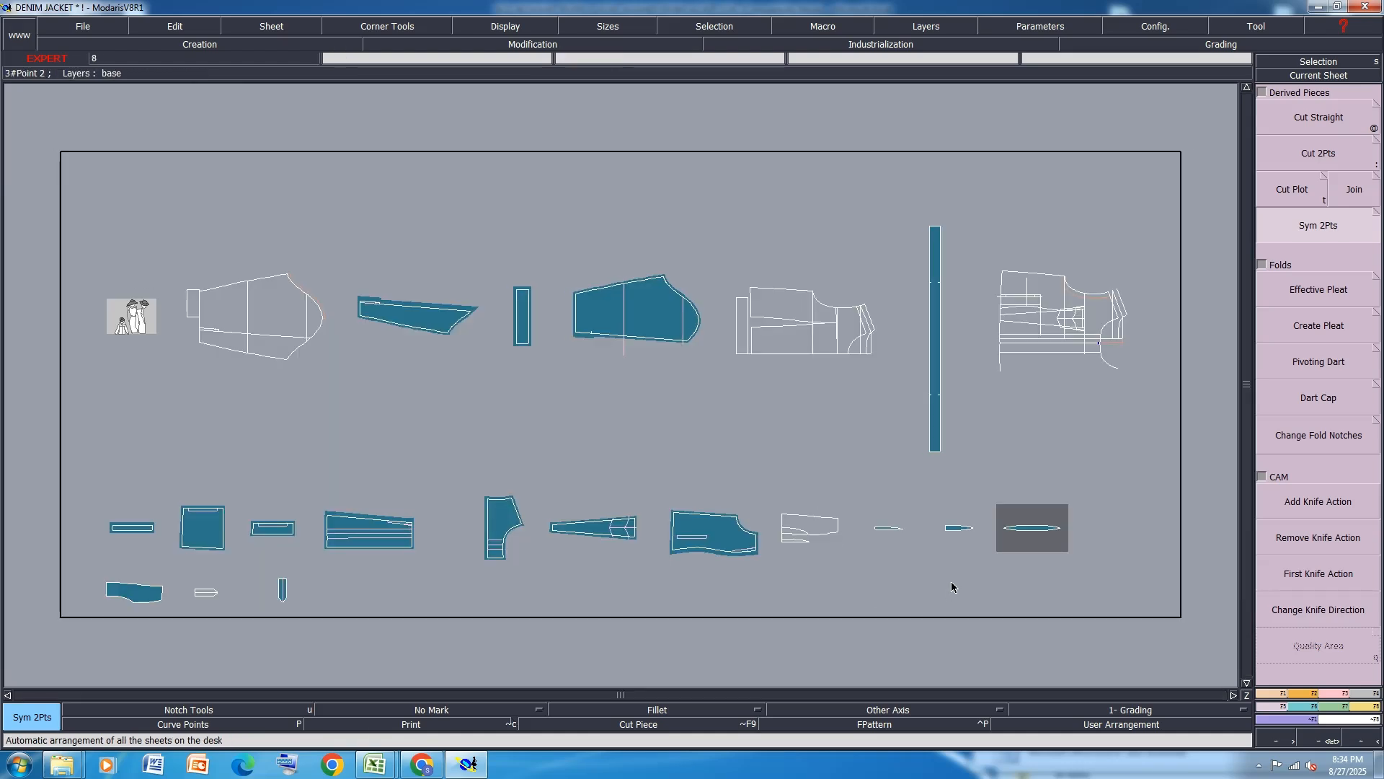
key(Delete)
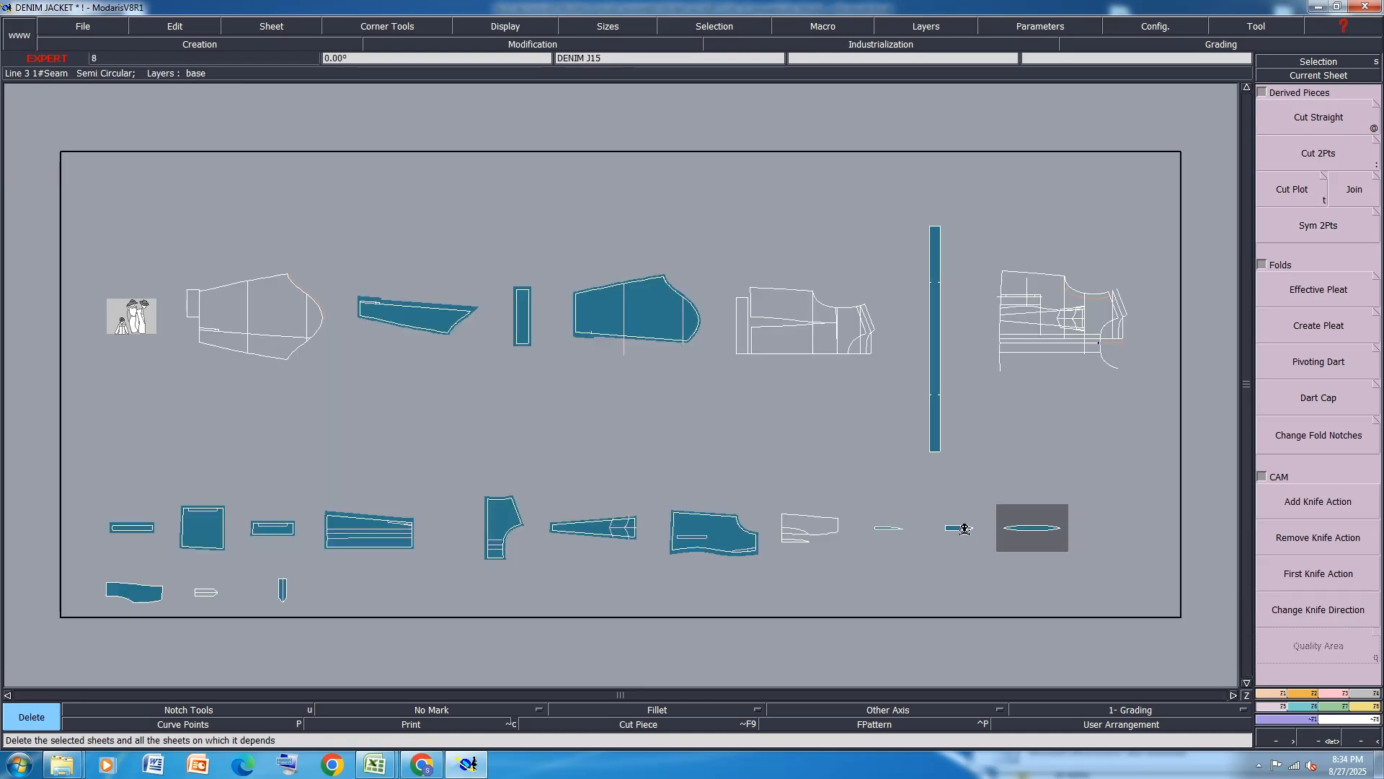
click(894, 531)
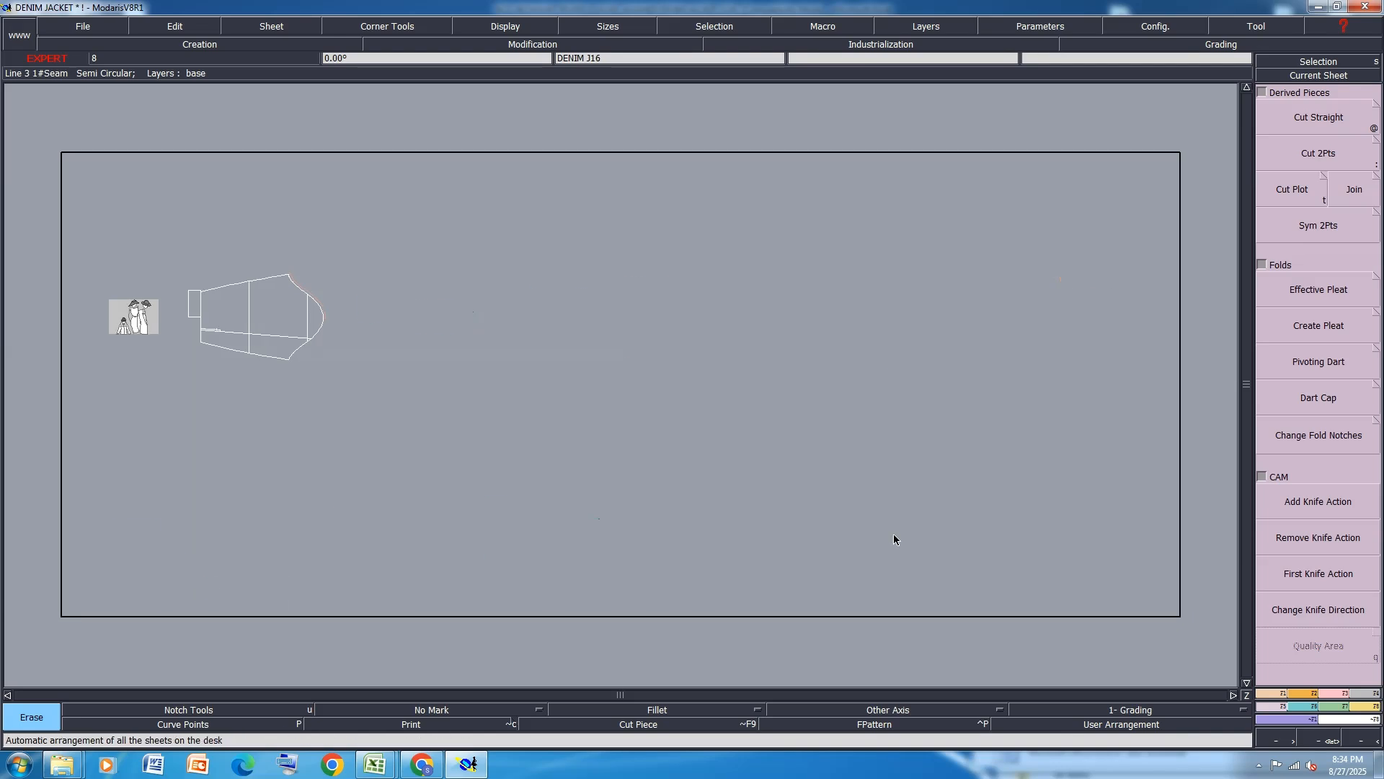
Save the model, continuing past the detected anomalies.
key(ctrl+s)
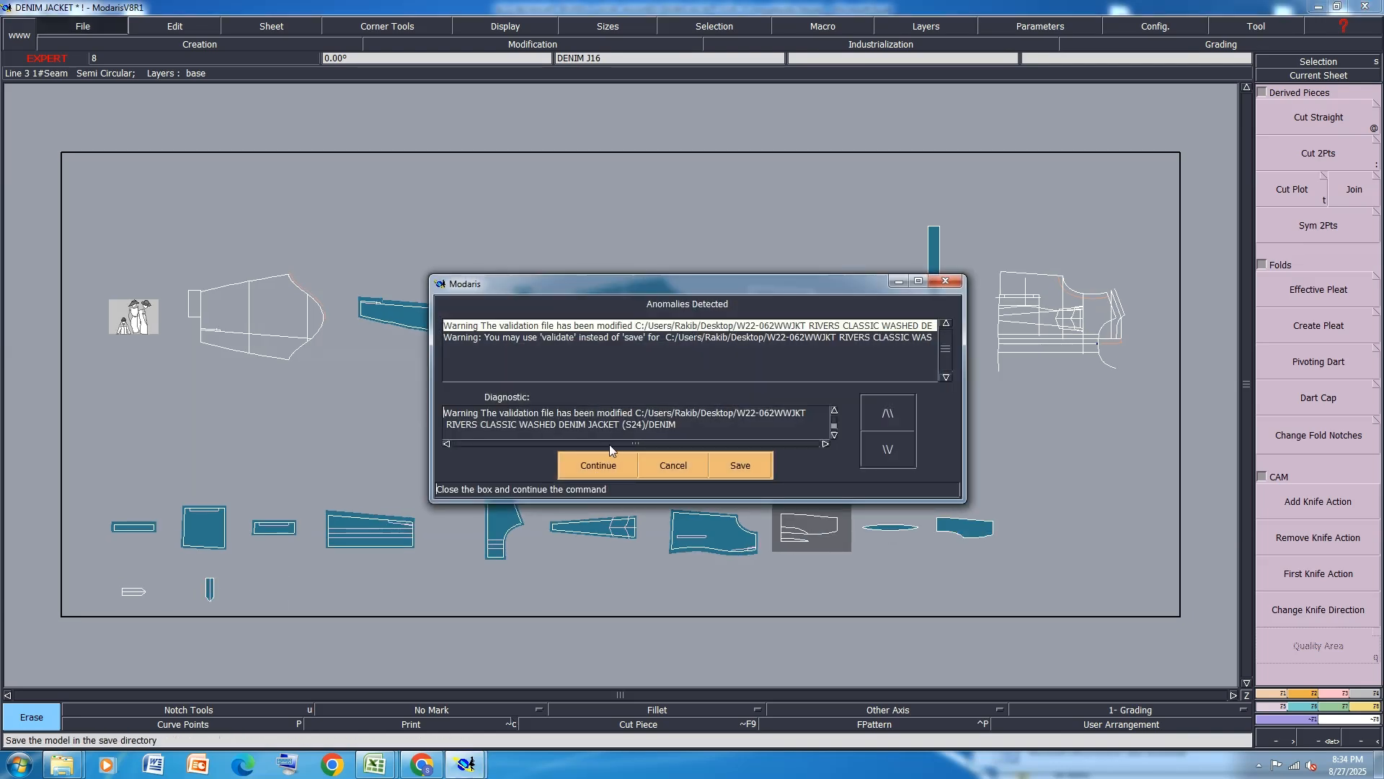
click(603, 466)
Mirror the half collar piece with the curved cut-out about its straight centre edge into a full piece, and arrange the sheets.
scroll(932, 522, up, 5)
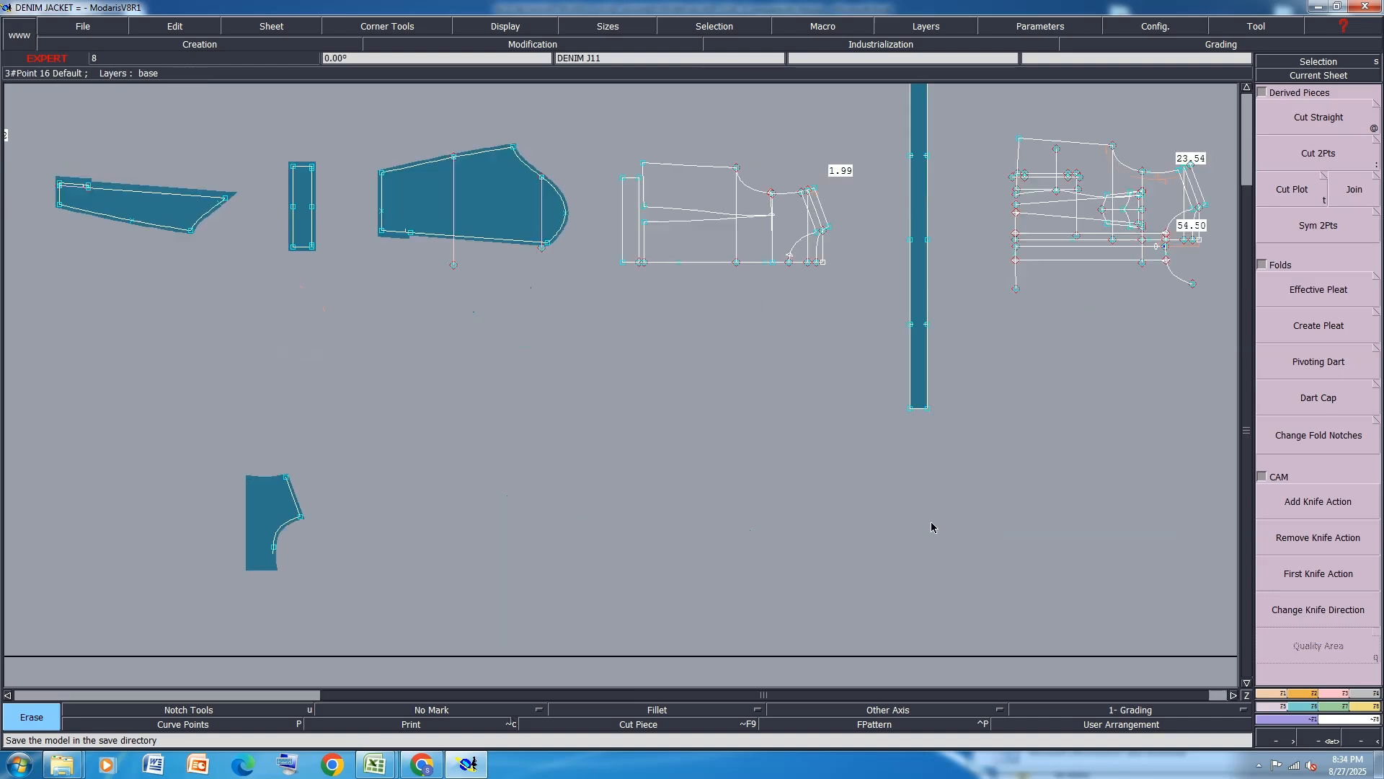
click(1321, 227)
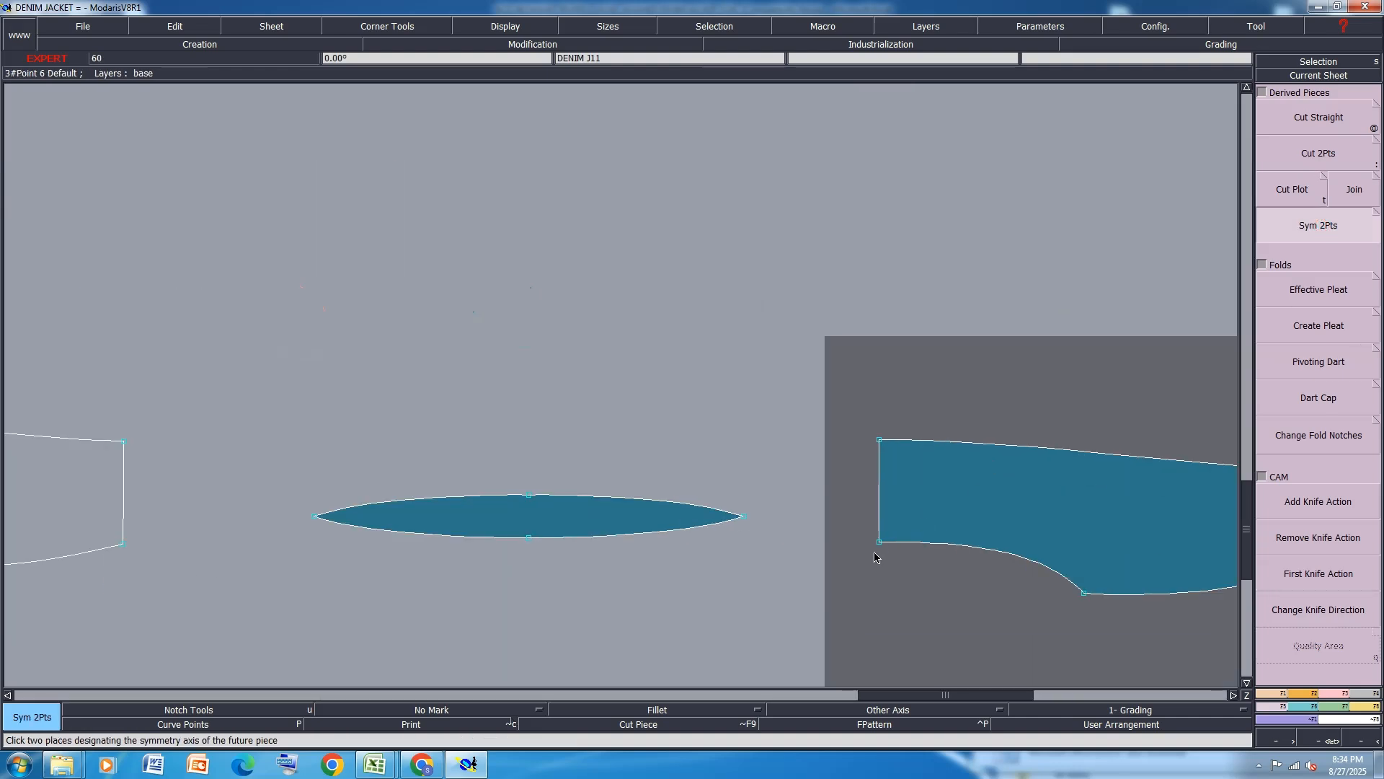
click(879, 436)
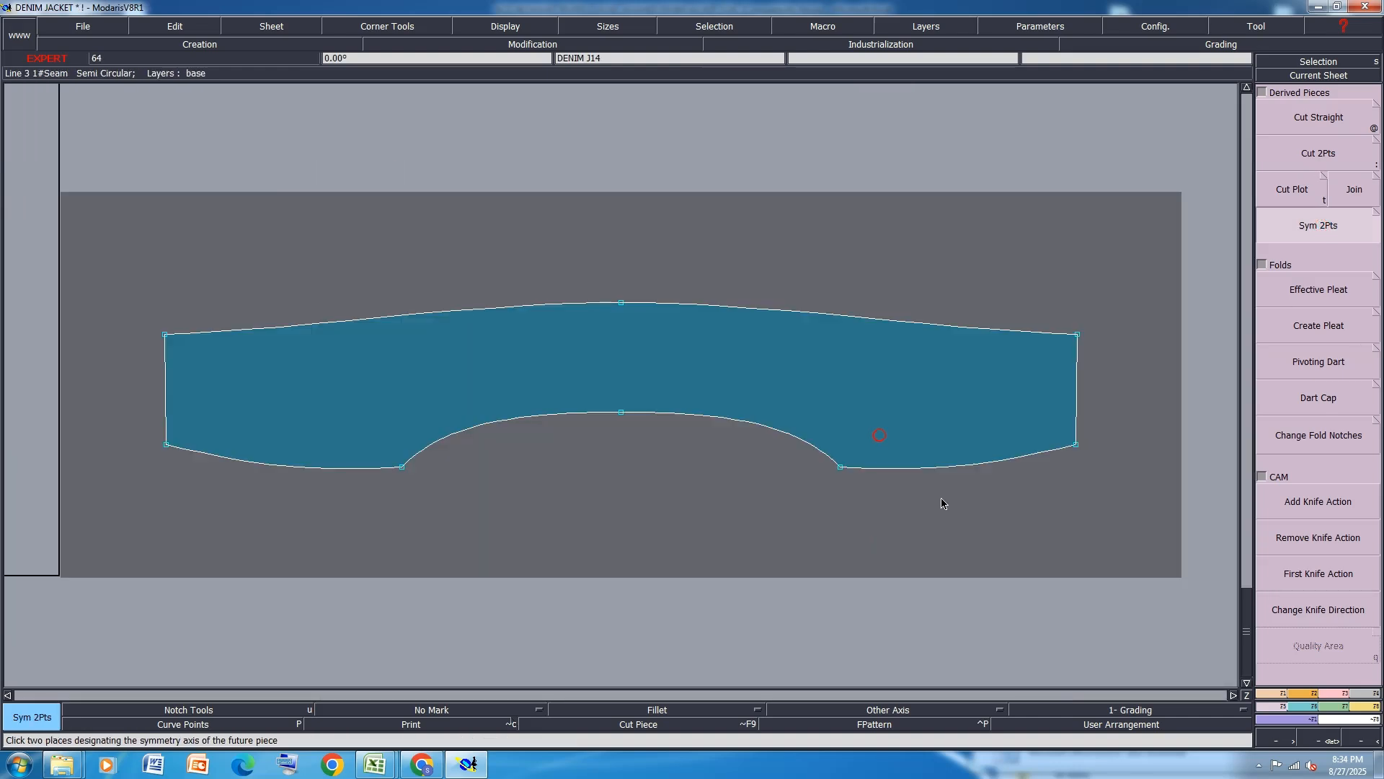
key(j)
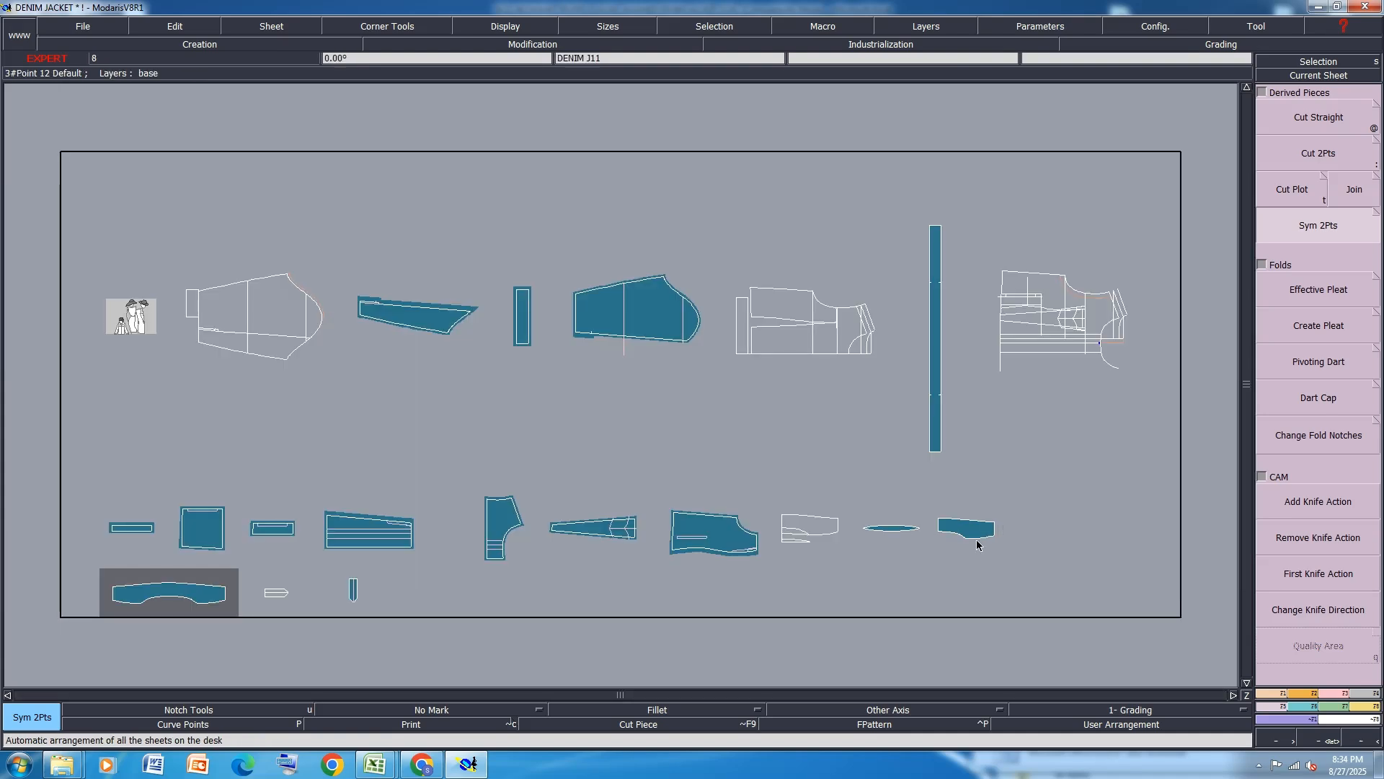
Delete the half collar sheet with the curved cut-out and rearrange the remaining sheets.
key(Delete)
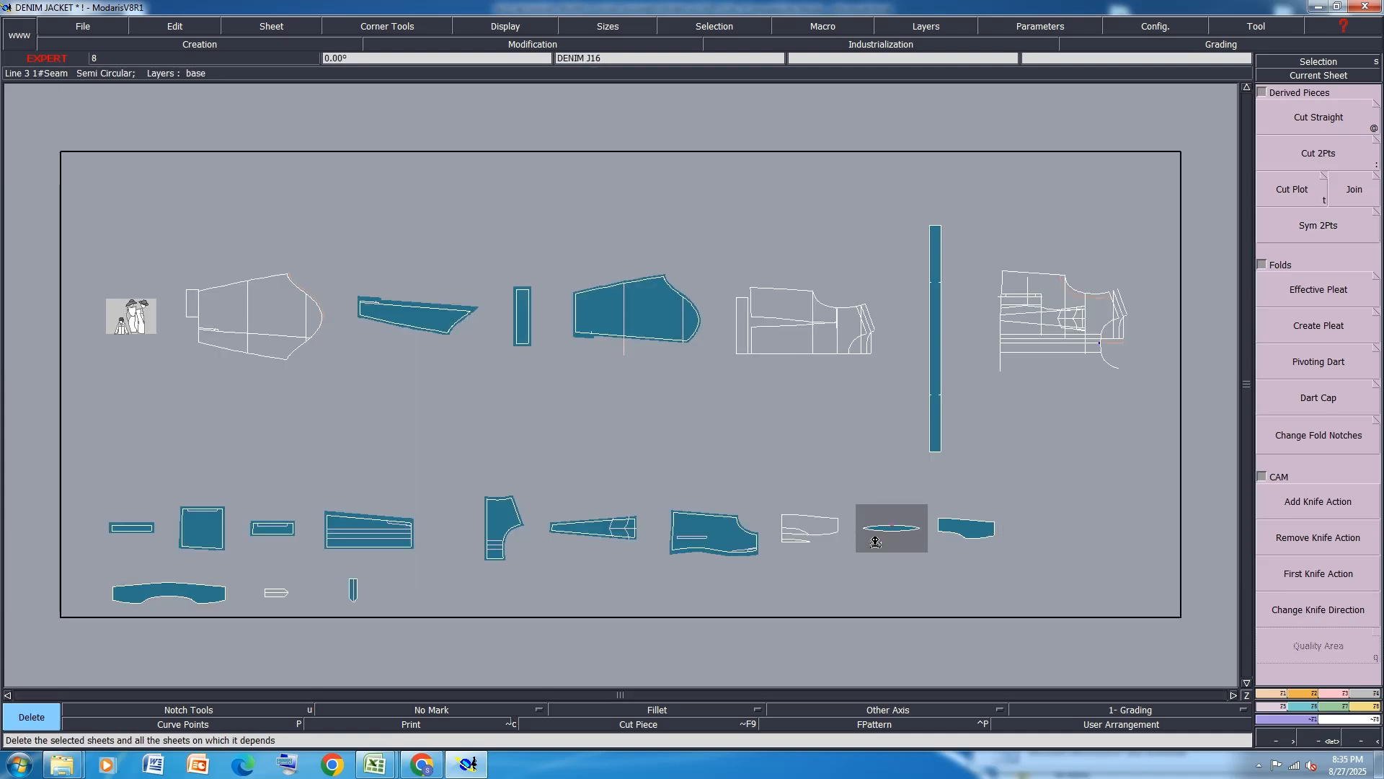
click(983, 538)
key(s)
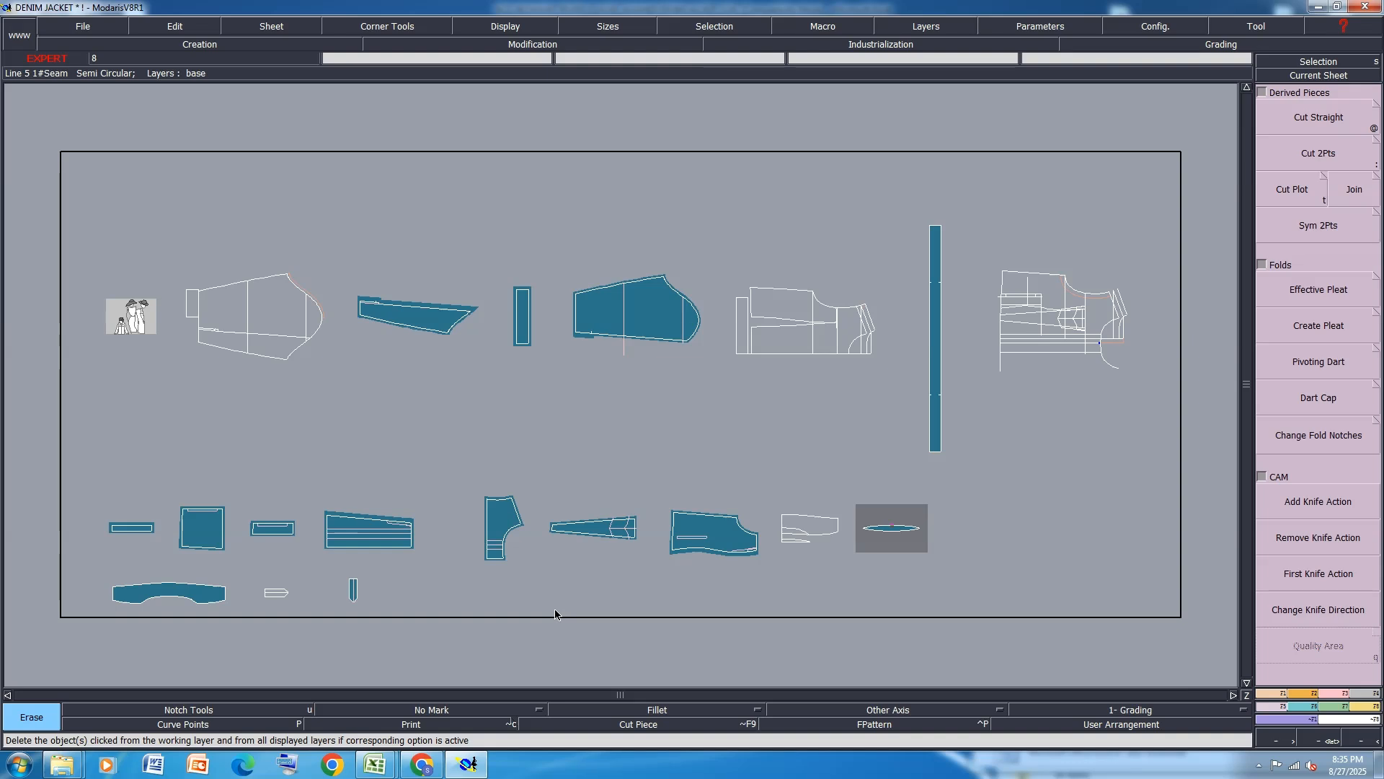
key(j)
Extract the whole half collar from the collar draft as a new seam piece, including the inner stand curve.
scroll(804, 531, up, 3)
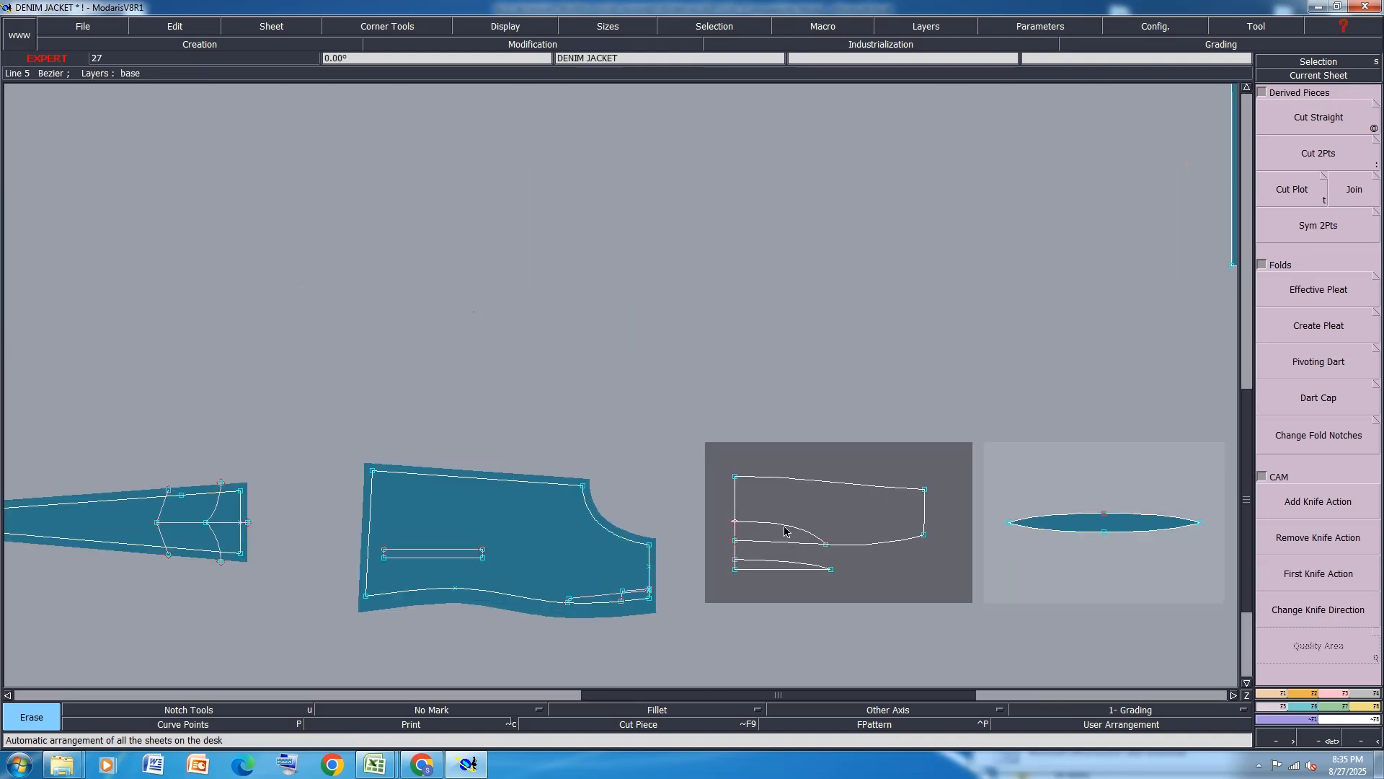
click(785, 531)
click(785, 531)
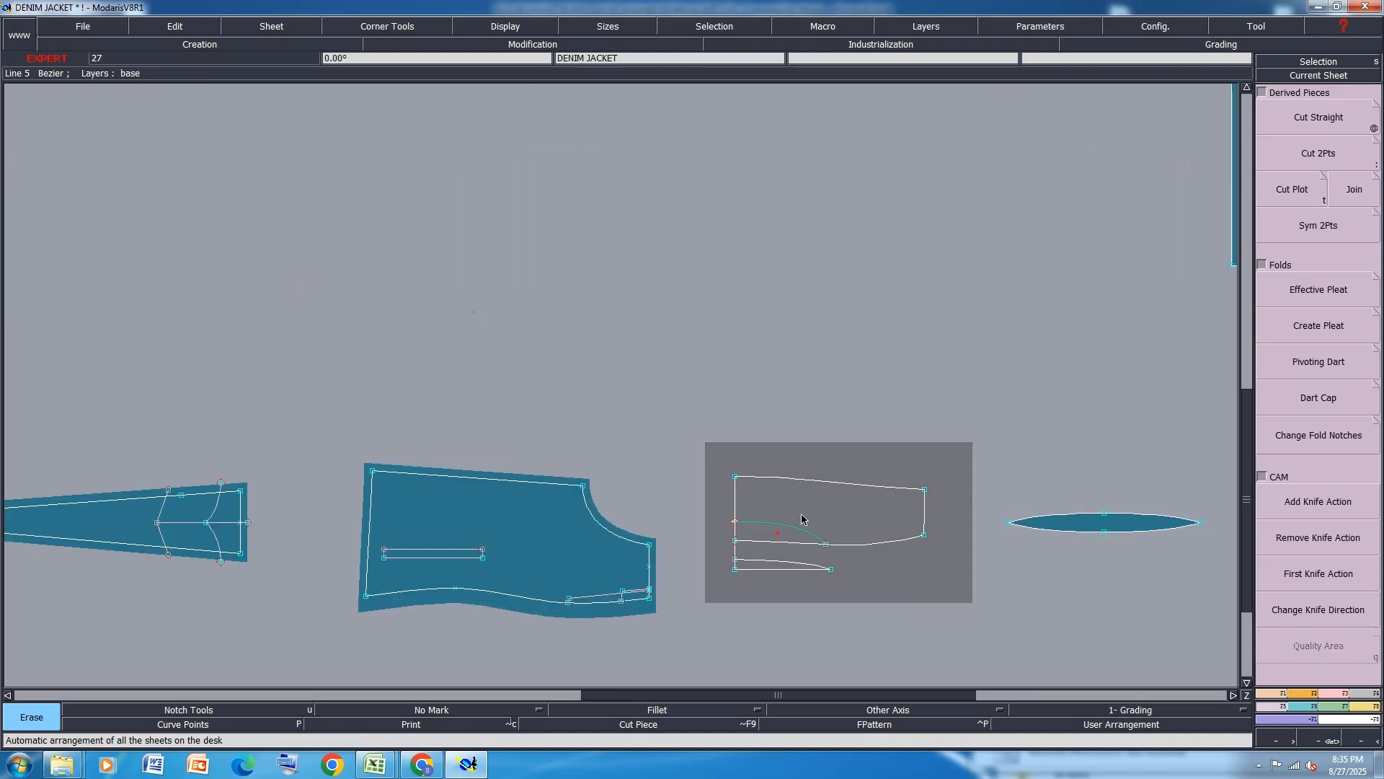
click(1361, 690)
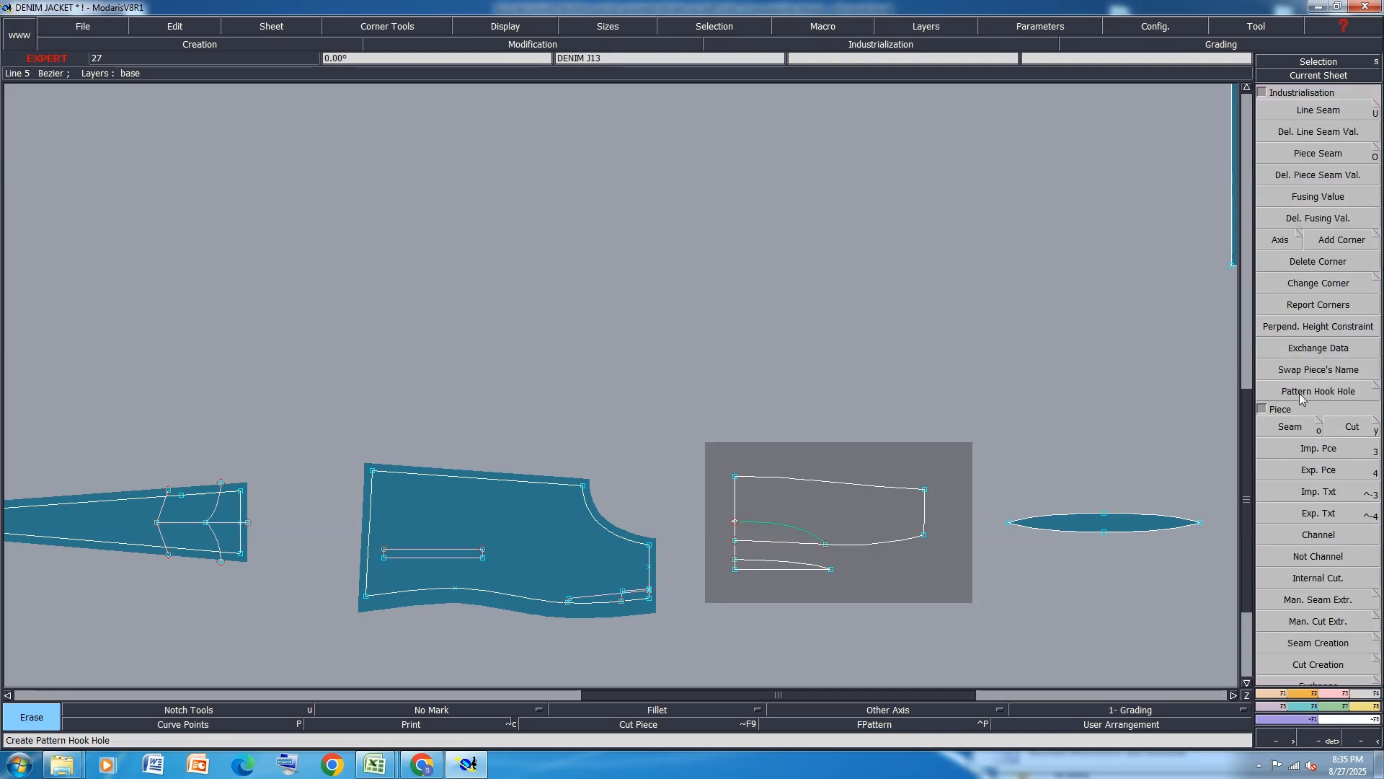
click(1280, 431)
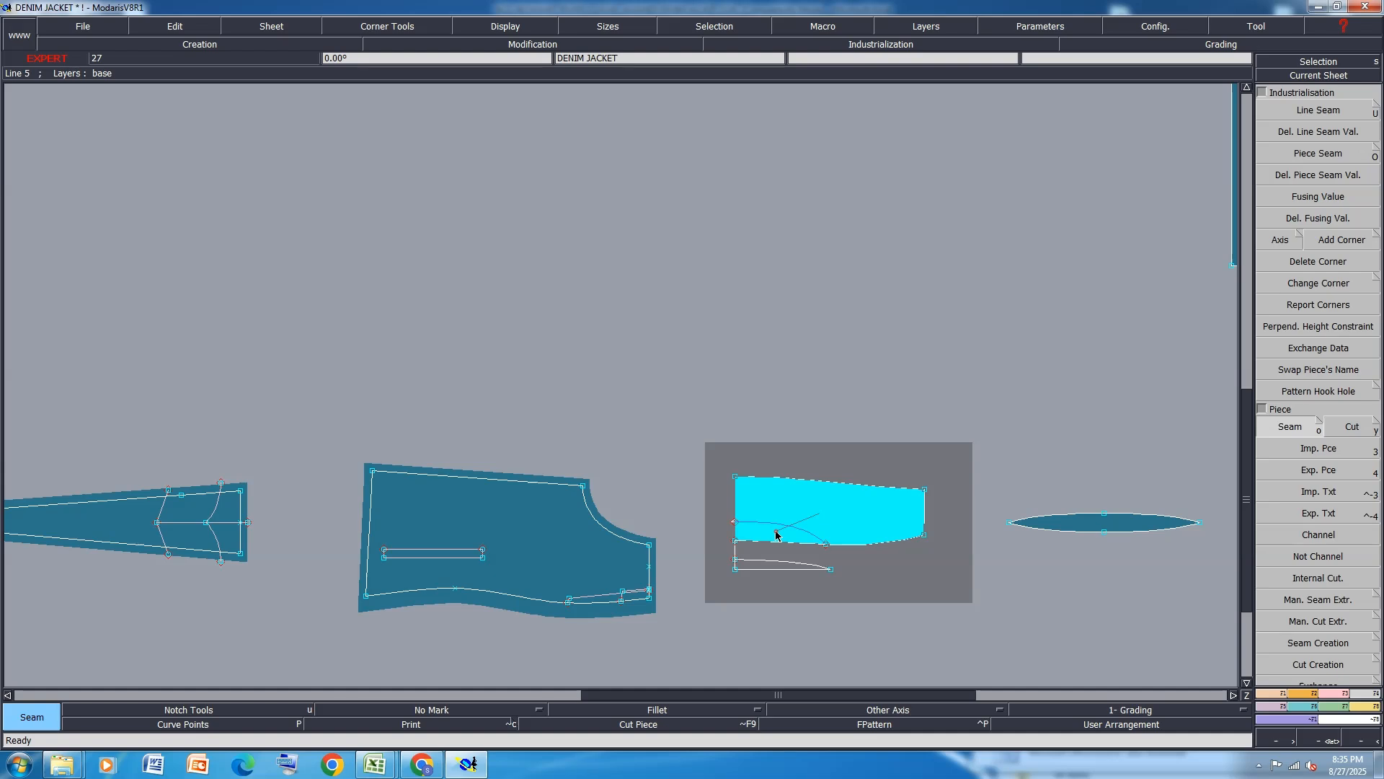
click(776, 535)
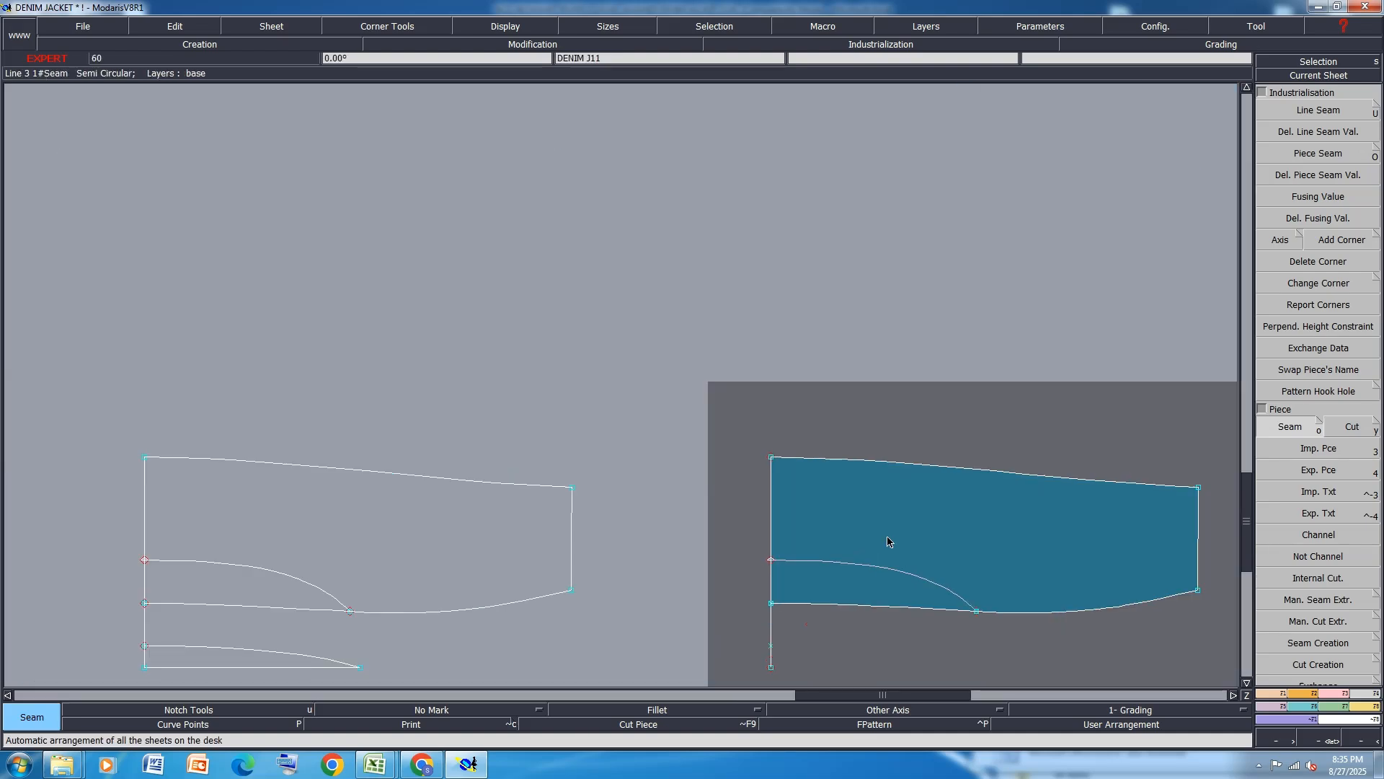
Delete the stray points below the centre edge of the newly extracted half collar piece.
scroll(786, 513, down, 1)
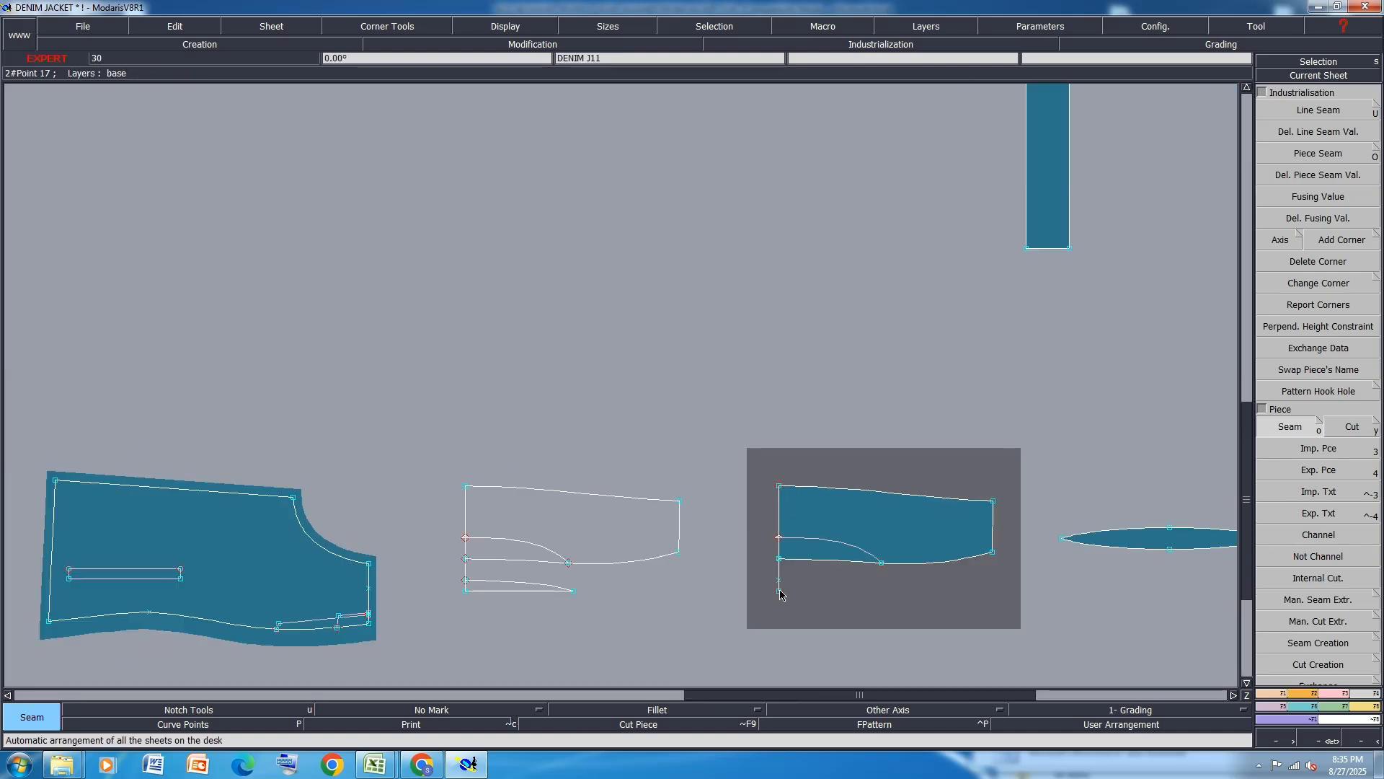
key(Delete)
click(780, 584)
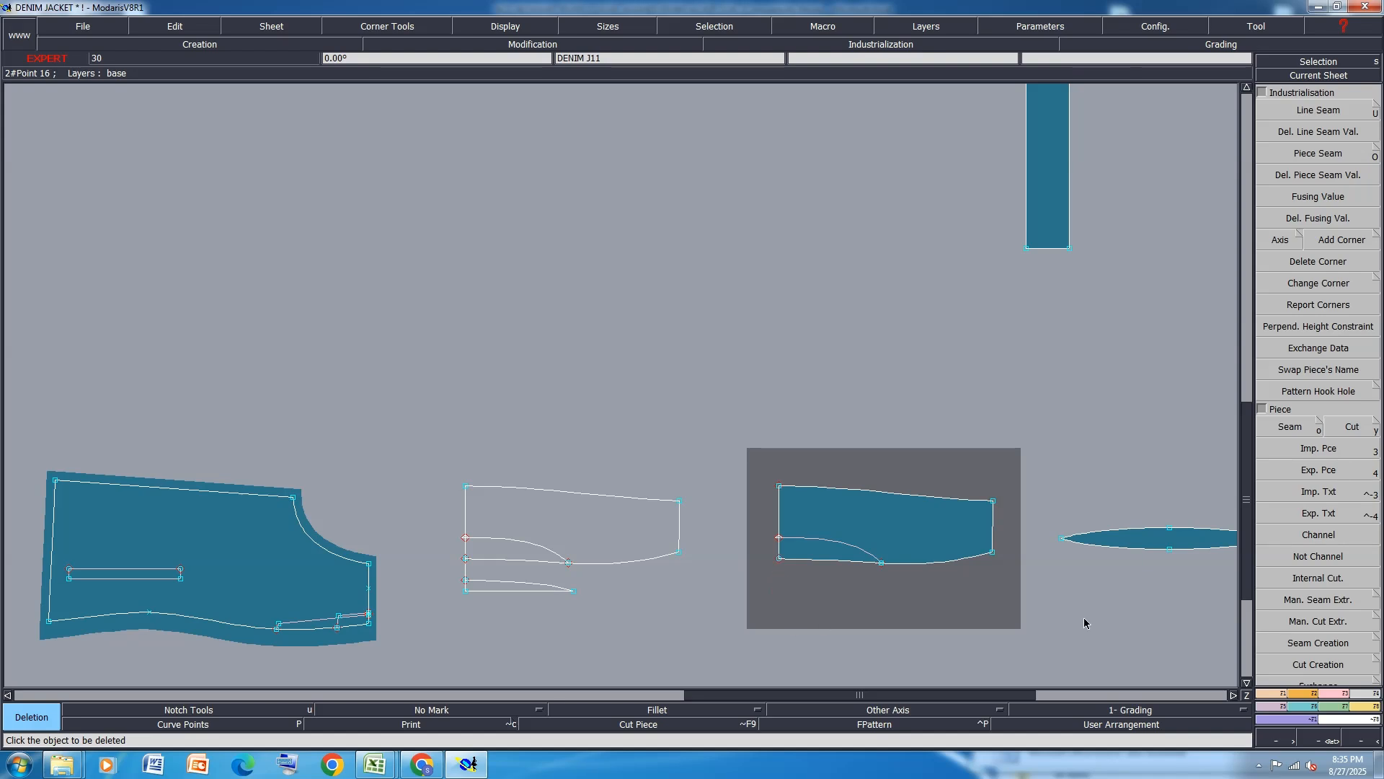
Try to mirror the extracted half collar about its straight centre edge, and undo the symmetry.
click(1263, 707)
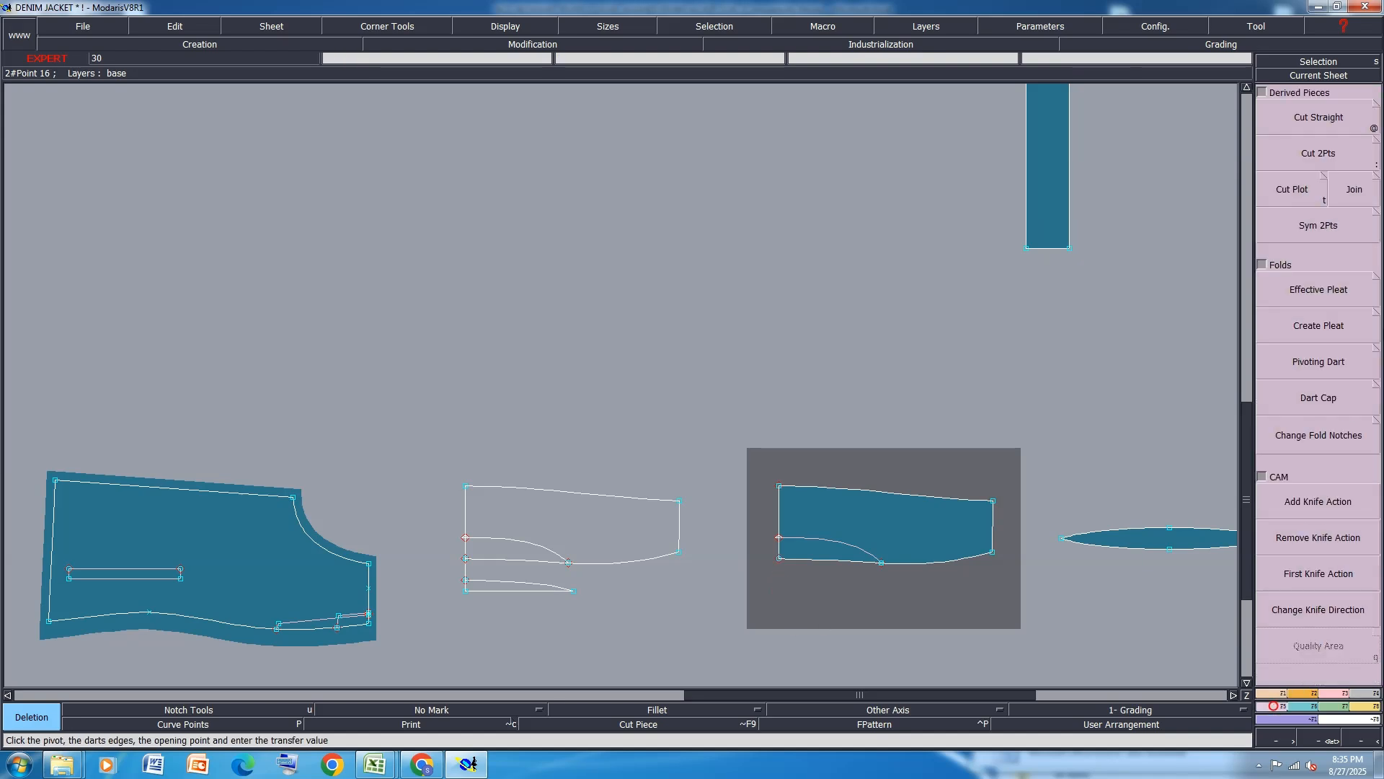
click(1327, 225)
click(830, 543)
click(780, 557)
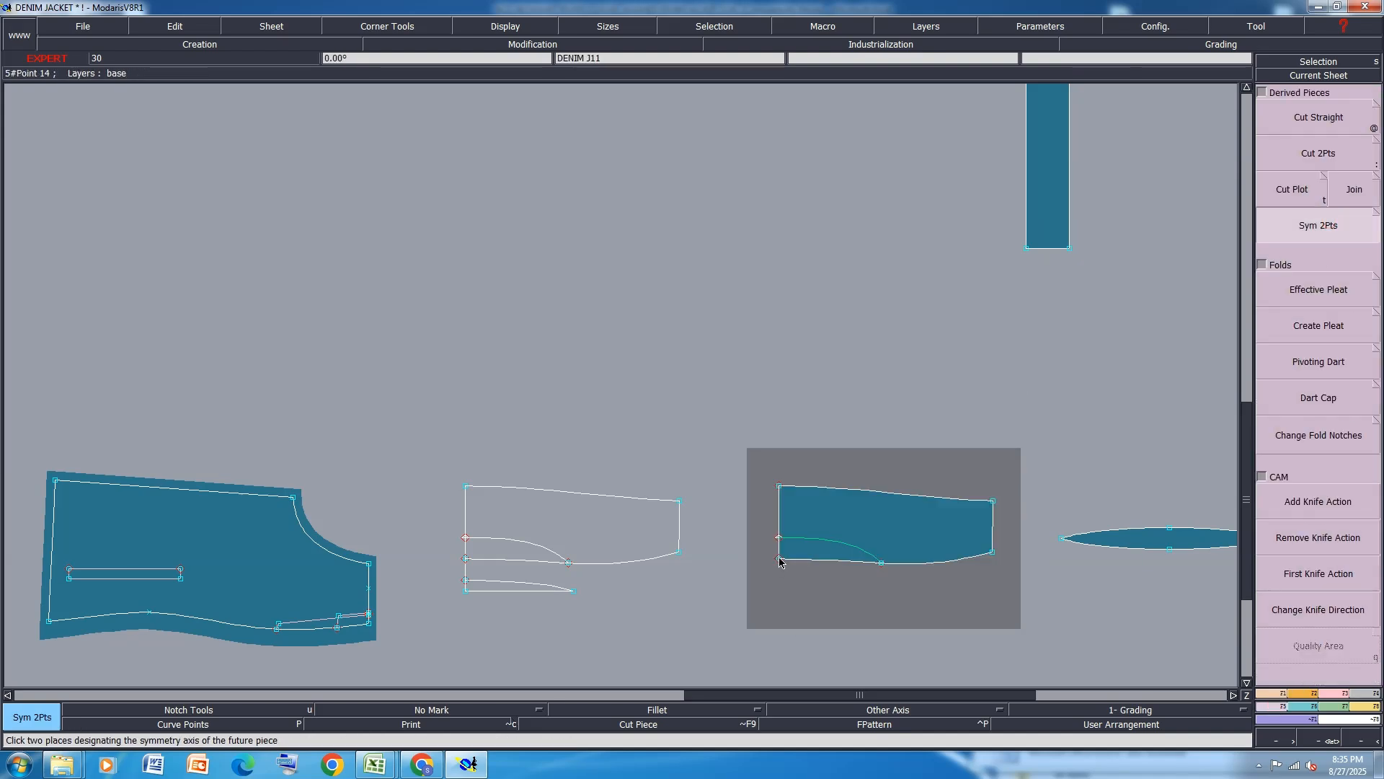
click(780, 490)
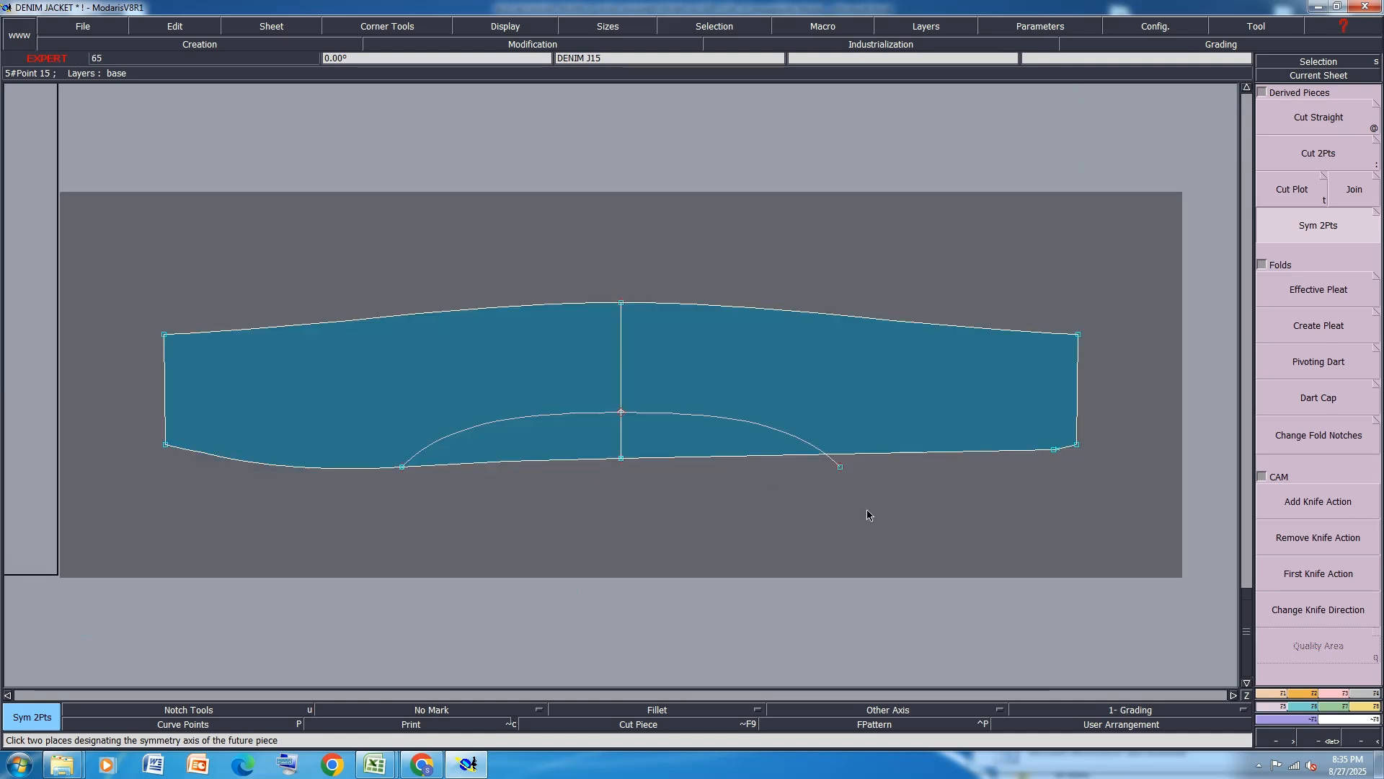
key(ctrl+z)
key(8)
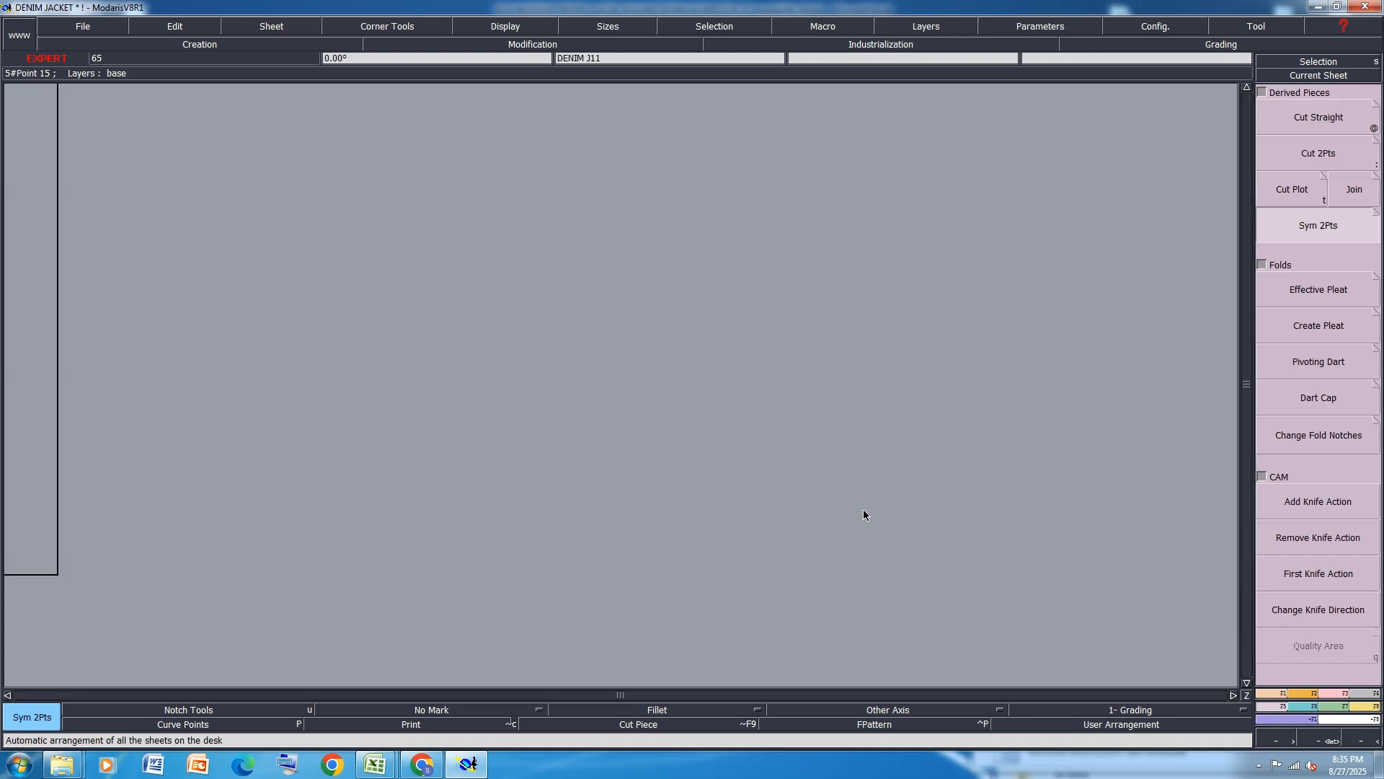
key(j)
scroll(843, 535, up, 5)
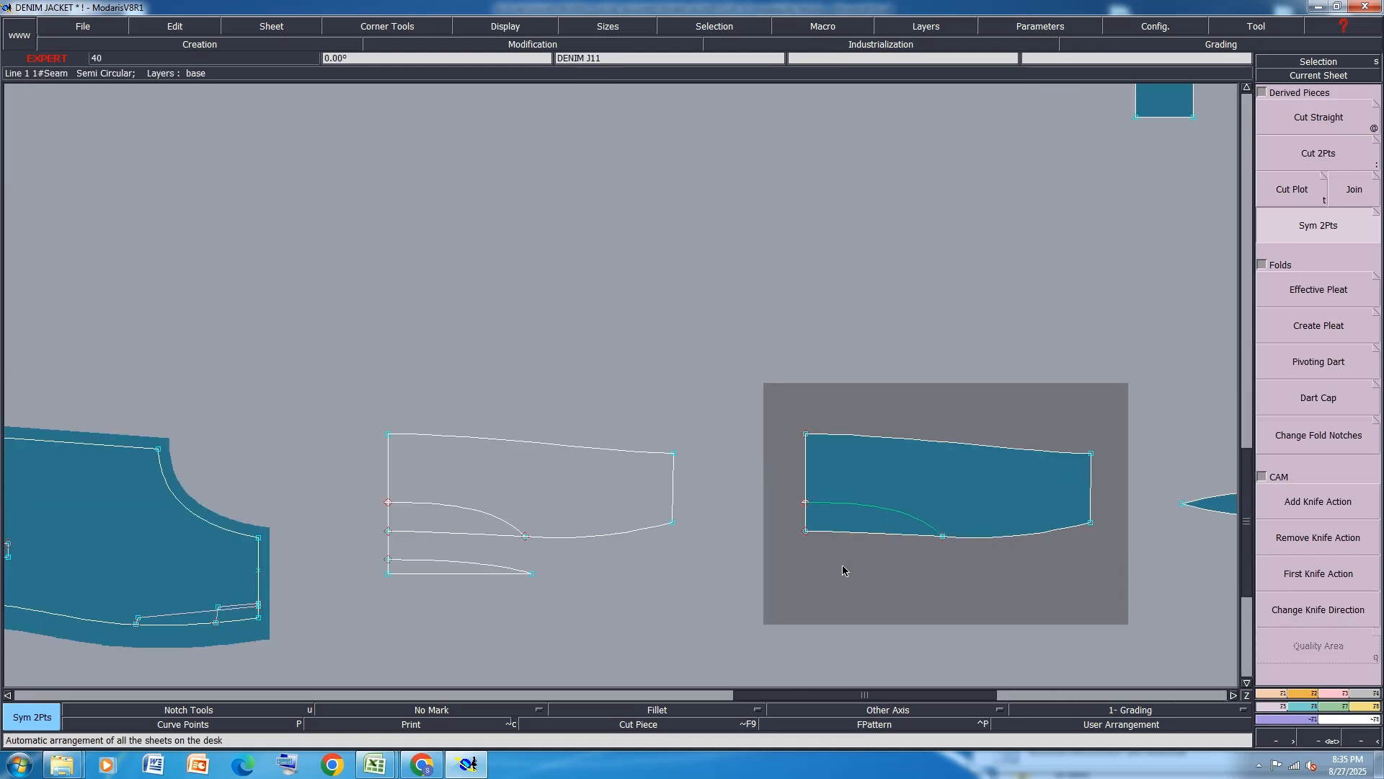
click(807, 448)
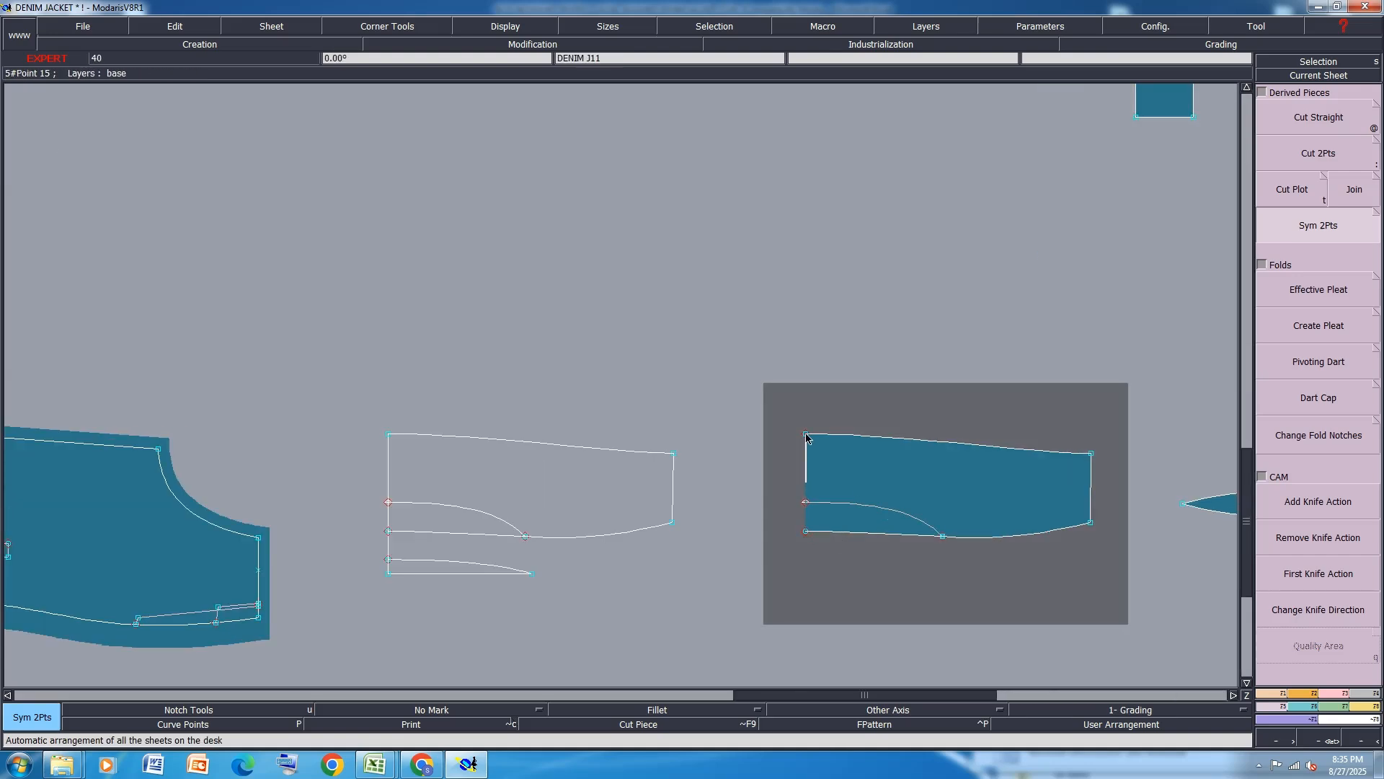
key(ctrl+z)
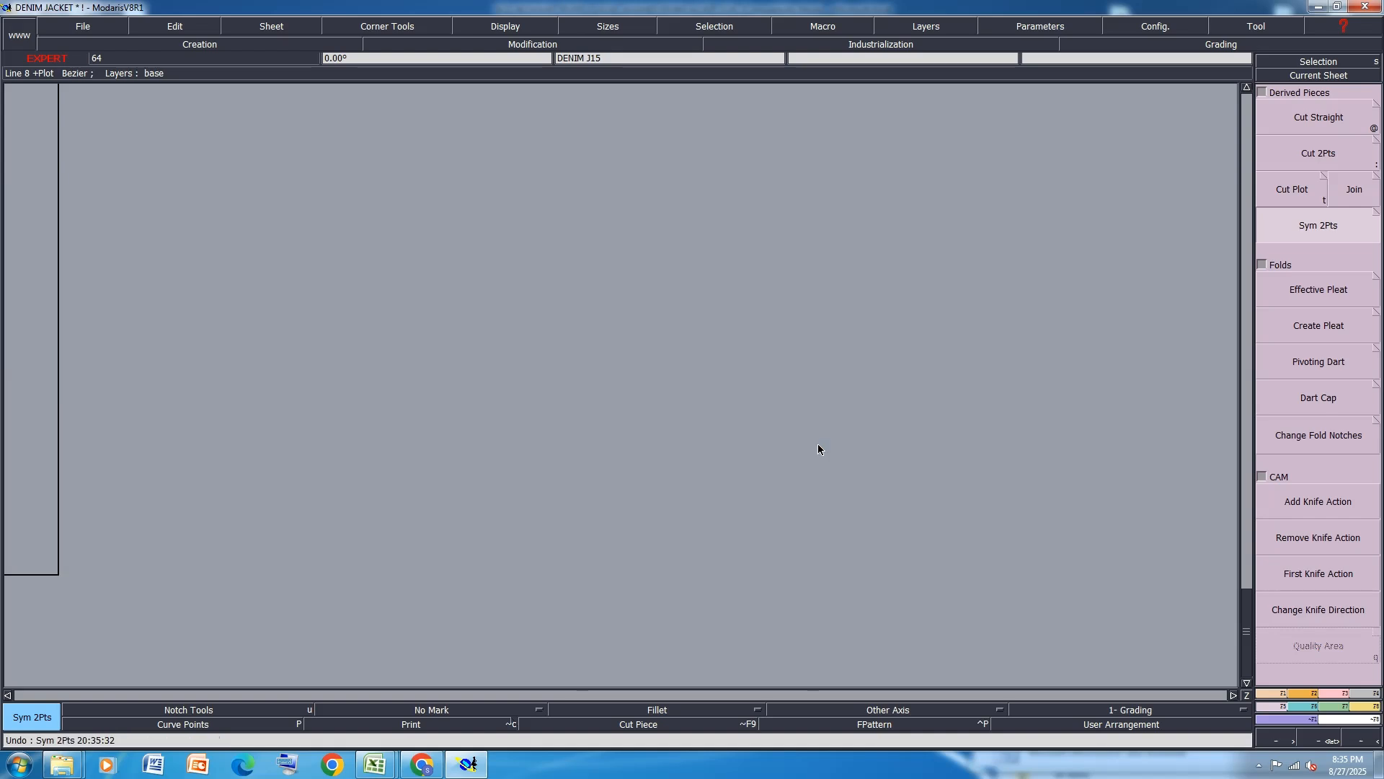
key(j)
Insert the inner curve's developed end point into the half collar's centre edge.
scroll(920, 559, up, 5)
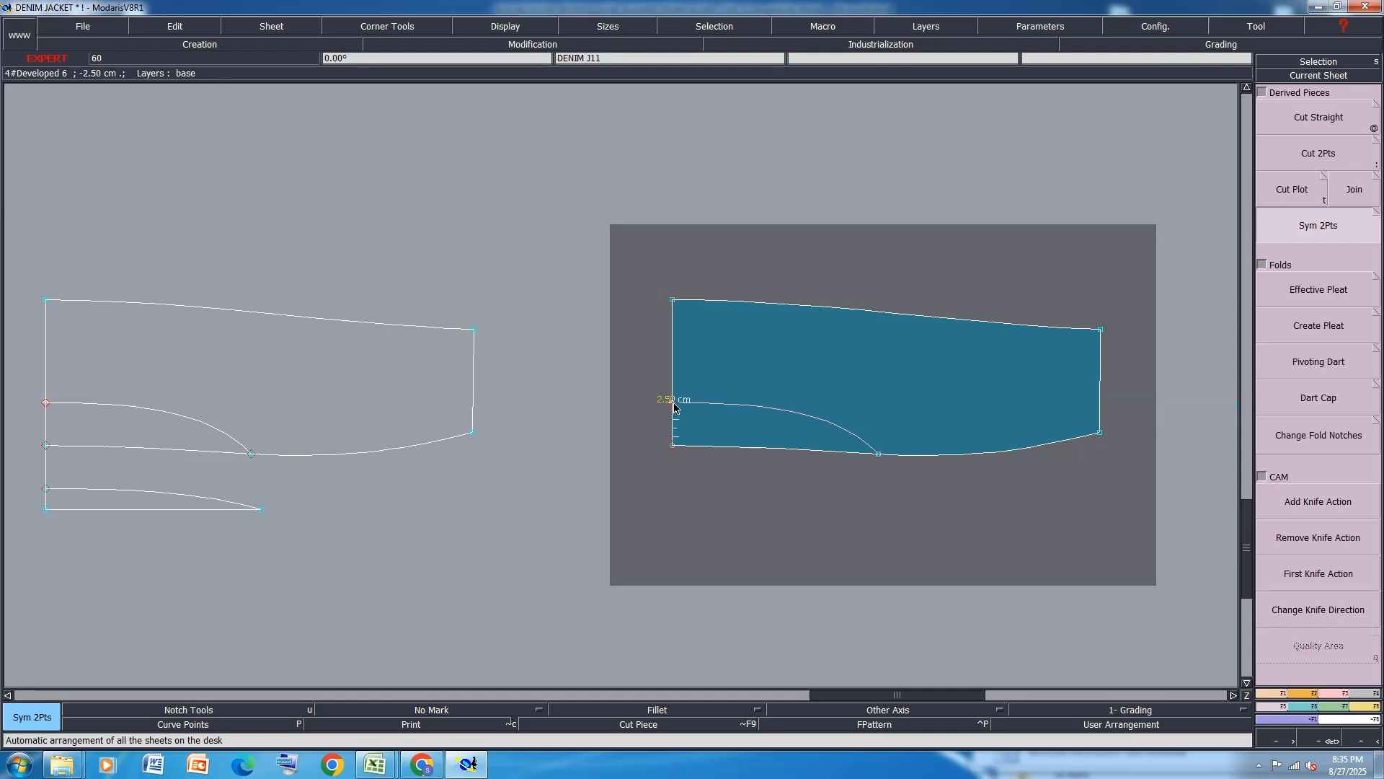
key(i)
click(673, 403)
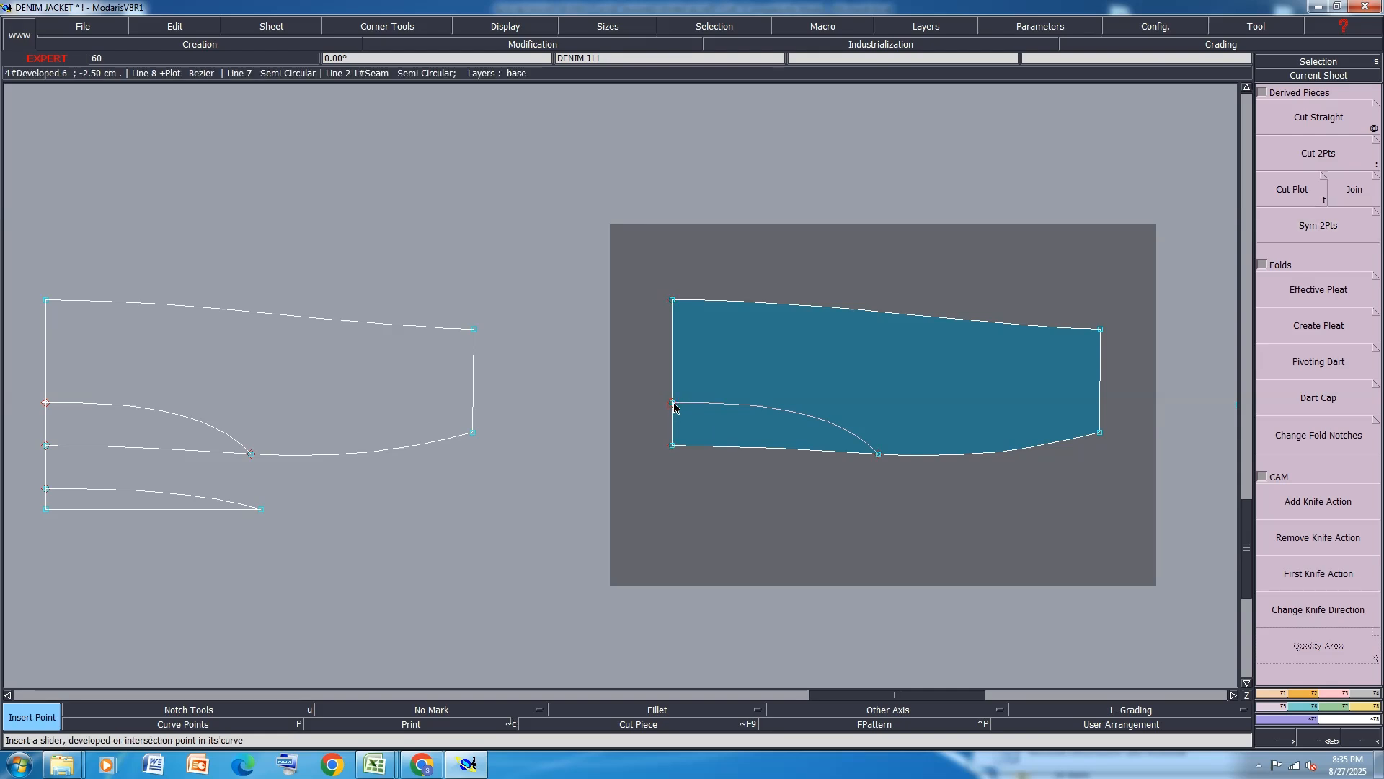
Mirror the half collar with its inner curve about the straight centre edge into a full collar piece.
click(1316, 231)
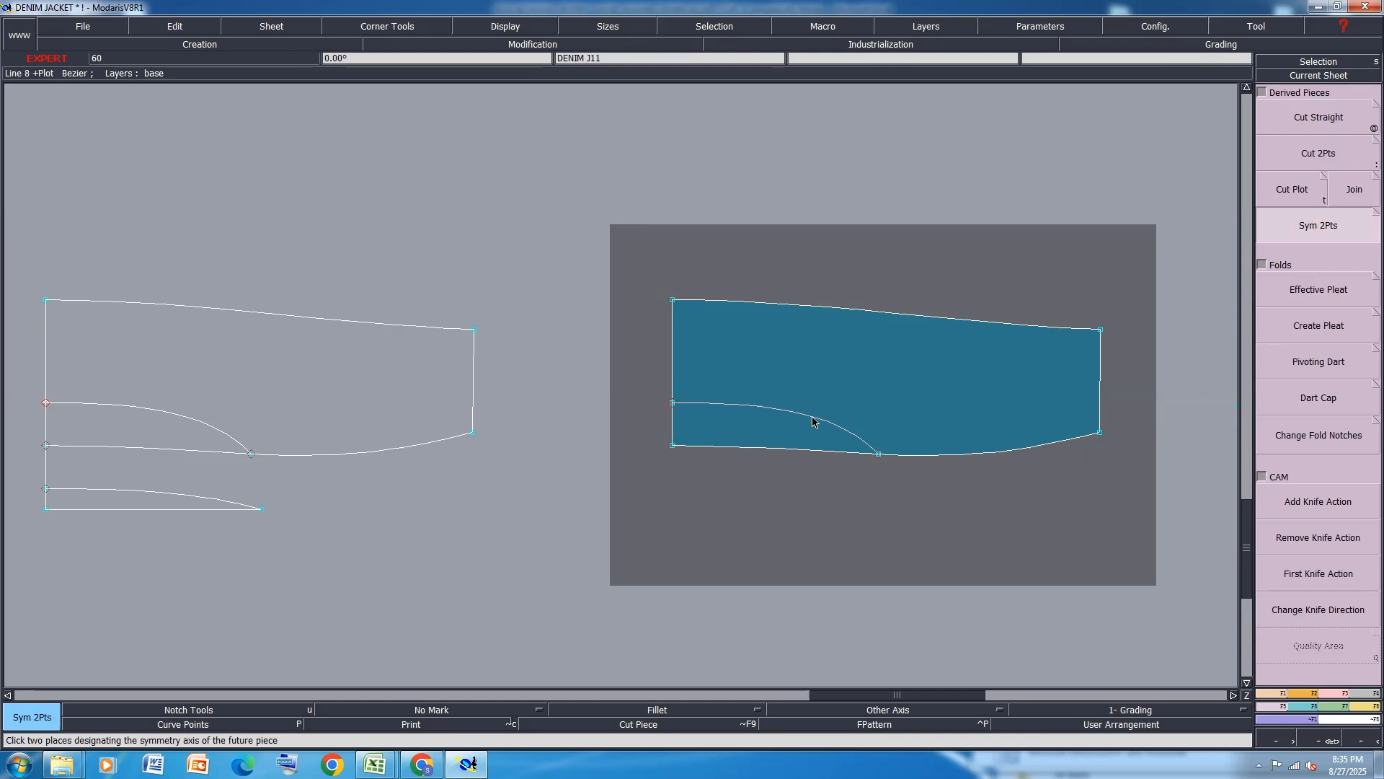
click(672, 300)
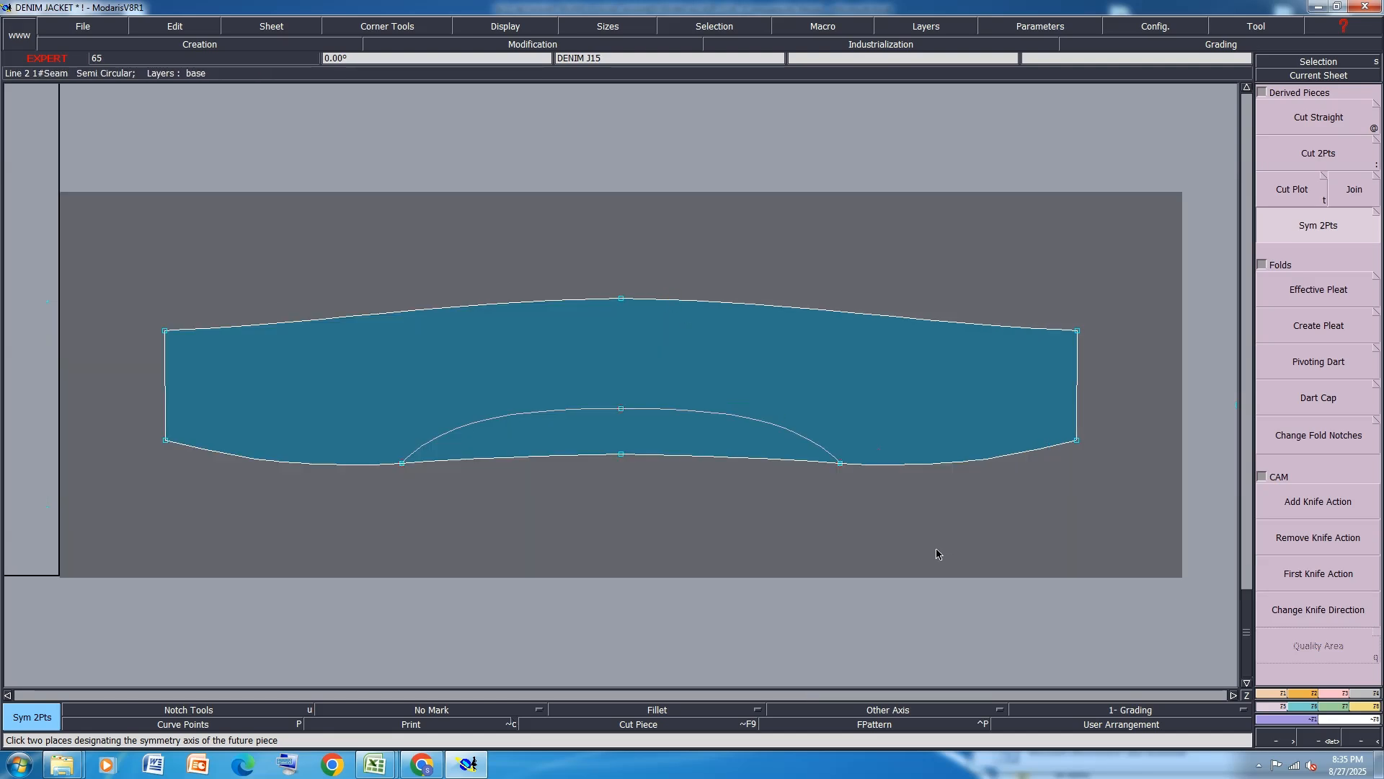
key(8)
Delete the extracted half collar sheet that carries the inner curve, keeping the full collar.
click(886, 529)
key(Delete)
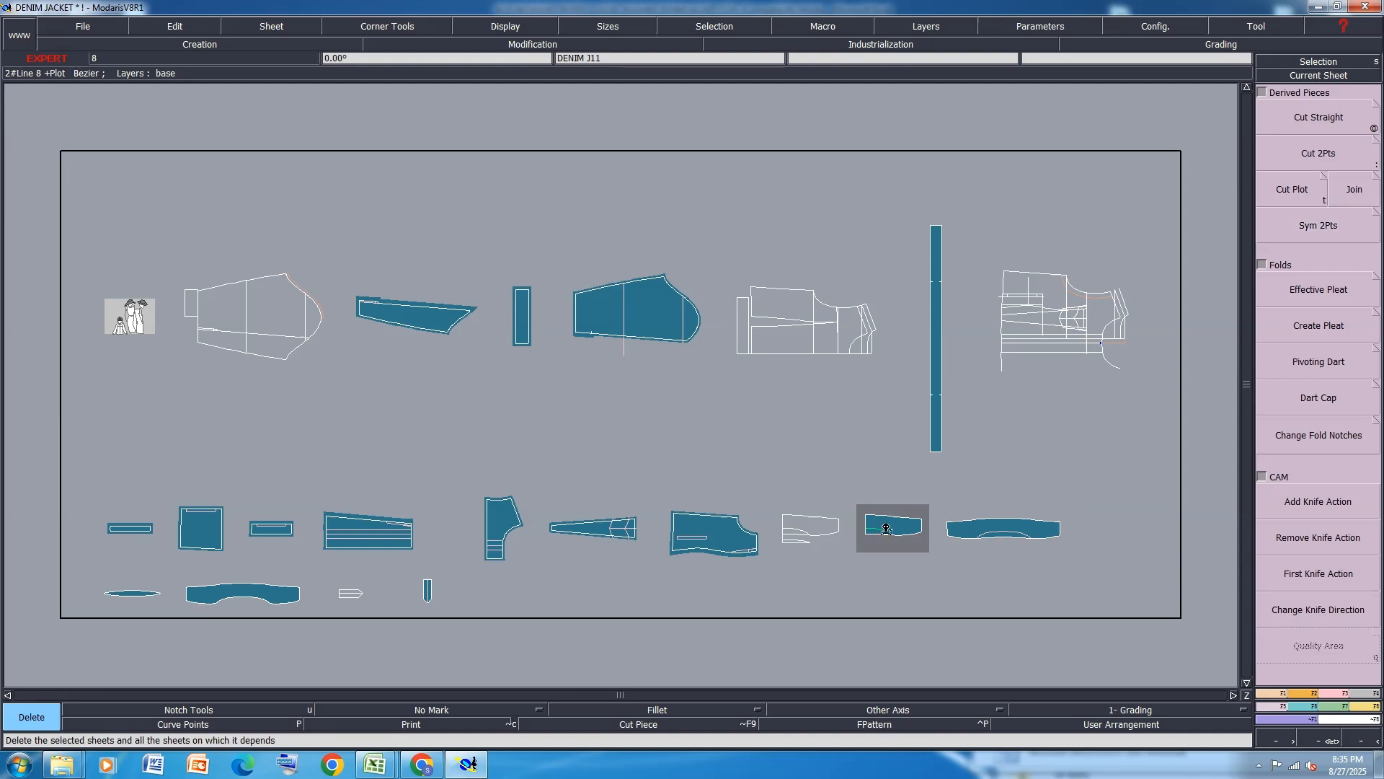
click(886, 528)
key(8)
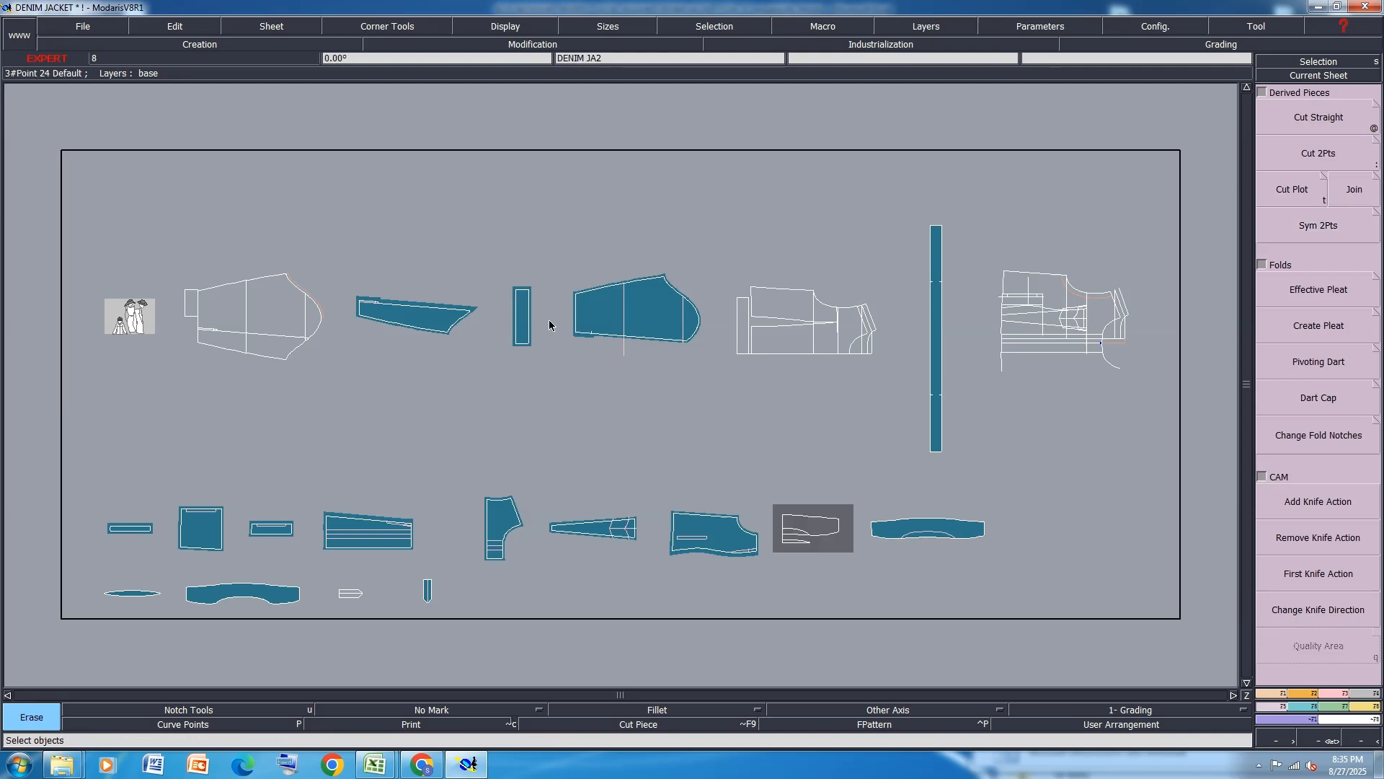
Apply a 1.2 cm seam allowance at beginning and end to all edges of the long waistband strip.
click(919, 461)
click(1361, 696)
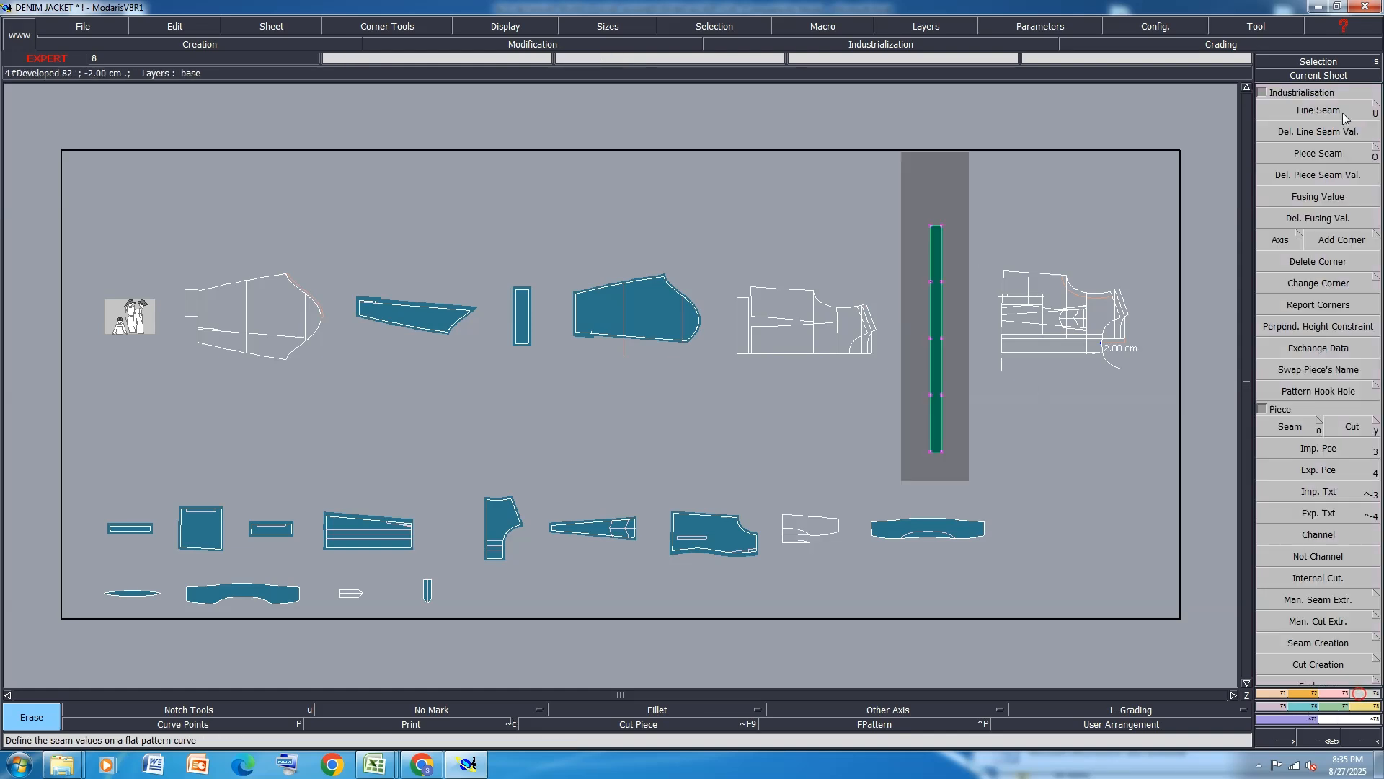
click(1323, 108)
click(938, 230)
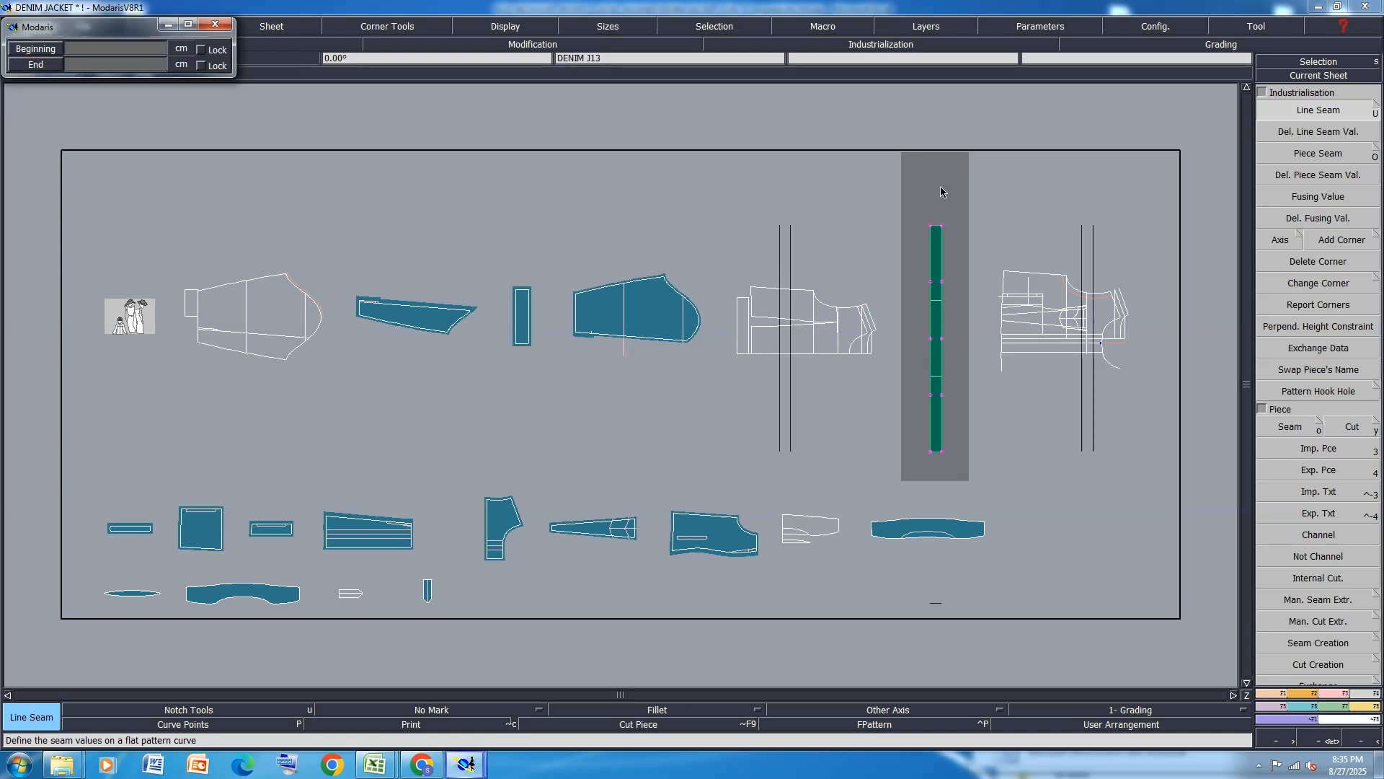
text(1.2)
key(Return)
text(1.2)
key(Return)
scroll(938, 209, up, 3)
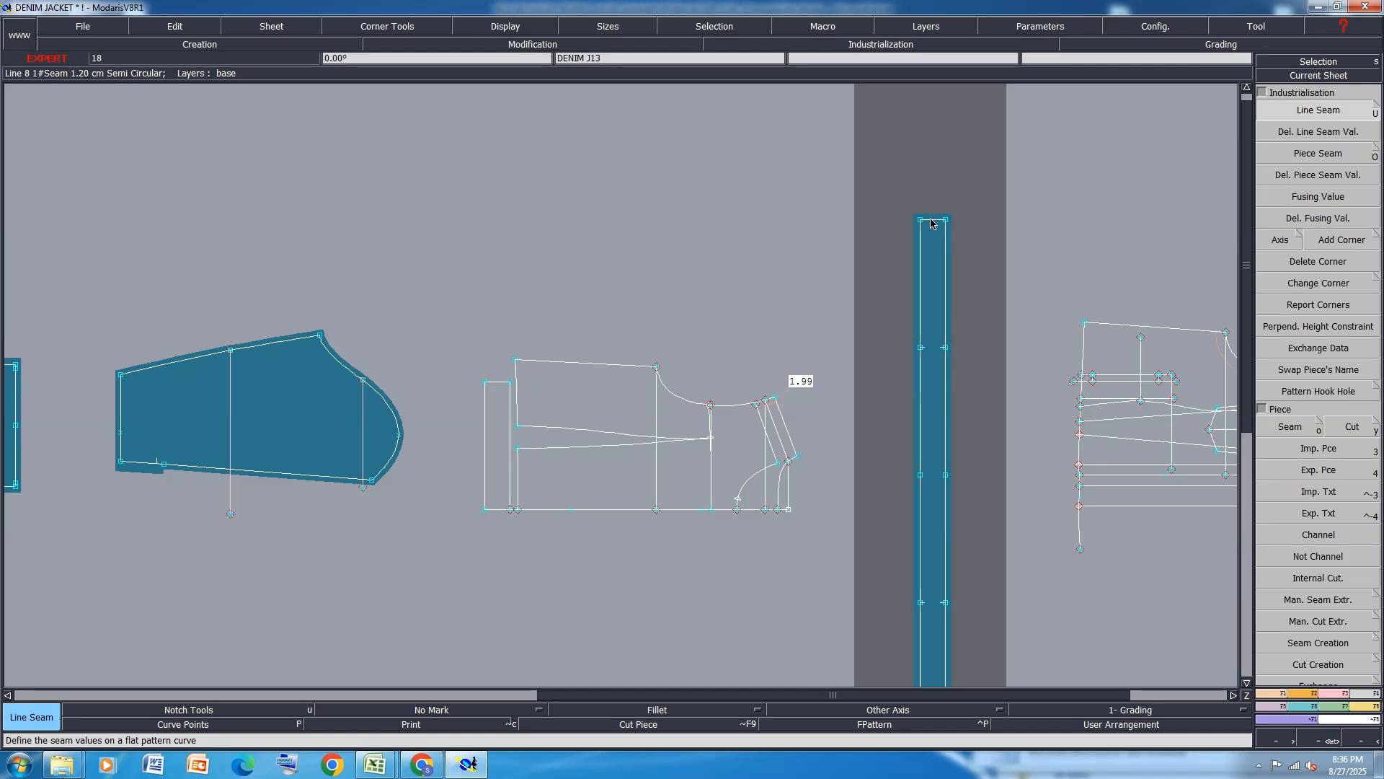
Enlarge the seam allowance on the upper short end of the waistband strip.
scroll(930, 223, up, 3)
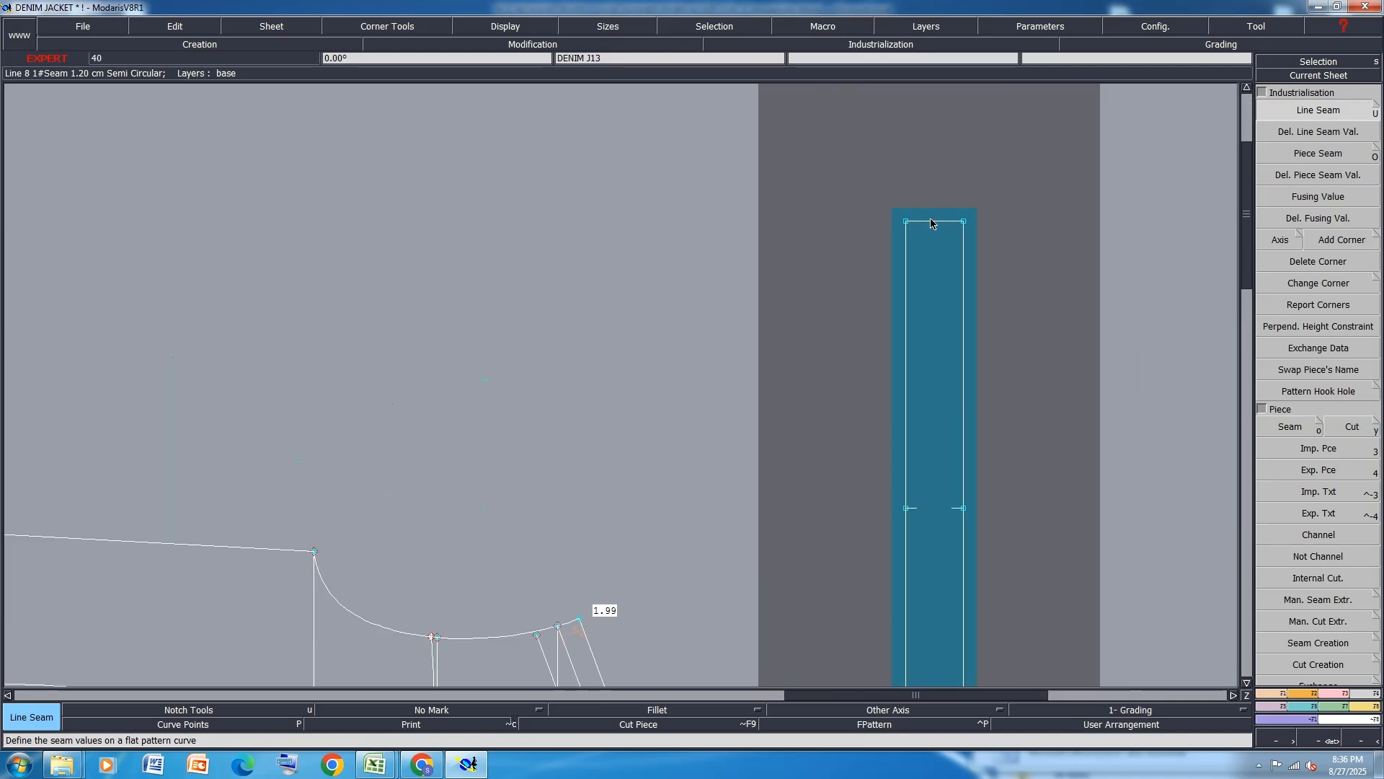
click(930, 222)
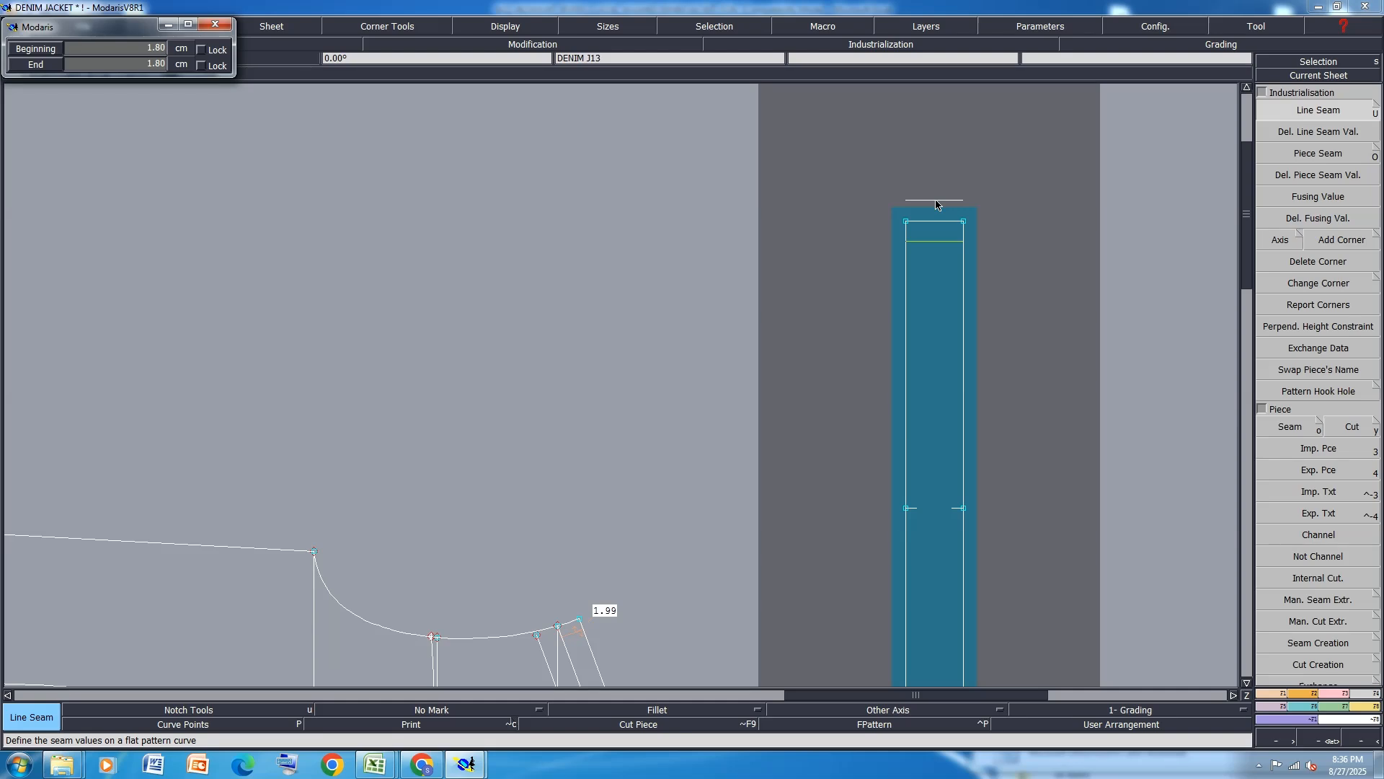
text(1.20)
key(Return)
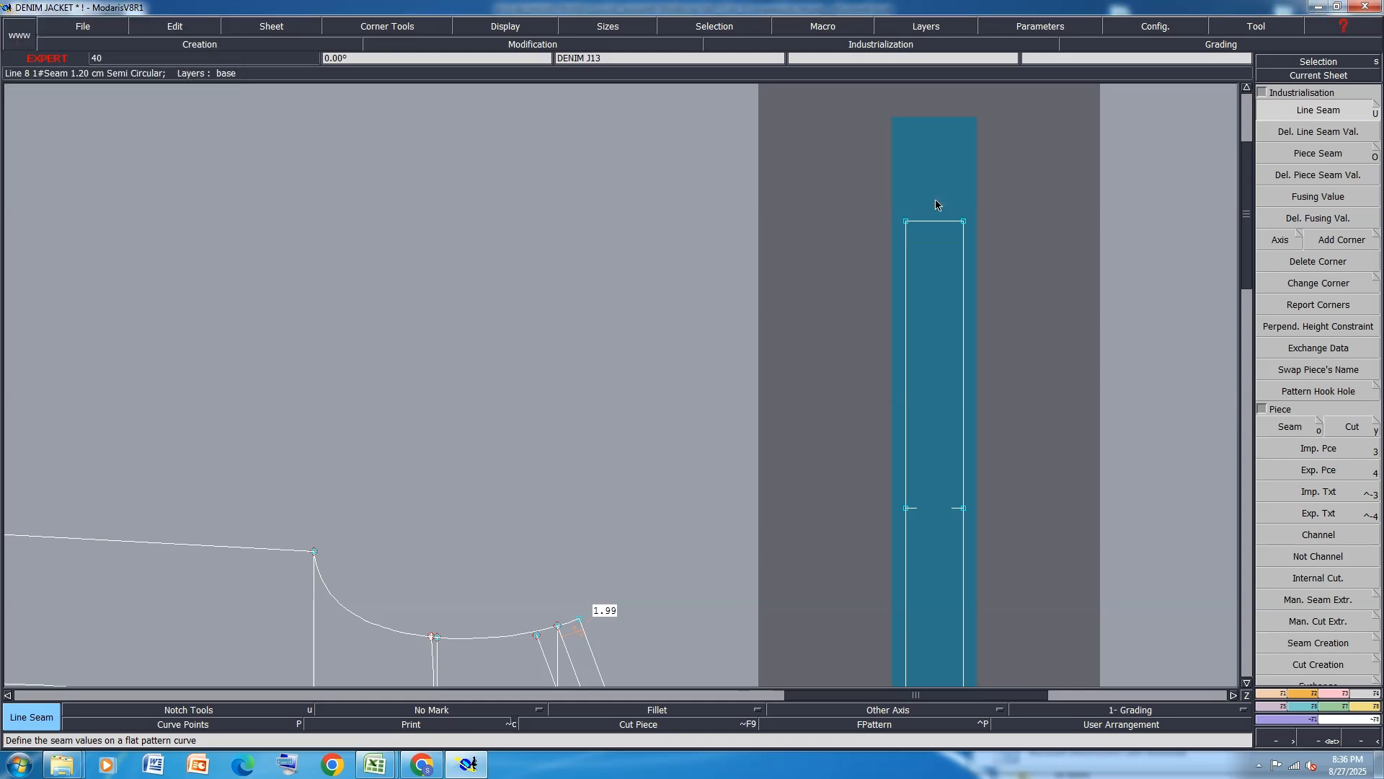
Apply an 8 cm seam allowance at beginning and end to the lower short end of the waistband strip.
scroll(936, 204, down, 3)
scroll(949, 492, up, 3)
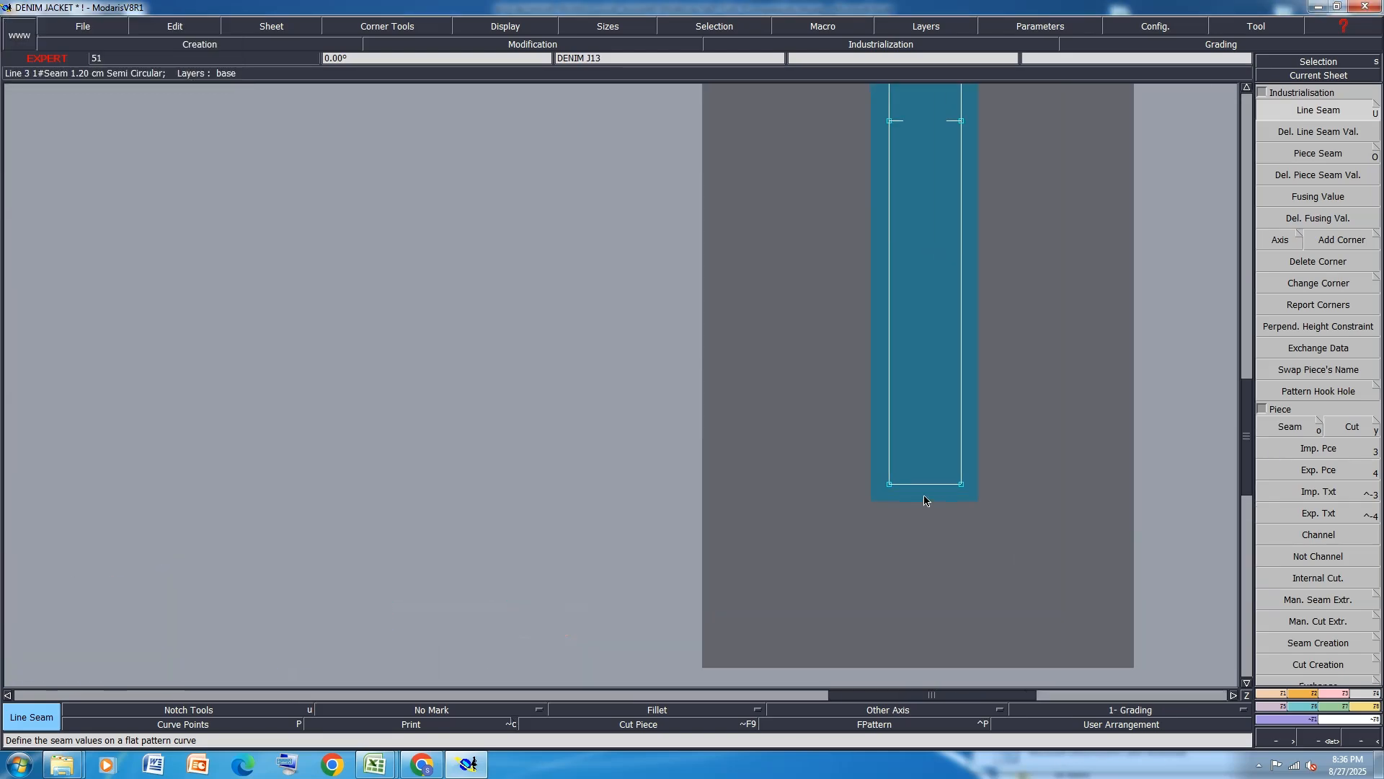
click(937, 498)
text(8)
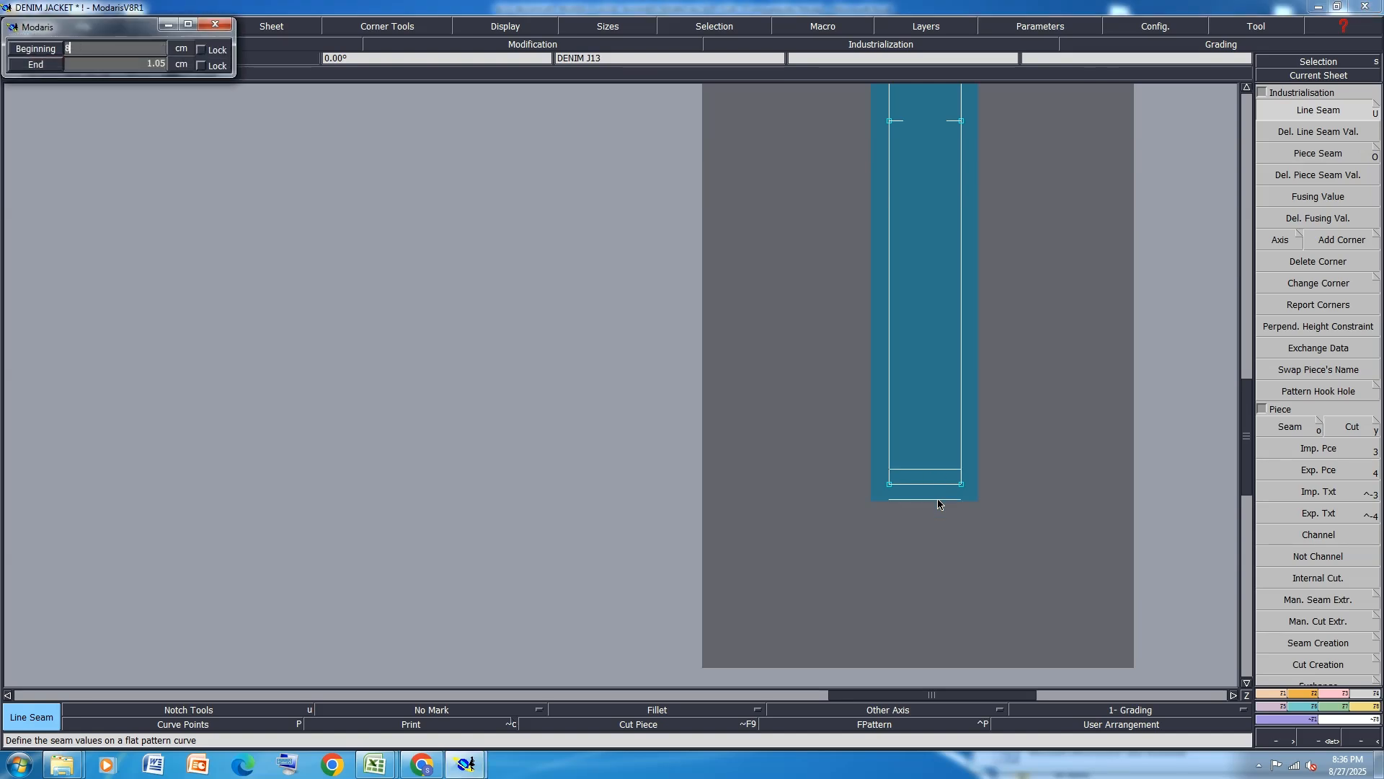
key(Tab)
text(8)
key(Return)
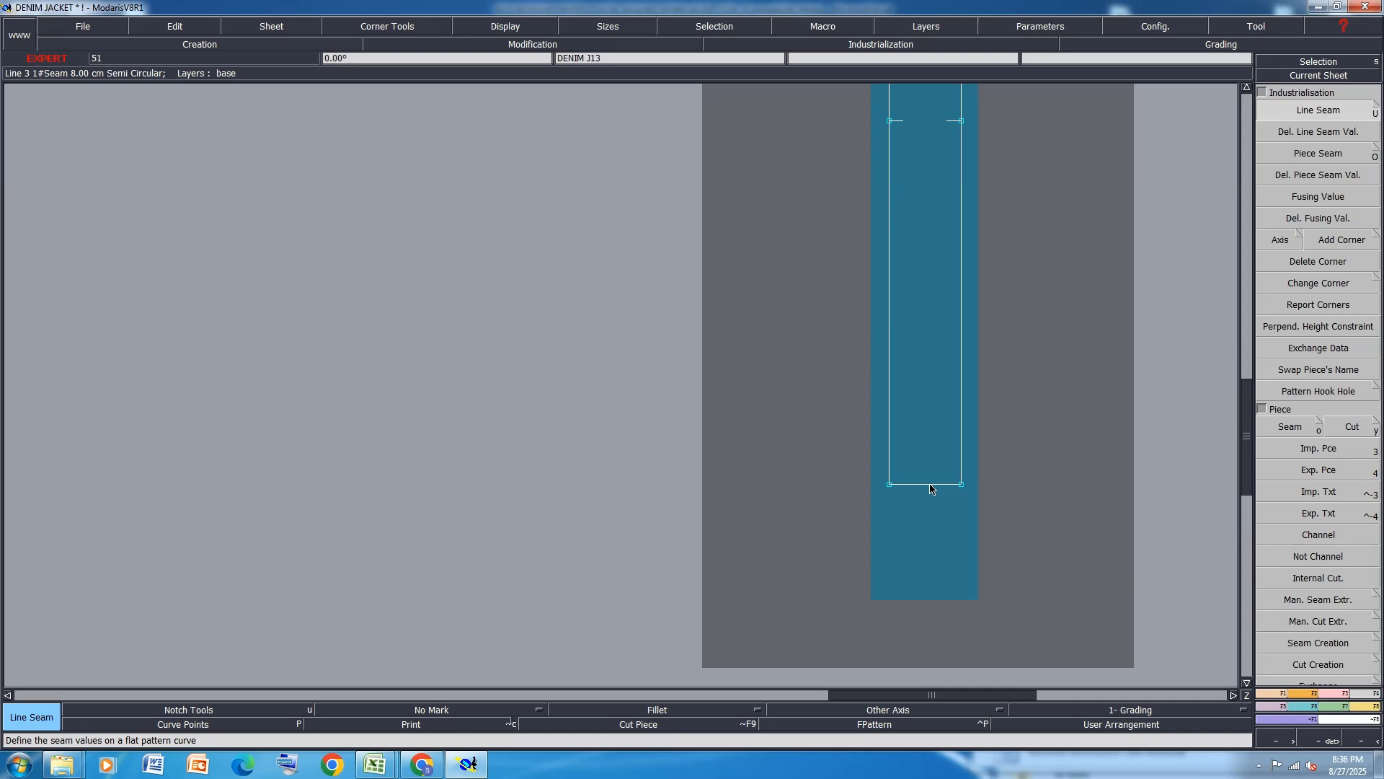
Set the seam allowance on the waistband strip's lower short end to 6 cm at beginning and end.
click(936, 525)
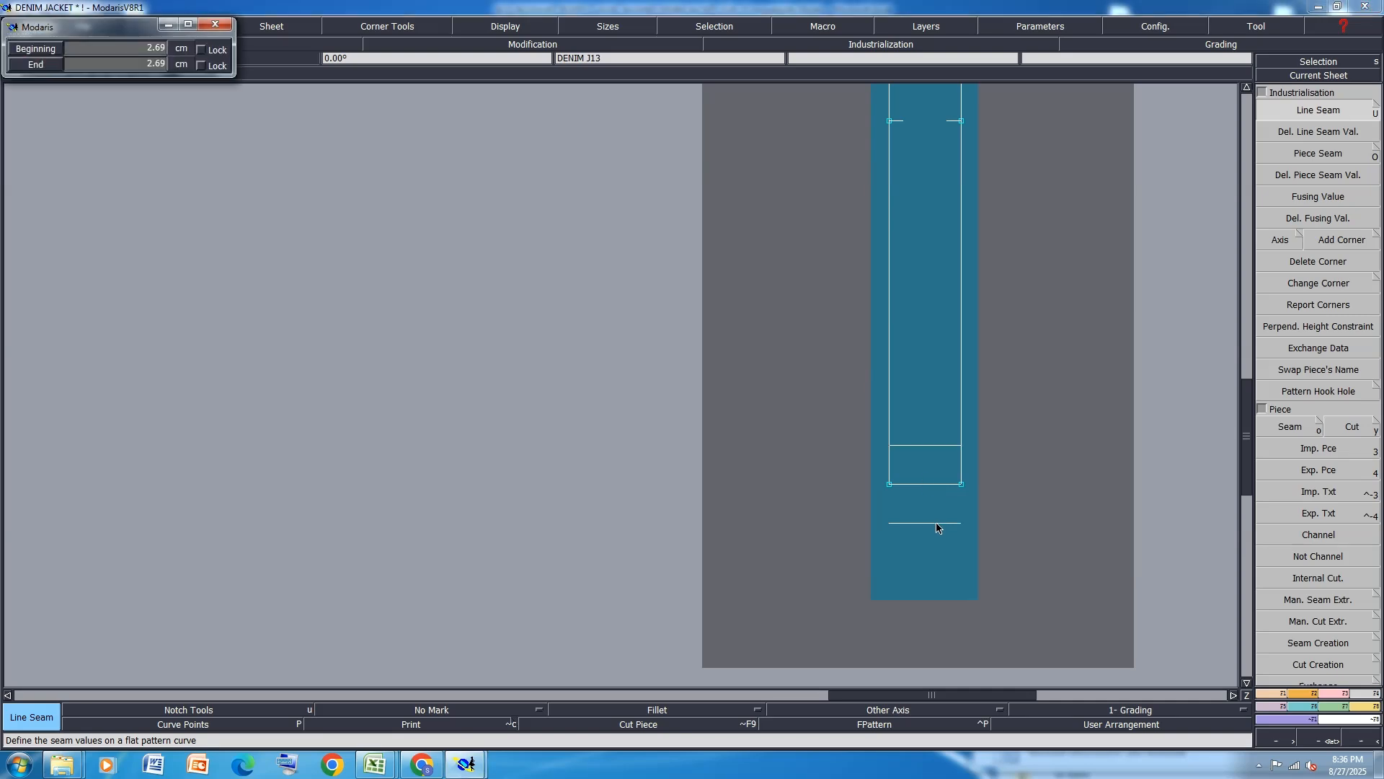
key(Down)
text(6)
key(Down)
text(6)
key(Return)
Save the model despite the anomaly warnings and arrange all sheets with their title blocks displayed.
key(j)
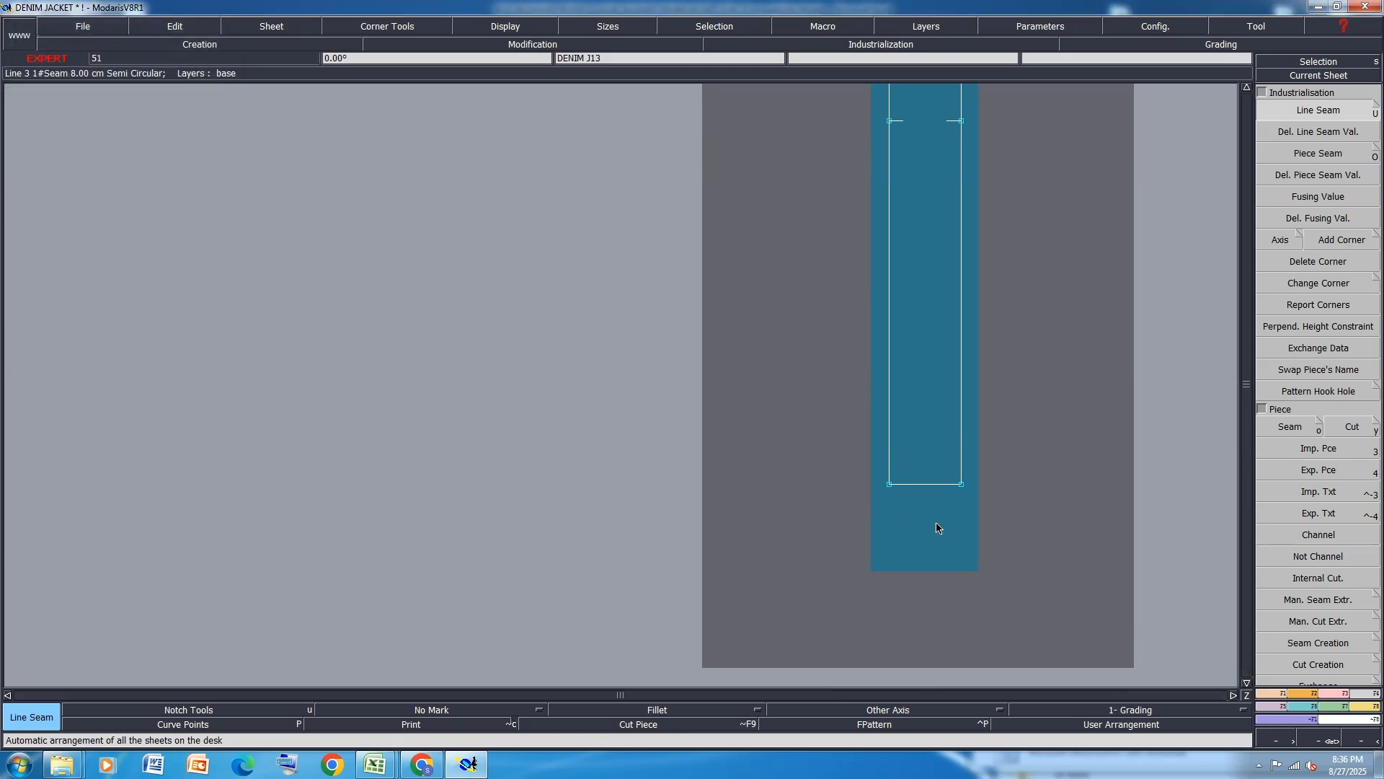
key(ctrl+s)
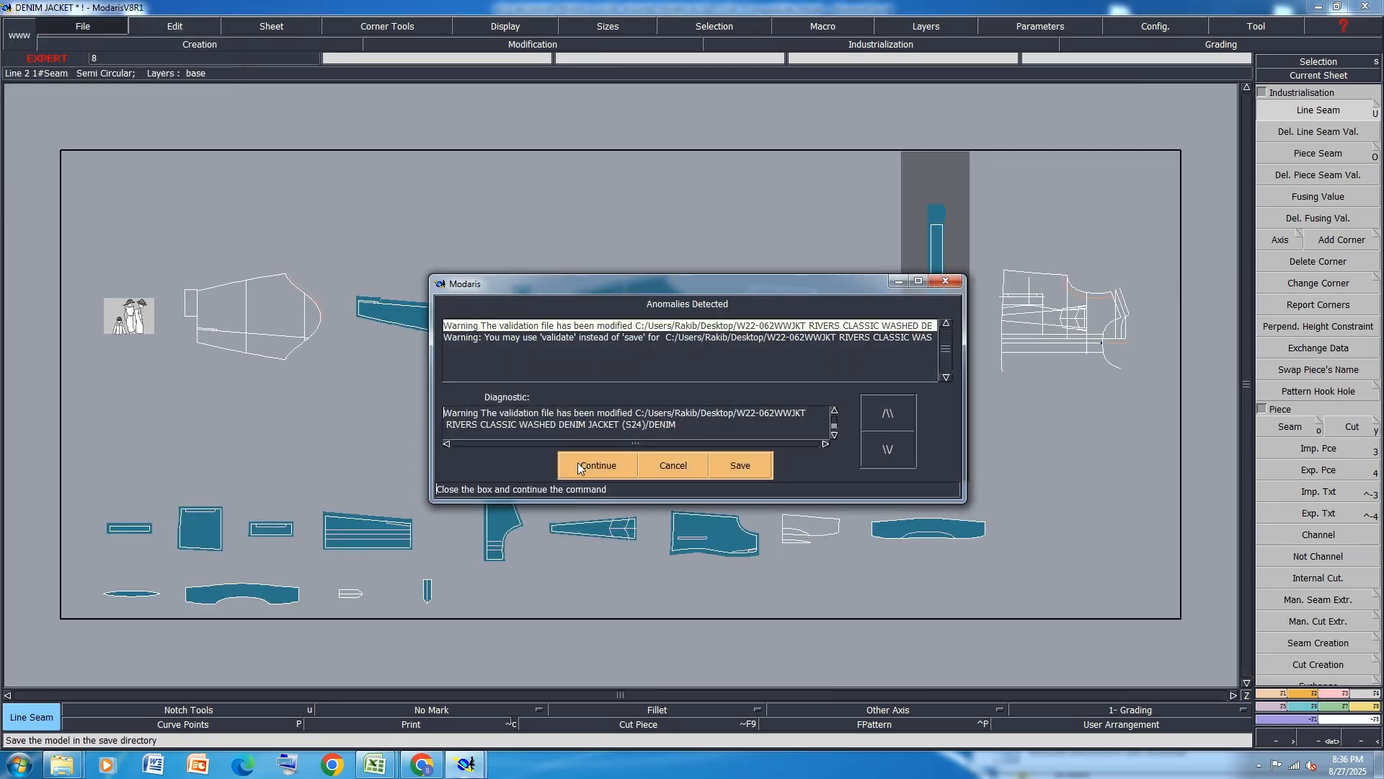
click(579, 466)
key(F10)
key(j)
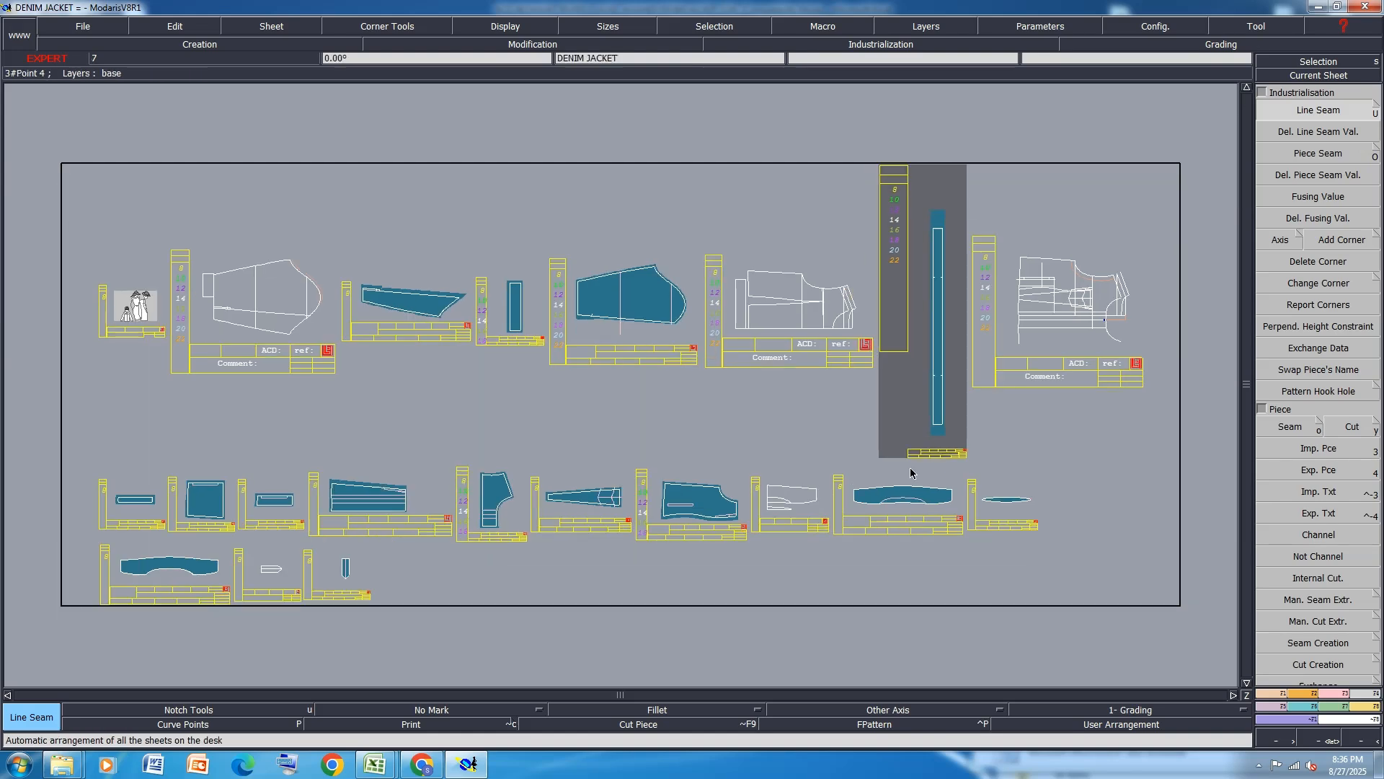
Set the comment in the title block of the narrow pointed sleeve panel to "slv panel 1x2".
click(371, 317)
scroll(371, 317, up, 3)
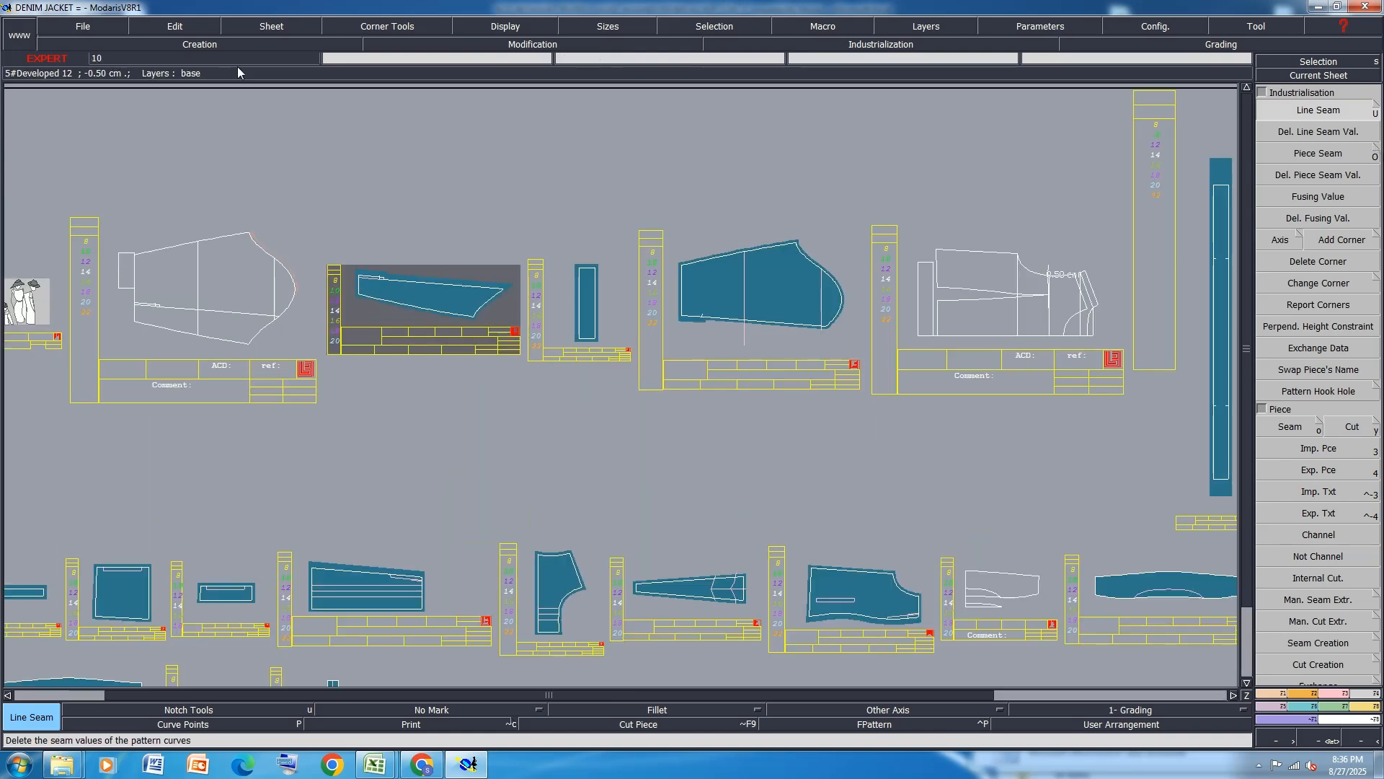
click(196, 30)
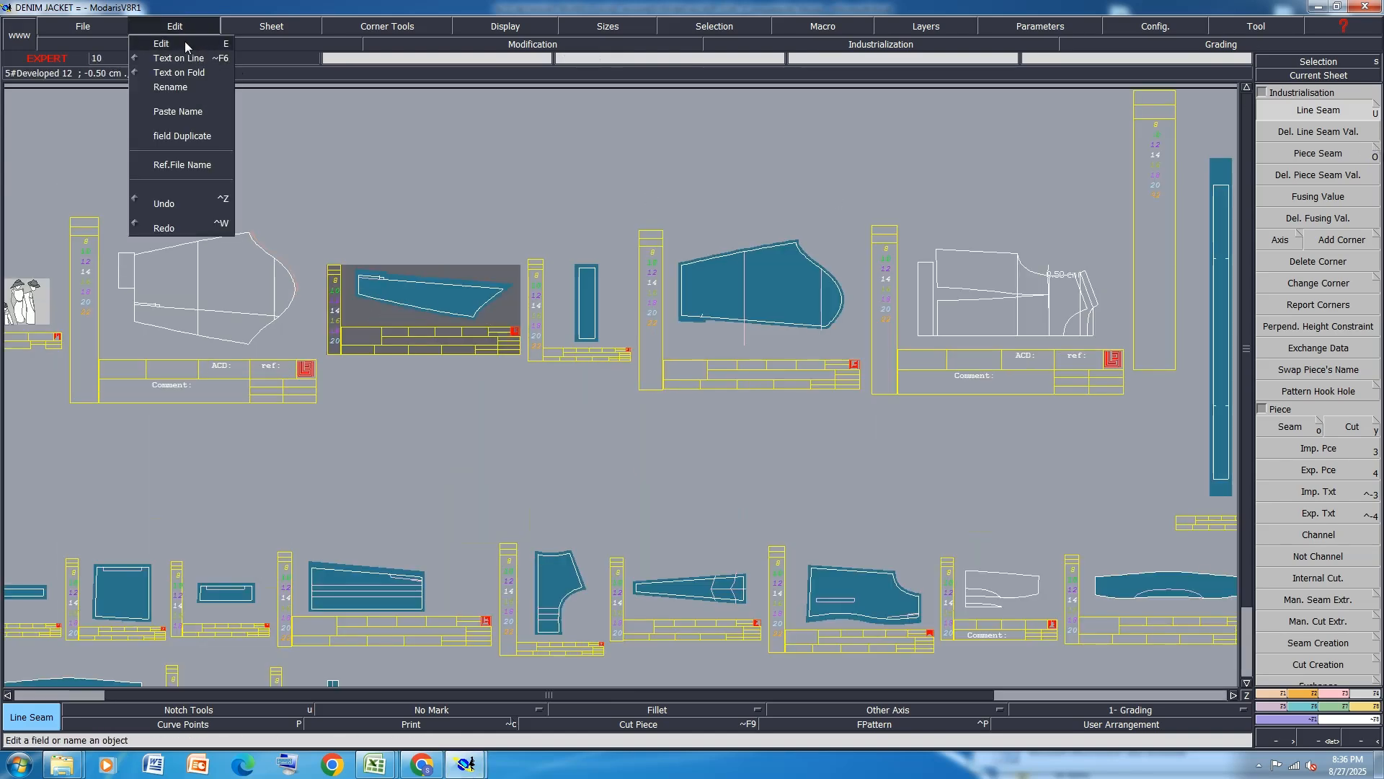
click(162, 43)
scroll(435, 329, up, 4)
click(465, 366)
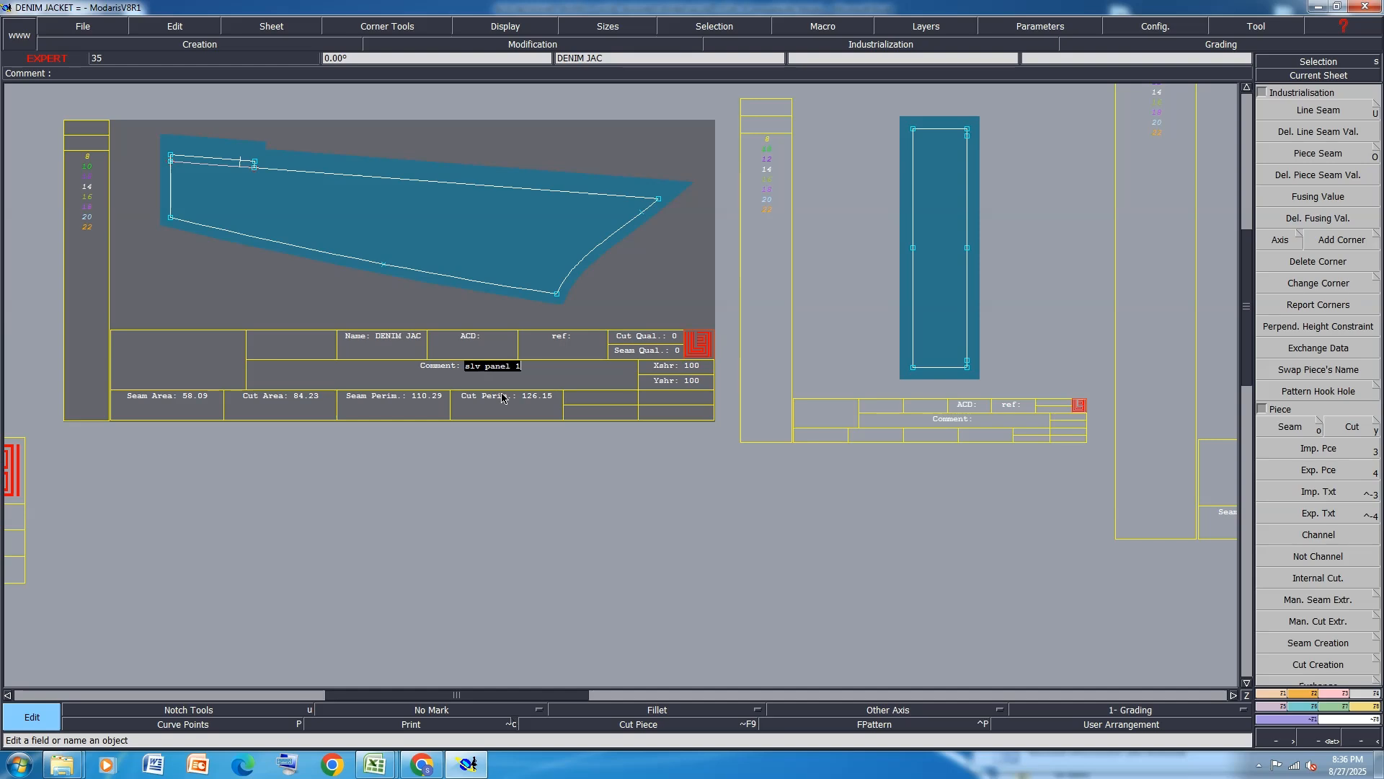
text(2)
key(Return)
Set the comment of the rectangular cuff piece to "cuff 1x4" and of the large sleeve piece to "SLV 1X2".
key(Page_Down)
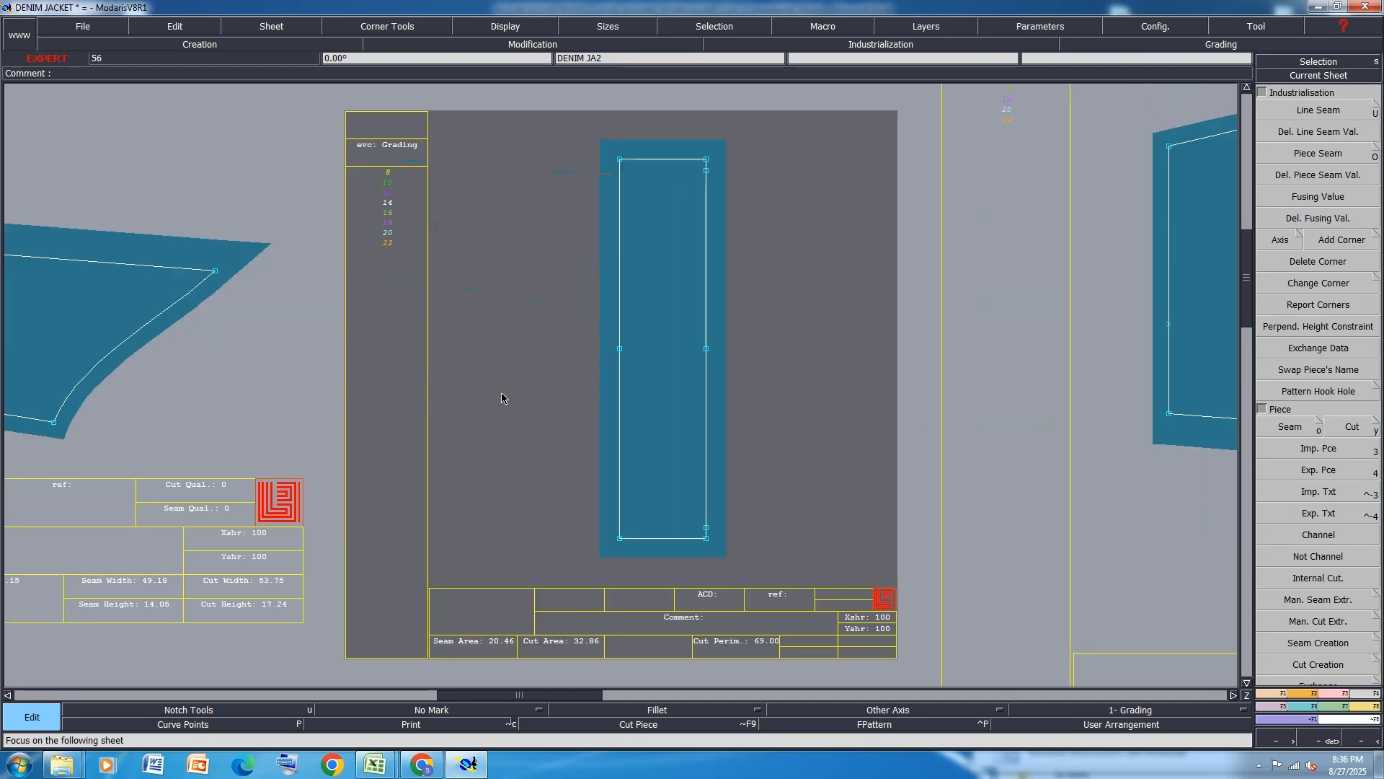
click(716, 622)
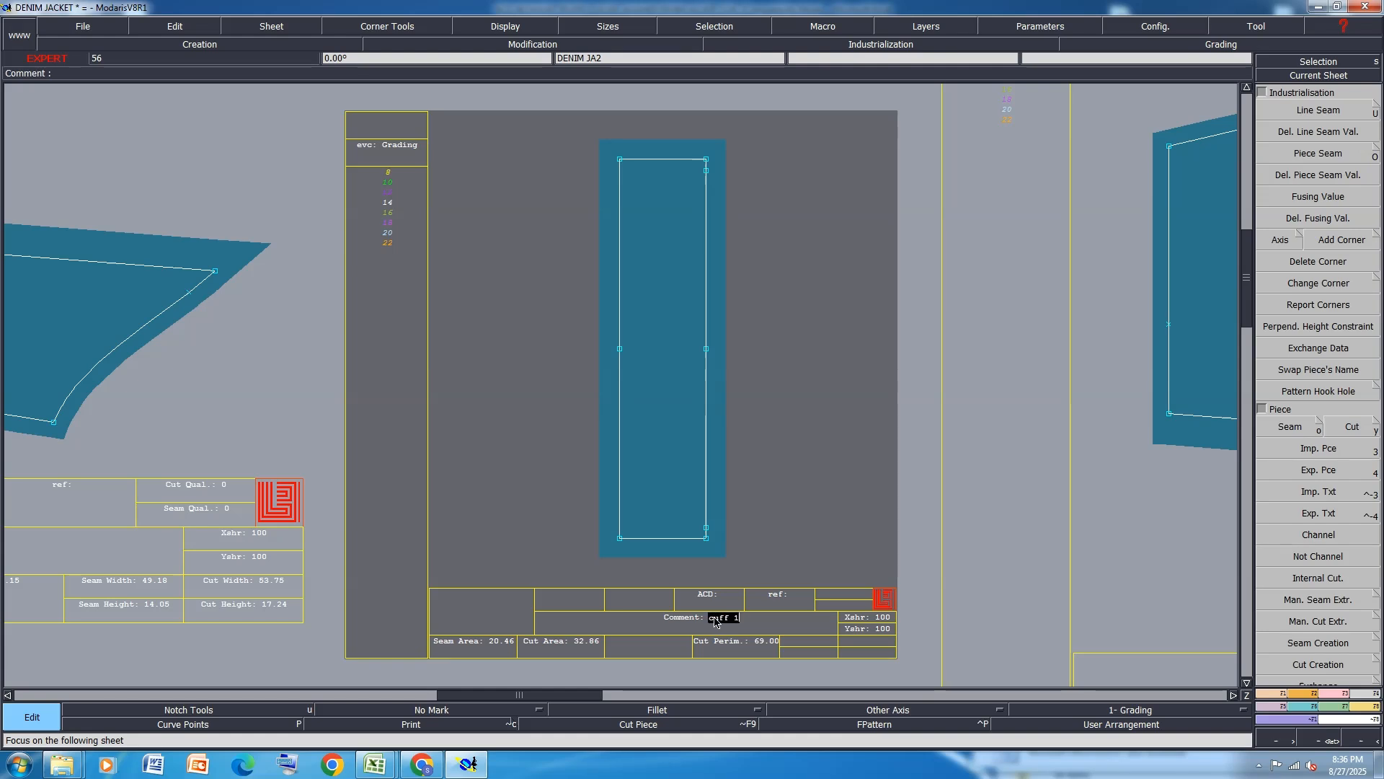
text(cuff 1x4)
key(Return)
key(Page_Down)
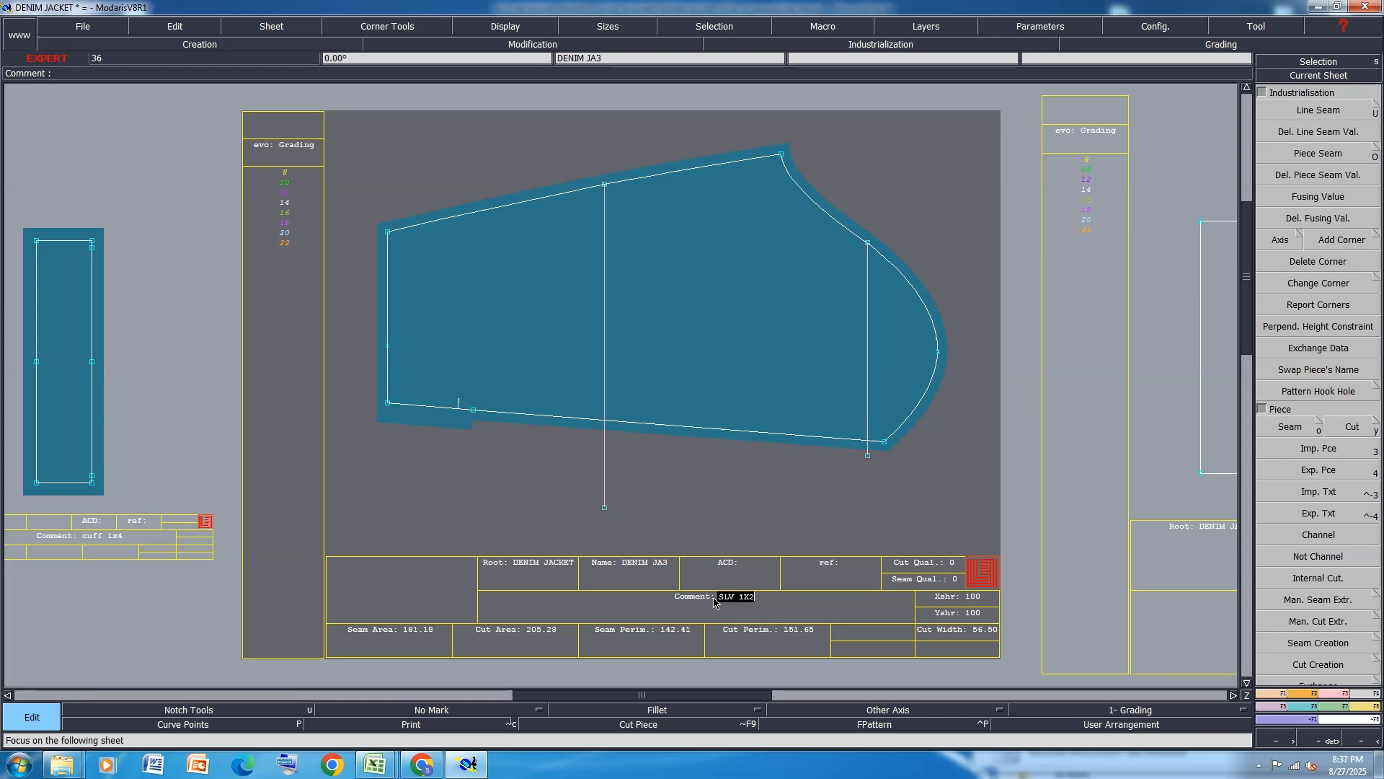
key(Return)
Set the comment in the title block of the long waistband strip to "W/B 1X2".
key(Page_Down)
key(Page_Down)
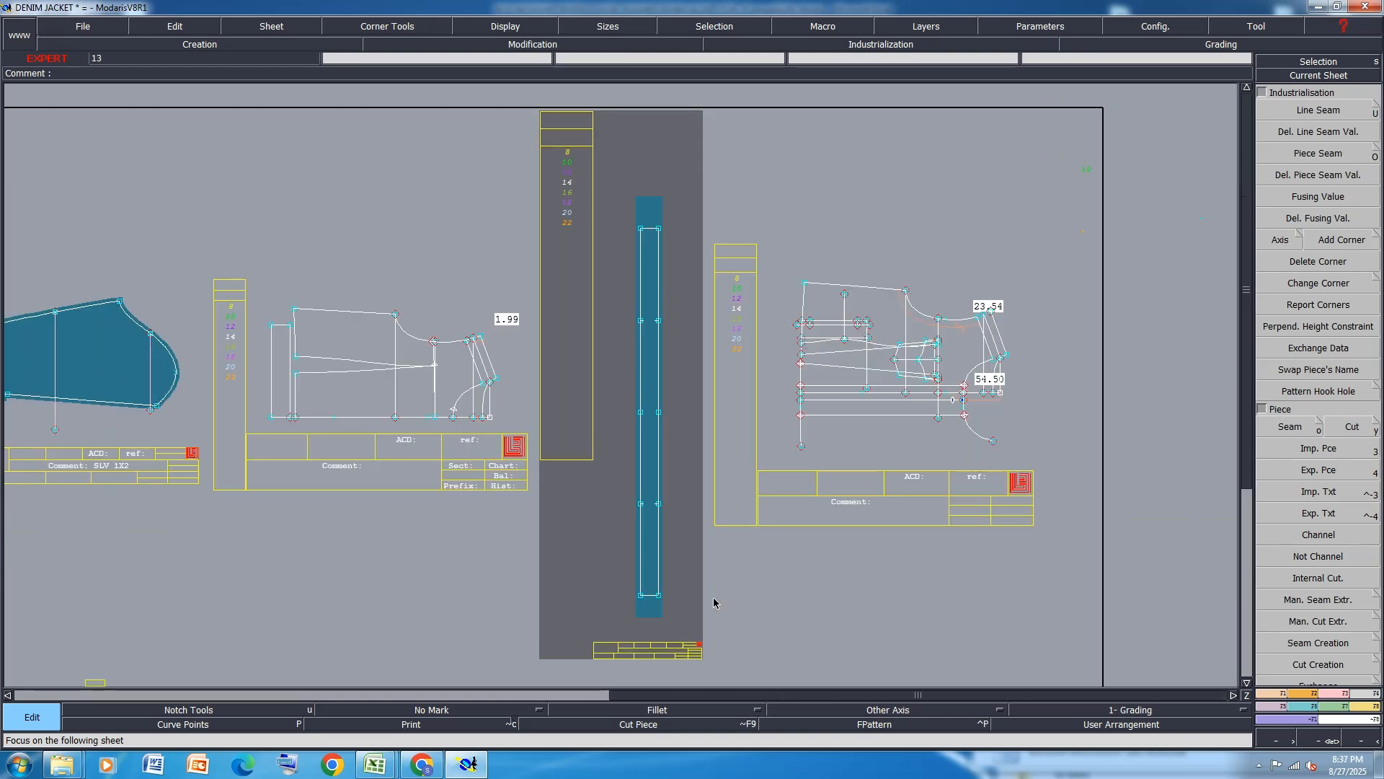
scroll(662, 650, up, 3)
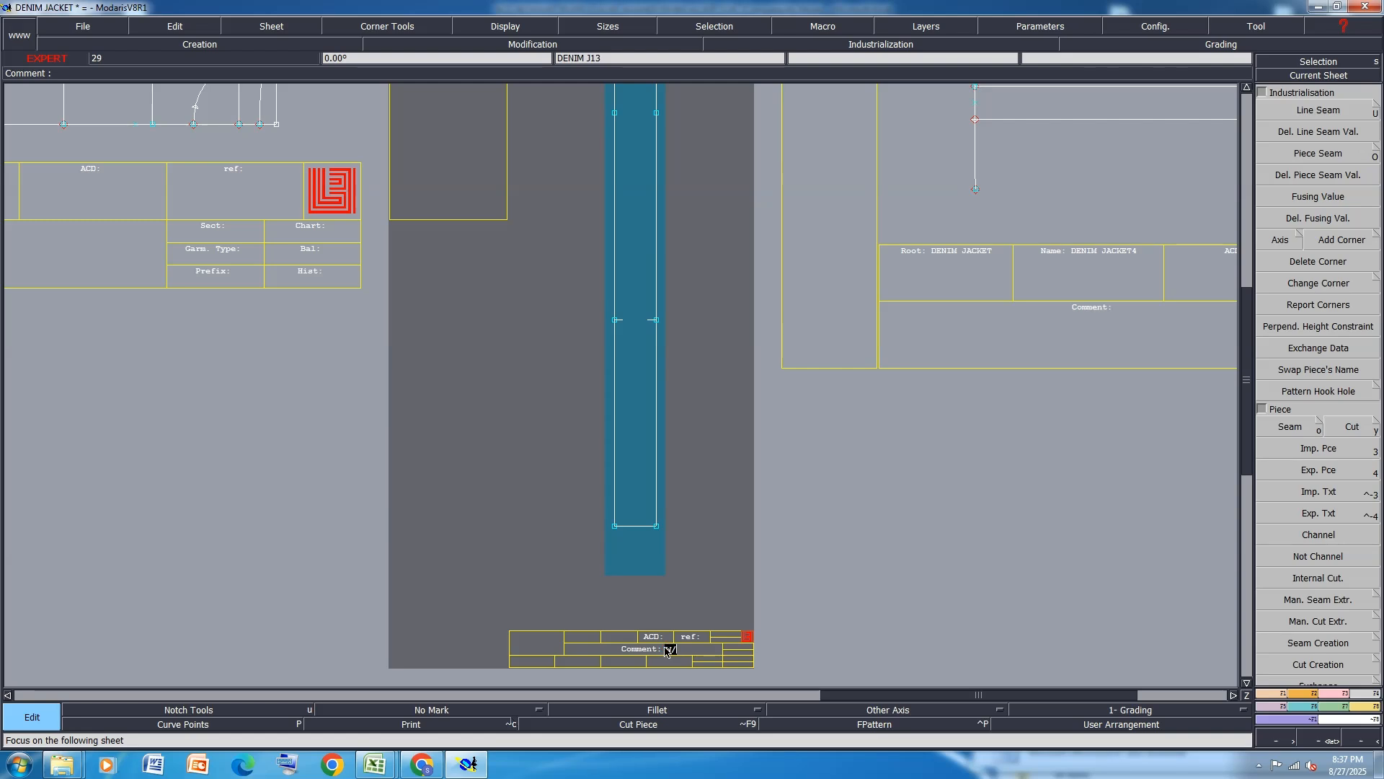
click(664, 652)
text(W/B 1X2)
key(Return)
Set the comment of the small horizontal strip piece DENIM J12 to "BONN 1X2".
key(Page_Down)
key(Page_Down)
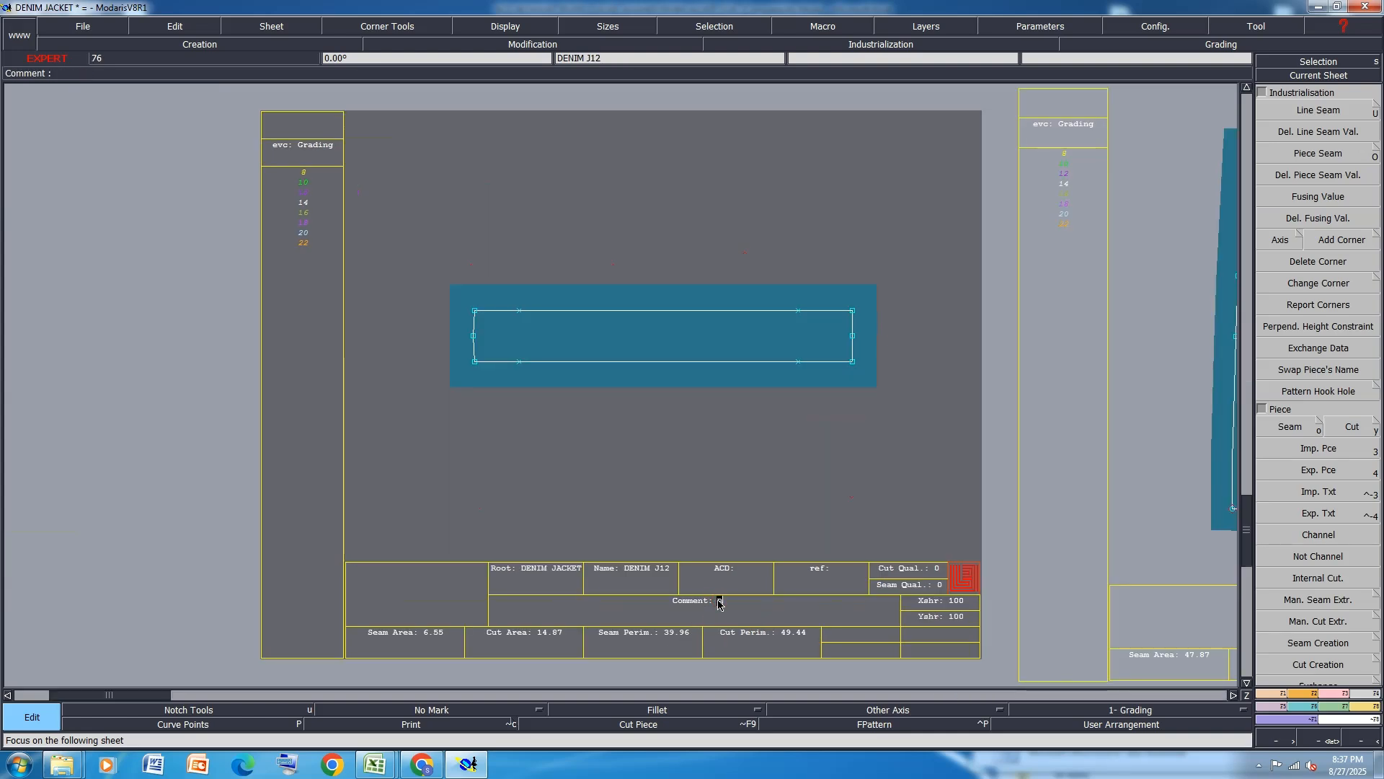
text(X1)
key(Return)
key(Page_Down)
scroll(719, 605, up, 2)
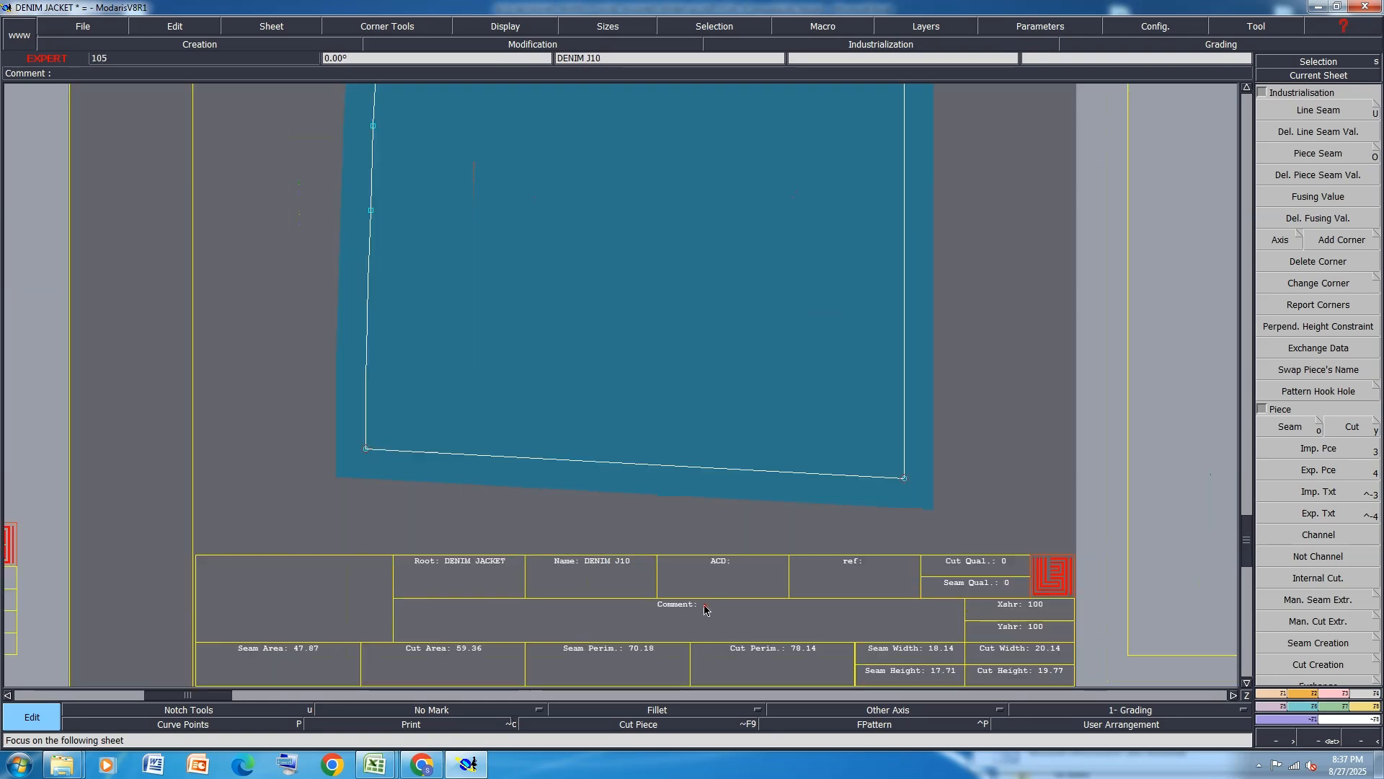
click(705, 609)
scroll(704, 606, down, 2)
key(shift+p)
key(shift+o)
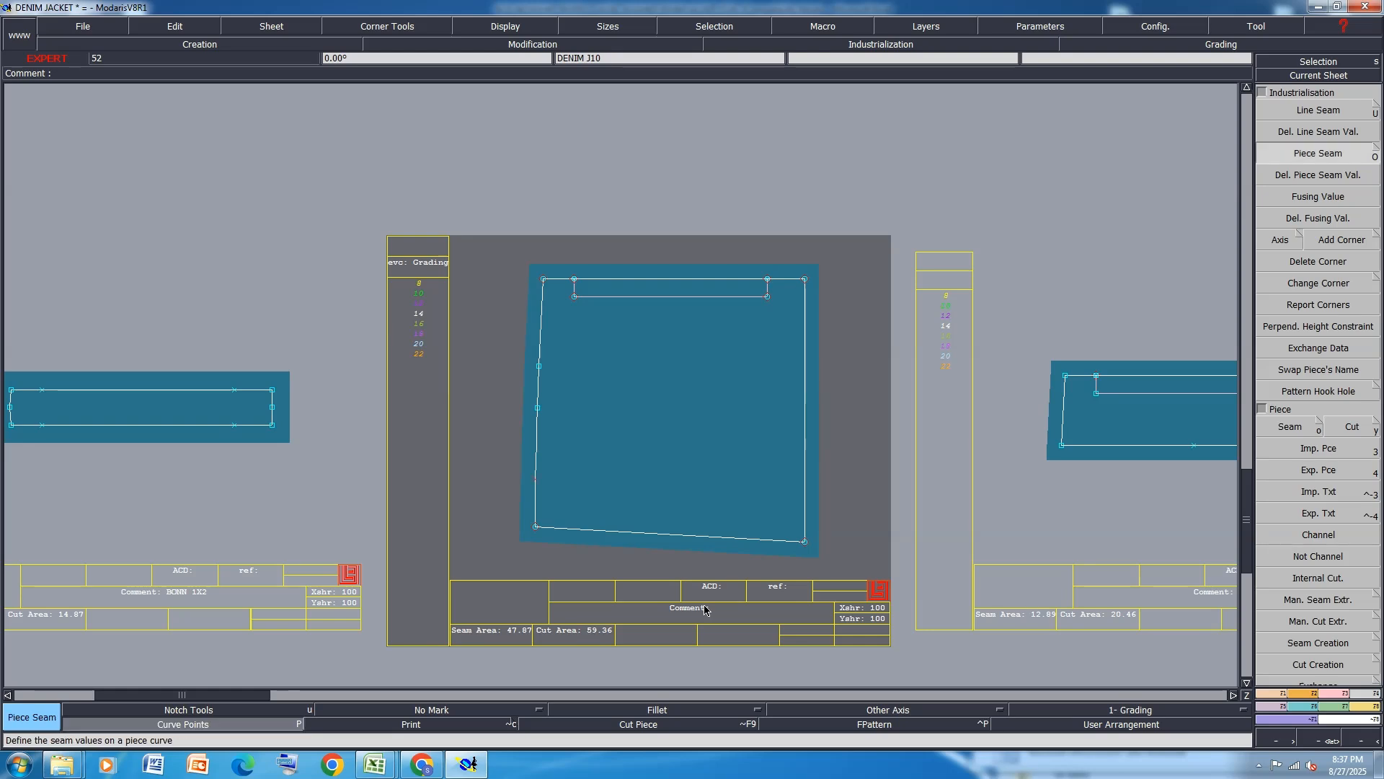
key(shift+c)
key(shift+k)
key(shift+e)
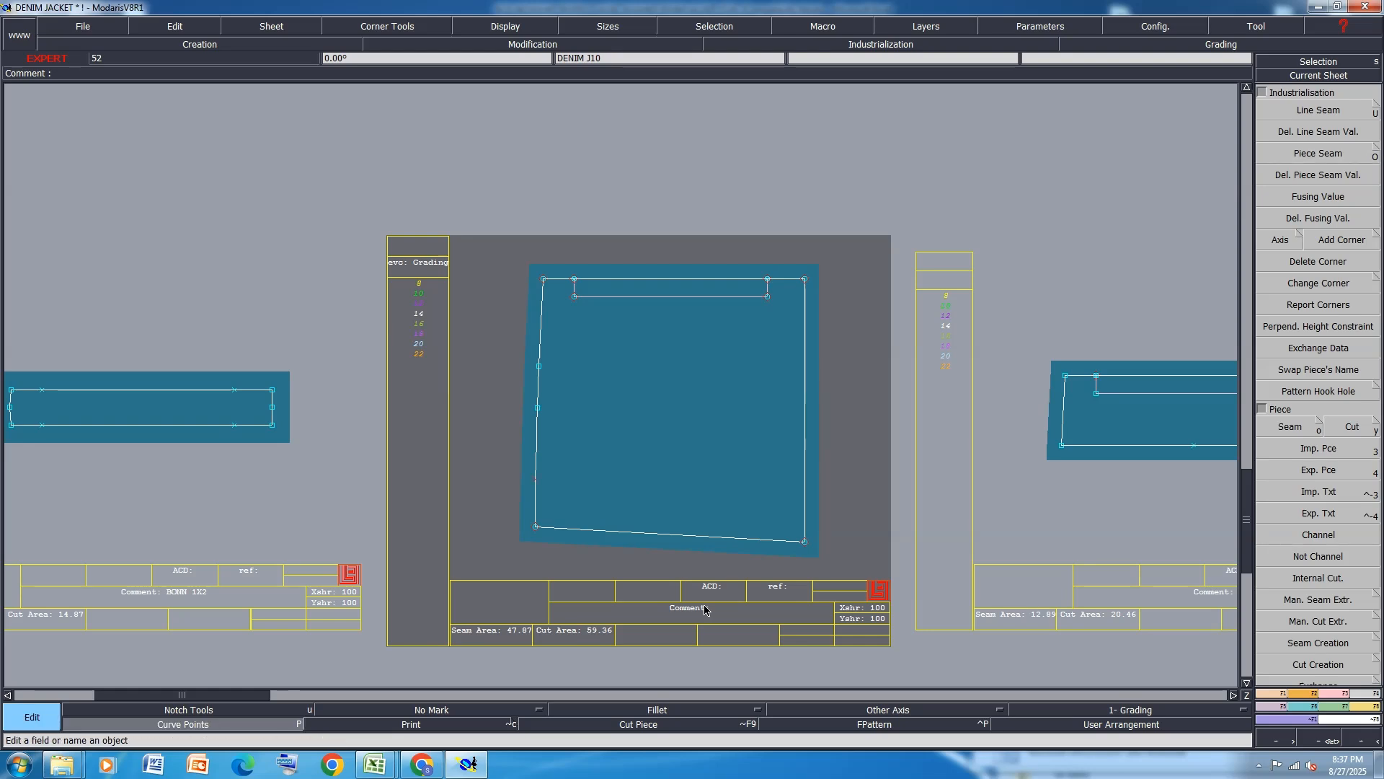
key(shift+t)
key(shift+i)
key(shift+n)
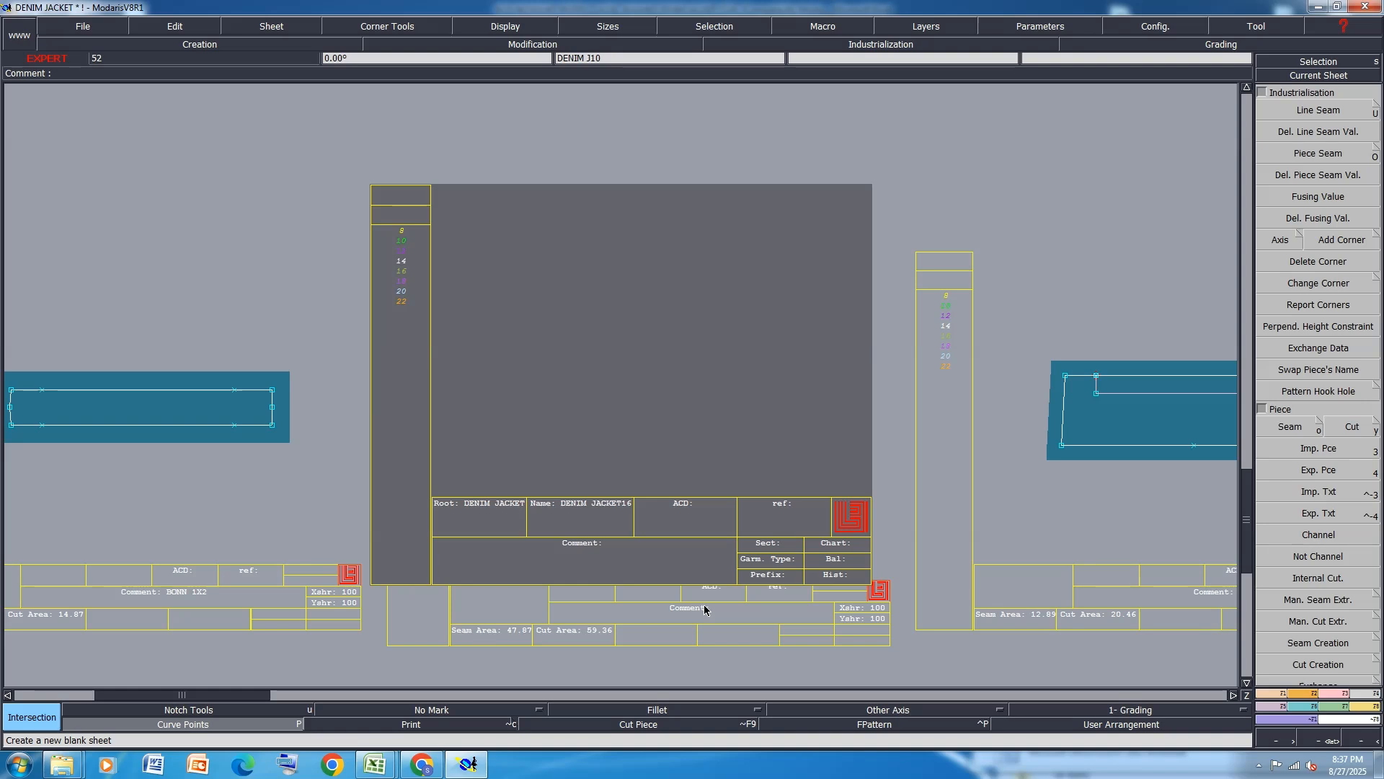
key(shift+d)
click(722, 512)
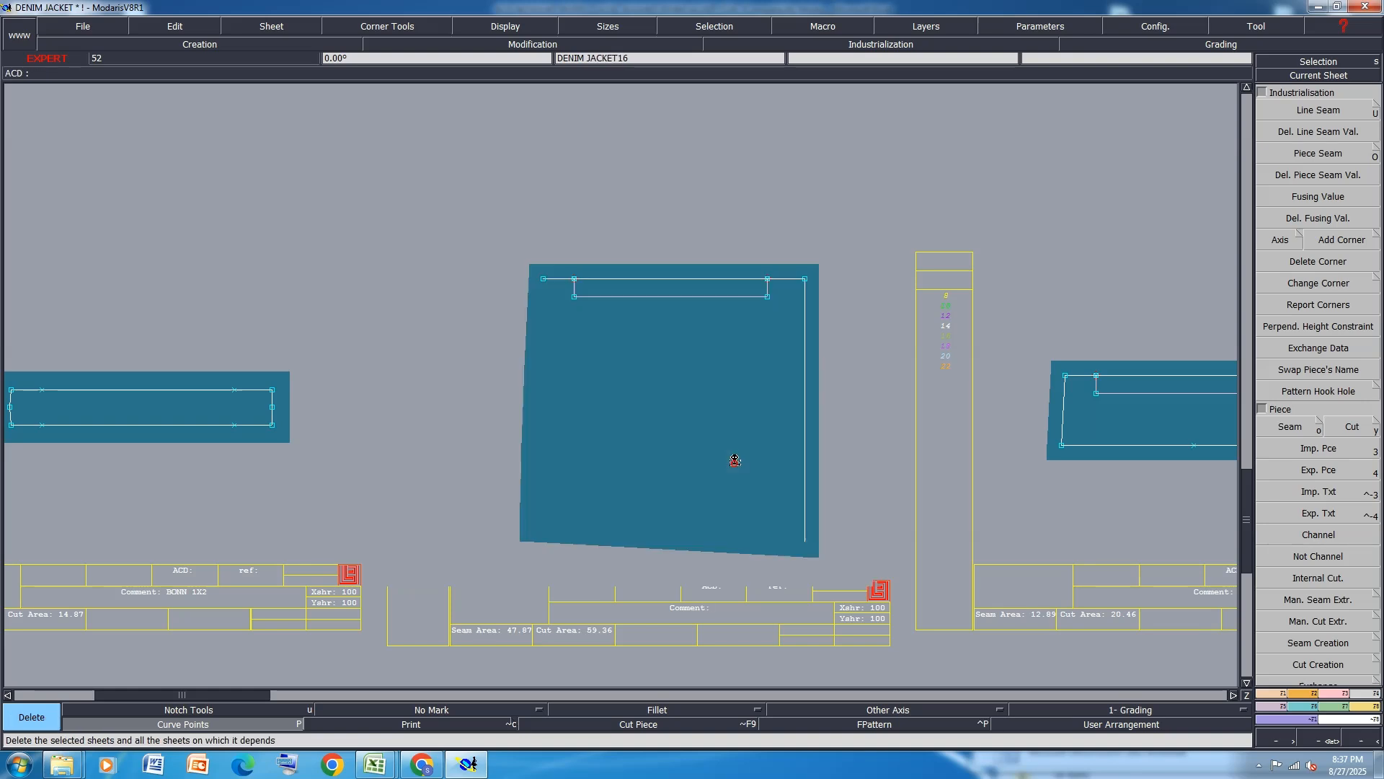
Lengthen the inner horizontal line near the upper edge of pocket piece DENIM J10 past both side seam lines.
key(shift+l)
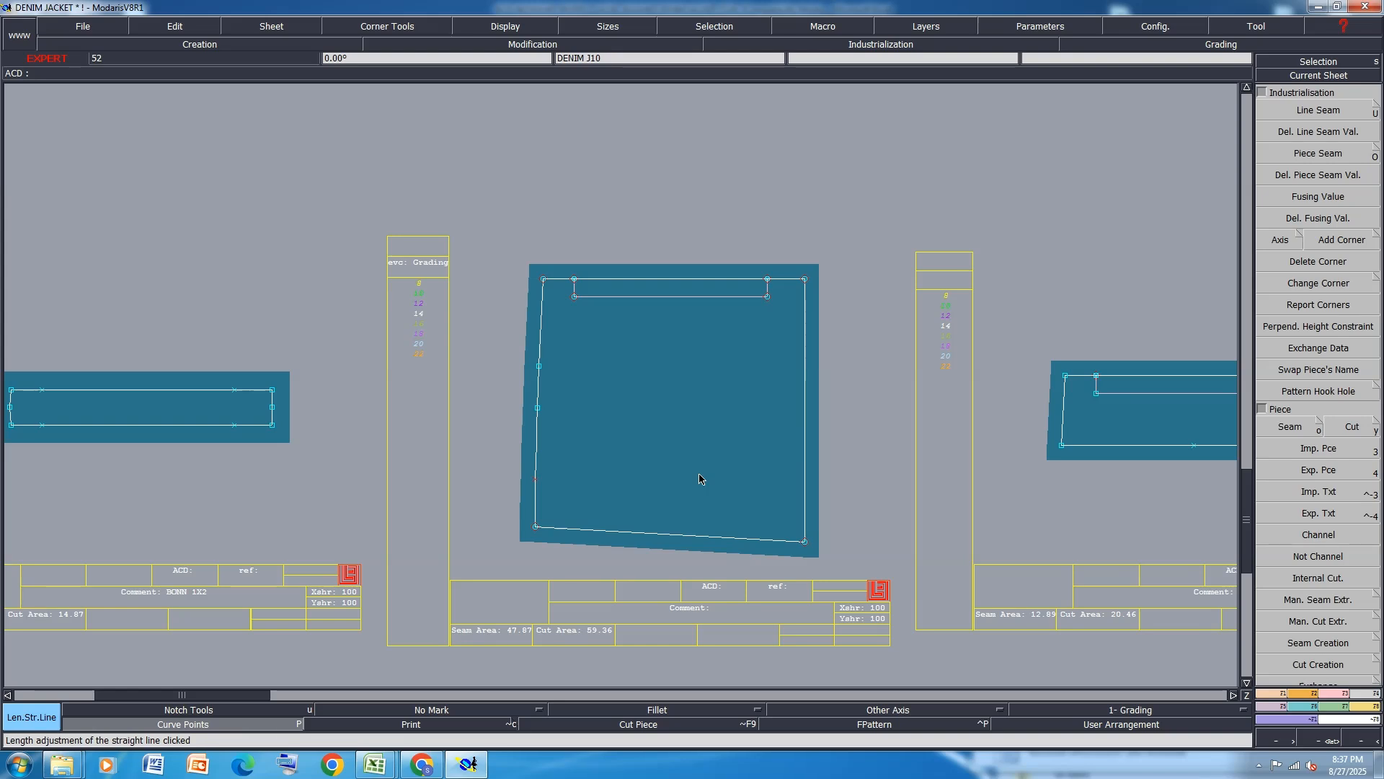
click(743, 298)
click(820, 295)
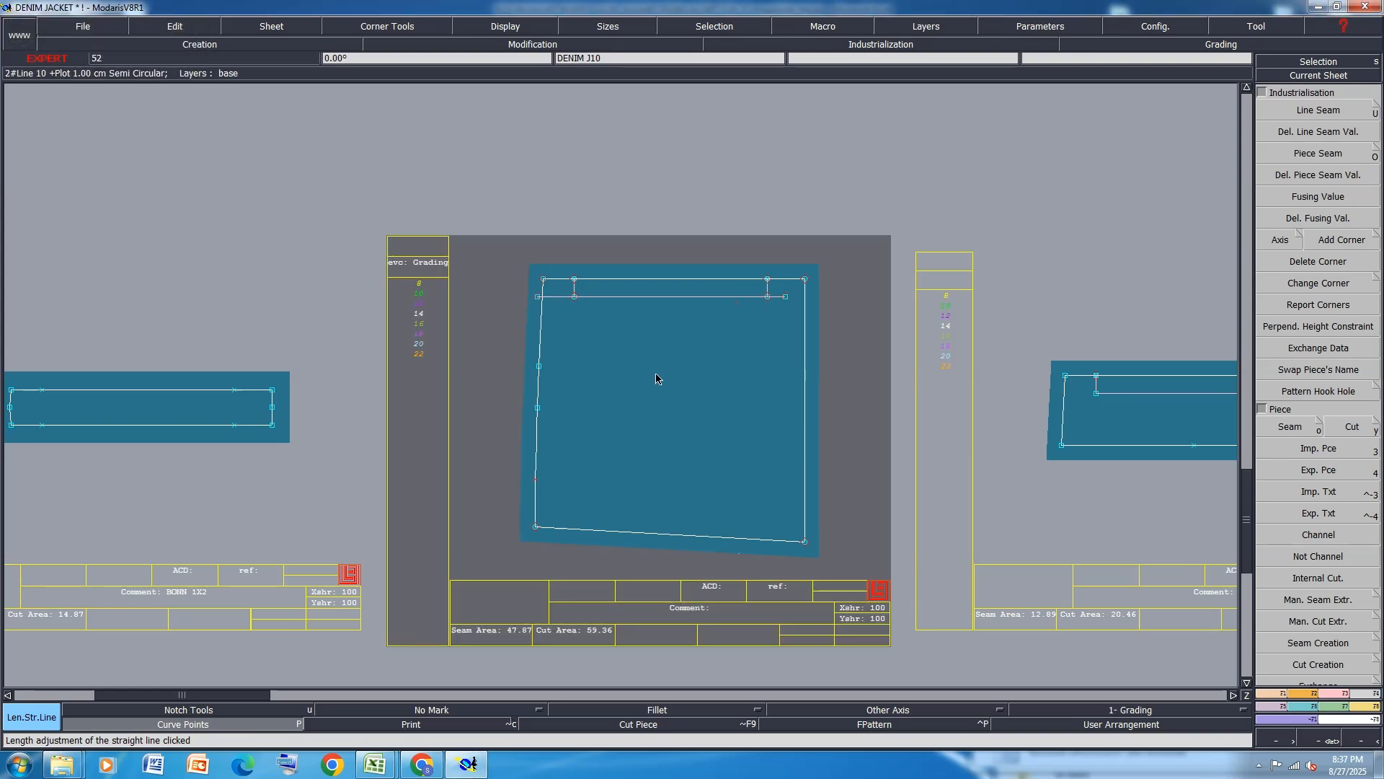
key(o)
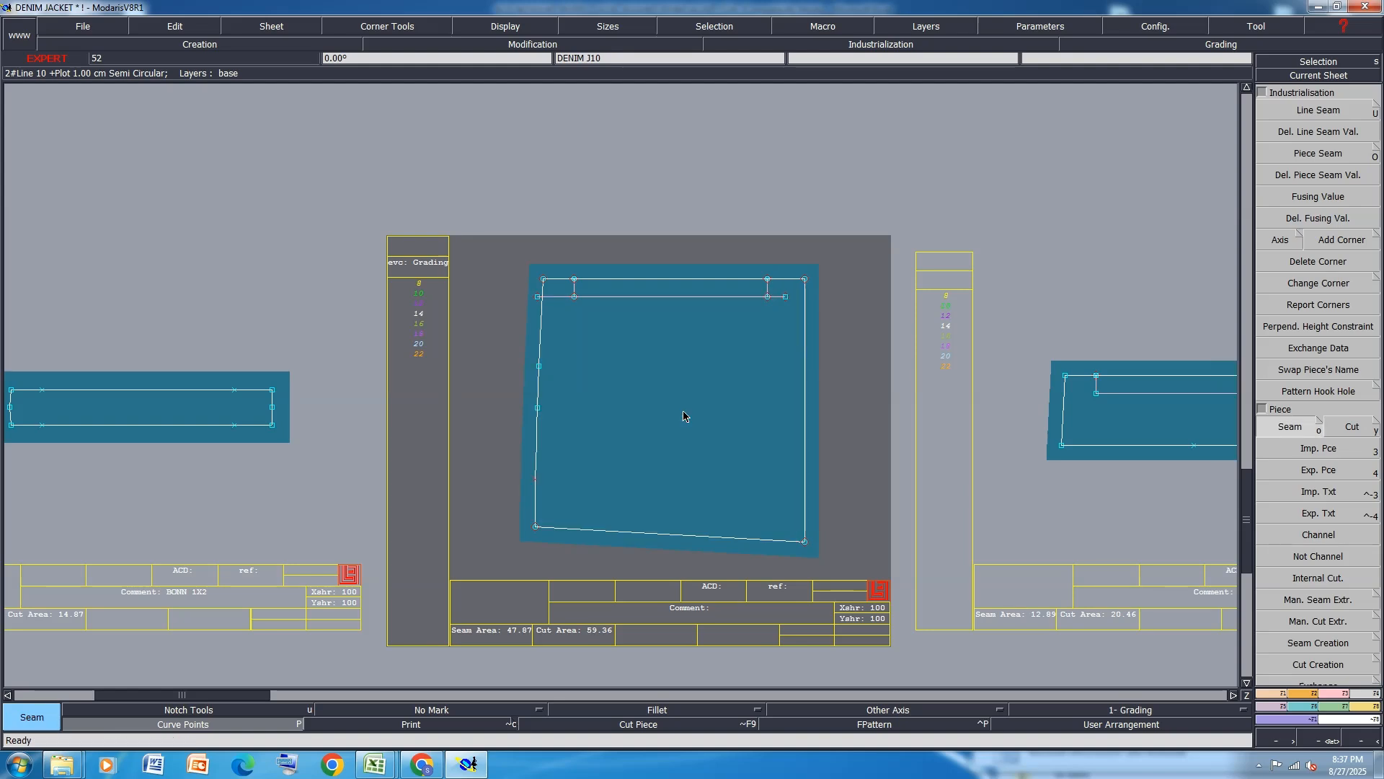
click(686, 417)
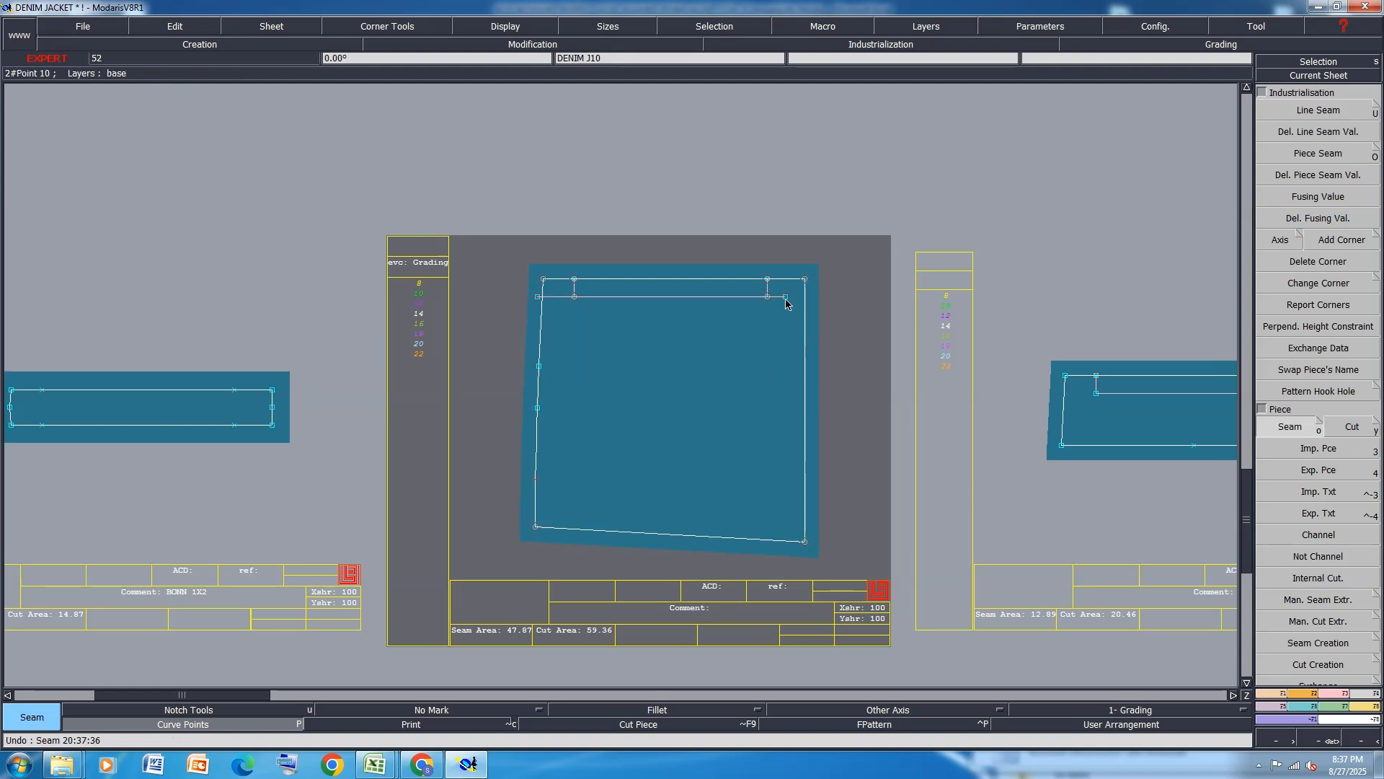
key(l)
click(786, 298)
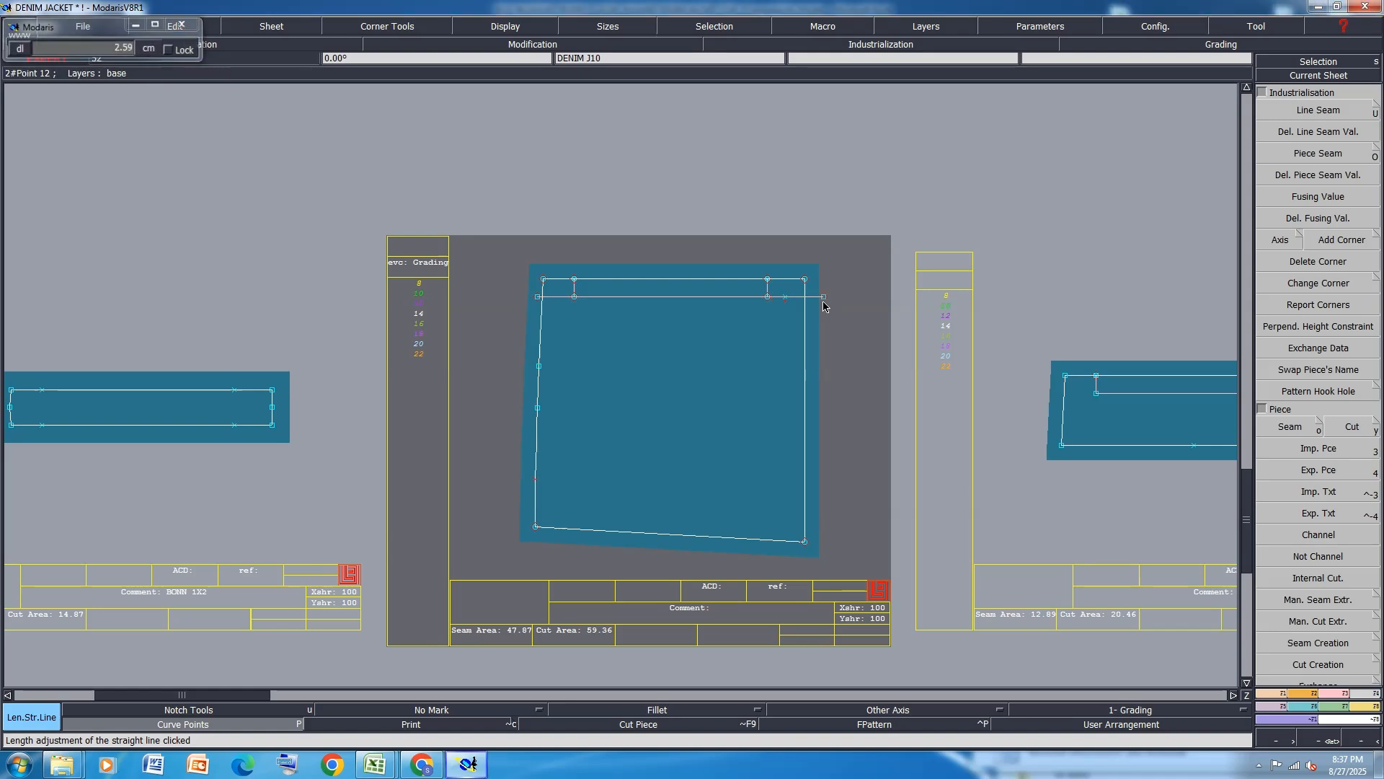
key(o)
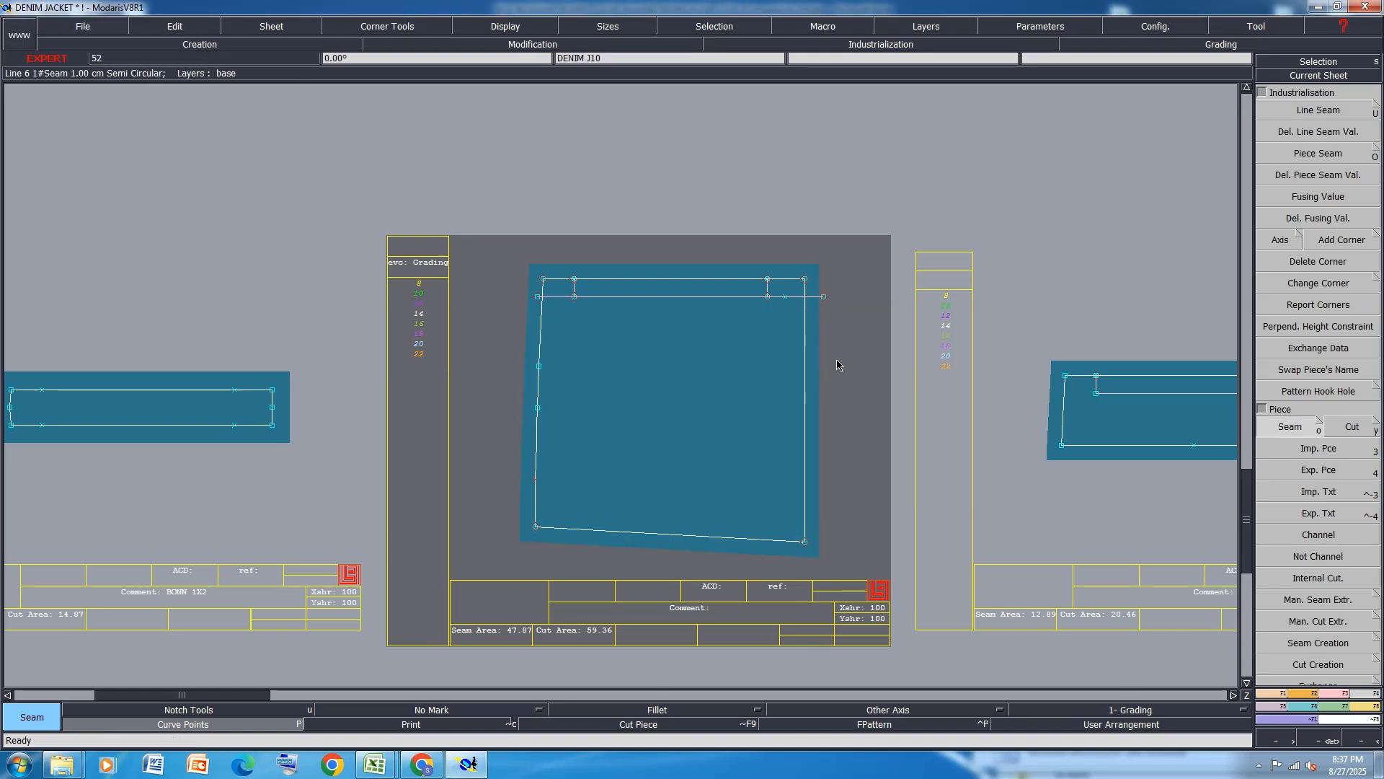
Set the comment of both squarish pocket pieces, DENIM J10 and DENIM J11, to "PKTIN 1X2".
key(e)
click(723, 610)
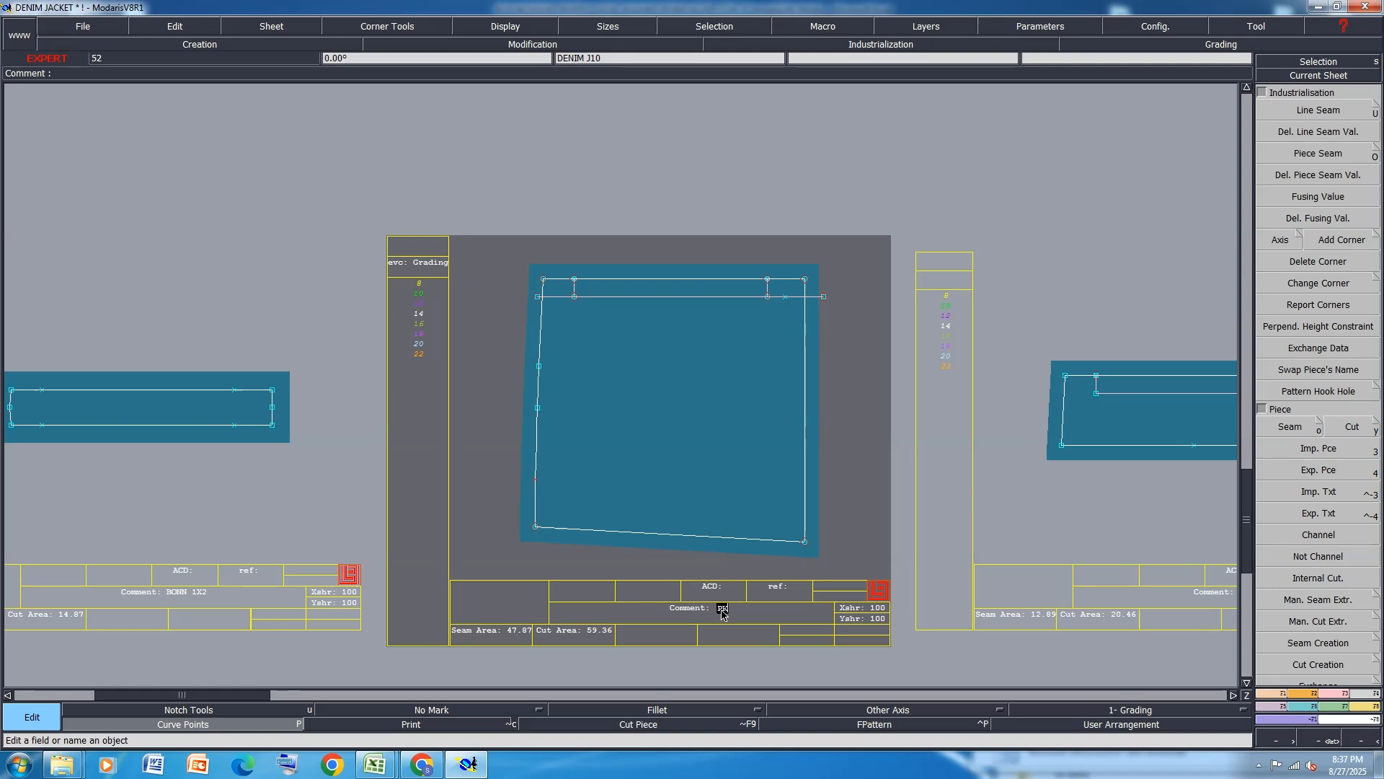
text(PKTIN 1X2)
key(Return)
key(Page_Down)
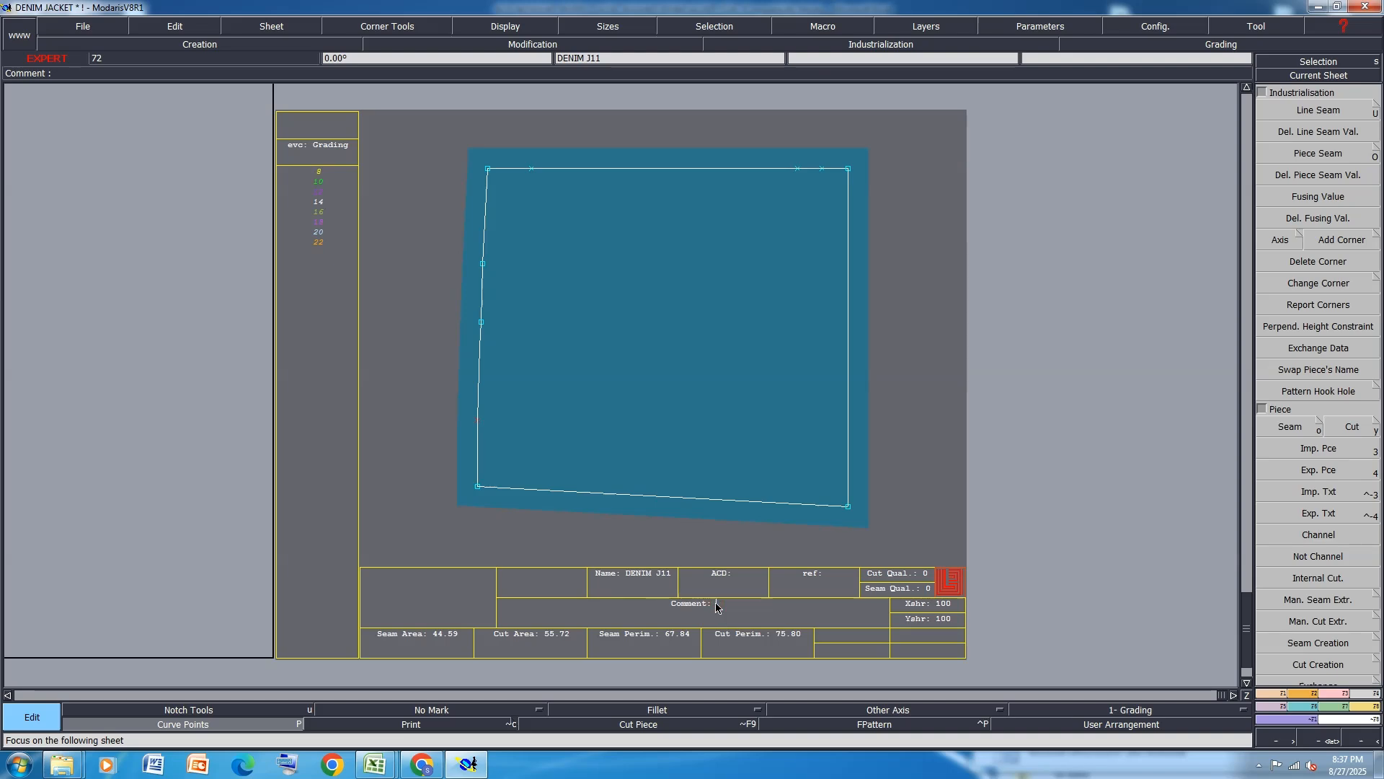
text(PKTIN 1X2)
key(Return)
Set the comment of the low, wide pocket piece DENIM JA9 to "PKT SEAM 1X4".
key(Page_Down)
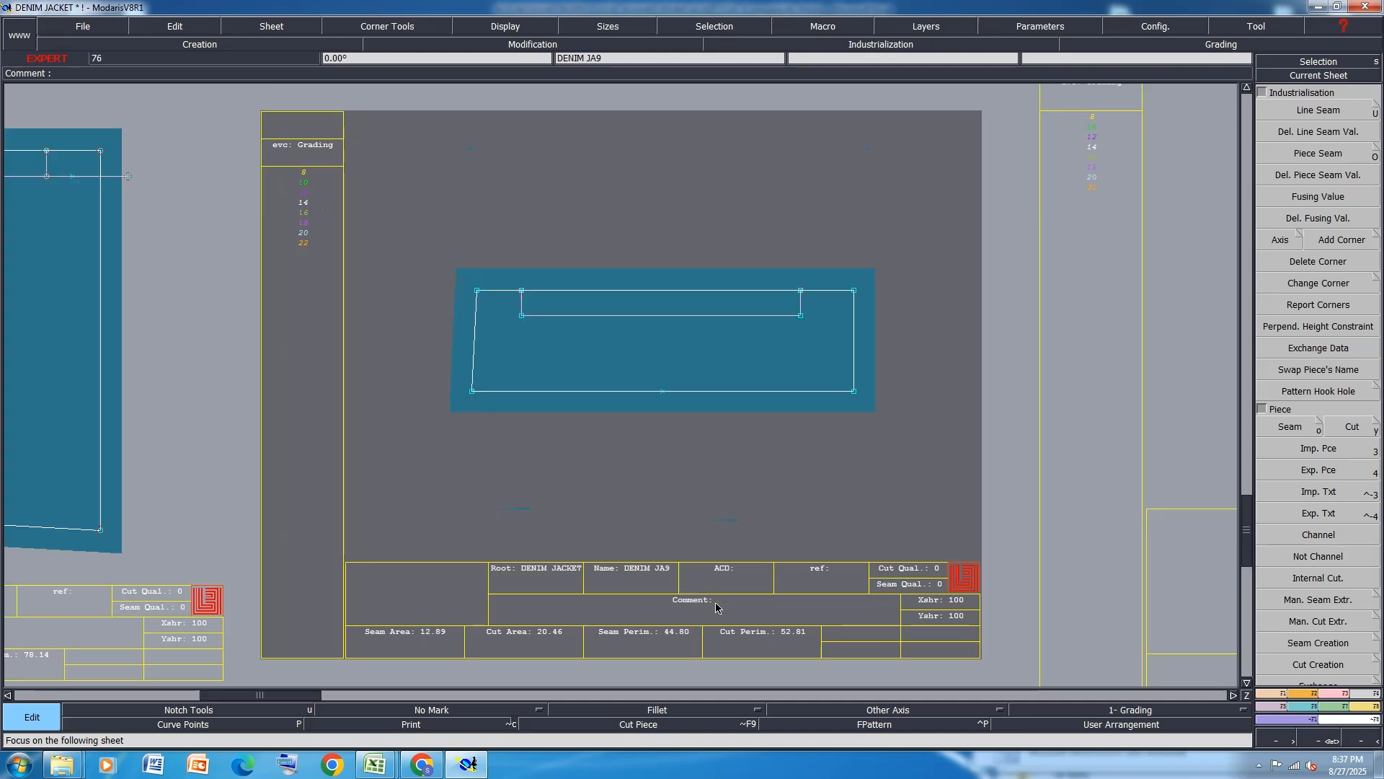
click(713, 601)
text(PKTIN)
key(BackSpace)
key(BackSpace)
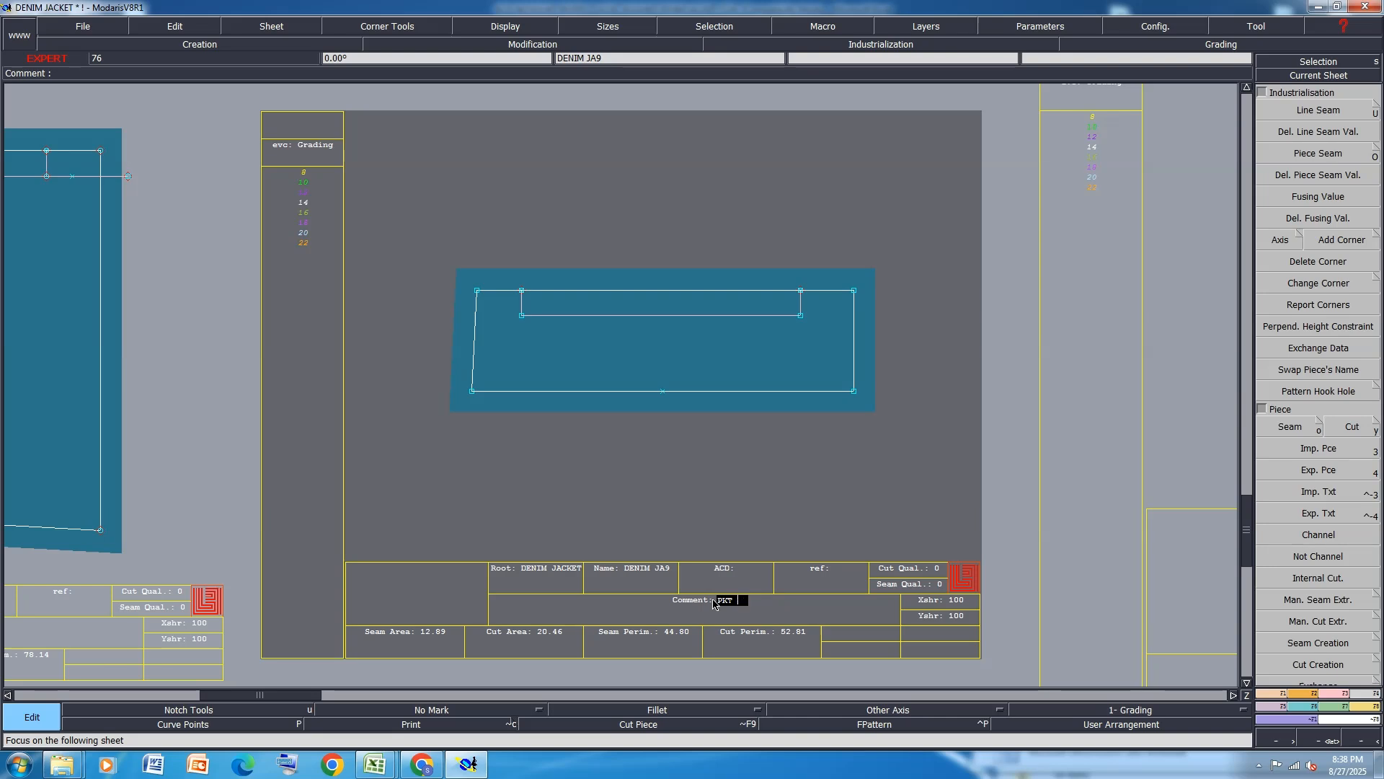
text(SEAM 1X4)
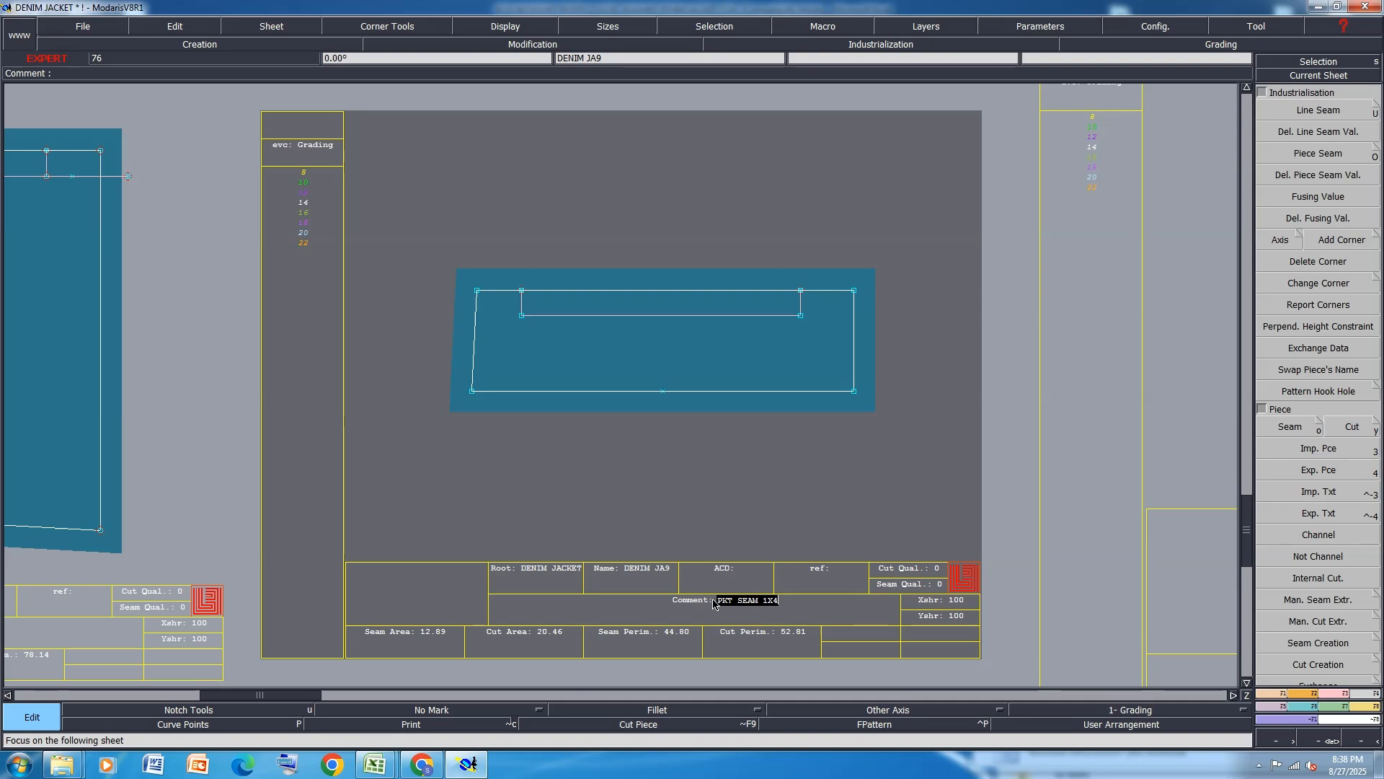
key(Return)
Set the comment of the front piece with three long inner lines, DENIM JA8, to "FRNT MIDL 1X2".
key(Page_Down)
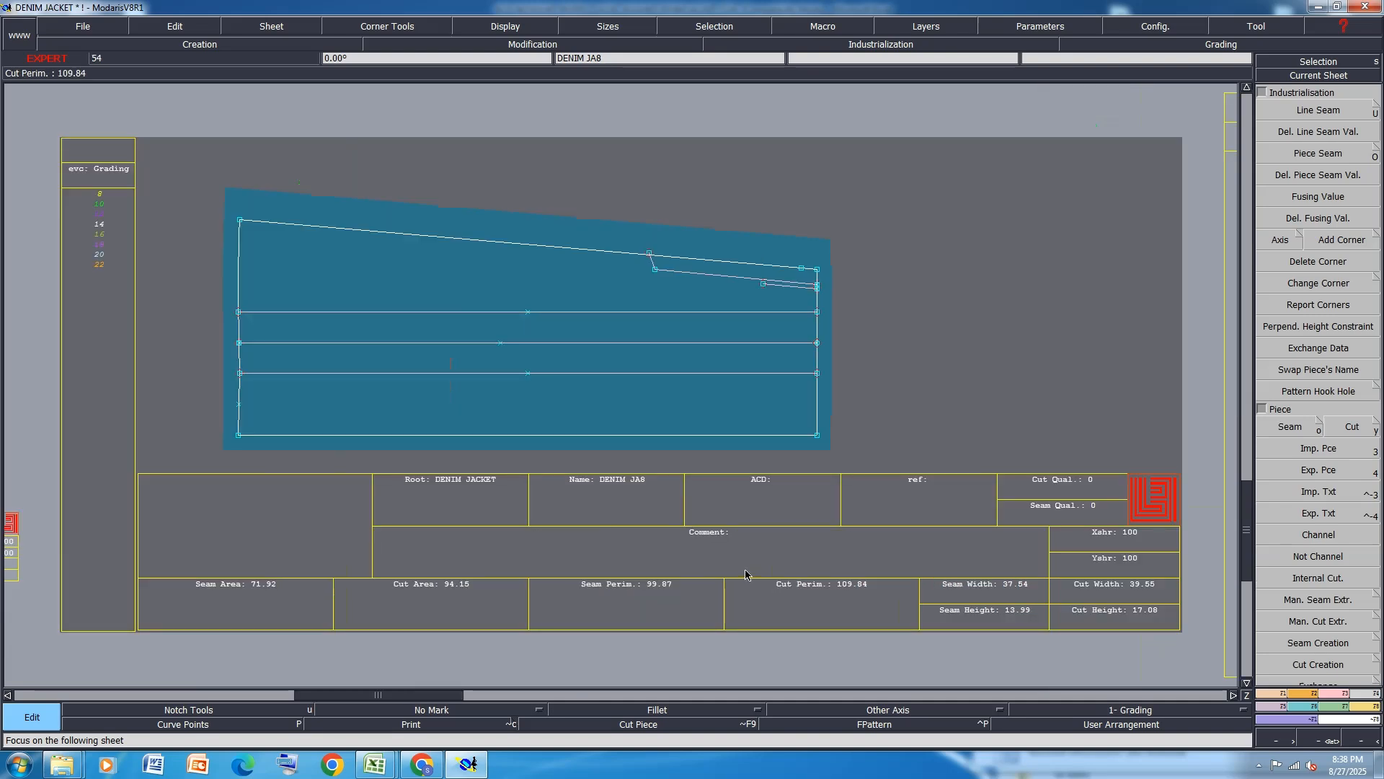
text(FRNT MI)
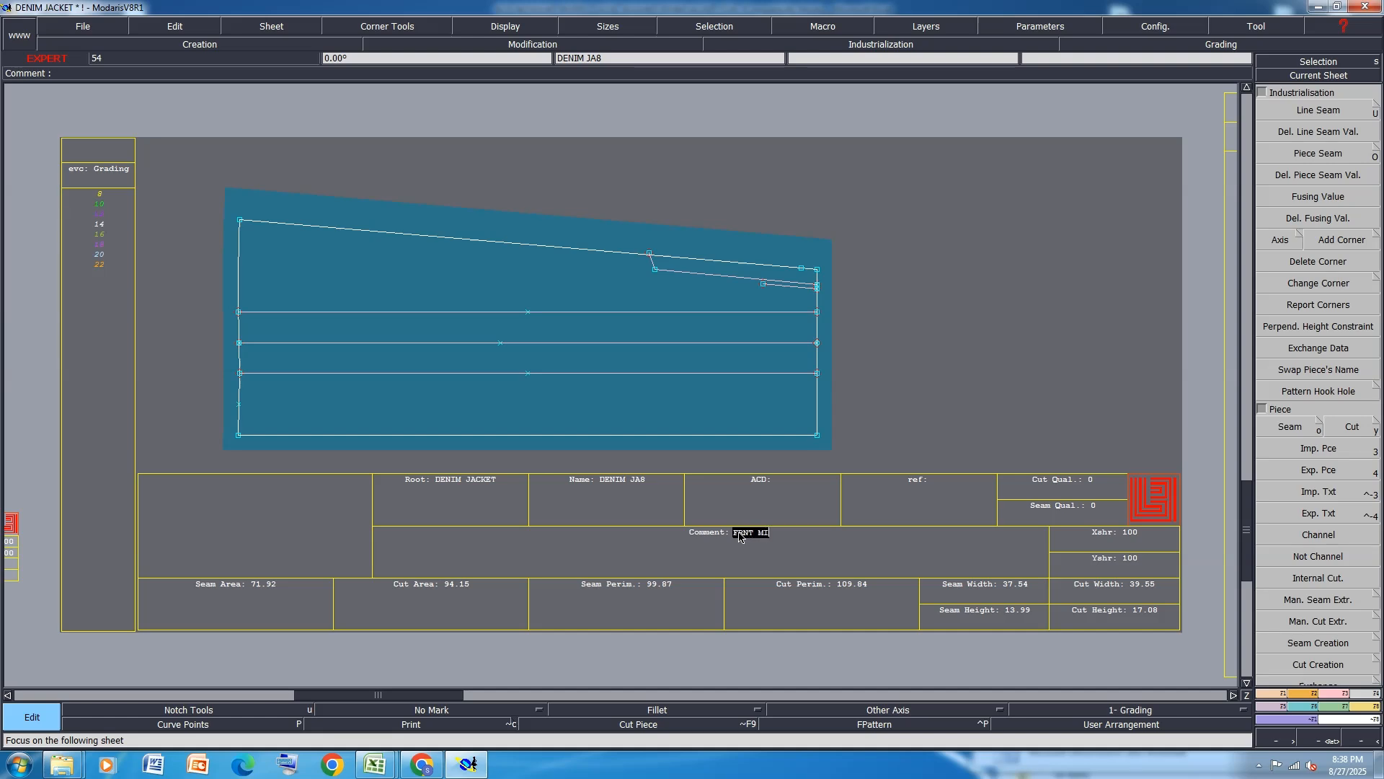
text(DL 1X2)
key(Return)
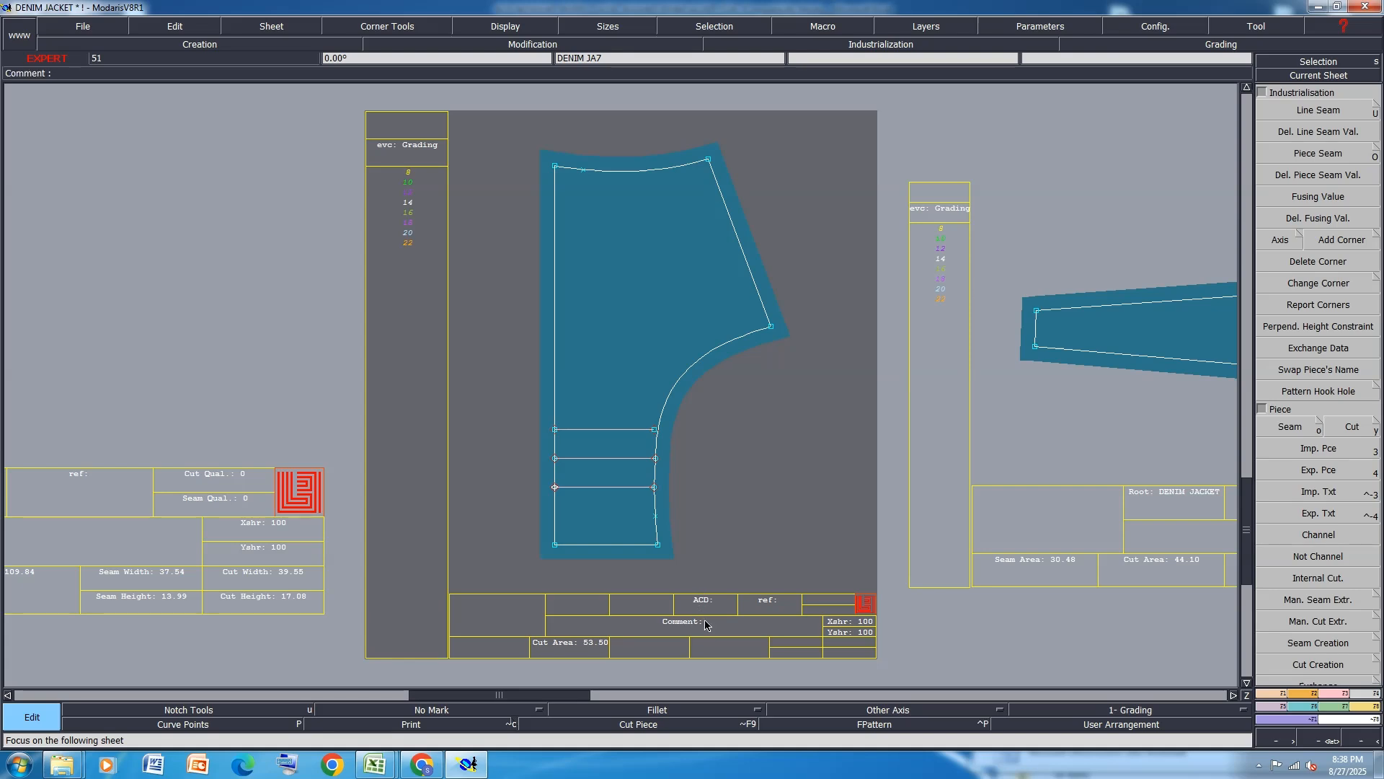
Set the comment of yoke piece DENIM JA7 to "FRNT YOUK 1X2" and of tapered panel DENIM JA6 to "FRONT PANEL 1X2".
click(706, 623)
text(FRNT YOUK 1X2)
key(Return)
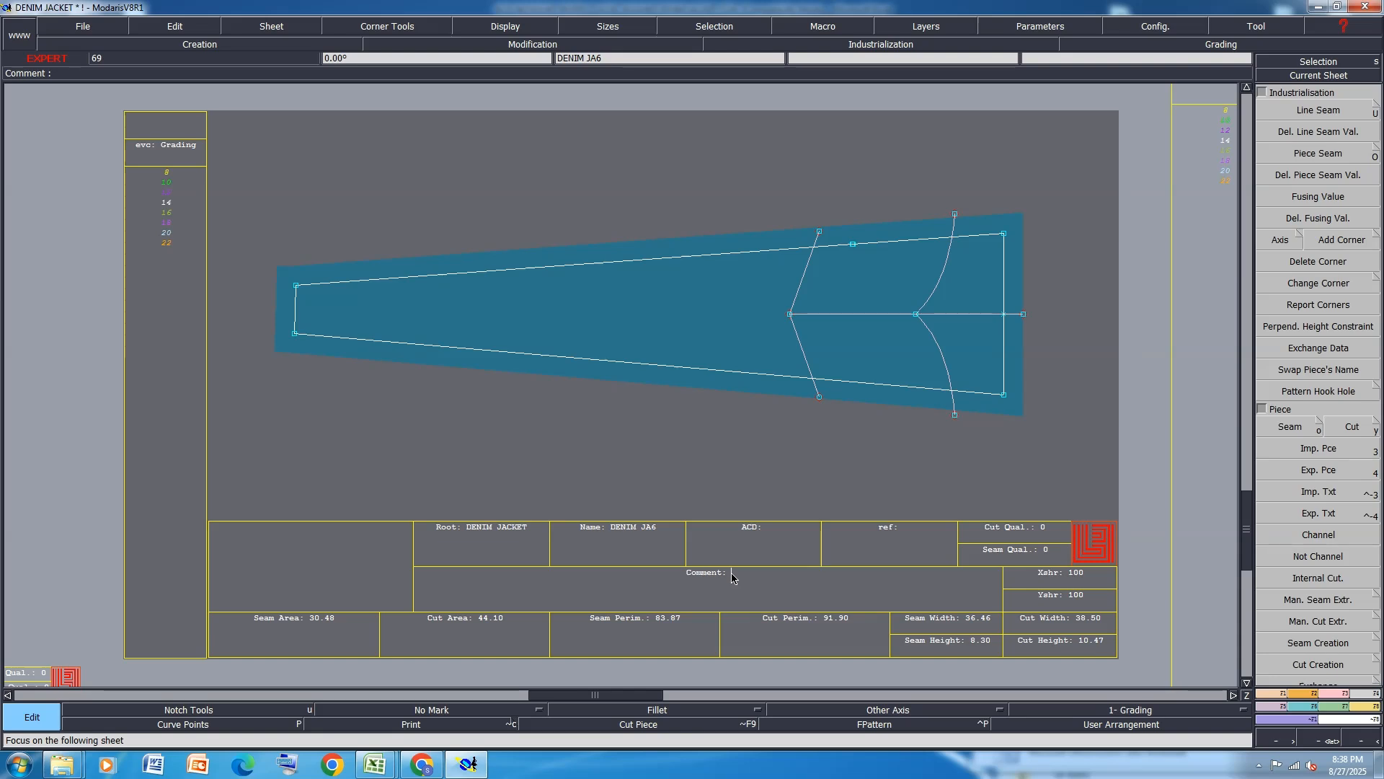
text(FRONT PANEL 1X1)
key(Return)
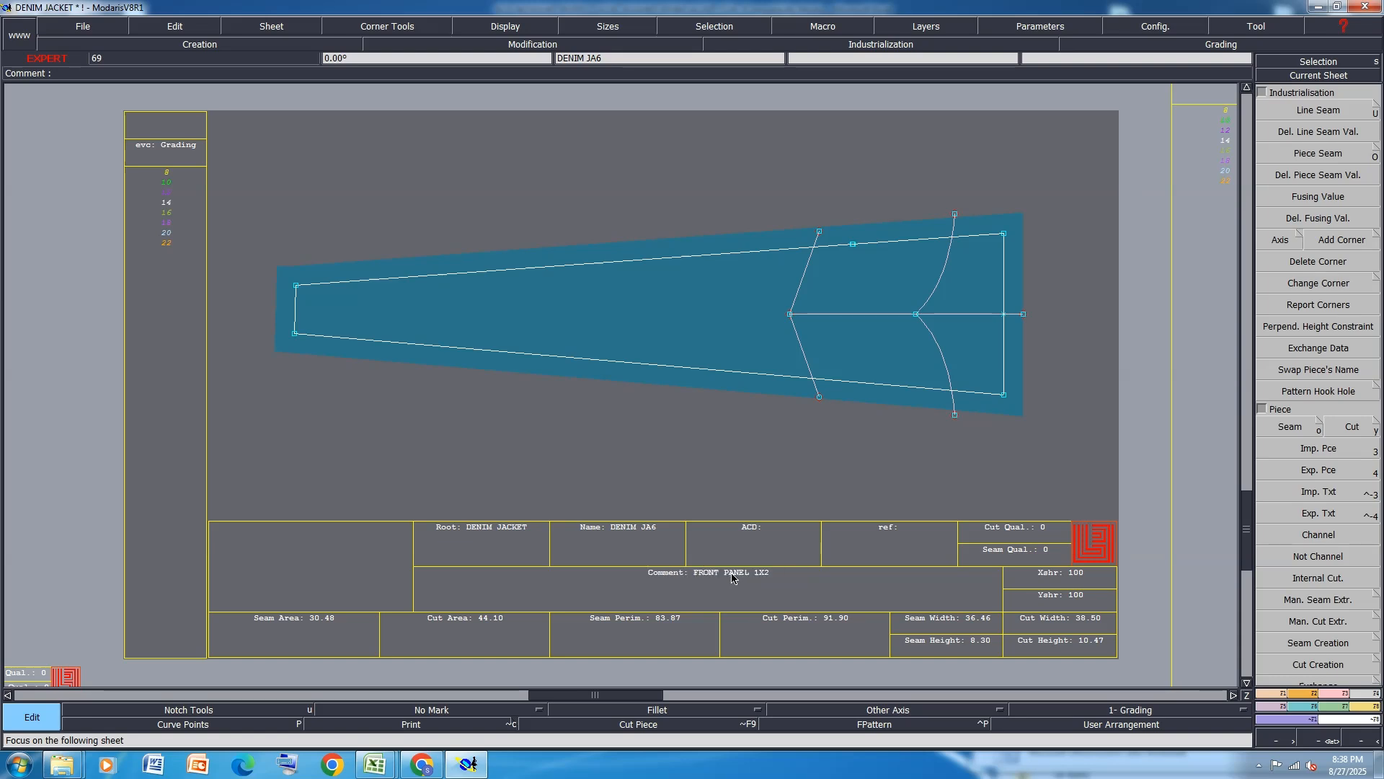
Set the comment of the front side piece with the inner welt rectangle, DENIM JA5, to "FRNT SD PANEL 1X2".
key(Page_Down)
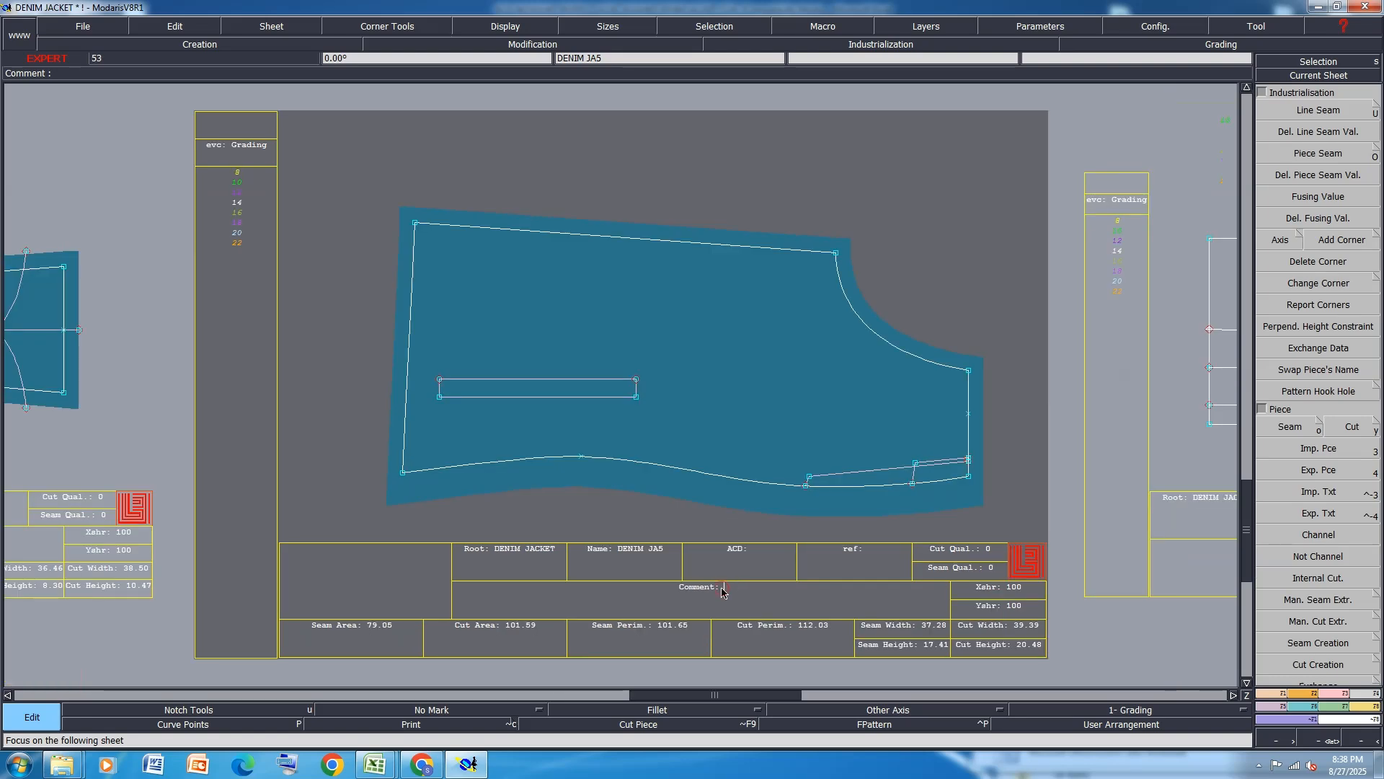
click(723, 589)
text(FRNT SD)
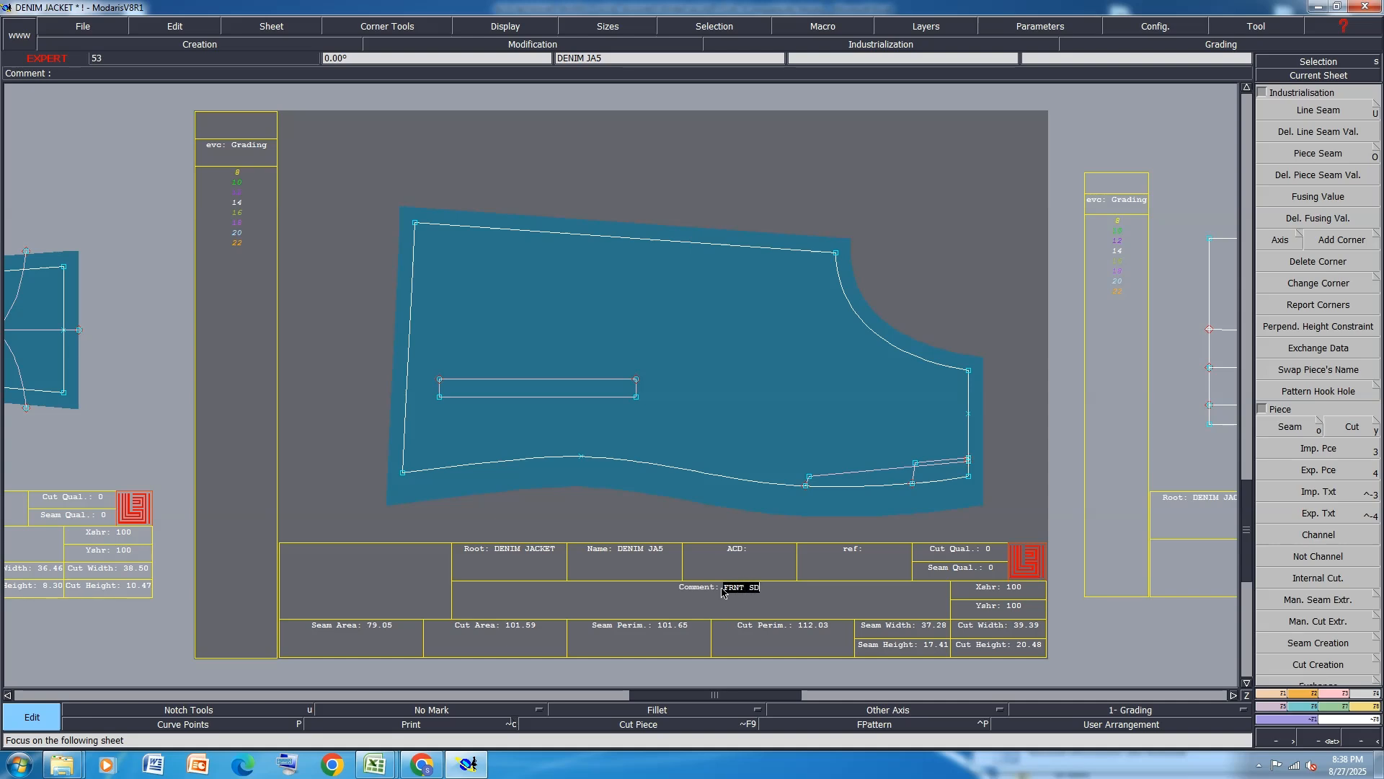
text( PAN)
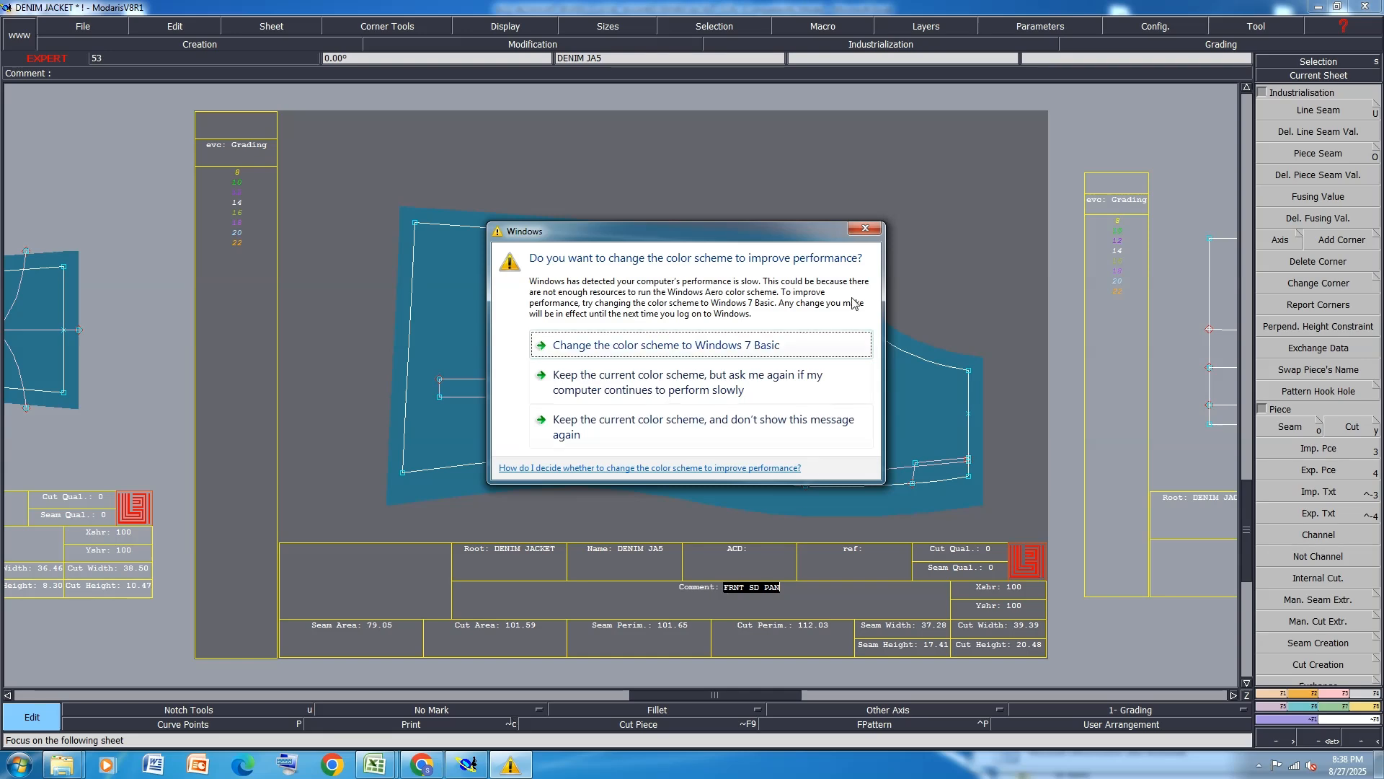
click(866, 228)
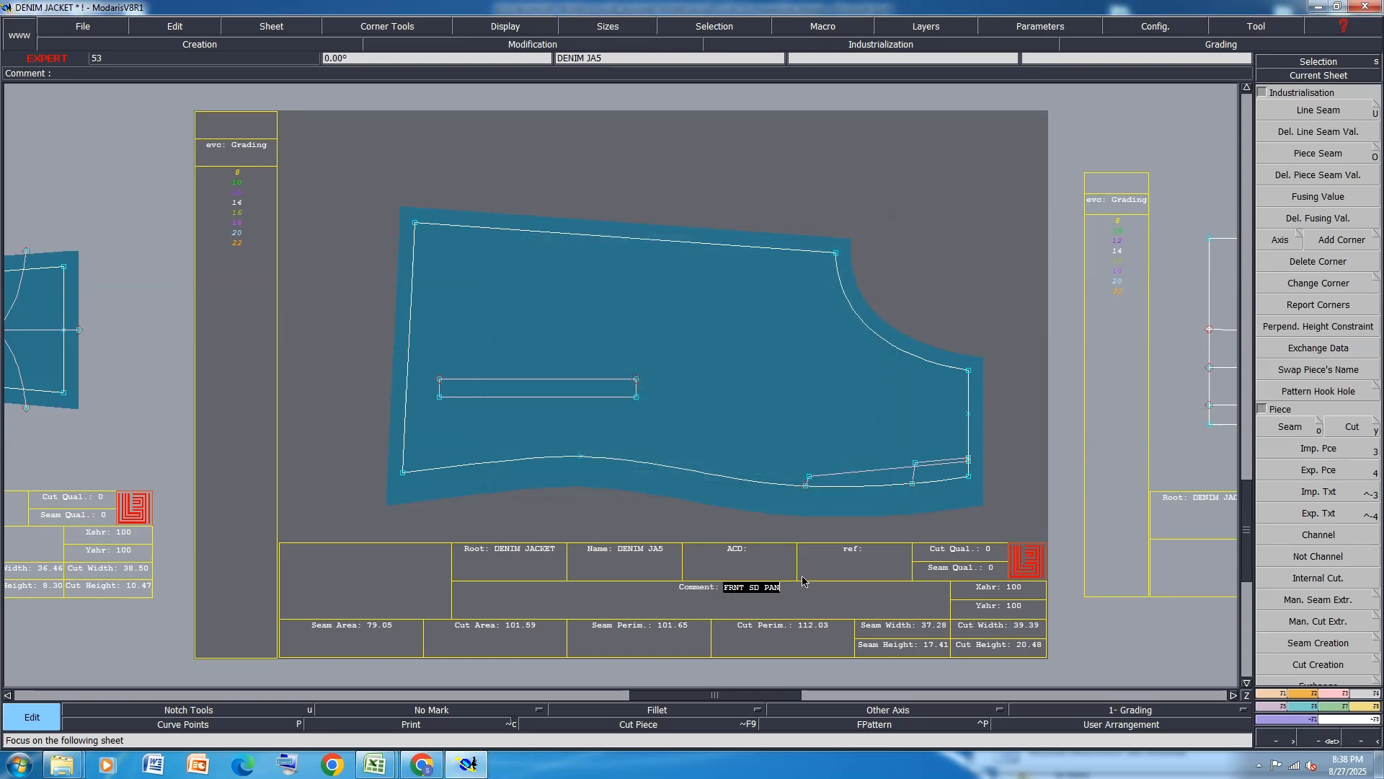
text(EL 1X2)
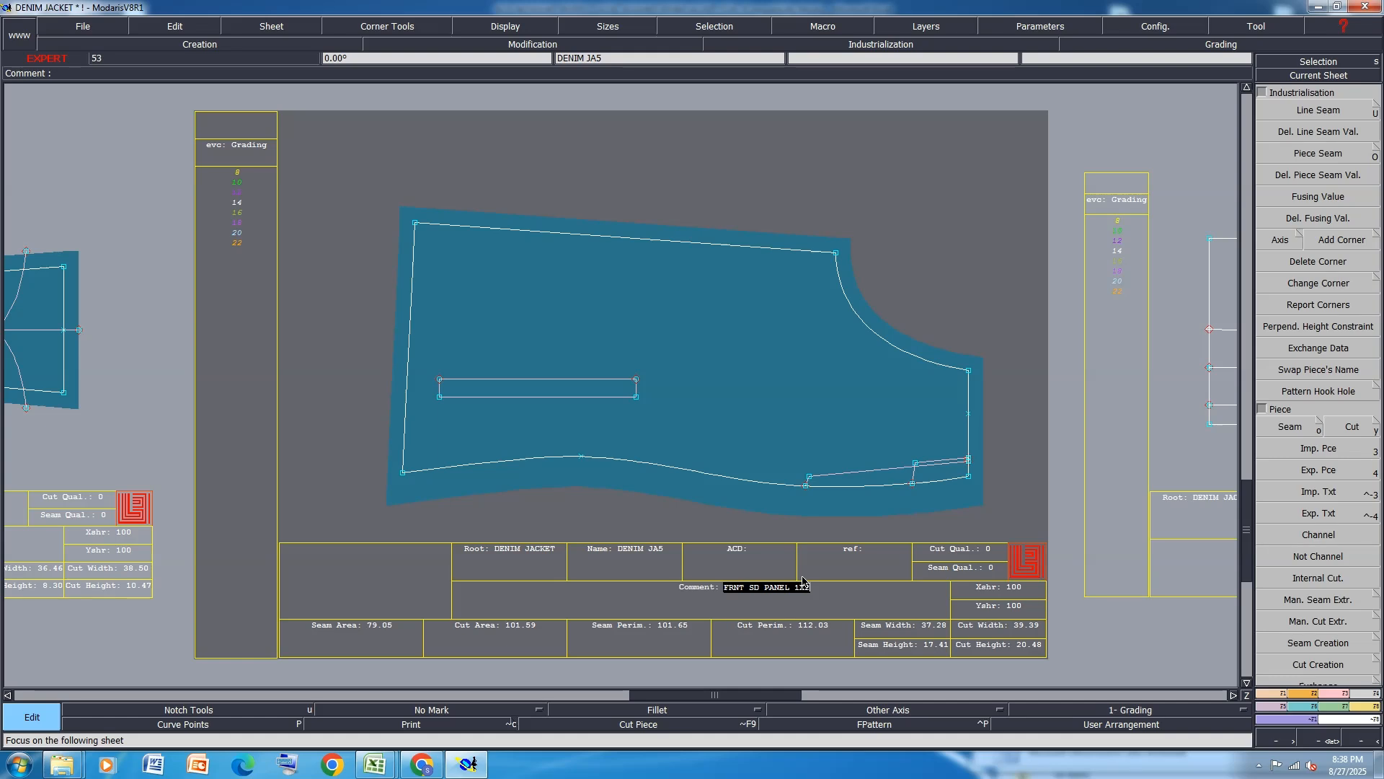
key(Return)
Set the comment of the collar piece with the inner curved line, DENIM J15, to "COLAR FINI".
key(Page_Down)
key(Page_Down)
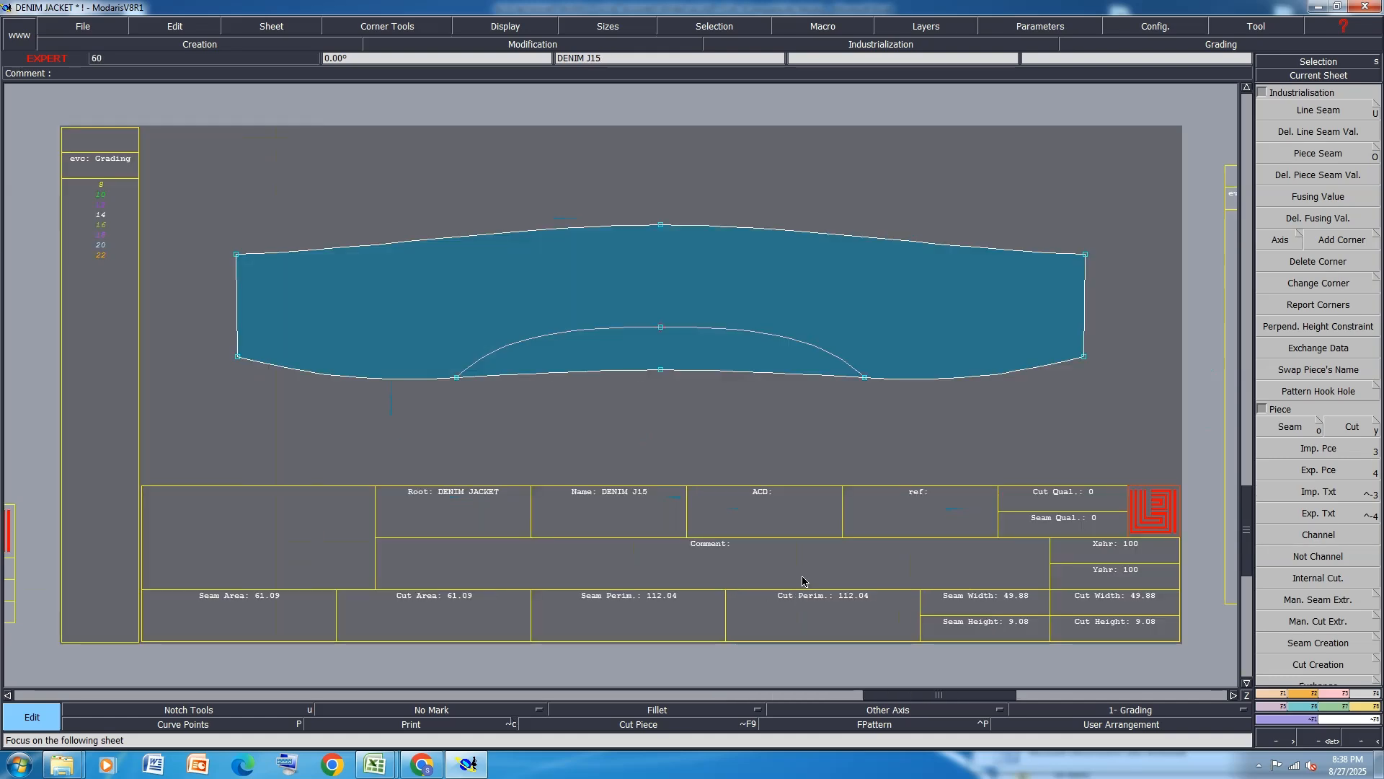
click(739, 544)
text(COLAR FINI)
key(Return)
Set the comment of the slim, pointed-oval band piece DENIM J16 to "BAND FIN".
key(Page_Down)
click(718, 603)
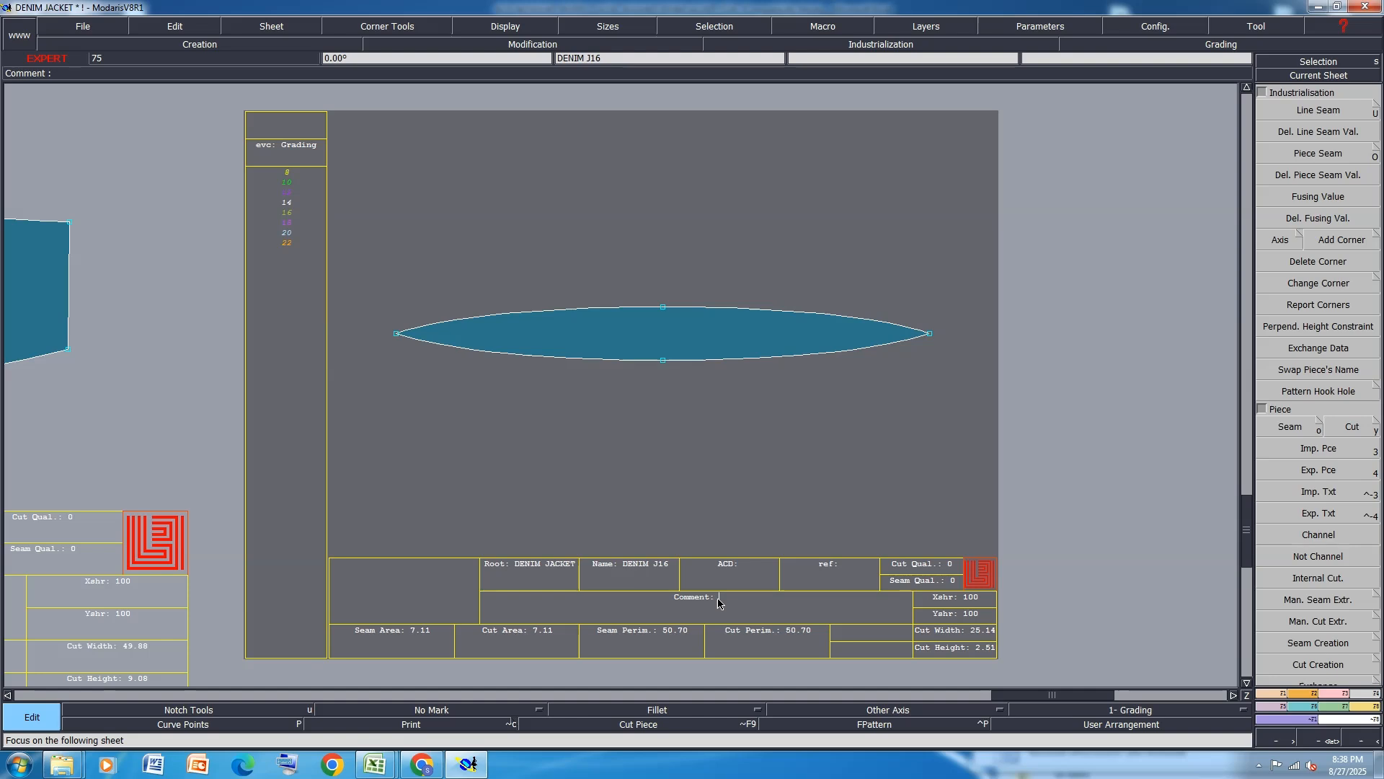
text(BAND FIN)
key(Return)
Set the comment of the collar piece with the cut-out lower edge, DENIM J14, to "COLLAR 1X2".
key(Page_Down)
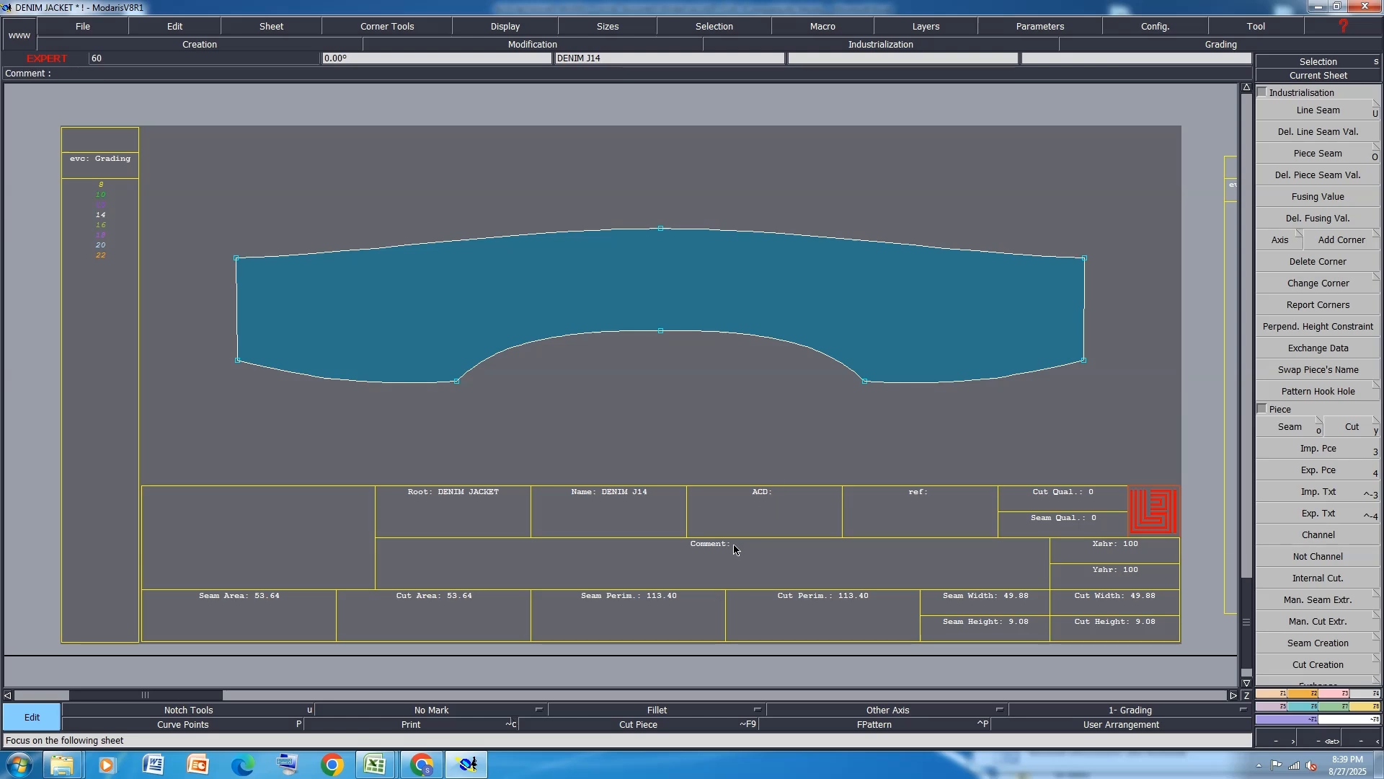
click(736, 548)
text(COLLAR 1X2)
key(Return)
Add a 1.25 cm line seam allowance to all edges of collar piece DENIM J14.
drag(1145, 176, 162, 456)
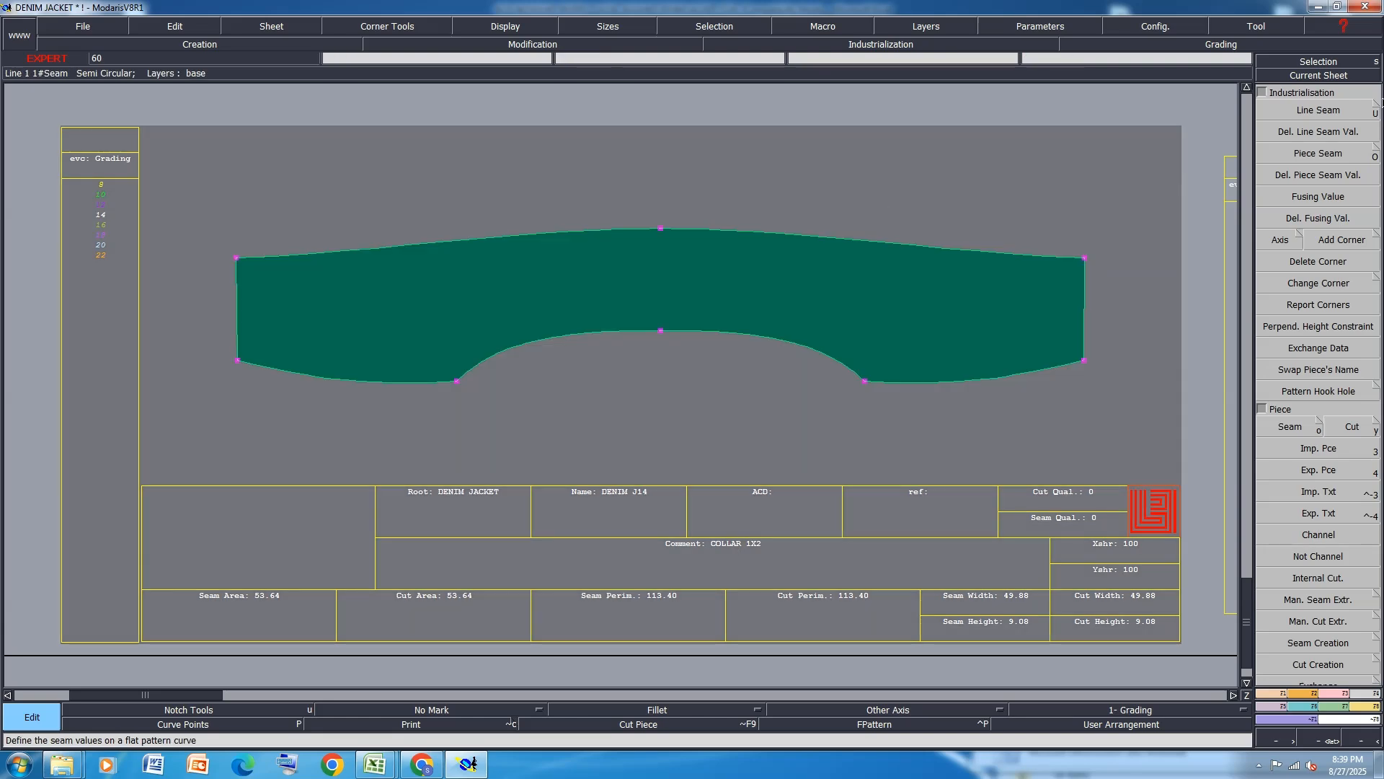
click(1327, 109)
click(754, 231)
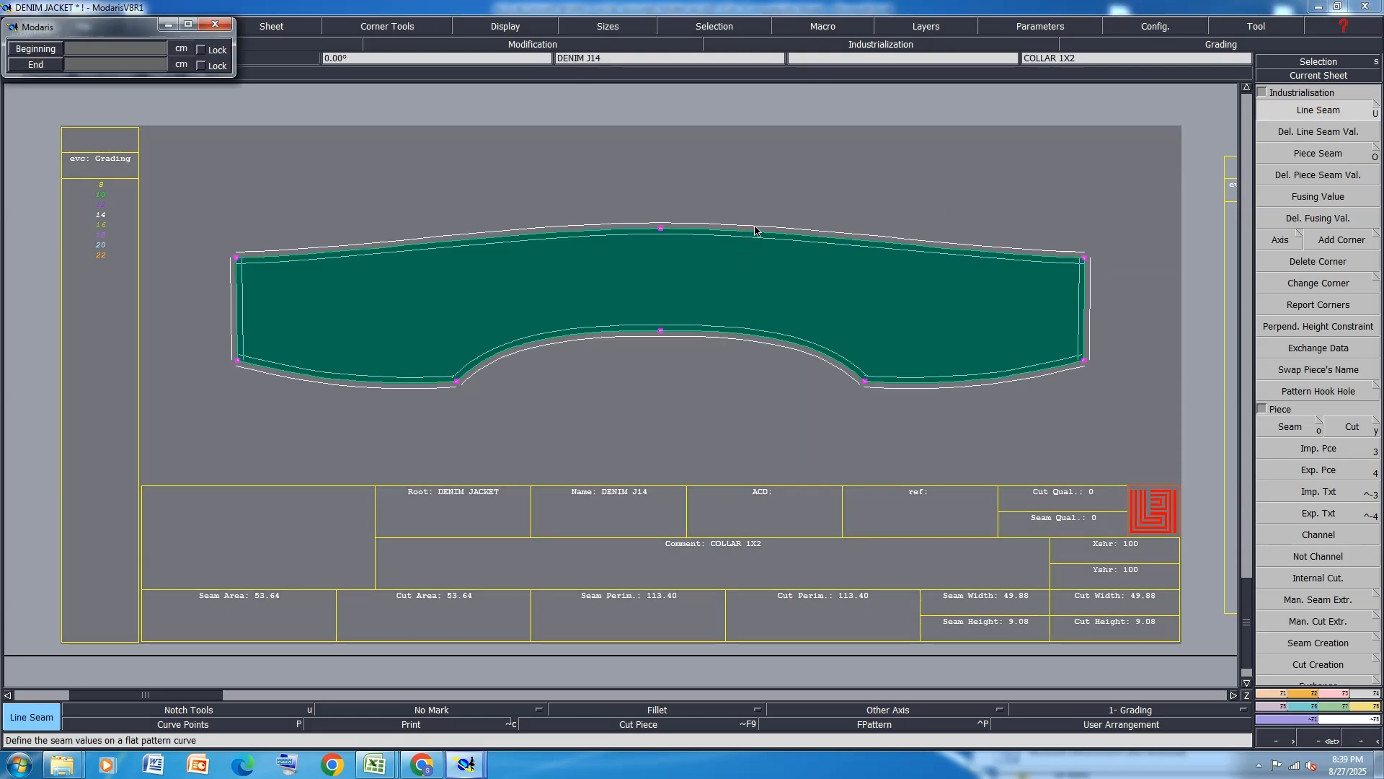
key(Tab)
text(1.25)
key(Return)
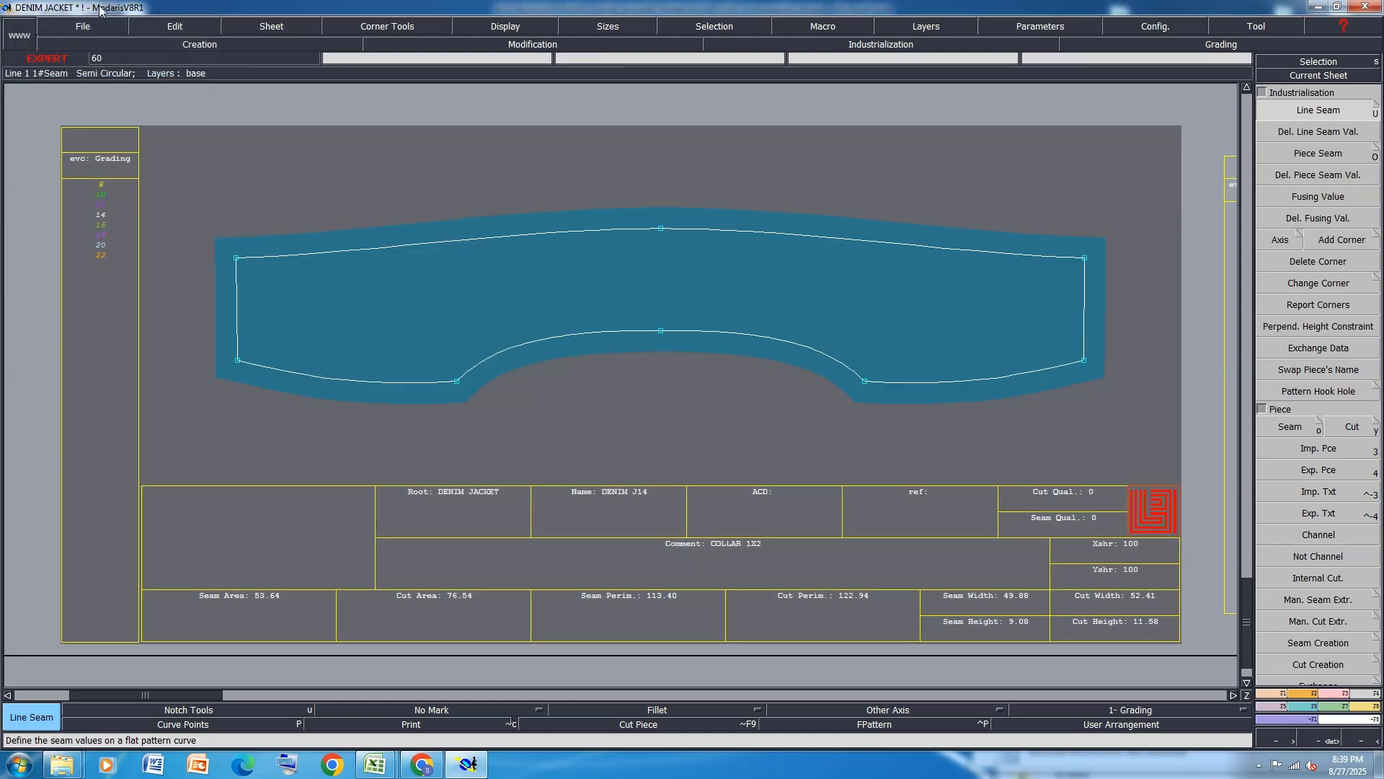
Set the comment of the narrow pointed tab piece DENIM JA4 to "WB/TEP 1X4".
click(165, 27)
click(191, 43)
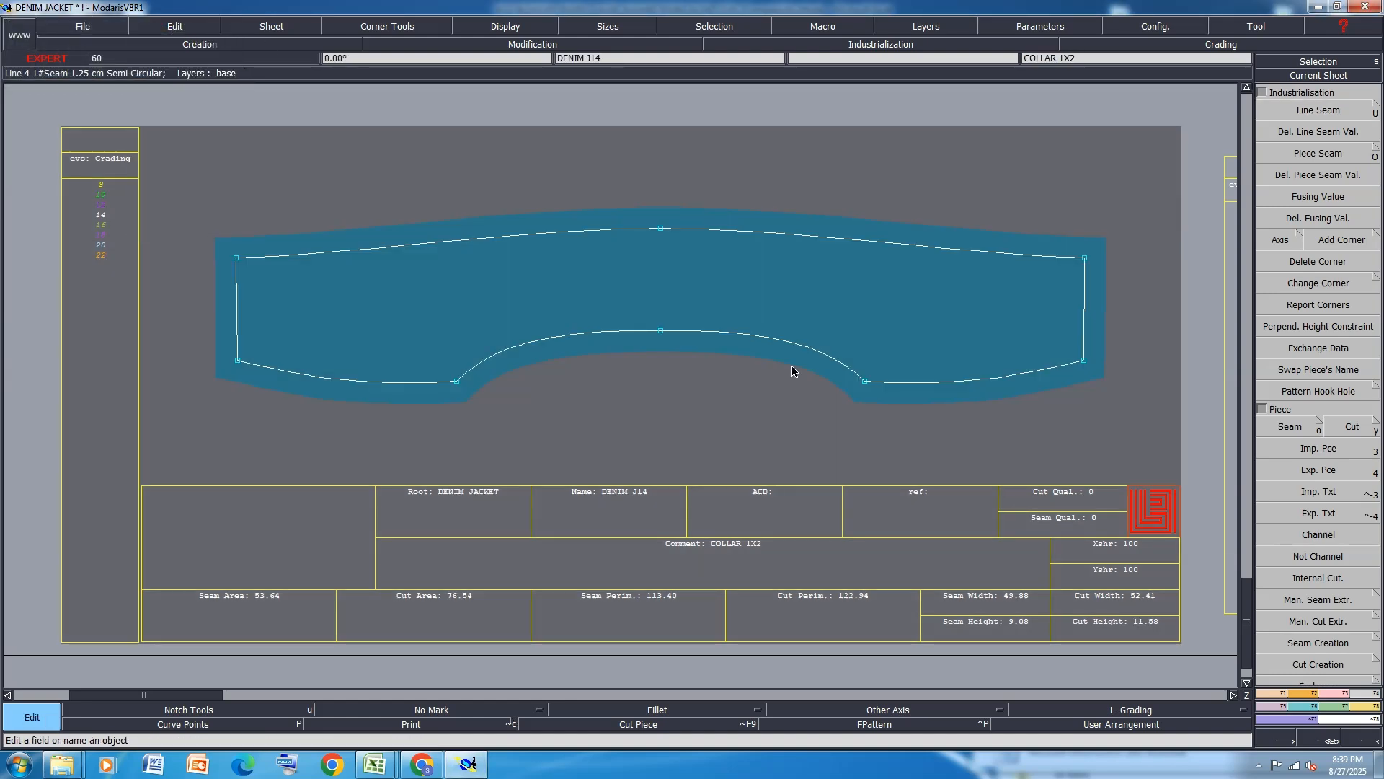
key(Page_Down)
key(Page_Down)
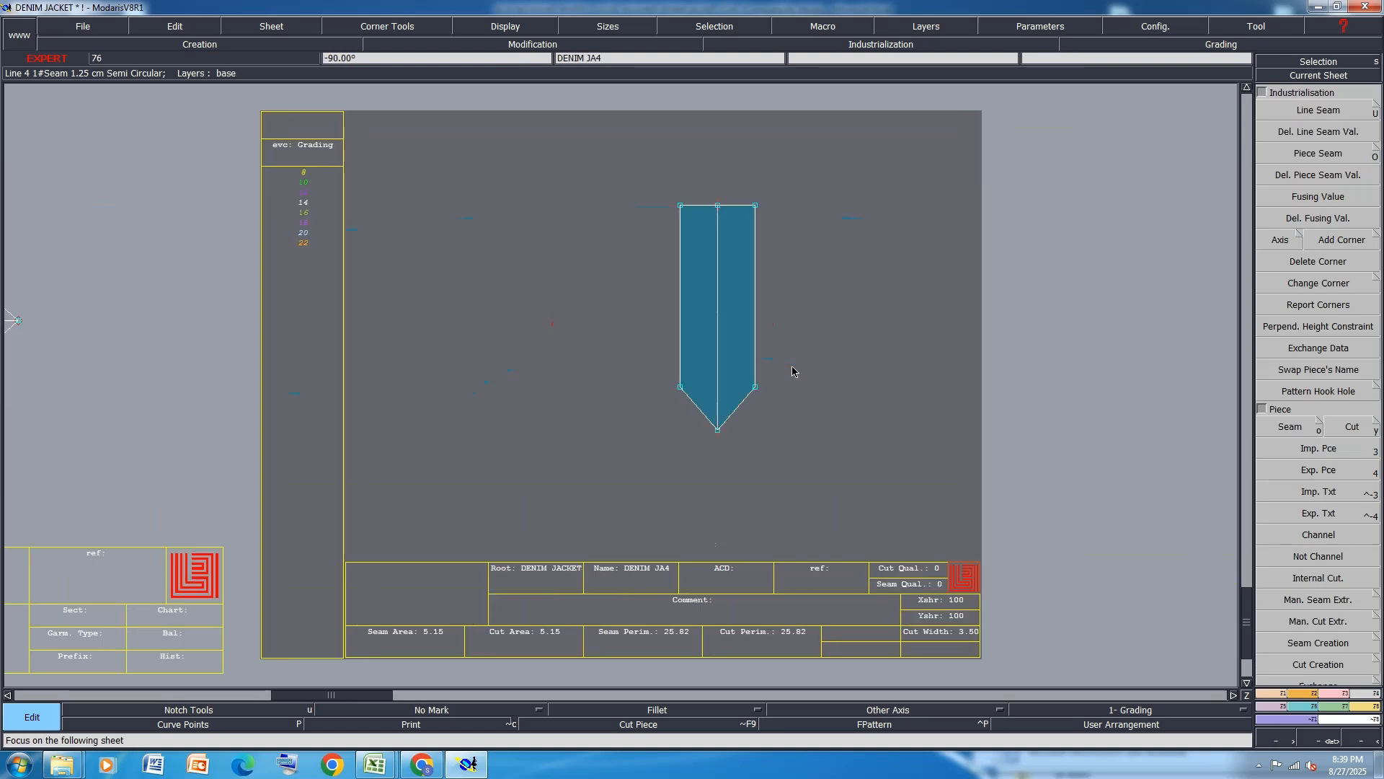
click(719, 601)
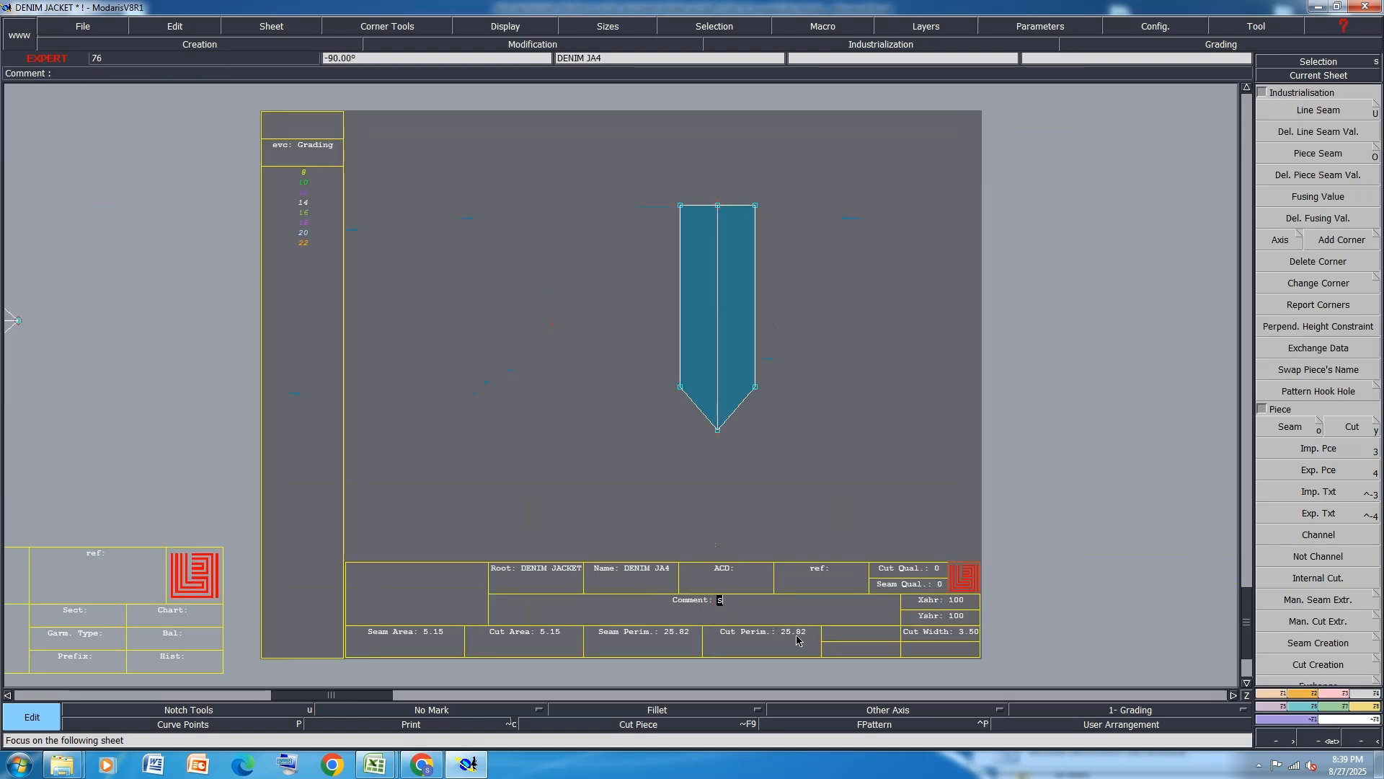
key(BackSpace)
text(WB/TEP )
text(1X1)
key(Return)
Add a 1.20 cm line seam allowance around all outer edges of the pointed tab piece DENIM JA4.
key(Page_Down)
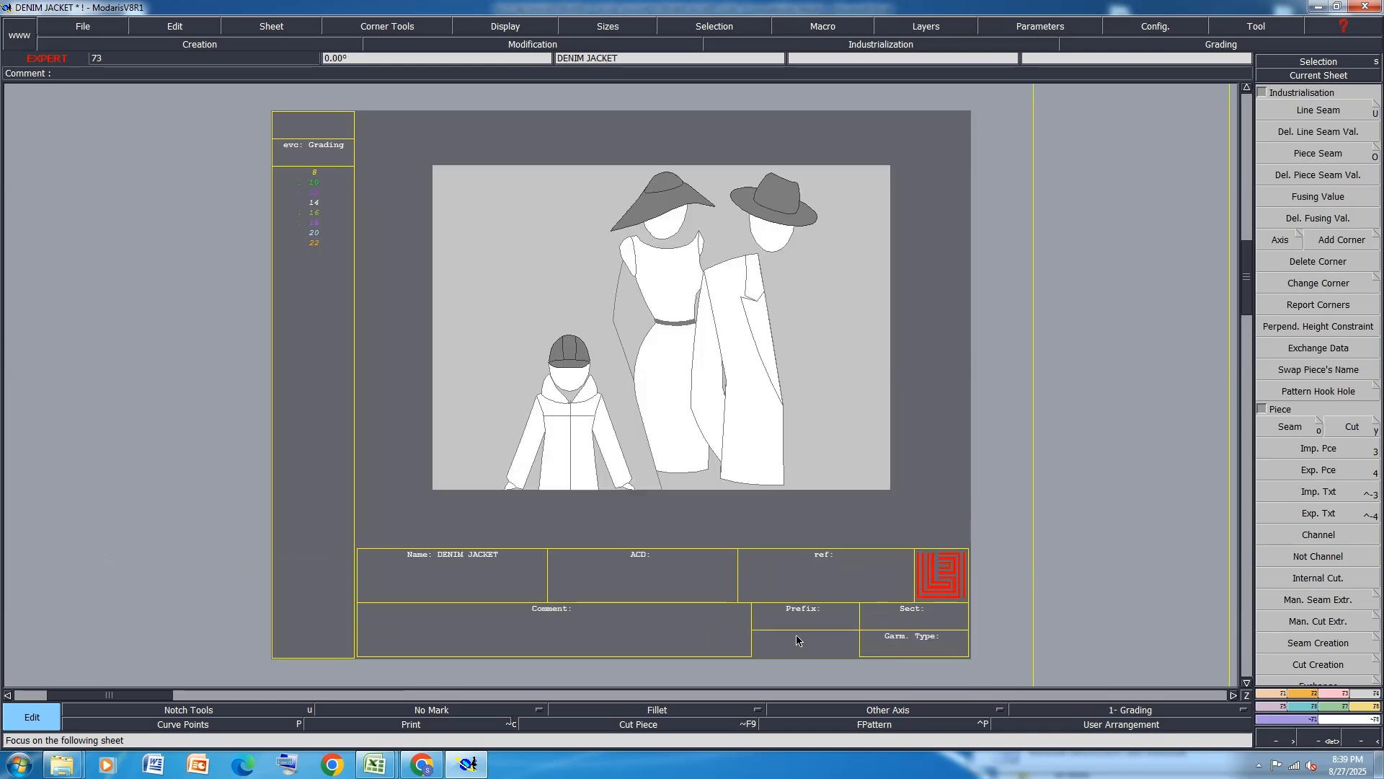
key(Page_Down)
key(Page_Down)
key(8)
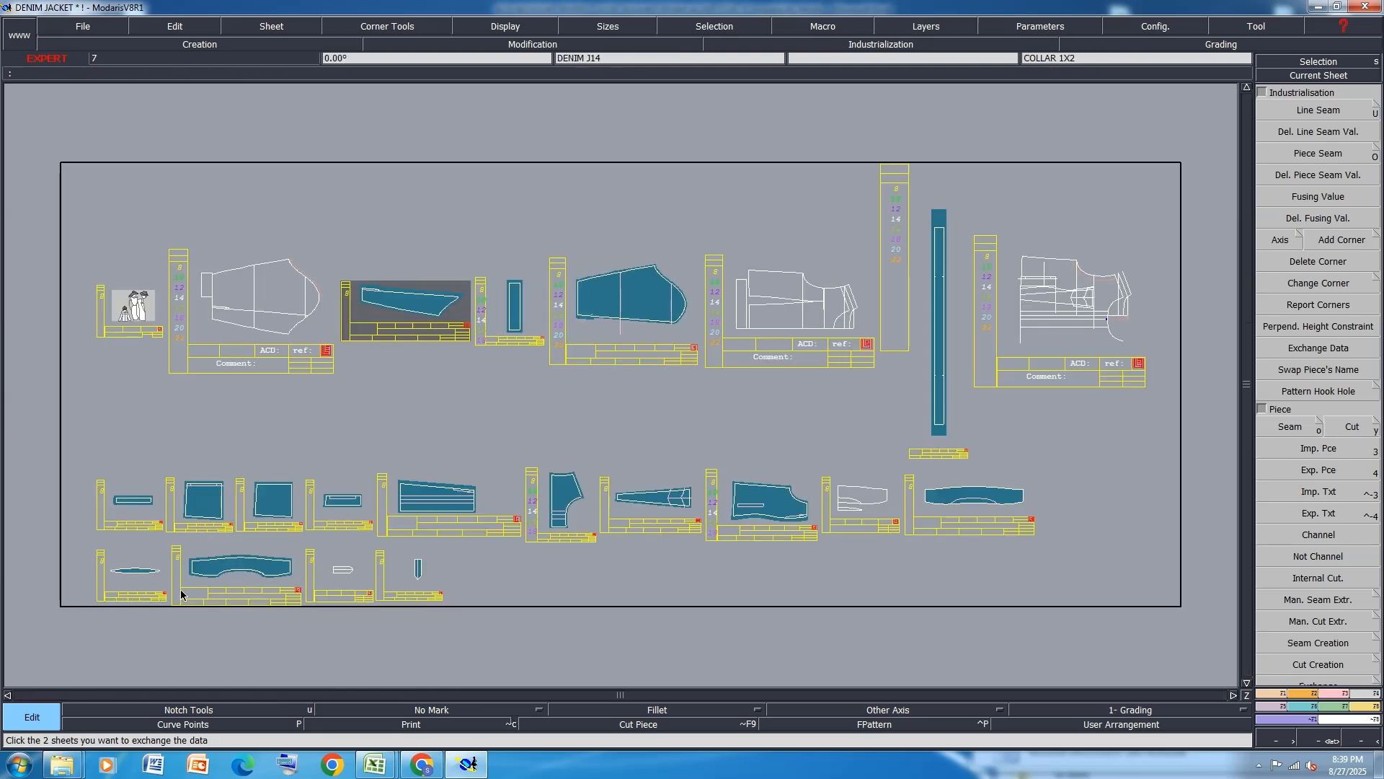
scroll(447, 579, up, 1)
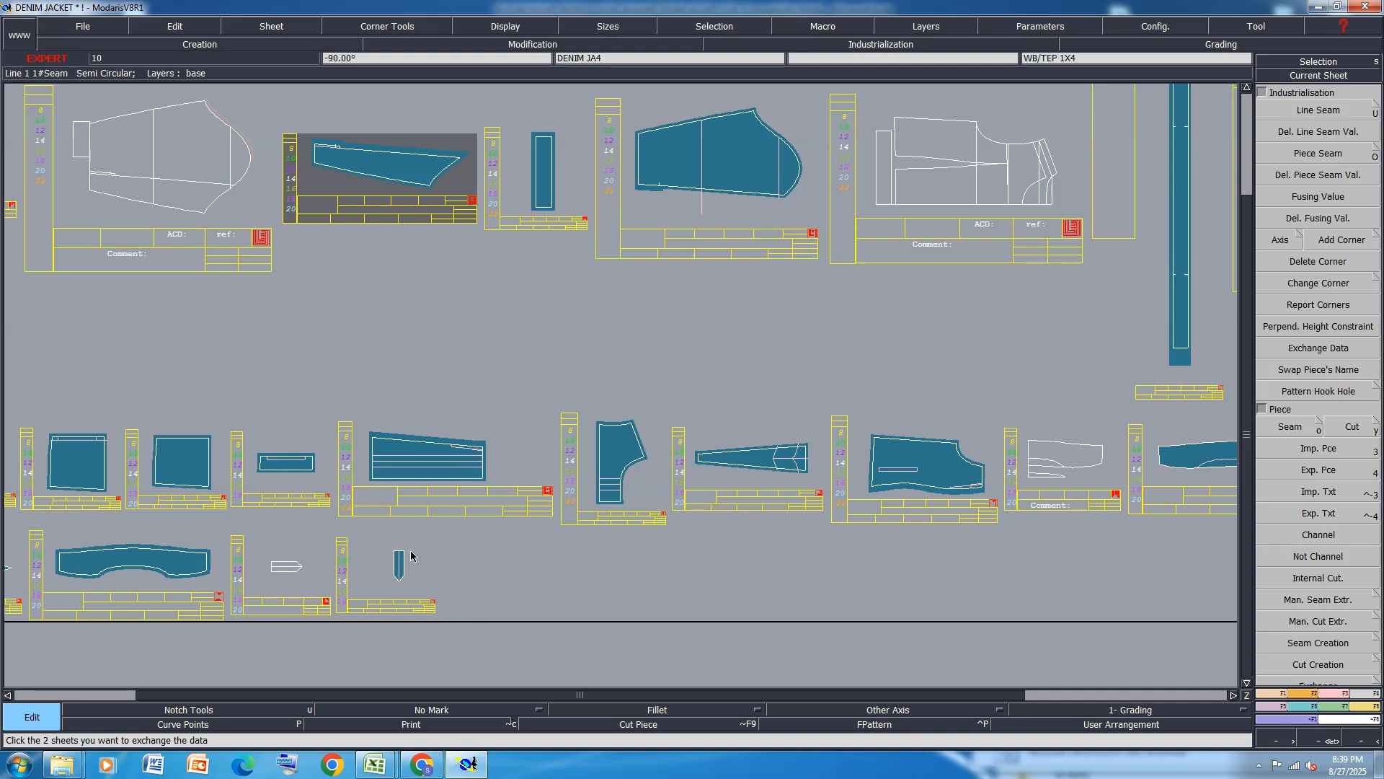
key(u)
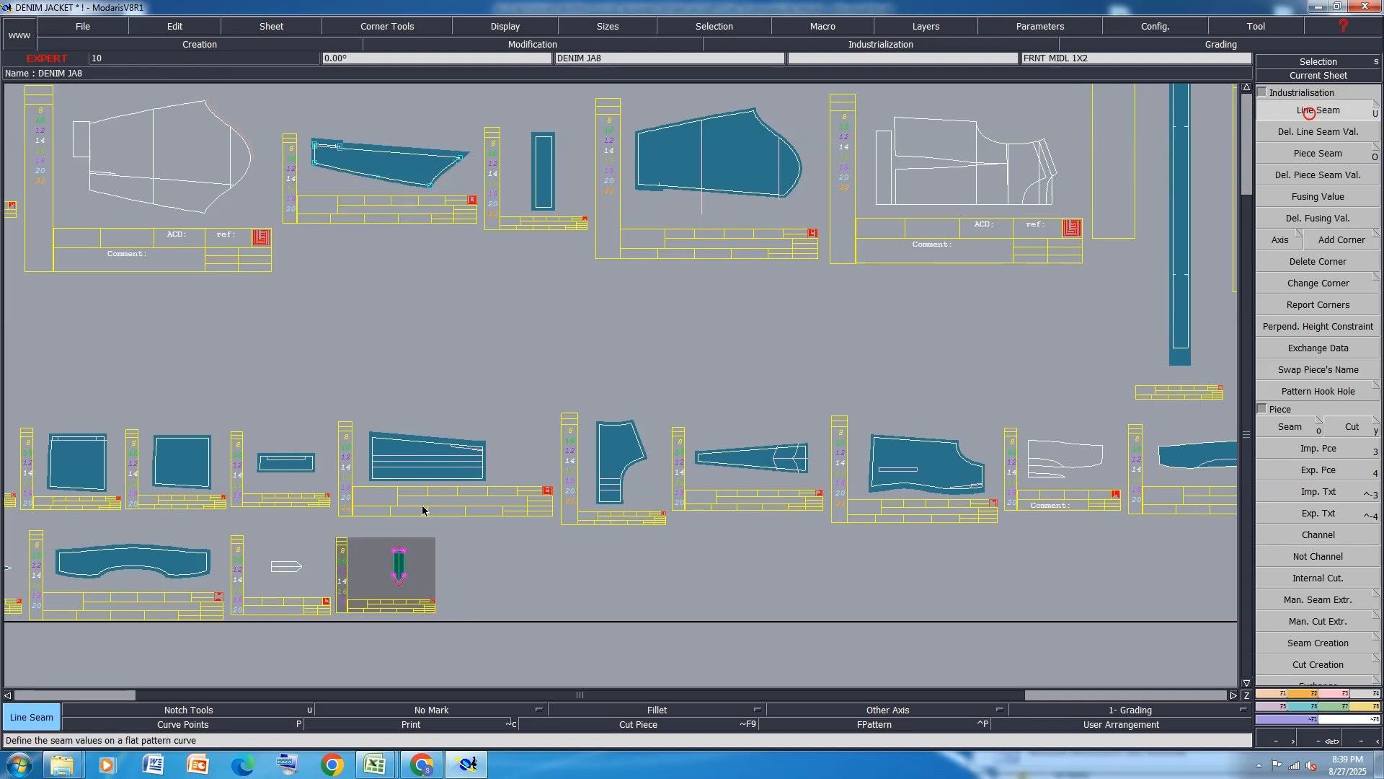
click(397, 553)
text(1.20)
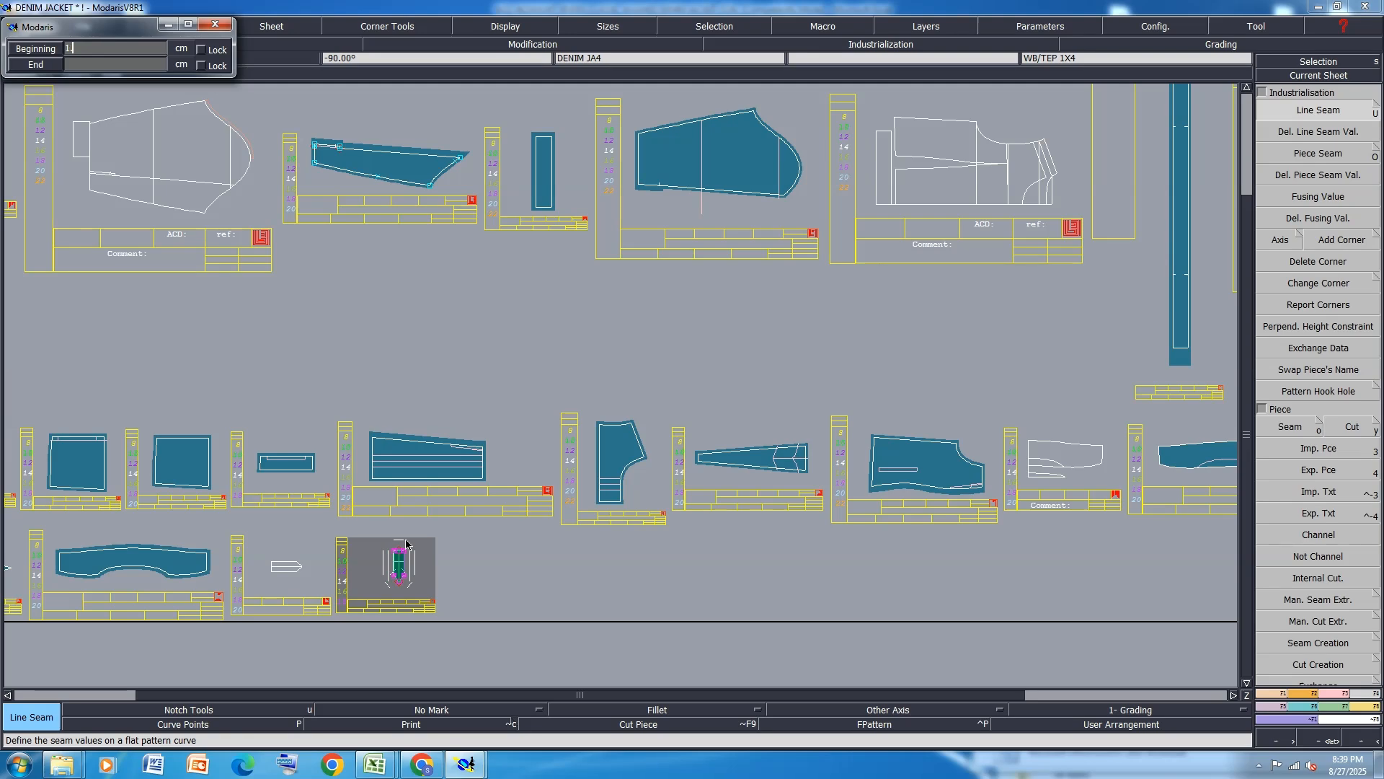
key(Return)
text(1.2)
key(Return)
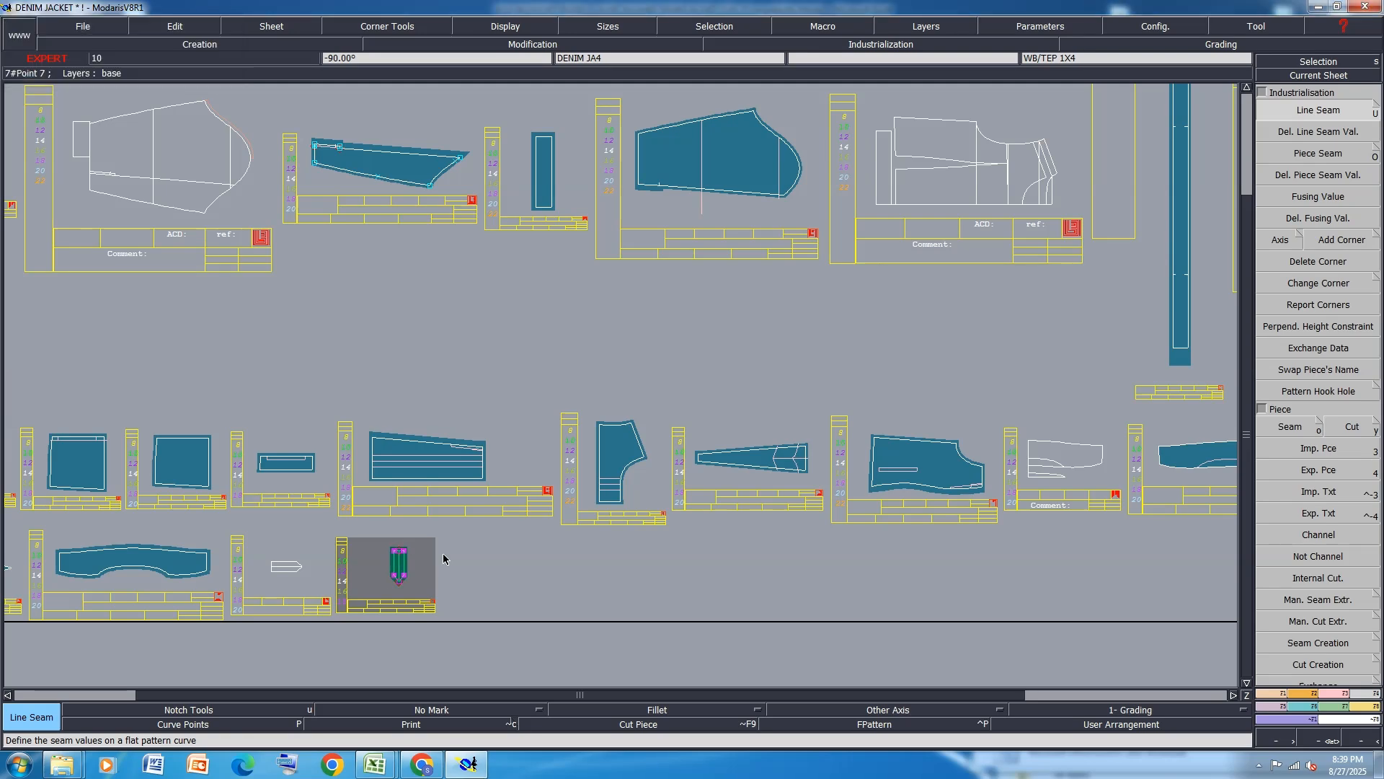
Copy the band piece DENIM J16 onto a new sheet in the free space beside the pointed tab piece.
scroll(444, 556, down, 3)
scroll(396, 560, up, 3)
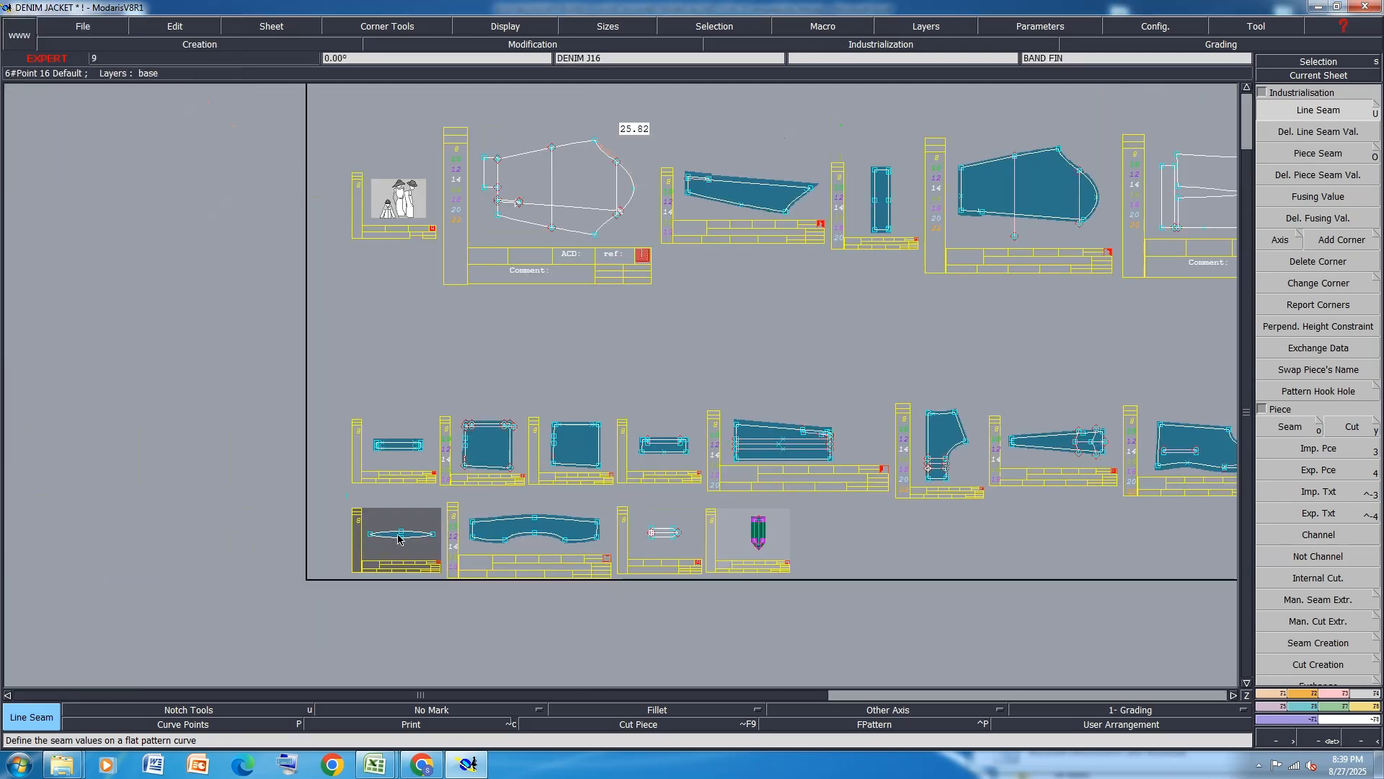
key(c)
click(398, 539)
click(896, 565)
scroll(896, 566, up, 2)
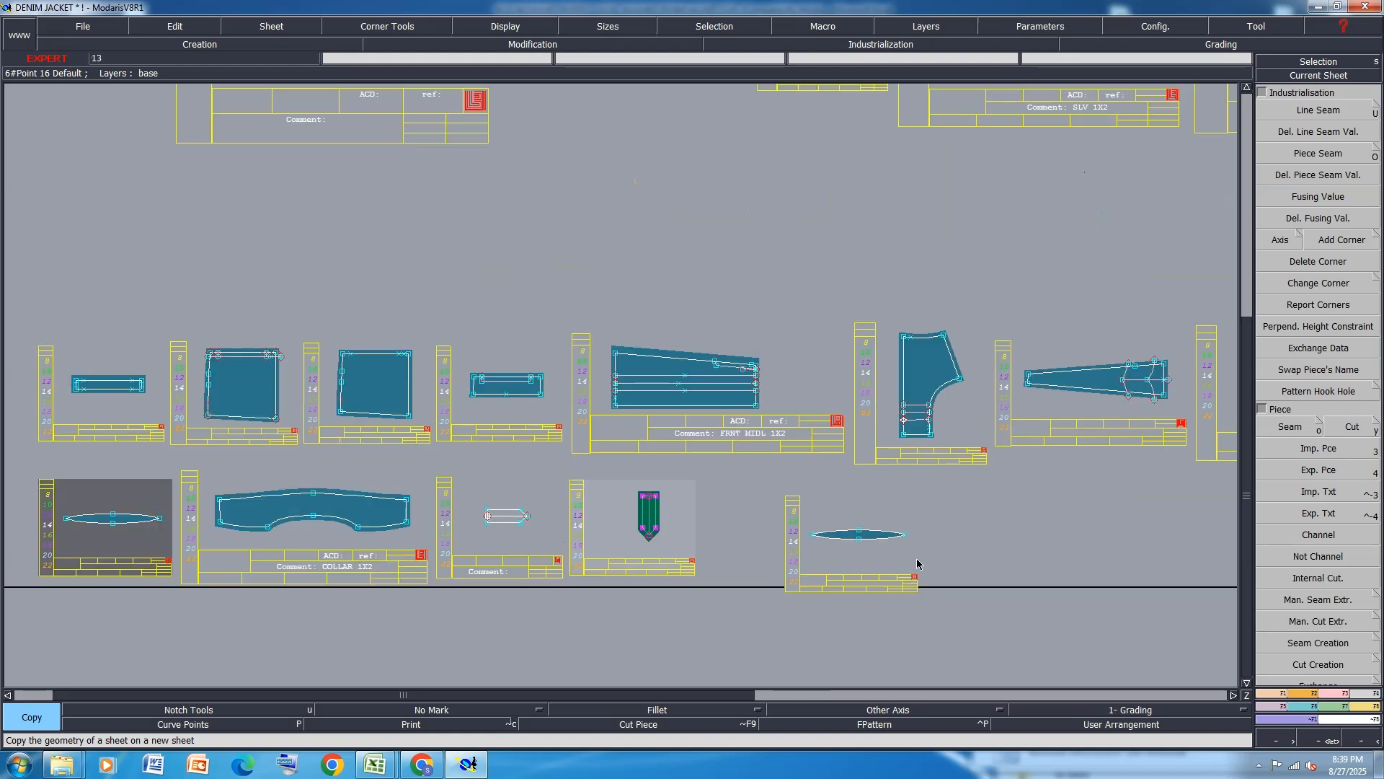
Add a 1.20 cm line seam allowance to both curved edges of the copied band piece DENIM J17.
key(u)
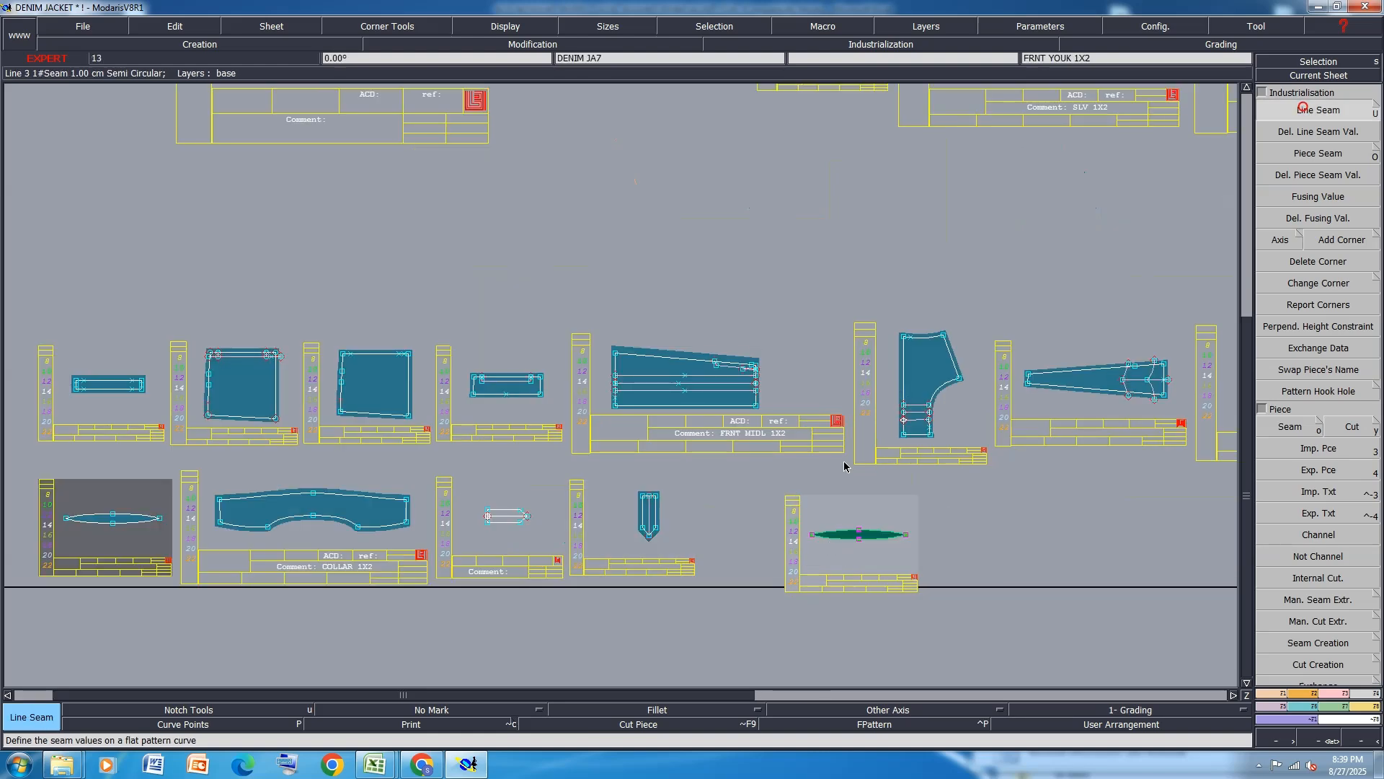
click(858, 534)
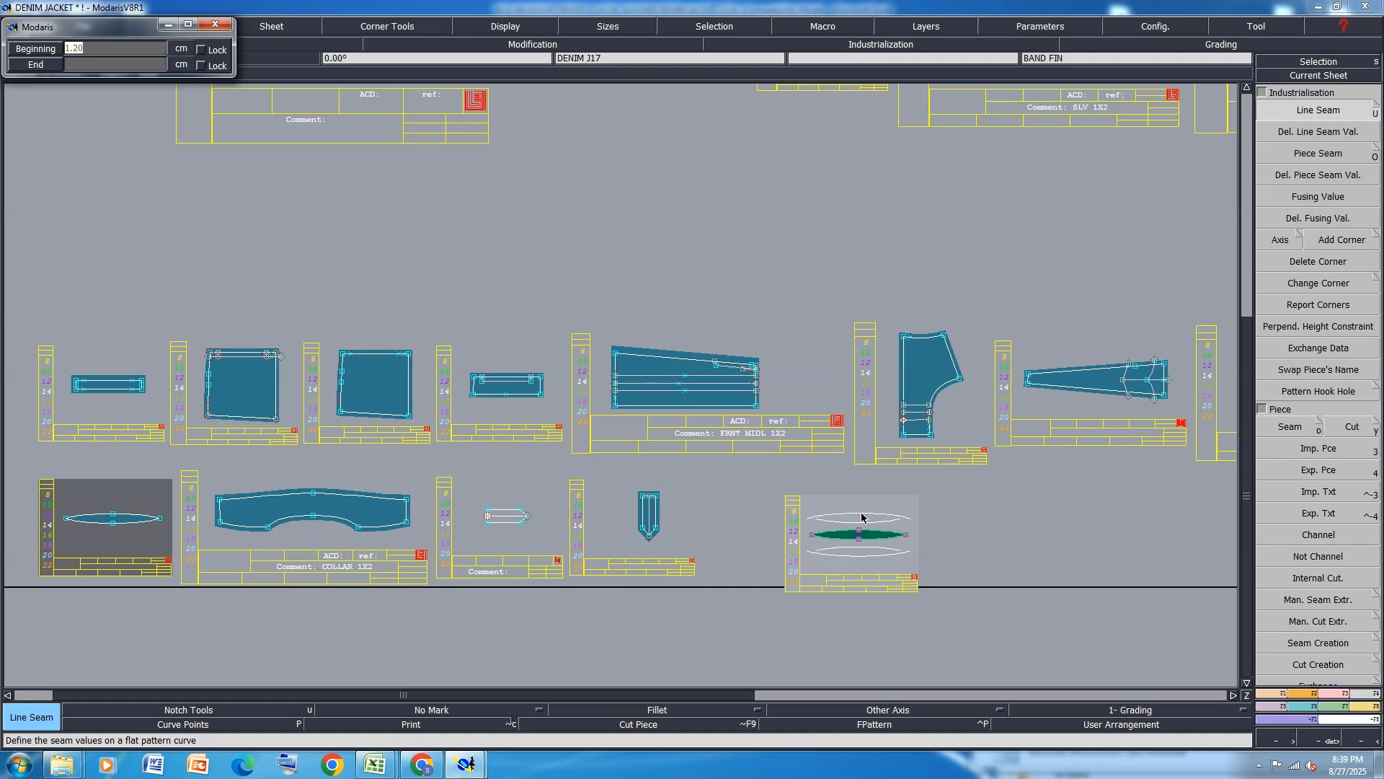
key(Return)
key(Return)
Change the comment of the copied band piece DENIM J17 to "BAND 1X2".
scroll(887, 577, up, 2)
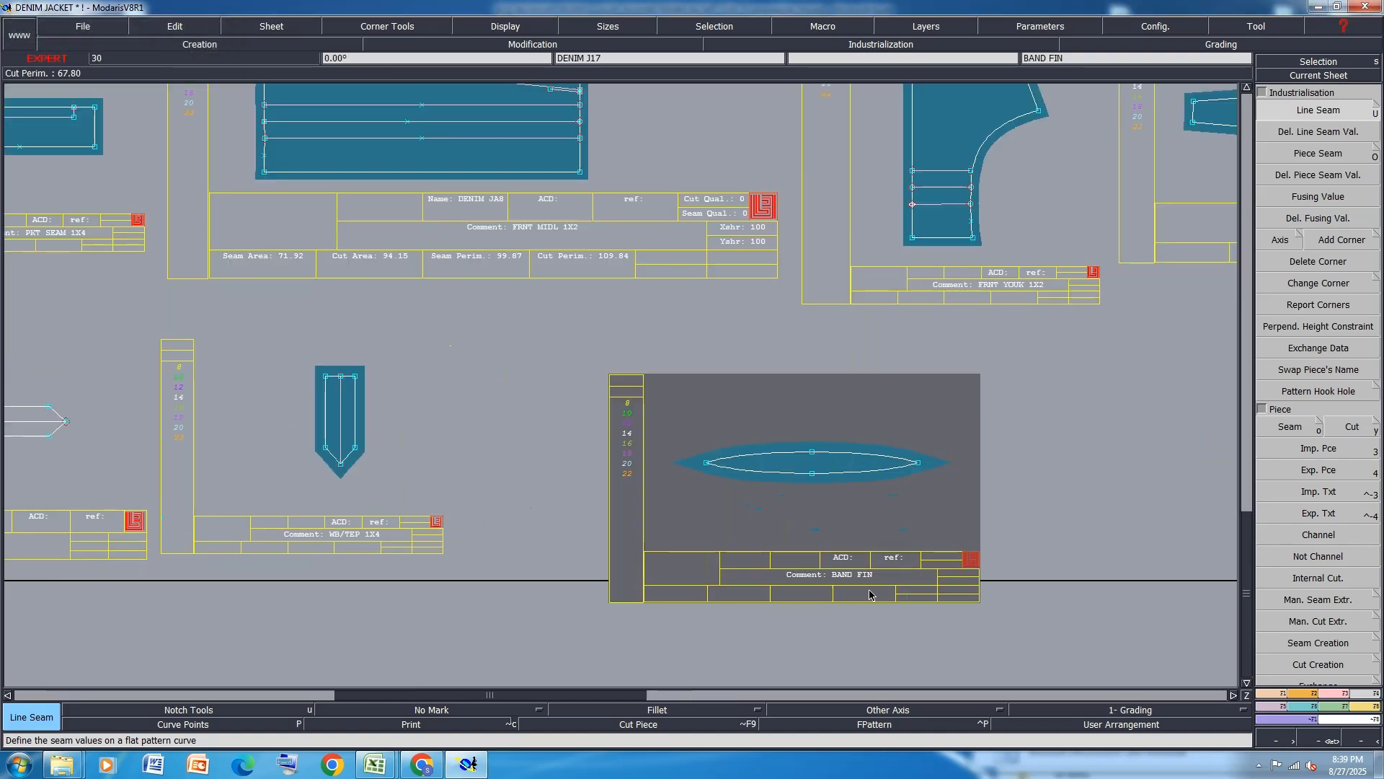
key(e)
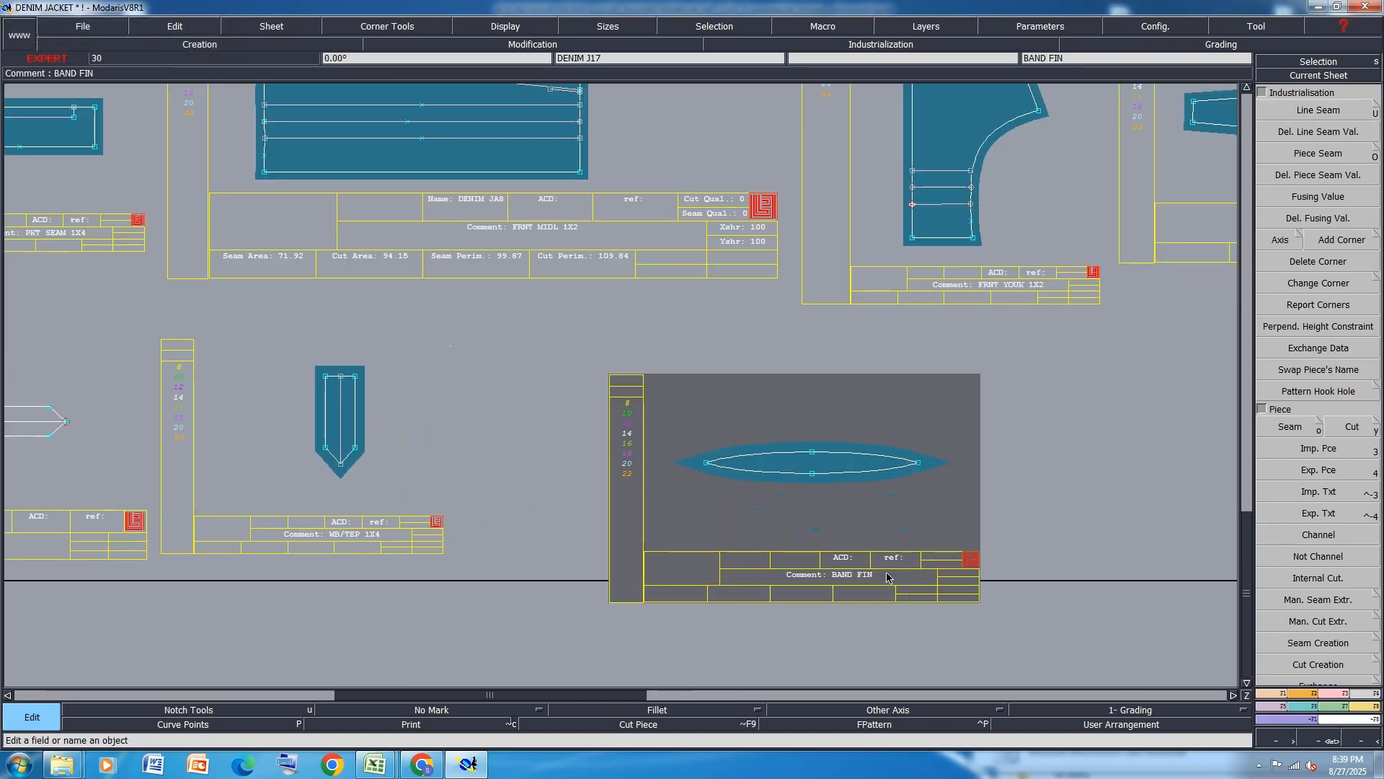
click(889, 577)
key(BackSpace)
text(1X2)
key(Return)
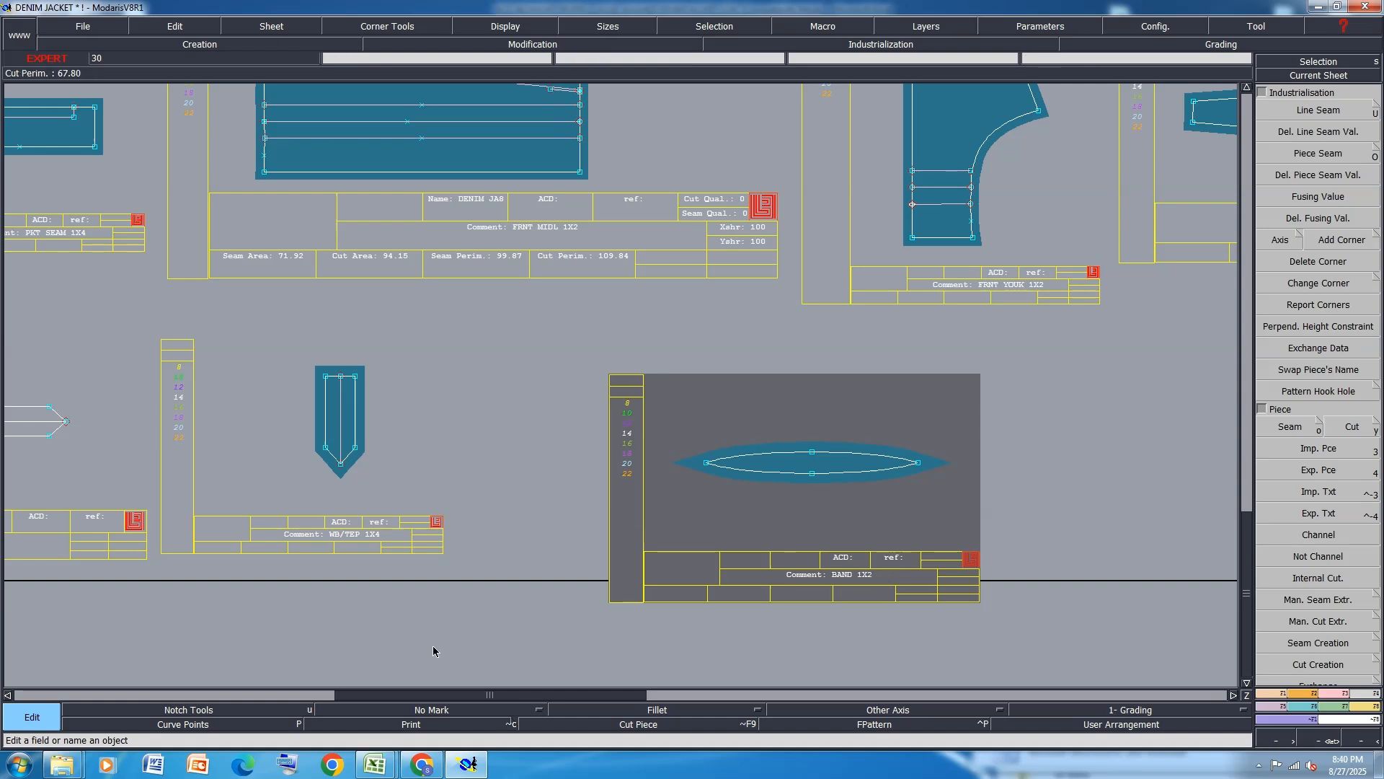
Copy the pointed tab piece to a new sheet beside the band and delete the copy's side and point seam allowances, keeping the upper one.
key(c)
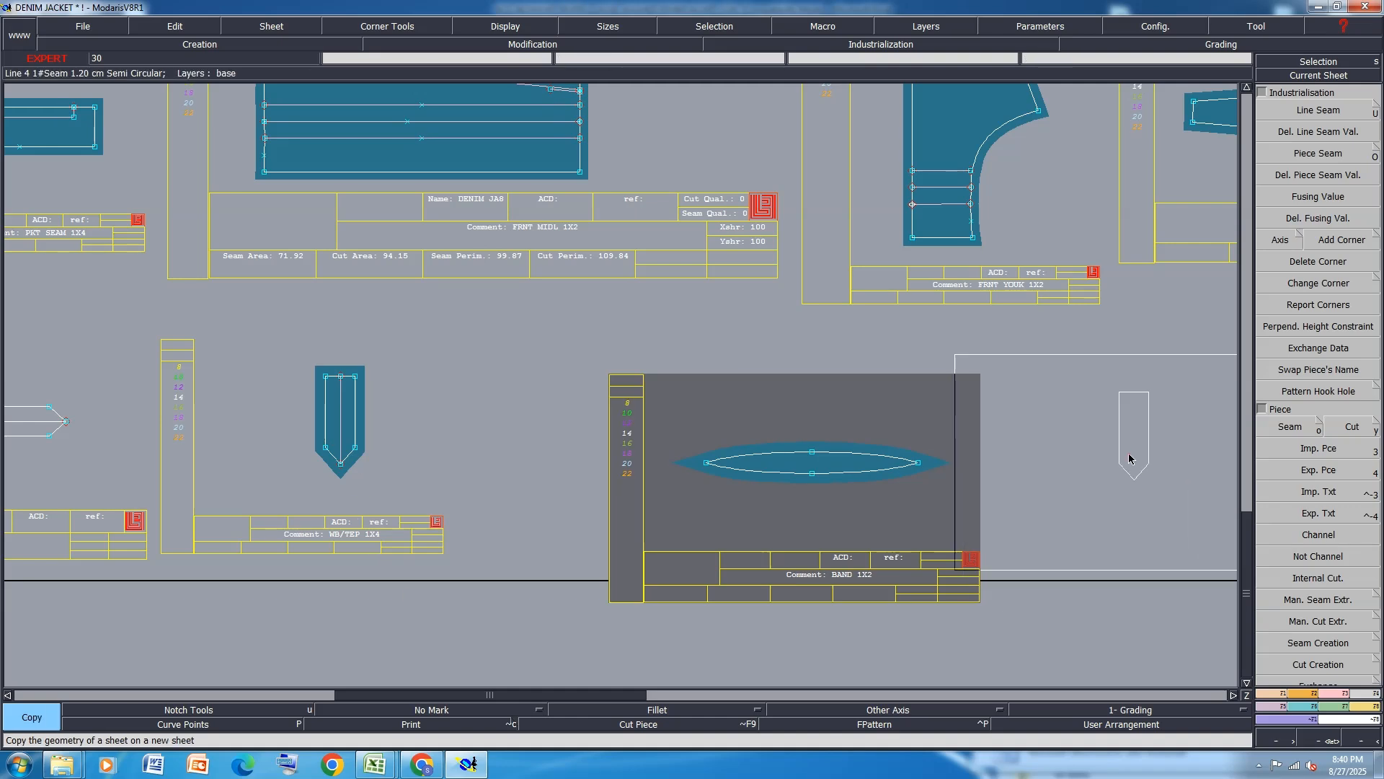
click(1142, 461)
click(1312, 135)
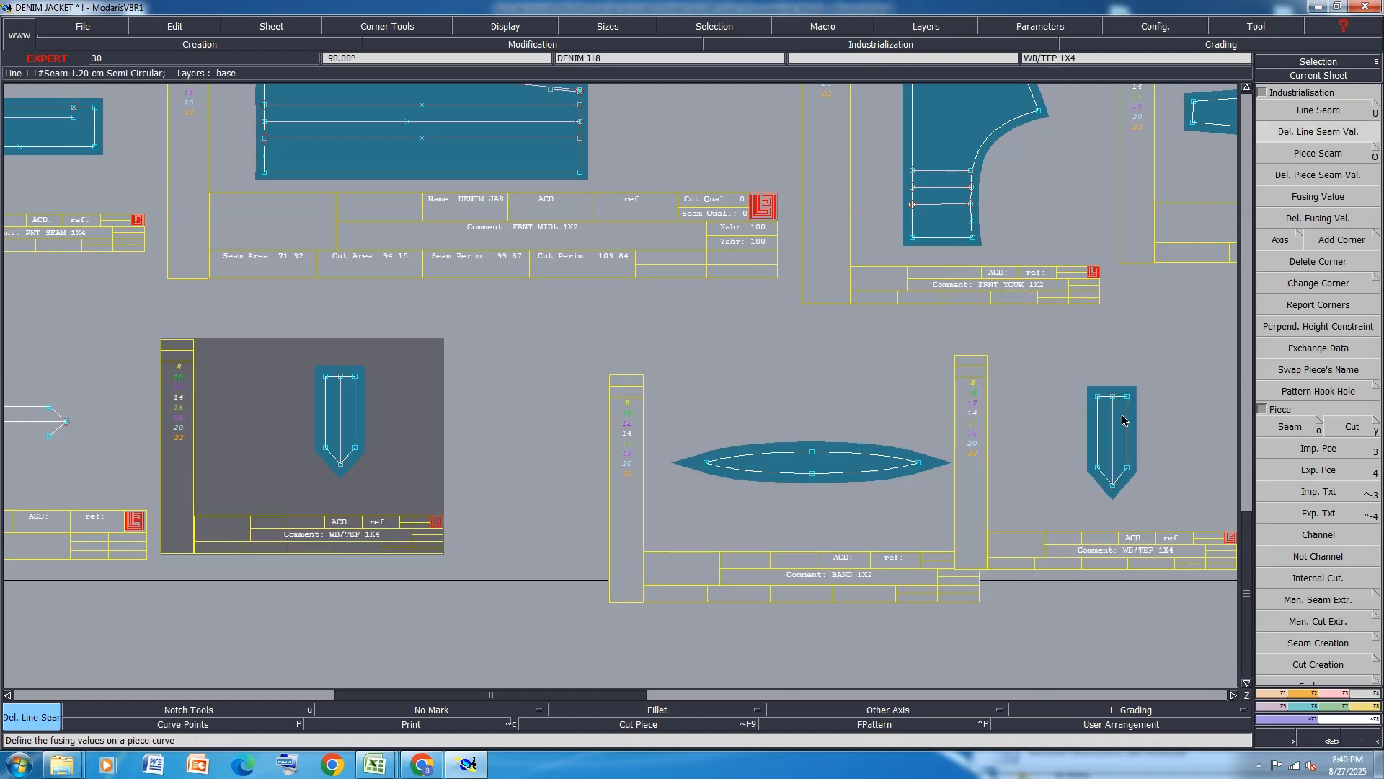
click(1096, 454)
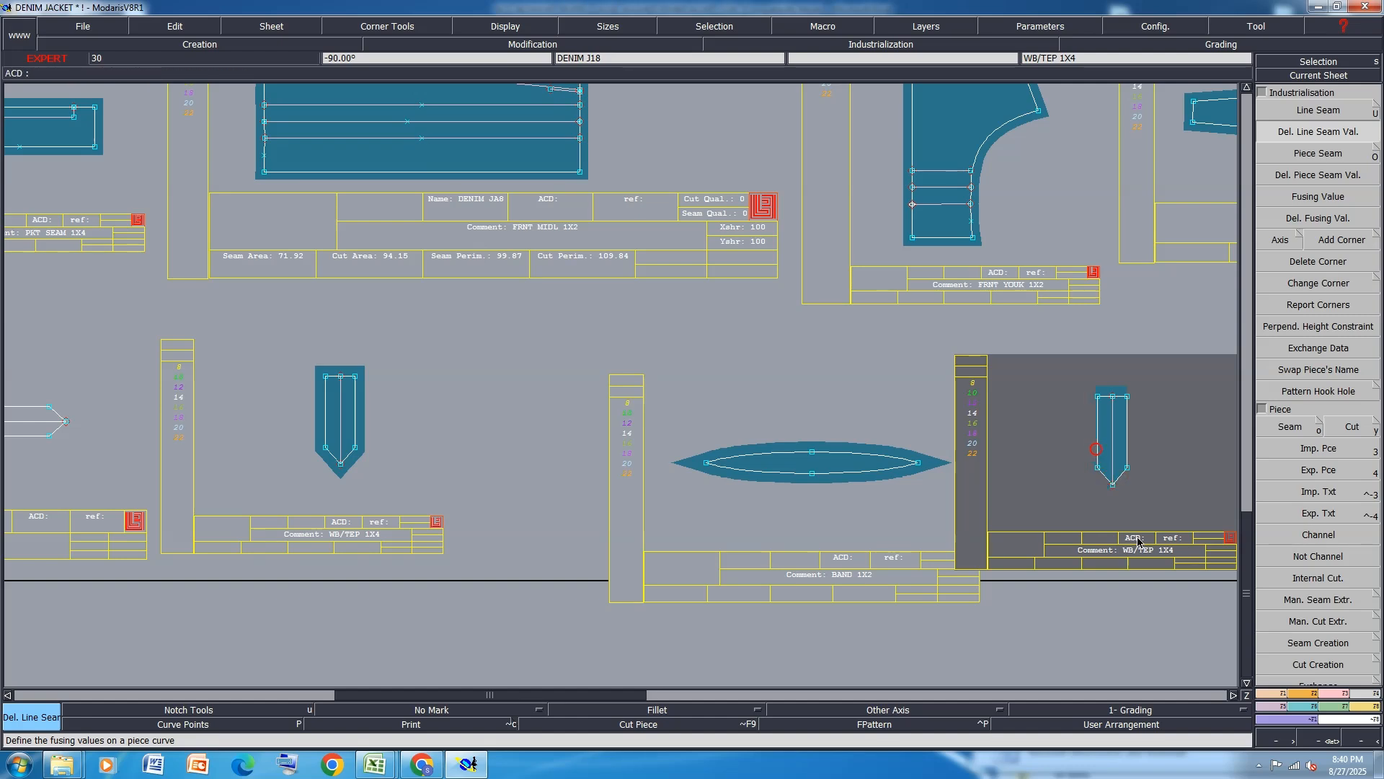
Change the comment of the copied tab piece DENIM J18 to "WB/TEP FINI".
double_click(1178, 553)
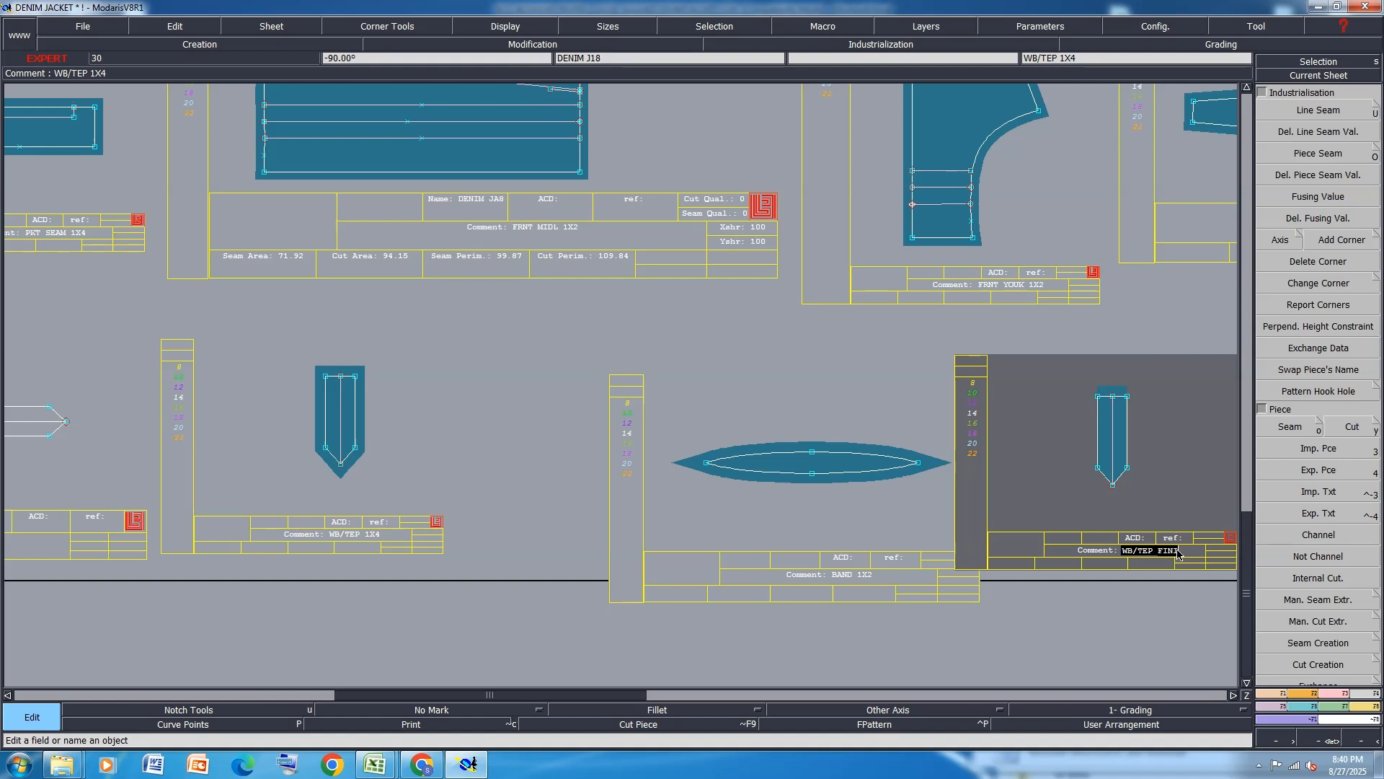
key(Return)
Arrange all sheets automatically on the desk and save the DENIM JACKET model.
key(j)
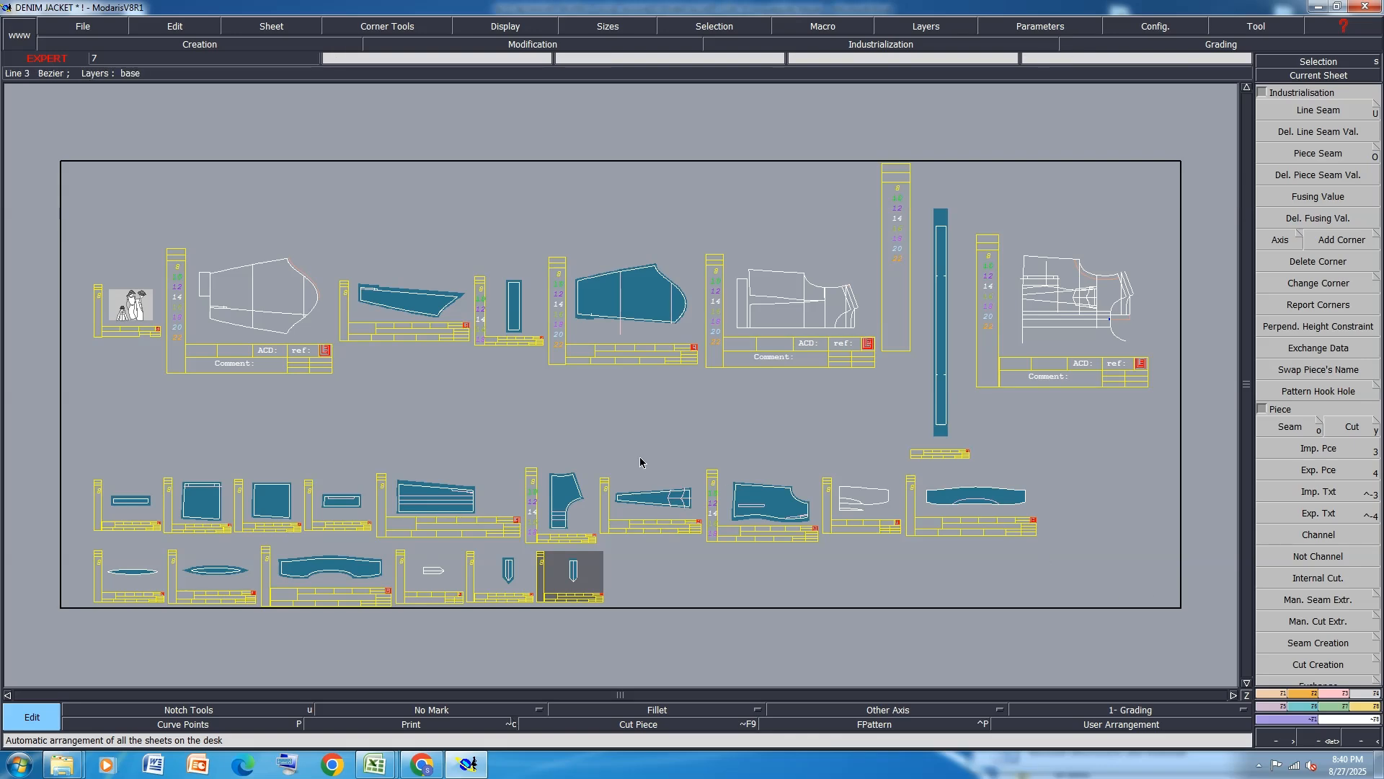
key(ctrl+s)
click(609, 470)
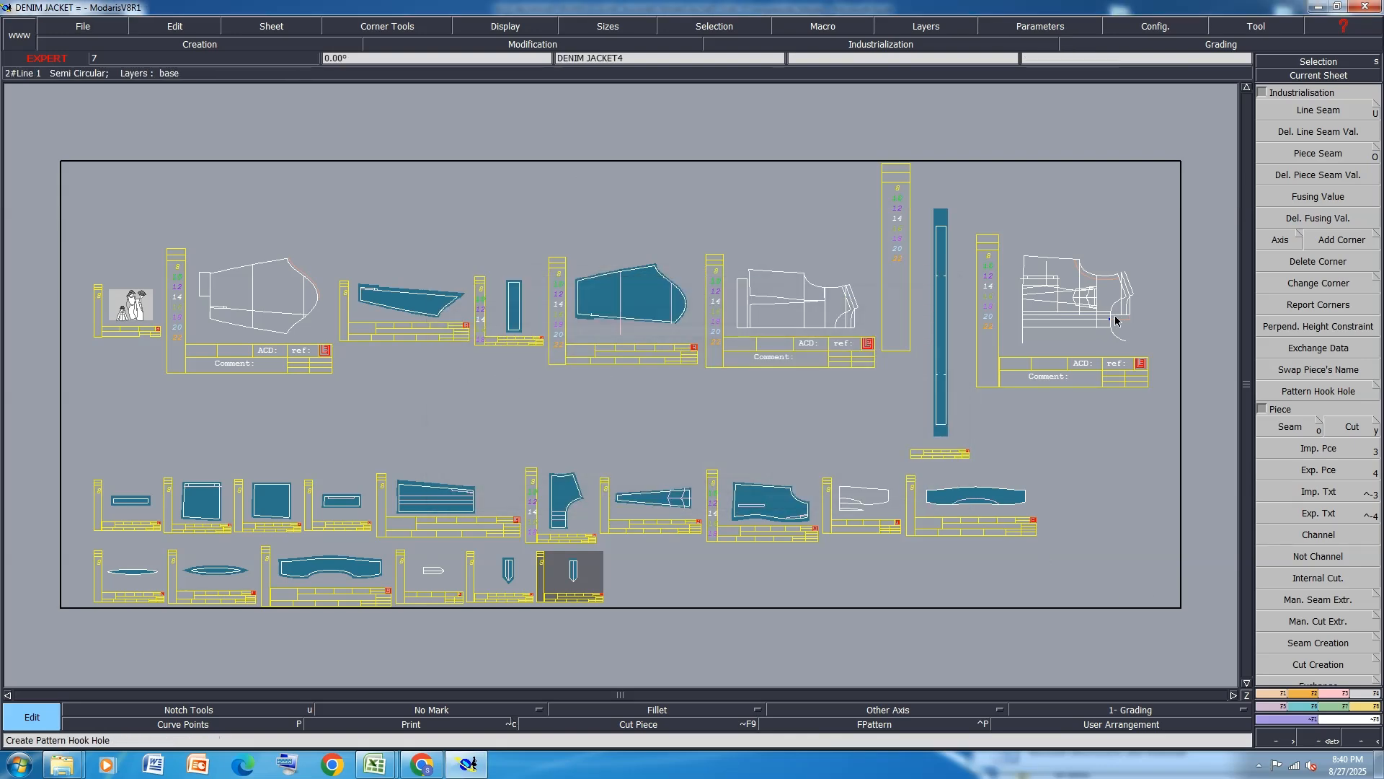
Extract the pocket flap with two curved edges from the DENIM JACKET4 draft as a seam piece, selecting all areas inside its outline.
scroll(1153, 306, up, 5)
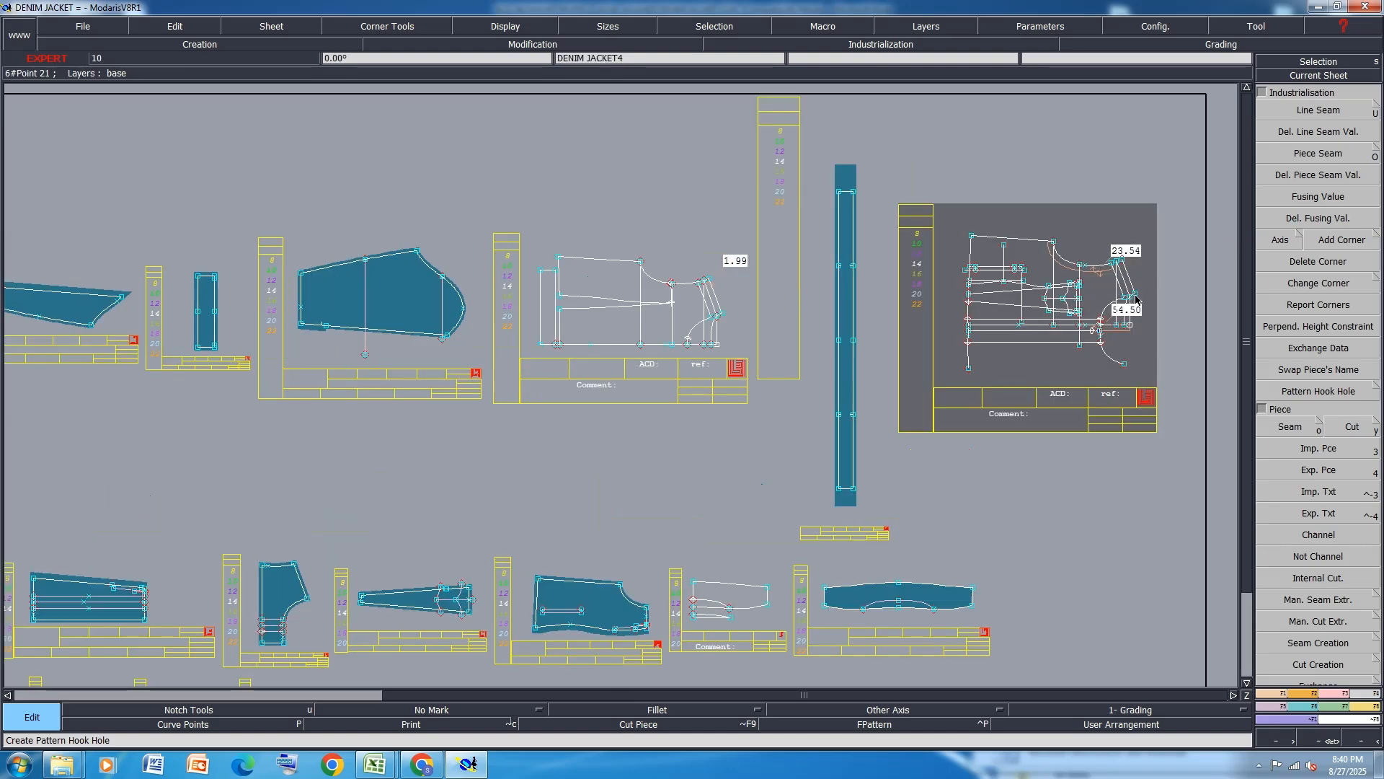
scroll(1029, 295, up, 2)
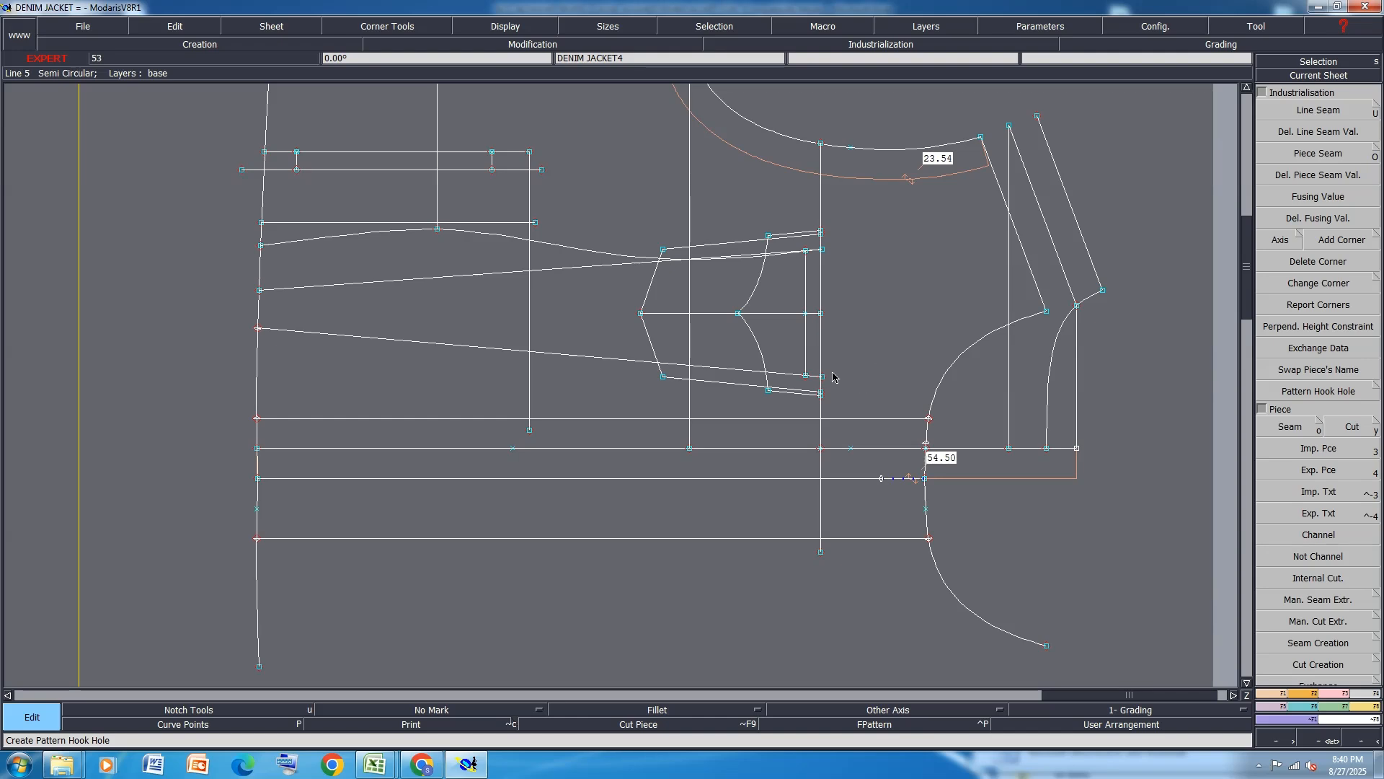
key(o)
scroll(842, 331, up, 1)
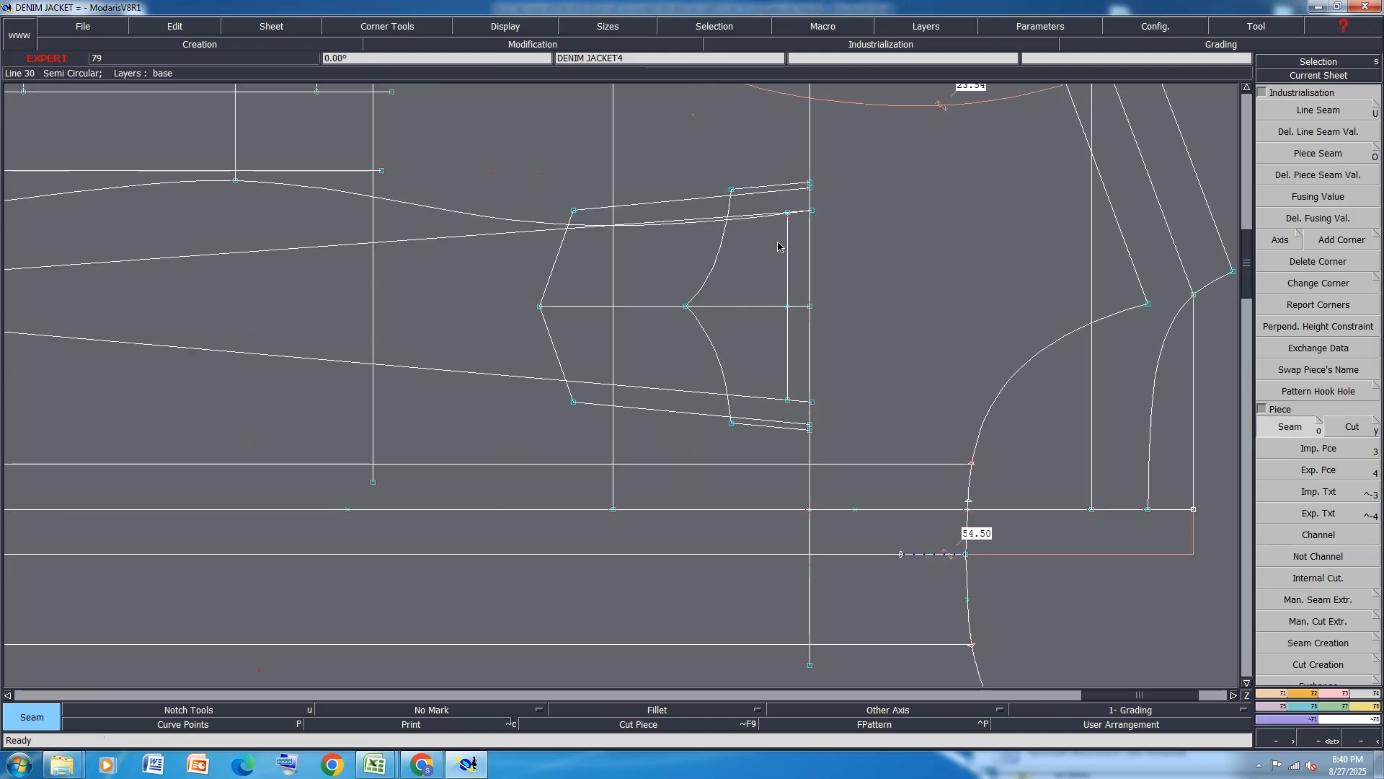
click(779, 202)
click(782, 189)
click(765, 244)
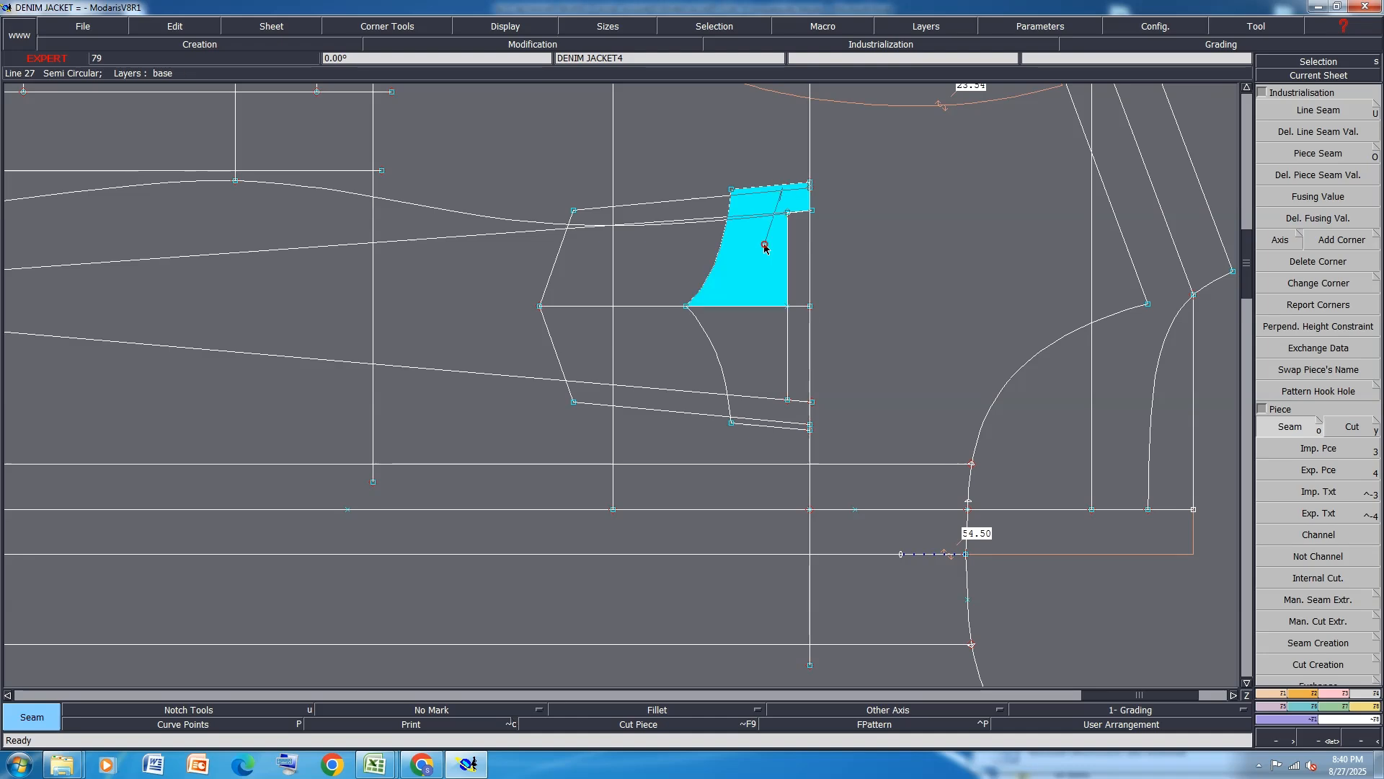
click(793, 235)
click(784, 321)
click(791, 323)
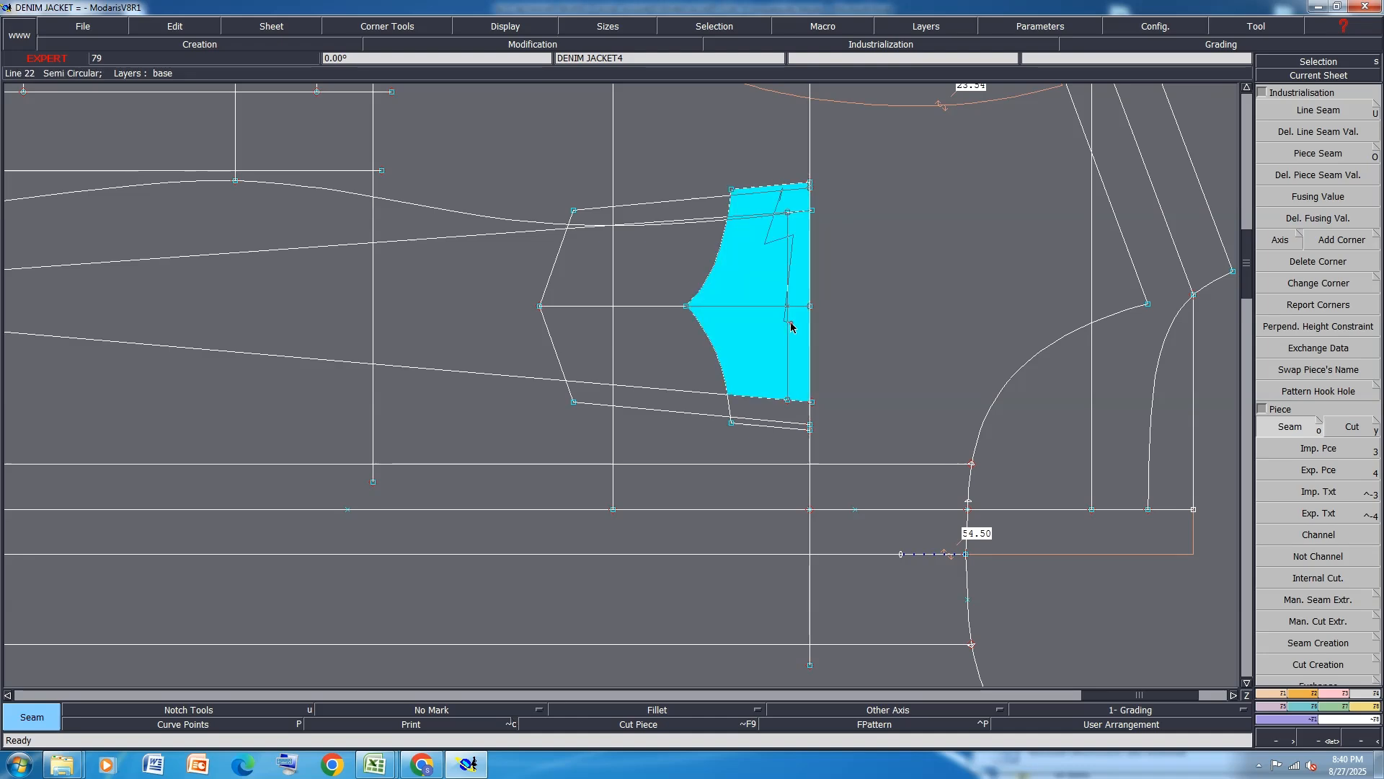
click(790, 414)
click(785, 423)
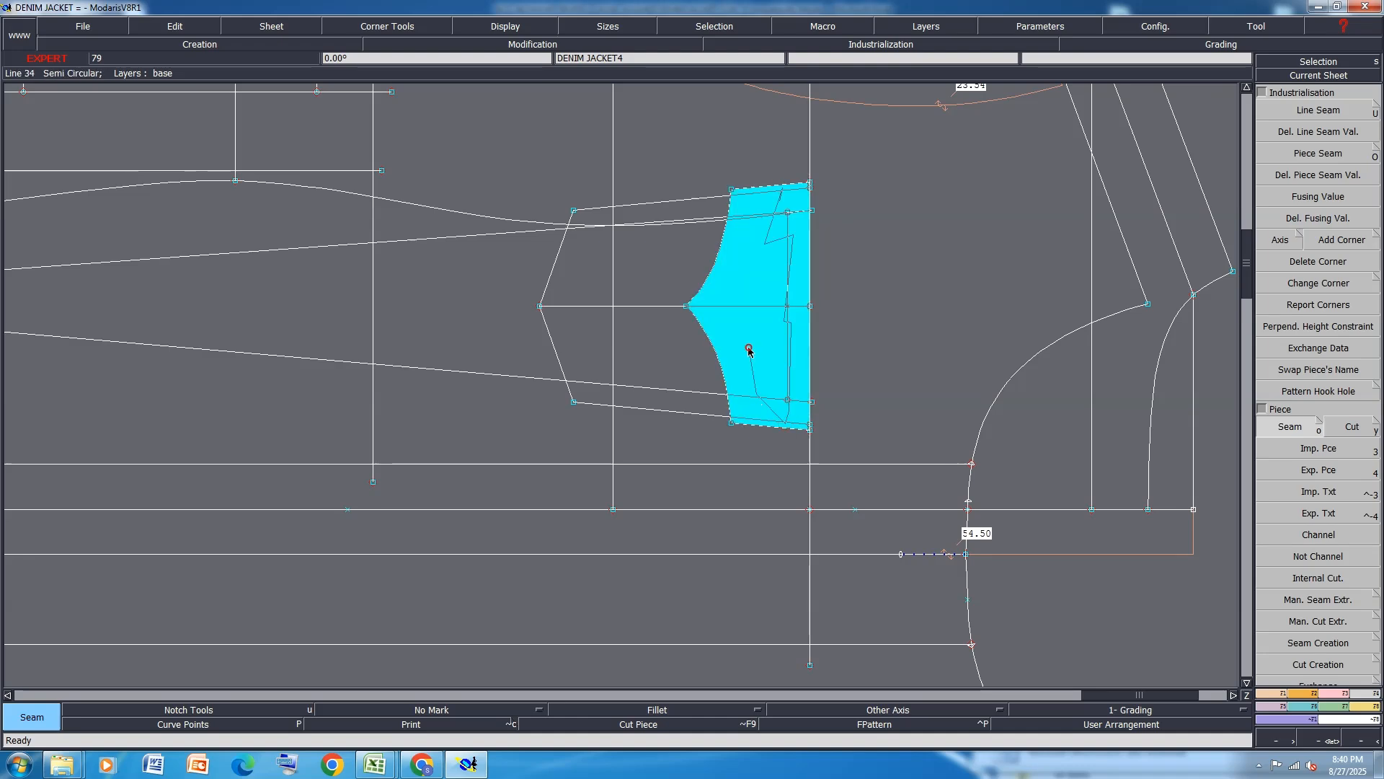
right_click(749, 349)
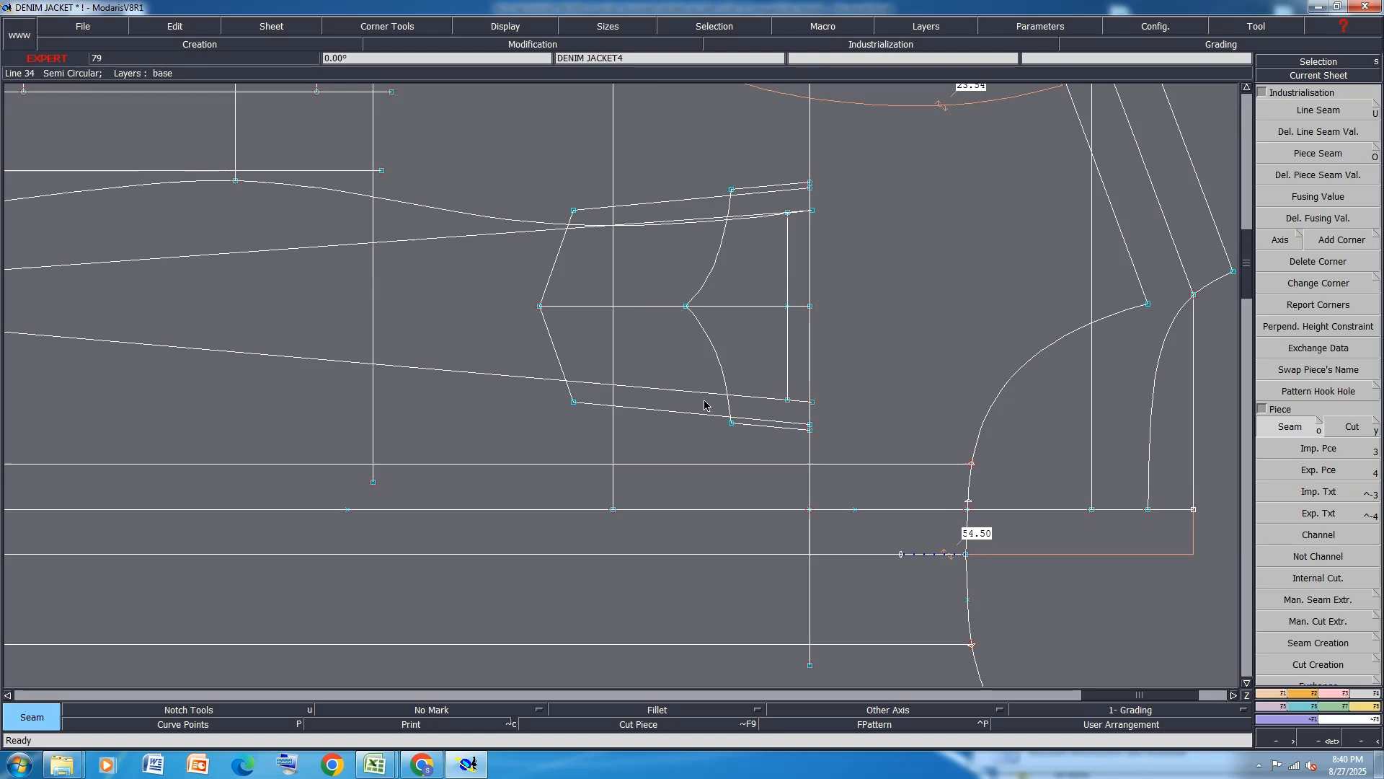
Extract the five-sided pocket outline around the flap as another seam piece.
mouse_move(705, 401)
mouse_down()
mouse_move(700, 215)
mouse_move(763, 207)
mouse_move(790, 246)
mouse_move(788, 426)
mouse_move(673, 383)
mouse_move(609, 396)
mouse_move(596, 252)
mouse_up()
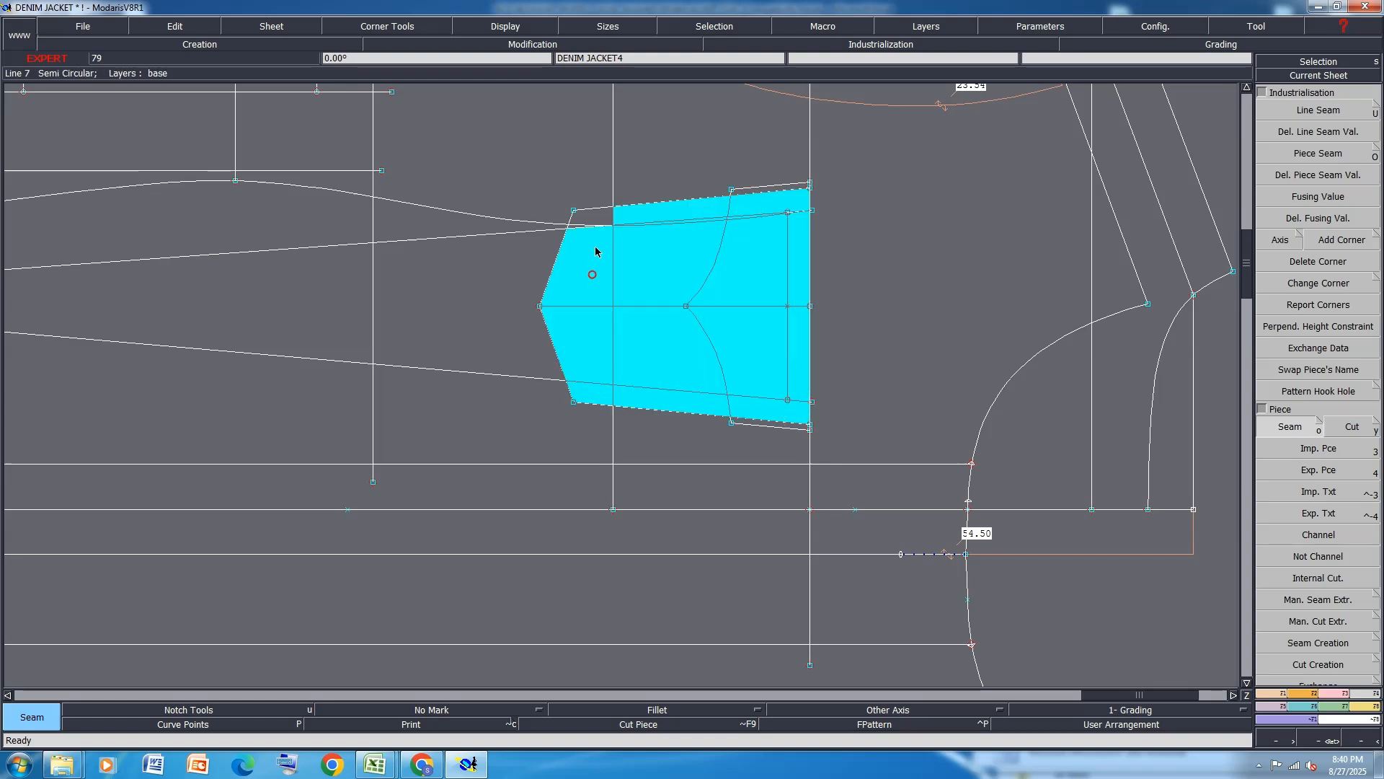
click(596, 216)
right_click(689, 266)
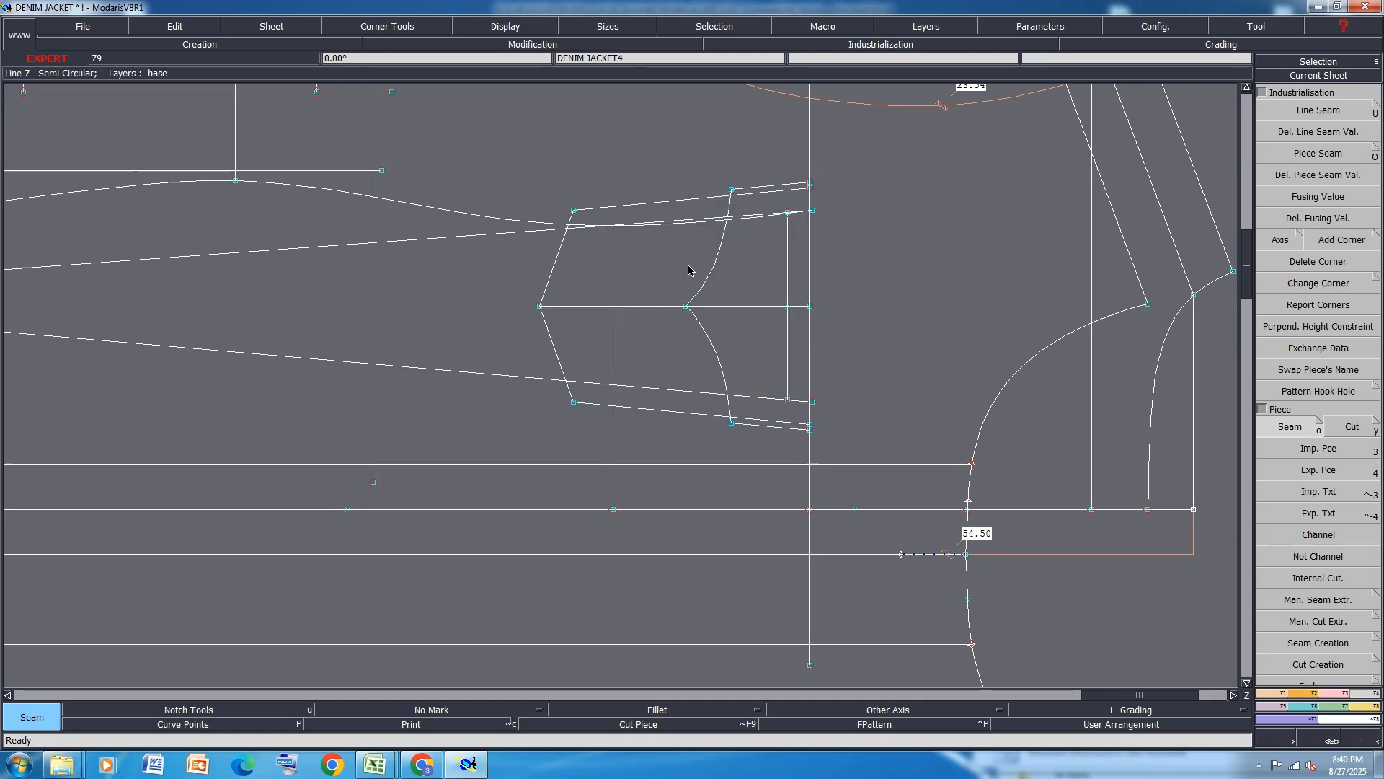
Draw parallels 0.50 cm inside the two curved edges of the pocket flap in the draft.
scroll(878, 367, up, 1)
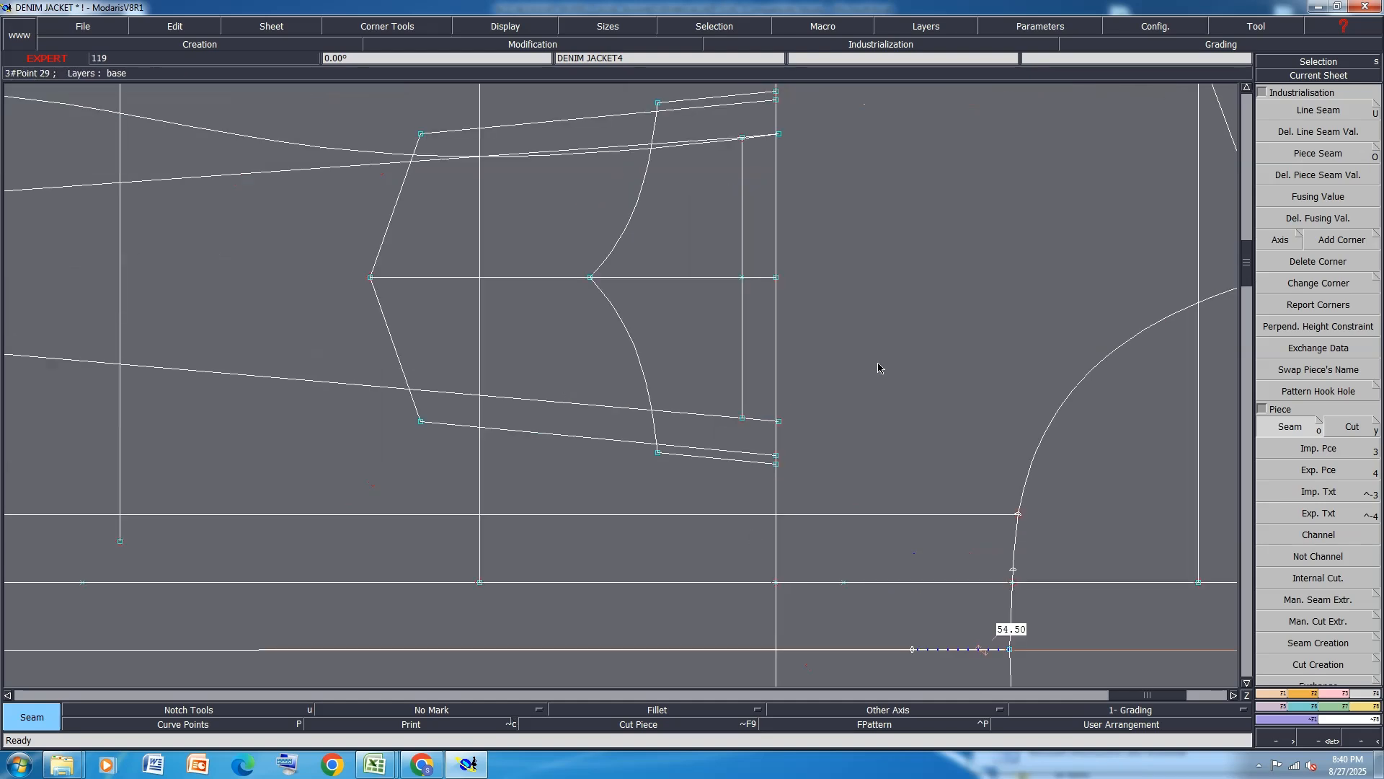
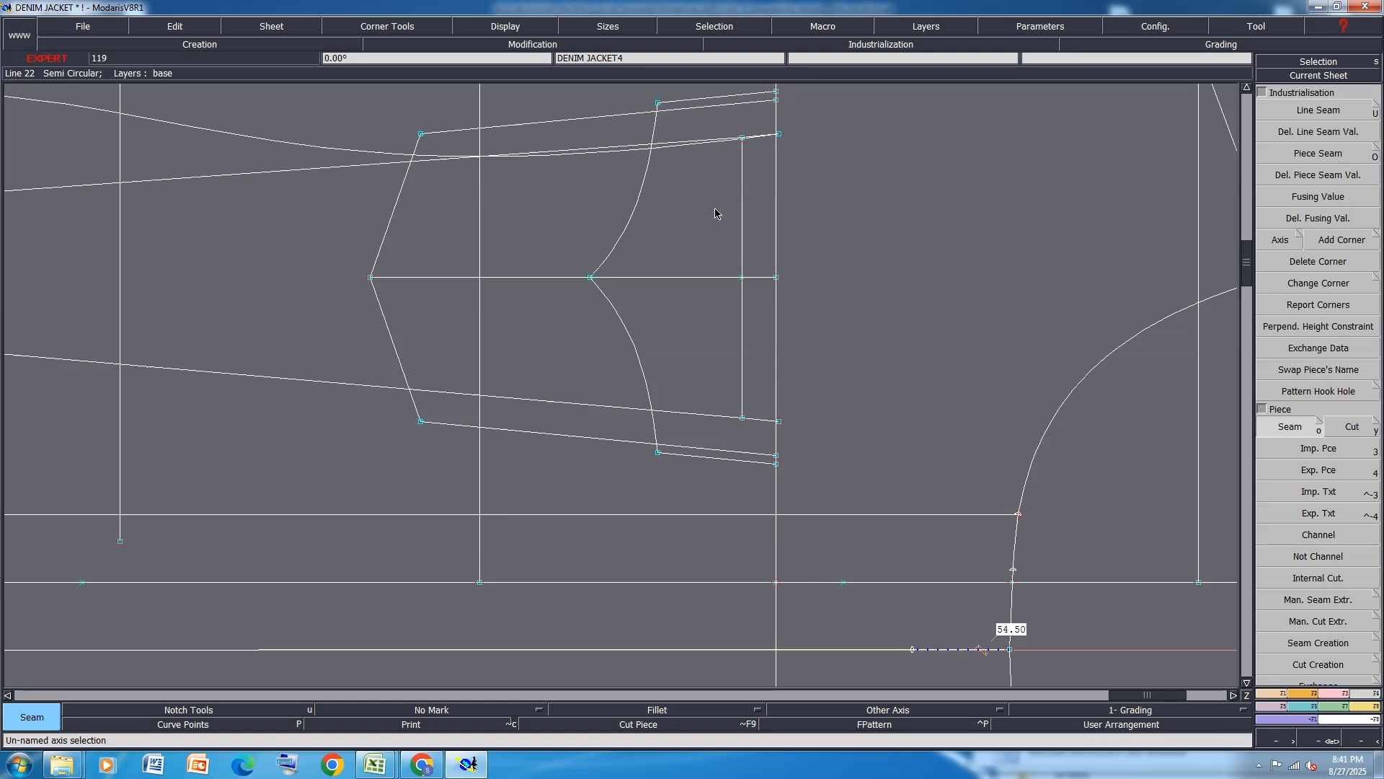
key(p)
click(630, 230)
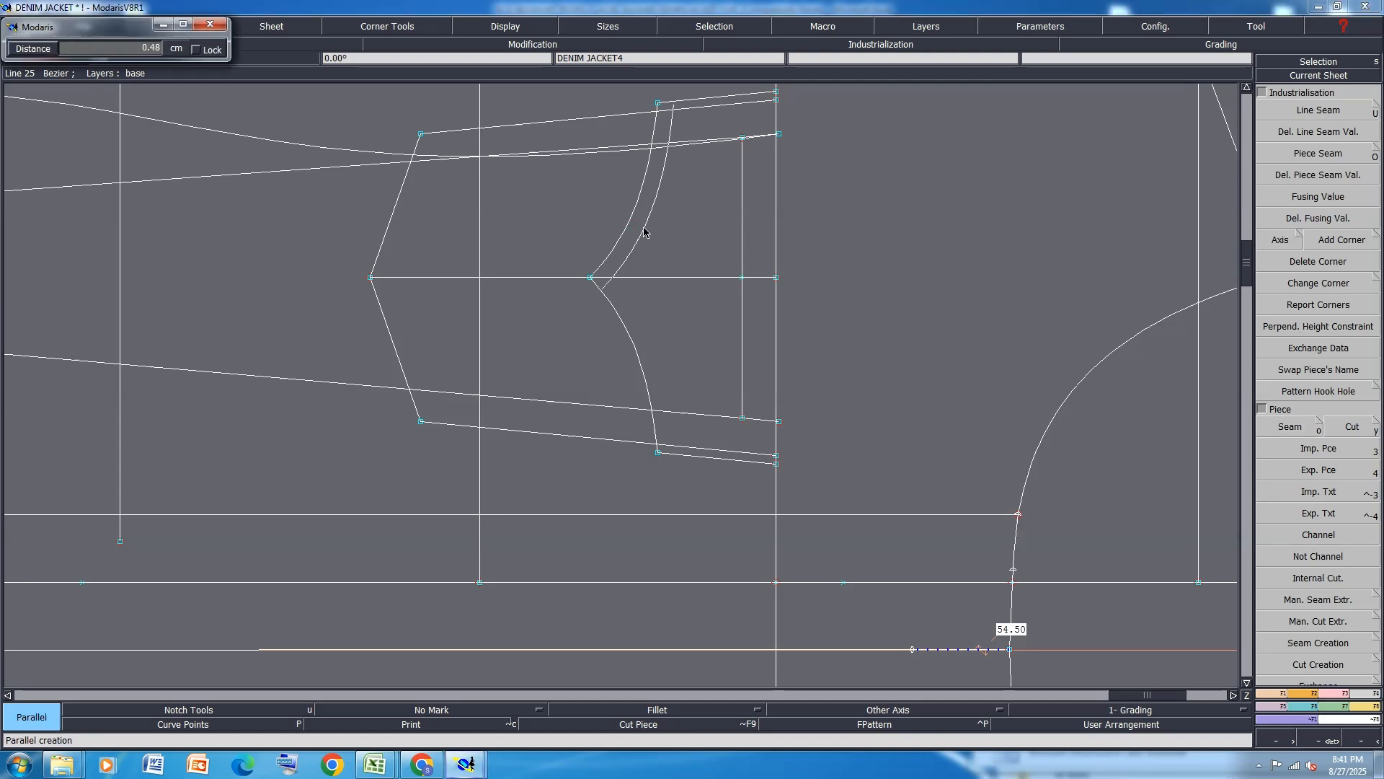
key(Return)
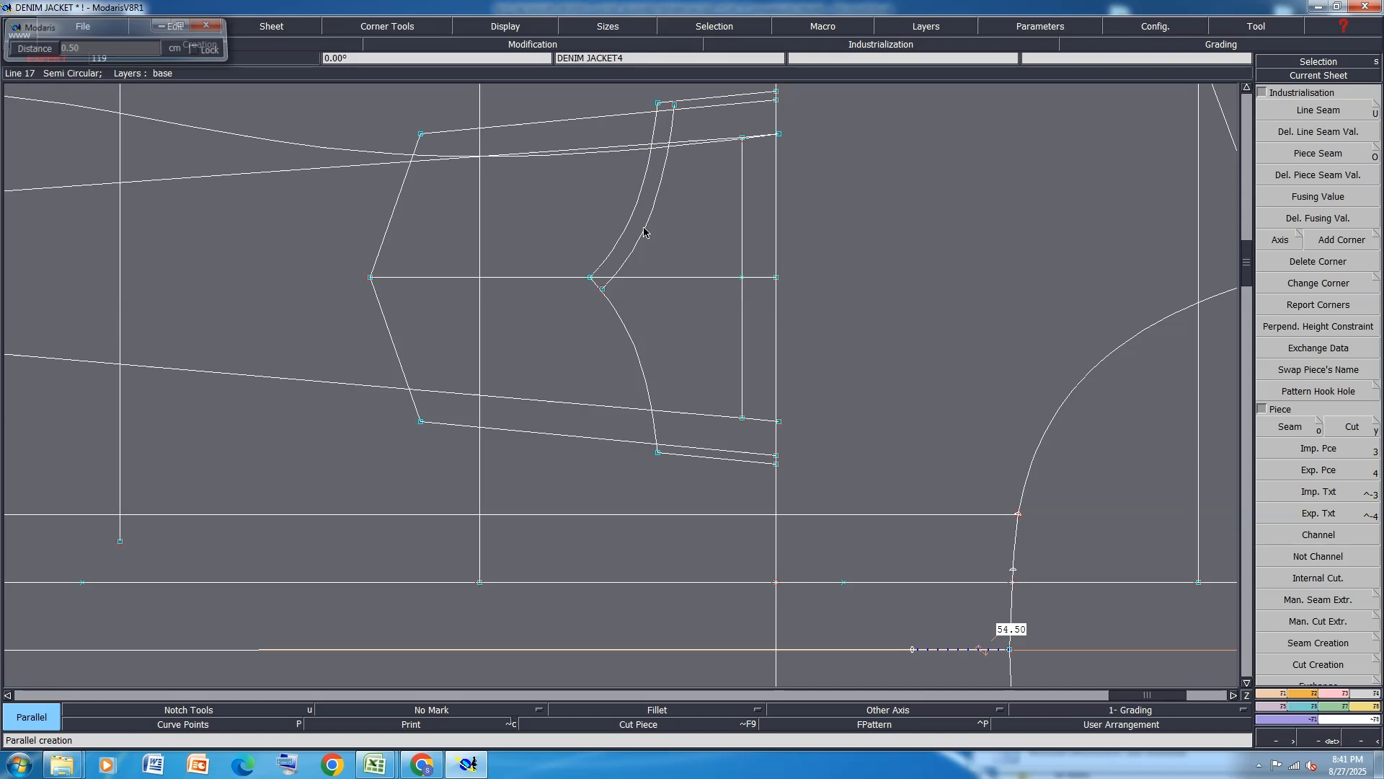
click(635, 336)
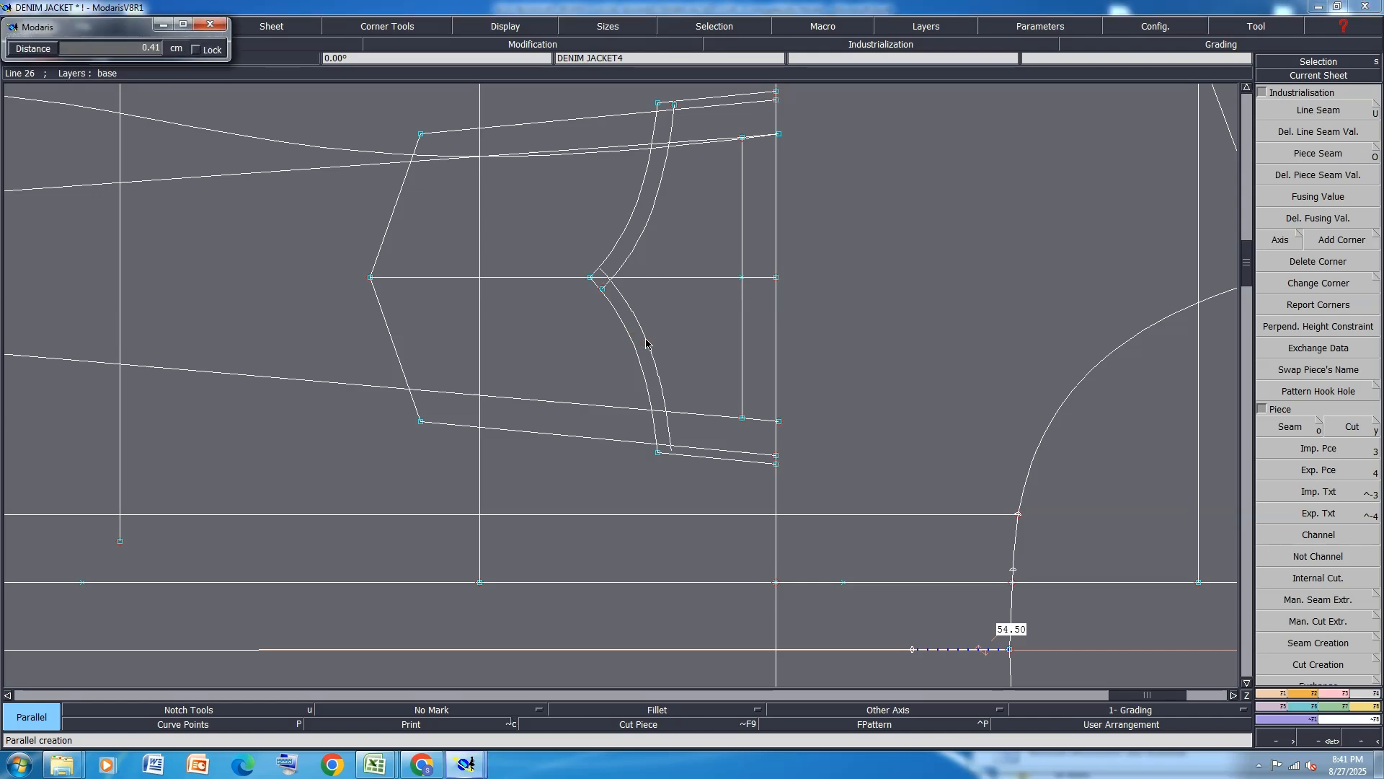
key(Return)
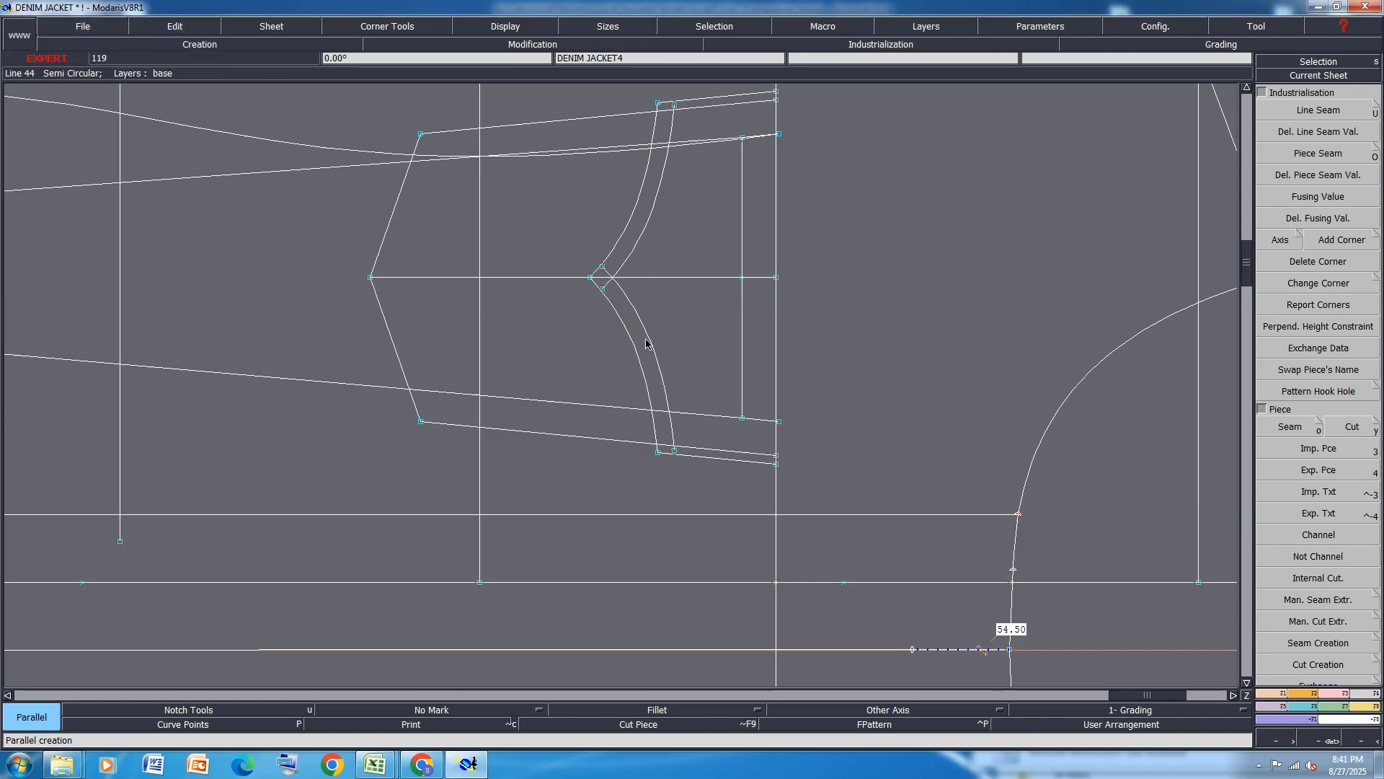
Extract the reduced flap bounded by the two parallels, leaving out the narrow central strip, as a seam piece and delete both parallels.
key(o)
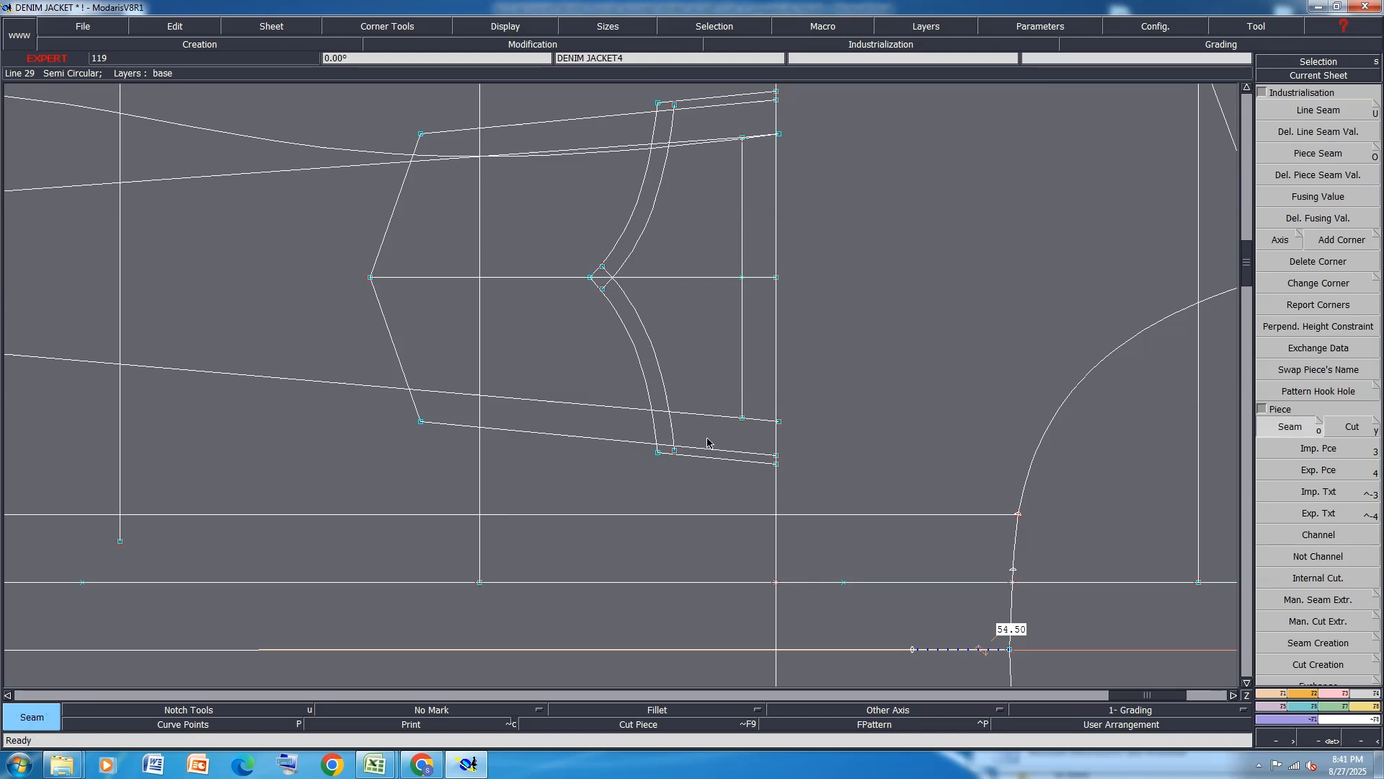
mouse_move(707, 438)
mouse_down()
mouse_move(697, 268)
mouse_move(711, 149)
mouse_move(692, 136)
mouse_up()
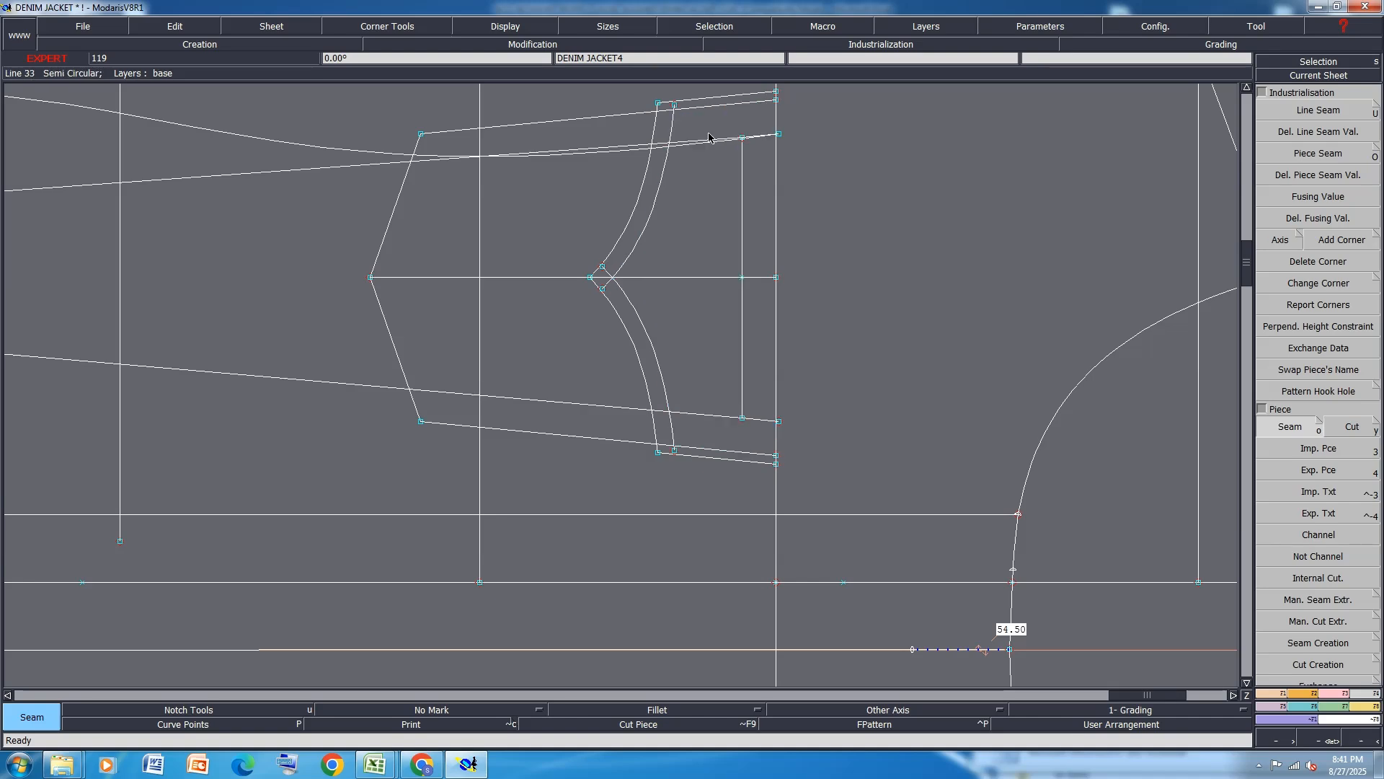
key(Delete)
click(653, 219)
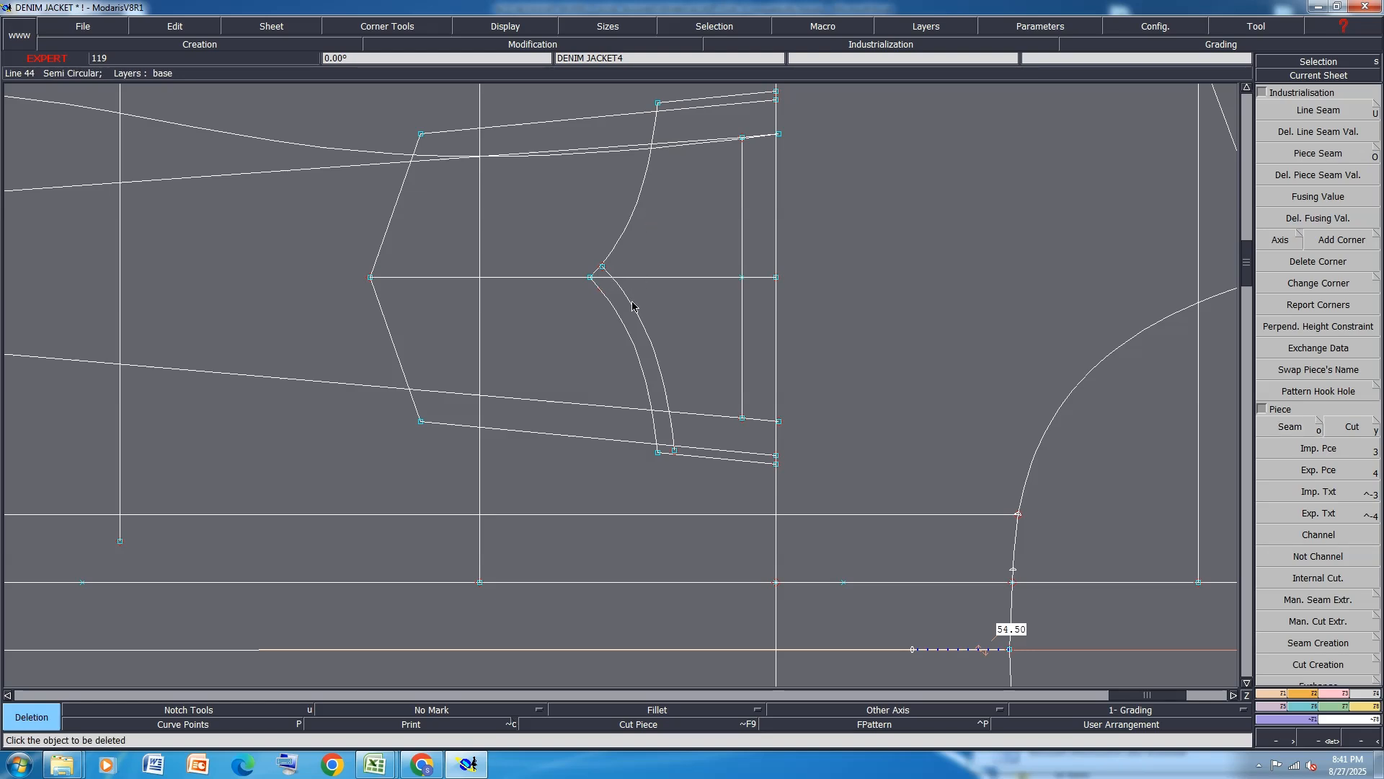
click(633, 306)
Arrange all sheets automatically and give every edge of the reduced flap piece DENIM J21 a 1 cm seam allowance.
key(j)
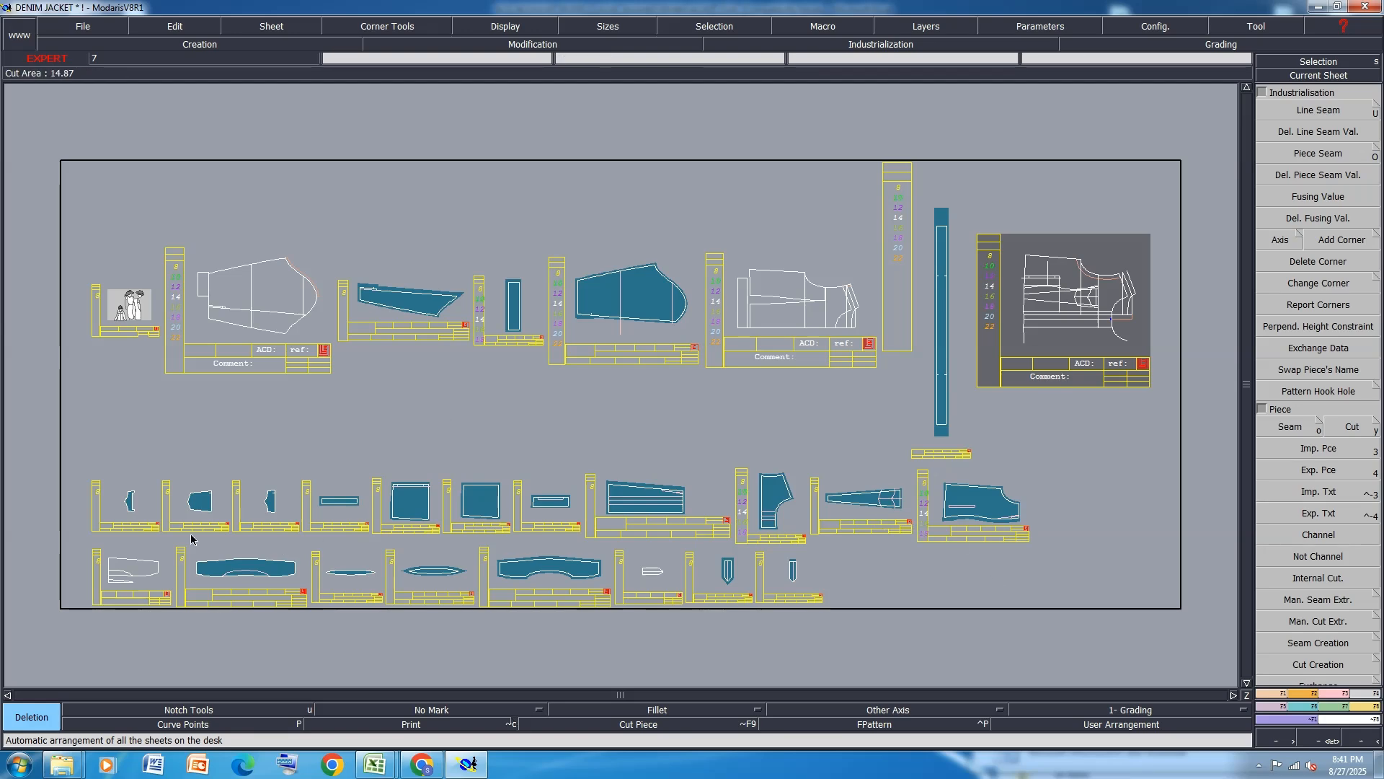
click(97, 526)
scroll(97, 527, up, 3)
scroll(97, 526, up, 2)
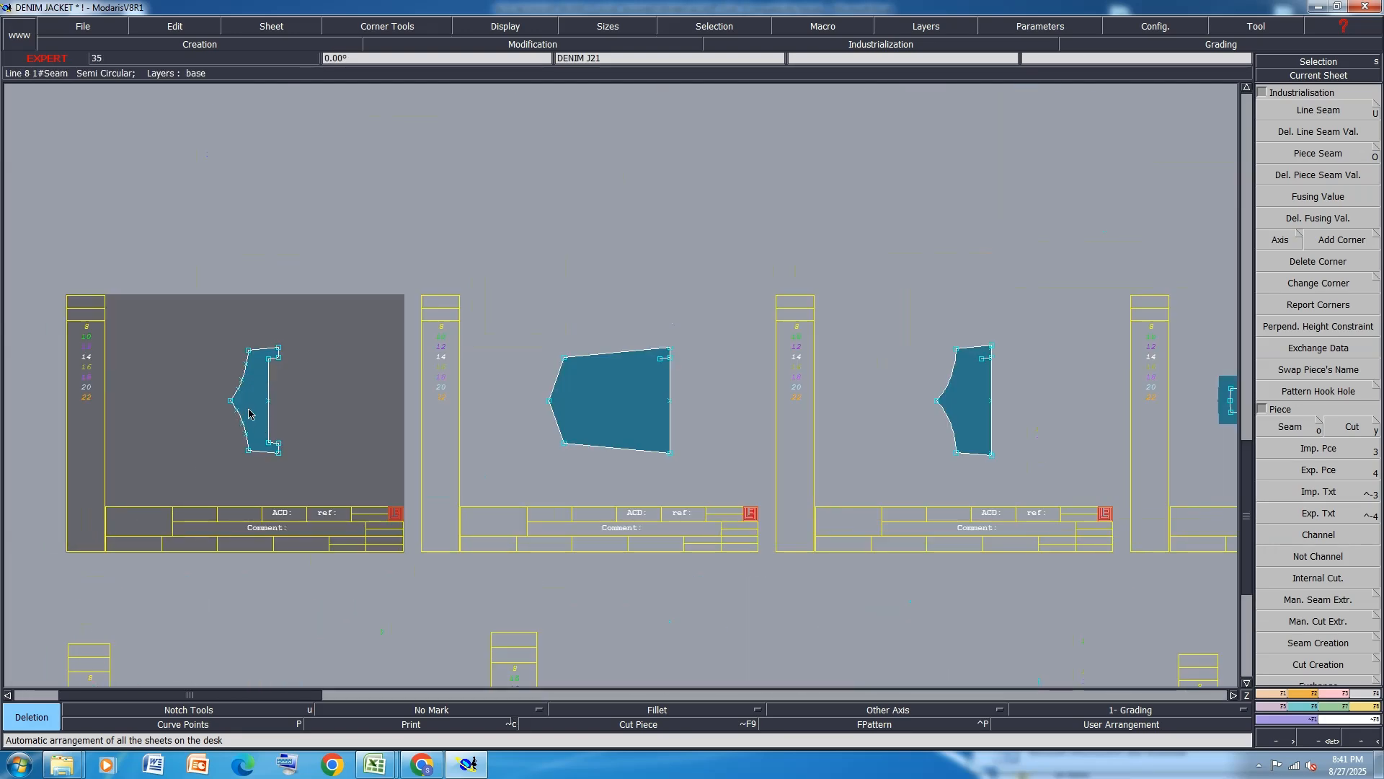
drag(280, 393, 196, 491)
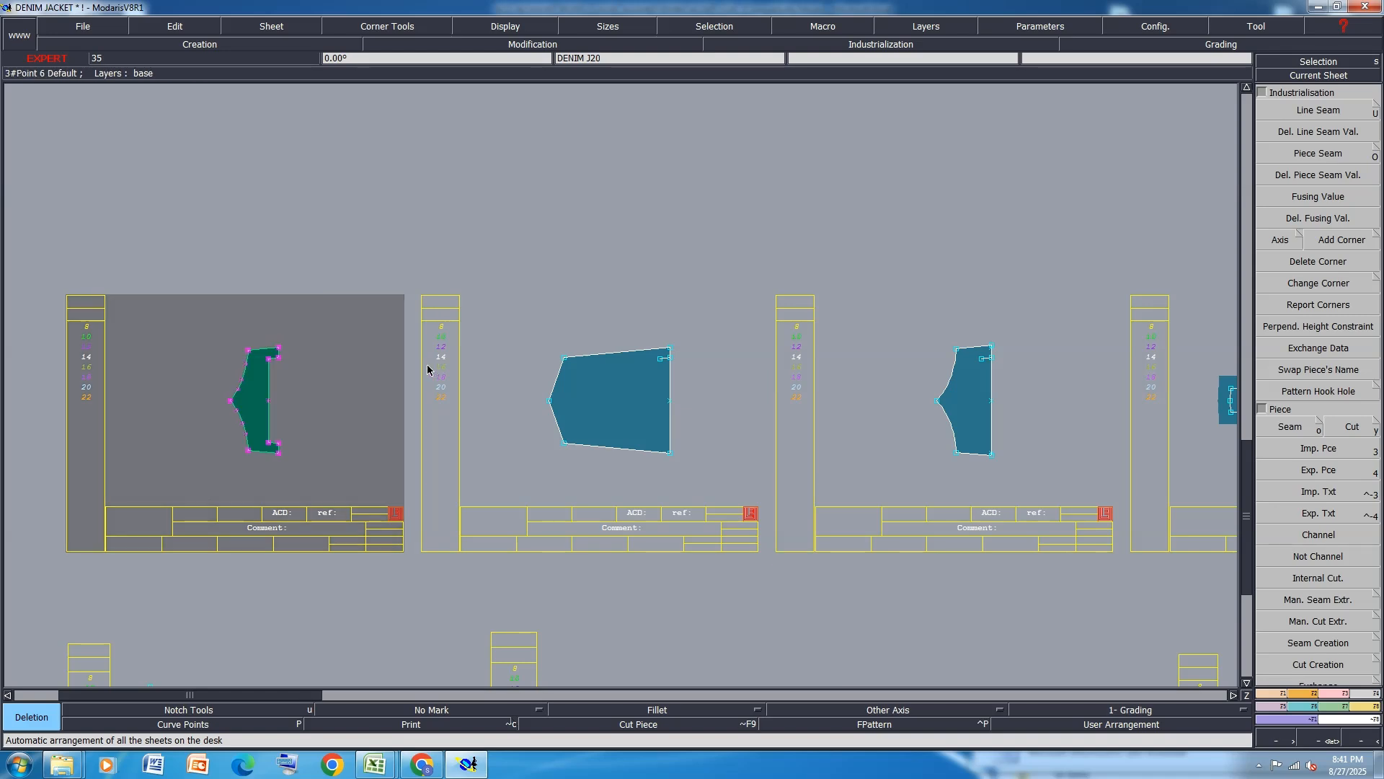
key(u)
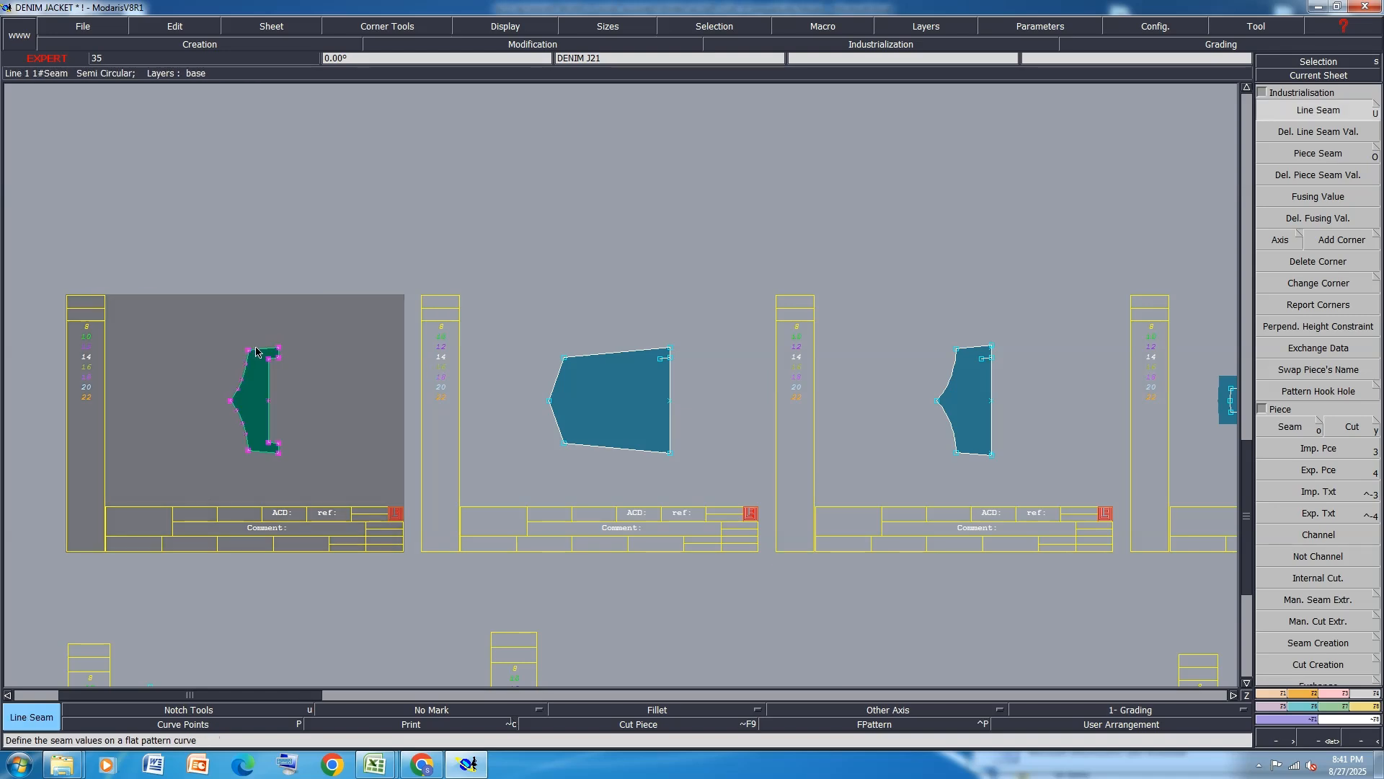
text(1)
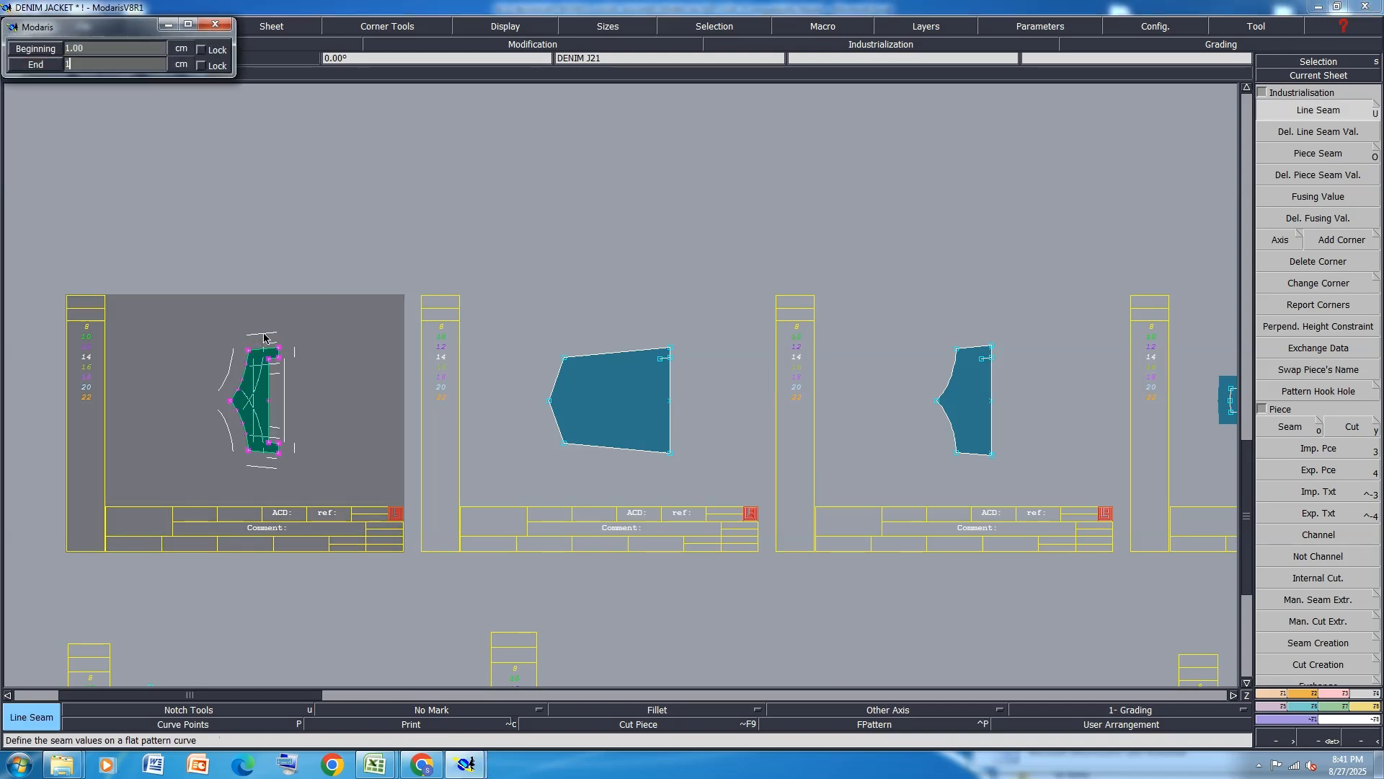
key(Return)
click(264, 337)
scroll(253, 388, up, 2)
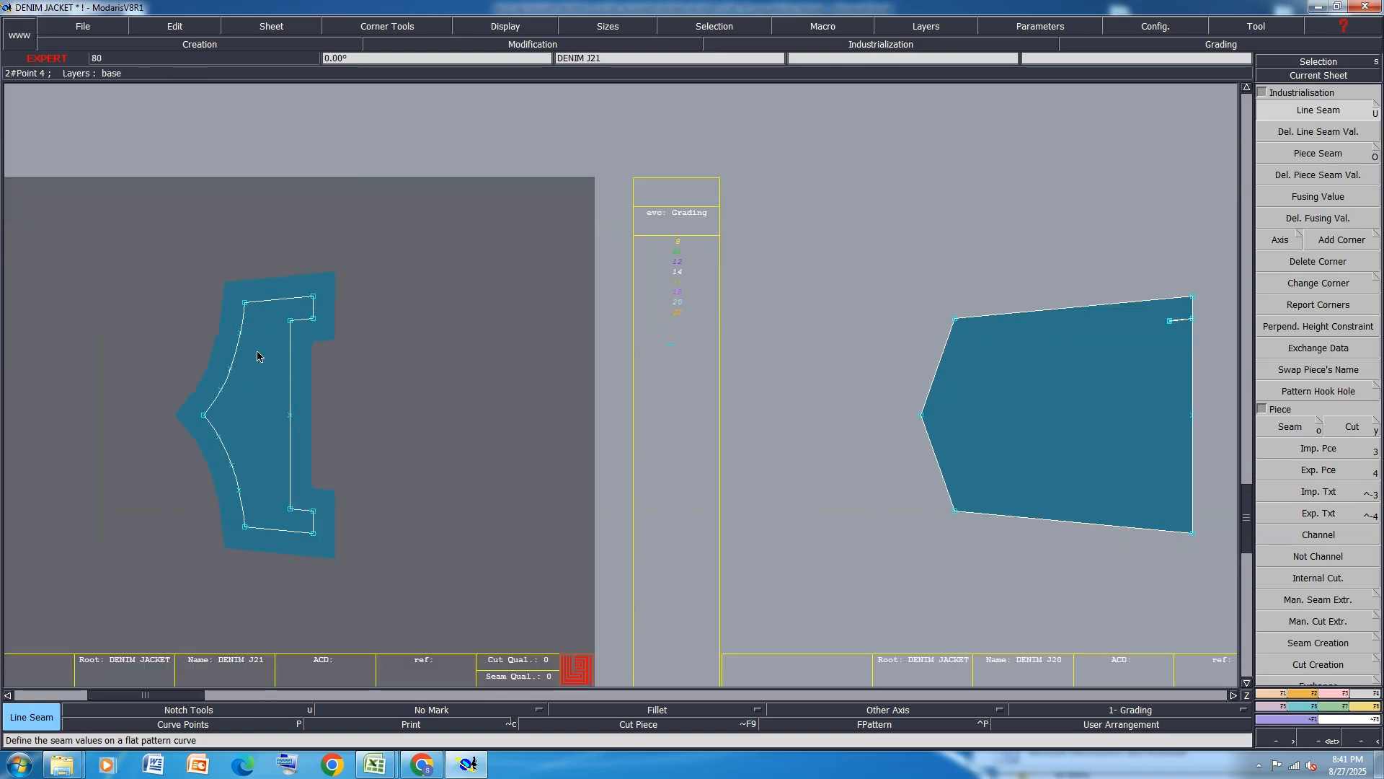
Set the seam allowance of the two curved edges of DENIM J21 to 0.2 cm.
click(208, 401)
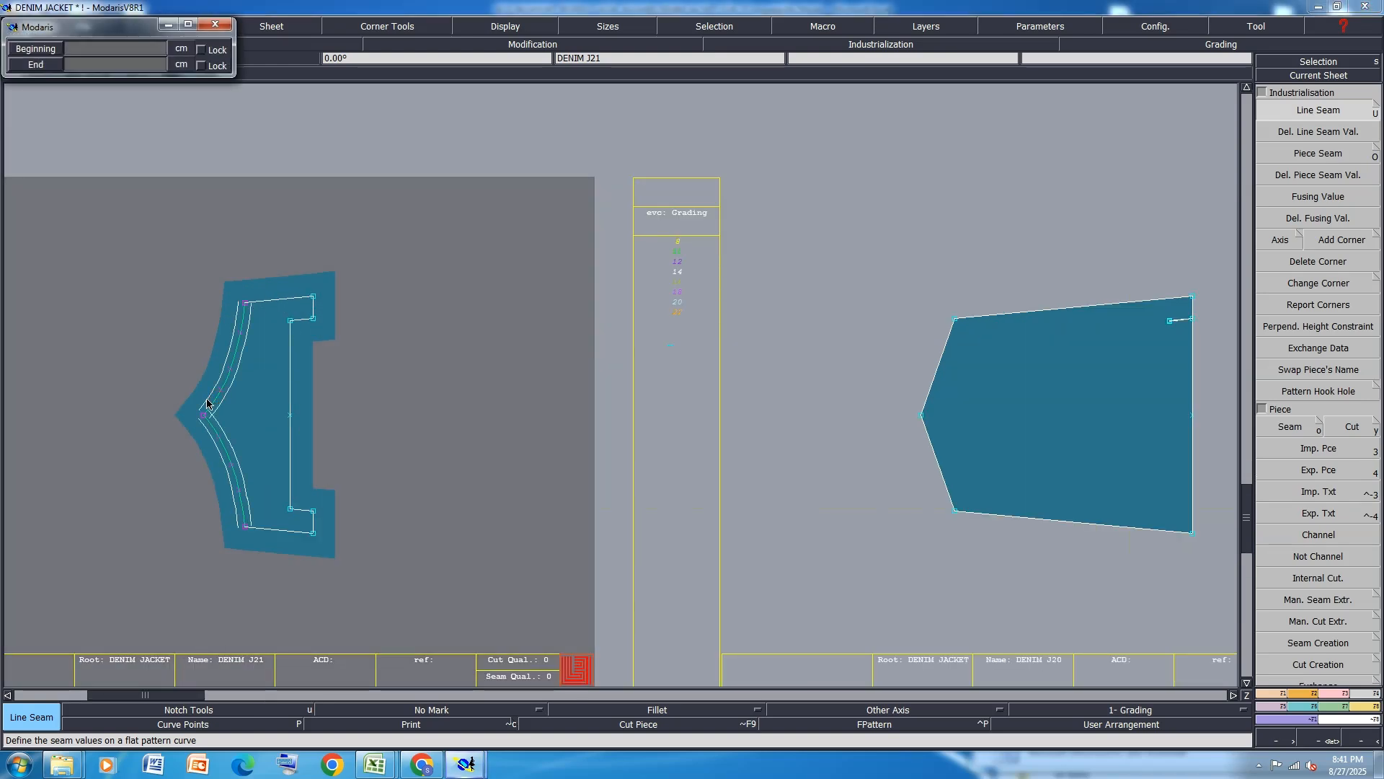
key(Down)
text(.2)
key(Down)
key(Return)
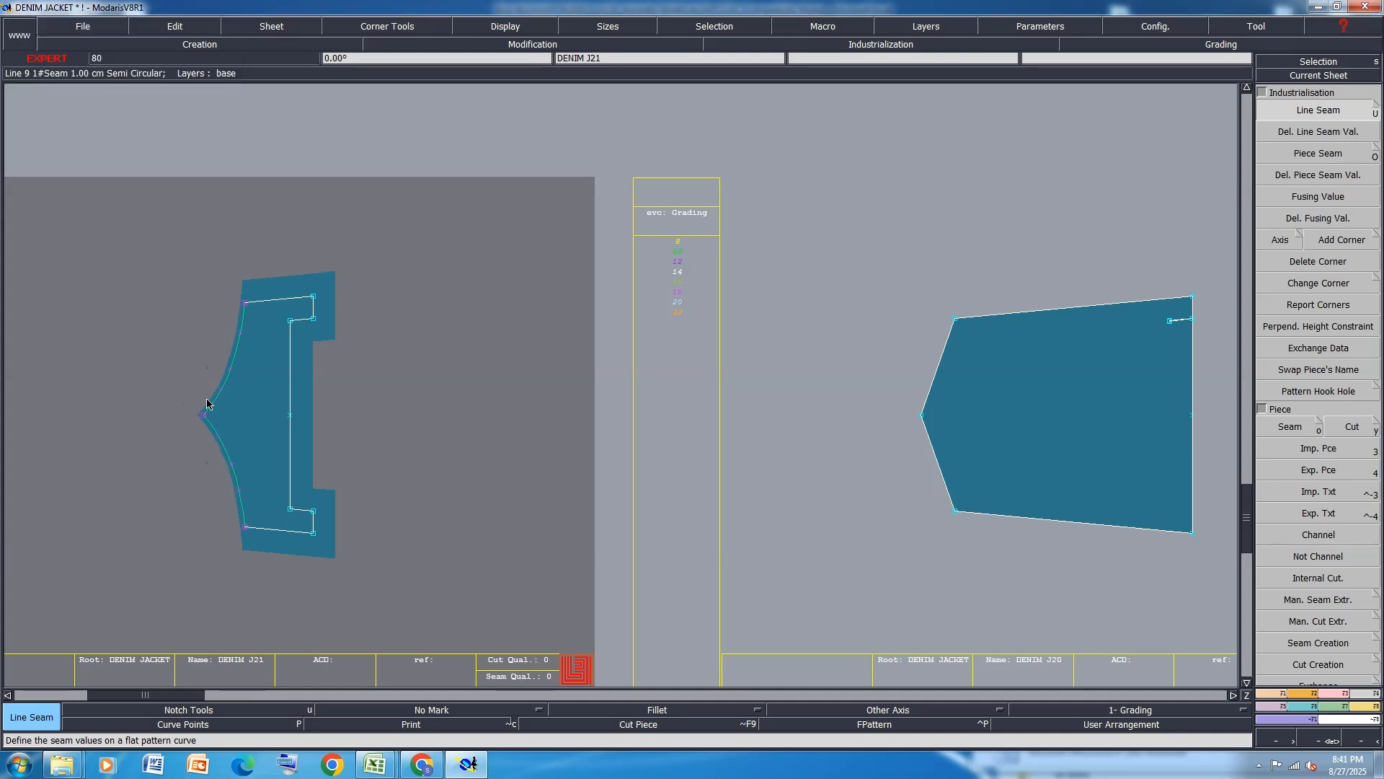
Merge the short stray line into the straight edge of pocket piece DENIM J20 and delete its leftover point.
scroll(207, 404, down, 2)
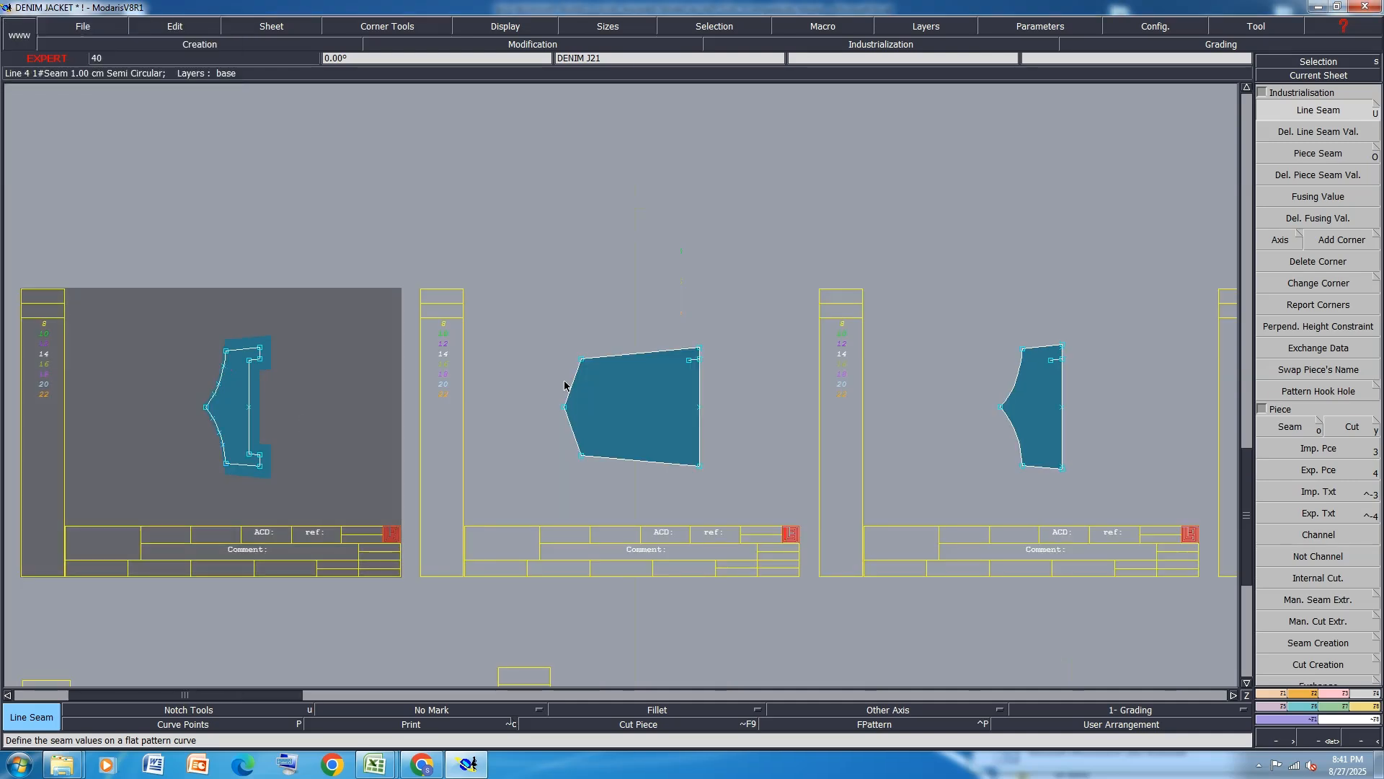
scroll(689, 350, up, 3)
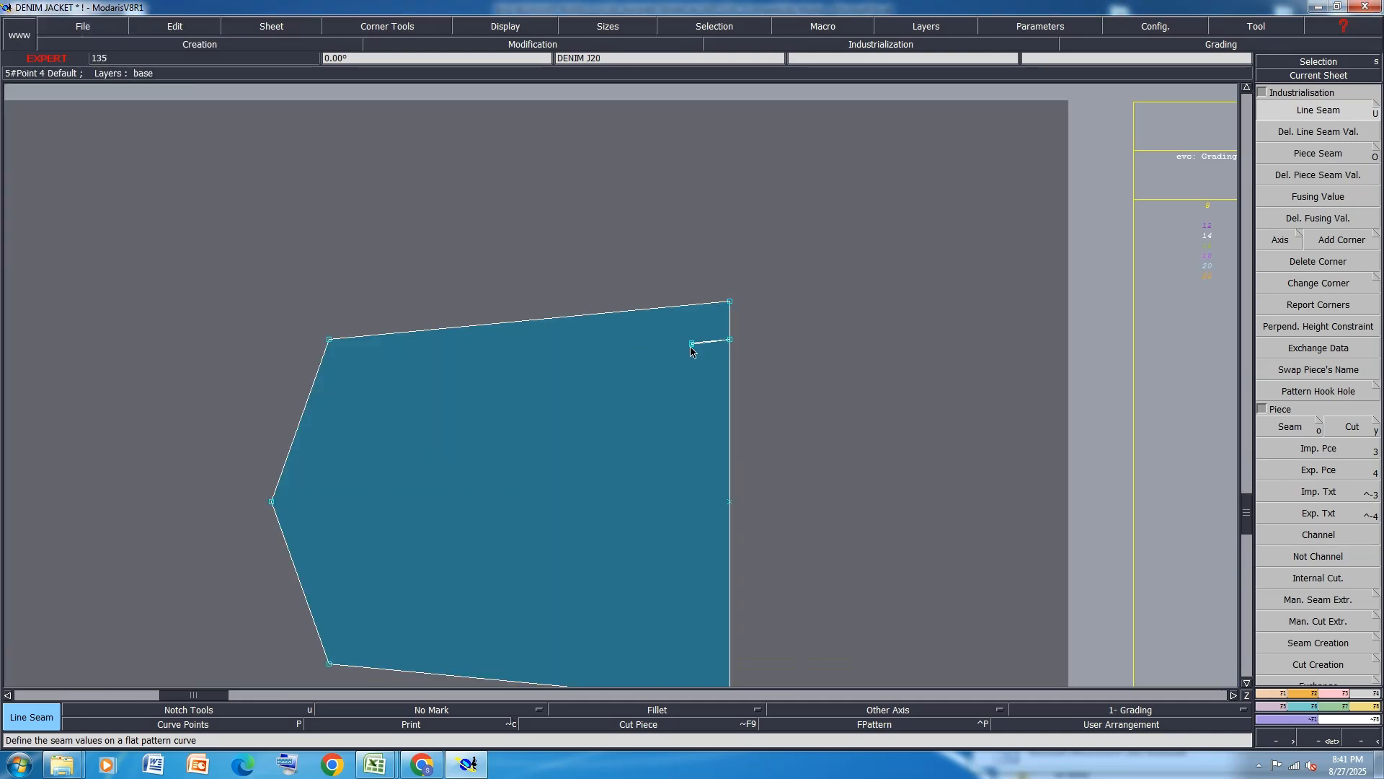
key(m)
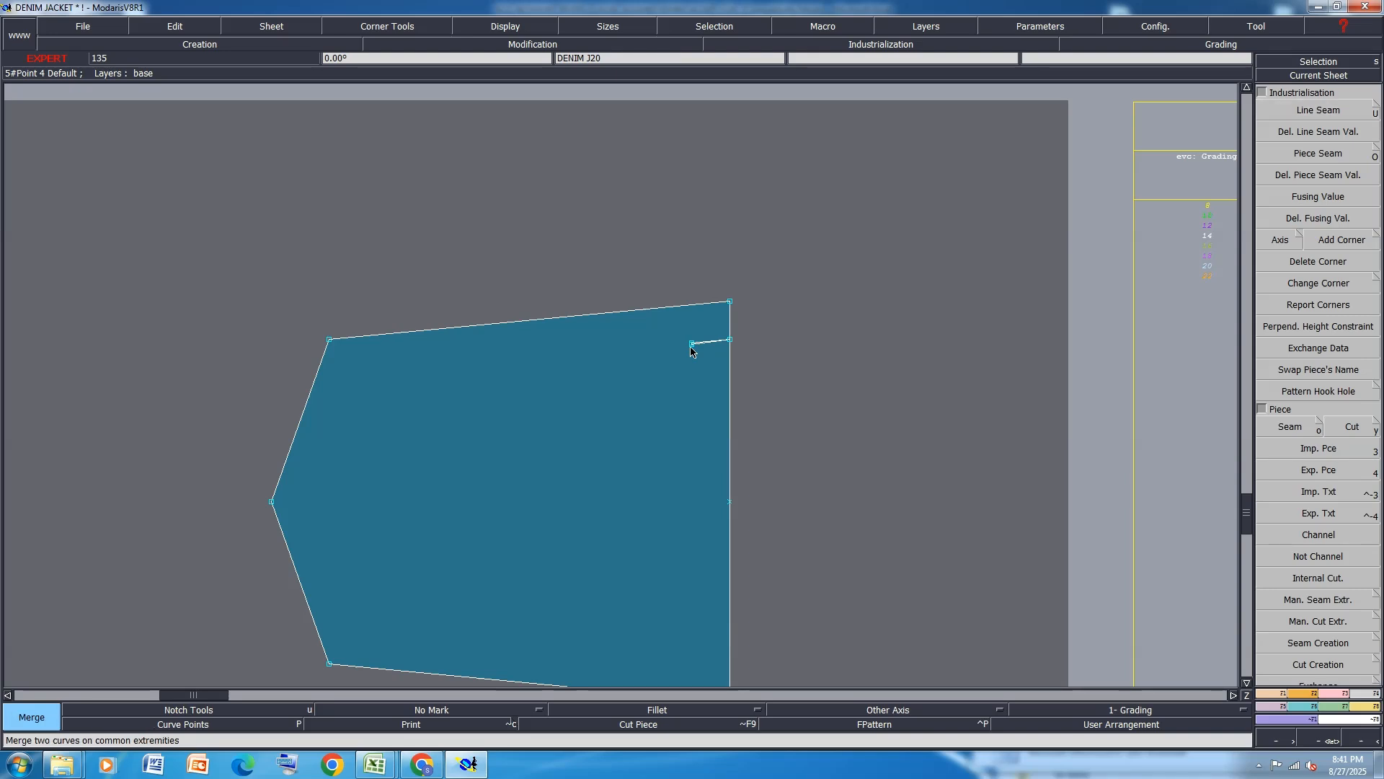
click(728, 341)
key(Delete)
click(692, 345)
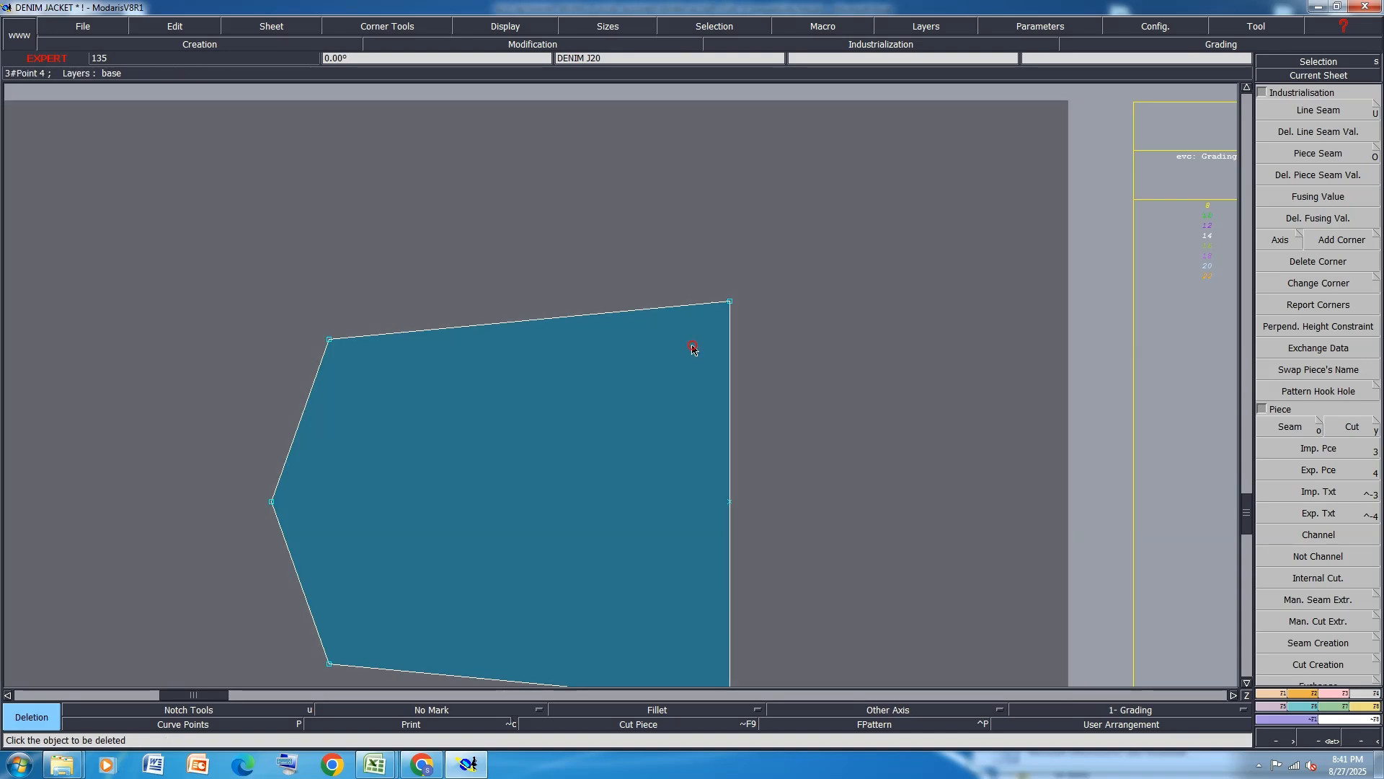
Merge the short stray line into the straight edge of flap piece DENIM J19 and delete its leftover point.
scroll(724, 348, down, 1)
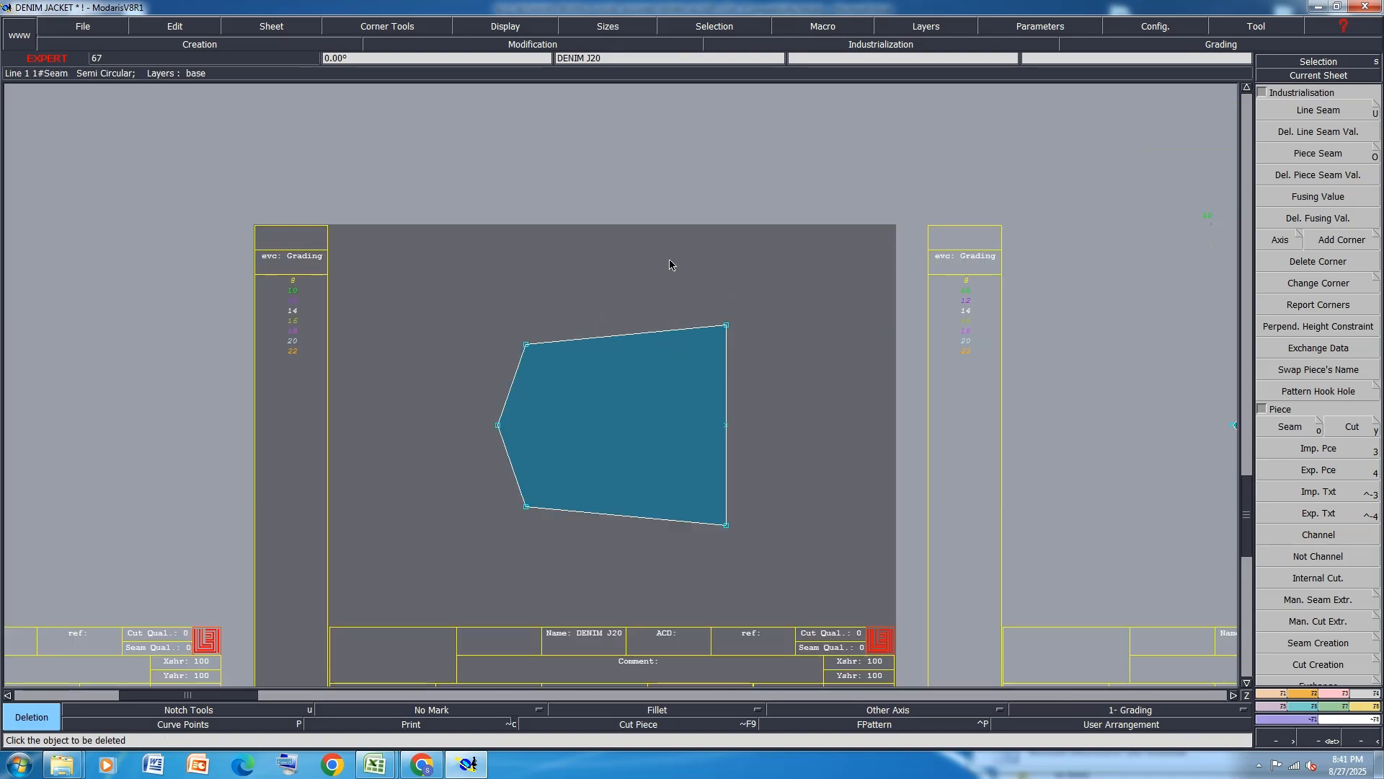
scroll(669, 264, down, 1)
scroll(988, 305, up, 1)
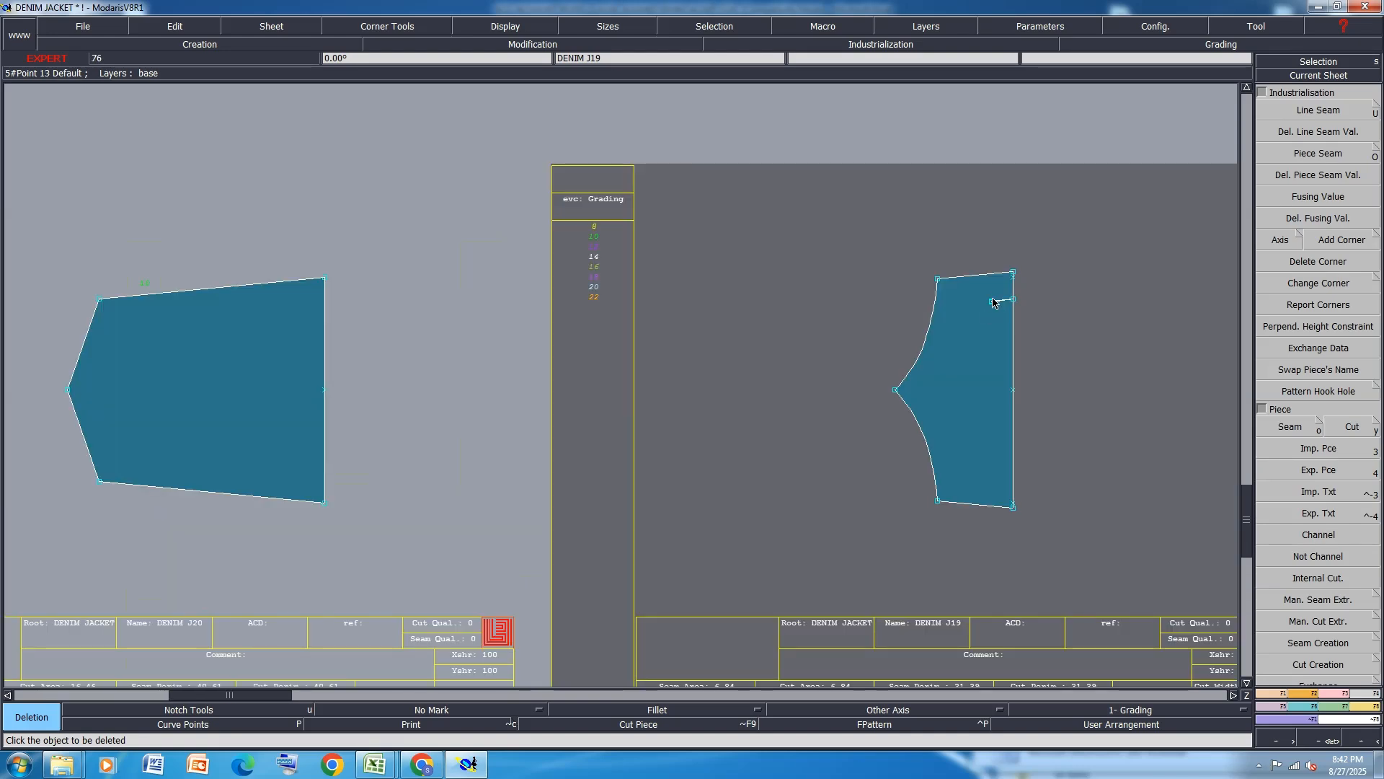
key(m)
click(994, 300)
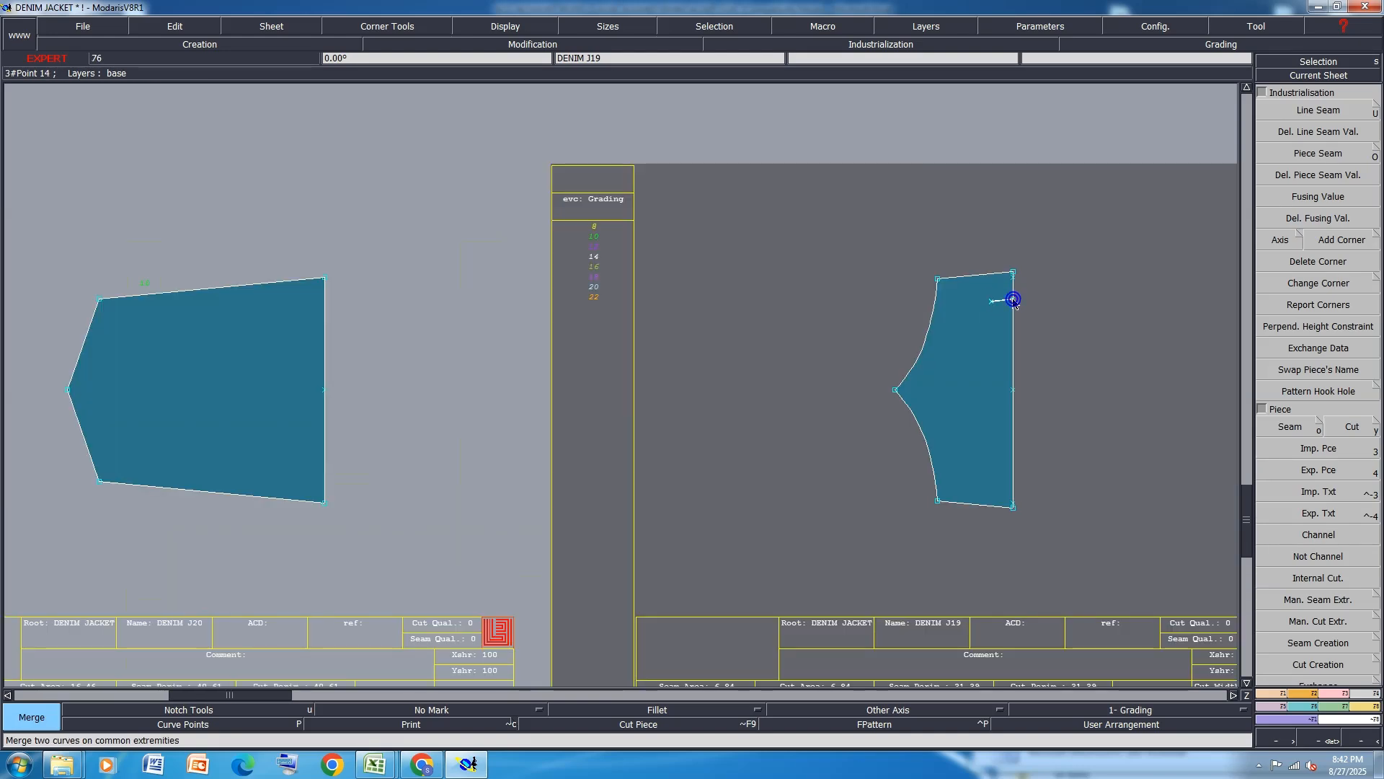
click(1013, 301)
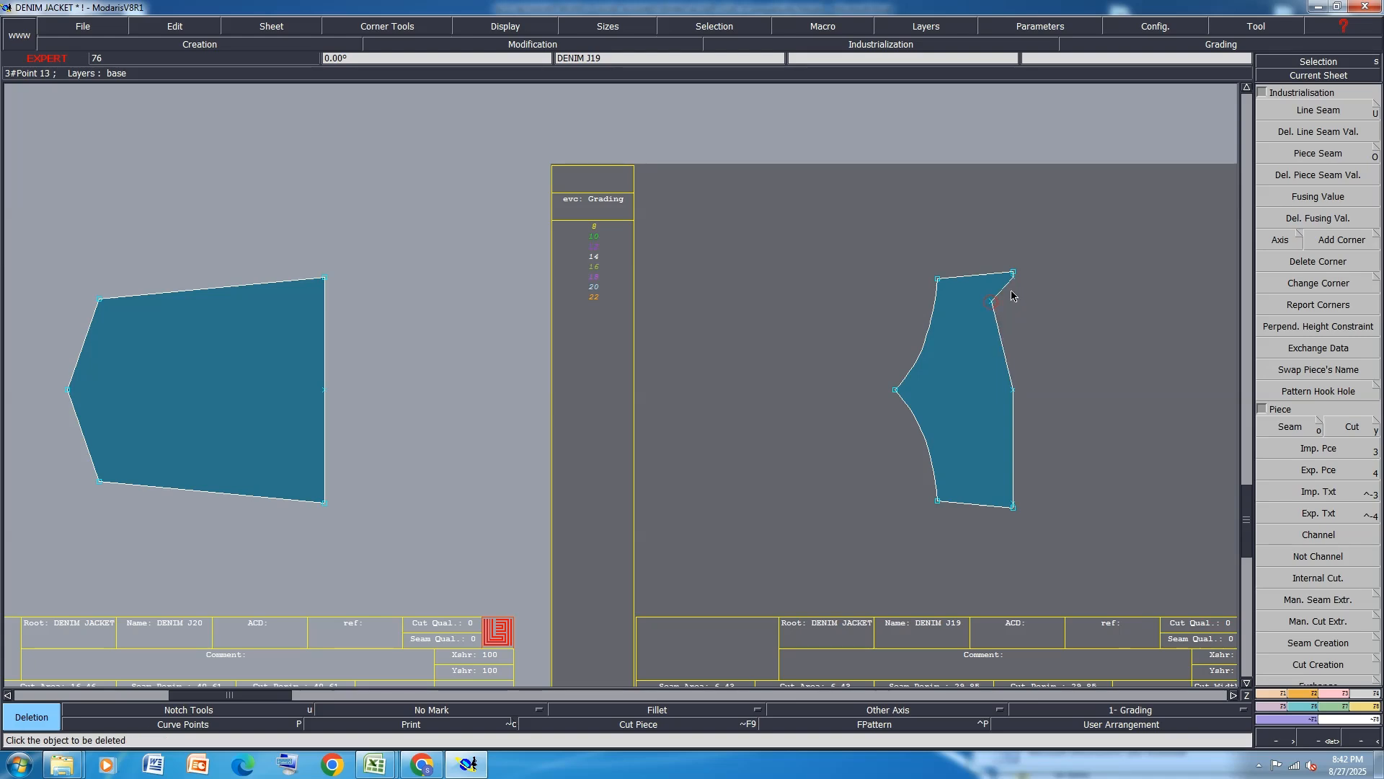
click(994, 303)
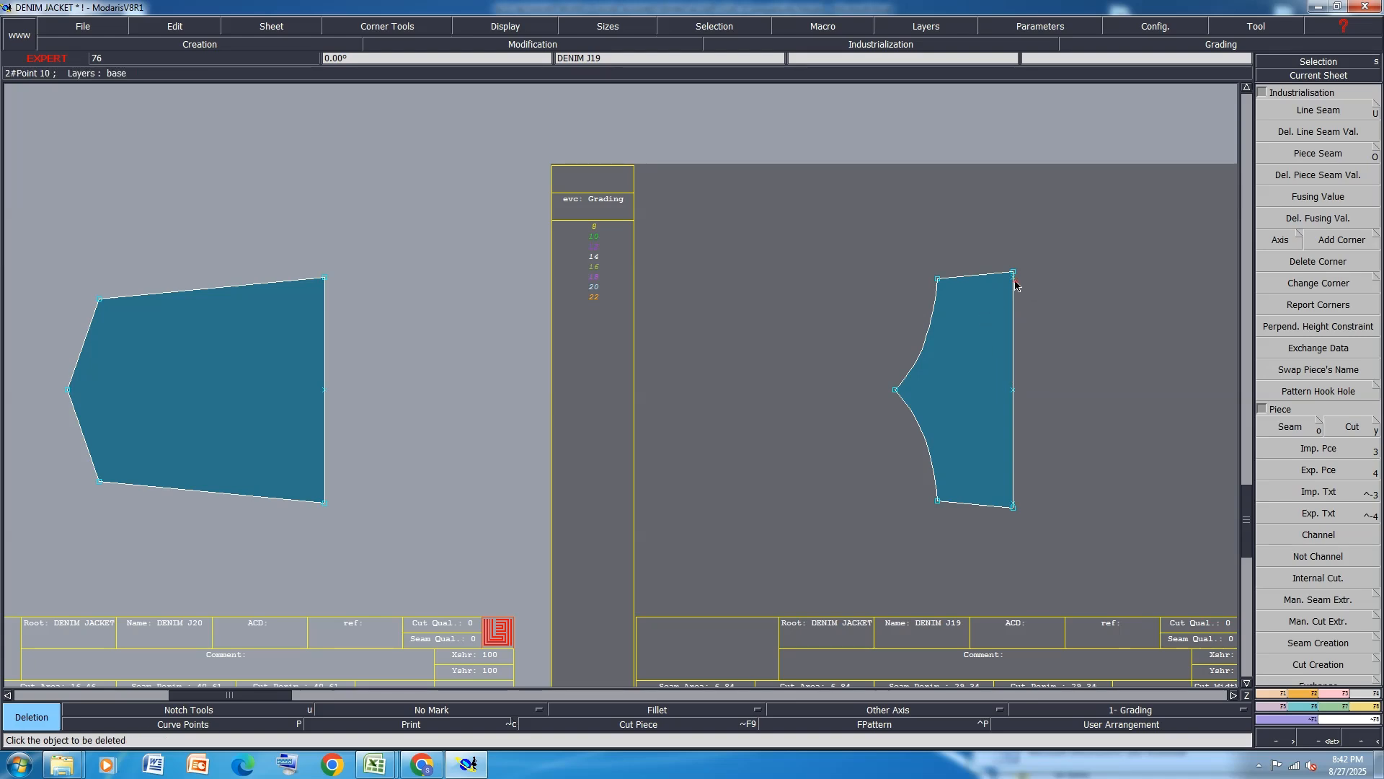
Set the comment of flap piece DENIM J19 to FLAP FINISH and of pocket piece DENIM J20 to POCKET FINISH.
scroll(1019, 377, down, 2)
scroll(963, 380, up, 3)
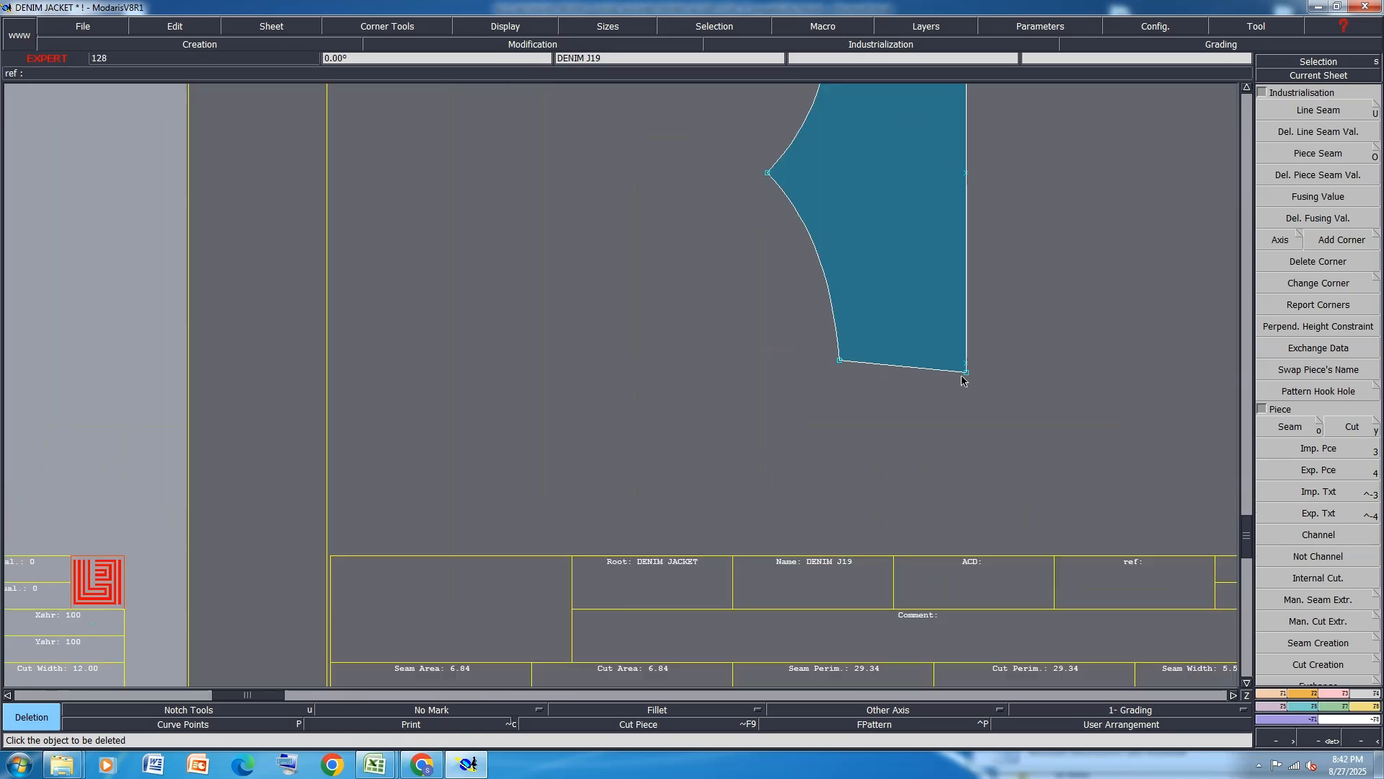
scroll(980, 360, down, 4)
scroll(981, 303, up, 1)
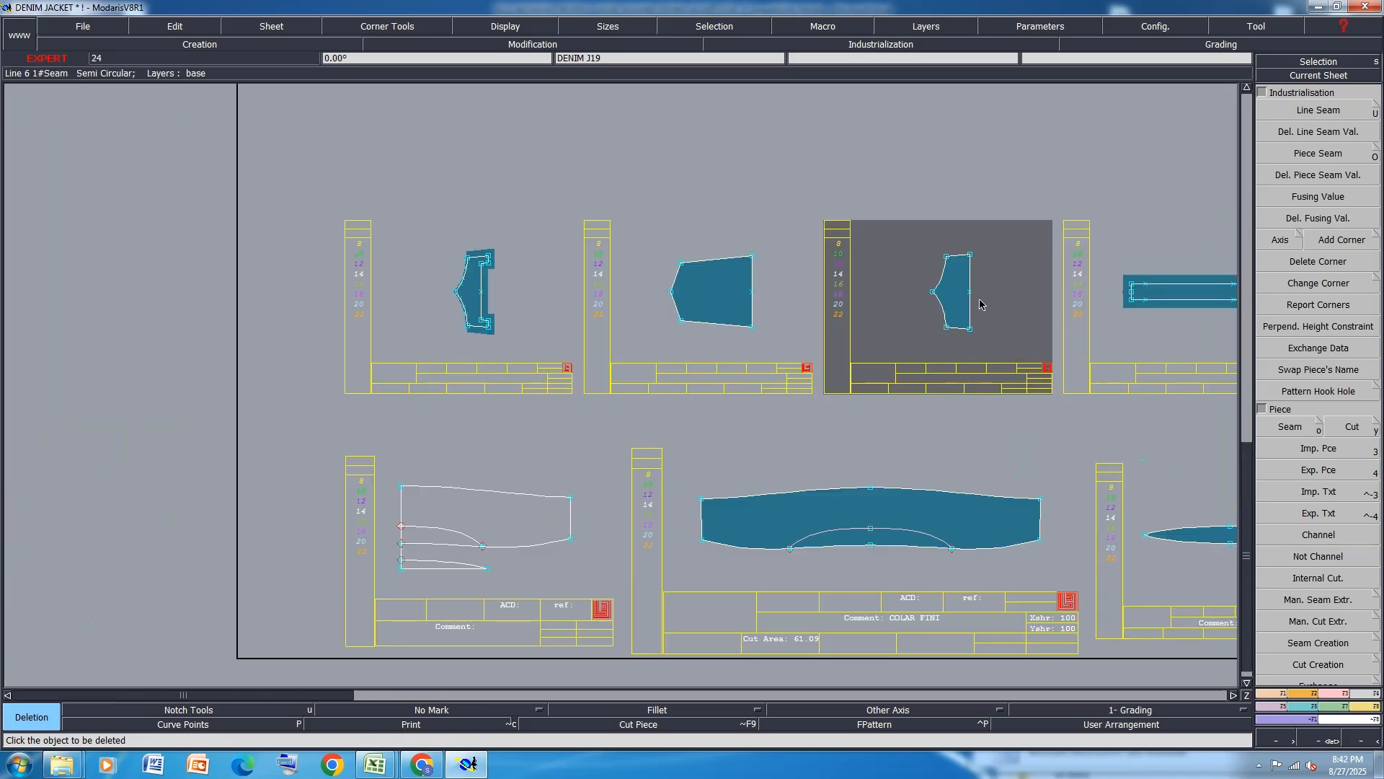
scroll(983, 385, up, 1)
key(e)
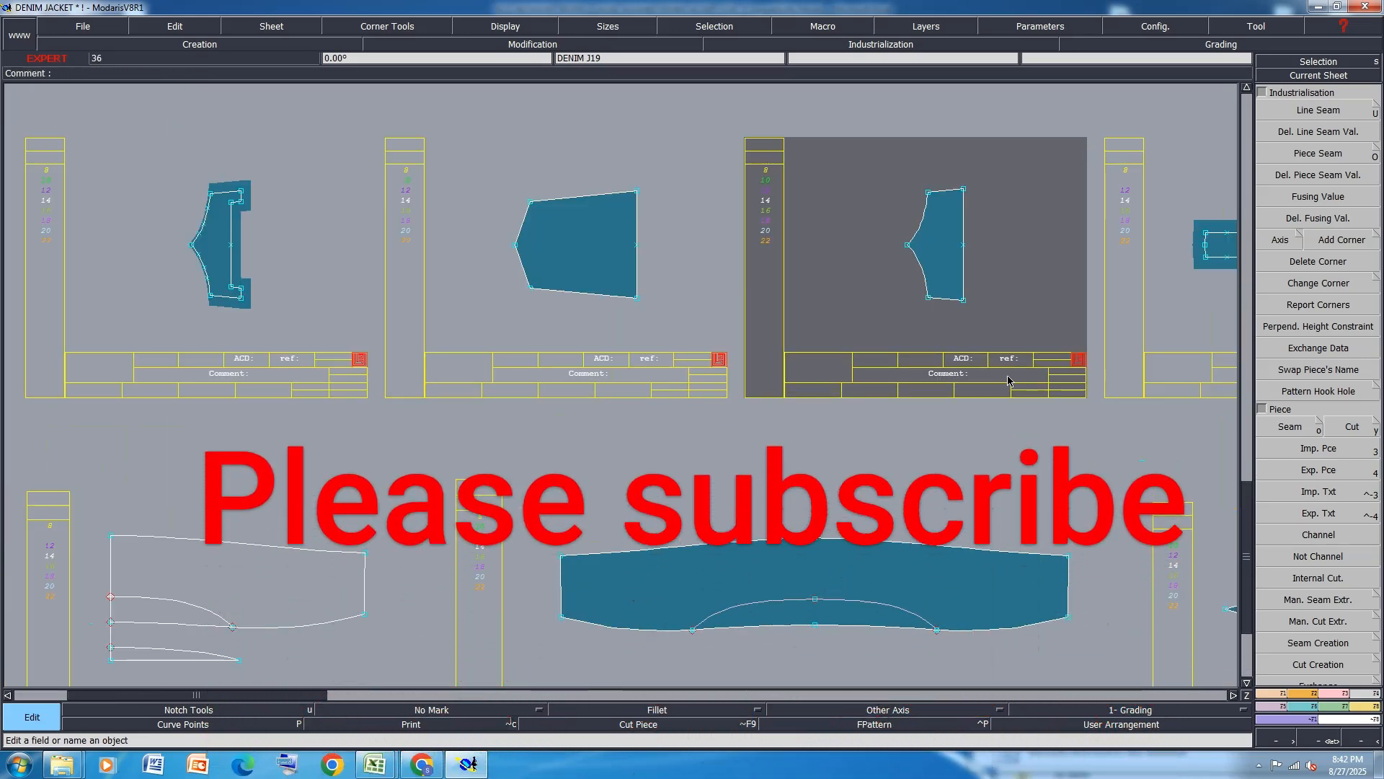
click(1001, 376)
text(F)
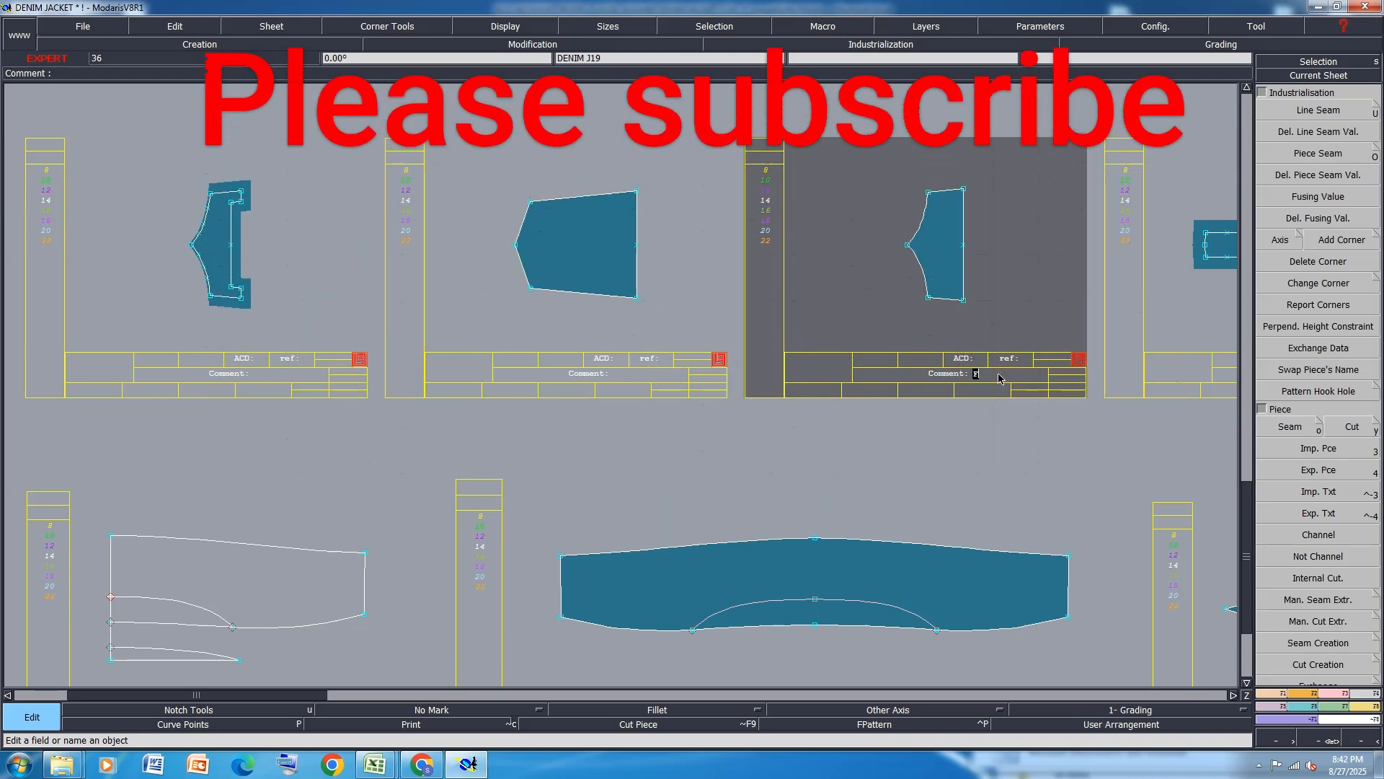
text(LAP FIN)
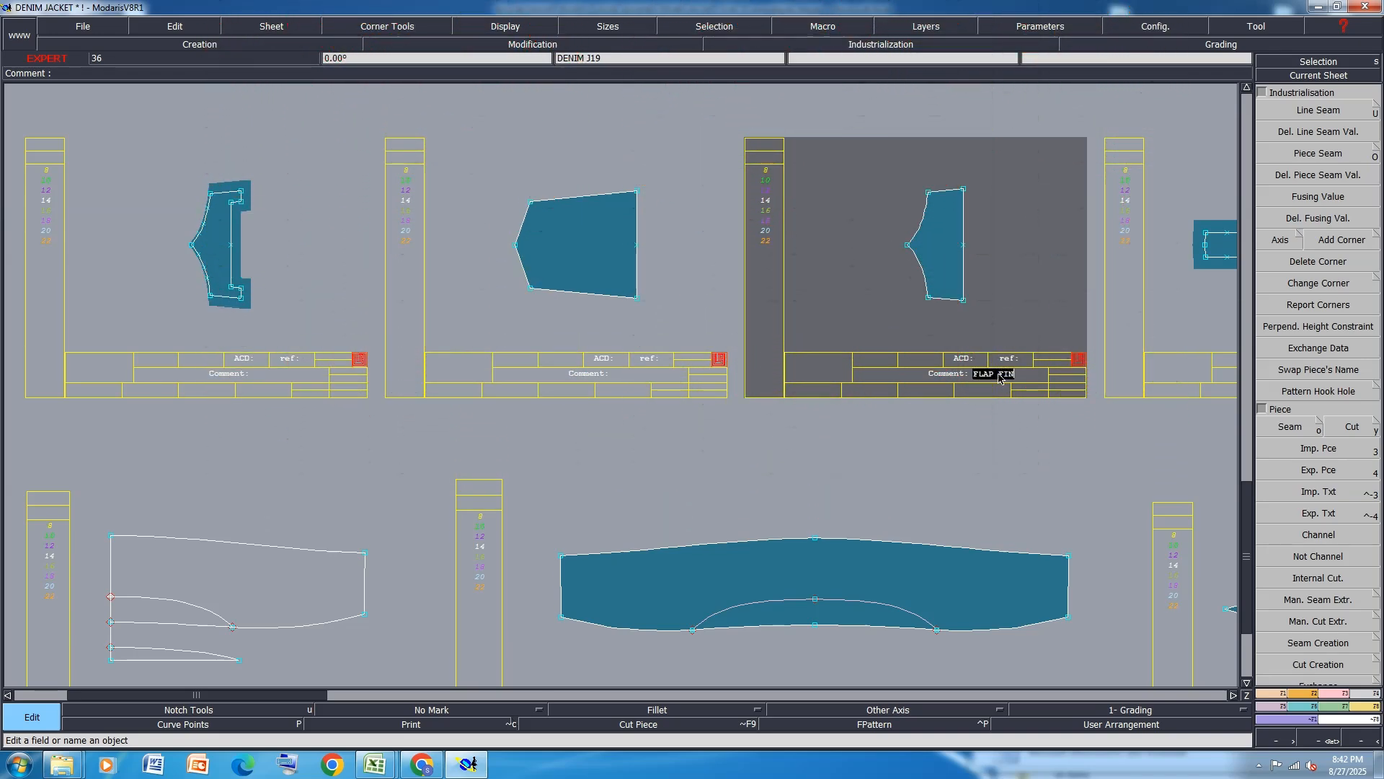
text(ISH)
key(Return)
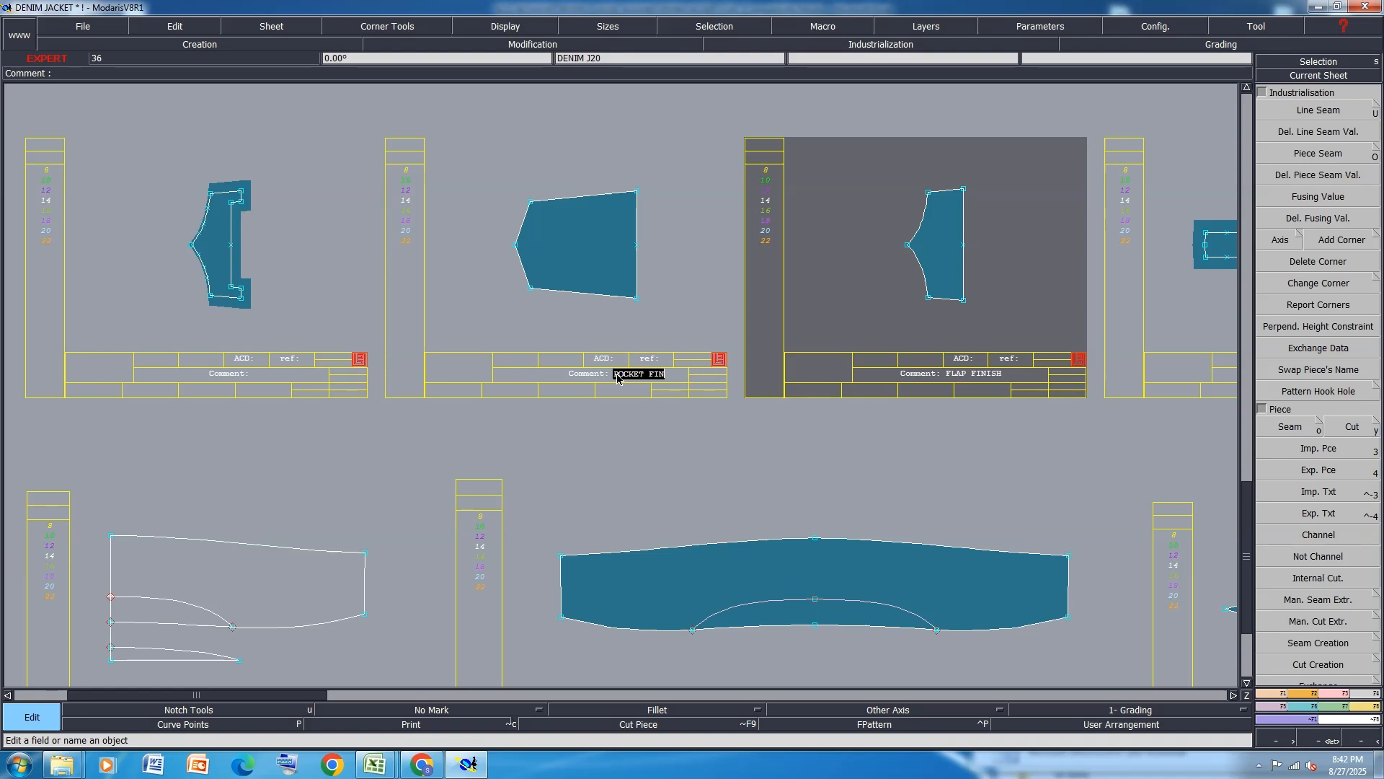
key(Return)
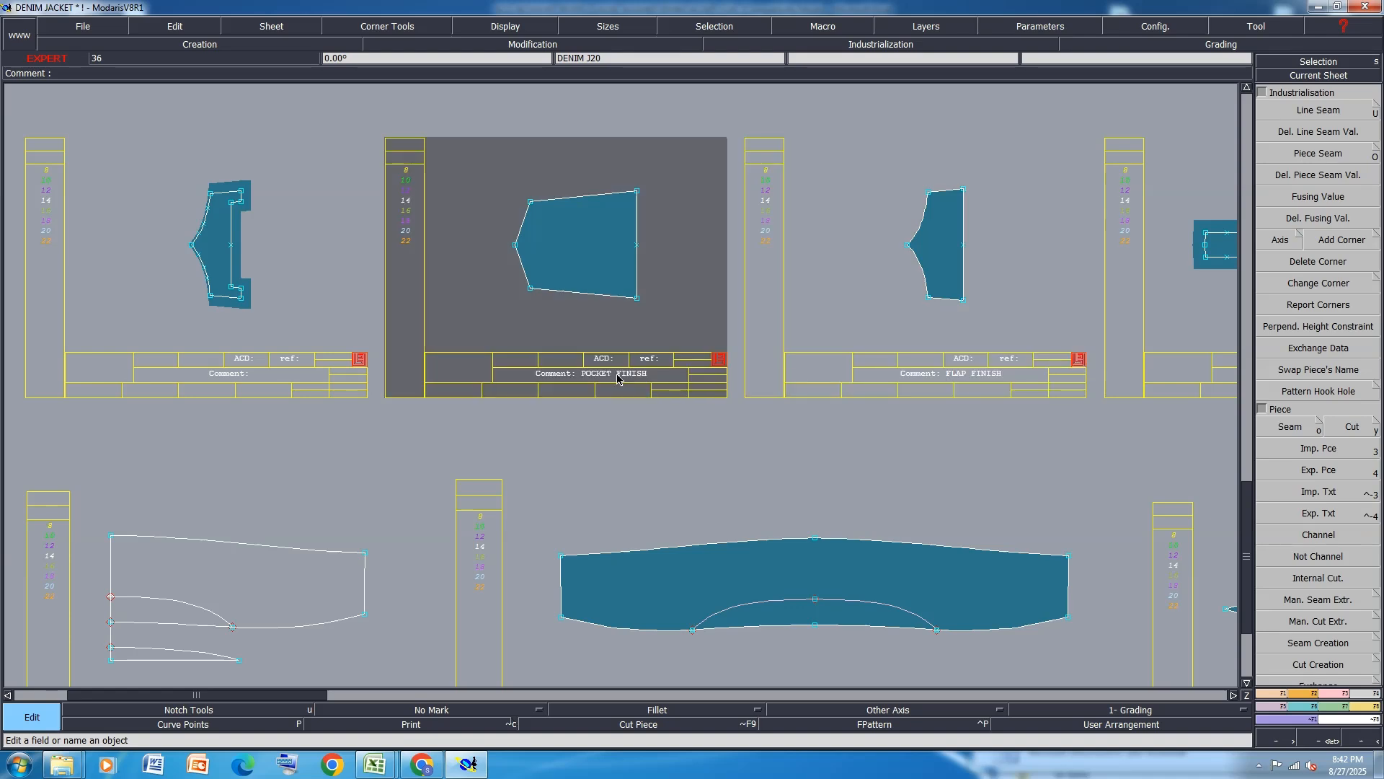
Copy the POCKET FINISH and FLAP FINISH sheets, placing both copies in the space below the originals.
key(ctrl+c)
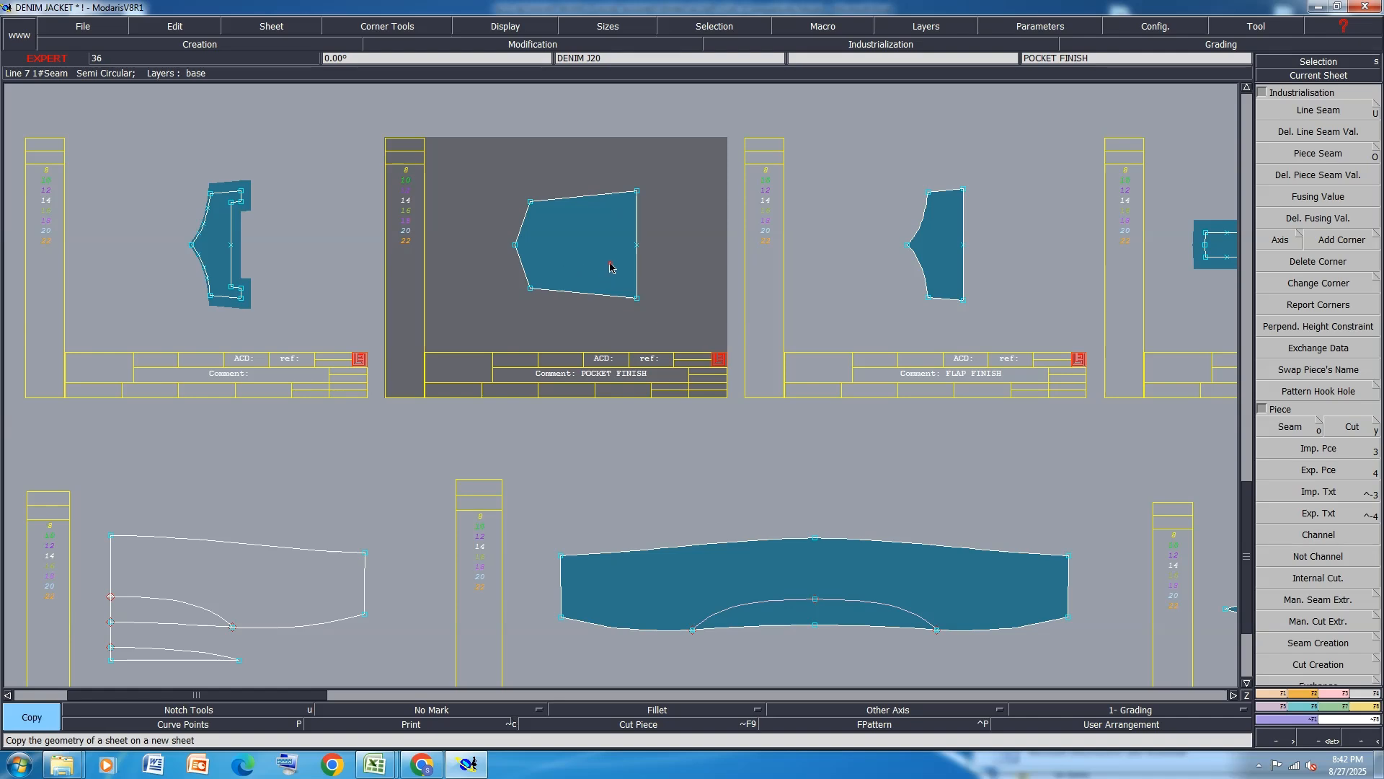
click(610, 265)
click(262, 464)
click(955, 257)
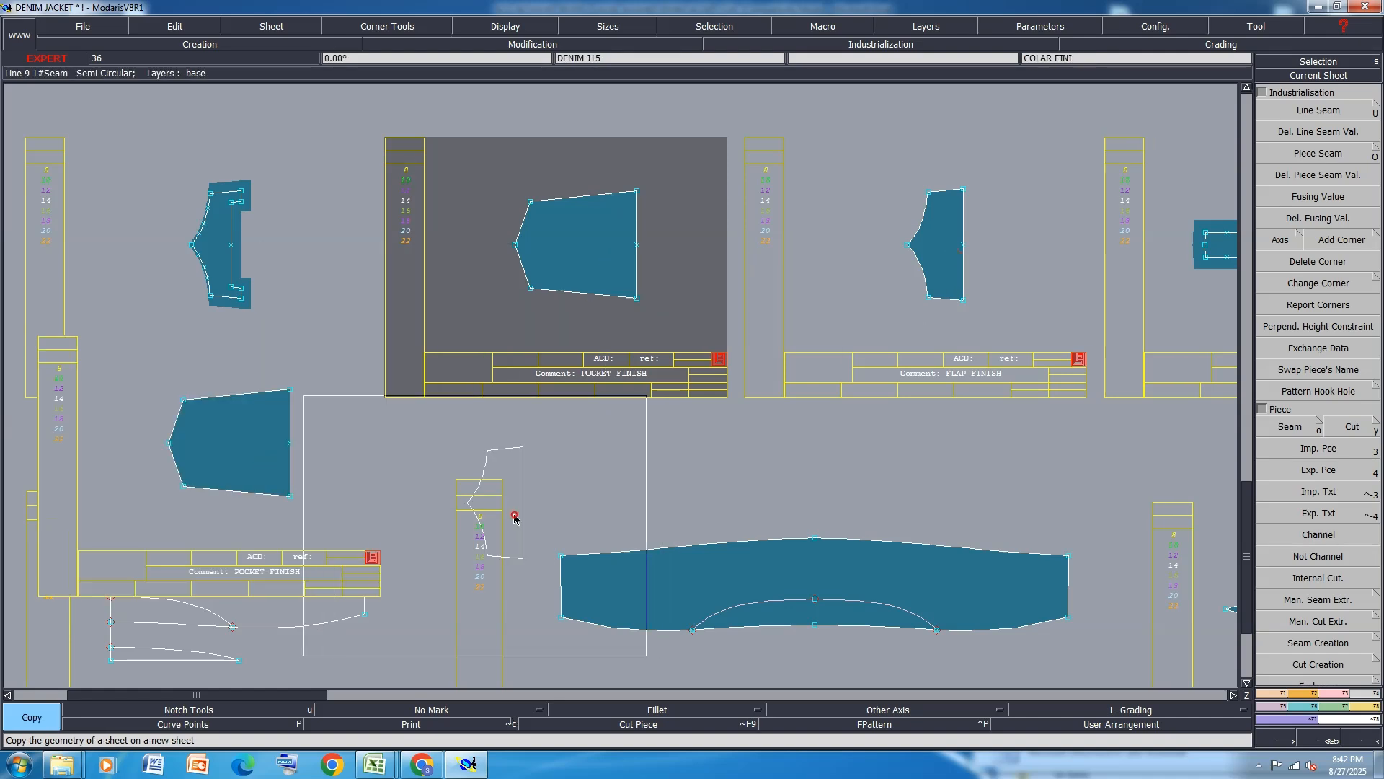
click(513, 519)
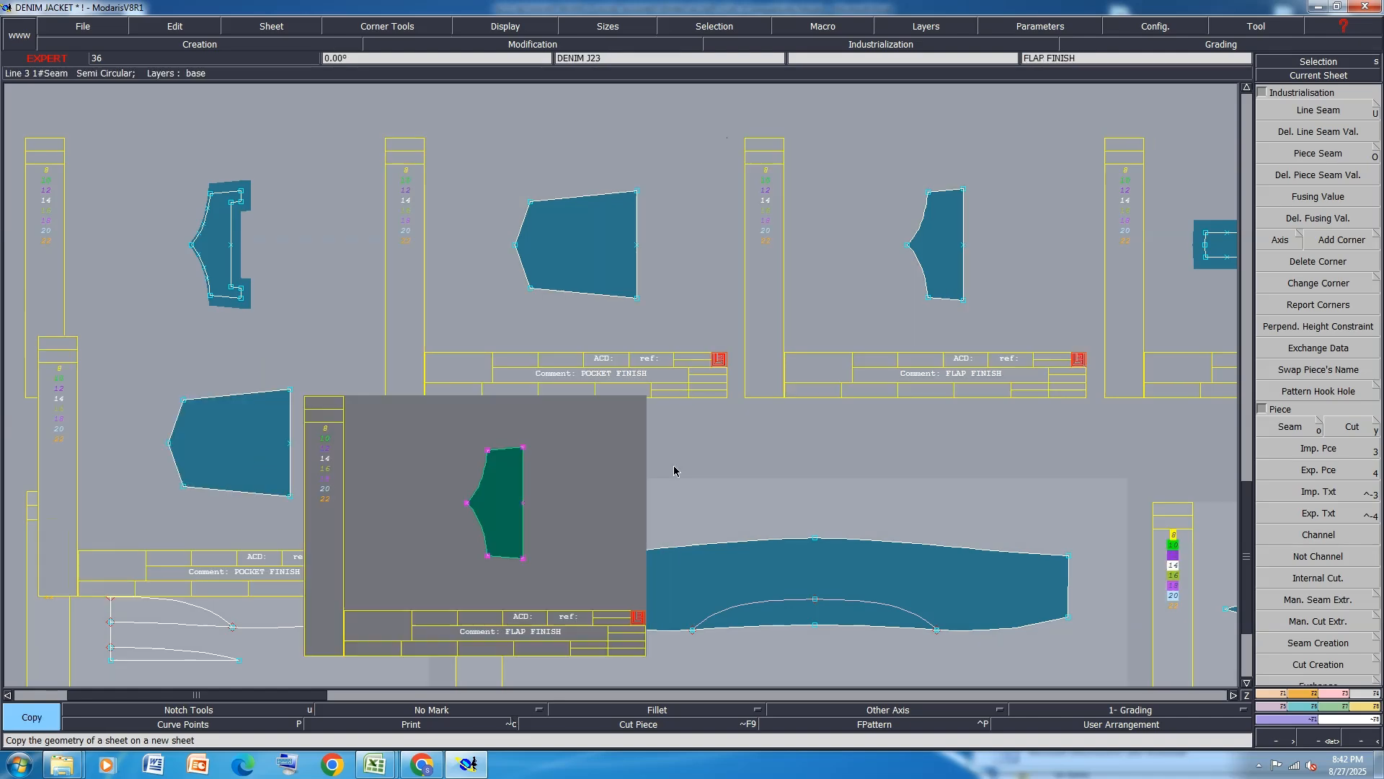
Give every edge of the copied flap piece DENIM J23 a 1.20 cm line seam allowance.
click(1320, 112)
click(508, 442)
text(1.20)
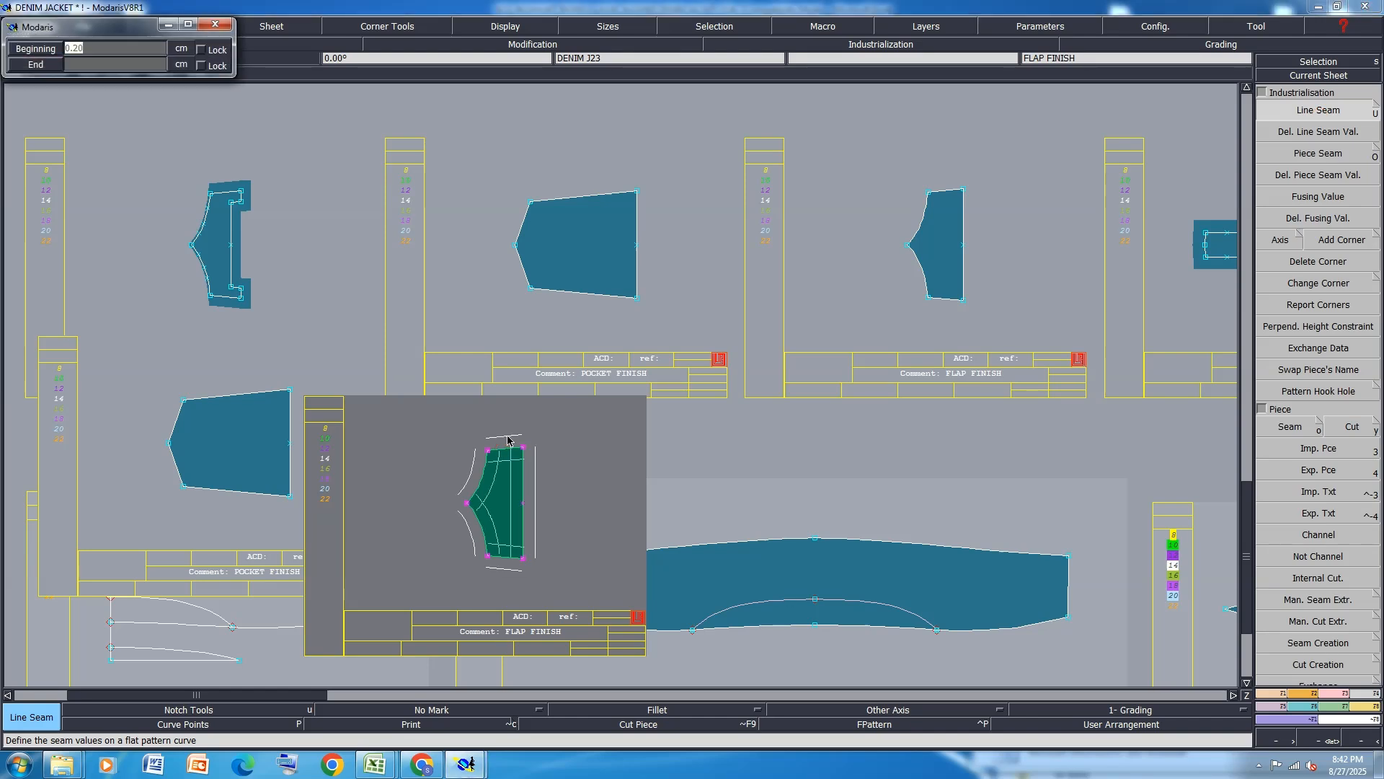
key(Return)
text(1)
key(Return)
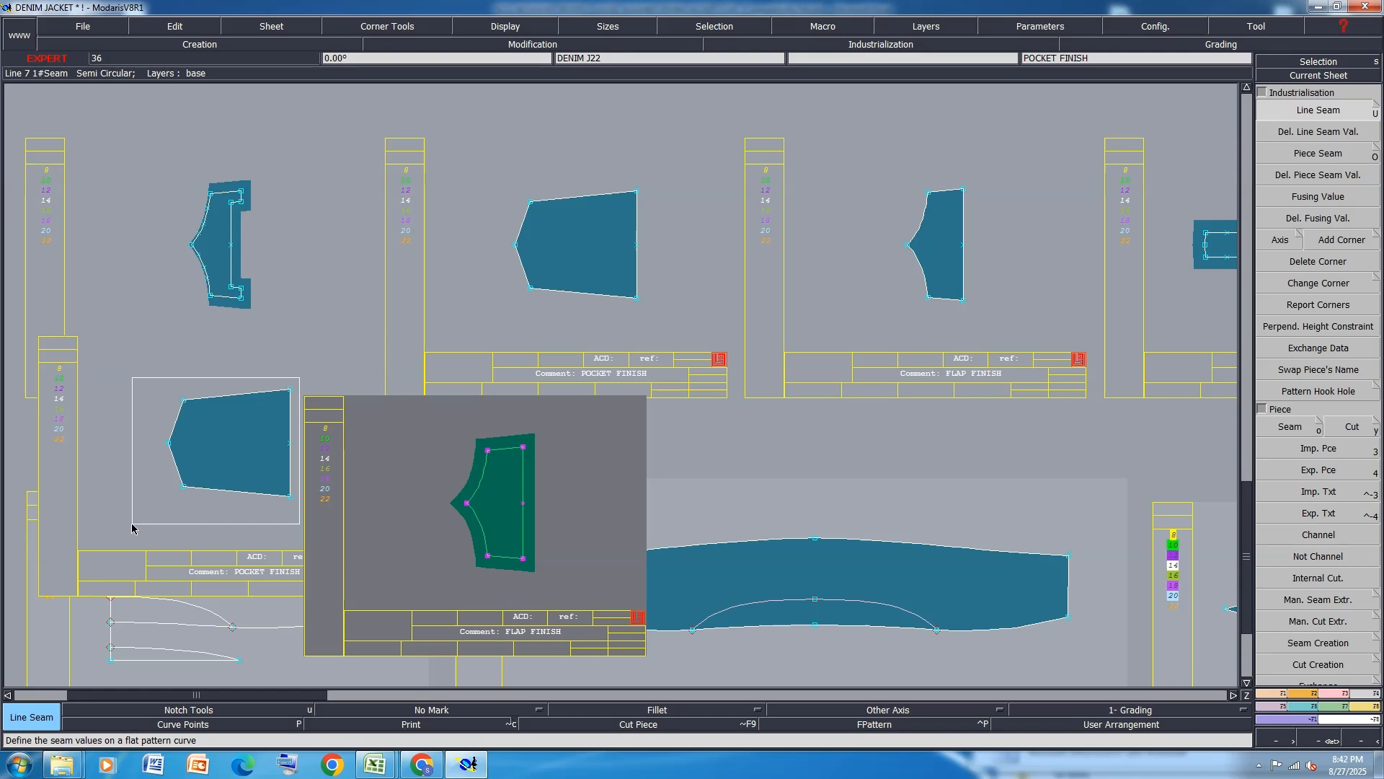
Give every edge of the copied pocket piece DENIM J22 a 1.20 cm line seam allowance.
click(211, 485)
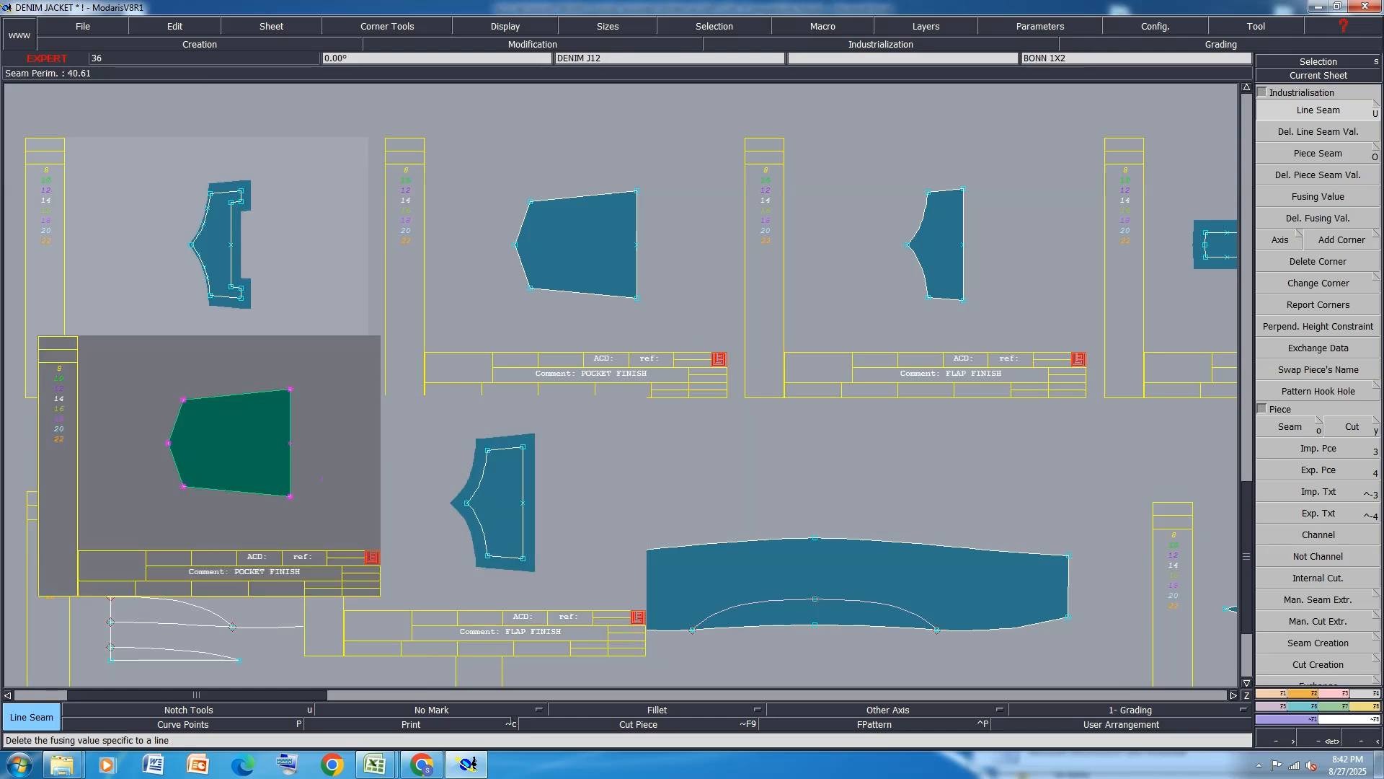
click(259, 382)
text(1.20)
key(Return)
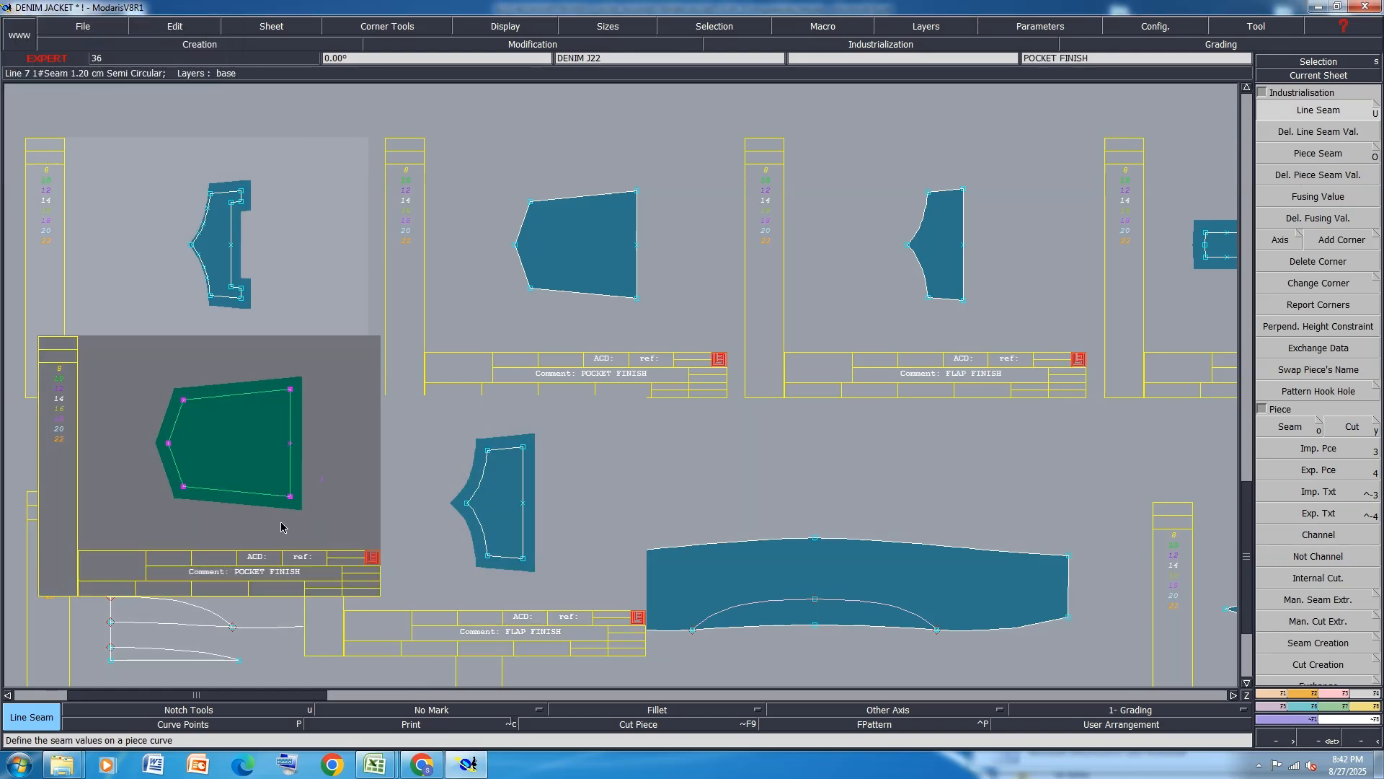
Change the copied pocket's comment to POCKET 1X2 and replace the copied flap's comment with its cut label beginning FLAP 1.
key(e)
click(313, 573)
key(ctrl+a)
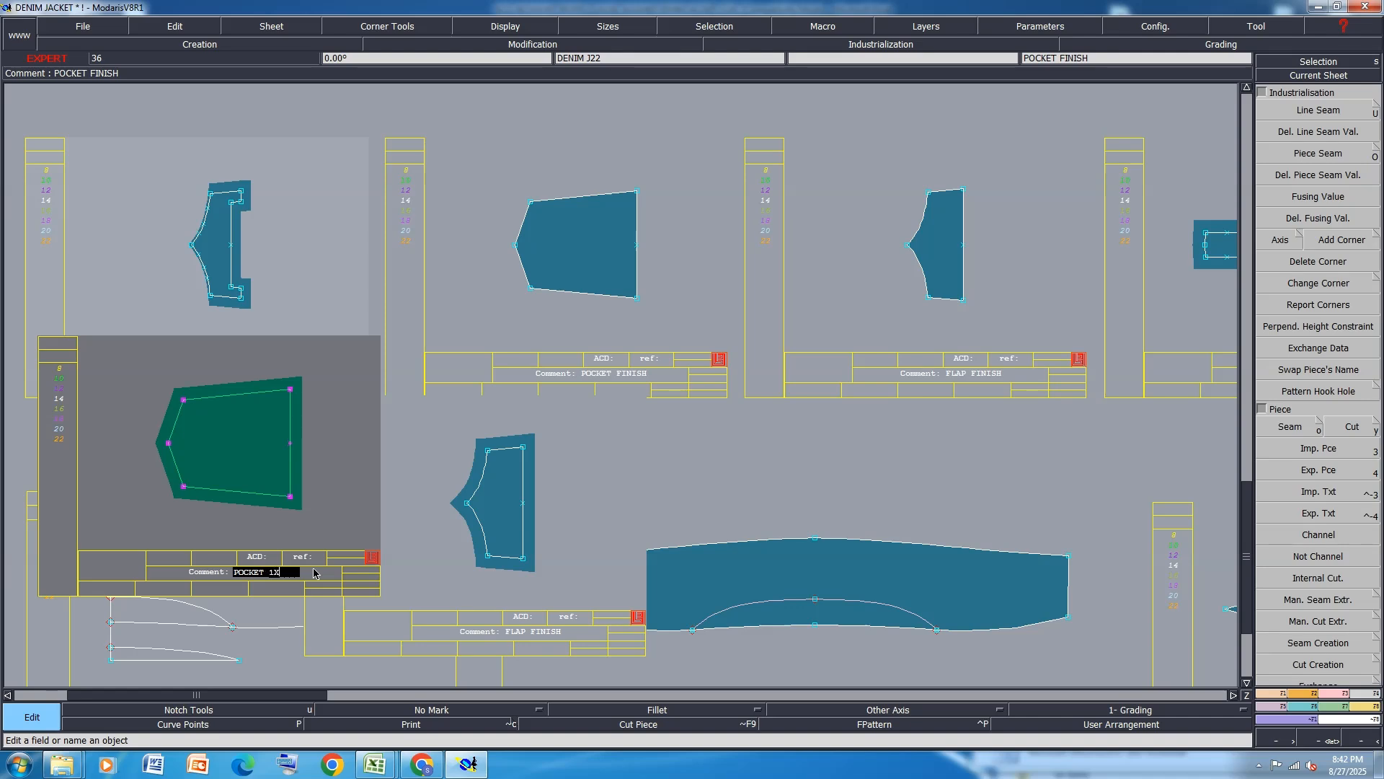
key(Return)
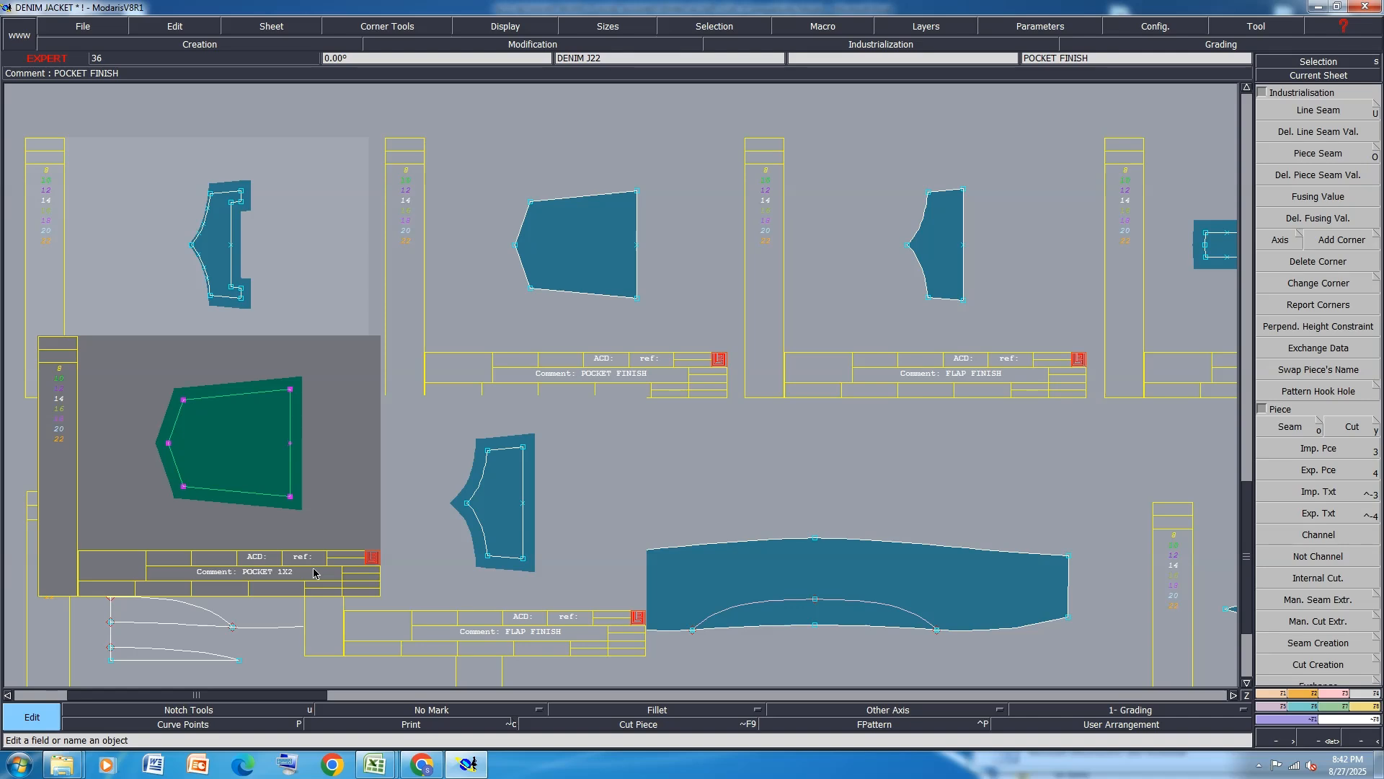
click(571, 633)
key(ctrl+a)
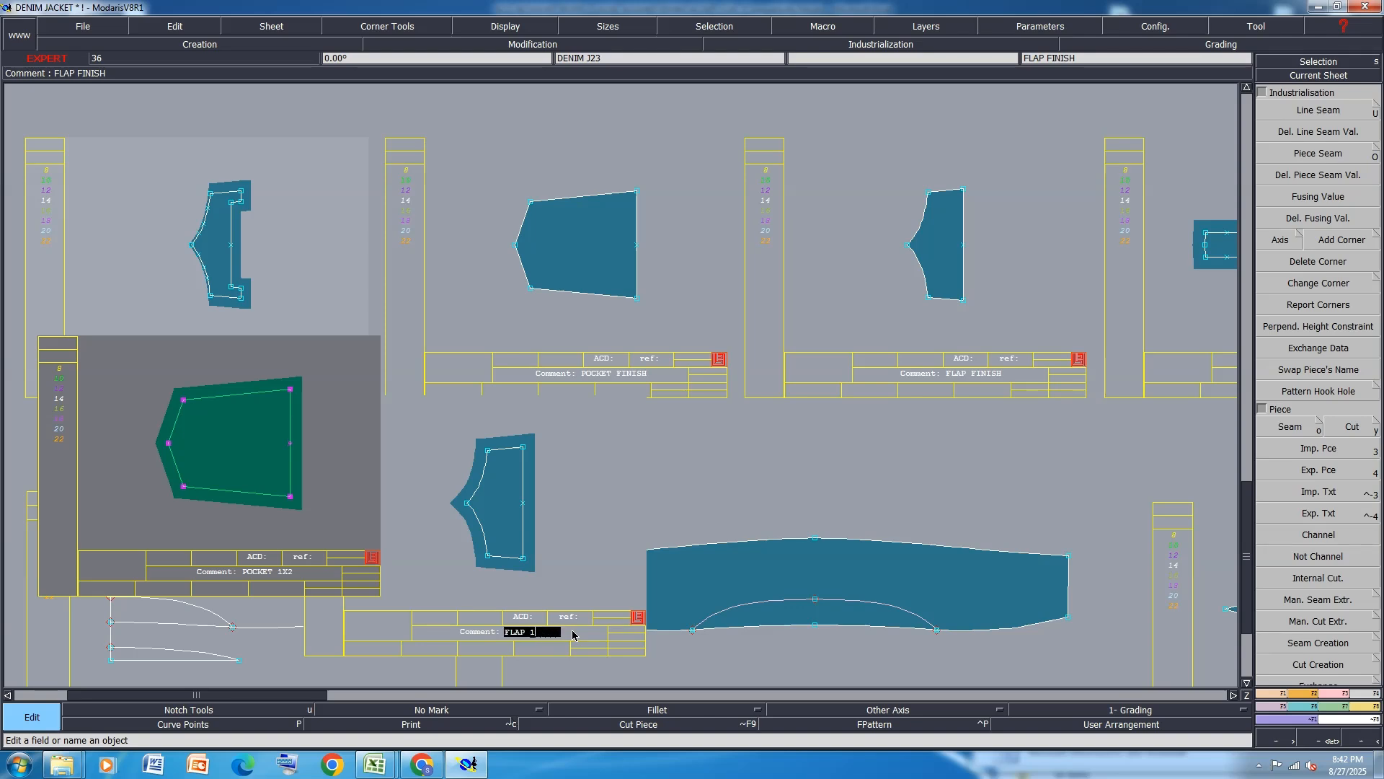
key(Return)
Arrange all sheets automatically and save the DENIM JACKET model, continuing past the anomaly warnings.
key(j)
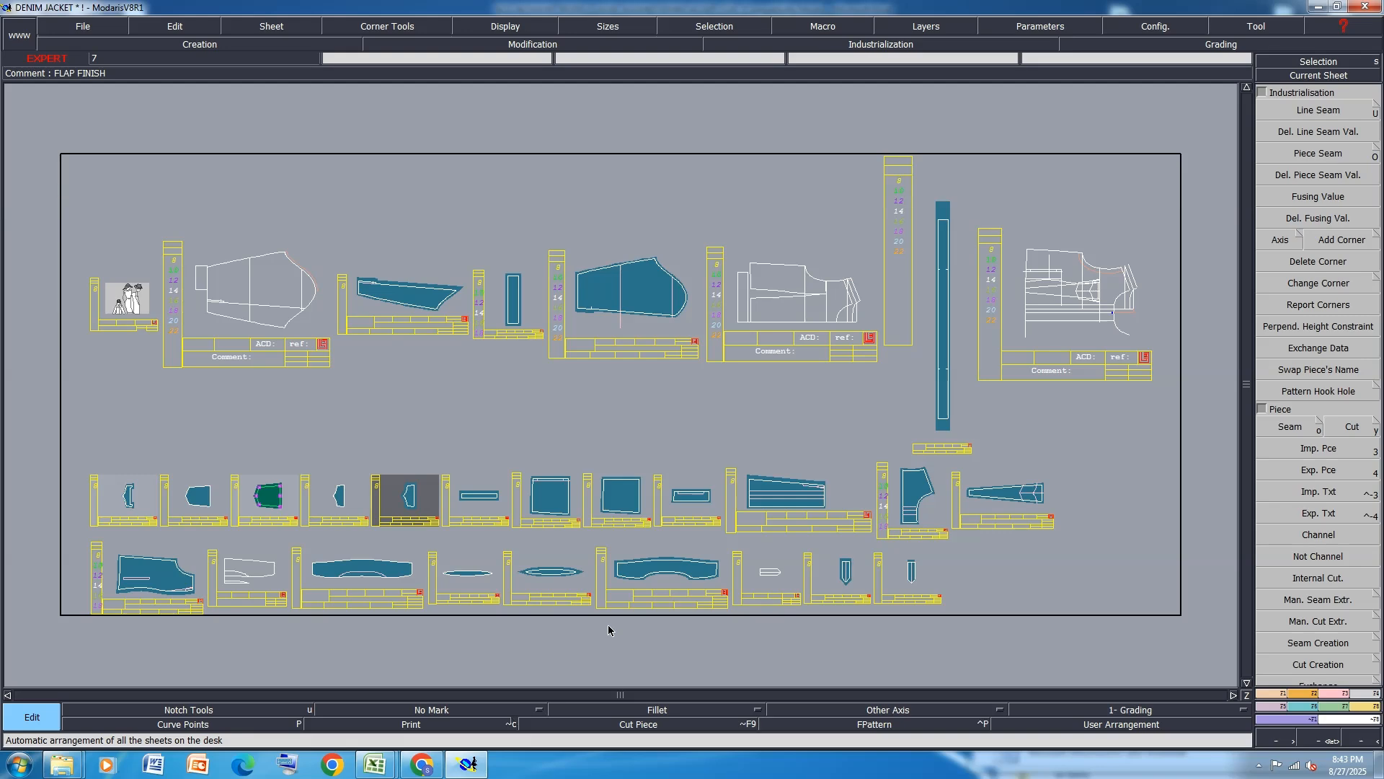
key(ctrl+s)
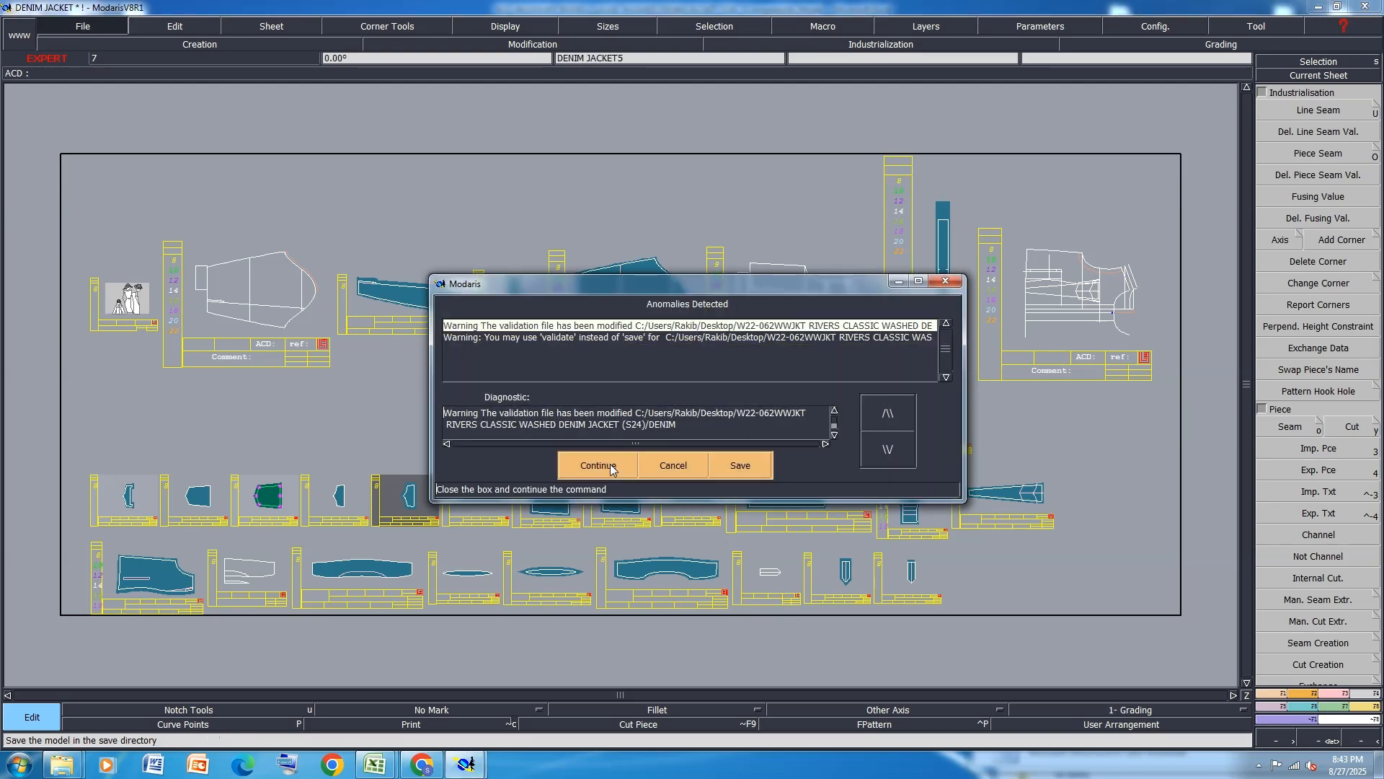
click(610, 465)
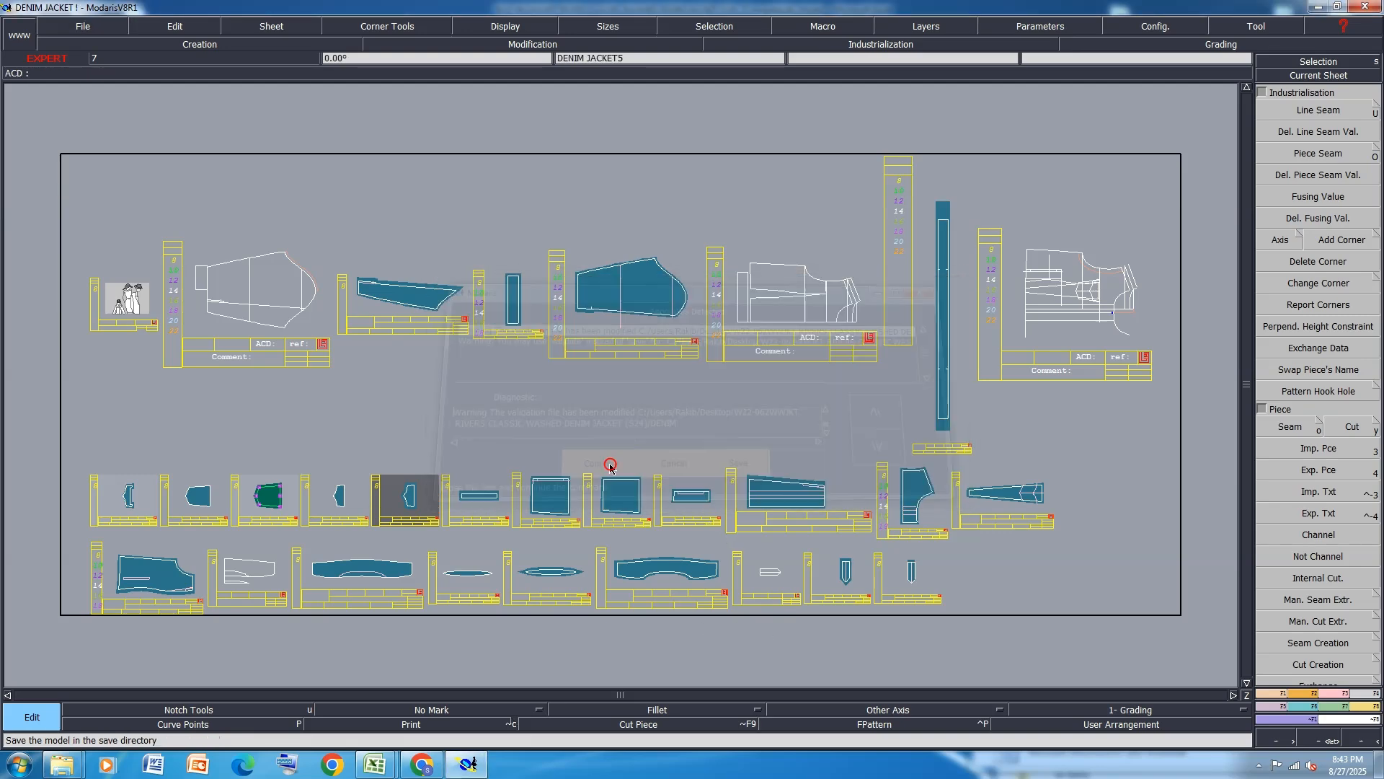
Rotate the two wide collar sheets and the two narrow lens-shaped piece sheets by -90°.
click(681, 603)
key(F2)
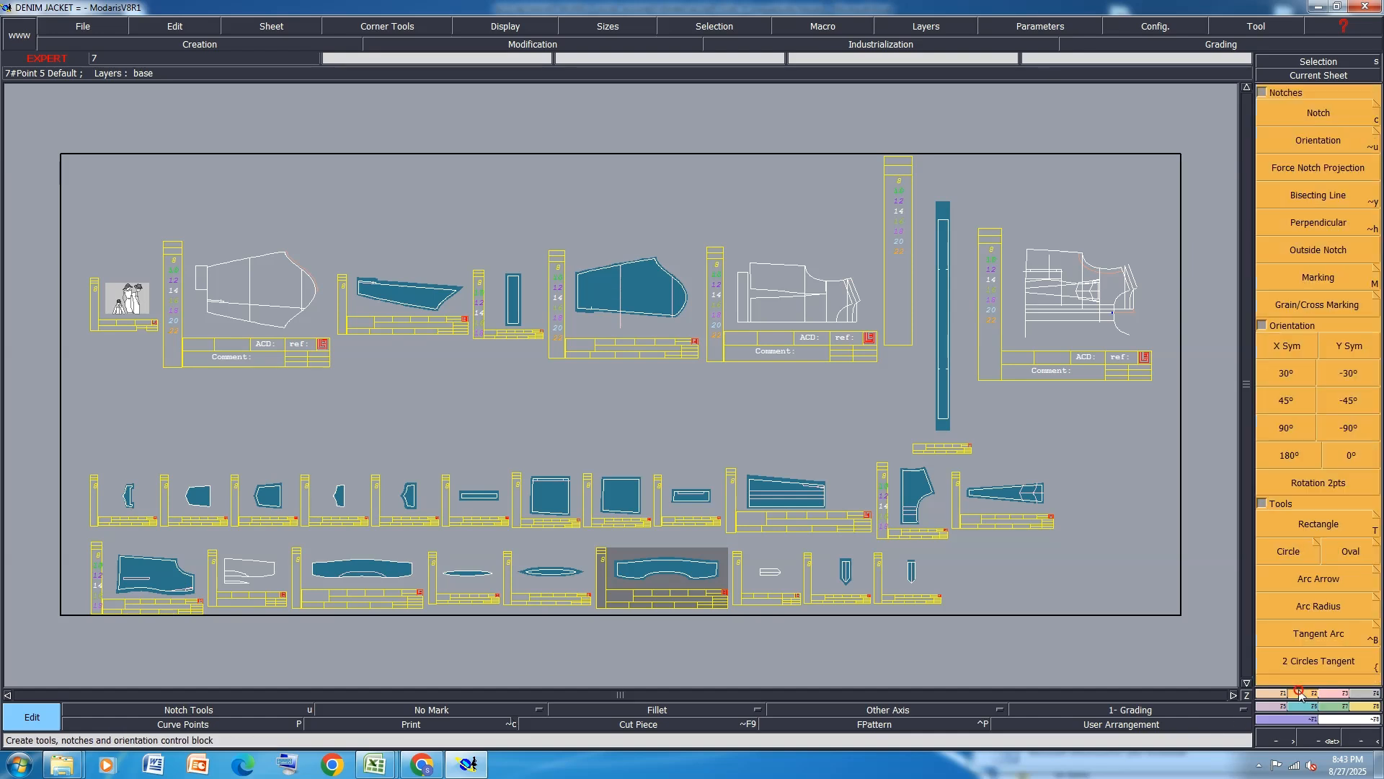
click(1348, 430)
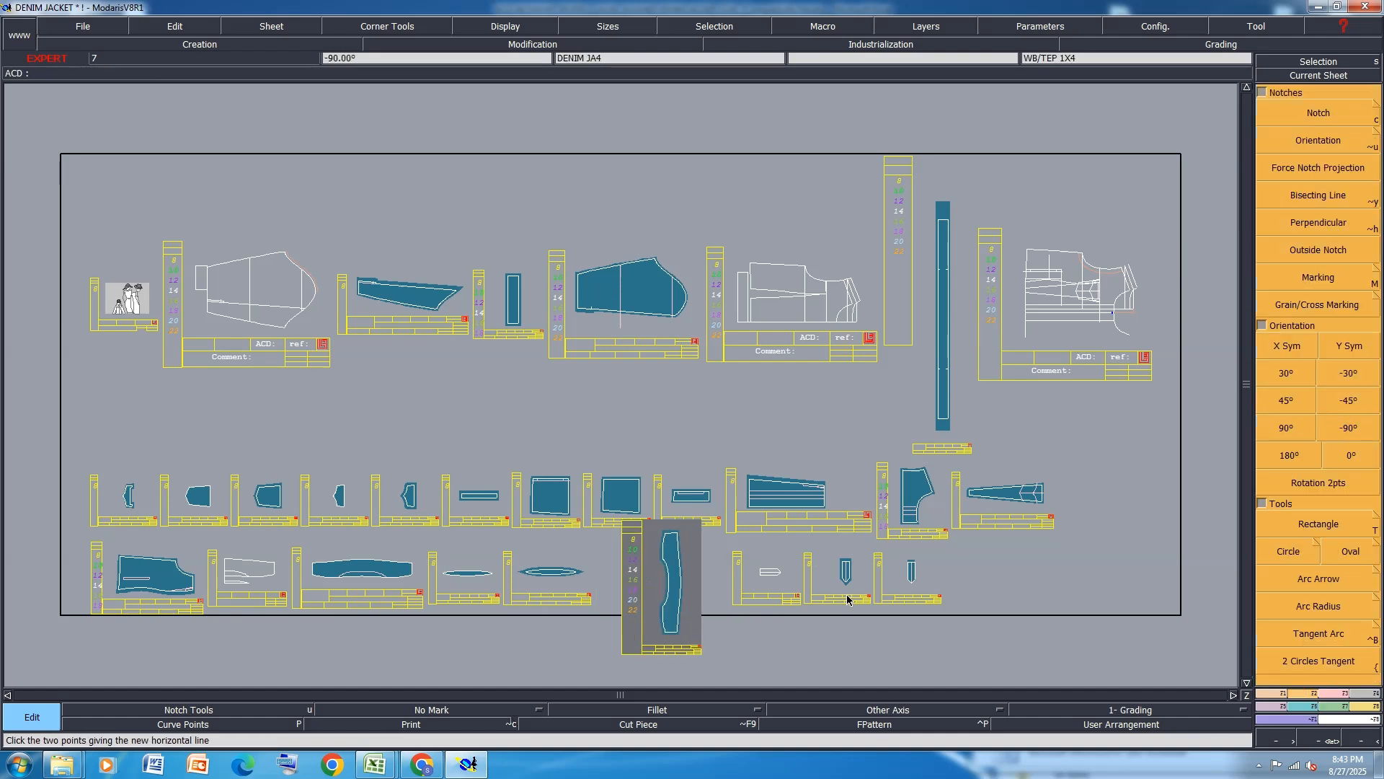
click(584, 590)
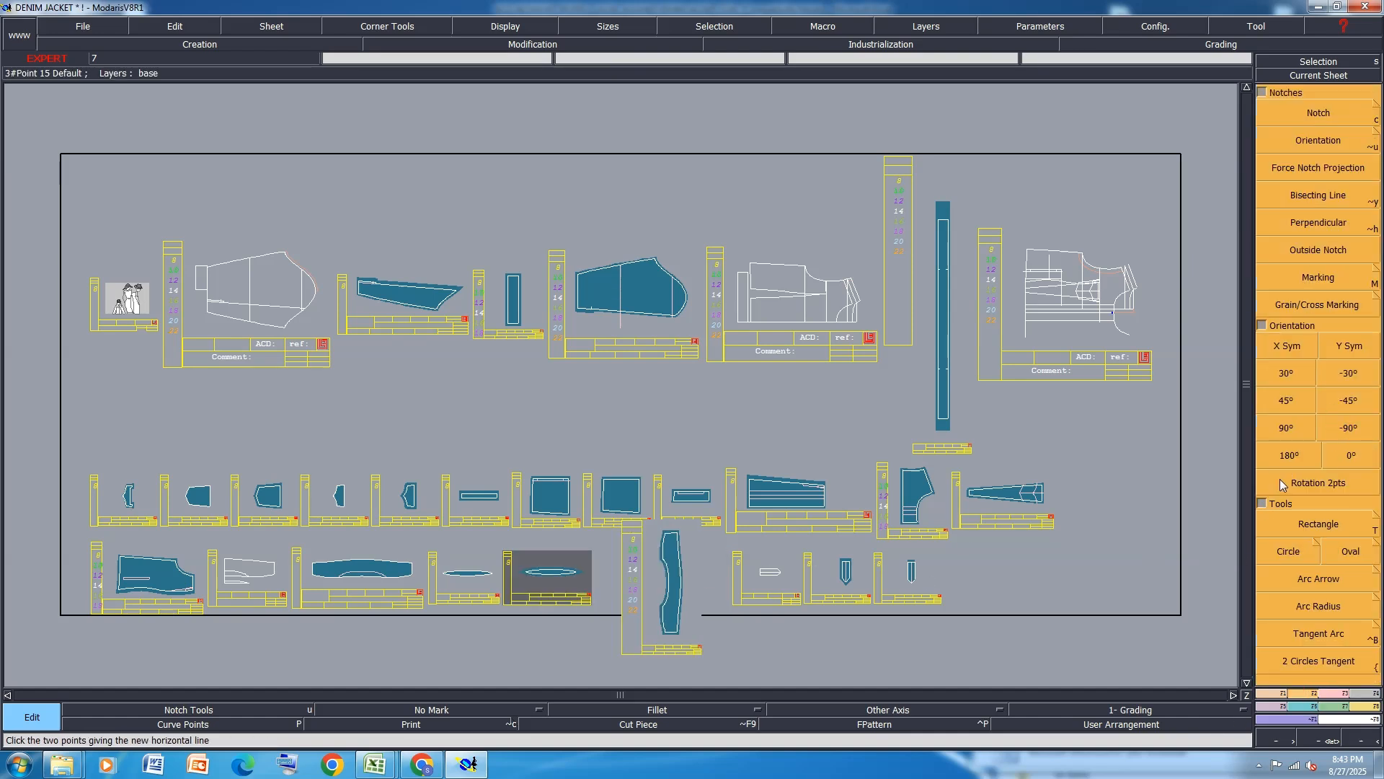
click(1349, 429)
click(490, 597)
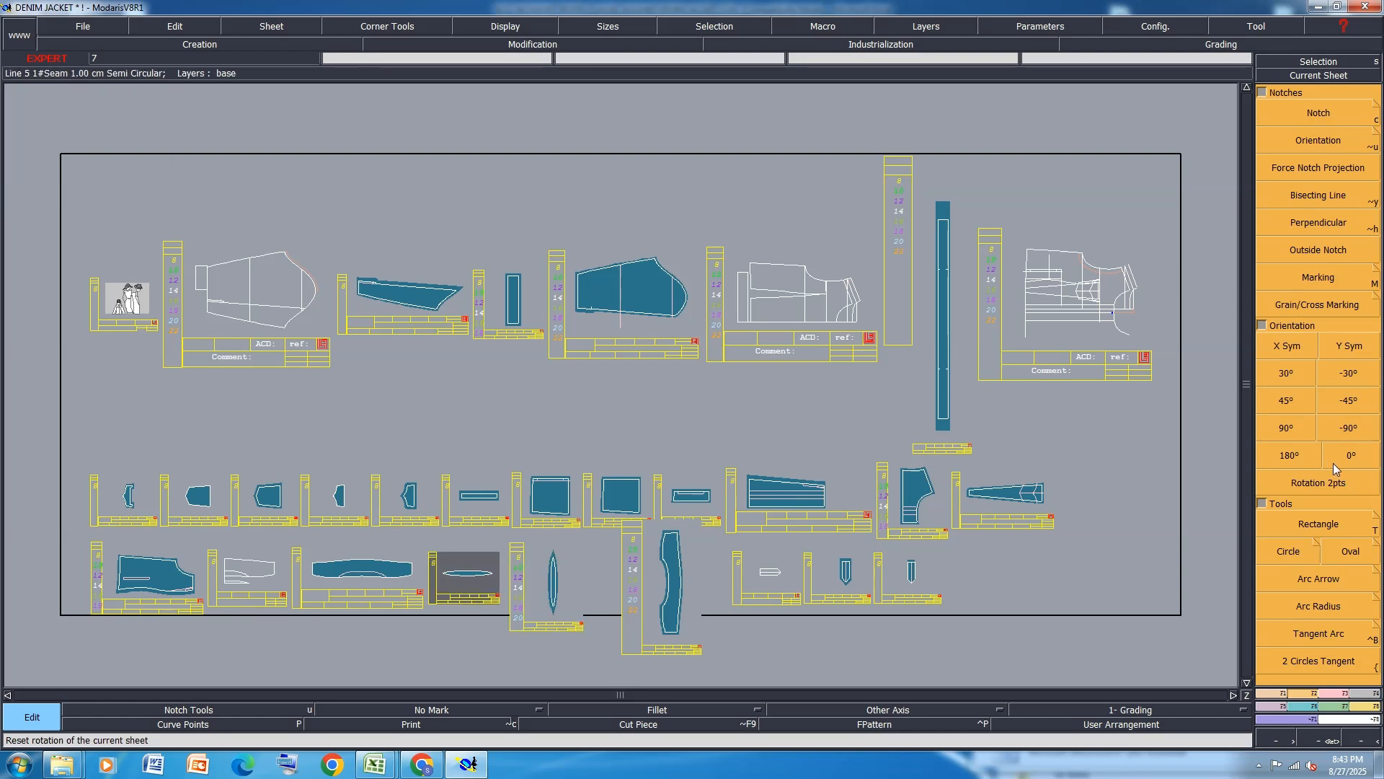
click(1348, 429)
click(360, 573)
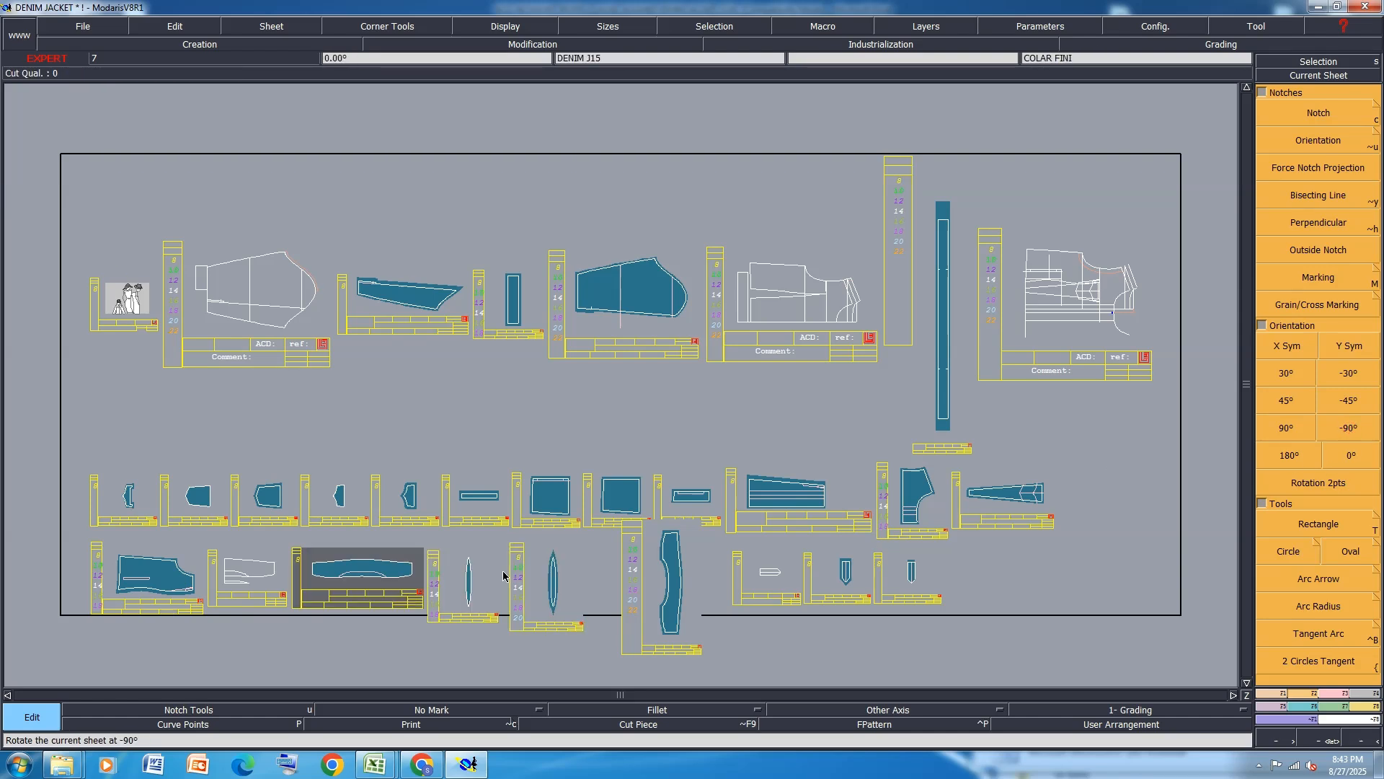
click(1345, 427)
Rearrange all the sheets automatically around the rotated pieces and save the model again, continuing past the warnings.
key(7)
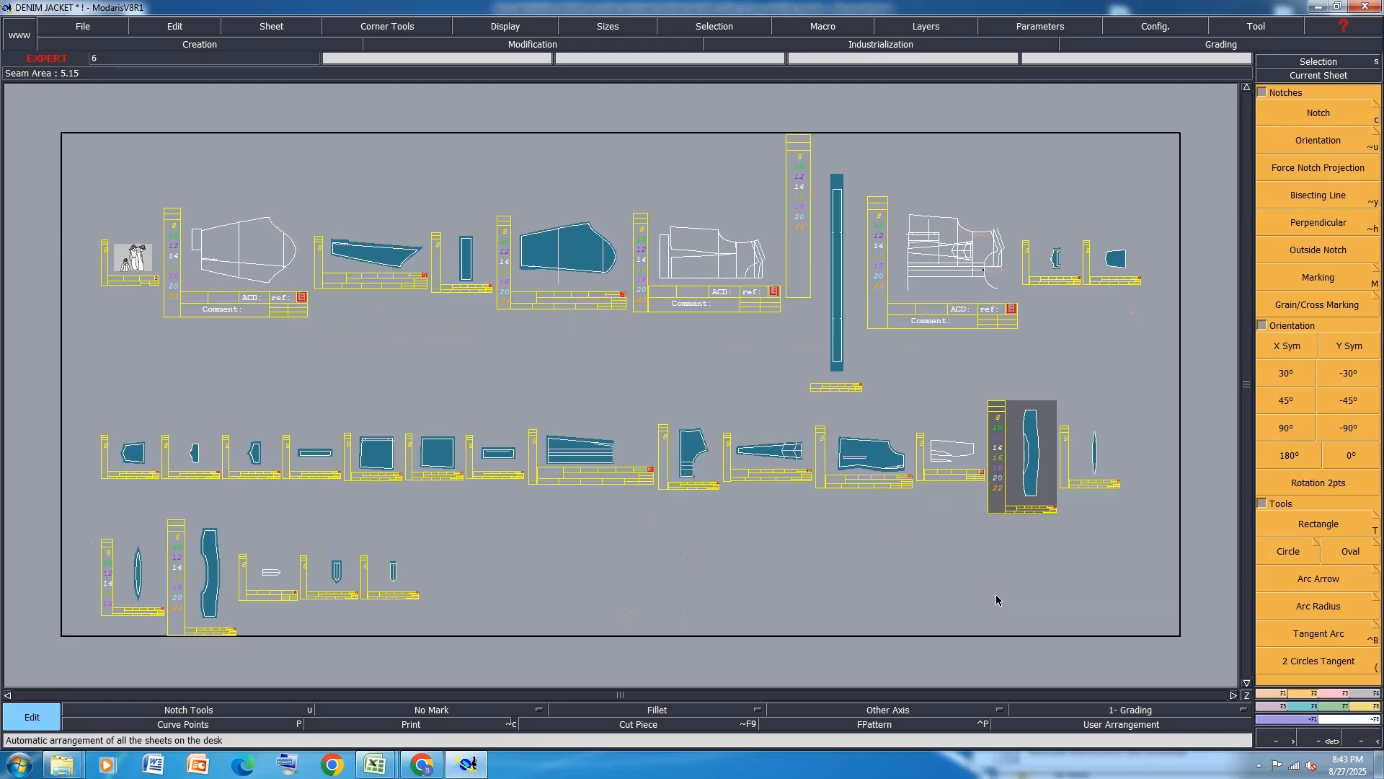
key(ctrl+s)
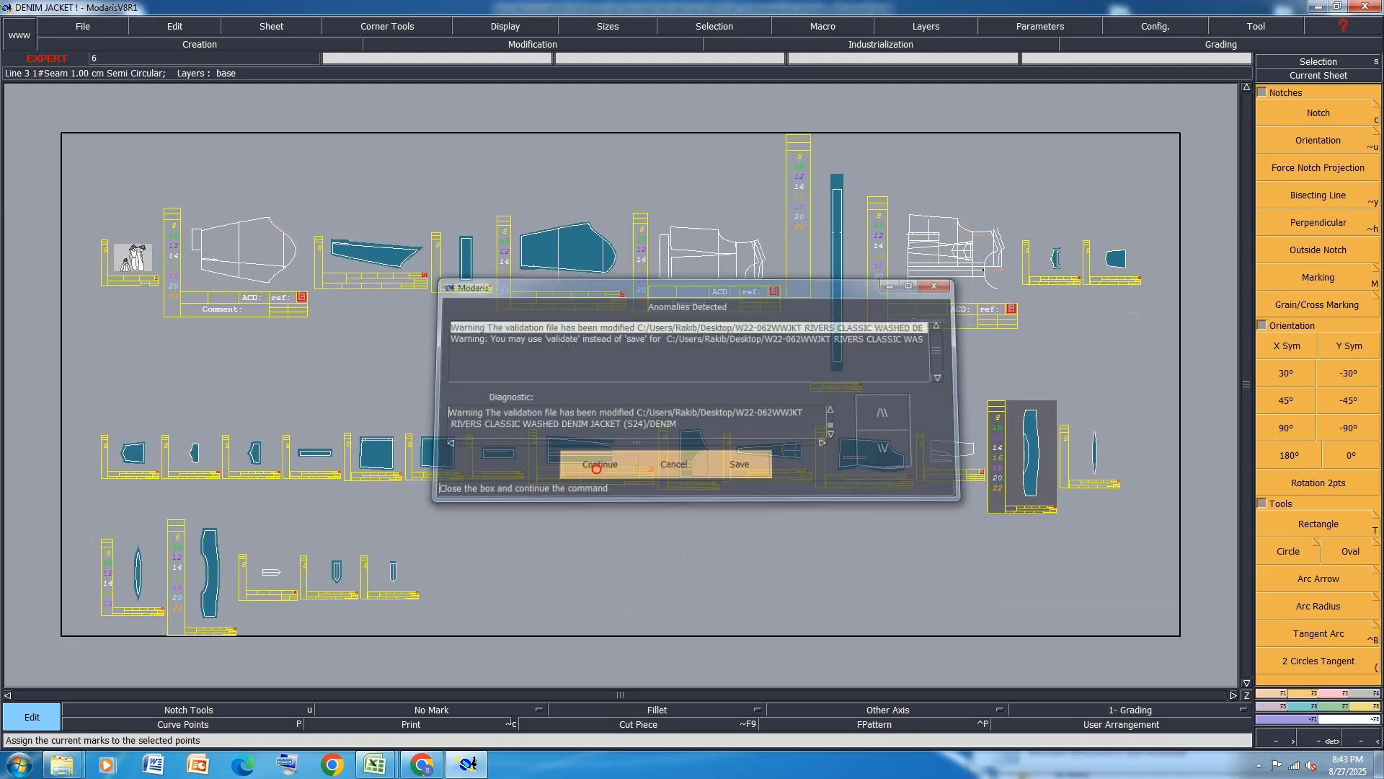
click(586, 550)
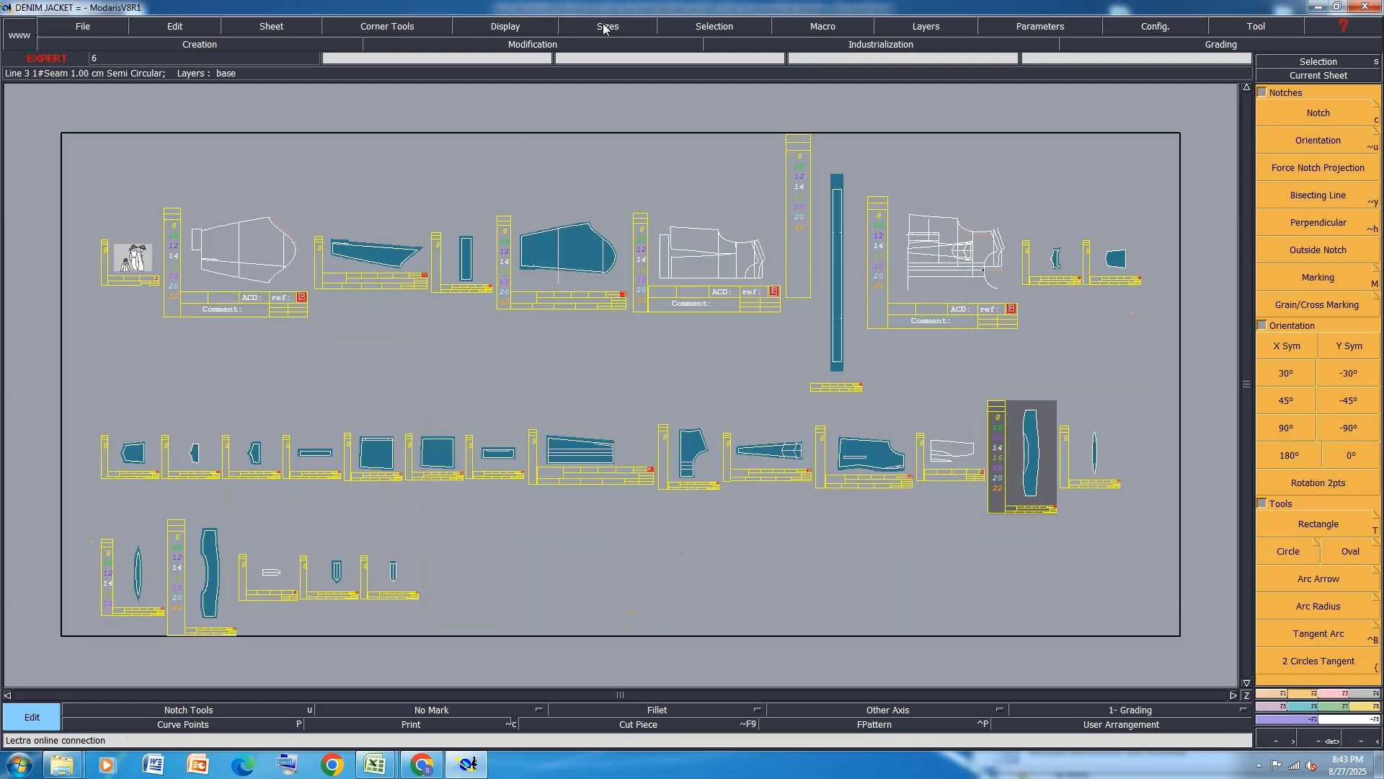
Isolate sheet DENIM JACKET3 and extract its yoke section as a seam piece, including the slanted shoulder line as an internal line.
key(F8)
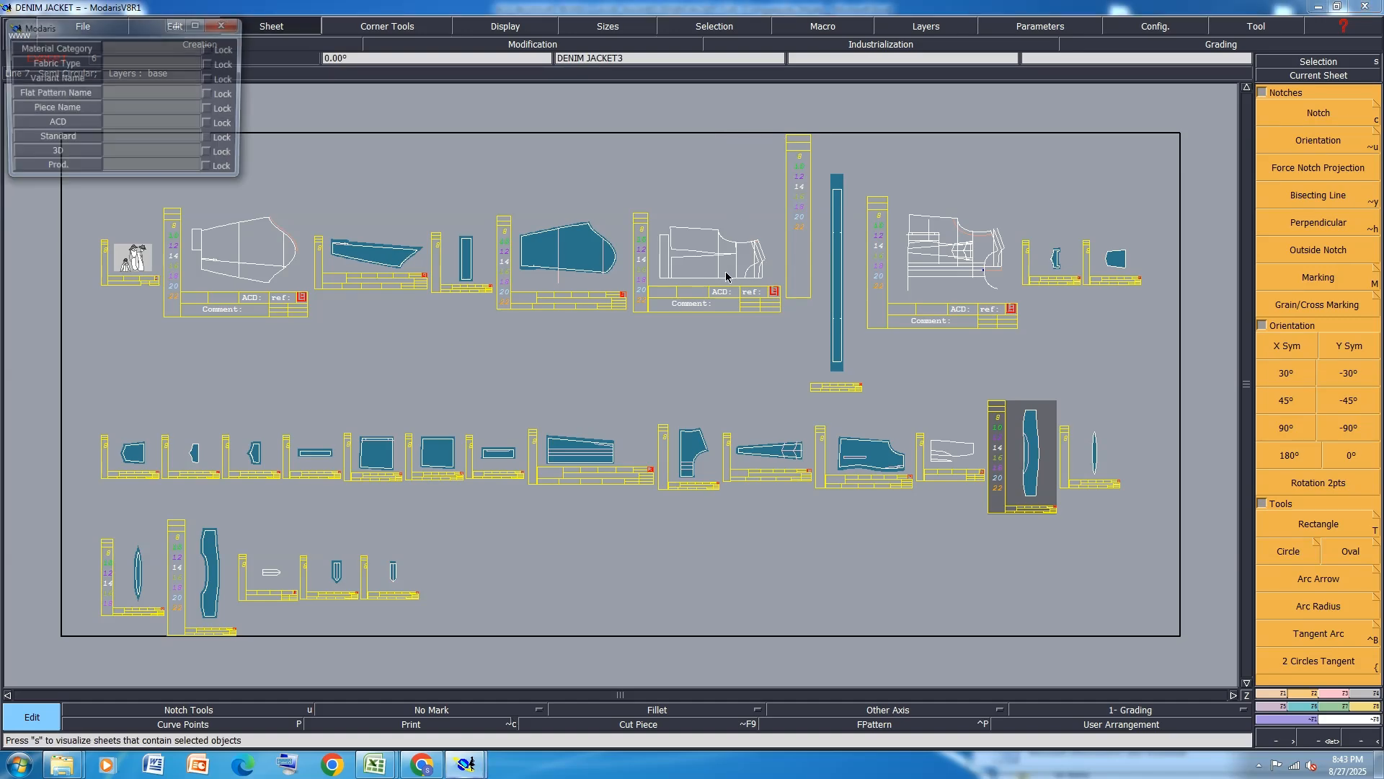
click(725, 272)
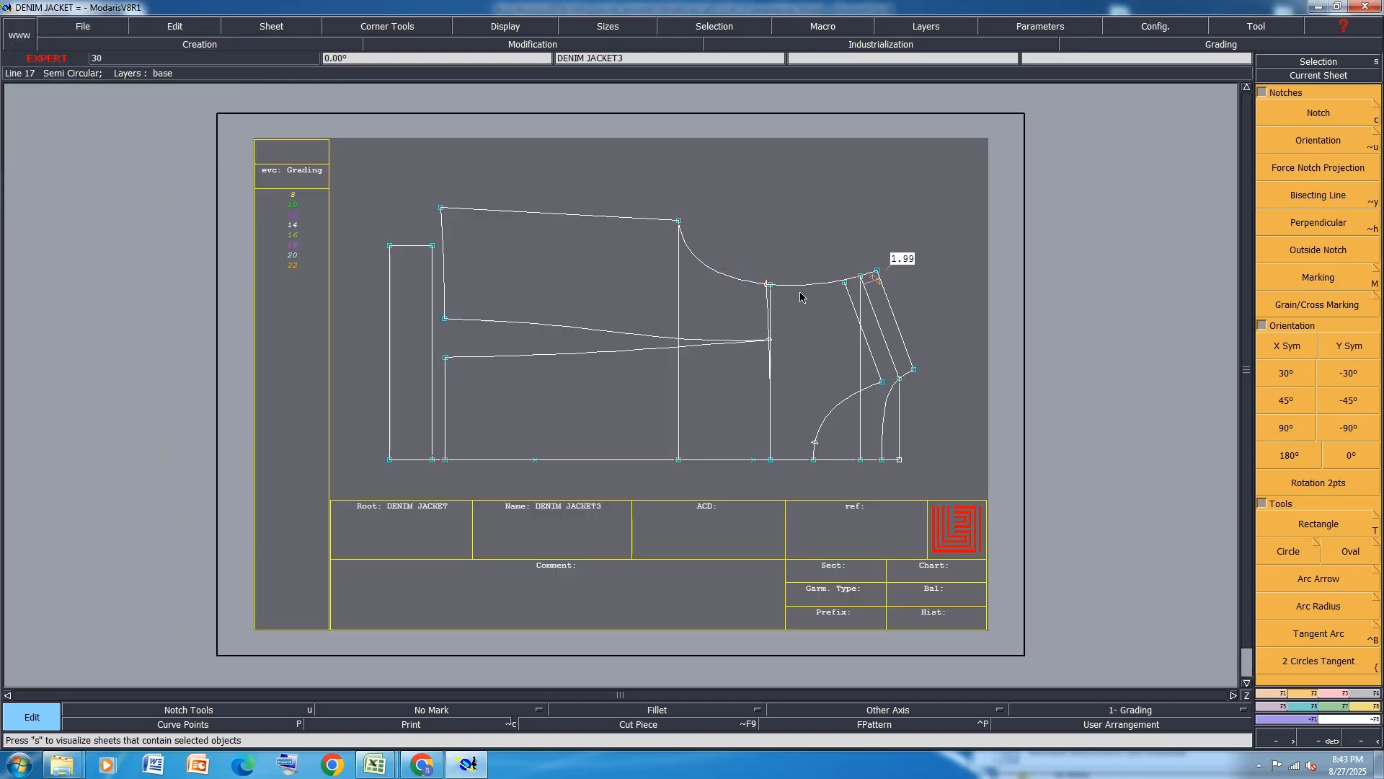
click(885, 339)
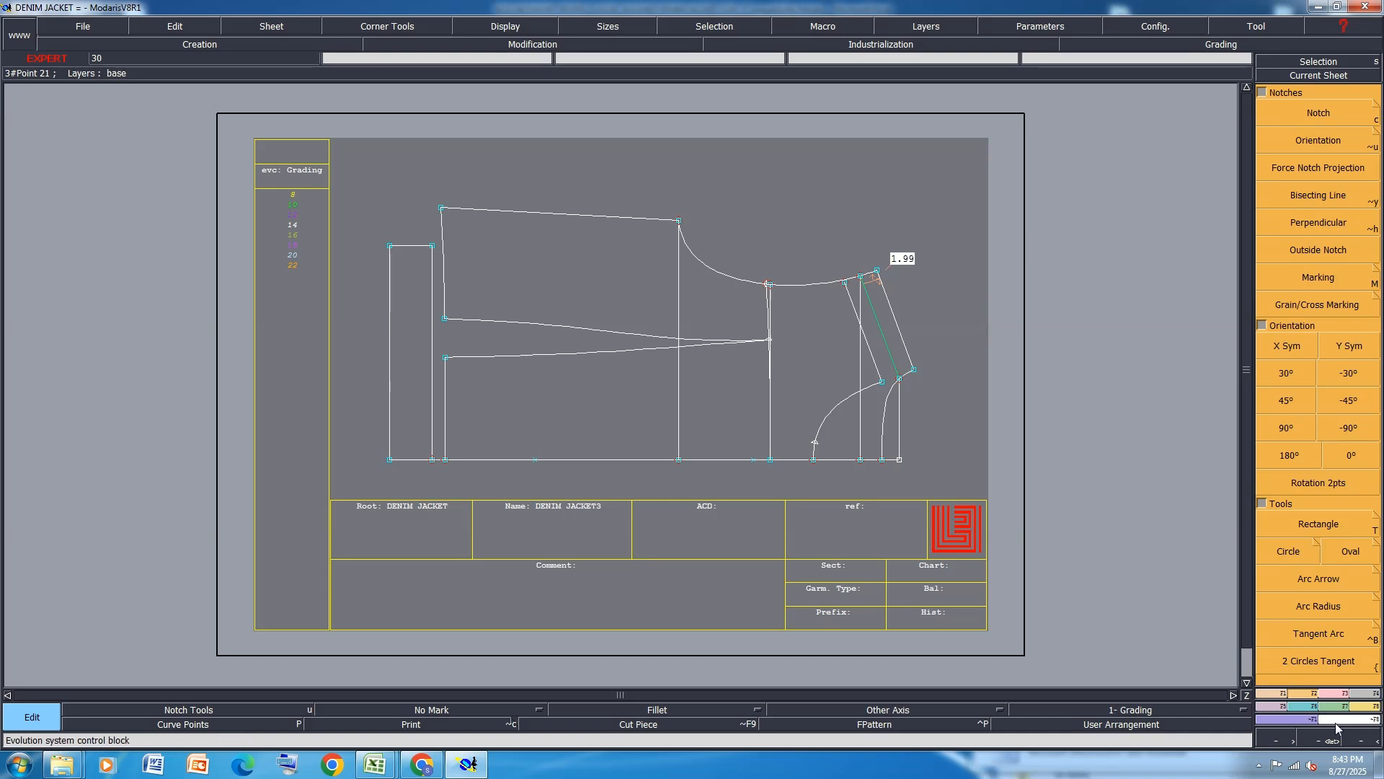
click(1367, 693)
click(1291, 428)
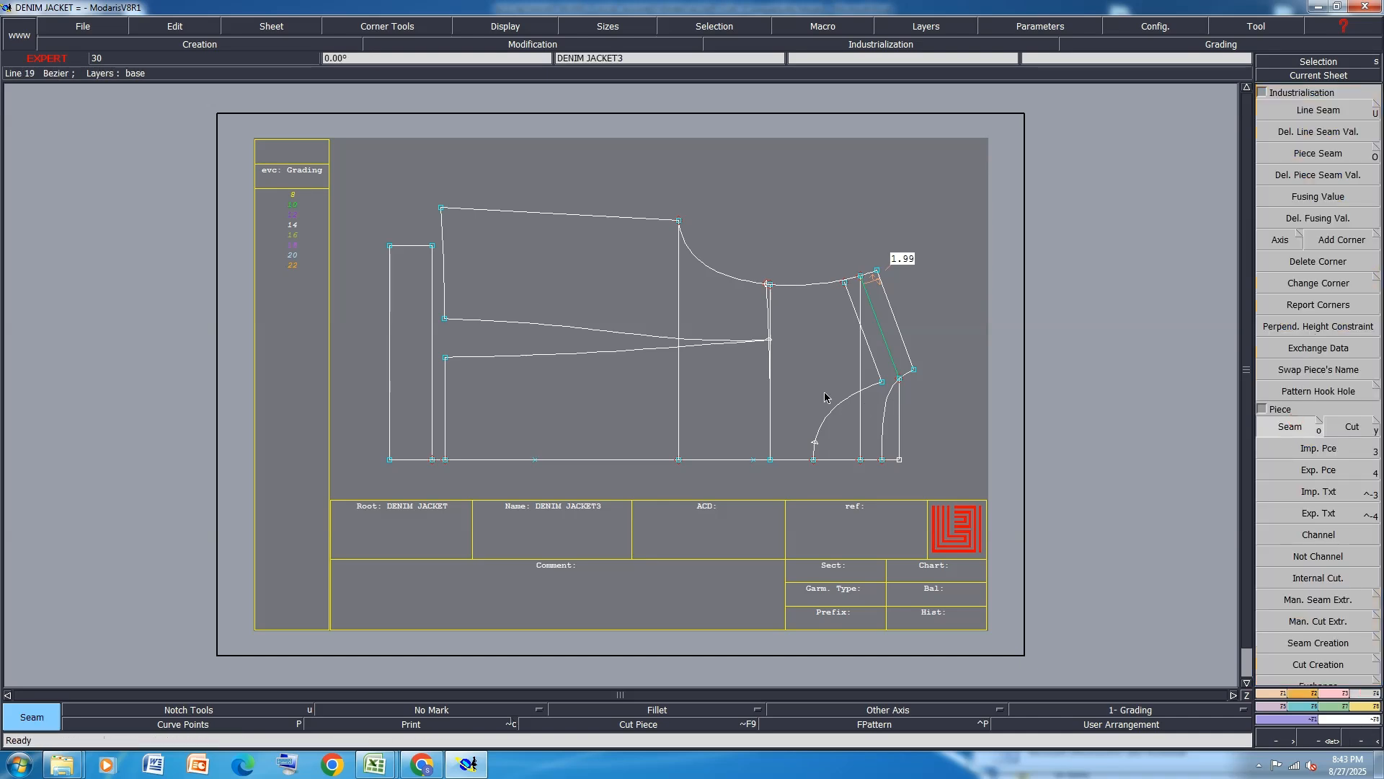
click(828, 396)
click(846, 433)
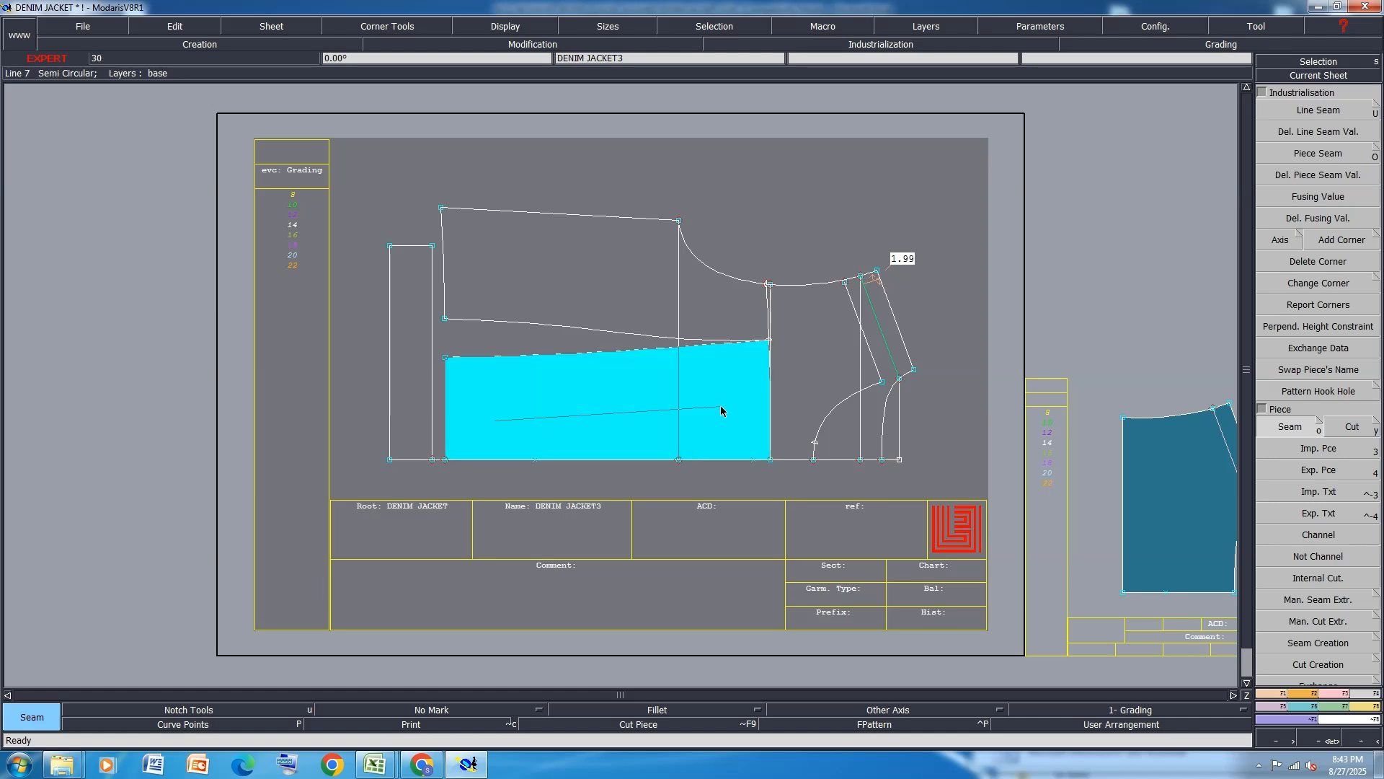
Extract the centre and side body panels of DENIM JACKET3 as seam pieces and arrange the displayed sheets automatically.
click(595, 267)
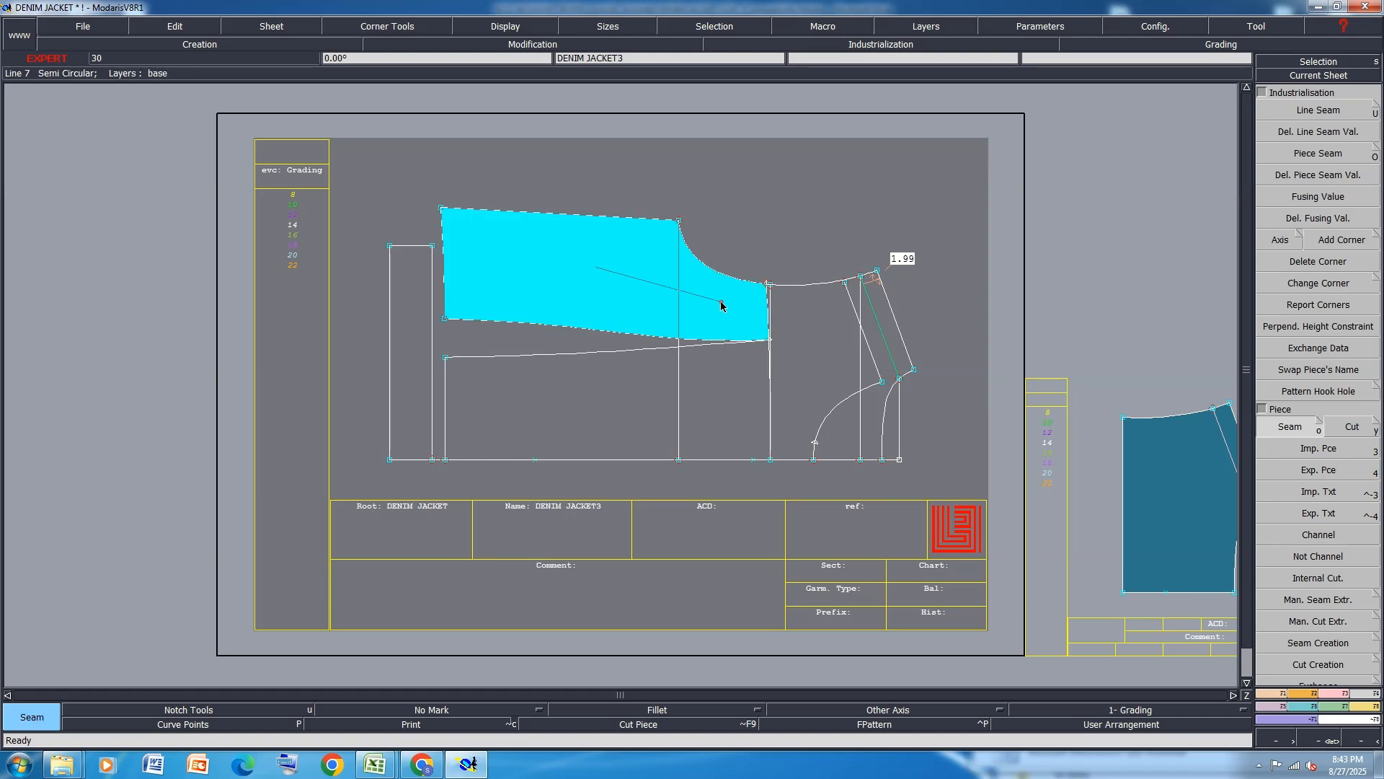
click(718, 298)
key(8)
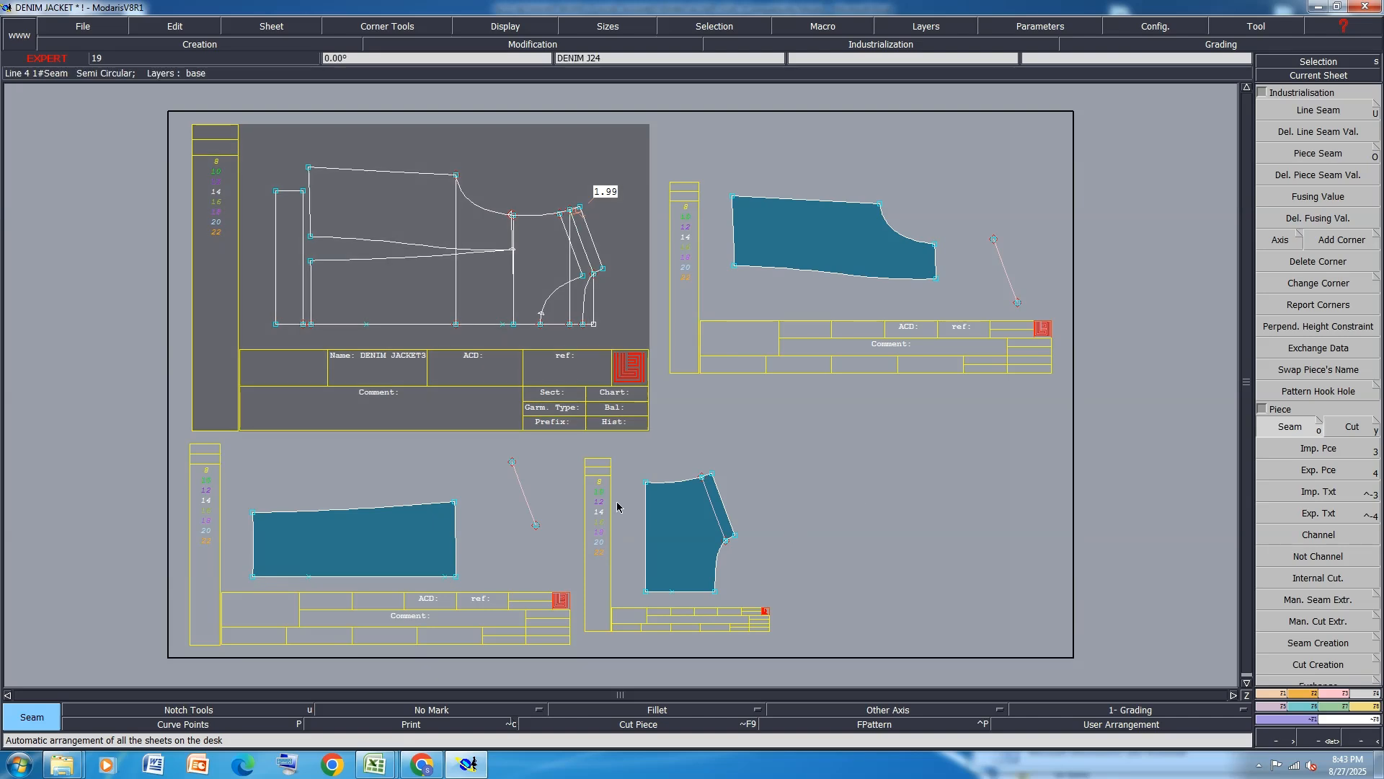
Delete the stray slanted line beside the piece on both the centre panel and side panel sheets.
click(532, 494)
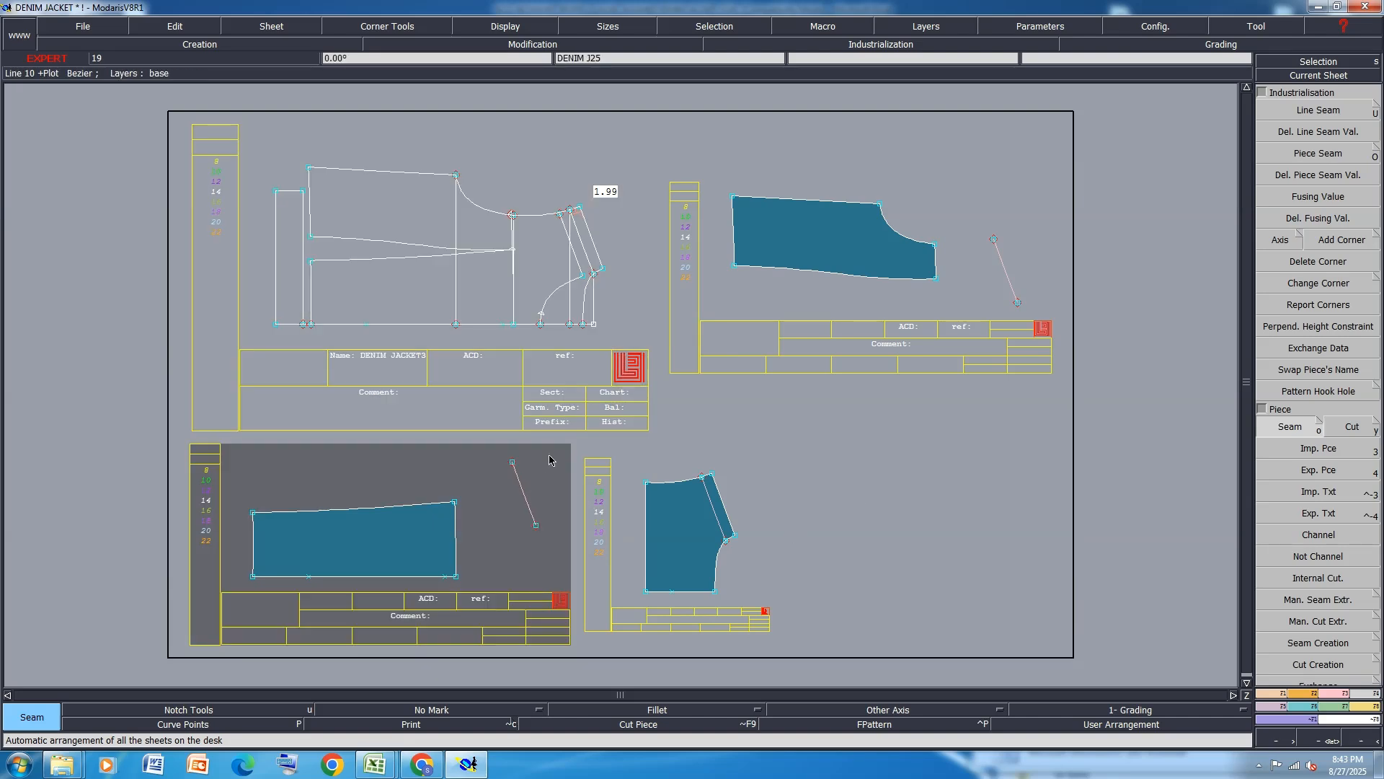
click(526, 510)
key(Delete)
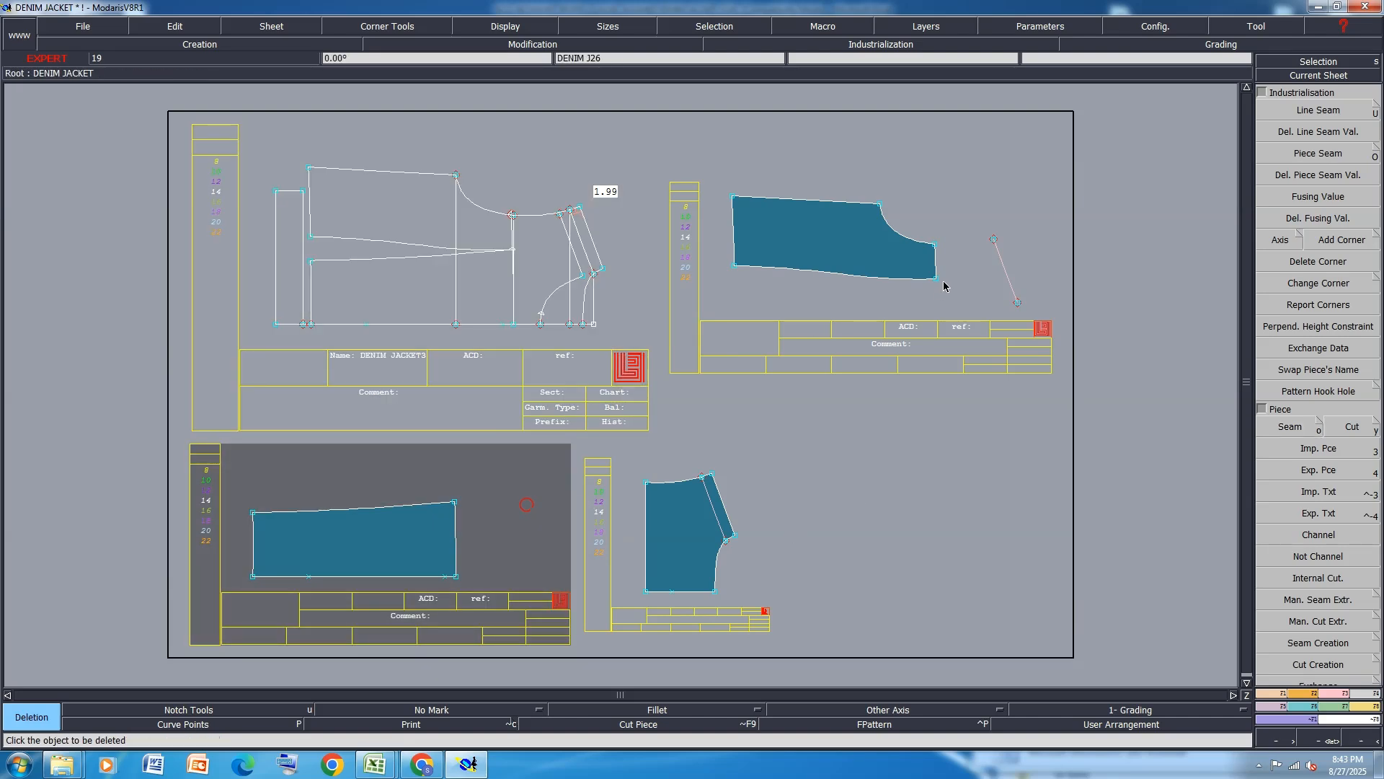
click(998, 287)
click(1007, 274)
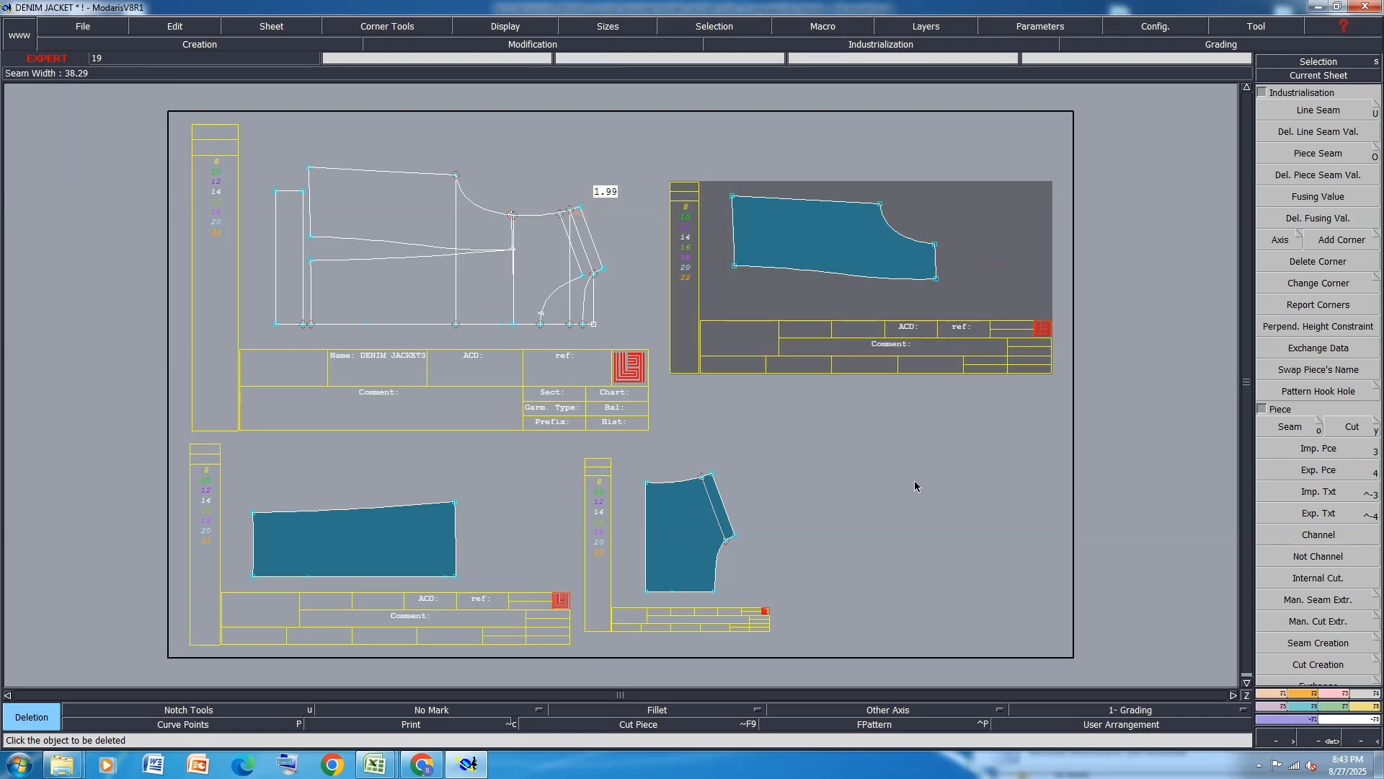
Create a full yoke by mirroring the half yoke about its straight centre line with Sym 2Pts, and arrange all sheets.
click(1283, 706)
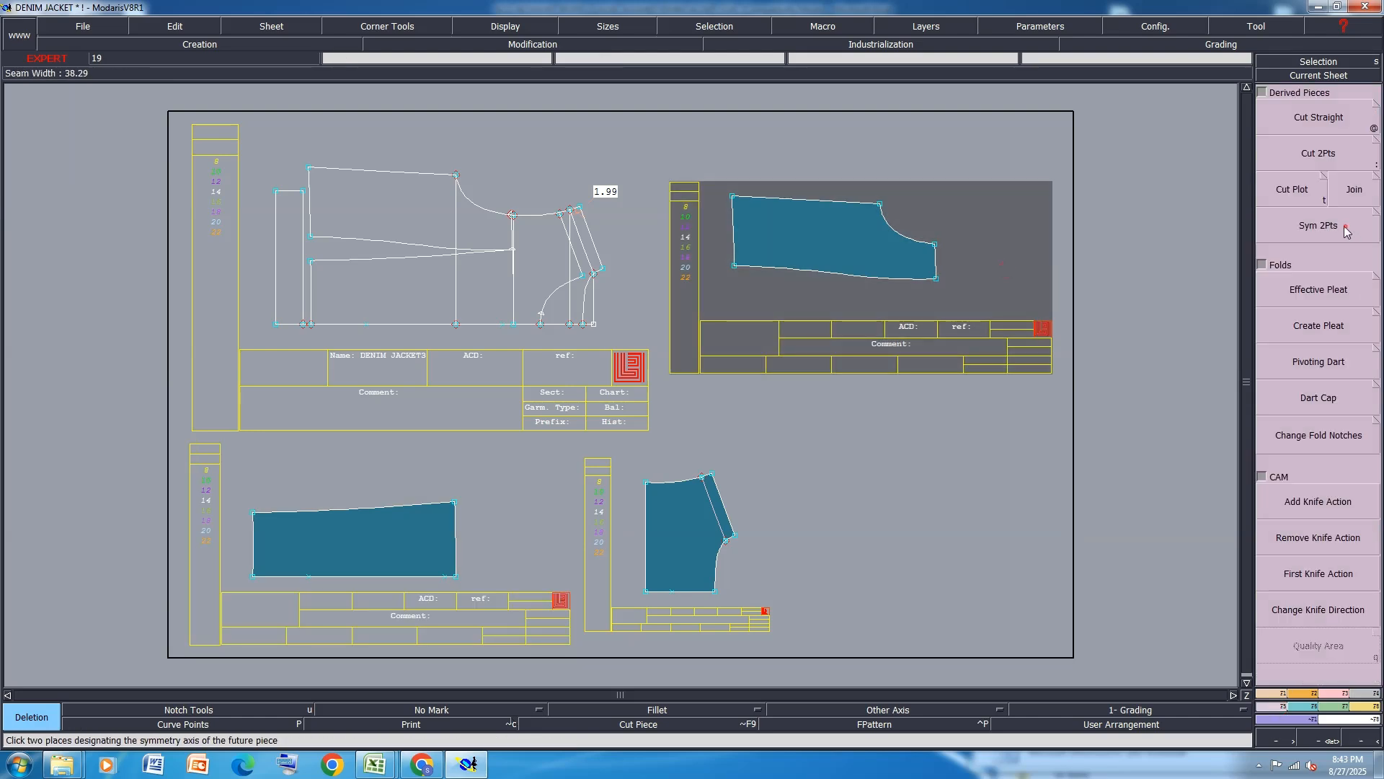
click(1341, 228)
click(655, 594)
key(Home)
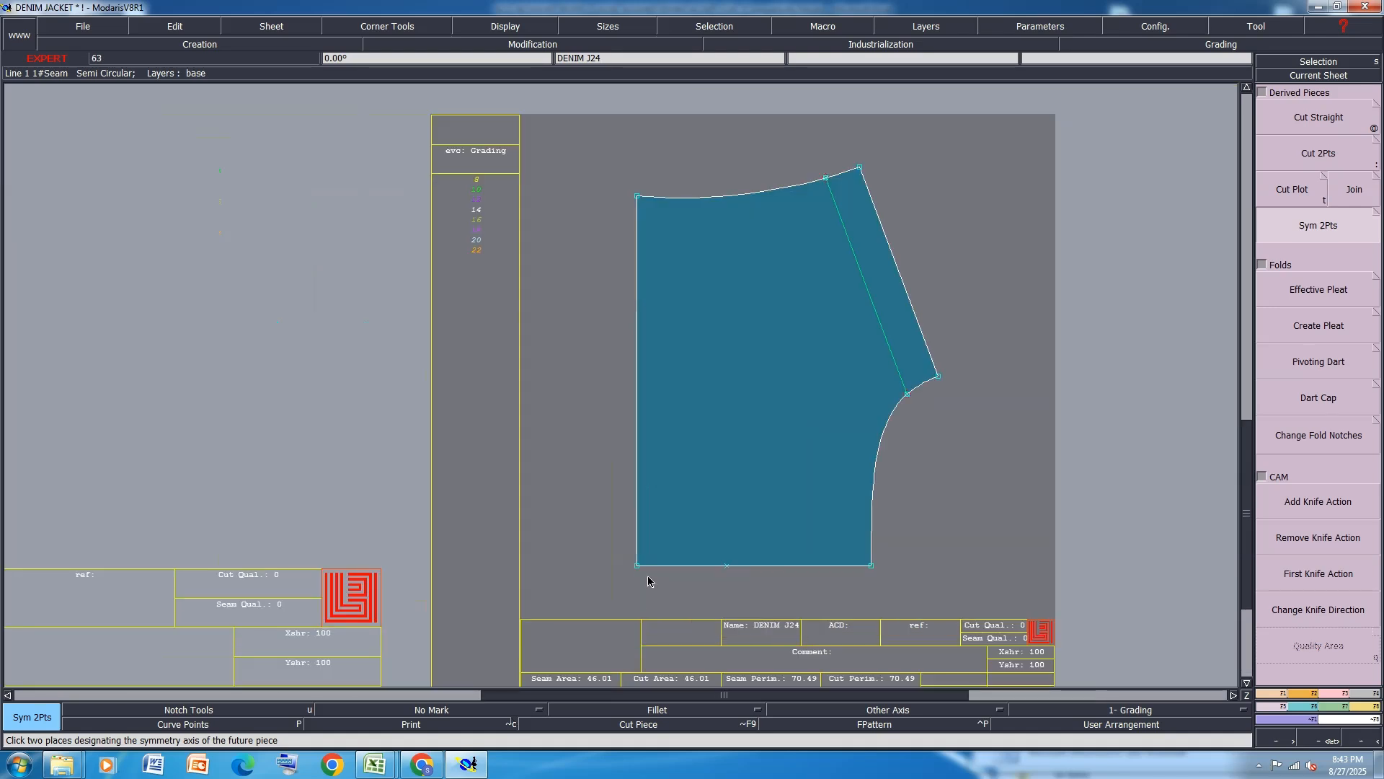
click(637, 565)
click(871, 566)
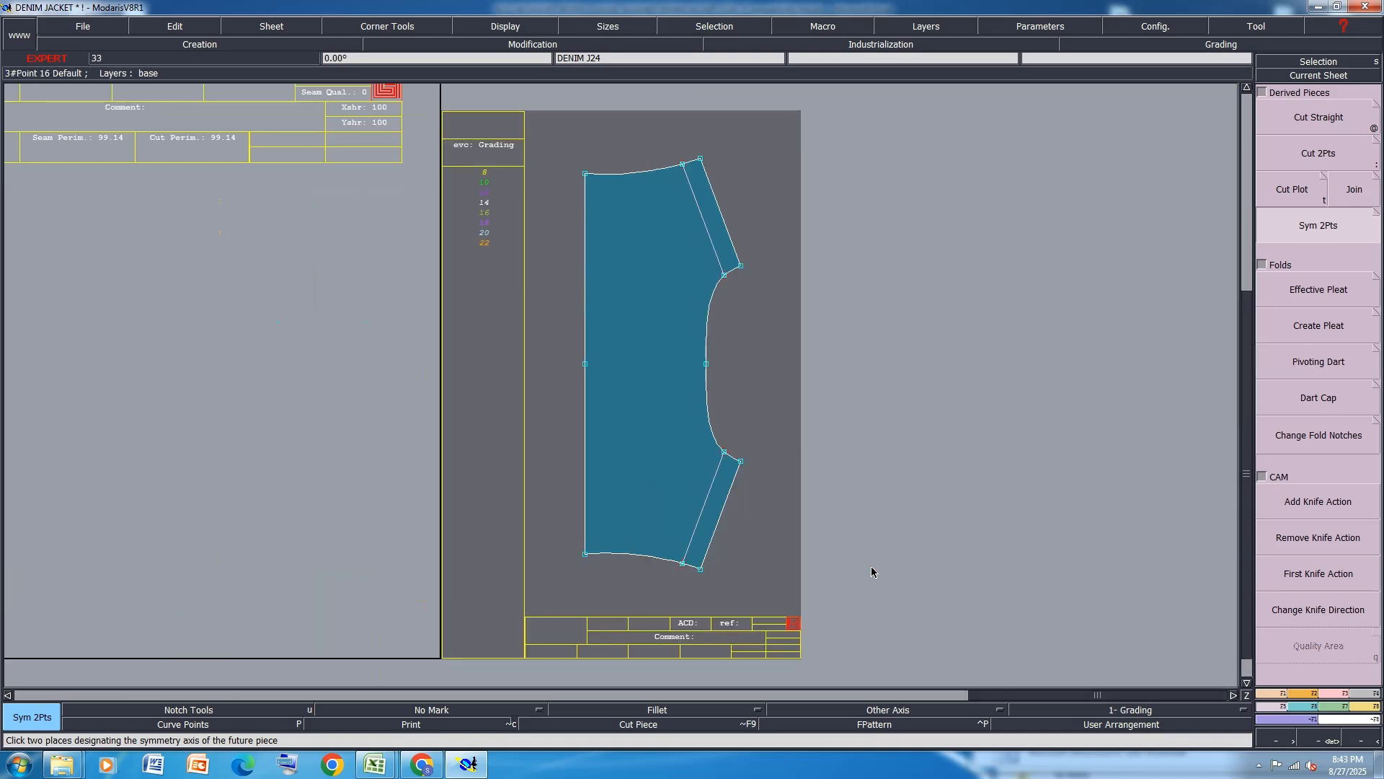
key(j)
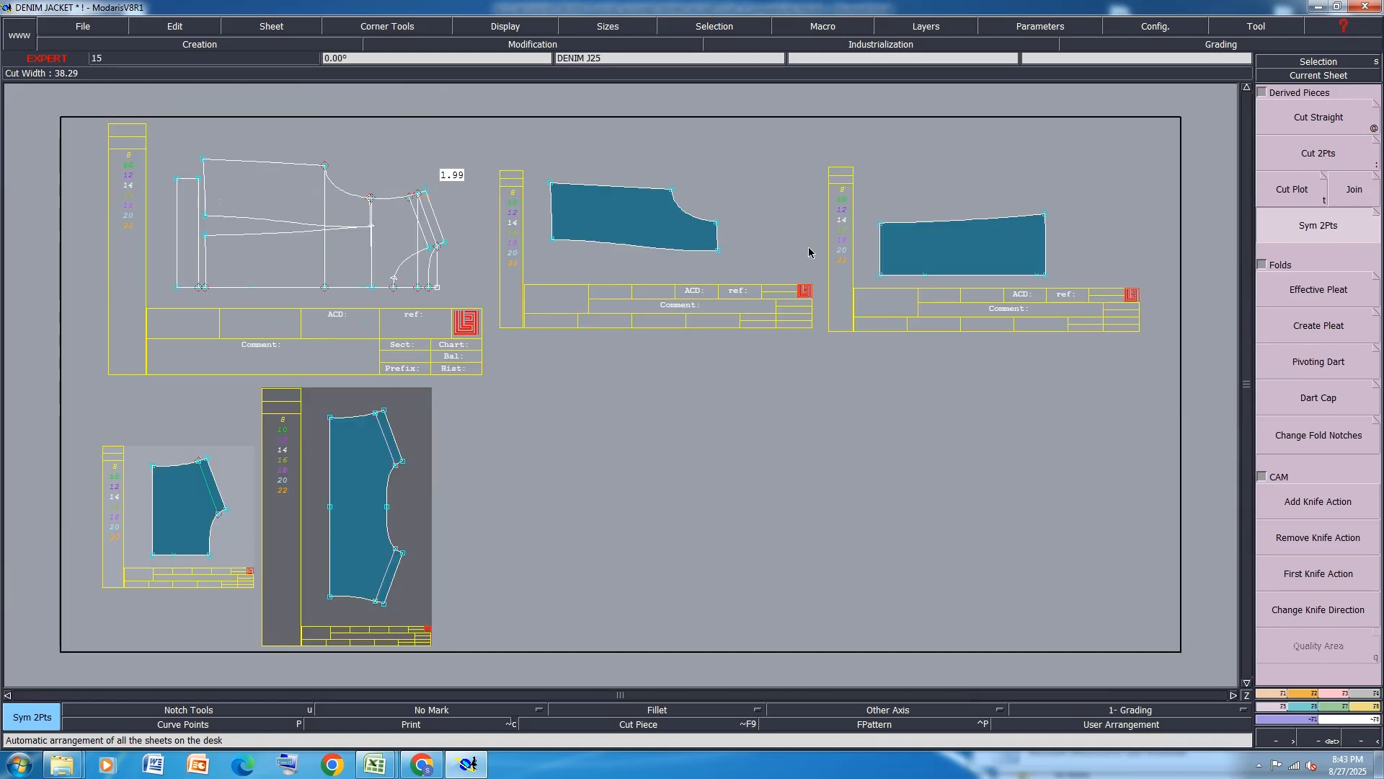
Create a full centre panel by mirroring the half panel about its straight long edge.
click(928, 279)
scroll(927, 280, up, 2)
scroll(649, 314, up, 1)
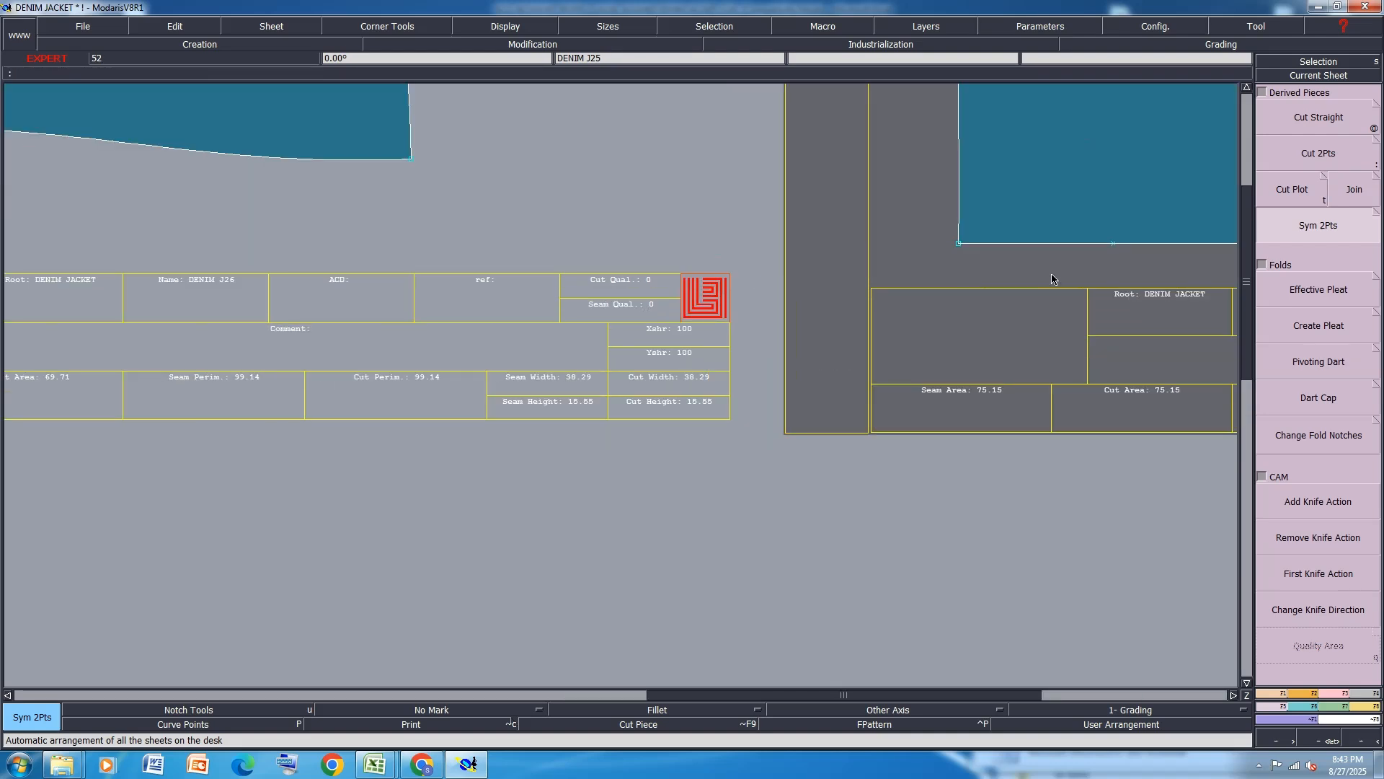
scroll(937, 306, down, 1)
click(782, 279)
click(1055, 280)
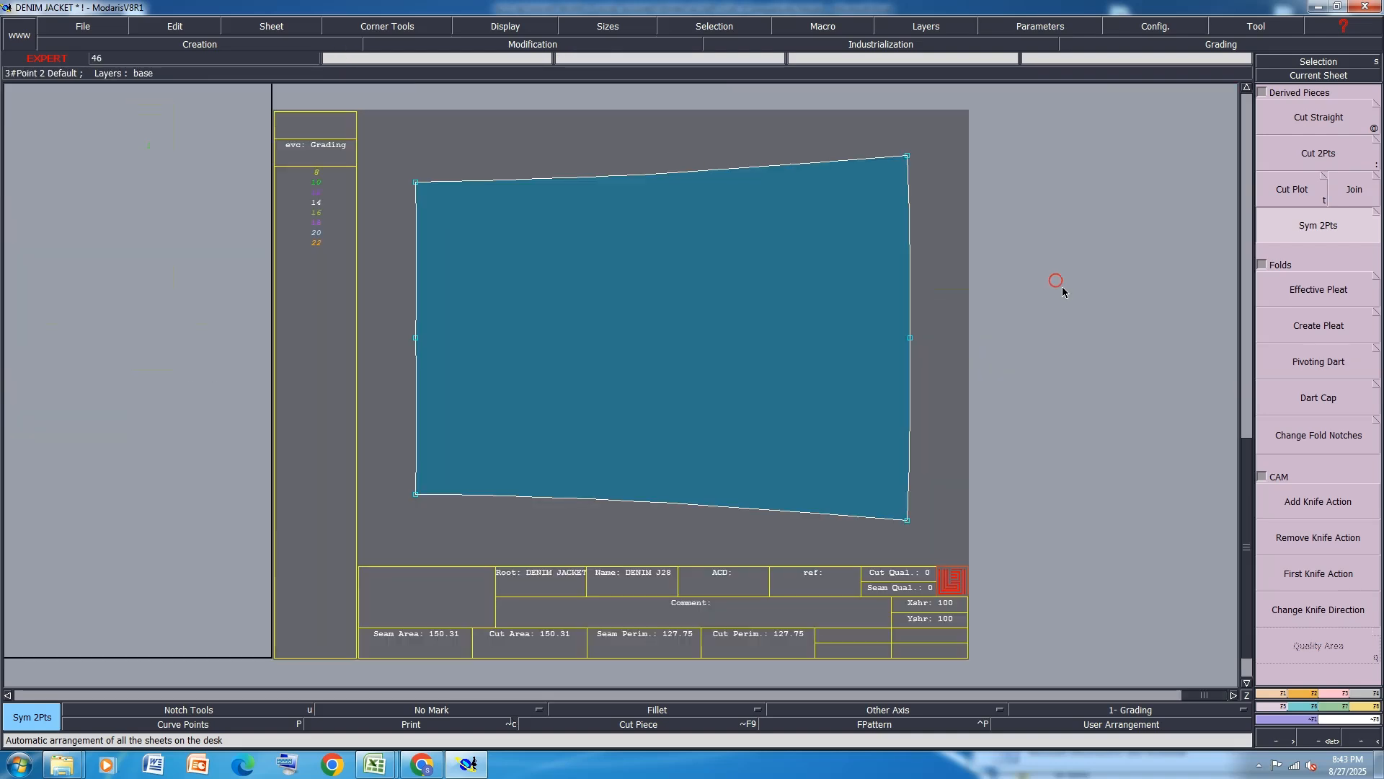
Delete the original half yoke and half centre panel sheets and rearrange the remaining sheets automatically.
key(j)
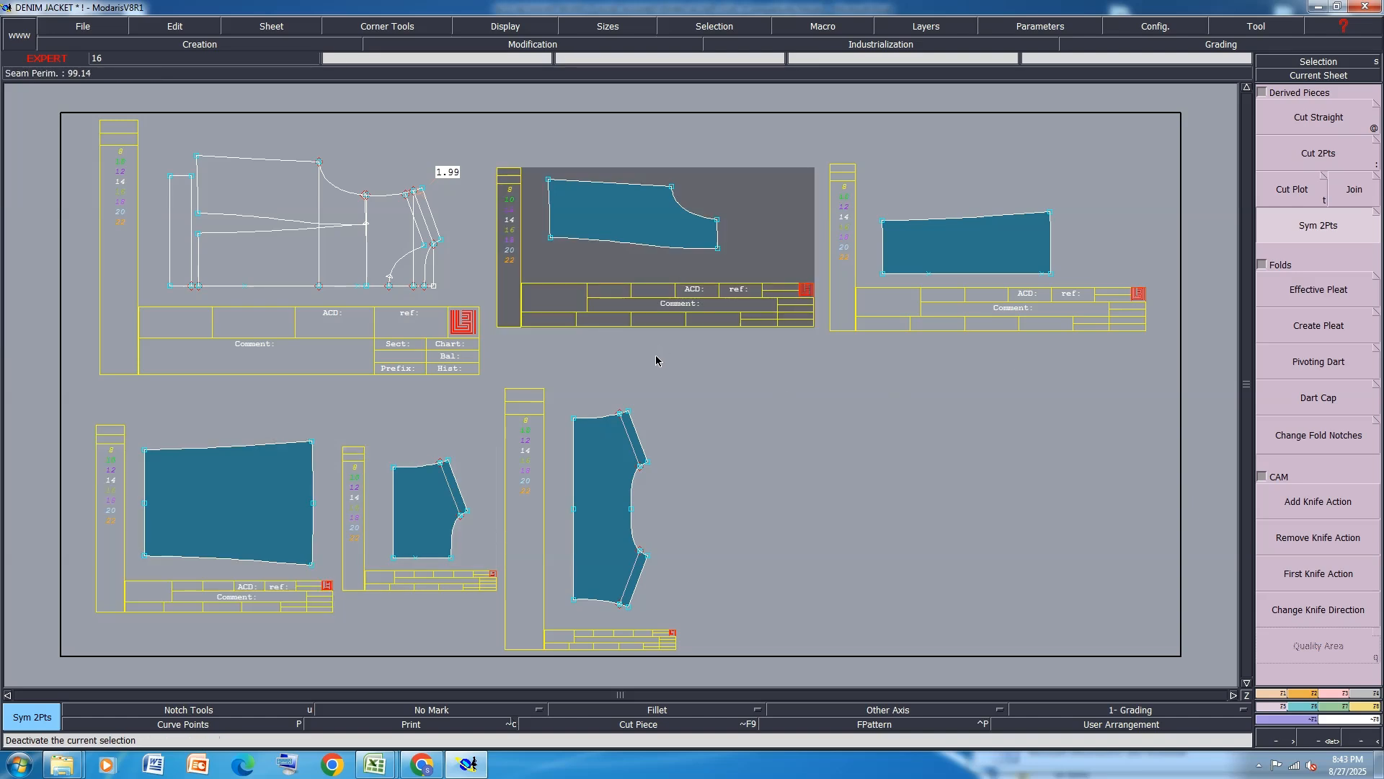
key(Delete)
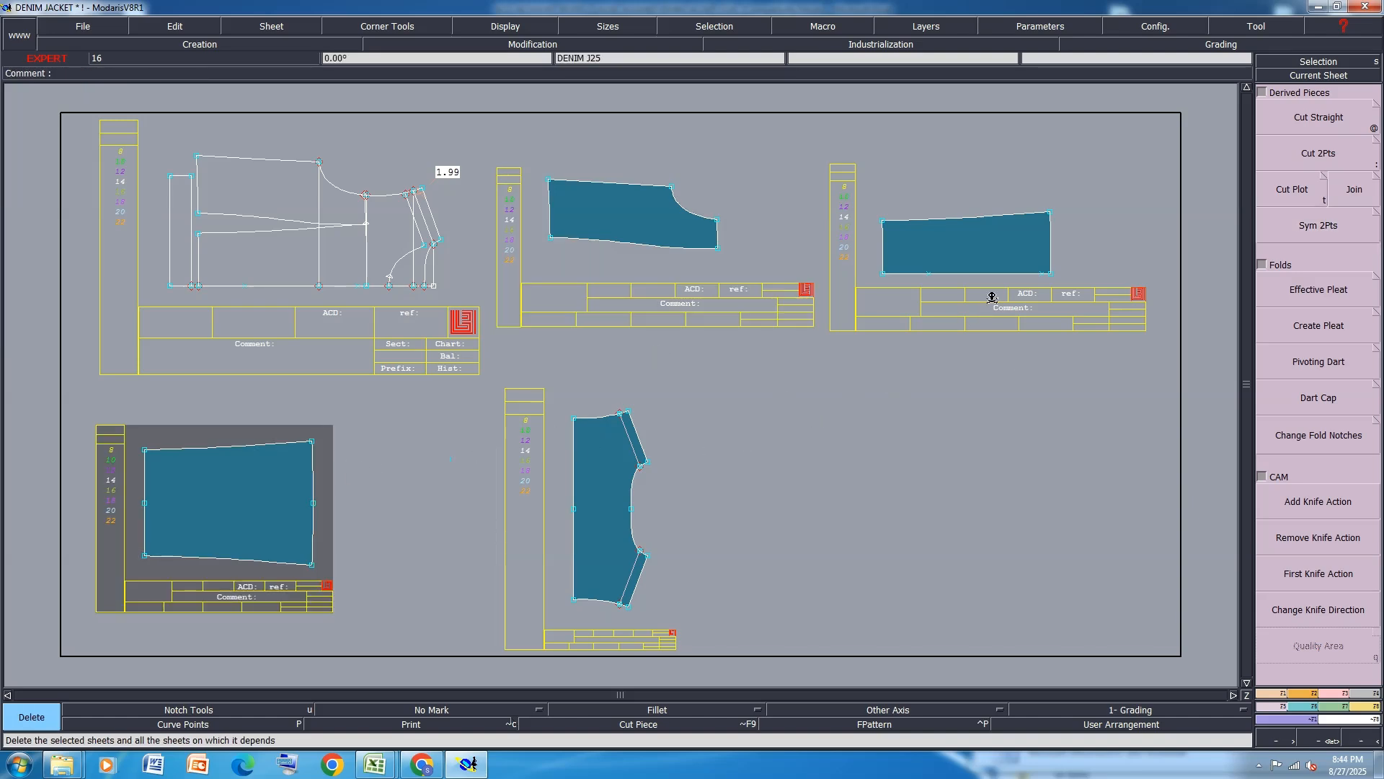
click(992, 298)
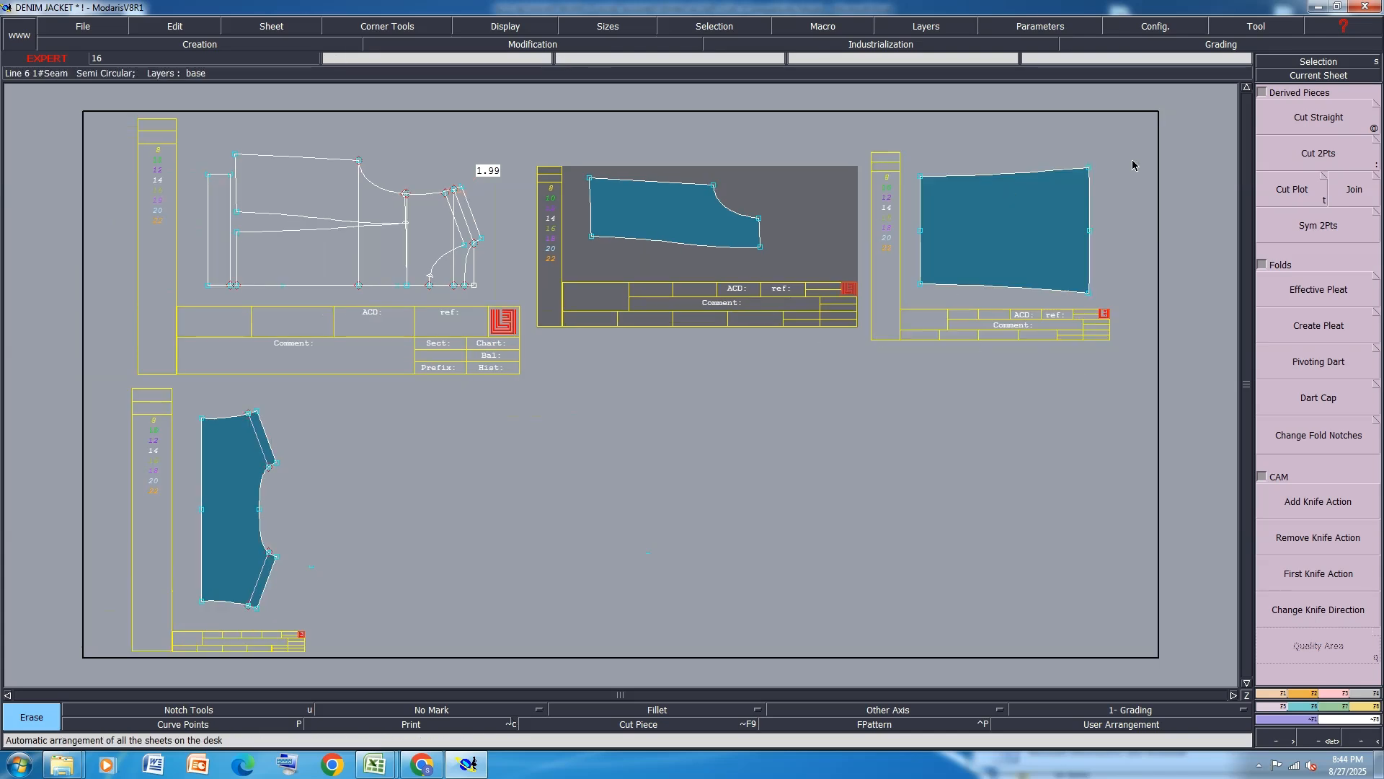
Apply a 1.00 cm line seam allowance around the side panel, the full centre panel and the full yoke.
click(1364, 693)
click(1315, 105)
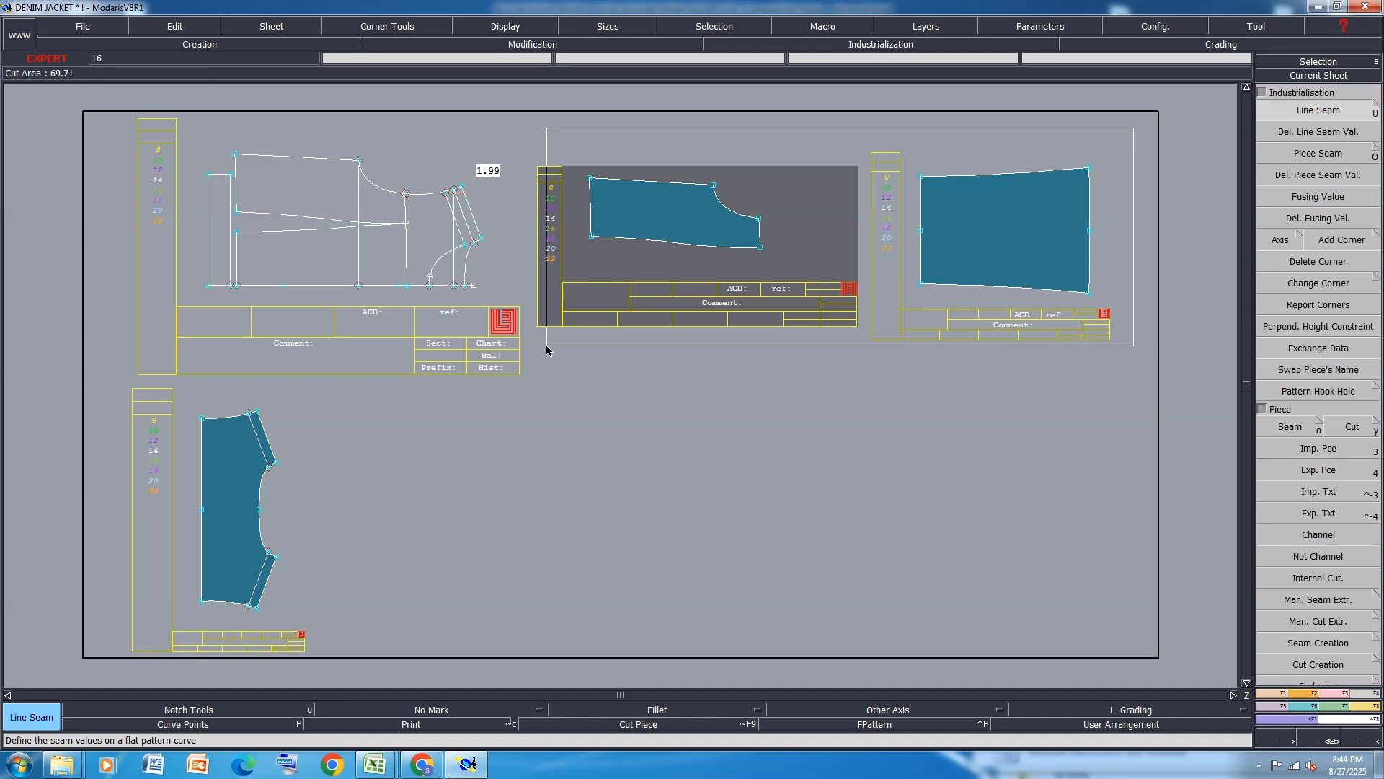
click(658, 181)
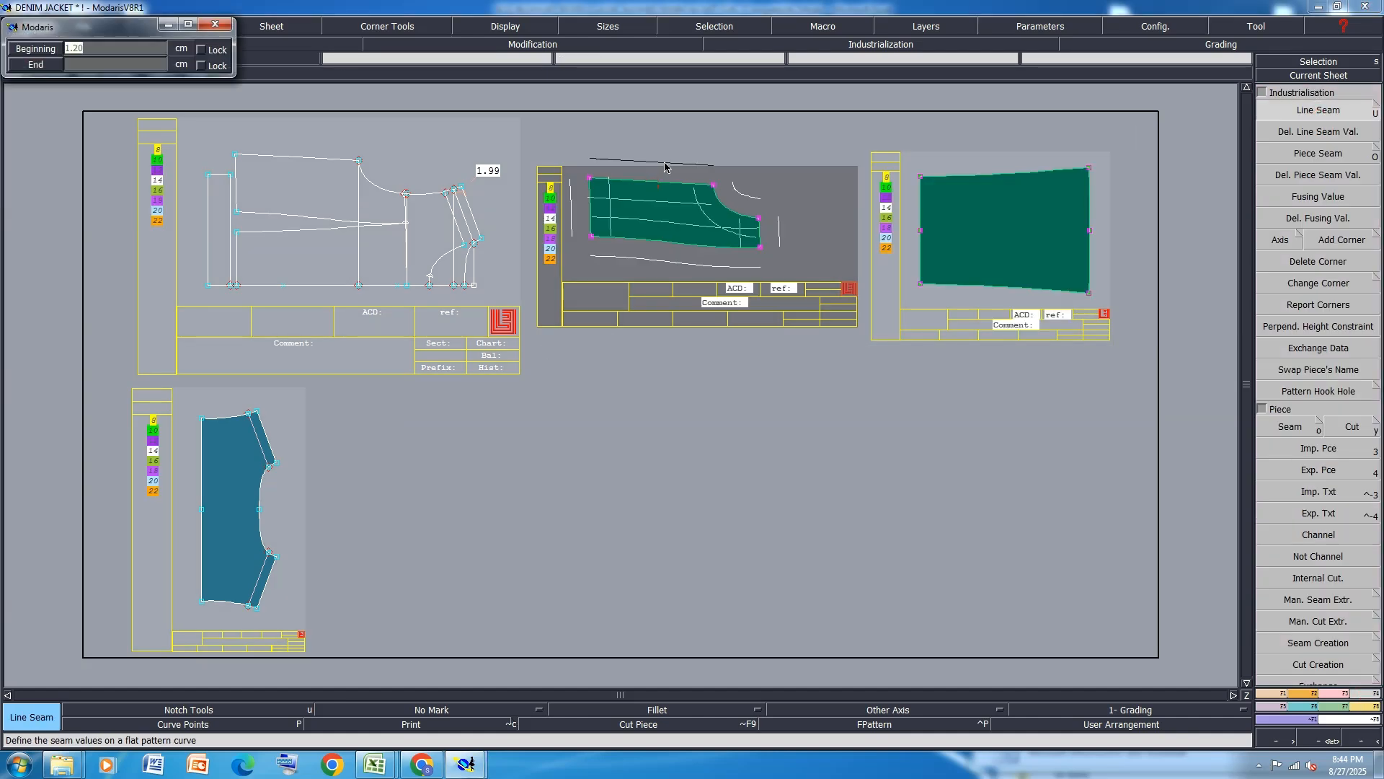
key(Return)
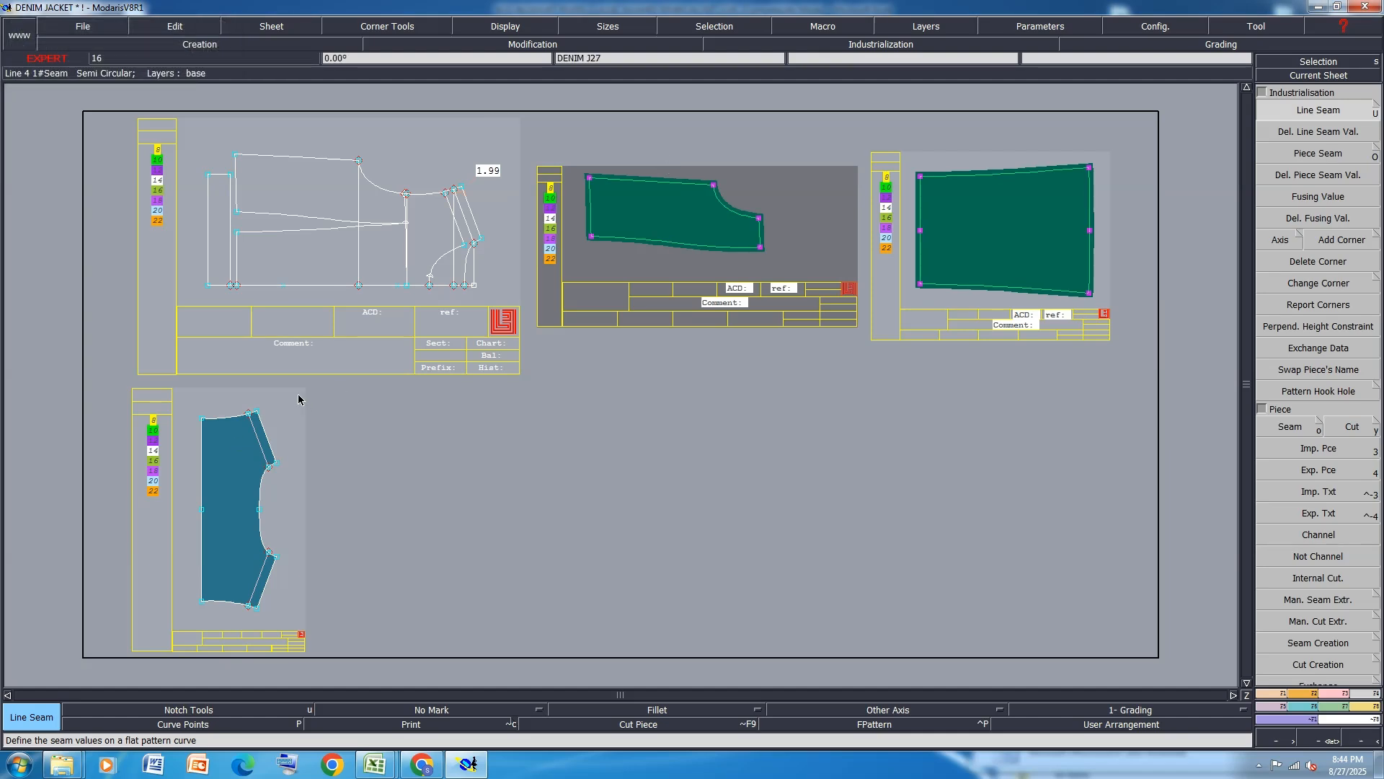
click(229, 419)
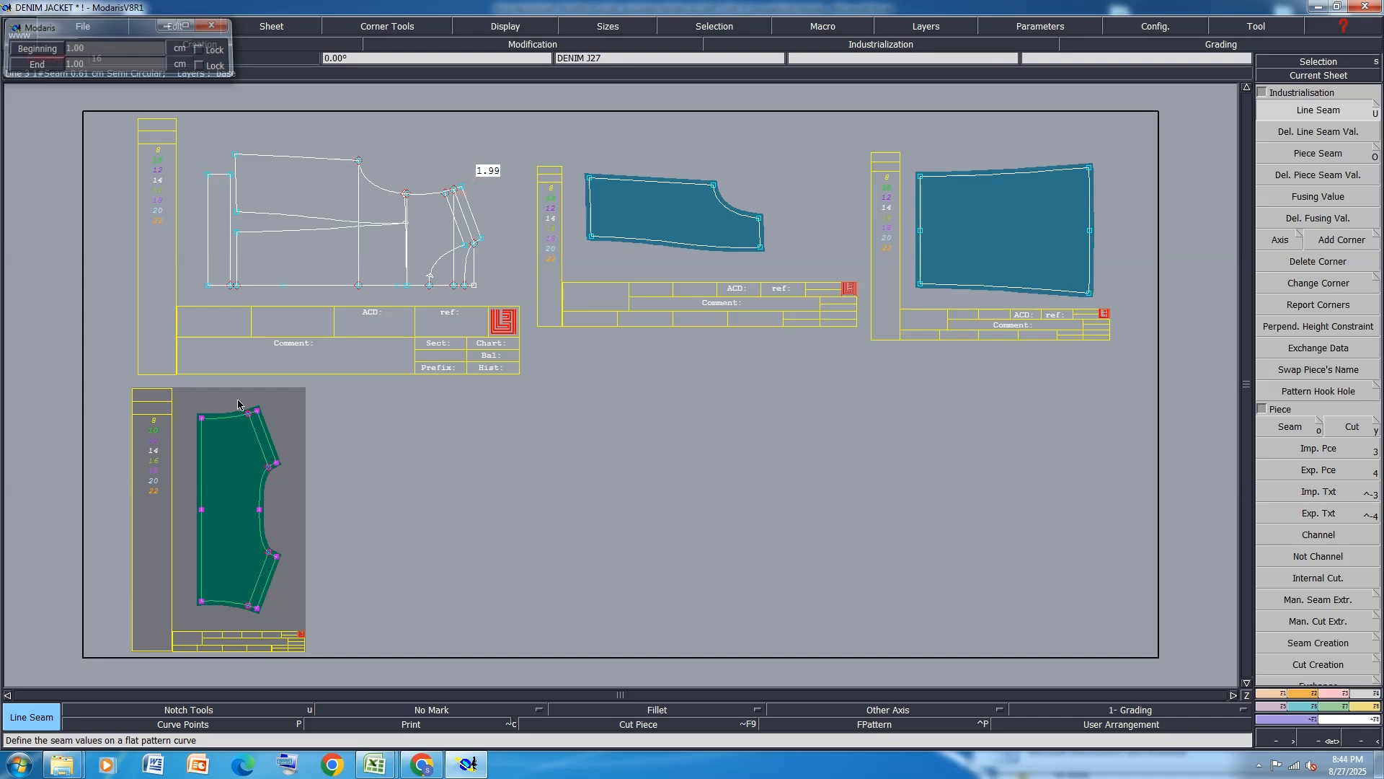
key(Return)
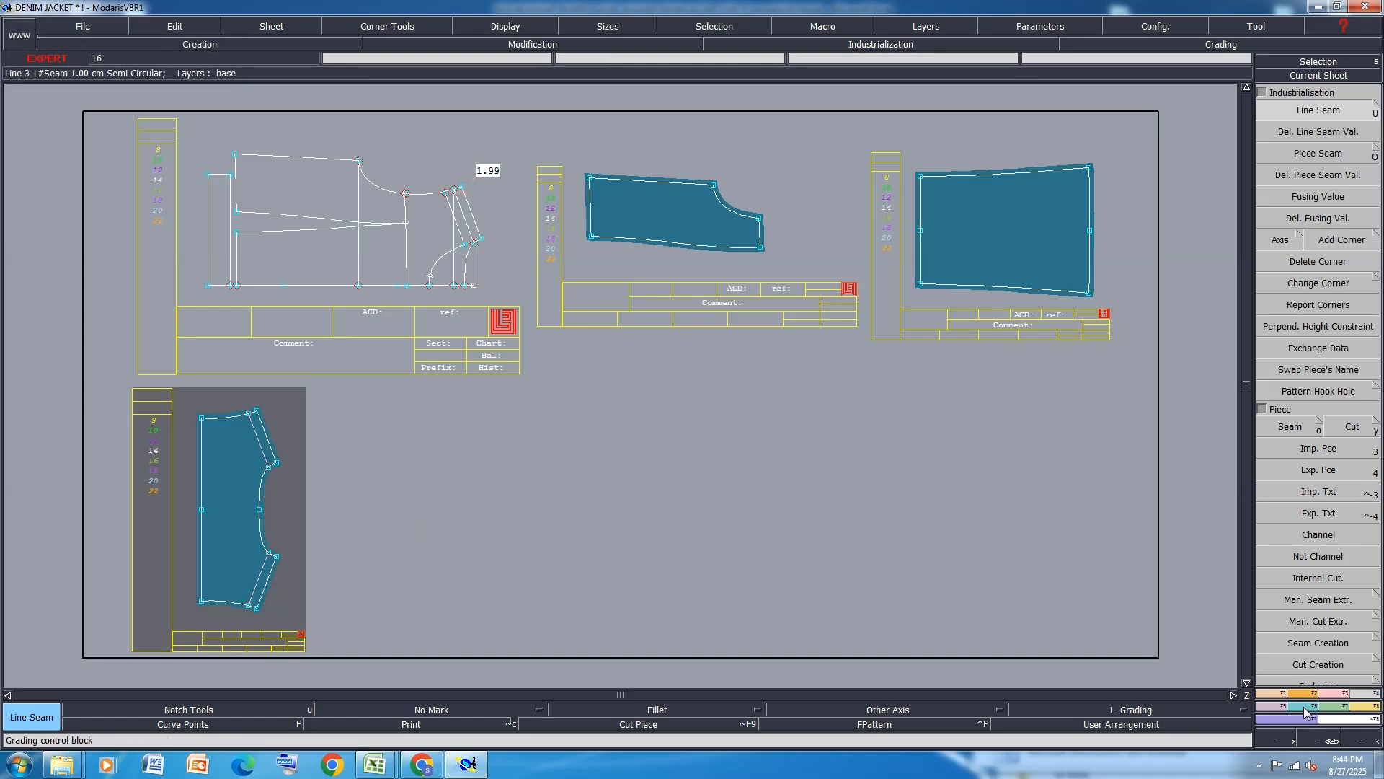
Add notches at the centre points of the full yoke and of both end edges of the full centre panel.
key(c)
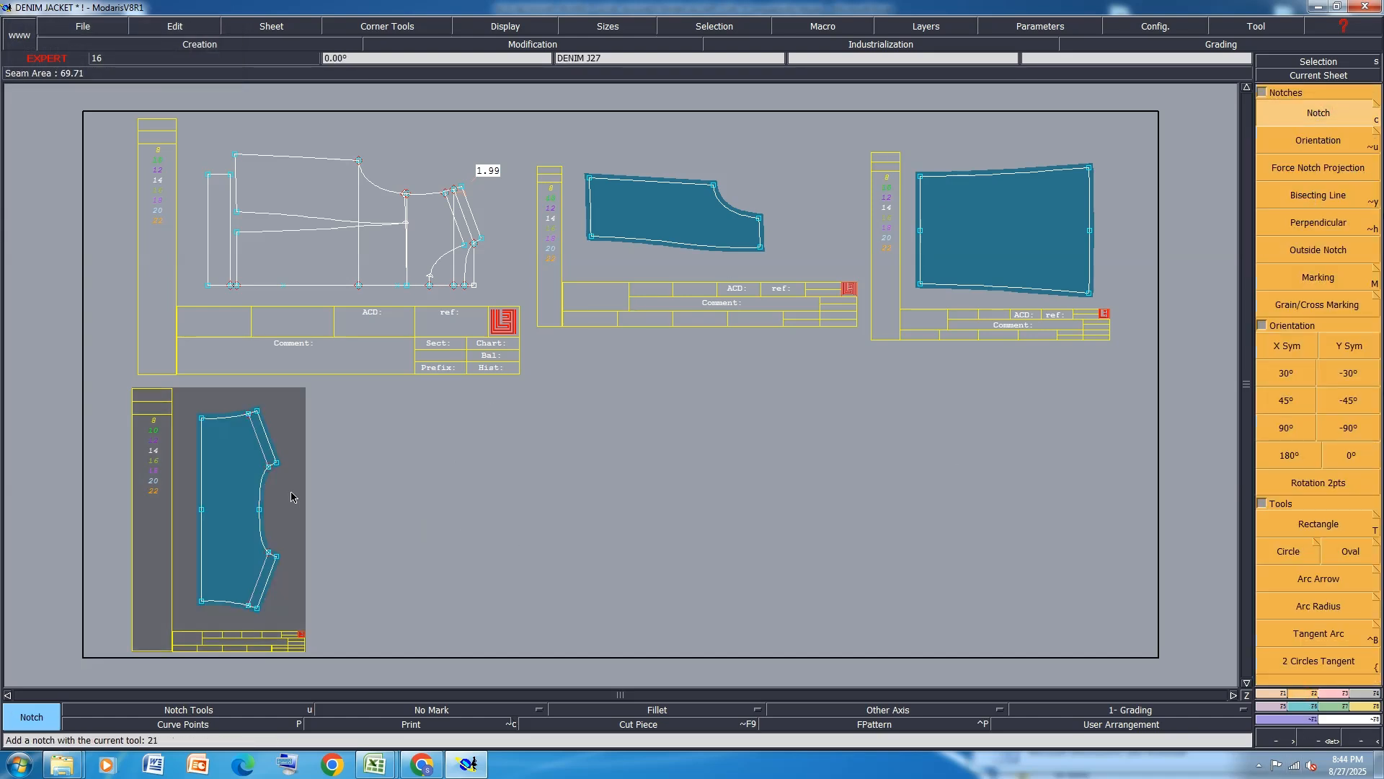
click(202, 511)
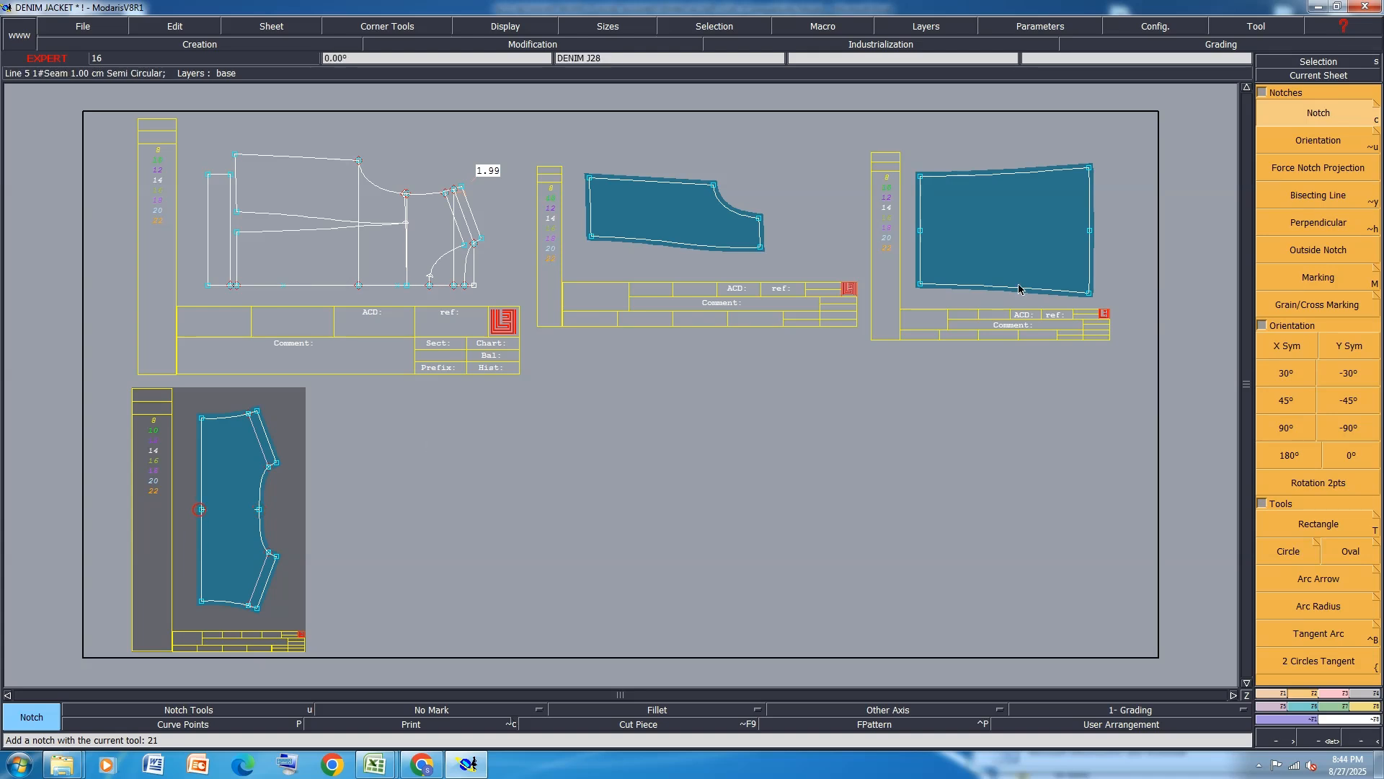
click(1091, 232)
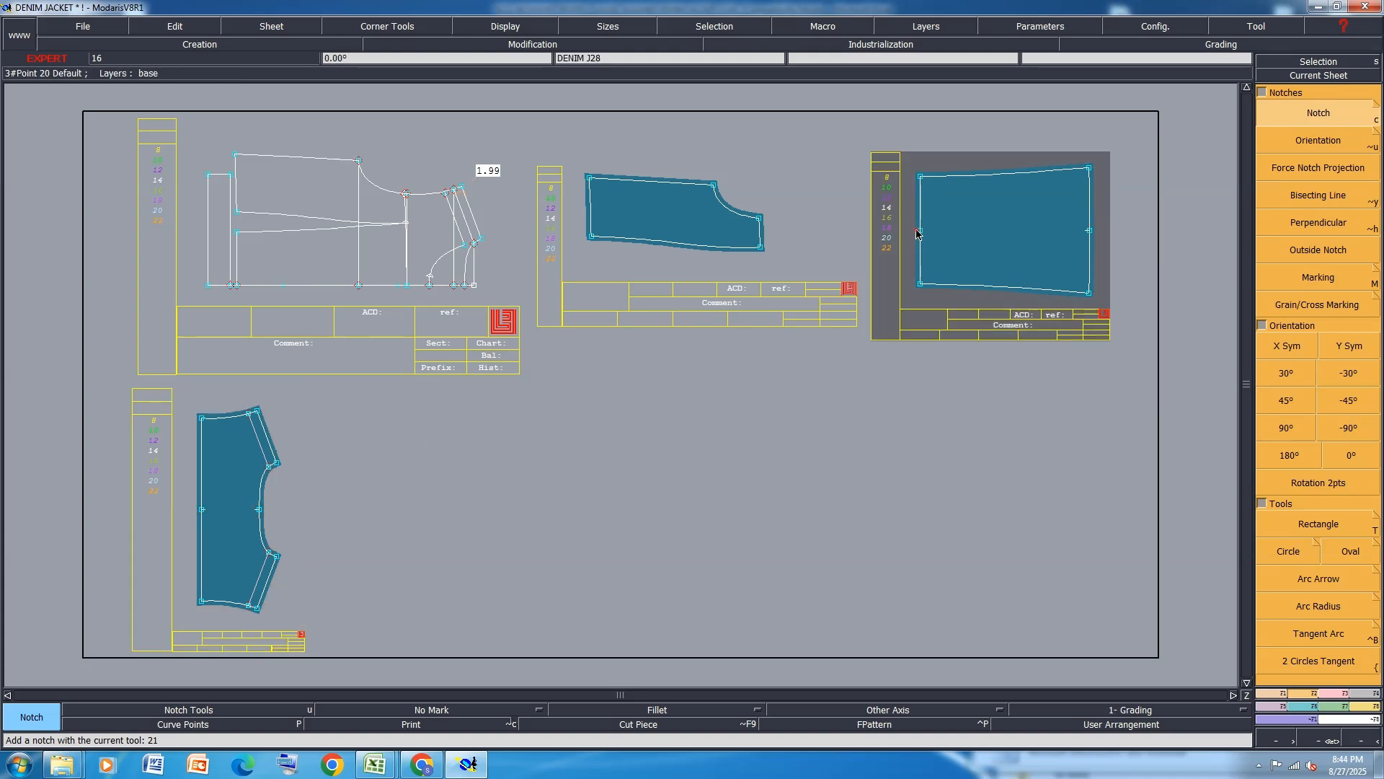
click(923, 232)
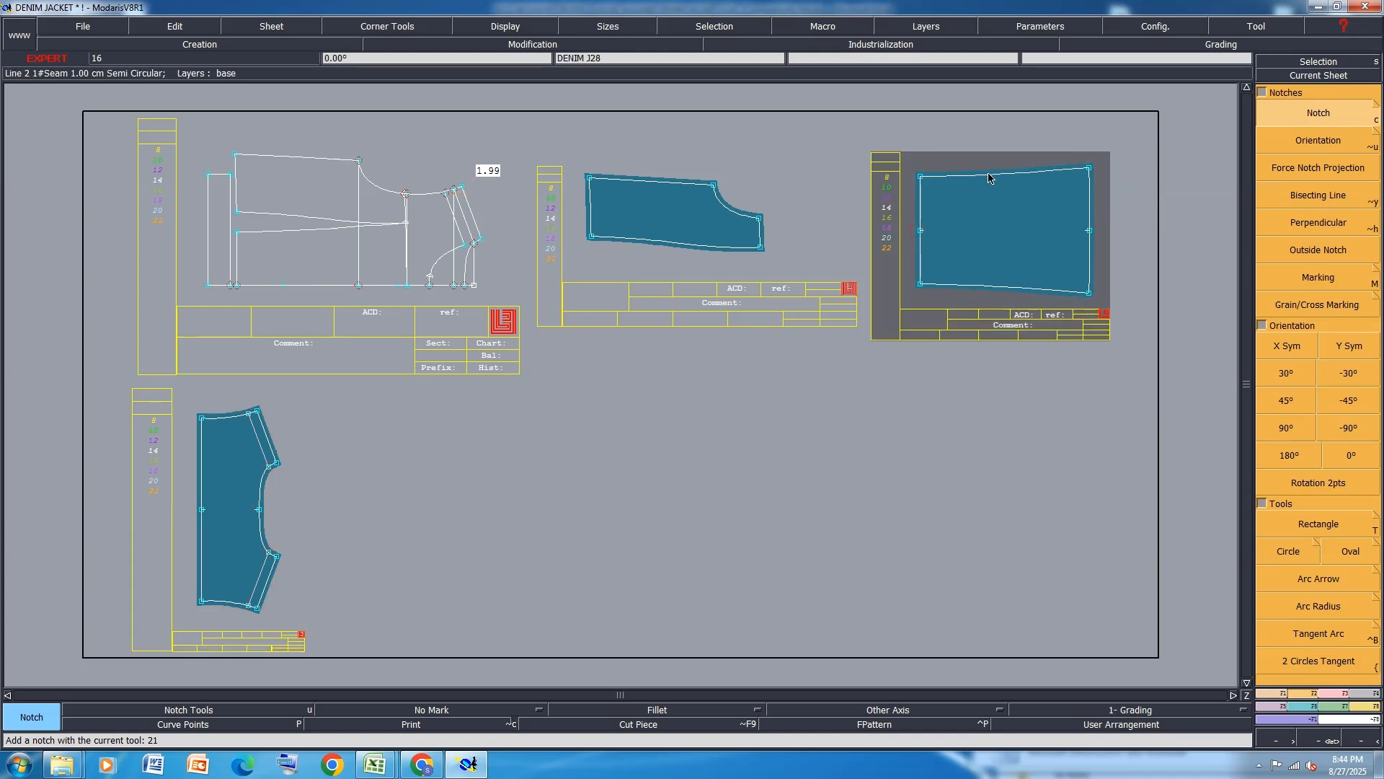
Try to place developed points 16 cm along the side panel's lower edge and the centre panel's upper edge, and undo them.
click(1282, 694)
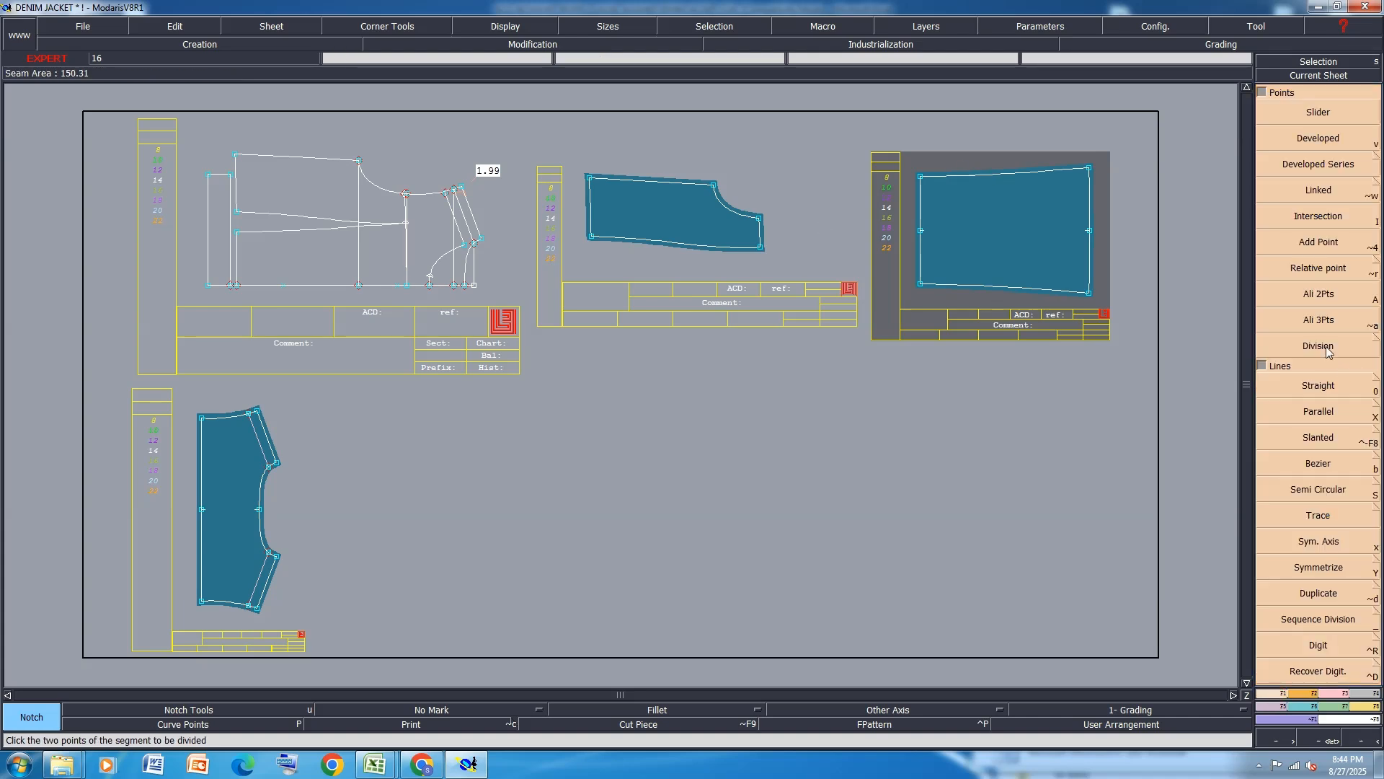
click(1328, 138)
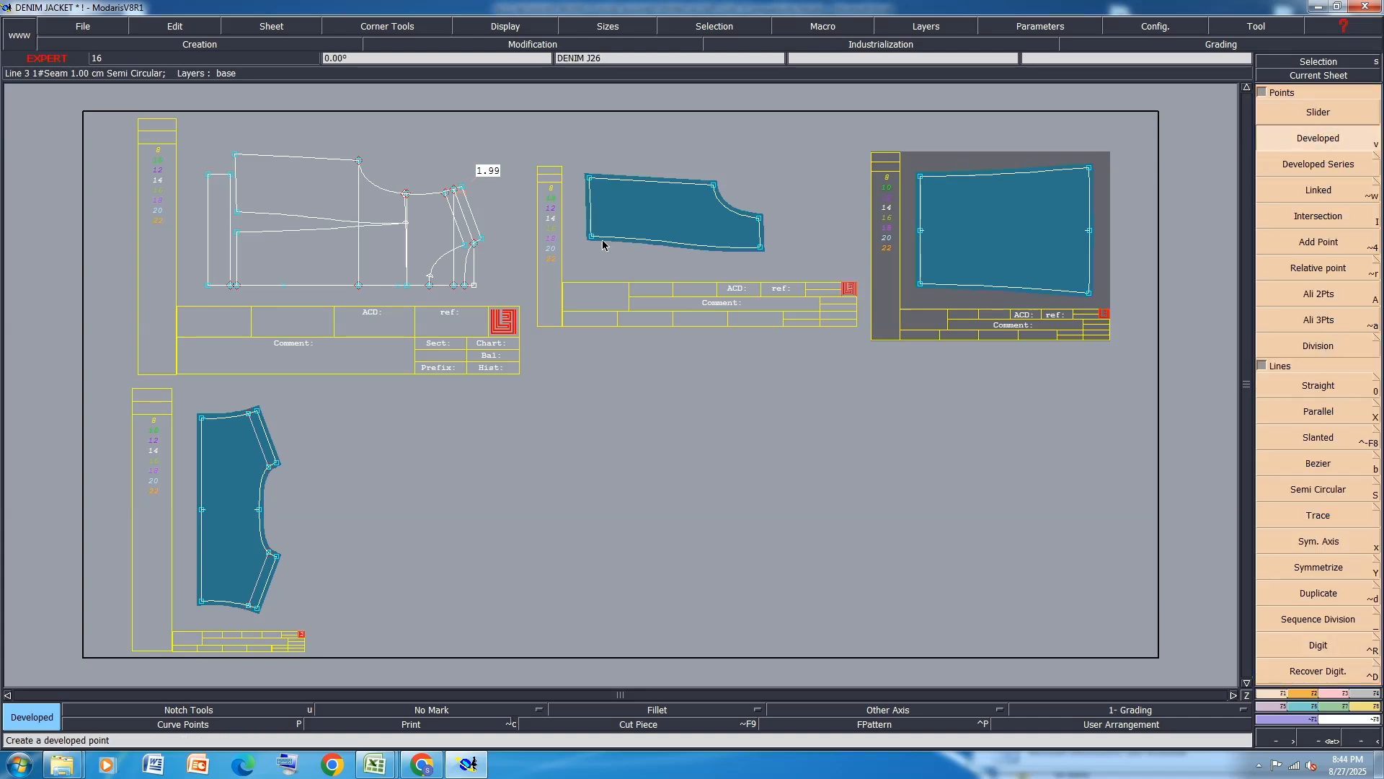
click(663, 250)
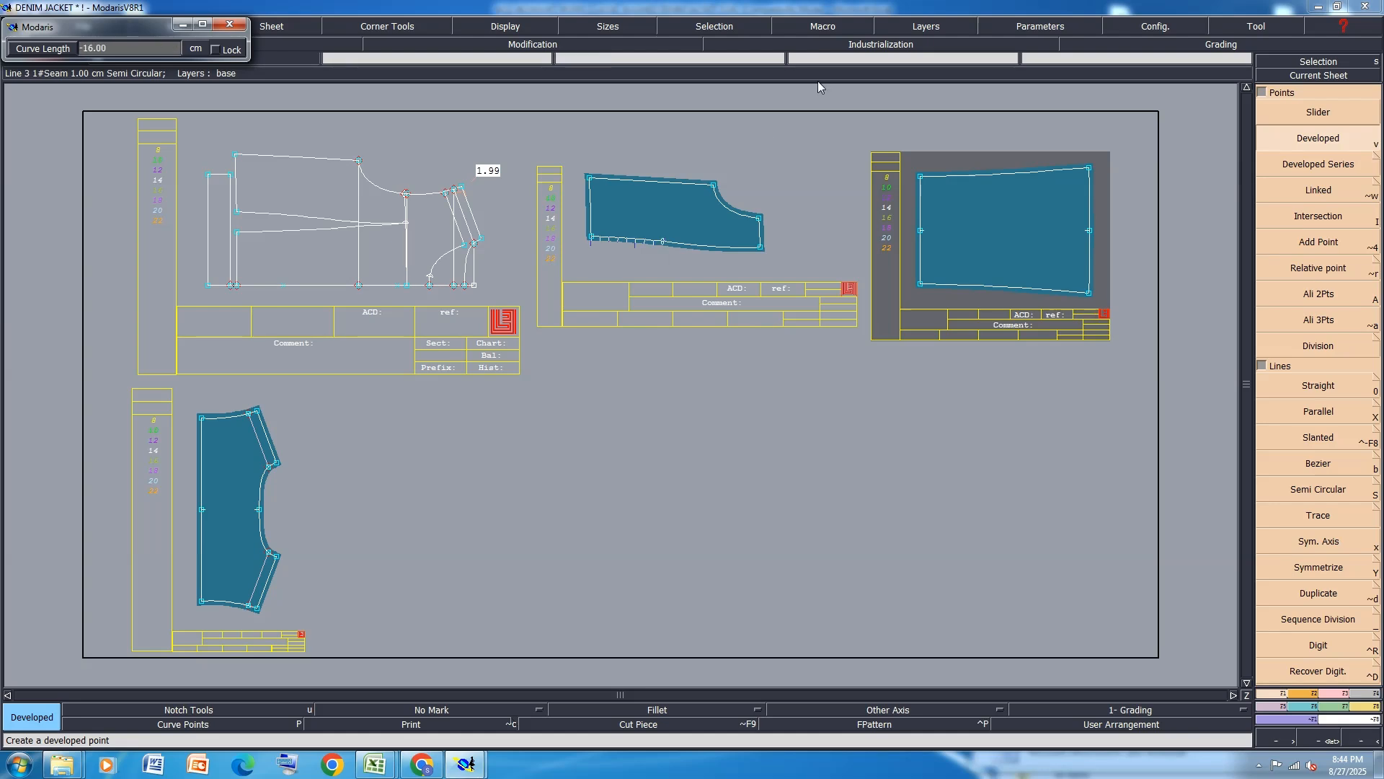
key(Return)
click(921, 178)
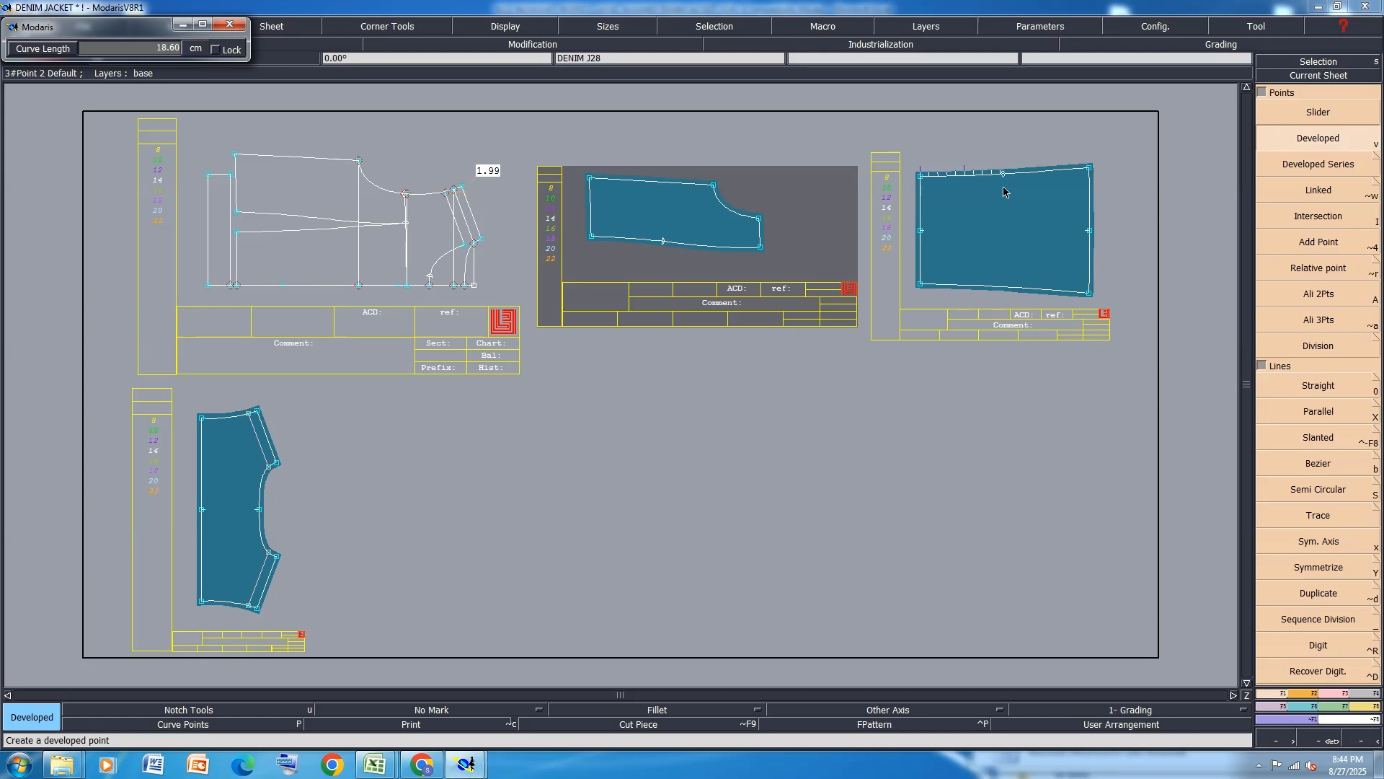
text(16.00)
key(Return)
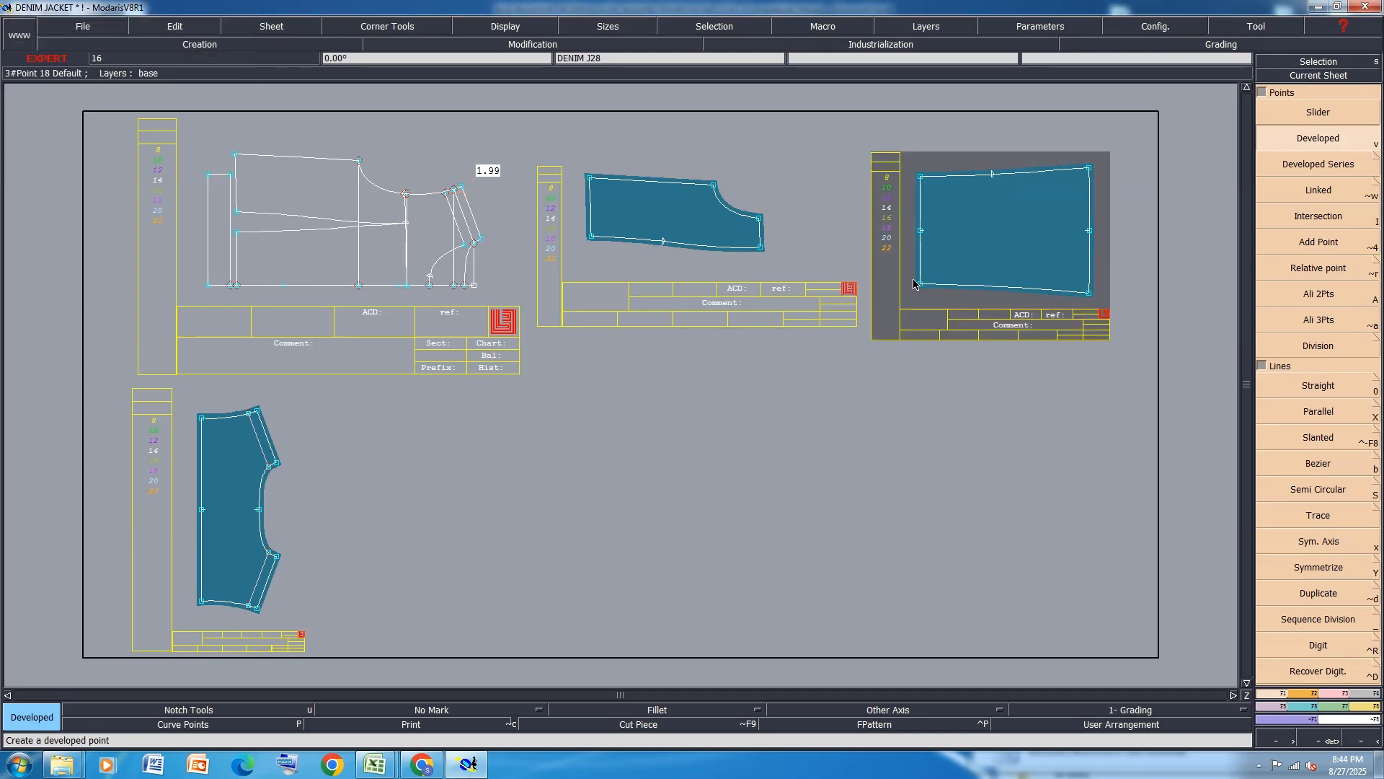
click(919, 288)
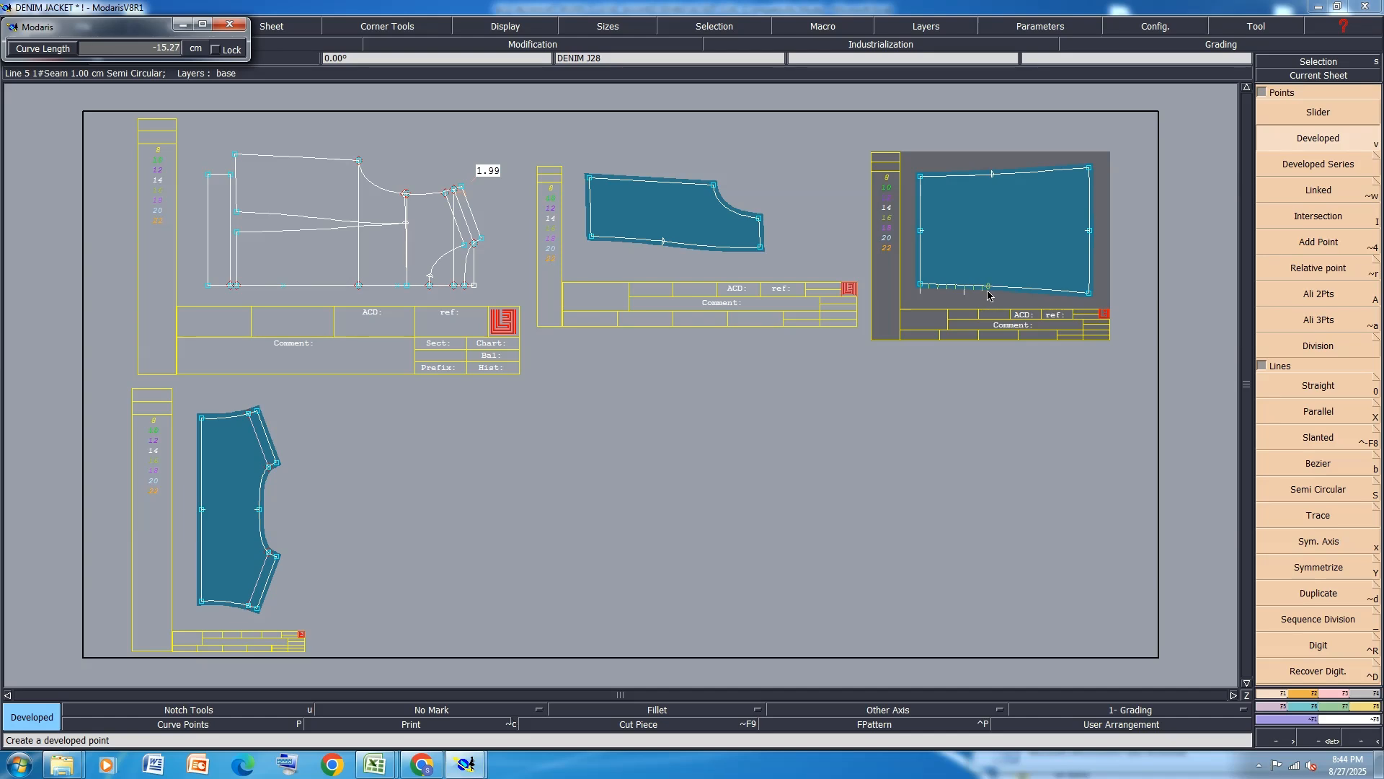
key(Escape)
key(ctrl+z)
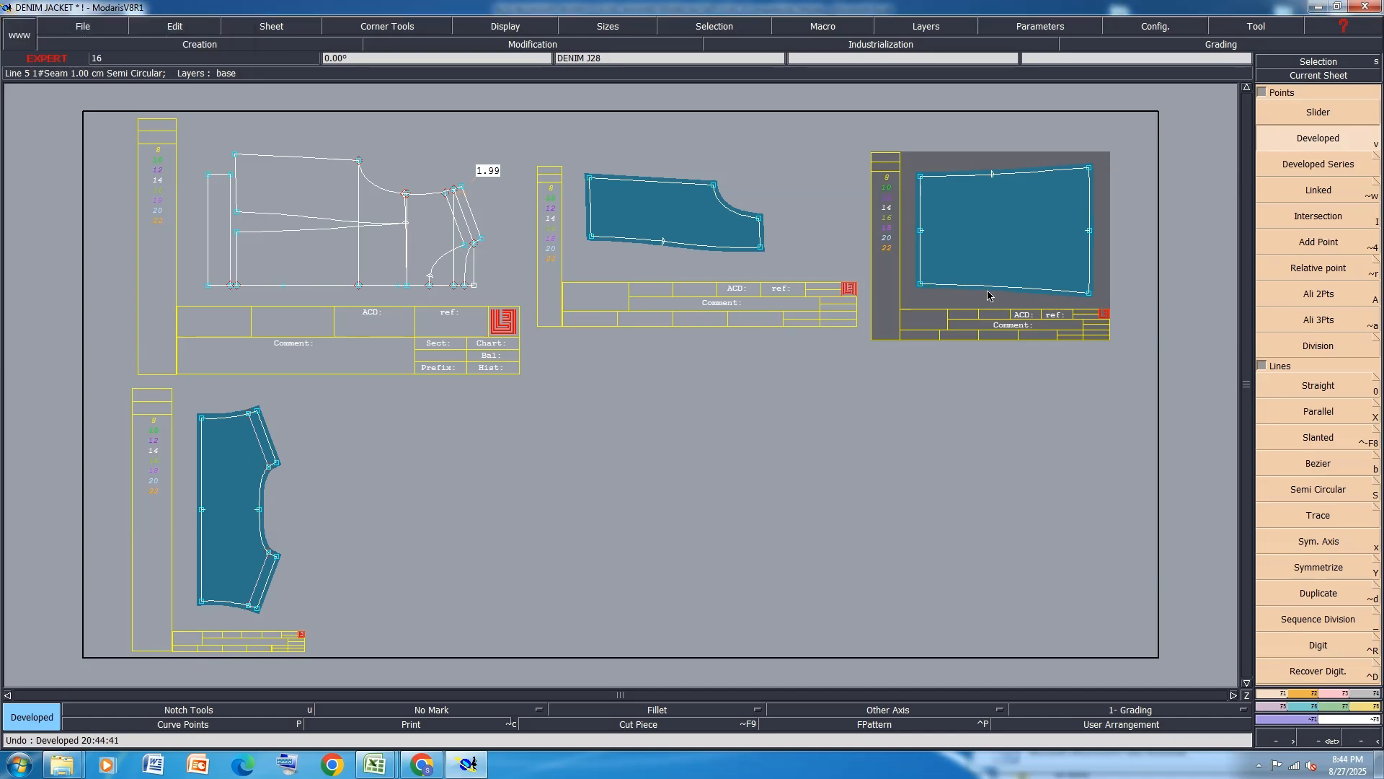
Divide both long side edges of the full centre panel into 2 equal parts with Sequence Division.
click(1318, 619)
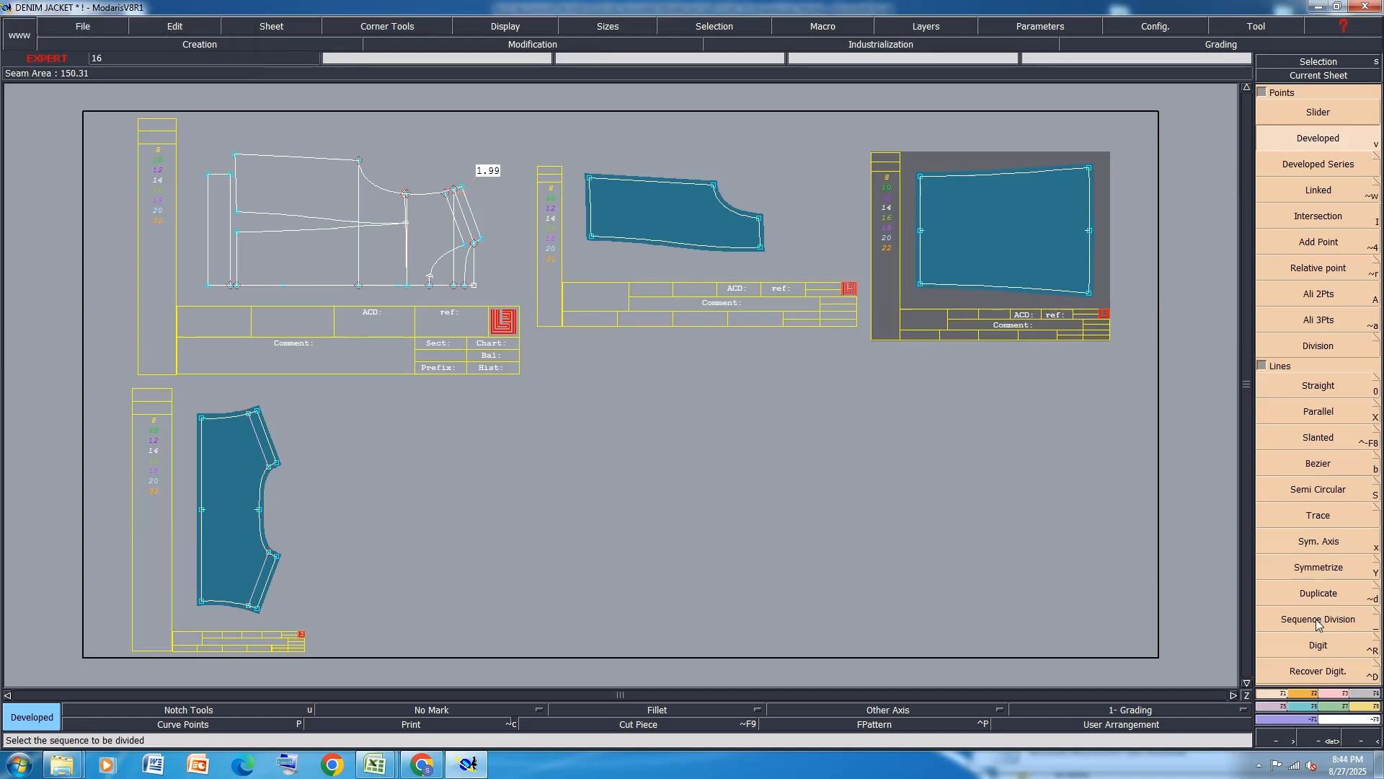
click(920, 176)
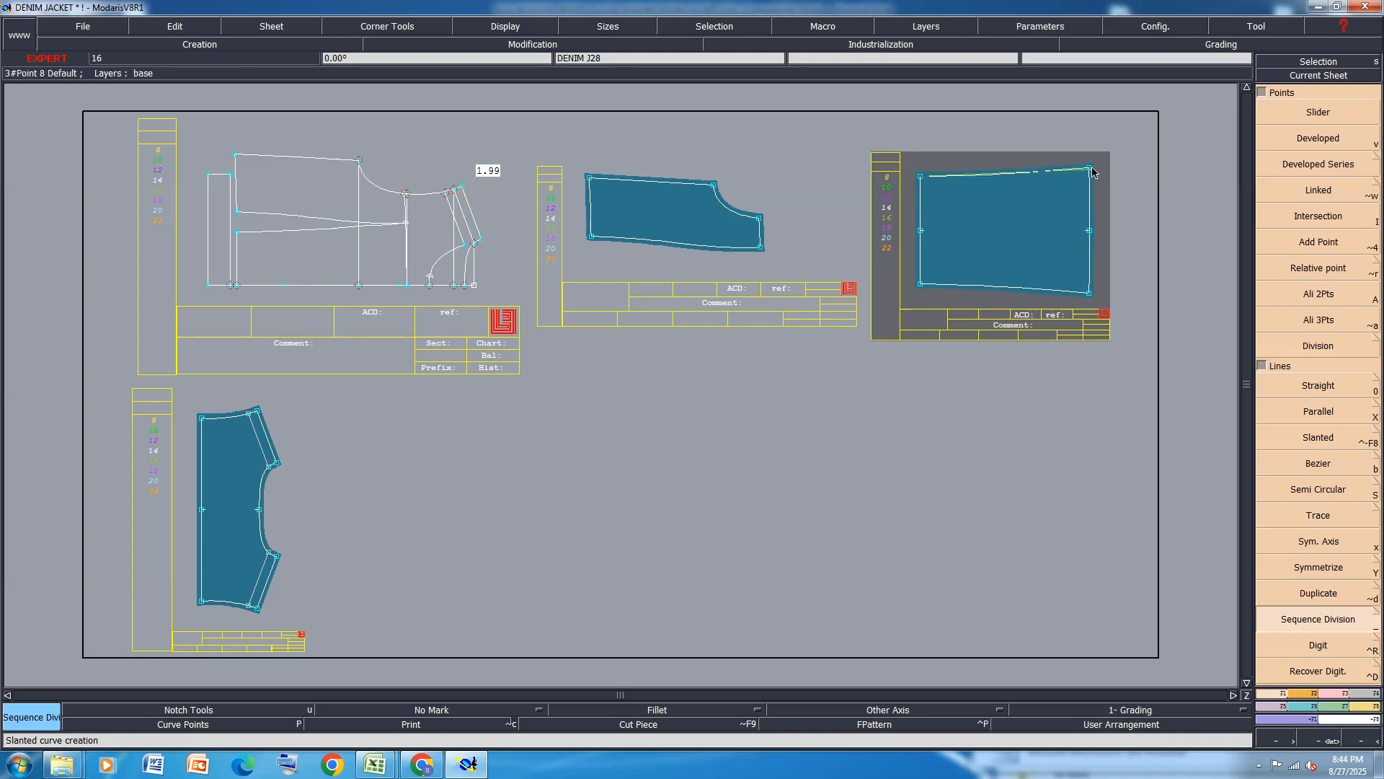
click(1089, 169)
text(2)
key(Return)
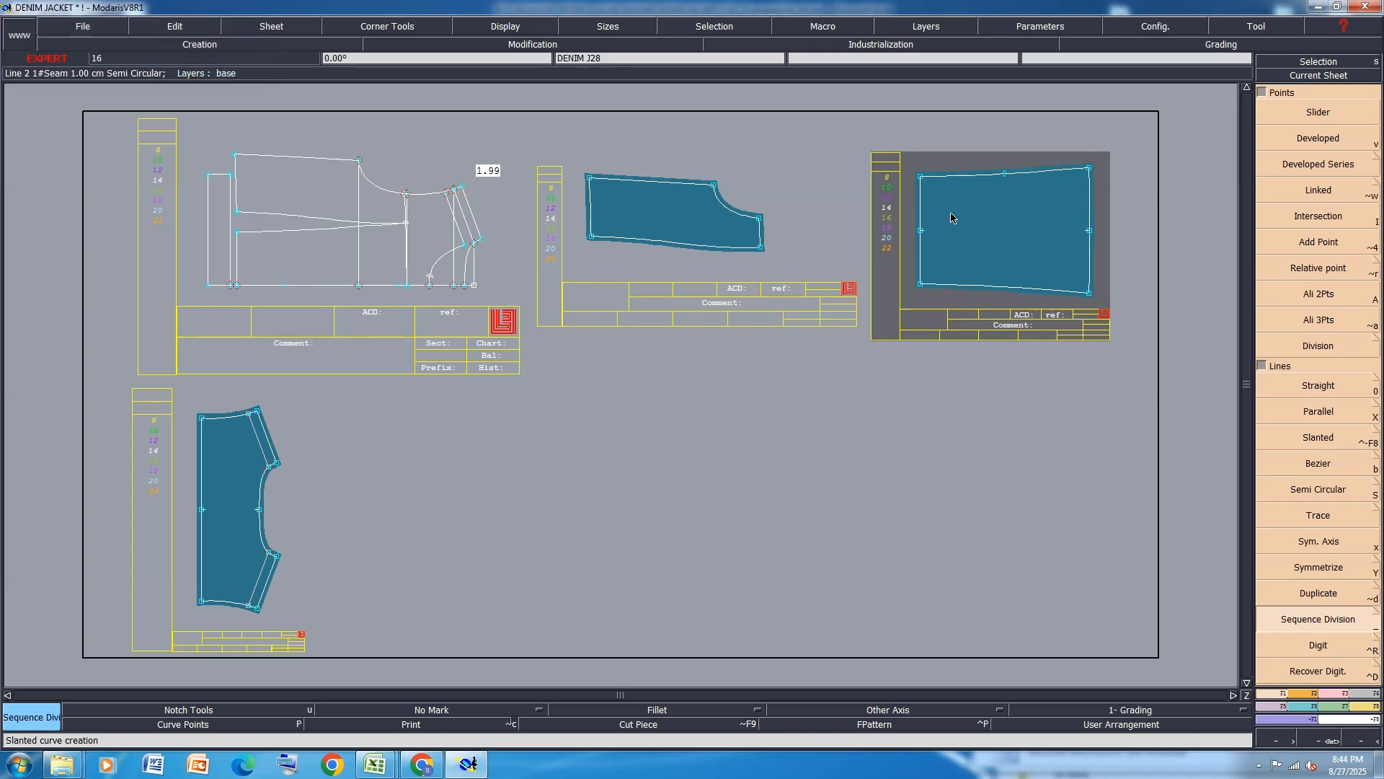
click(921, 285)
click(1088, 293)
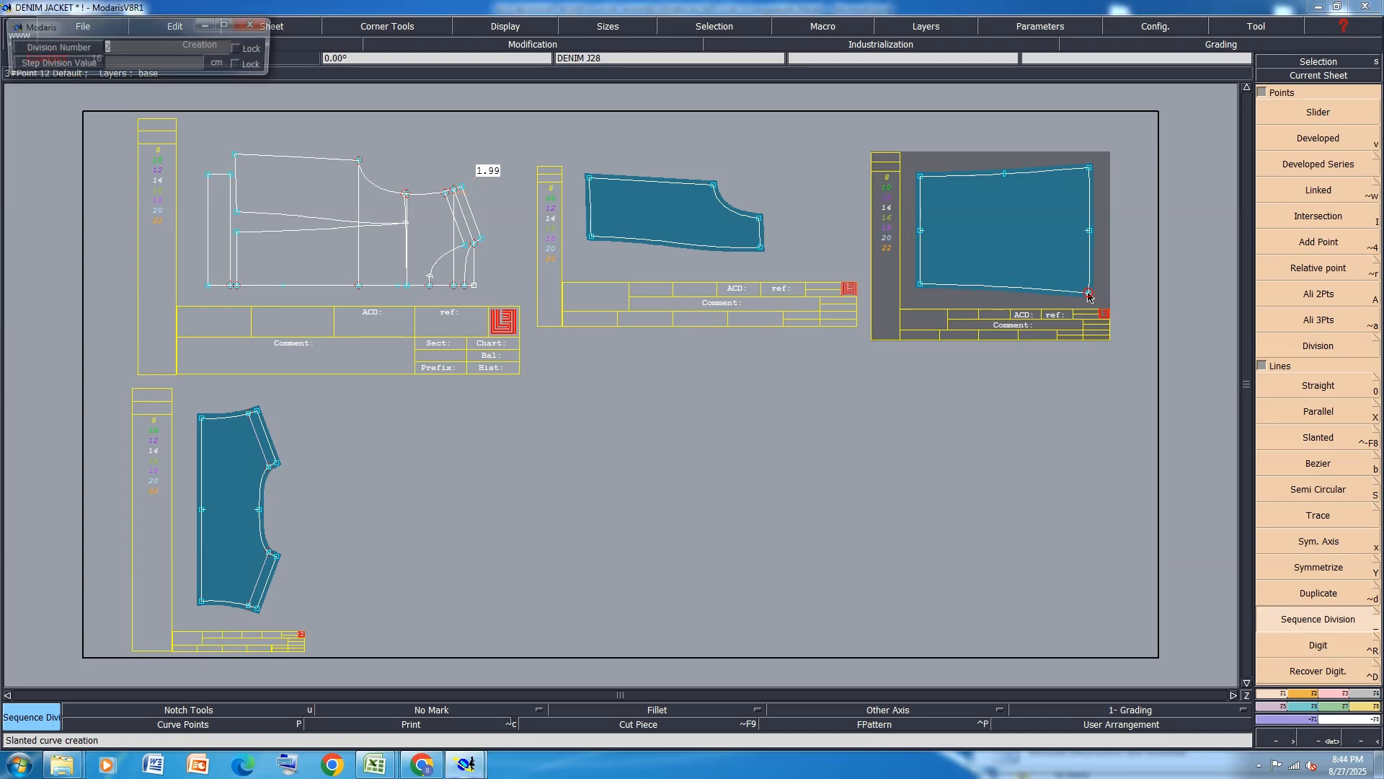
text(2)
key(Return)
Divide the side panel's long lower edge into 2 equal parts between its end corners.
click(591, 236)
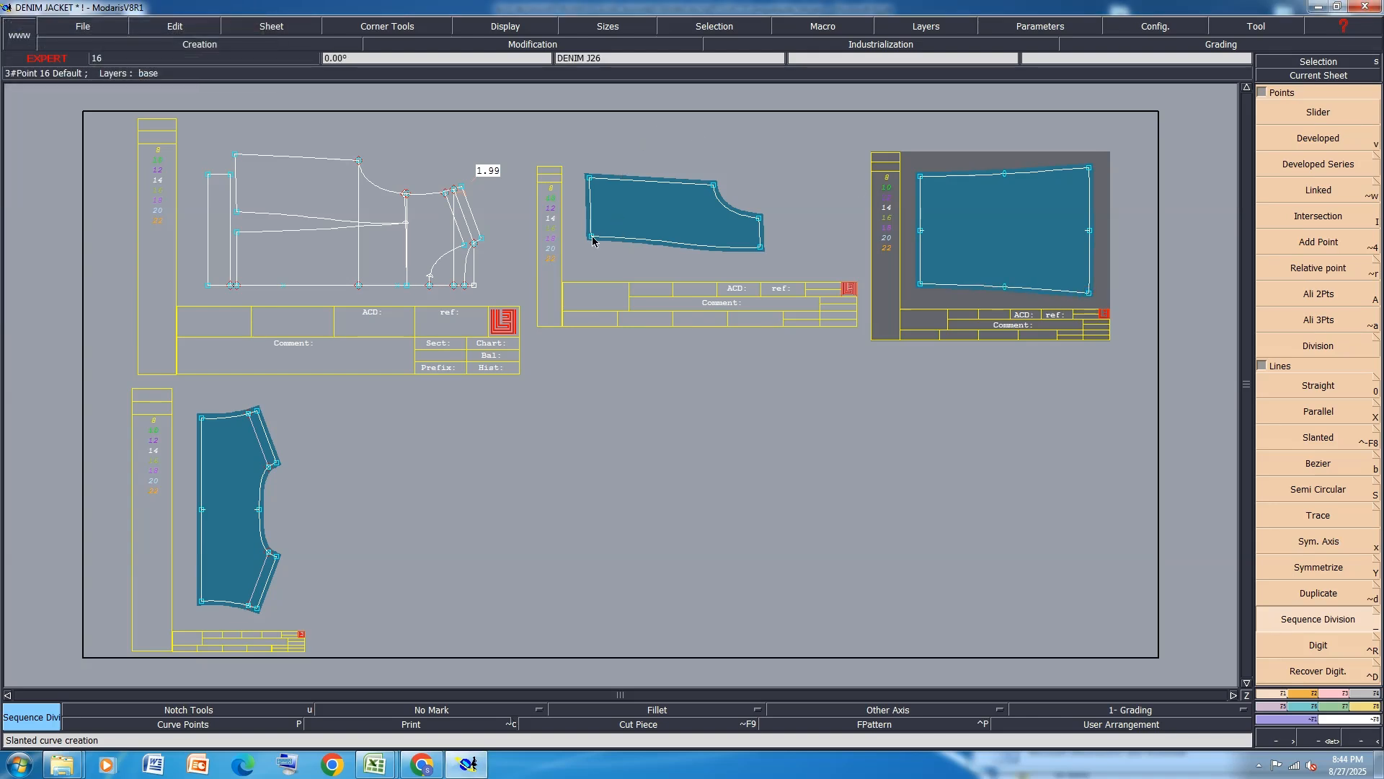
click(759, 248)
text(2)
key(Return)
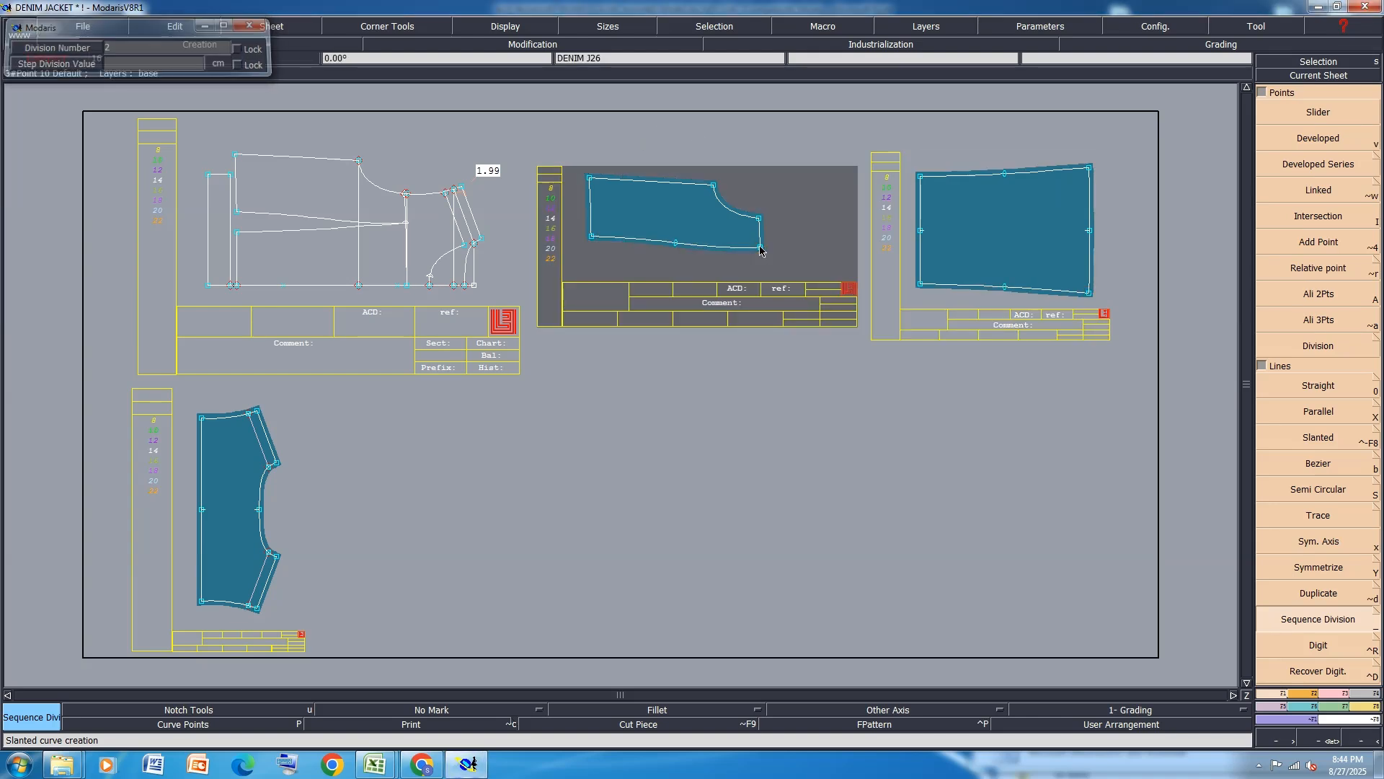
Add notches at the midpoints of the full centre panel's long side edges and of the side panel's long lower edge.
key(u)
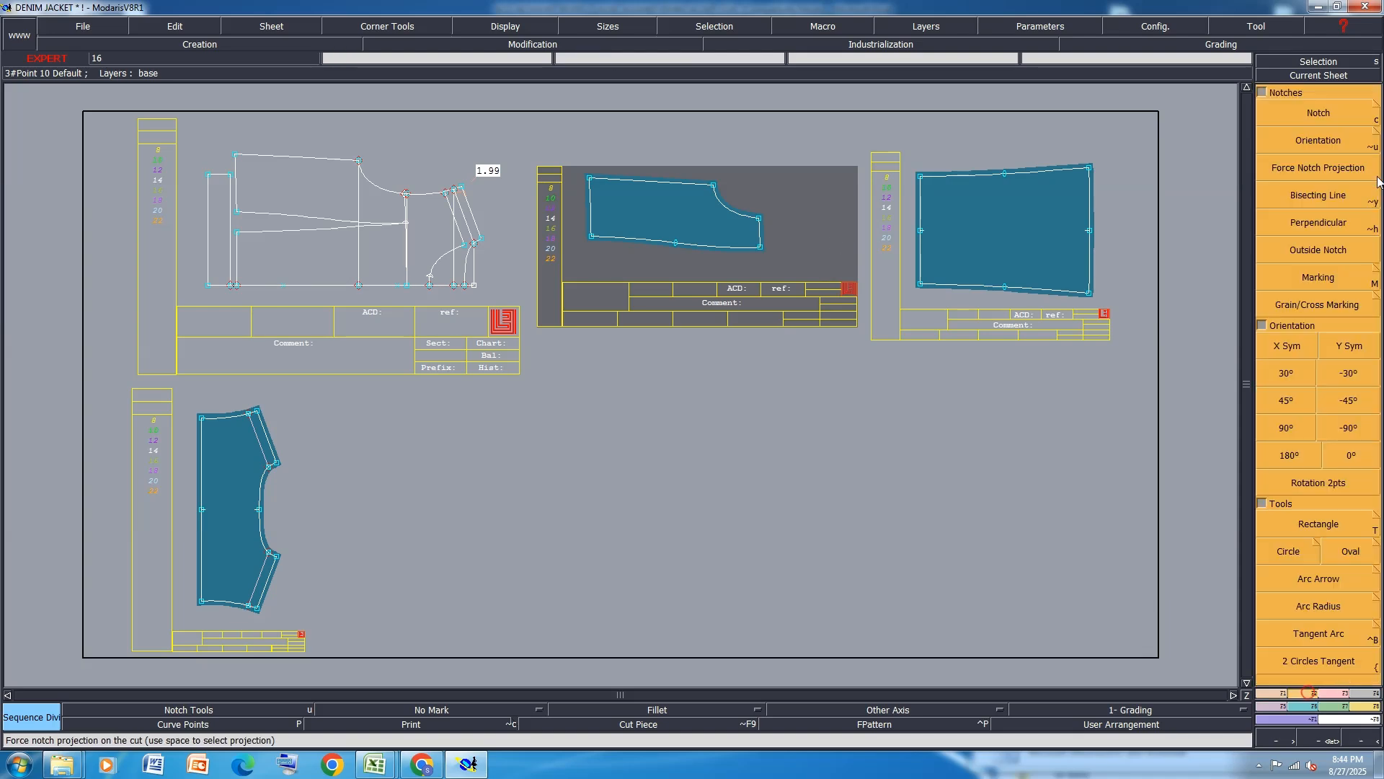
scroll(1044, 184, up, 2)
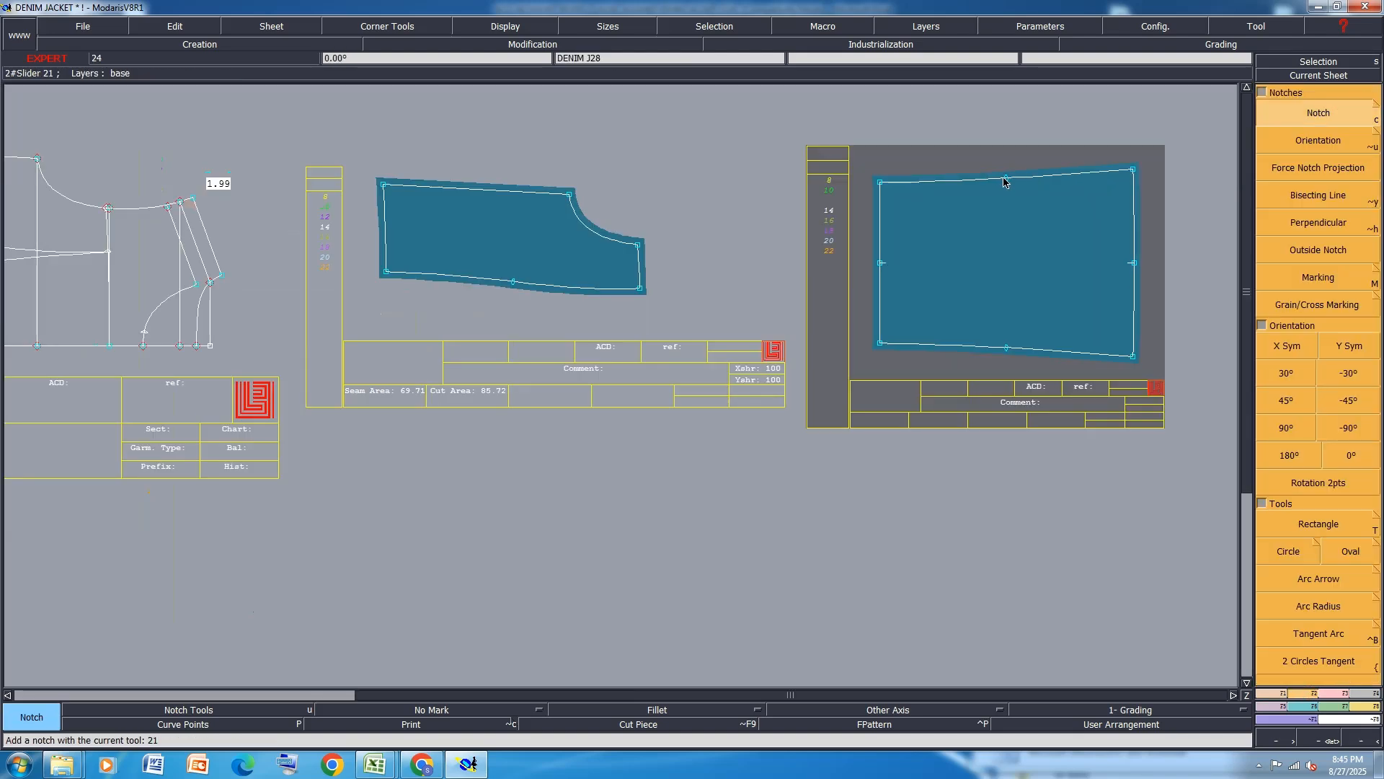
click(1007, 356)
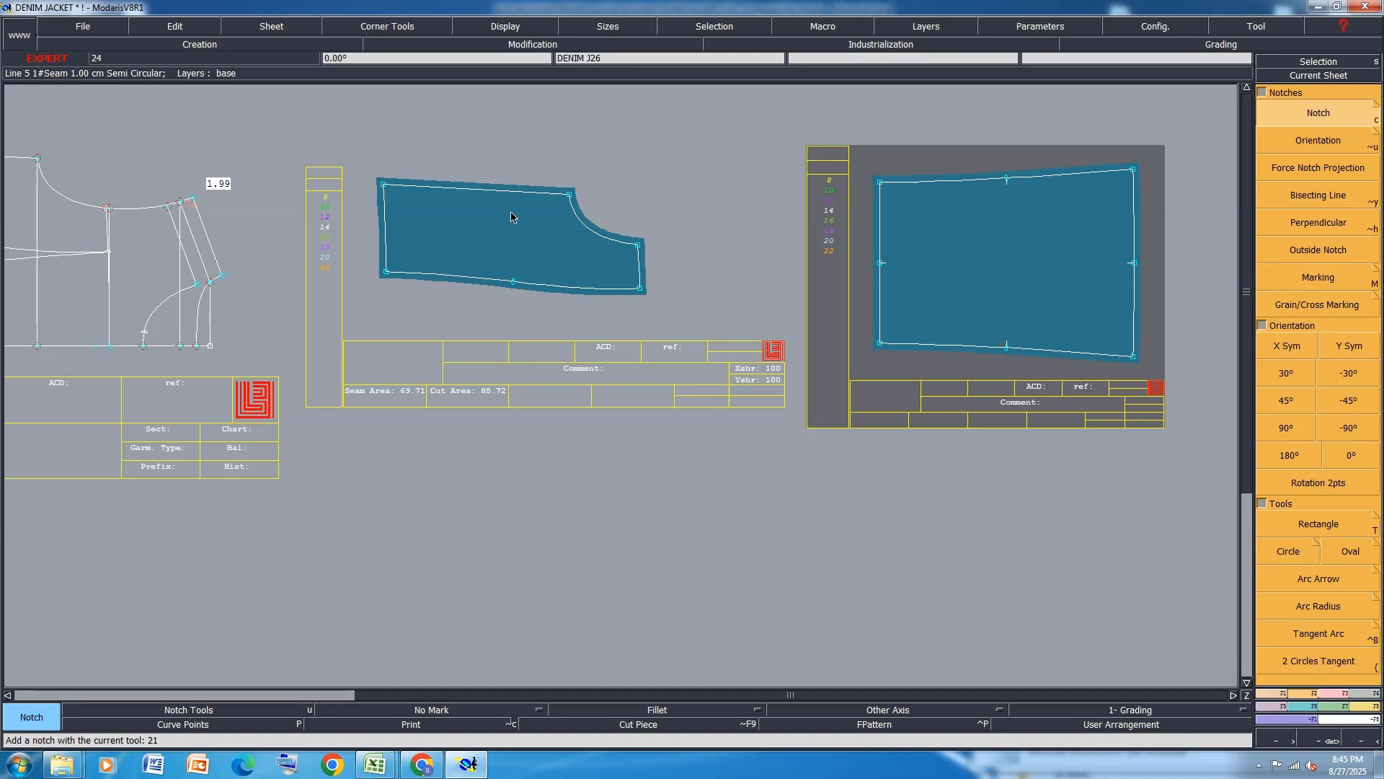
click(512, 287)
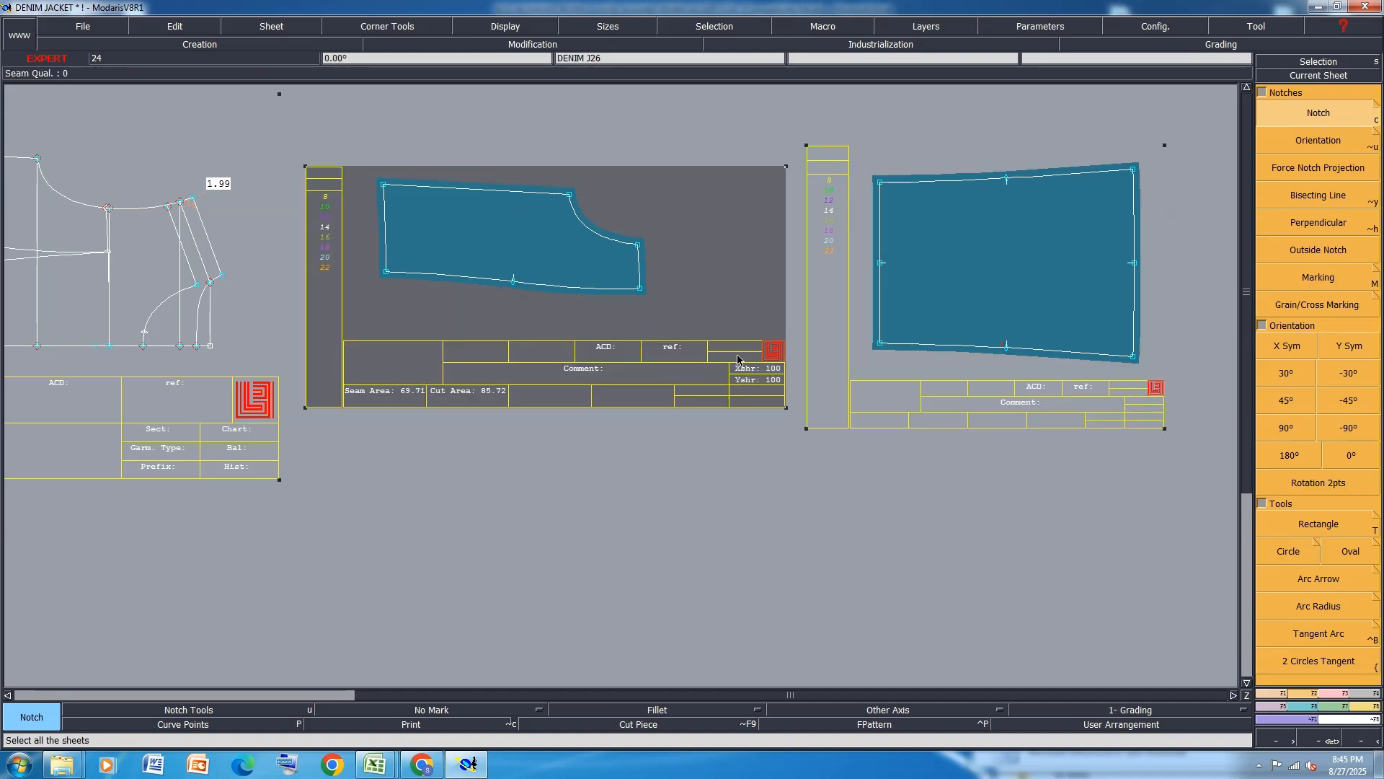
Display the graded sizes on all sheets and stack the centre panel's size nest on its side-edge midpoint notch.
key(F10)
key(F11)
key(F12)
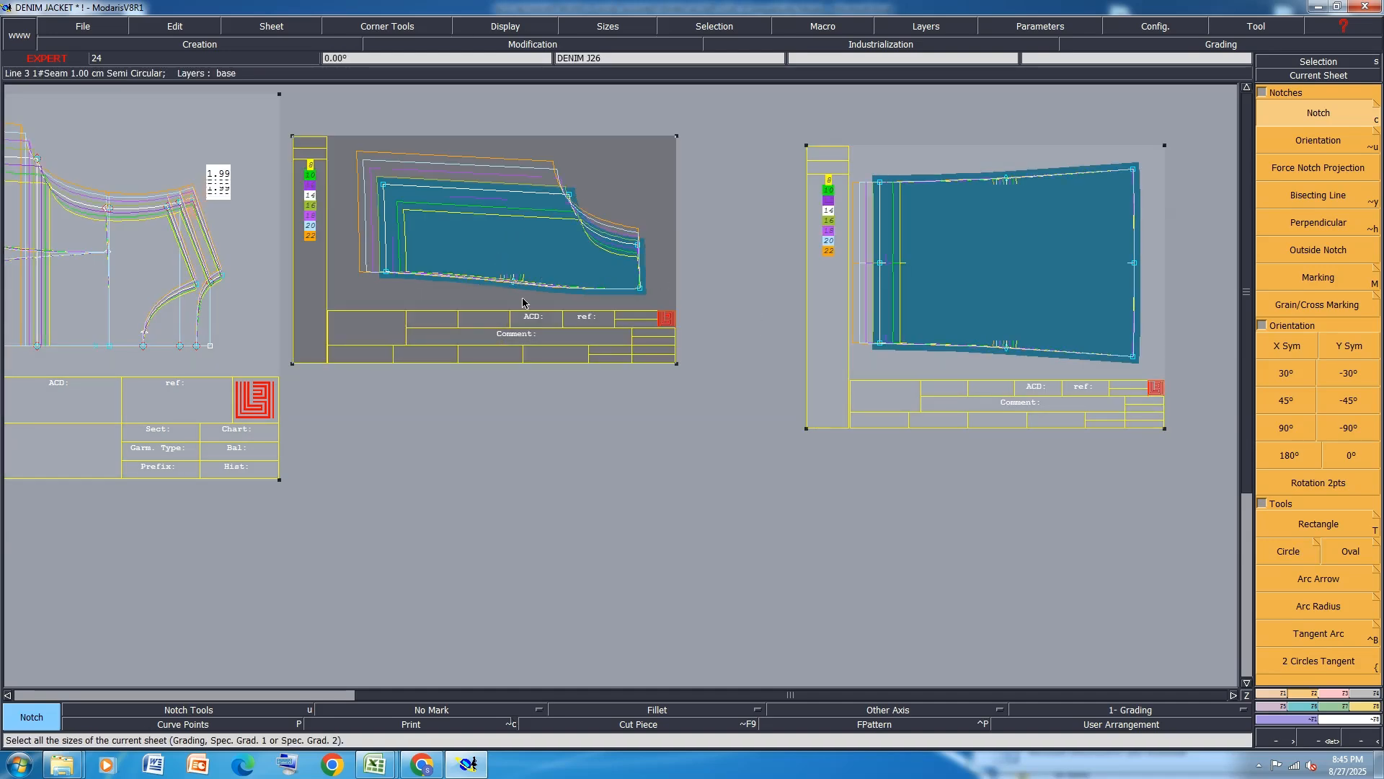
click(1304, 707)
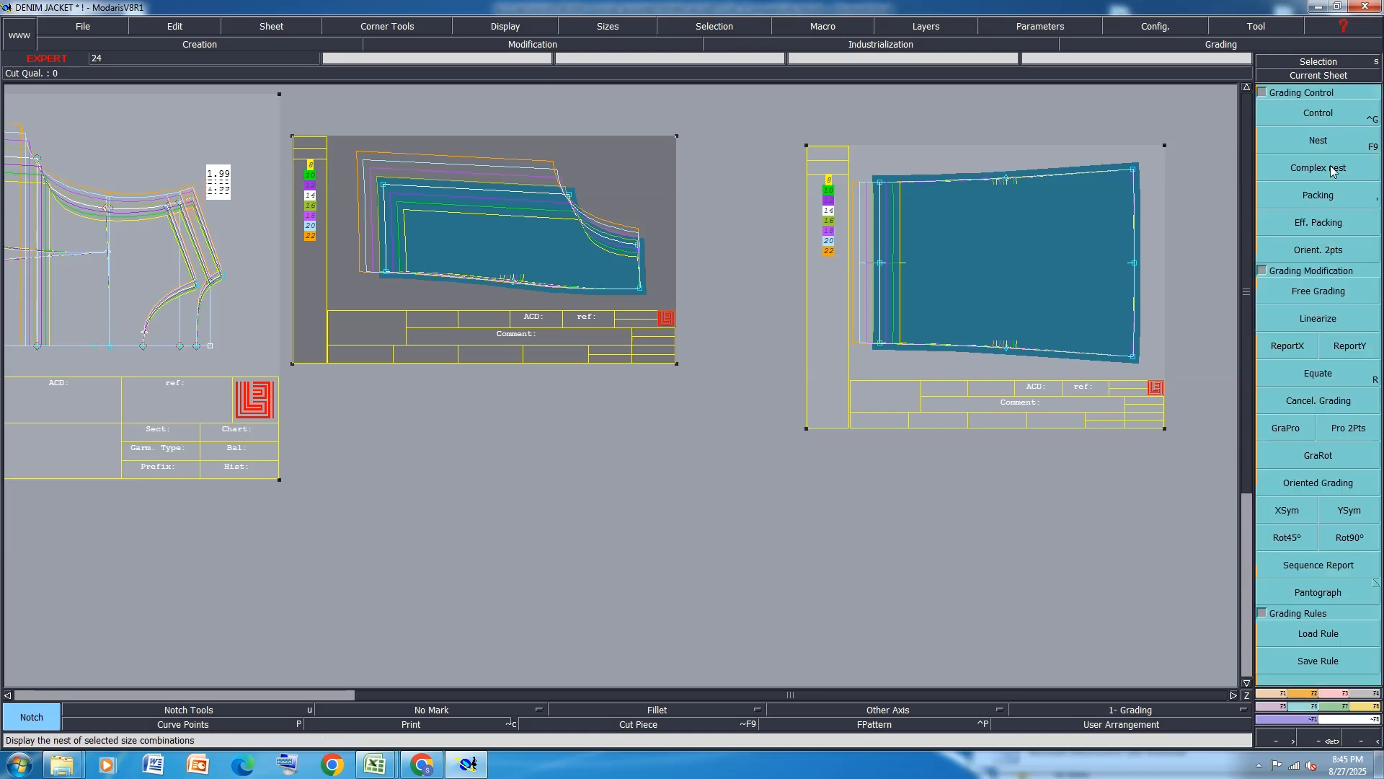
click(1317, 195)
click(817, 406)
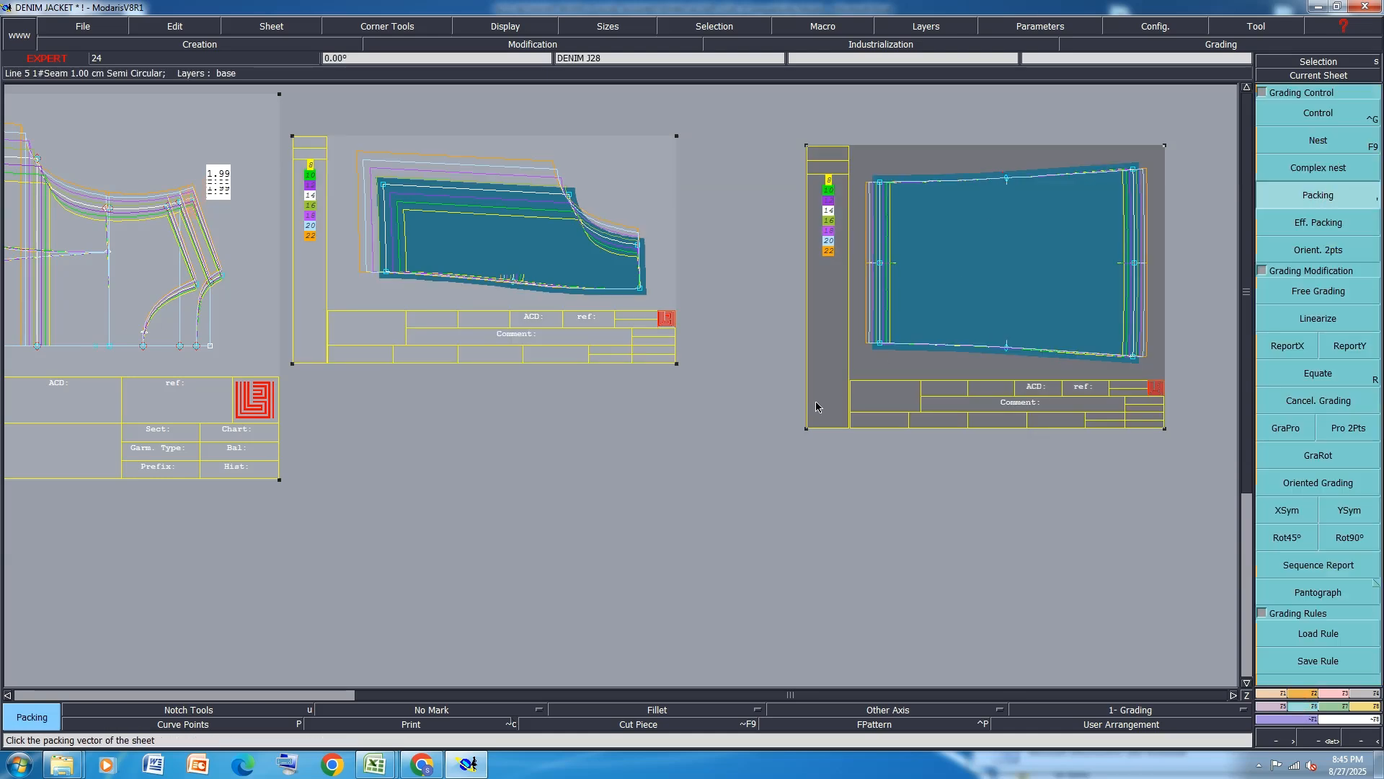
Check the side panel's size nest stacked on its lower-edge notch, and return the sheets to the base size.
click(513, 282)
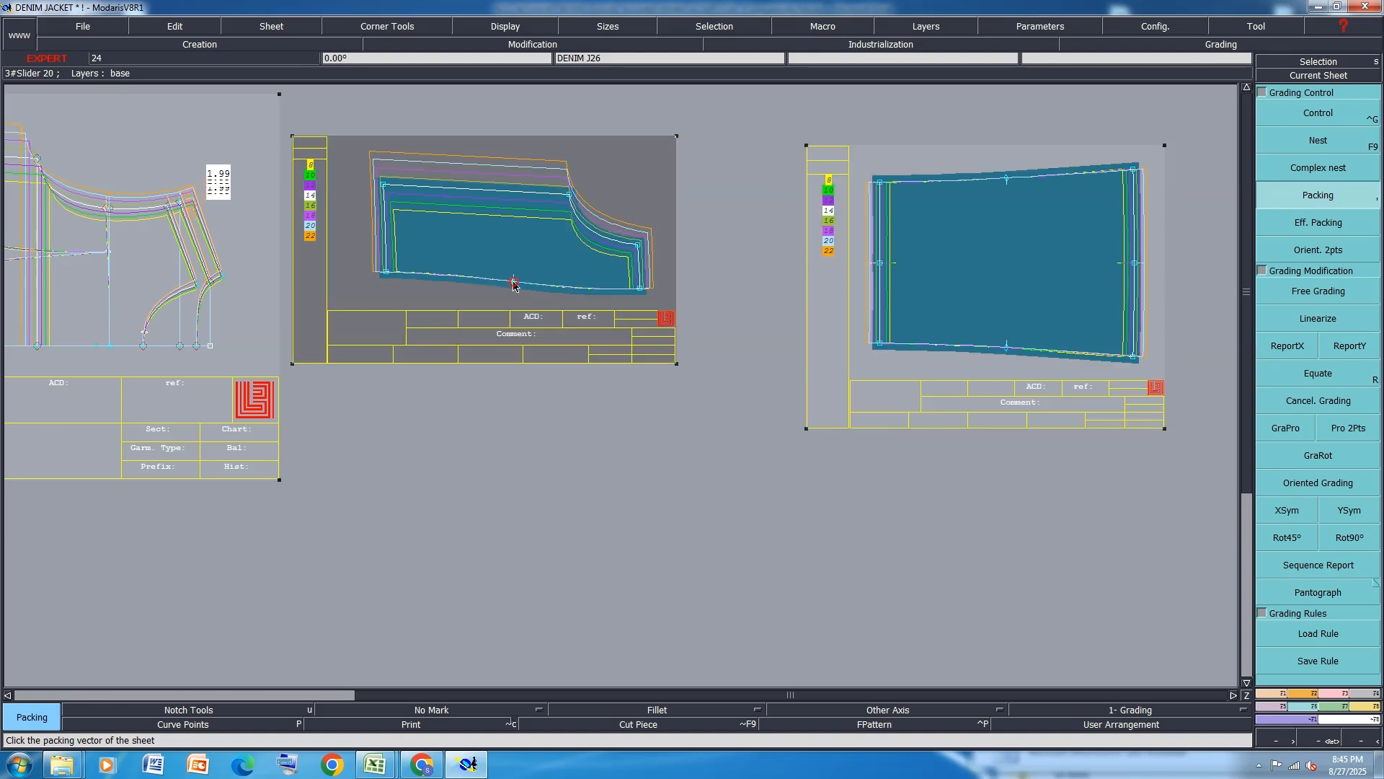
click(659, 278)
click(532, 260)
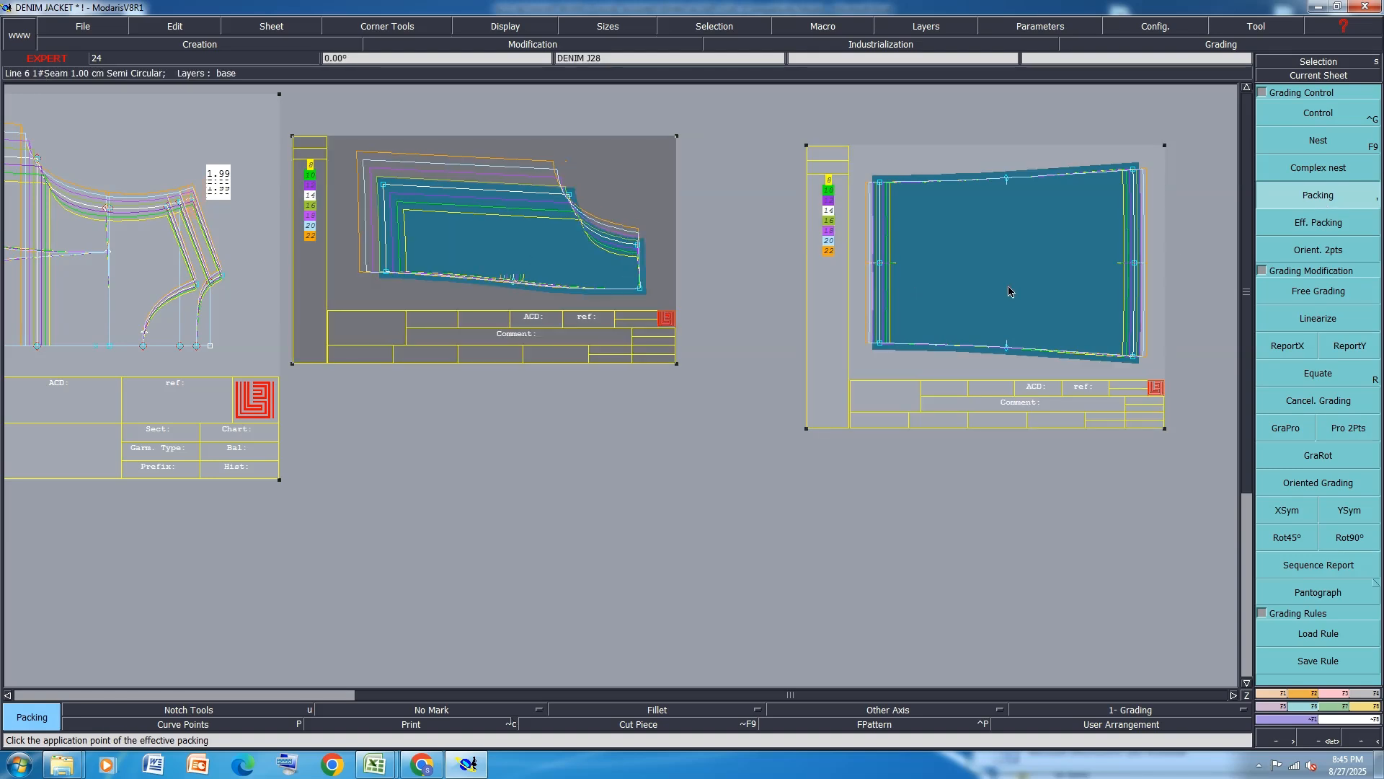
click(1008, 292)
key(space)
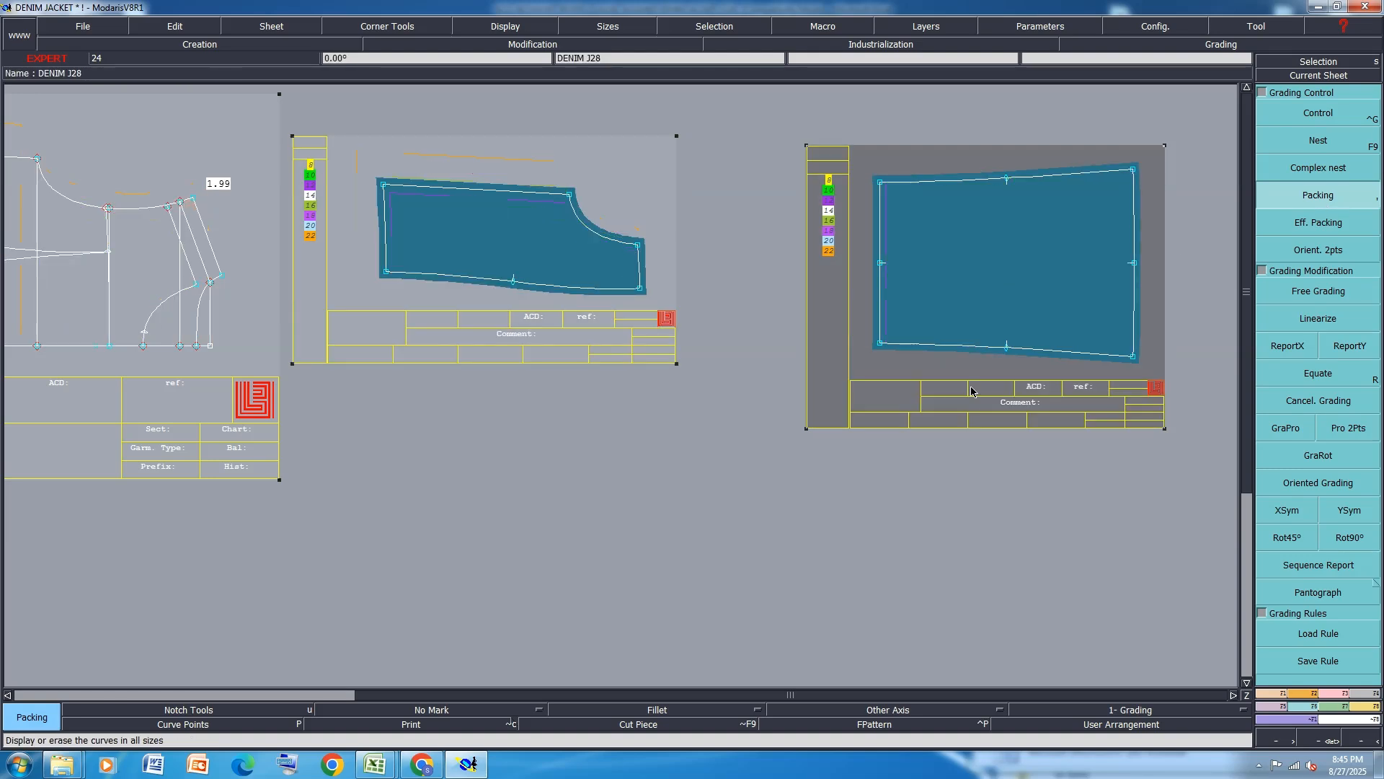
Enter the comment "BK YOUK 1X1" on the back yoke's sheet.
key(j)
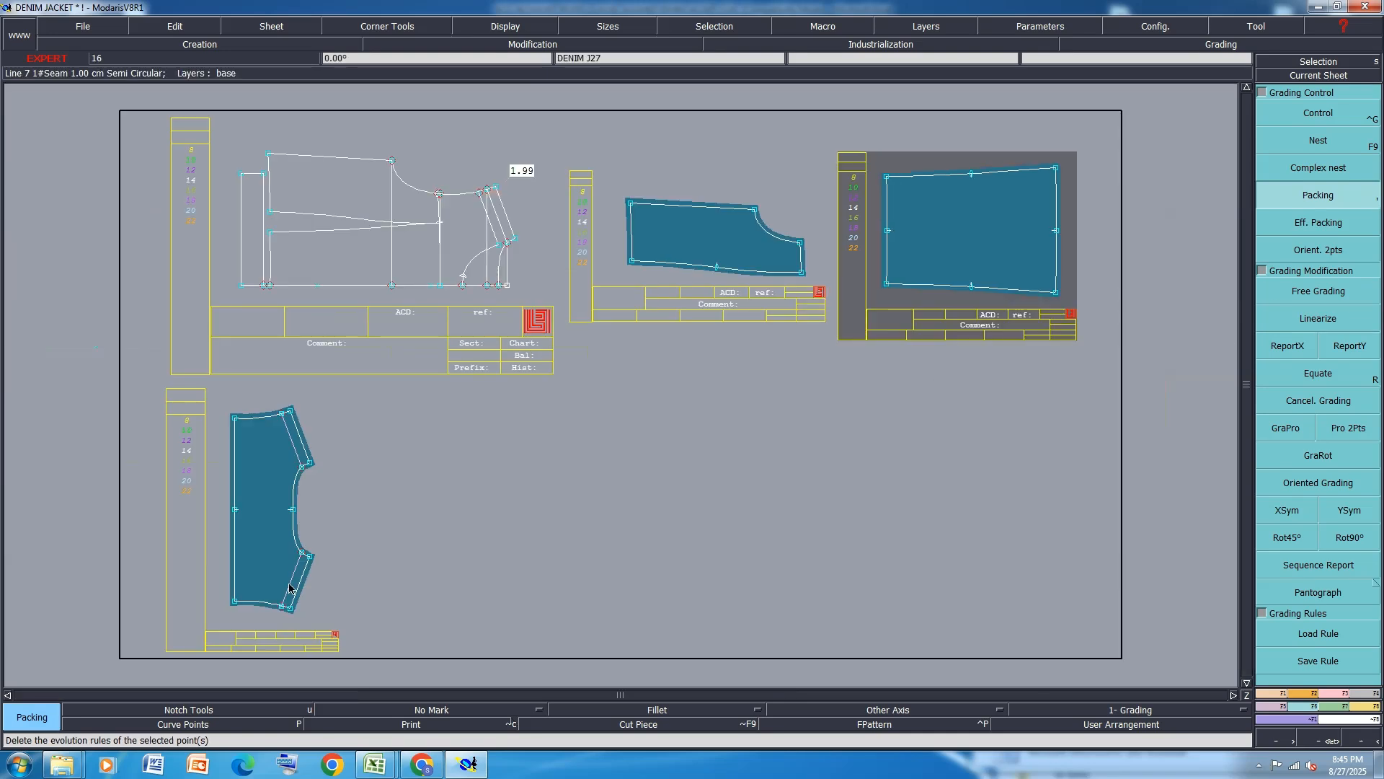
scroll(274, 646, up, 1)
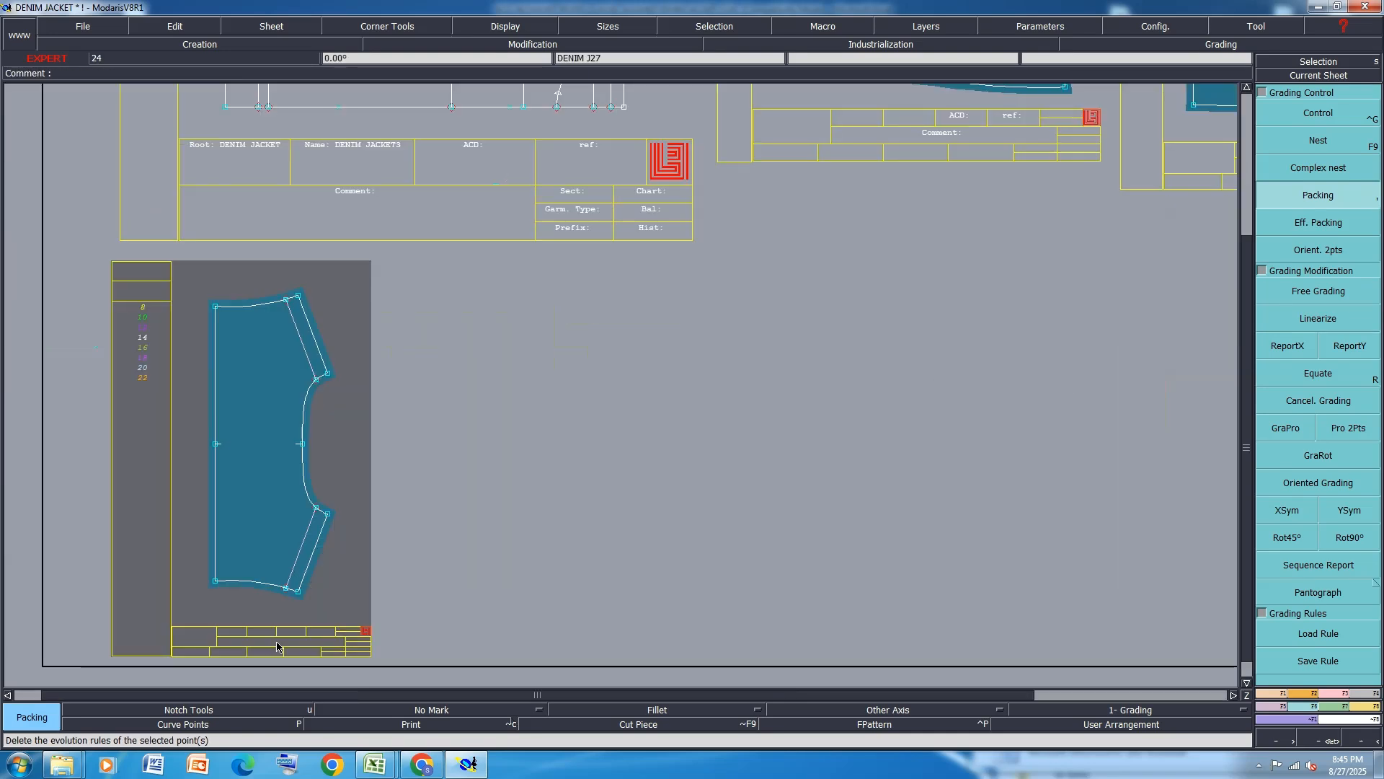
key(e)
click(277, 642)
text(BK YOUK 1X1)
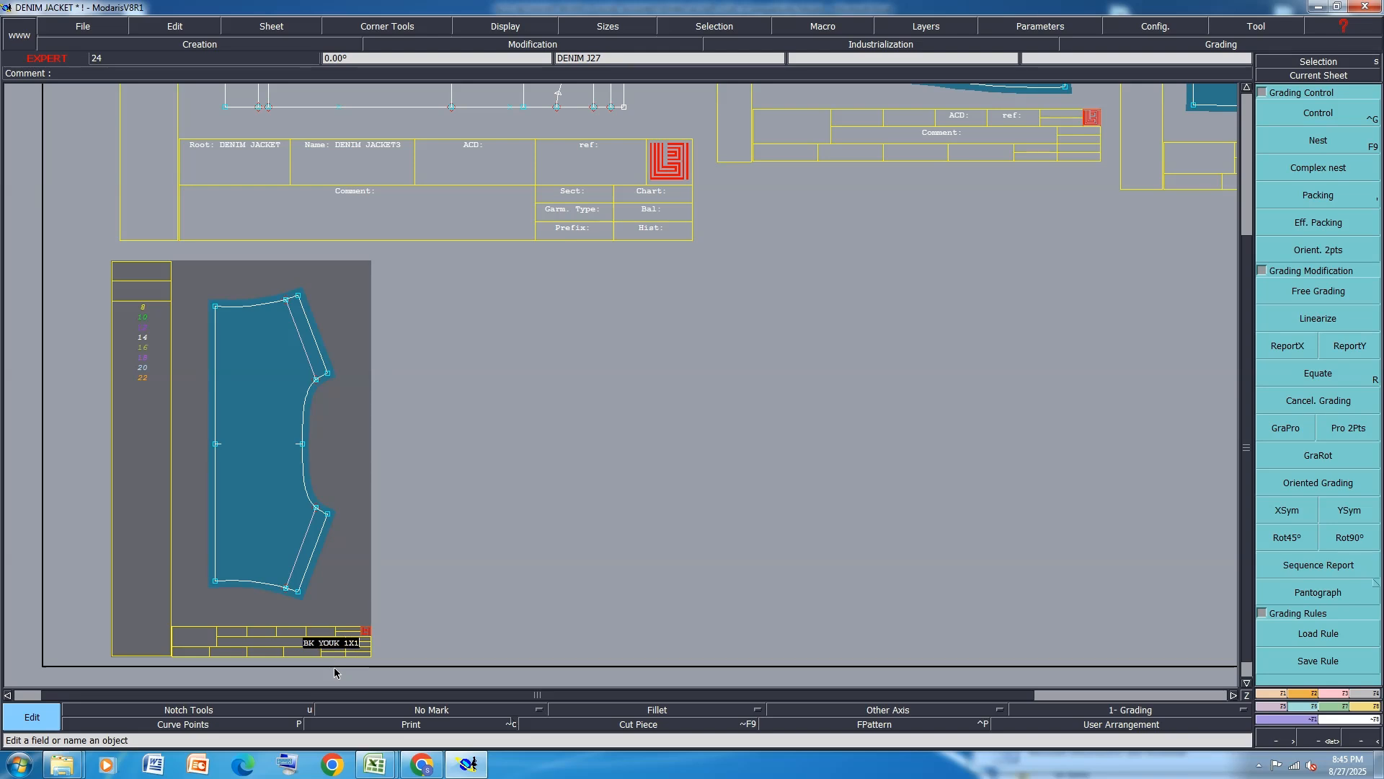
key(Return)
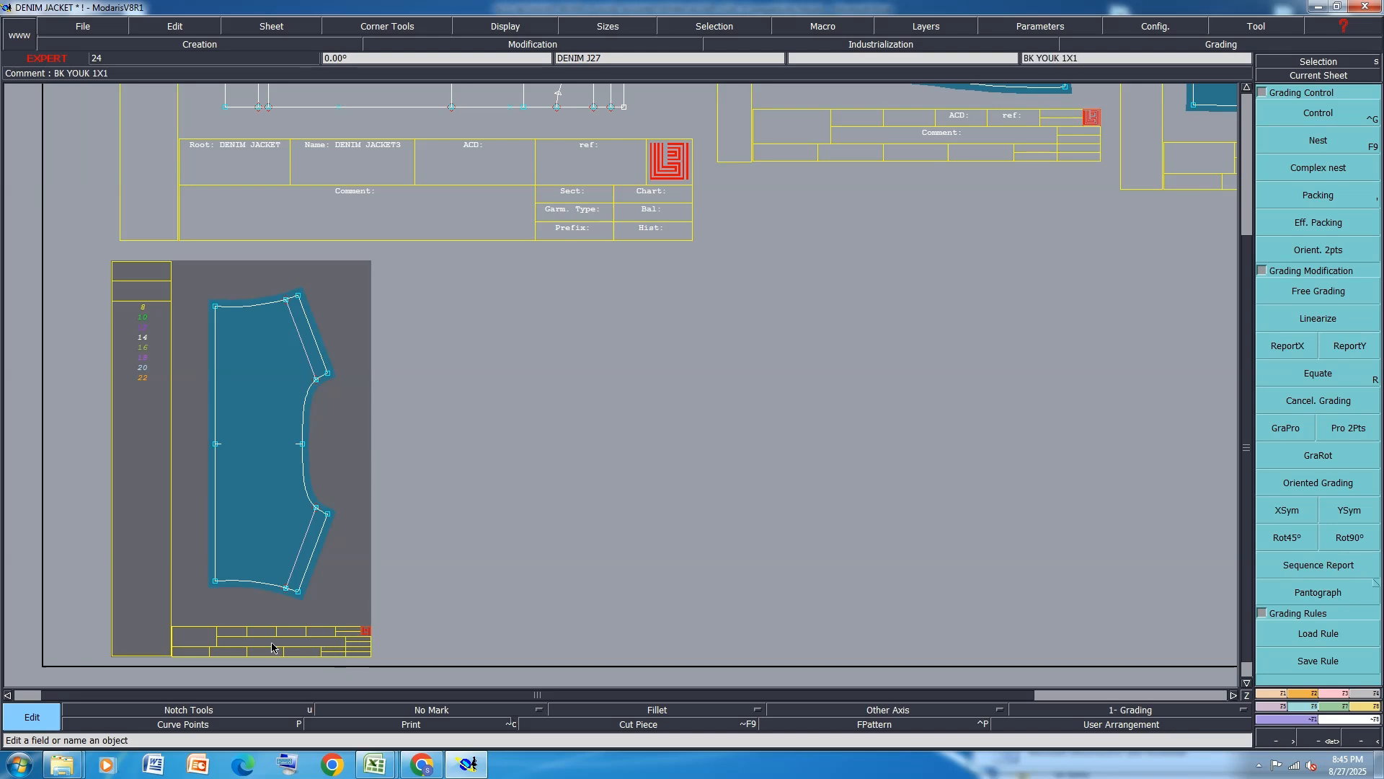
Enter the comment "BK SD PANEL 1X2" on the side panel's sheet.
scroll(272, 647, down, 1)
scroll(649, 425, up, 2)
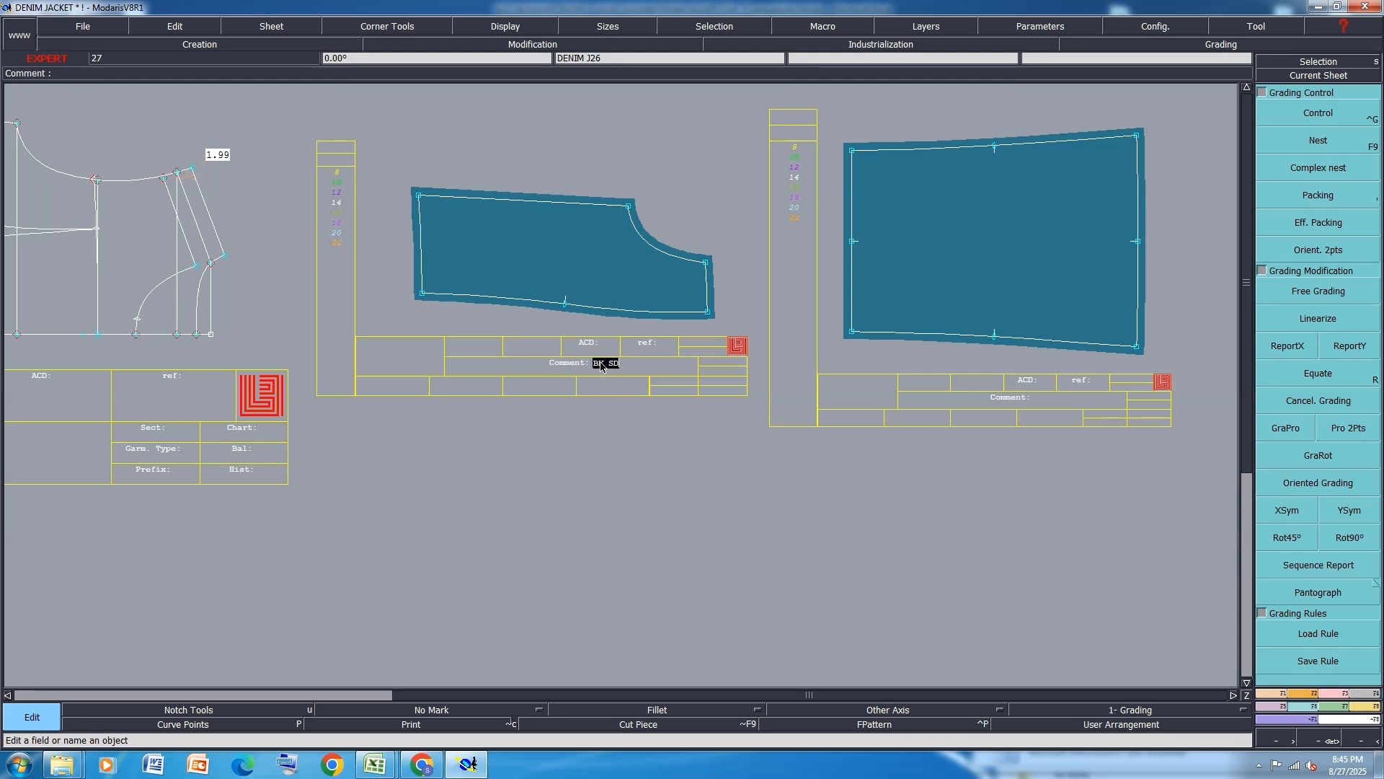
text(PANEL 1X2)
key(Return)
Enter the comment "BK MIDL 1X1" on the full centre panel's sheet.
click(1047, 398)
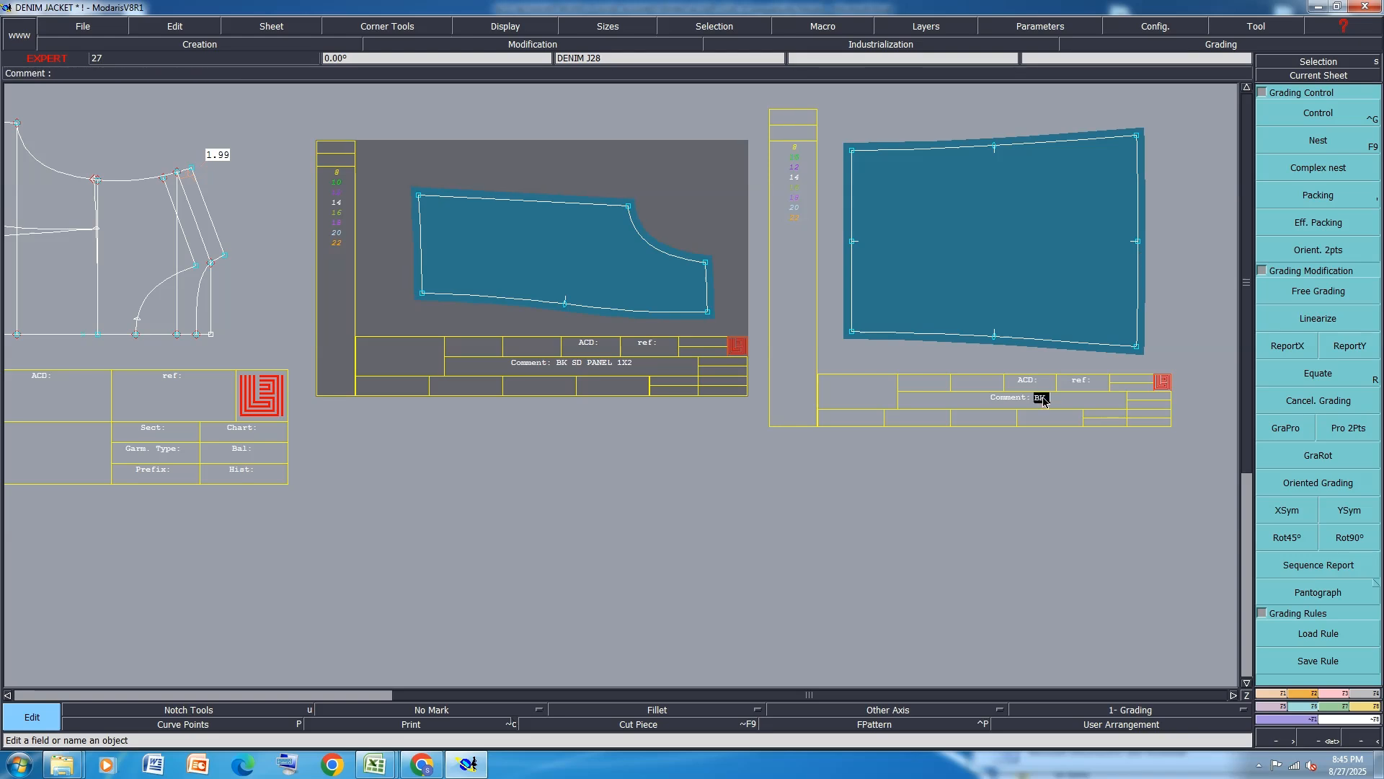
text(BK MIDL 1X1)
key(Return)
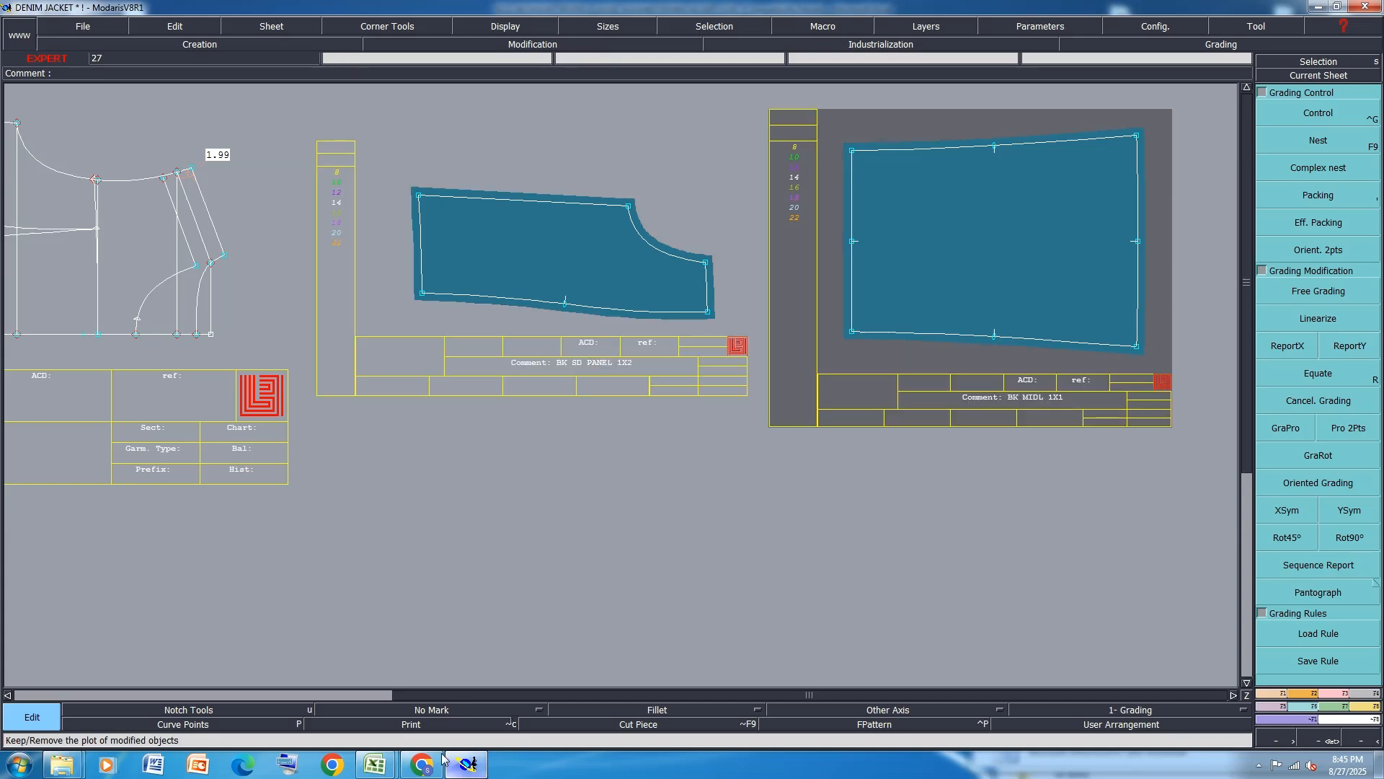
Switch to the Excel tech pack, enlarge the light-wash jacket's back photo to examine its seams, and return to Modaris.
mouse_move(375, 764)
click(472, 685)
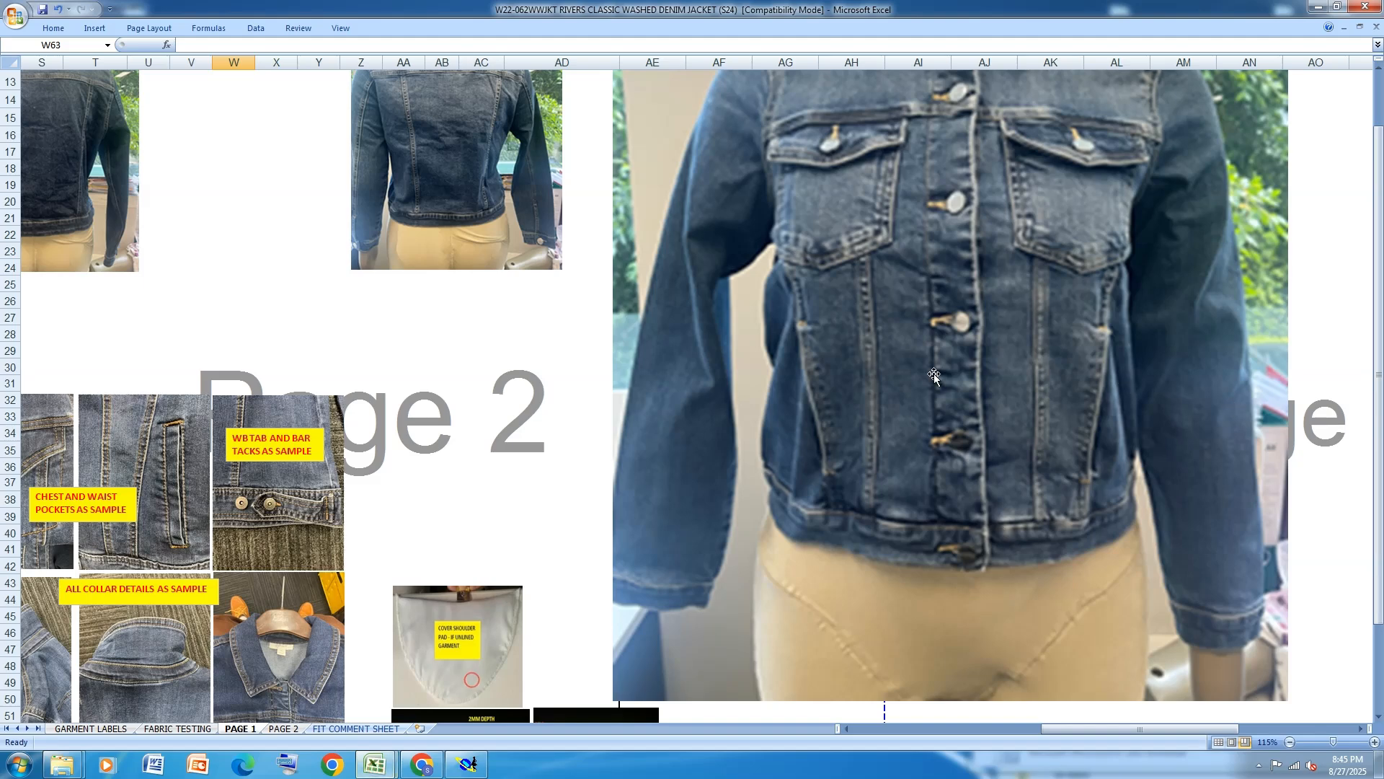
scroll(436, 166, up, 2)
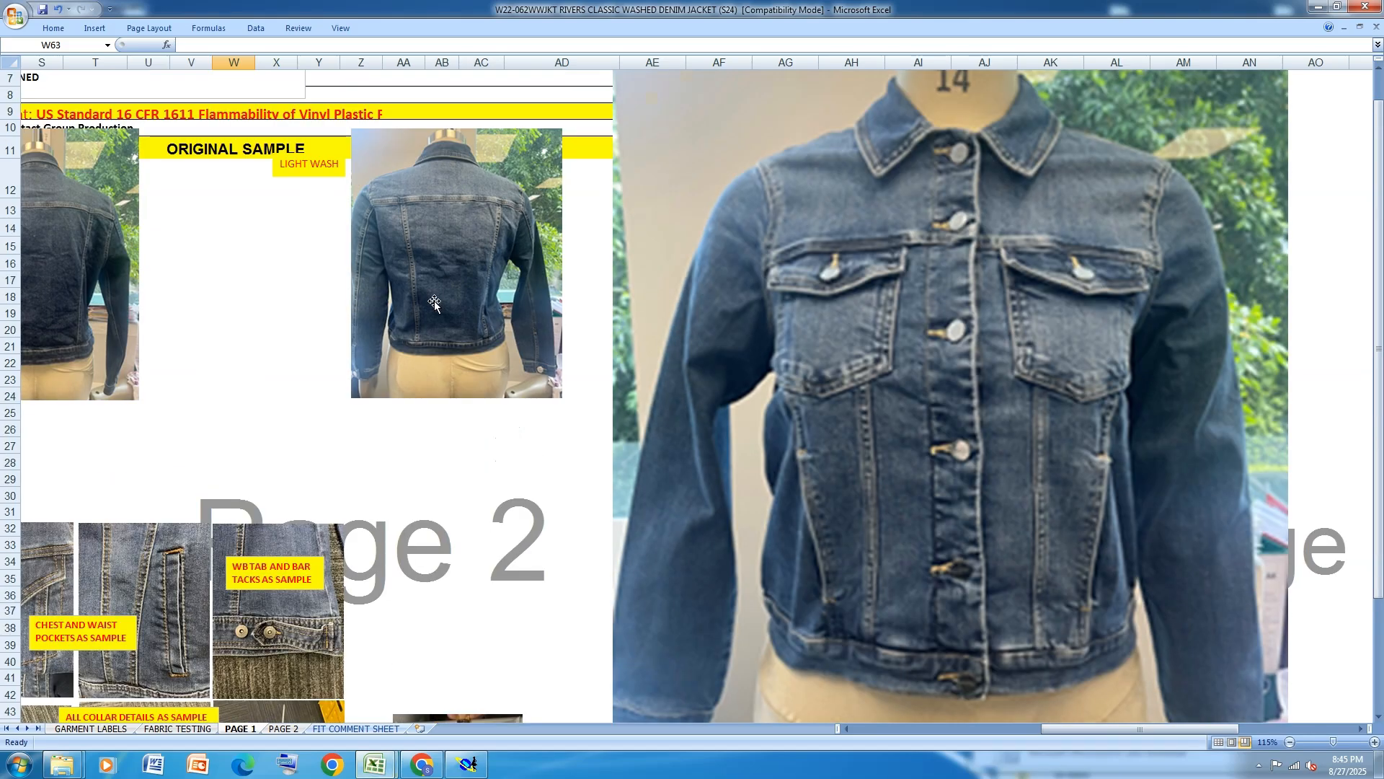
click(435, 303)
drag(561, 398, 825, 728)
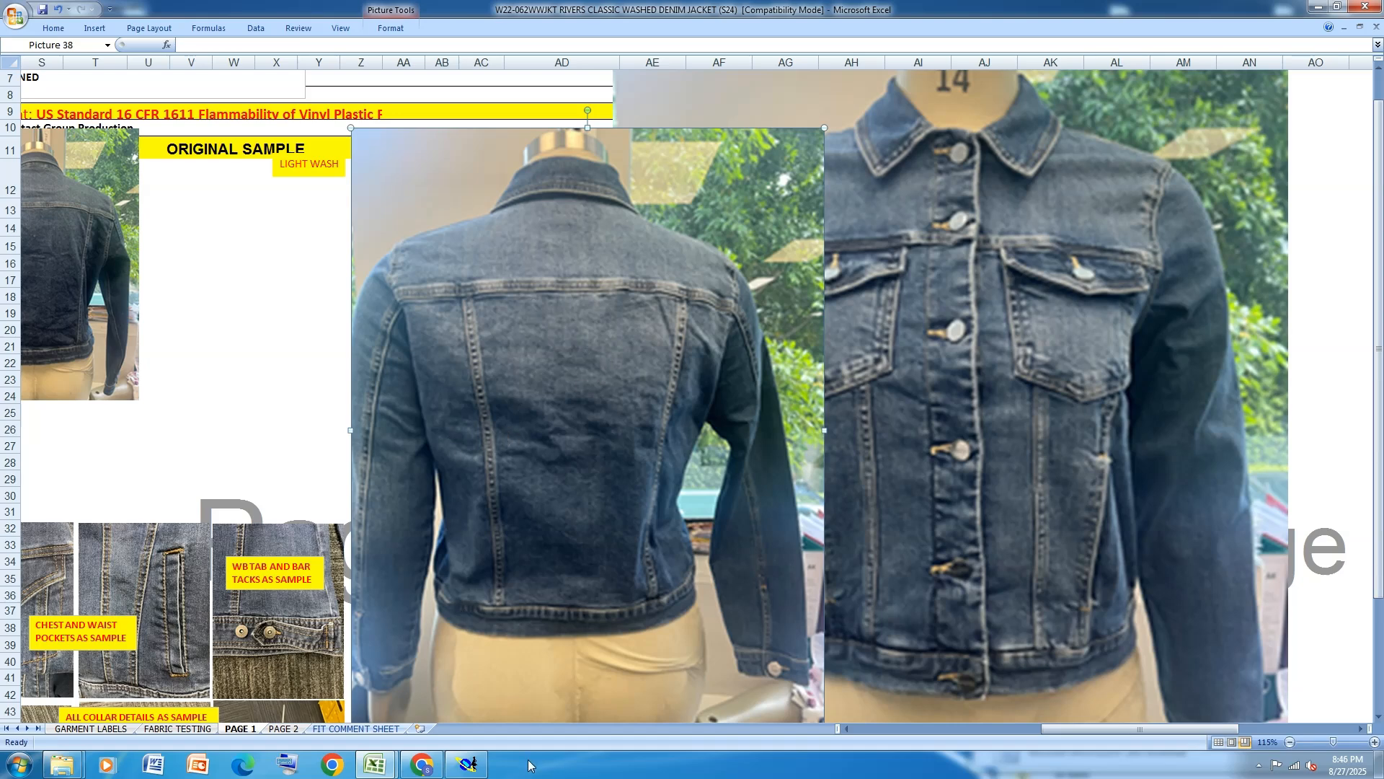
click(467, 764)
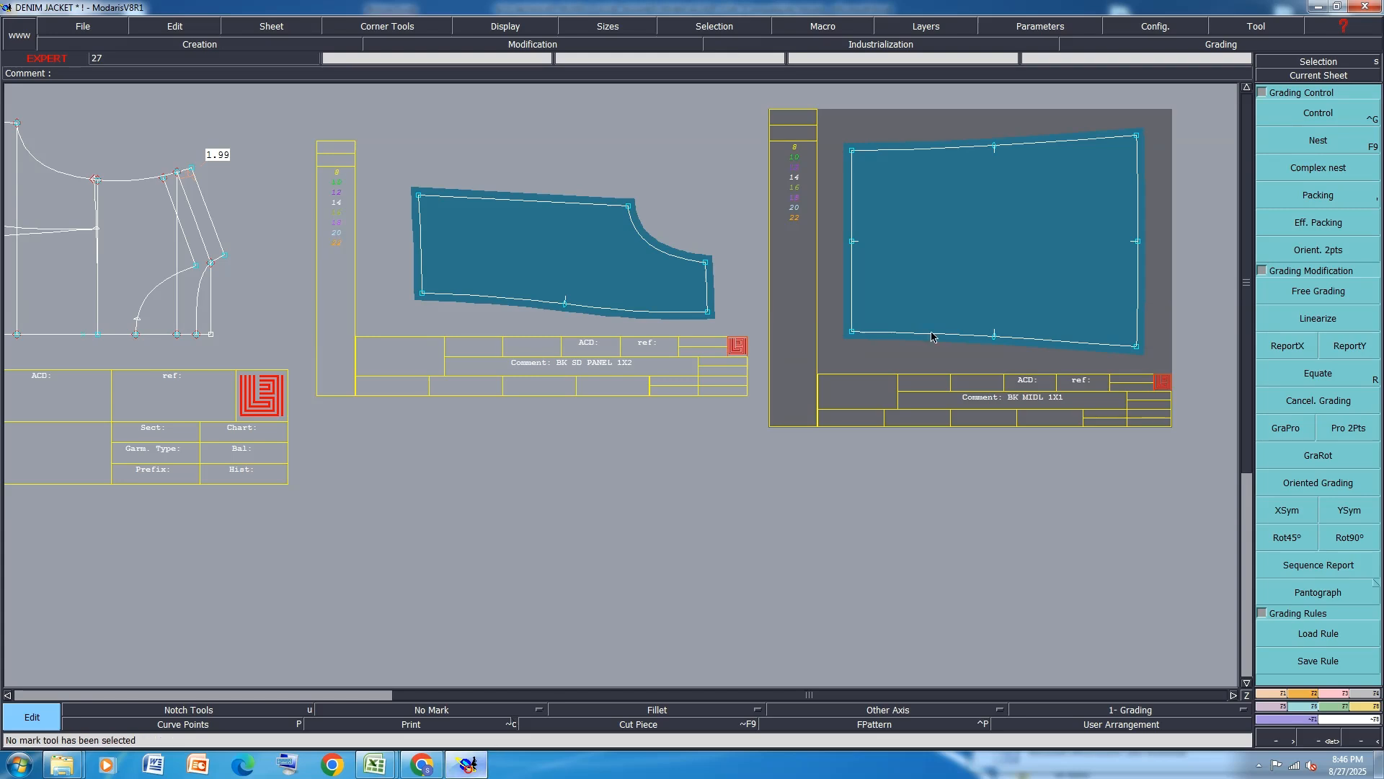
Set the line seam to 2 cm on the side panel's long lower edge and on its short end edge beside the armhole.
key(e)
click(634, 315)
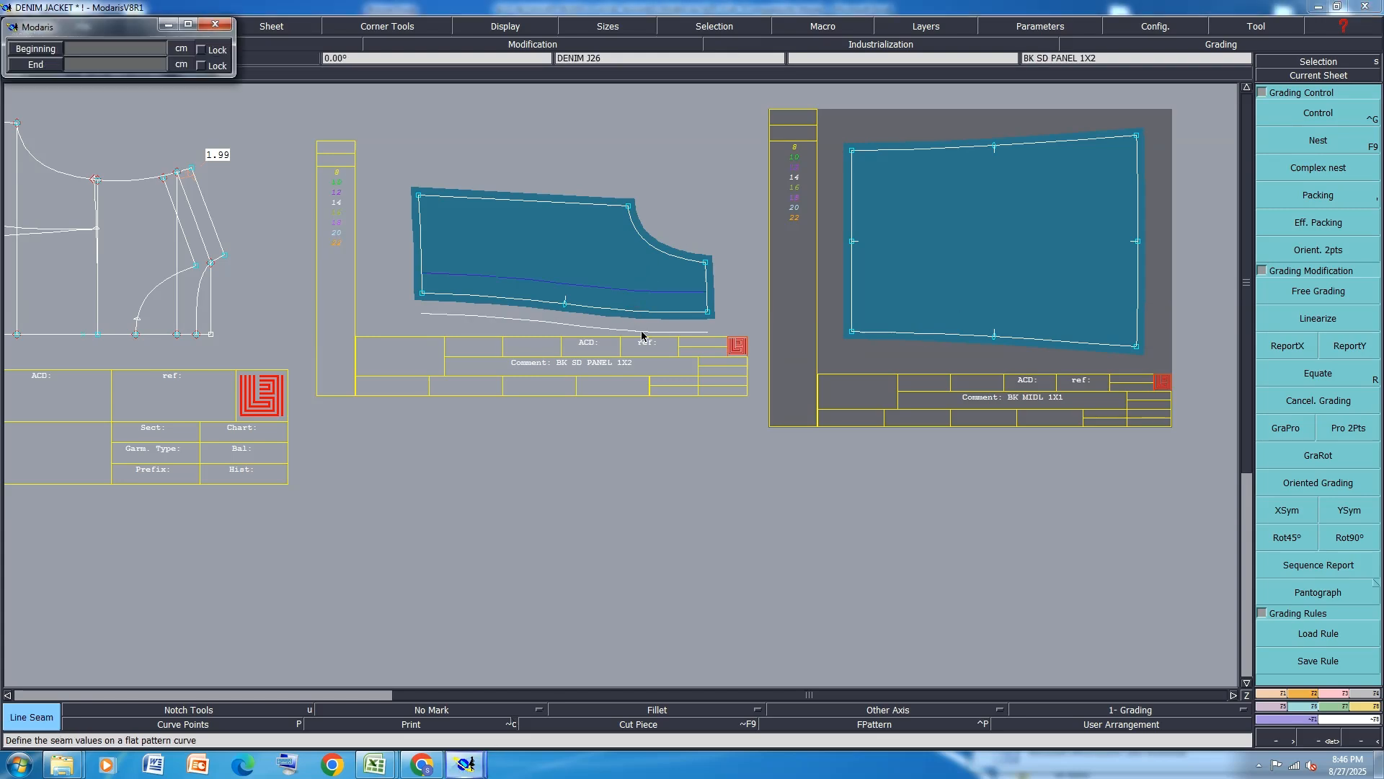
key(Down)
text(2)
key(Return)
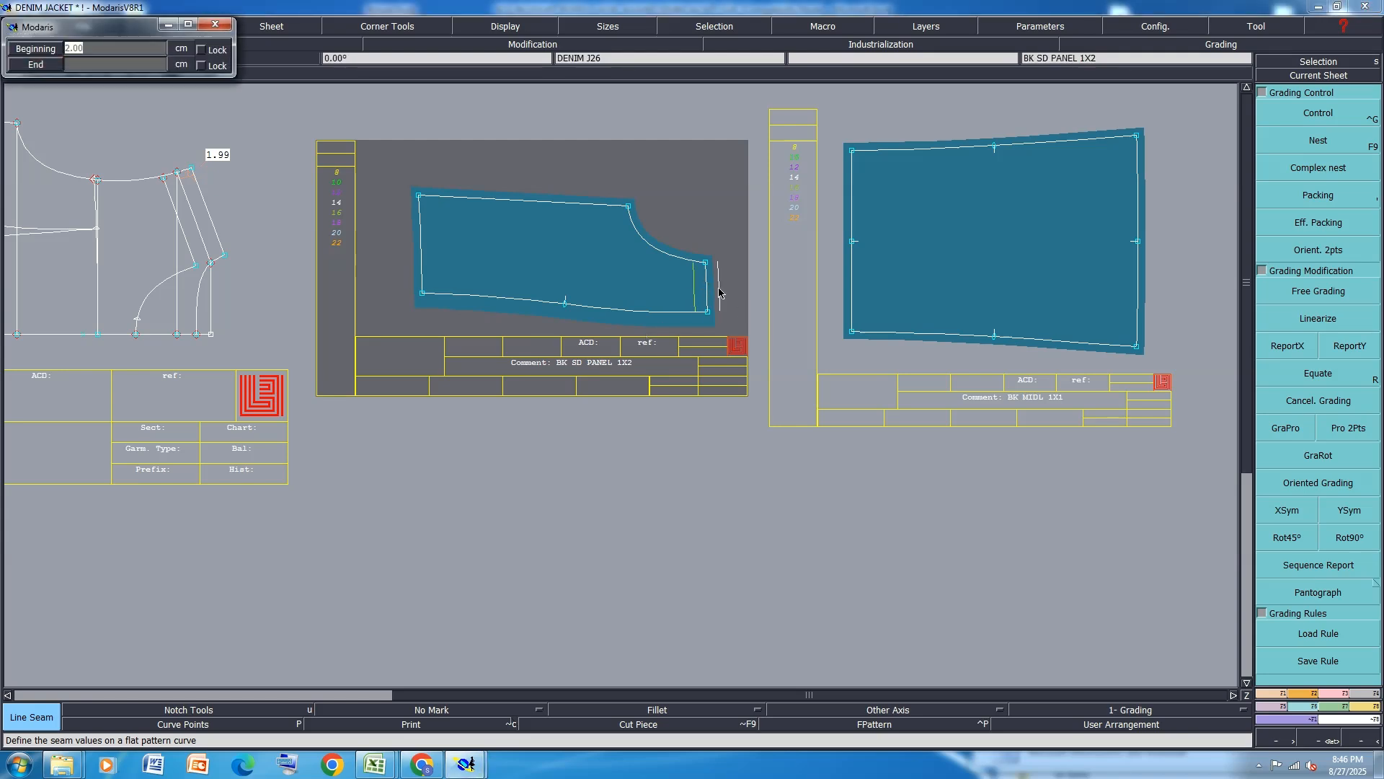
key(Return)
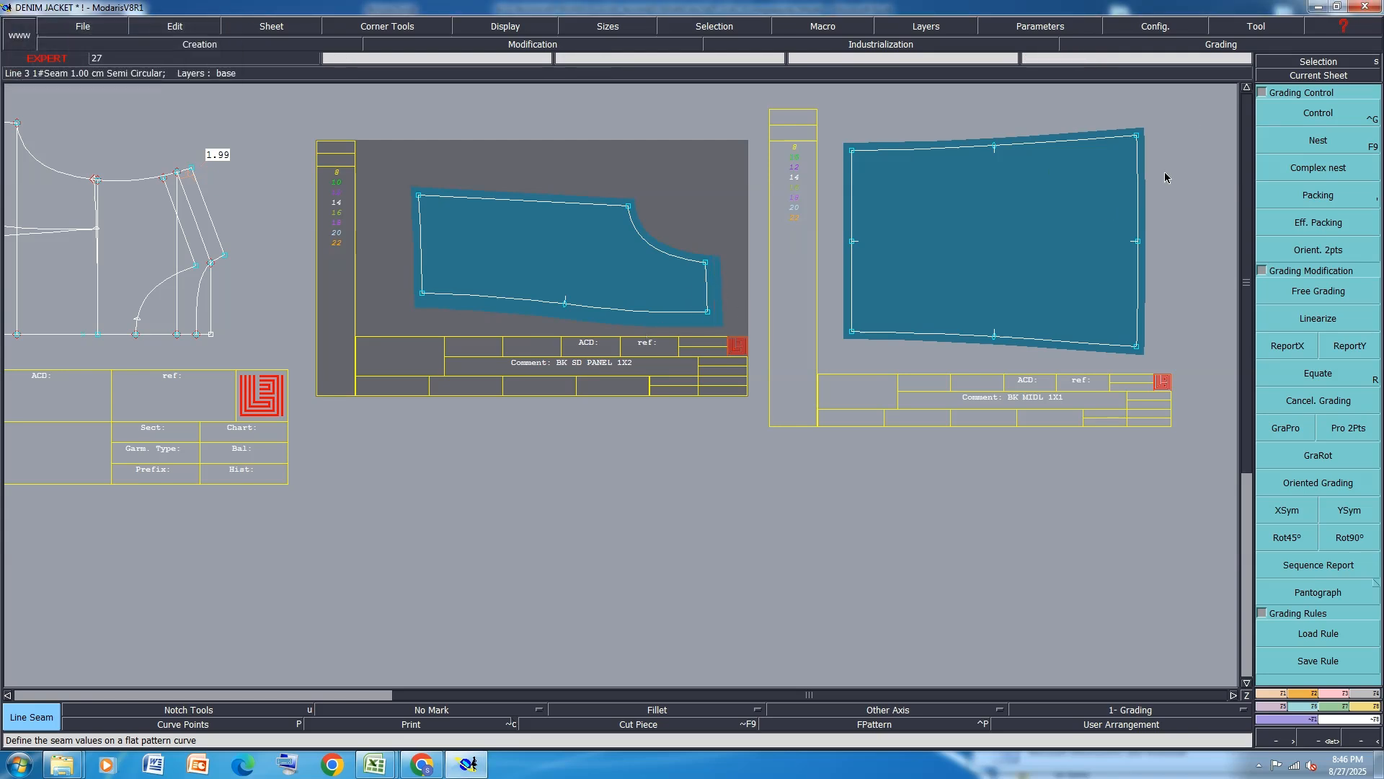
Set the line seam to 2 cm on the centre panel's wider end edge and save the model.
click(1139, 312)
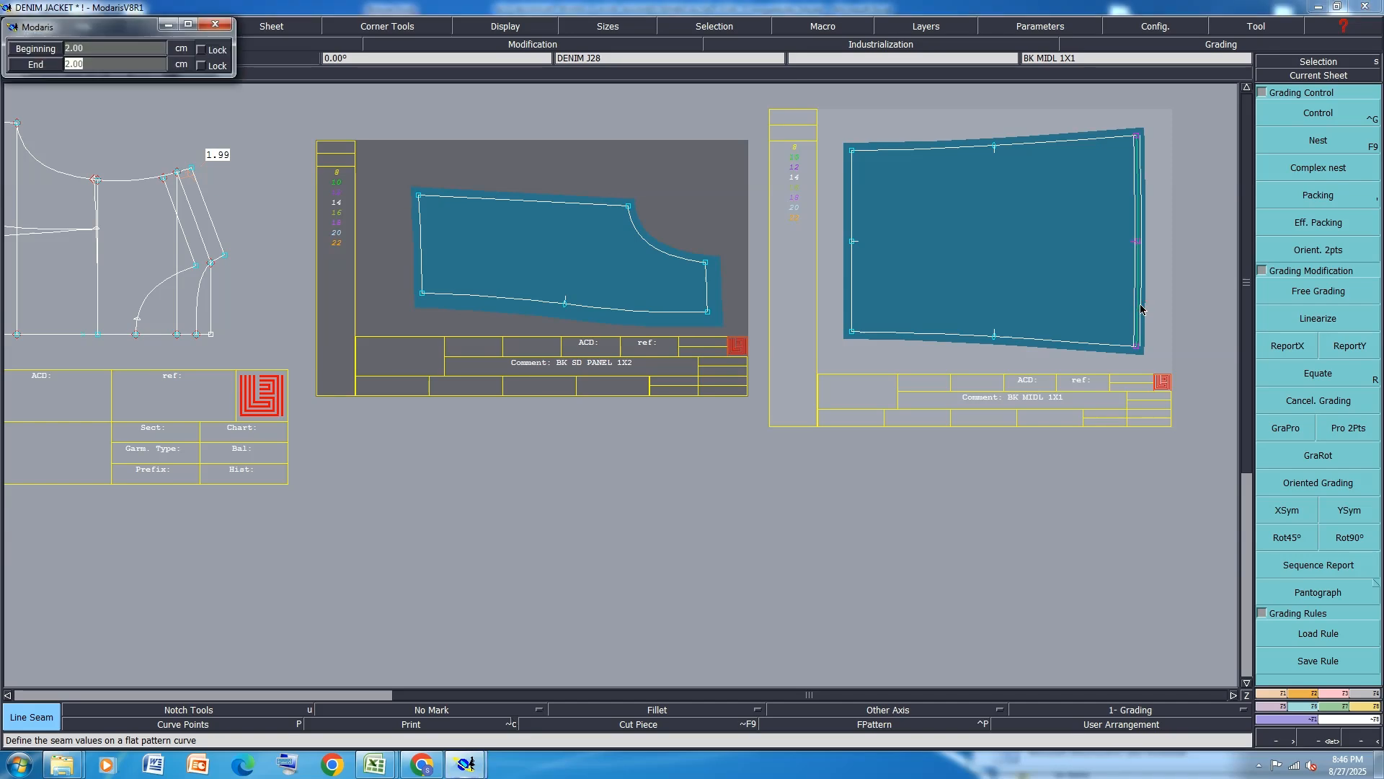
key(Return)
key(j)
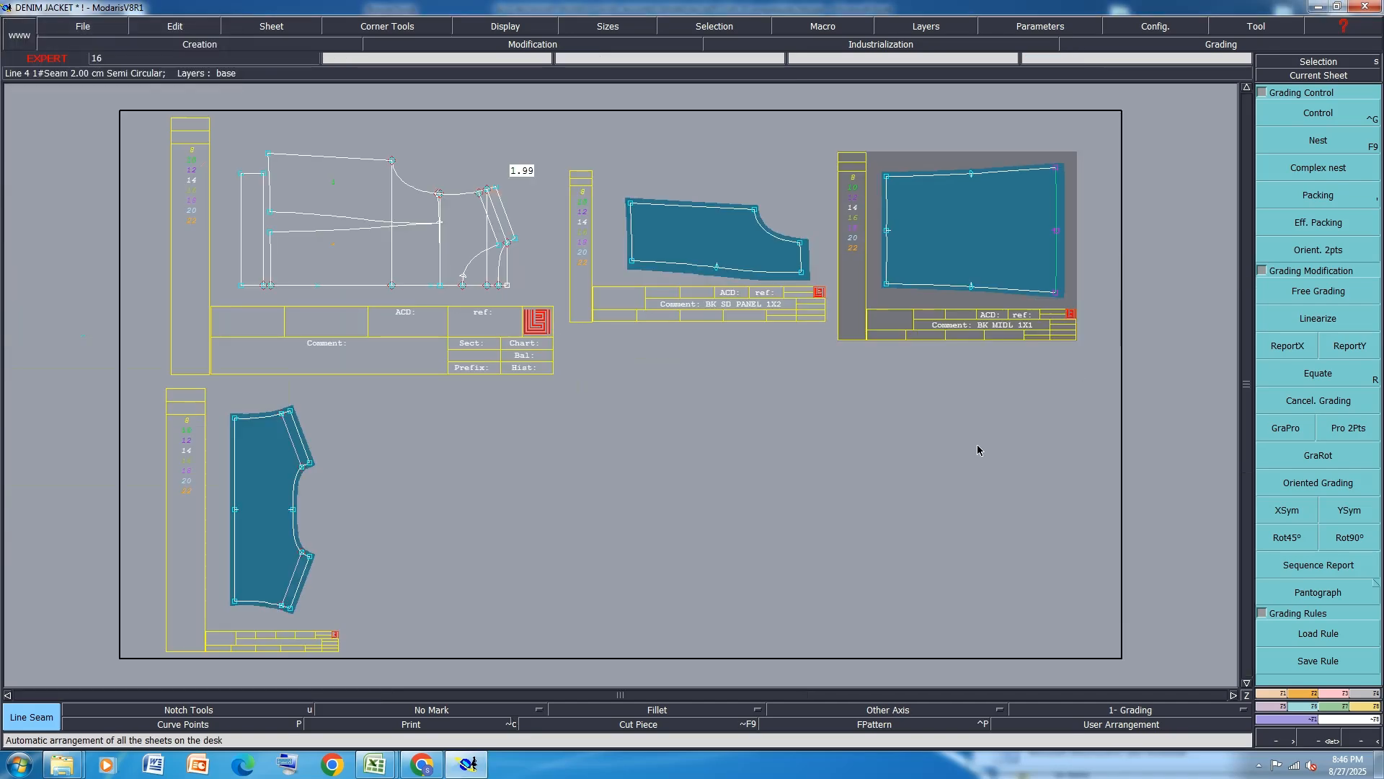
key(ctrl+s)
click(598, 465)
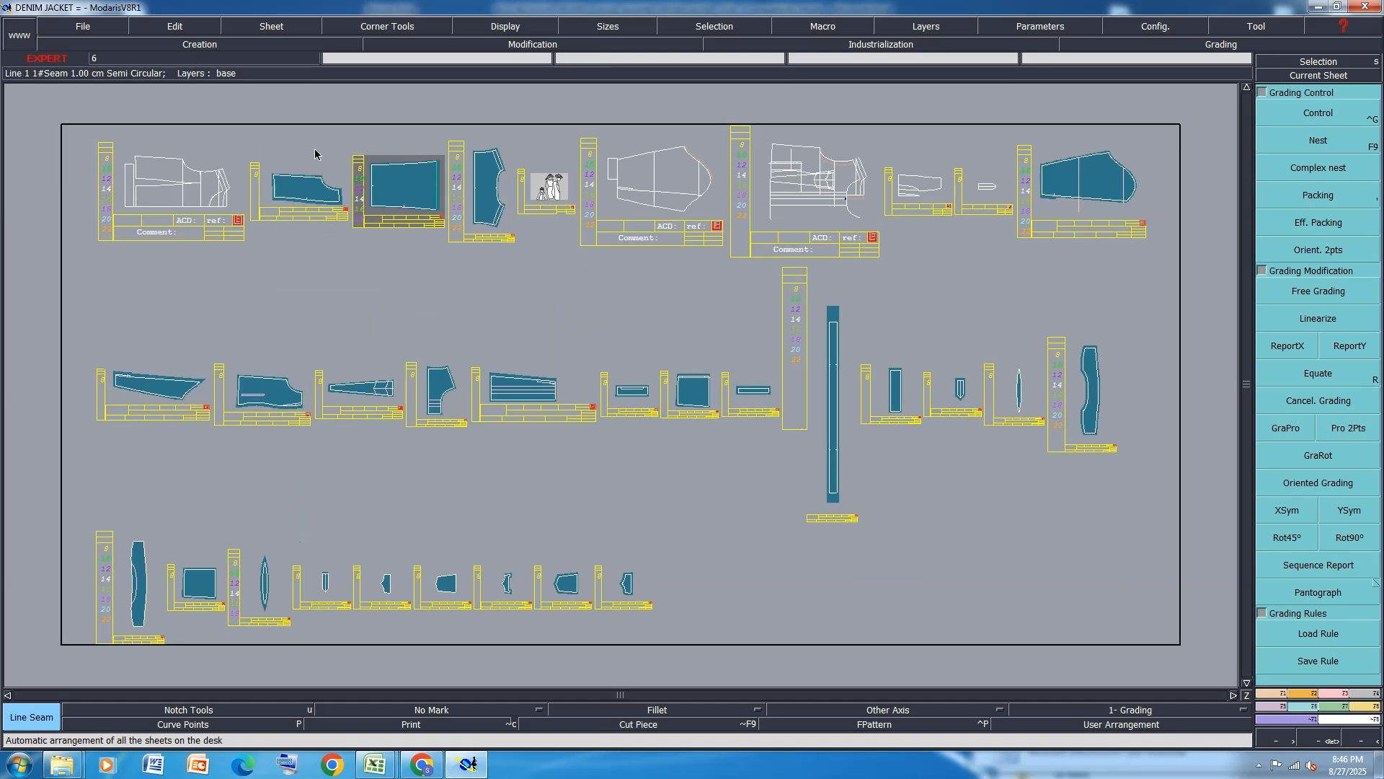
Draw a horizontal Grain Line Axis 'DF' inside the back side panel and another inside the full centre panel.
scroll(315, 159, up, 2)
click(1362, 695)
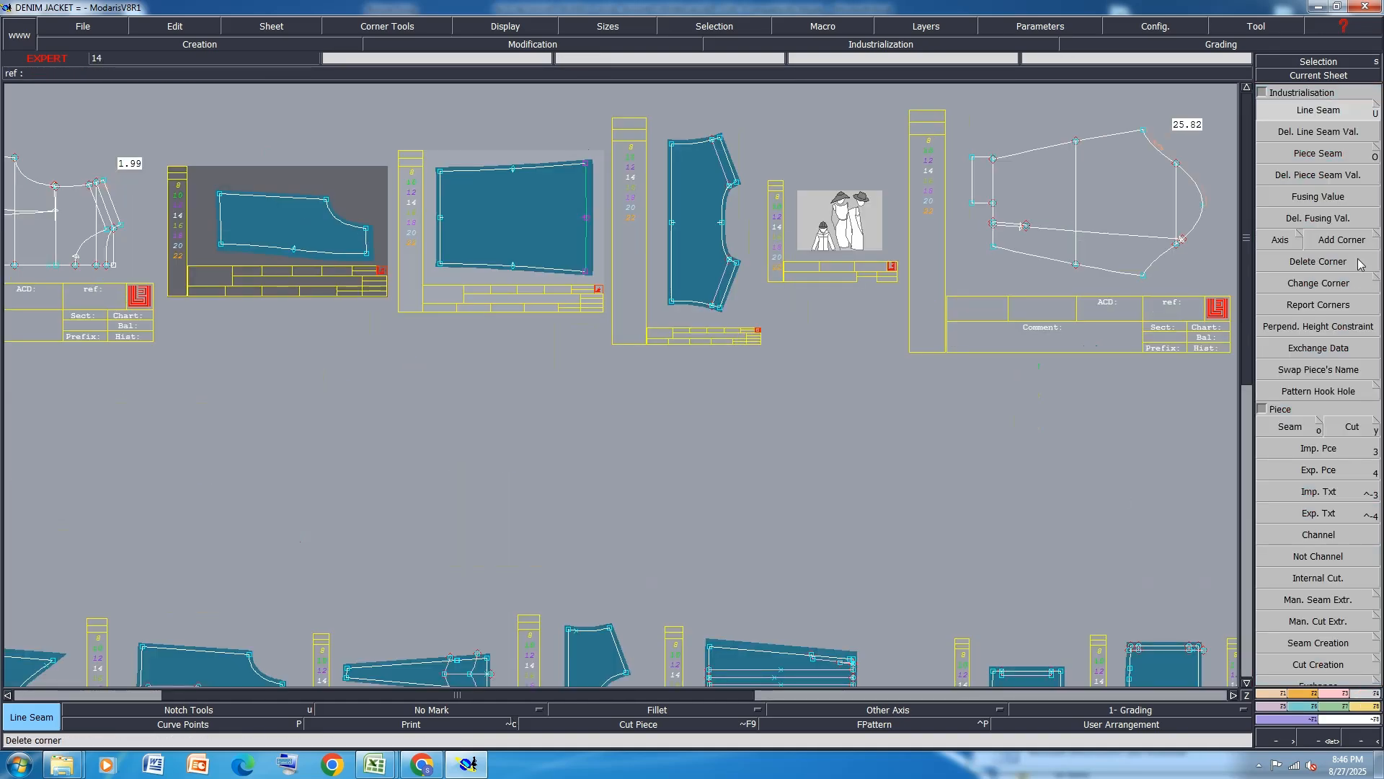
click(1283, 242)
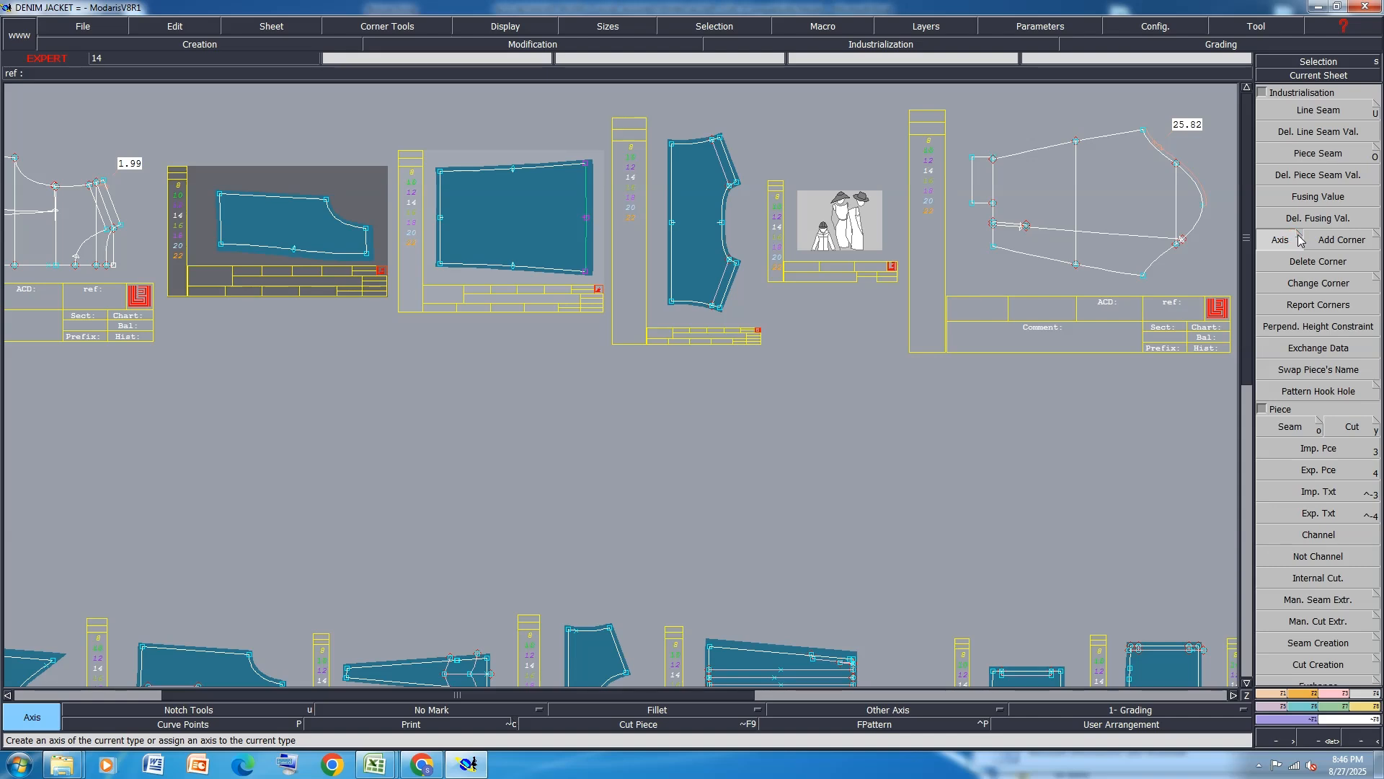
right_click(1281, 240)
click(70, 57)
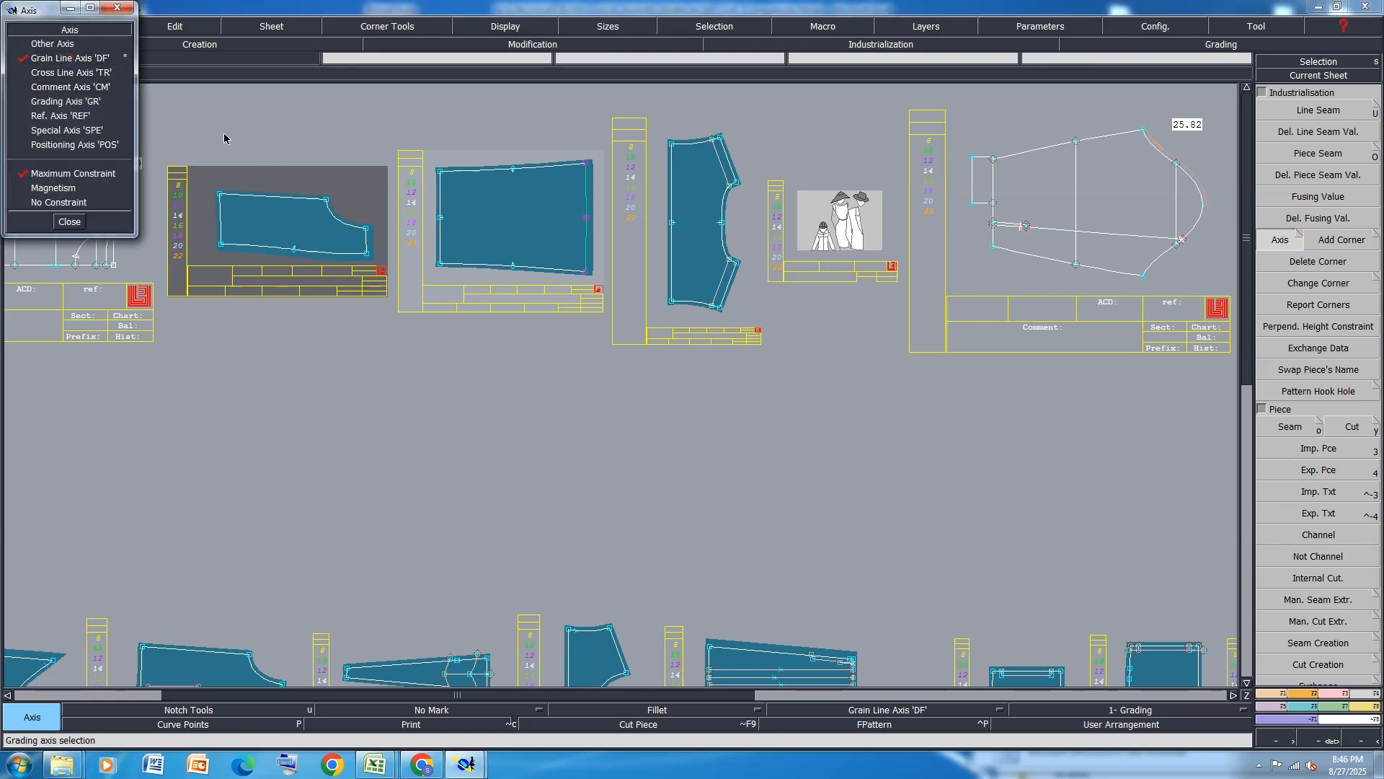
scroll(224, 138, up, 2)
click(300, 320)
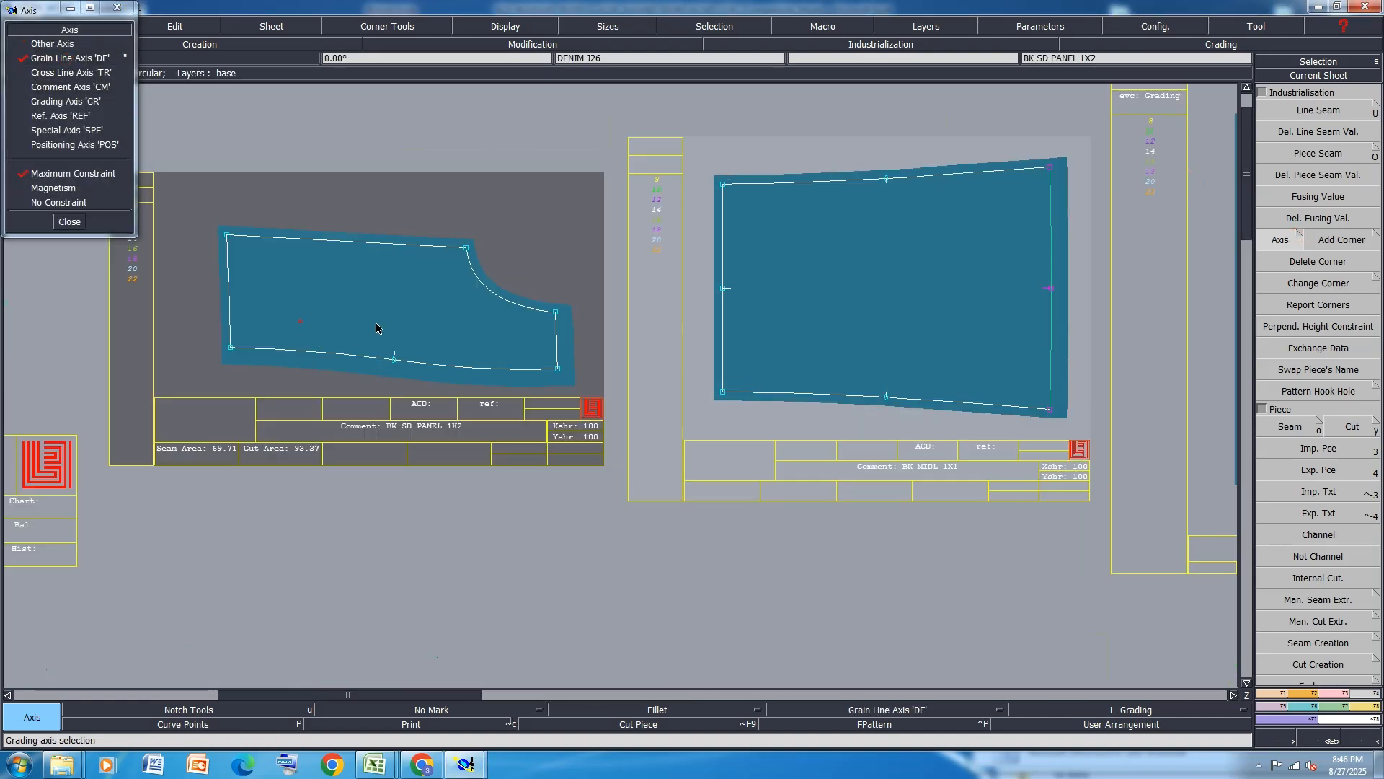
click(452, 321)
click(763, 282)
click(902, 274)
Draw a horizontal grain line axis about 7.5 cm long inside the full back yoke, just above its centre notches.
scroll(902, 274, down, 2)
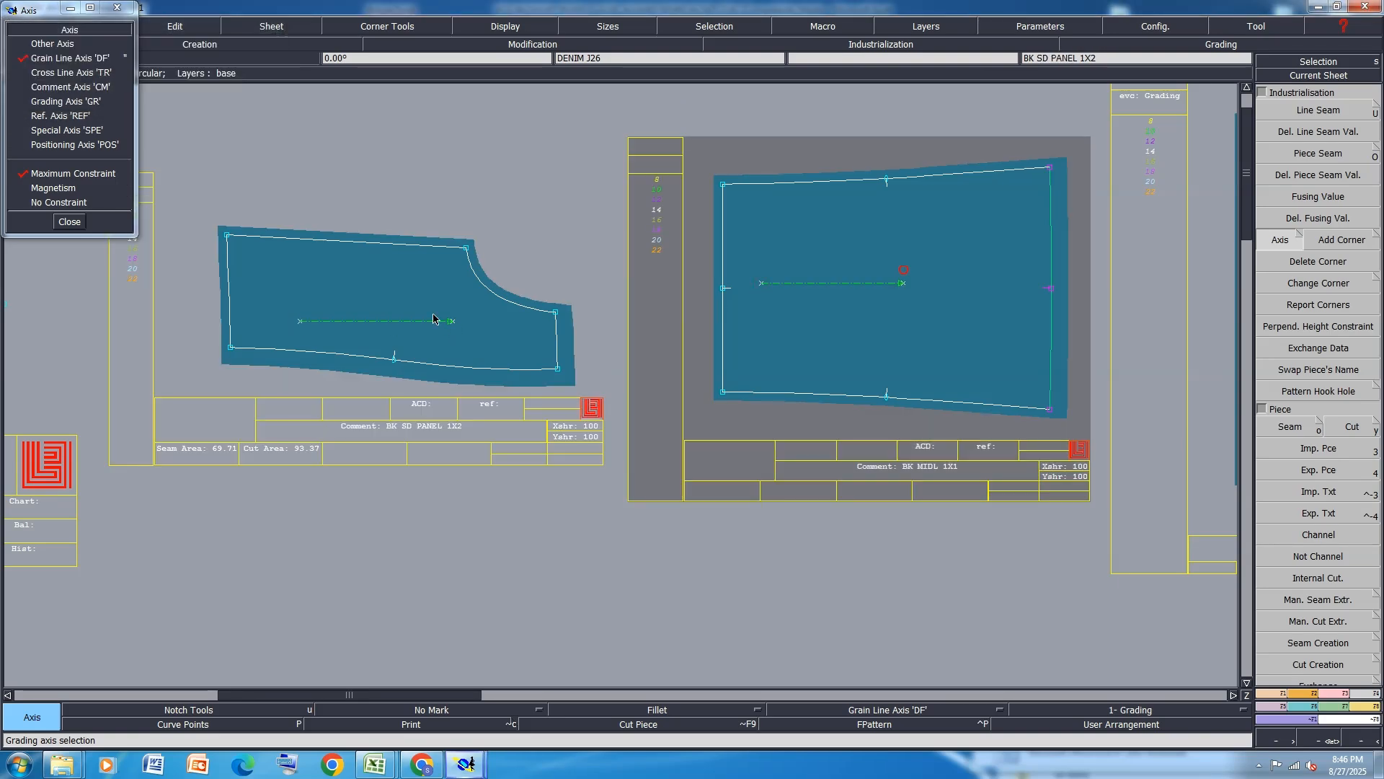
scroll(770, 313, up, 3)
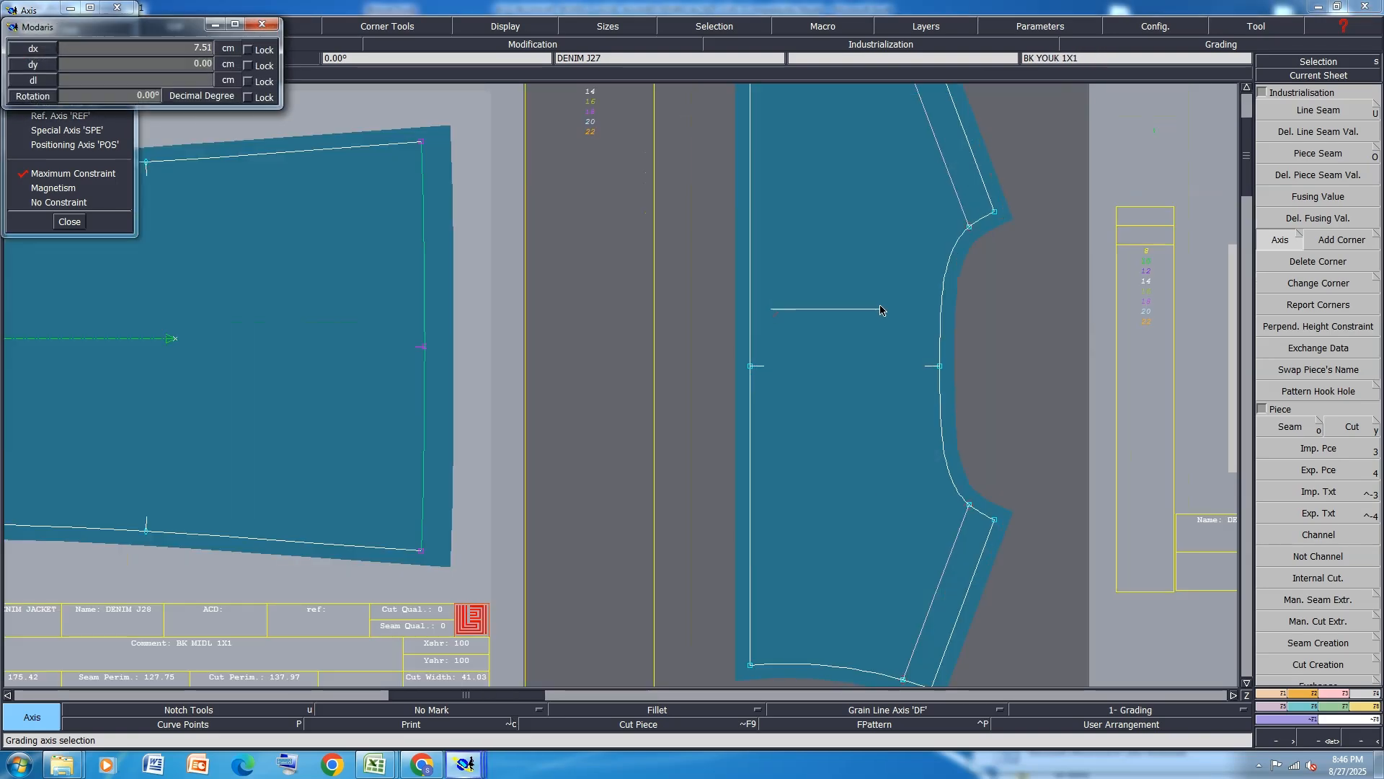
scroll(232, 378, down, 3)
scroll(267, 342, down, 2)
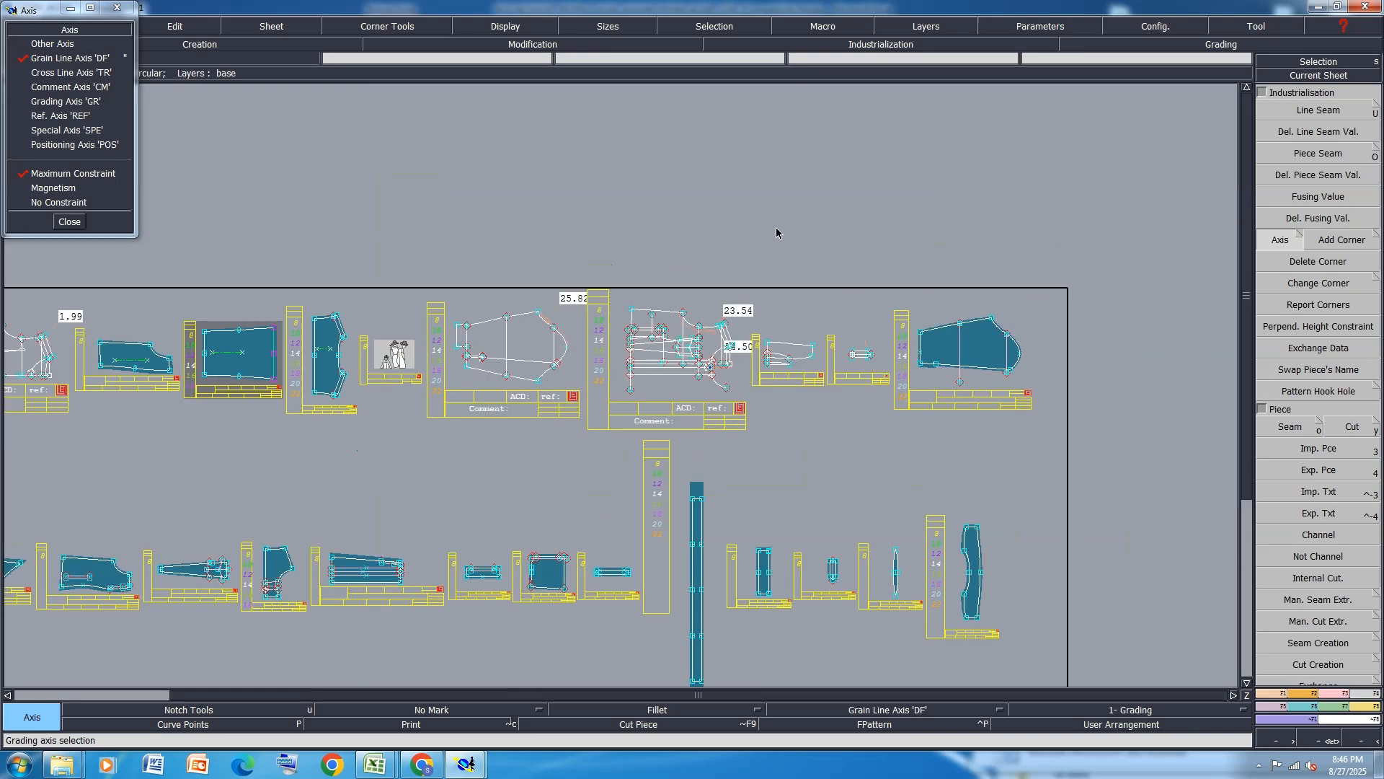
Draw a horizontal grain line axis across the vertical line in the middle of the SLV 1X2 sleeve piece.
scroll(1095, 359, up, 1)
scroll(970, 358, up, 2)
click(838, 358)
click(938, 354)
scroll(937, 354, down, 3)
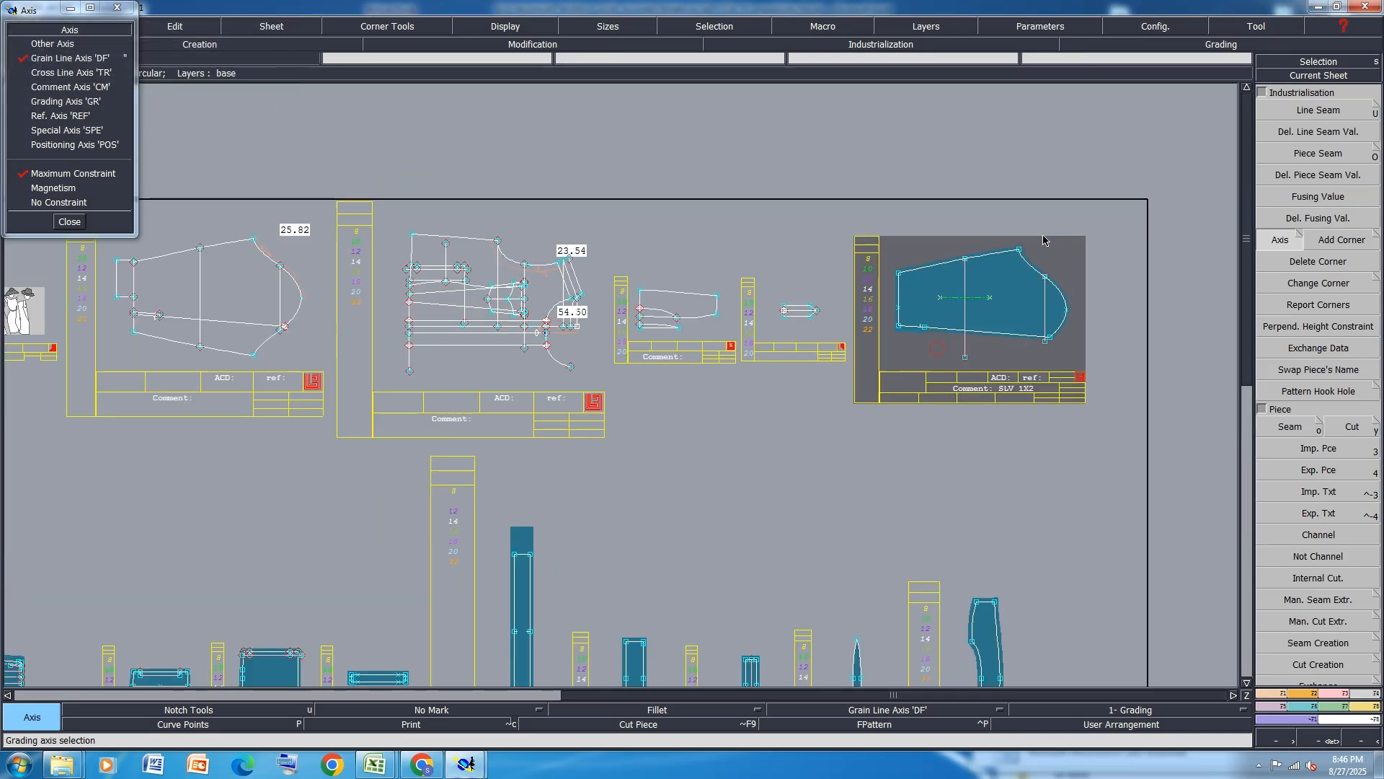
Draw a horizontal Grain Line Axis 'DF' inside each of the slv panel 1x2, FRNT SD PANEL 1X2 and FRONT PANEL 1X2 pieces.
scroll(177, 471, up, 4)
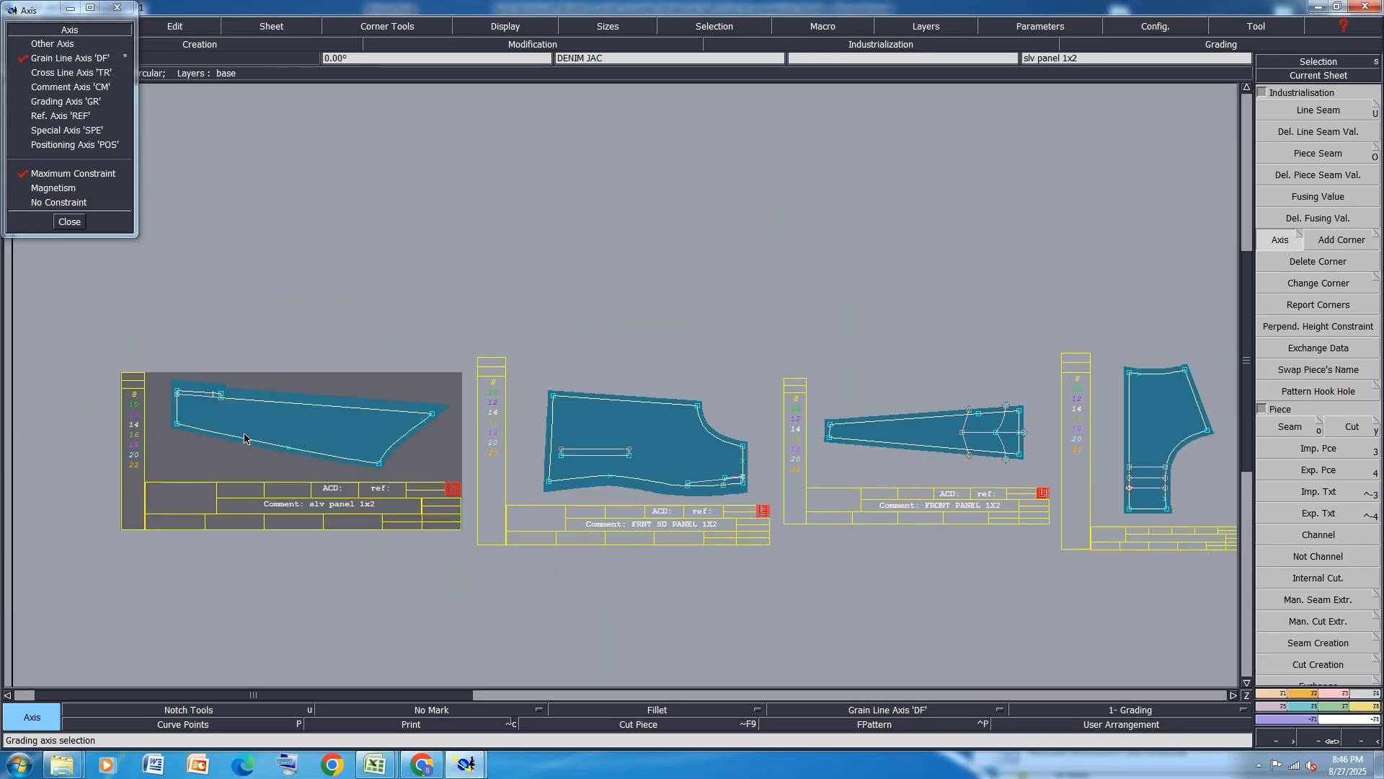
click(343, 415)
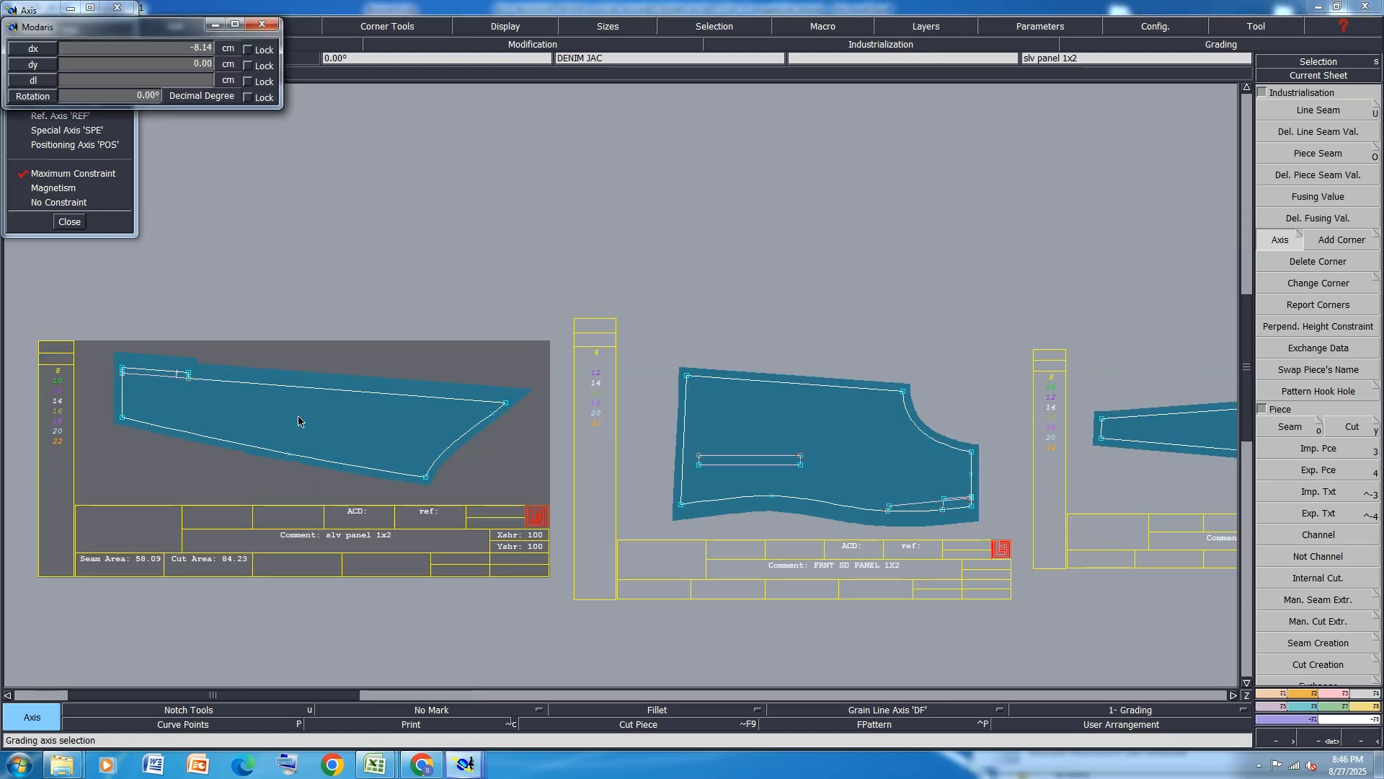
click(433, 415)
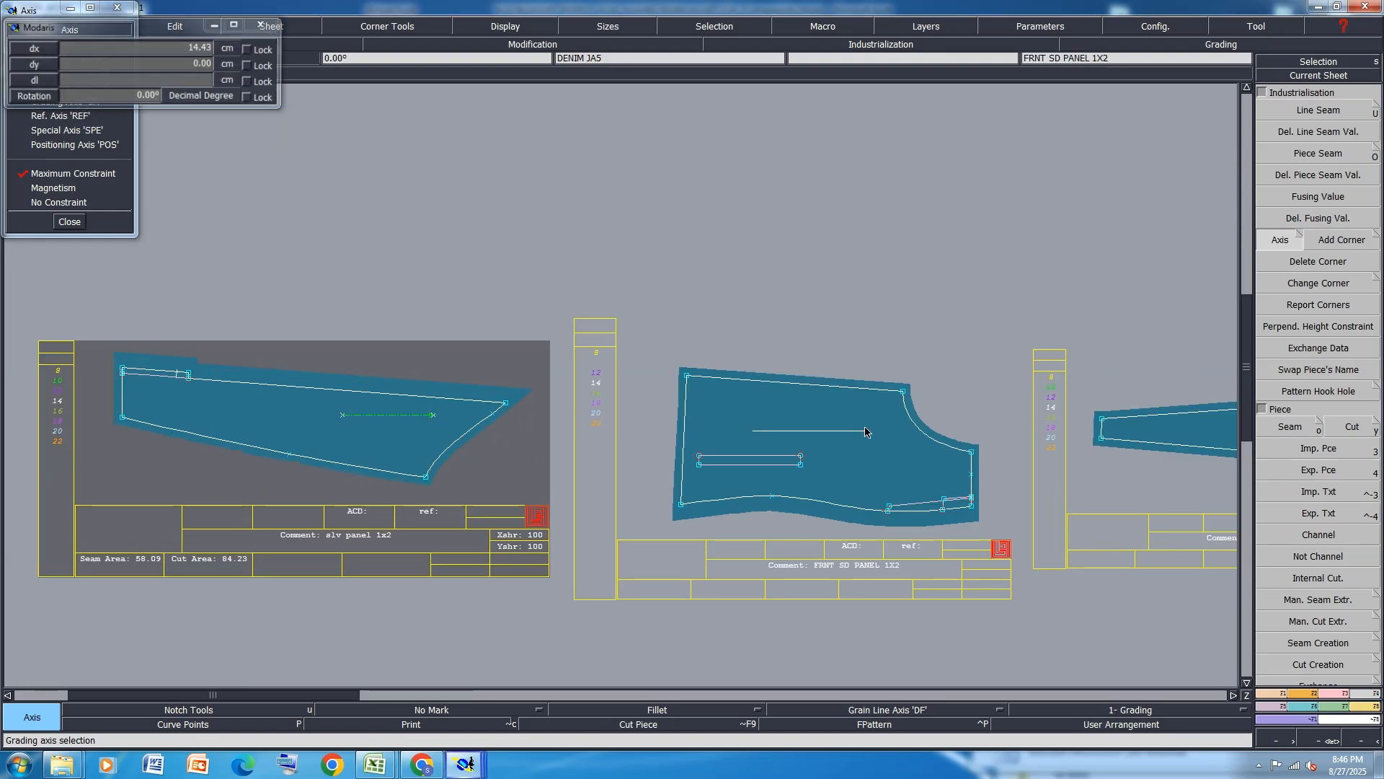
scroll(753, 436, down, 3)
scroll(662, 424, up, 4)
click(662, 424)
click(804, 424)
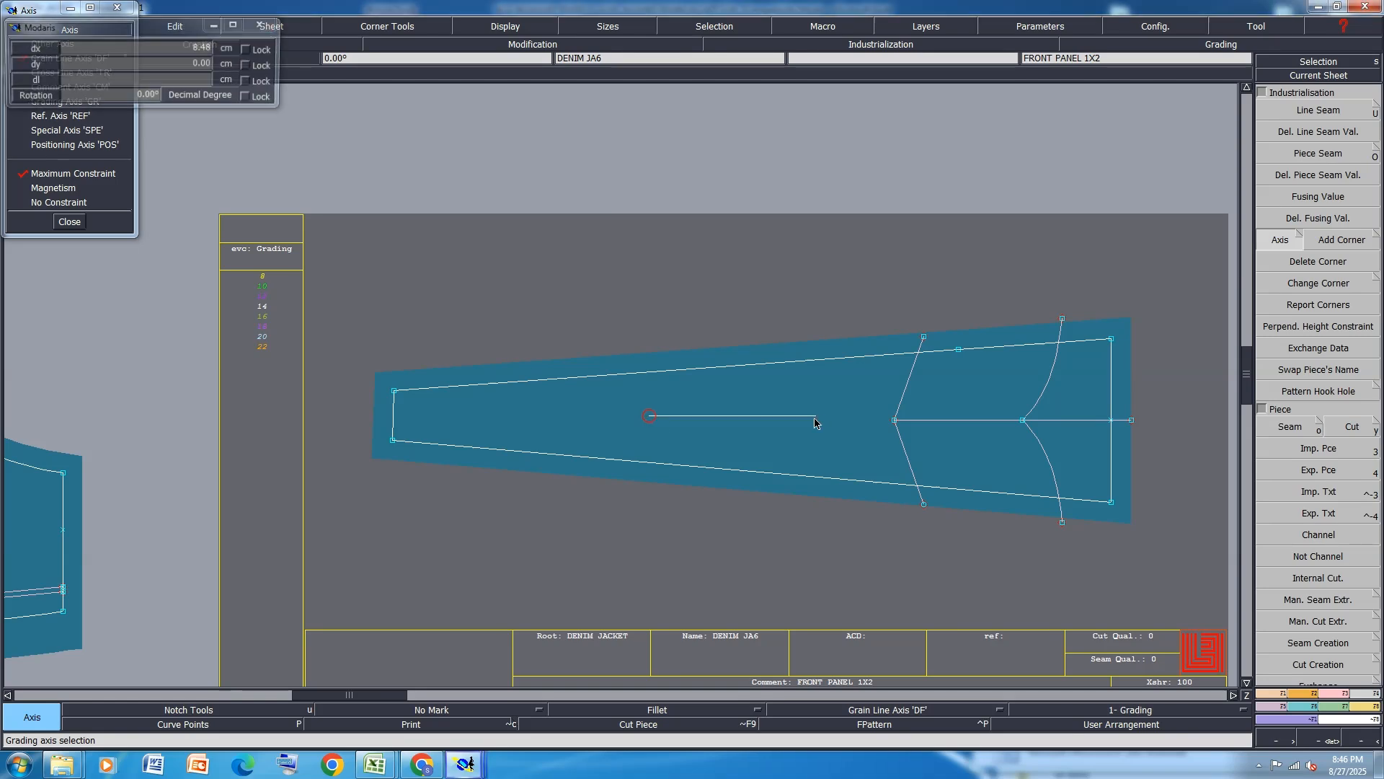
Draw a horizontal grain line axis about 8.5 cm long in the FRNT YOUK 1X2 piece and another near the upper part of FRNT MIDL 1X2.
scroll(804, 424, down, 3)
scroll(625, 421, up, 5)
click(477, 361)
click(688, 361)
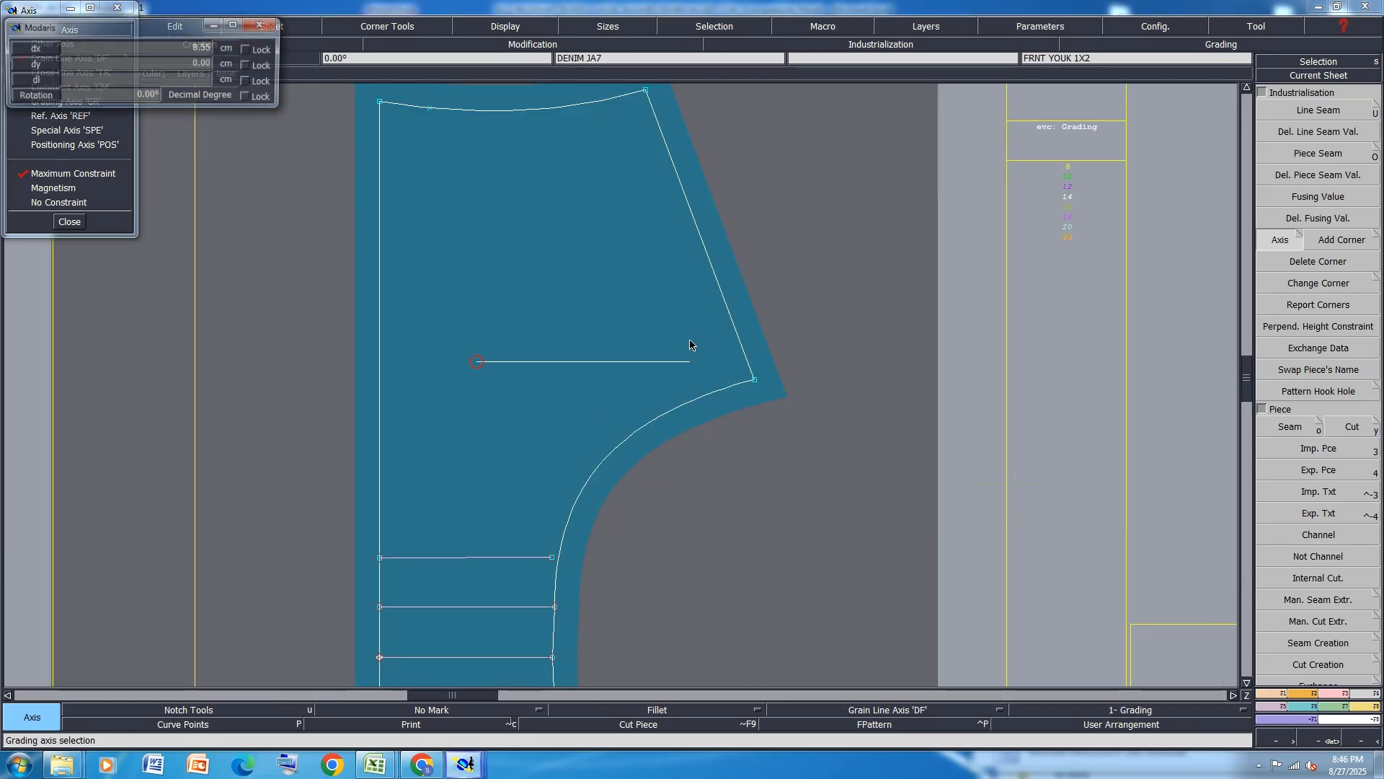
scroll(689, 346, down, 3)
scroll(881, 413, up, 5)
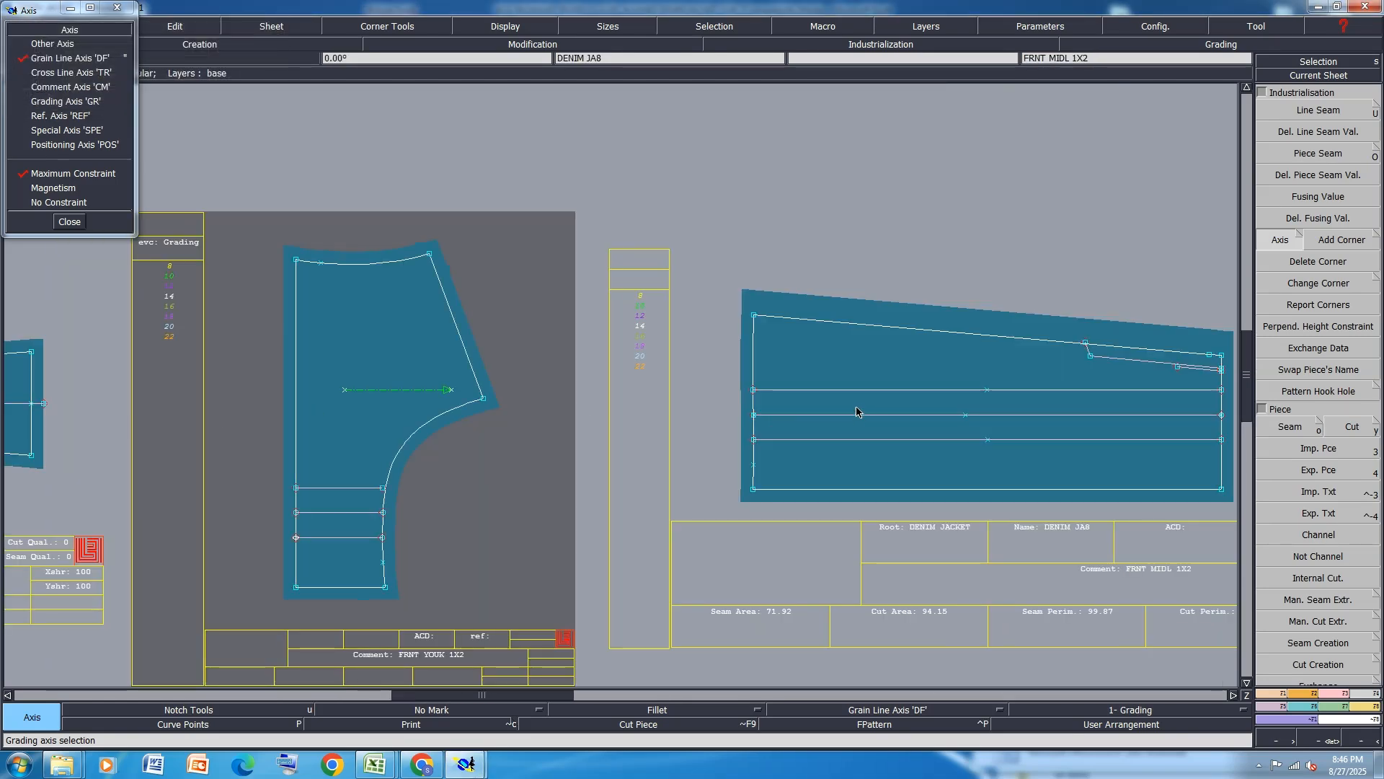
click(809, 364)
click(979, 363)
Draw a horizontal grain line axis inside the small 1X4 pocket strip and another in the middle of the PKTIN 1X2 piece beside it.
scroll(979, 362, down, 3)
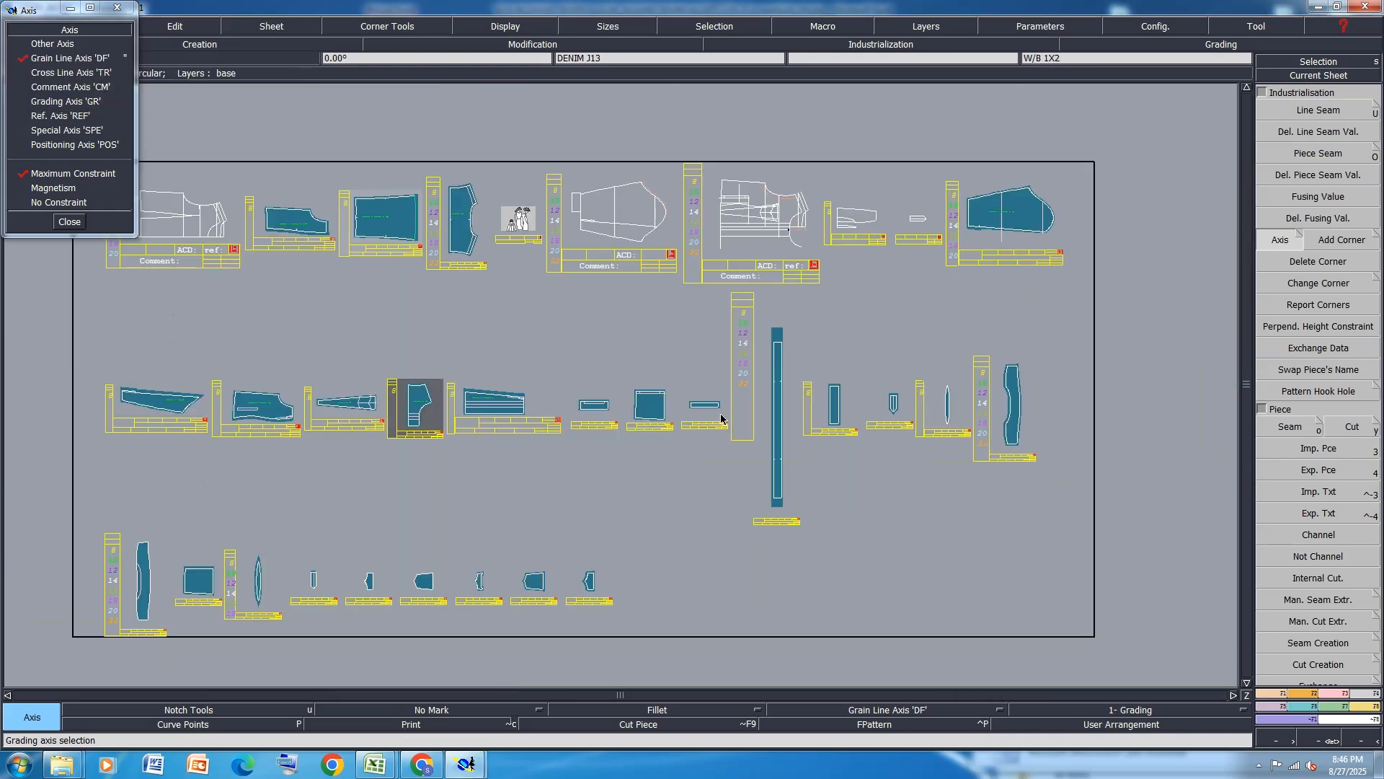
scroll(423, 400, up, 5)
click(574, 405)
click(633, 405)
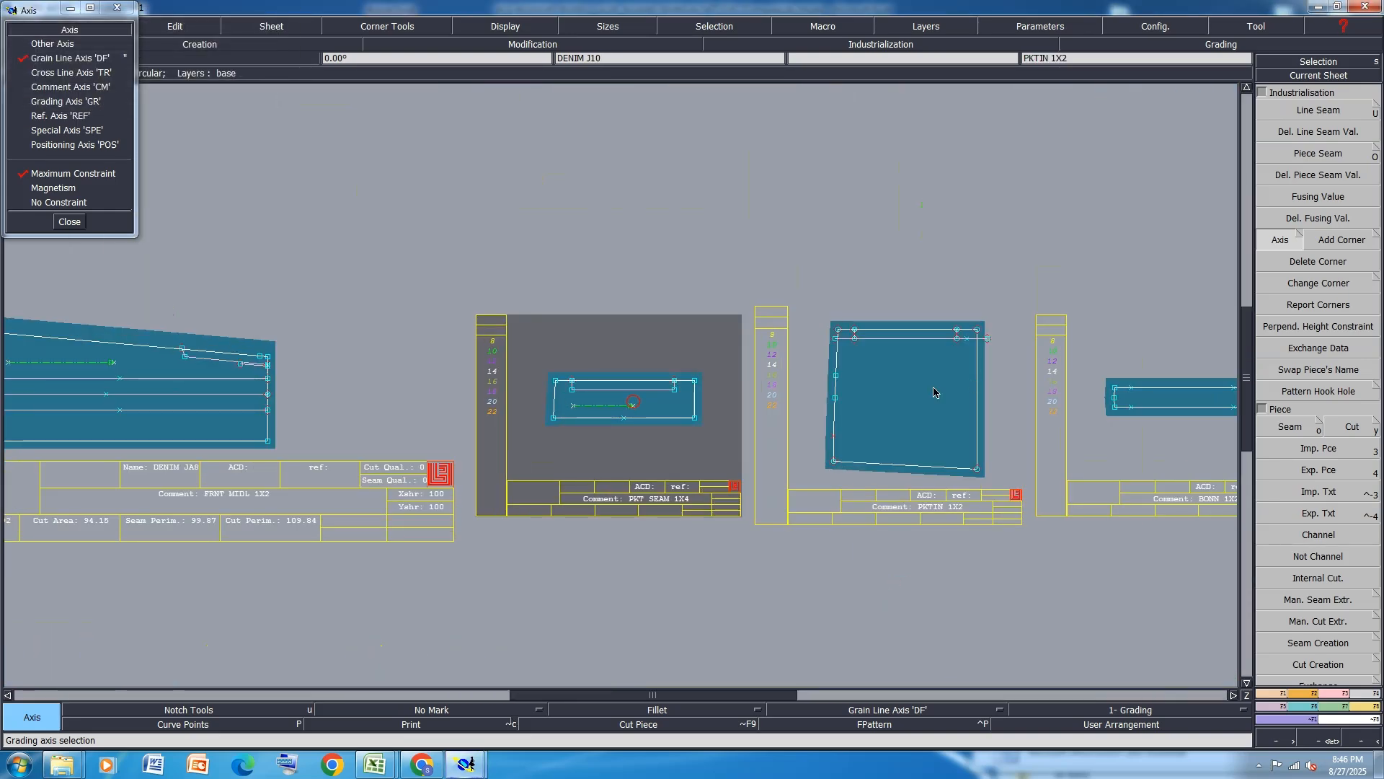
click(869, 396)
click(925, 397)
Draw a horizontal grain line axis inside the BONN 1X2 strip and another across the long W/B 1X2 waistband.
scroll(441, 412, down, 3)
scroll(788, 403, up, 6)
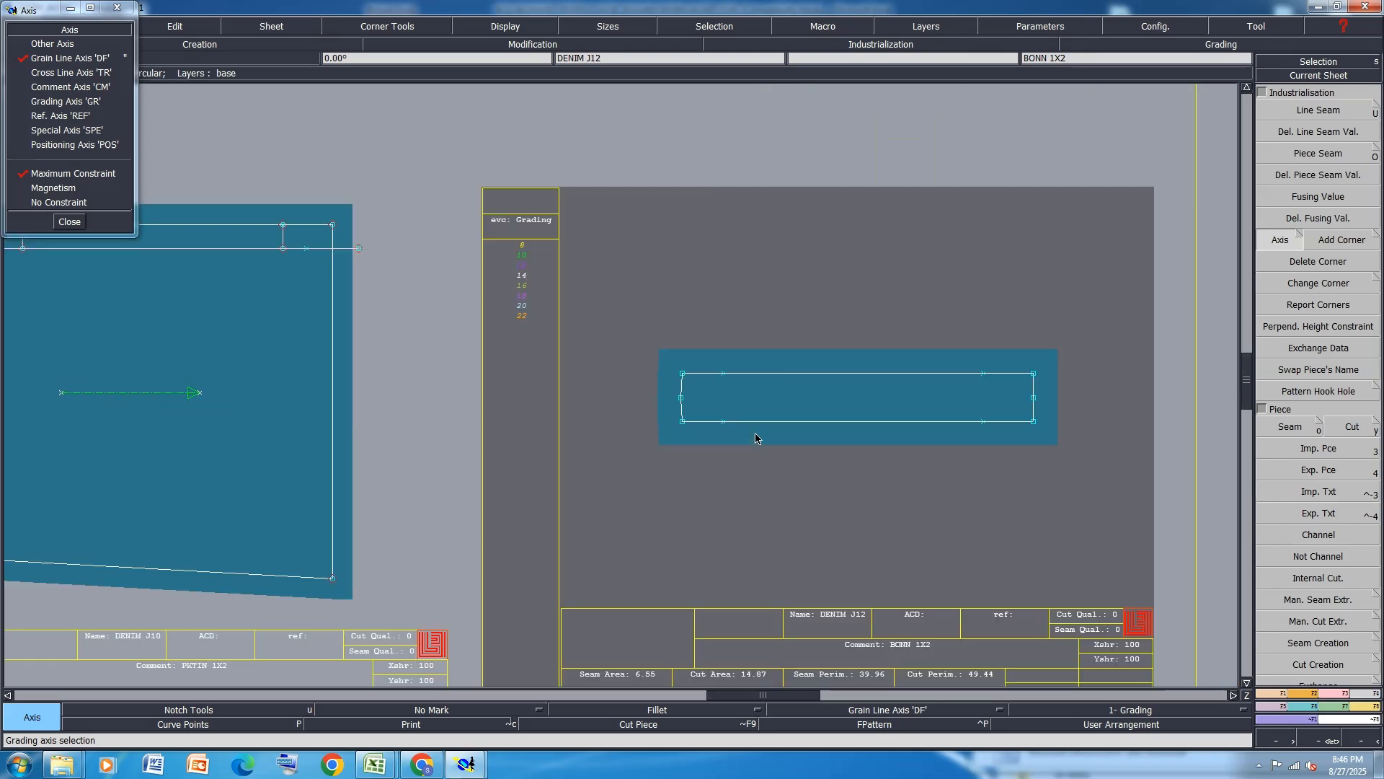
scroll(457, 392, down, 3)
scroll(662, 419, down, 1)
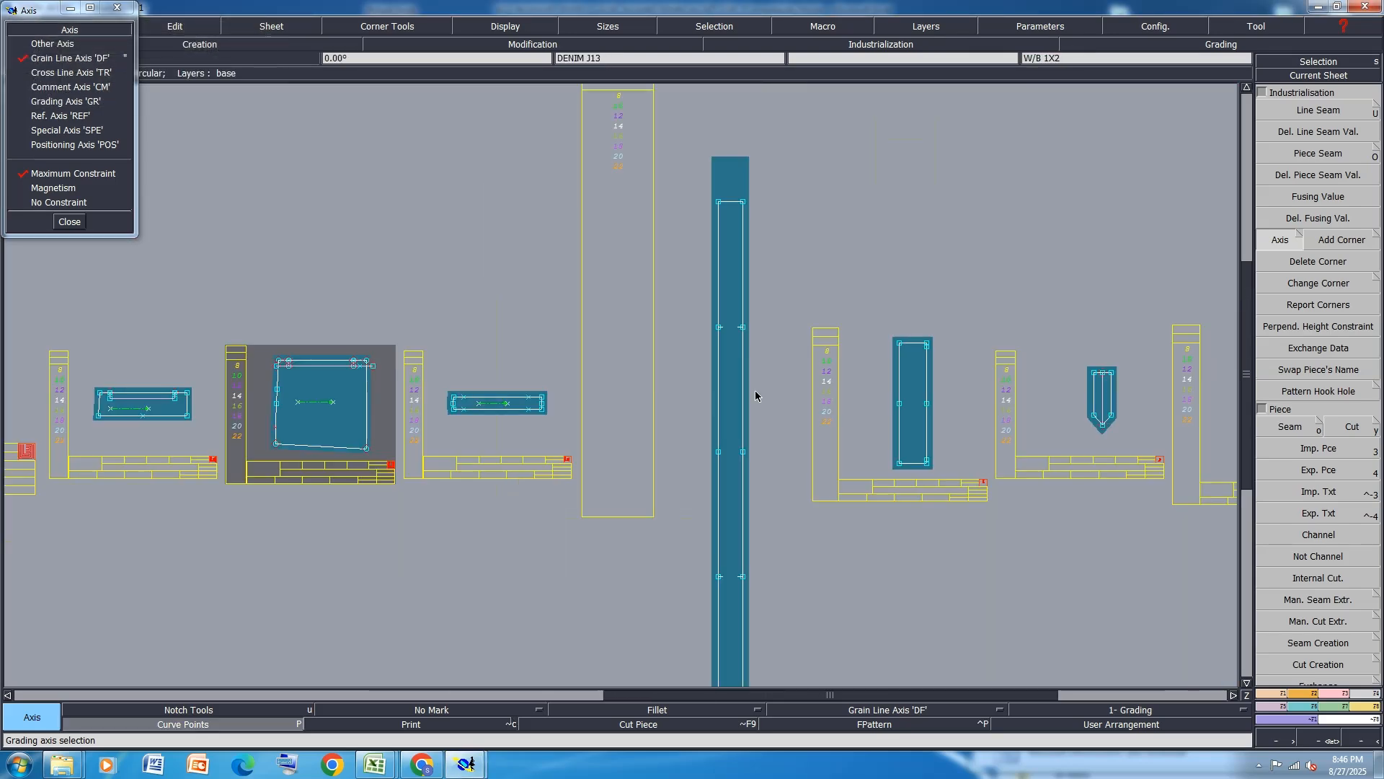
scroll(661, 420, up, 6)
click(661, 437)
click(699, 437)
scroll(337, 423, down, 3)
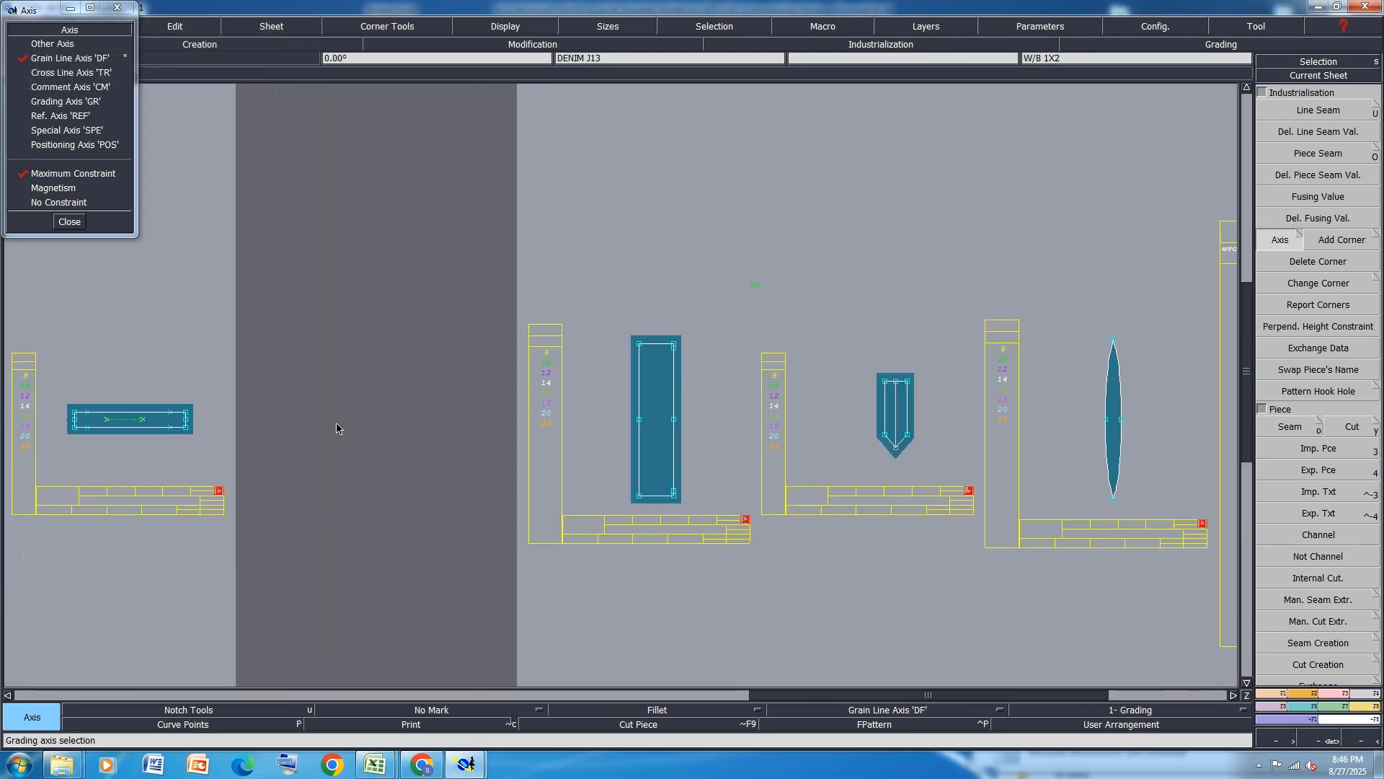
Draw a horizontal grain line axis across the cuff 1x4 piece and another across the centre line of the pointed WB/TEP 1X4 piece.
scroll(667, 405, up, 3)
click(608, 402)
click(635, 402)
scroll(340, 416, down, 3)
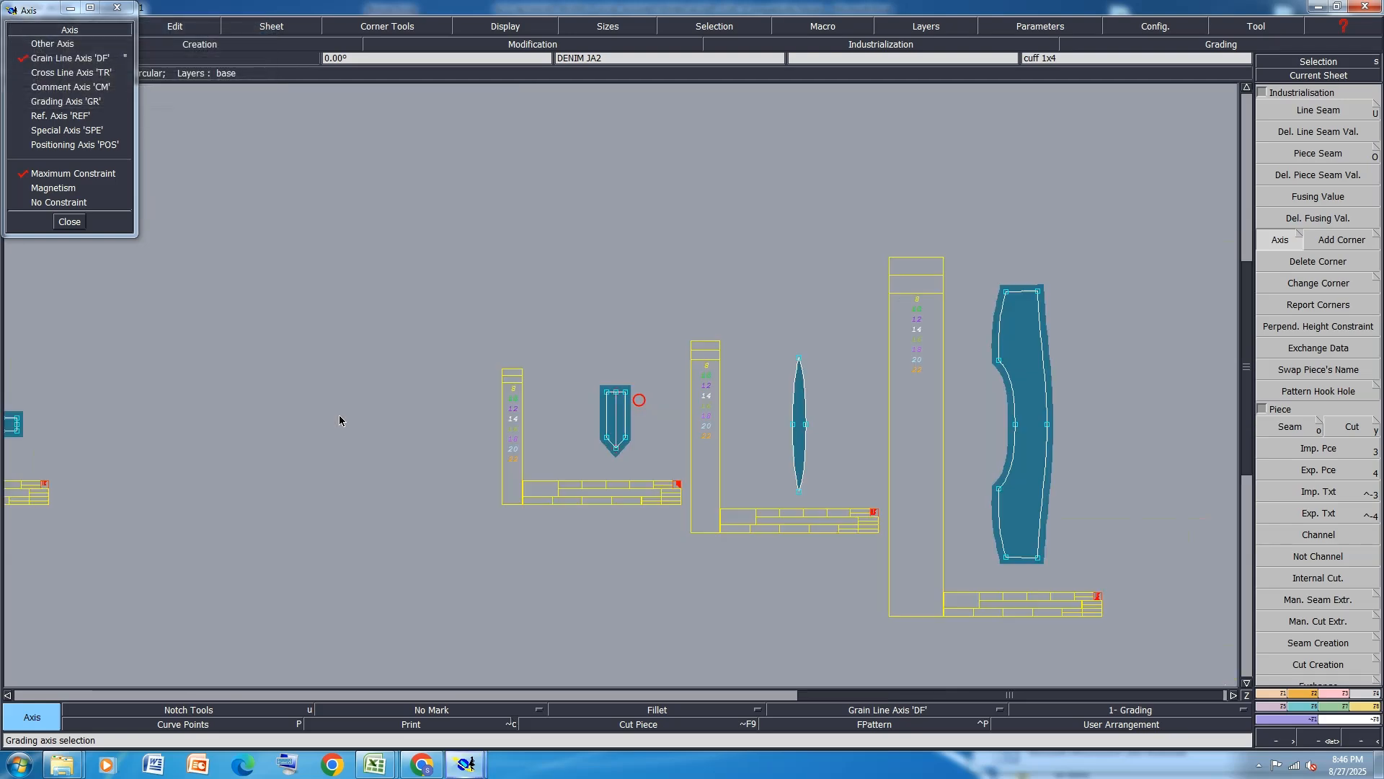
scroll(609, 418, up, 3)
click(604, 416)
click(621, 416)
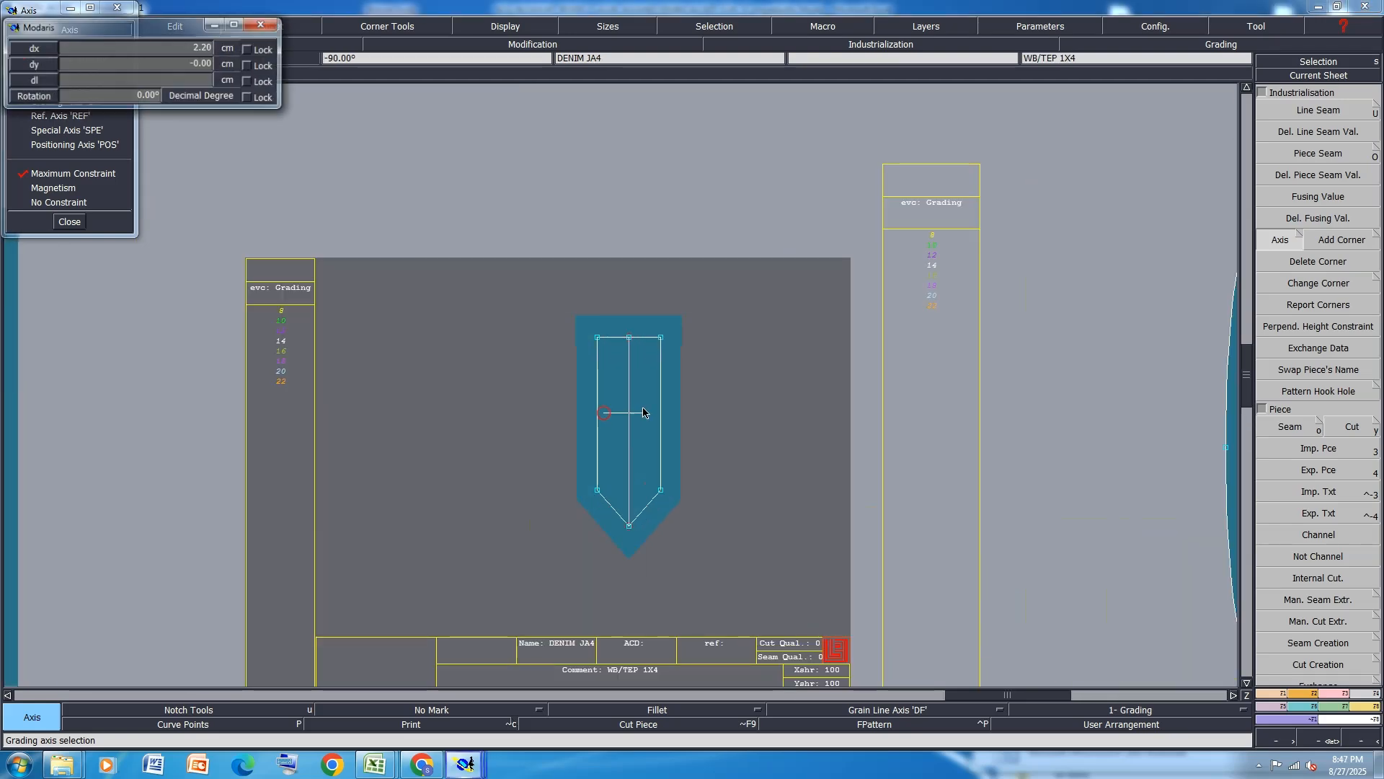
Draw a short horizontal grain line axis across the middle of the BAND FIN piece and another across the COLLAR 1X2 piece.
scroll(393, 434, down, 3)
scroll(858, 441, up, 3)
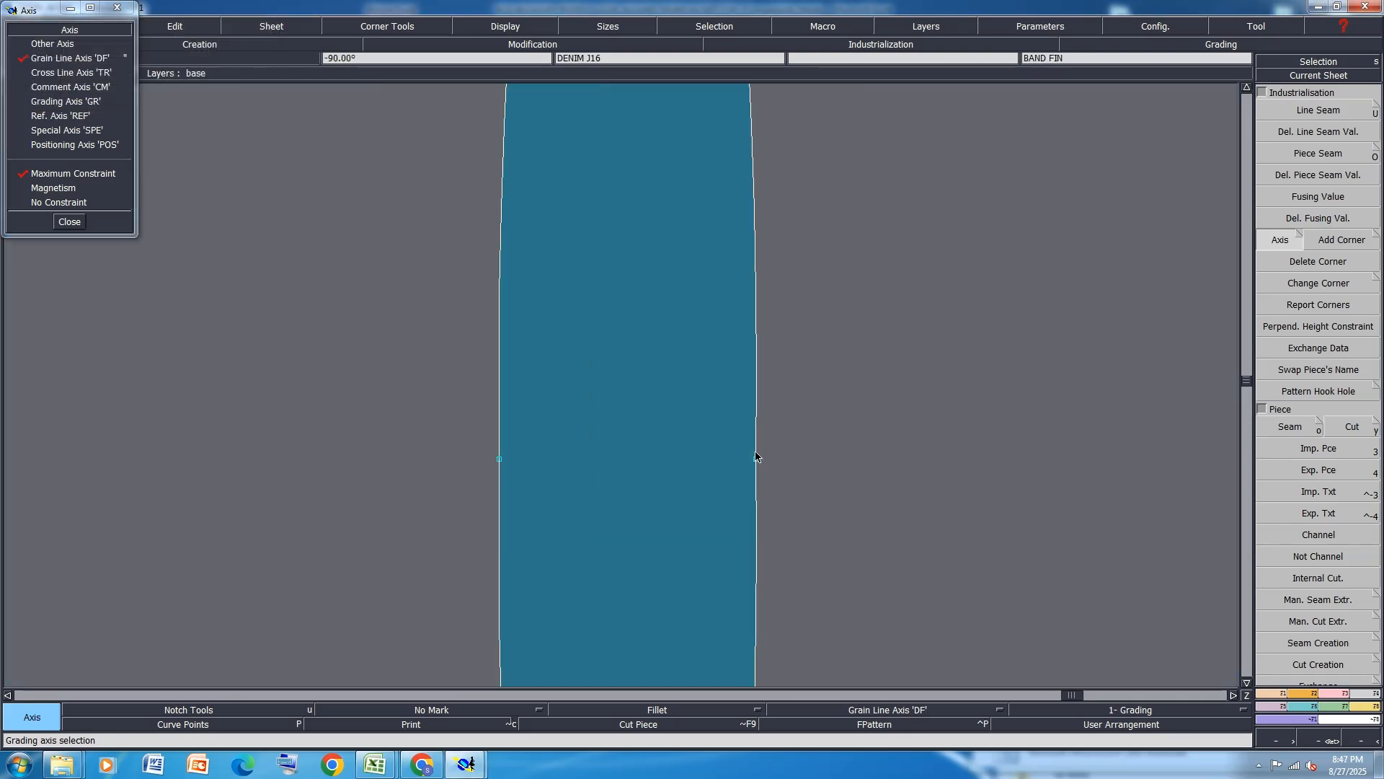
click(571, 416)
click(676, 407)
scroll(328, 434, down, 2)
scroll(405, 435, down, 2)
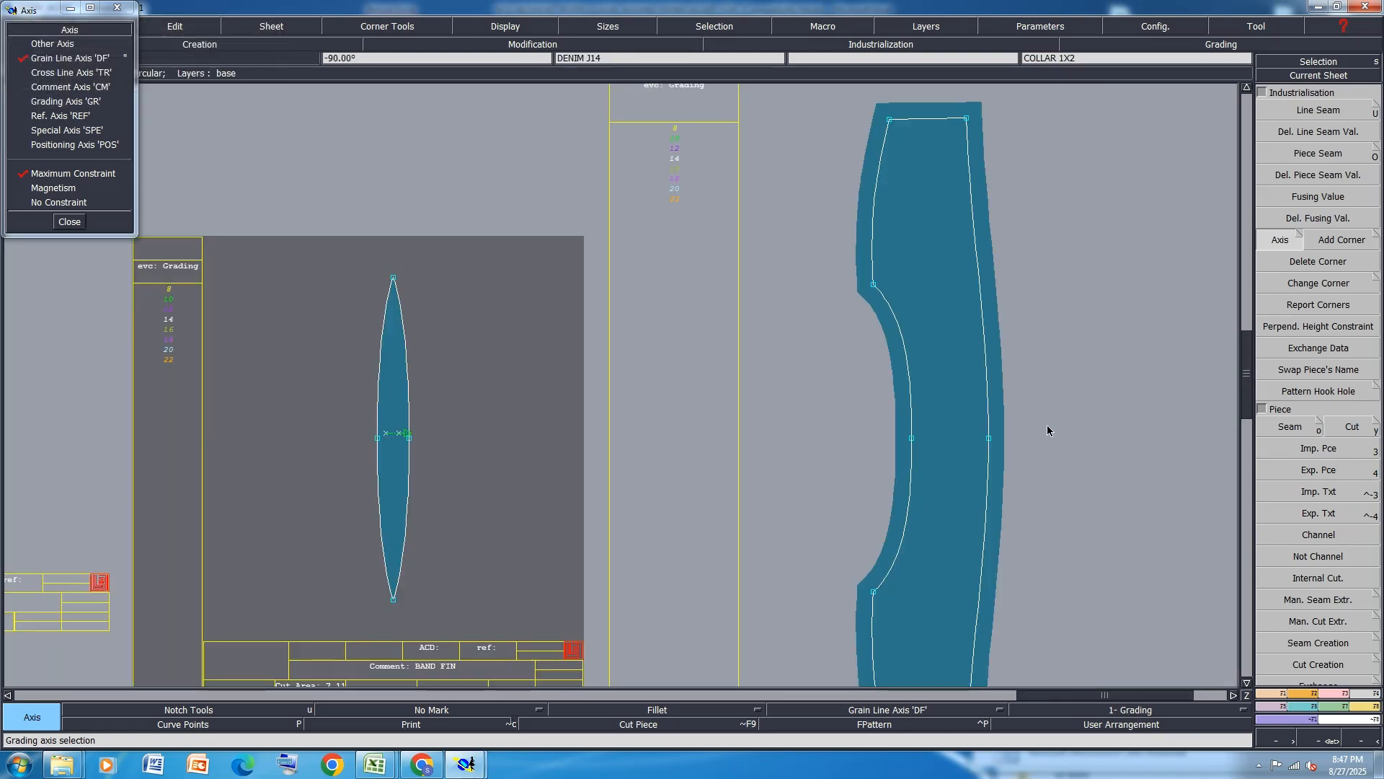
click(930, 410)
click(960, 408)
Draw a horizontal grain line axis in the middle of the COLAR FINI piece and another in the PKTIN 1X2 piece next to it.
scroll(329, 411, down, 2)
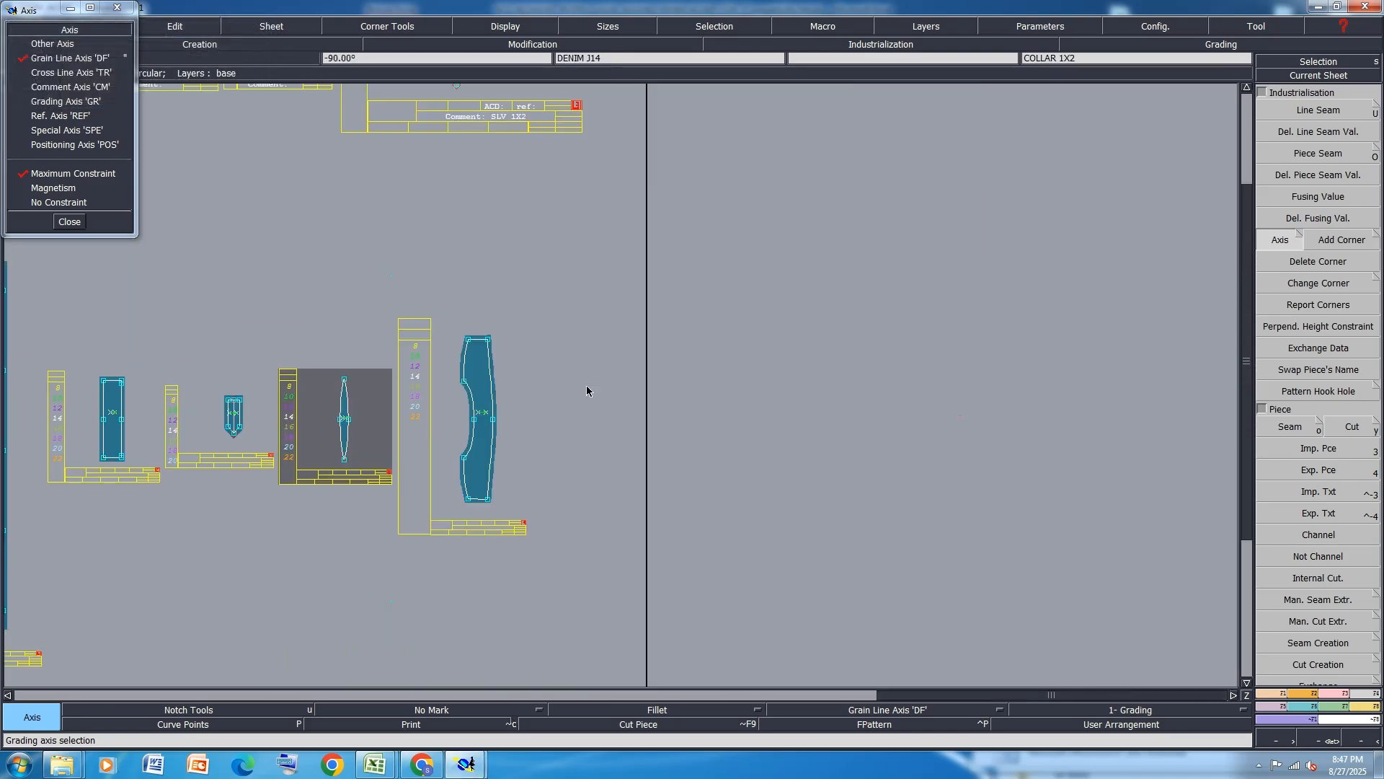
scroll(940, 336, down, 1)
scroll(533, 444, up, 2)
scroll(337, 474, up, 2)
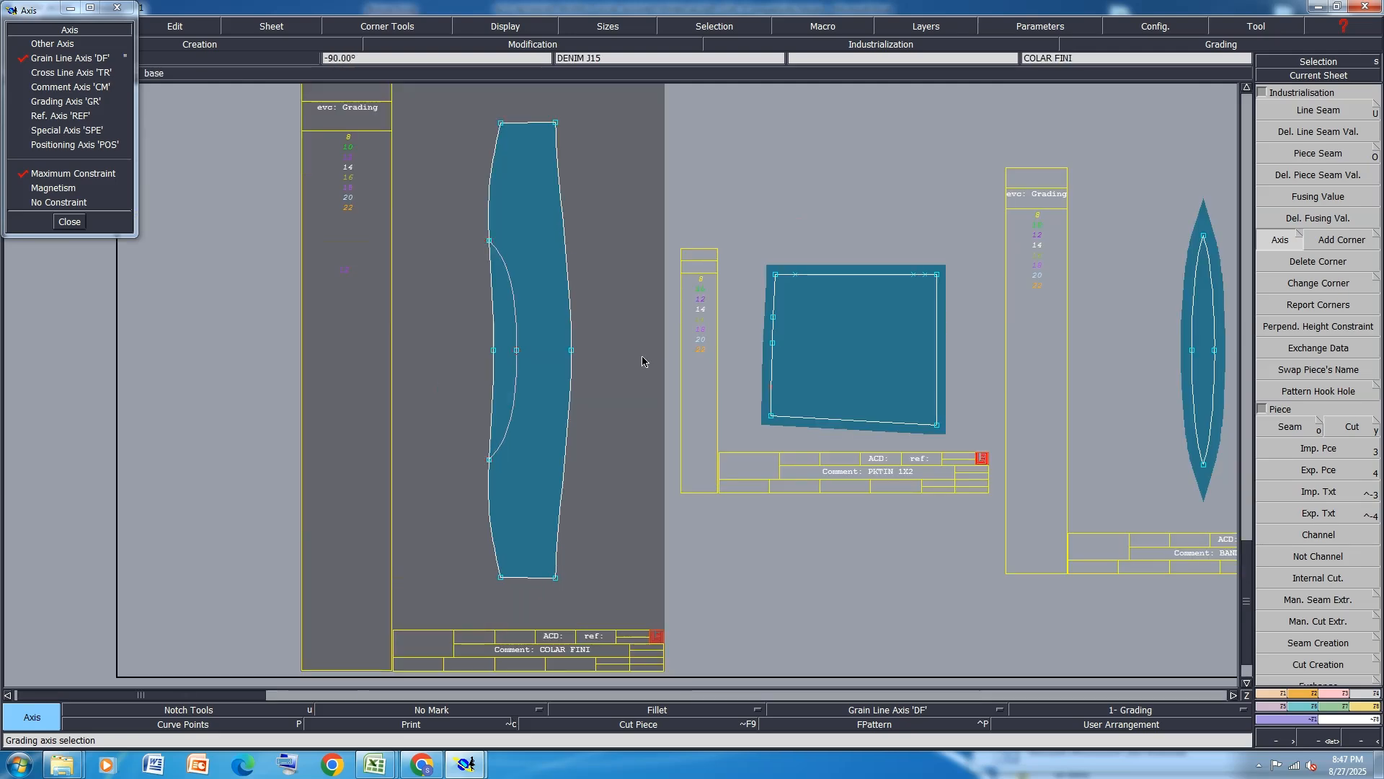
scroll(646, 359, up, 3)
click(515, 307)
scroll(212, 409, down, 3)
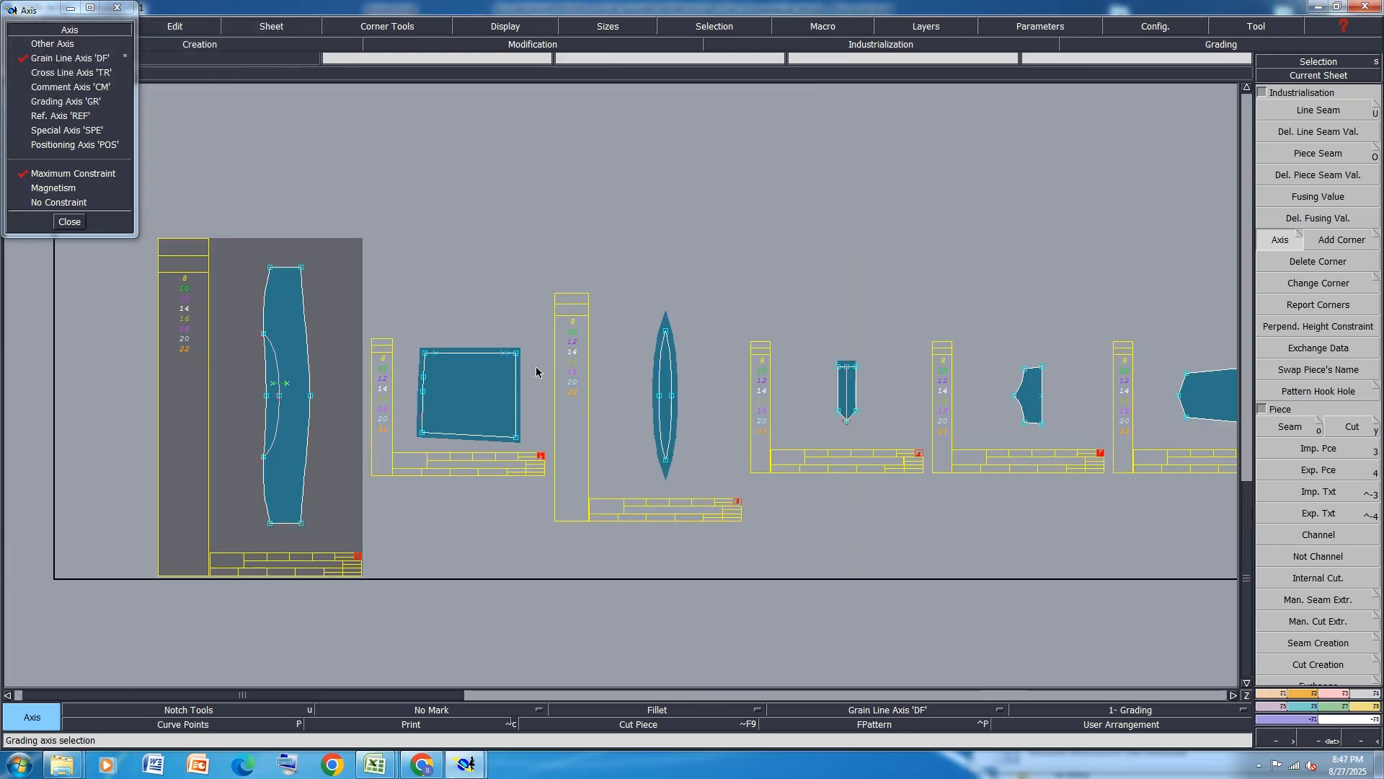
click(444, 393)
click(479, 390)
Draw a horizontal grain line axis across the BAND 1X2 piece and another about 1.5 cm long across the pointed WB/TEP FINI piece.
scroll(676, 392, up, 5)
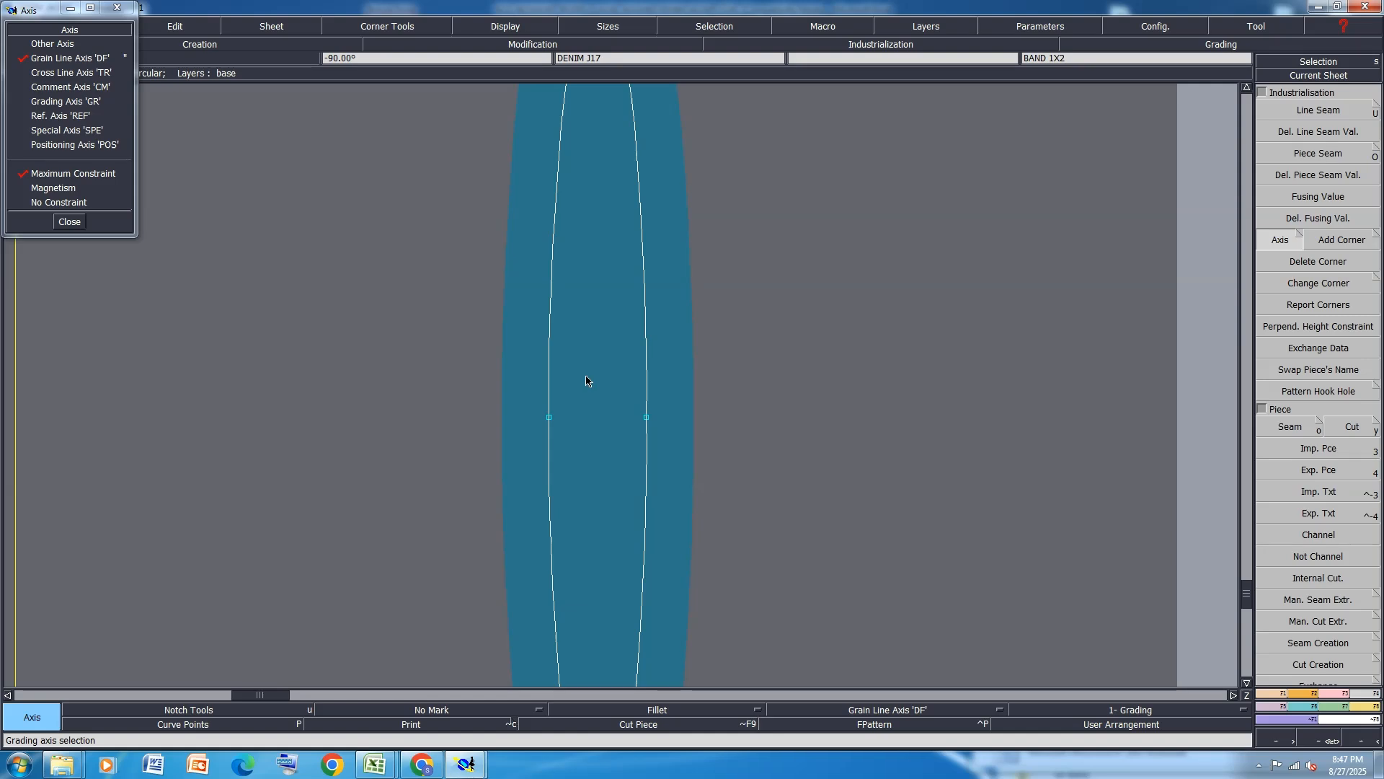
click(586, 376)
scroll(496, 409, down, 3)
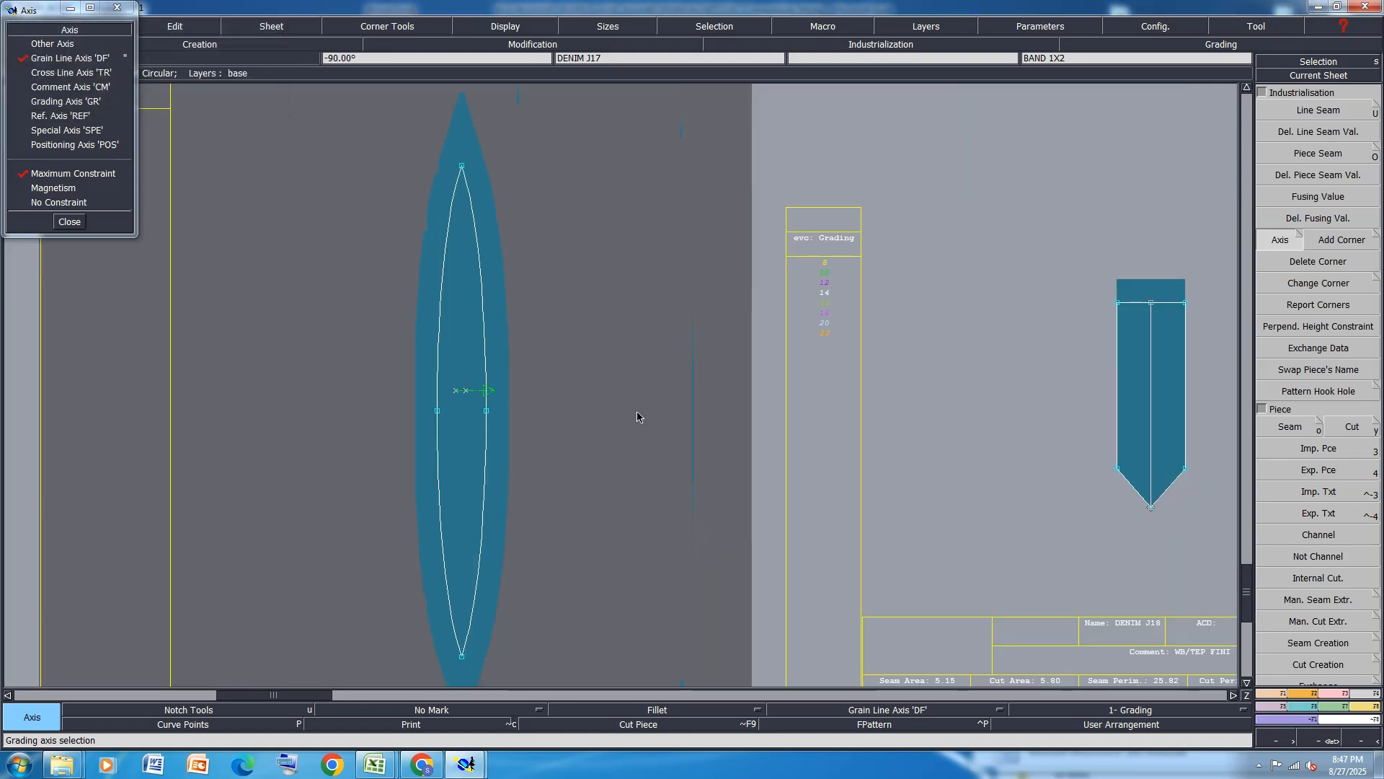
scroll(450, 408, down, 3)
scroll(793, 401, up, 6)
click(720, 392)
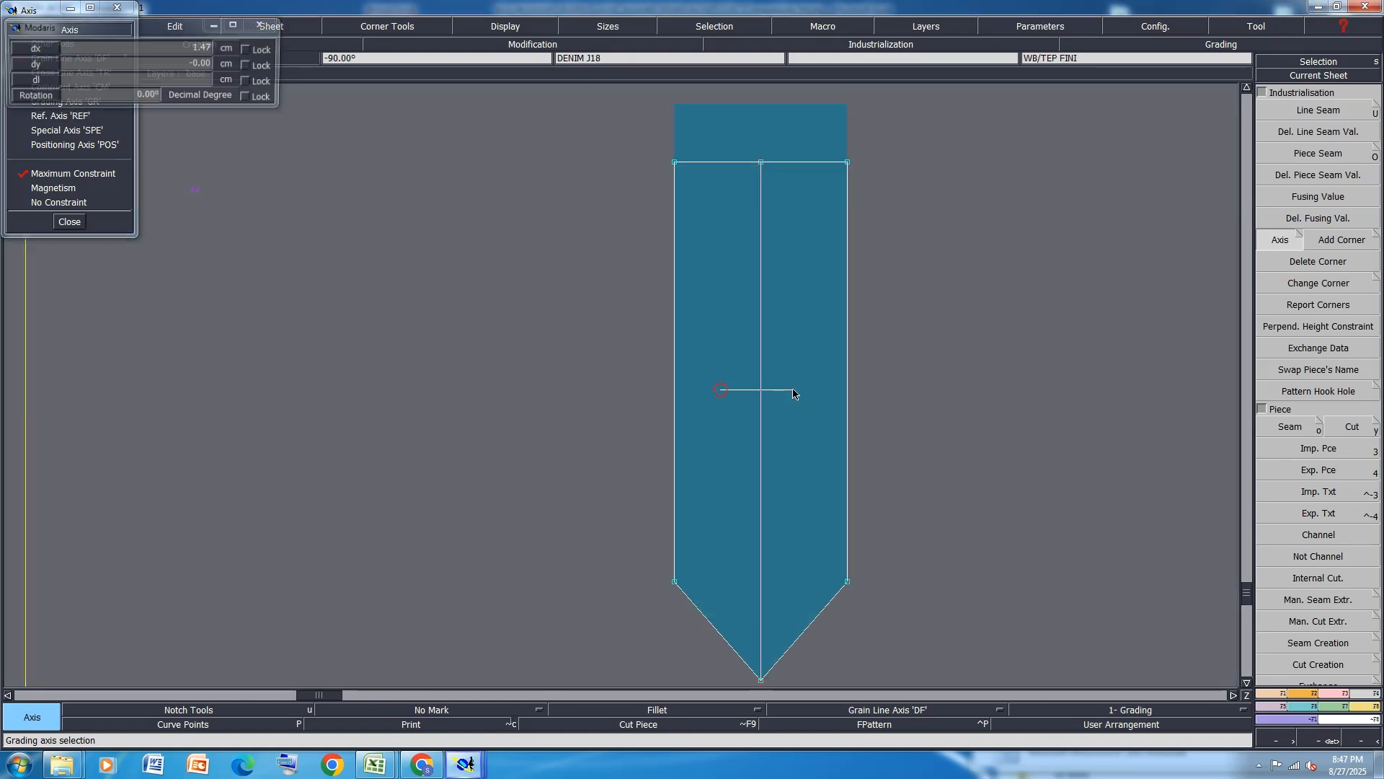
click(801, 392)
Draw a horizontal grain line axis inside the FLAP FINISH piece, level with its point.
scroll(257, 404, down, 5)
scroll(534, 414, up, 4)
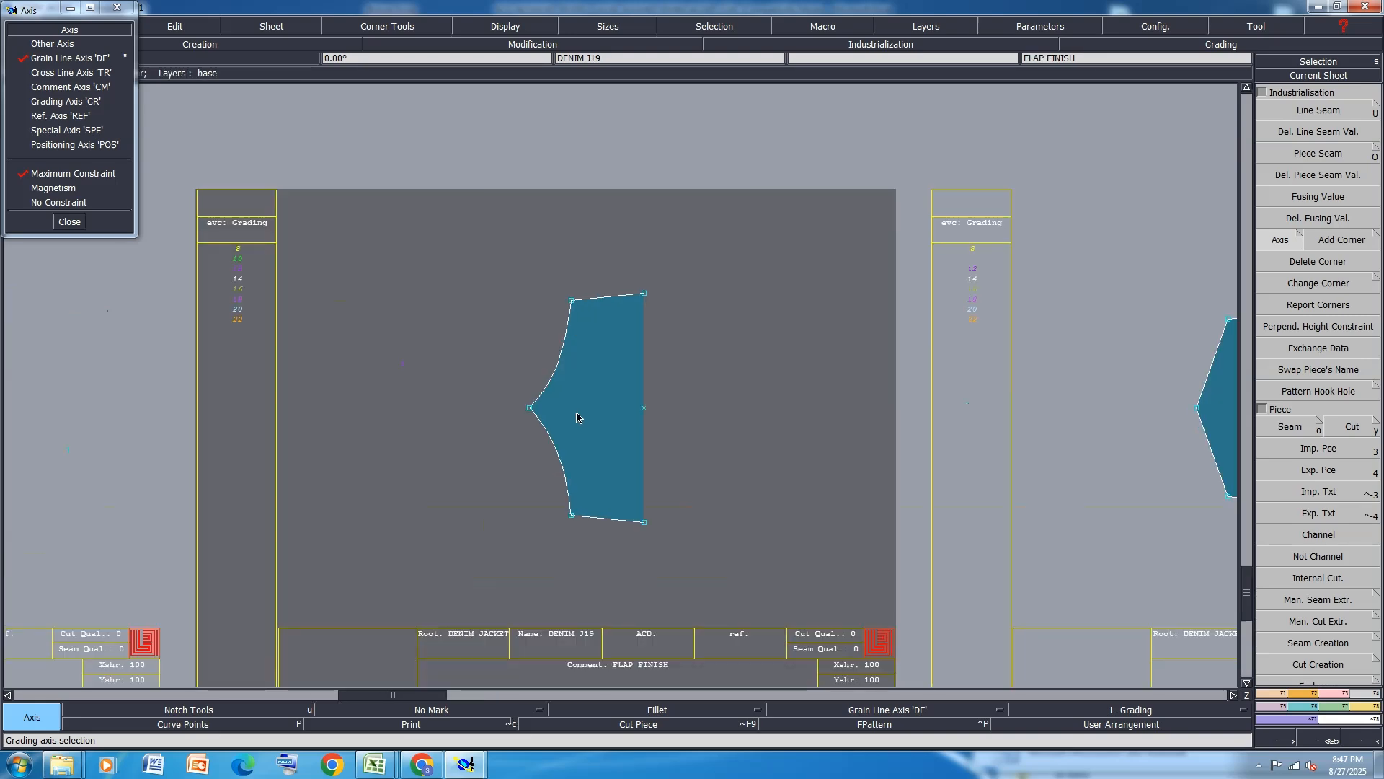
click(576, 412)
click(622, 412)
Draw a horizontal grain line axis inside the POCKET FINISH piece and another in the uncommented notched flap piece DENIM J21.
scroll(318, 424, down, 5)
scroll(483, 429, up, 4)
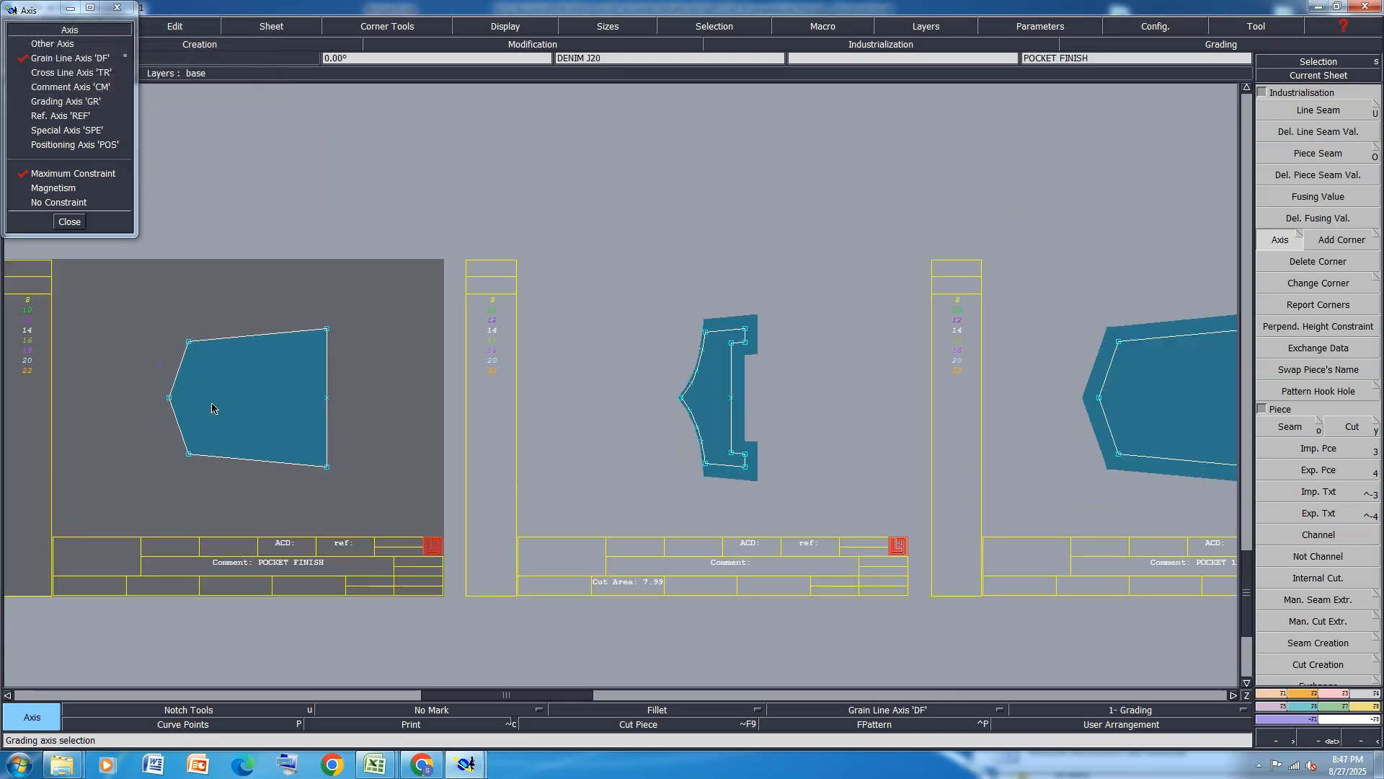
scroll(711, 399, up, 4)
click(590, 384)
click(666, 382)
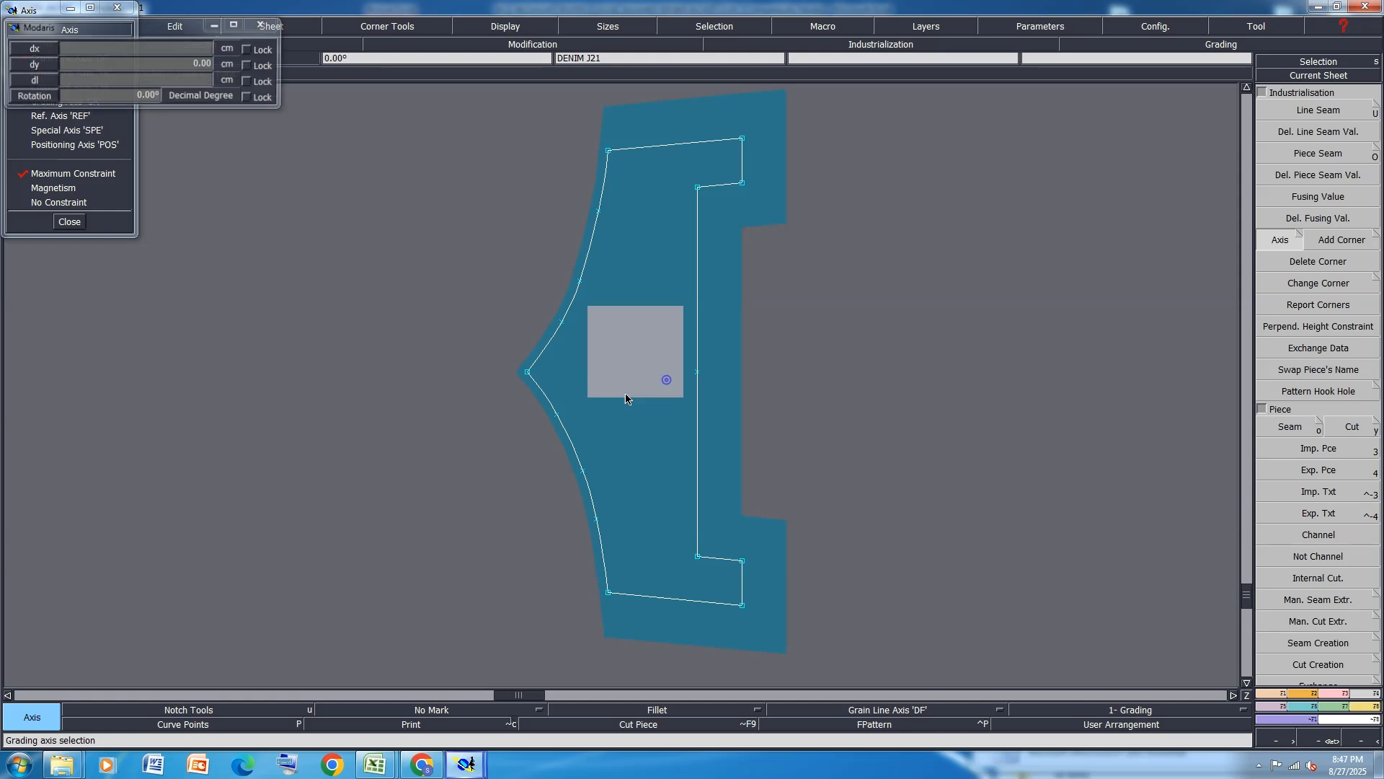
Draw a horizontal grain line axis inside the POCKET 1X2 piece and another about 1.6 cm long in the FLAP 1X4 piece.
scroll(346, 415, down, 5)
click(799, 405)
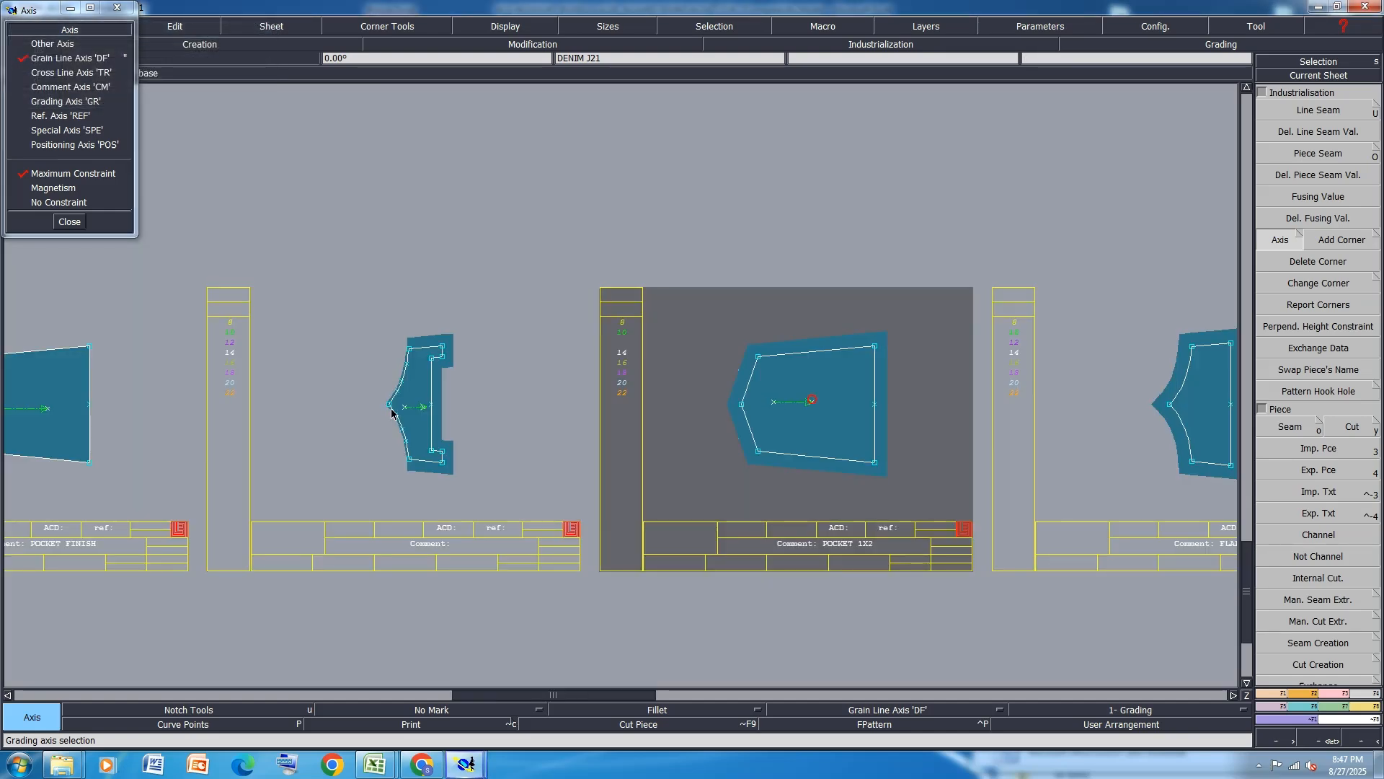
scroll(799, 405, down, 4)
scroll(836, 404, up, 5)
click(816, 396)
click(865, 395)
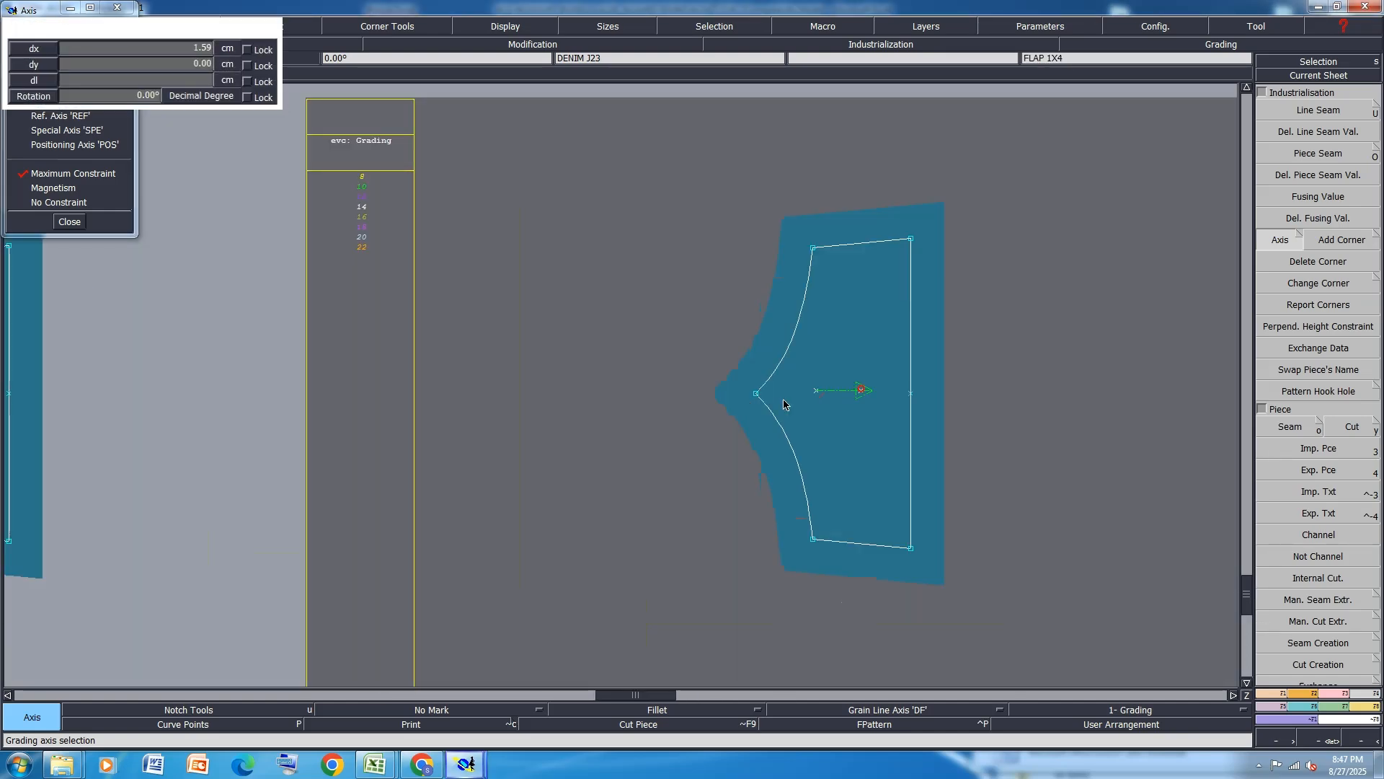
Arrange all sheets automatically on the desk, save the model, and close the axis options.
scroll(783, 404, down, 5)
key(j)
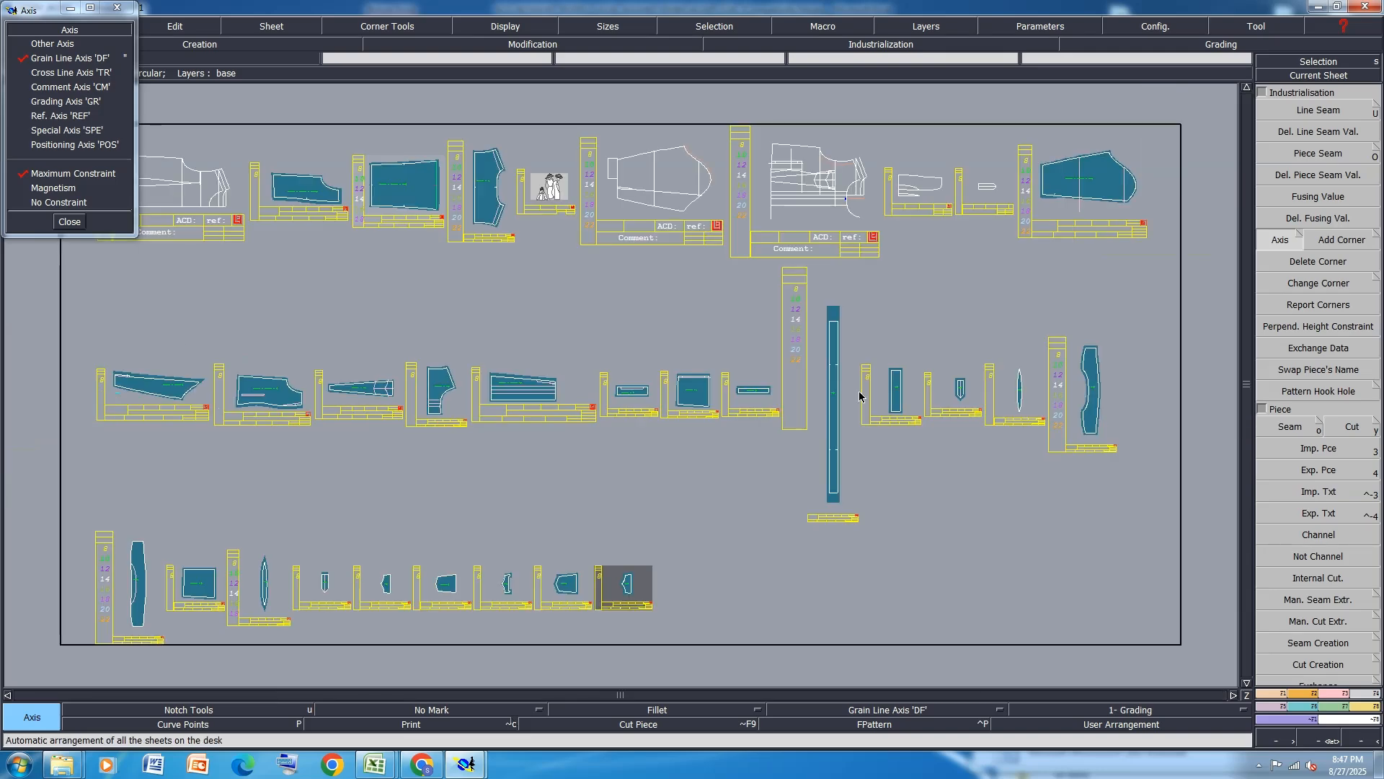
key(ctrl+s)
click(588, 463)
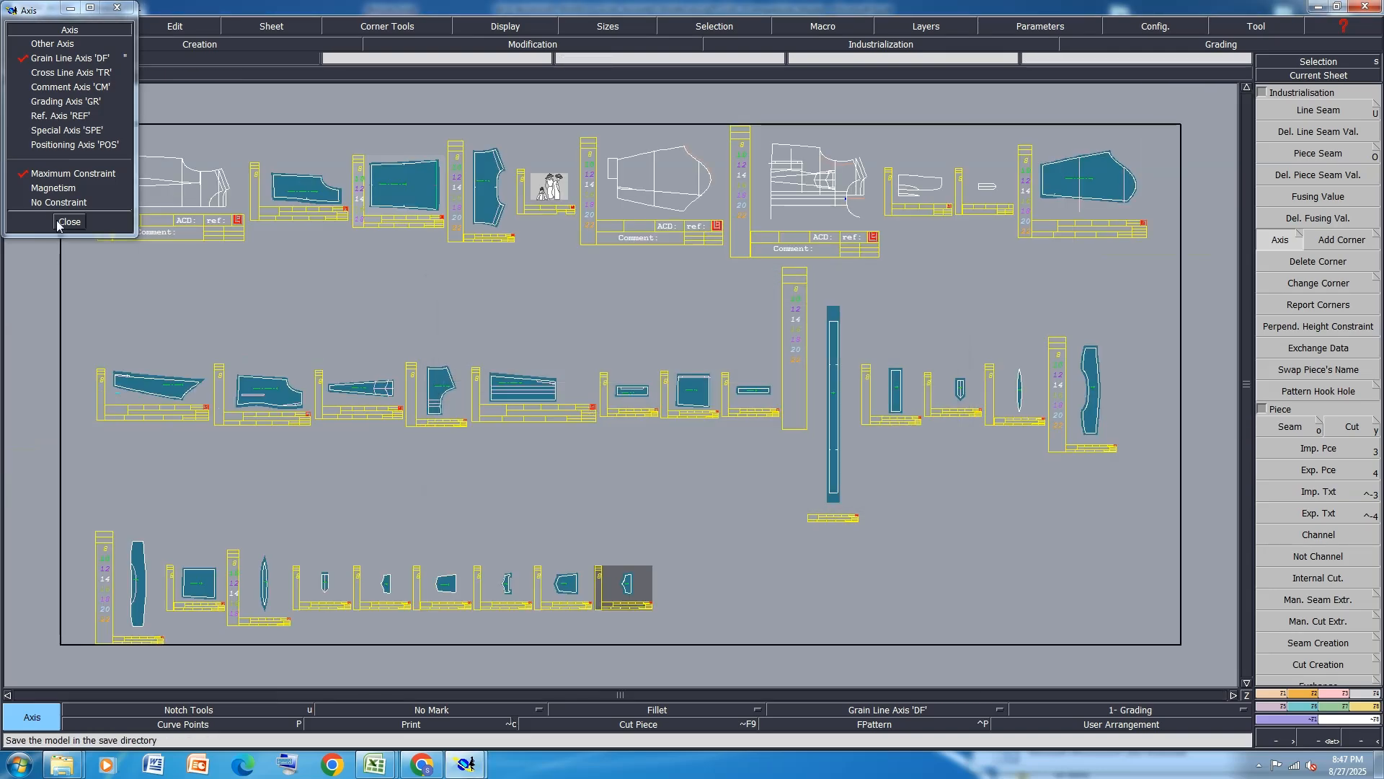
click(69, 222)
Create a new variant named JACKET and close its empty article table.
click(1367, 708)
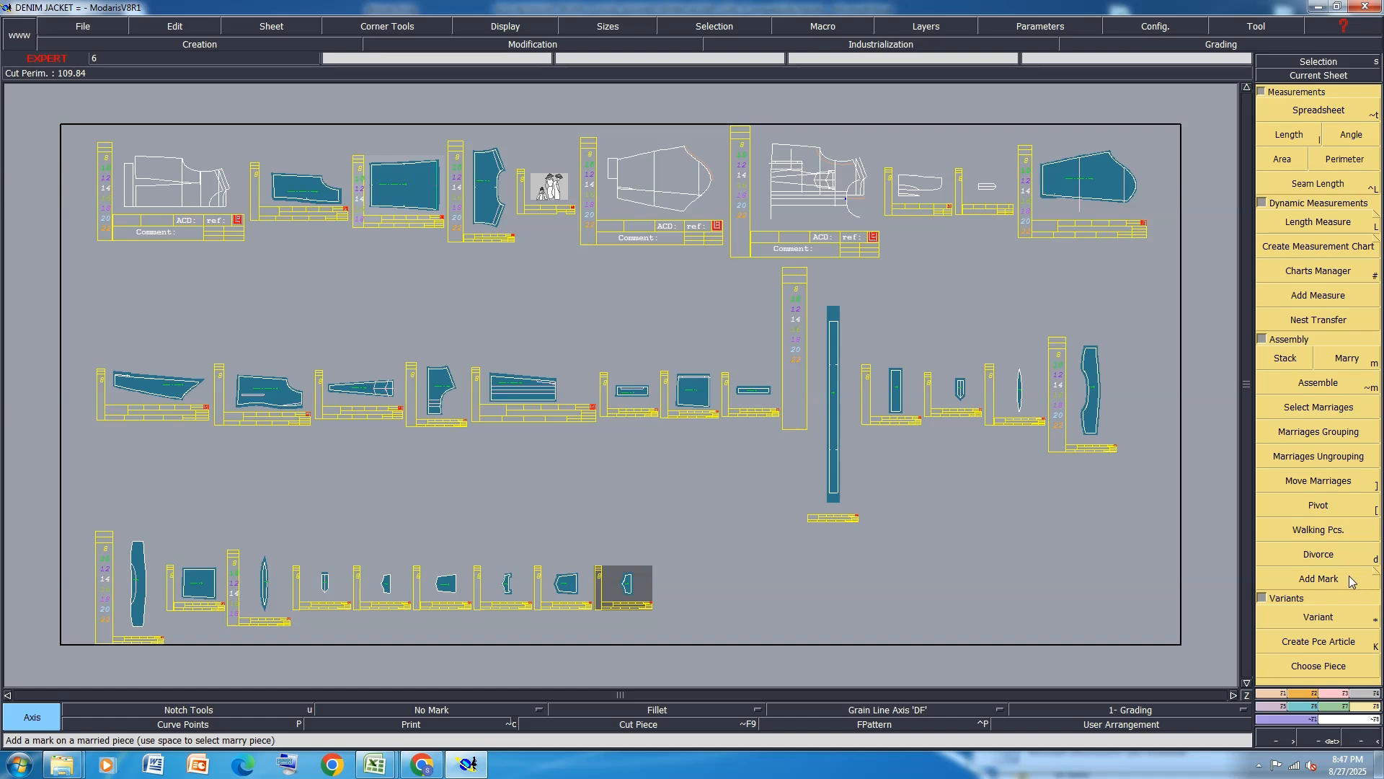
click(1319, 617)
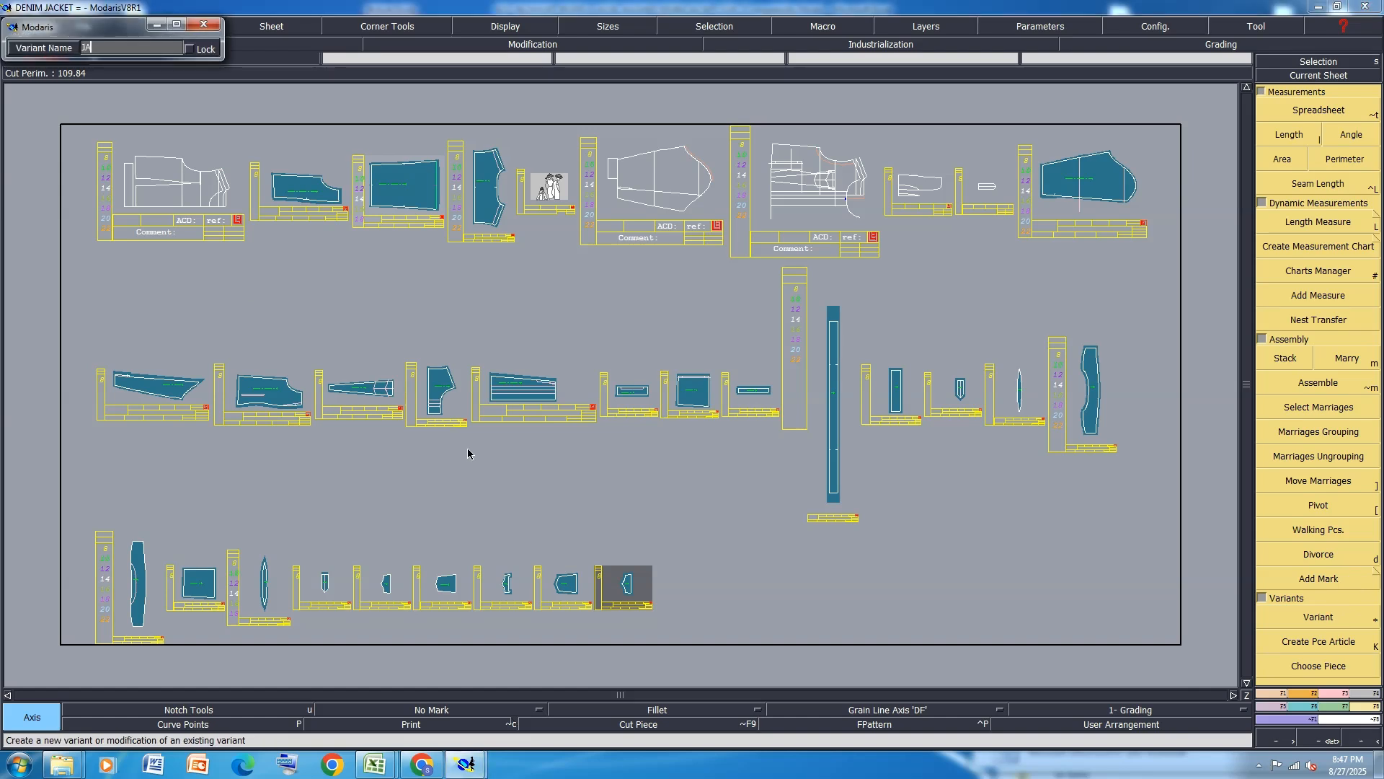
text(JACKET)
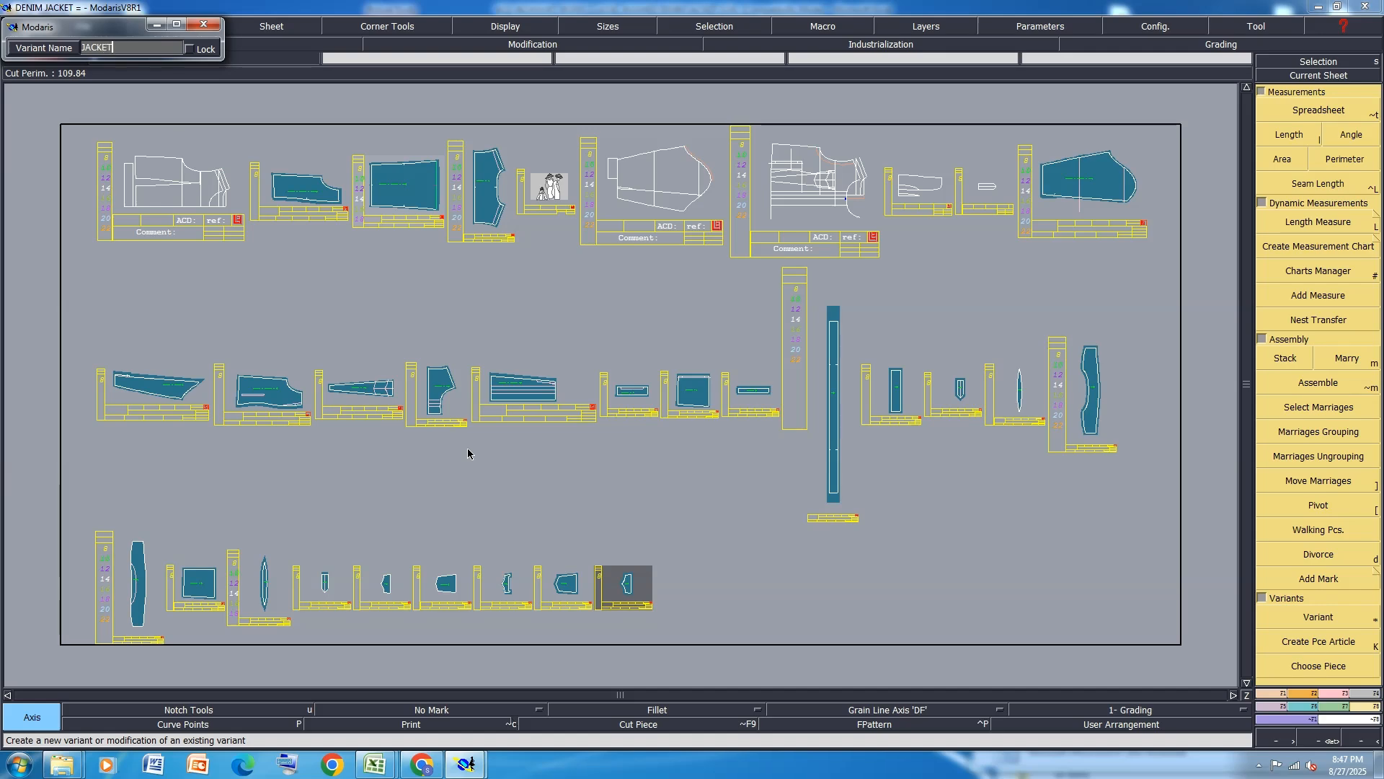
key(Return)
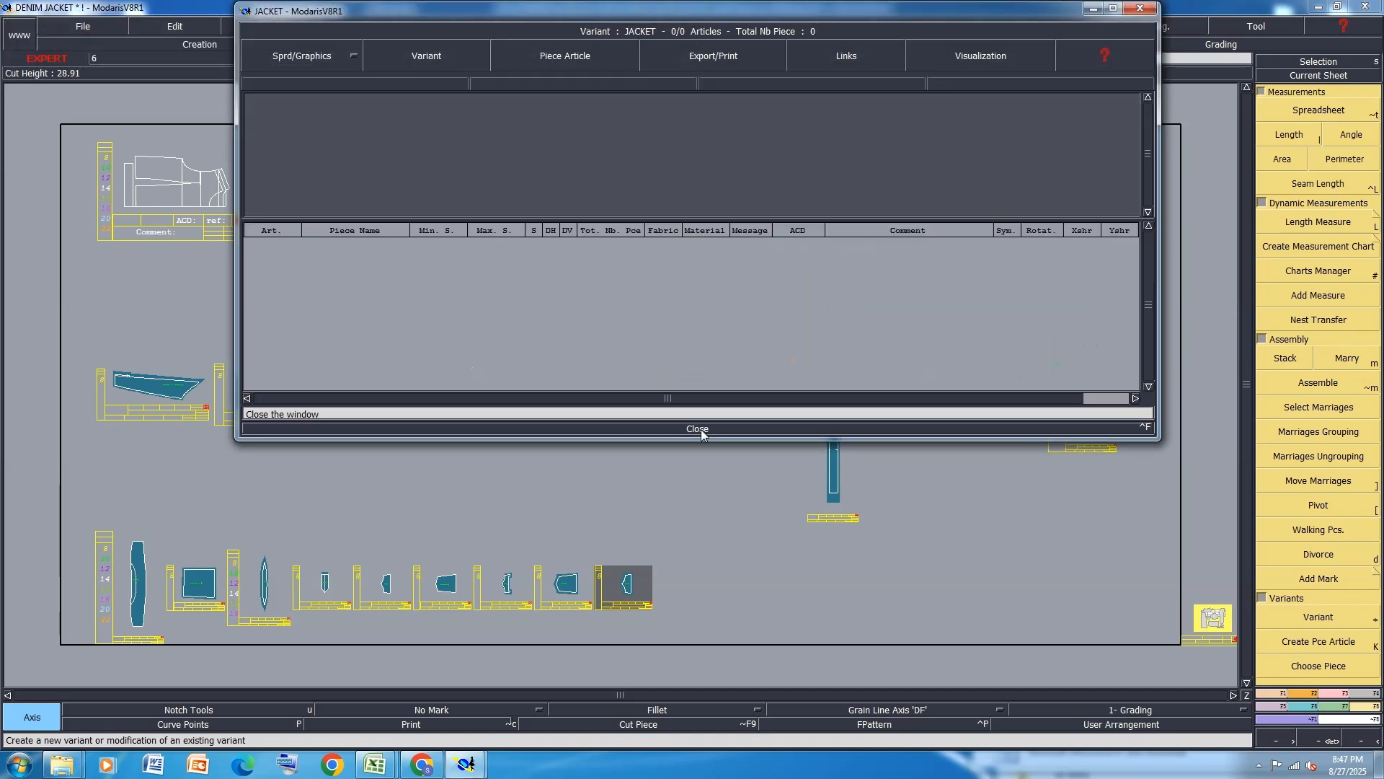
click(698, 429)
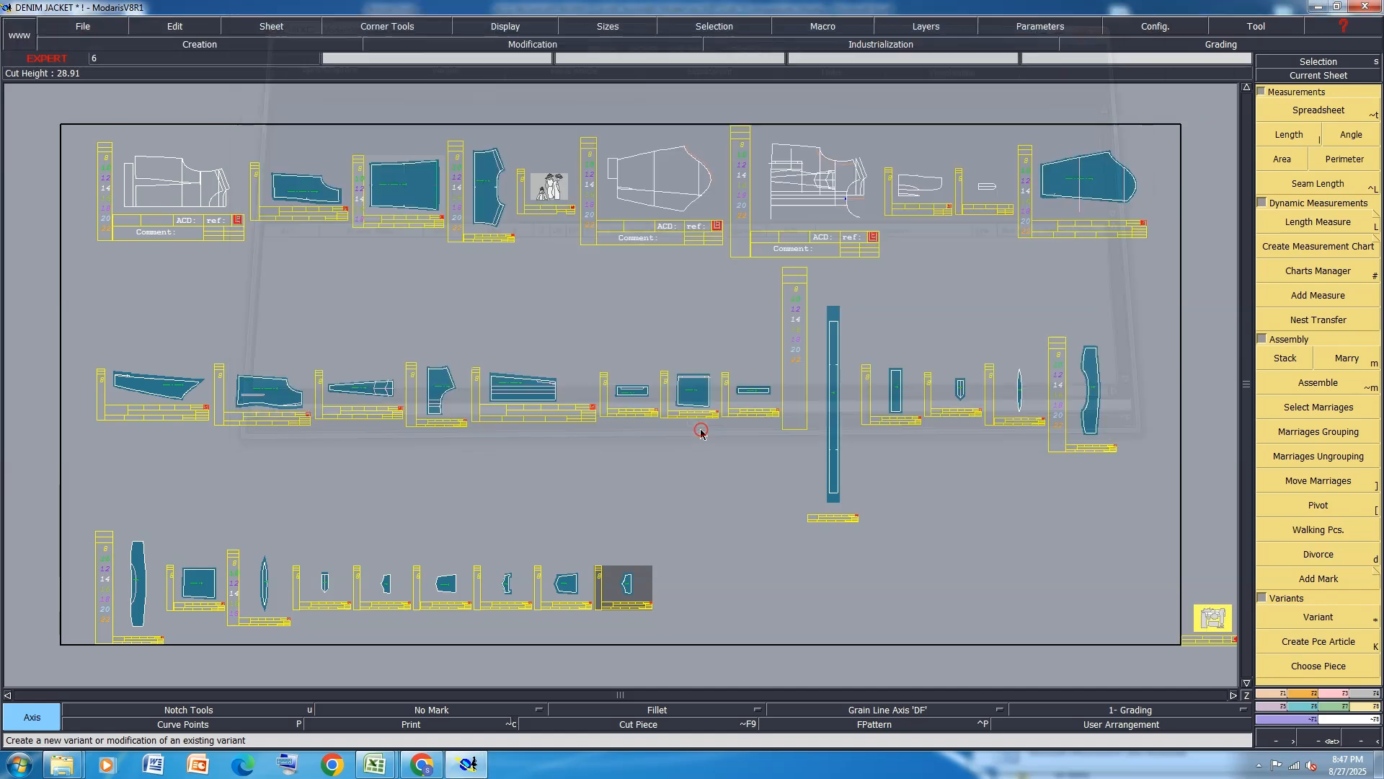
Add the BK SD PANEL, BK MIDL and BK YOUK pieces to the JACKET variant as piece articles.
click(1330, 644)
click(299, 199)
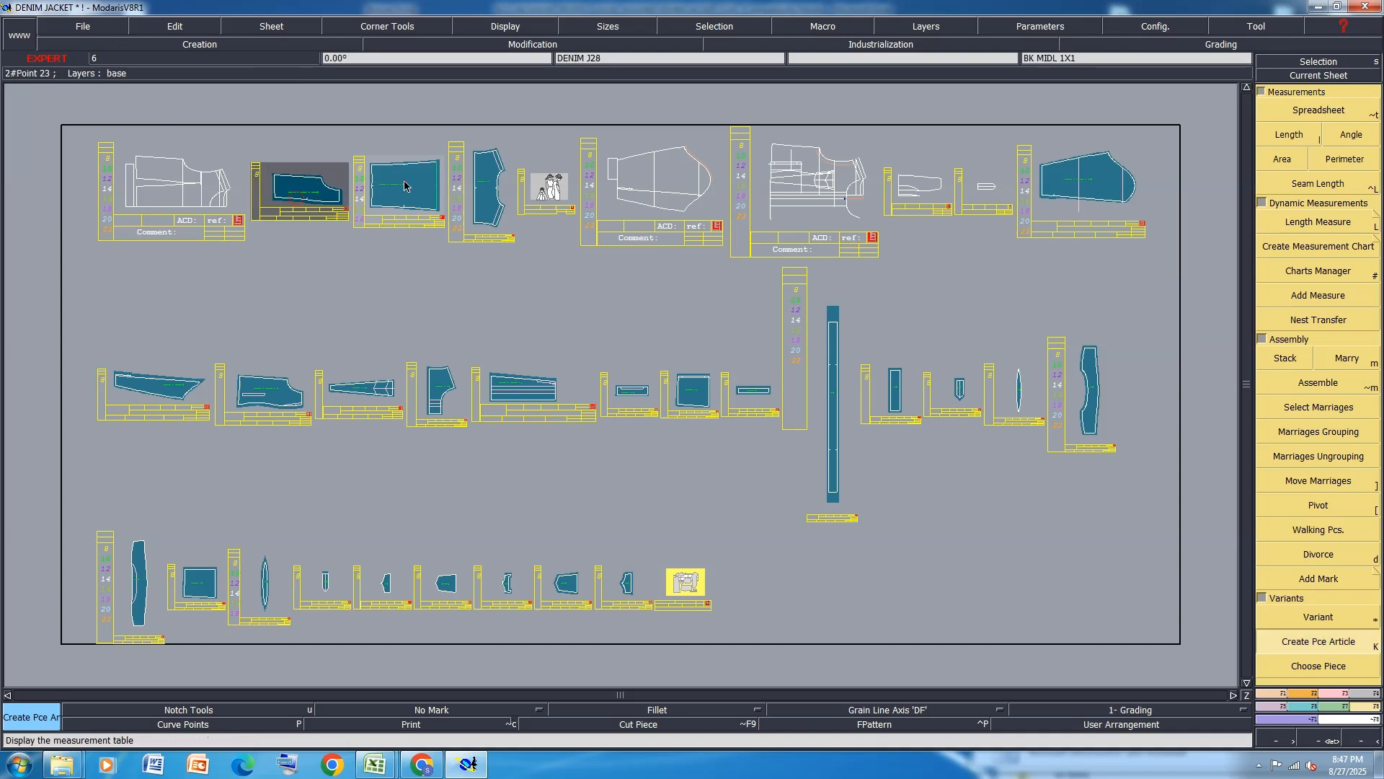
click(403, 186)
click(488, 189)
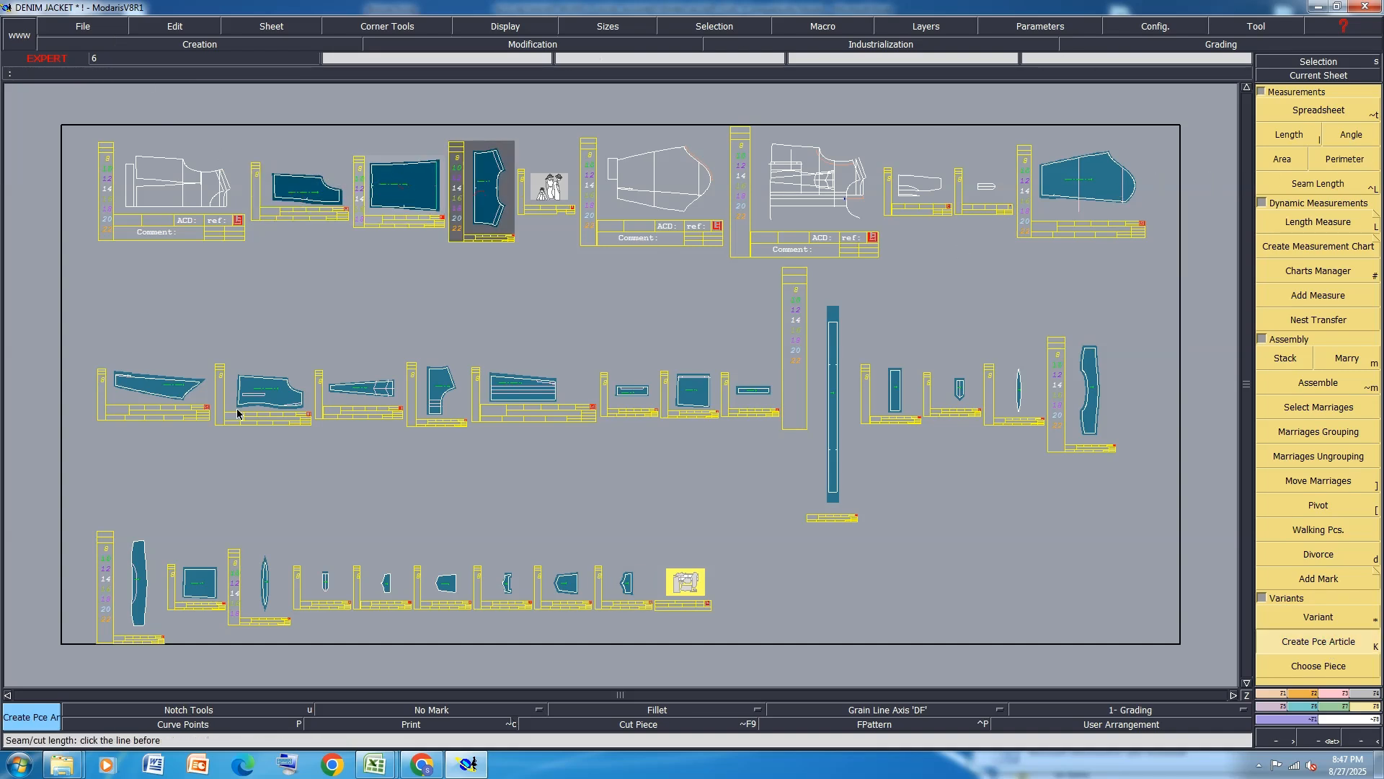
Add the slv panel, FRNT SD PANEL, FRONT PANEL, FRNT YOUK, FRNT MIDL and PKT SEAM pieces to the JACKET variant as articles.
click(168, 388)
click(277, 398)
click(361, 389)
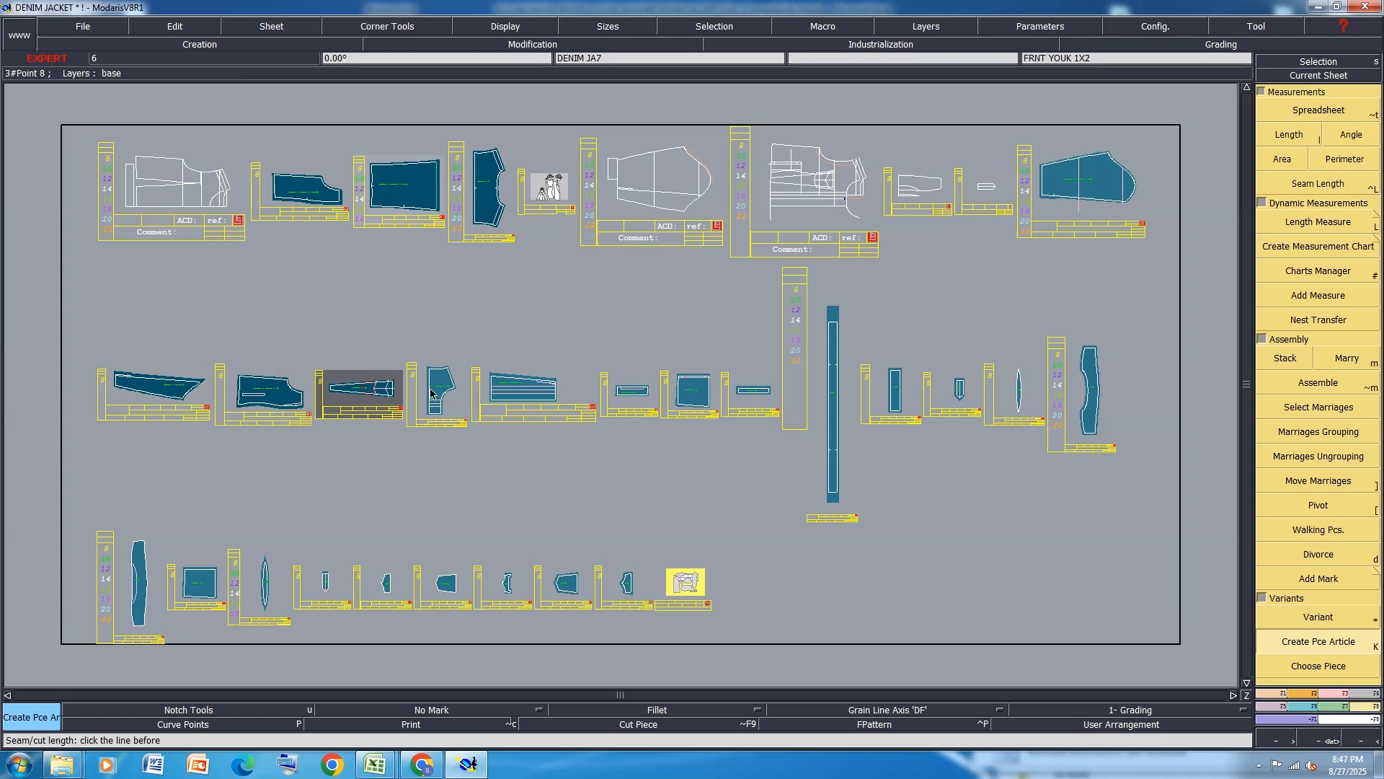
click(433, 393)
click(523, 390)
click(632, 391)
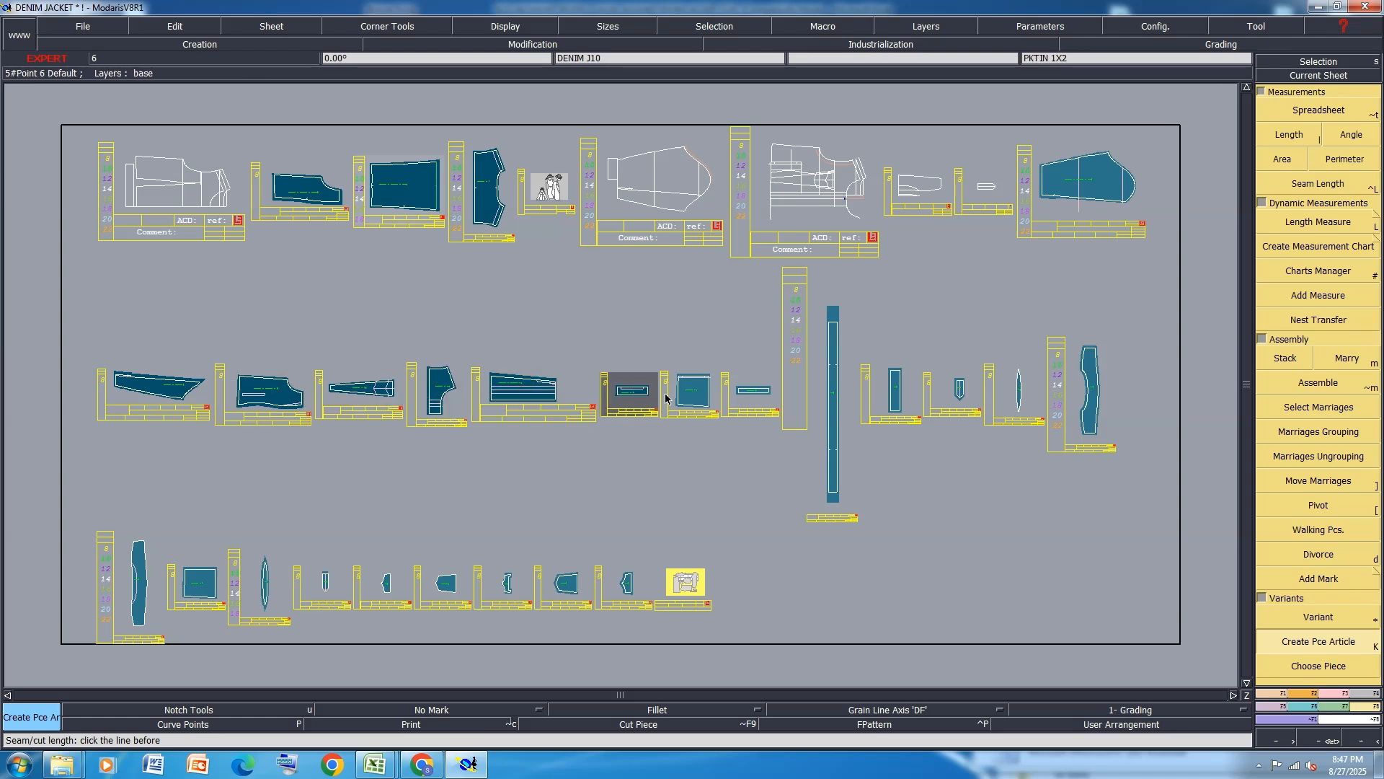
Add the BONN, W/B, cuff, WB/TEP, COLLAR and SLV pieces to the JACKET variant as articles.
click(754, 390)
click(833, 403)
click(894, 390)
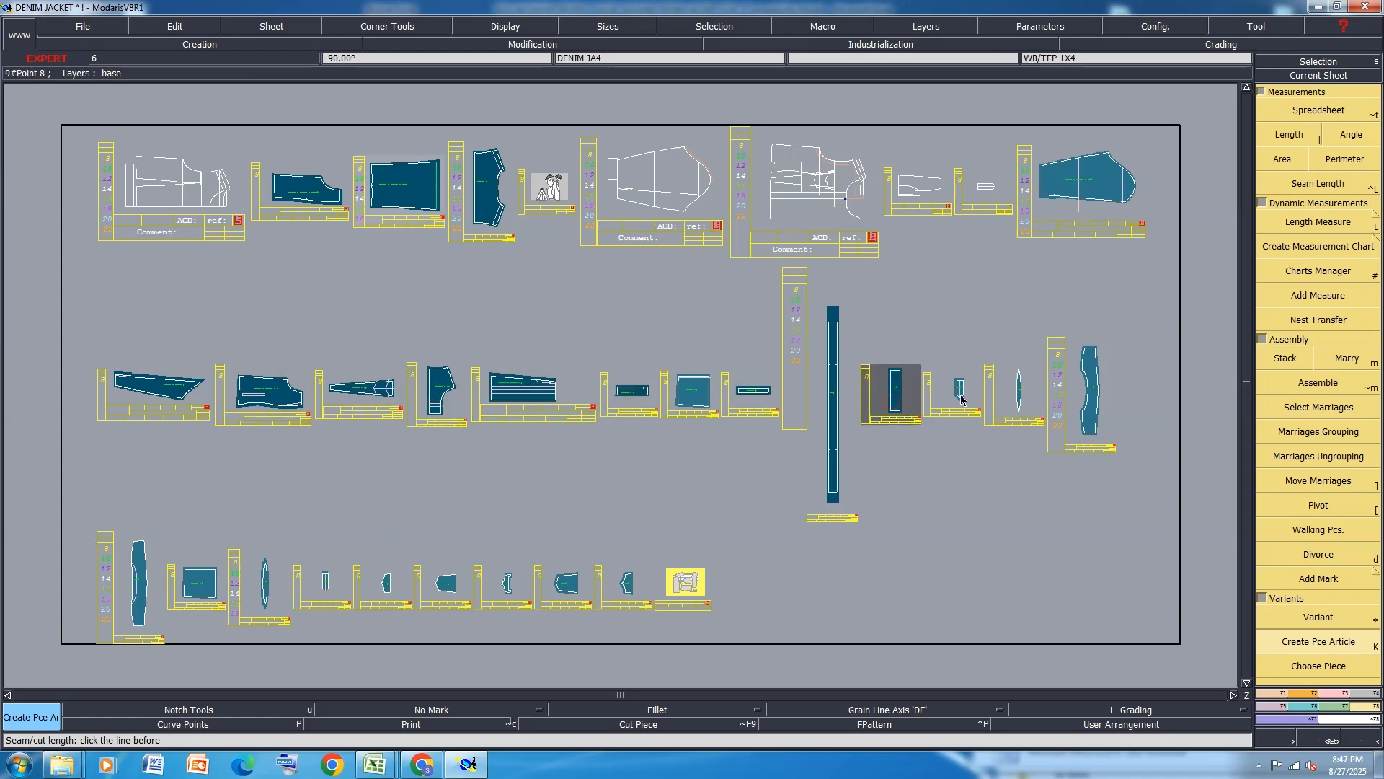
click(961, 399)
click(1090, 390)
click(1087, 181)
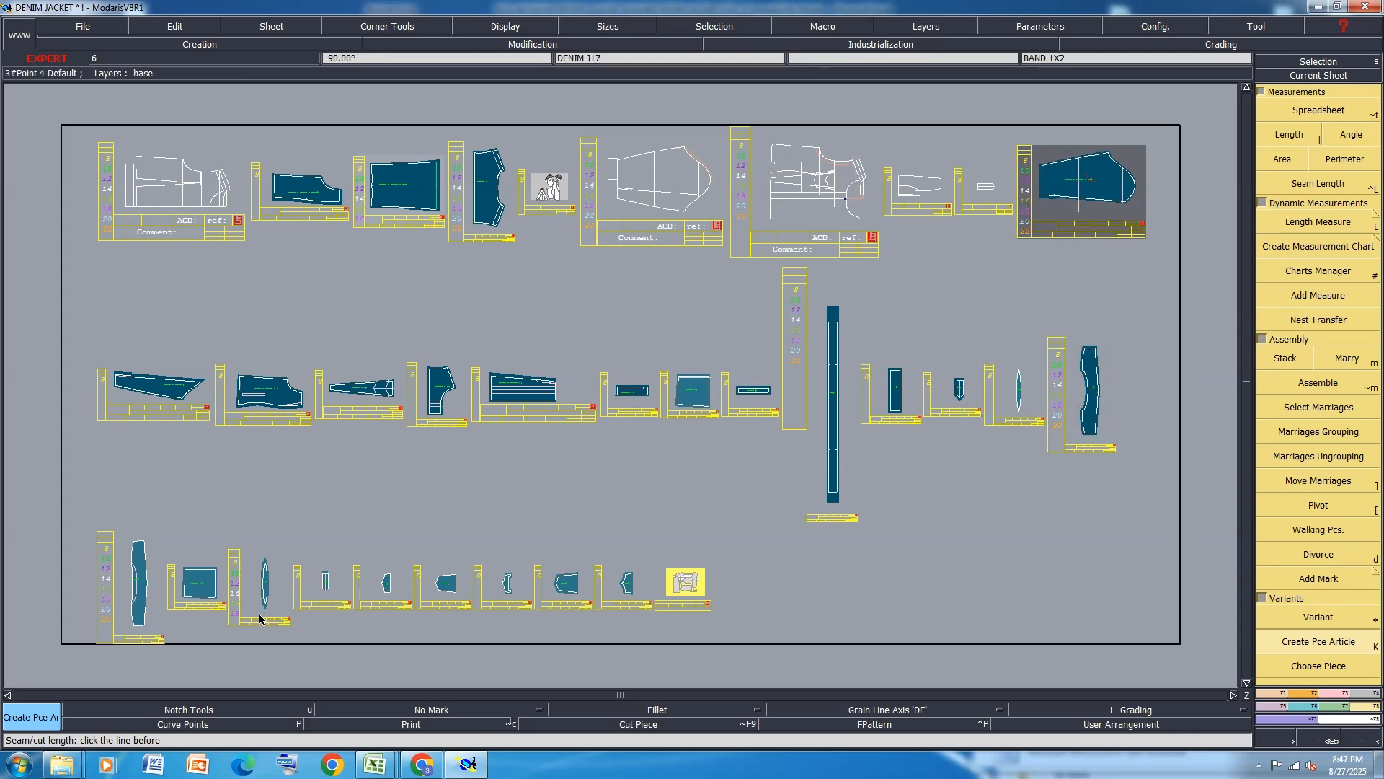
Add the BAND, POCKET and FLAP pieces and the uncommented piece DENIM J21 to the JACKET variant as articles.
click(261, 618)
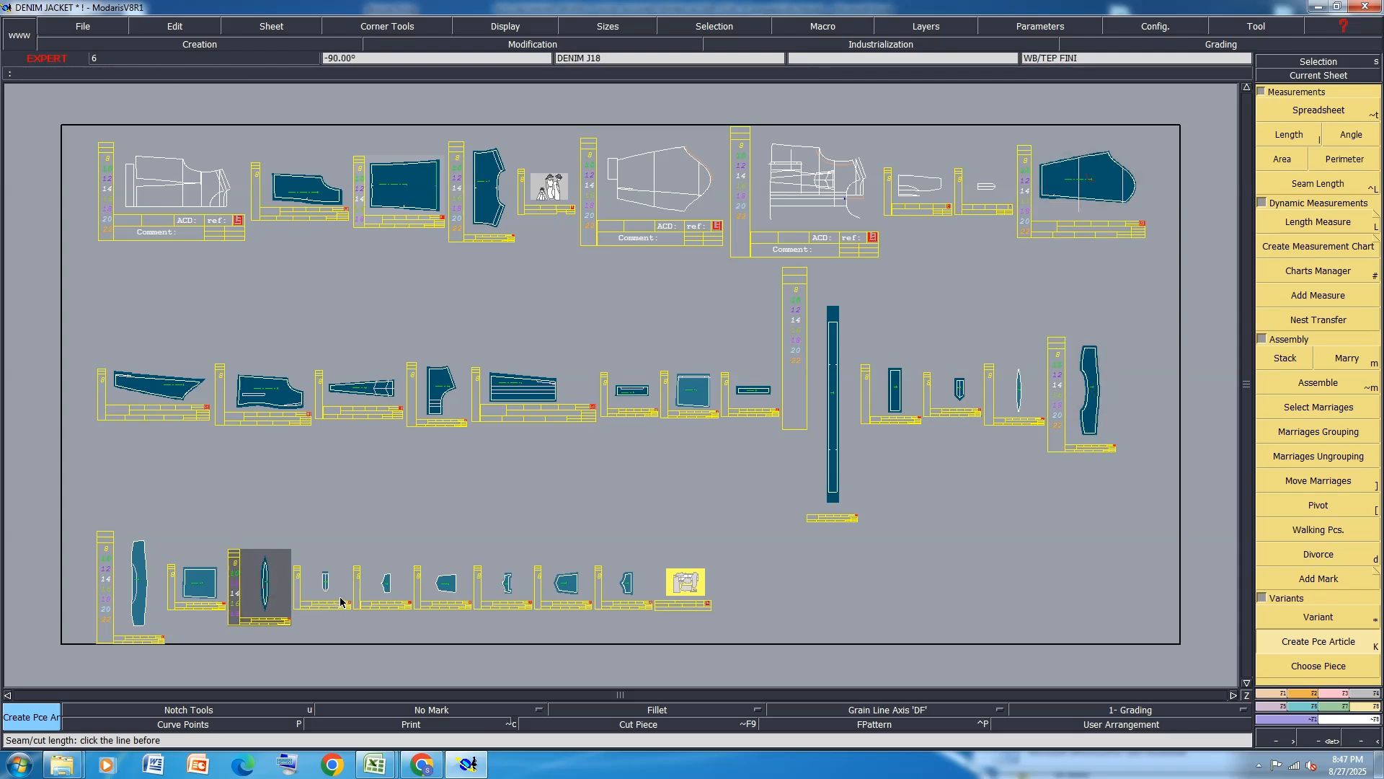
click(570, 592)
click(633, 591)
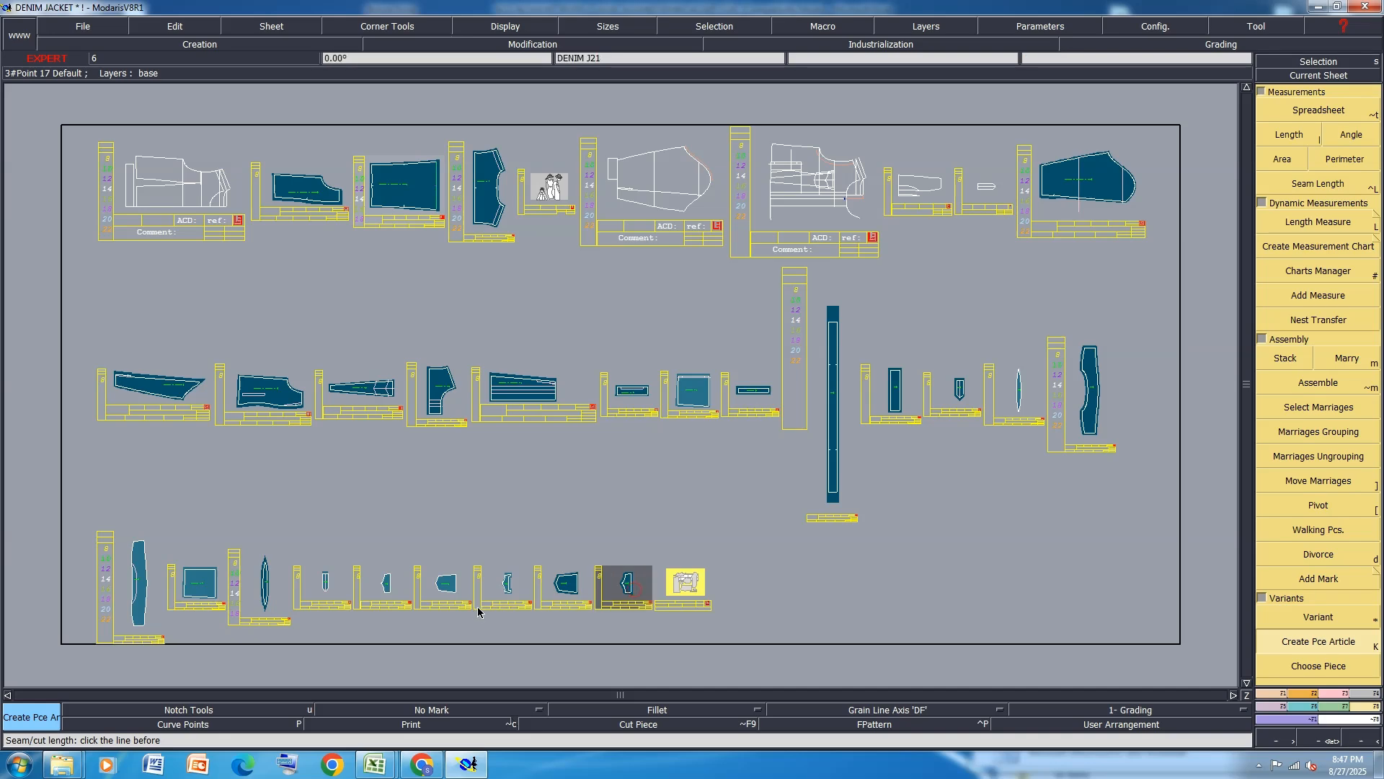
click(479, 608)
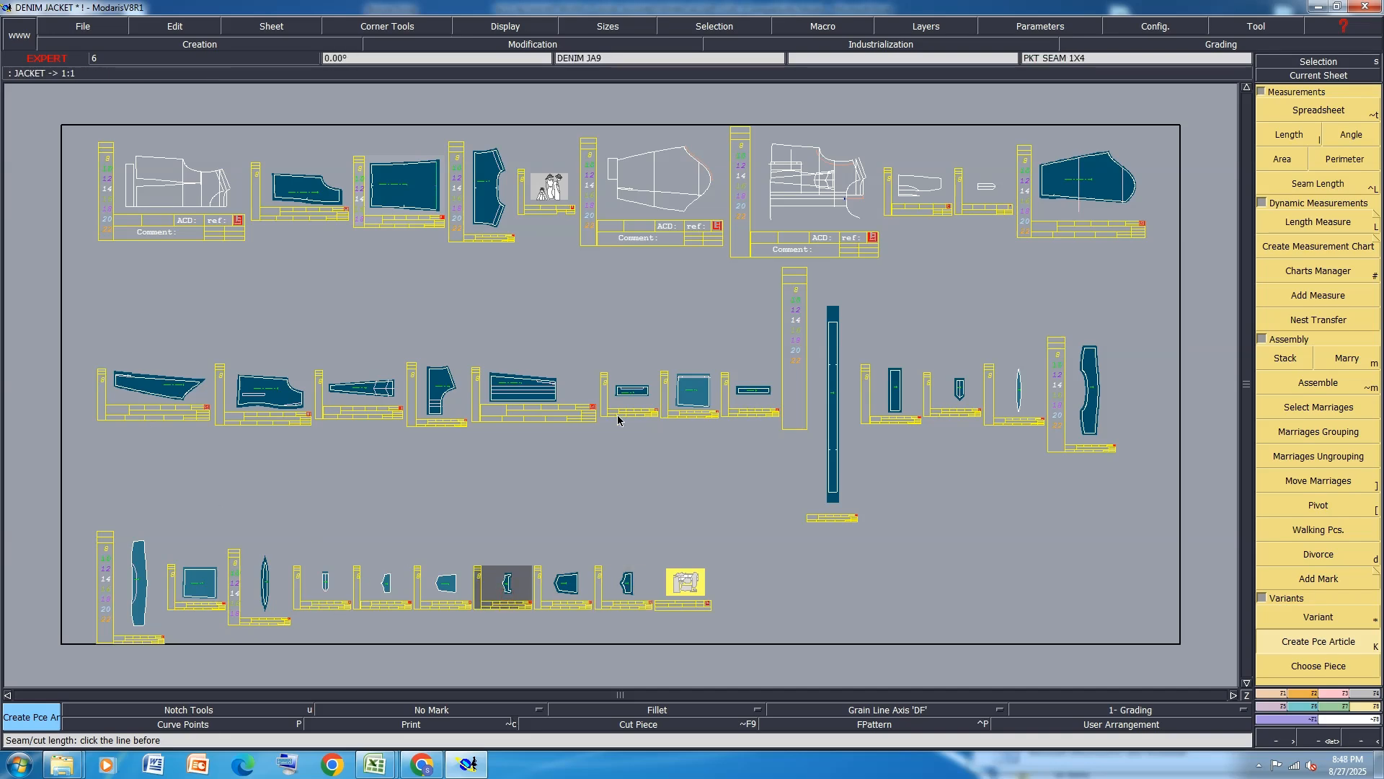
Open the JACKET variant's article table at full size and set BK SD PANEL 1X2 to S 0 and DH 1.
click(1345, 619)
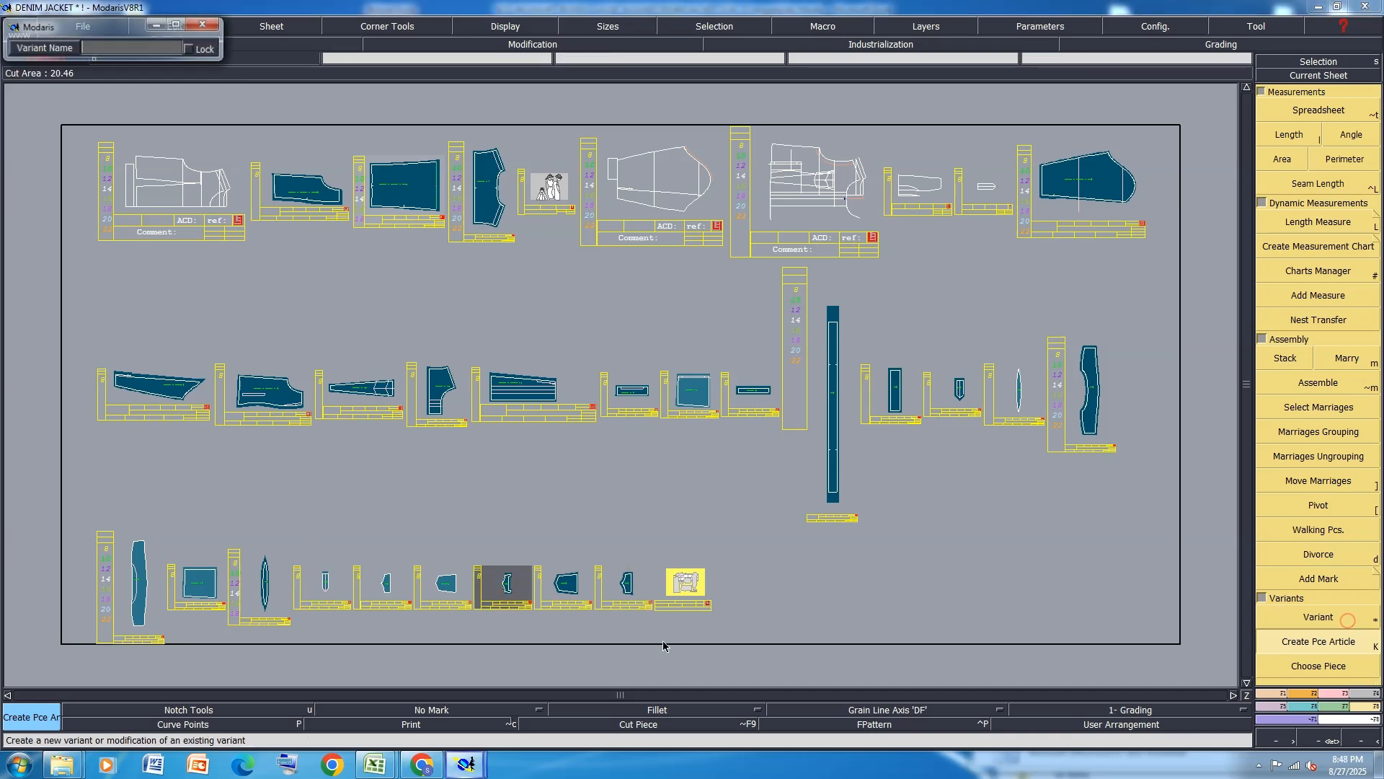
click(697, 590)
click(1113, 9)
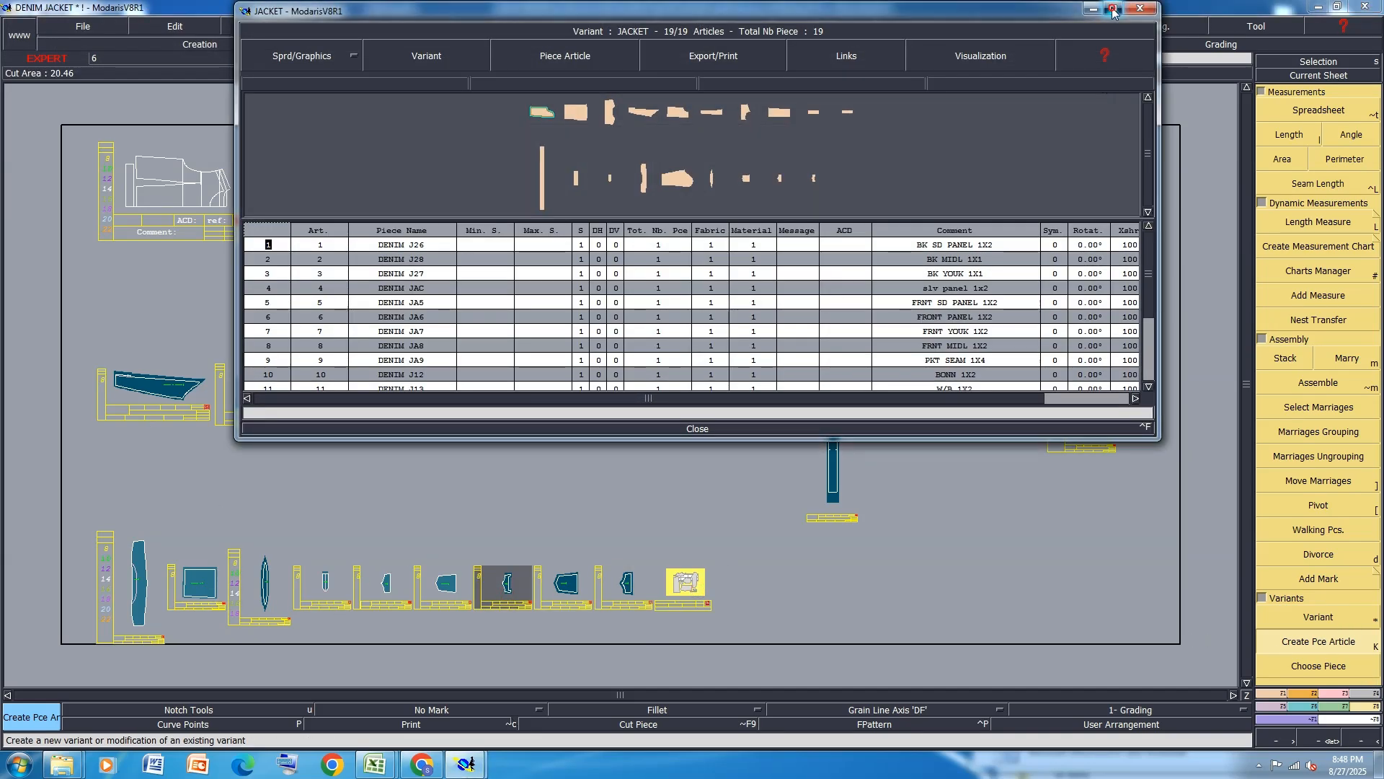
click(360, 239)
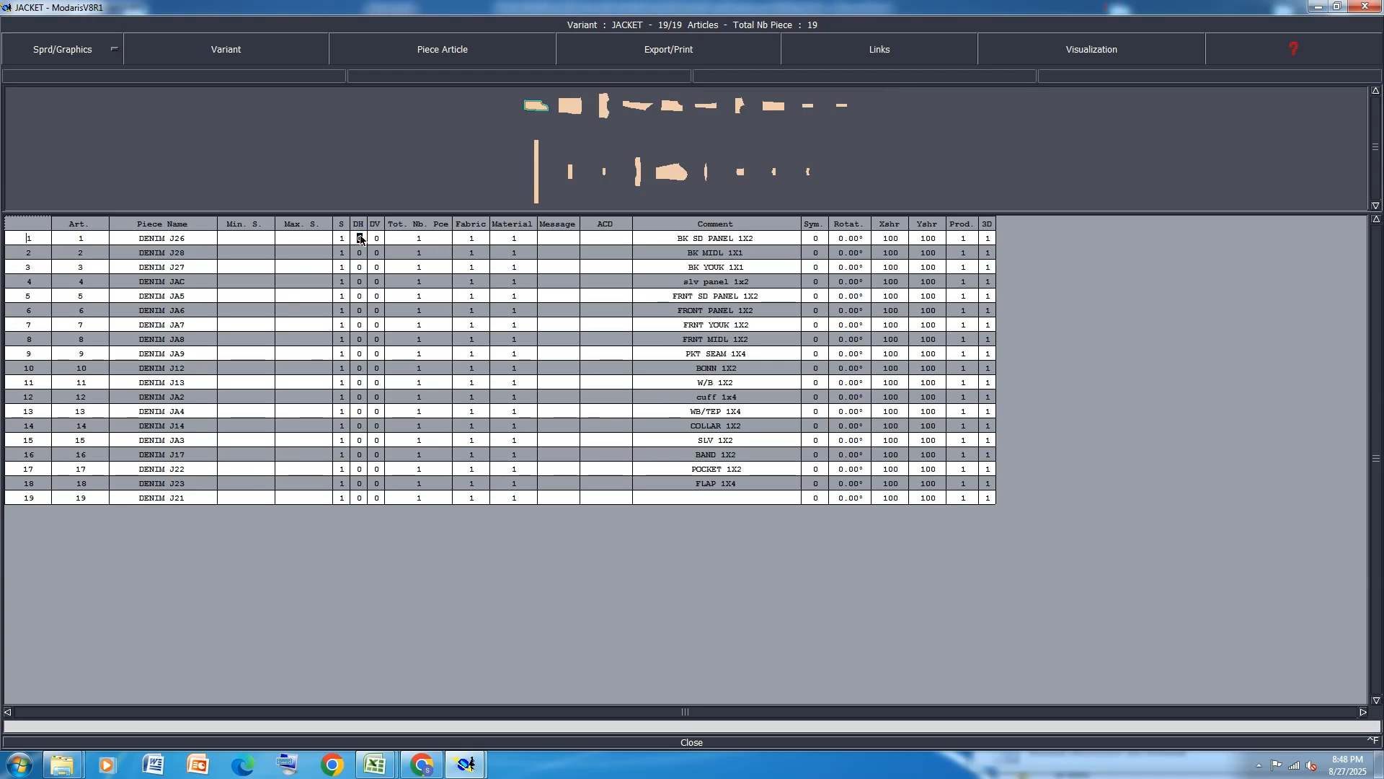
key(Left)
text(0)
Set S to 0 and DH to 1 for the slv panel 1x2 and FRNT SD PANEL 1X2 articles.
click(359, 266)
click(360, 281)
key(Left)
key(Left)
click(360, 282)
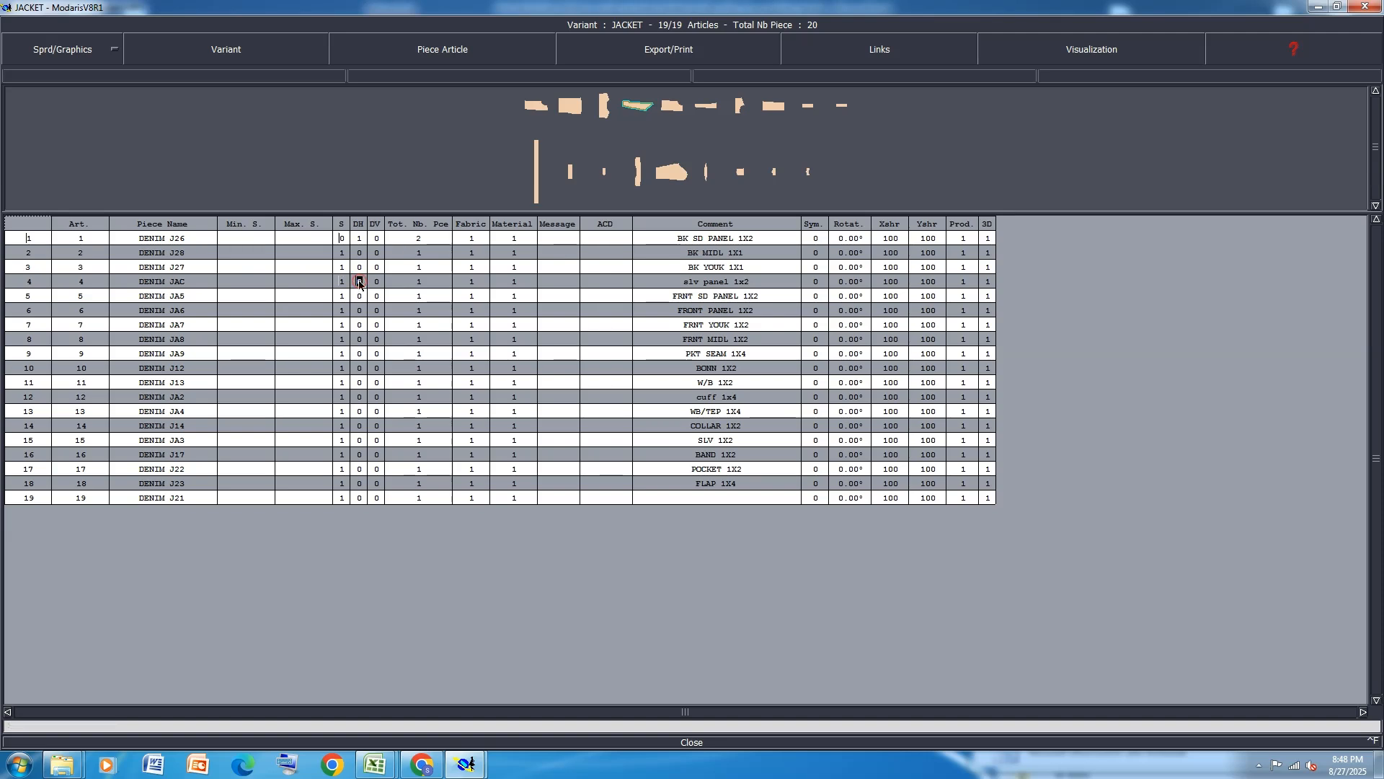
text(0)
key(Return)
click(359, 297)
text(1)
key(Left)
text(0)
Set S to 0 and DH to 1 for the FRONT PANEL, FRNT YOUK and FRNT MIDL articles.
click(360, 310)
key(Left)
text(0)
click(360, 324)
text(1)
key(Left)
text(0)
click(361, 339)
key(Return)
Set PKT SEAM 1X4 to S 0 and DH 2, and the BONN 1X2 and W/B 1X2 articles to S 0 and DH 1.
click(359, 354)
text(0)
key(Return)
click(358, 367)
text(0)
key(Return)
click(358, 382)
text(0)
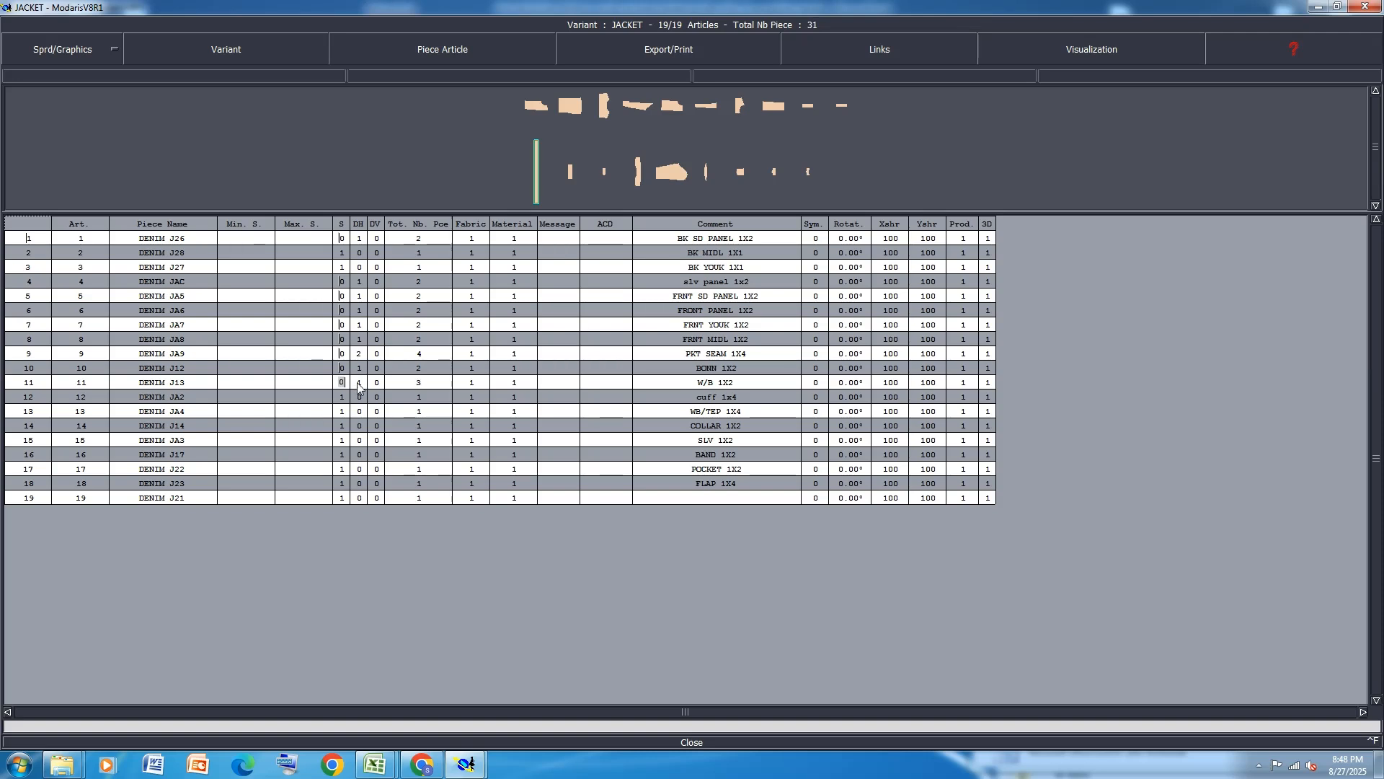
key(Return)
Set S to 0 and DH to 2 for the cuff 1x4 and WB/TEP 1X4 articles.
click(359, 397)
text(0)
key(Return)
click(359, 411)
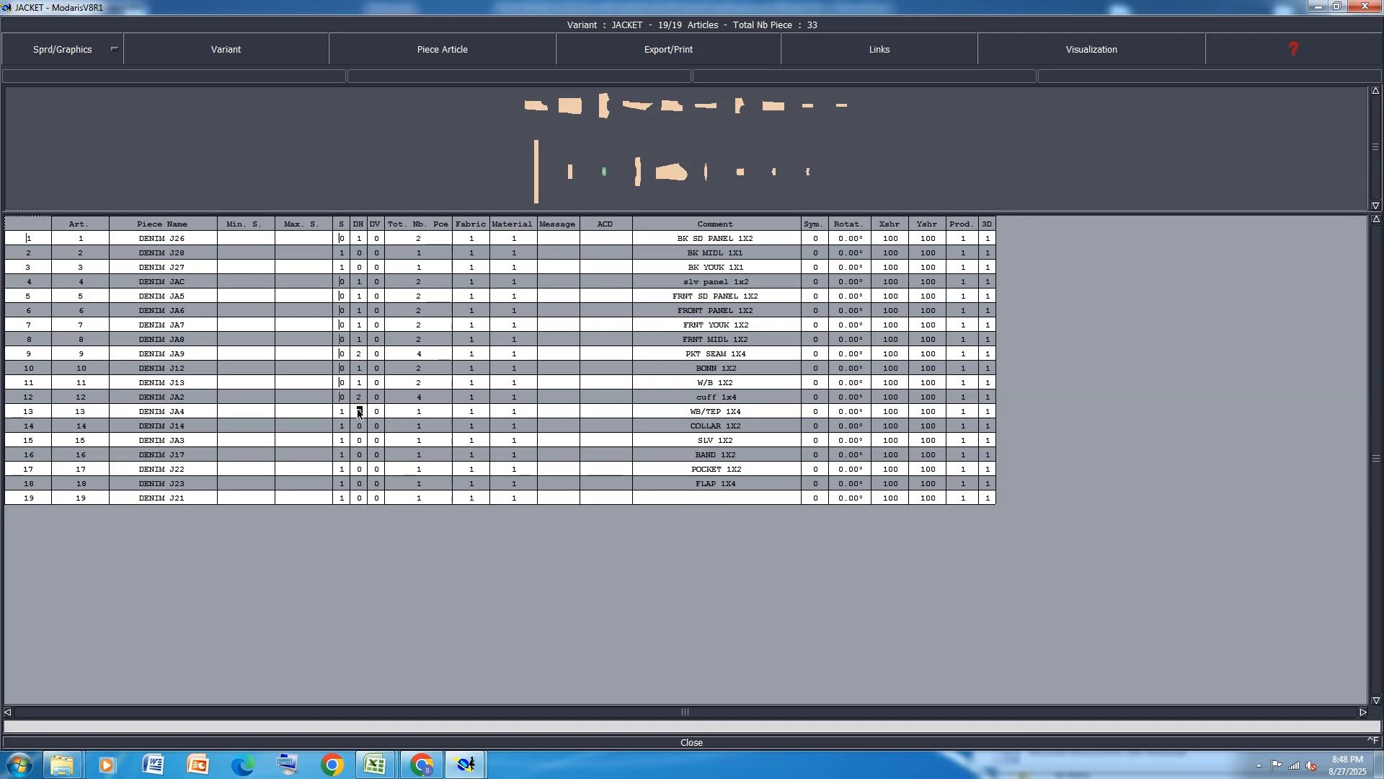
text(0)
key(Return)
Set S to 0 and DH to 1 for the COLLAR, SLV, BAND and POCKET articles.
click(356, 426)
click(359, 440)
click(360, 455)
click(359, 468)
text(1)
key(Left)
text(0)
key(Return)
Set the FLAP 1X4 article to S 0 and DH 2.
click(359, 484)
text(2)
key(Left)
text(0)
key(Return)
Set the DENIM J21 article to S 0 and DH 1 and enter its comment as CHEST PKT FACING 1X2.
click(359, 498)
text(CHEST )
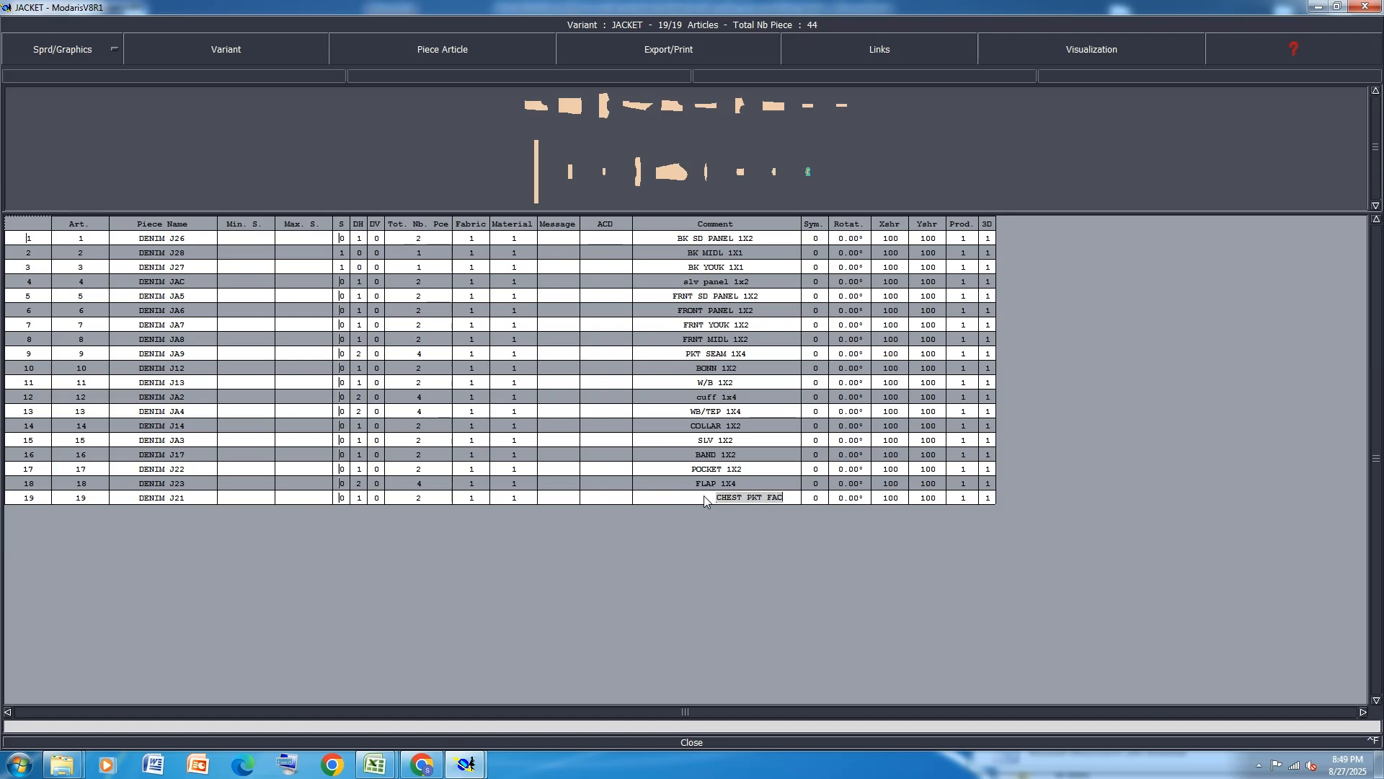
text(PKT FACING 1X2)
key(Return)
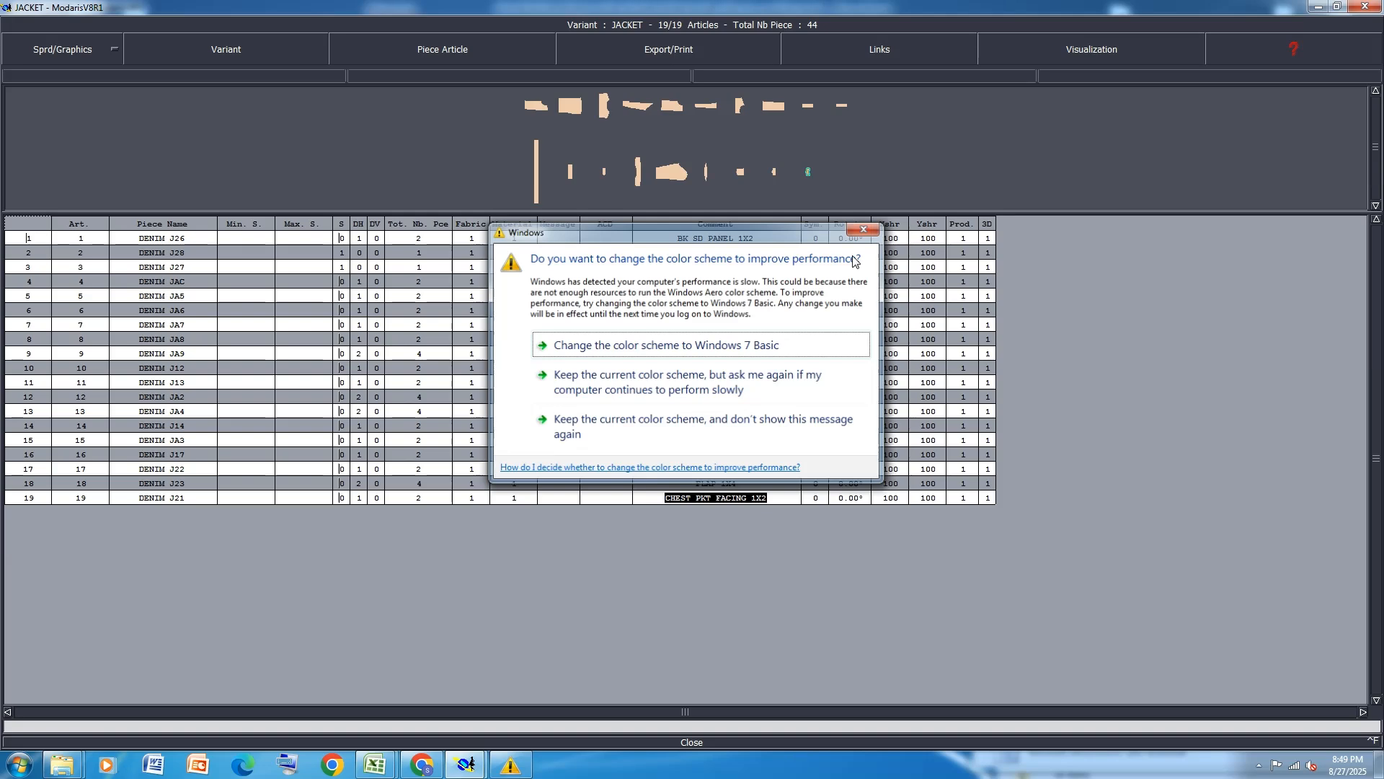
Close the variant's article table and save the model, continuing past the anomaly warnings.
click(863, 229)
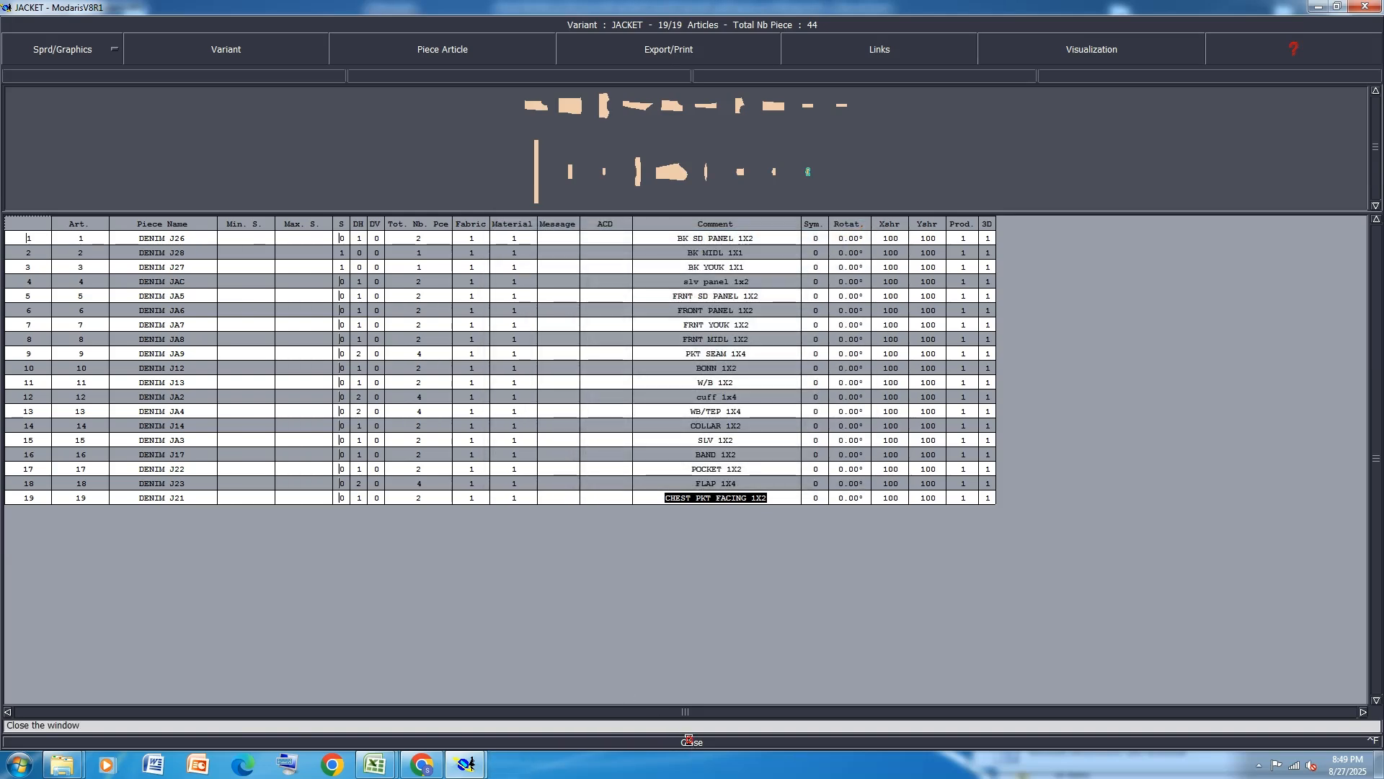
click(688, 739)
key(ctrl+s)
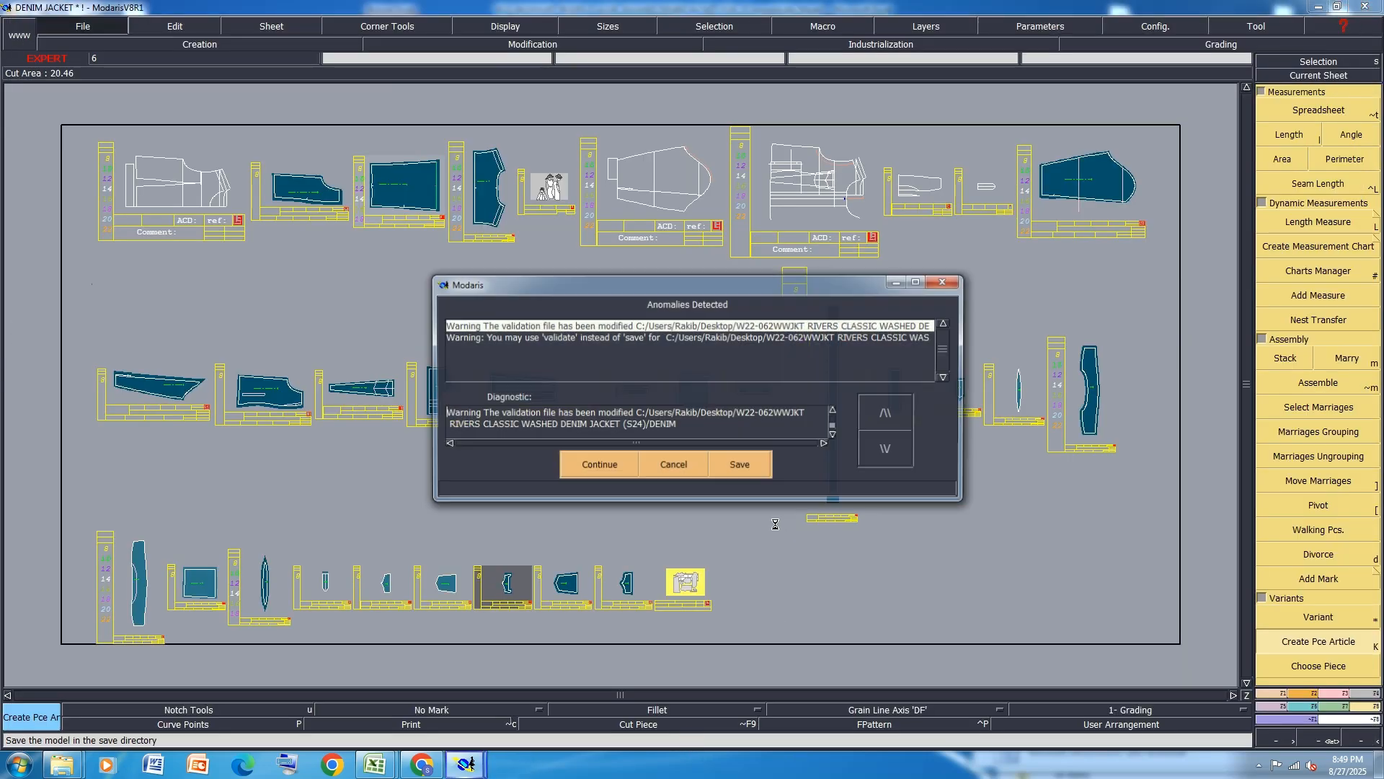
click(630, 466)
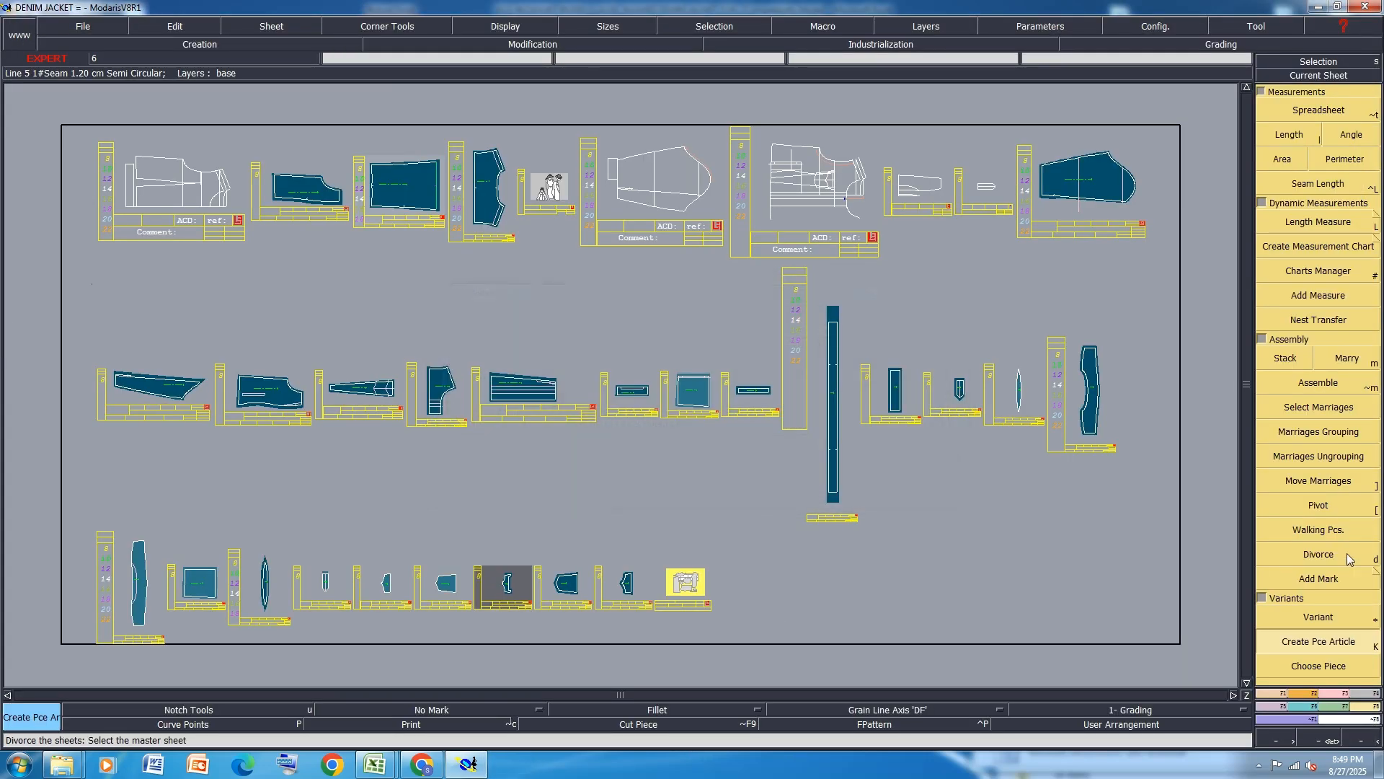
Add the two PKTIN 1X2 pieces to the JACKET variant and set their fabric to PO in the article table.
click(692, 399)
click(204, 594)
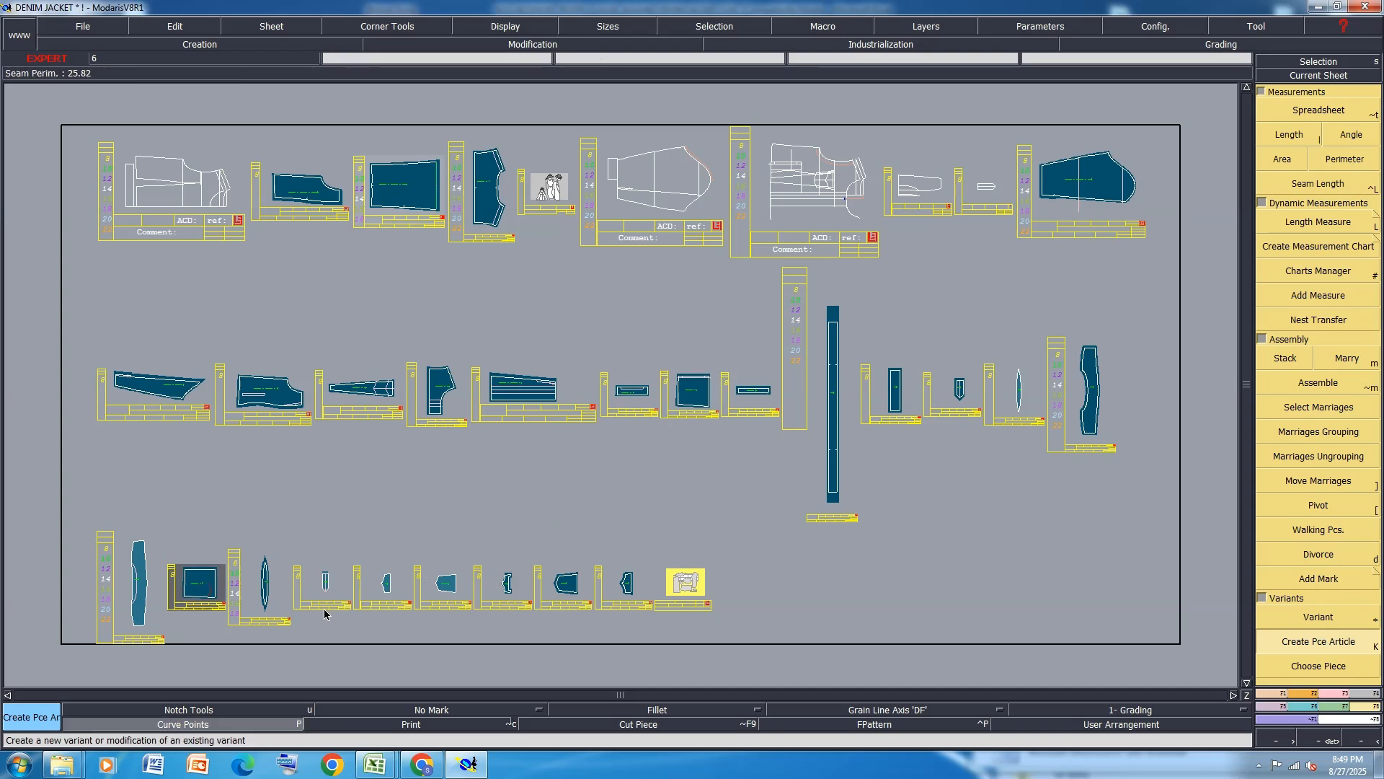
click(1319, 617)
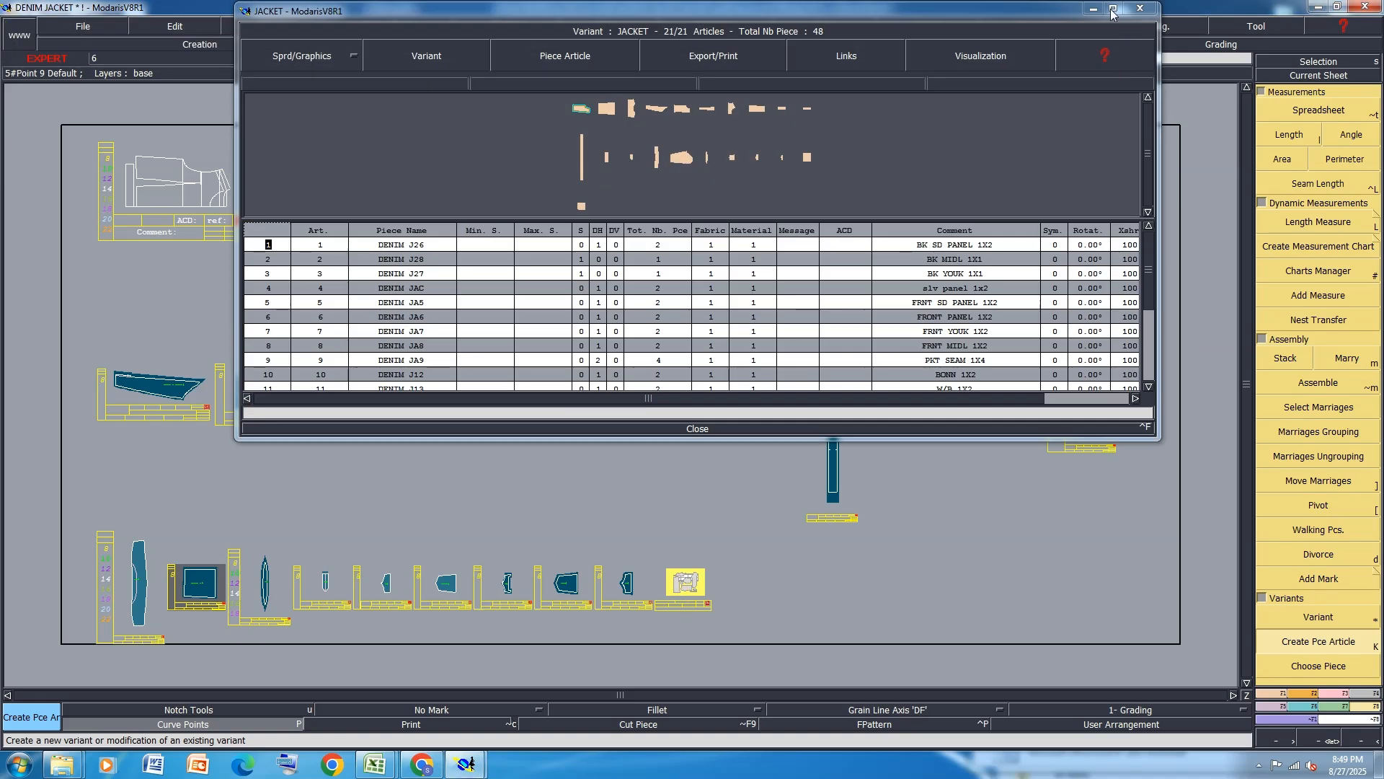
click(1112, 9)
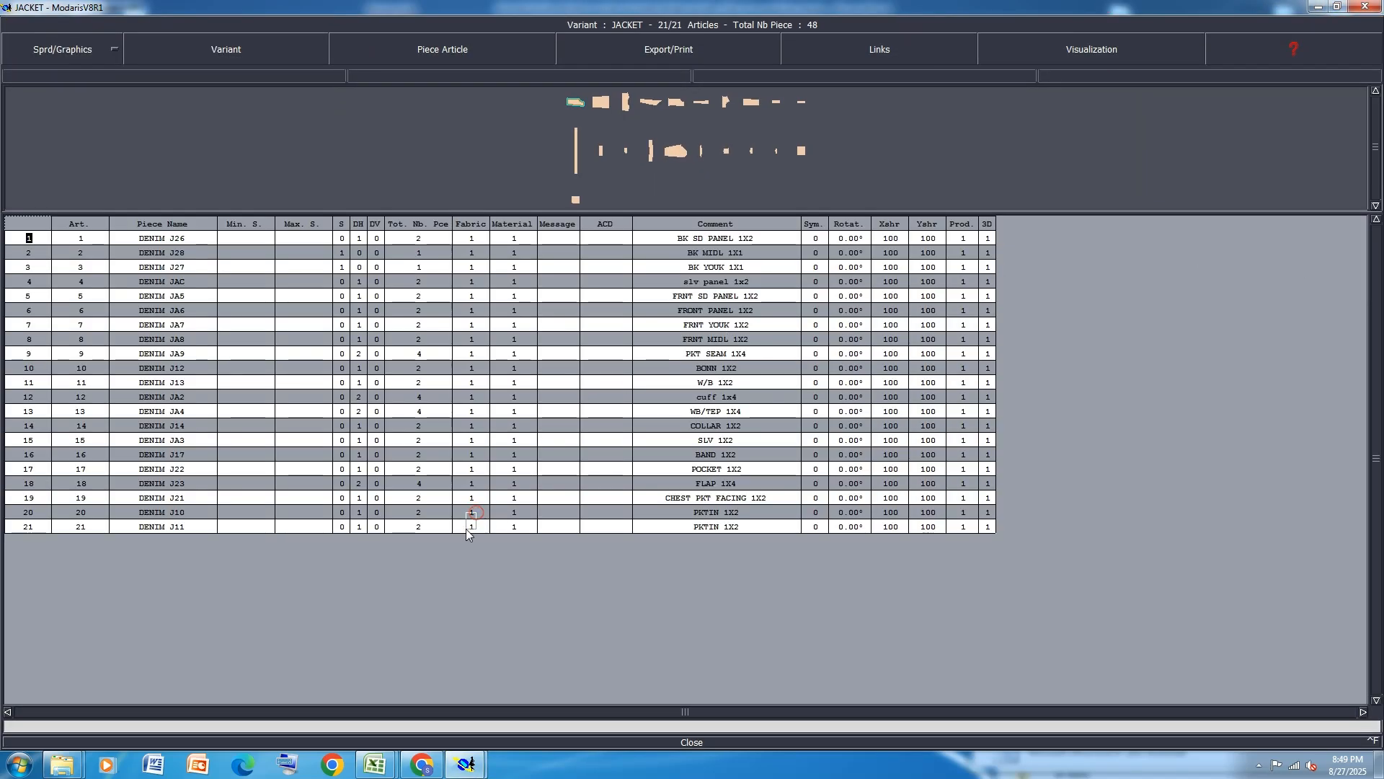
text(PK)
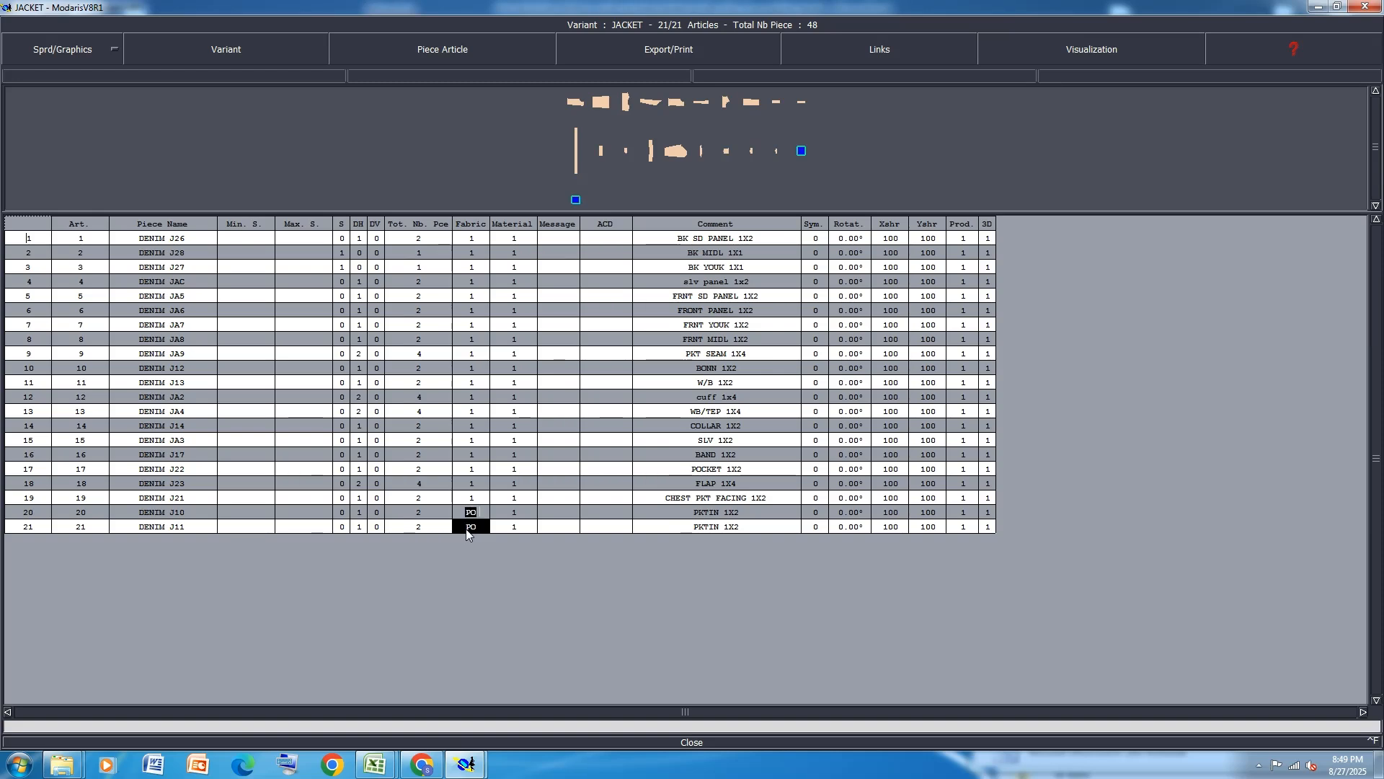
key(Return)
click(359, 525)
click(690, 743)
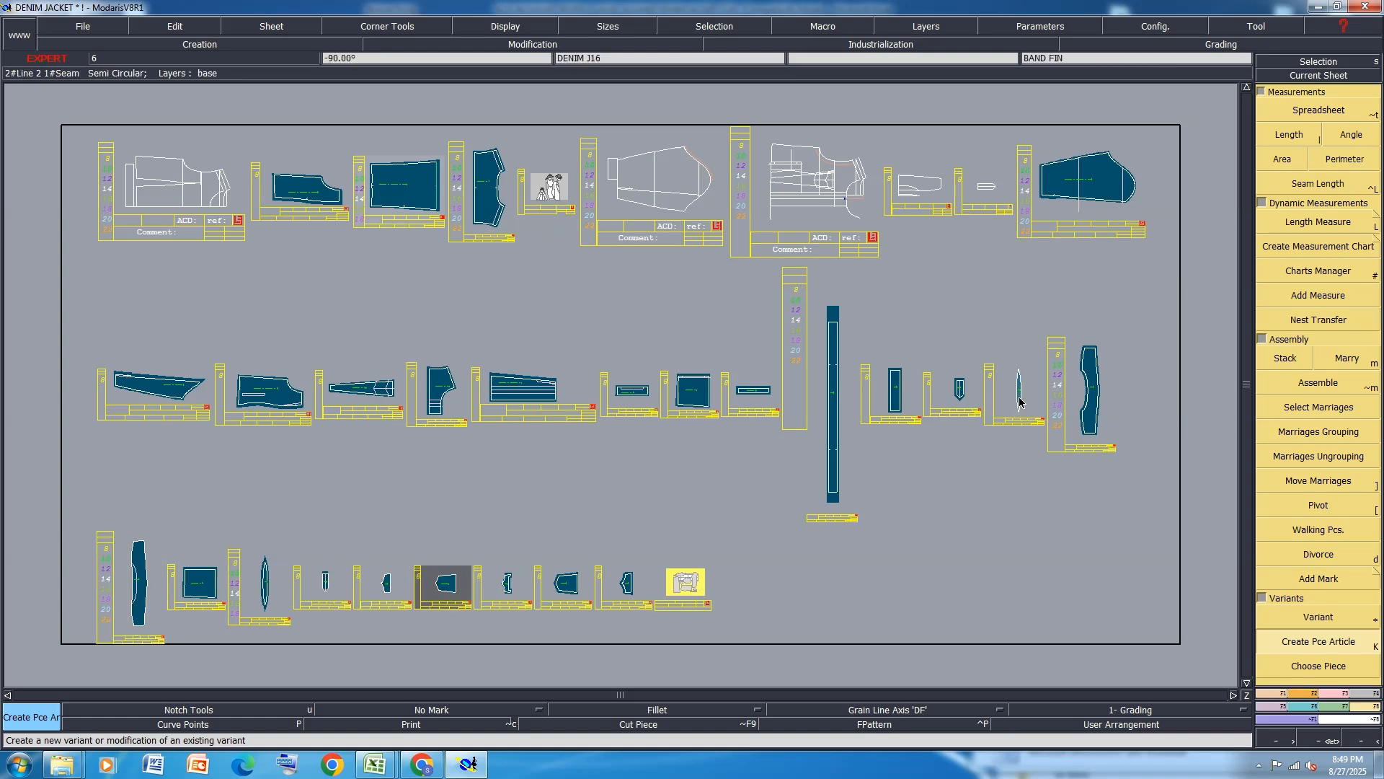
Copy the W/B 1X2 piece to a new sheet and delete the seam values along the copy's long edges.
key(c)
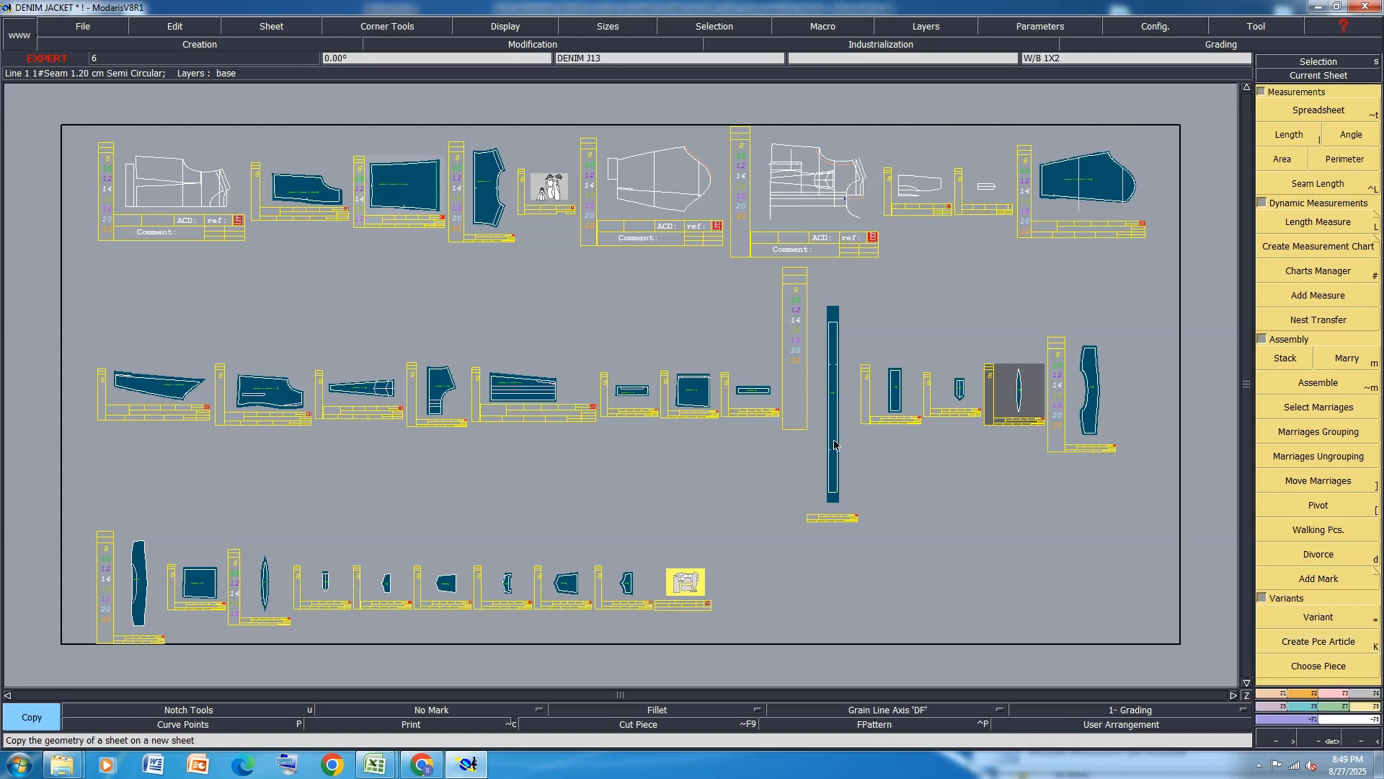
click(836, 450)
click(909, 537)
click(1370, 694)
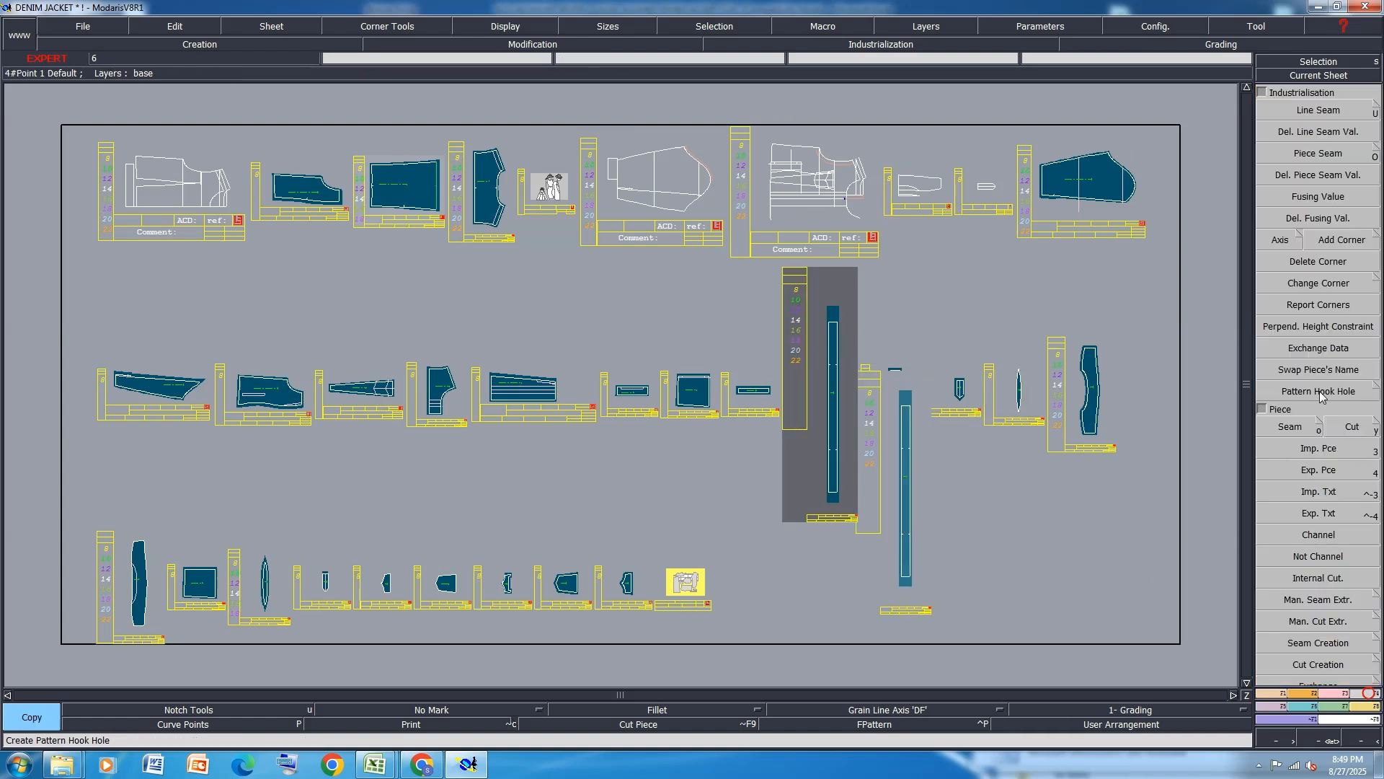
click(1298, 131)
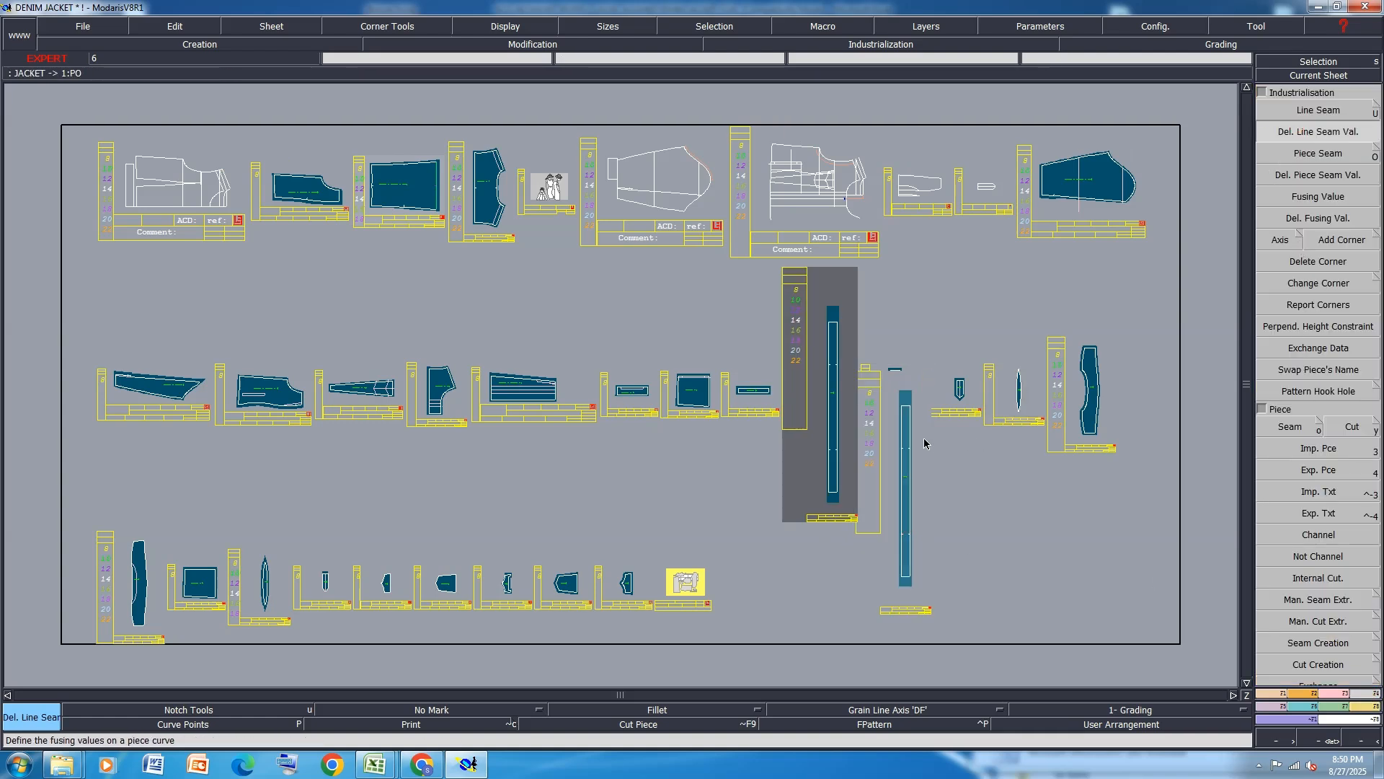
scroll(911, 536, up, 3)
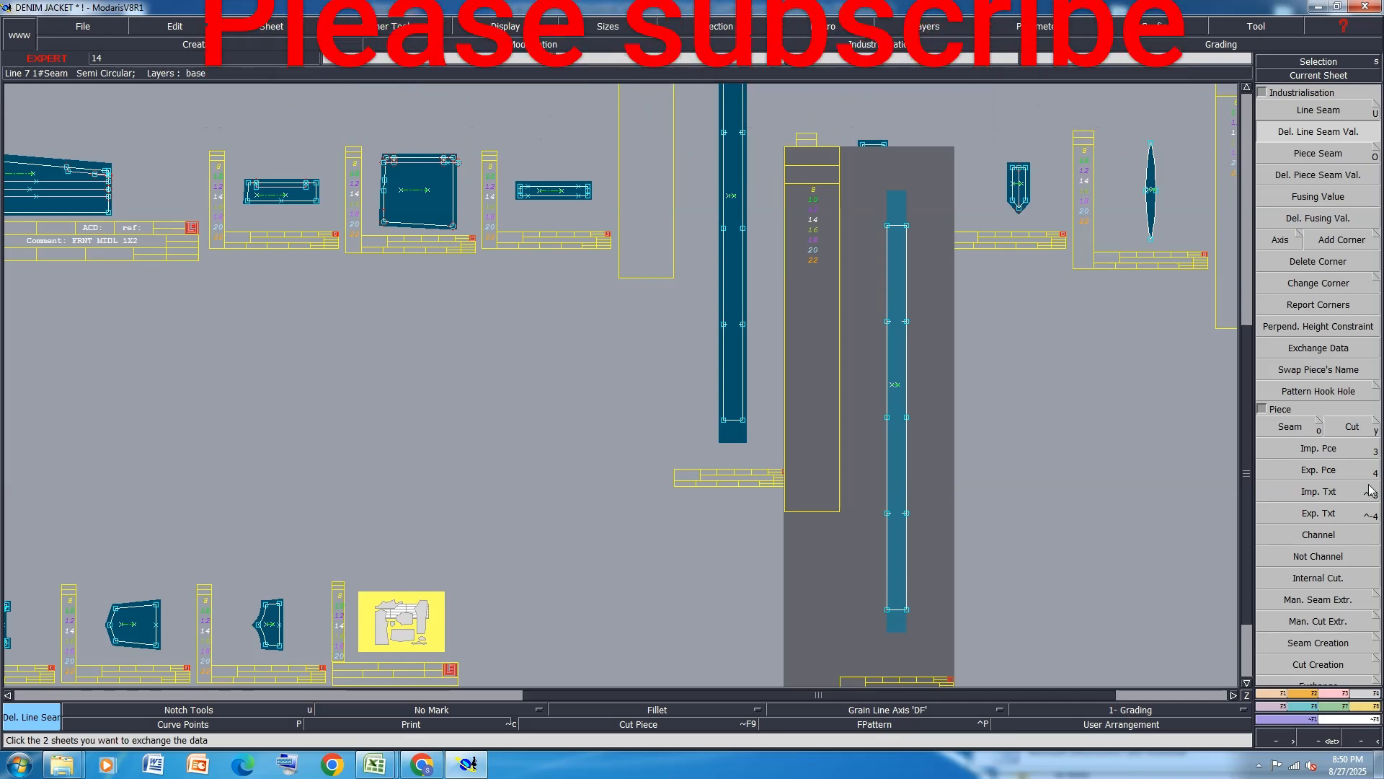
Add the copied W/B piece to the JACKET variant as an article and arrange all sheets on the desk.
click(1366, 706)
click(1347, 641)
click(899, 459)
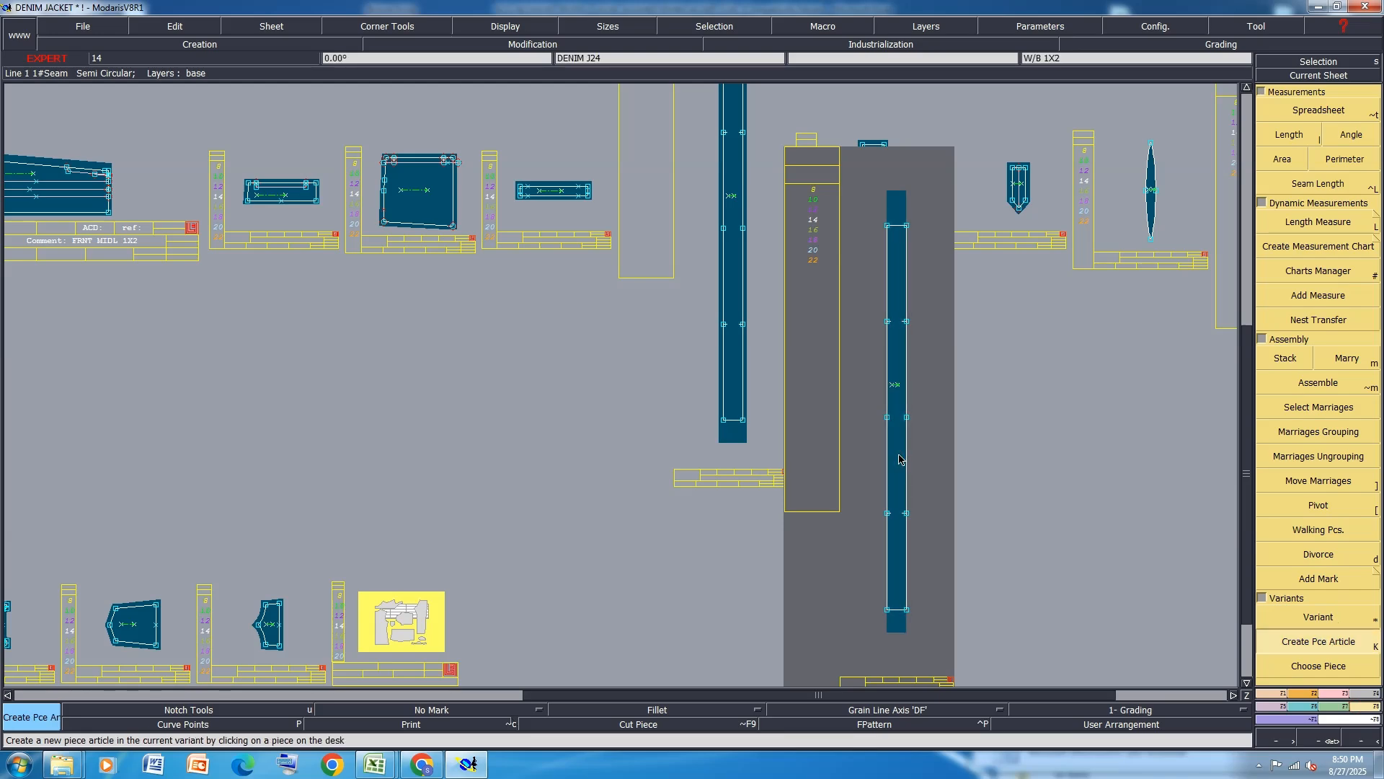
key(j)
Open the JACKET variant's article table and set the fabric to FI for articles 22 to 27, COLAR FINI through W/B 1X2.
click(1344, 617)
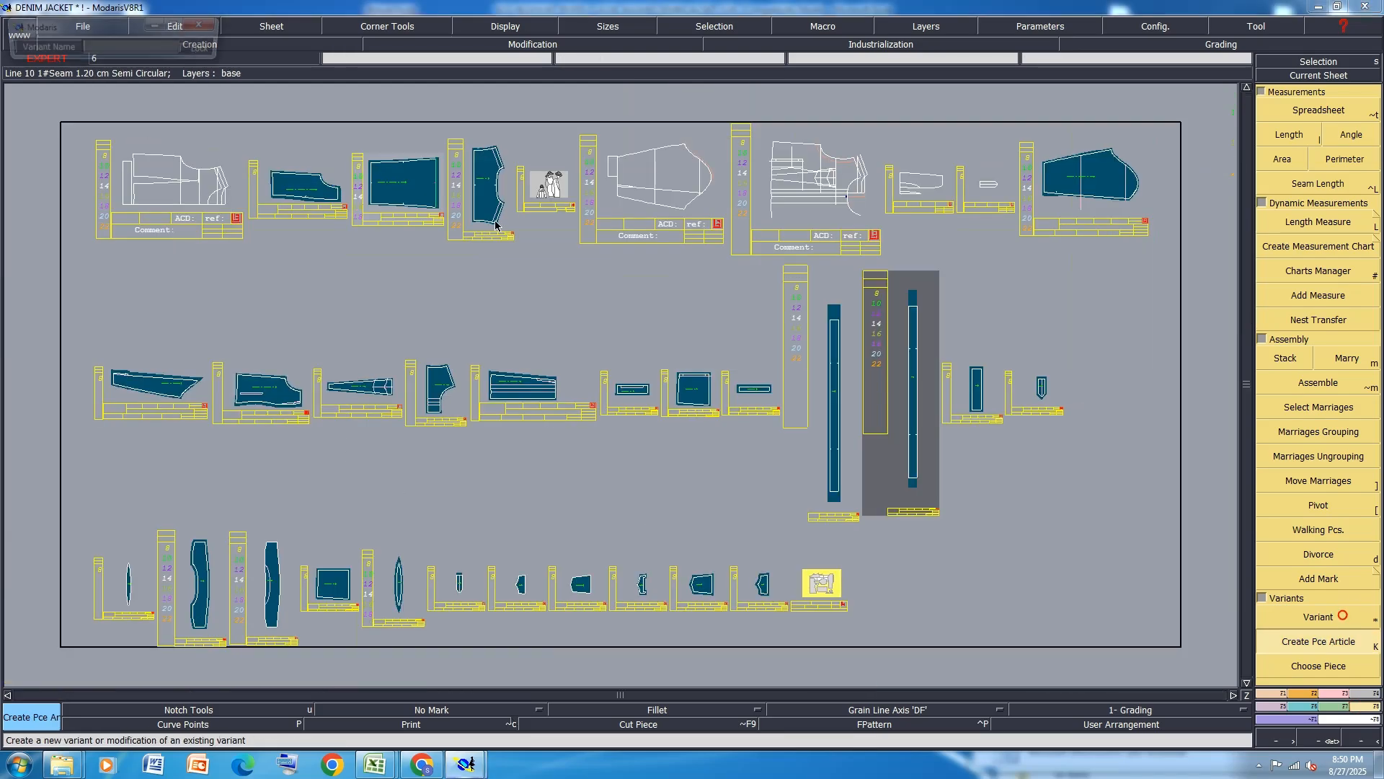
click(815, 590)
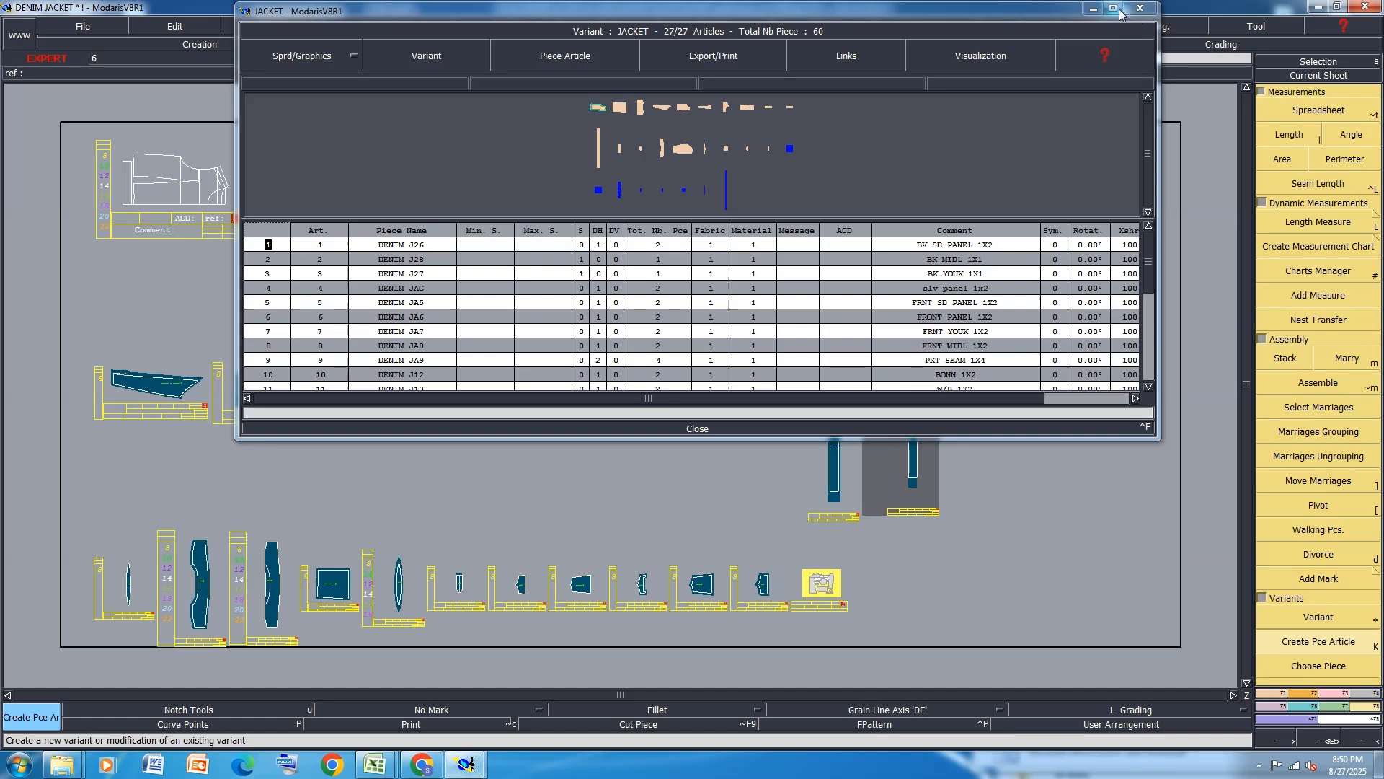
click(1119, 9)
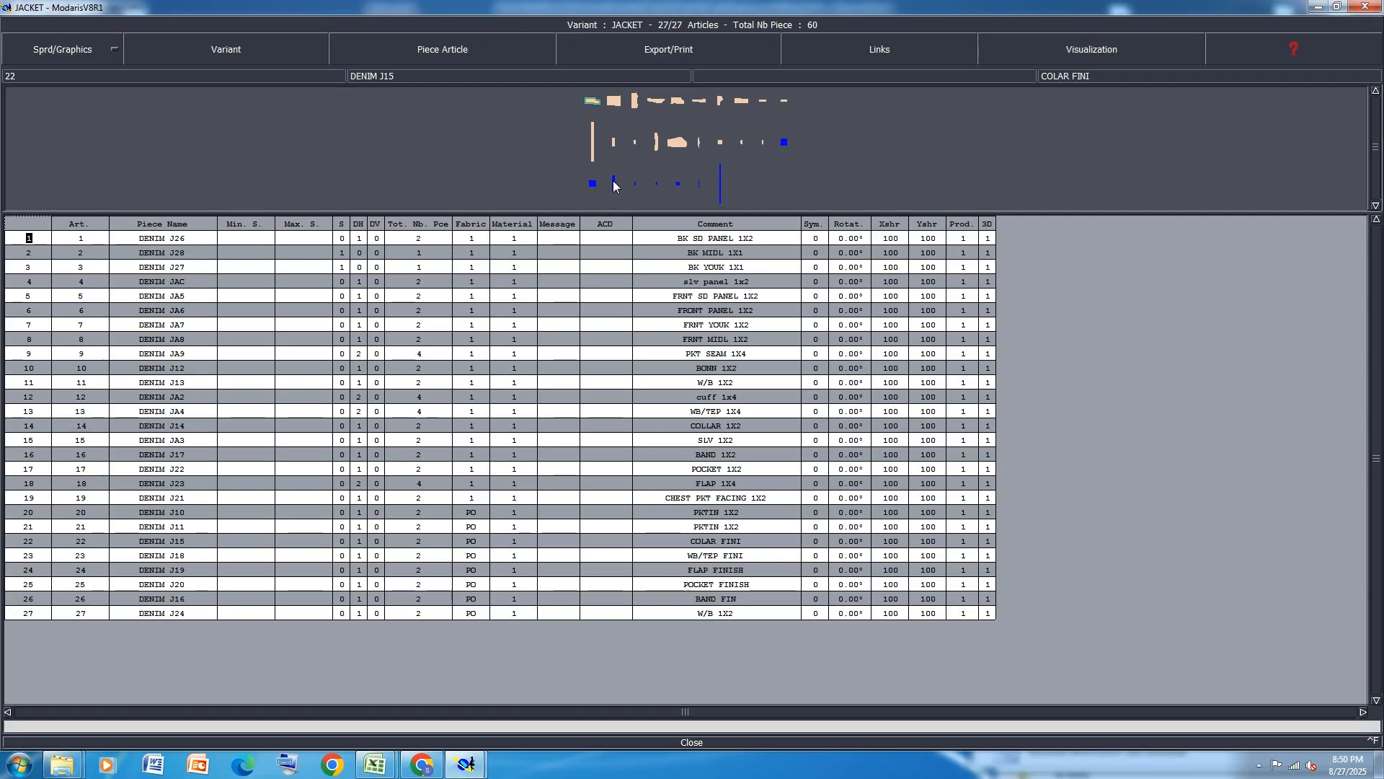
click(614, 184)
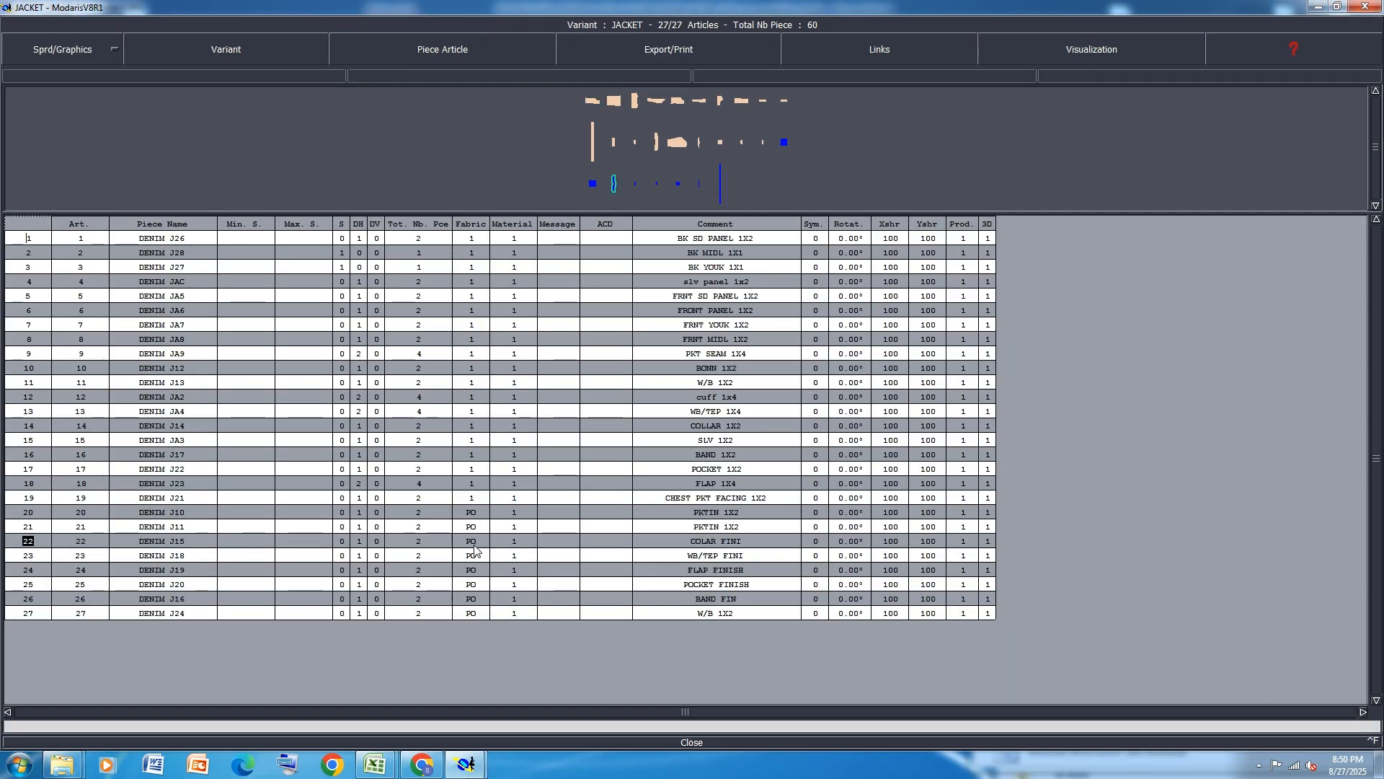
shift+click(467, 614)
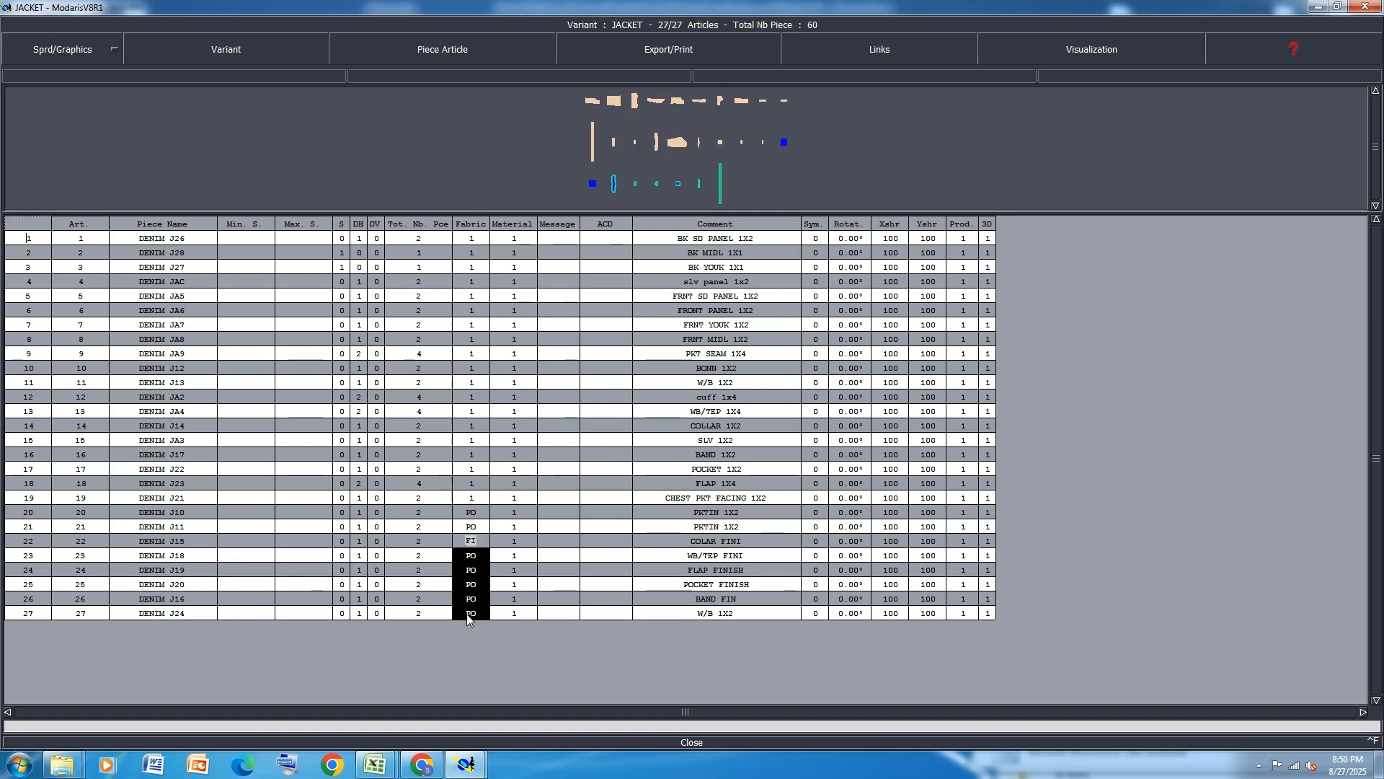
key(Return)
Set the DH quantity to 0 and the S quantity to 1 for articles 22 to 27.
click(360, 542)
shift+click(357, 614)
text(0)
key(Return)
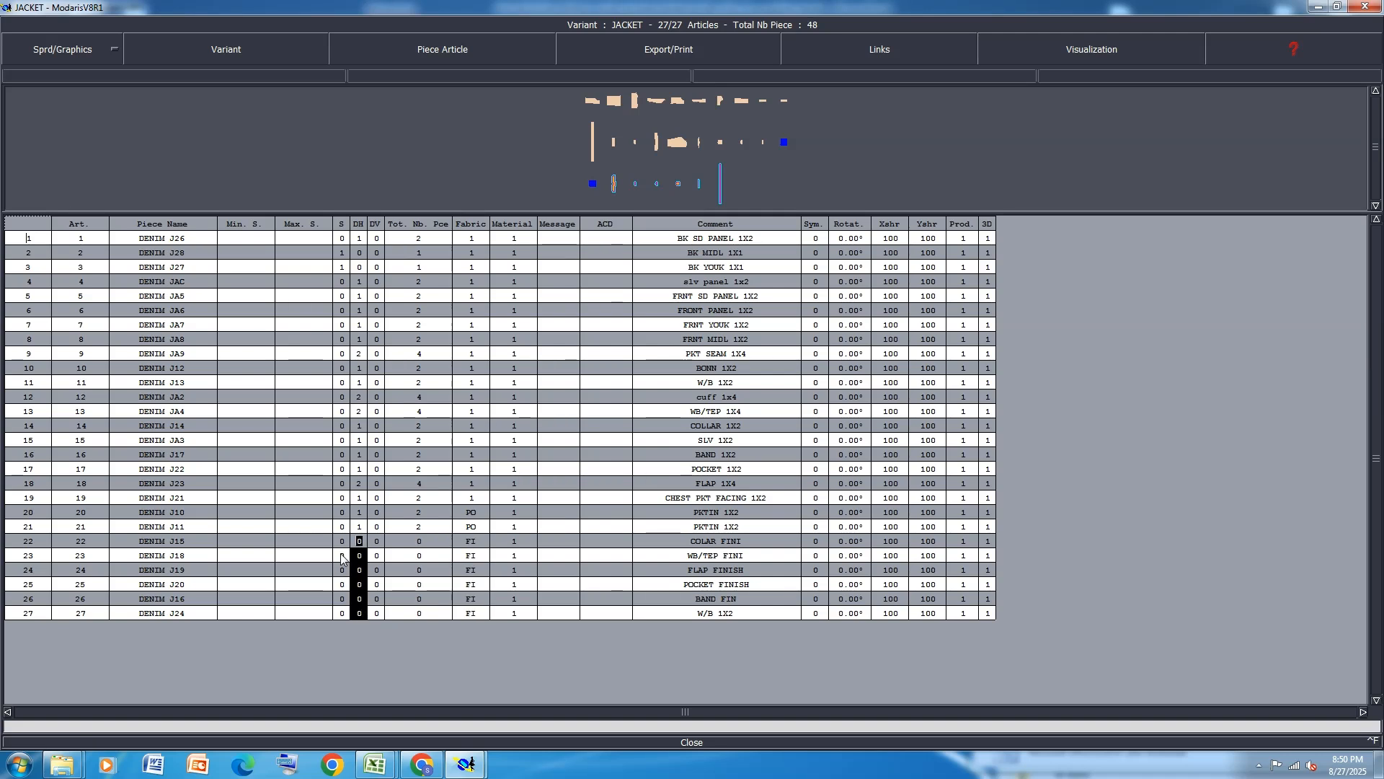
drag(343, 541, 339, 613)
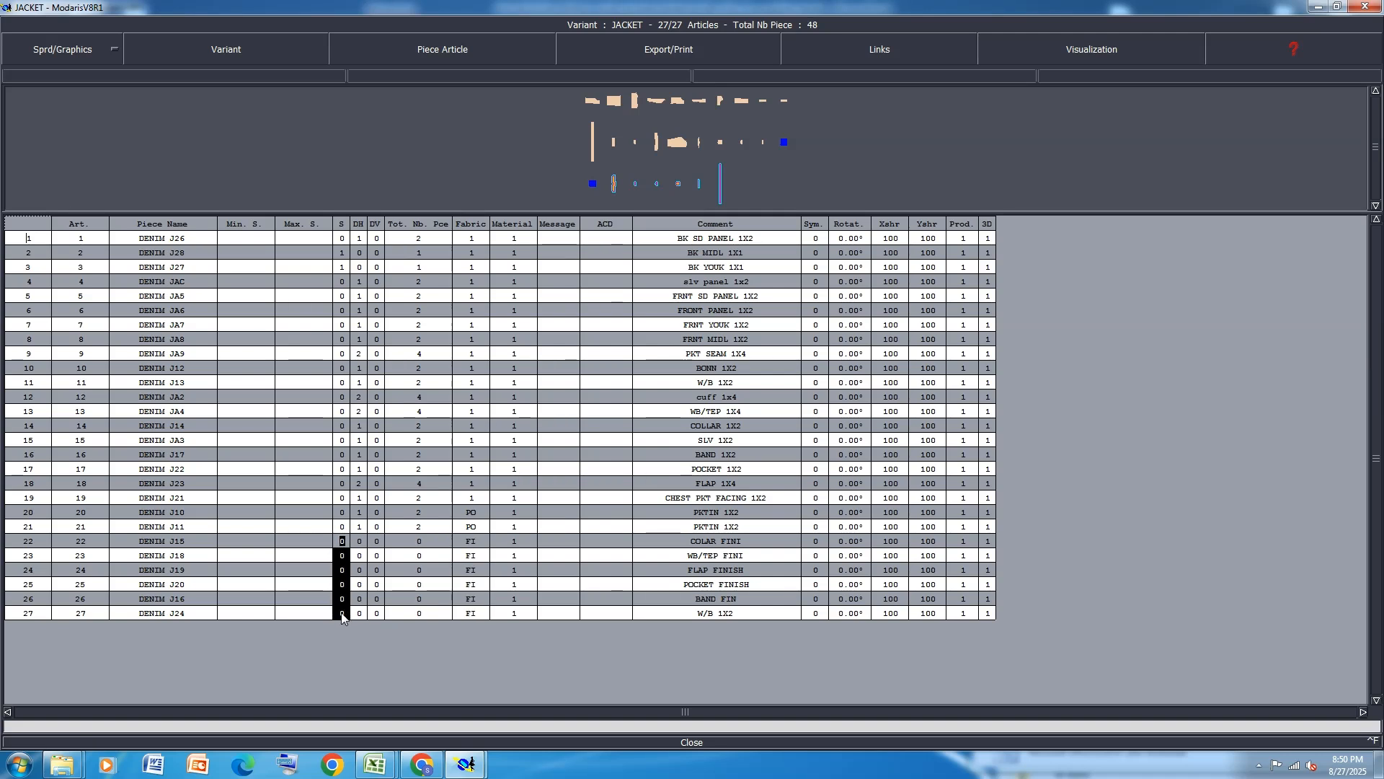
text(1)
key(Return)
Set the shrinkage of all 27 articles to Xshr 104 and Yshr 110.
drag(899, 241, 886, 618)
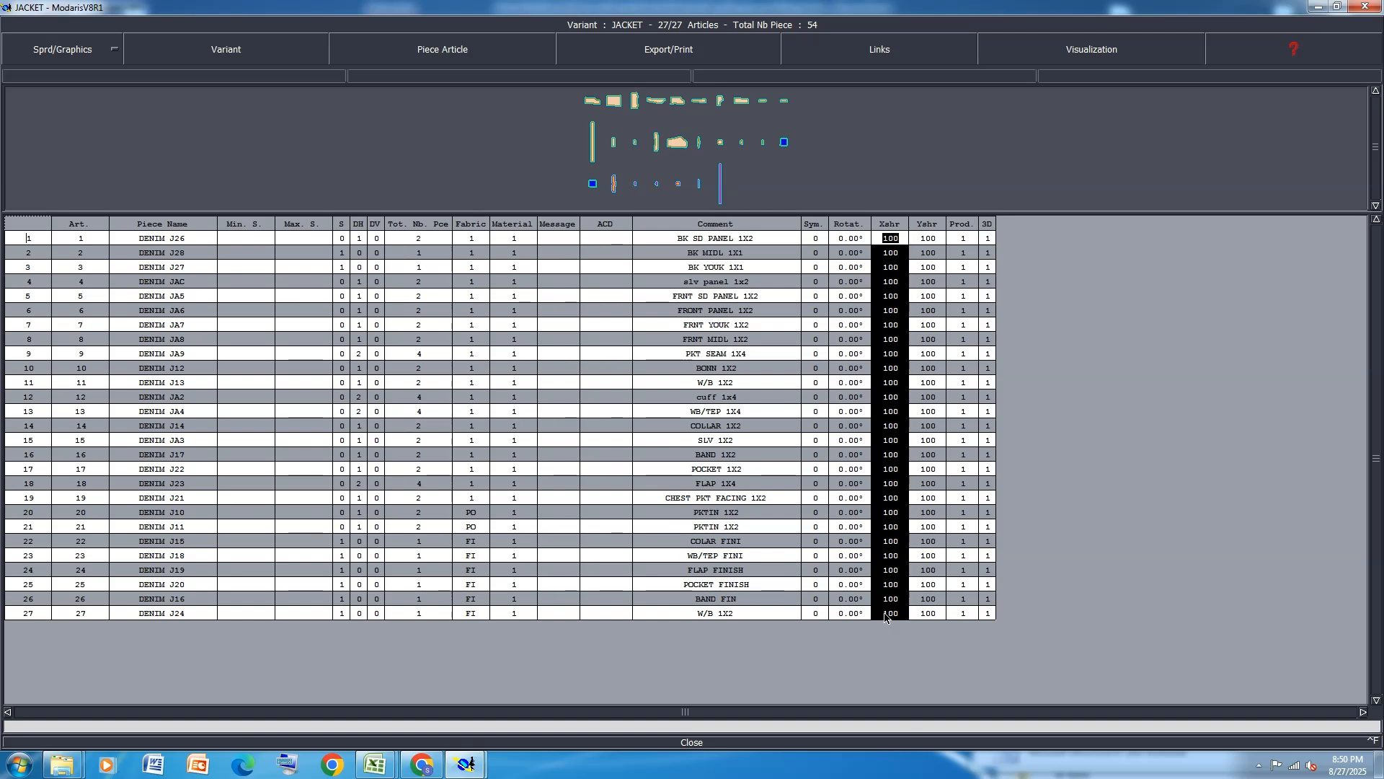
text(1)
key(Return)
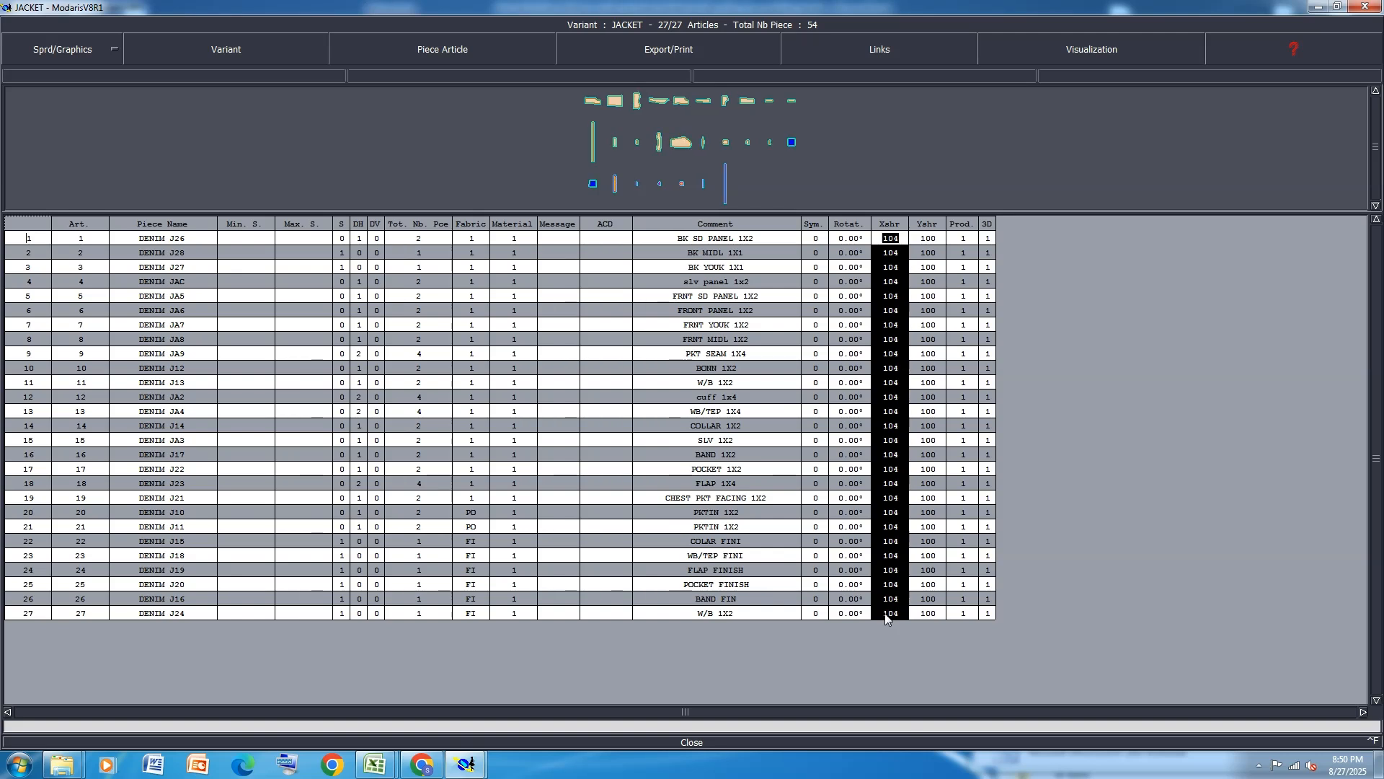
drag(935, 234, 923, 613)
text(1)
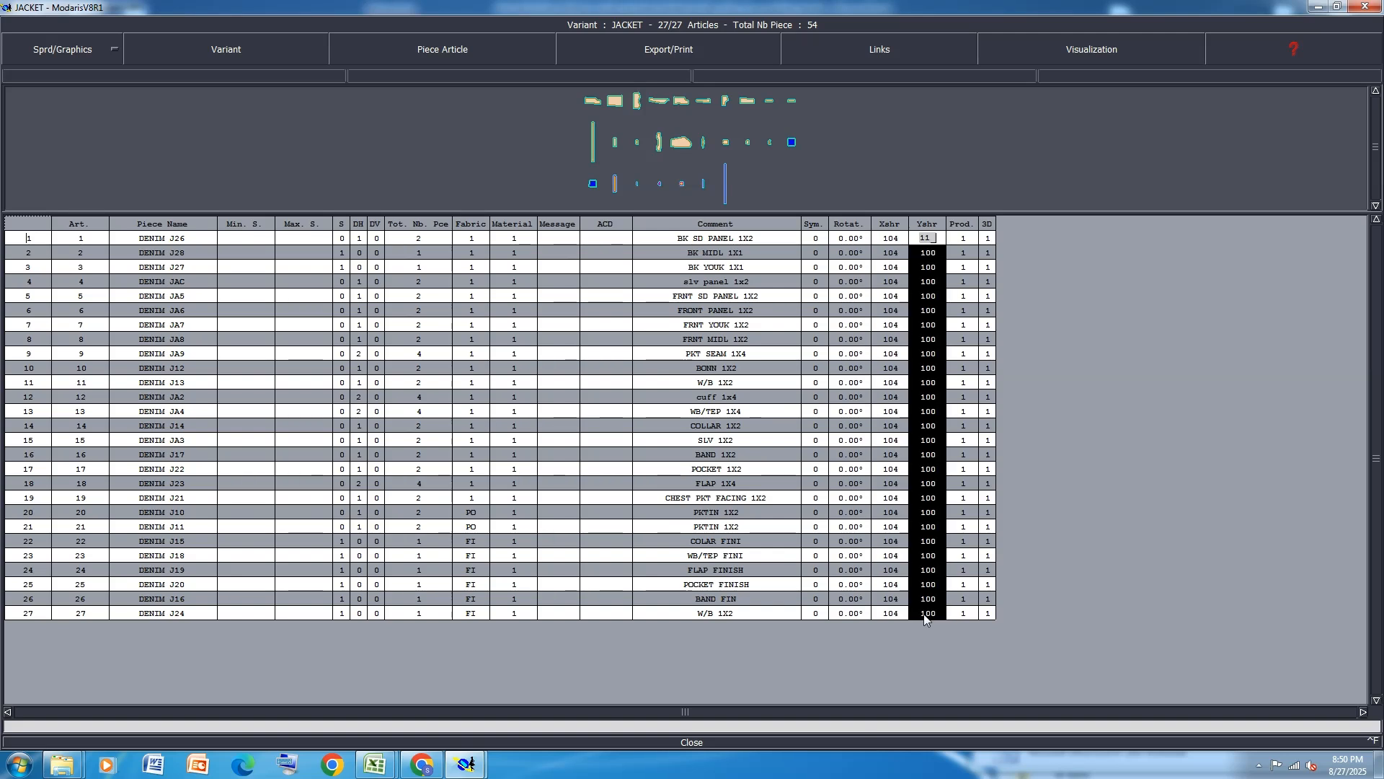
key(Return)
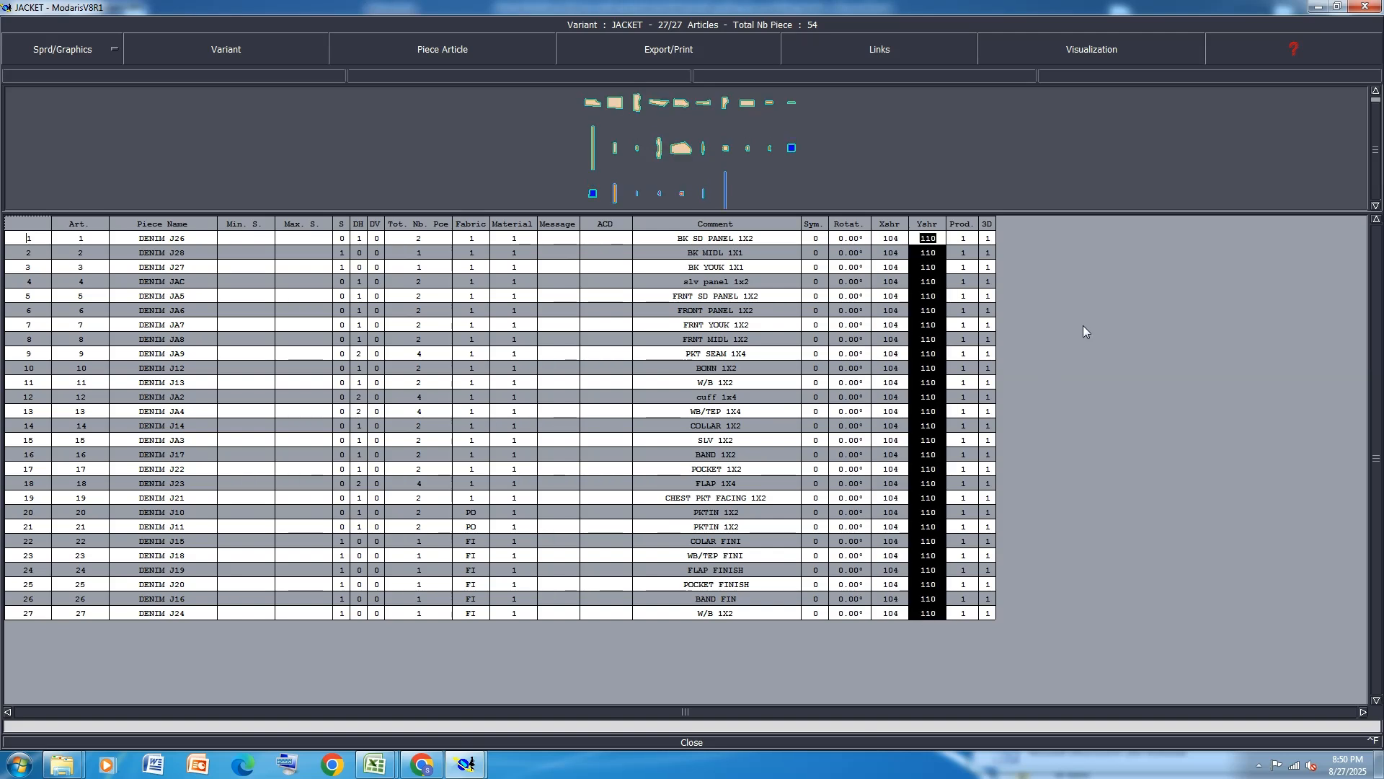
Set the Yshr shrinkage to 107 for both W/B 1X2 articles, rows 11 and 27.
scroll(596, 140, up, 2)
click(594, 141)
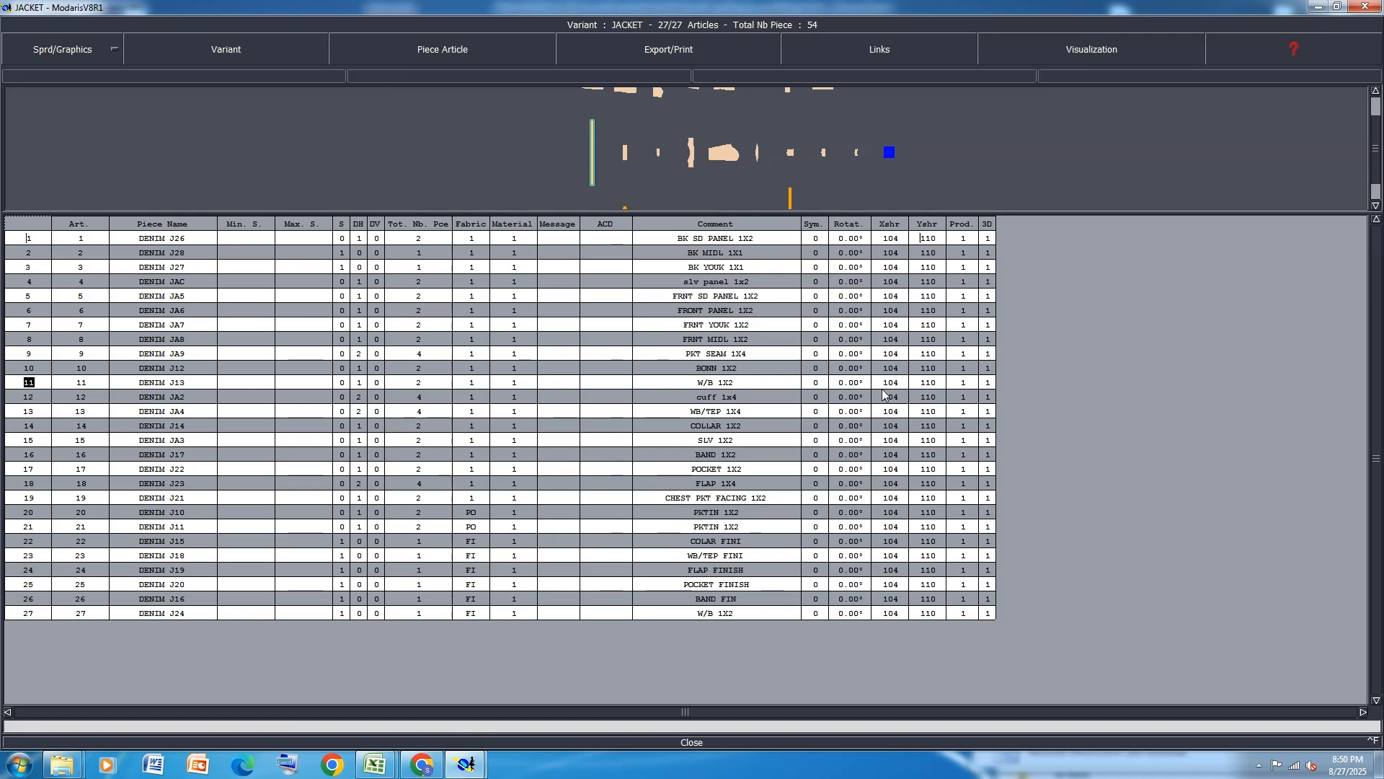
click(930, 383)
text(107)
key(Return)
click(790, 201)
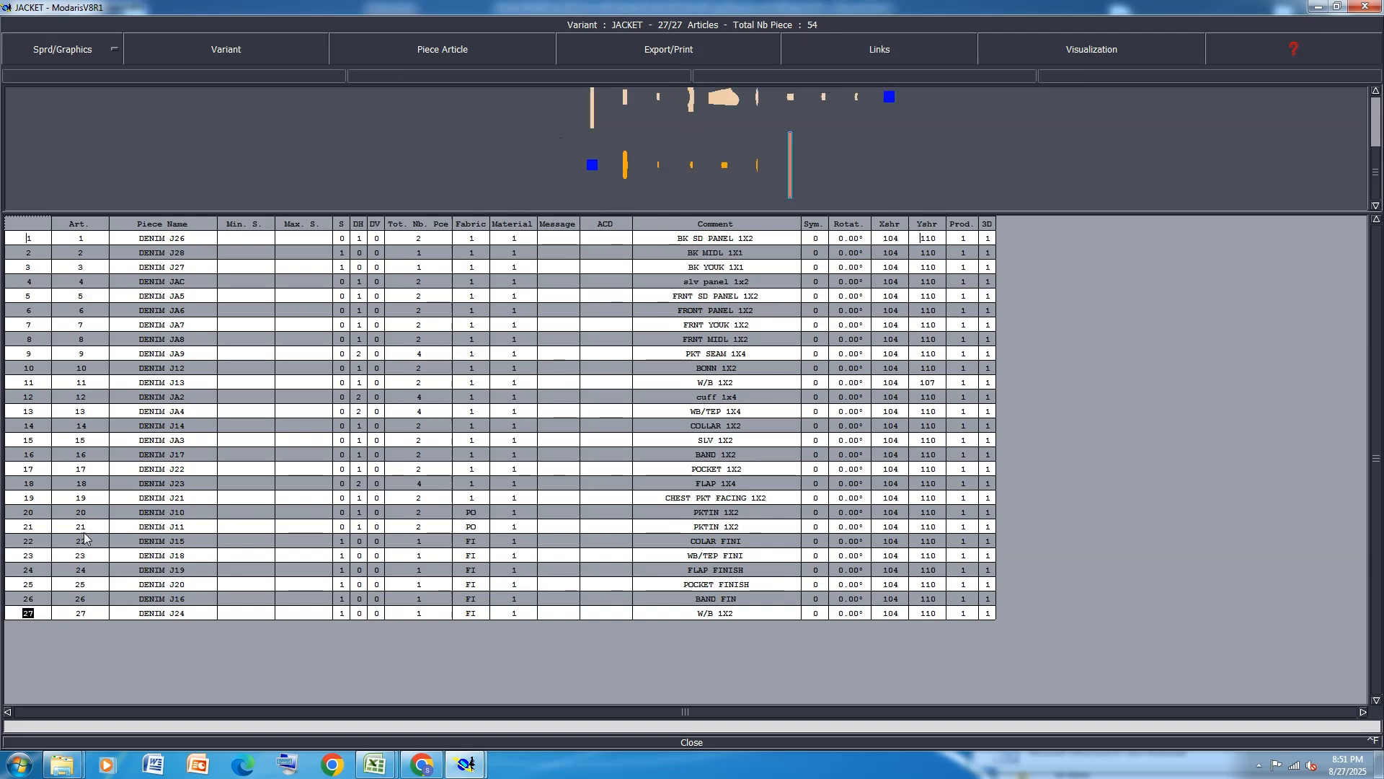
click(930, 613)
text(107)
key(Return)
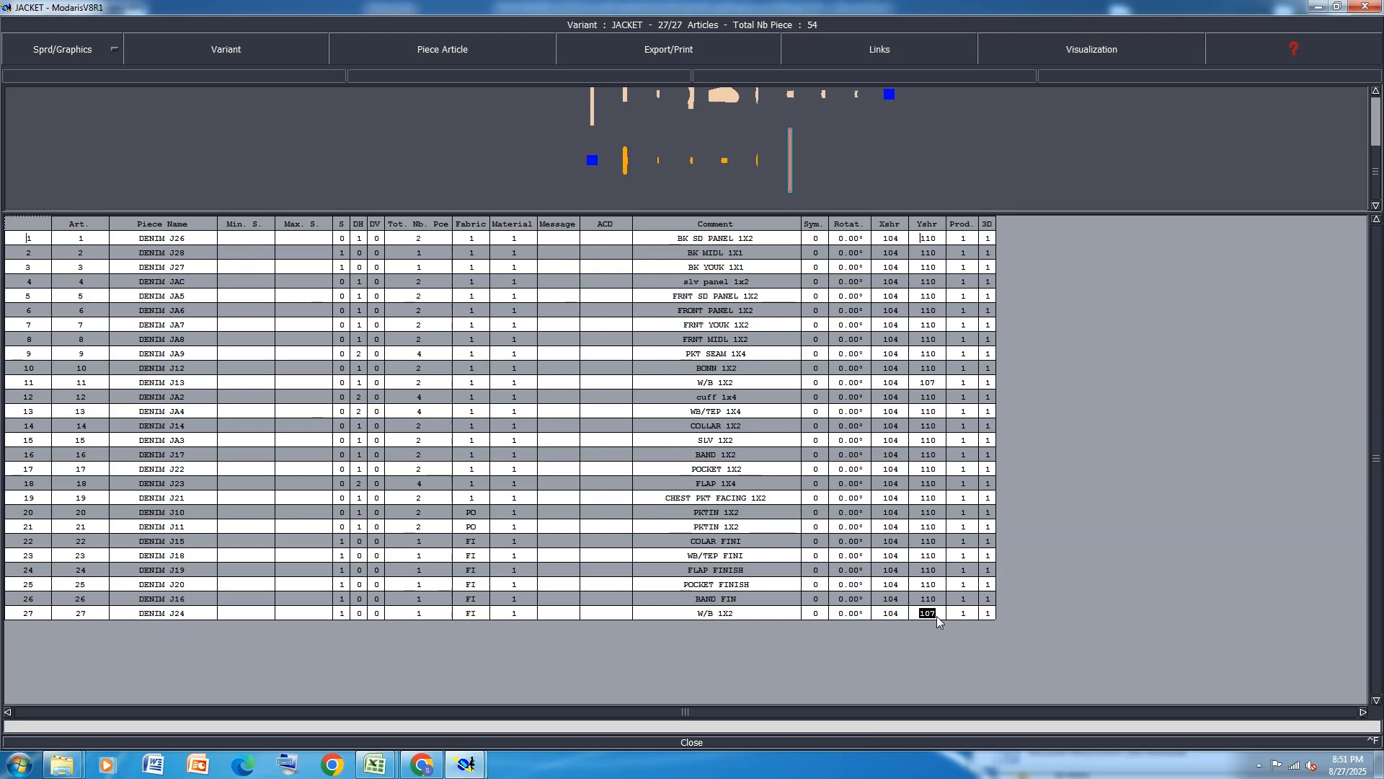
Close the JACKET article table and save the model, continuing past the anomaly warnings.
click(692, 742)
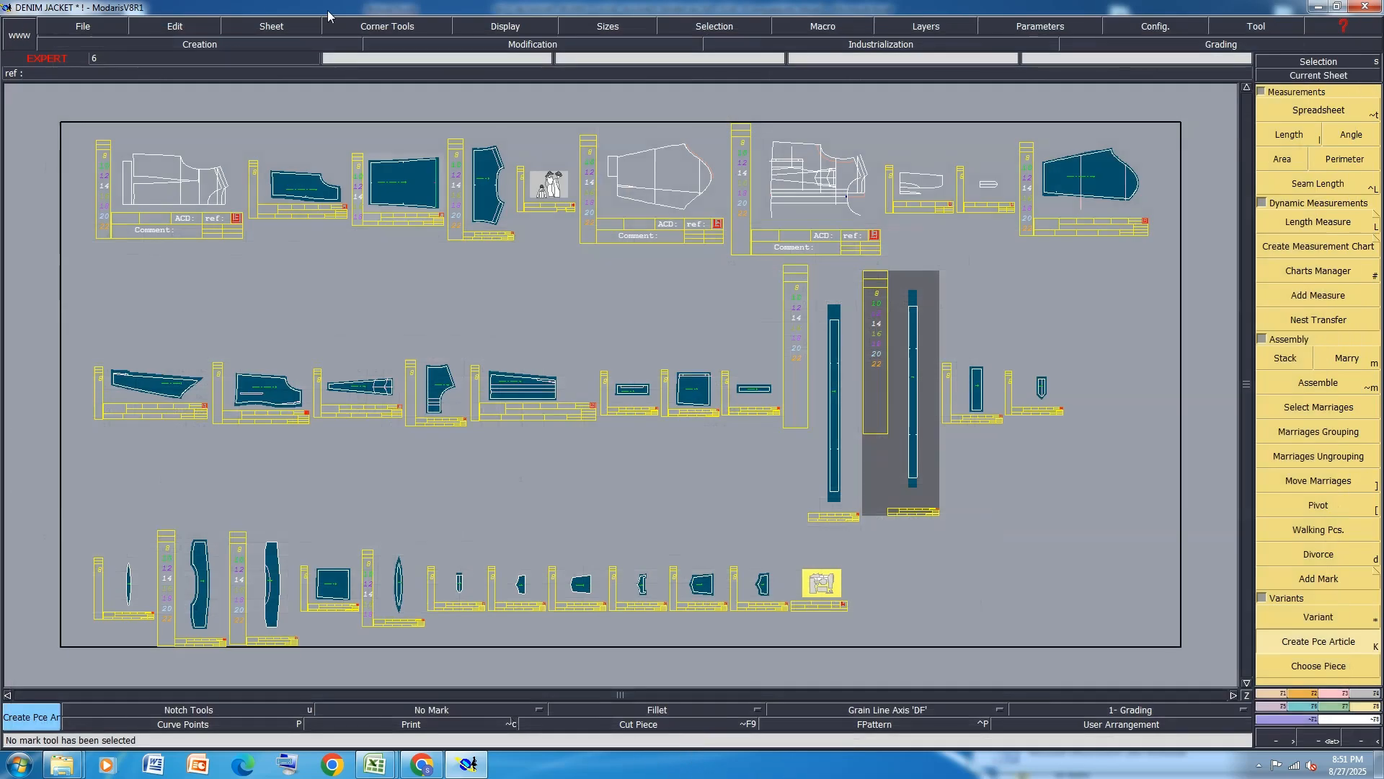
key(ctrl+s)
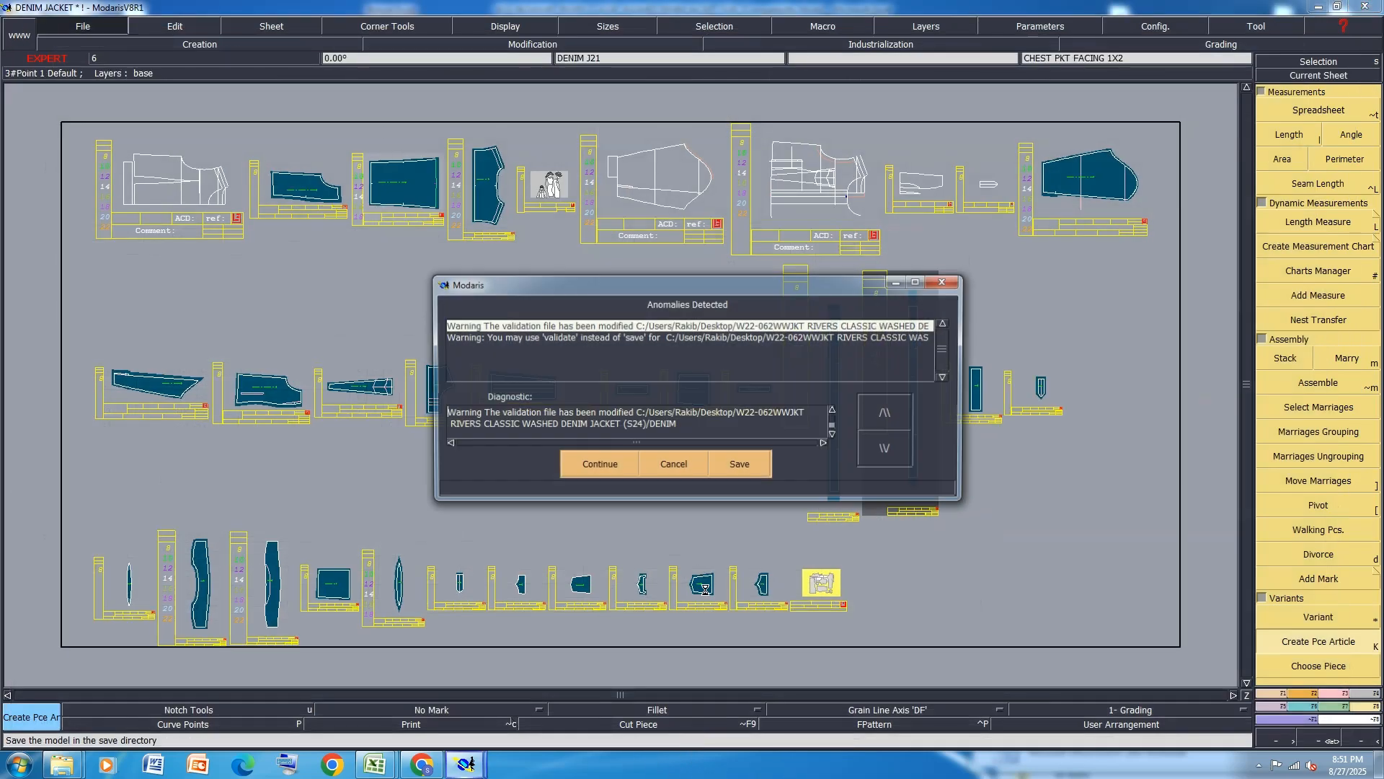
click(613, 462)
Select all sheets, display their nests of sizes, arrange the sheets on the desk and save the model again.
key(ctrl+a)
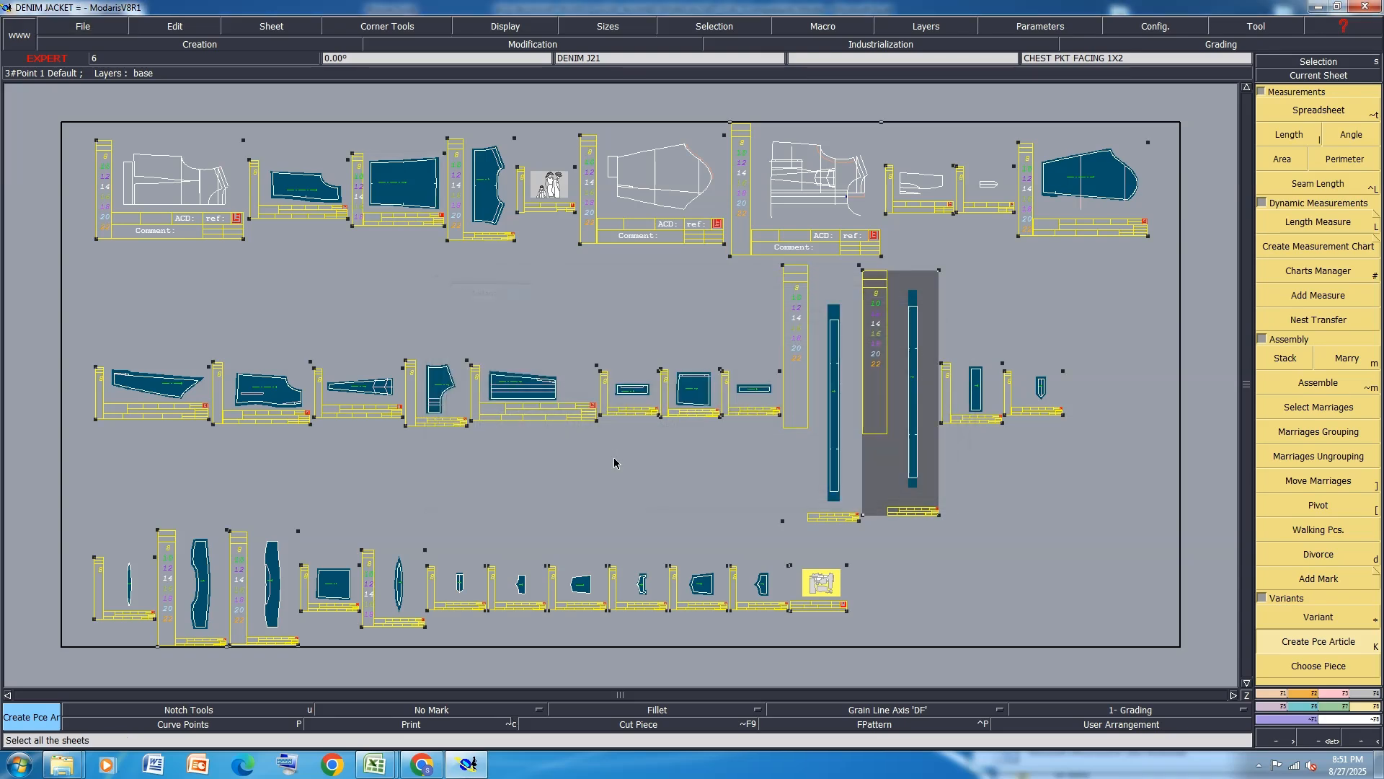
key(F10)
key(F12)
key(F10)
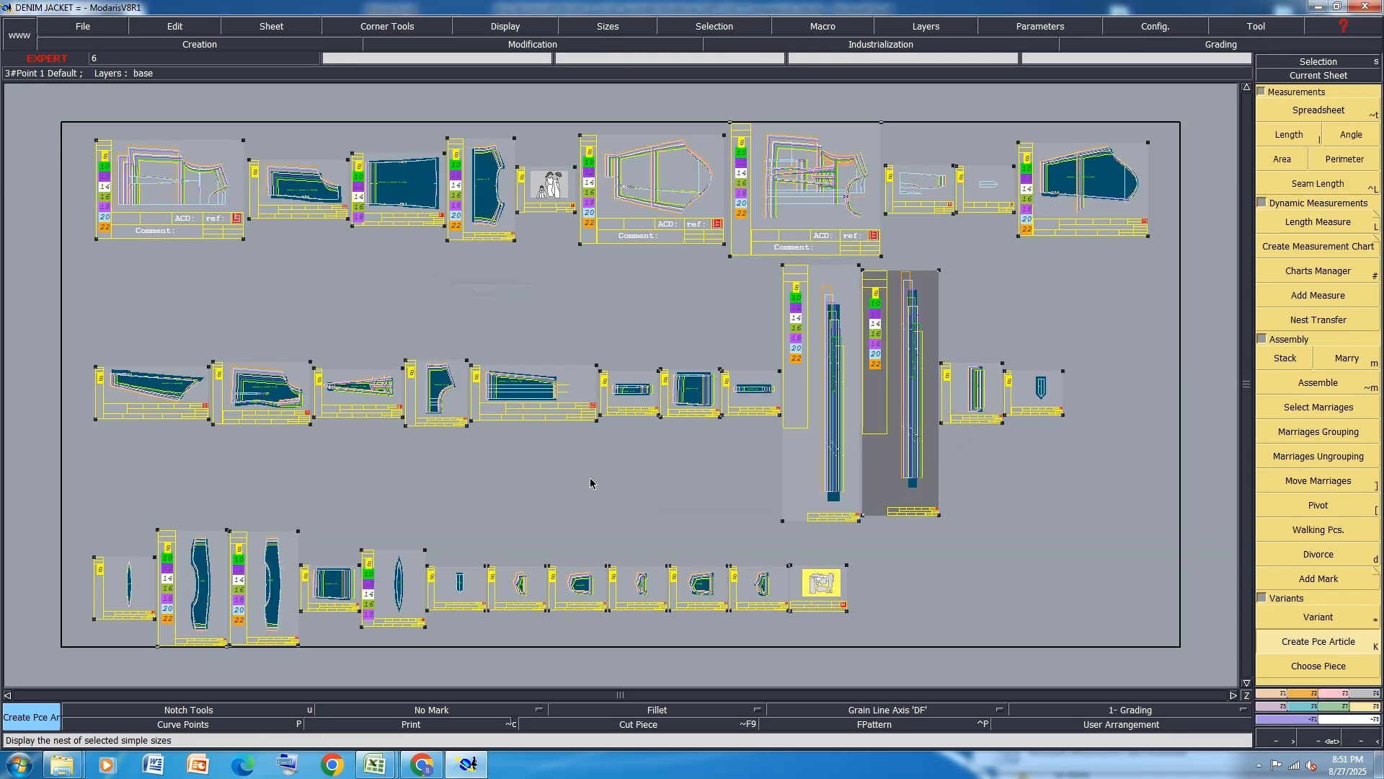
key(j)
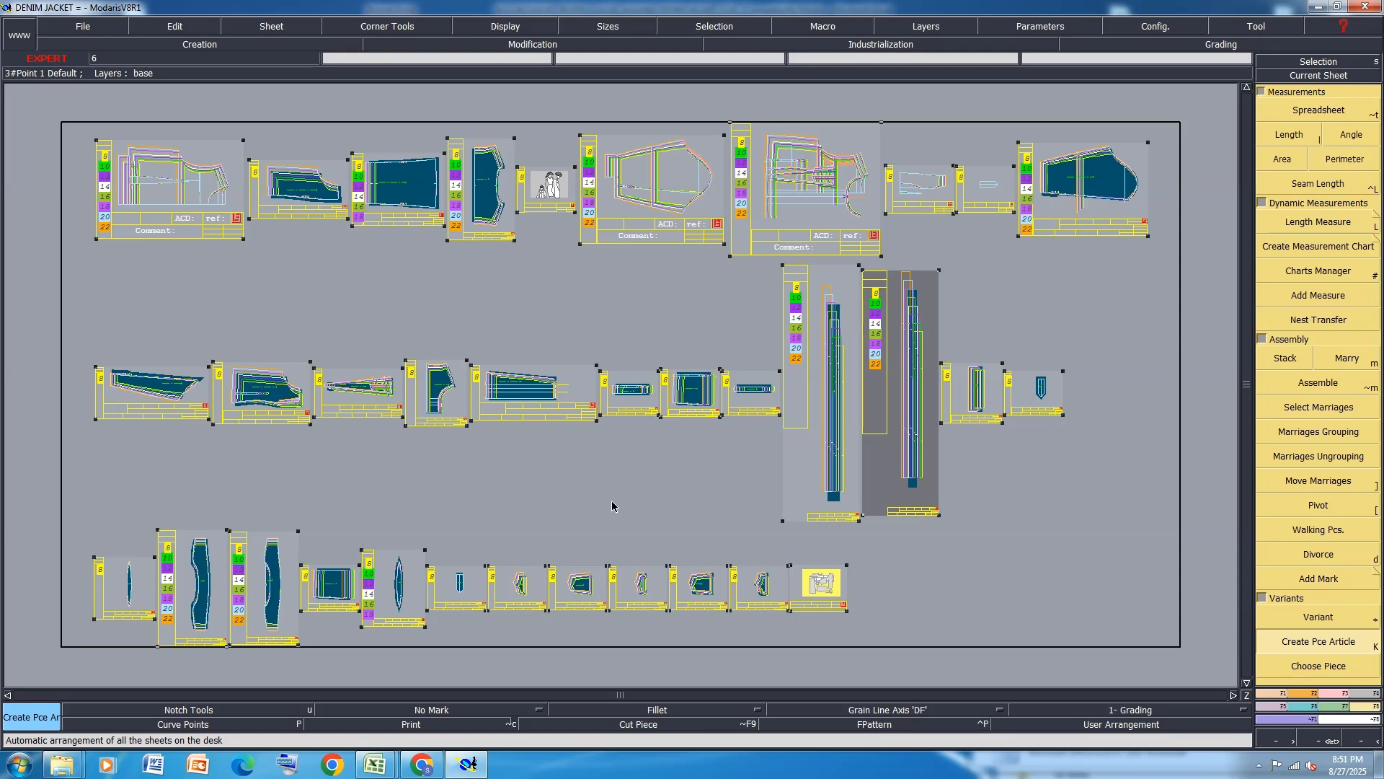
key(ctrl+s)
click(612, 465)
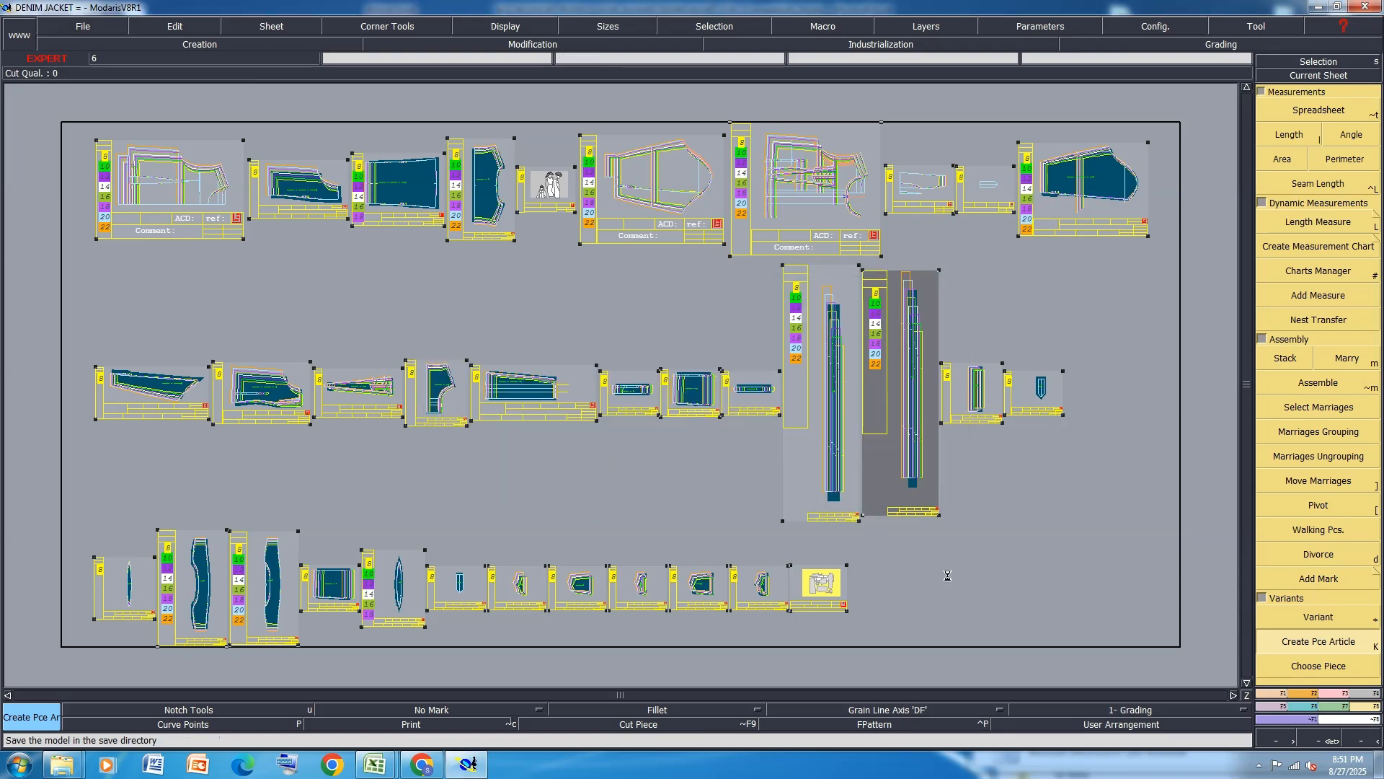
Switch to the denim jacket specification workbook in Excel and open its PAGE 2 measurement sheet.
mouse_move(401, 768)
click(455, 692)
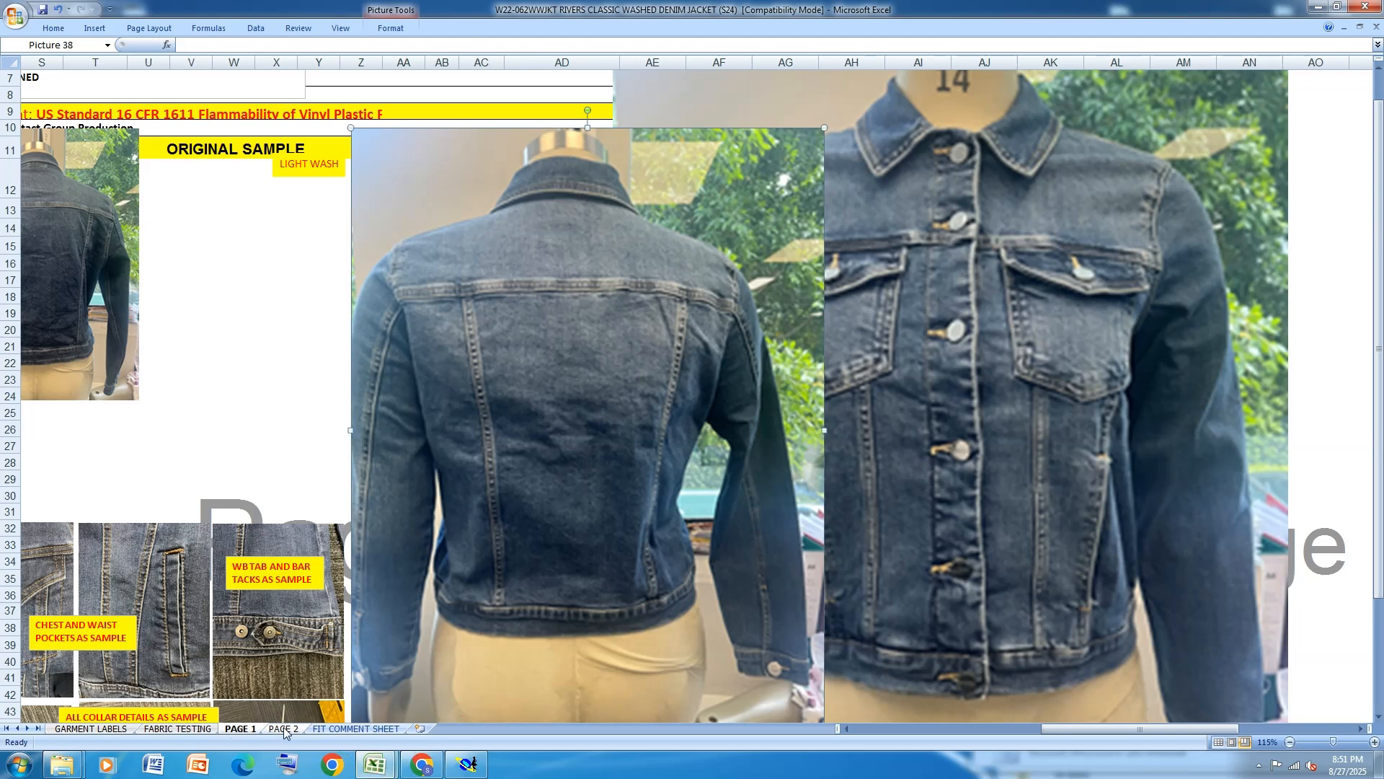
click(284, 729)
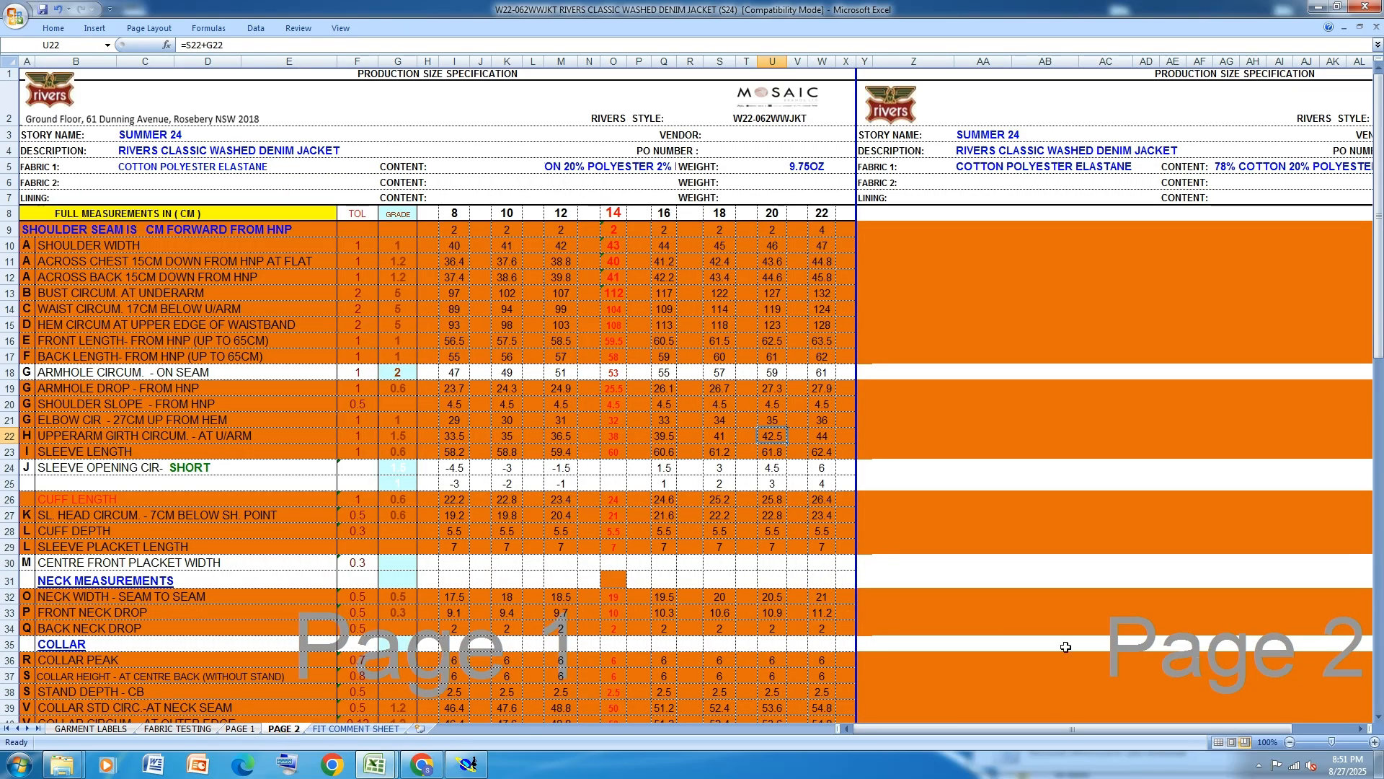